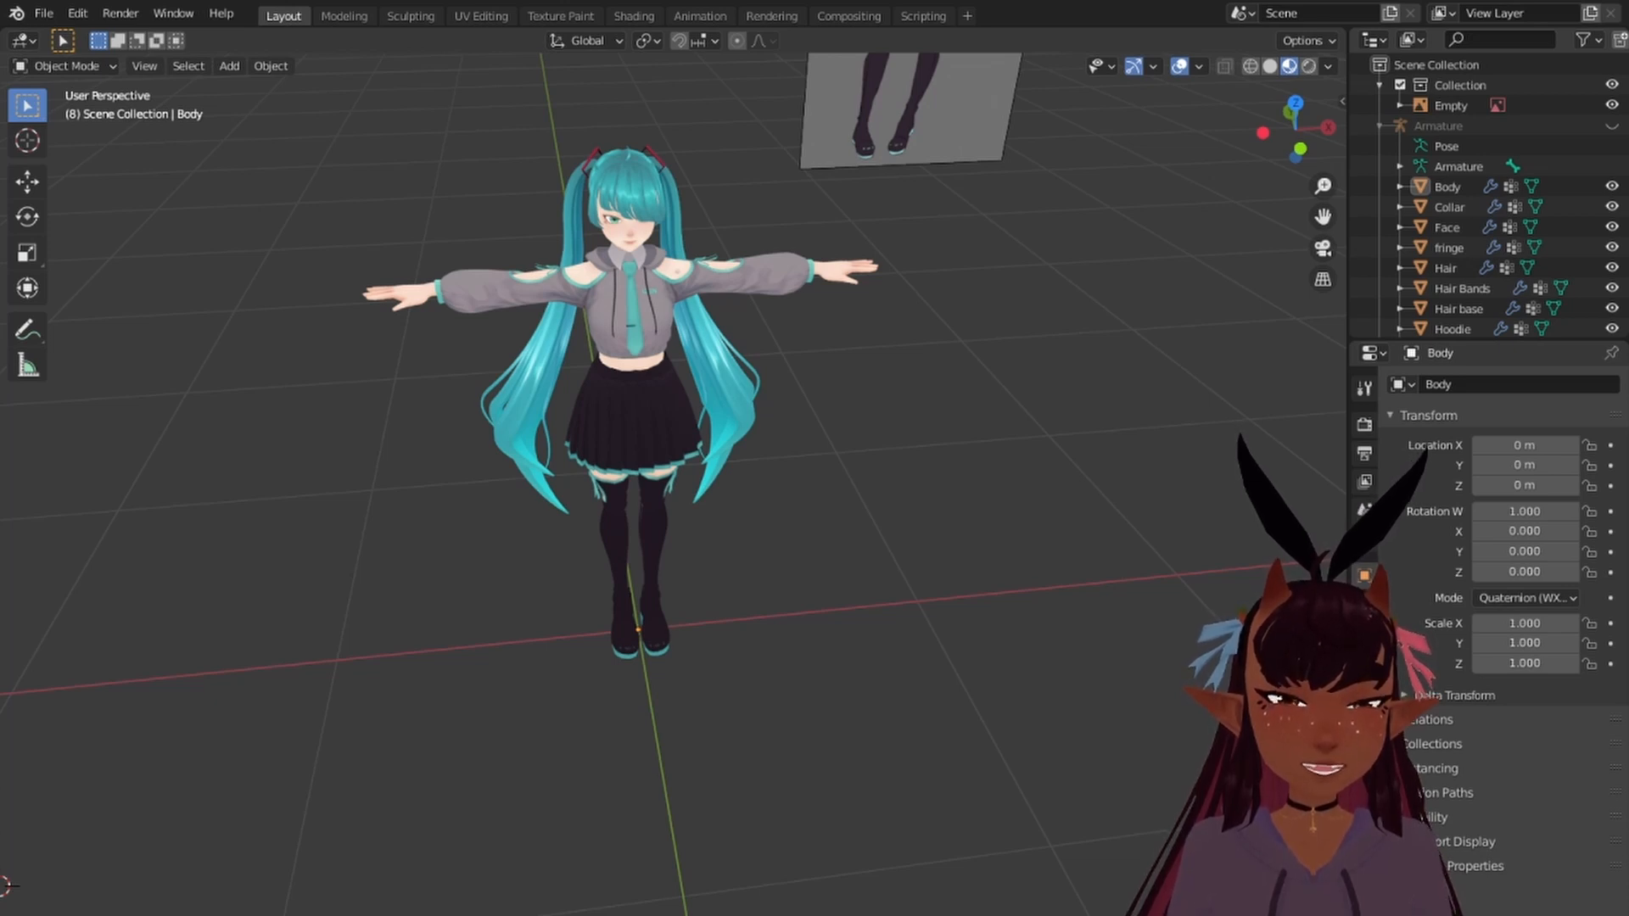
# Step: Reveal the armature over the character model and select it
pyautogui.scroll(-1, 916, 598)
pyautogui.moveTo(916, 598); pyautogui.dragTo(700, 598, button='middle')
pyautogui.scroll(6, 697, 598)
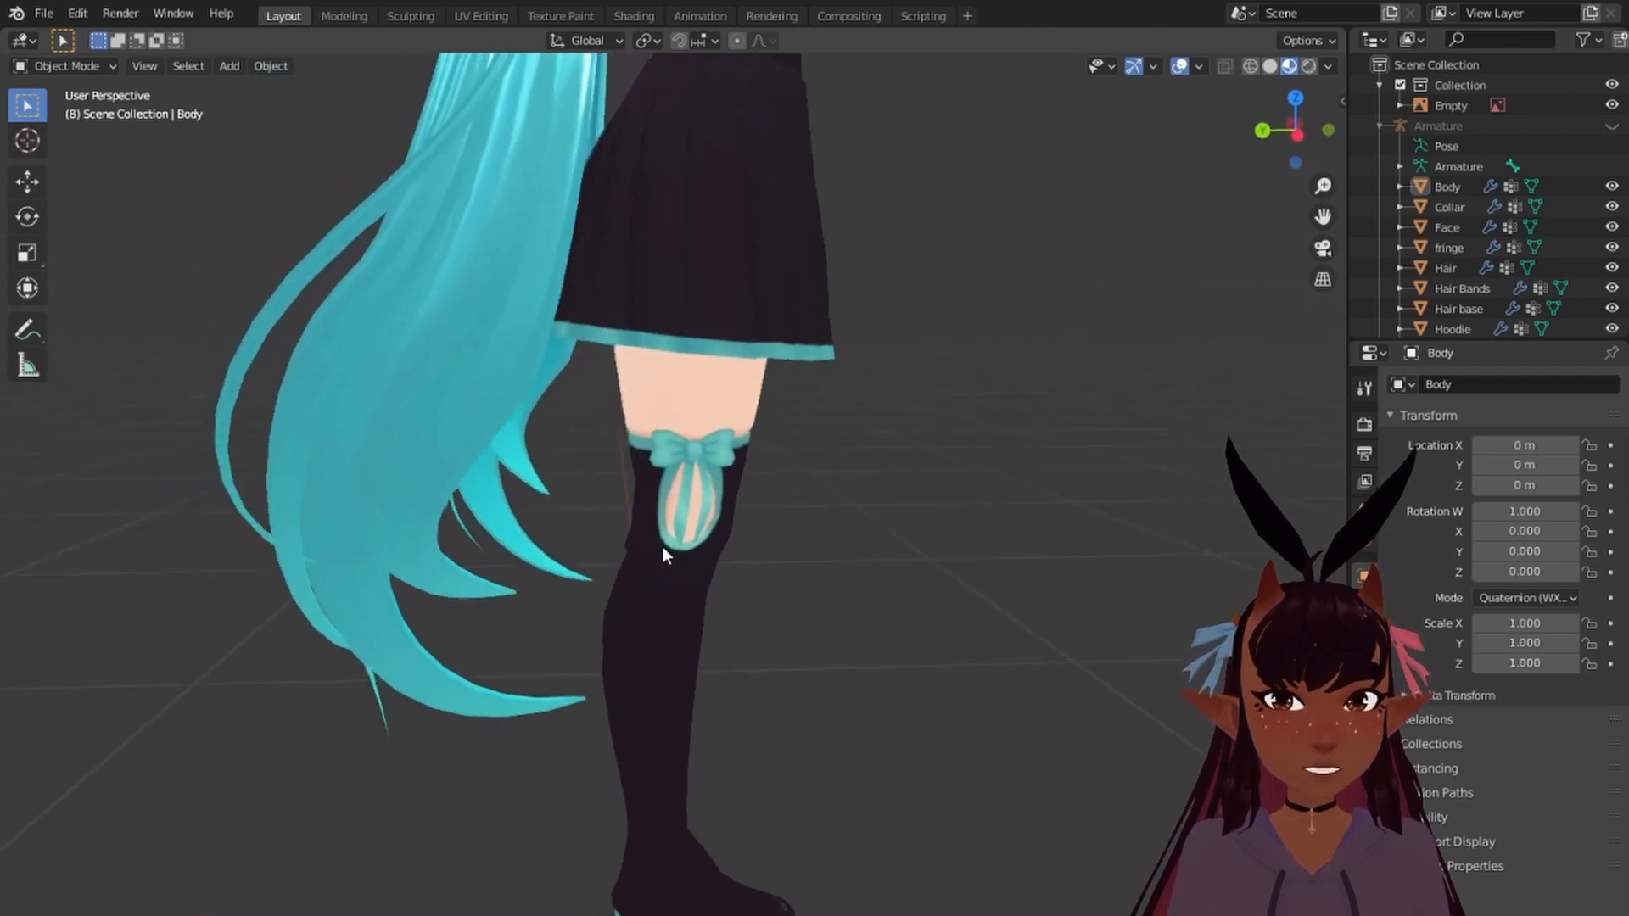
pyautogui.moveTo(664, 546); pyautogui.dragTo(1145, 407, button='middle')
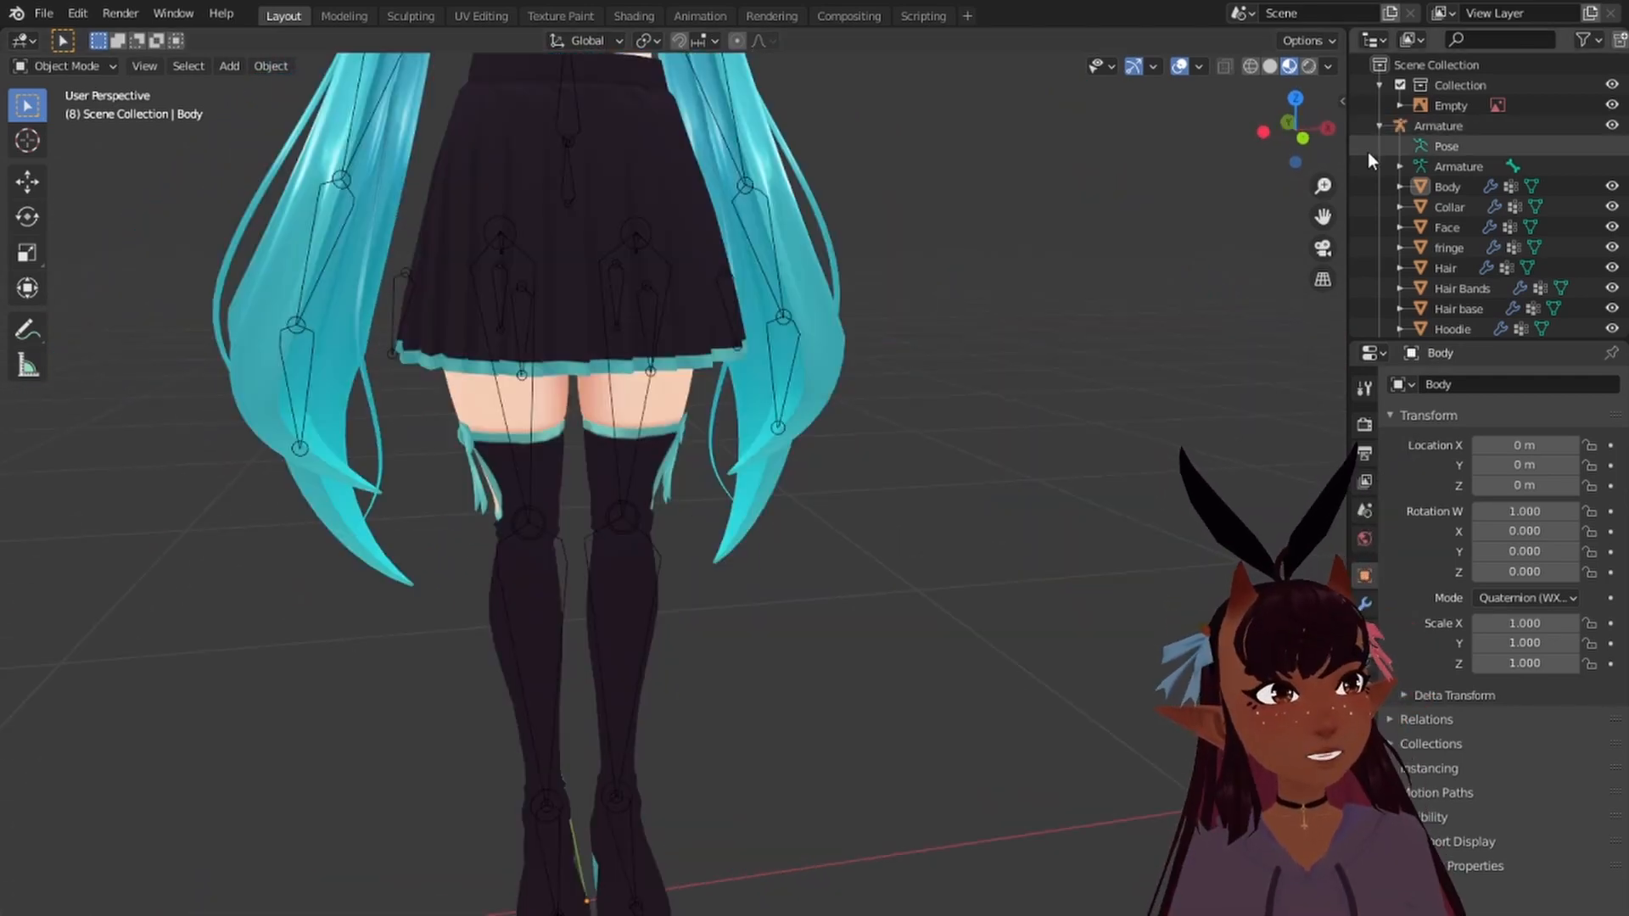
pyautogui.click(1433, 126)
pyautogui.scroll(-5, 811, 243)
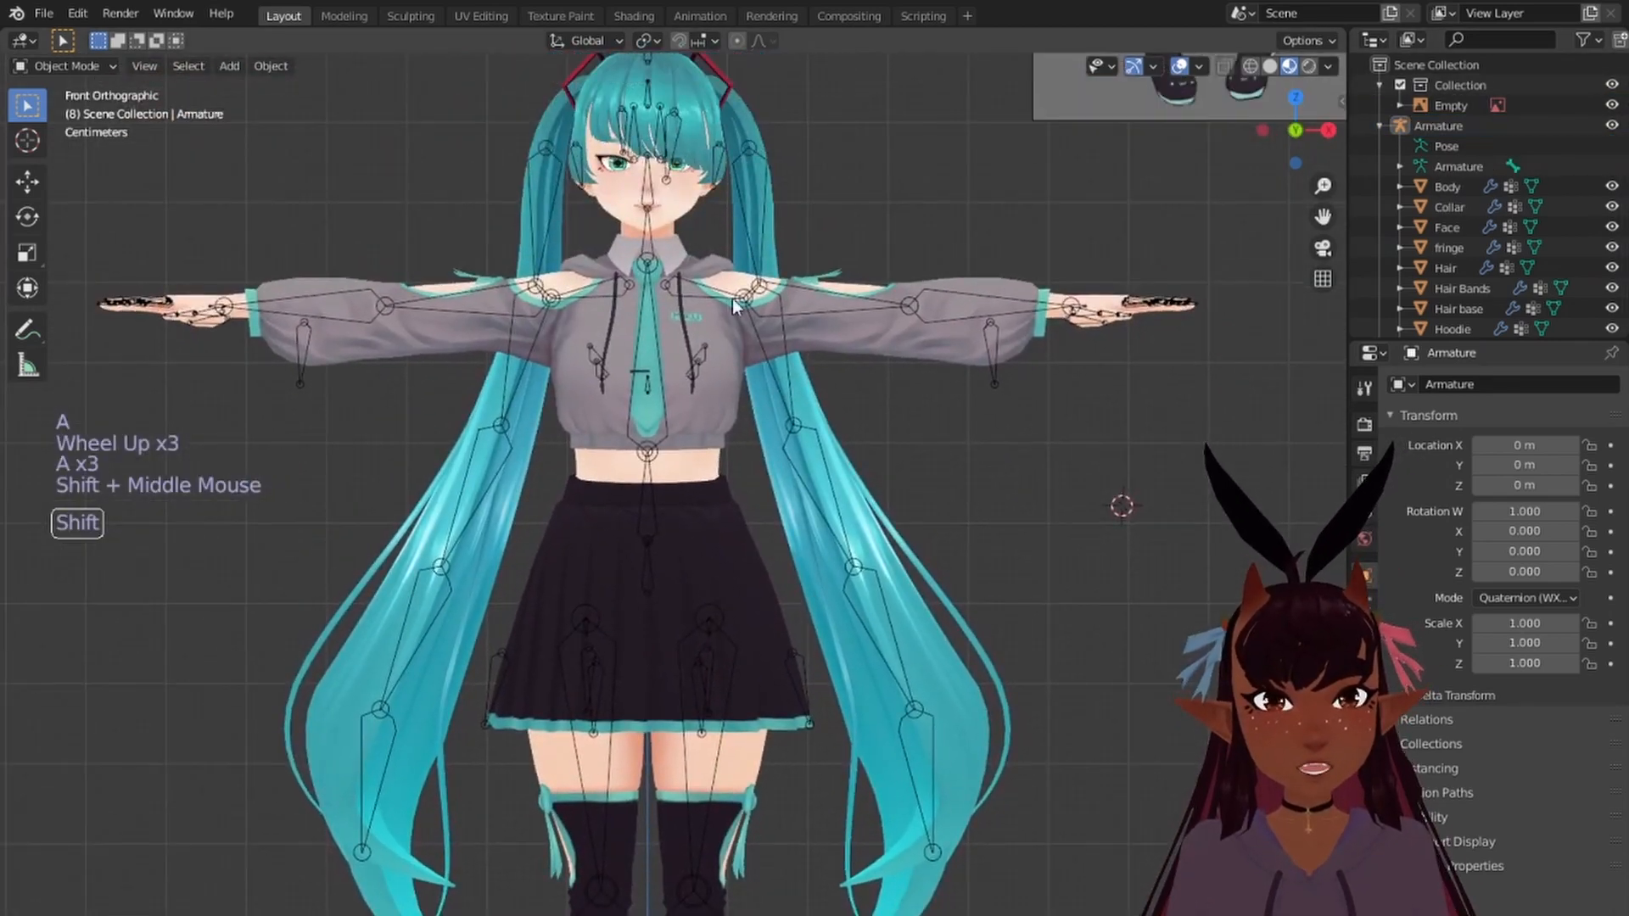
# Step: Examine the armature's bones around the hoodie's chest, shoulders and drawstrings from the front and the side, and over the whole figure
pyautogui.keyDown('shift'); pyautogui.moveTo(720, 234); pyautogui.dragTo(780, 353, button='middle'); pyautogui.keyUp('shift')
pyautogui.scroll(5, 545, 222)
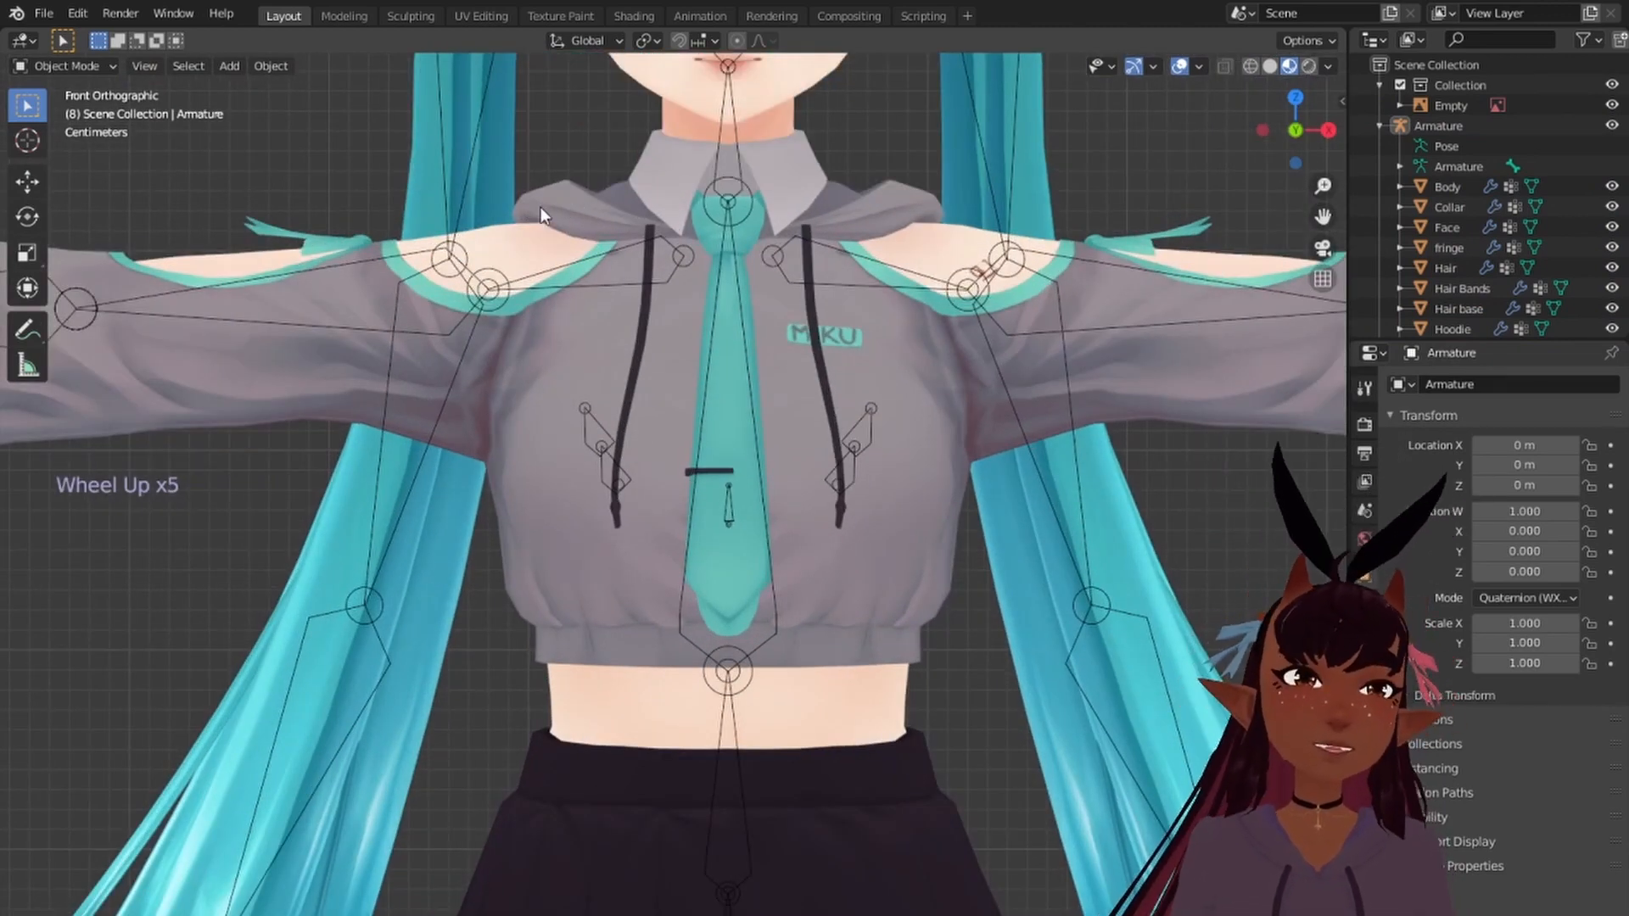
pyautogui.keyDown('shift'); pyautogui.moveTo(1122, 260); pyautogui.dragTo(902, 285, button='middle'); pyautogui.keyUp('shift')
pyautogui.scroll(2, 969, 233)
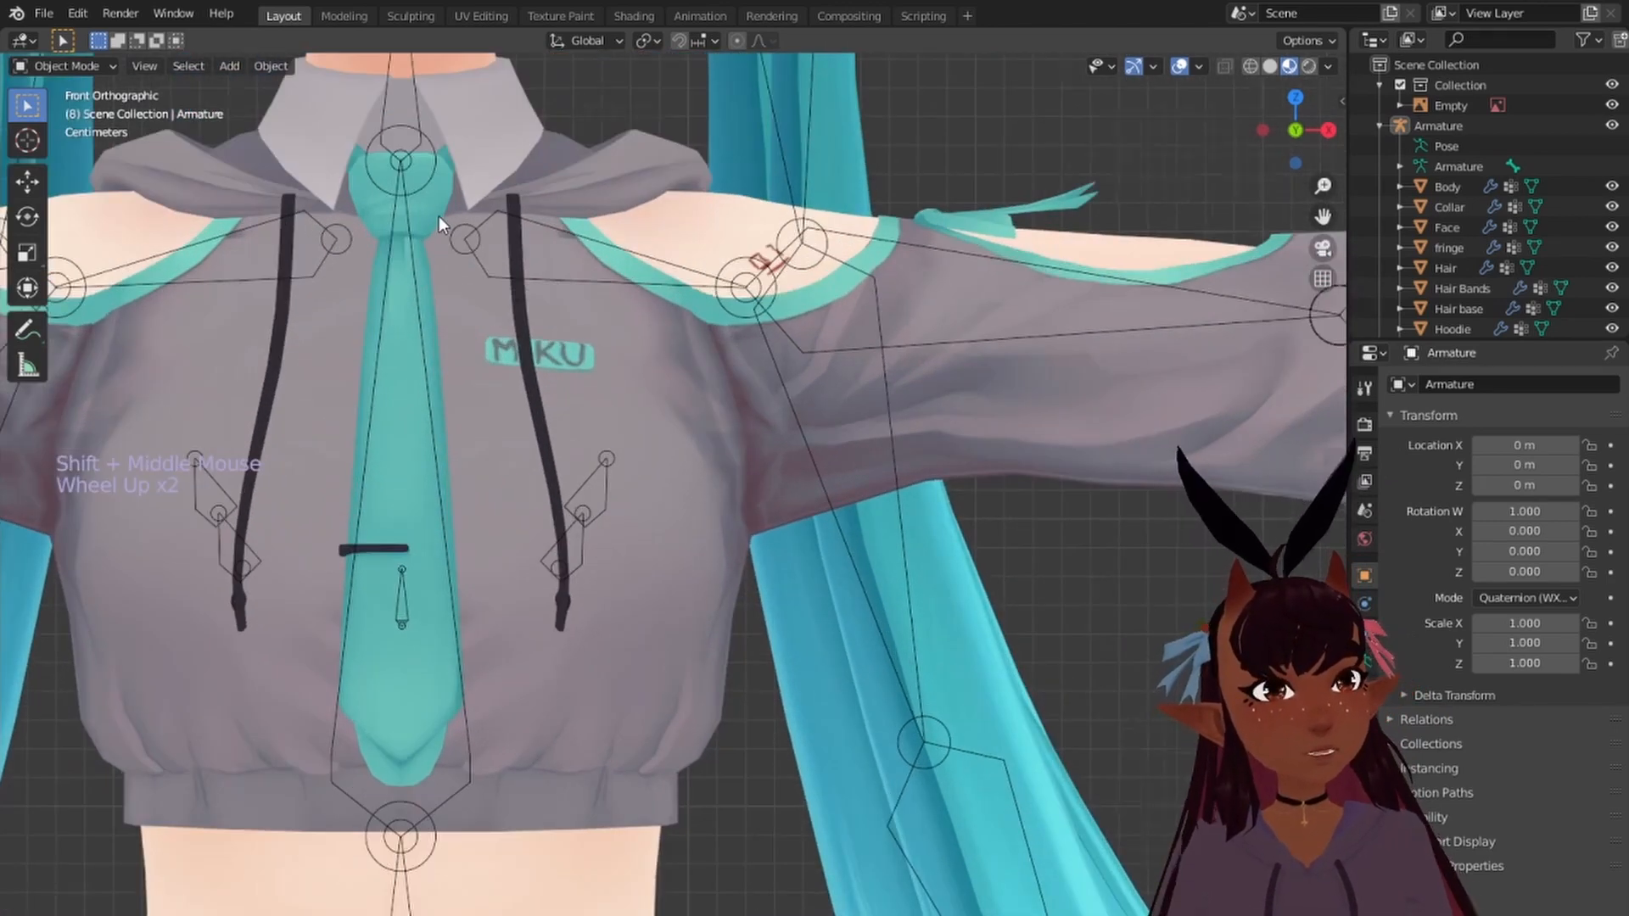
pyautogui.scroll(-3, 440, 216)
pyautogui.scroll(1, 422, 500)
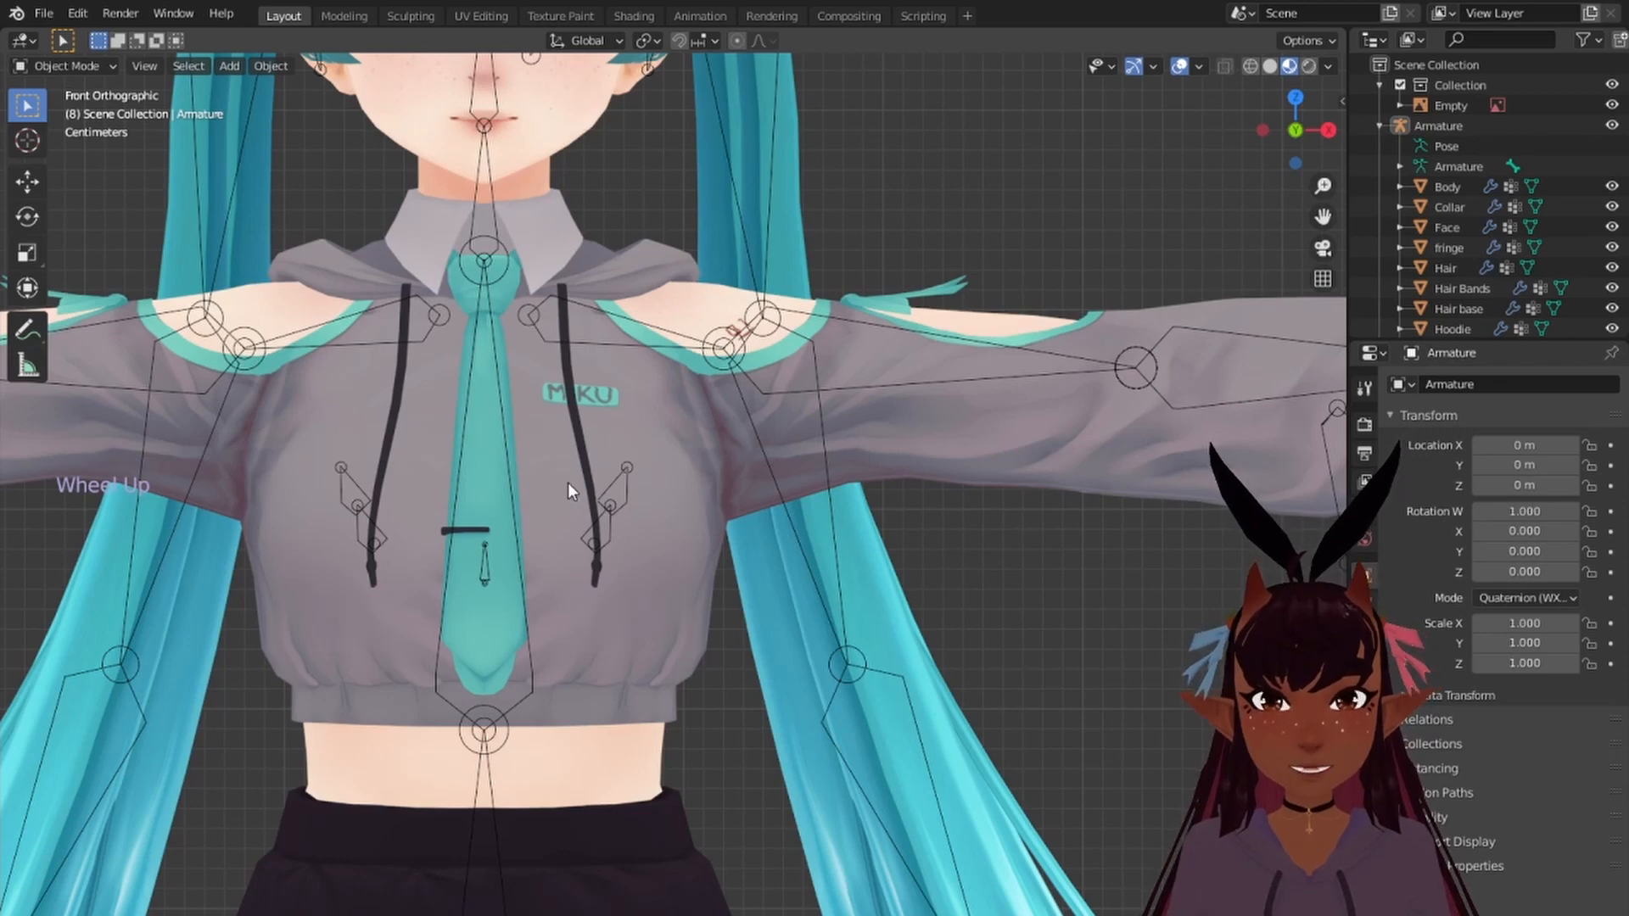
pyautogui.scroll(-1, 568, 482)
pyautogui.rightClick(645, 530)
pyautogui.hotkey('ctrl', 'z')
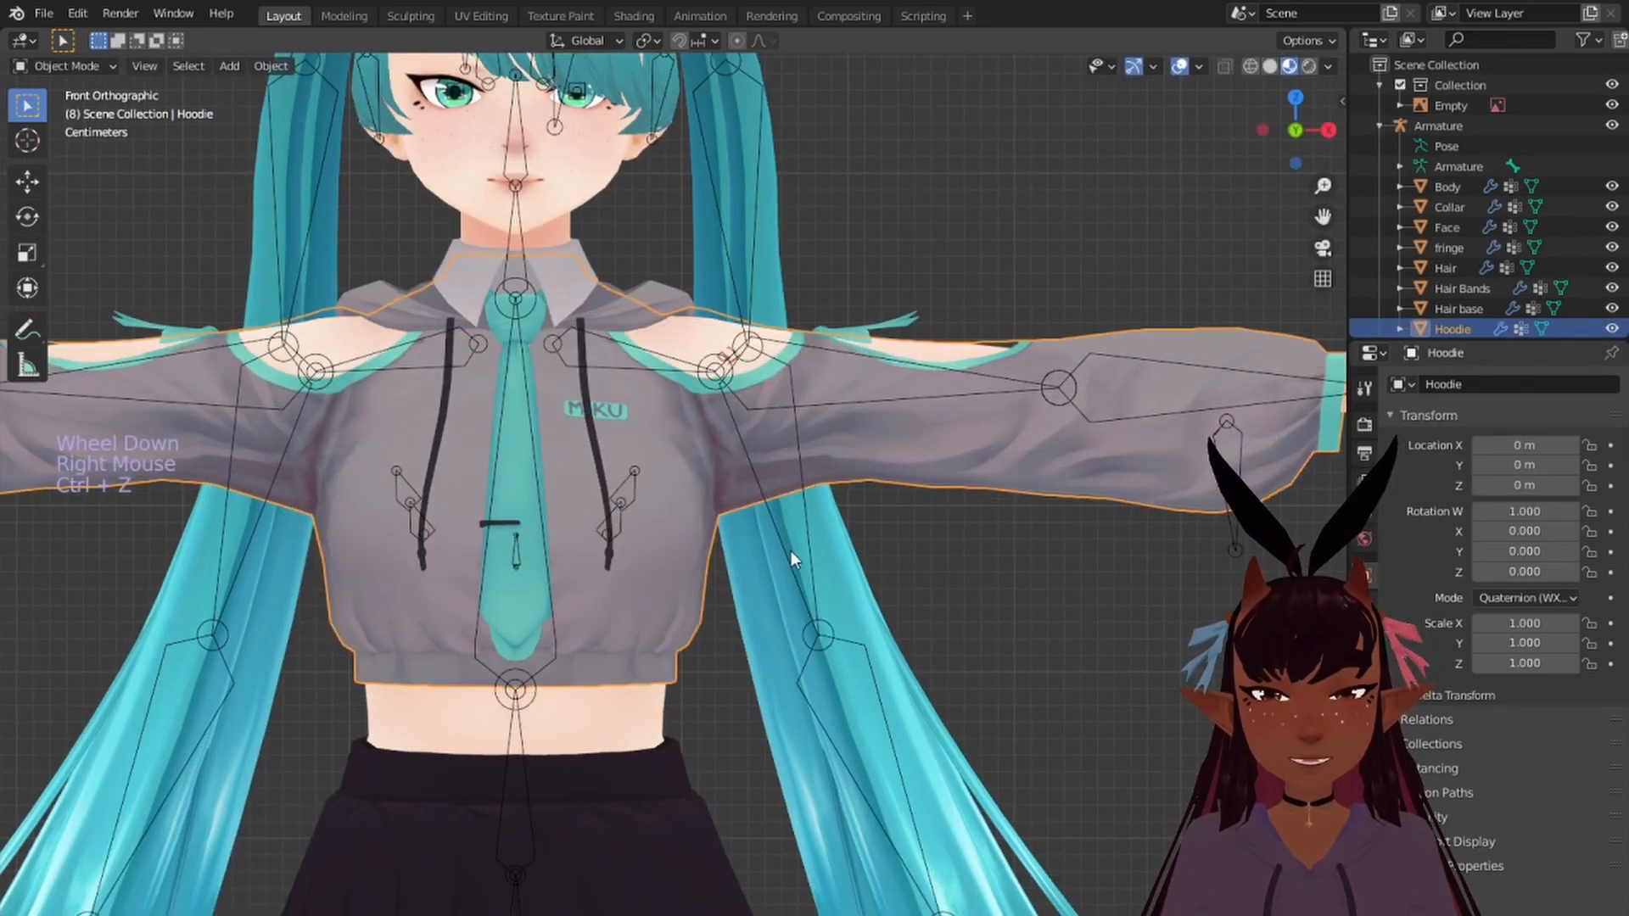
pyautogui.moveTo(791, 556); pyautogui.dragTo(367, 536, button='middle')
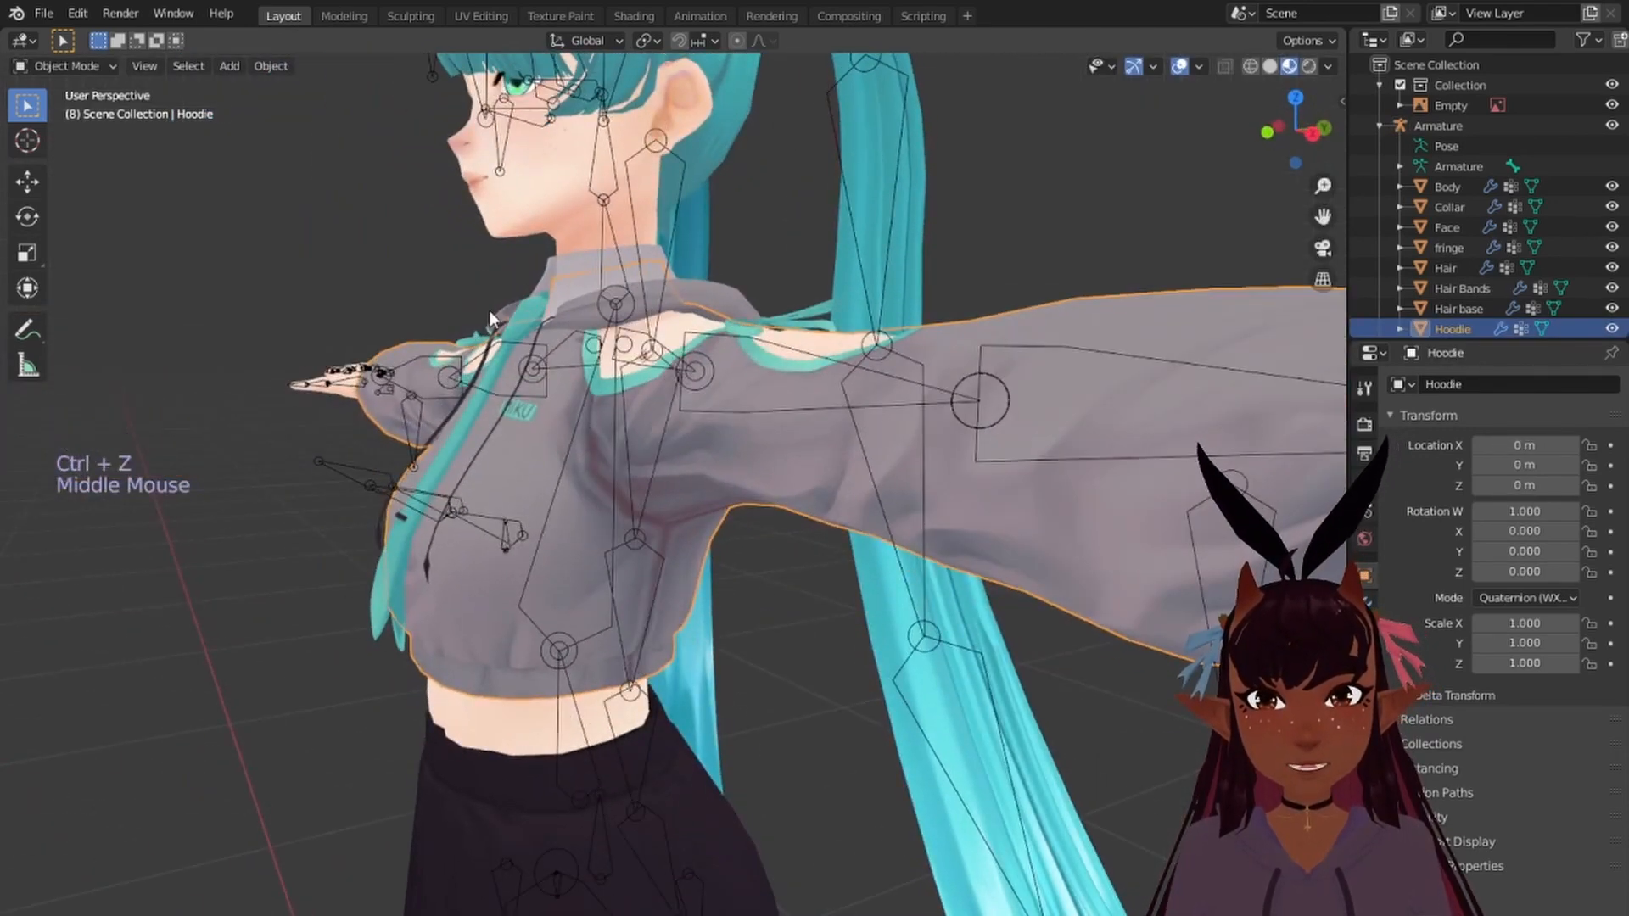
pyautogui.scroll(-1, 222, 602)
pyautogui.moveTo(222, 602); pyautogui.dragTo(399, 562, button='middle')
pyautogui.scroll(-1, 347, 640)
pyautogui.scroll(-5, 364, 633)
pyautogui.scroll(4, 599, 482)
pyautogui.scroll(-5, 542, 485)
# Step: Switch the armature to Pose Mode and rotate the left leg bone outward by about 24.4° in front view
pyautogui.click(1447, 146)
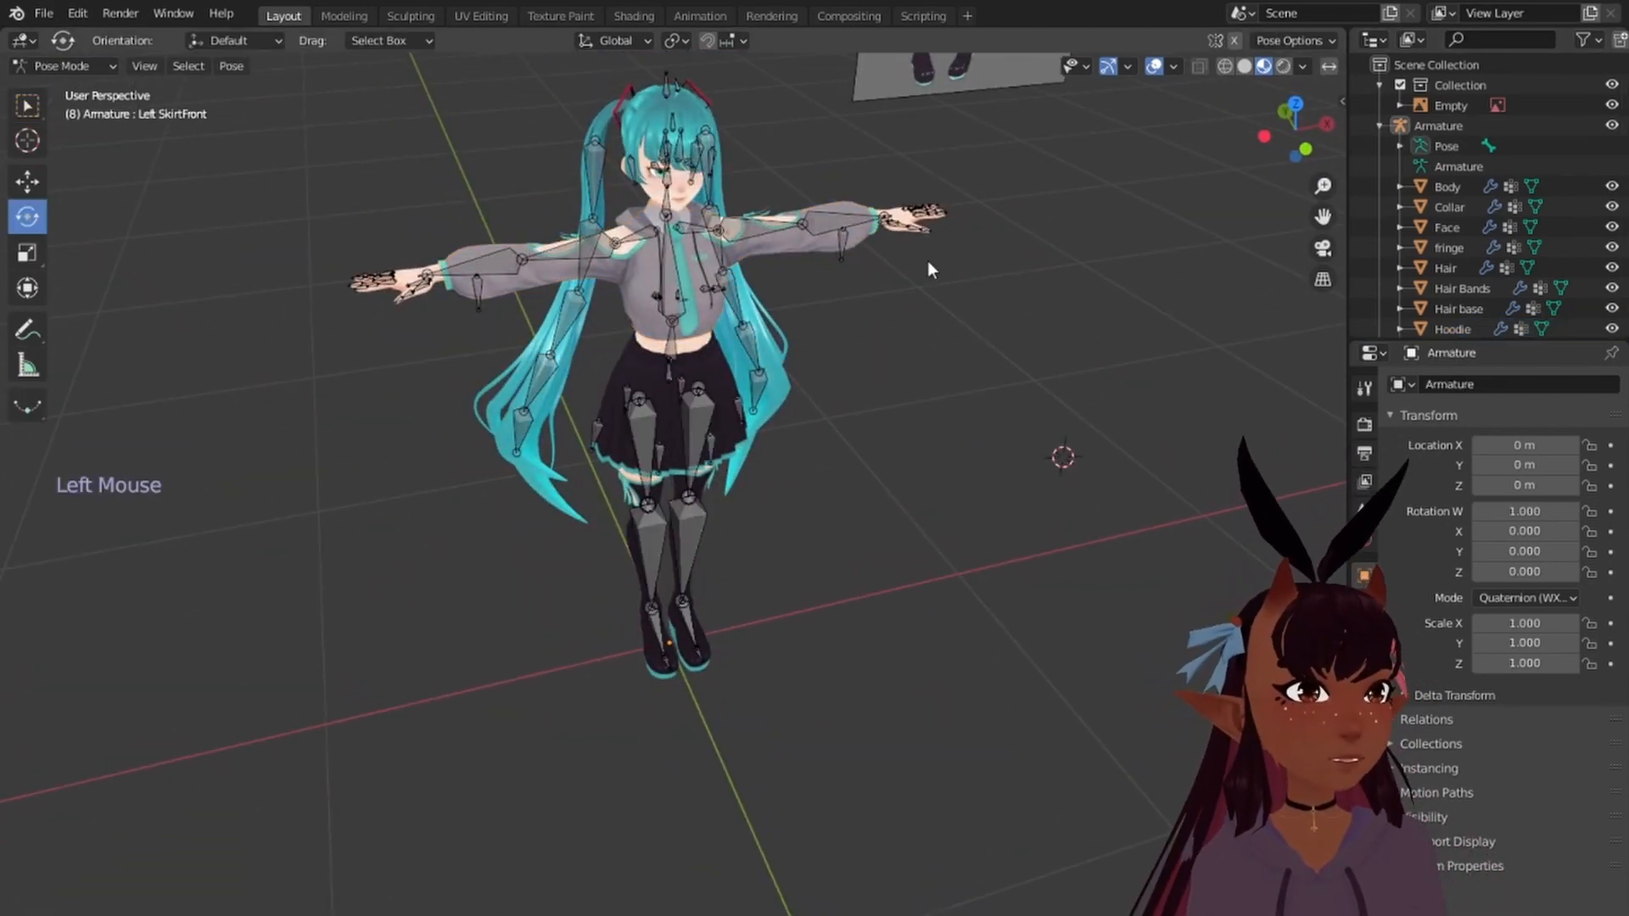
pyautogui.press('KP_1')
pyautogui.scroll(4, 746, 382)
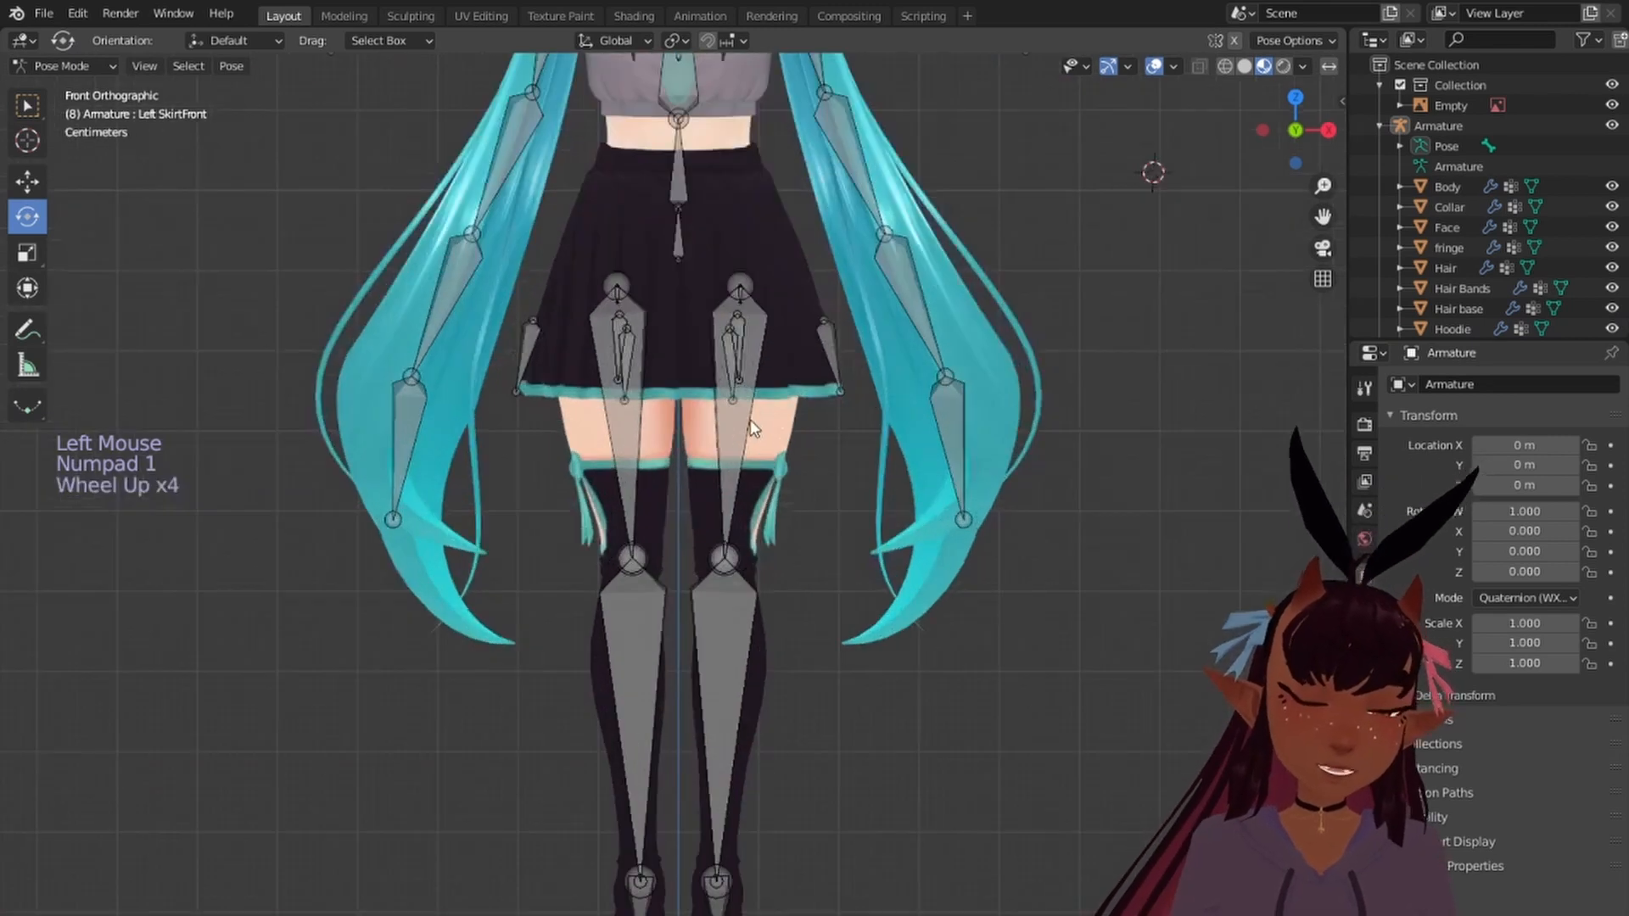
pyautogui.rightClick(739, 424)
pyautogui.press('r')
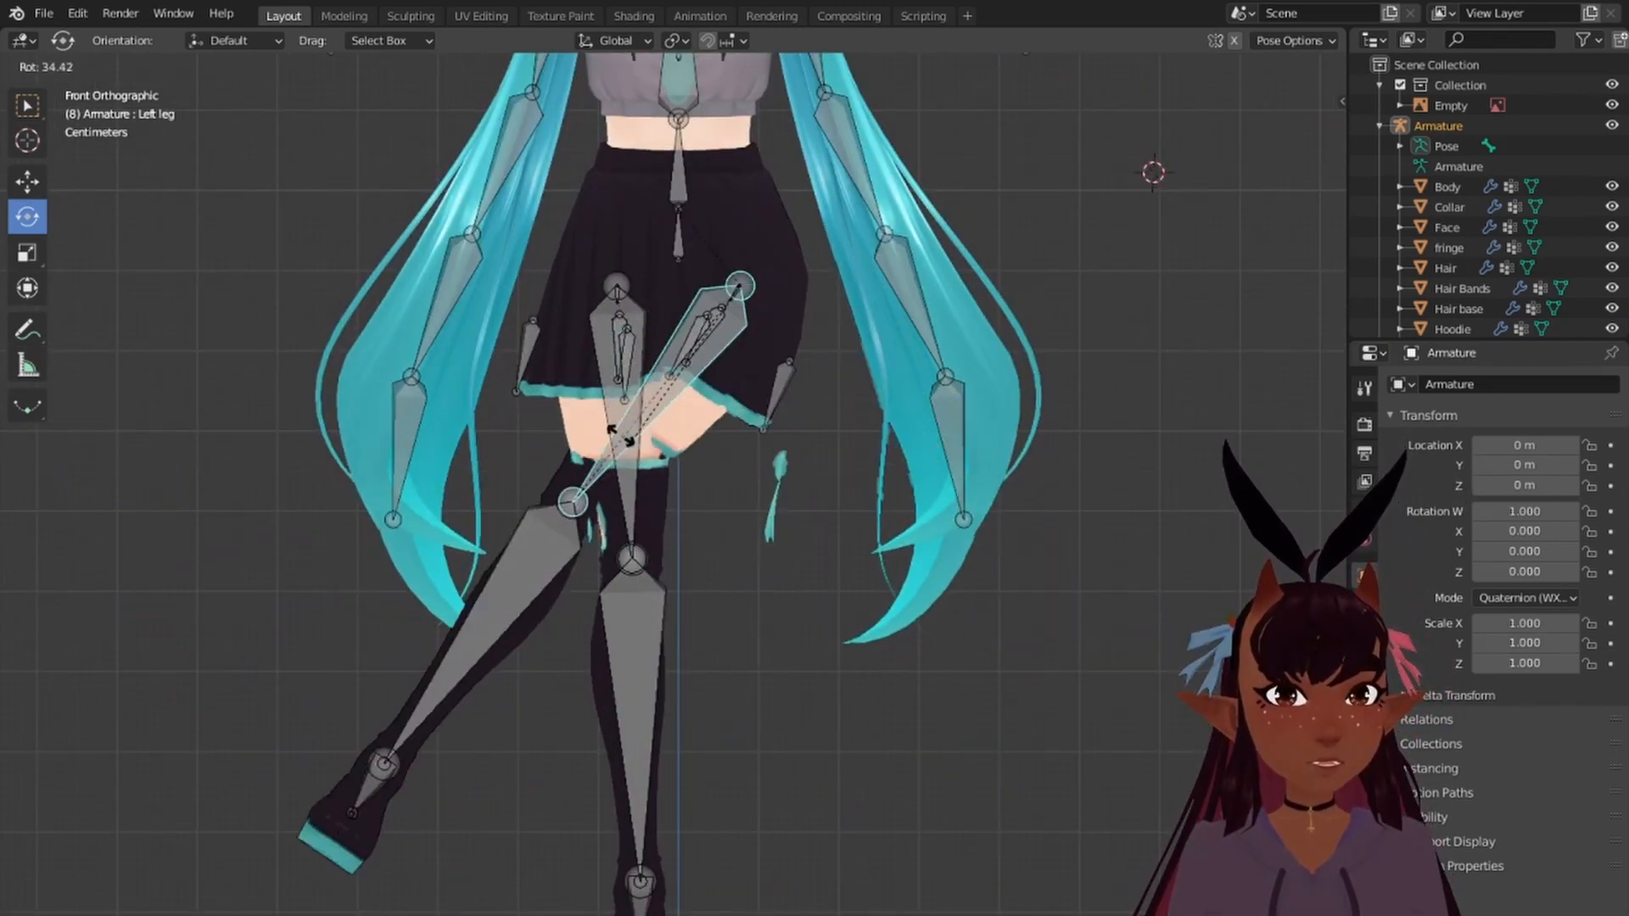
pyautogui.click(797, 415)
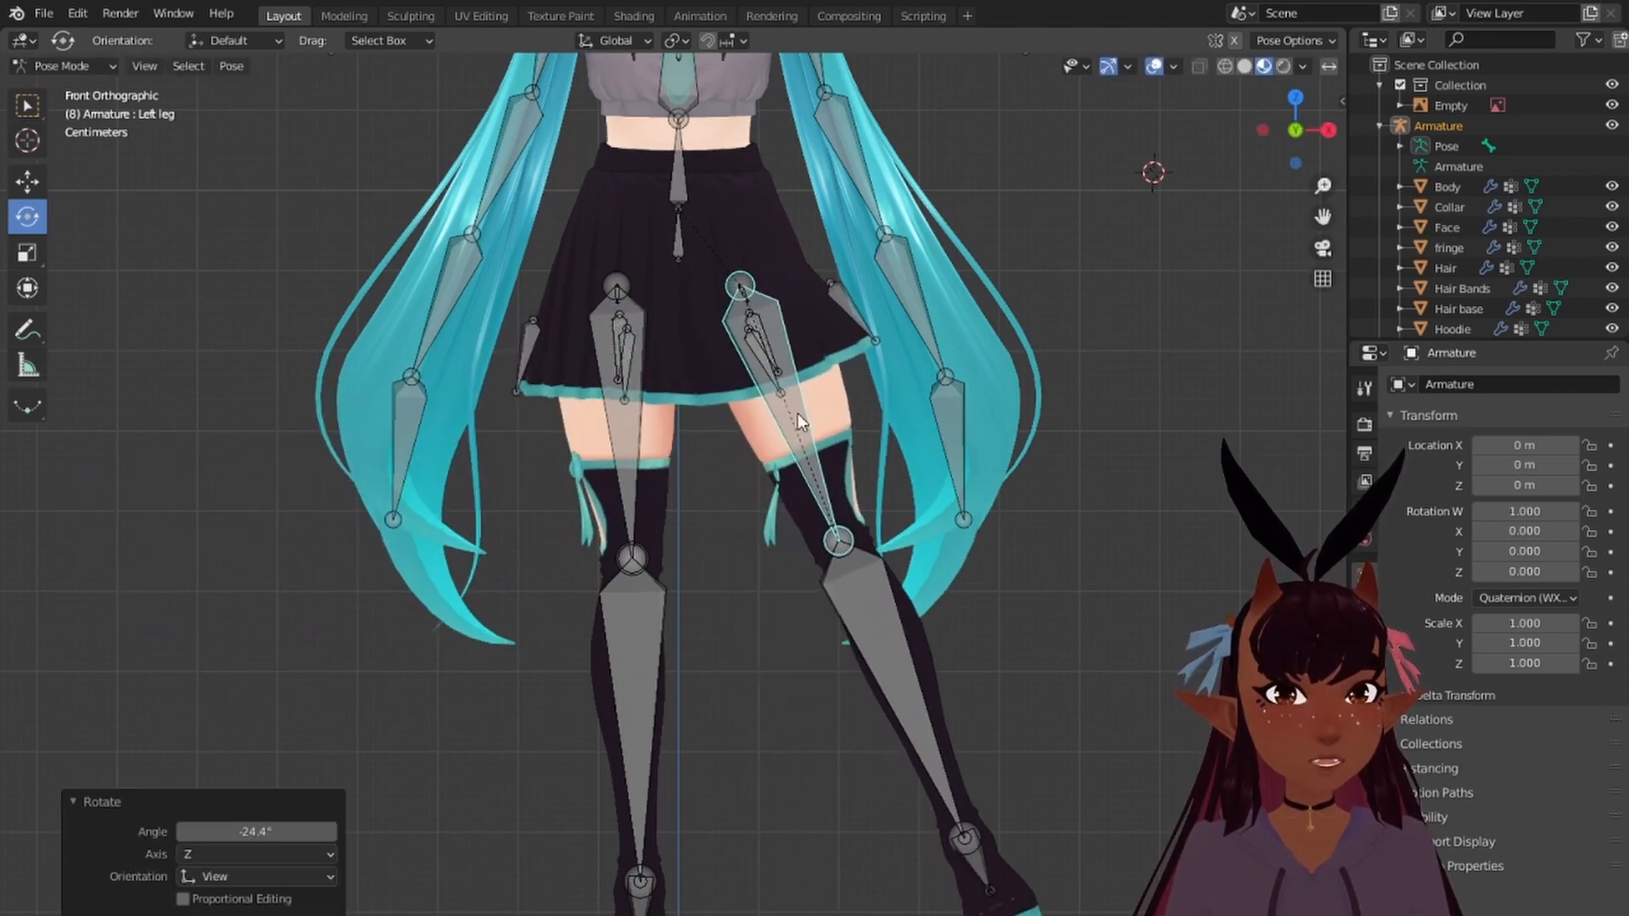
# Step: Swing the left leg bone forward freely with the Rotate tool, by about 92.2° and 43°
pyautogui.click(28, 218)
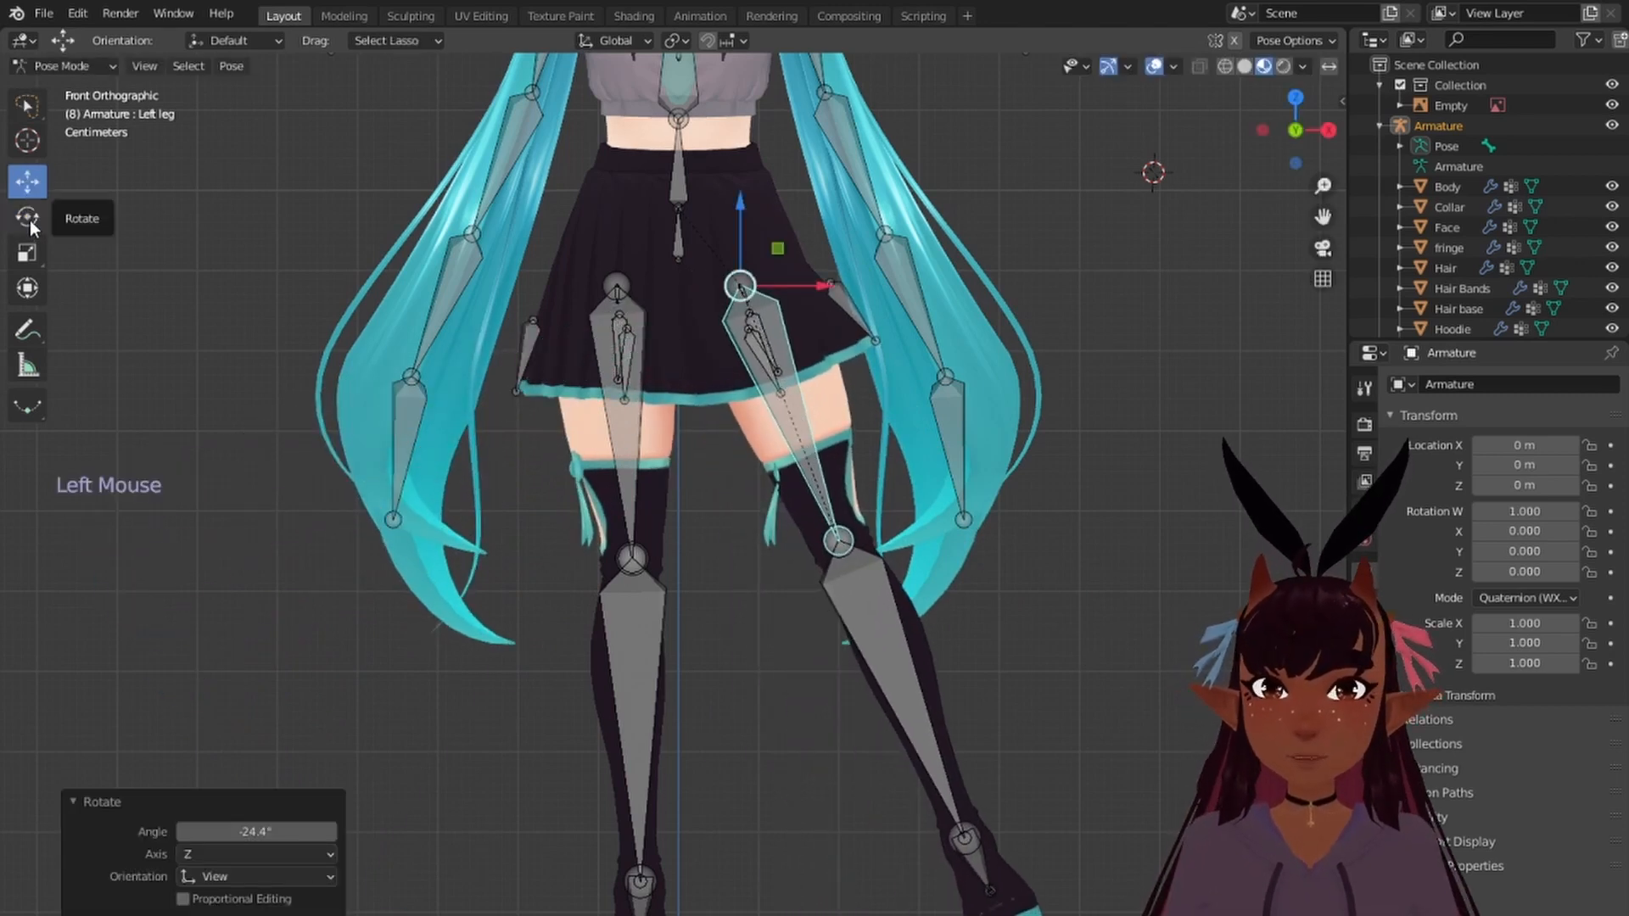
pyautogui.click(30, 221)
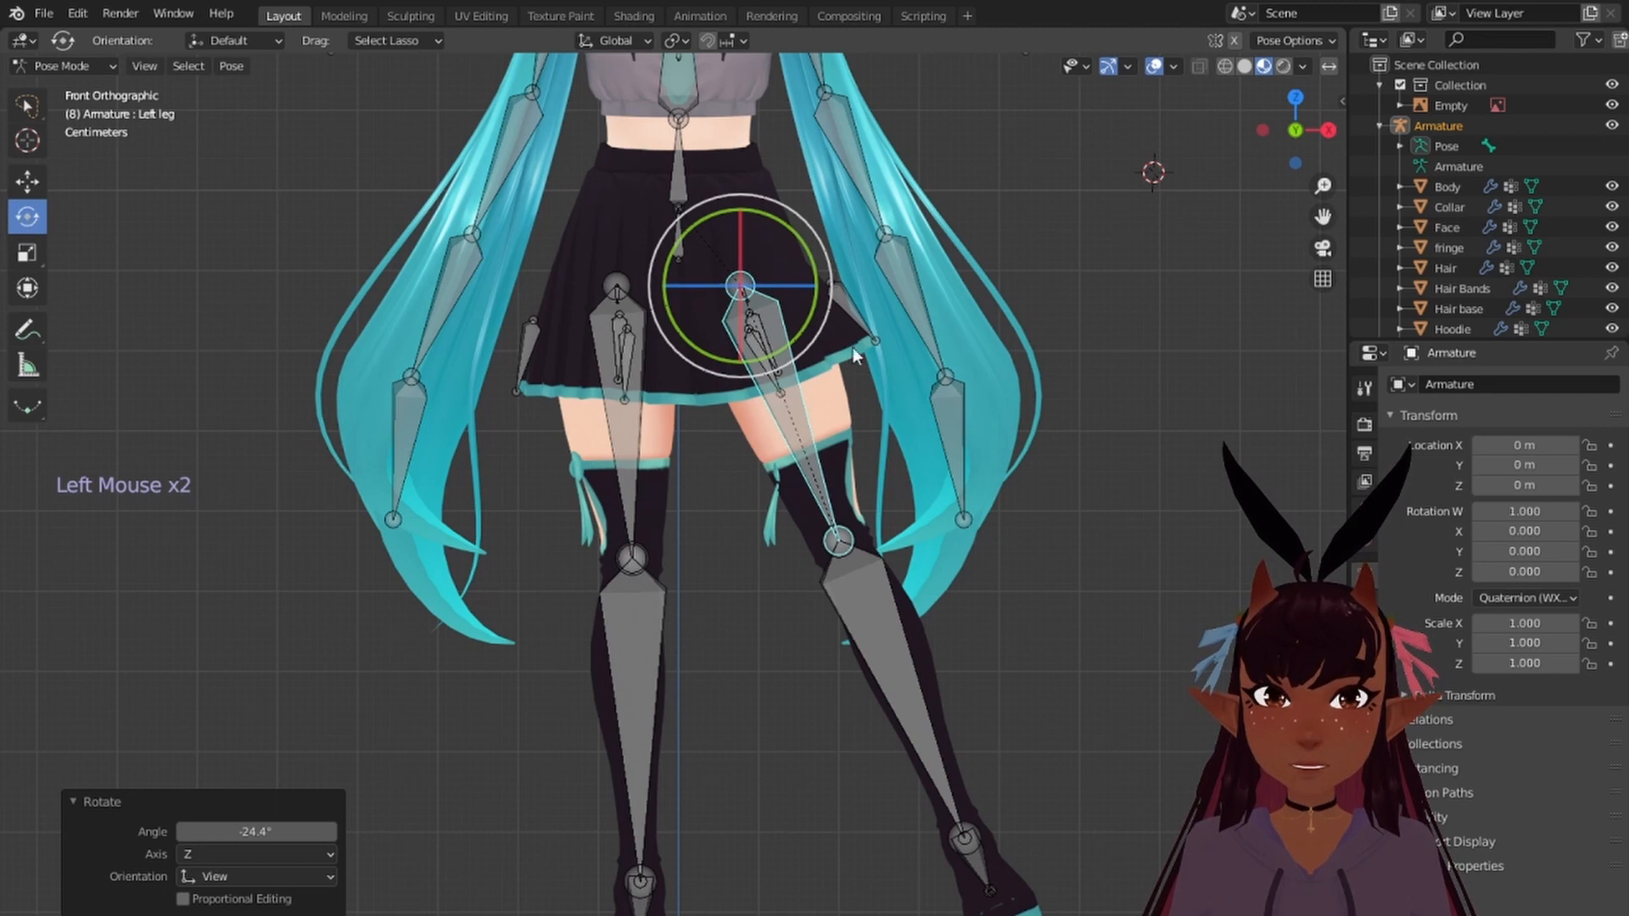
pyautogui.moveTo(770, 313); pyautogui.dragTo(819, 503)
# Step: Rotate the left ankle bone to tilt the foot outward and check the leg pose from several angles
pyautogui.rightClick(796, 424)
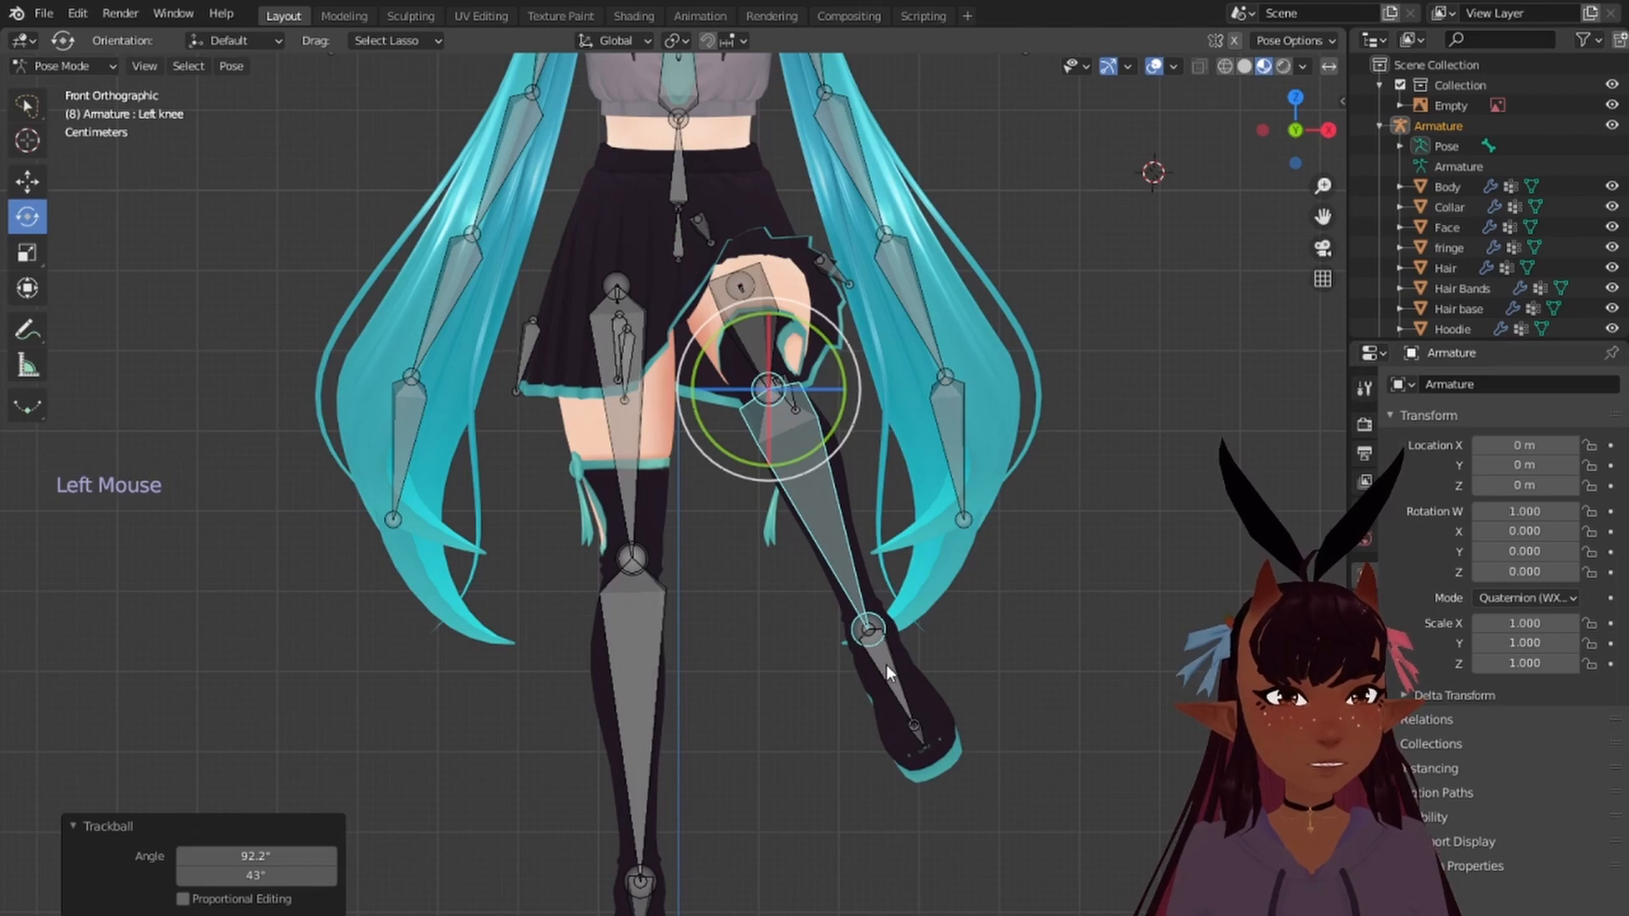
pyautogui.rightClick(886, 666)
pyautogui.moveTo(892, 663); pyautogui.dragTo(1011, 531)
pyautogui.scroll(-3, 1013, 524)
pyautogui.scroll(2, 1014, 524)
pyautogui.rightClick(935, 560)
pyautogui.moveTo(935, 559); pyautogui.dragTo(778, 547, button='middle')
pyautogui.moveTo(650, 439); pyautogui.dragTo(731, 445, button='middle')
pyautogui.scroll(-4, 653, 353)
pyautogui.press('KP_1')
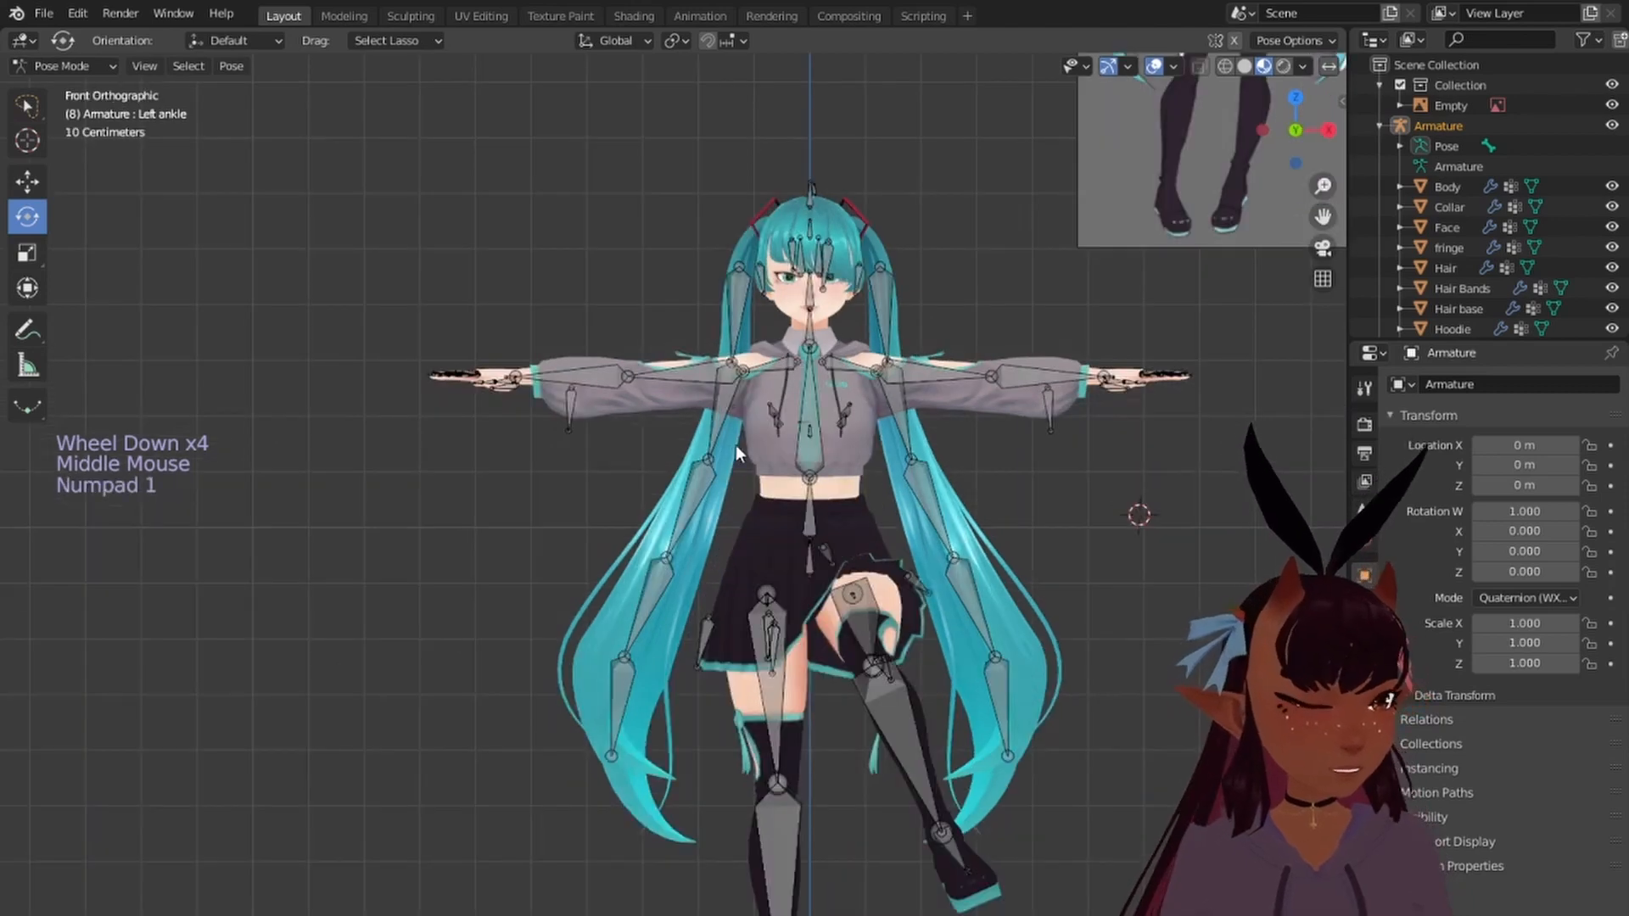
# Step: Try rotating the chest bone in front view and undo the rotation
pyautogui.rightClick(796, 458)
pyautogui.press('r')
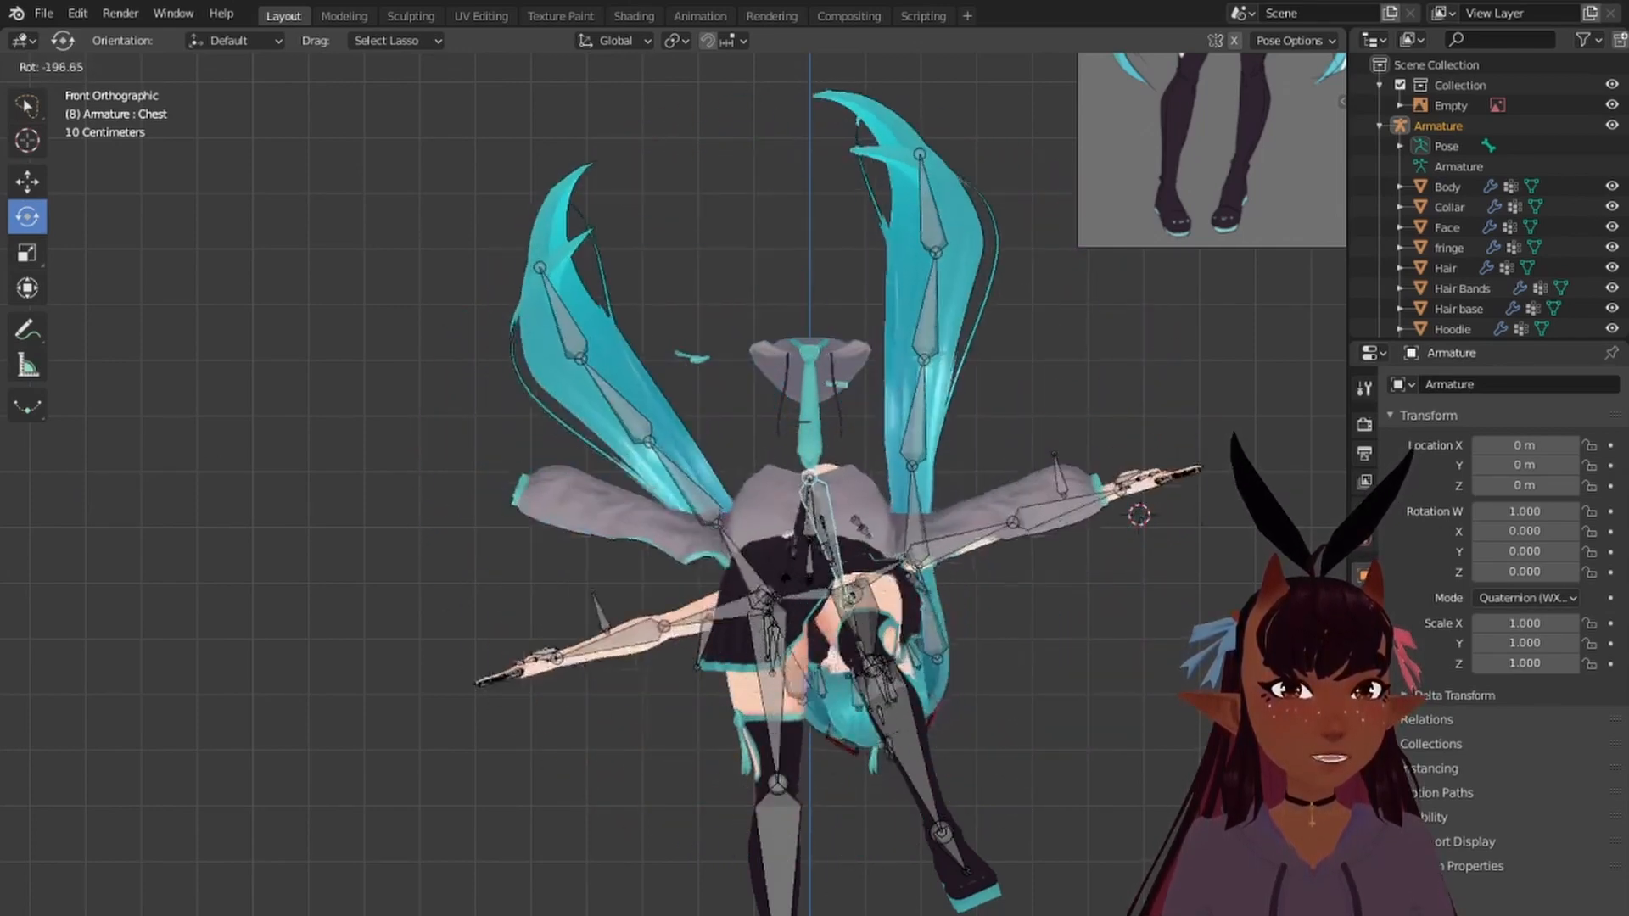
pyautogui.click(832, 475)
pyautogui.hotkey('ctrl', 'z')
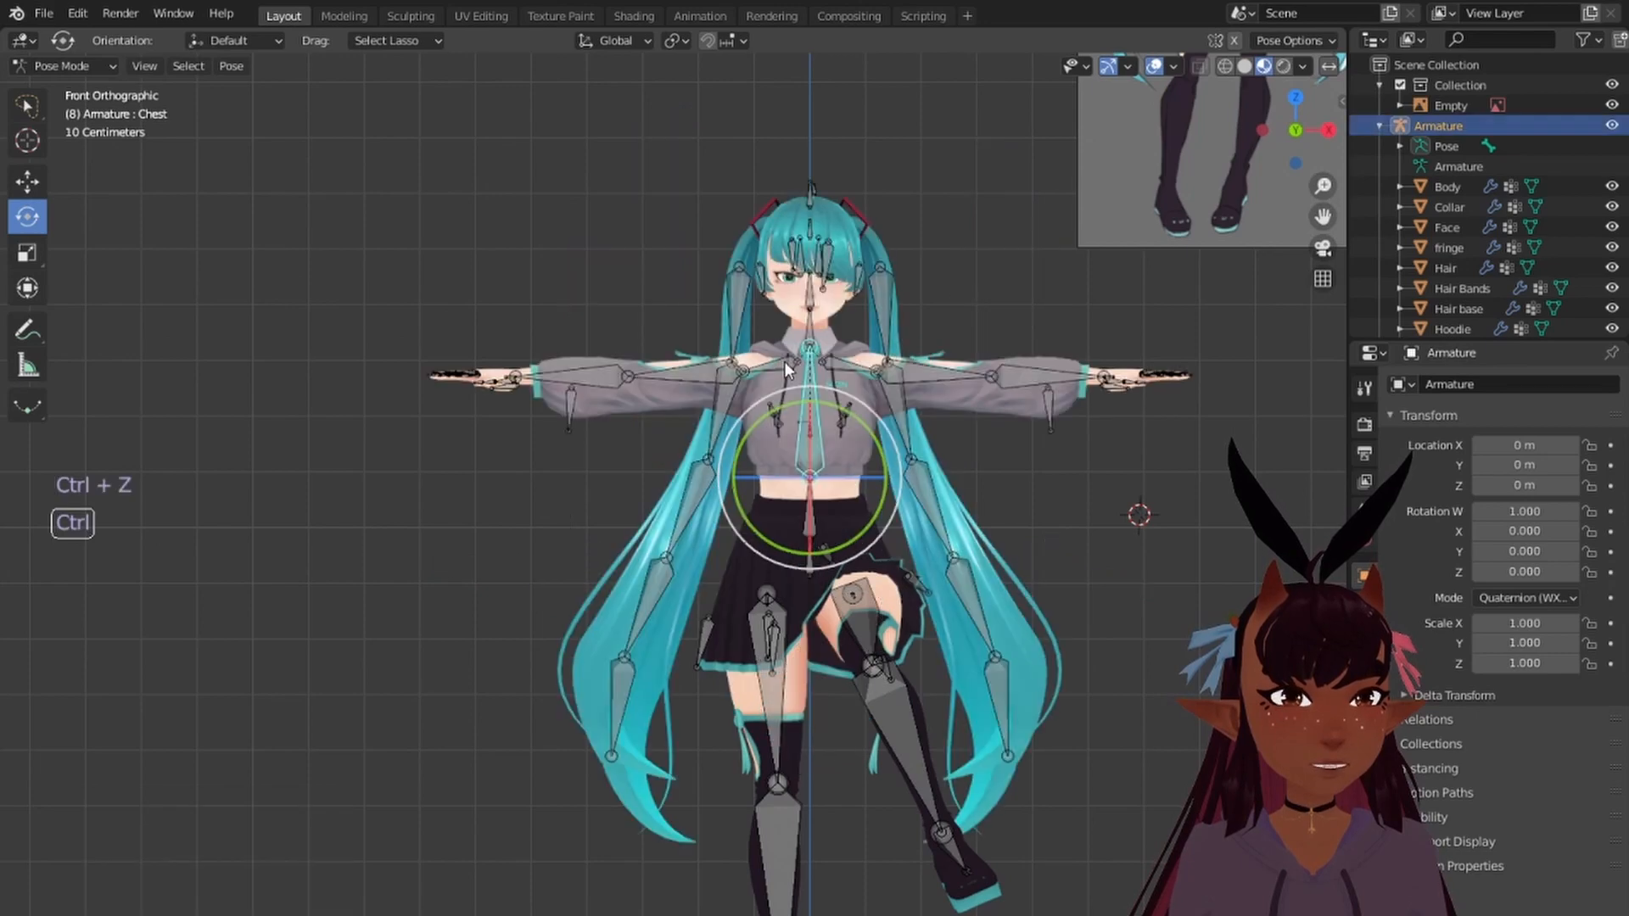
pyautogui.scroll(-3, 776, 361)
pyautogui.scroll(3, 792, 363)
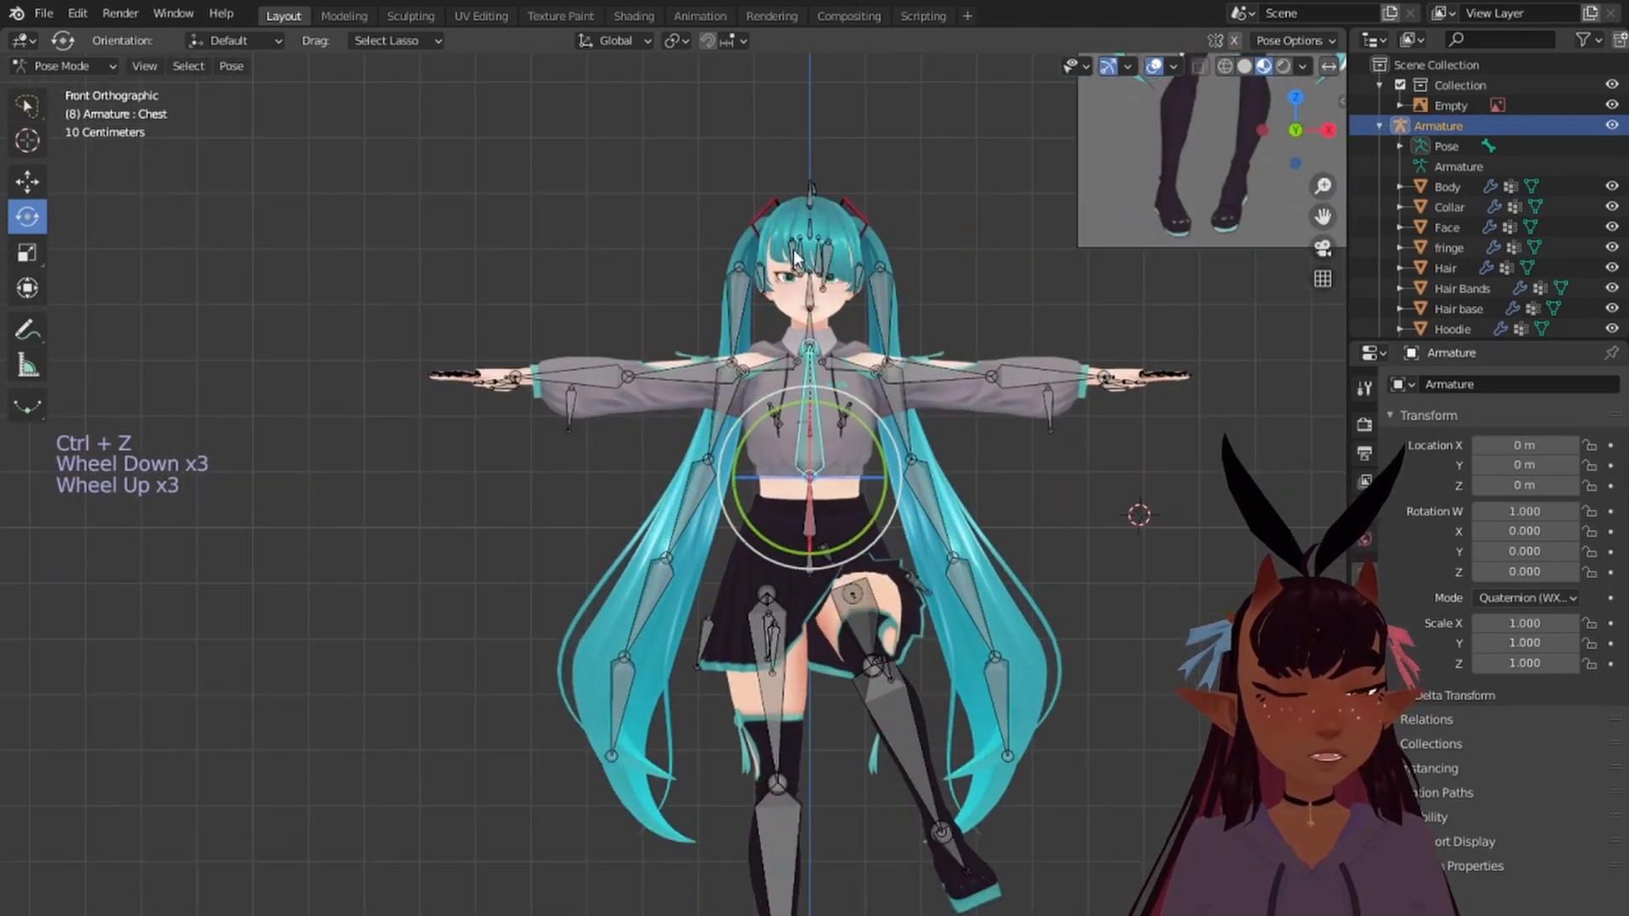
# Step: Try tilting the head bone sideways in front view, then cancel the rotation
pyautogui.rightClick(827, 292)
pyautogui.press('r')
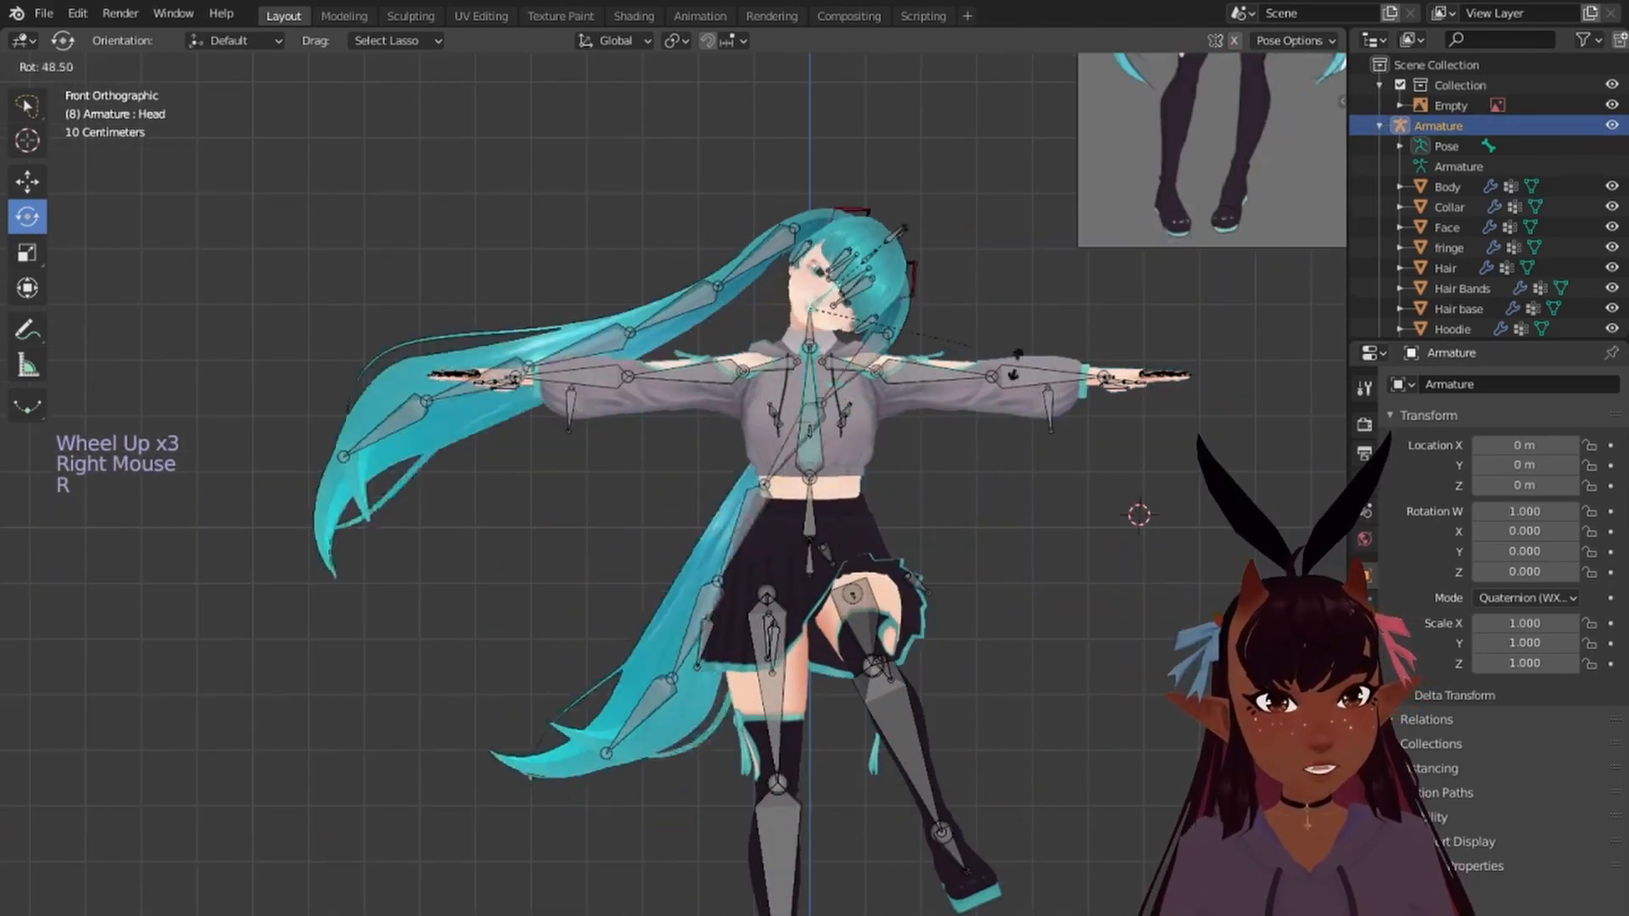
pyautogui.rightClick(940, 265)
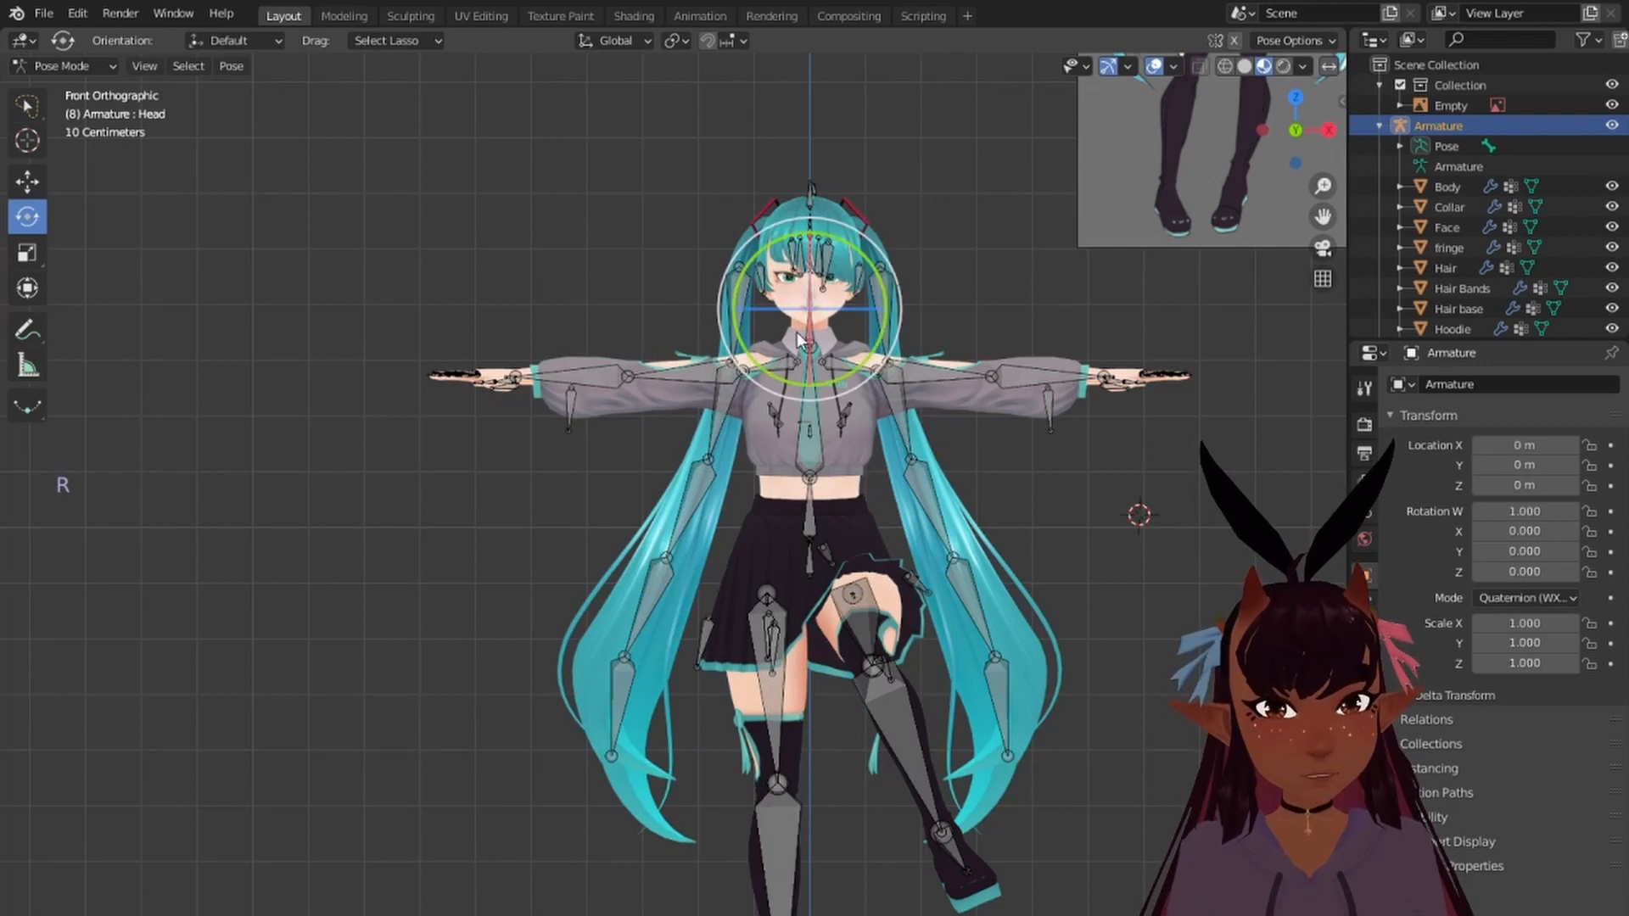
# Step: Rotate the right ponytail bone so the hair swings outward from the head
pyautogui.rightClick(736, 284)
pyautogui.press('r')
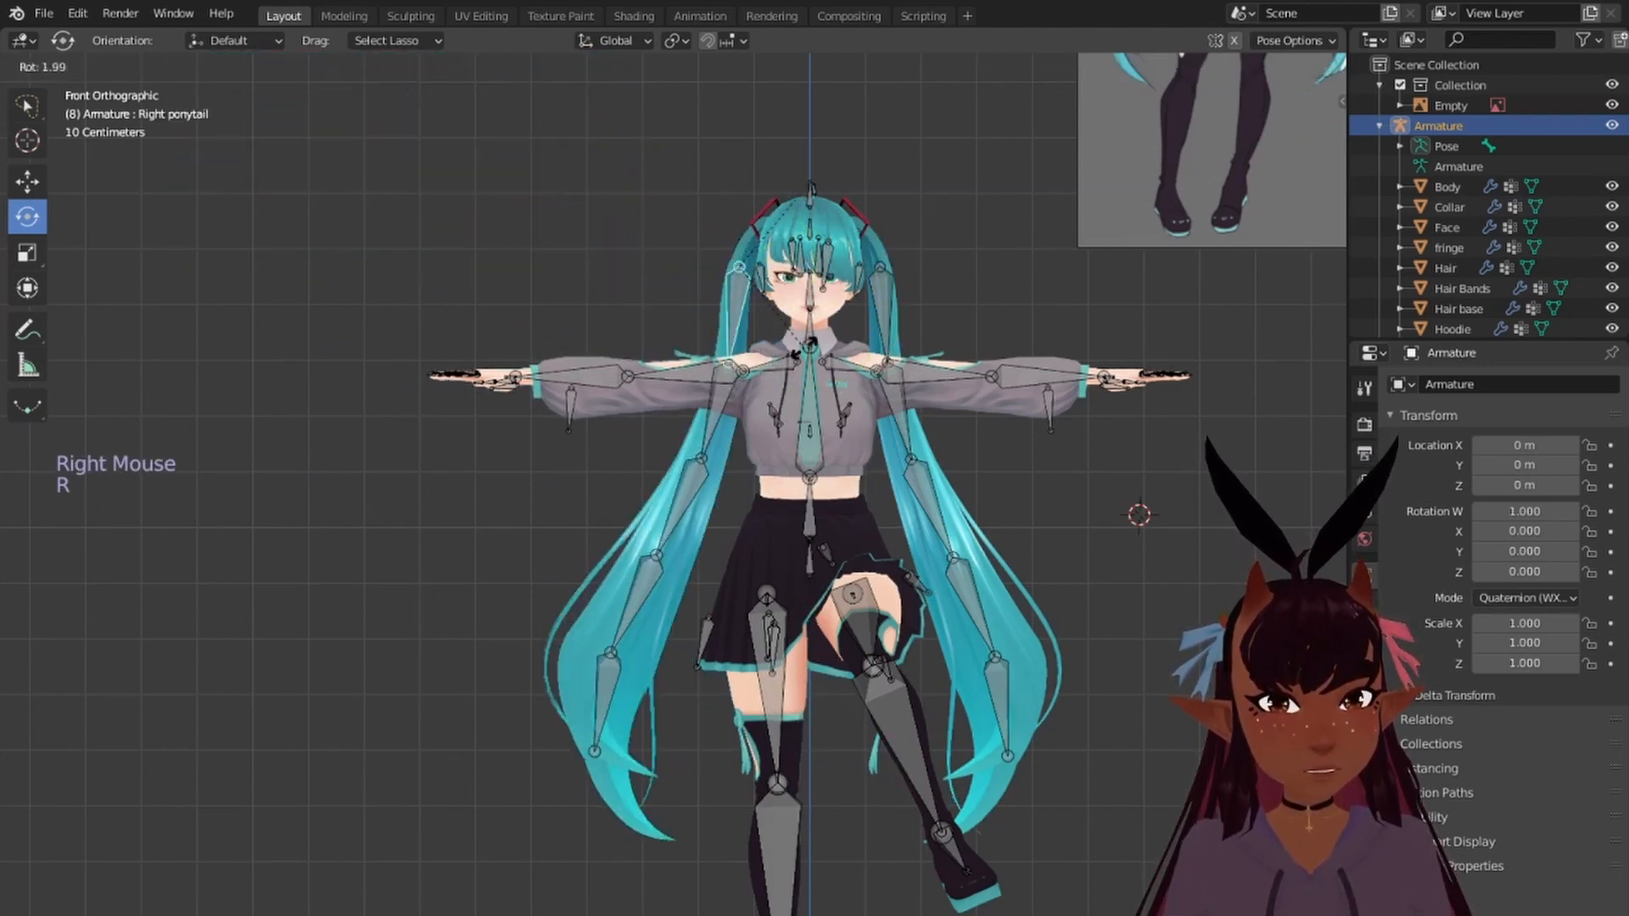
pyautogui.scroll(-7, 808, 546)
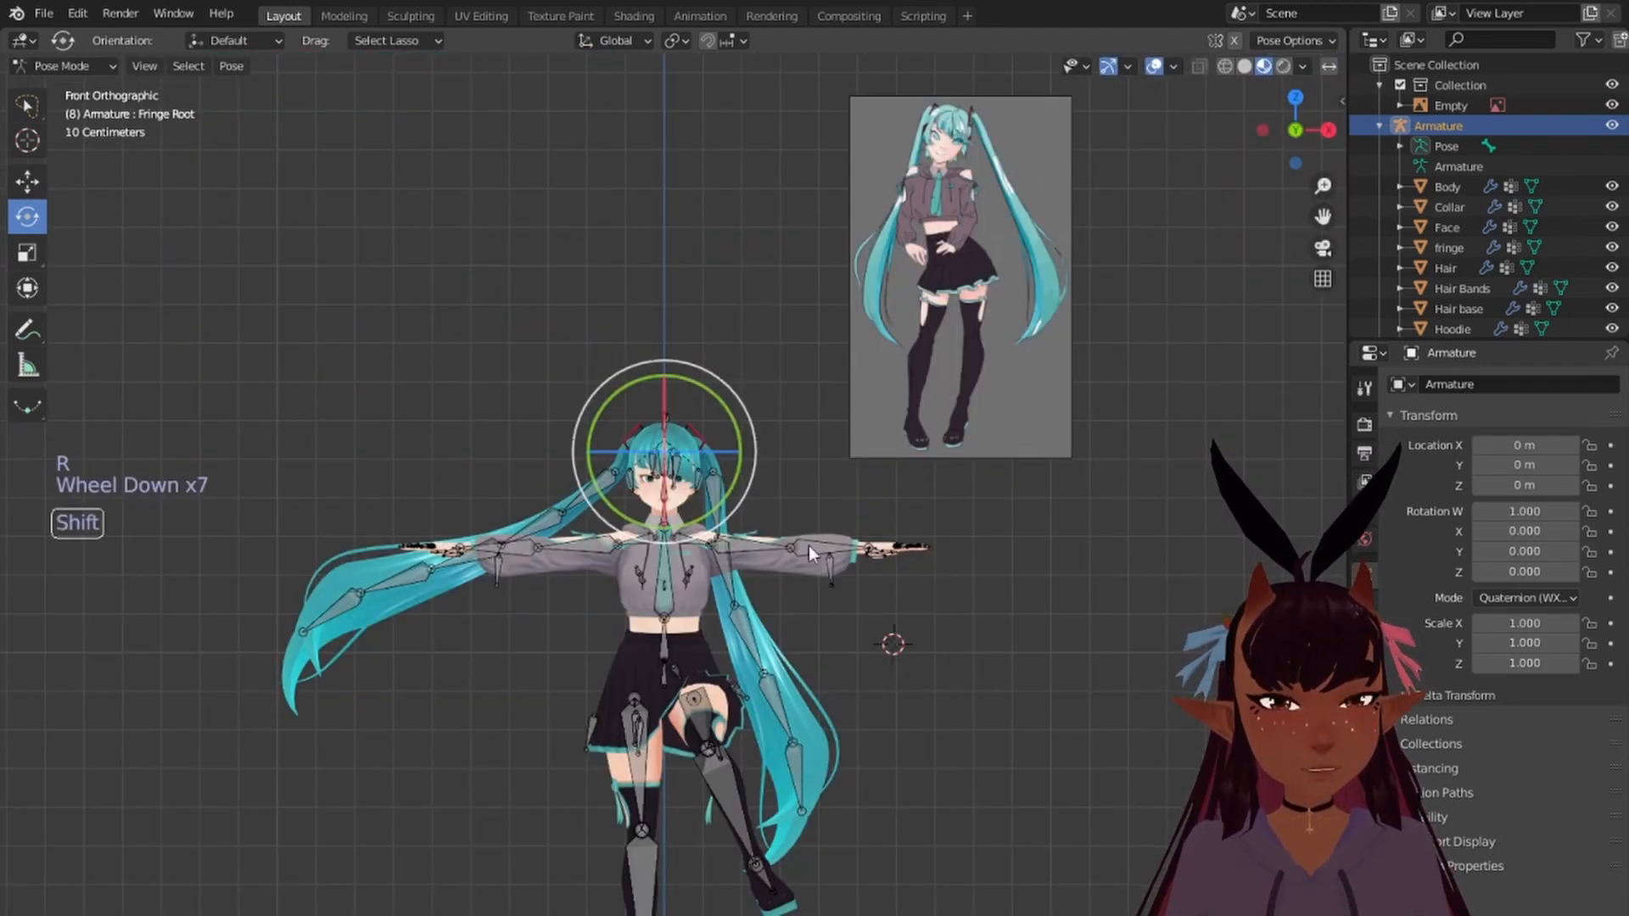
pyautogui.keyDown('shift'); pyautogui.moveTo(808, 546); pyautogui.dragTo(789, 253, button='middle'); pyautogui.keyUp('shift')
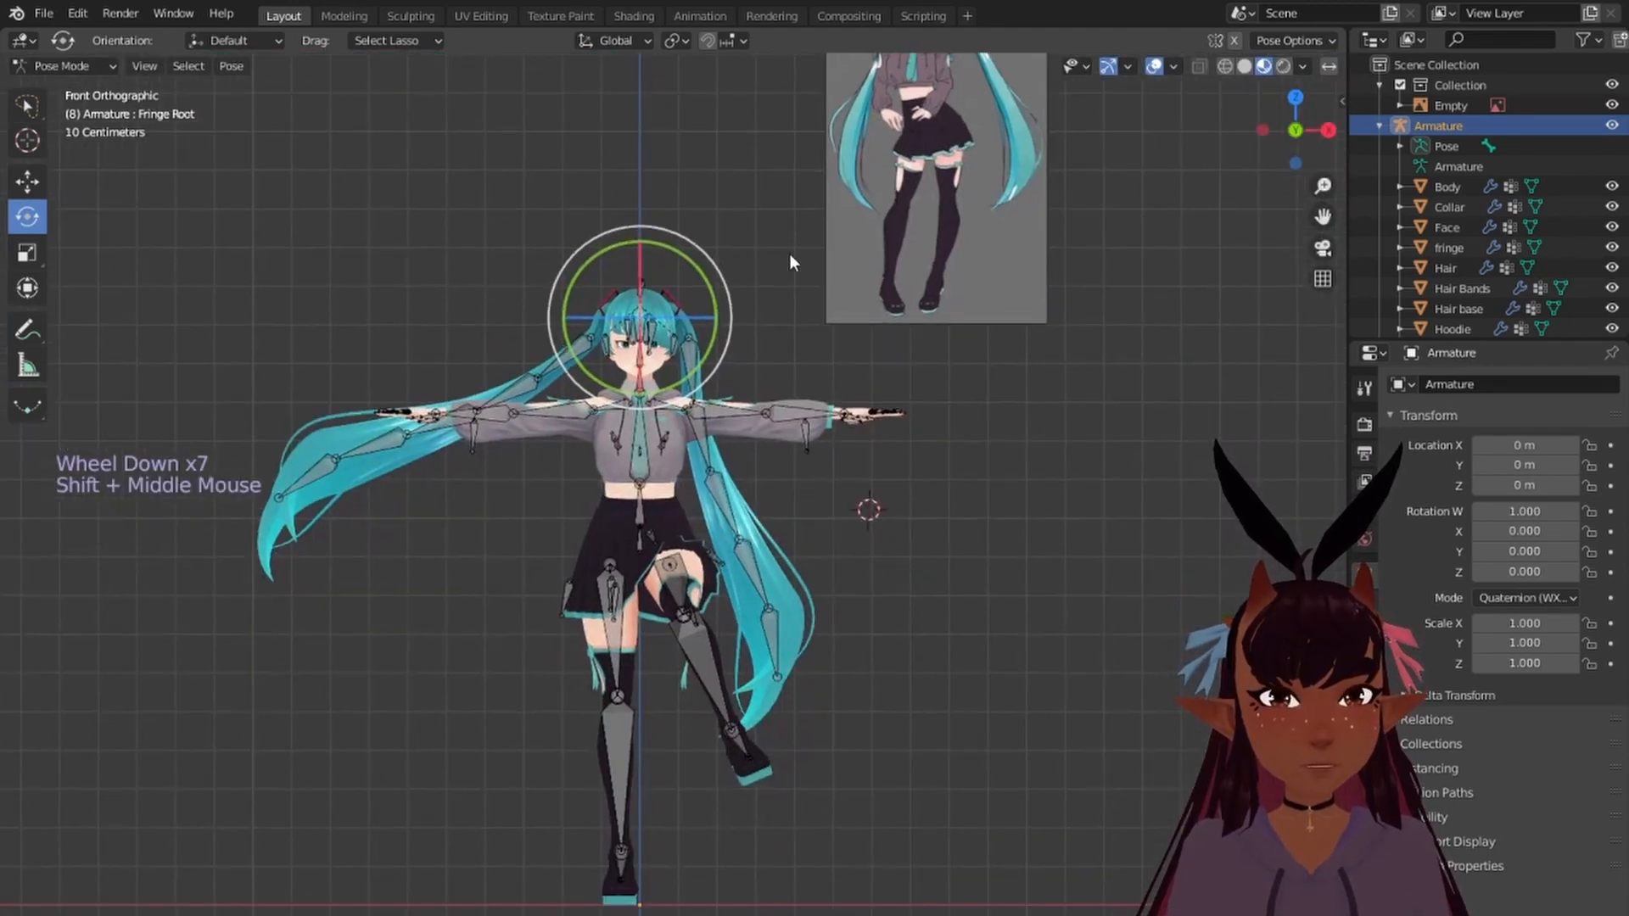
pyautogui.scroll(-1, 791, 246)
pyautogui.scroll(1, 791, 246)
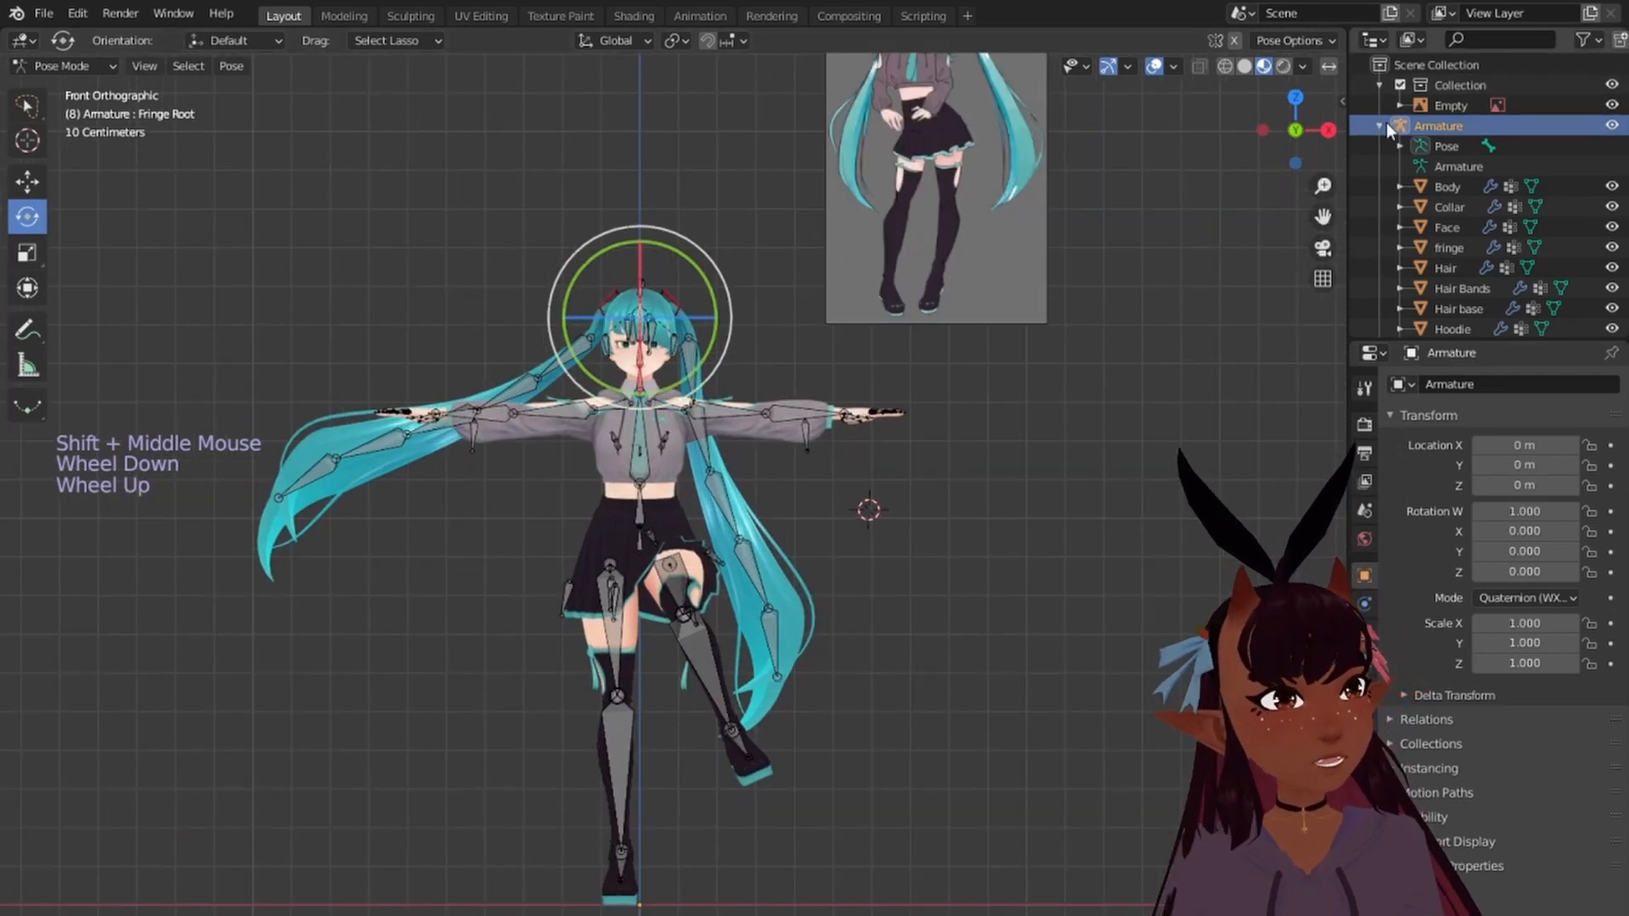
# Step: Stop pose mode with the CATS add-on to reset the armature to its rest pose, and hide the sidebar
pyautogui.click(1344, 105)
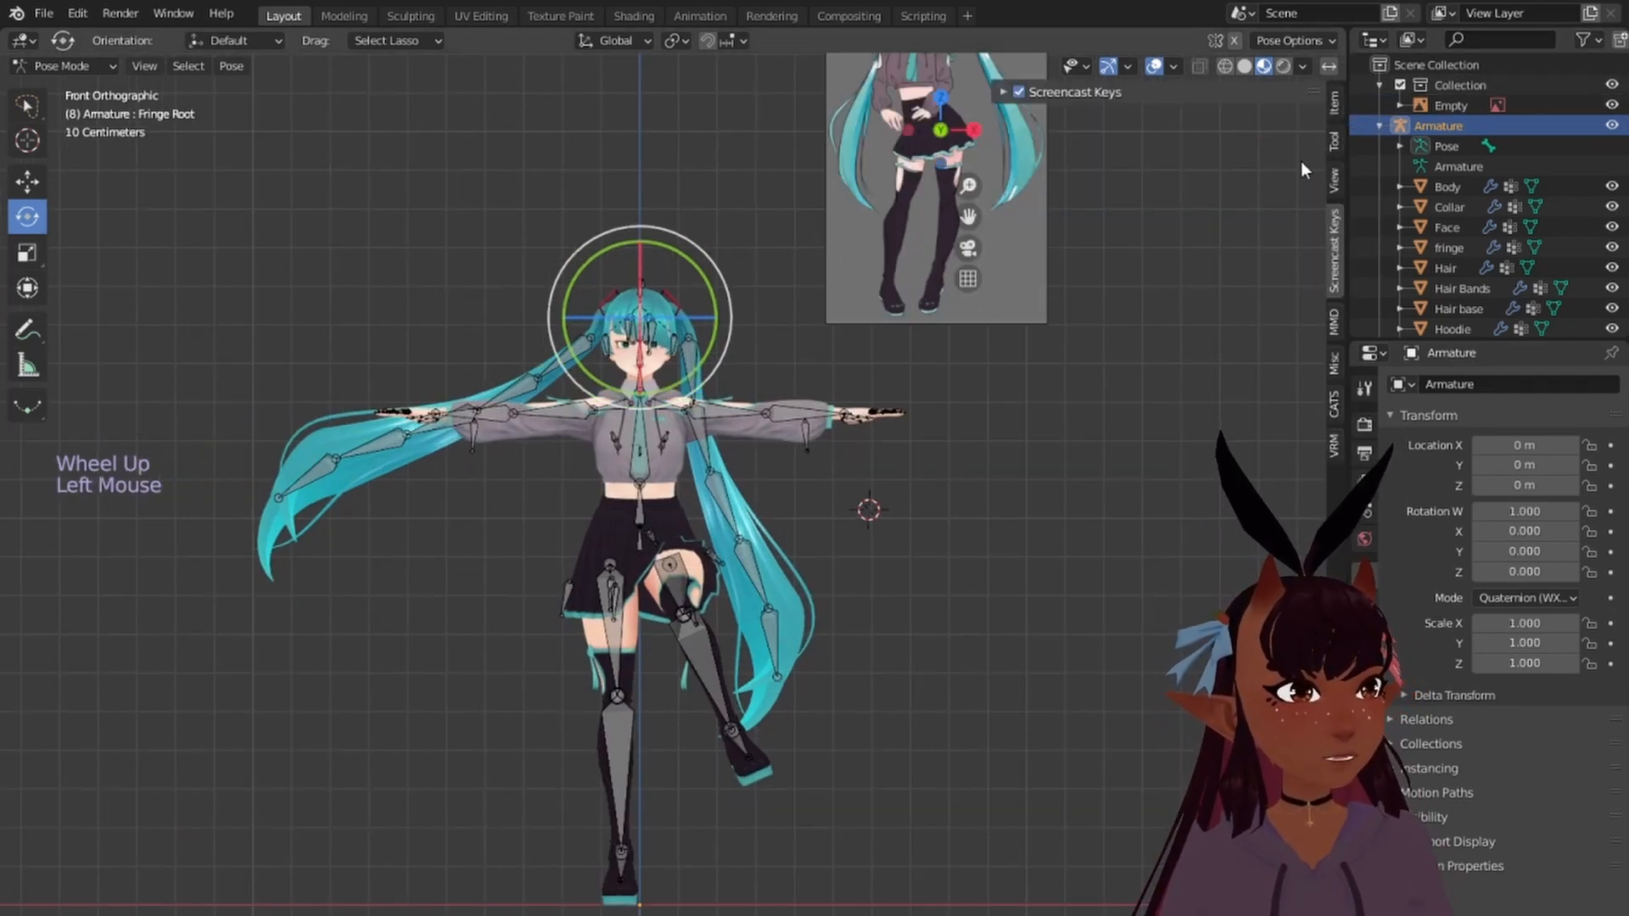
pyautogui.click(1333, 405)
pyautogui.click(1145, 209)
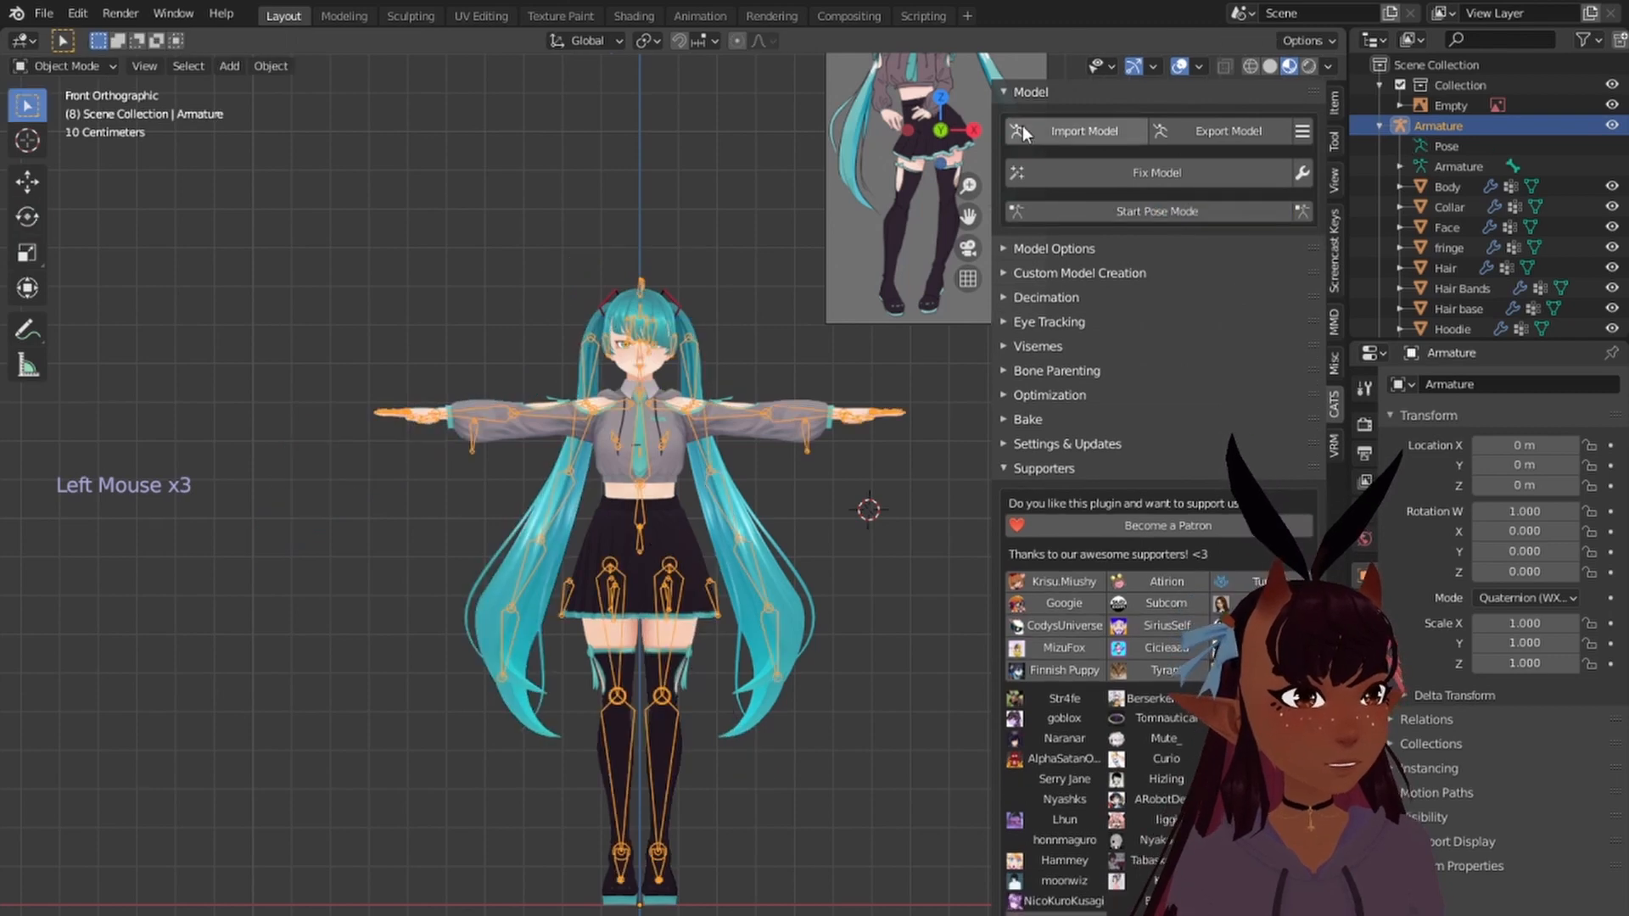
pyautogui.moveTo(989, 100); pyautogui.dragTo(1273, 101)
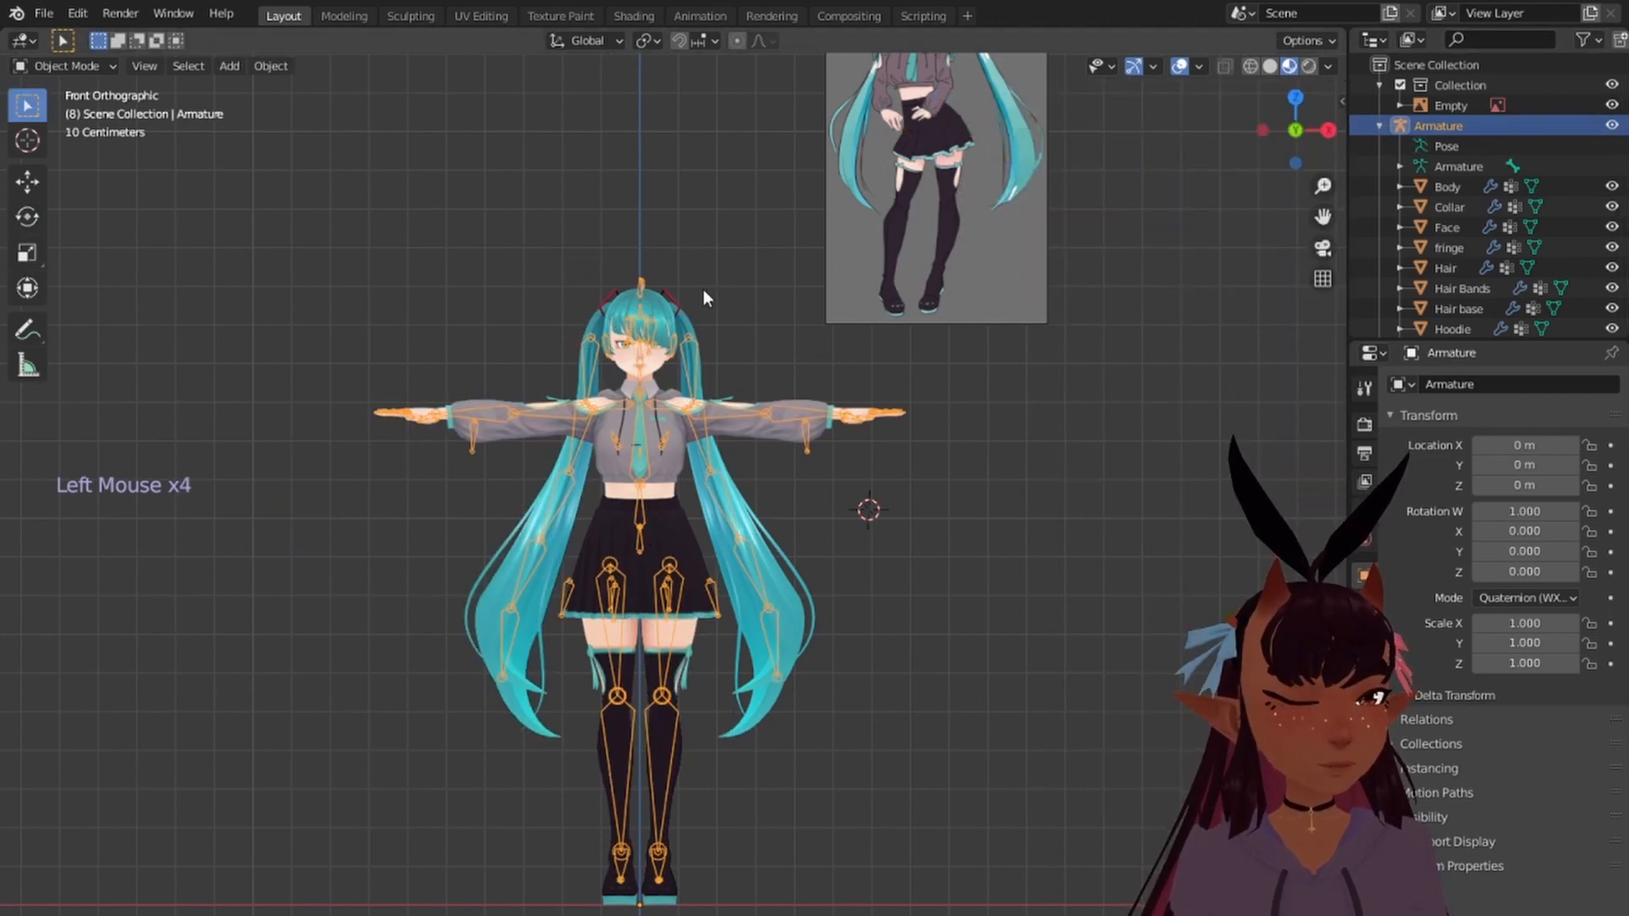
# Step: Clear the selection, reselect only the armature and switch it to Edit Mode
pyautogui.press('a')
pyautogui.press('a')
pyautogui.press('a')
pyautogui.scroll(4, 827, 263)
pyautogui.click(1438, 125)
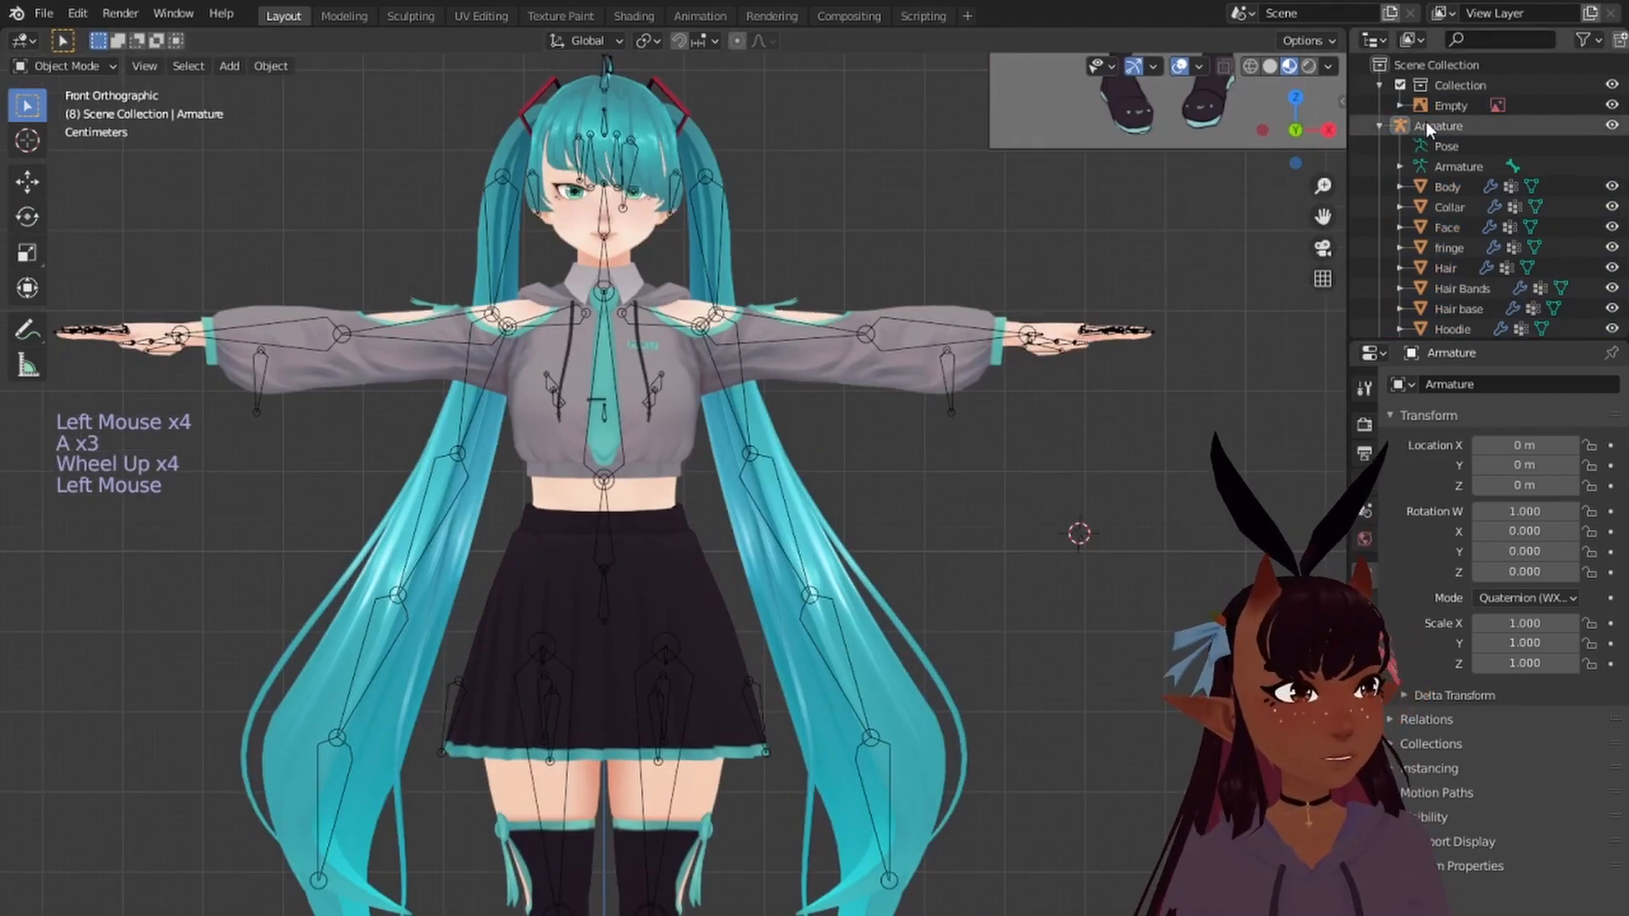
pyautogui.click(82, 65)
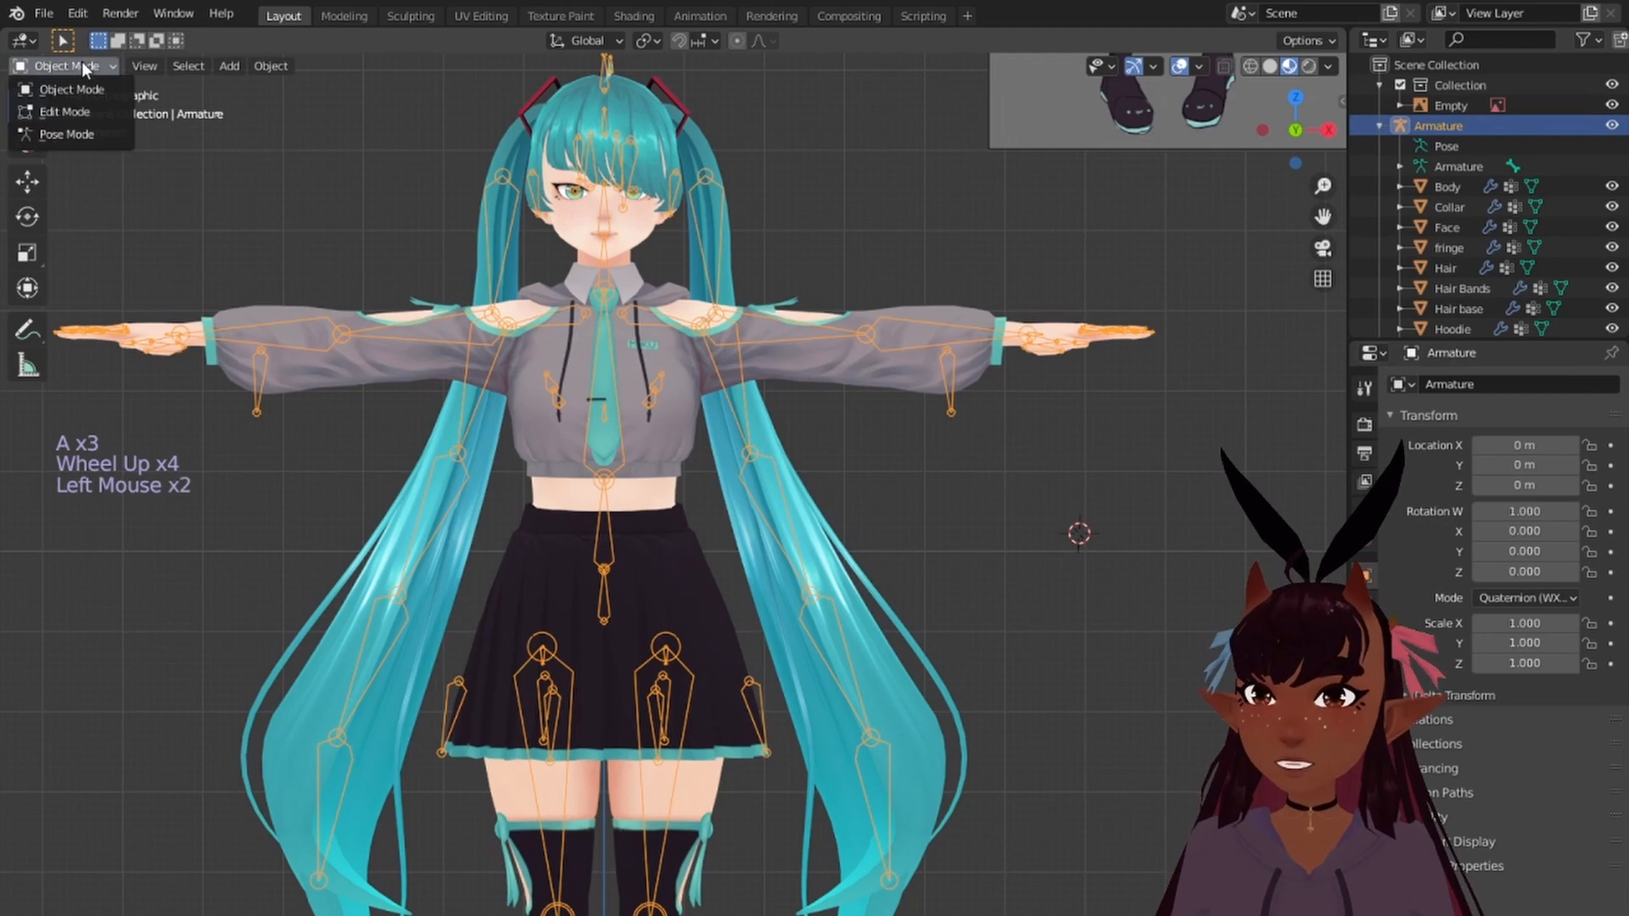
pyautogui.click(82, 112)
# Step: Examine the chest, shoulder and hoodie drawstring bones in Edit Mode from the front and the side
pyautogui.scroll(6, 624, 271)
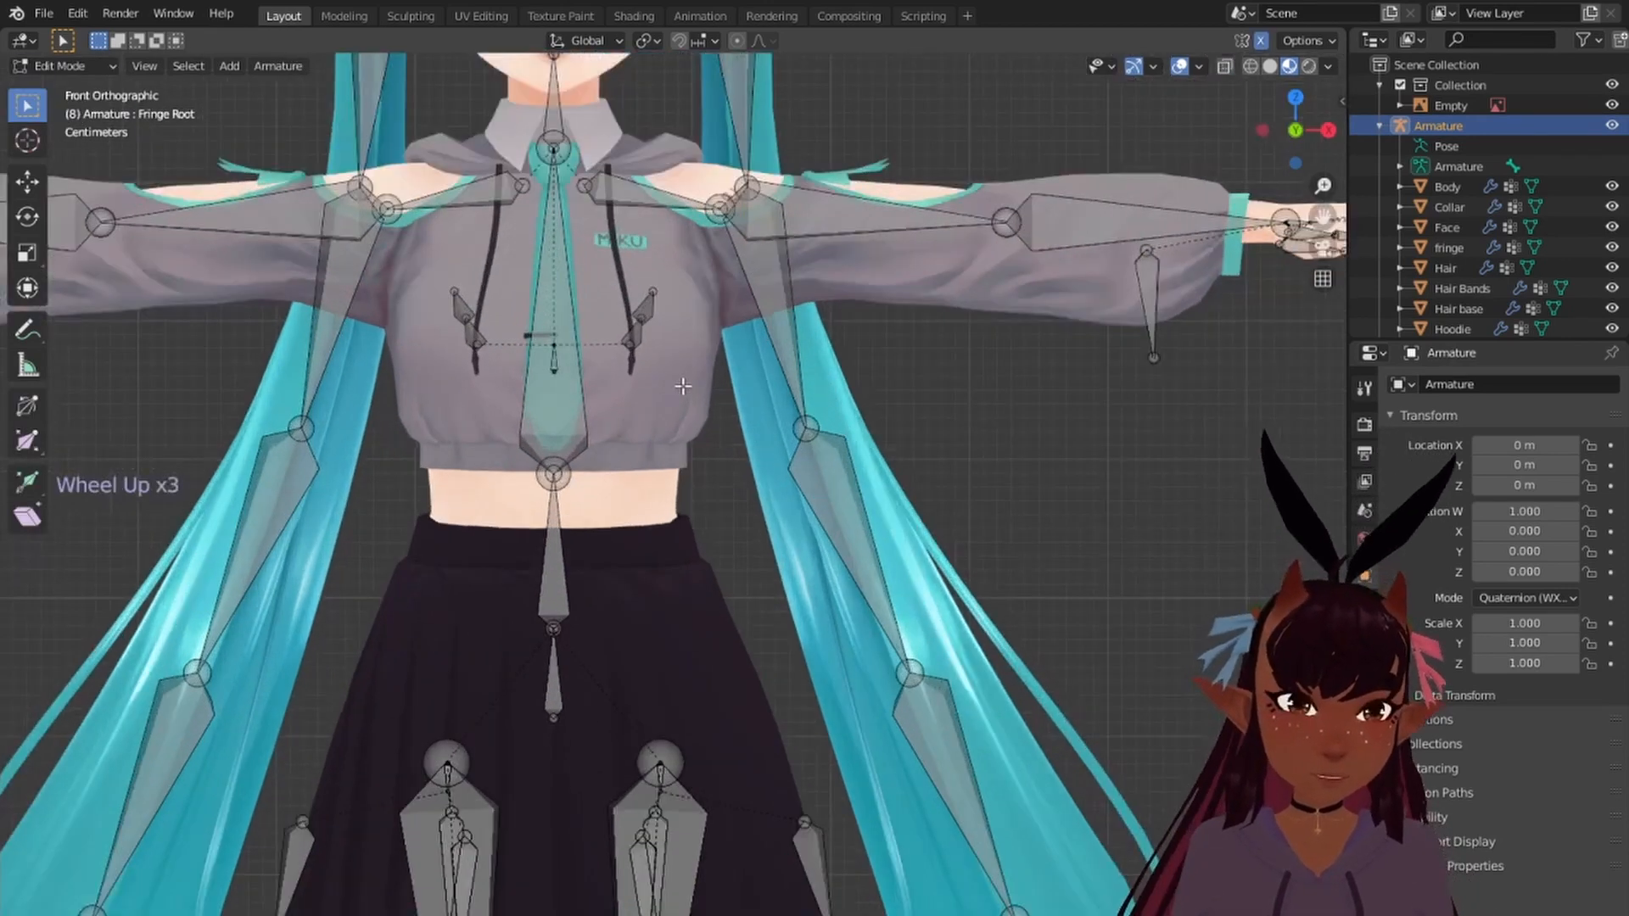
pyautogui.keyDown('shift'); pyautogui.moveTo(663, 246); pyautogui.dragTo(792, 505, button='middle'); pyautogui.keyUp('shift')
pyautogui.scroll(-5, 793, 505)
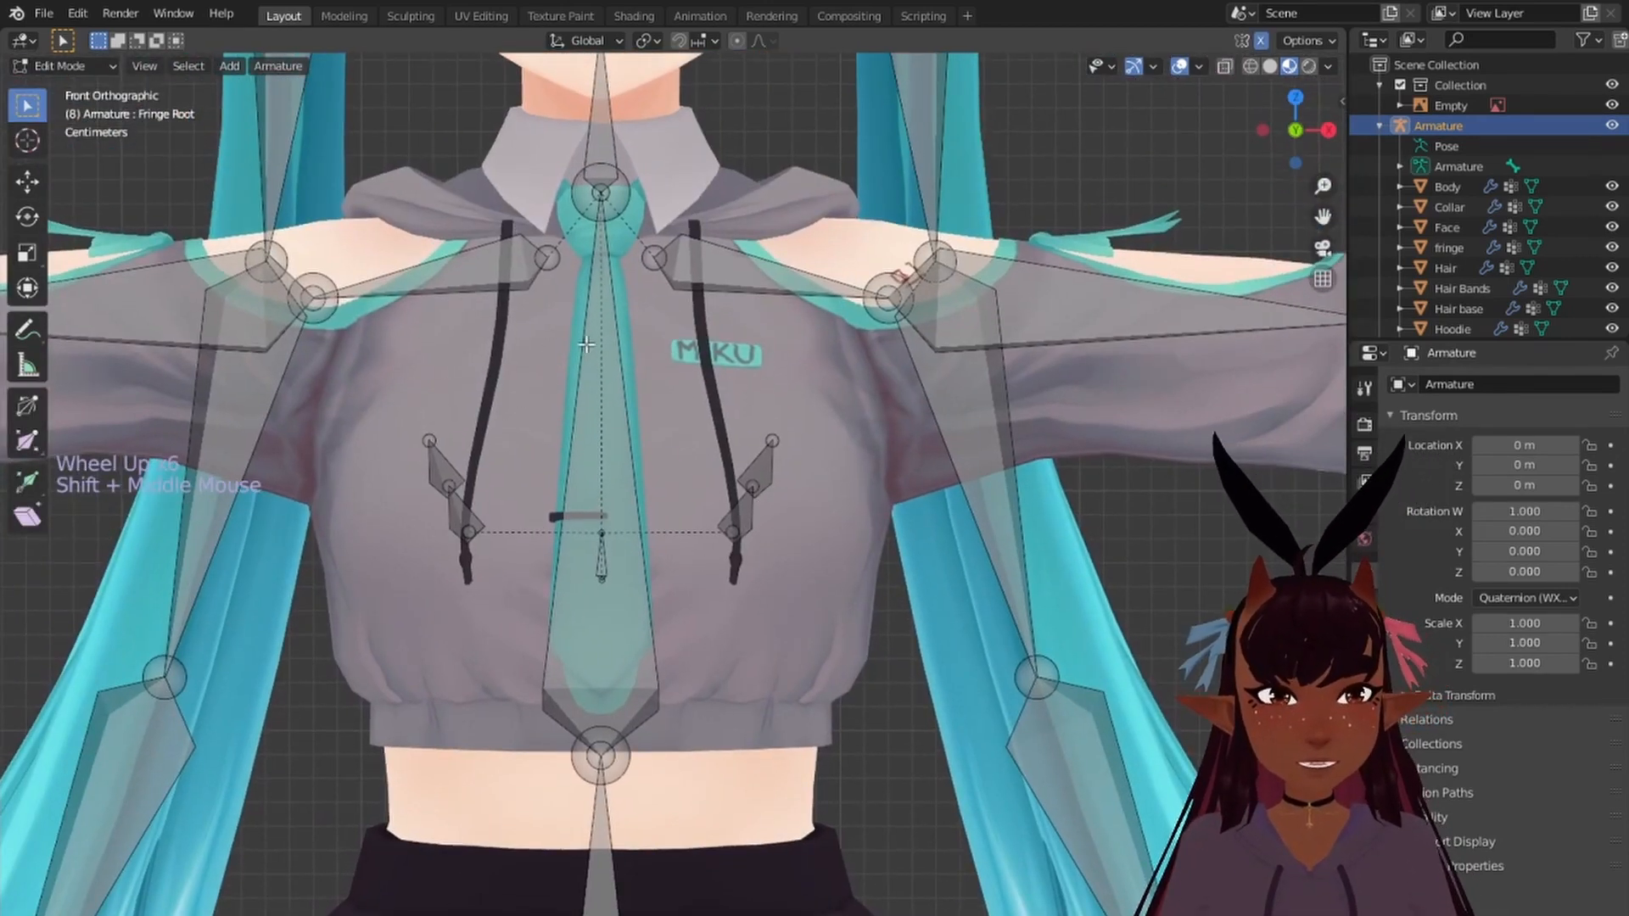
pyautogui.scroll(6, 617, 480)
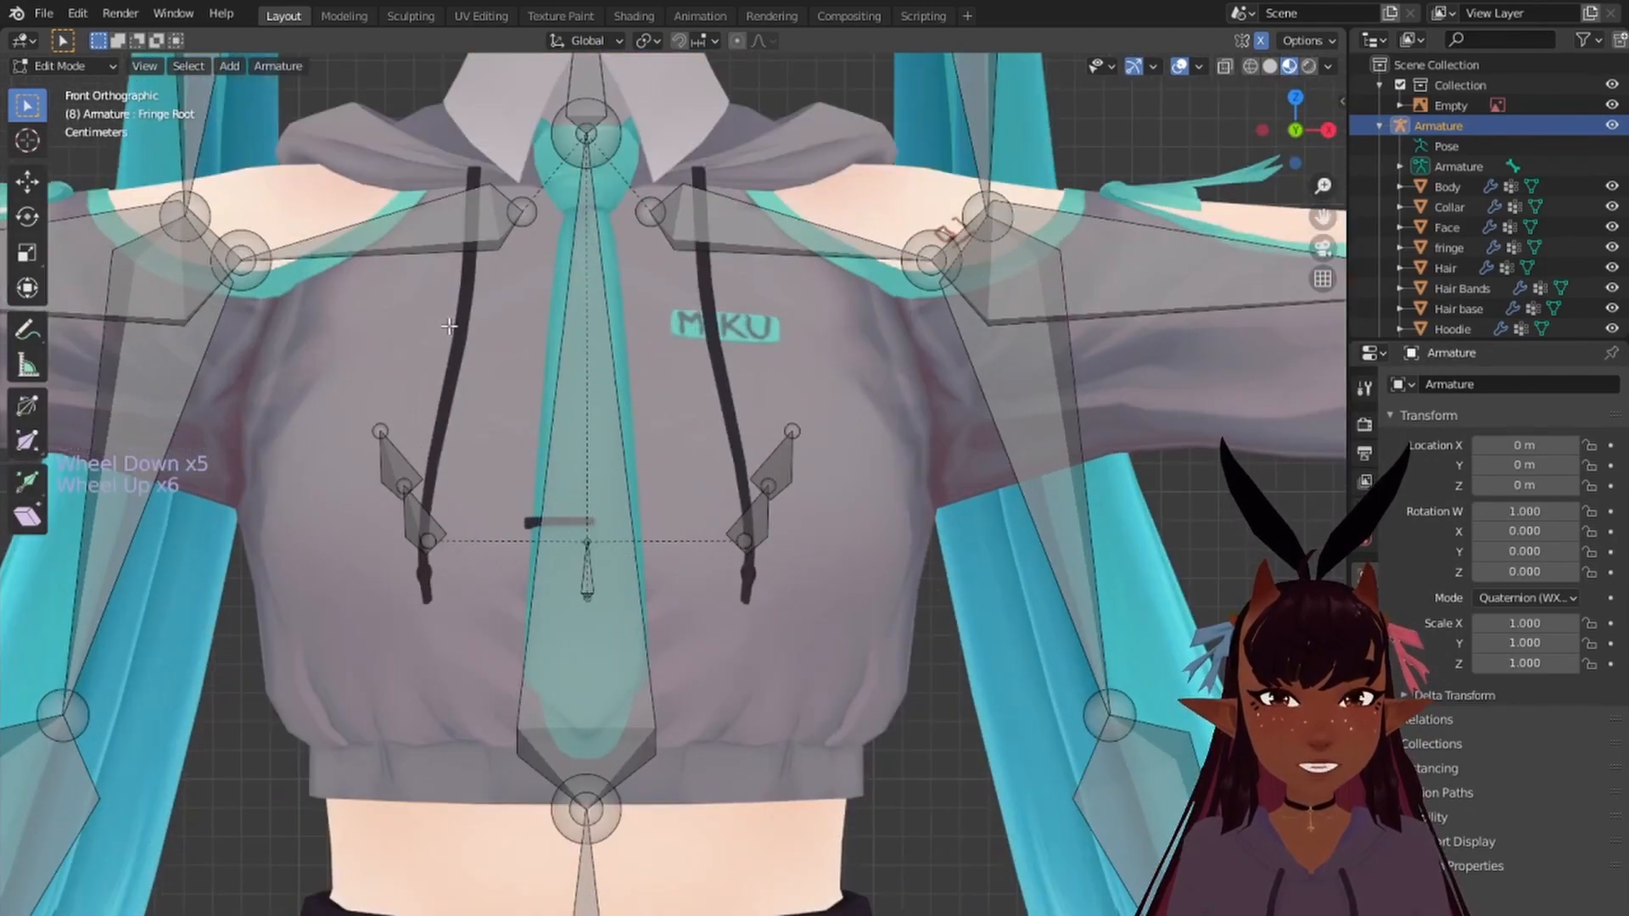
pyautogui.scroll(-3, 690, 478)
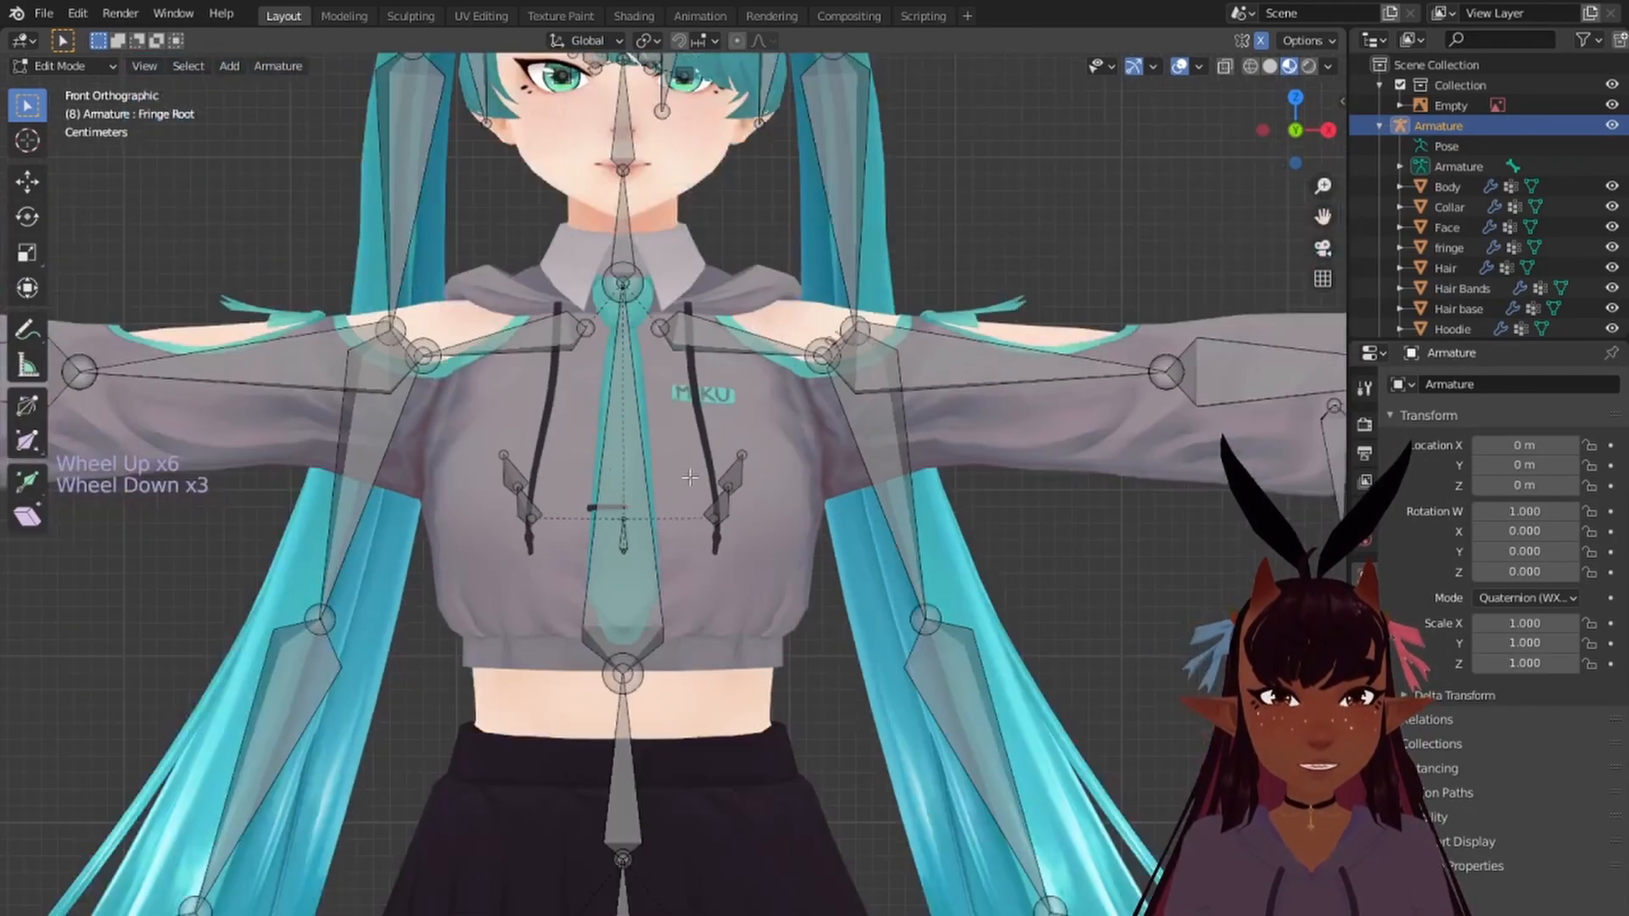
pyautogui.rightClick(849, 623)
pyautogui.moveTo(887, 622); pyautogui.dragTo(788, 428, button='middle')
pyautogui.keyDown('shift'); pyautogui.scroll(-1, 796, 618); pyautogui.keyUp('shift')
pyautogui.keyDown('shift'); pyautogui.scroll(1, 865, 414); pyautogui.keyUp('shift')
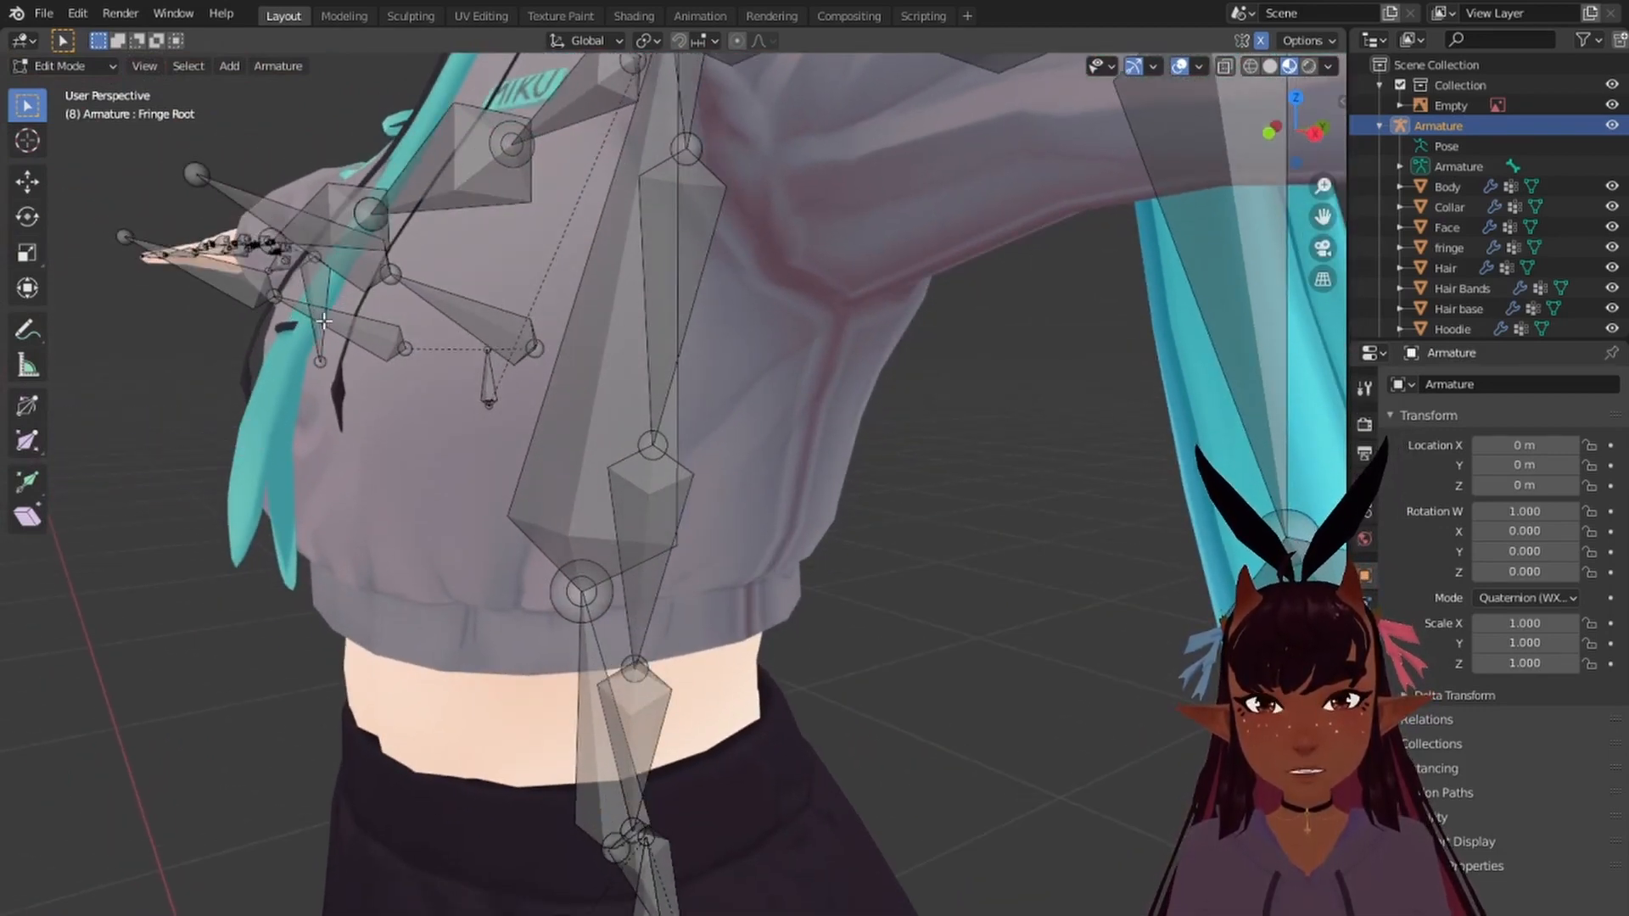
# Step: Inspect the hoodie's drawstring bones from an angle, finishing with the front orthographic view
pyautogui.moveTo(256, 357); pyautogui.dragTo(558, 365, button='middle')
pyautogui.moveTo(437, 360); pyautogui.dragTo(688, 201, button='middle')
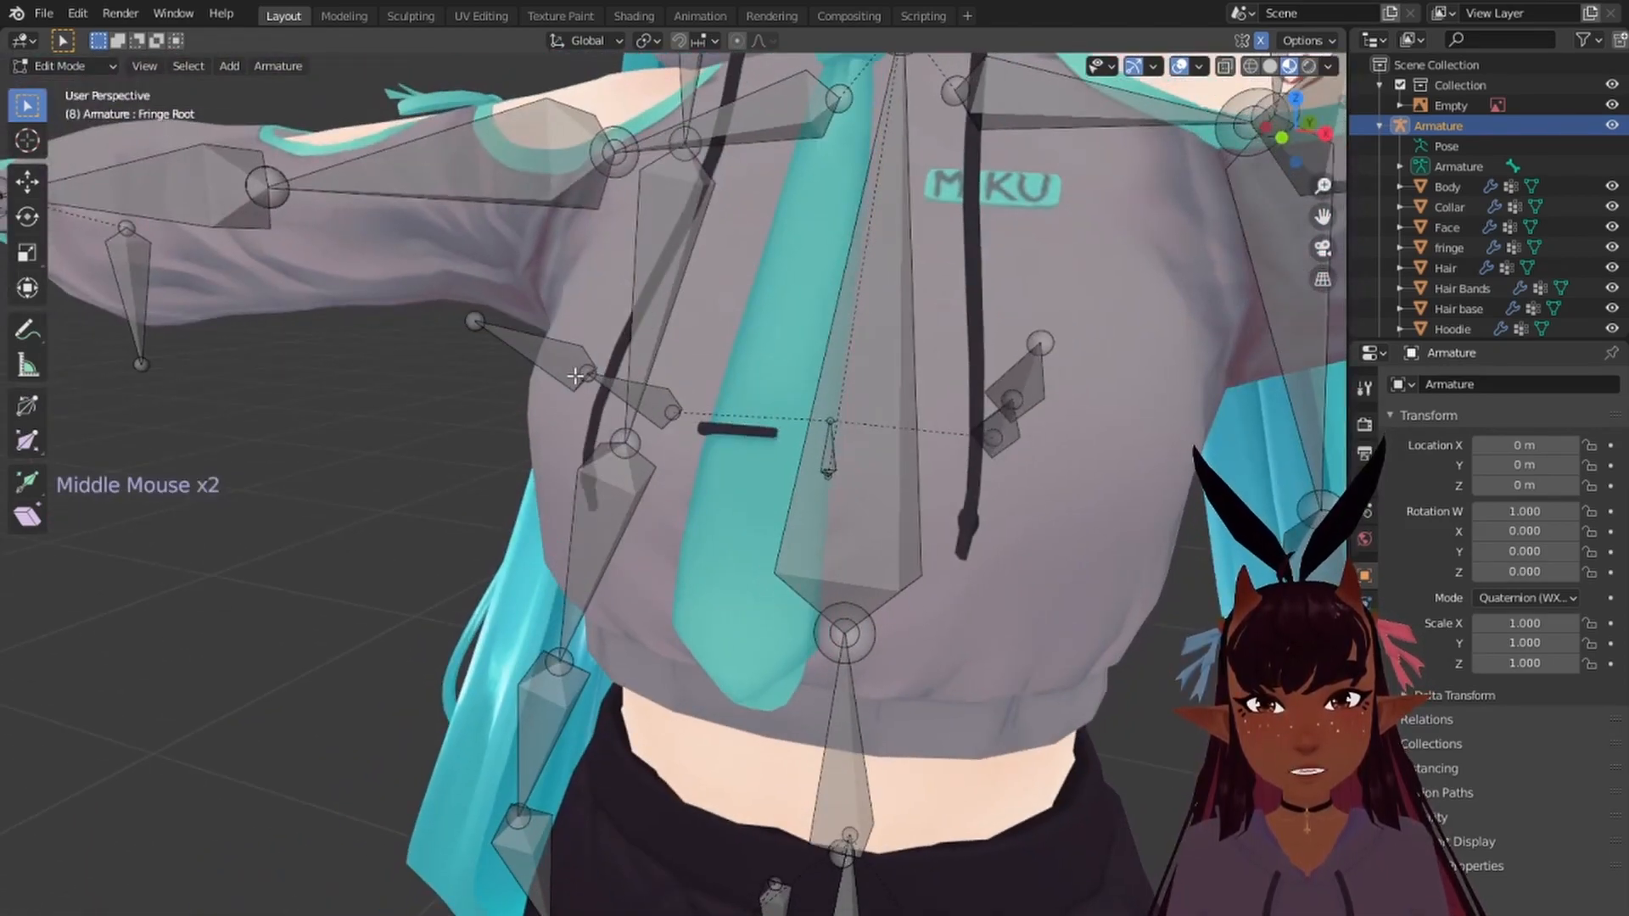
pyautogui.scroll(-2, 575, 376)
pyautogui.moveTo(509, 364); pyautogui.dragTo(574, 404, button='middle')
pyautogui.press('KP_1')
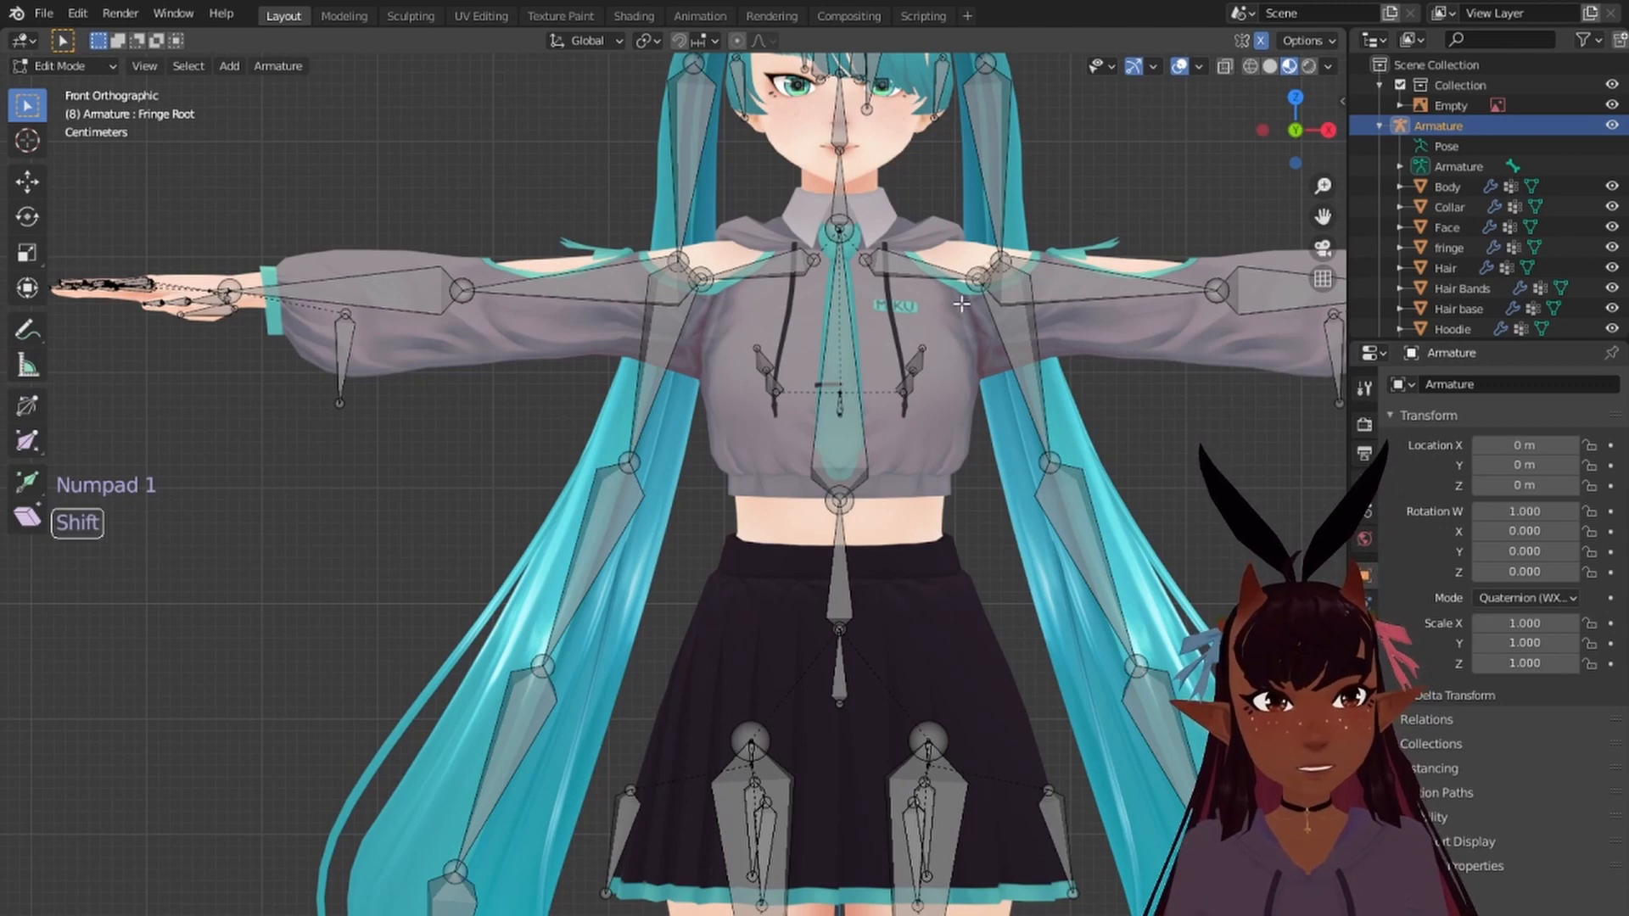
pyautogui.scroll(-8, 961, 302)
pyautogui.press('a')
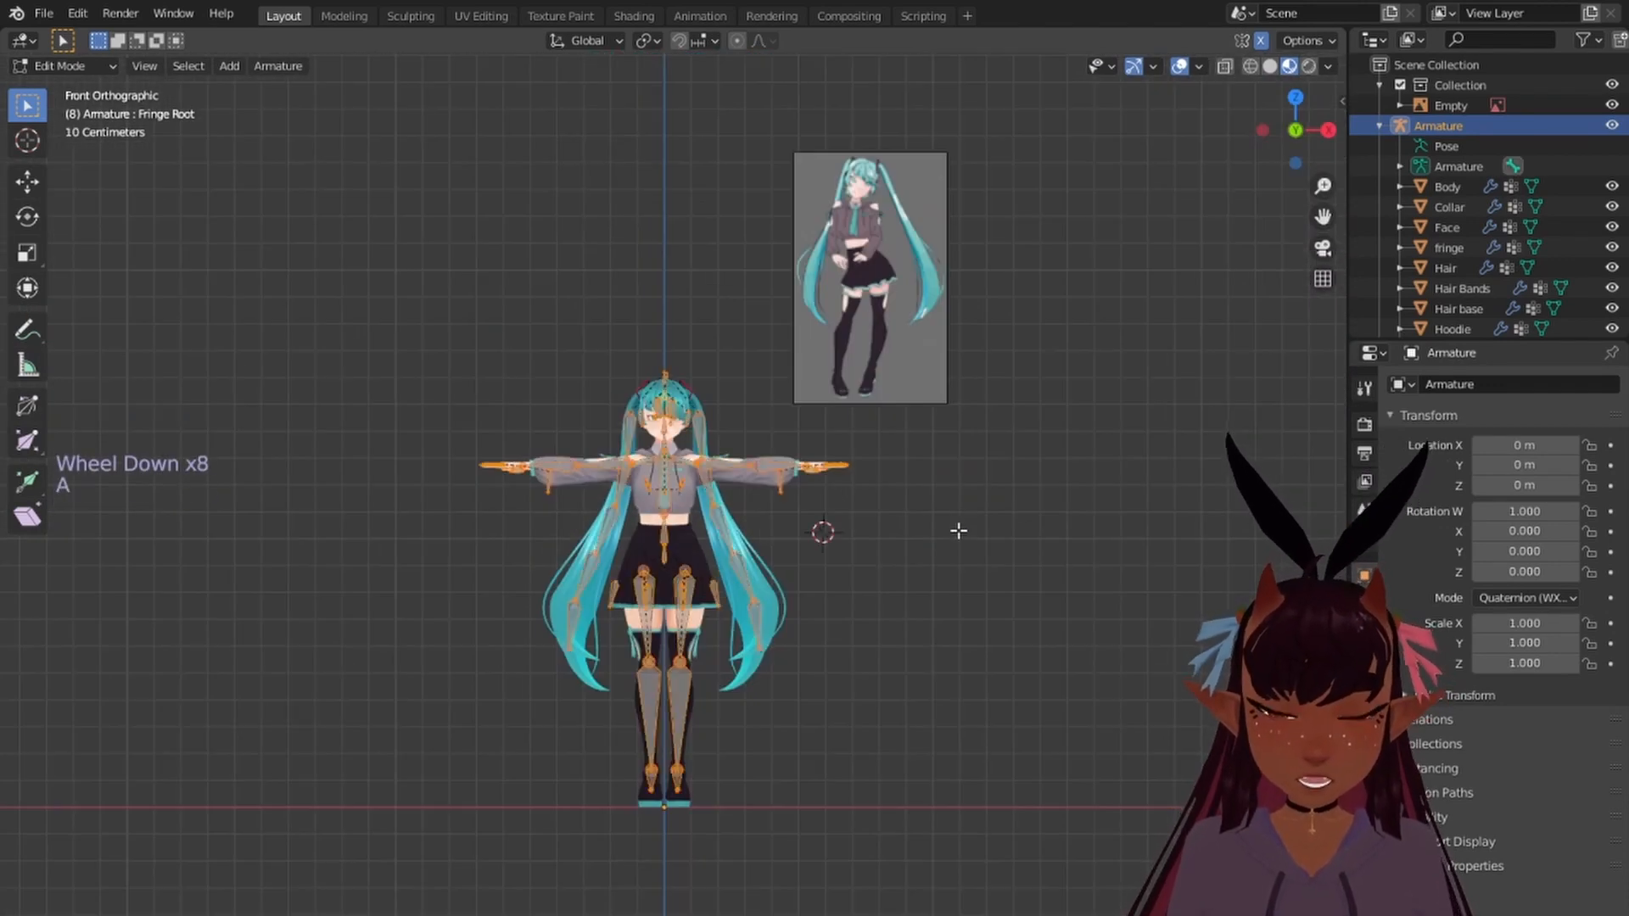
pyautogui.press('a')
pyautogui.press('a')
pyautogui.scroll(5, 956, 519)
pyautogui.scroll(4, 951, 516)
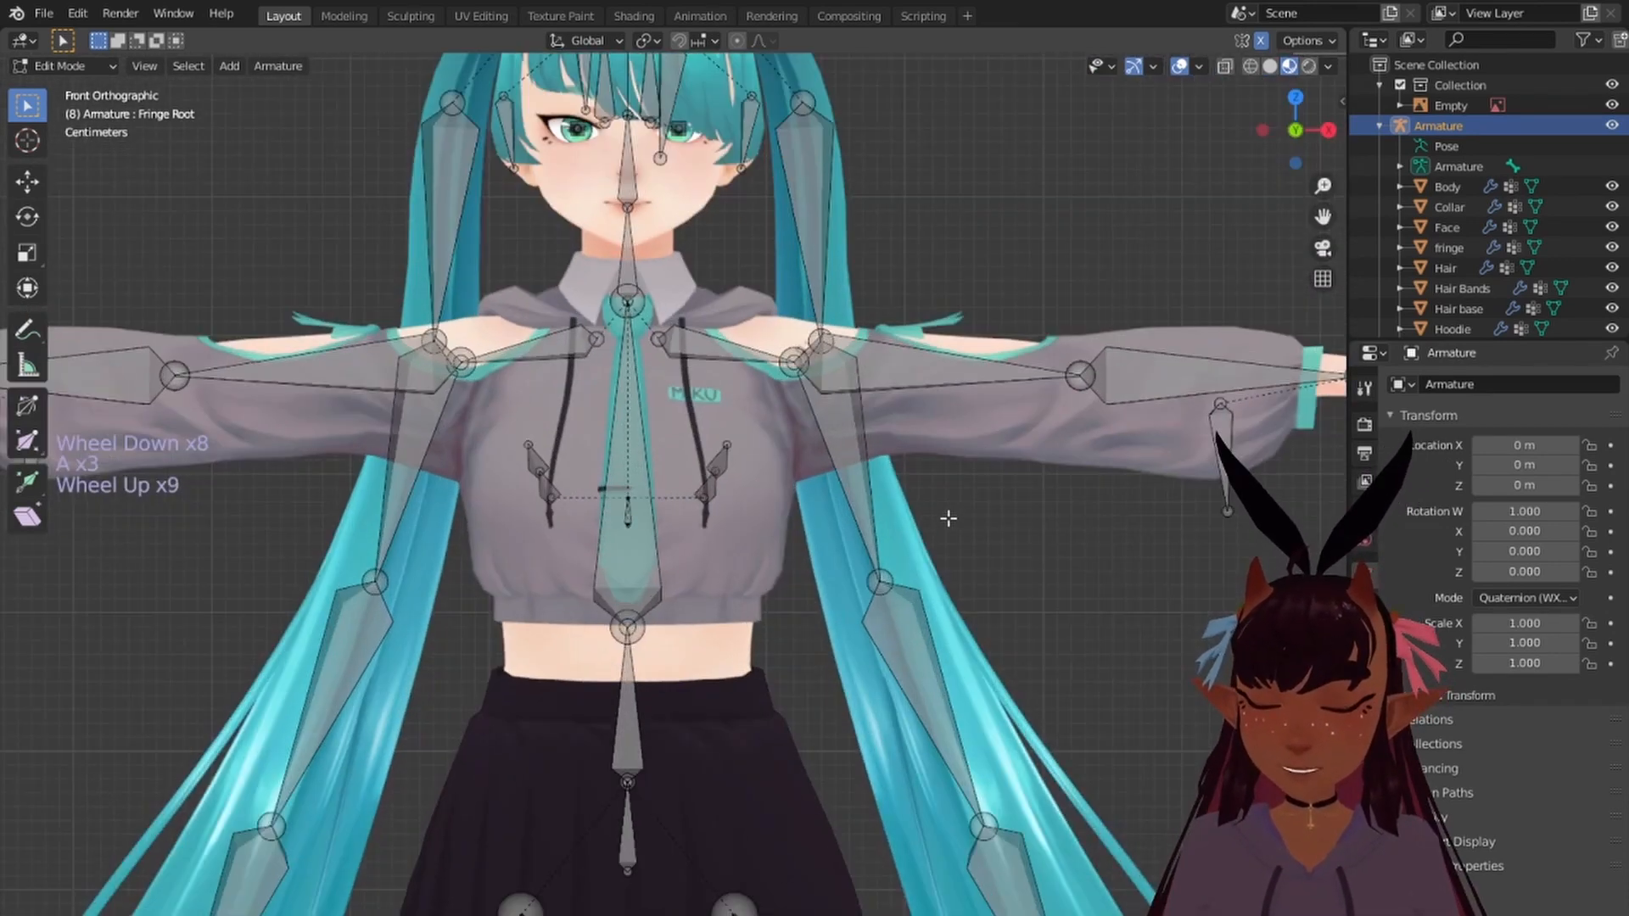
# Step: Add a new bone to the armature and move it about 0.36 m toward the character and 0.19 m up
pyautogui.scroll(-5, 948, 517)
pyautogui.hotkey('shift', 'a')
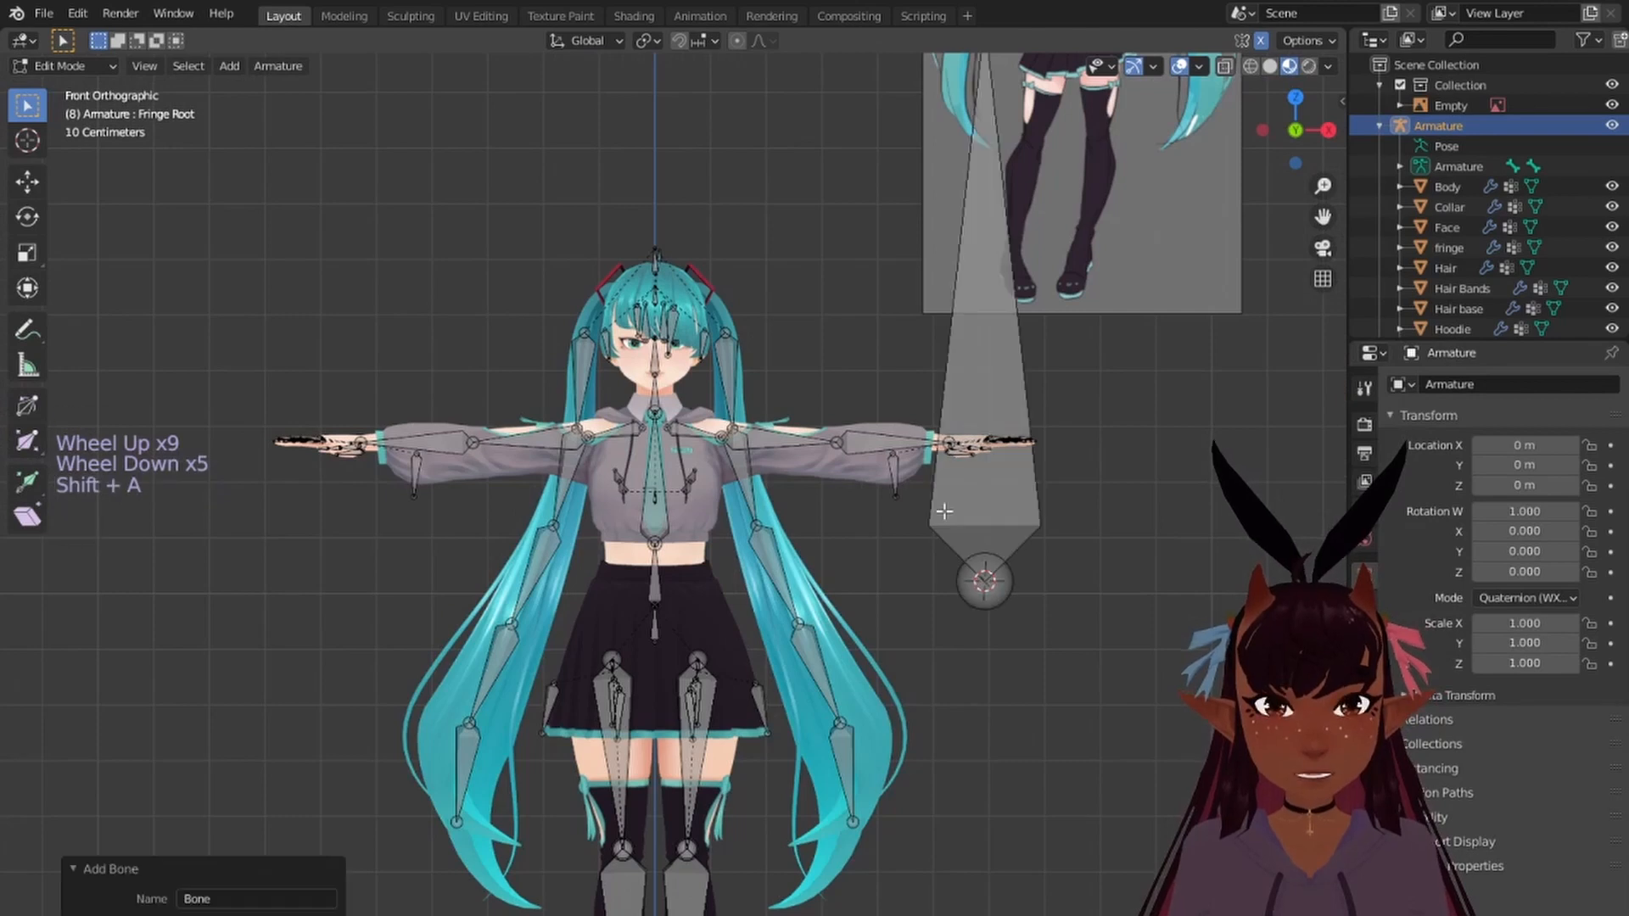
pyautogui.rightClick(951, 323)
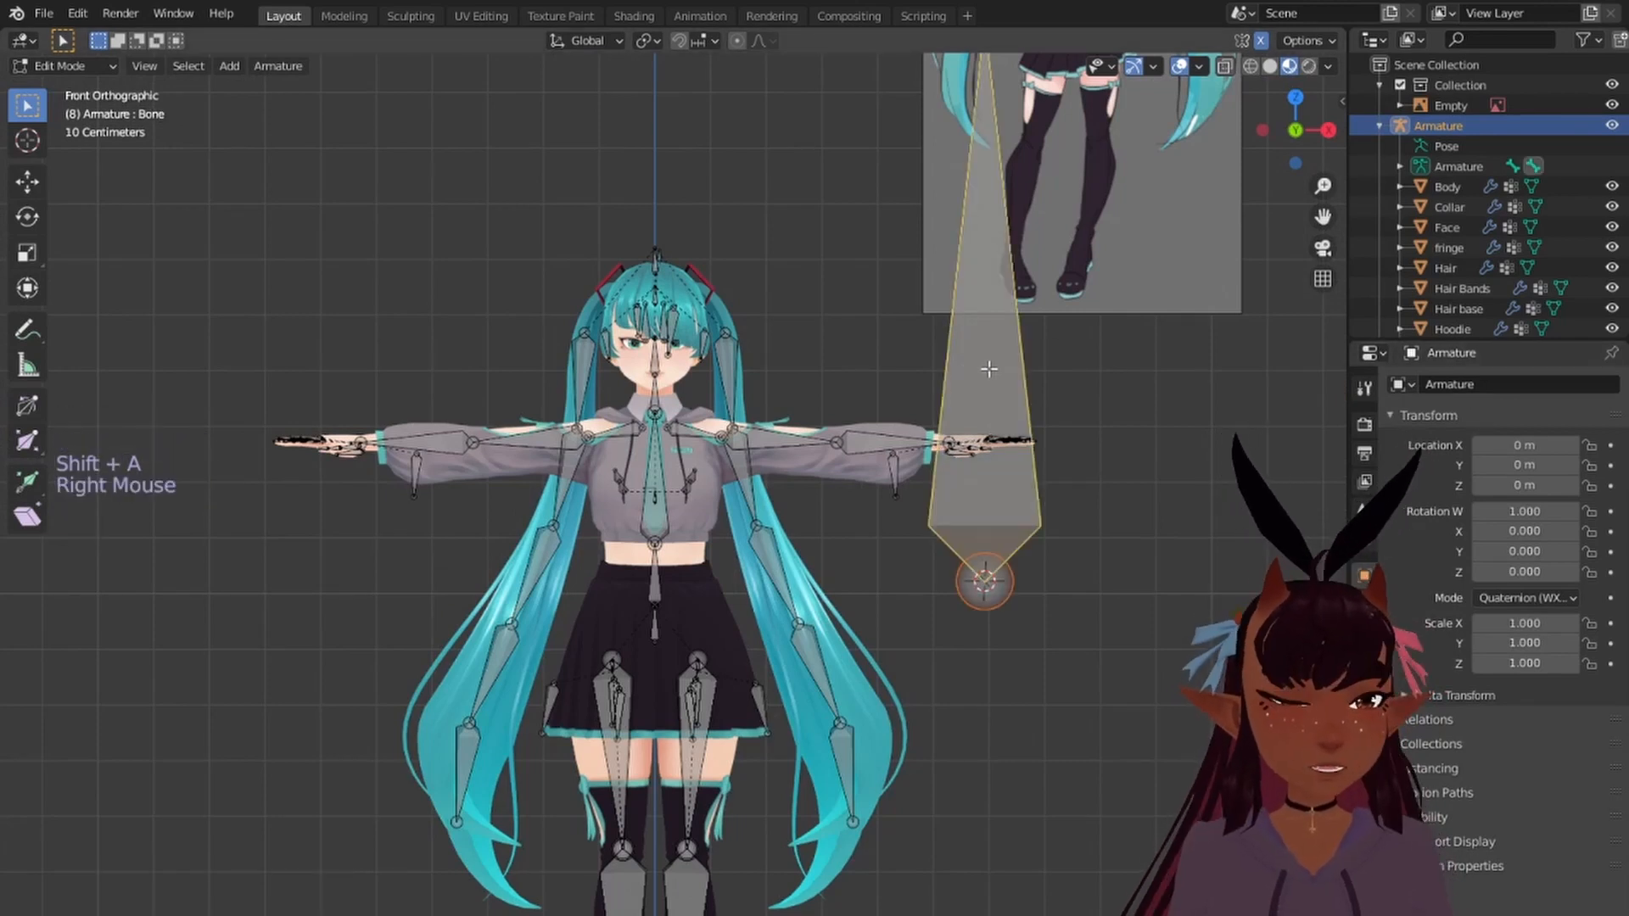
pyautogui.press('g')
pyautogui.click(790, 263)
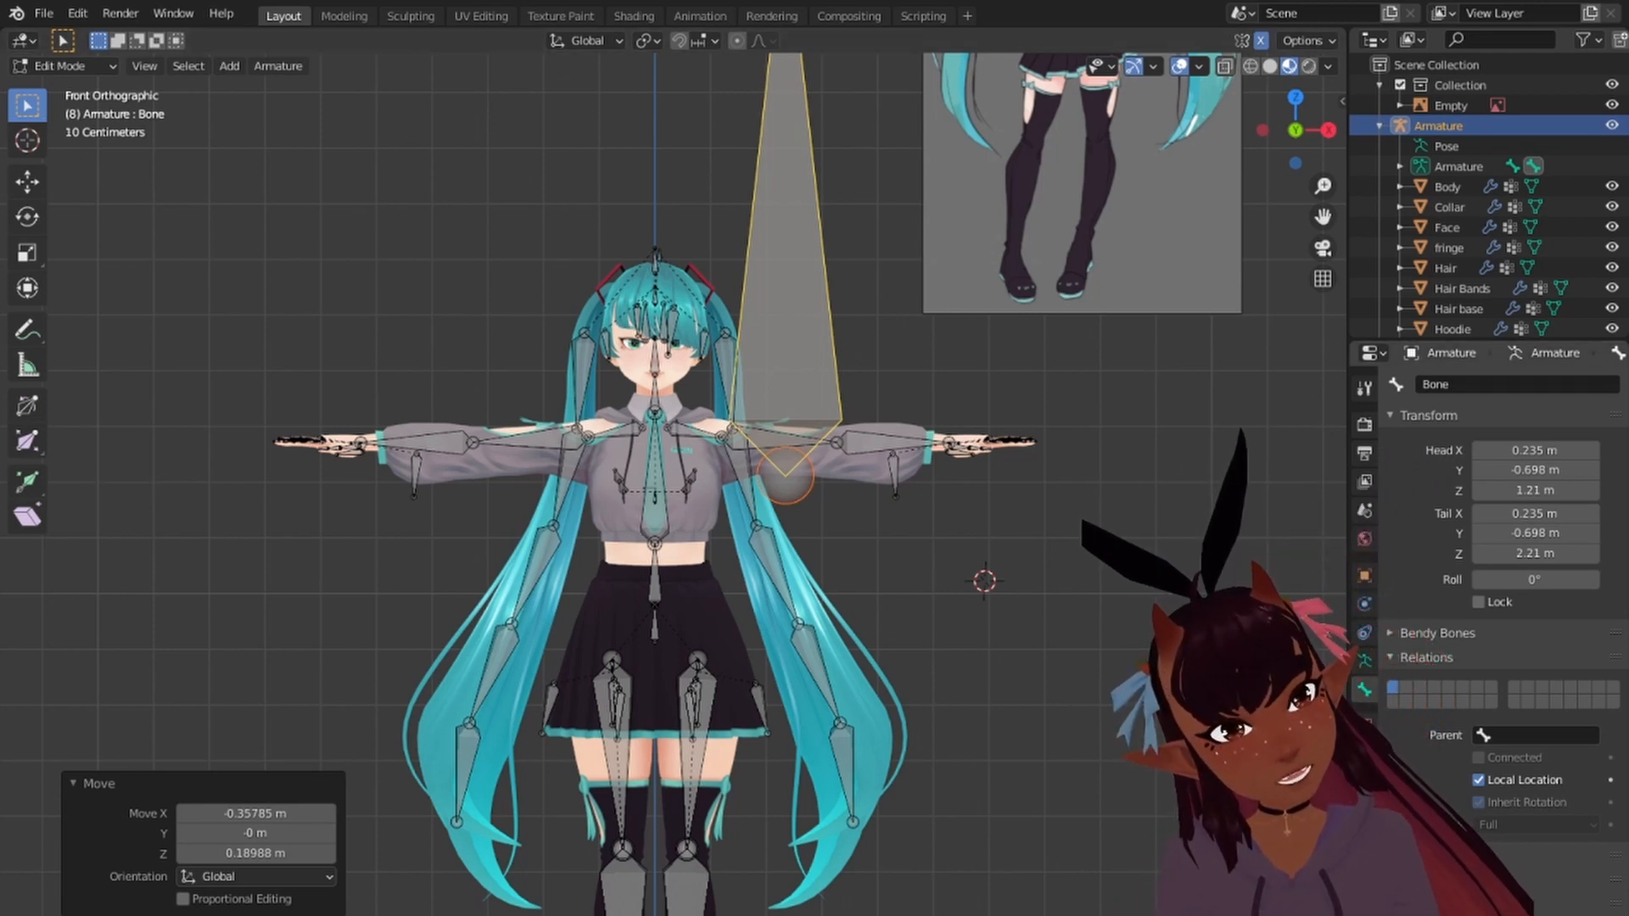
# Step: Centre the new bone on the character by setting its Head X and Tail X to 0
pyautogui.click(1509, 448)
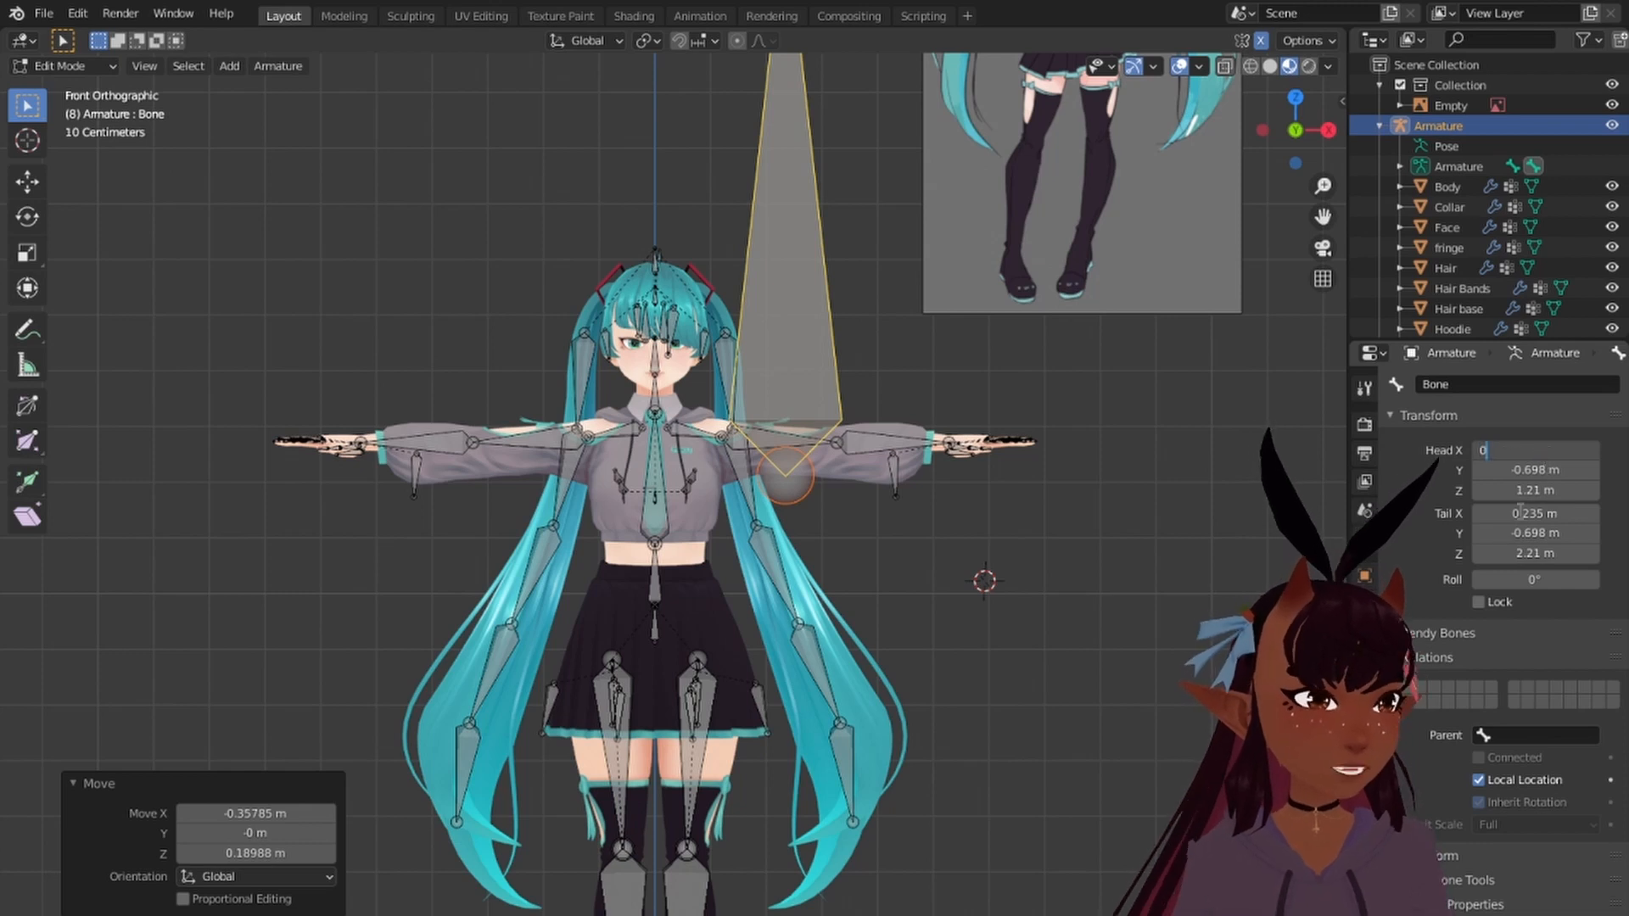
pyautogui.write('0')
pyautogui.press('Return')
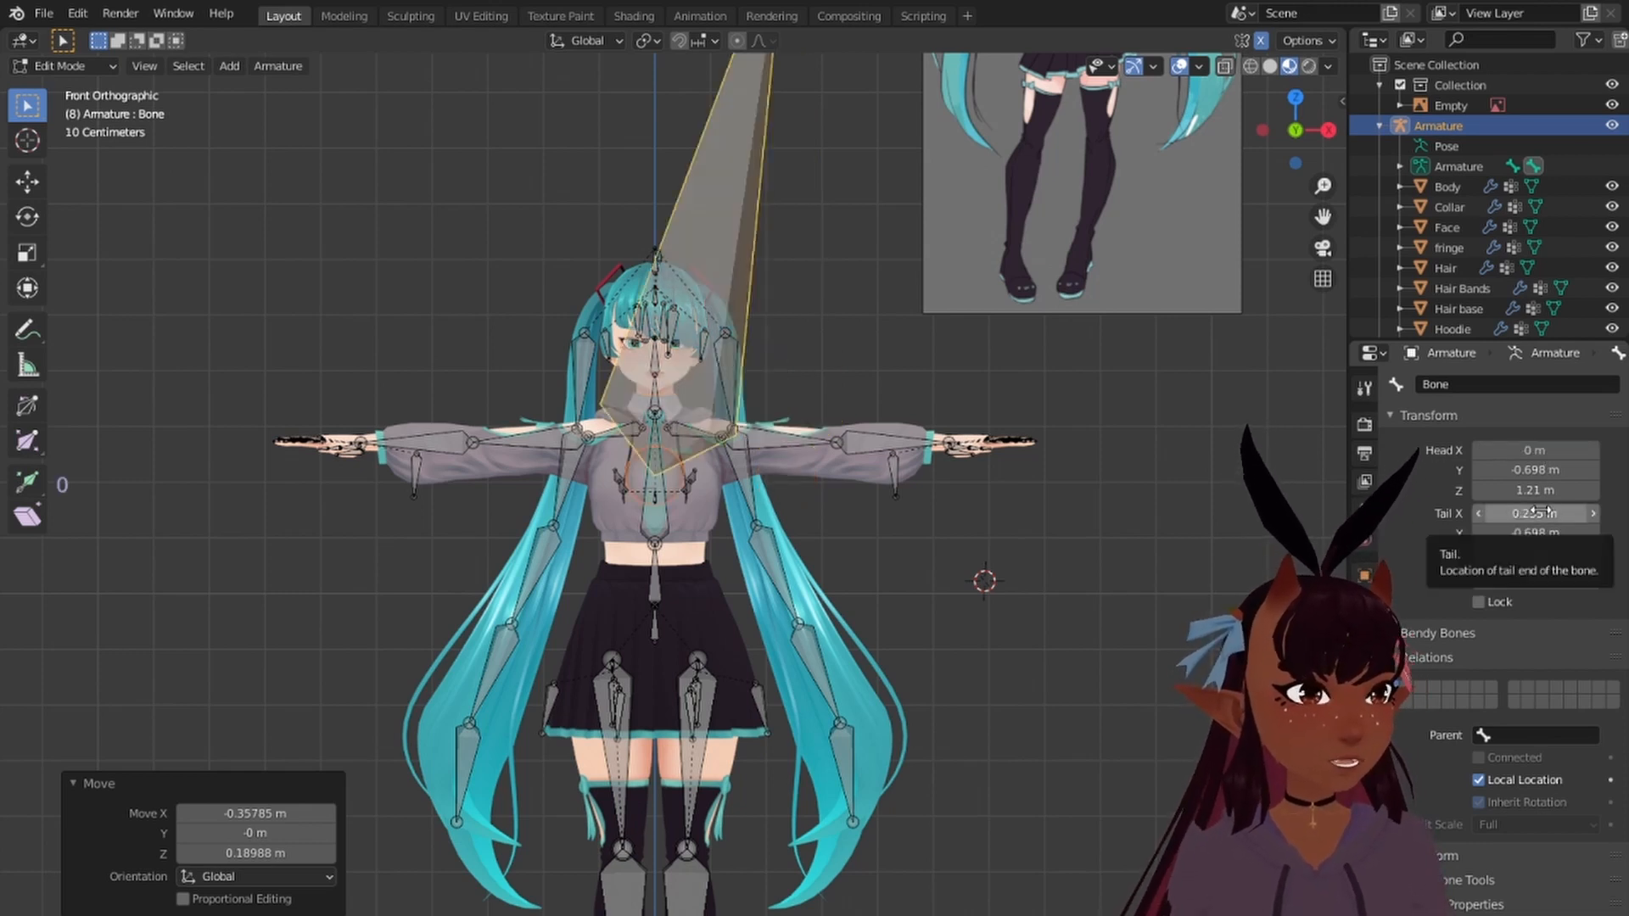
pyautogui.click(1543, 513)
pyautogui.write('0')
pyautogui.press('Return')
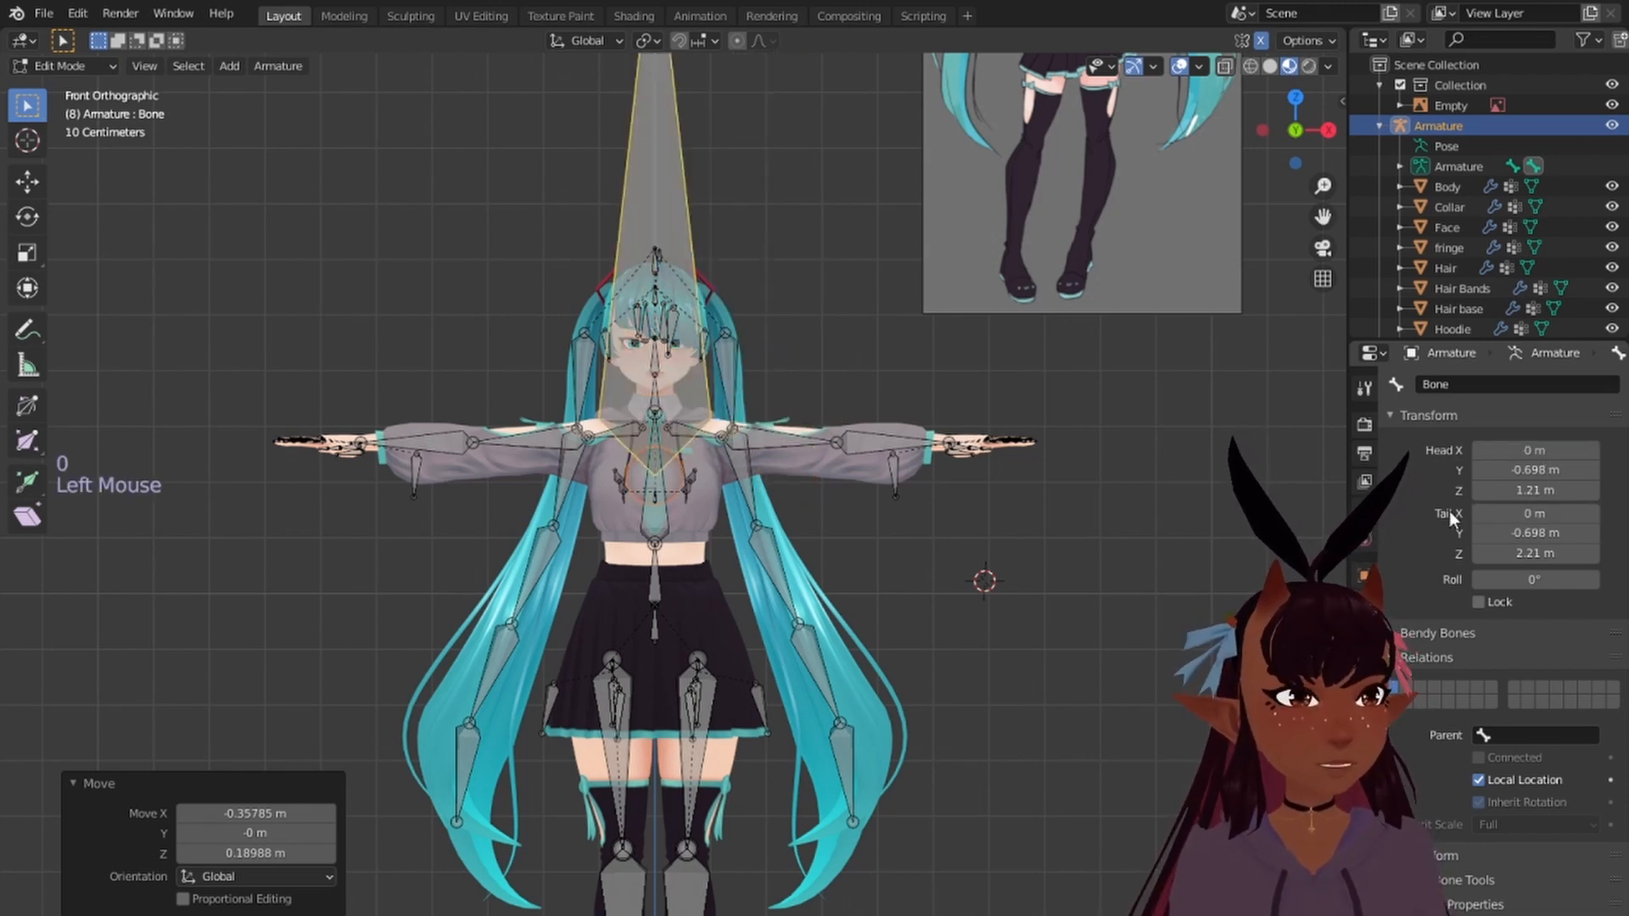
# Step: Scale the new bone to about 0.136 and lower it about 0.43 m along Z onto the chest
pyautogui.rightClick(1159, 591)
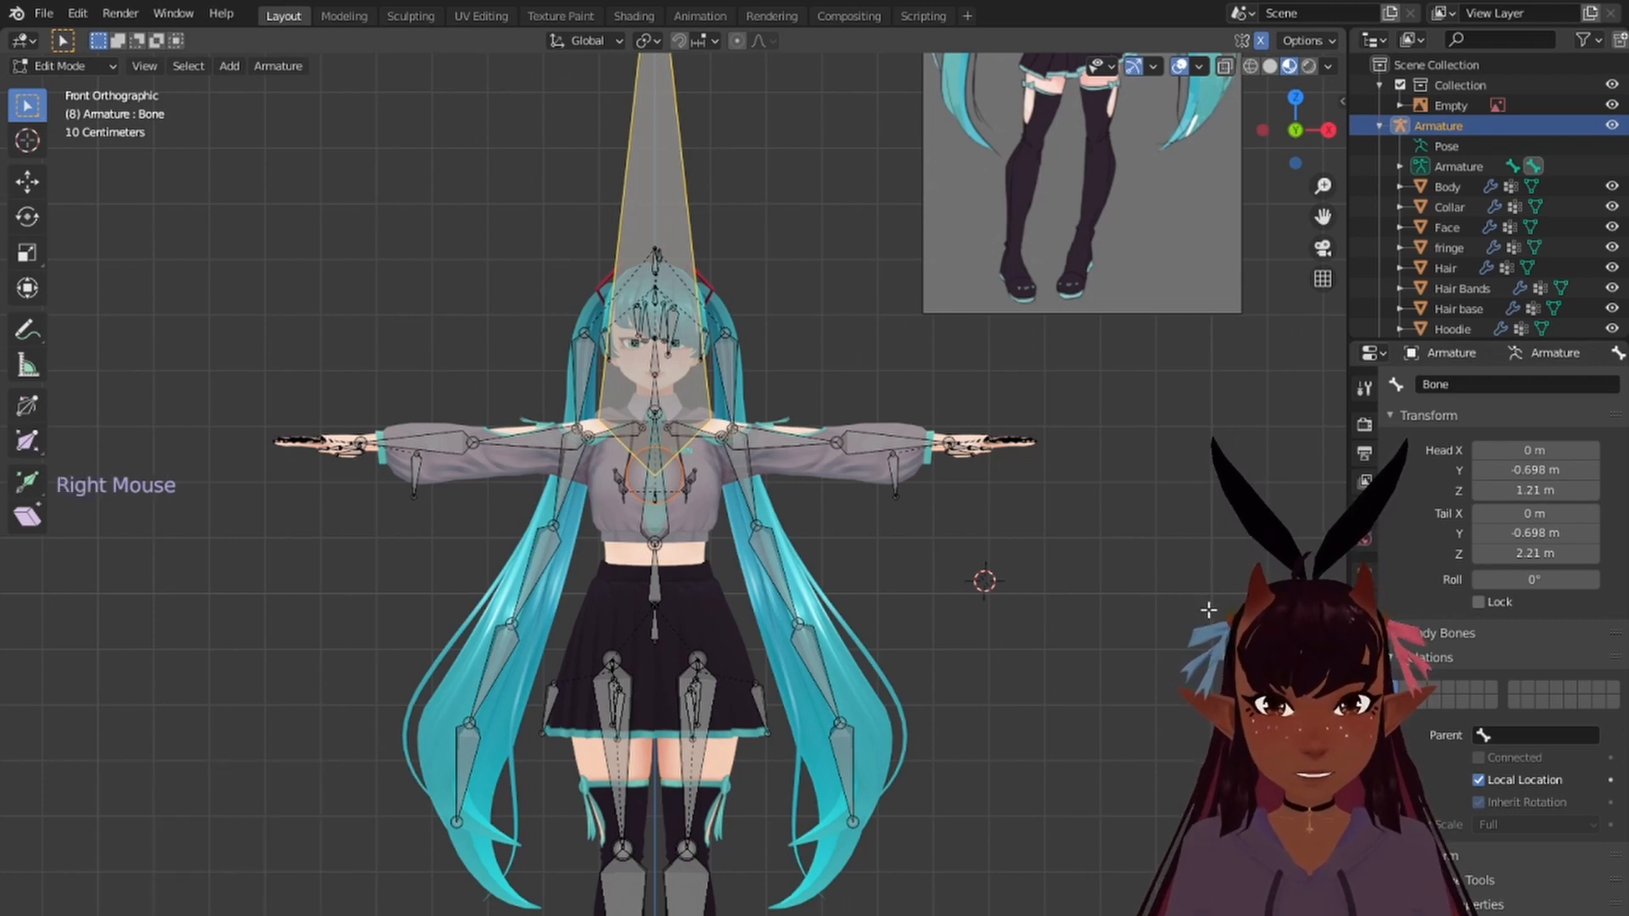
pyautogui.press('s')
pyautogui.click(738, 206)
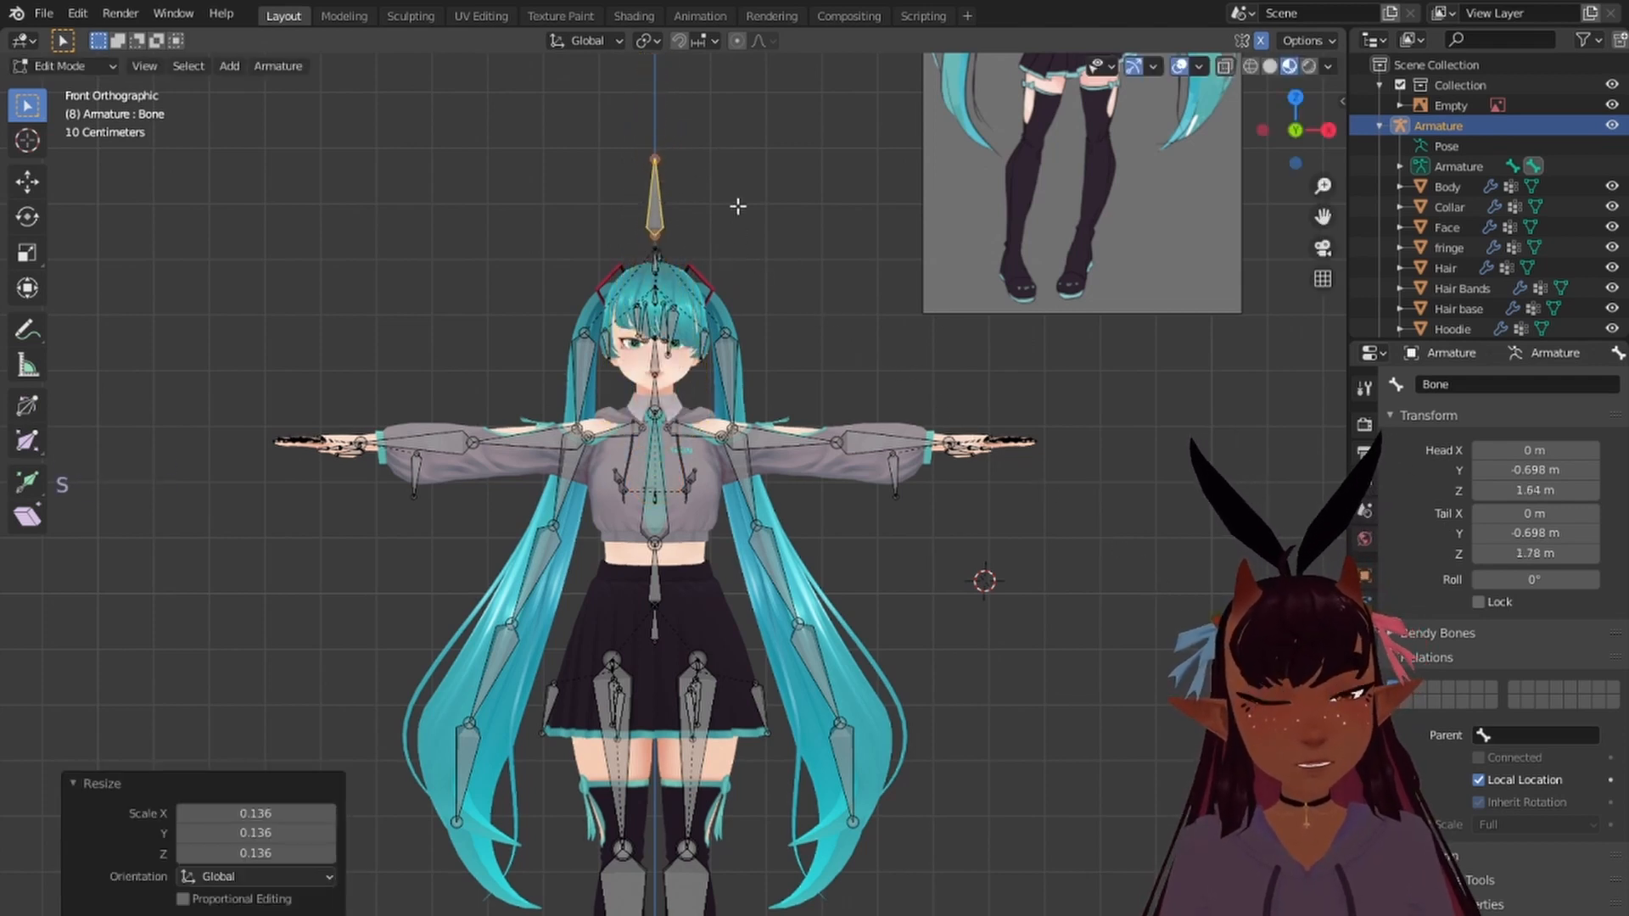
pyautogui.press('g')
pyautogui.press('z')
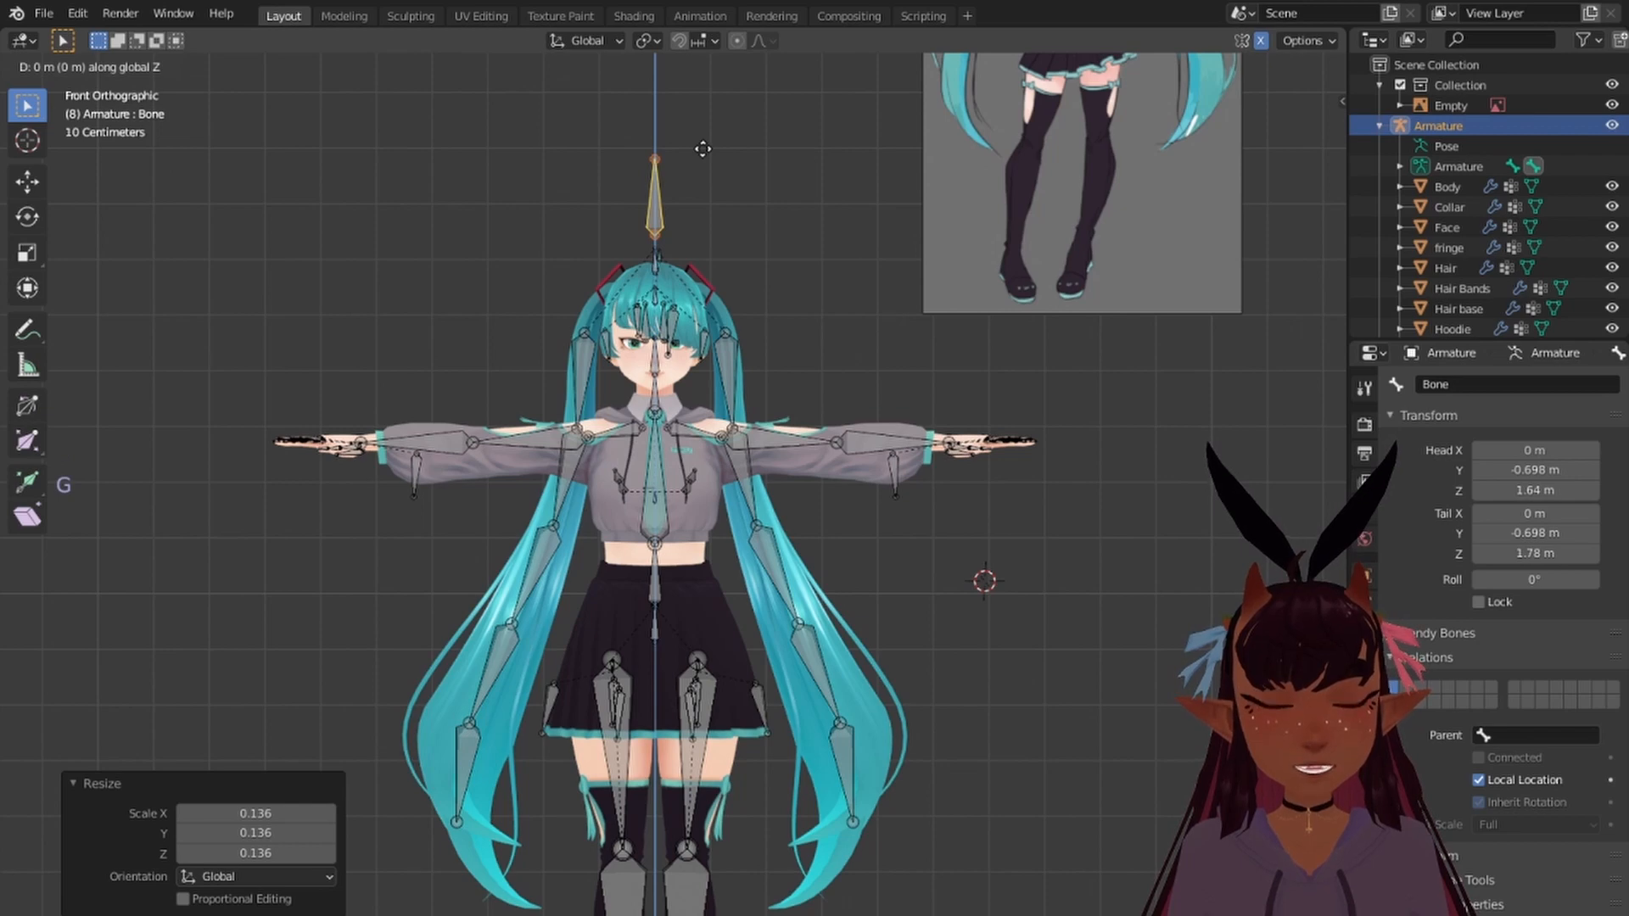
pyautogui.click(706, 392)
# Step: Raise the new bone about 0.06 m along Z so its base sits on the upper part of the tie
pyautogui.scroll(10, 704, 420)
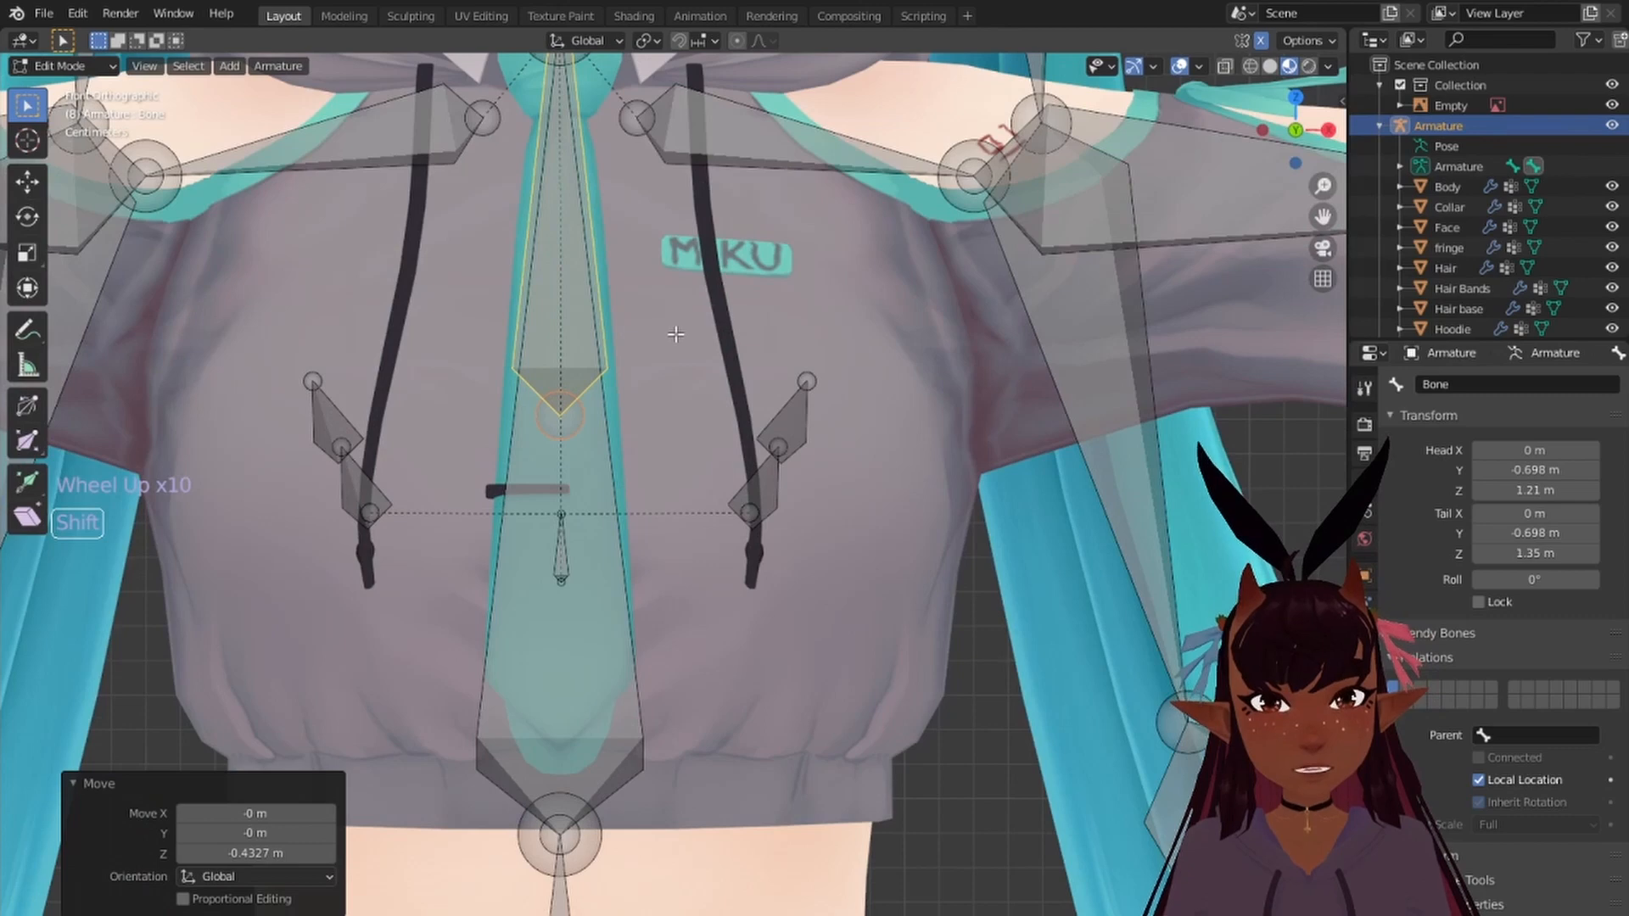
pyautogui.keyDown('shift'); pyautogui.moveTo(675, 334); pyautogui.dragTo(751, 424, button='middle'); pyautogui.keyUp('shift')
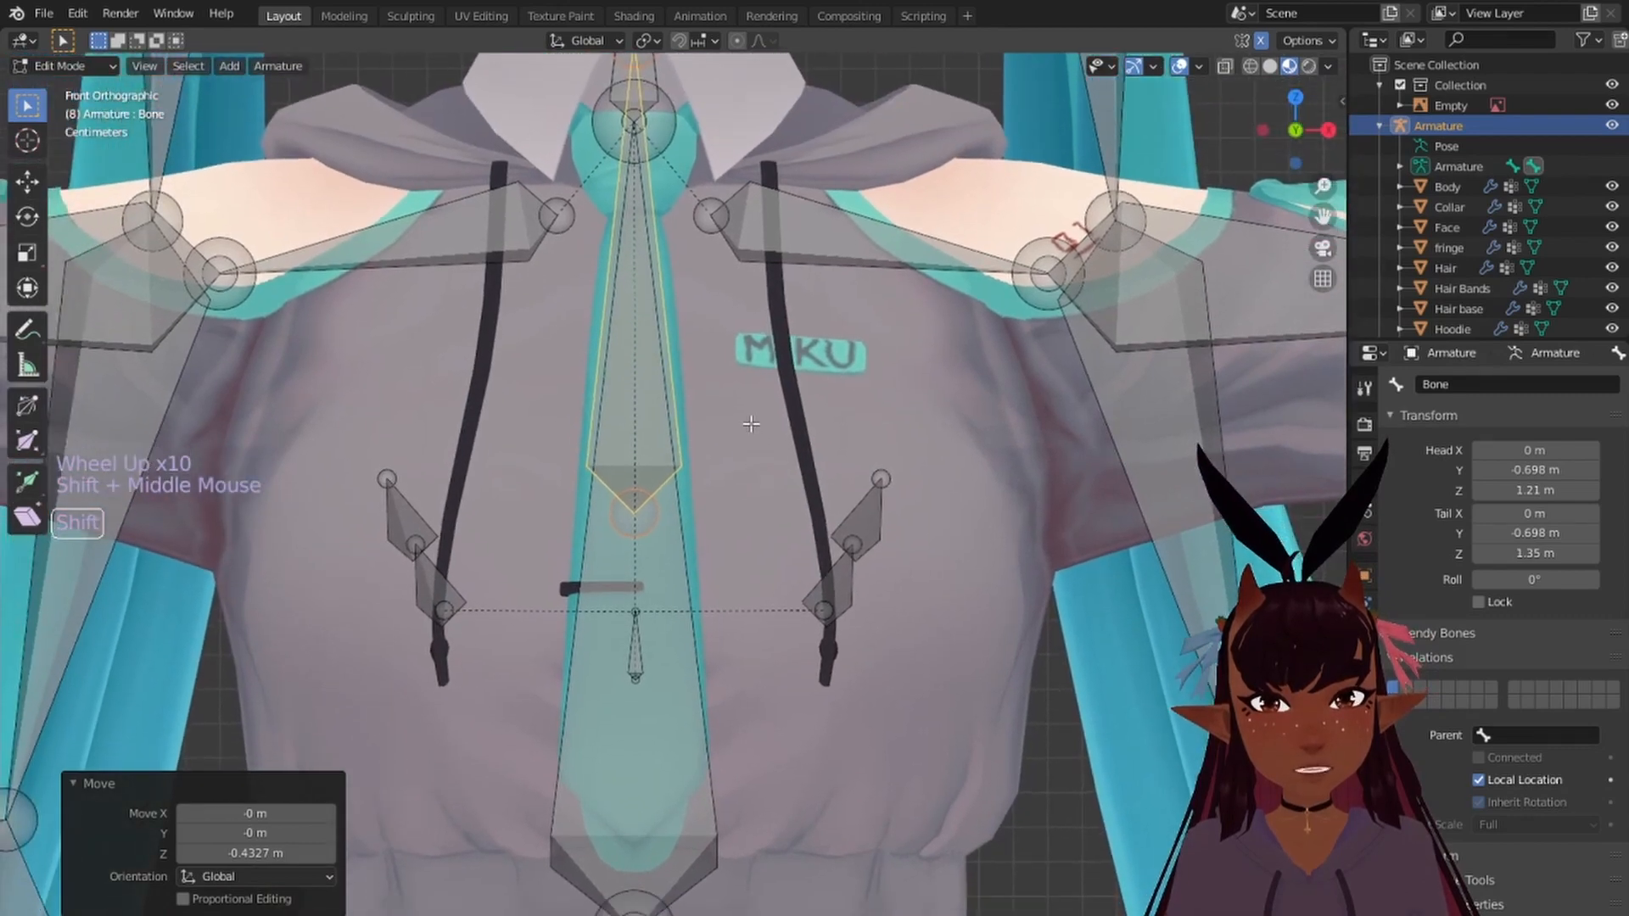
pyautogui.scroll(-3, 628, 179)
pyautogui.scroll(4, 629, 180)
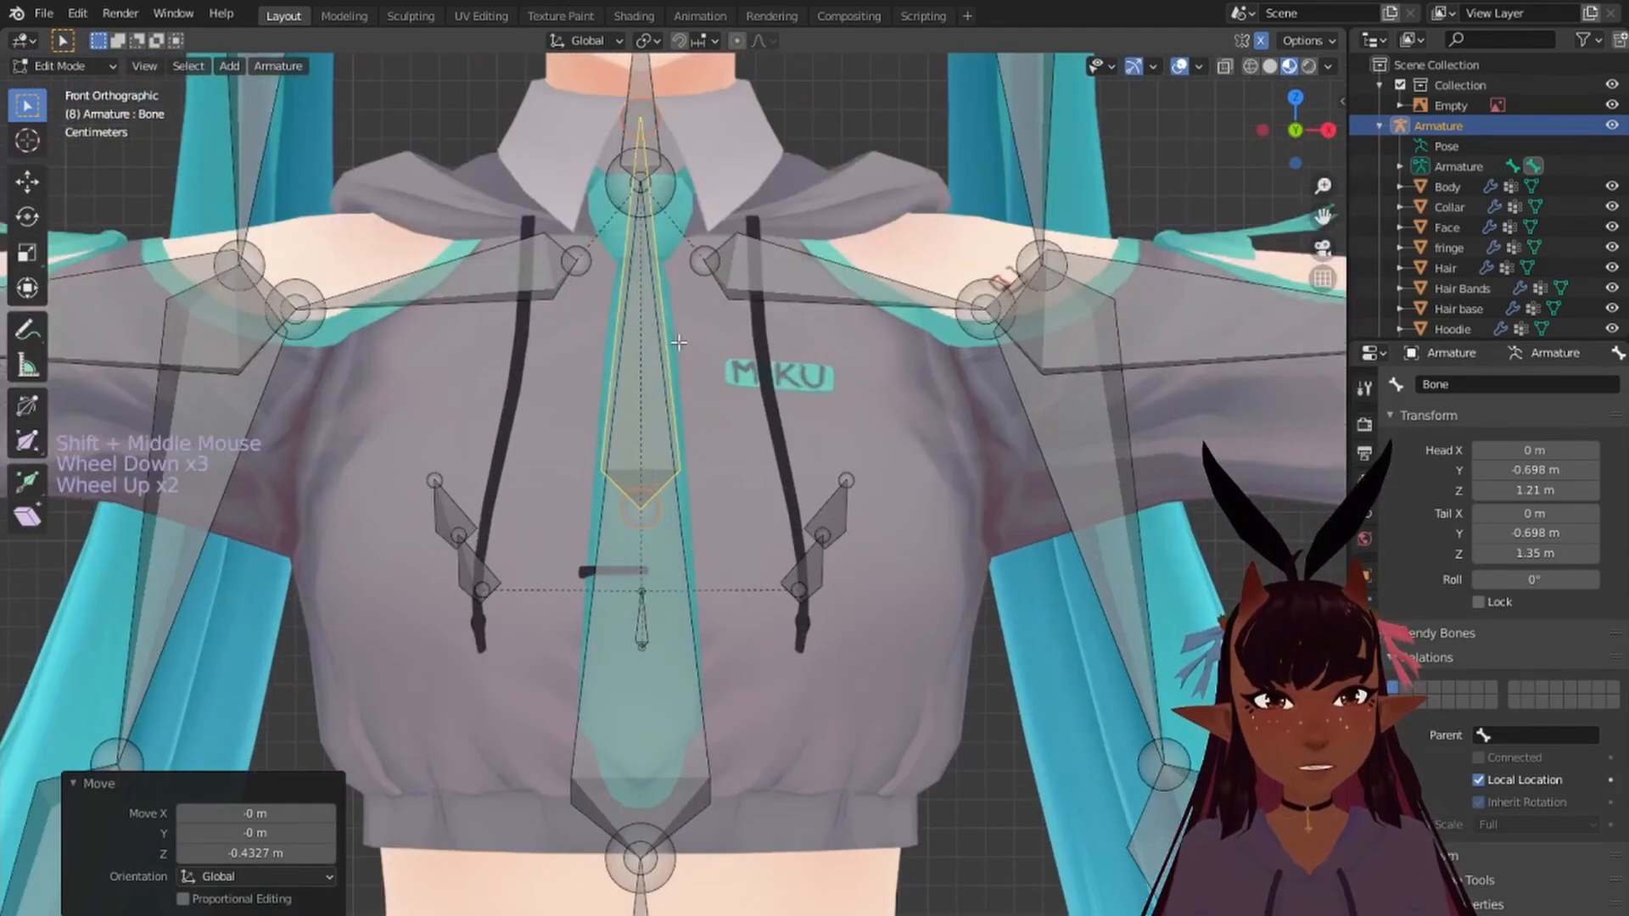
pyautogui.keyDown('shift'); pyautogui.moveTo(713, 246); pyautogui.dragTo(722, 400, button='middle'); pyautogui.keyUp('shift')
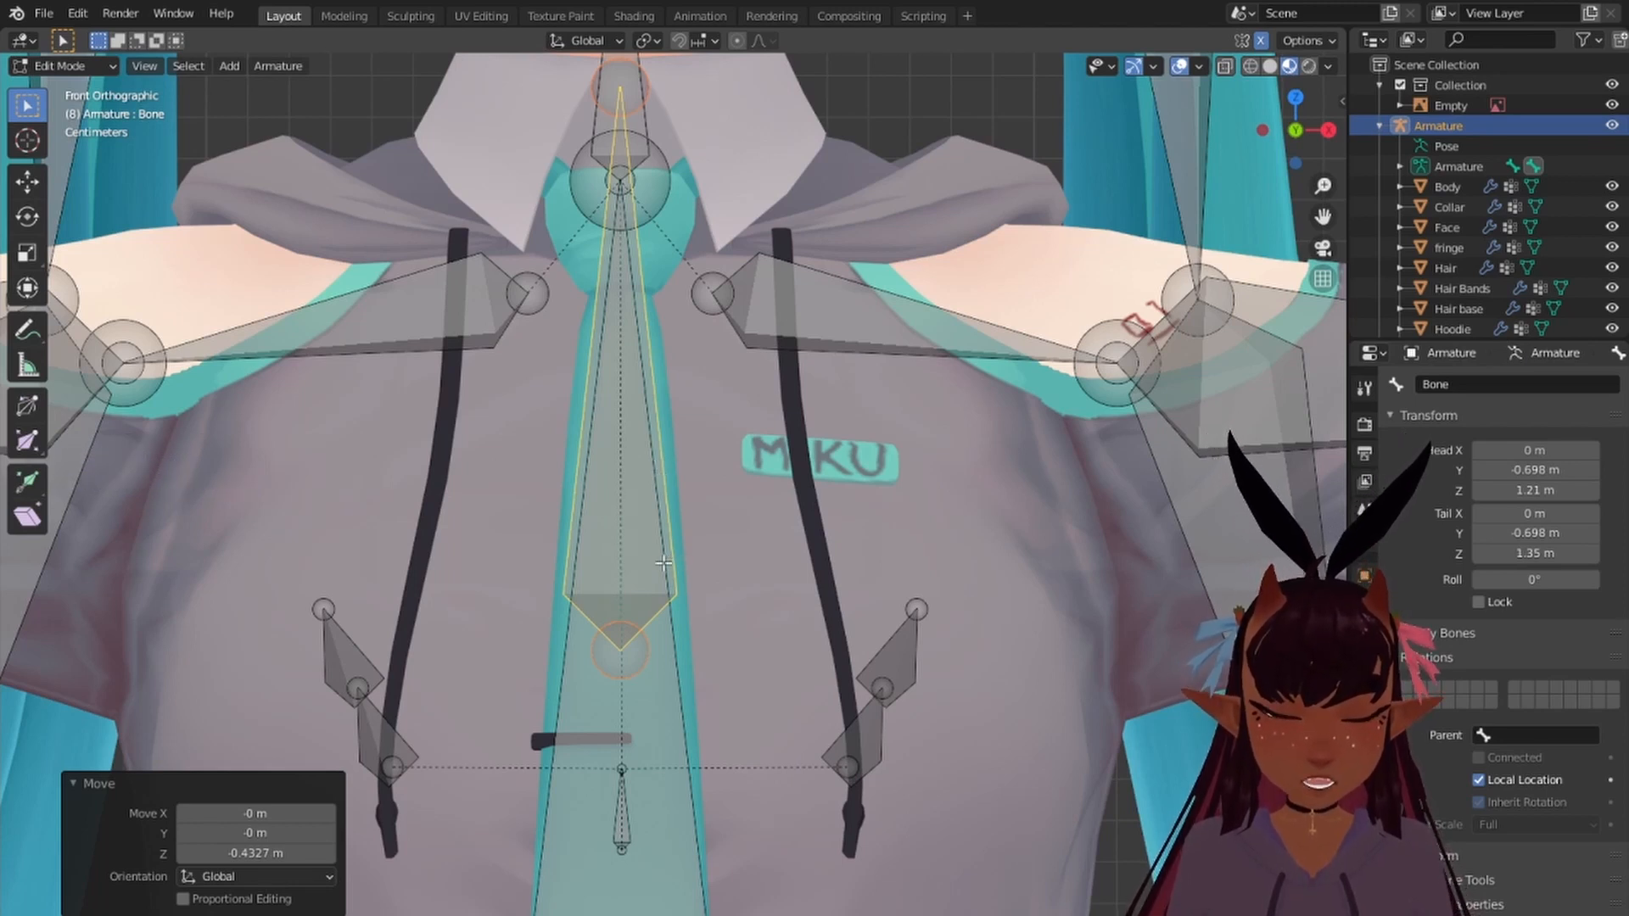
pyautogui.press('g')
pyautogui.press('z')
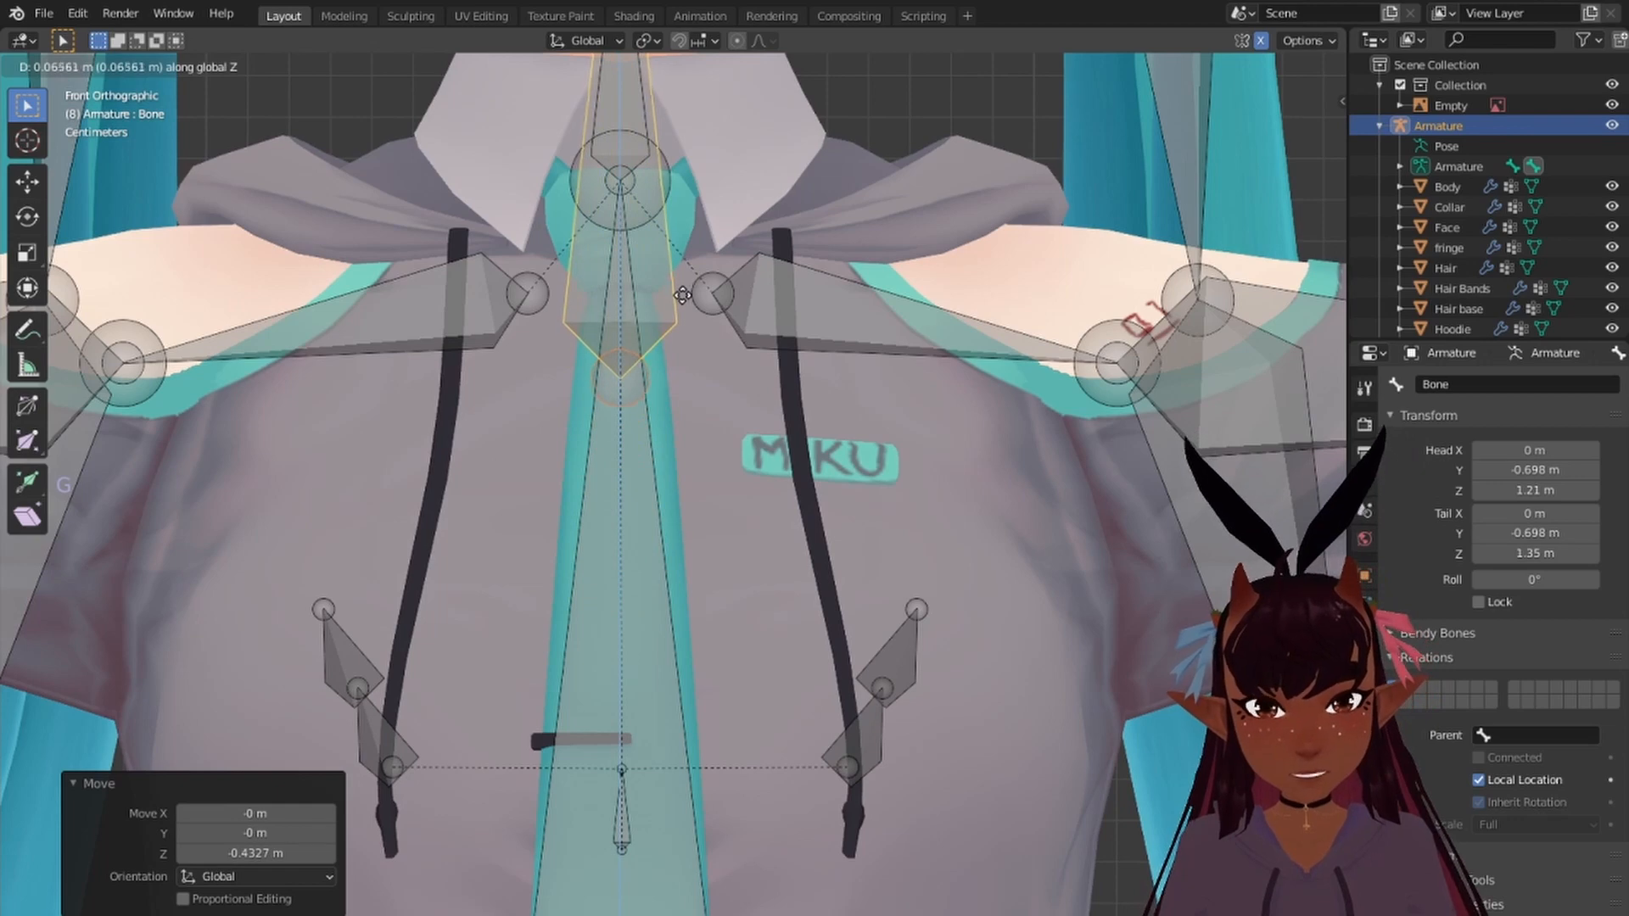
pyautogui.click(678, 317)
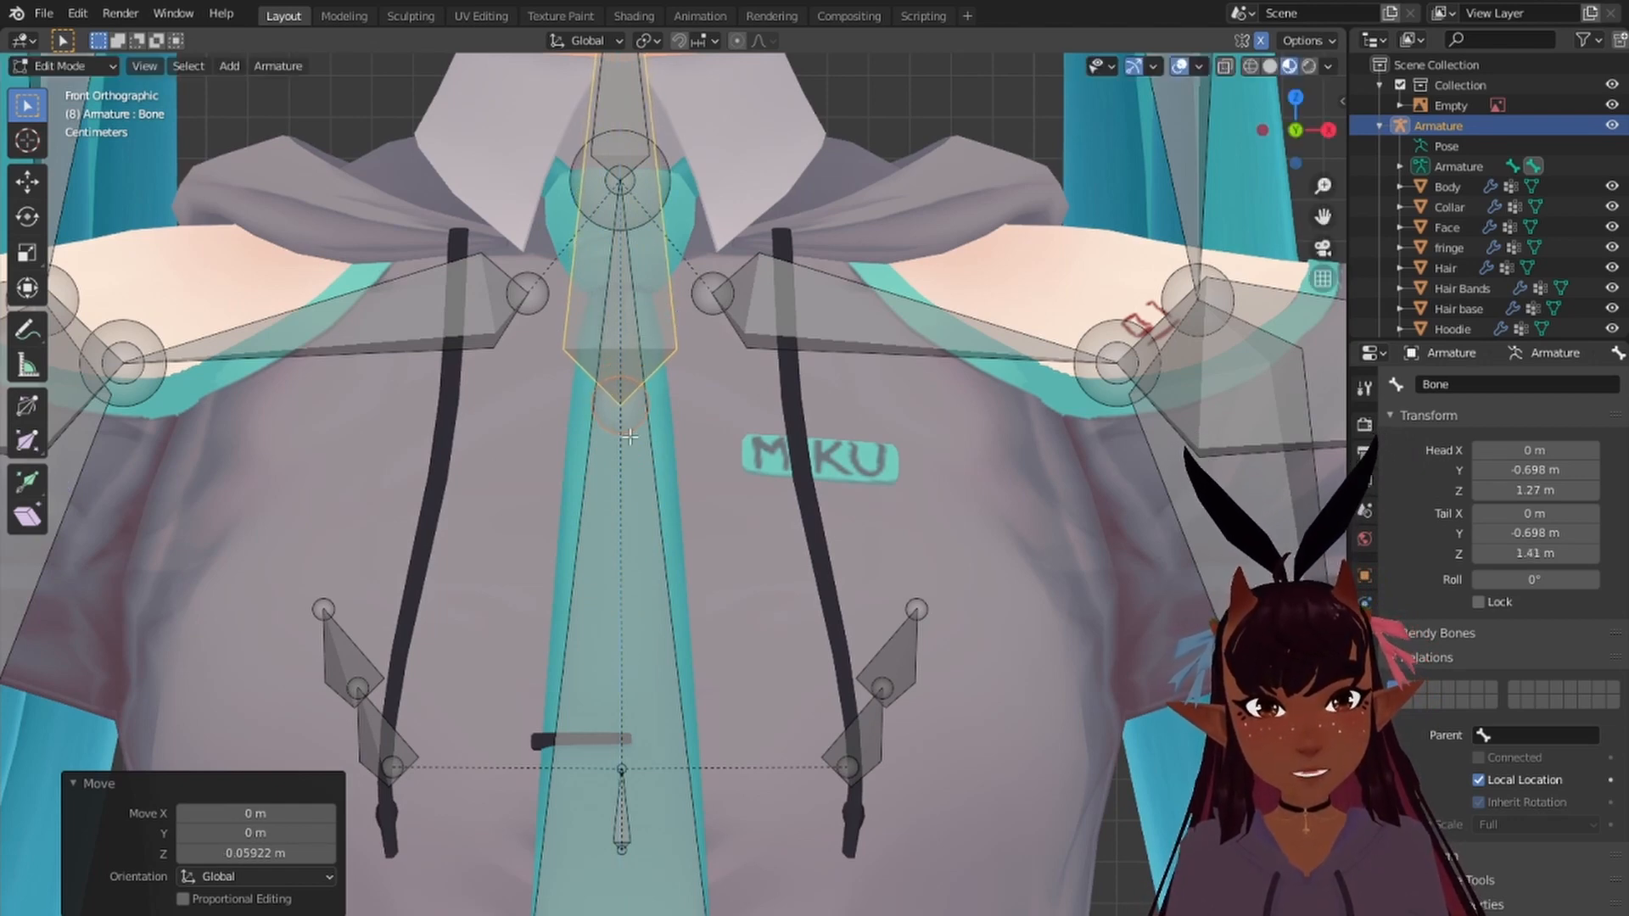
# Step: Move only the new bone's tail down about 0.197 m along Z so the bone points down the tie
pyautogui.scroll(-3, 636, 405)
pyautogui.rightClick(649, 111)
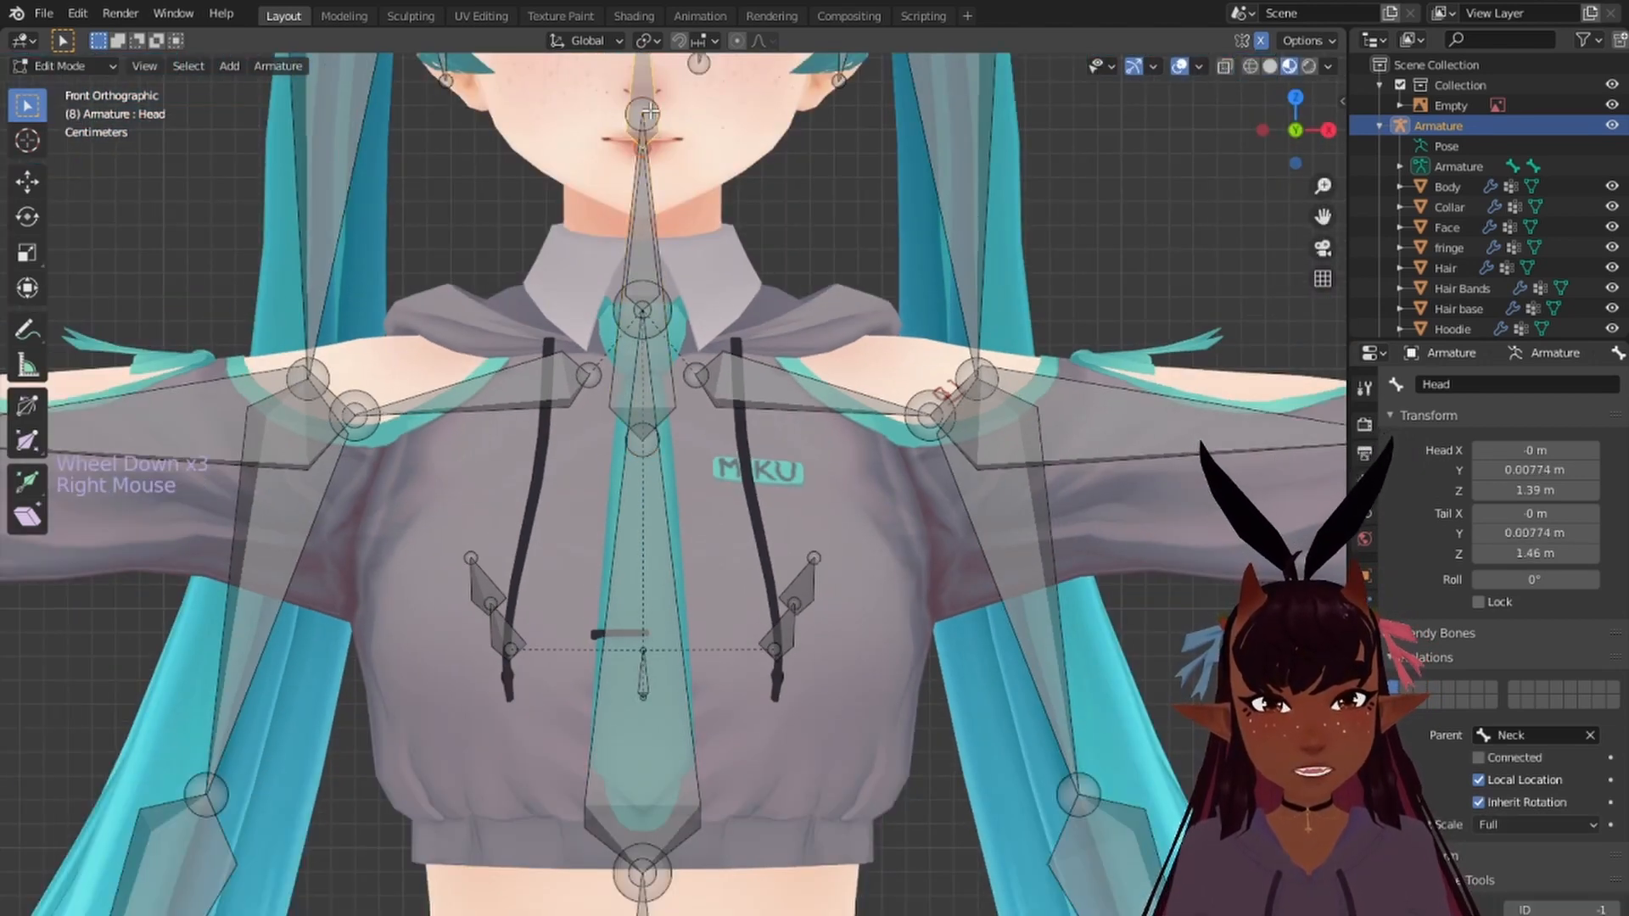
pyautogui.rightClick(650, 110)
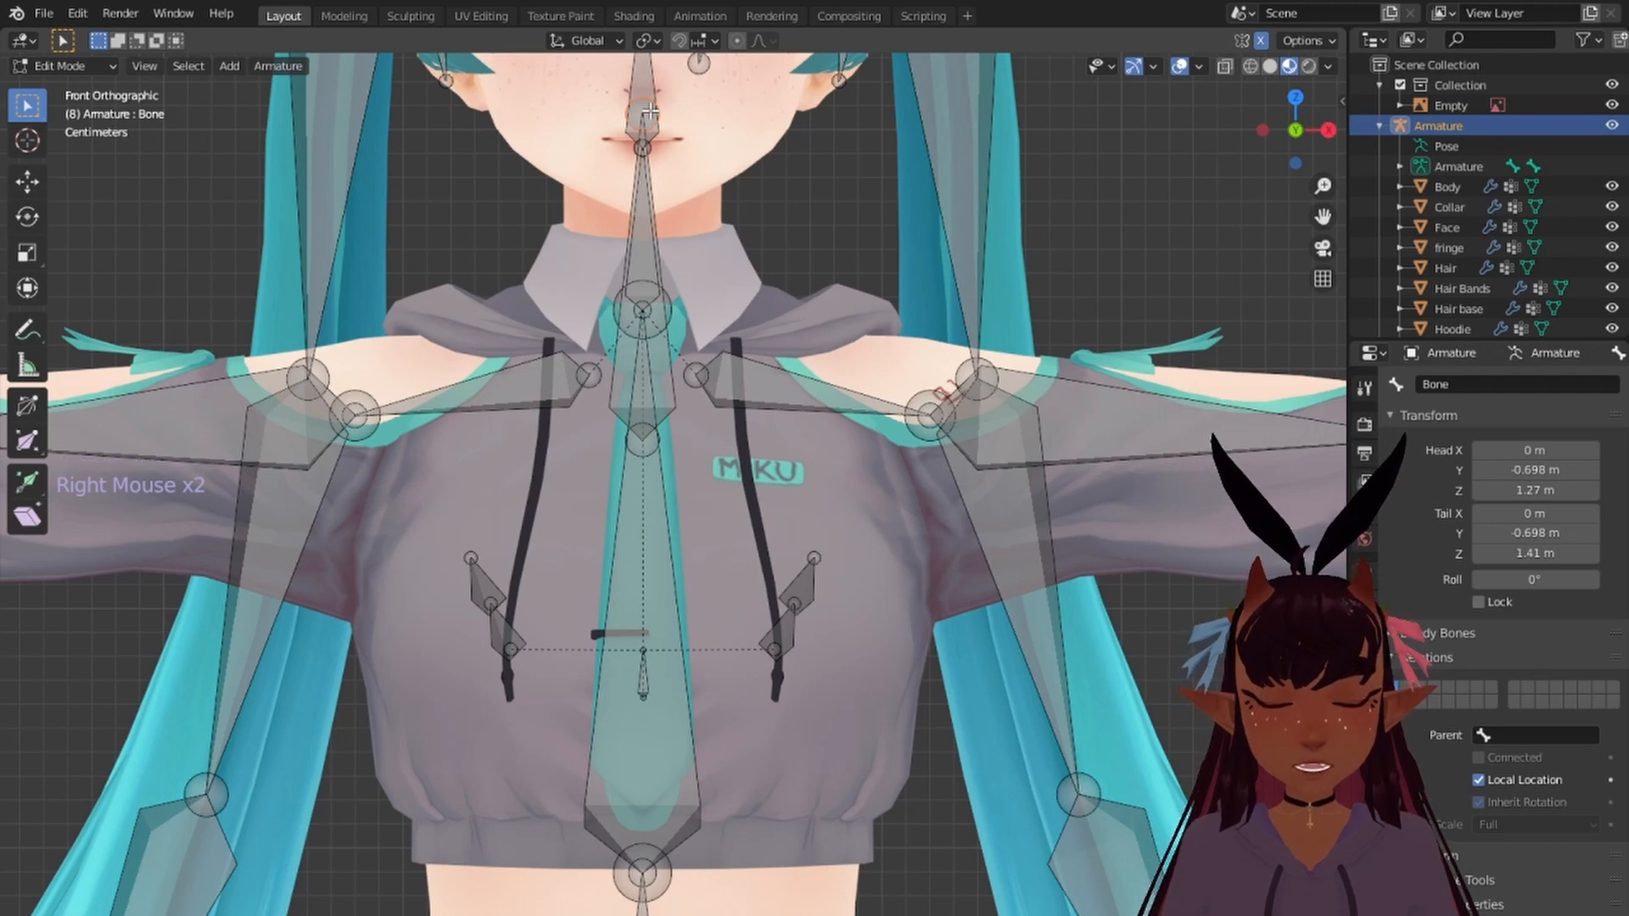
pyautogui.press('g')
pyautogui.press('z')
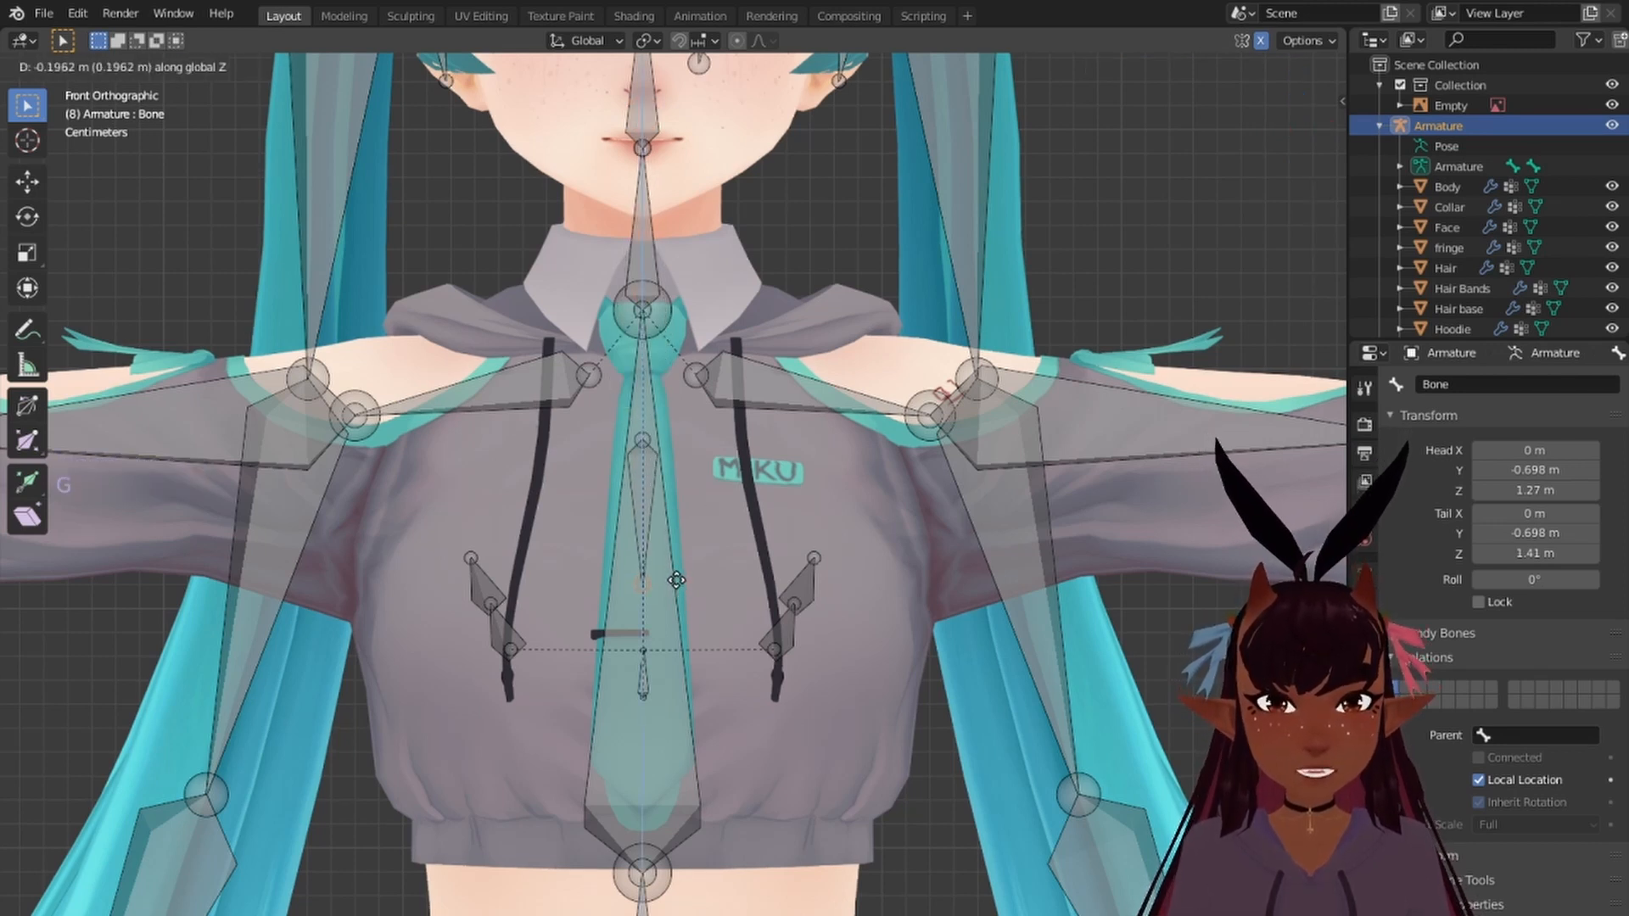
pyautogui.click(671, 583)
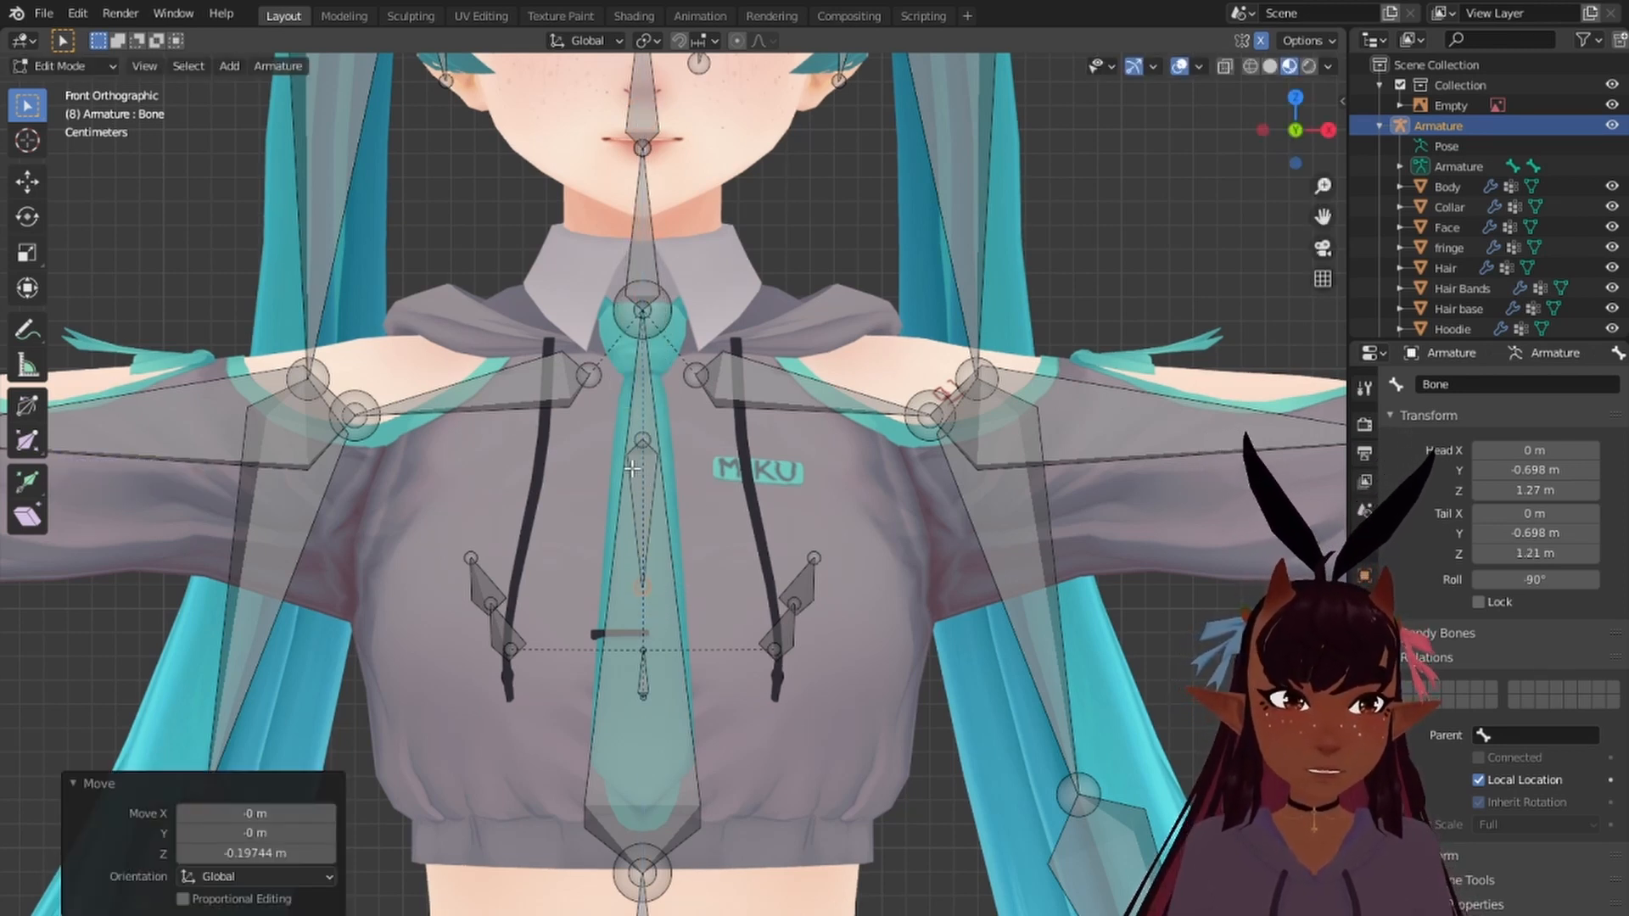
# Step: In the right side view, move the whole new bone about 0.57 m along Y to the front of the chest
pyautogui.scroll(-5, 691, 474)
pyautogui.moveTo(691, 474); pyautogui.dragTo(533, 532, button='middle')
pyautogui.press('KP_3')
pyautogui.scroll(-5, 548, 471)
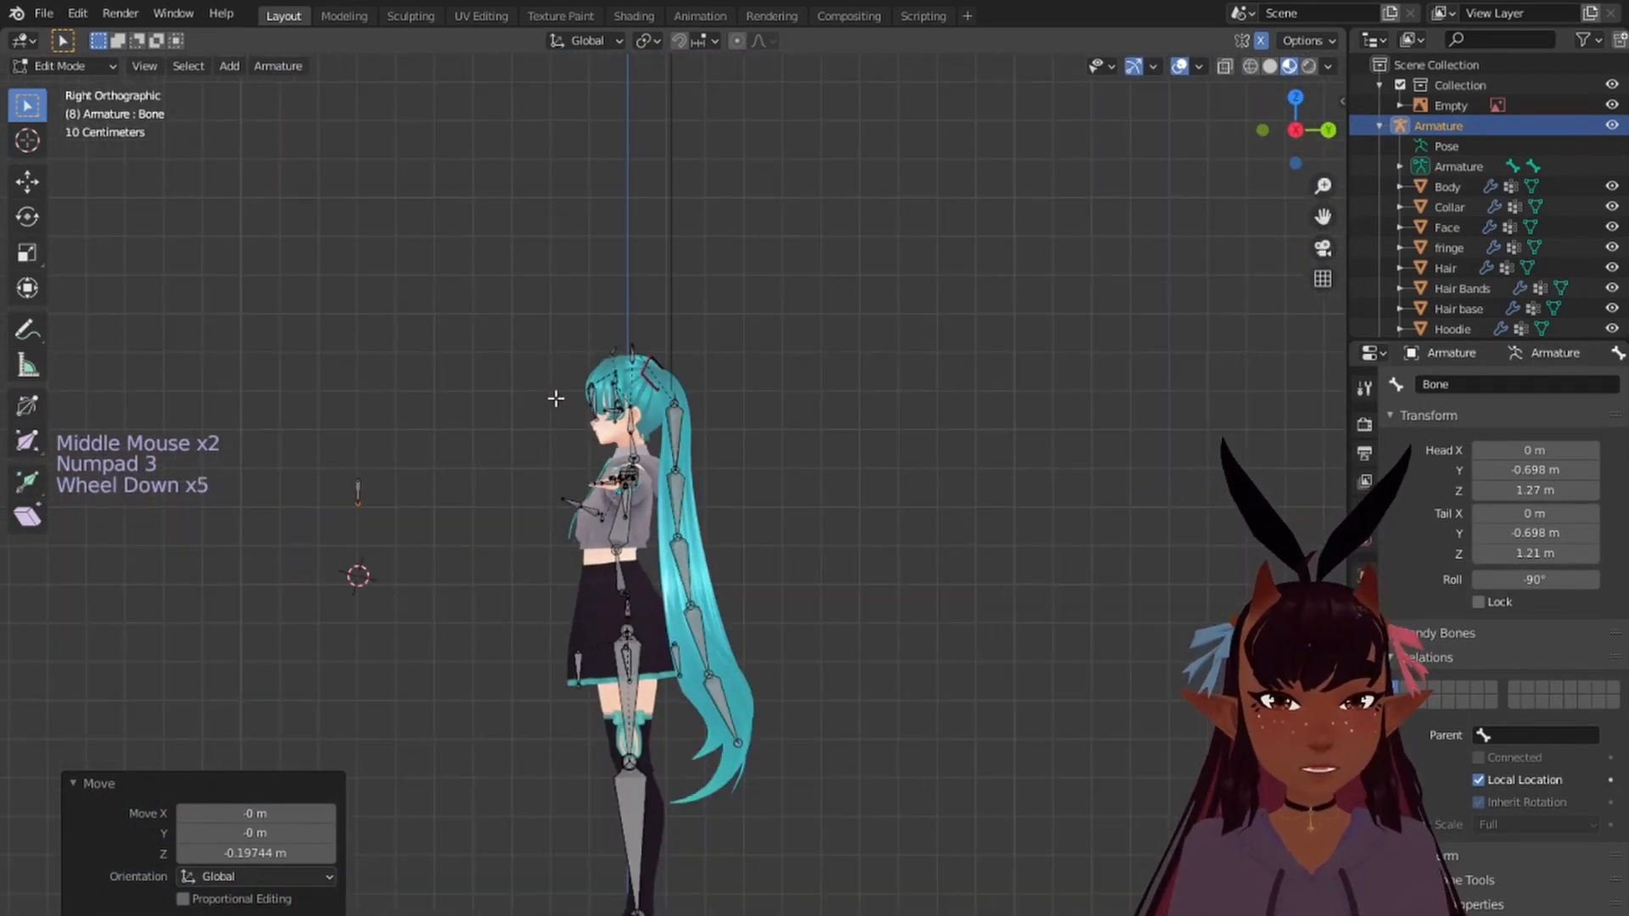
pyautogui.rightClick(354, 492)
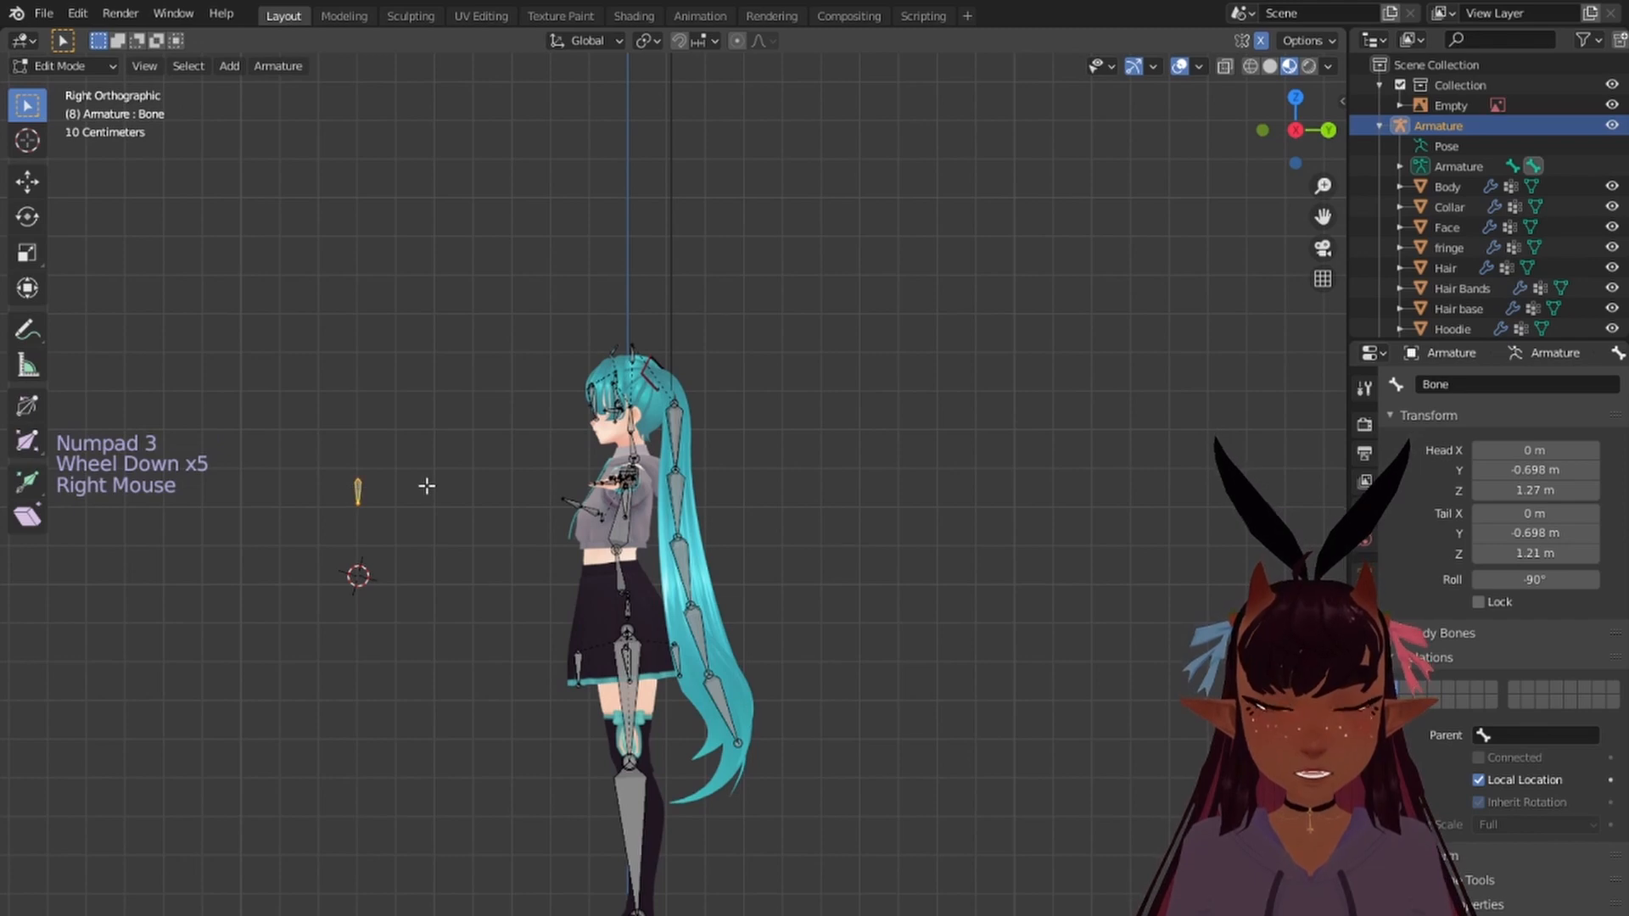
pyautogui.press('g')
pyautogui.press('y')
pyautogui.click(570, 486)
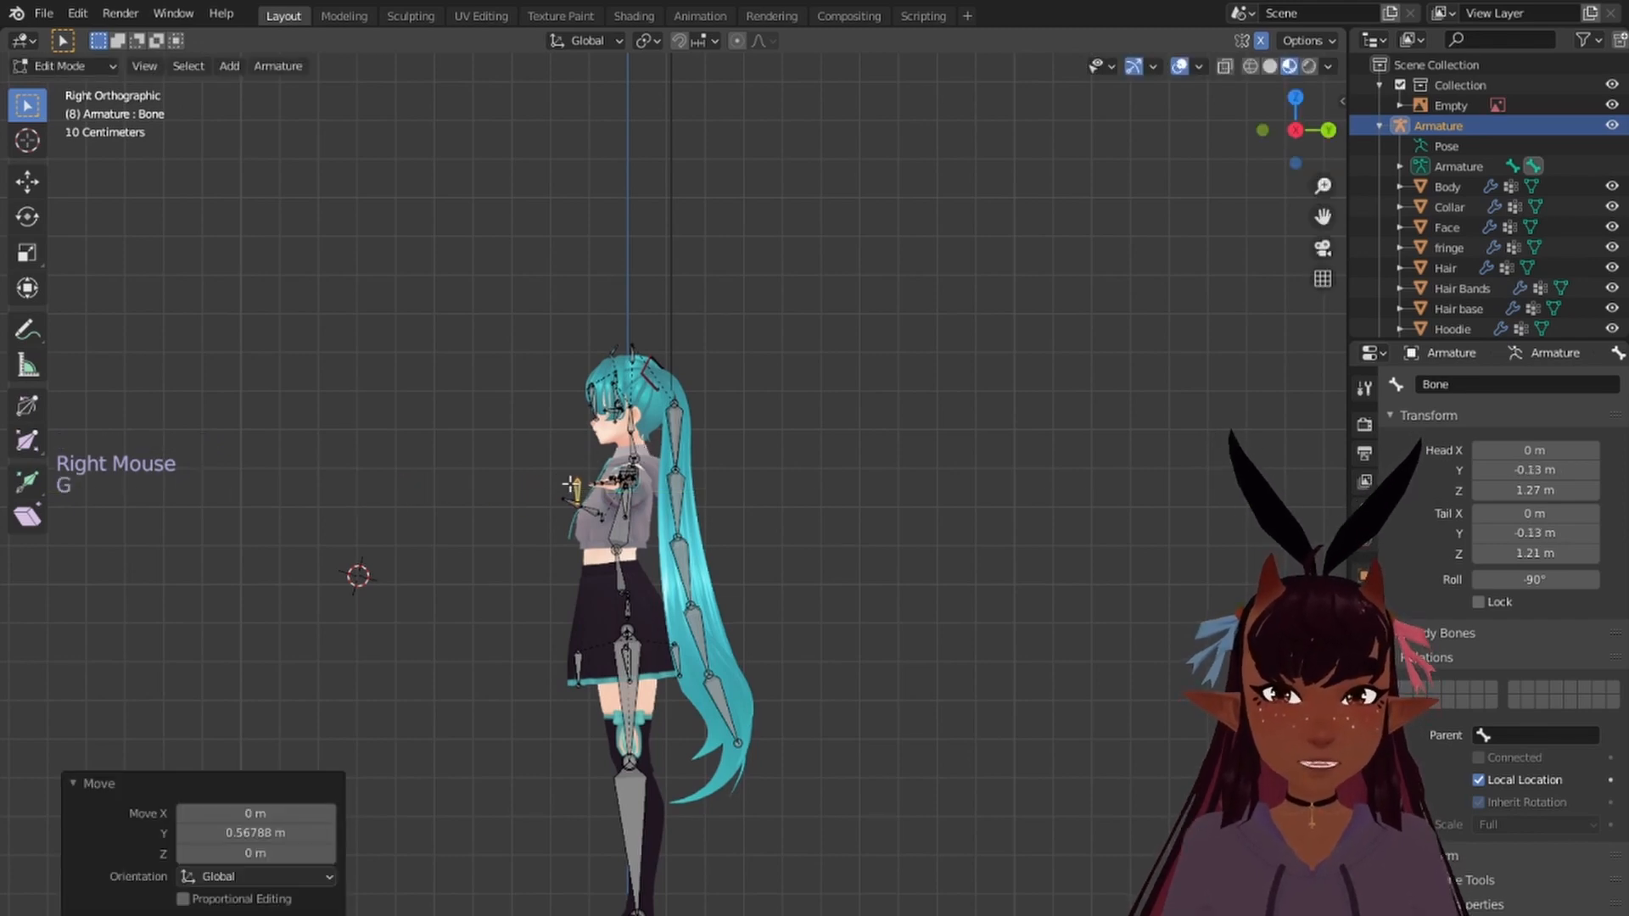
# Step: Move the whole bone about 0.012 m further along Y so its tail touches the tie
pyautogui.scroll(11, 570, 485)
pyautogui.keyDown('shift'); pyautogui.moveTo(570, 485); pyautogui.dragTo(449, 491, button='middle'); pyautogui.keyUp('shift')
pyautogui.scroll(3, 450, 490)
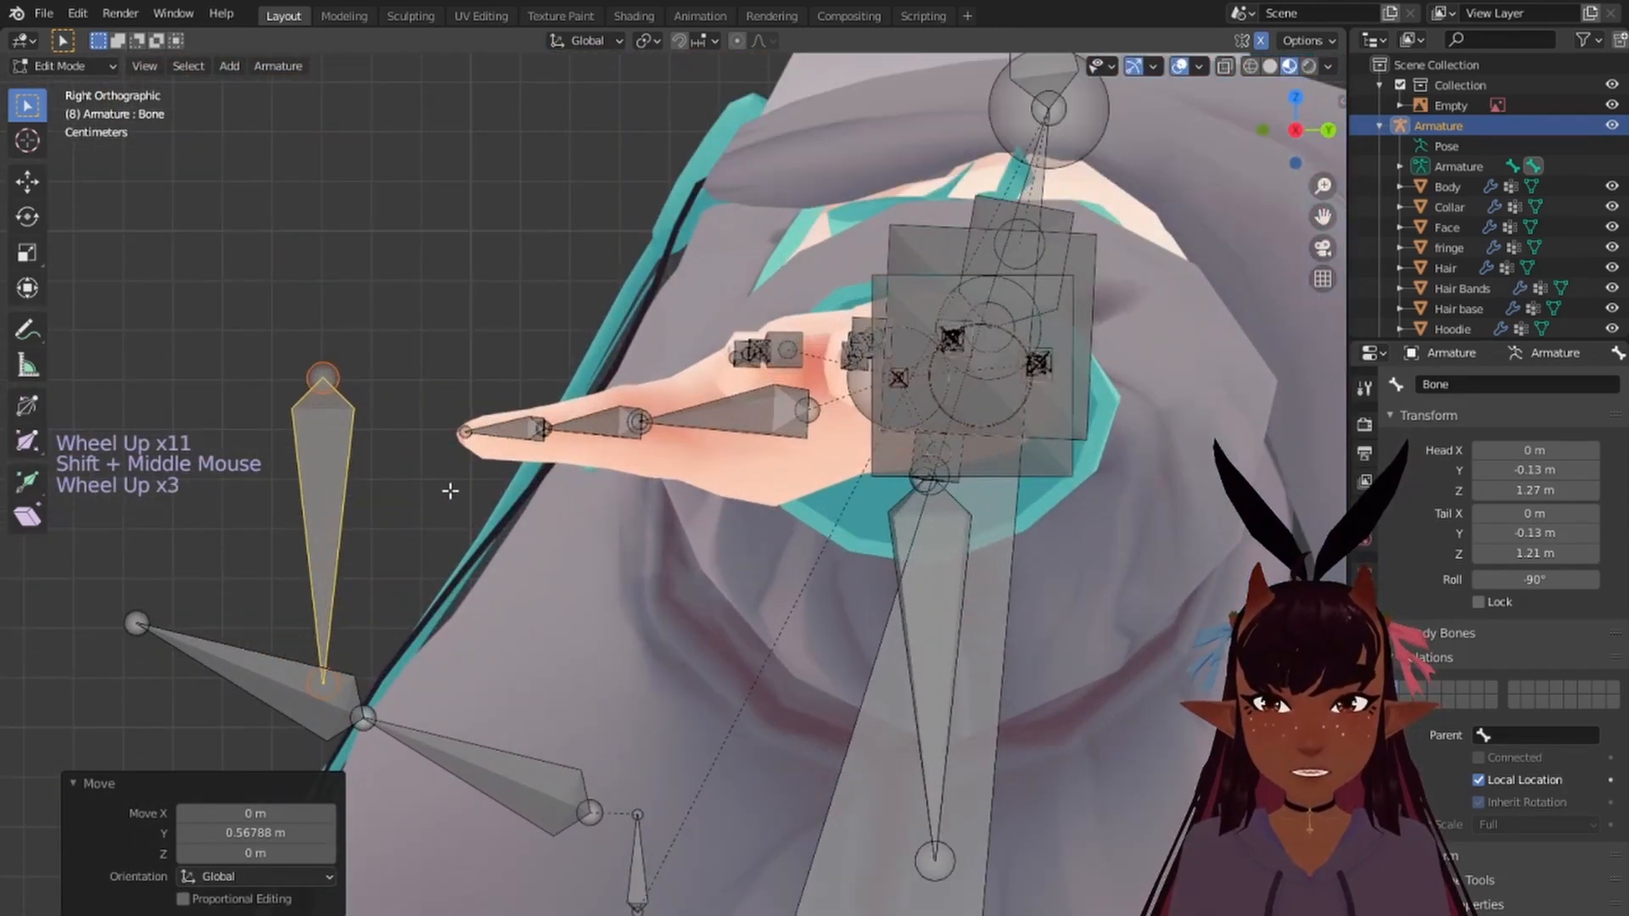
pyautogui.press('g')
pyautogui.click(468, 480)
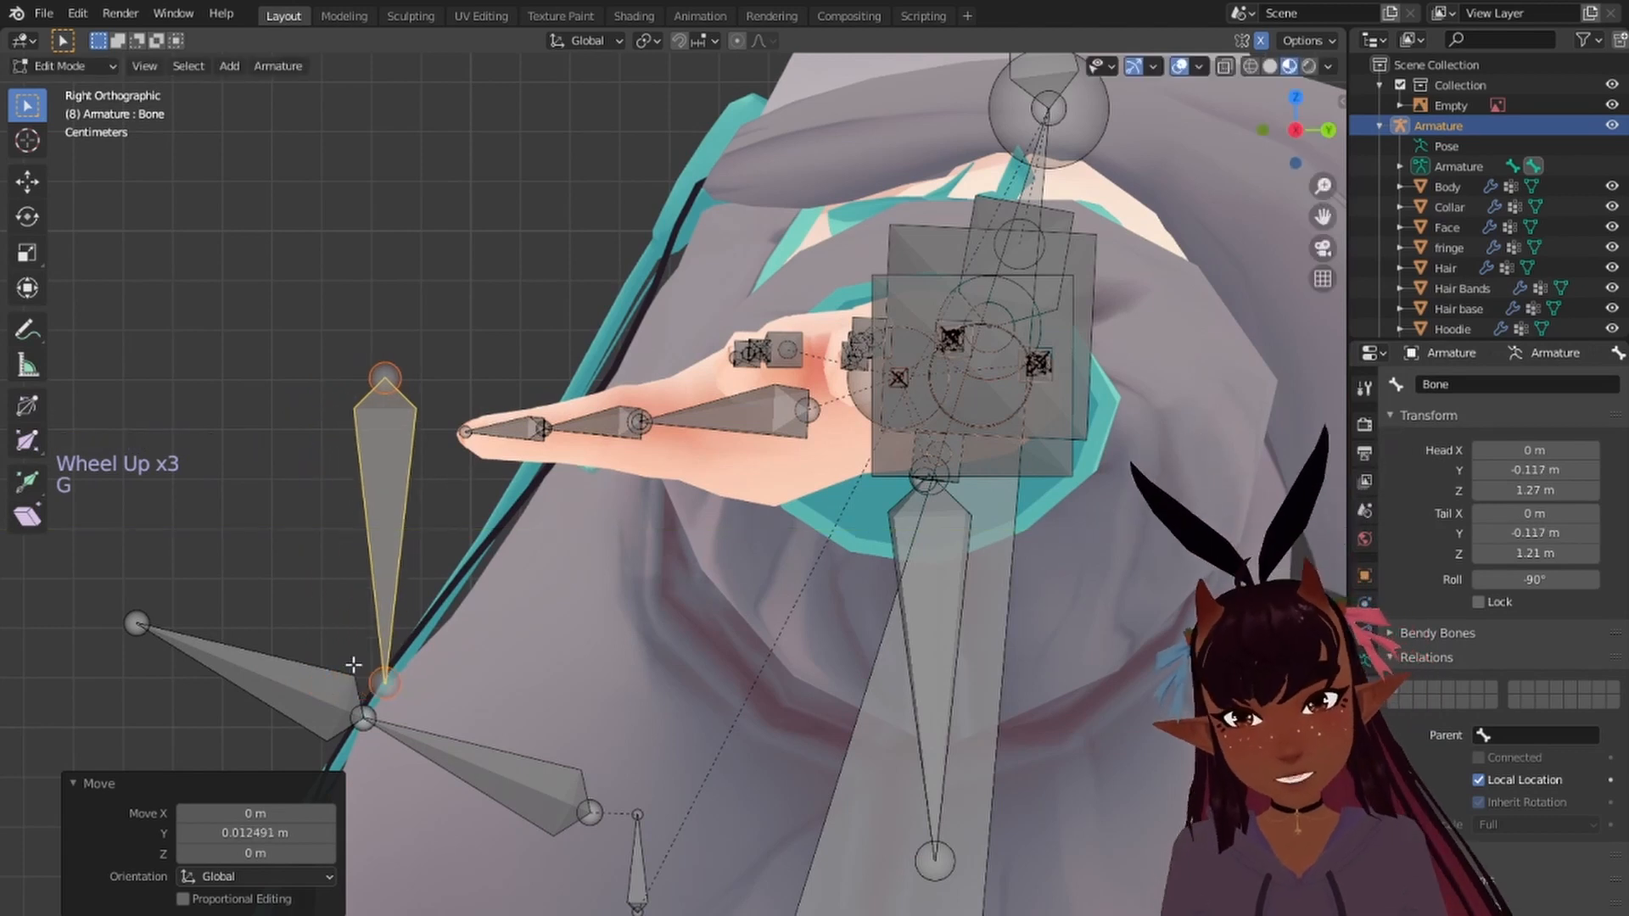
# Step: Move the bone's head about 0.039 m along Y so the bone follows the slope of the tie
pyautogui.rightClick(389, 373)
pyautogui.press('g')
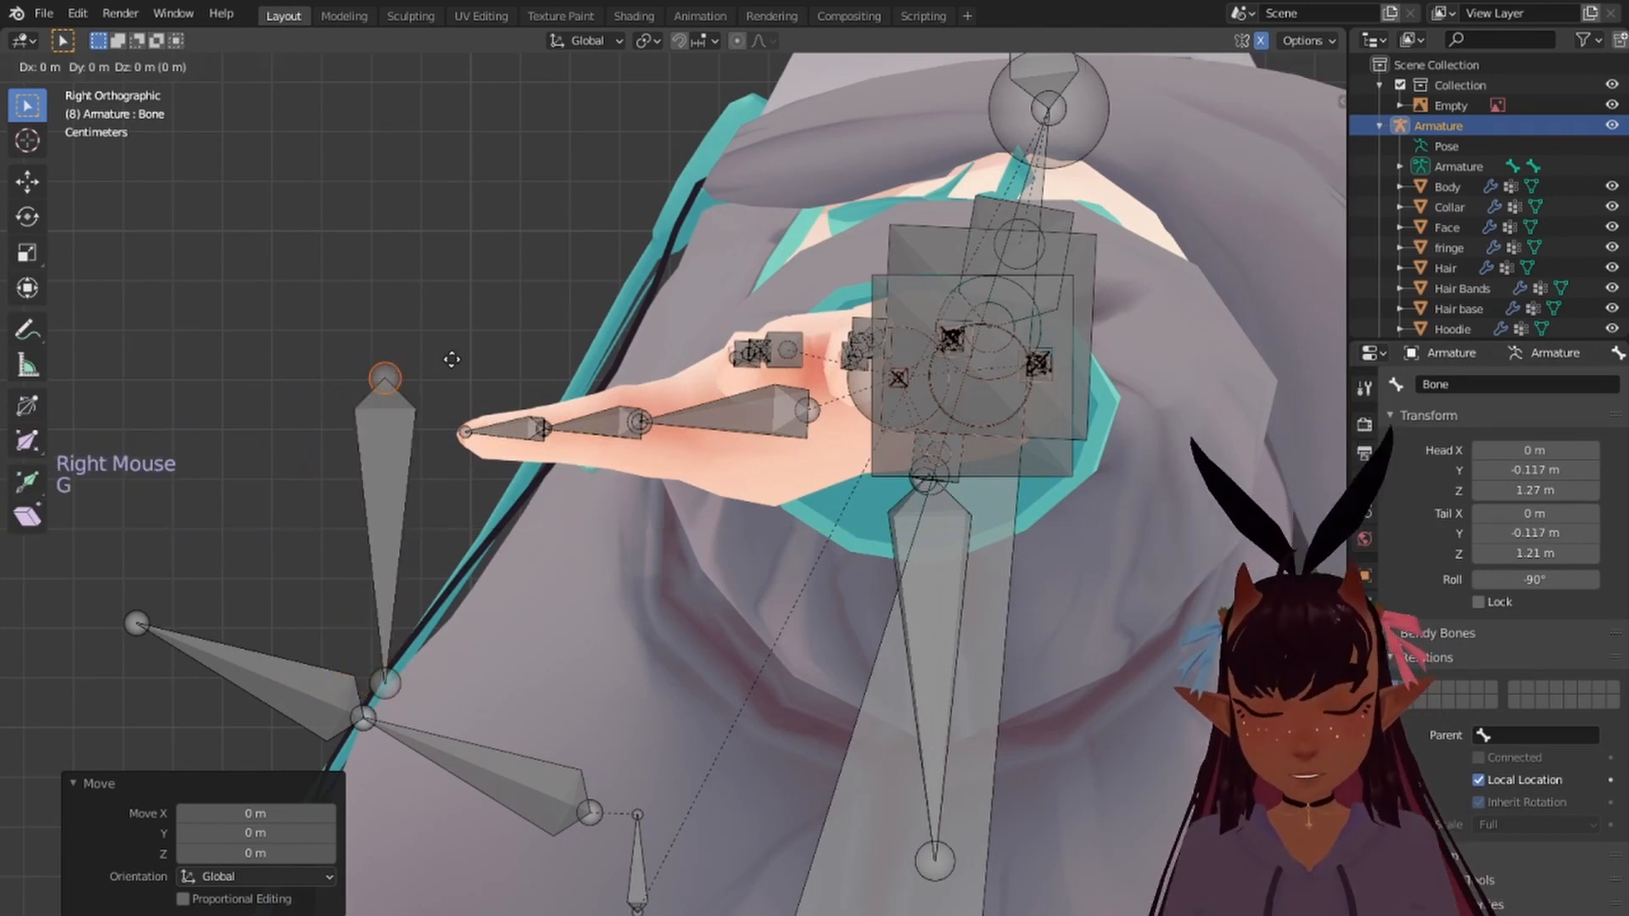
pyautogui.press('y')
pyautogui.click(642, 344)
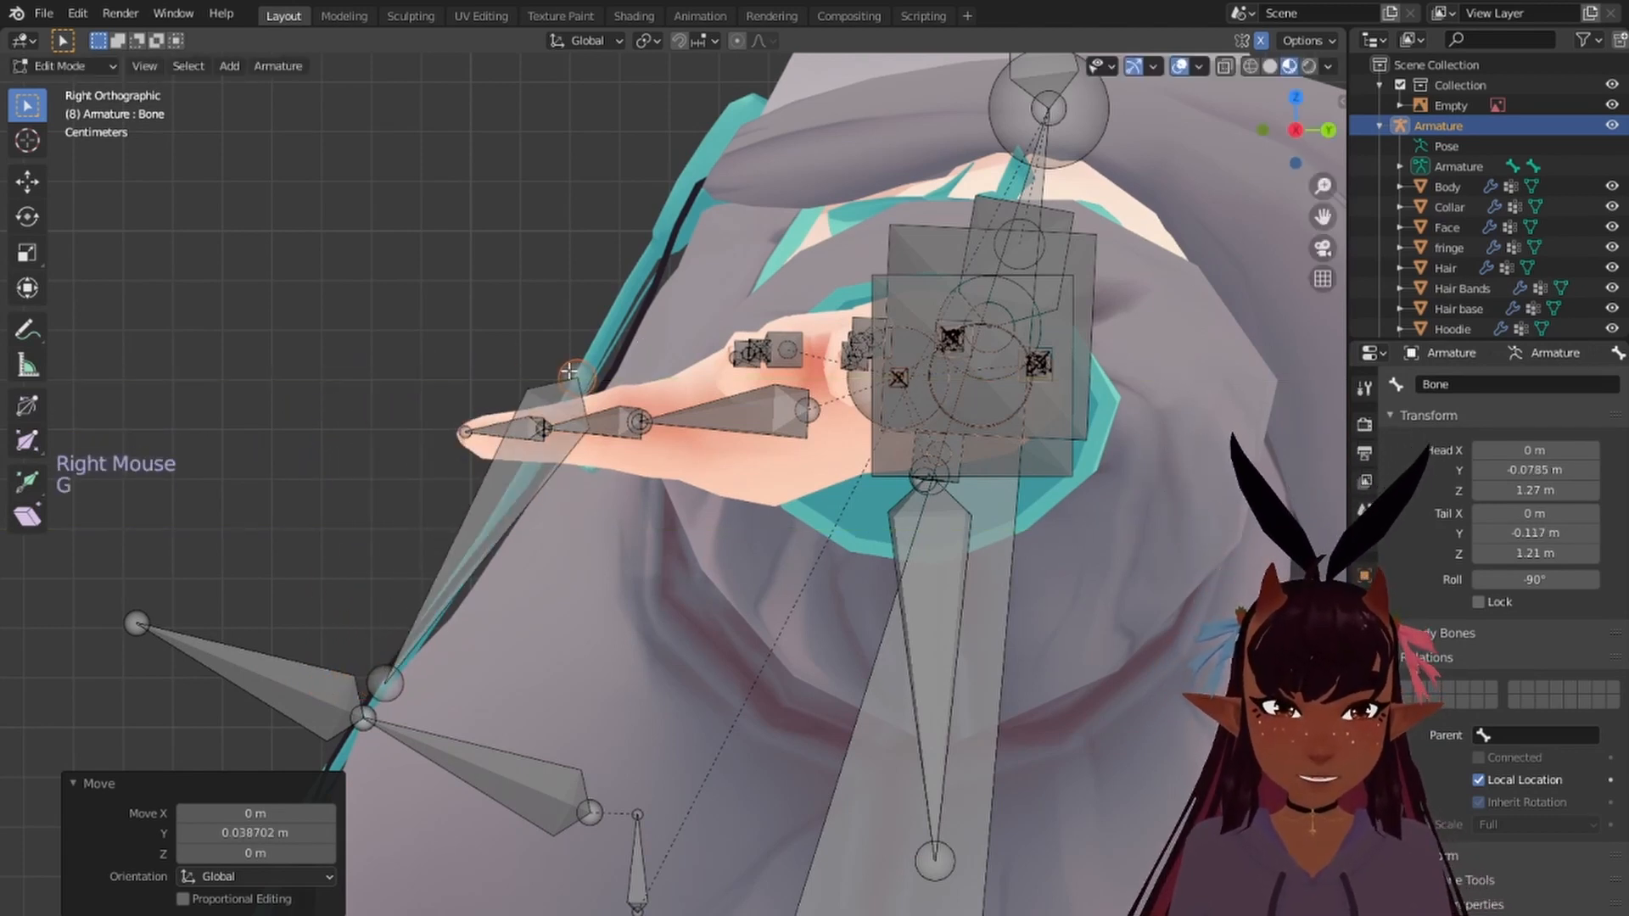
# Step: Select the whole bone on the tie and rename it Tie
pyautogui.scroll(-4, 545, 385)
pyautogui.scroll(1, 545, 385)
pyautogui.moveTo(545, 385); pyautogui.dragTo(627, 477, button='middle')
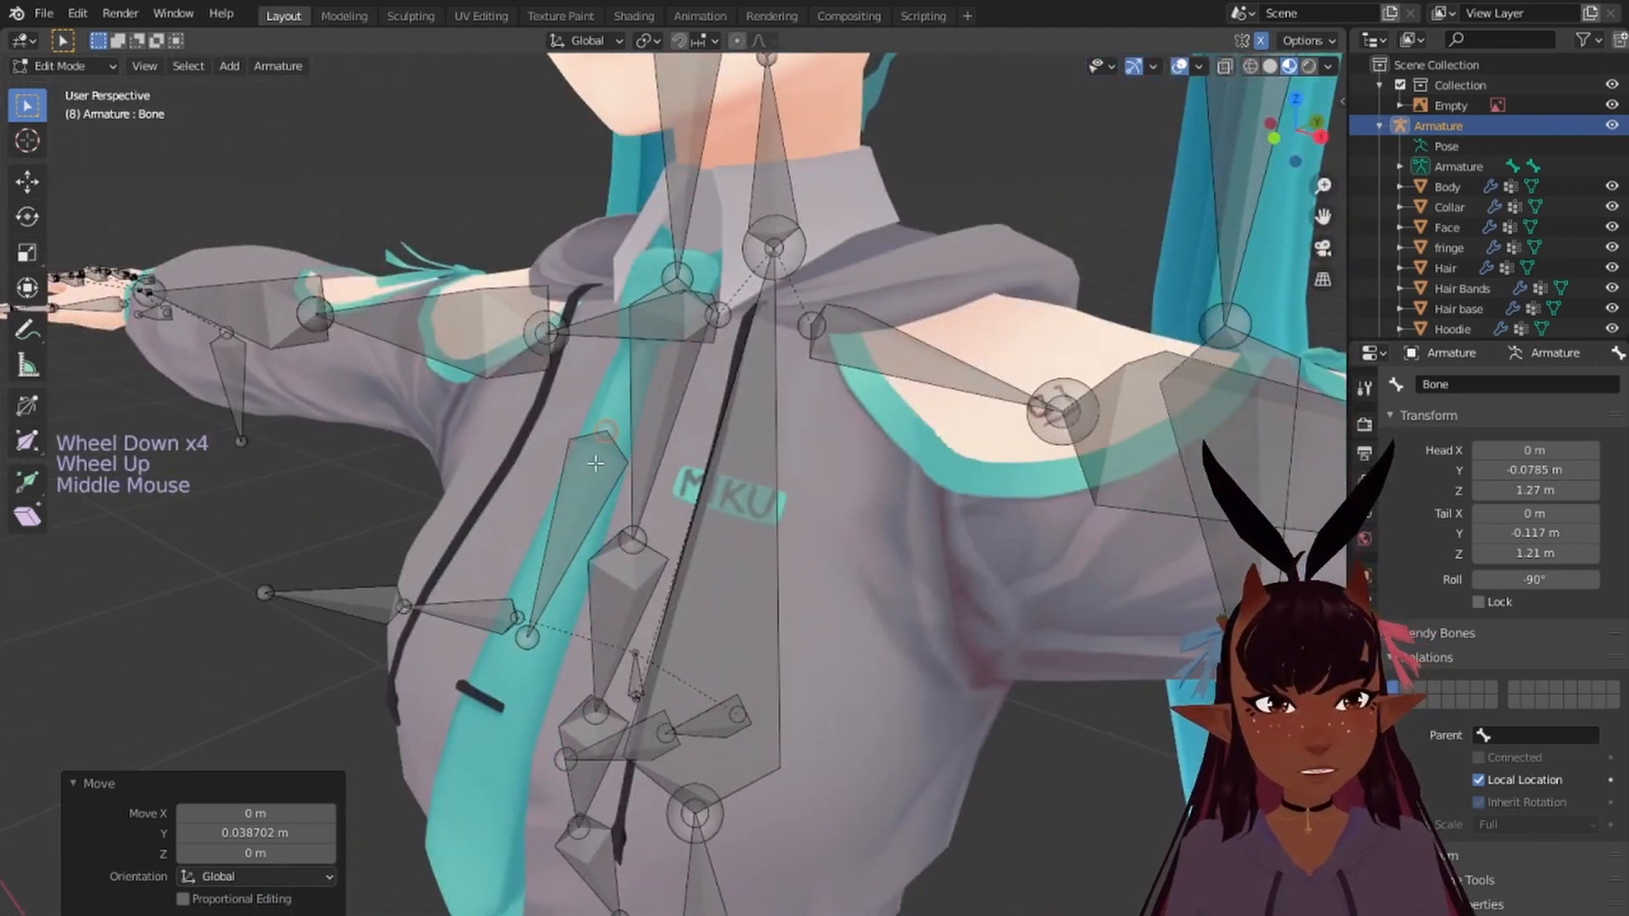
pyautogui.rightClick(595, 463)
pyautogui.click(1477, 385)
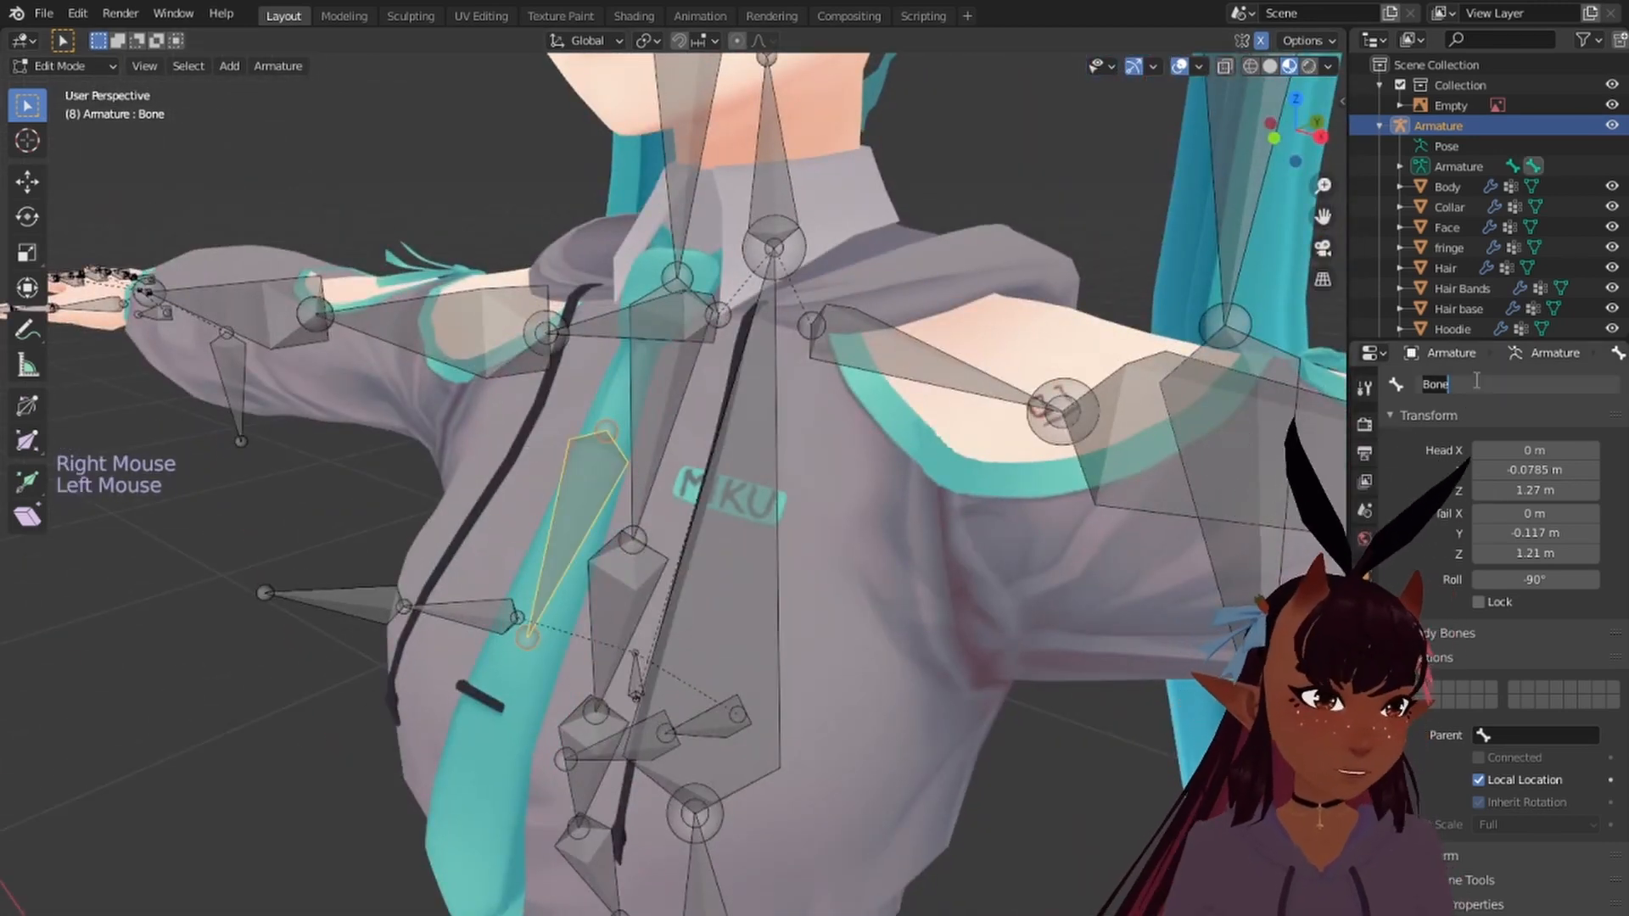
pyautogui.write('Tie')
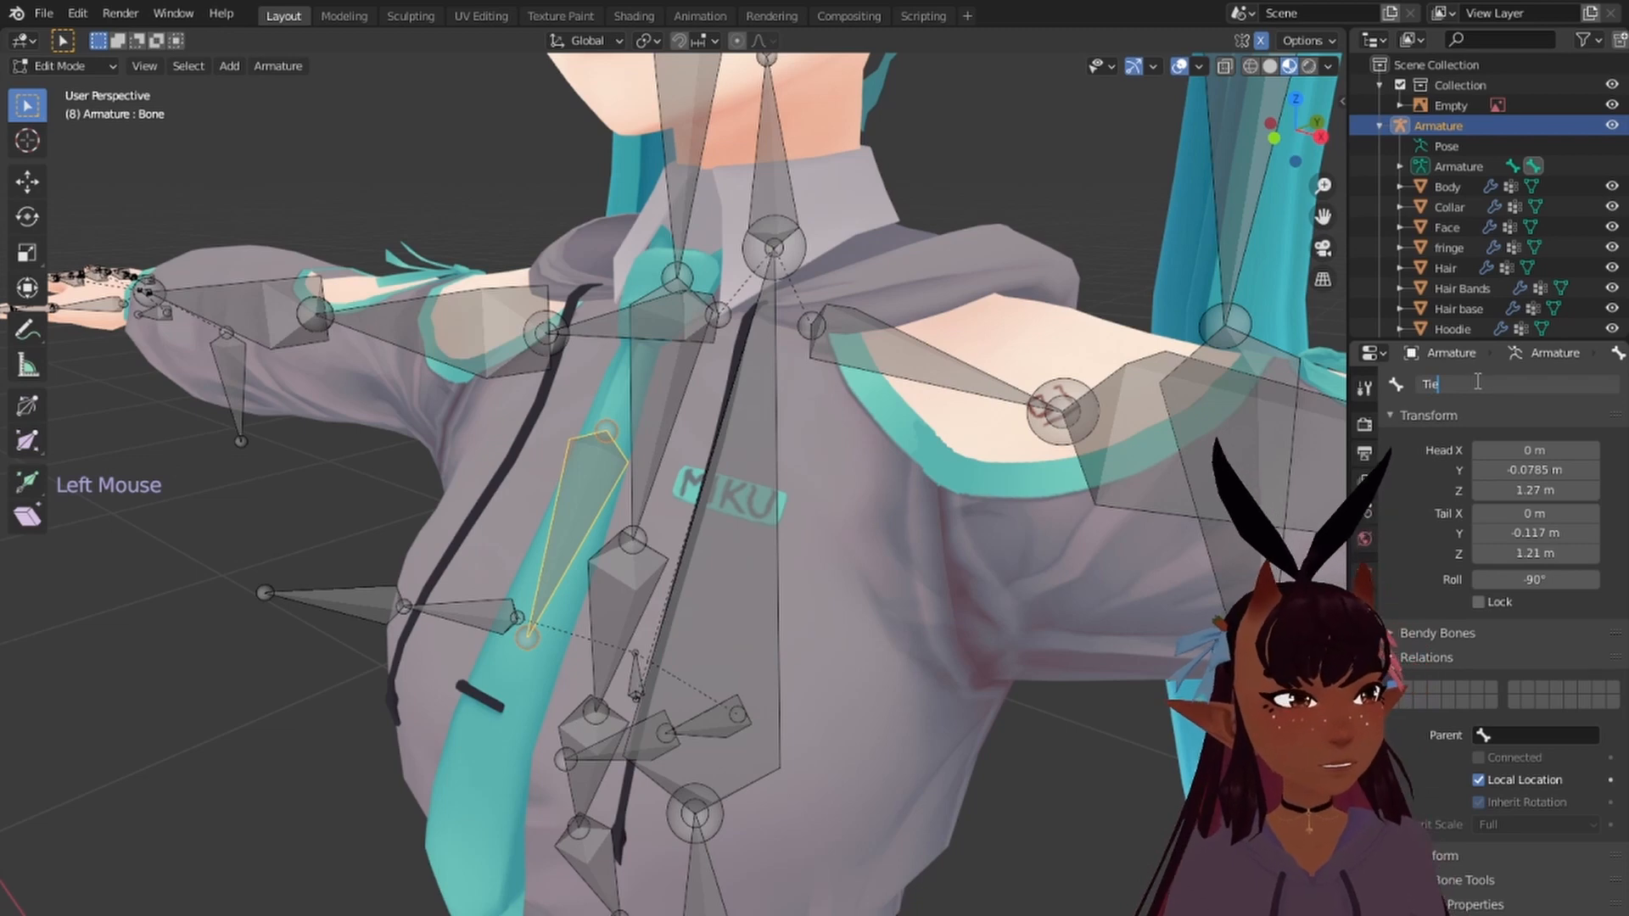
pyautogui.press('Return')
# Step: In the front view, extrude a new bone from the Tie bone's tail about 0.056 m straight down along Z
pyautogui.rightClick(574, 546)
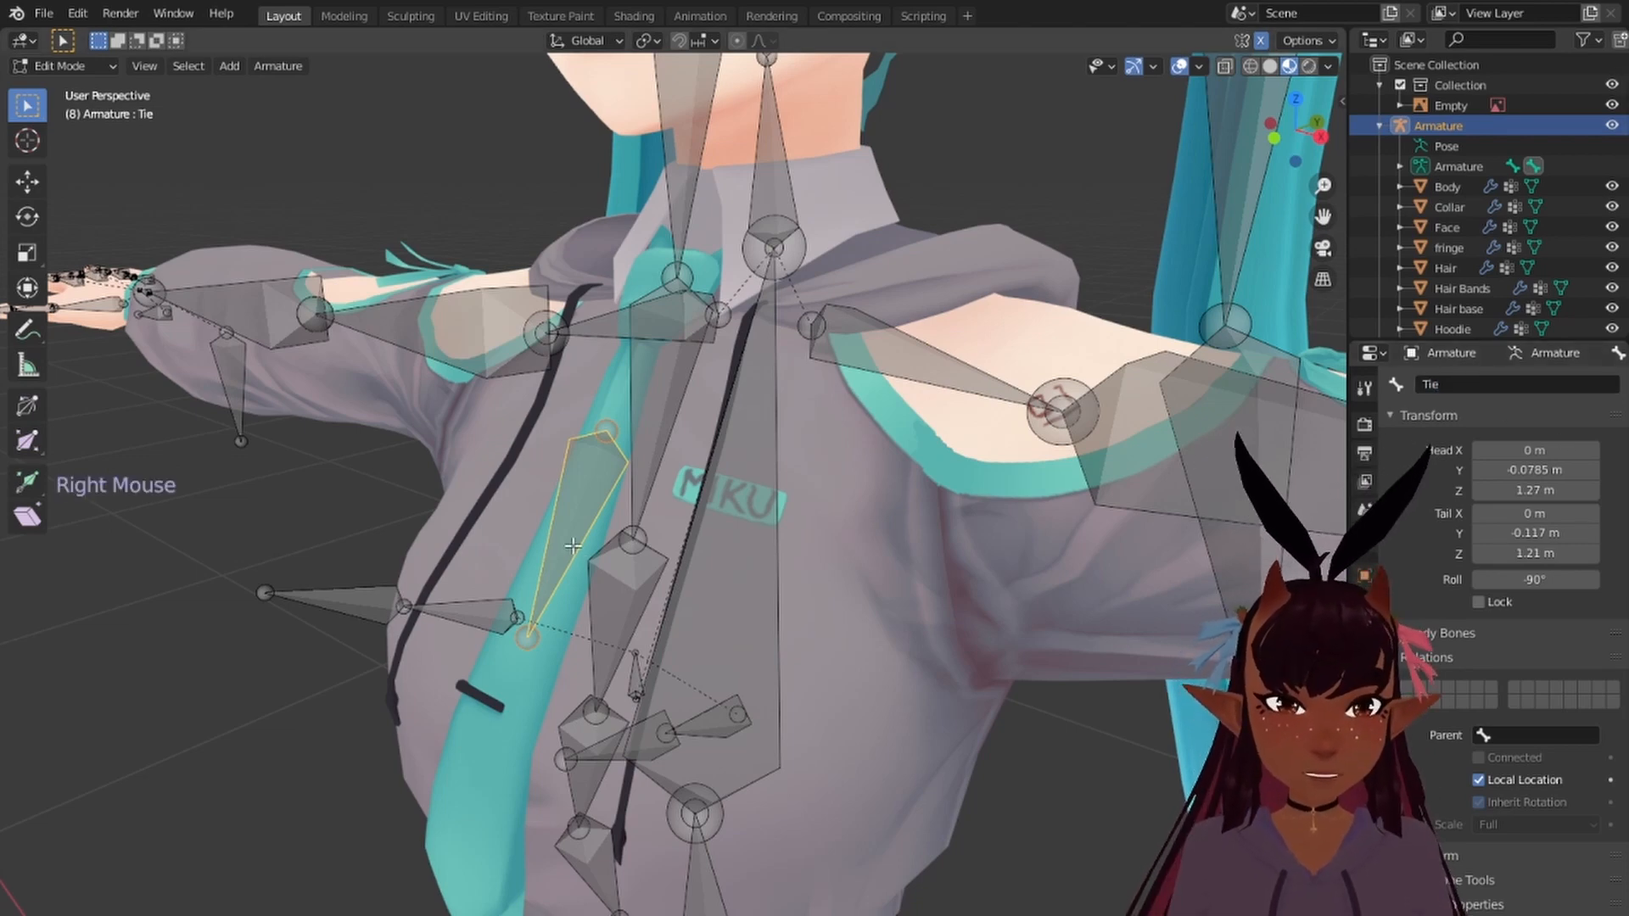
pyautogui.press('KP_1')
pyautogui.rightClick(638, 594)
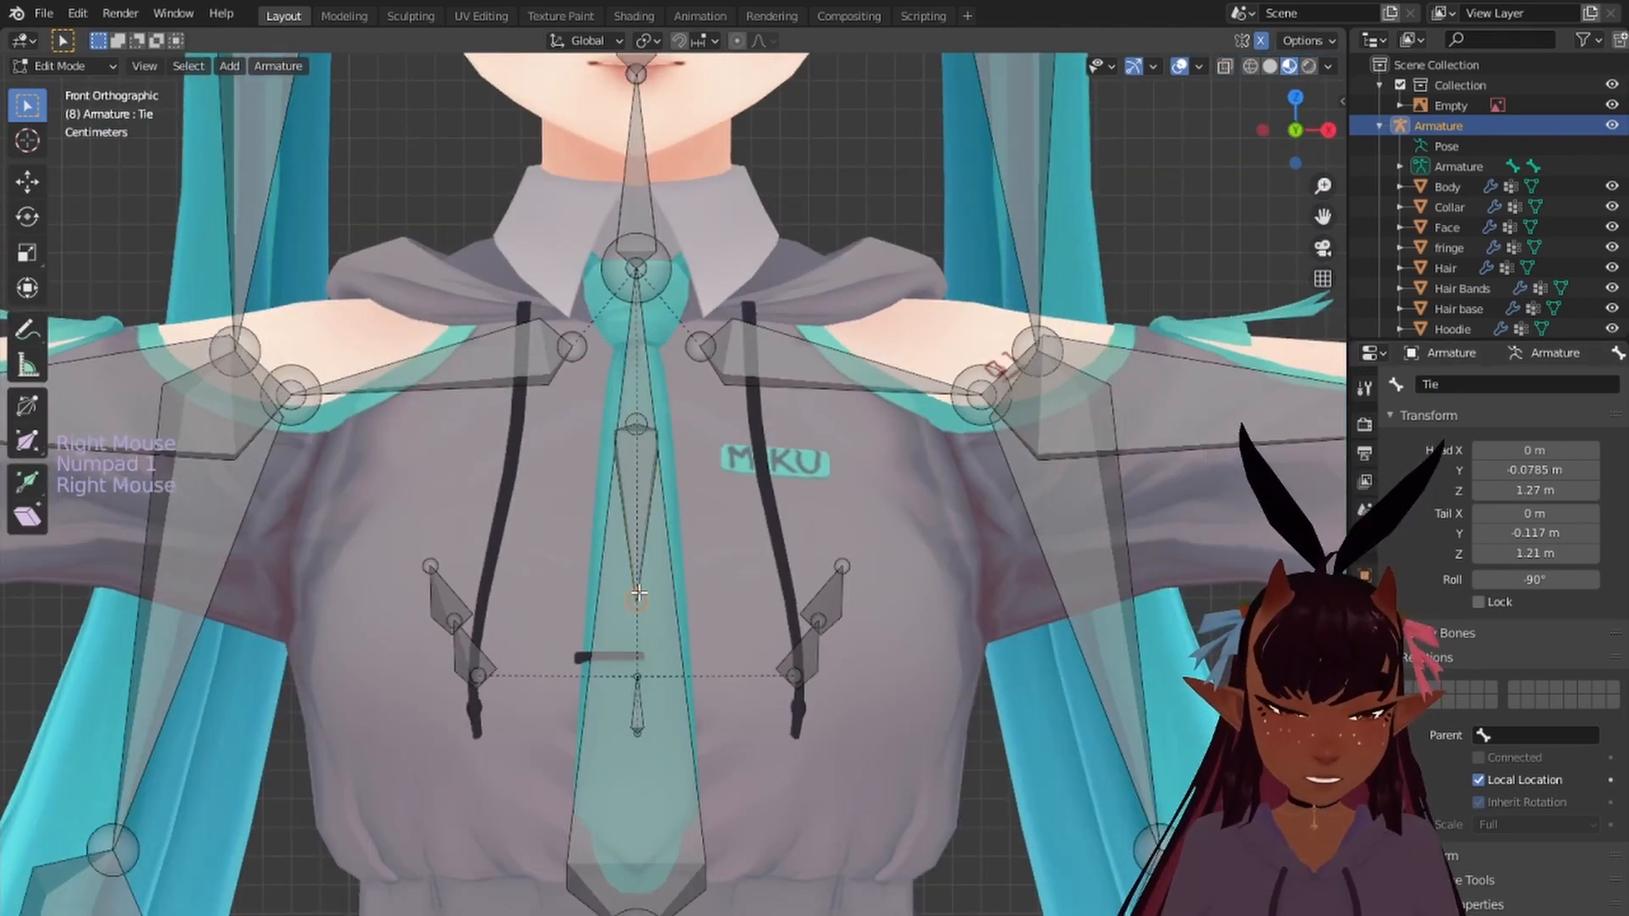
pyautogui.keyDown('shift'); pyautogui.moveTo(638, 594); pyautogui.dragTo(642, 441, button='middle'); pyautogui.keyUp('shift')
pyautogui.press('e')
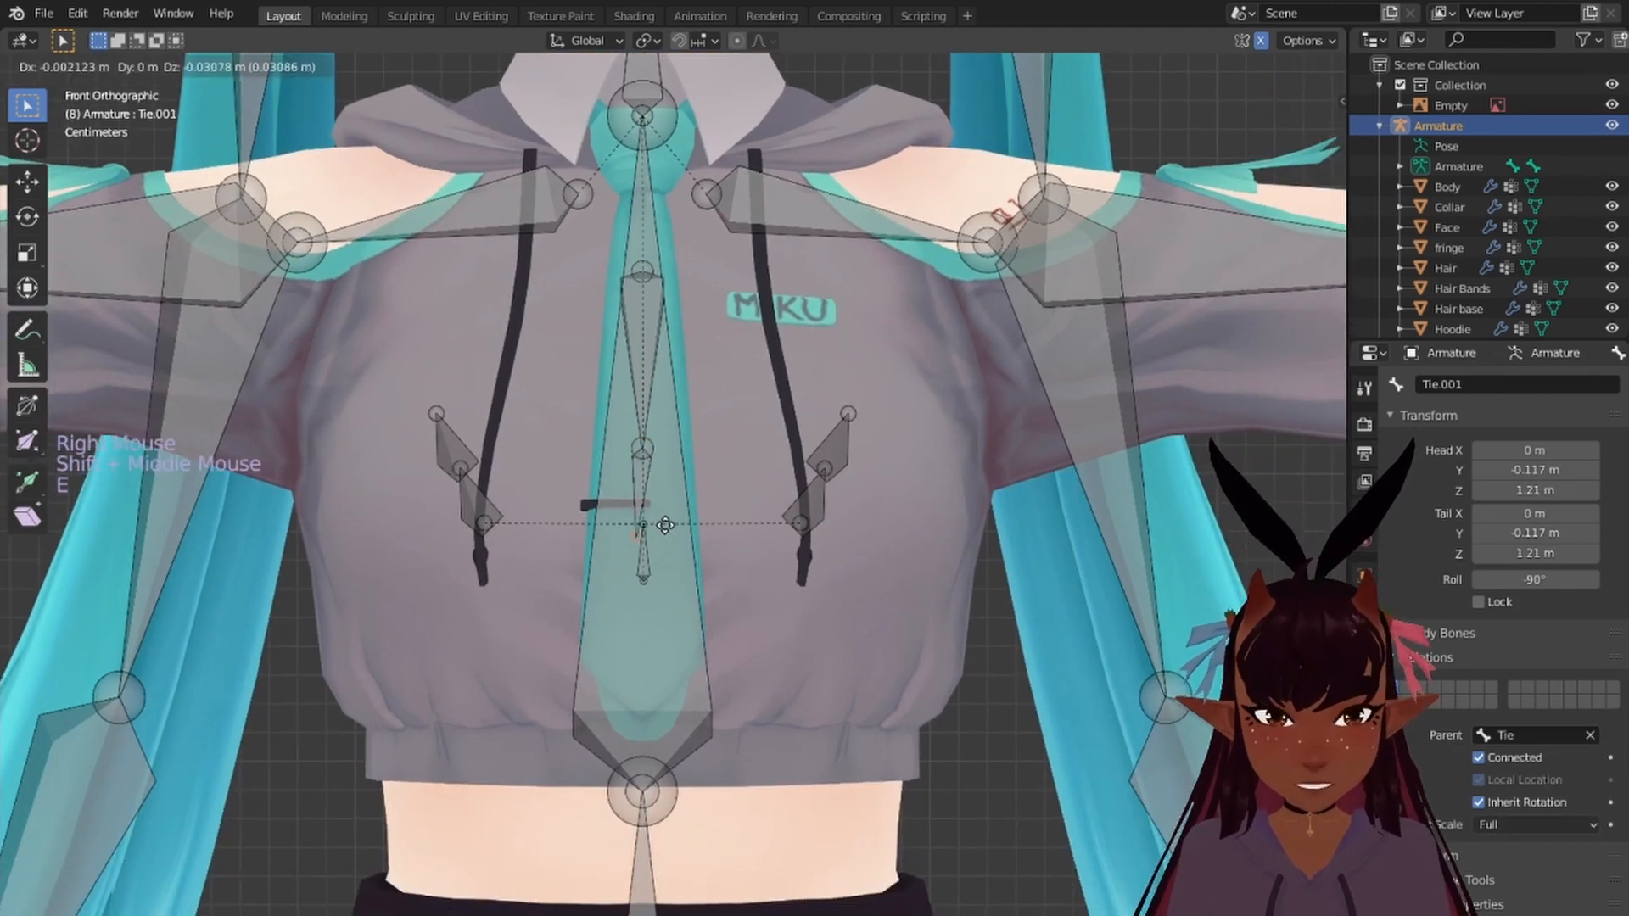
pyautogui.press('z')
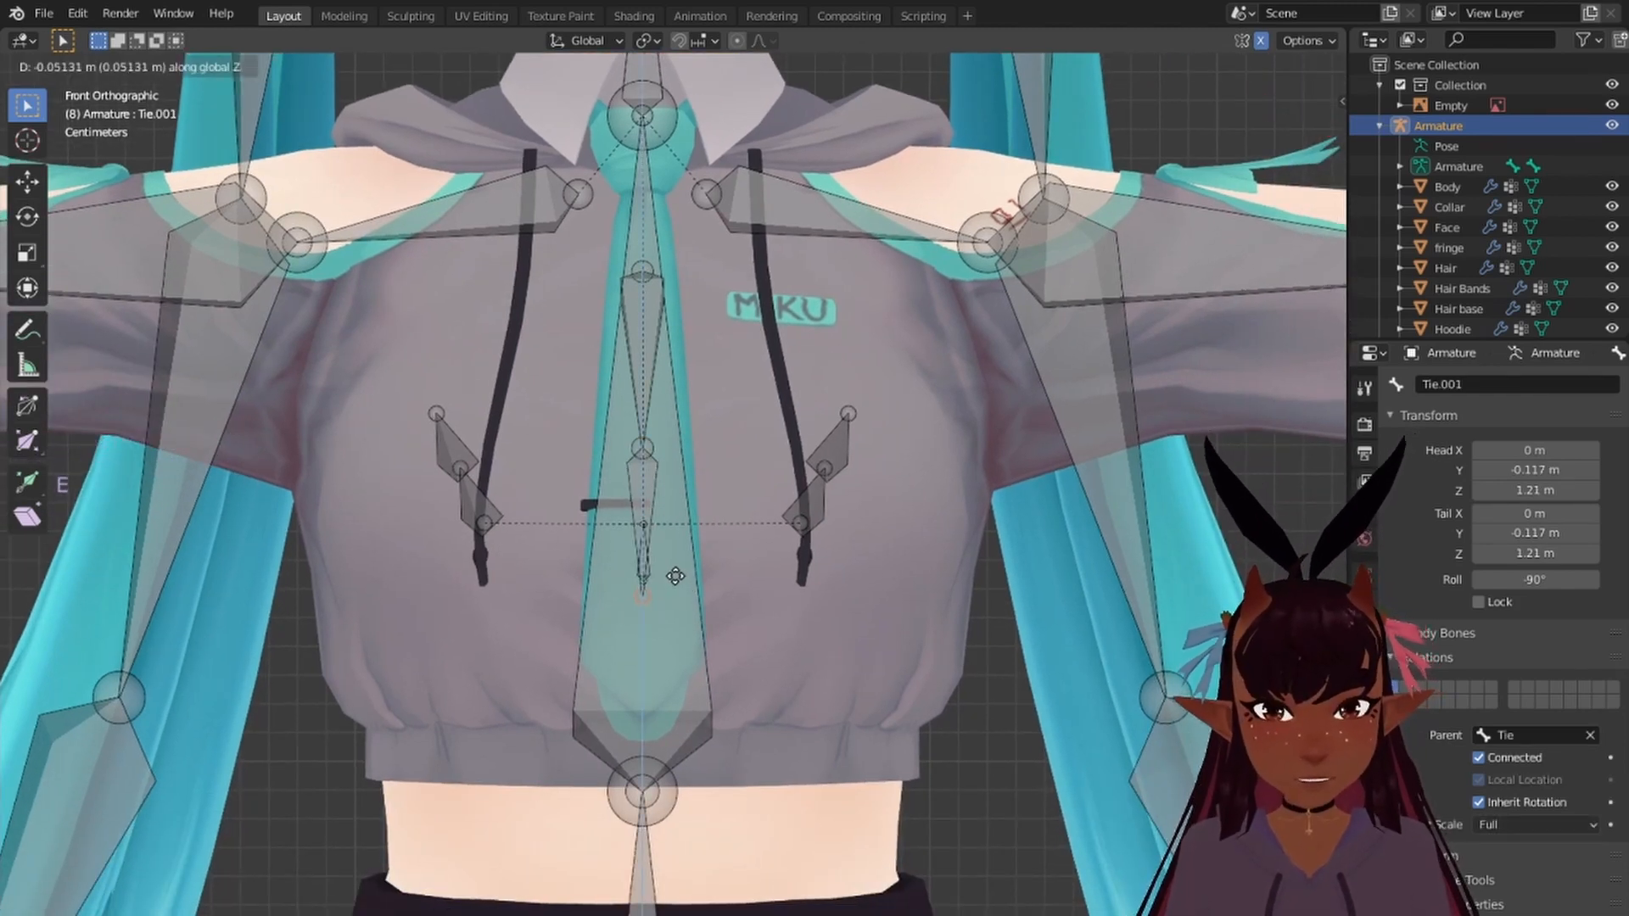
pyautogui.click(670, 589)
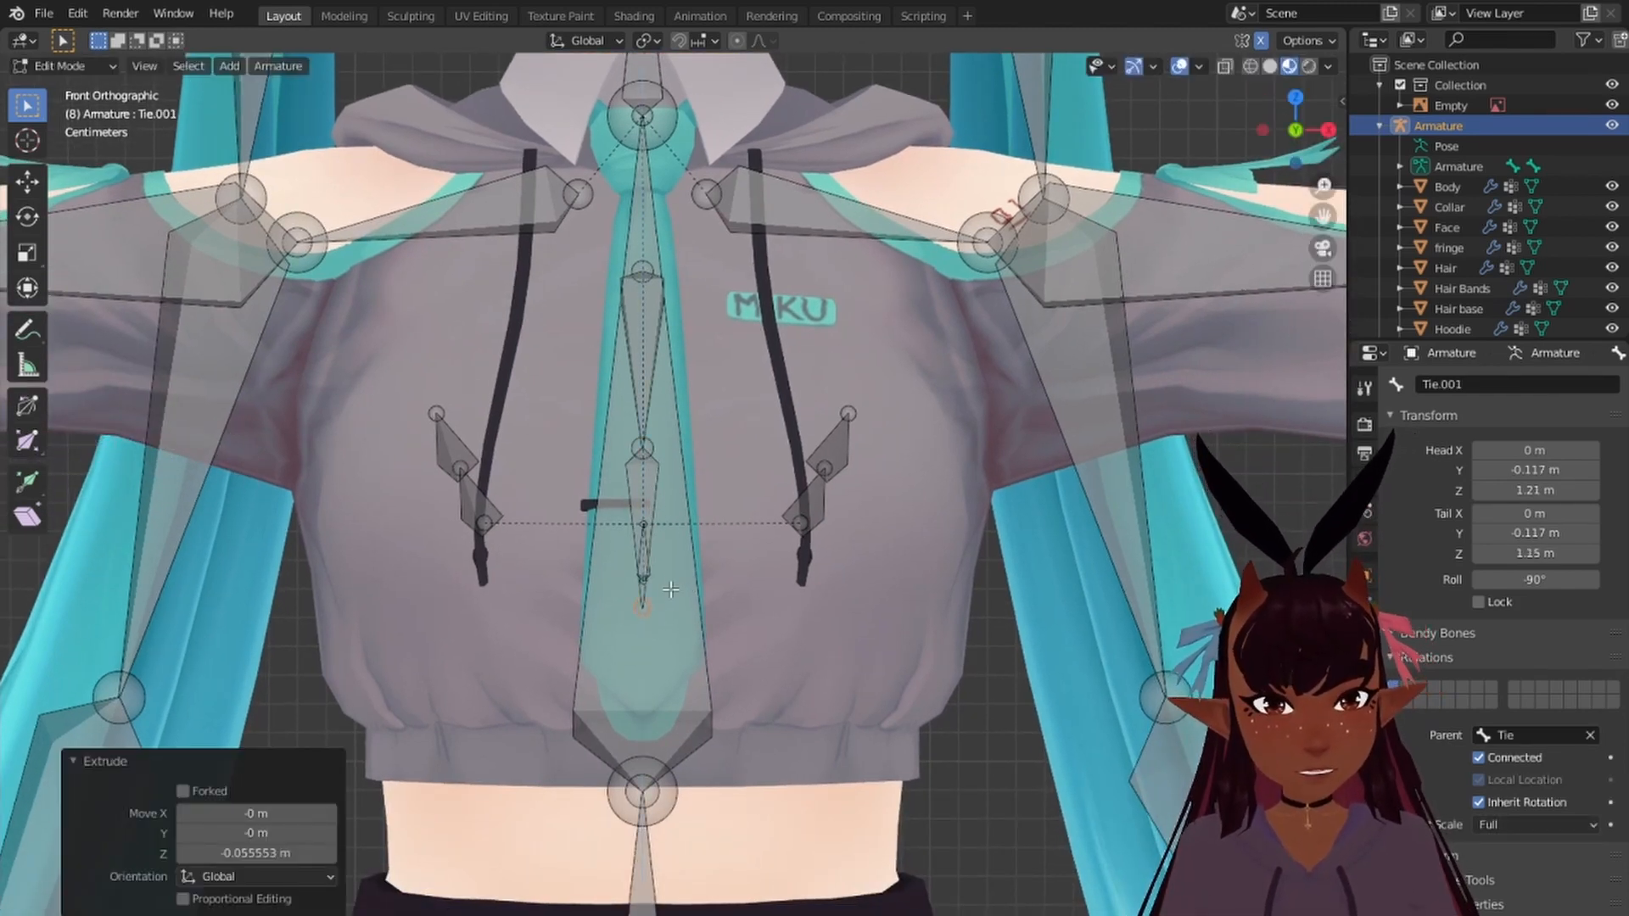
# Step: Extrude another bone about 0.05 m straight down along Z to extend the tie chain towards its tip
pyautogui.press('e')
pyautogui.press('z')
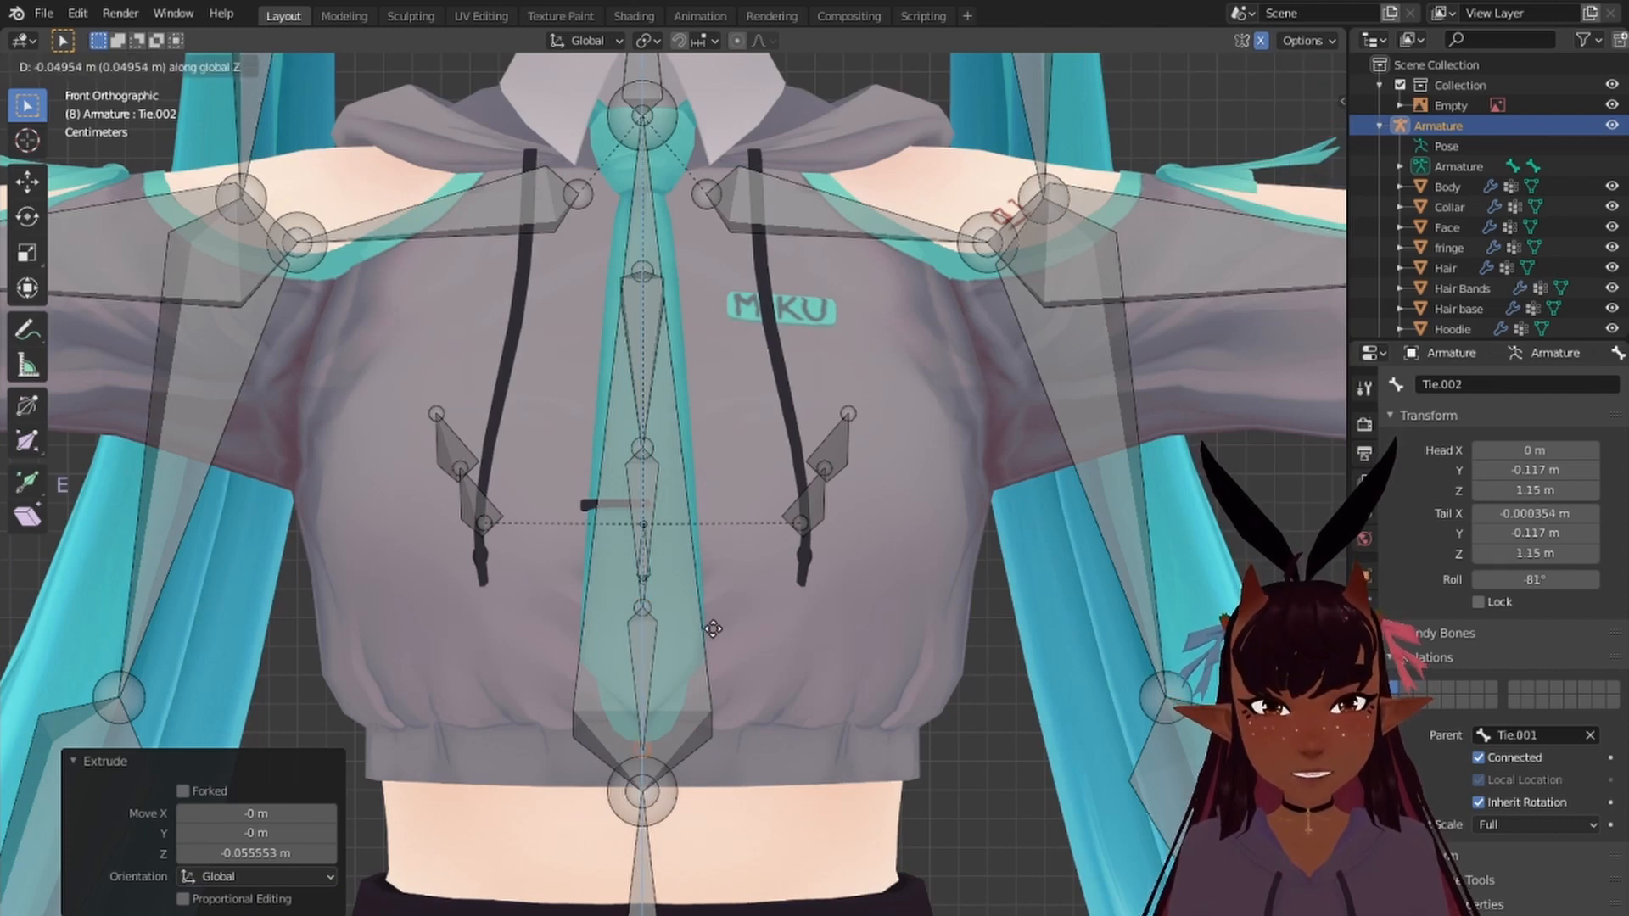
pyautogui.click(711, 628)
# Step: In the right side view, move the whole lowest tie bone about -0.024 m along Y onto the tie
pyautogui.press('KP_3')
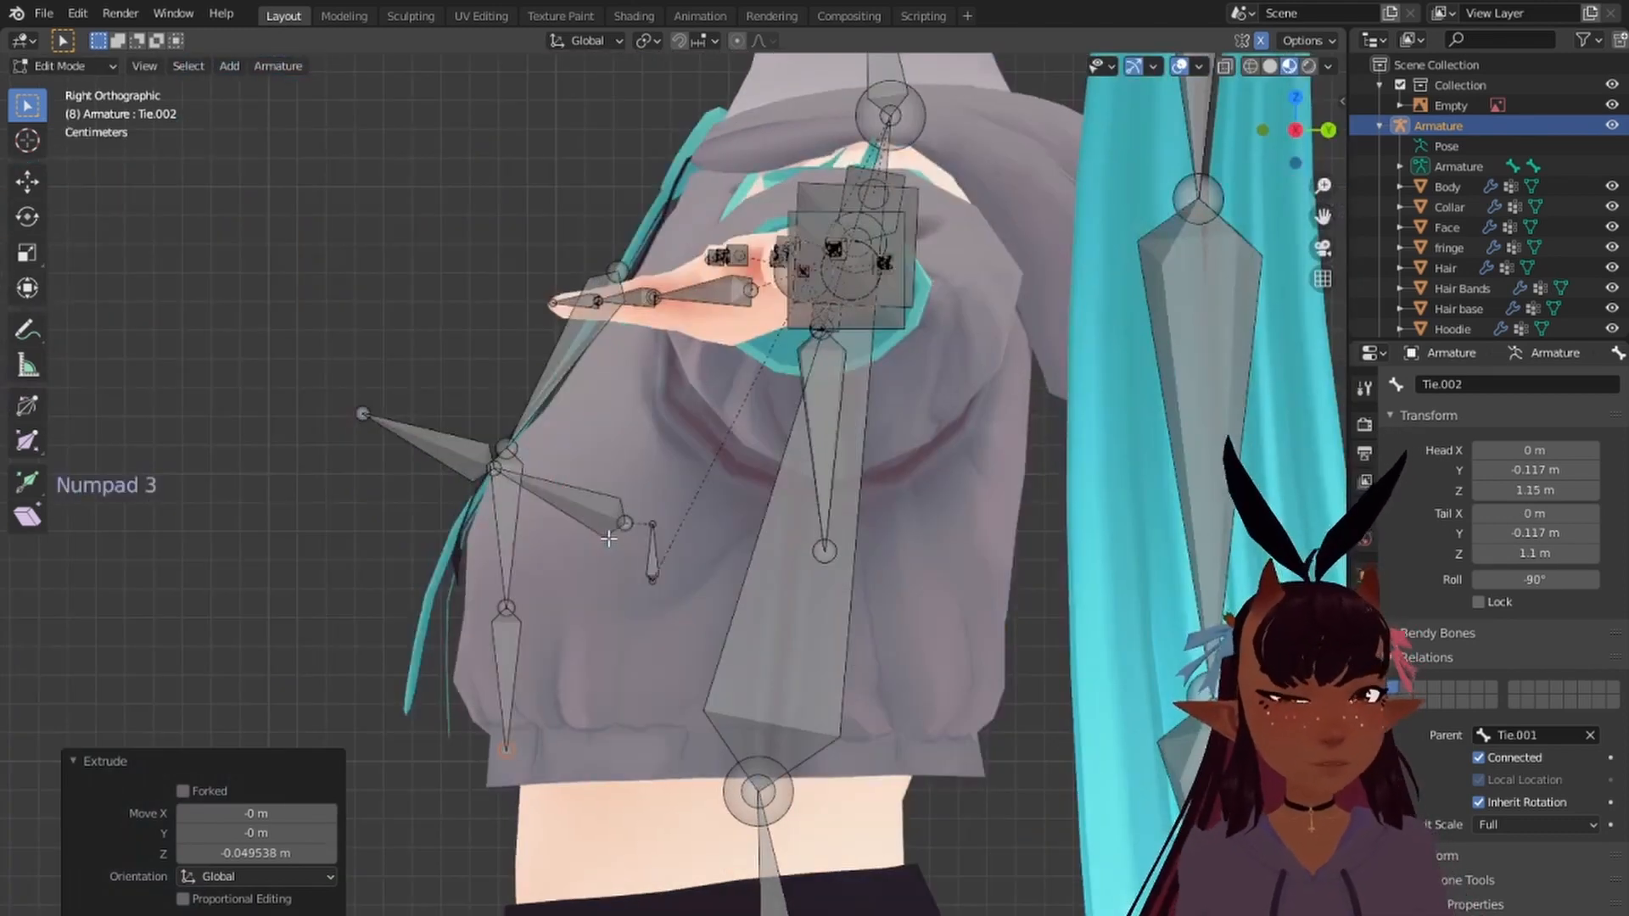
pyautogui.rightClick(512, 516)
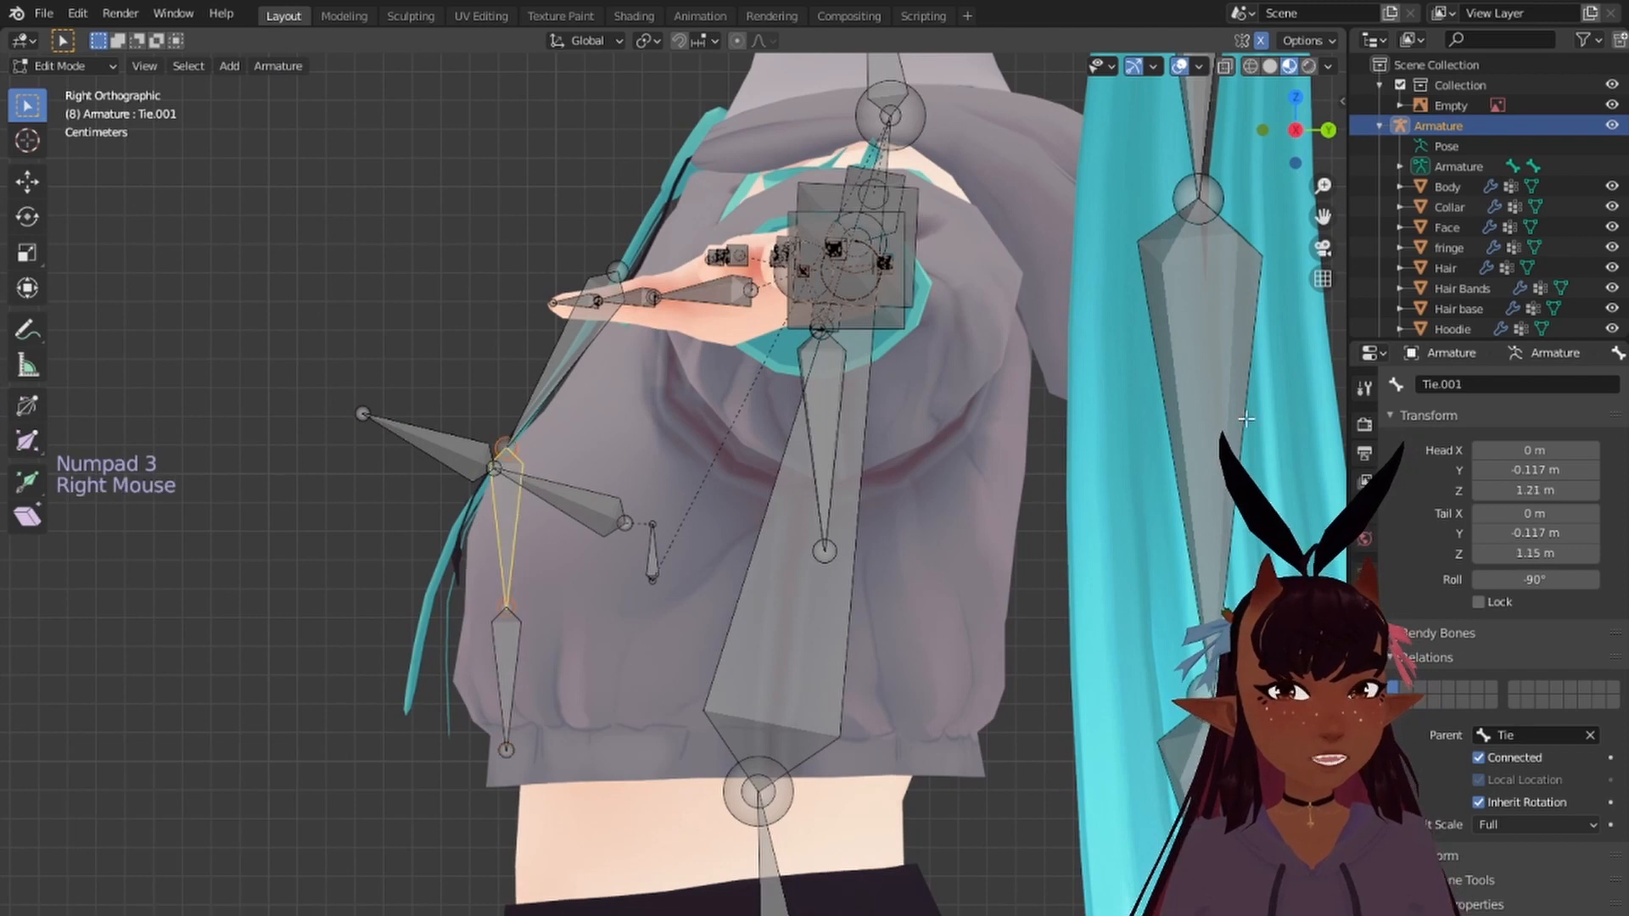
pyautogui.rightClick(507, 658)
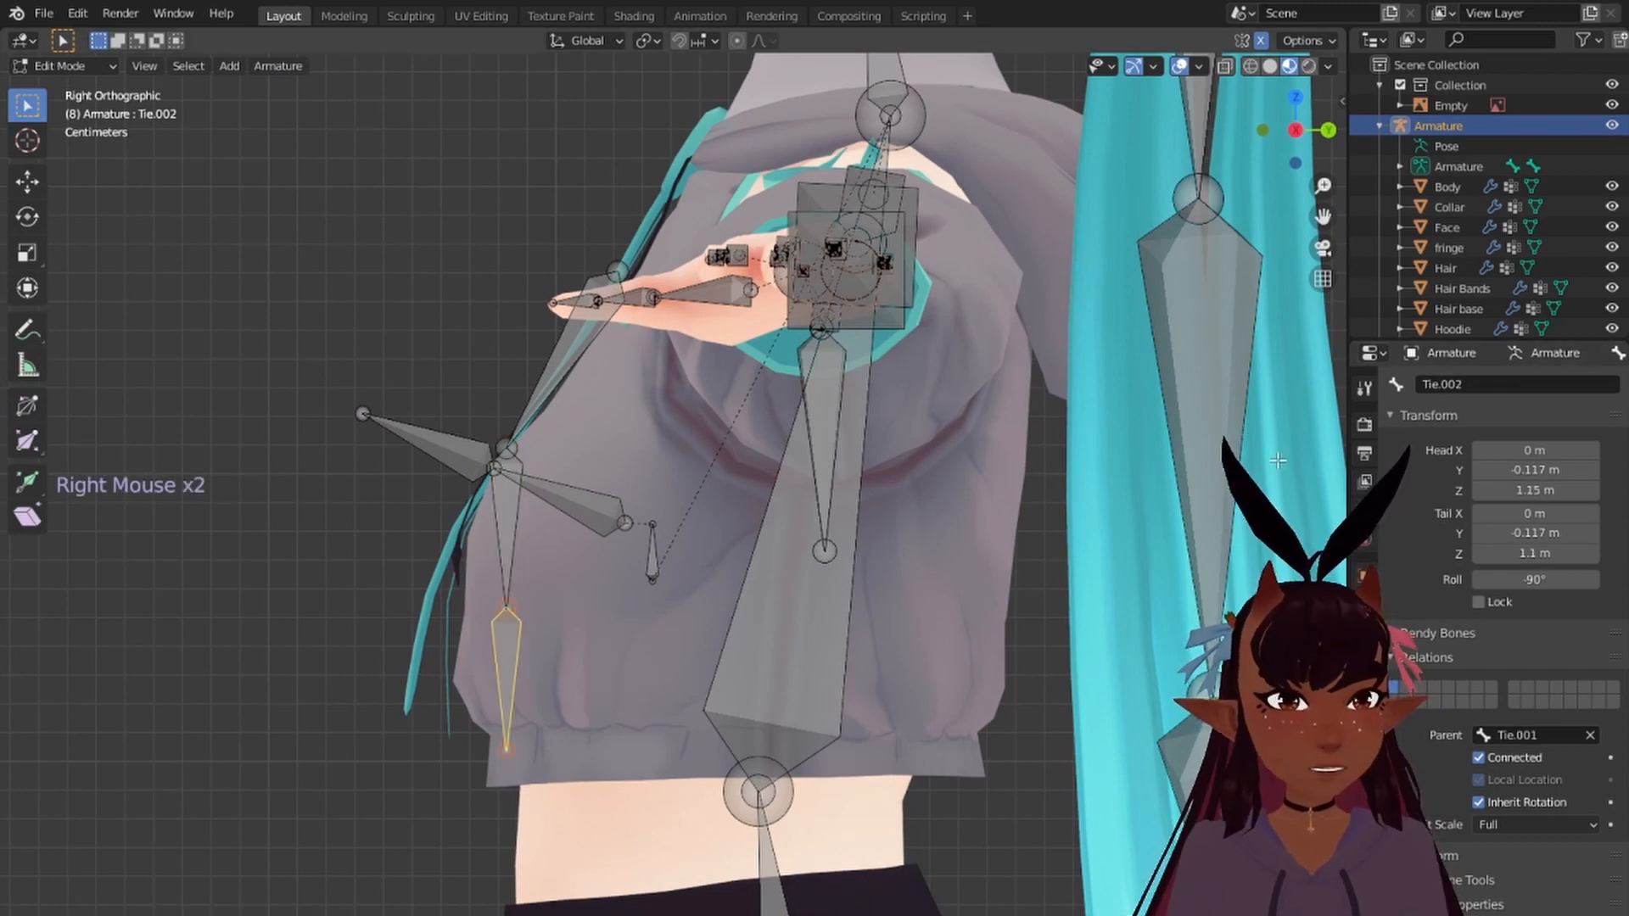
pyautogui.rightClick(500, 661)
pyautogui.press('g')
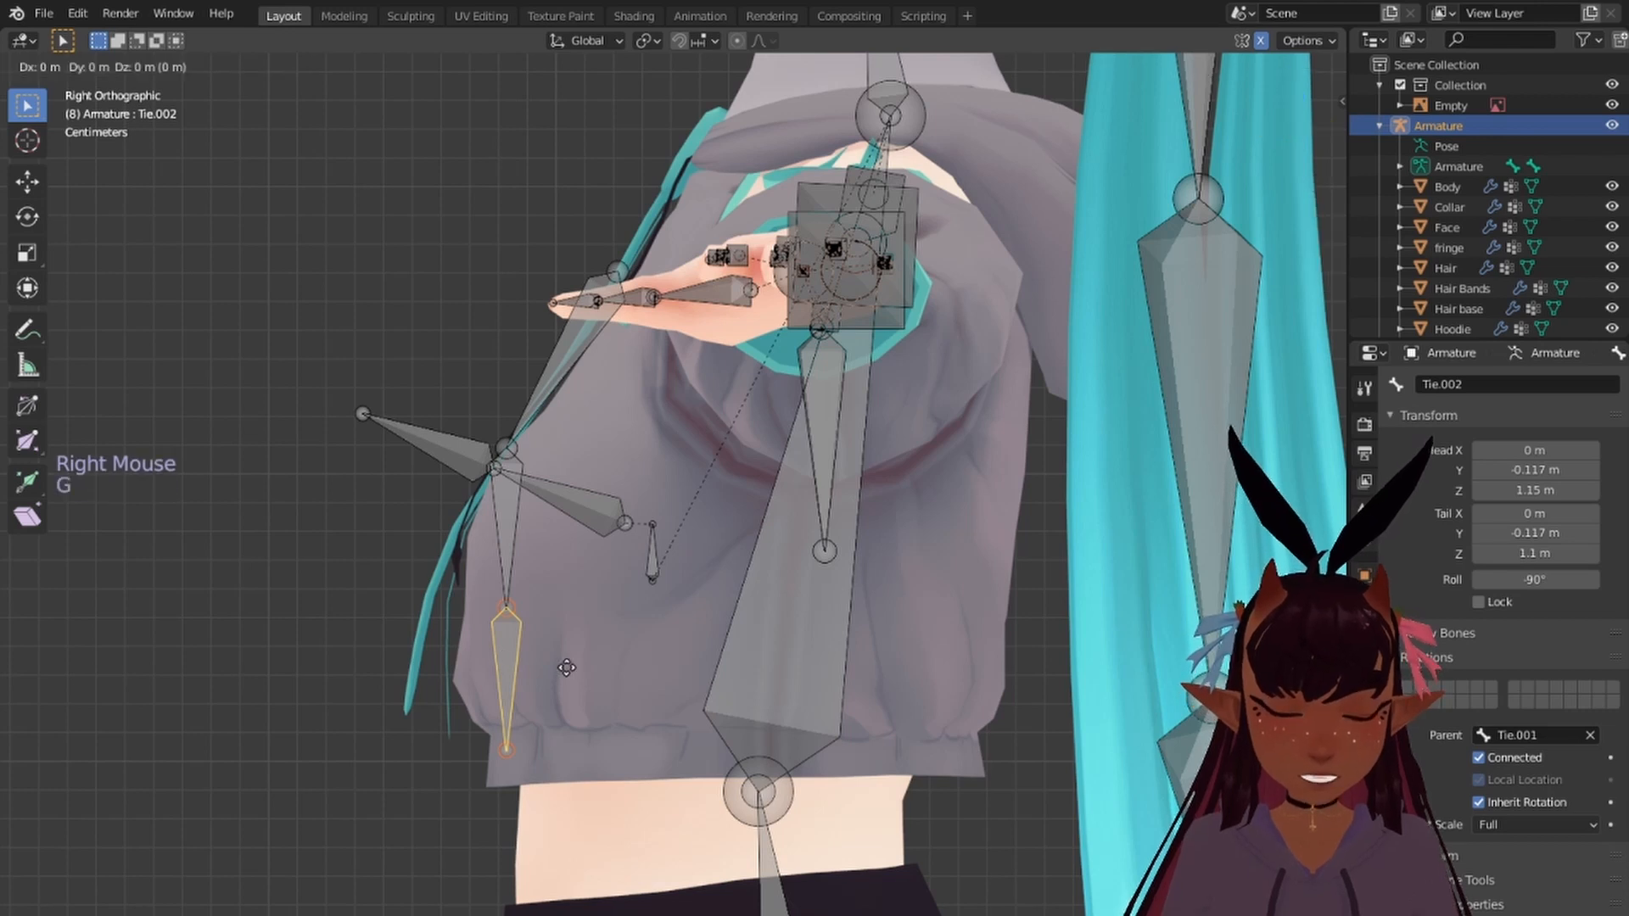
pyautogui.press('y')
pyautogui.click(497, 660)
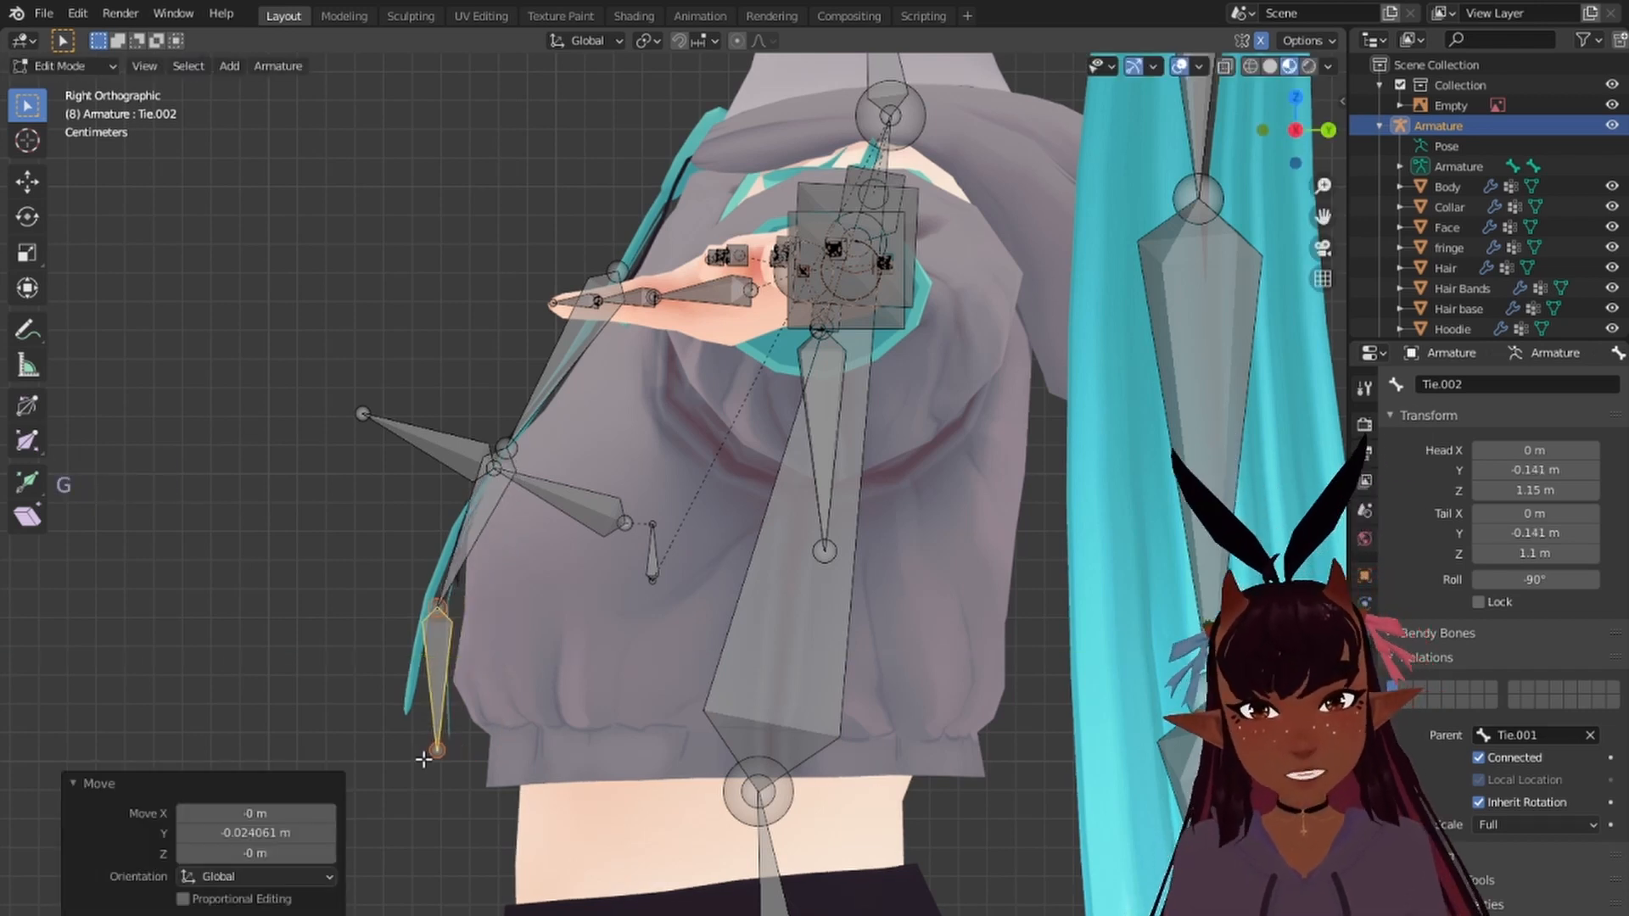
# Step: Move the tail of the lowest tie bone about -0.006 m along Y and deselect everything
pyautogui.rightClick(434, 752)
pyautogui.press('g')
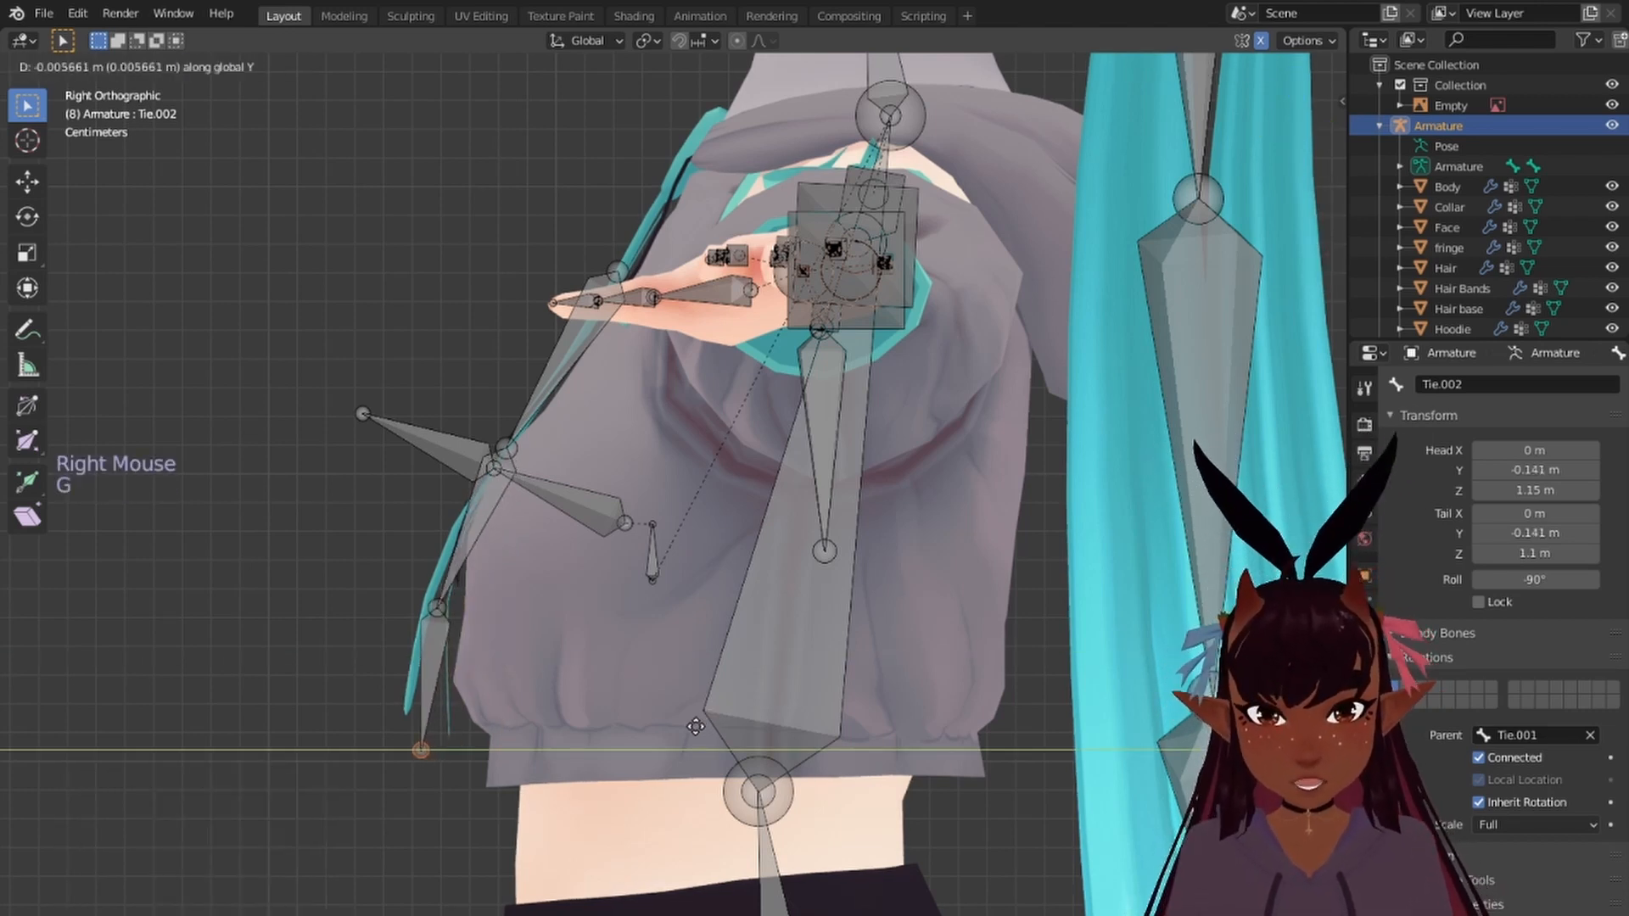
pyautogui.click(697, 726)
pyautogui.scroll(-8, 535, 495)
pyautogui.press('a')
pyautogui.press('a')
pyautogui.press('a')
# Step: Parent the Tie bone to the Chest bone with Keep Offset
pyautogui.moveTo(535, 495); pyautogui.dragTo(766, 553, button='middle')
pyautogui.press('KP_1')
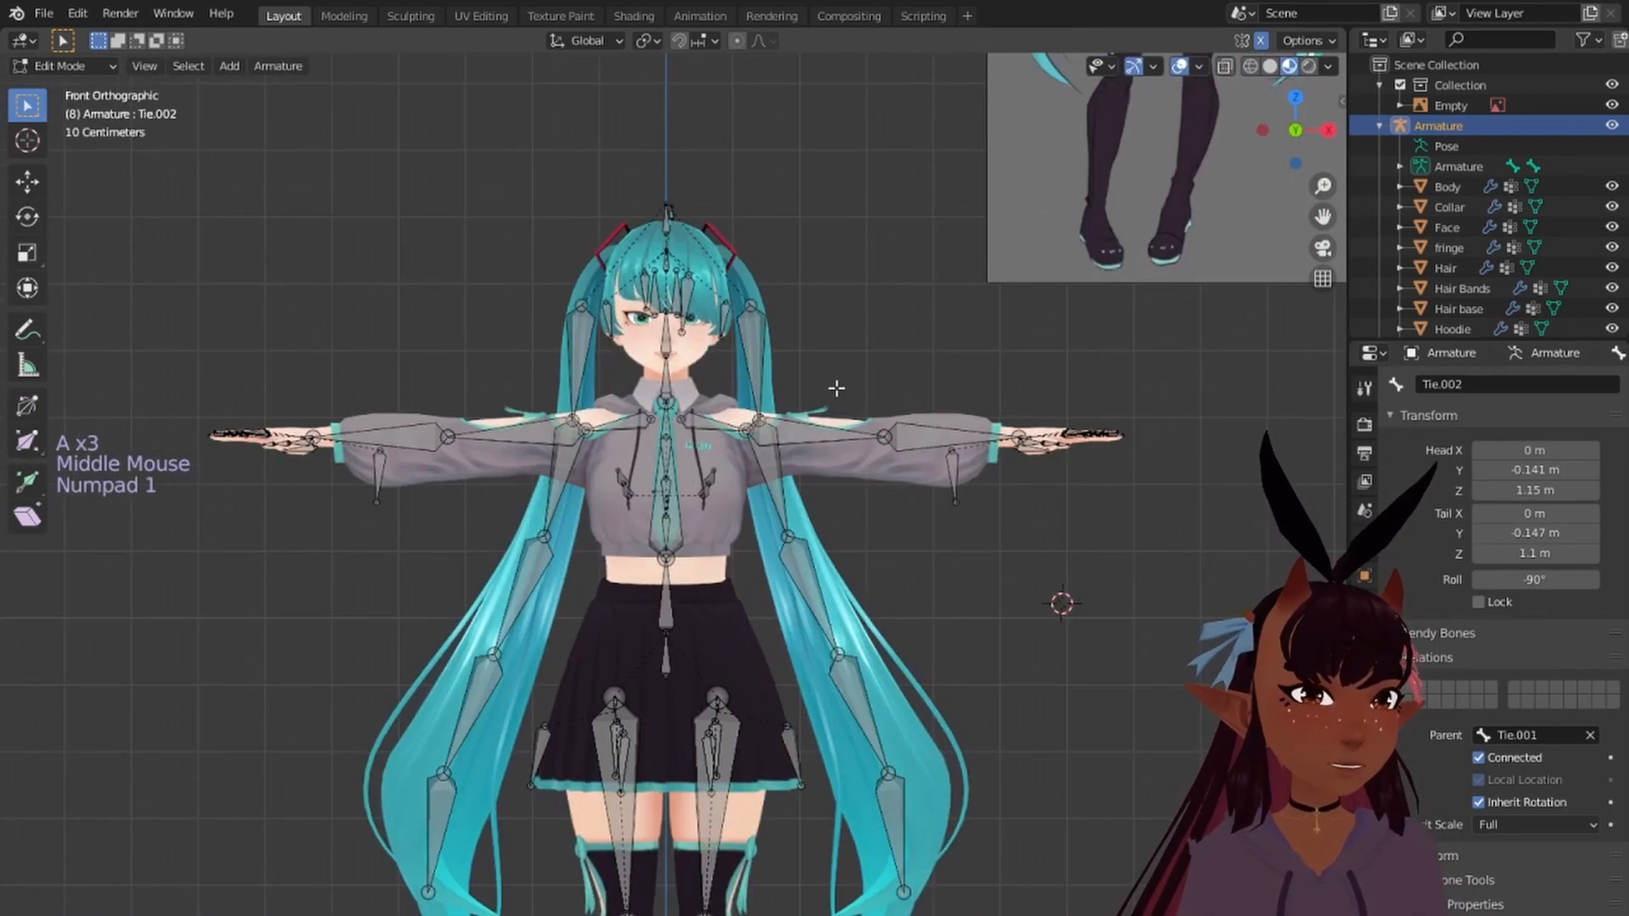
pyautogui.scroll(-5, 772, 413)
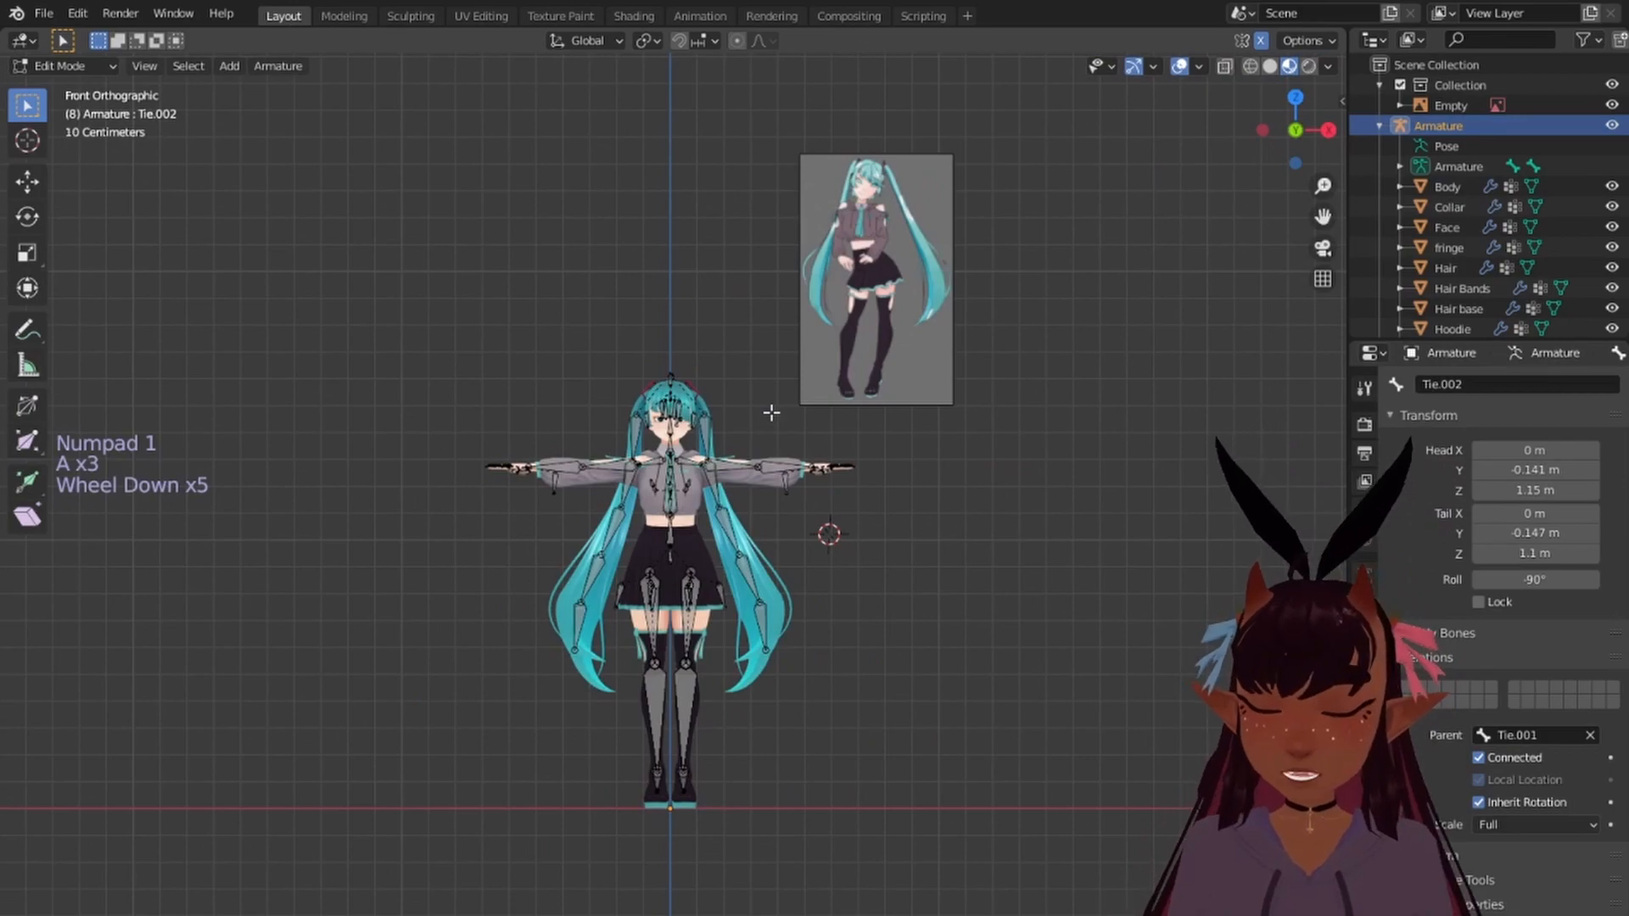
pyautogui.scroll(11, 770, 411)
pyautogui.moveTo(768, 400); pyautogui.dragTo(895, 459, button='middle')
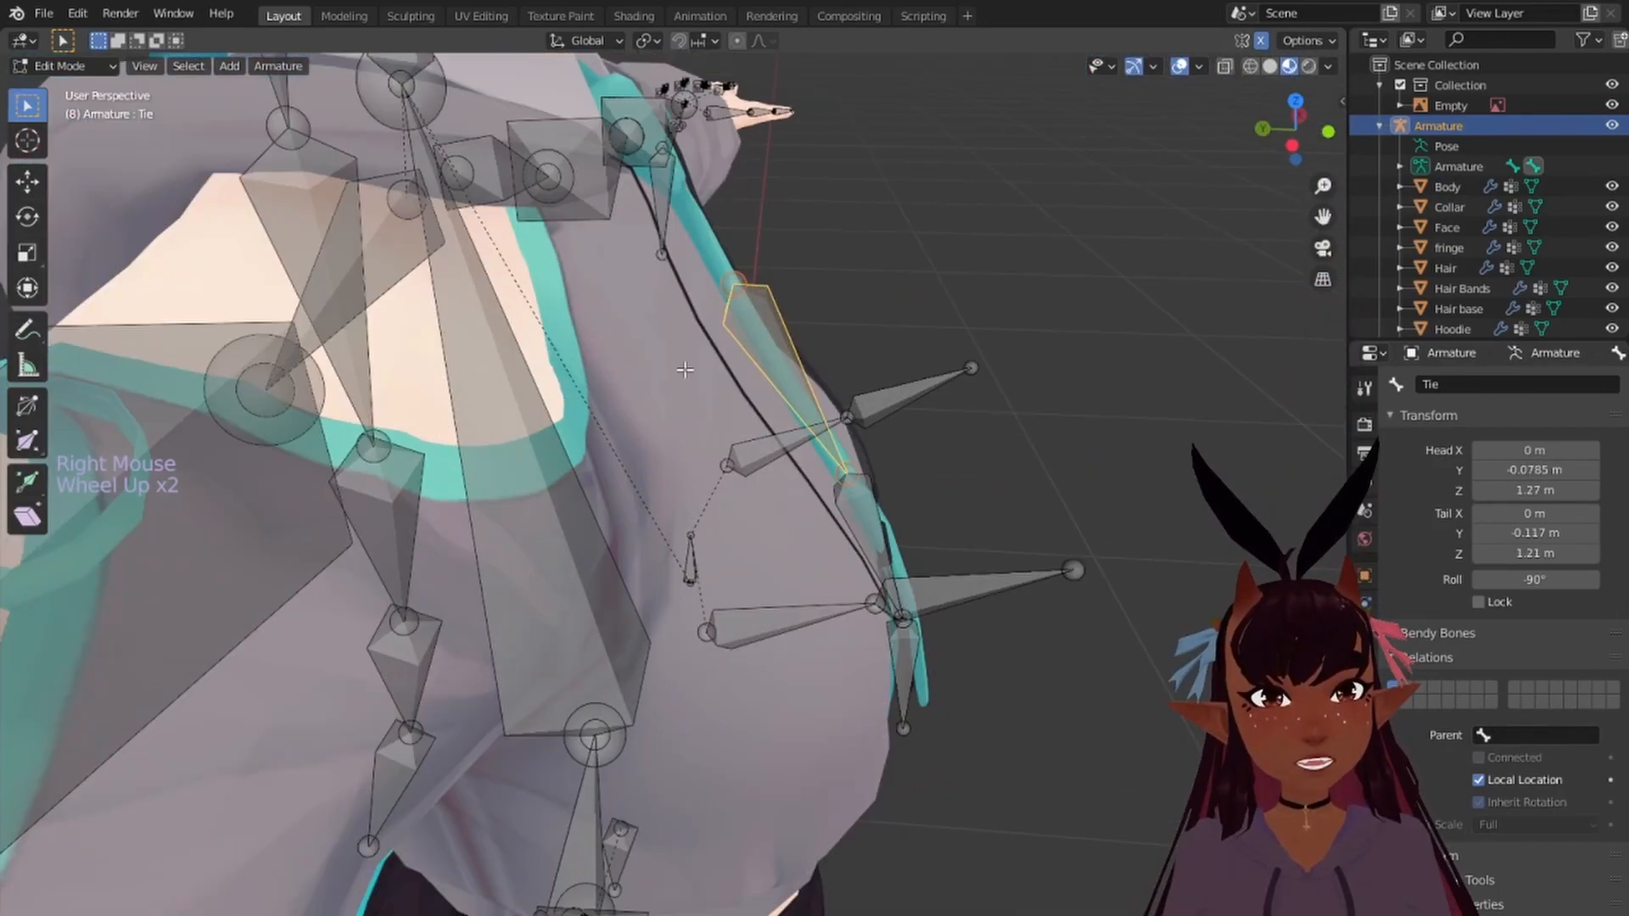
pyautogui.moveTo(721, 407); pyautogui.dragTo(662, 381, button='middle')
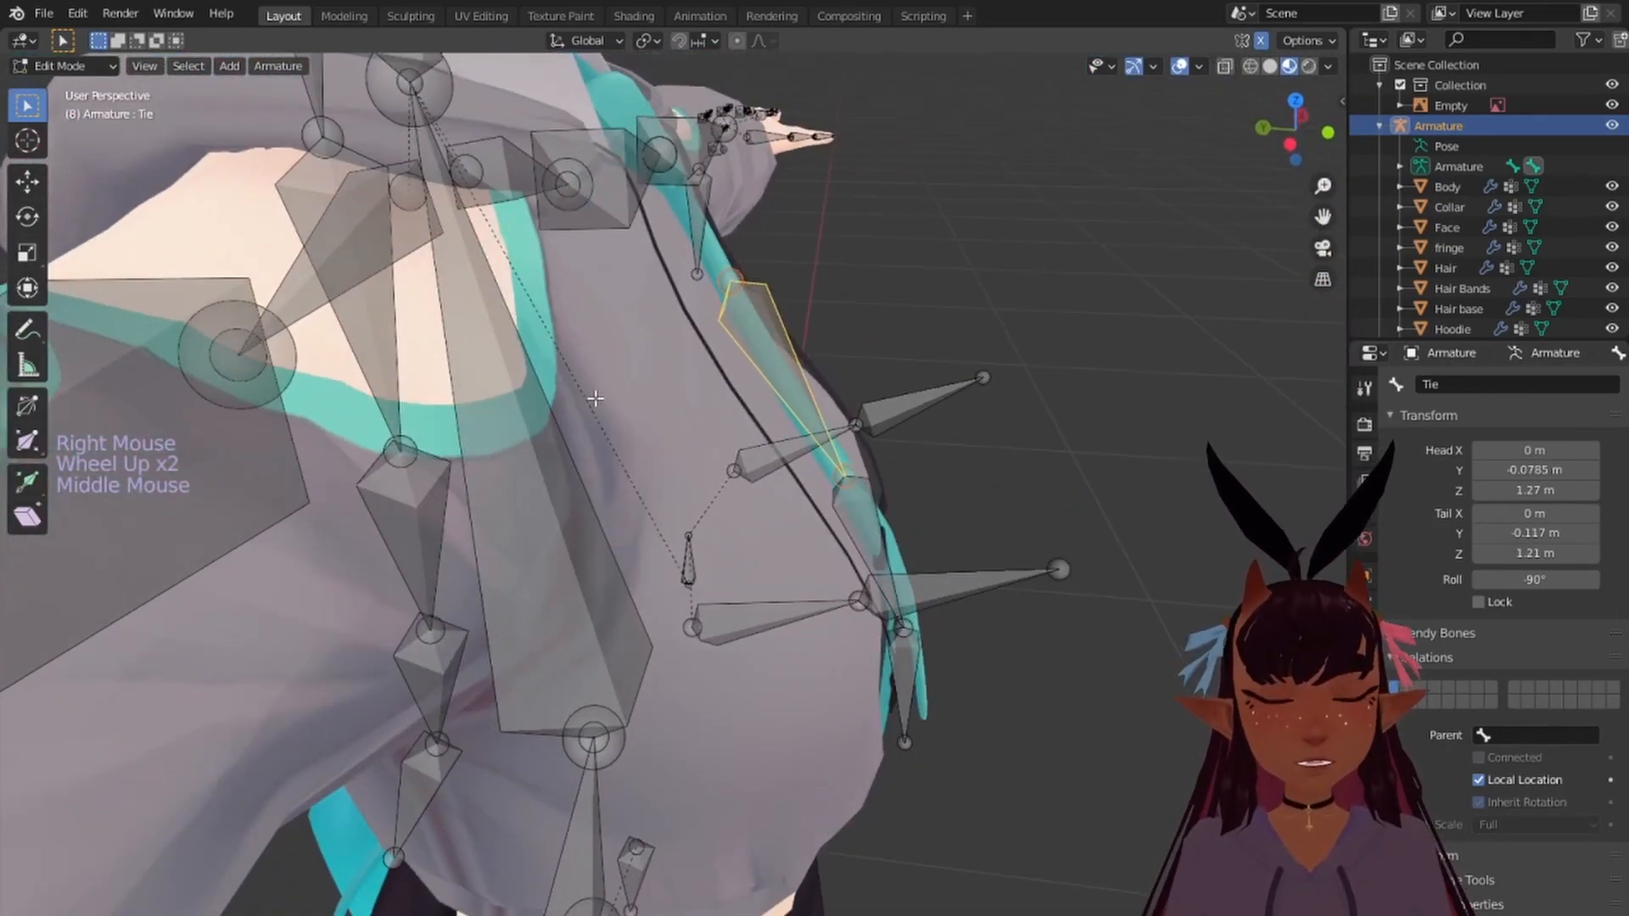
pyautogui.rightClick(764, 351)
pyautogui.keyDown('shift'); pyautogui.rightClick(535, 417); pyautogui.keyUp('shift')
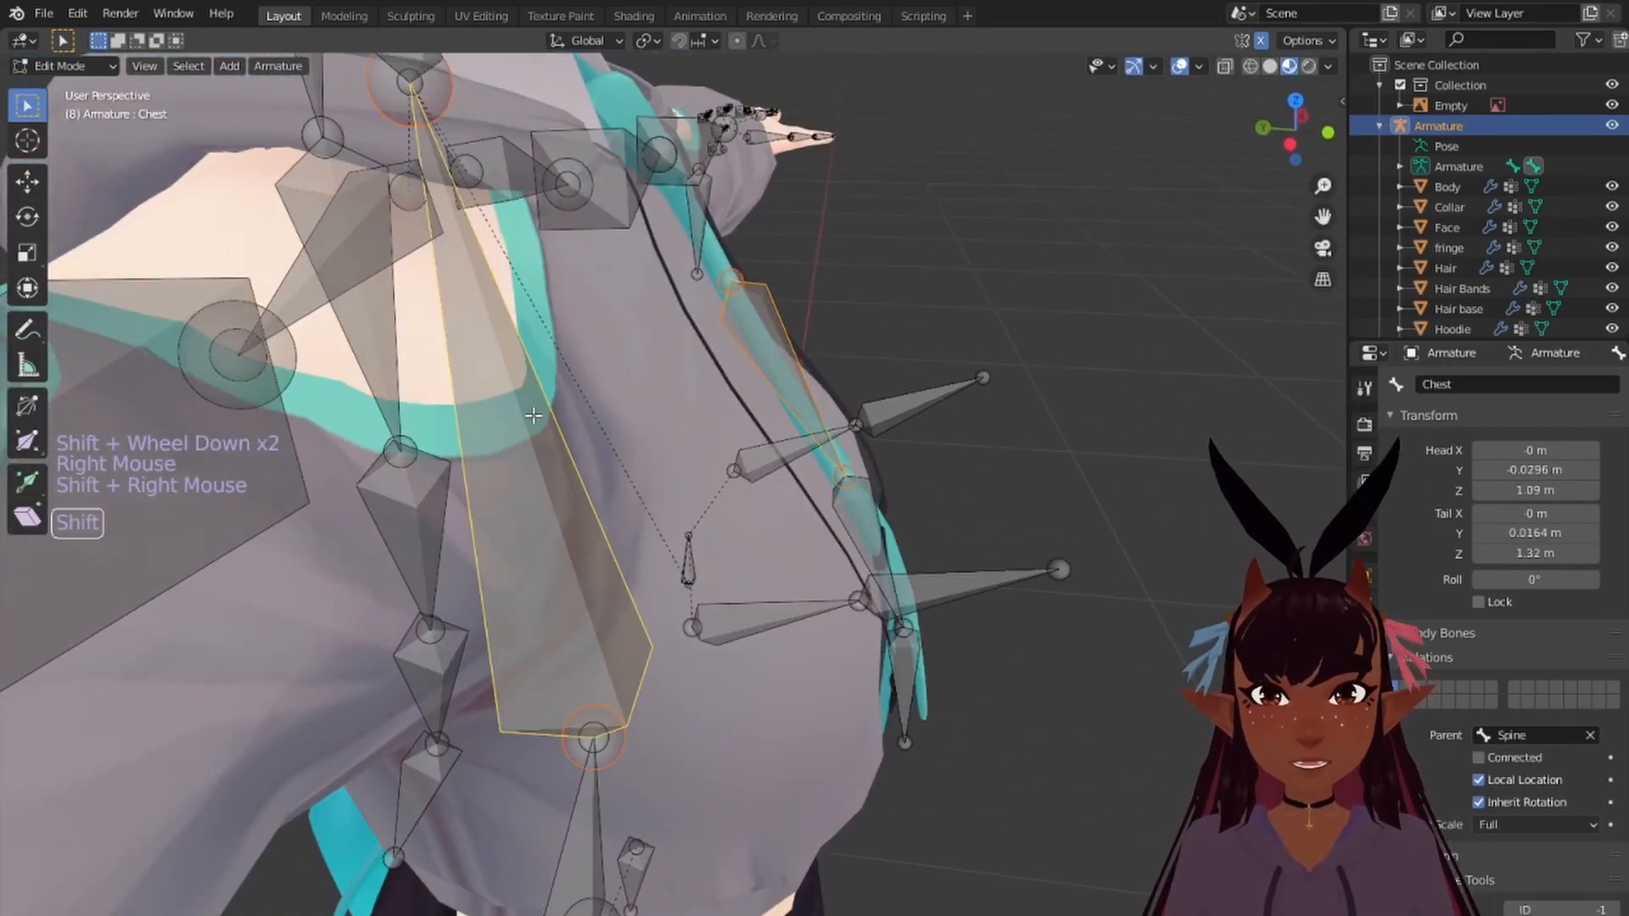
pyautogui.hotkey('ctrl', 'p')
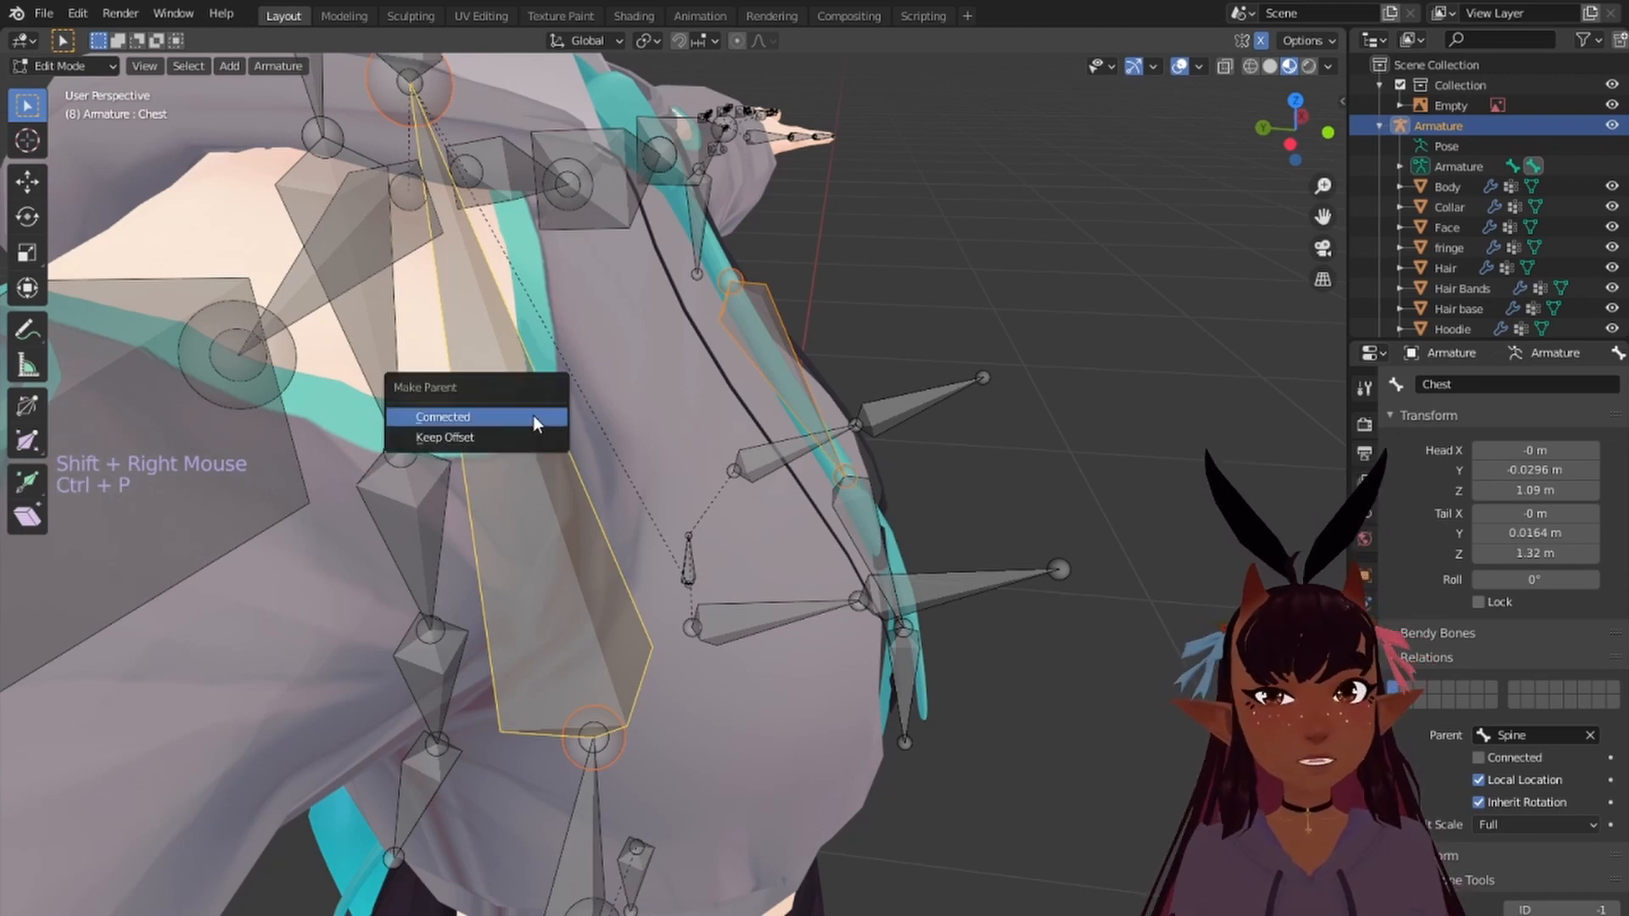
pyautogui.click(512, 436)
# Step: Select the Tie bone again and check which parent is set in its relations
pyautogui.scroll(-6, 716, 400)
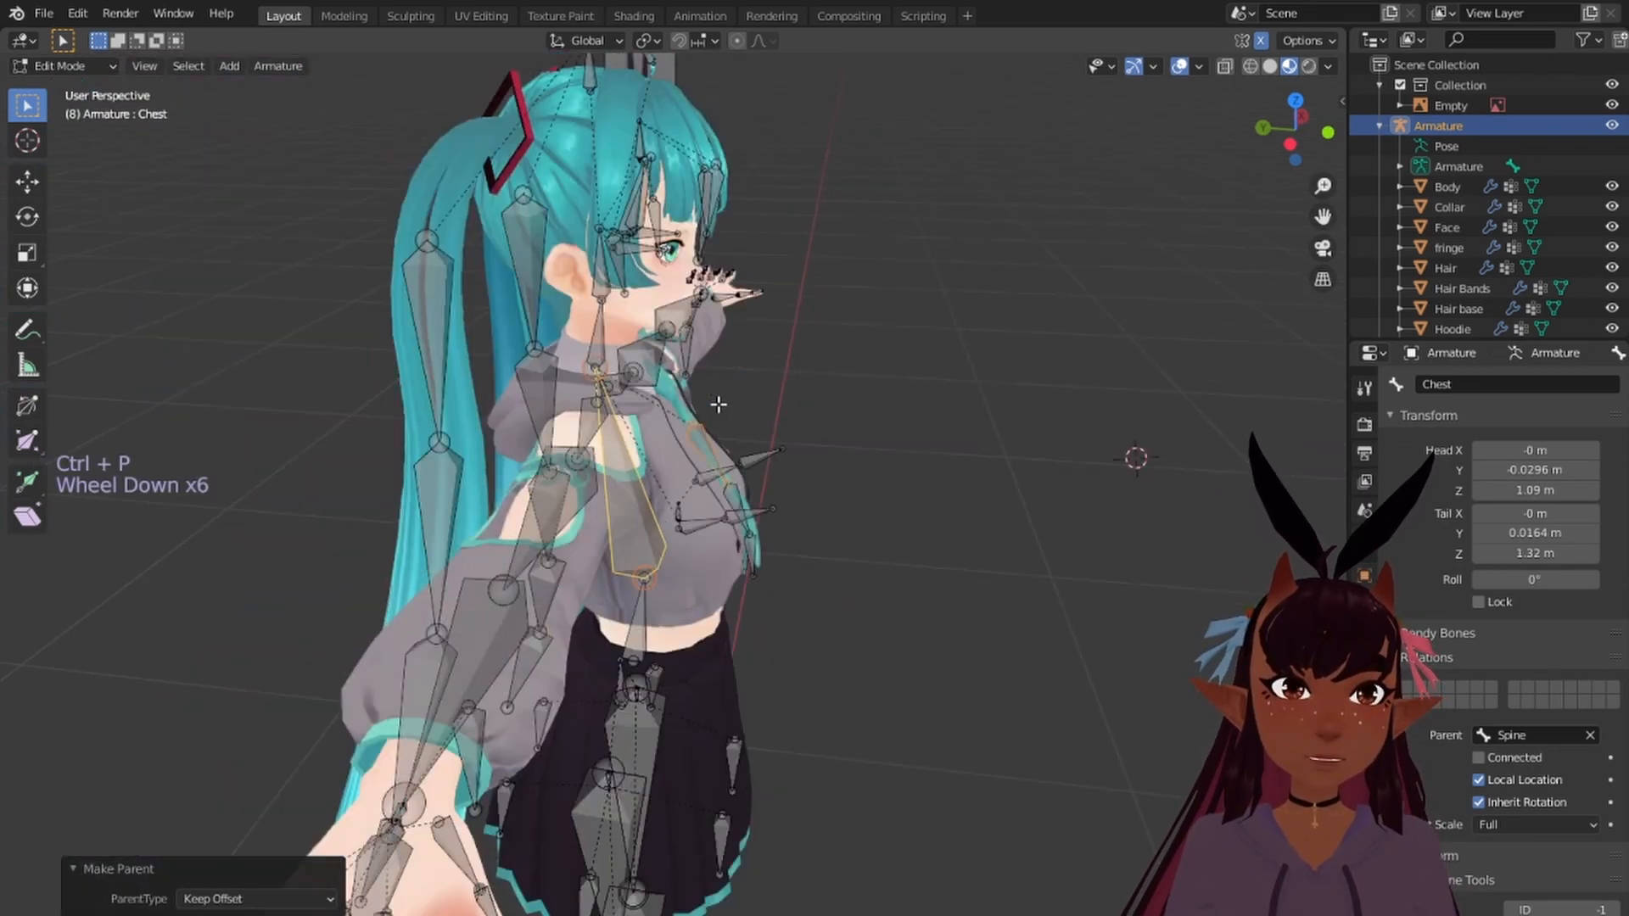
pyautogui.press('a')
pyautogui.press('a')
pyautogui.press('a')
pyautogui.scroll(6, 792, 374)
pyautogui.moveTo(792, 374); pyautogui.dragTo(768, 420, button='middle')
pyautogui.rightClick(768, 420)
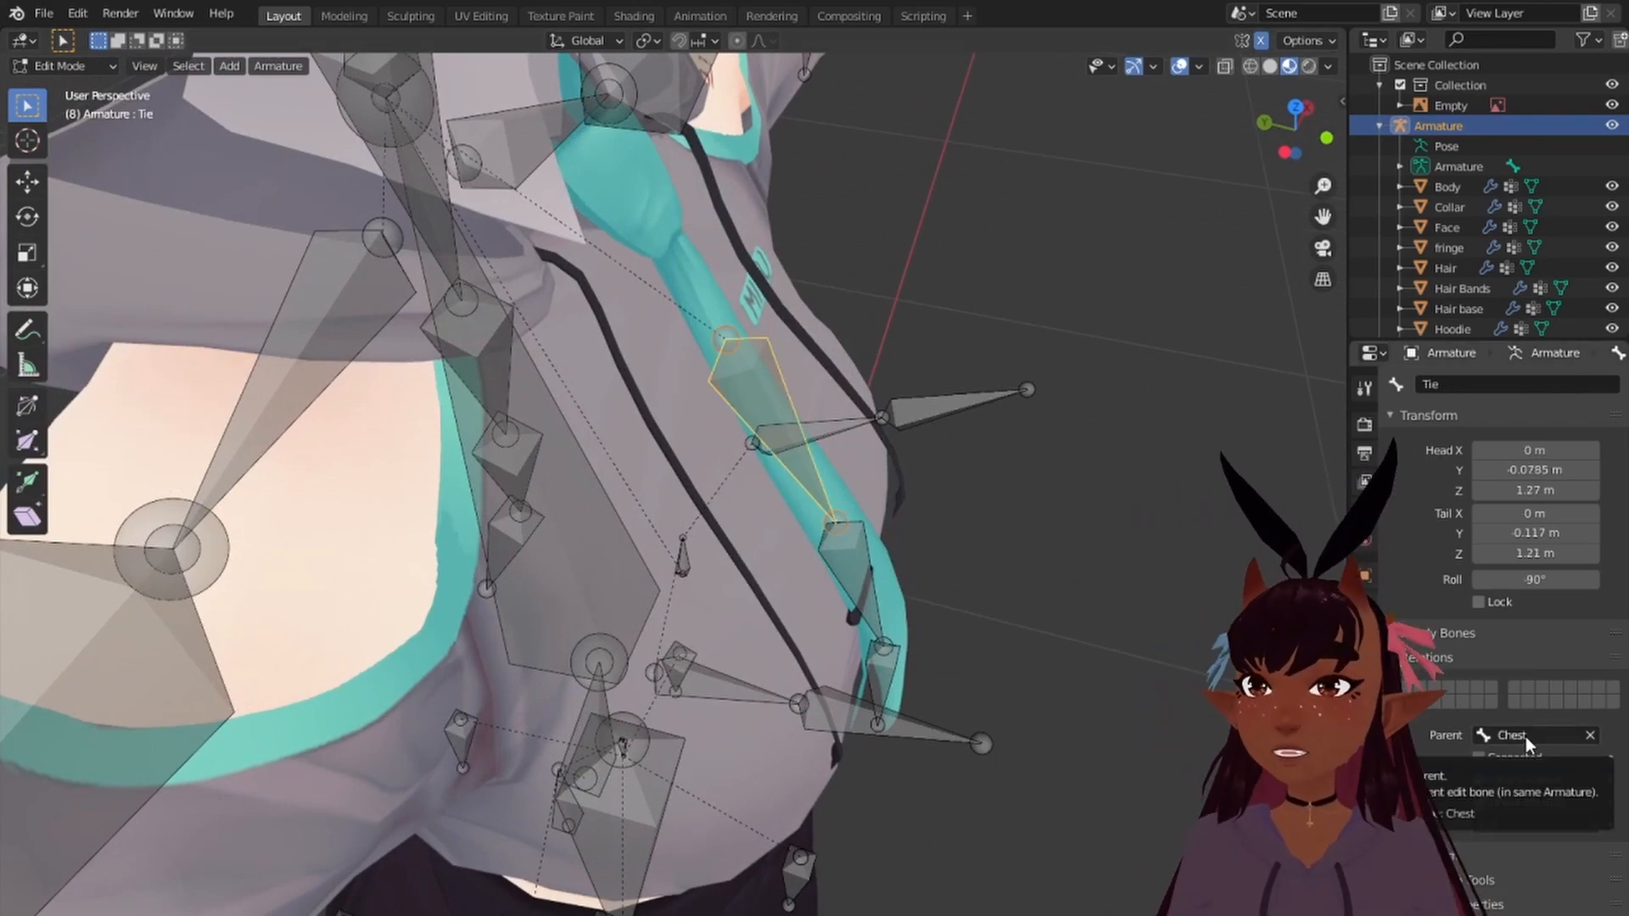
pyautogui.scroll(-5, 903, 564)
pyautogui.scroll(3, 903, 564)
# Step: In the front view, clear the selection, add a new bone to the armature and select the whole bone
pyautogui.press('KP_1')
pyautogui.press('a')
pyautogui.press('a')
pyautogui.press('a')
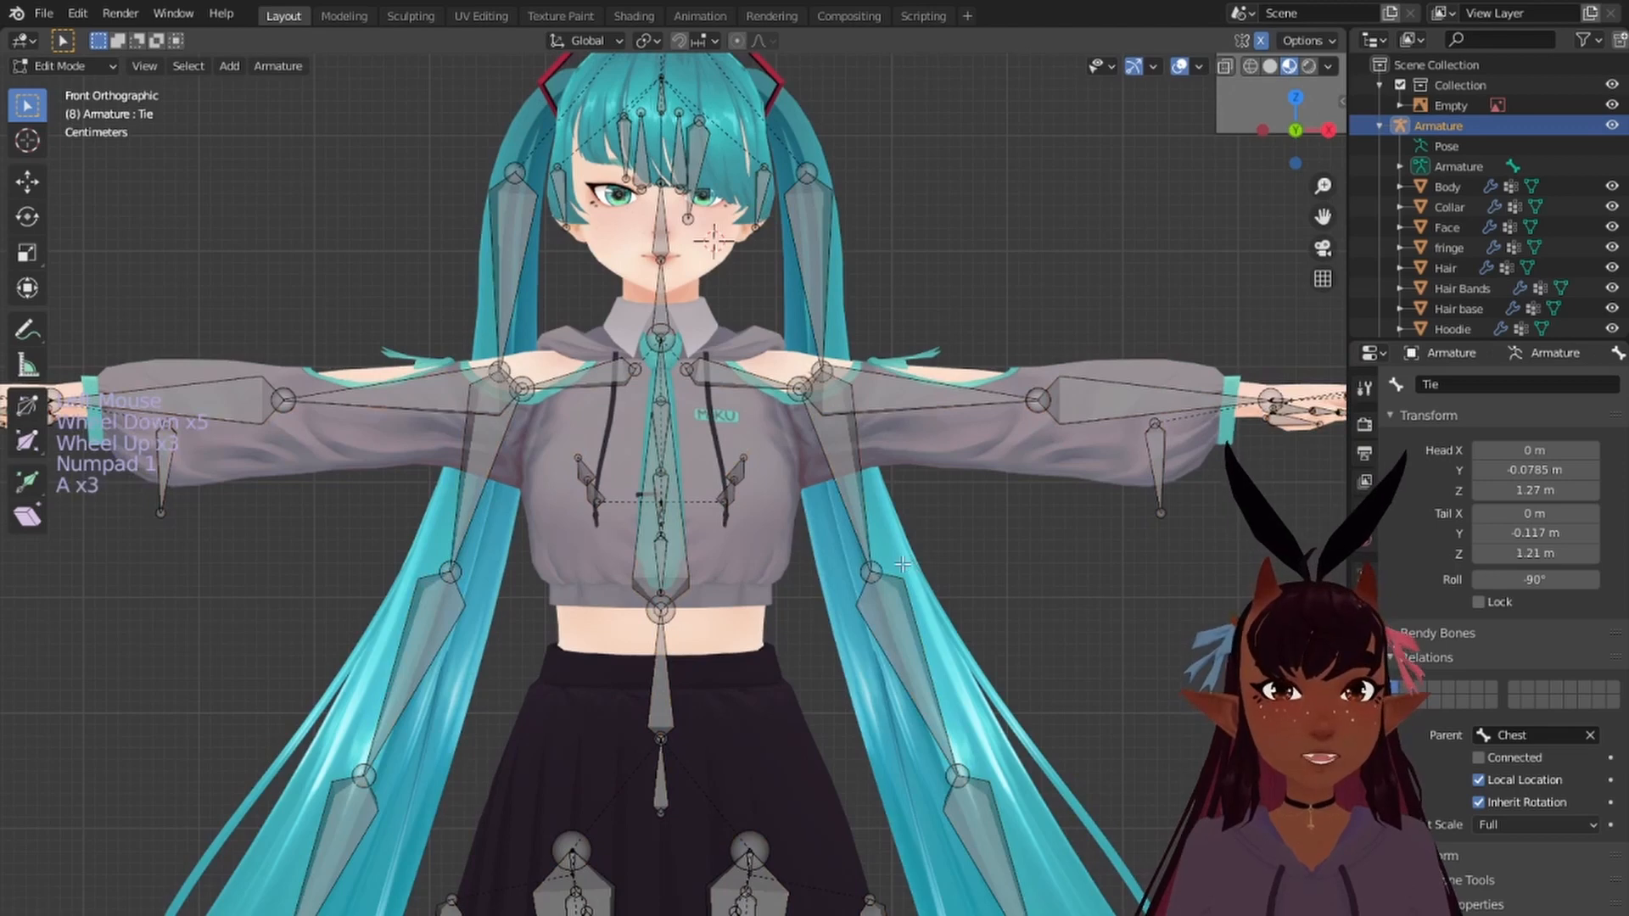
pyautogui.scroll(-5, 903, 564)
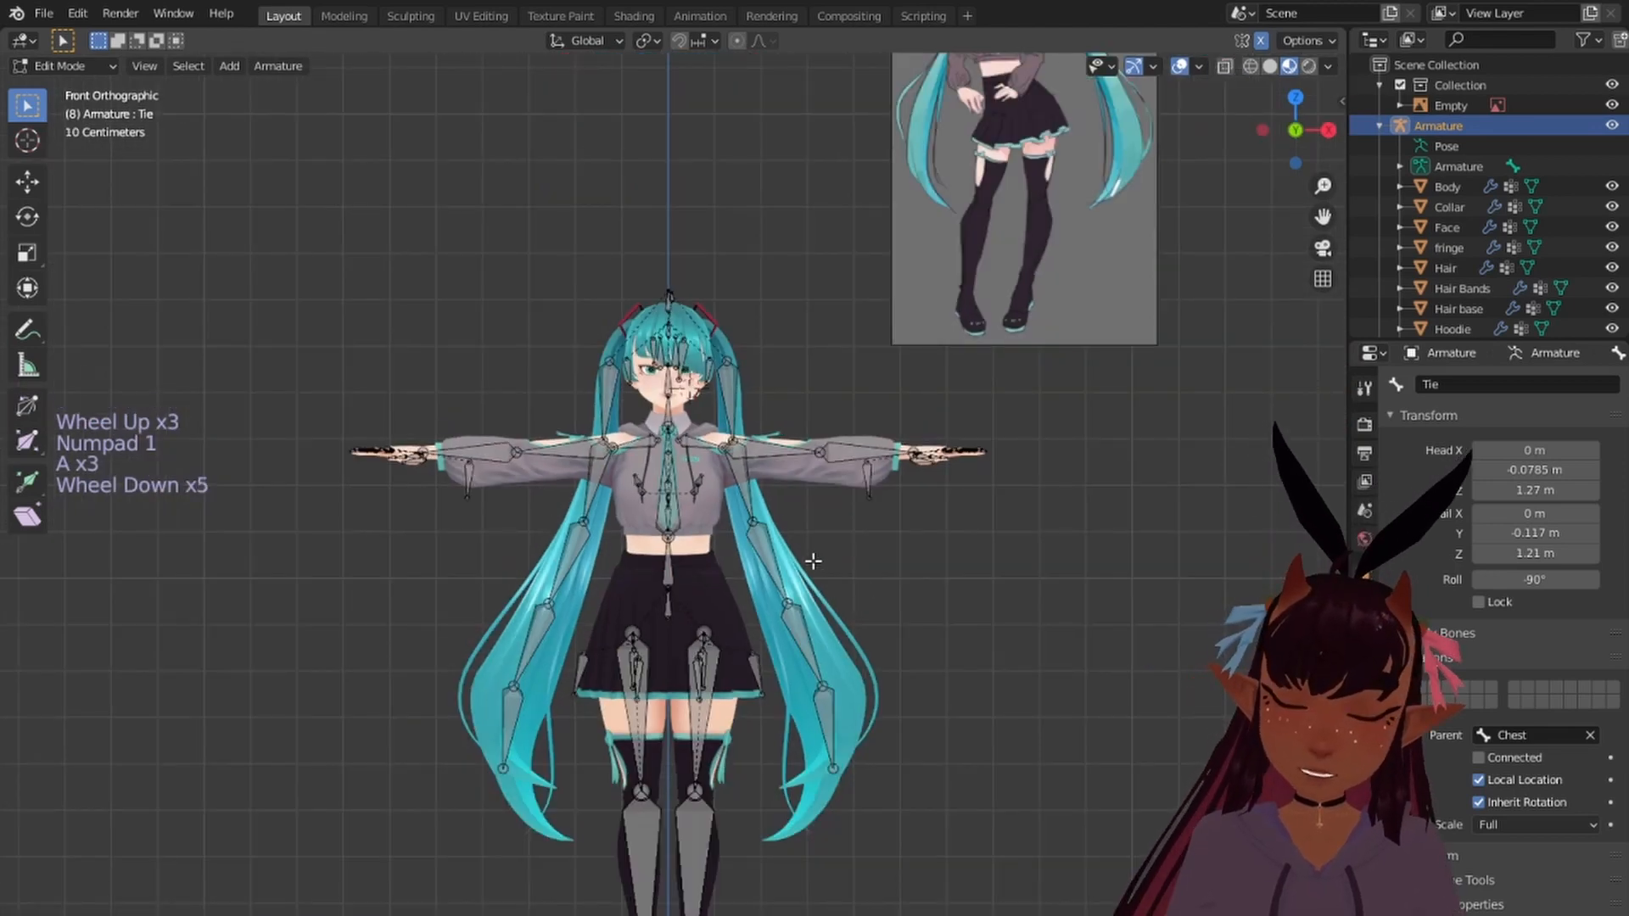
pyautogui.hotkey('shift', 'a')
pyautogui.rightClick(818, 353)
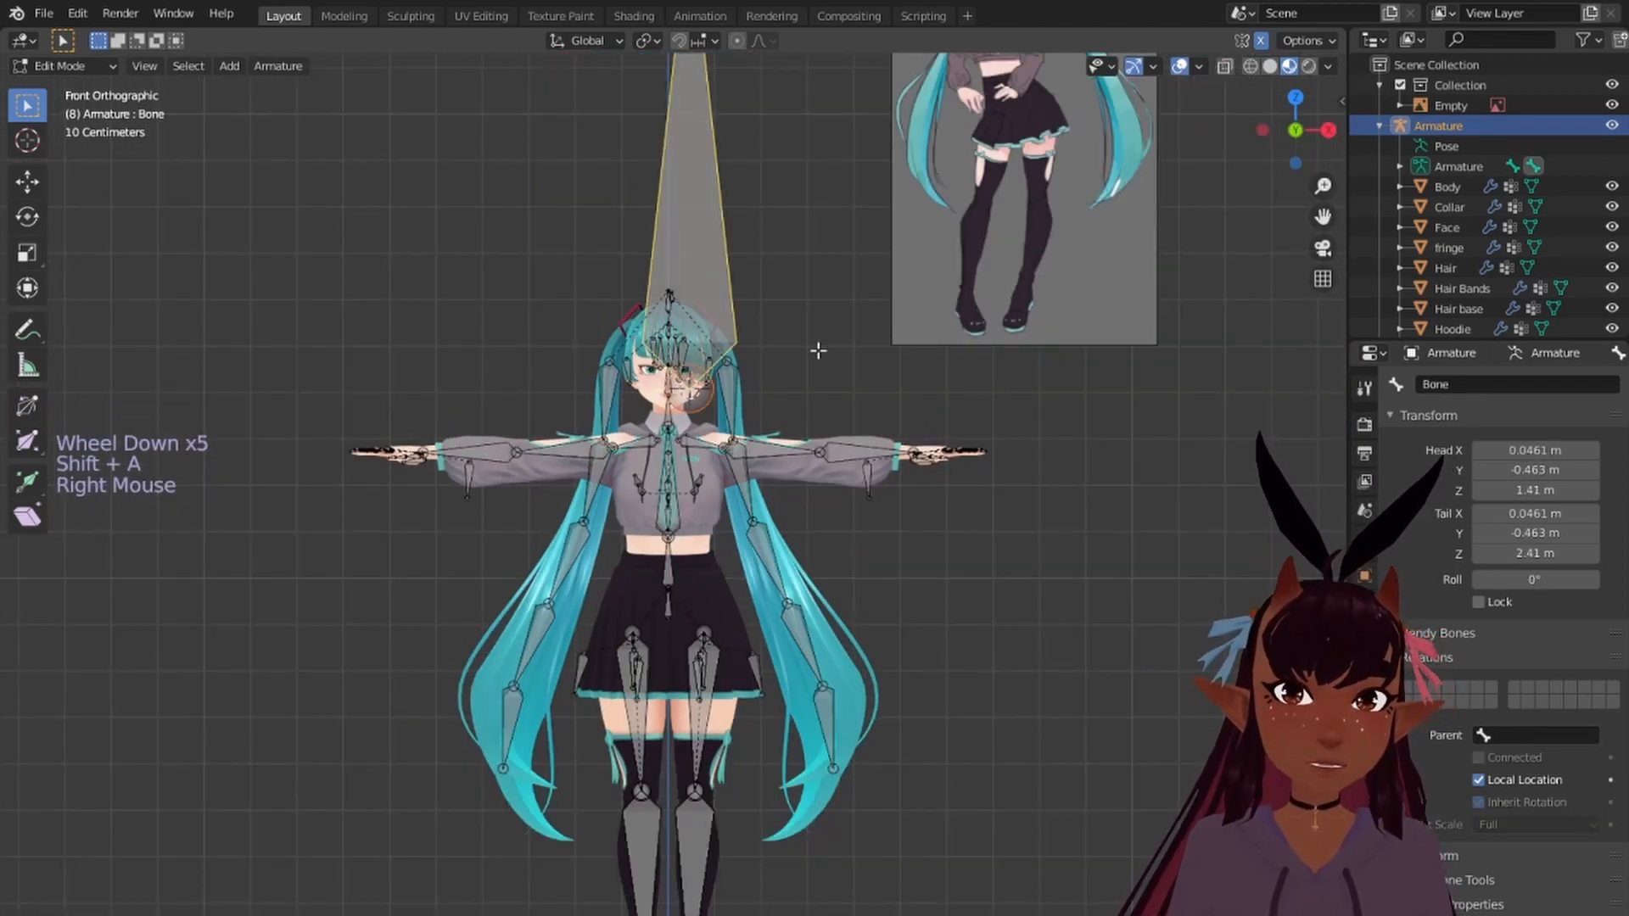
# Step: Move the new bone about 0.138 m along X and 0.1 m down so its head sits by the shoulder
pyautogui.press('g')
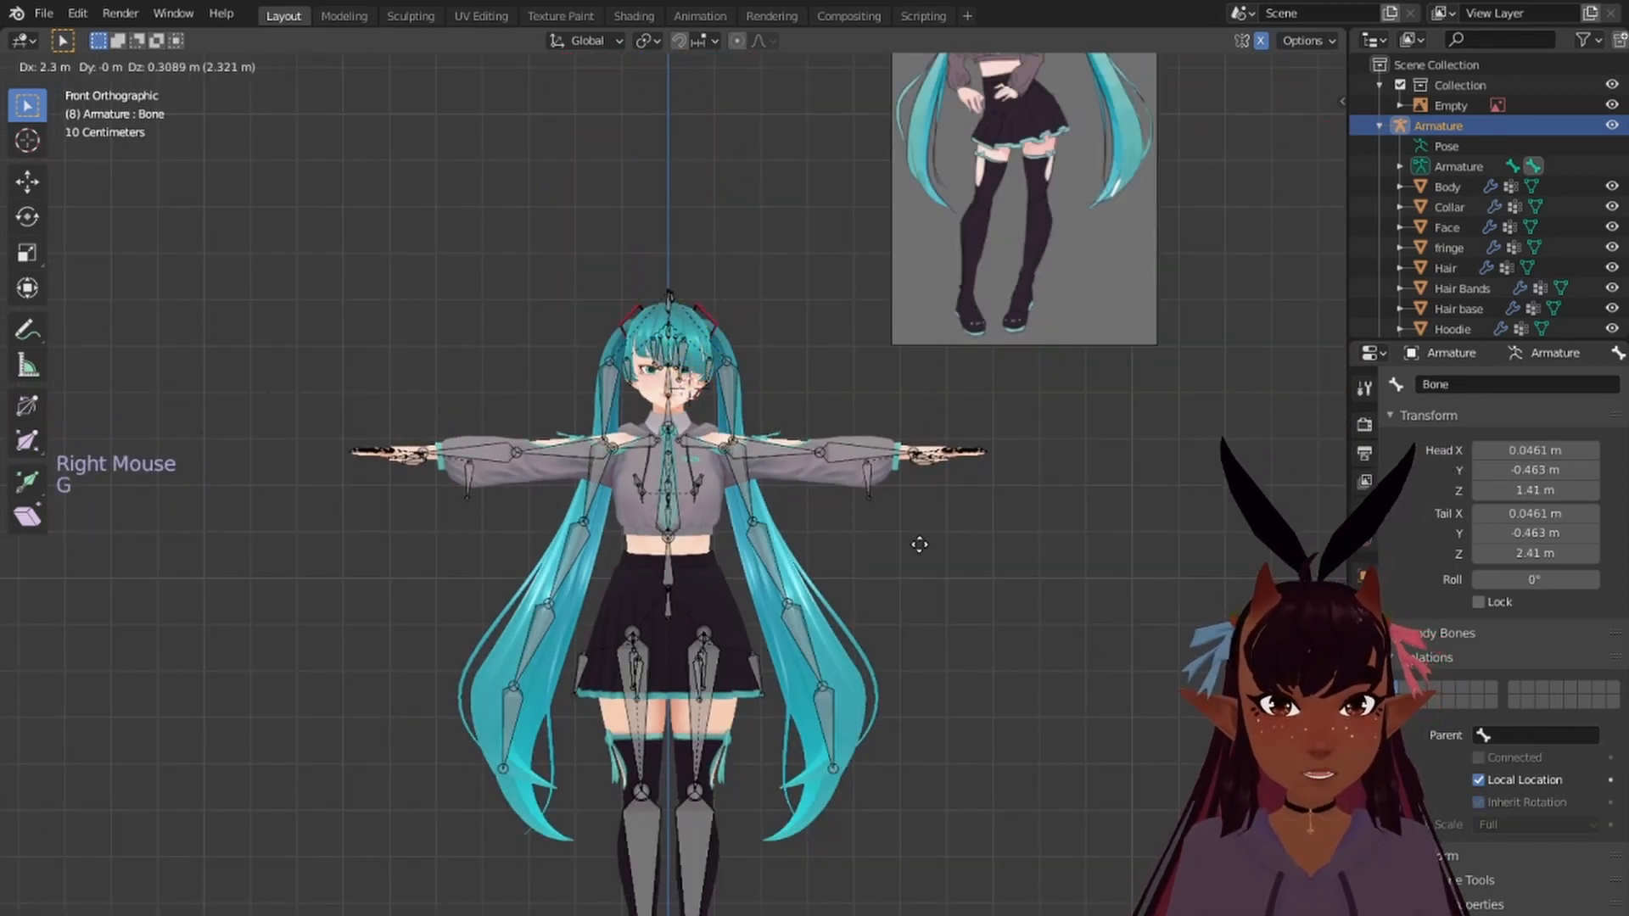
pyautogui.click(919, 647)
pyautogui.scroll(-3, 877, 530)
pyautogui.scroll(5, 877, 530)
pyautogui.press('g')
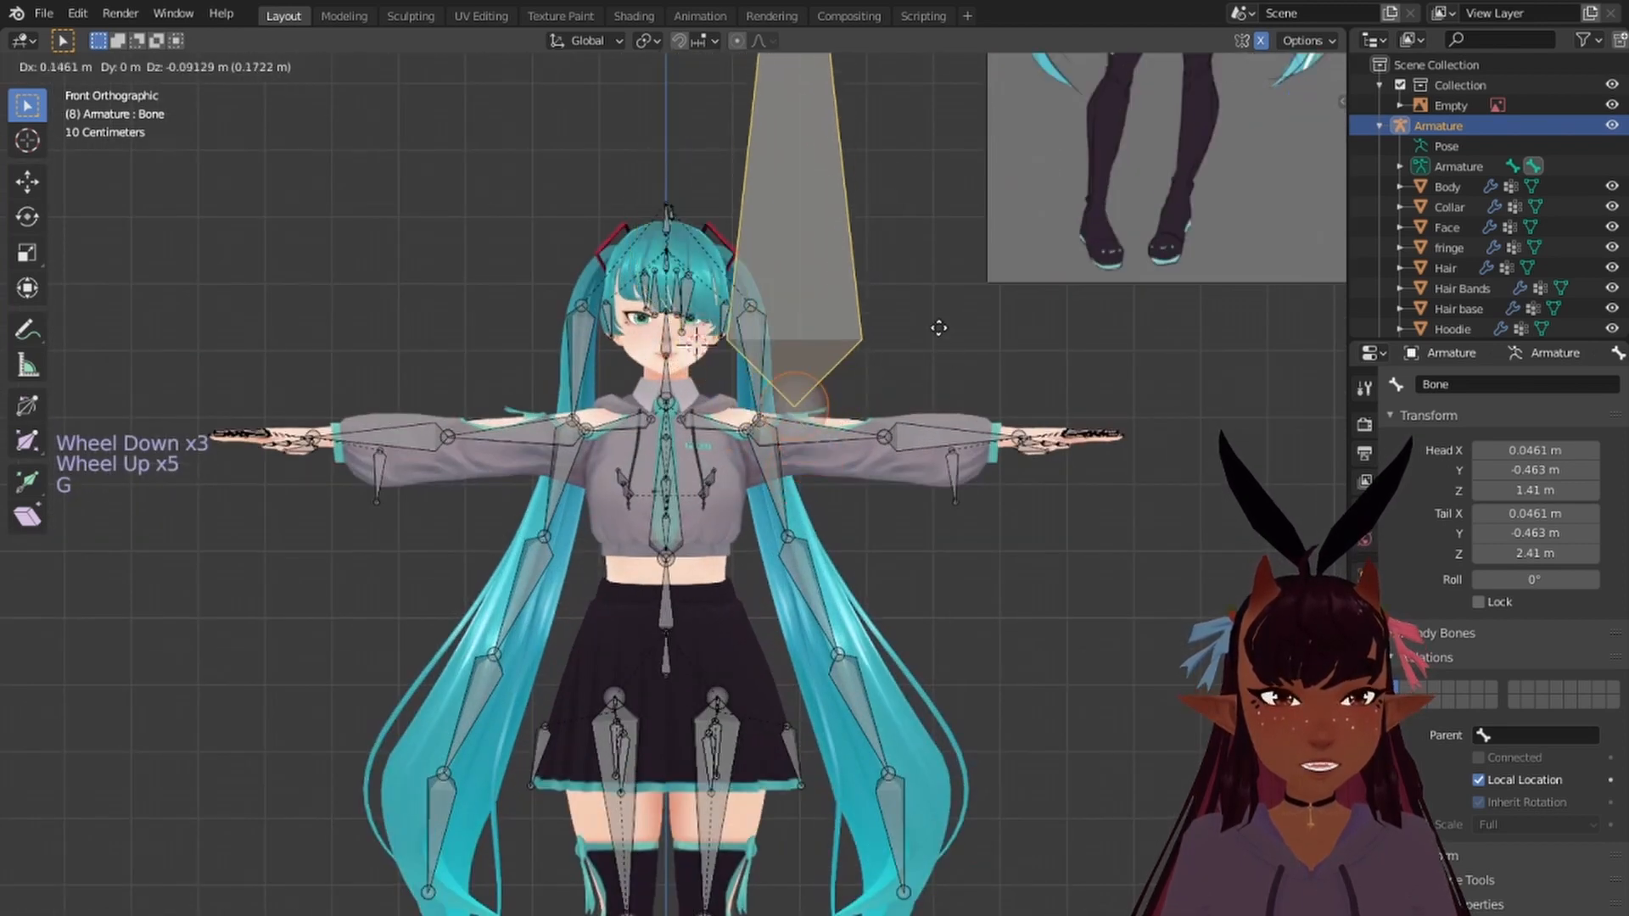
pyautogui.click(934, 336)
# Step: Shrink the new bone by moving its tail about 0.06 m along X and 0.99 m down beside its head
pyautogui.scroll(-4, 933, 335)
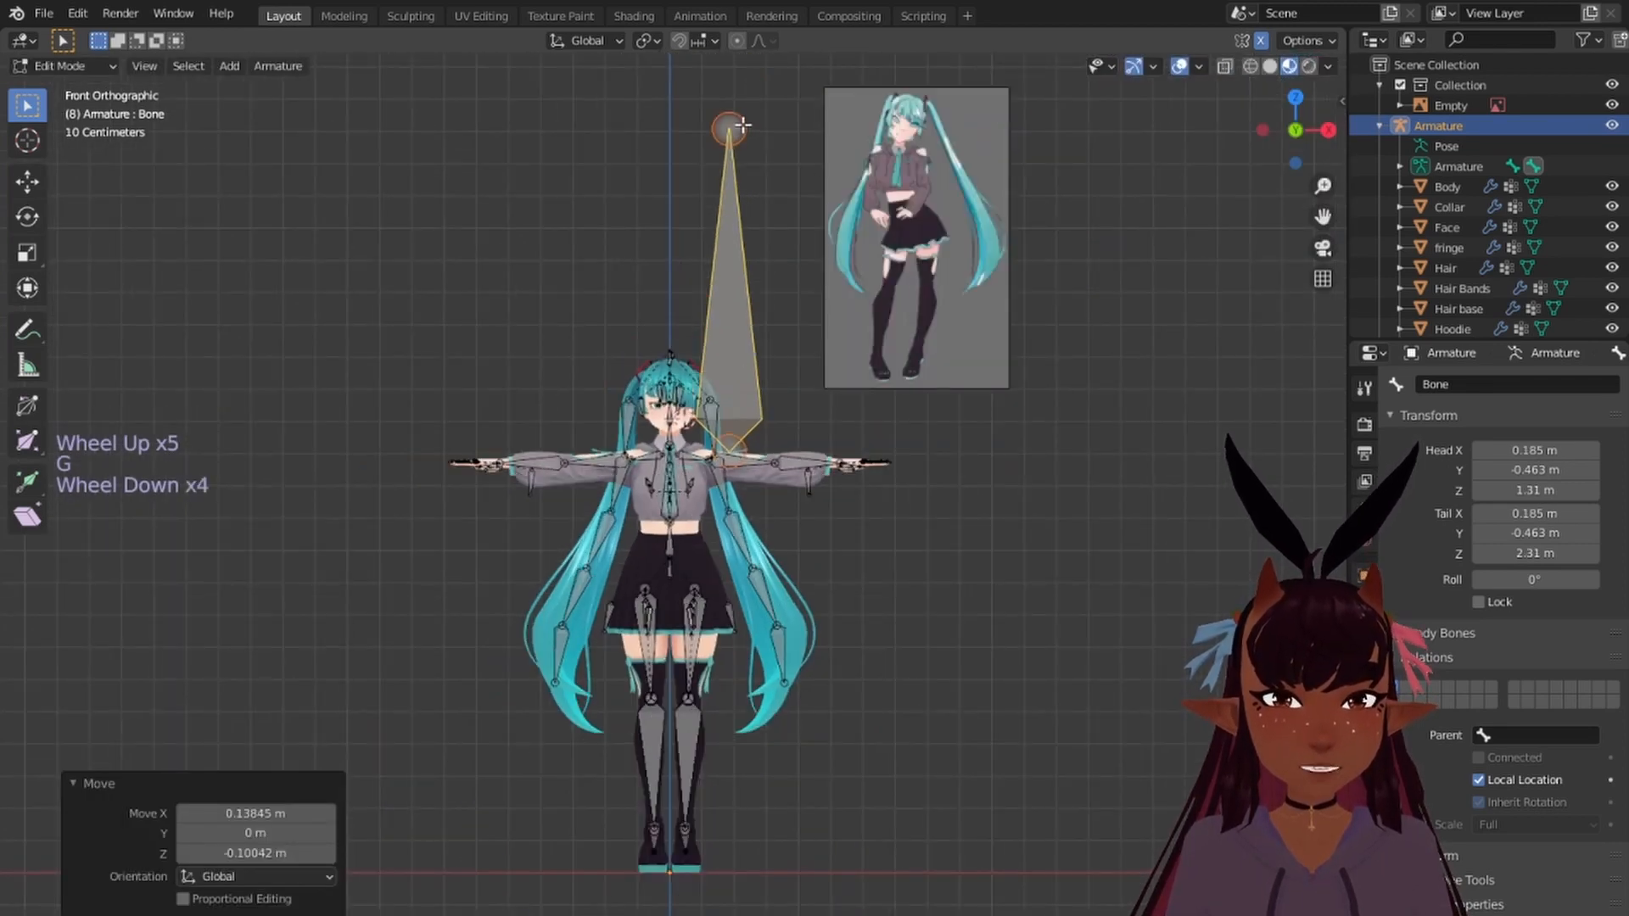
pyautogui.rightClick(777, 170)
pyautogui.press('g')
pyautogui.click(777, 454)
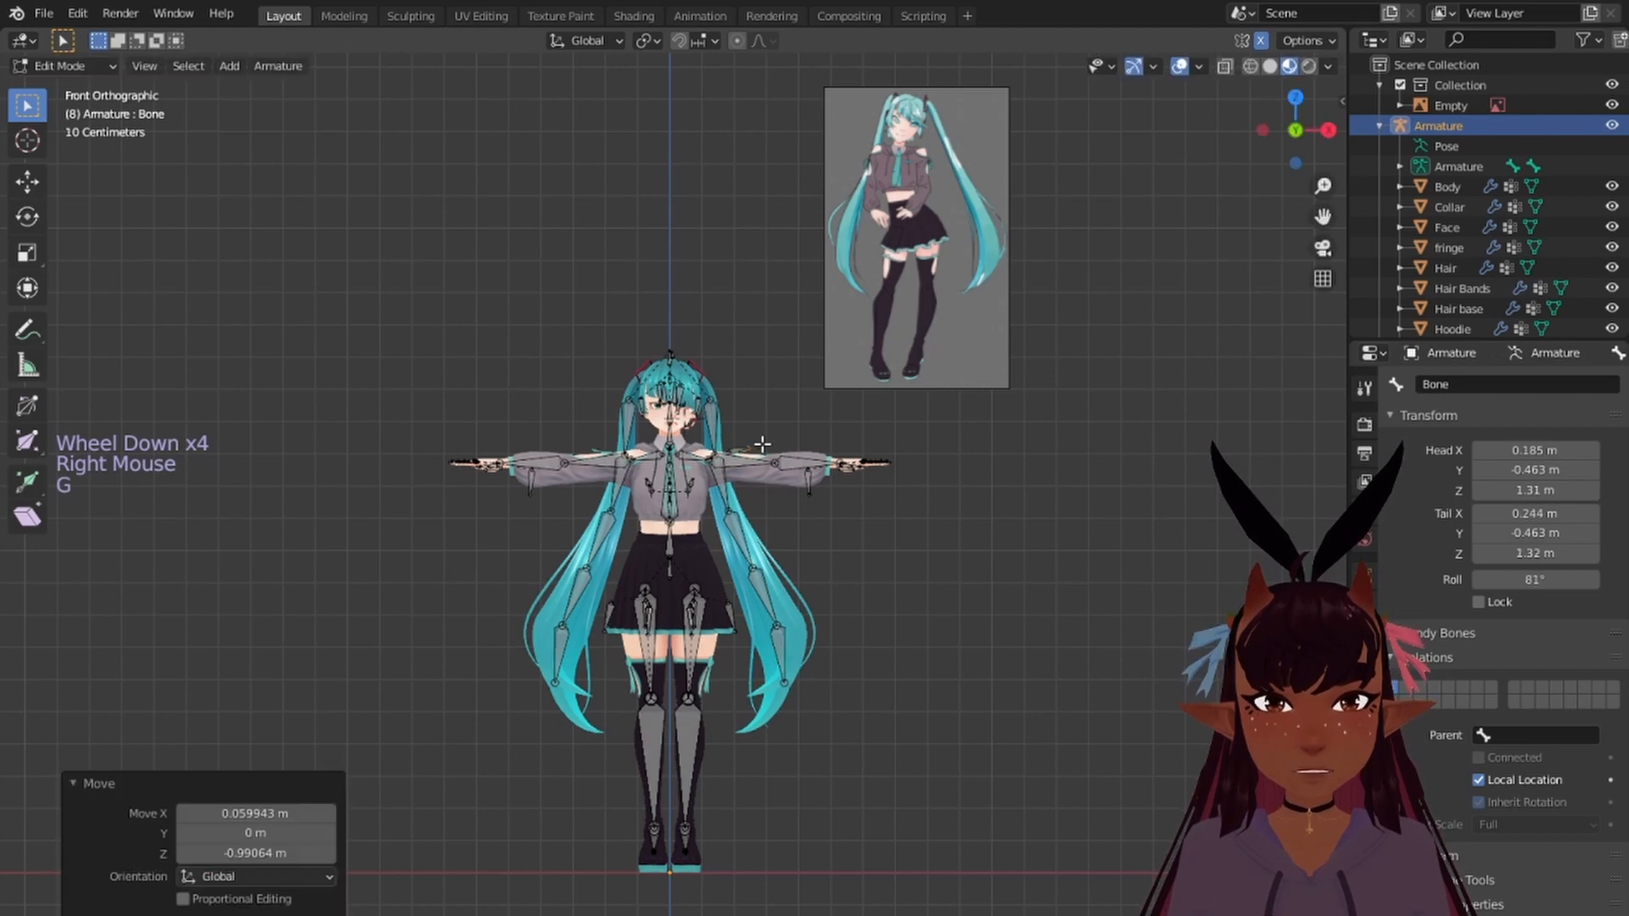
# Step: Move the whole small bone about 0.009 m along X over the teal ribbon on the sleeve
pyautogui.scroll(12, 776, 453)
pyautogui.keyDown('shift'); pyautogui.moveTo(1067, 363); pyautogui.dragTo(1034, 396, button='middle'); pyautogui.keyUp('shift')
pyautogui.scroll(5, 1034, 396)
pyautogui.keyDown('shift'); pyautogui.moveTo(625, 588); pyautogui.dragTo(617, 450, button='middle'); pyautogui.keyUp('shift')
pyautogui.rightClick(600, 449)
pyautogui.press('g')
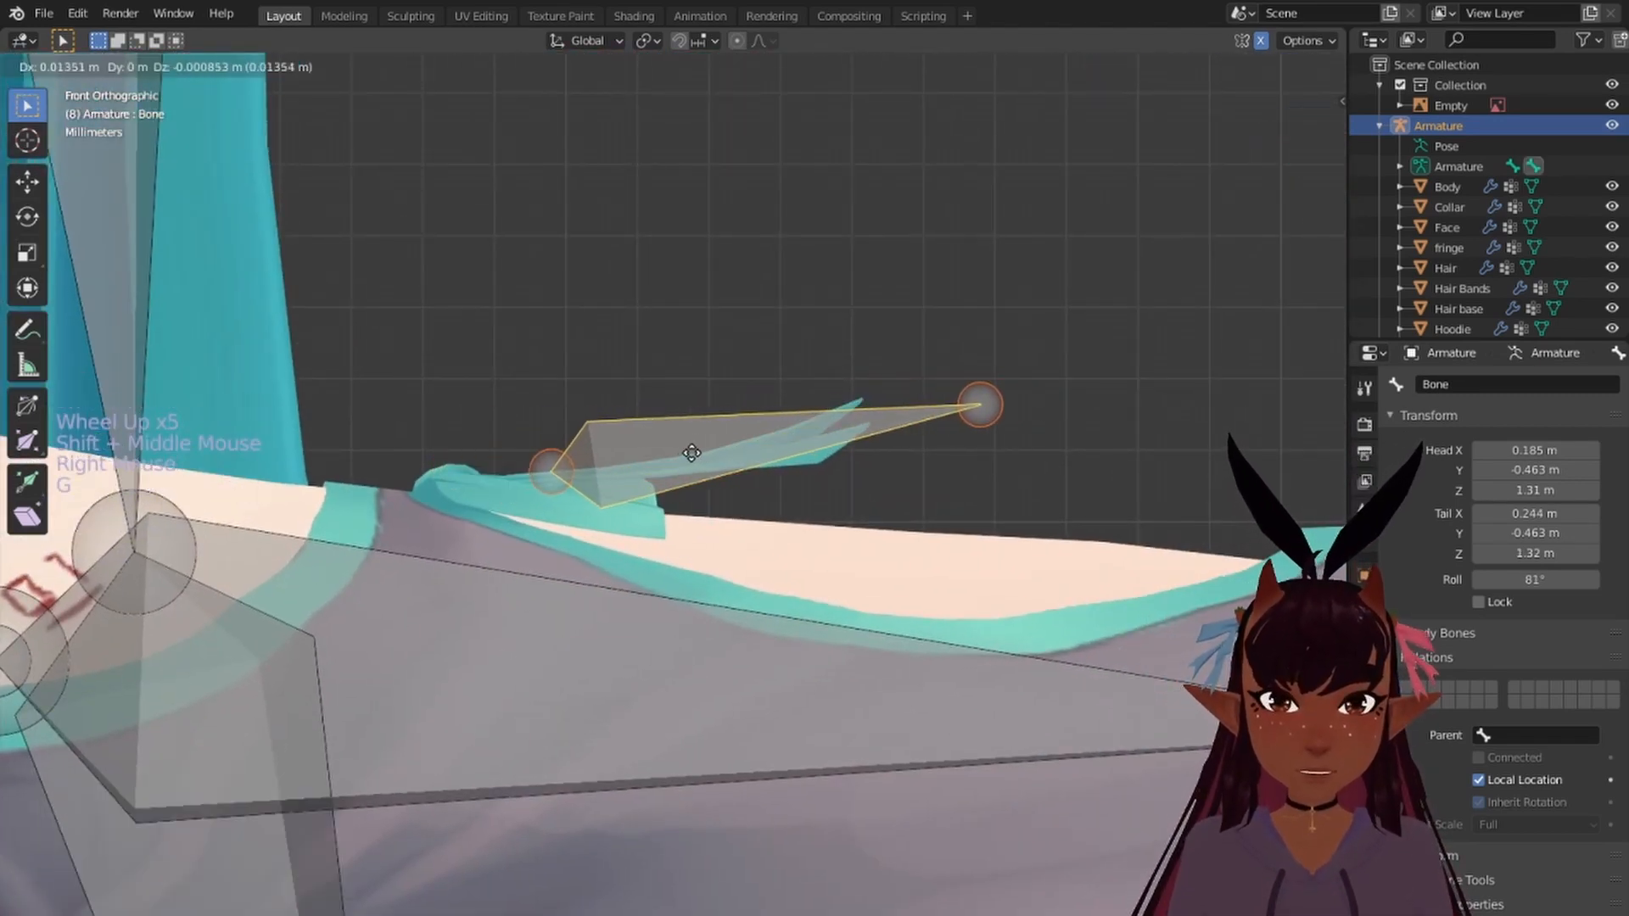
pyautogui.click(664, 459)
# Step: Move the bone's tail about -0.012 m along X to the tip of the ribbon
pyautogui.rightClick(965, 409)
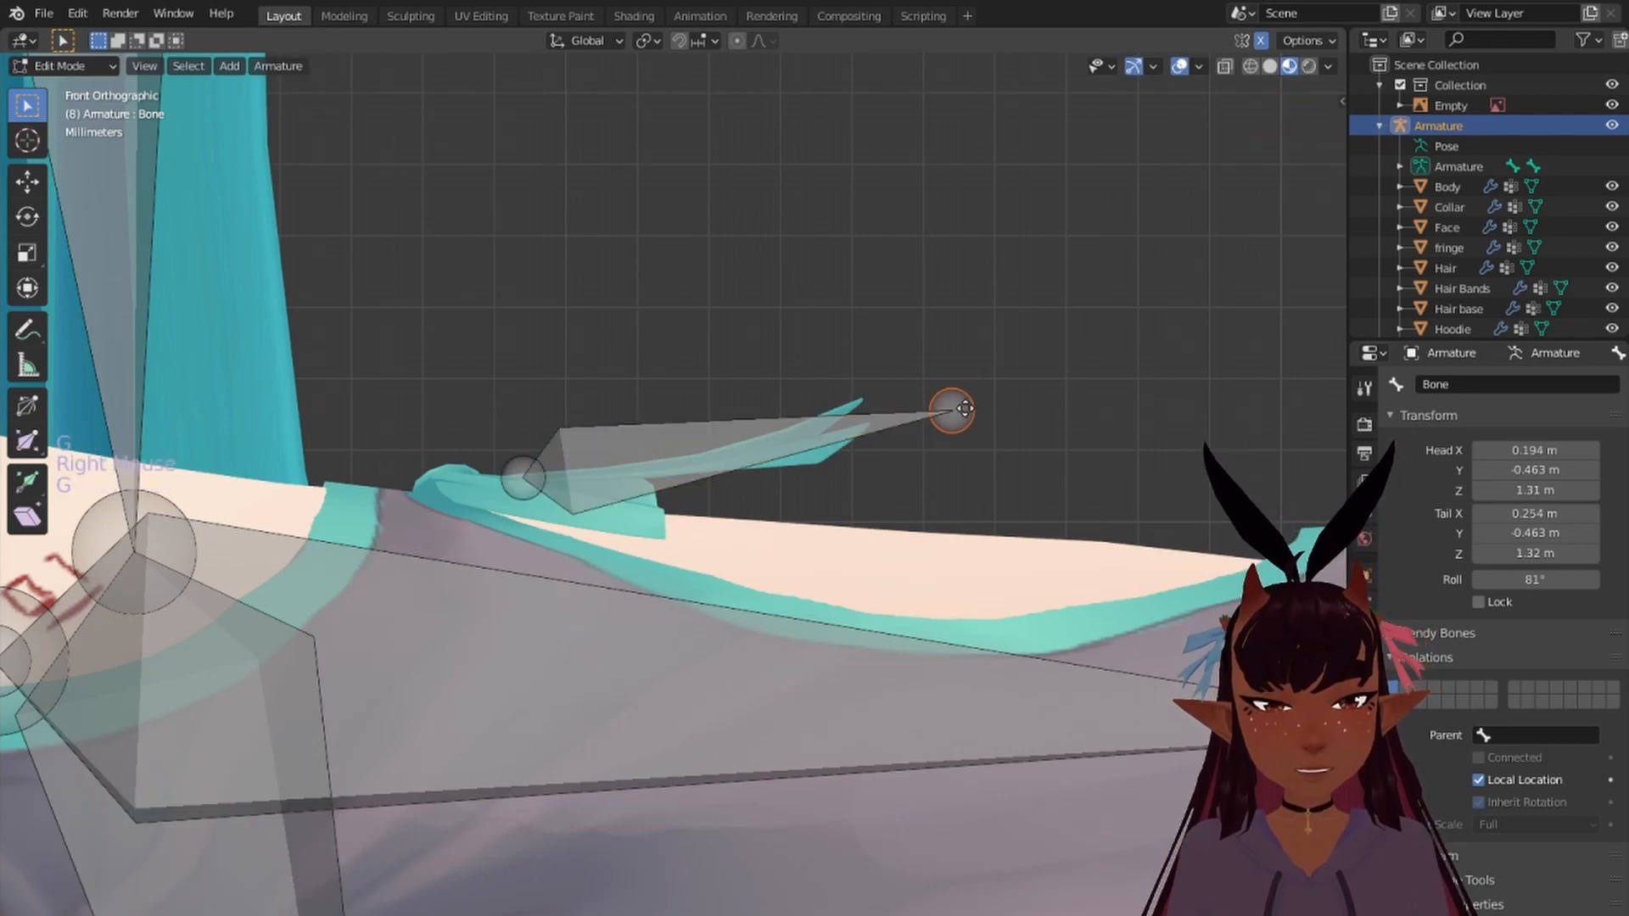
pyautogui.press('g')
pyautogui.click(865, 412)
# Step: Select the whole ribbon bone and, in the right side view, move it about 0.404 m along Y towards the body
pyautogui.rightClick(662, 434)
pyautogui.press('KP_3')
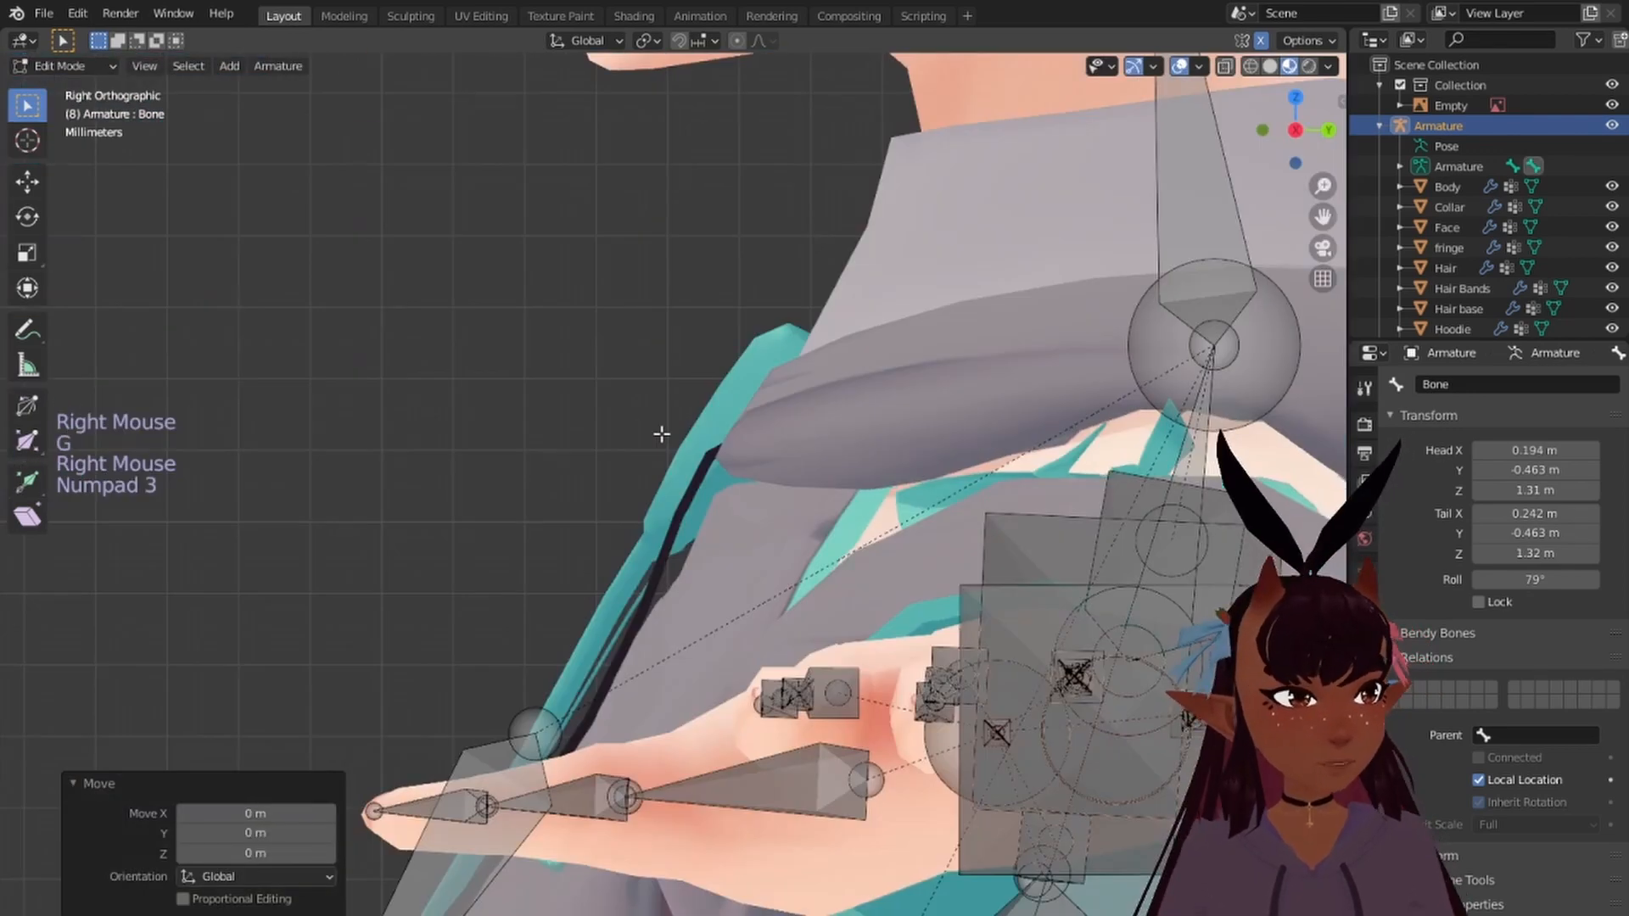
pyautogui.scroll(-18, 669, 433)
pyautogui.scroll(10, 721, 486)
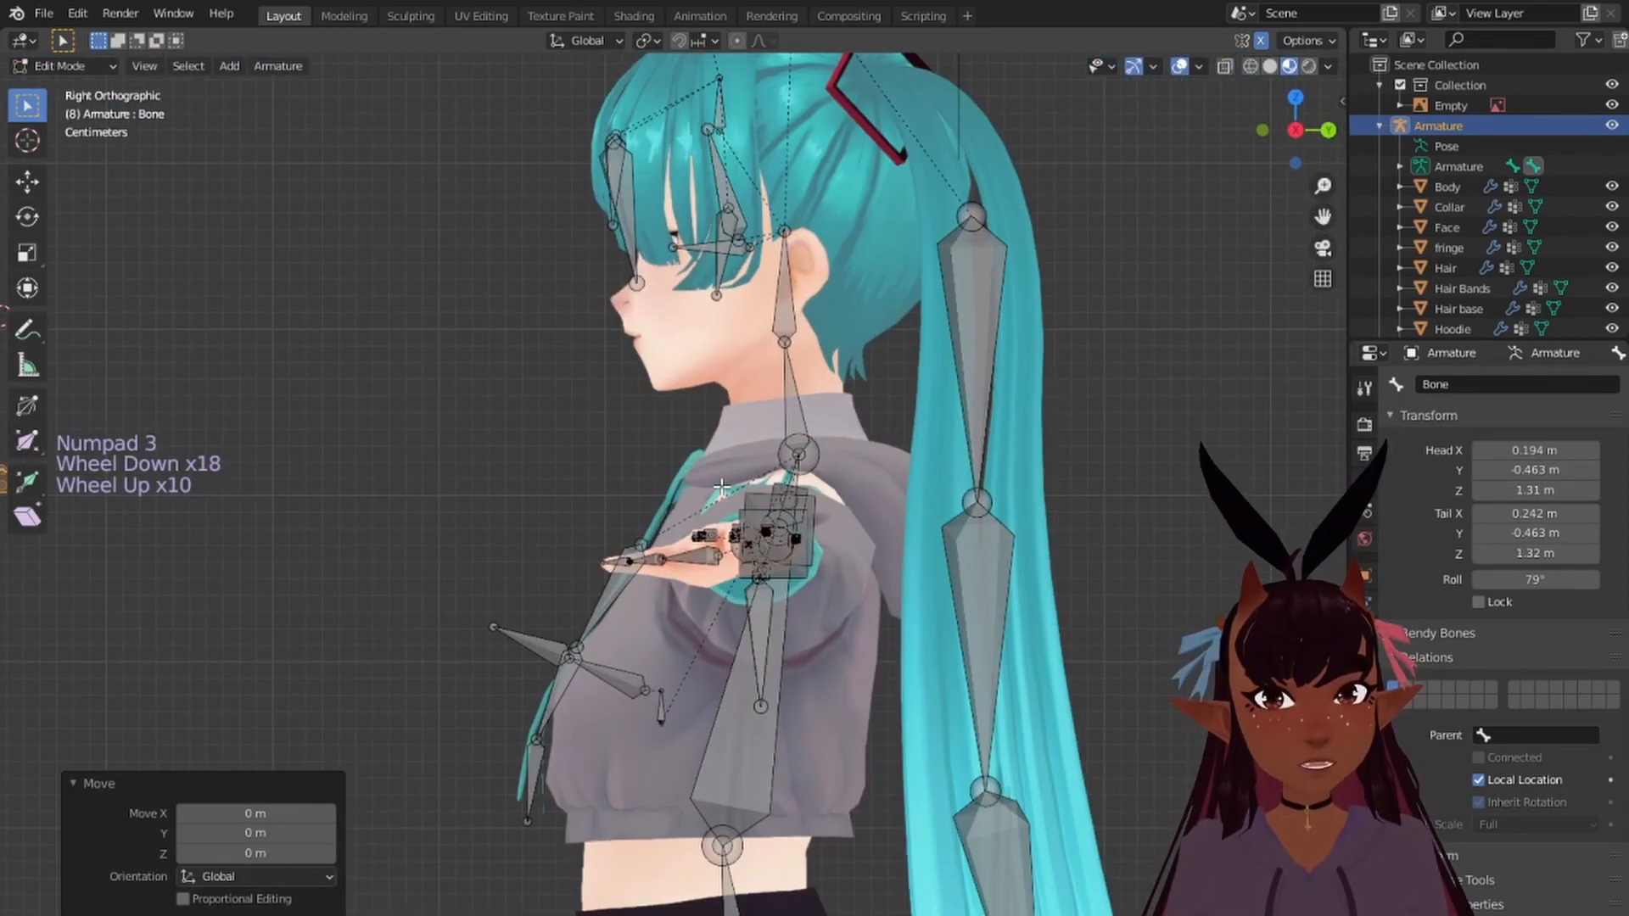
pyautogui.press('g')
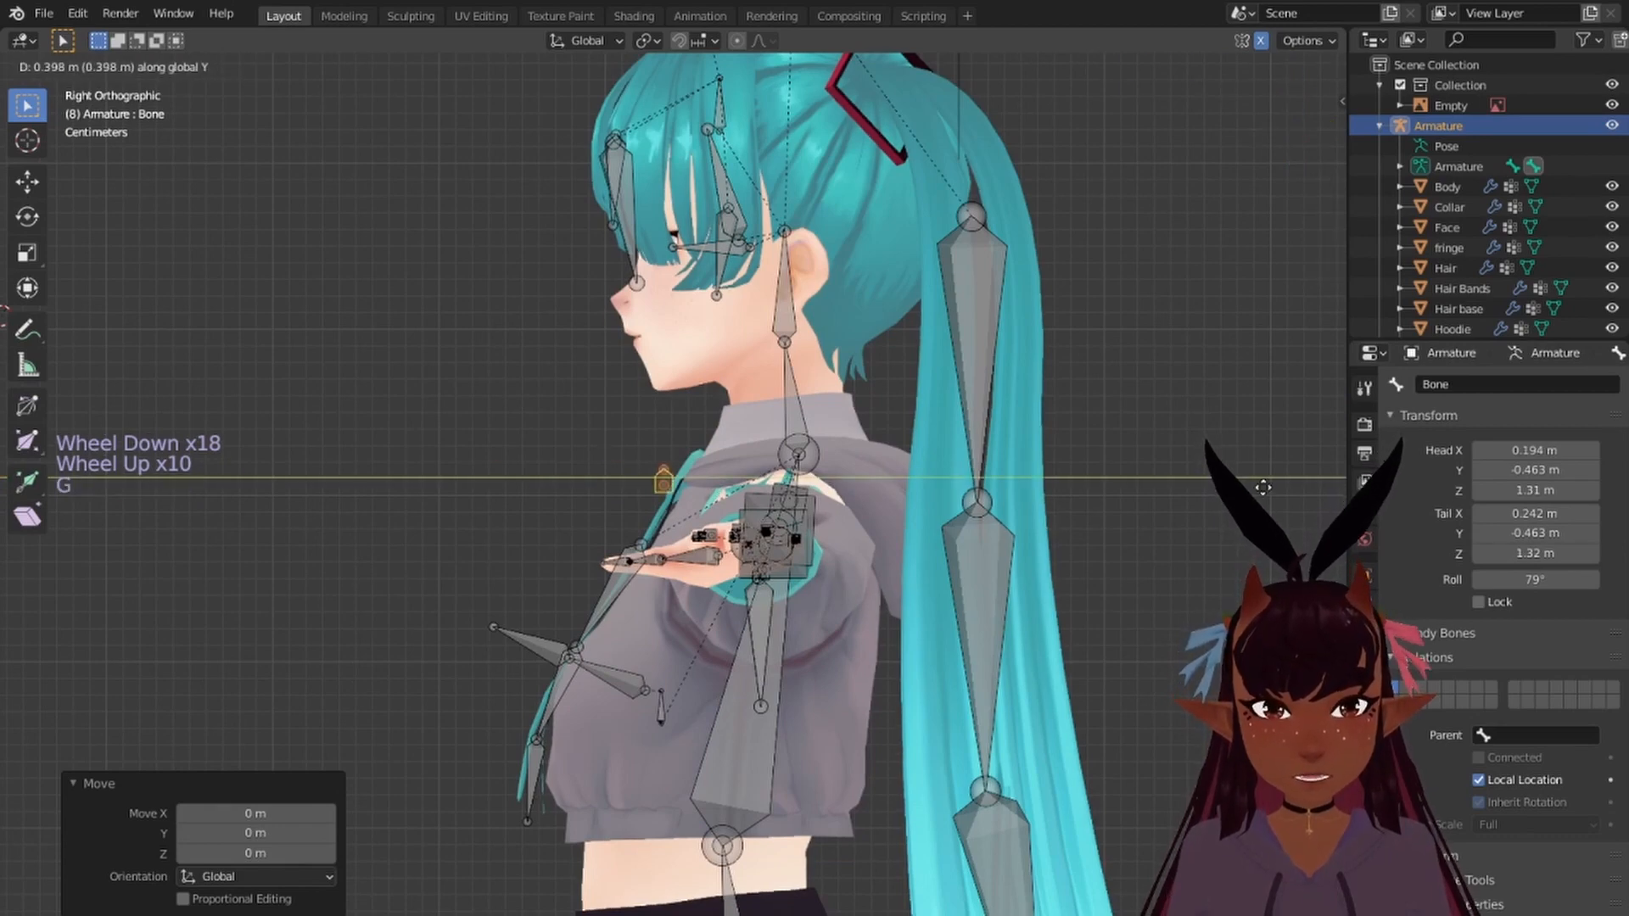
pyautogui.click(1267, 486)
# Step: In the top view, move the ribbon bone about 0.061 m further along Y onto the sleeve's ribbon
pyautogui.press('KP_7')
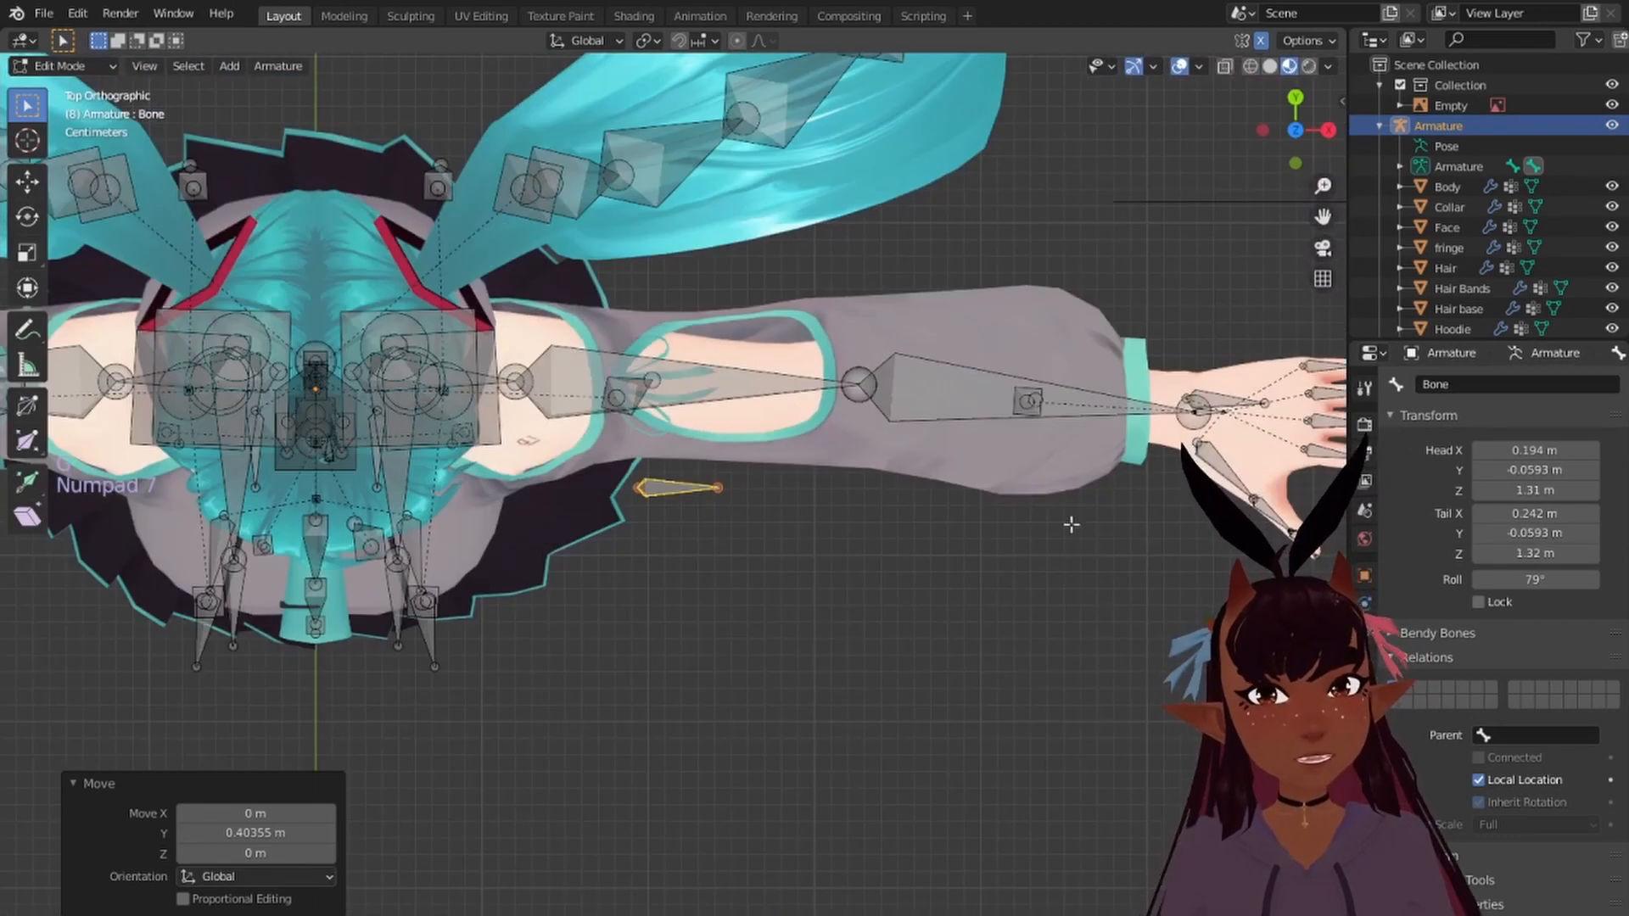
pyautogui.press('g')
pyautogui.press('y')
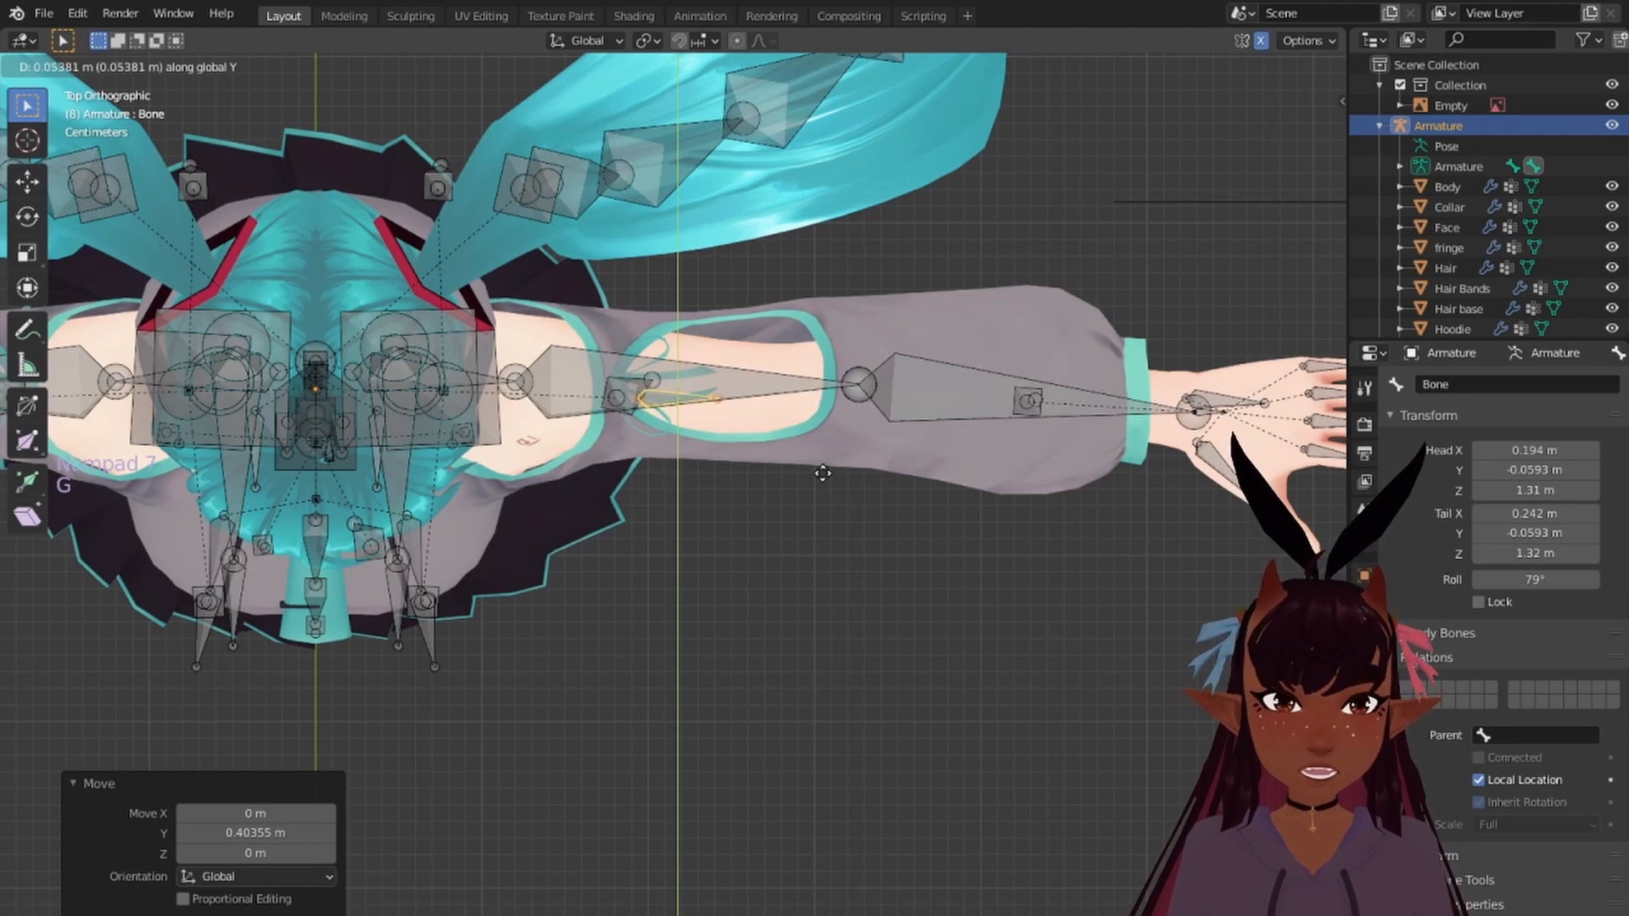
pyautogui.click(825, 460)
pyautogui.moveTo(629, 487)
pyautogui.mouseDown(button='middle')
pyautogui.moveTo(698, 665)
pyautogui.moveTo(653, 469)
pyautogui.mouseUp(button='middle')
pyautogui.middleClick(650, 450)
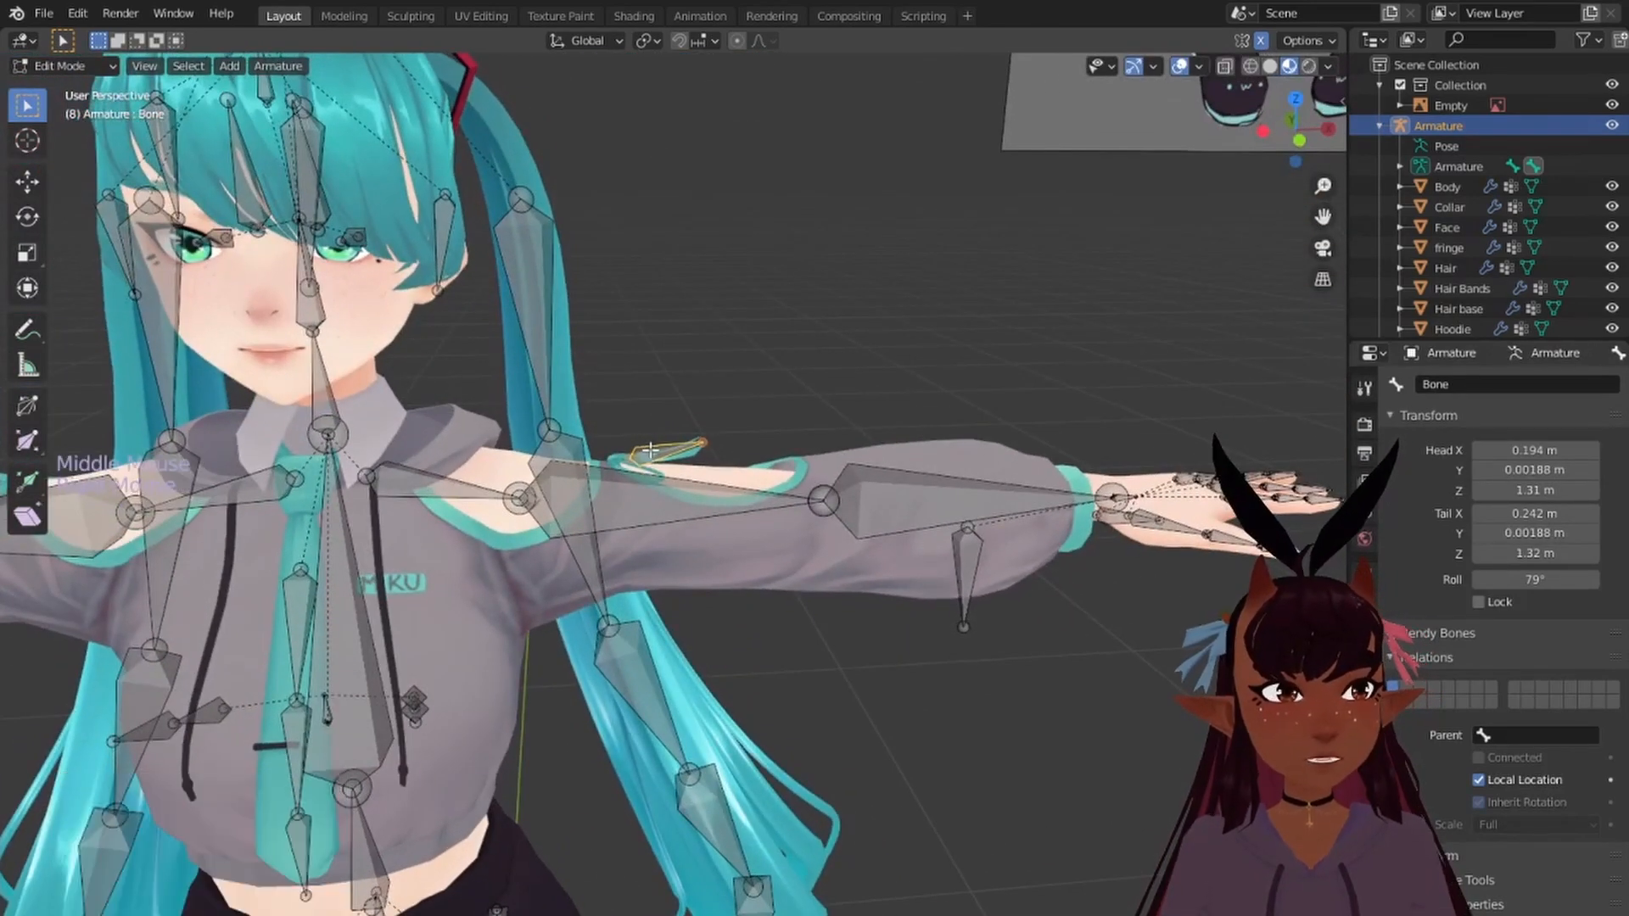
# Step: Parent the sleeve ribbon bone to the Left arm bone with Keep Offset and select the ribbon bone
pyautogui.keyDown('shift'); pyautogui.rightClick(654, 496); pyautogui.keyUp('shift')
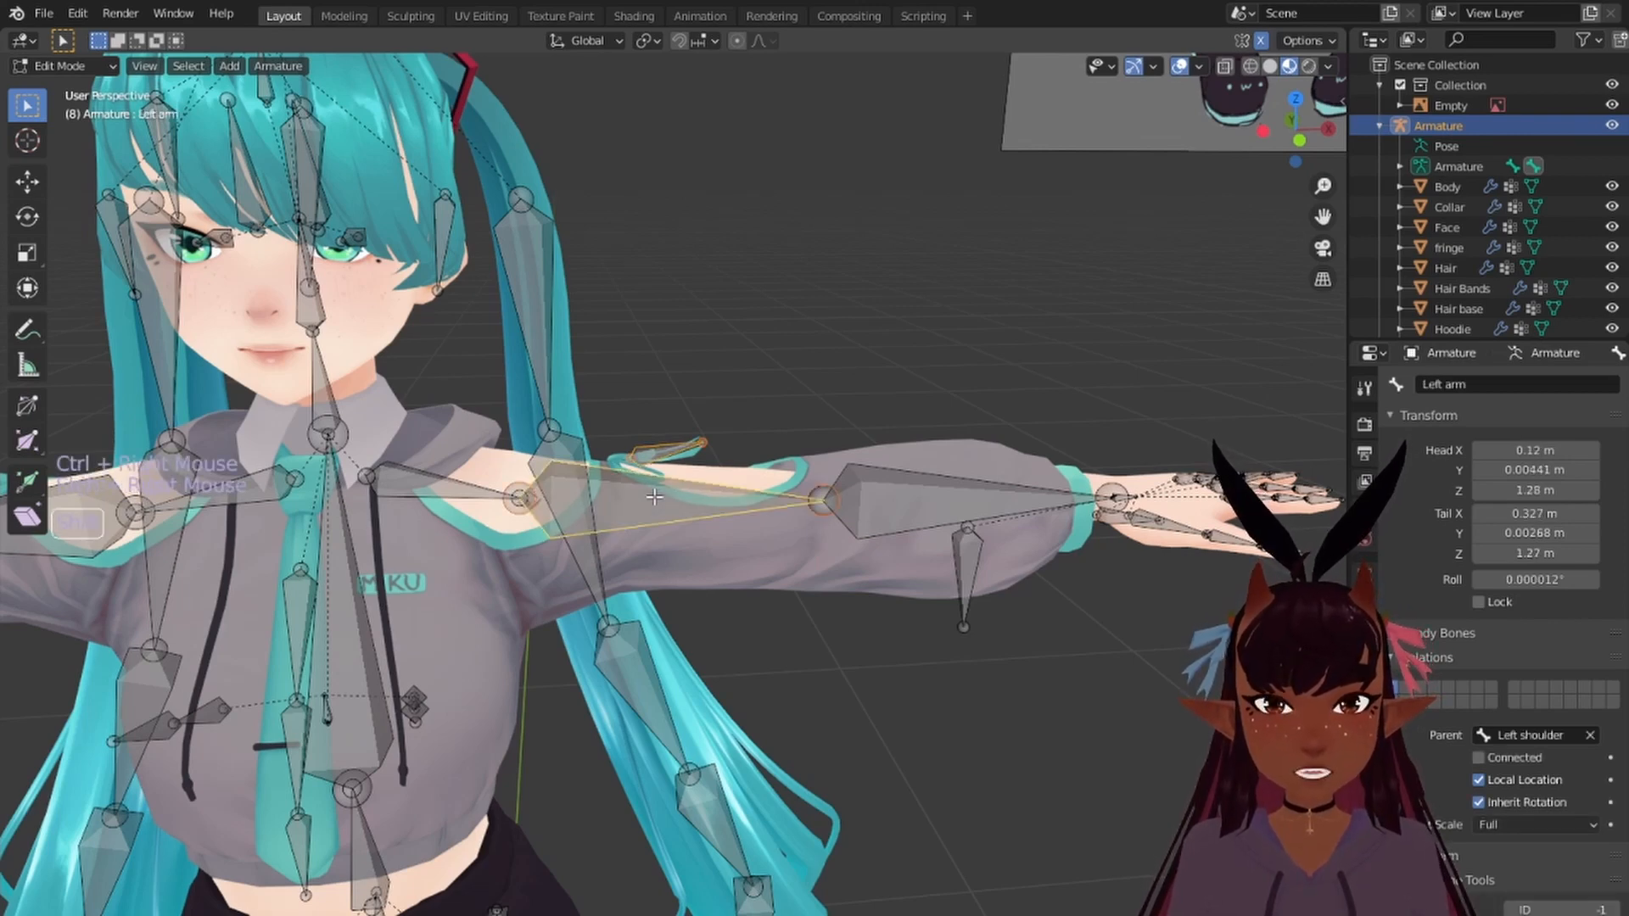
pyautogui.scroll(-1, 654, 496)
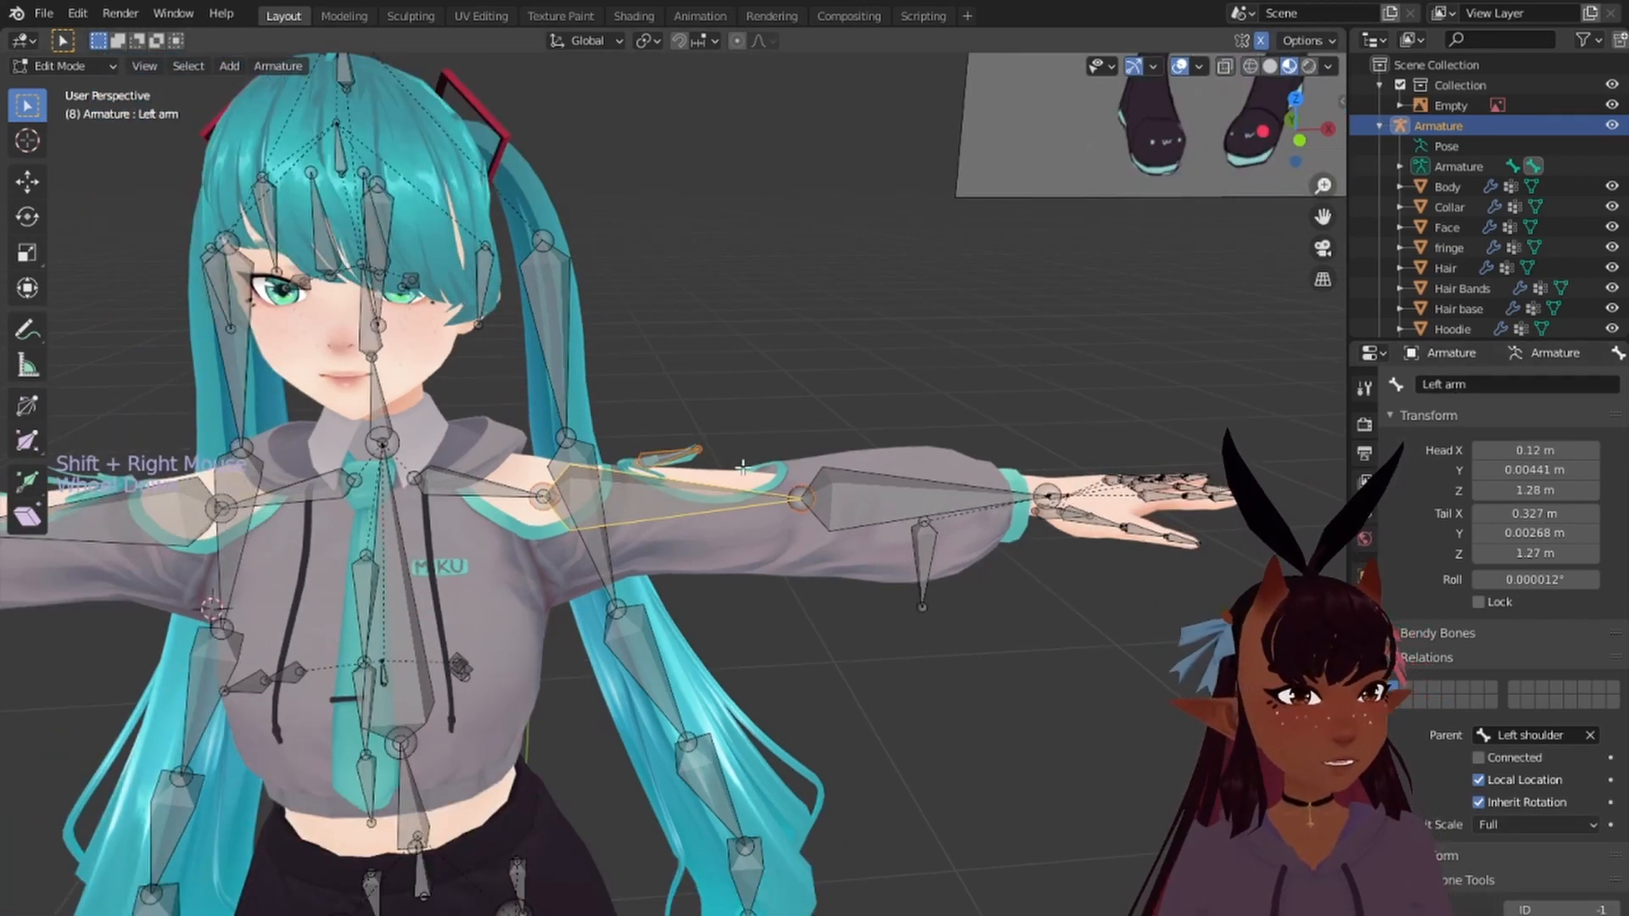
pyautogui.hotkey('ctrl', 'p')
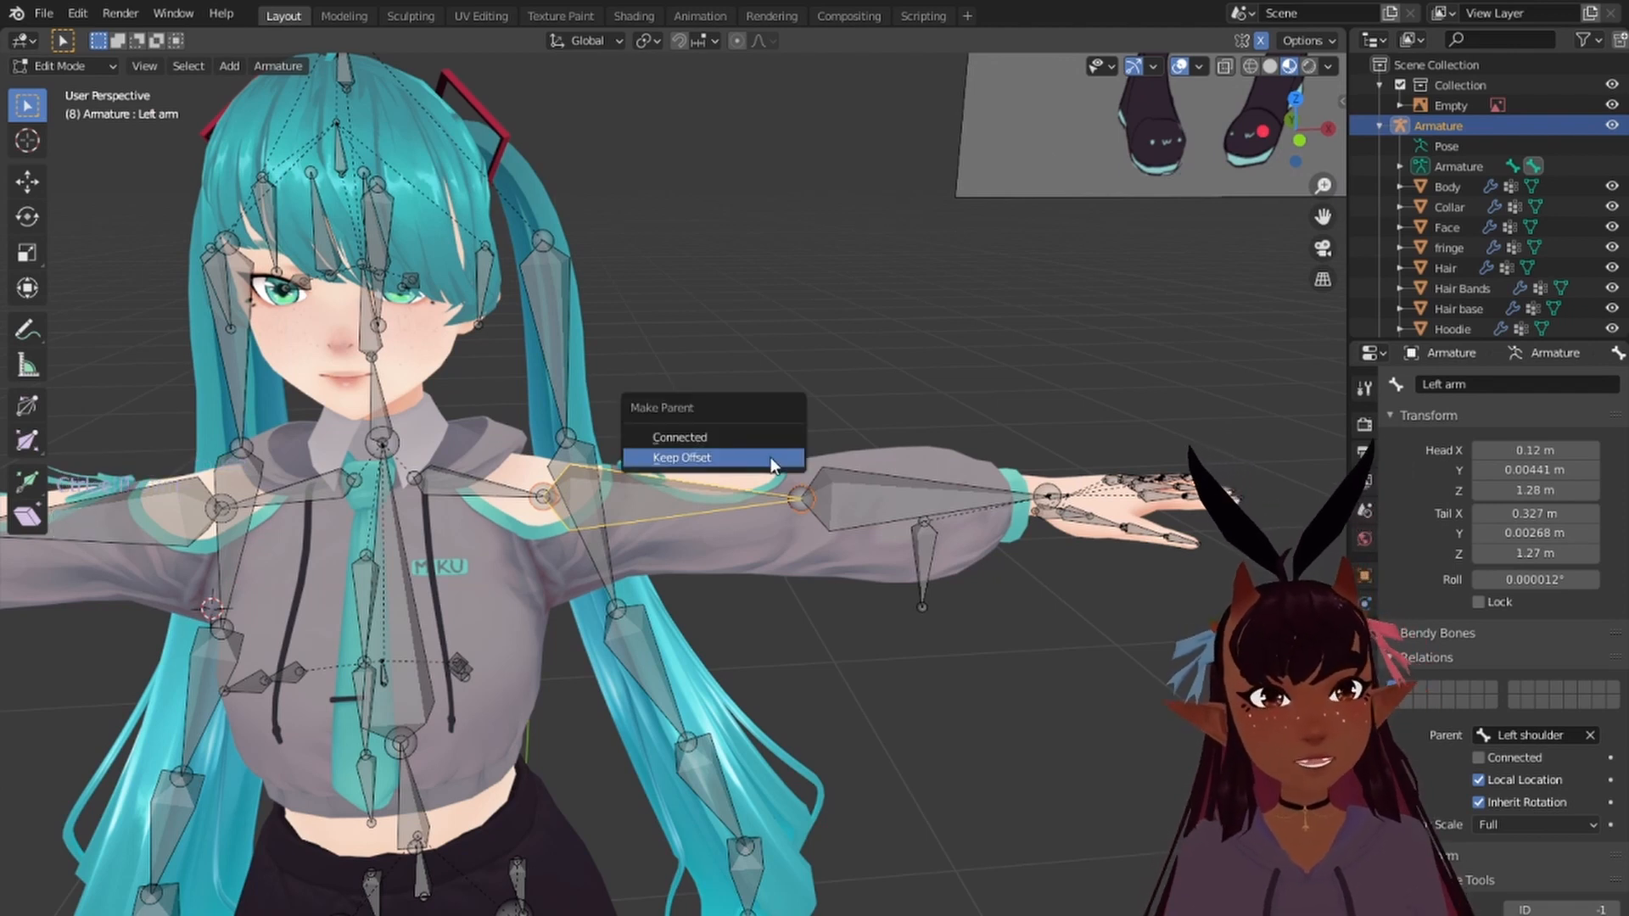
pyautogui.click(770, 458)
pyautogui.click(685, 458)
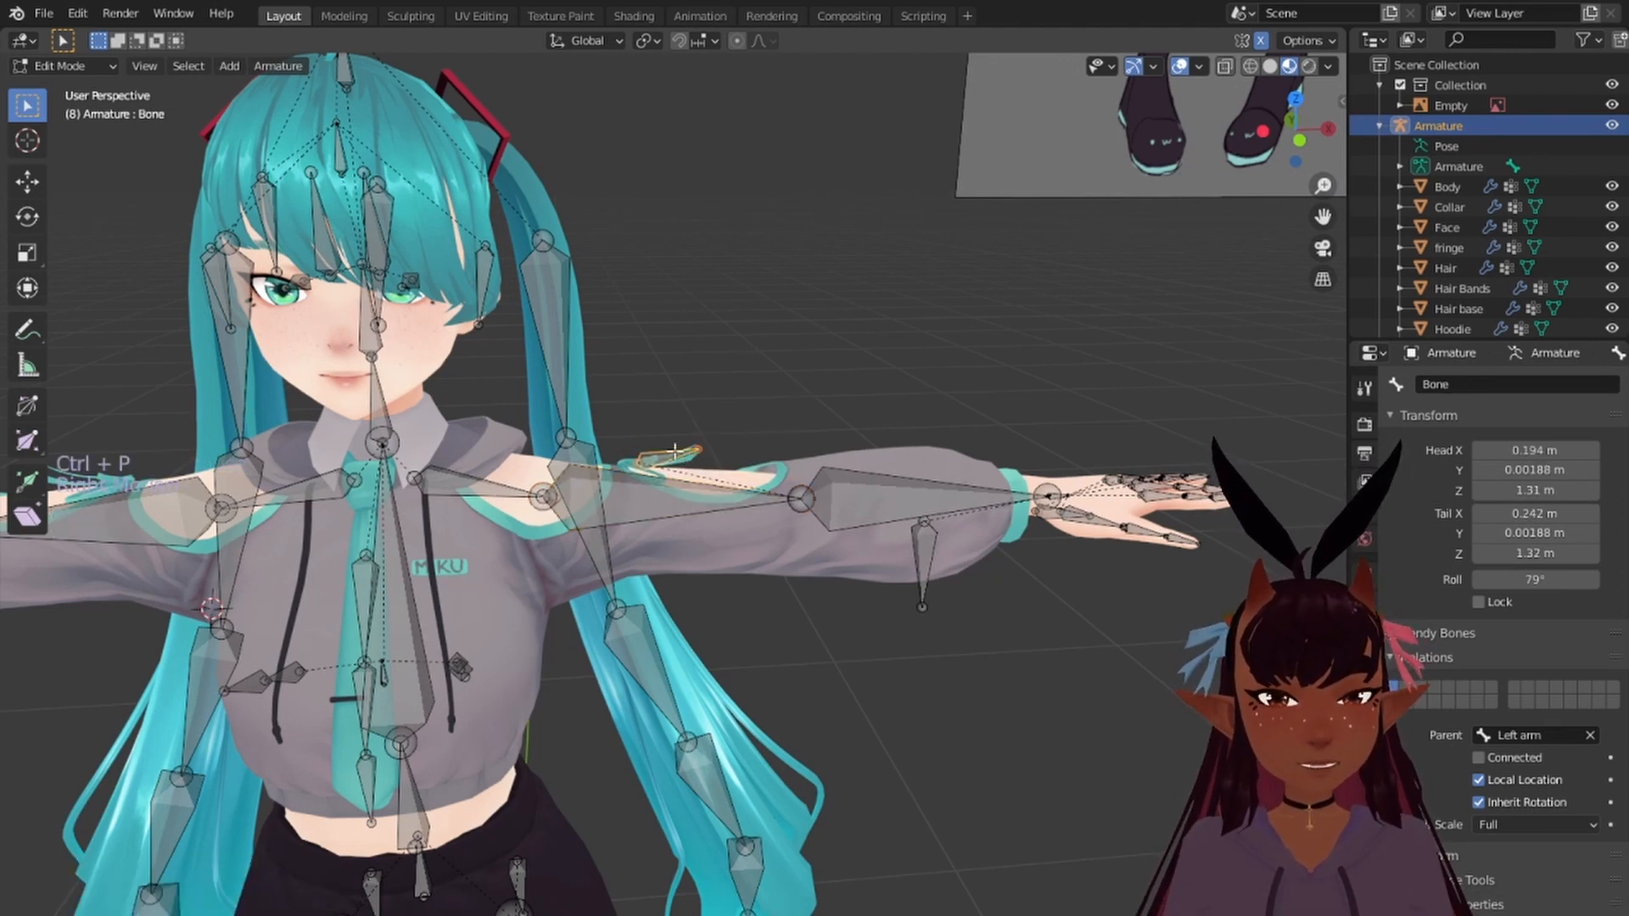
# Step: Rename the sleeve ribbon bone as Ribbon_L
pyautogui.doubleClick(1470, 381)
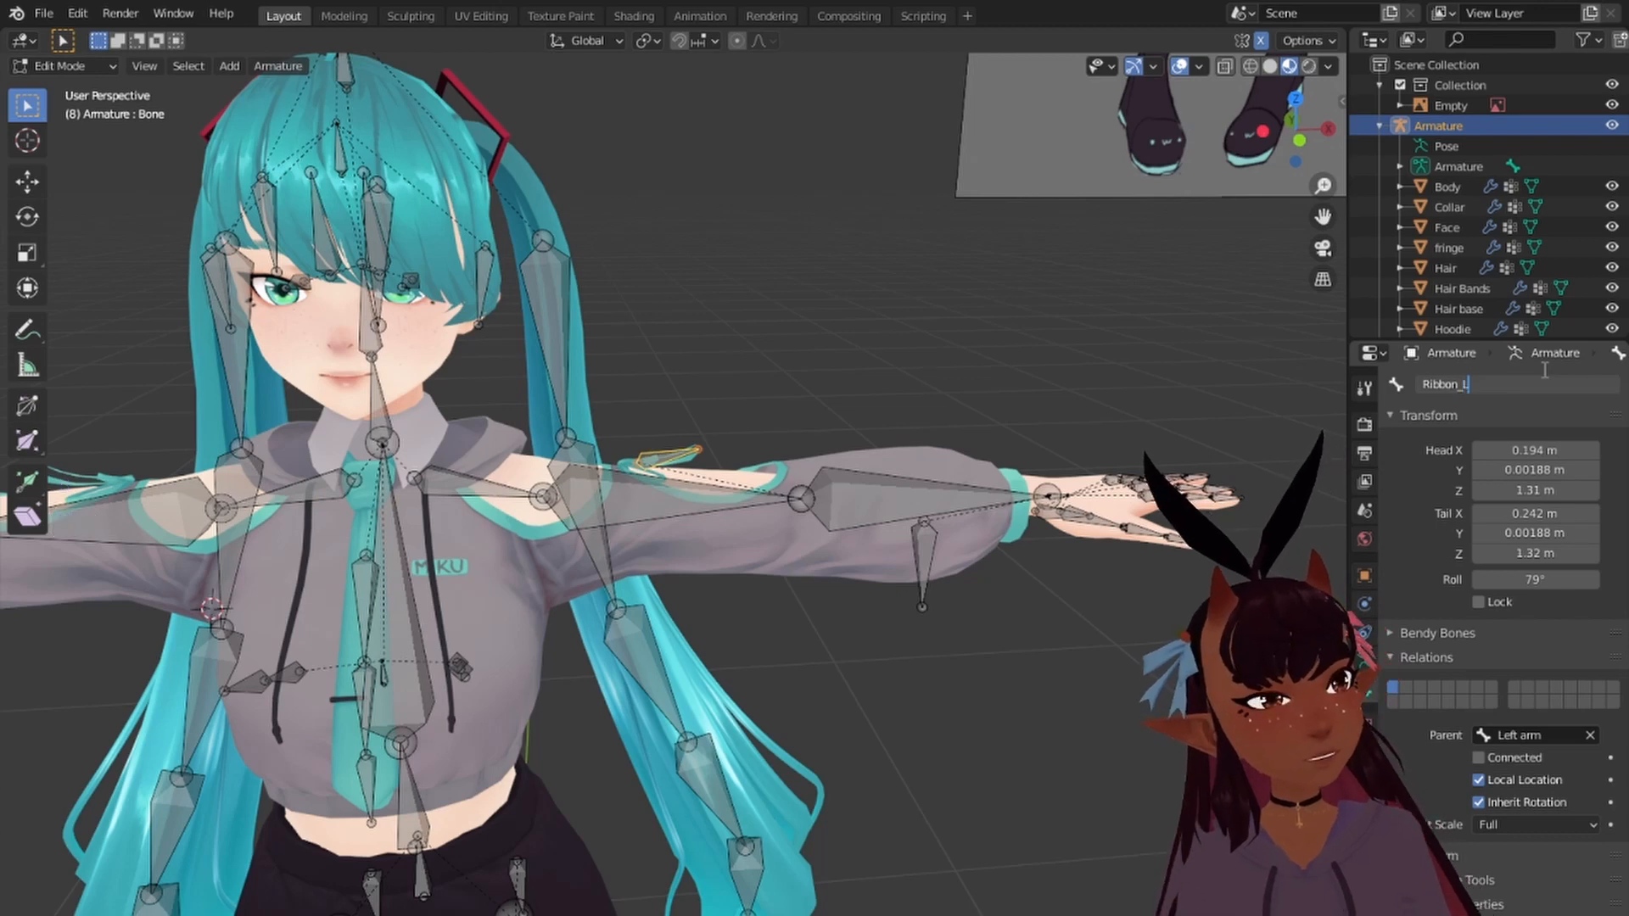
pyautogui.write('Ribbon_L')
pyautogui.press('Return')
# Step: Symmetrize the Ribbon_L bone to the opposite sleeve
pyautogui.moveTo(508, 212); pyautogui.dragTo(284, 100, button='middle')
pyautogui.click(278, 65)
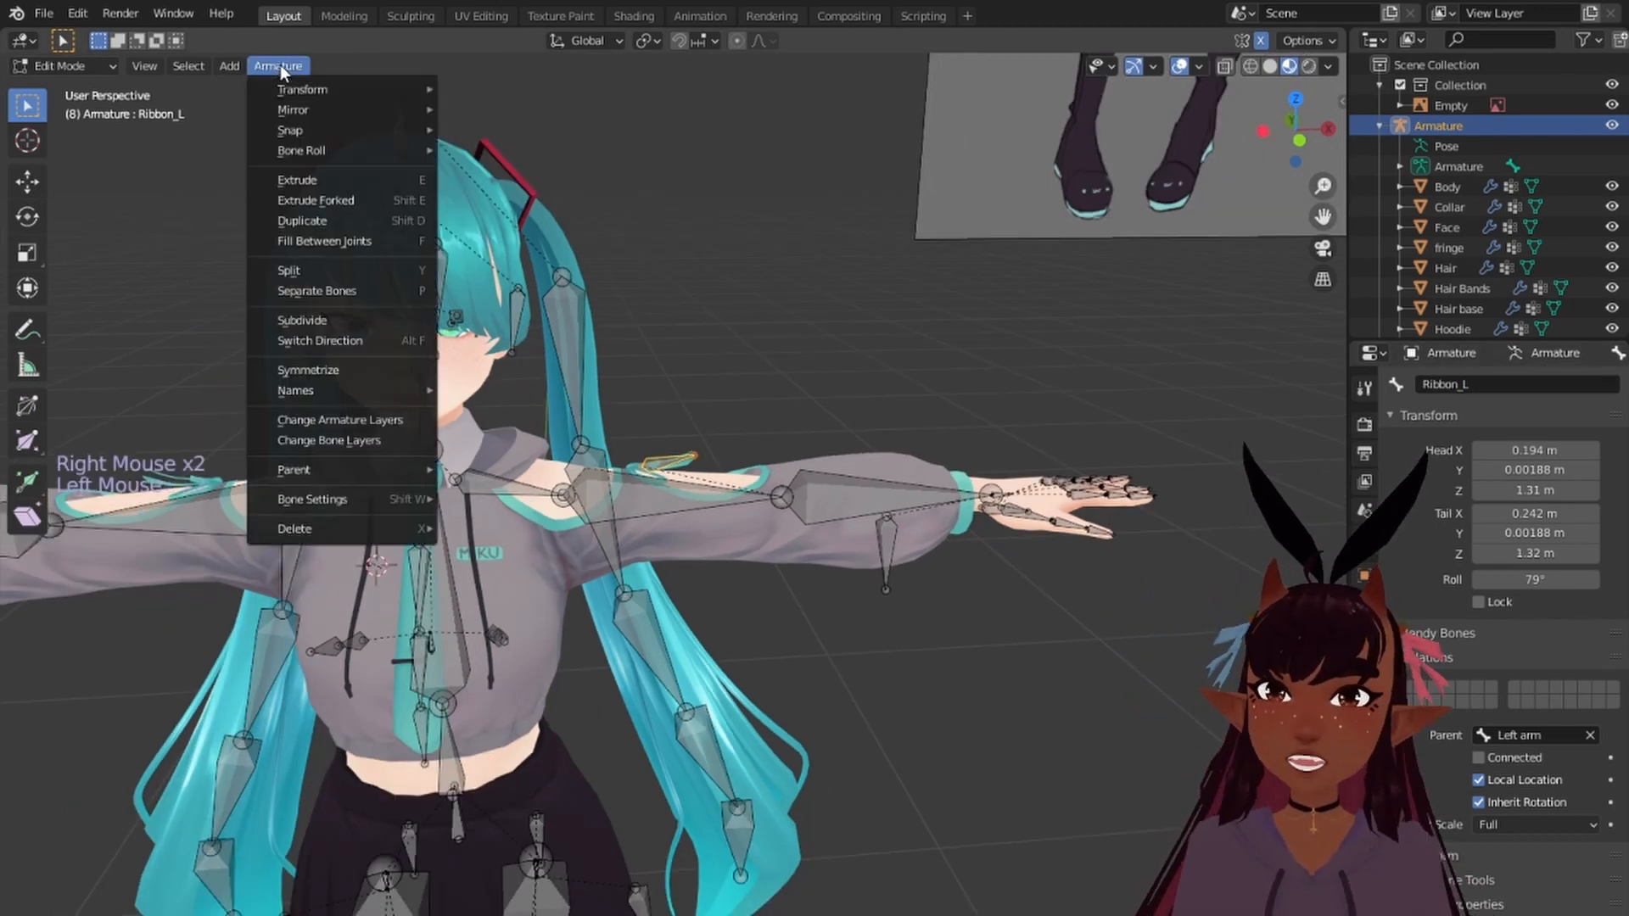
pyautogui.click(332, 370)
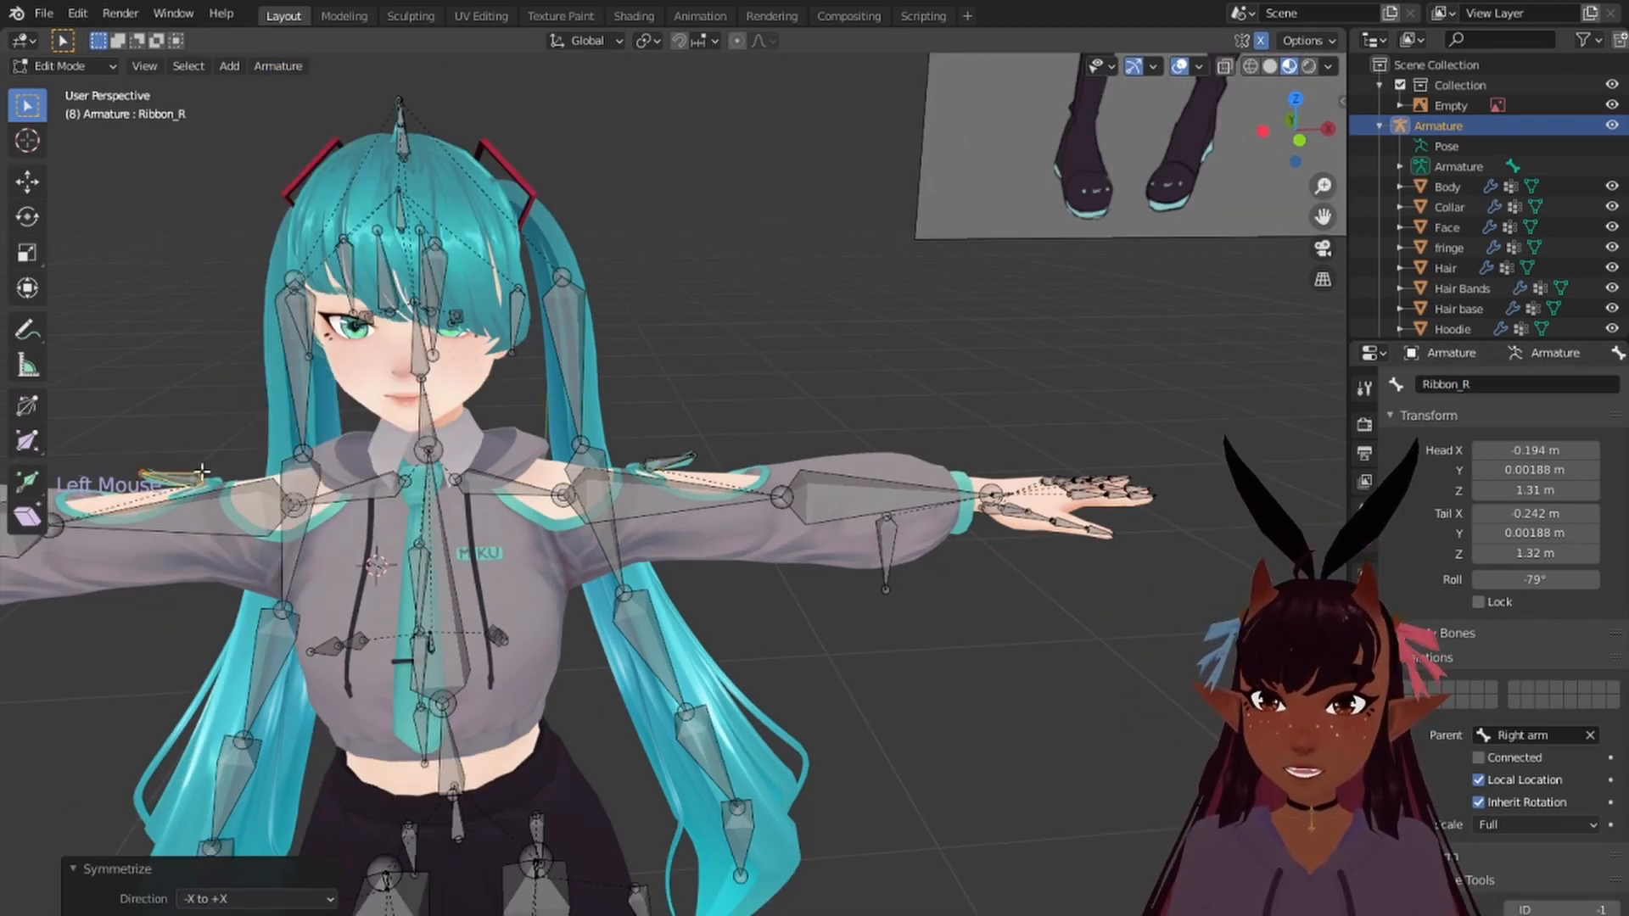
pyautogui.scroll(-3, 202, 472)
pyautogui.rightClick(371, 482)
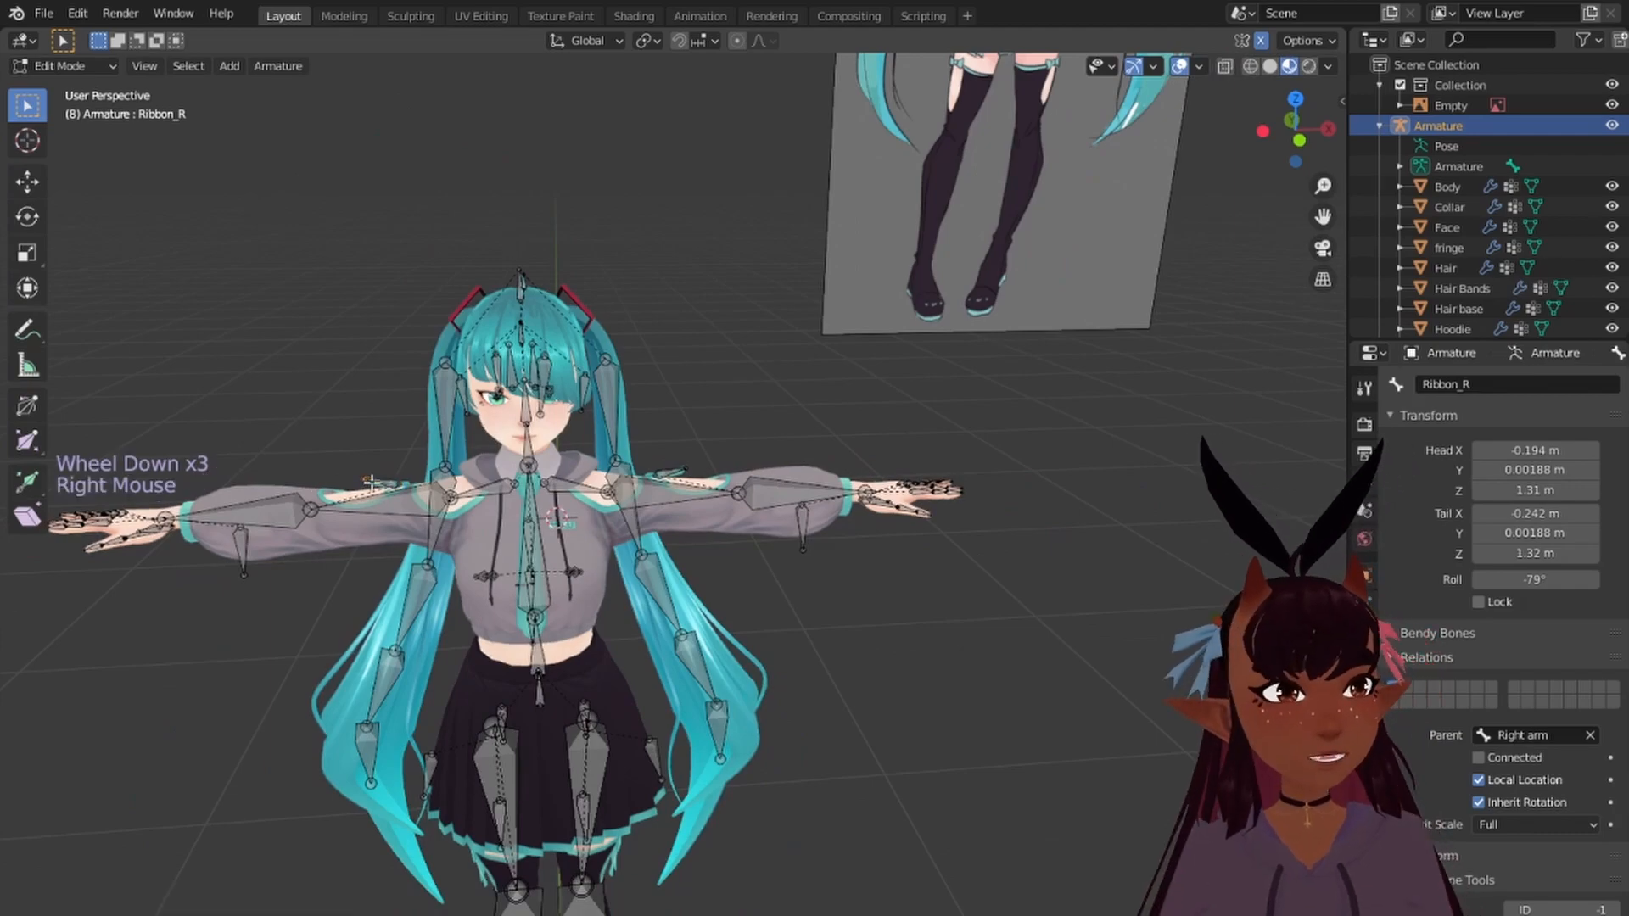
# Step: Examine the armature from behind and in front, down to the ribbons on the character's stockings
pyautogui.moveTo(303, 400); pyautogui.dragTo(1142, 364, button='middle')
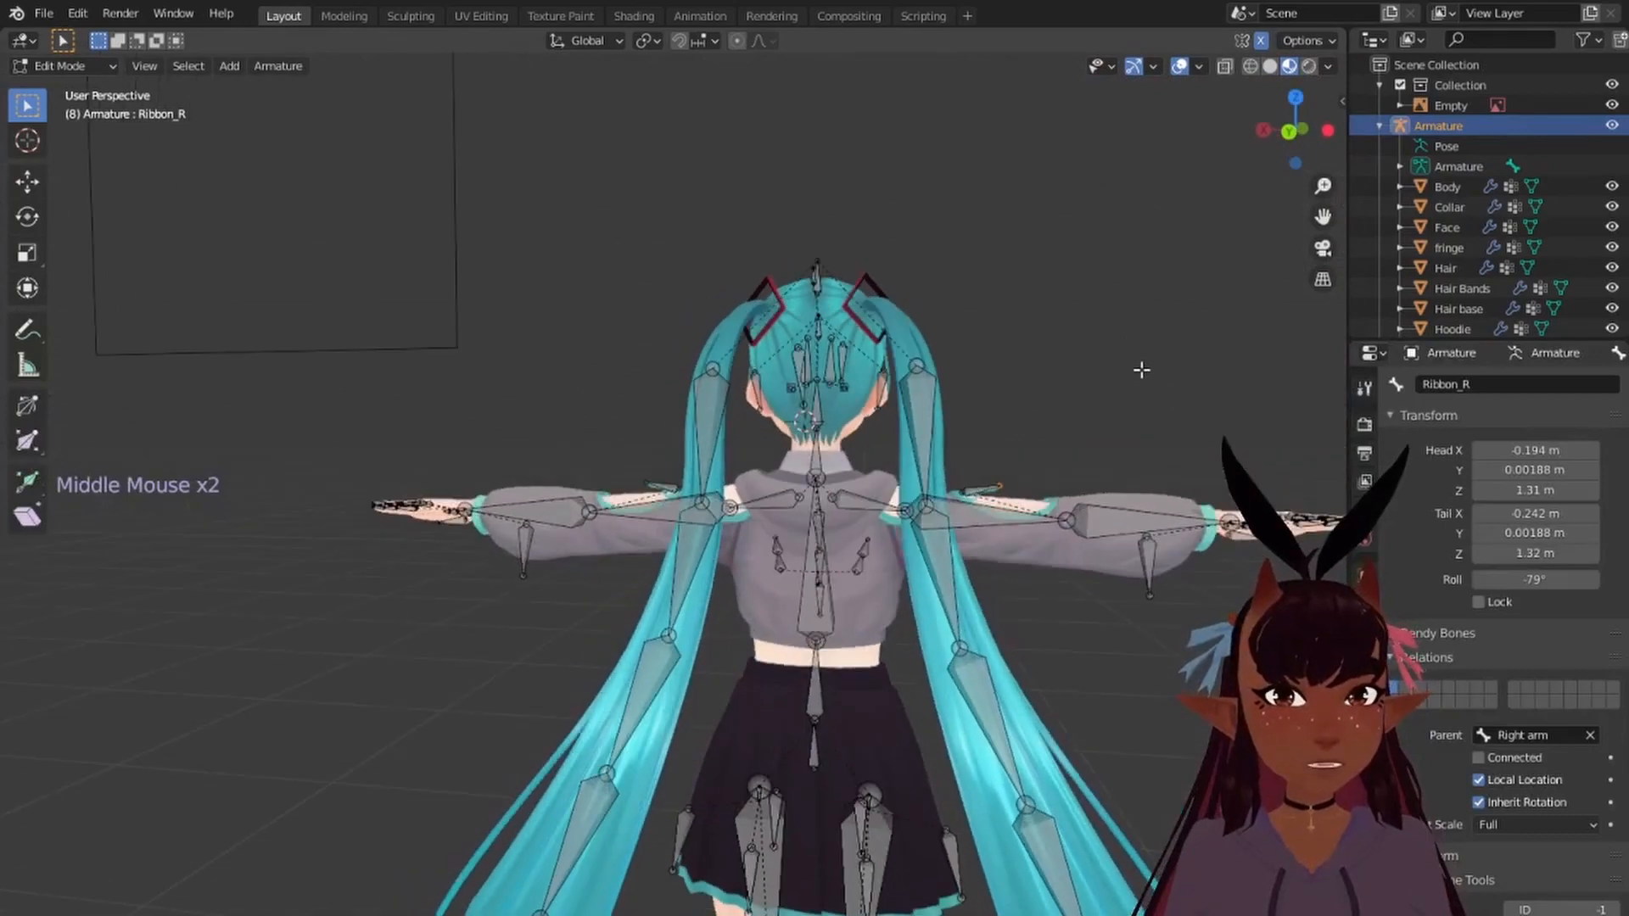
pyautogui.scroll(4, 1018, 459)
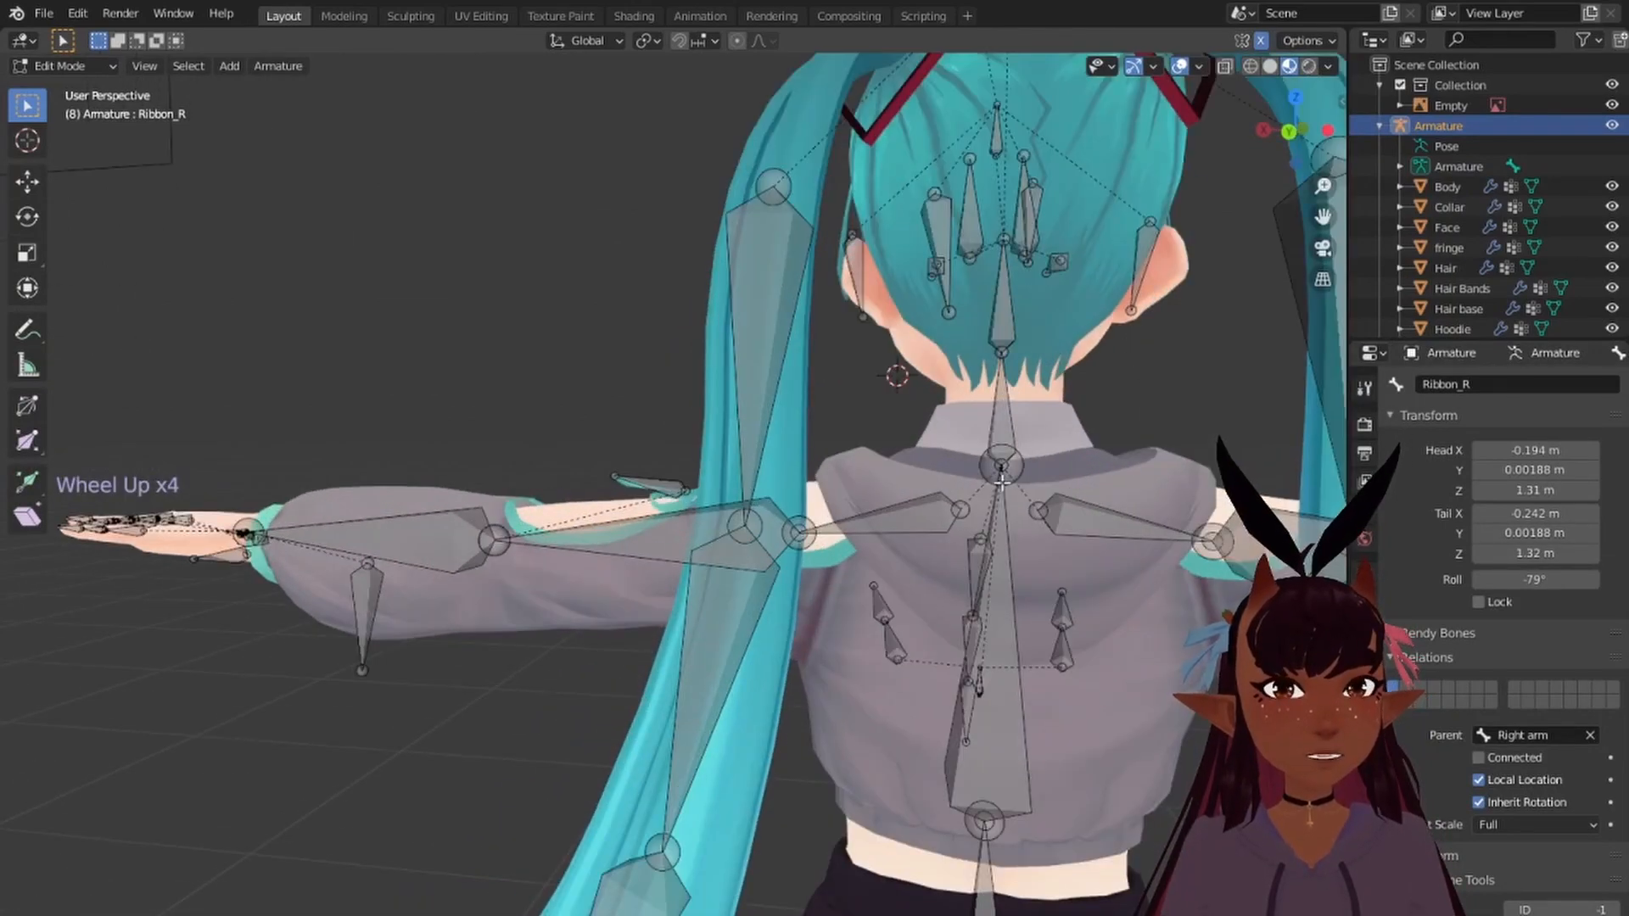
pyautogui.moveTo(876, 415); pyautogui.dragTo(557, 427, button='middle')
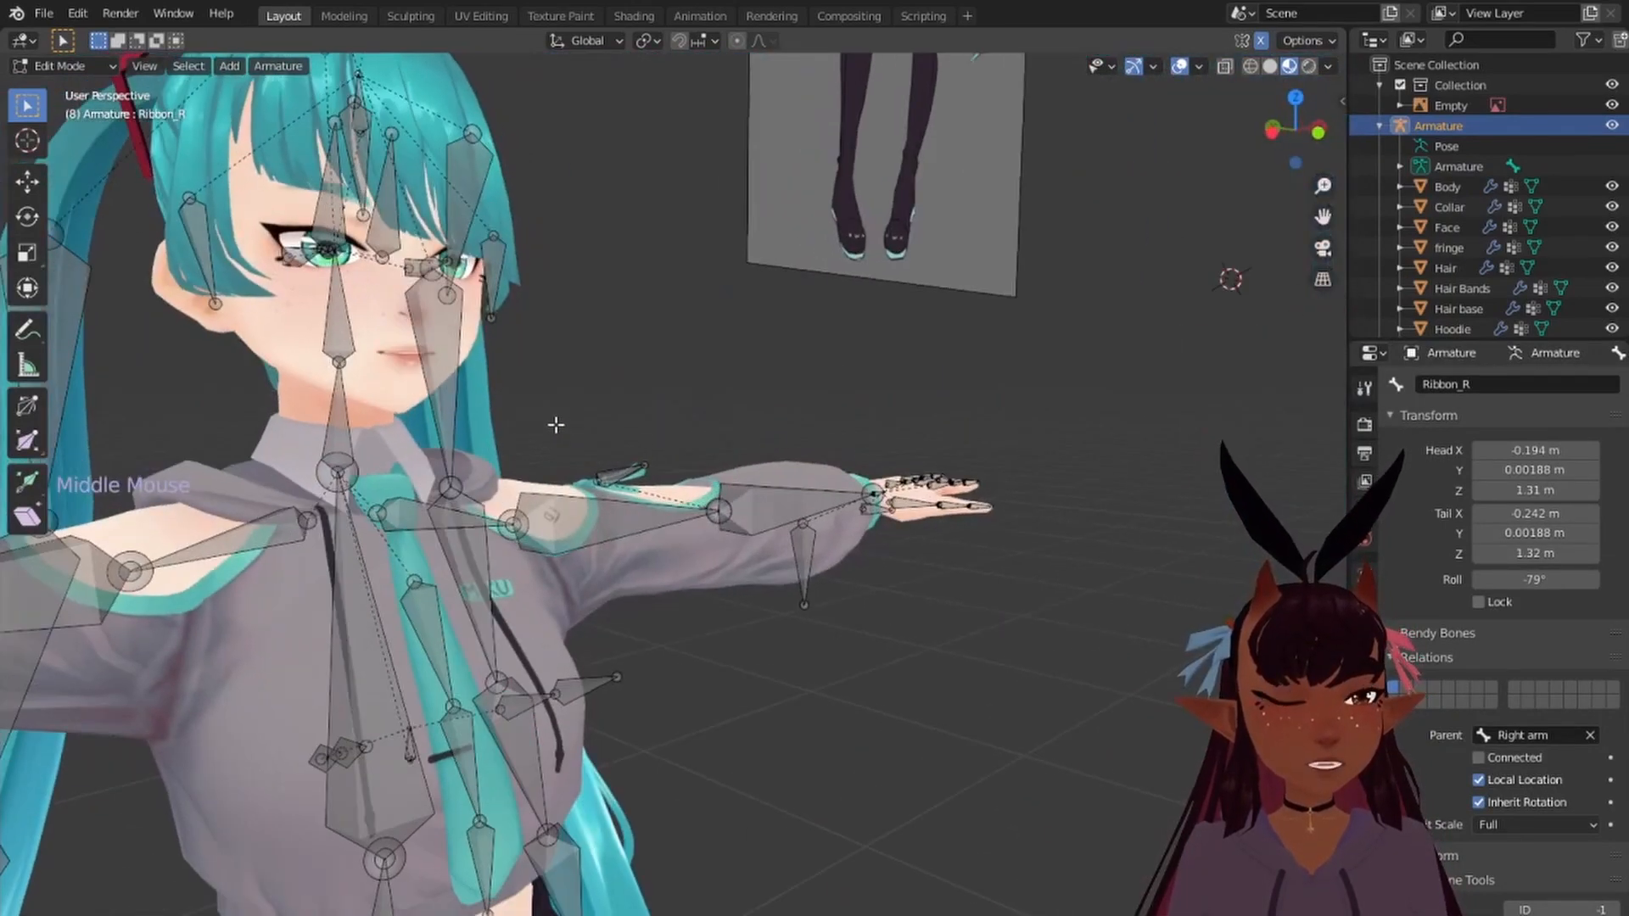
pyautogui.press('KP_1')
pyautogui.press('a')
pyautogui.press('a')
pyautogui.press('a')
pyautogui.scroll(-1, 644, 515)
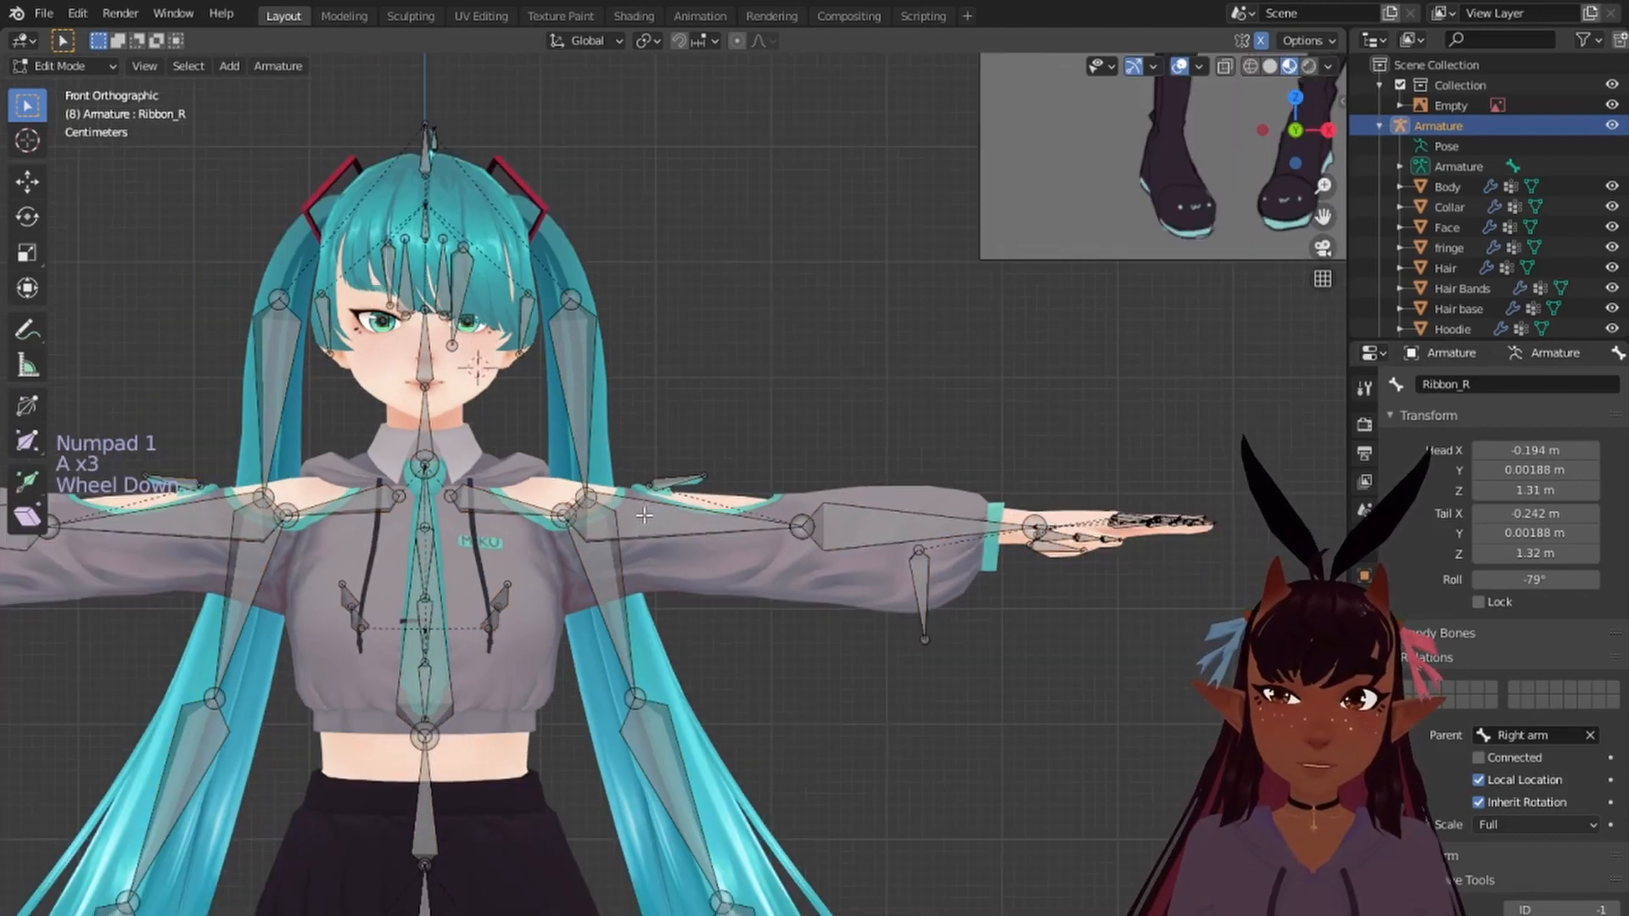
pyautogui.scroll(-2, 632, 492)
pyautogui.scroll(-2, 682, 500)
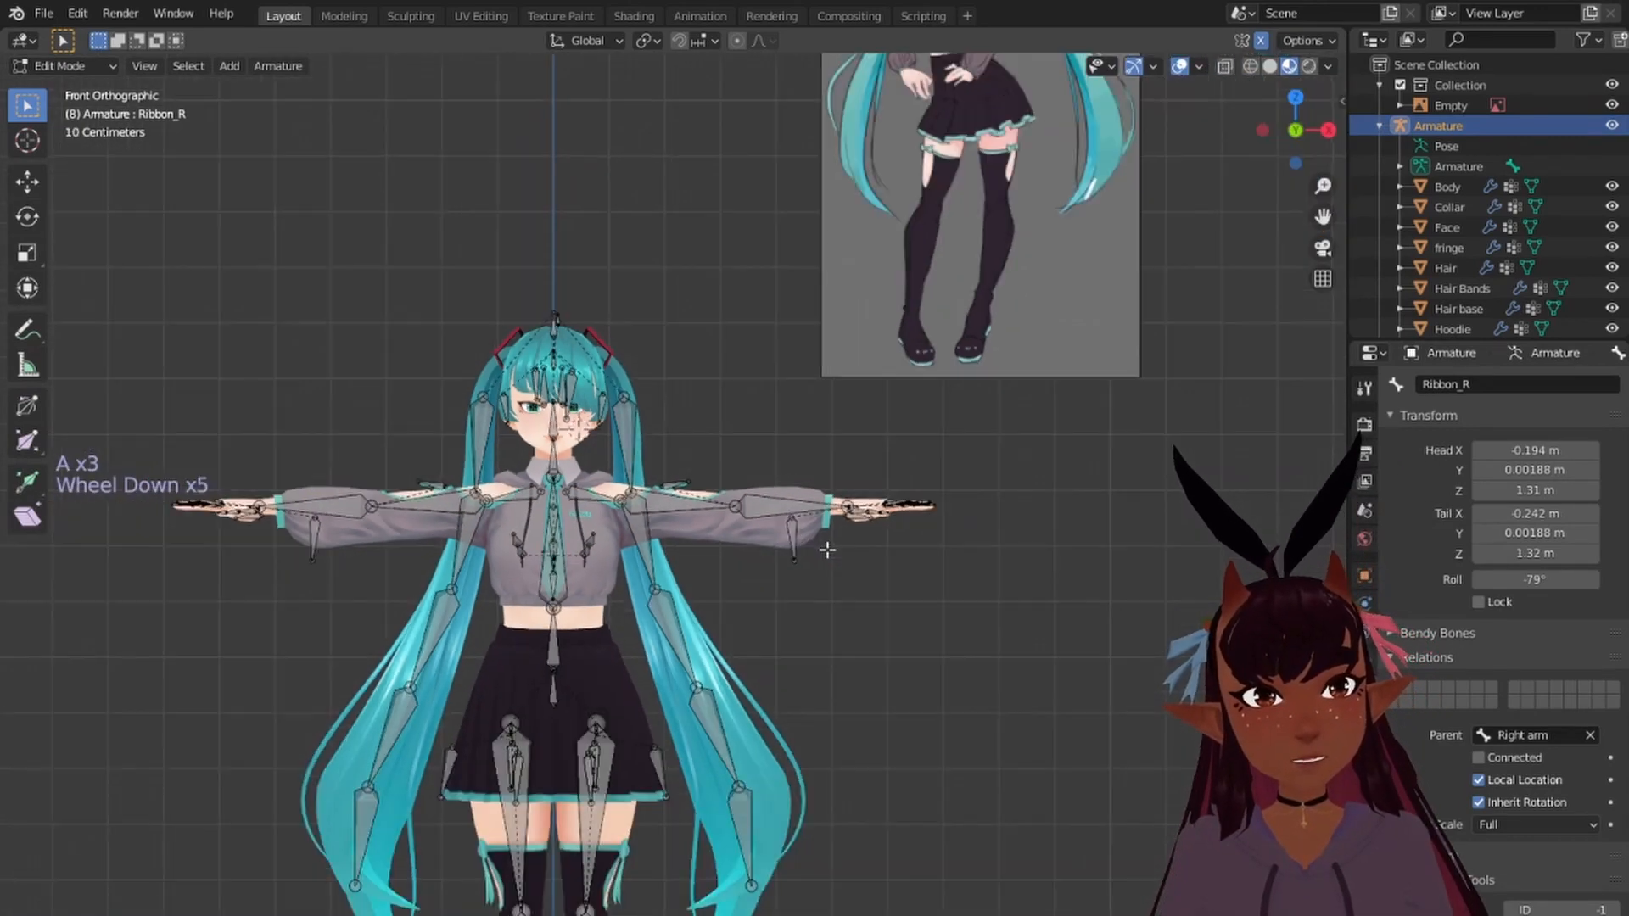
pyautogui.keyDown('shift'); pyautogui.moveTo(776, 664); pyautogui.dragTo(958, 382, button='middle'); pyautogui.keyUp('shift')
pyautogui.keyDown('shift'); pyautogui.moveTo(817, 721); pyautogui.dragTo(818, 552, button='middle'); pyautogui.keyUp('shift')
pyautogui.scroll(3, 690, 461)
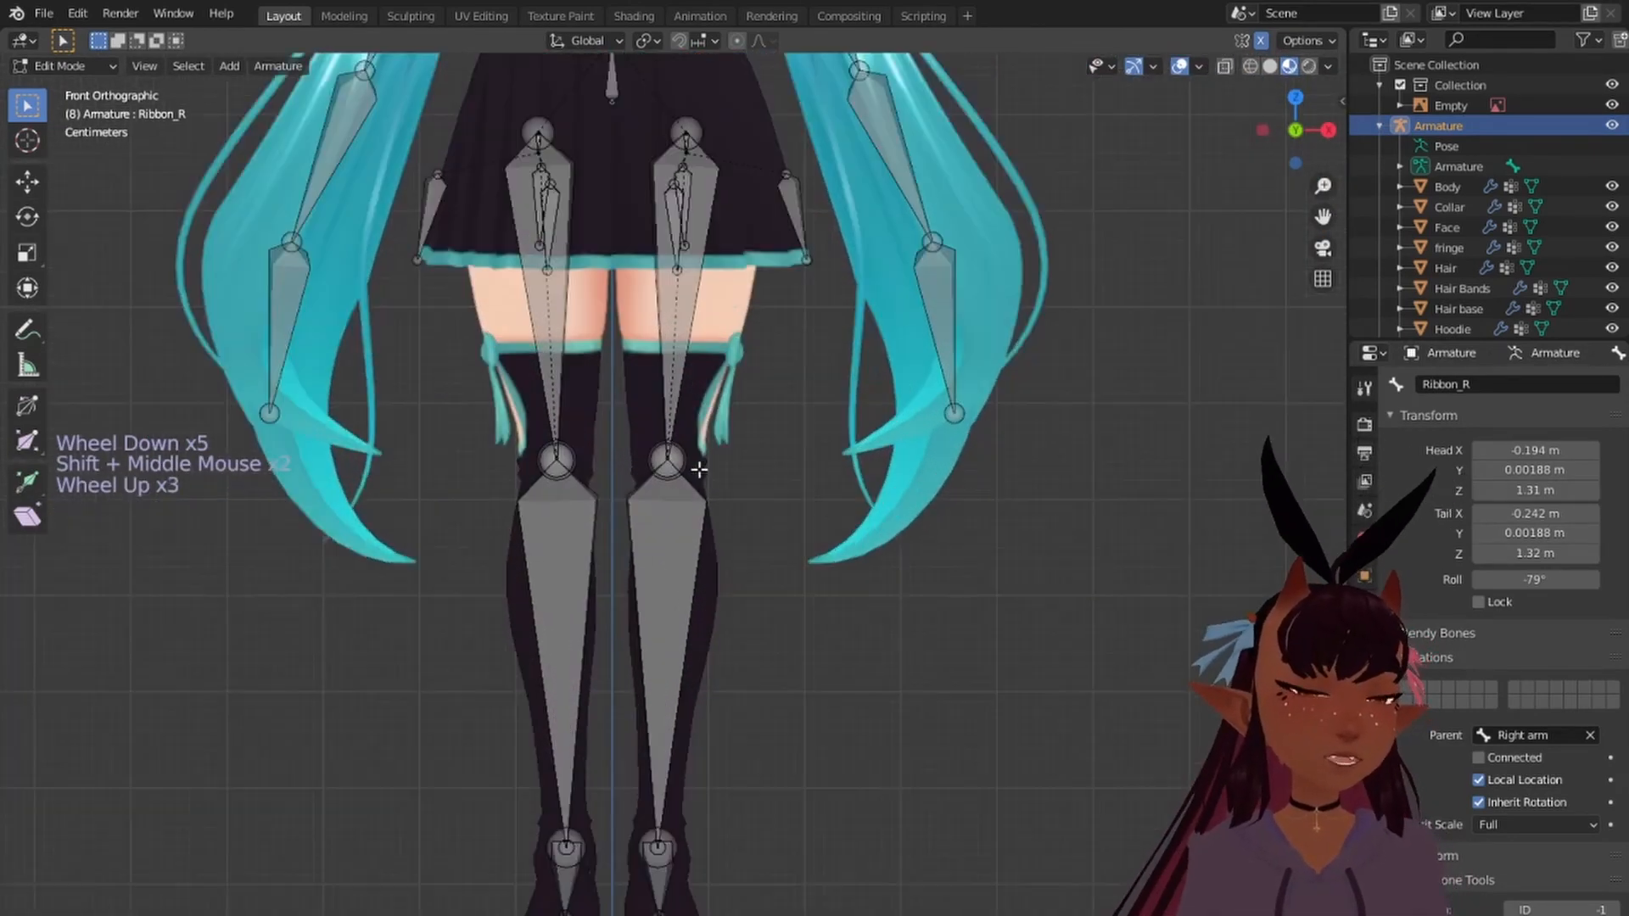
pyautogui.scroll(2, 708, 420)
pyautogui.scroll(3, 742, 399)
pyautogui.keyDown('shift'); pyautogui.moveTo(755, 394); pyautogui.dragTo(980, 538, button='middle'); pyautogui.keyUp('shift')
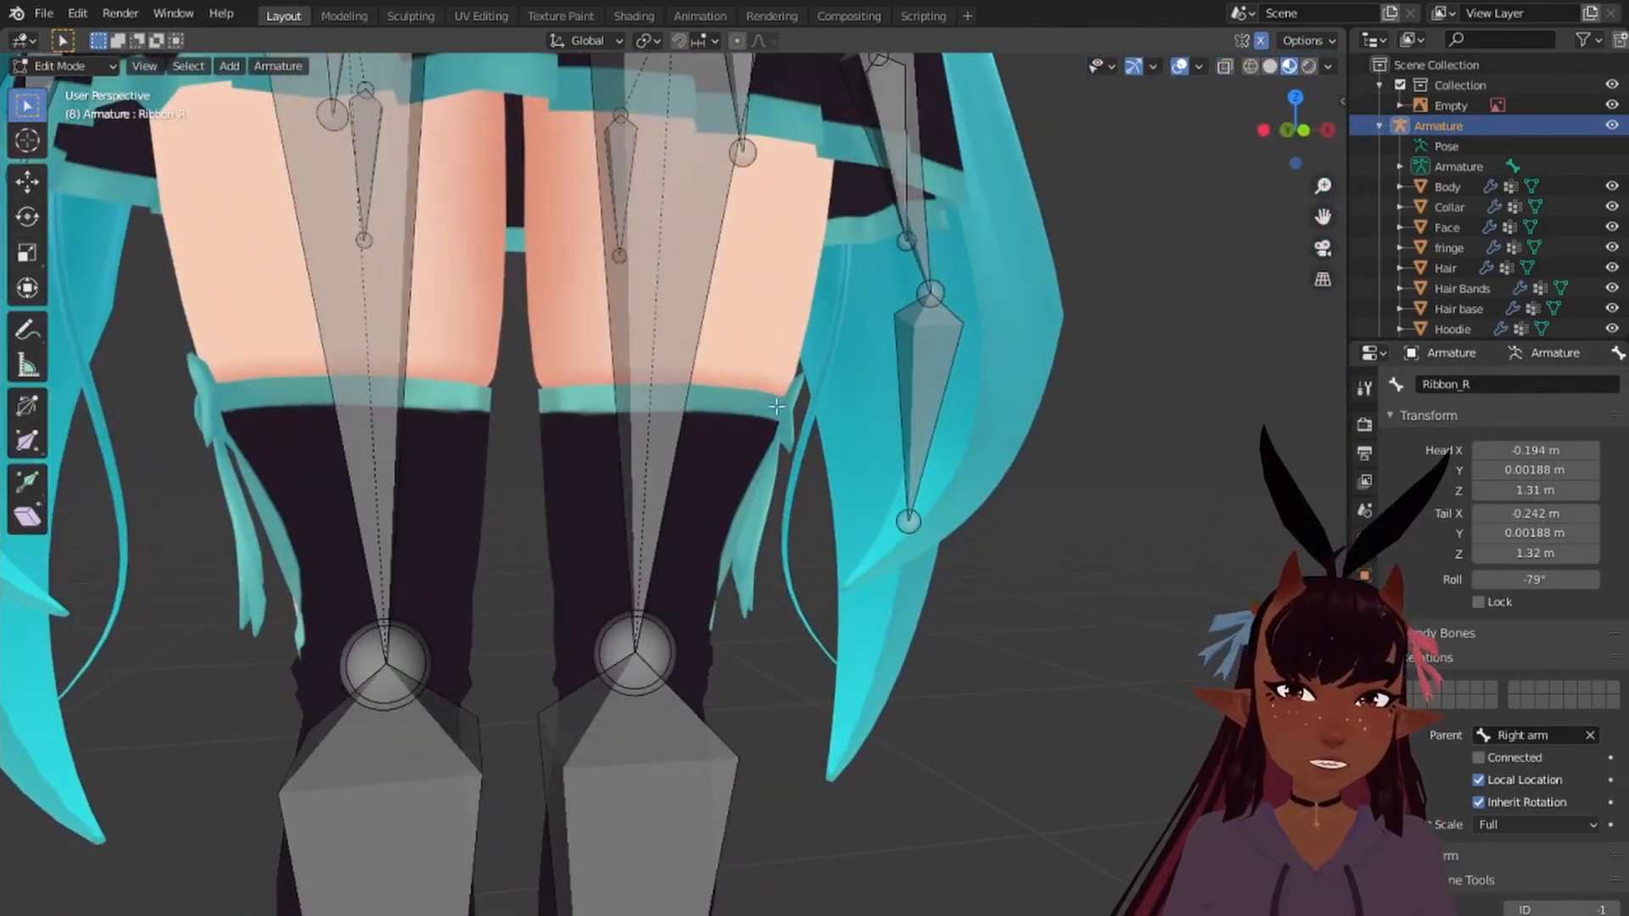
pyautogui.moveTo(776, 406); pyautogui.dragTo(771, 551, button='middle')
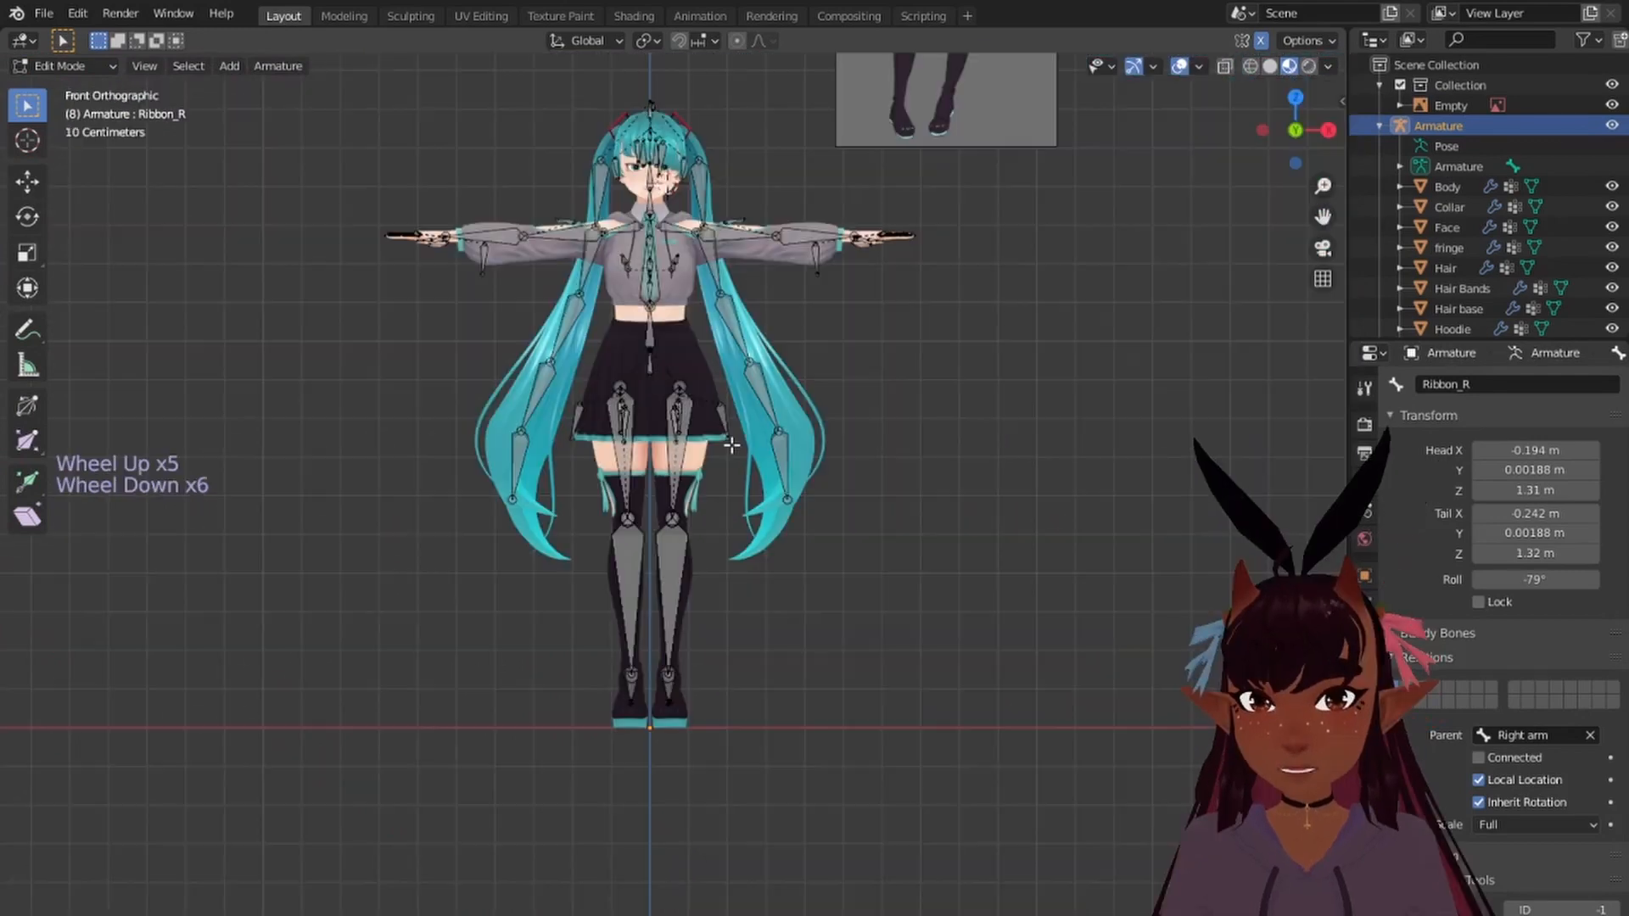
# Step: Add a new bone and move it about 0.084 m along X and -0.764 m along Z, beside the left stocking's ribbon
pyautogui.hotkey('shift', 'a')
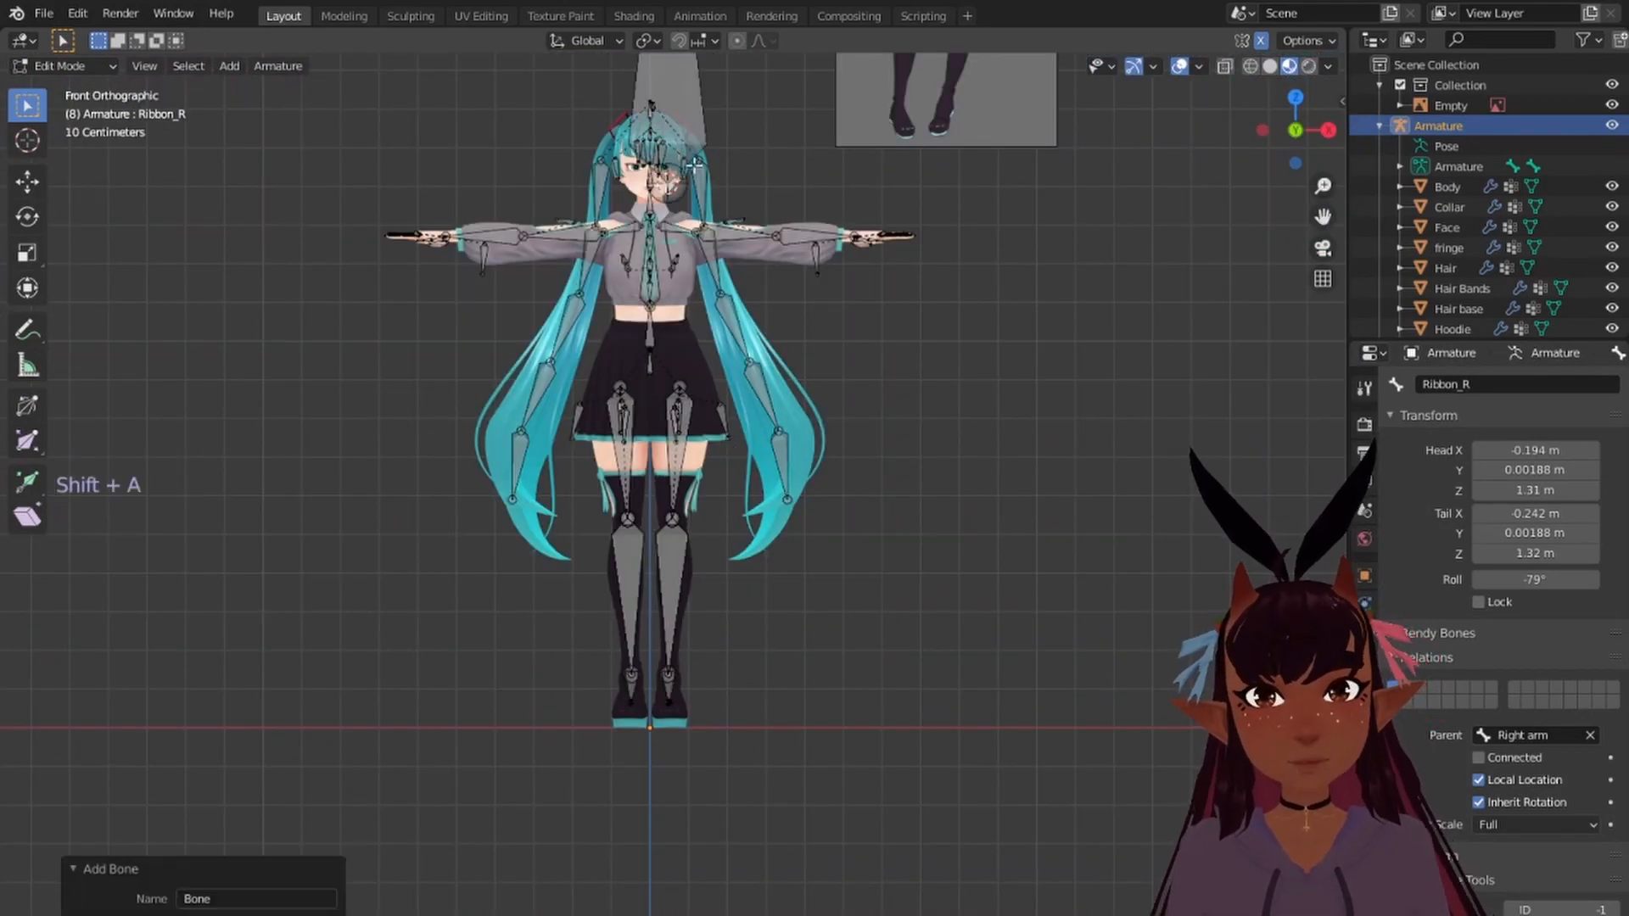
pyautogui.rightClick(709, 85)
pyautogui.press('g')
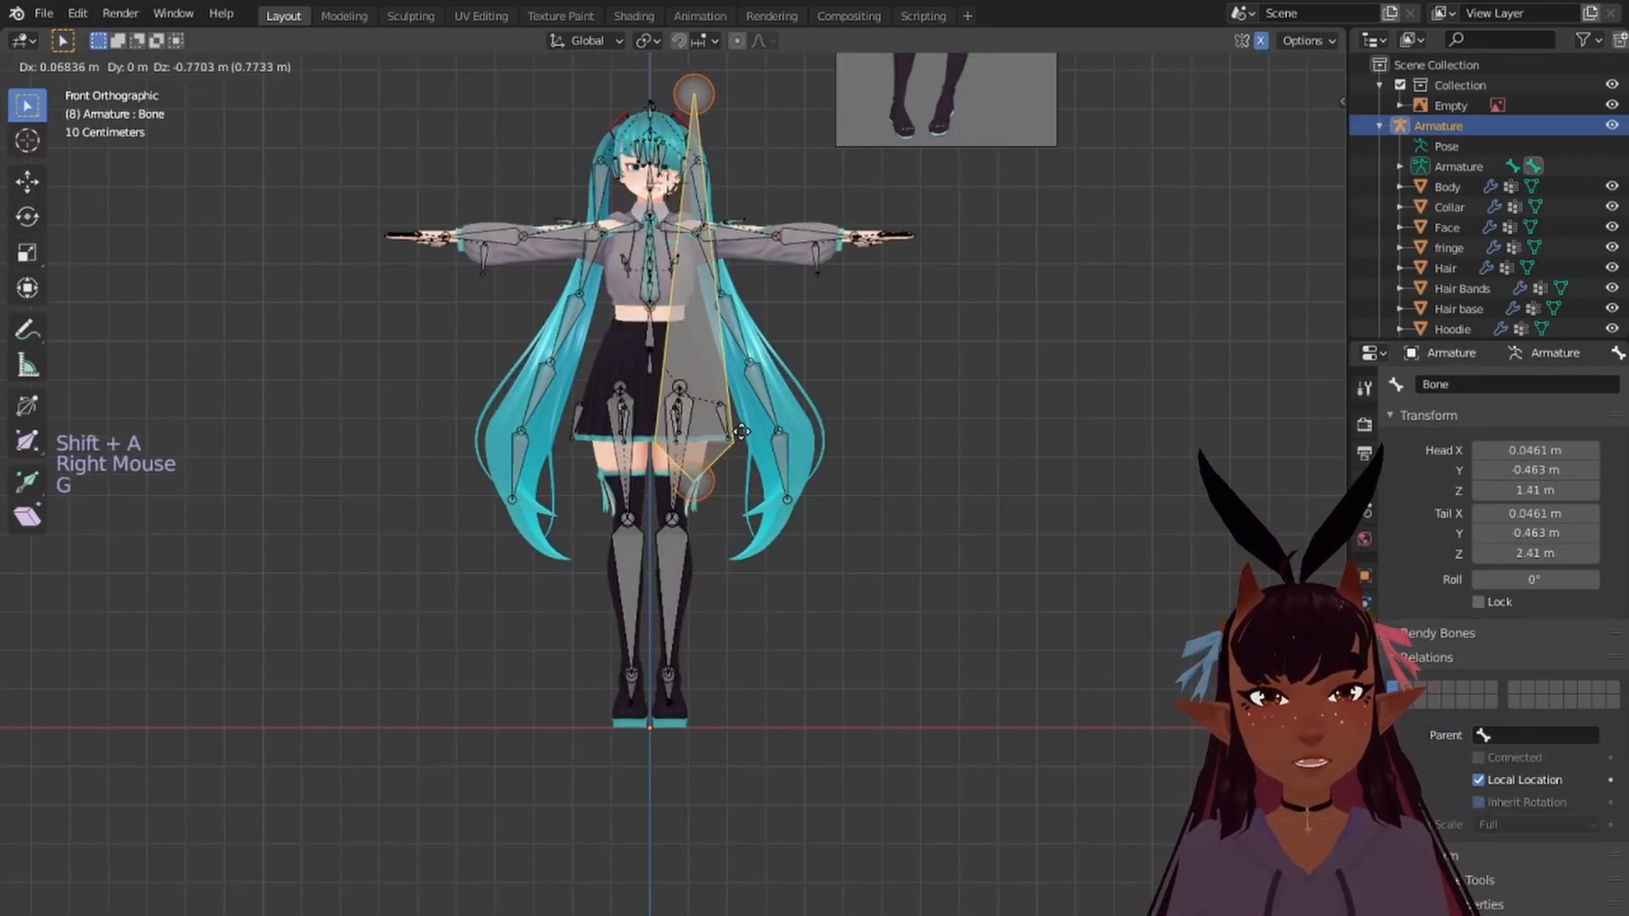
pyautogui.click(747, 428)
# Step: Shorten and flip the new bone by moving its tail about -1.094 m along Z, so that it points down
pyautogui.rightClick(719, 114)
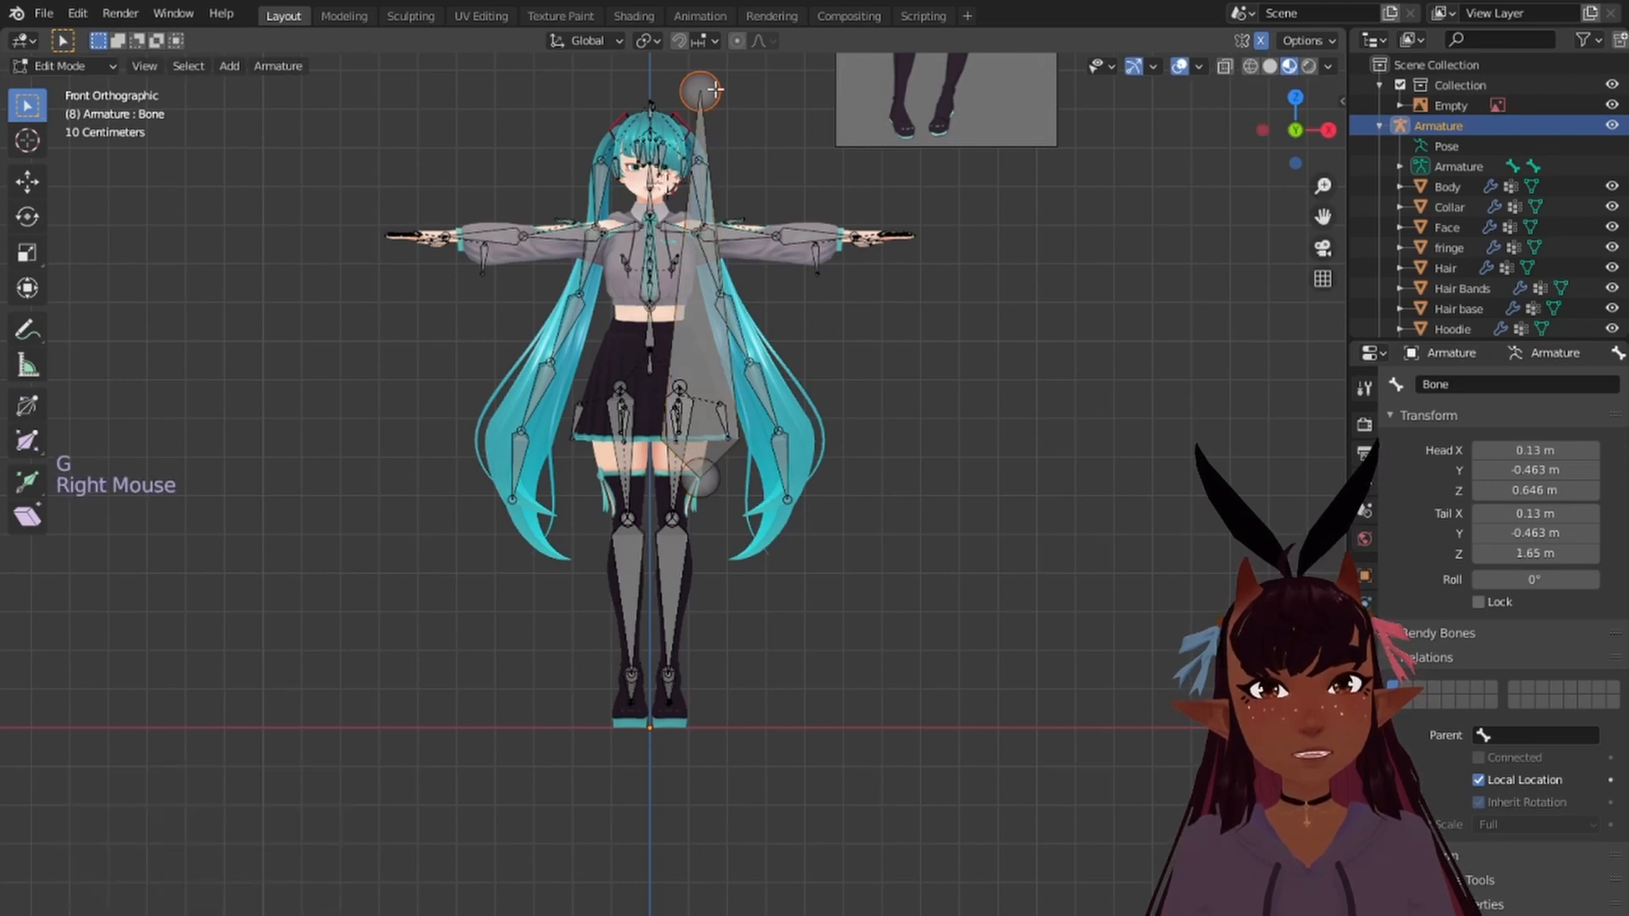
pyautogui.press('g')
pyautogui.click(715, 511)
pyautogui.scroll(2, 715, 511)
pyautogui.moveTo(715, 512); pyautogui.dragTo(729, 508, button='middle')
pyautogui.scroll(7, 729, 507)
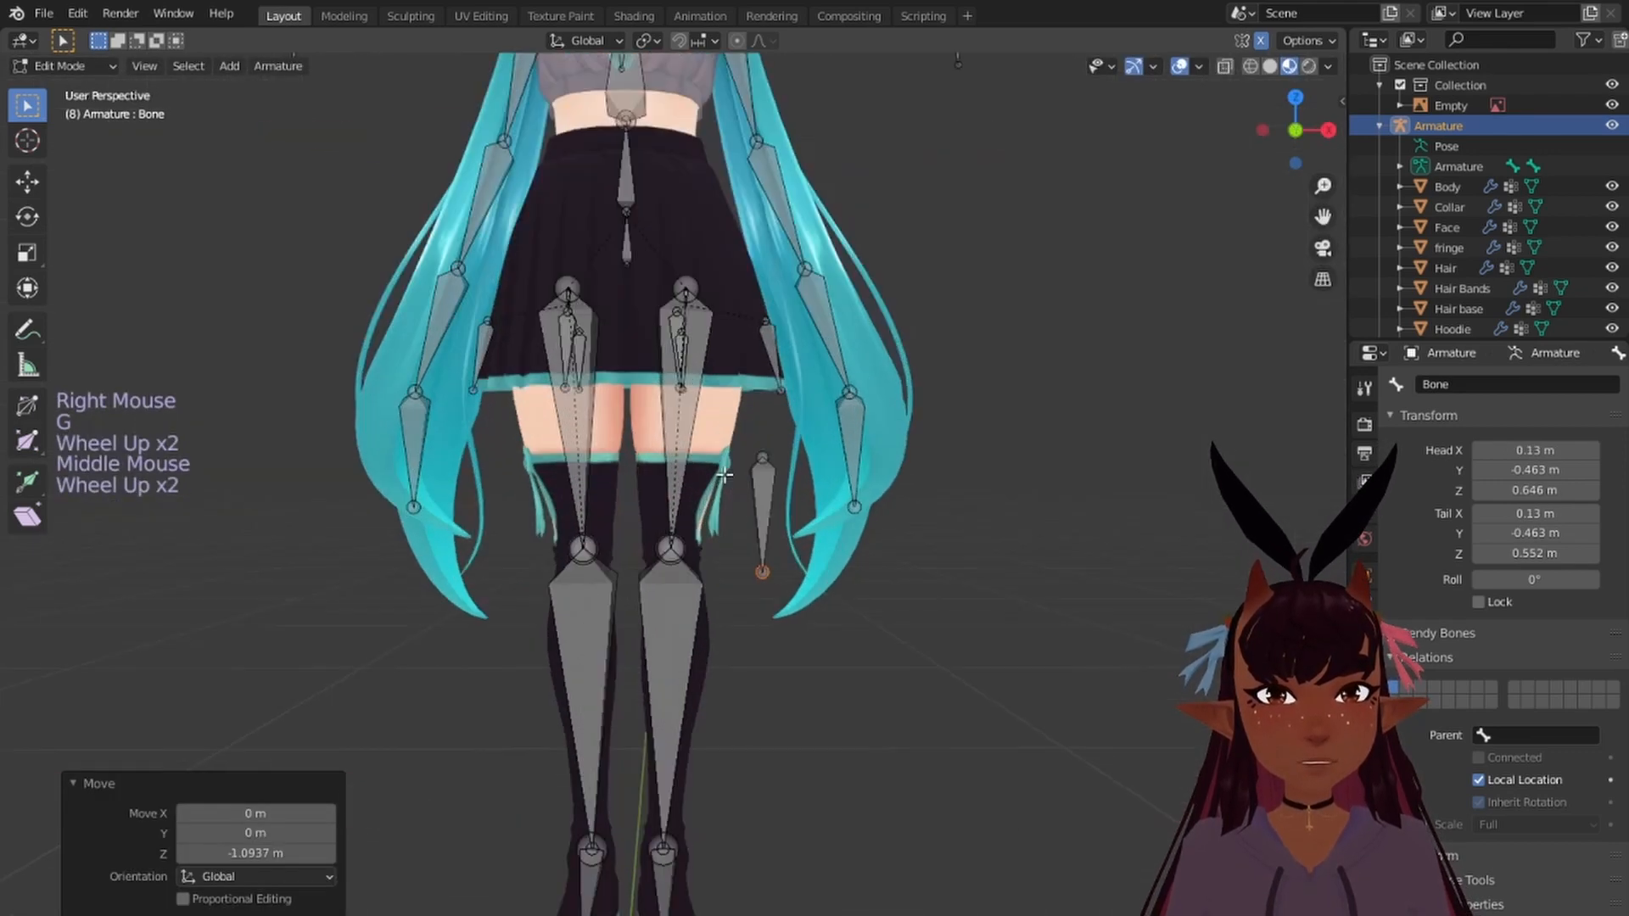
pyautogui.scroll(-5, 860, 489)
# Step: Select the whole bone and, in the right side view, move it about 0.467 m along Y onto the leg ribbon
pyautogui.rightClick(763, 500)
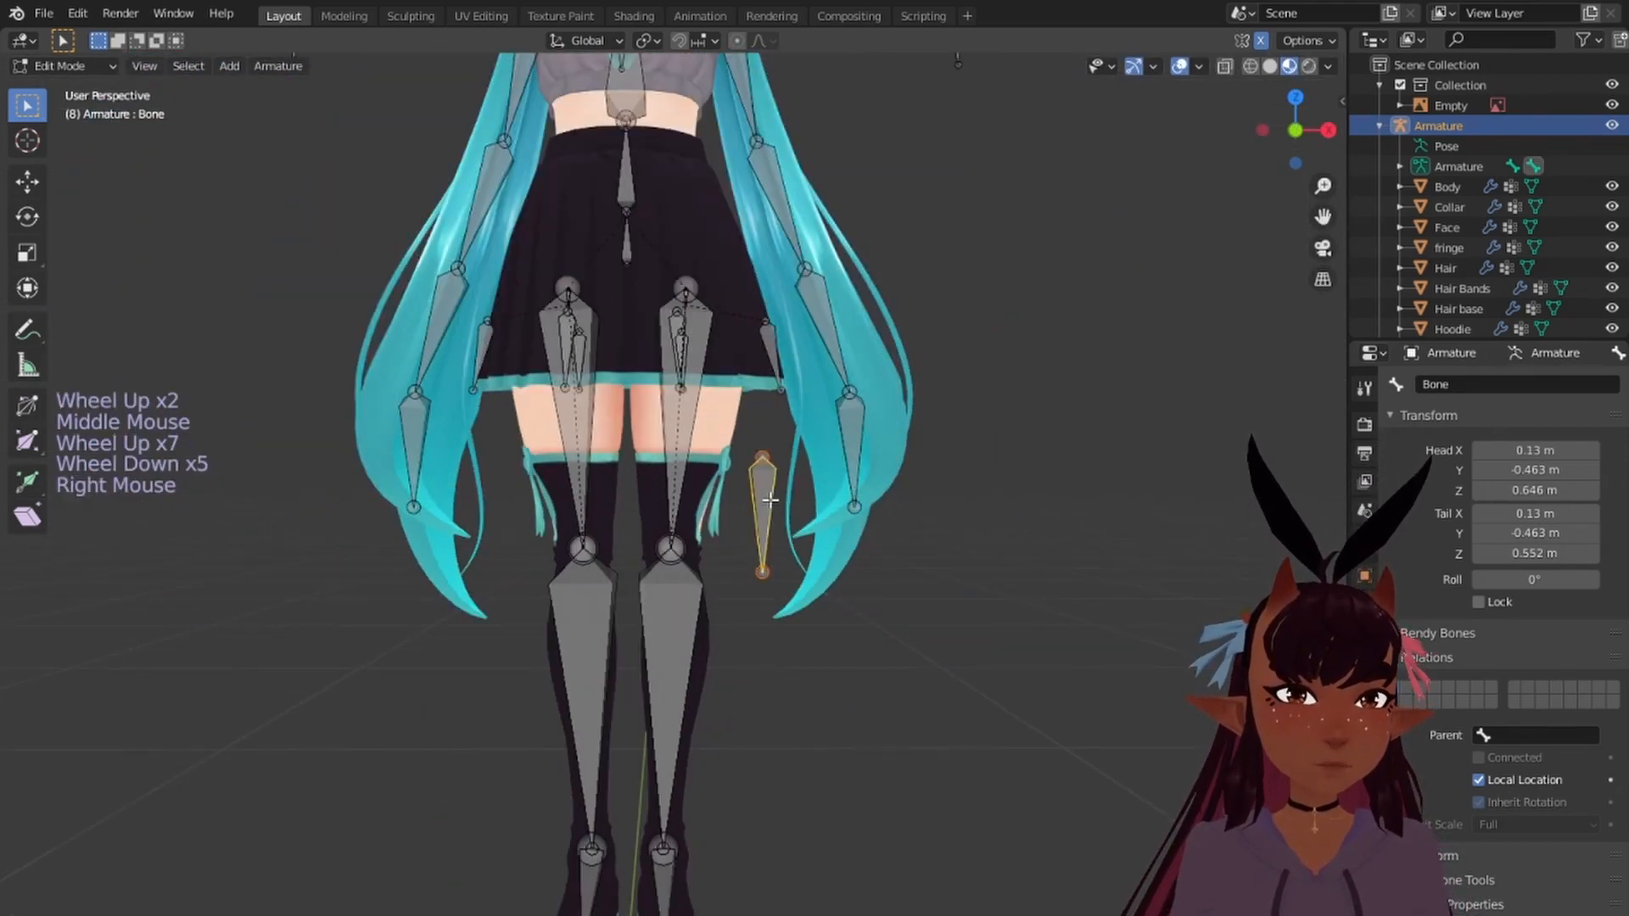
pyautogui.press('KP_3')
pyautogui.press('g')
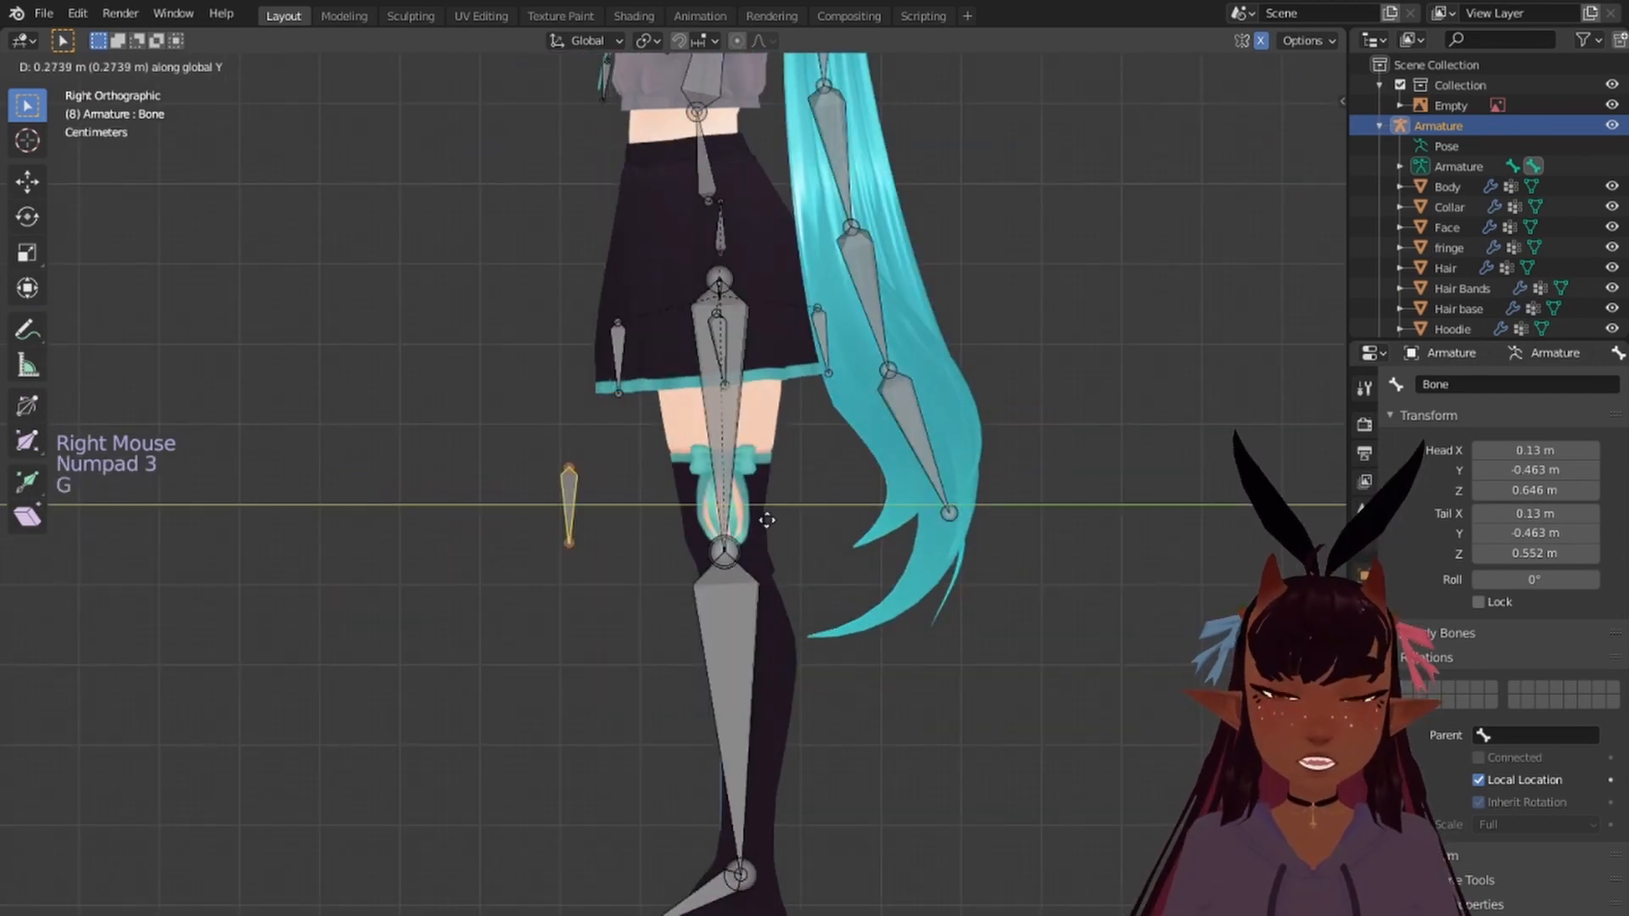
pyautogui.click(873, 527)
# Step: In the front view, move the bone's head about -0.006 m in X and -0.014 m in Z, and its tail onto the ribbon's tip
pyautogui.press('KP_1')
pyautogui.scroll(6, 880, 408)
pyautogui.rightClick(882, 418)
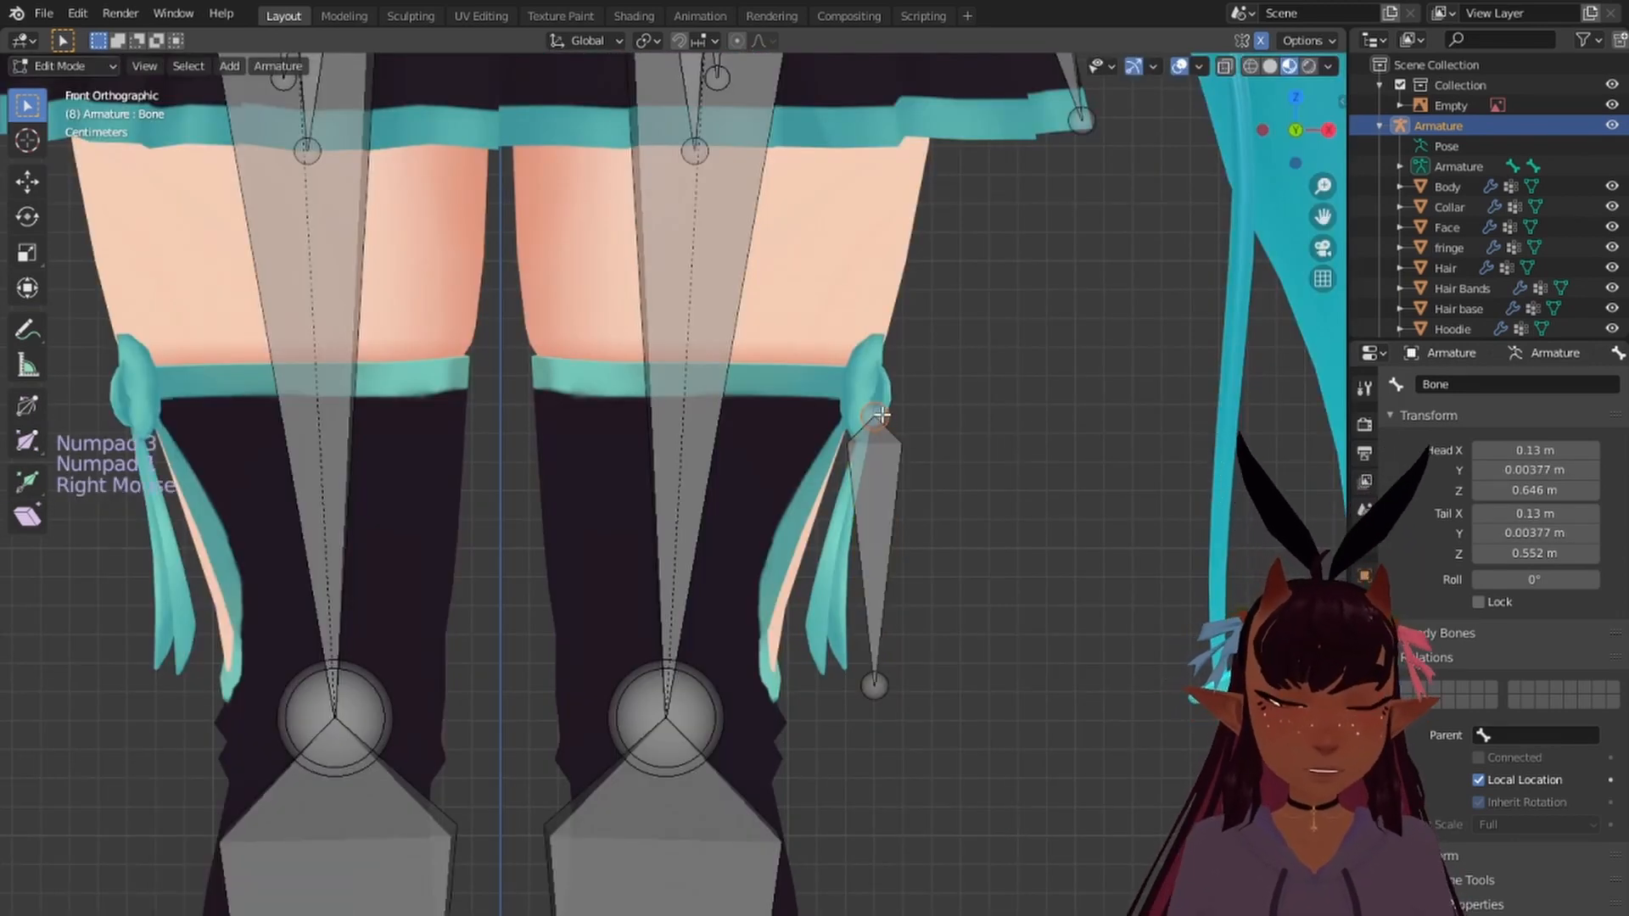
pyautogui.press('g')
pyautogui.click(866, 460)
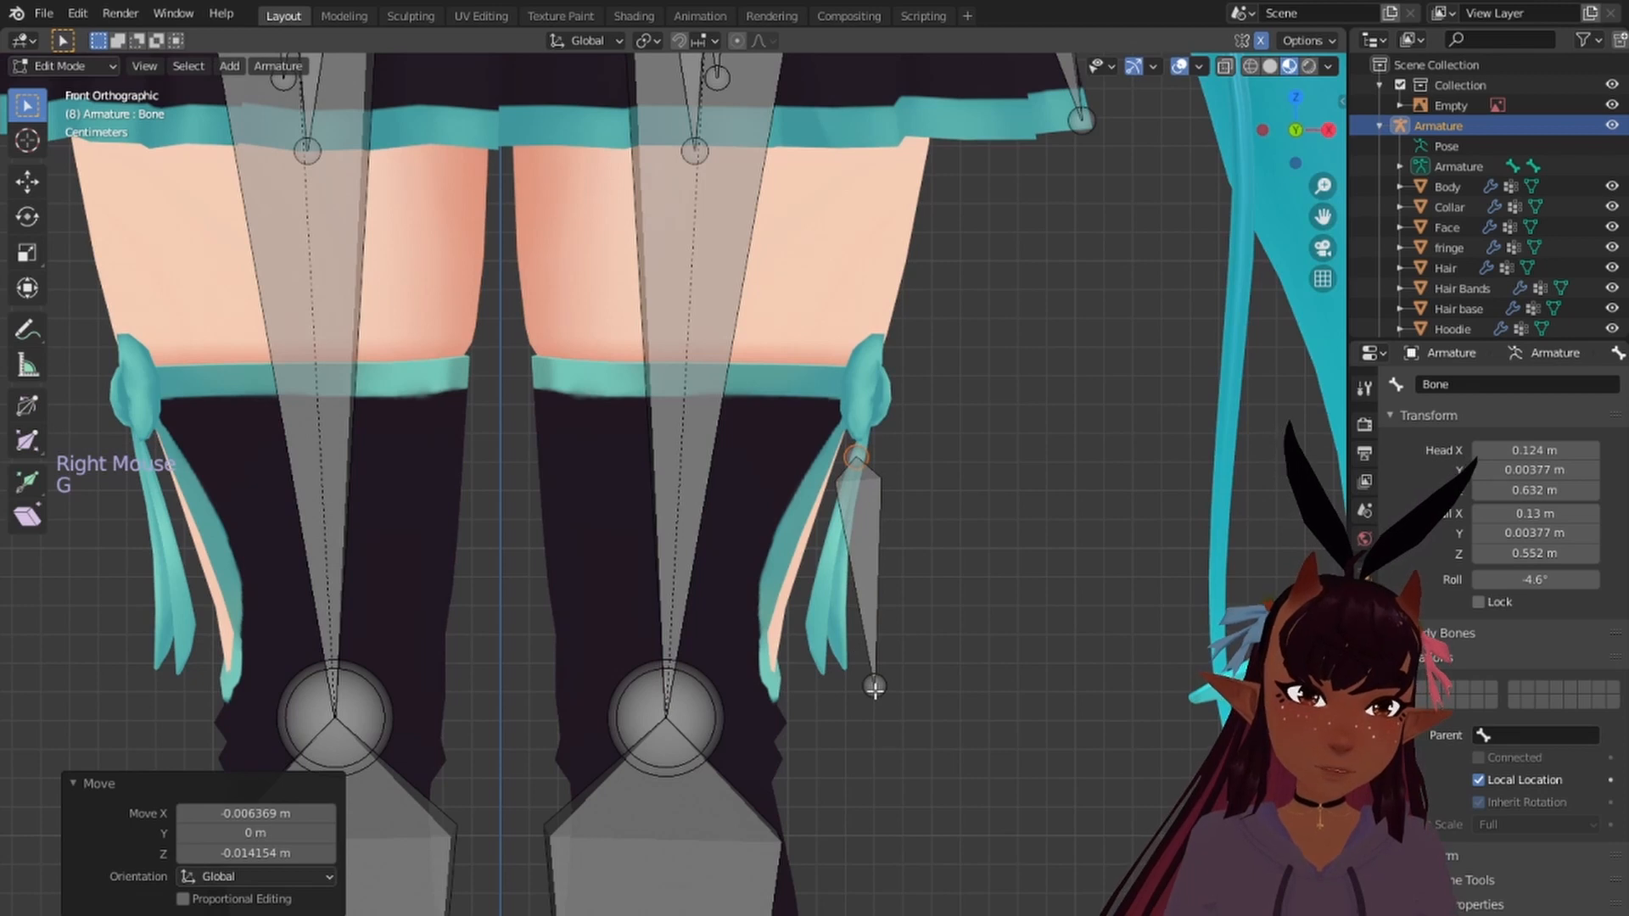
pyautogui.press('g')
pyautogui.click(829, 683)
# Step: Select the whole leg ribbon bone and rename it as Legribbons _L
pyautogui.rightClick(842, 578)
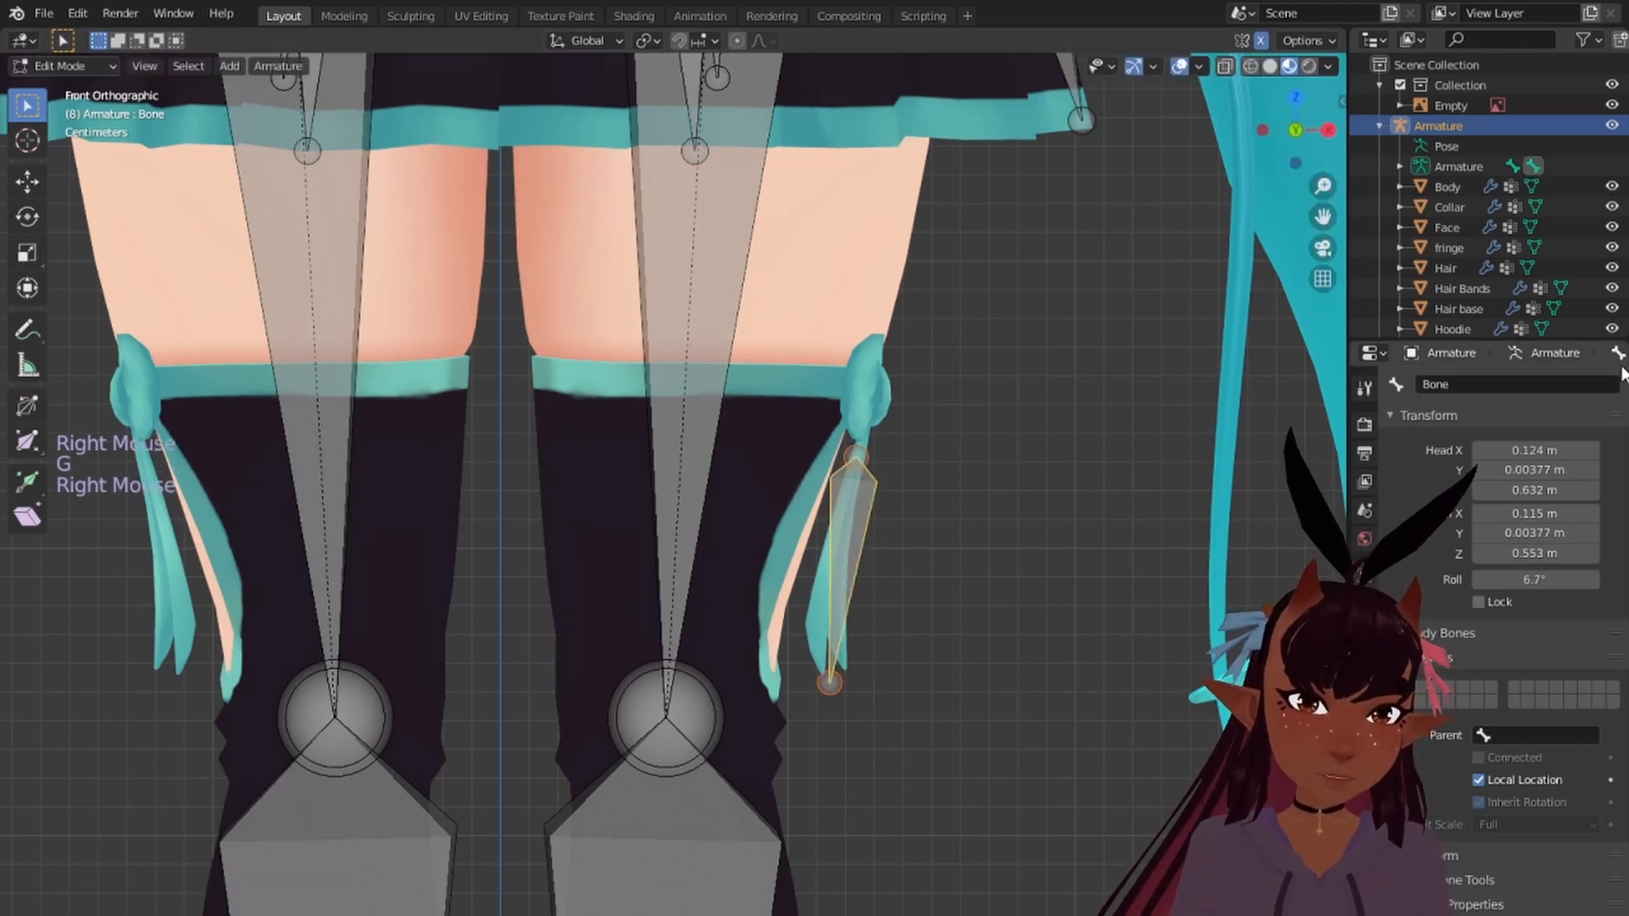
pyautogui.click(1524, 385)
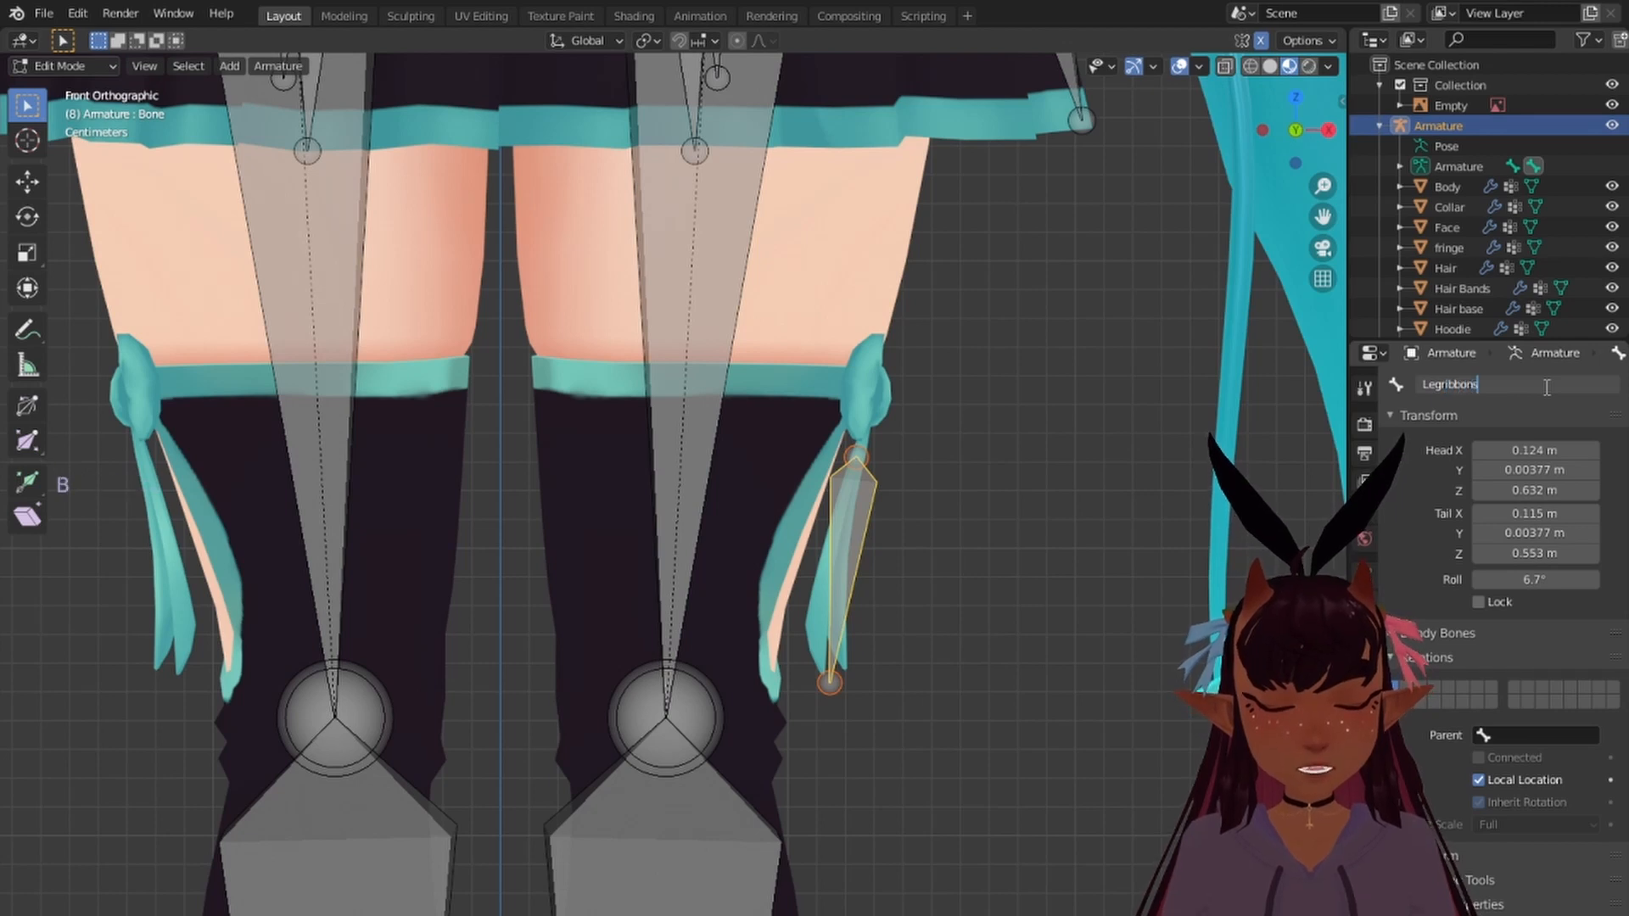
pyautogui.write('Legribbons_L')
pyautogui.press('Return')
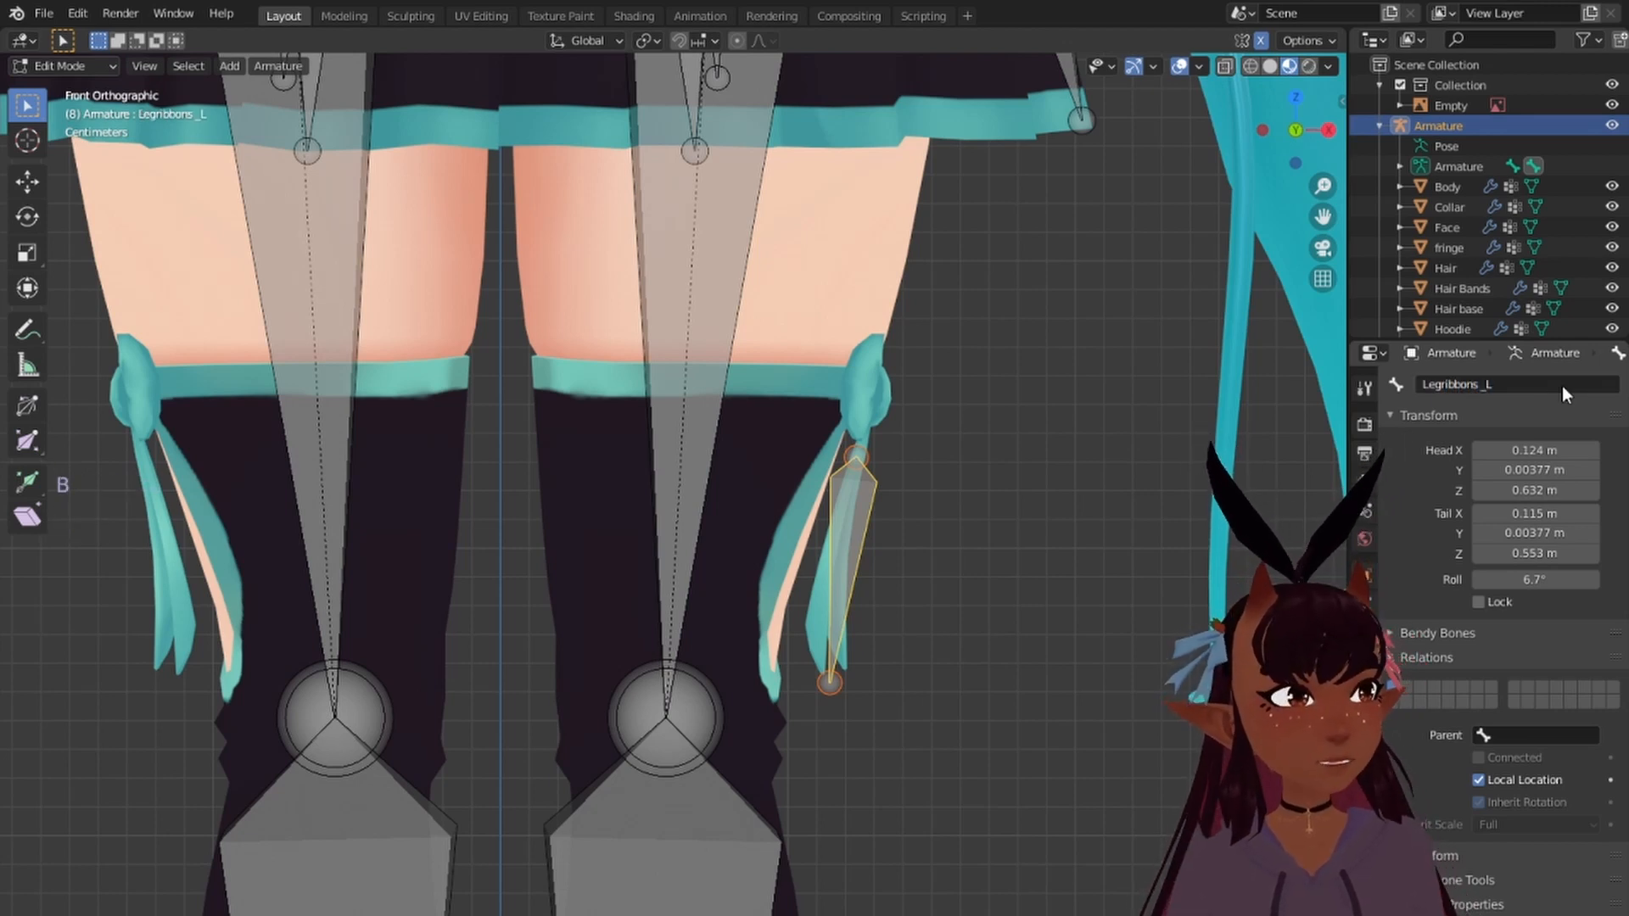
# Step: Parent the leg ribbon bone to the Left leg bone with Keep Offset
pyautogui.rightClick(847, 531)
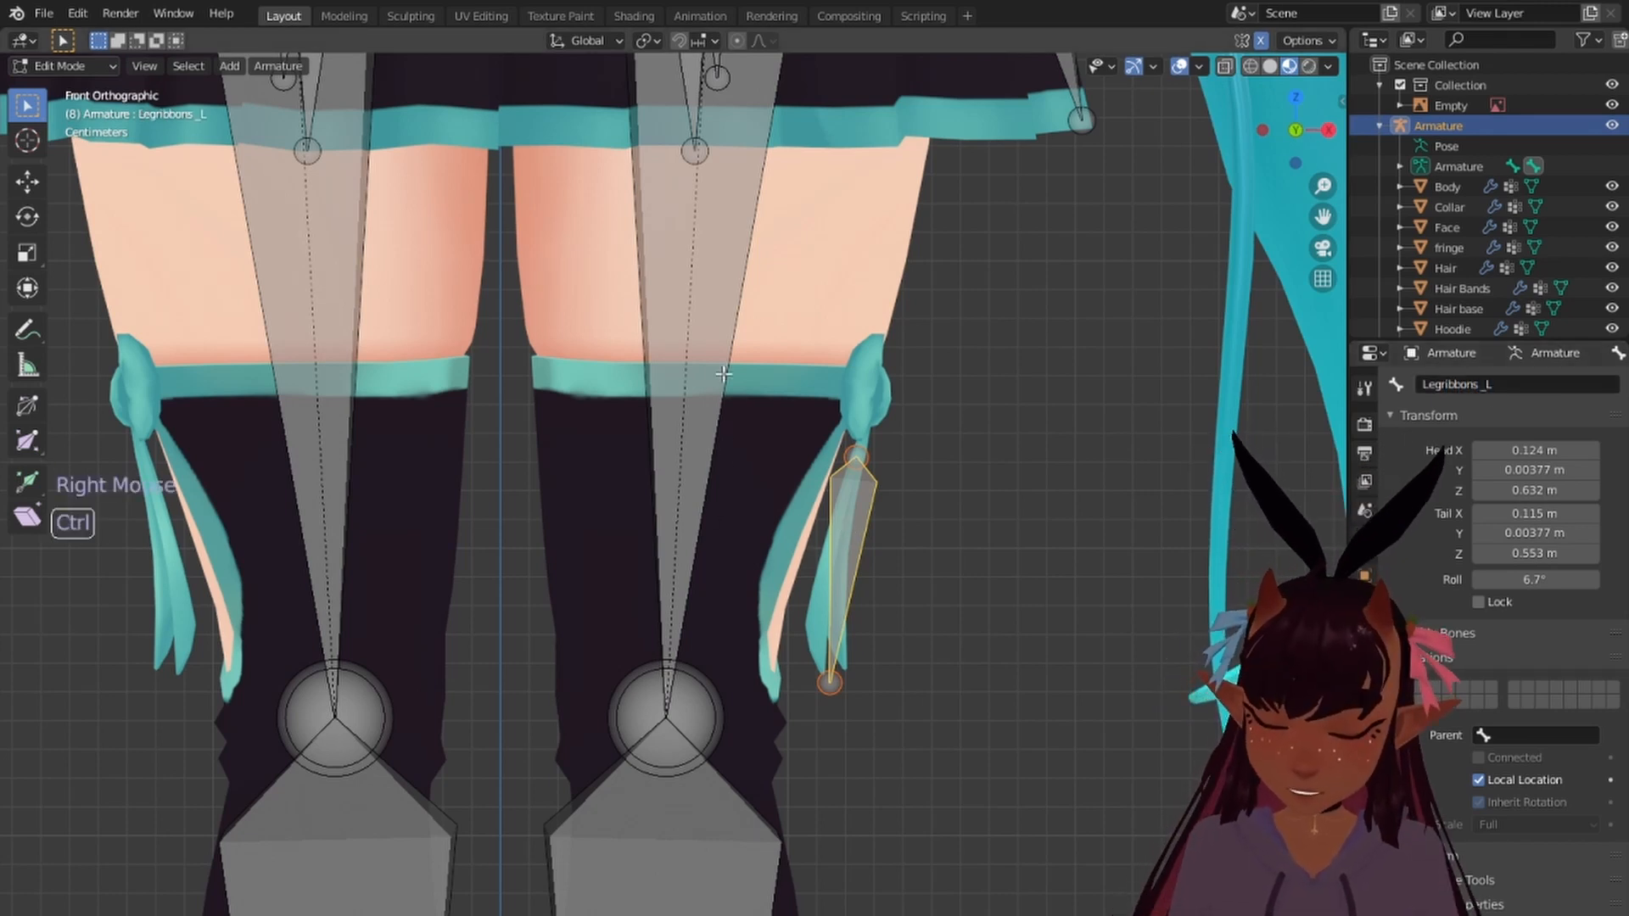
pyautogui.keyDown('ctrl'); pyautogui.rightClick(711, 351); pyautogui.keyUp('ctrl')
pyautogui.keyDown('shift'); pyautogui.rightClick(727, 354); pyautogui.keyUp('shift')
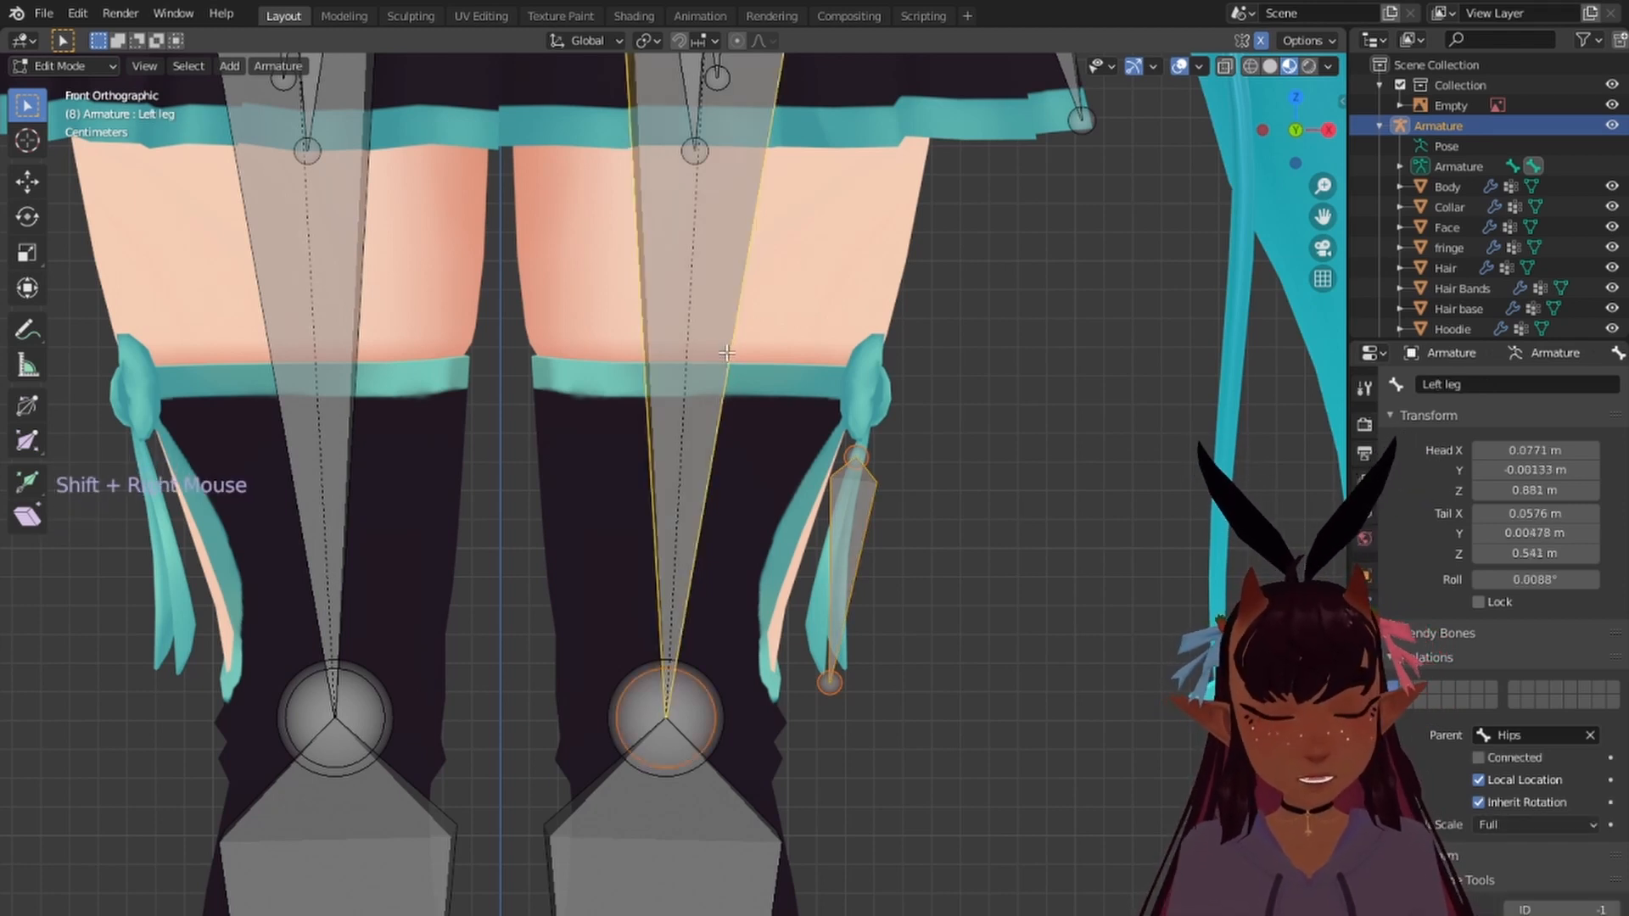
pyautogui.hotkey('ctrl', 'p')
pyautogui.click(726, 353)
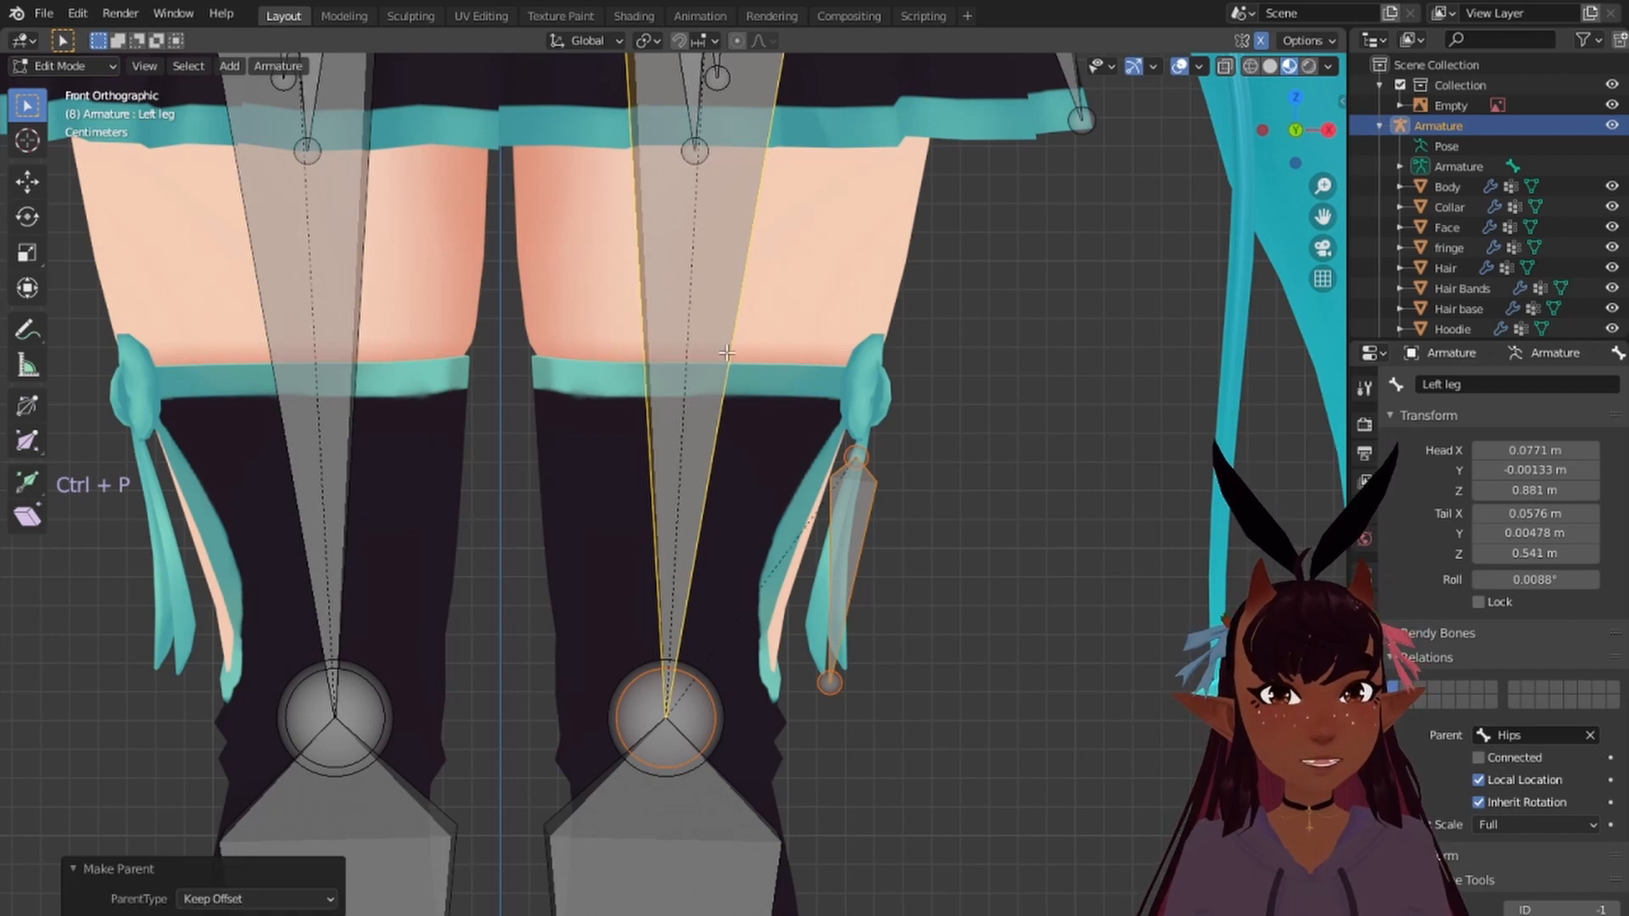
# Step: Select only the leg ribbon bone and symmetrize it to the other leg
pyautogui.rightClick(861, 513)
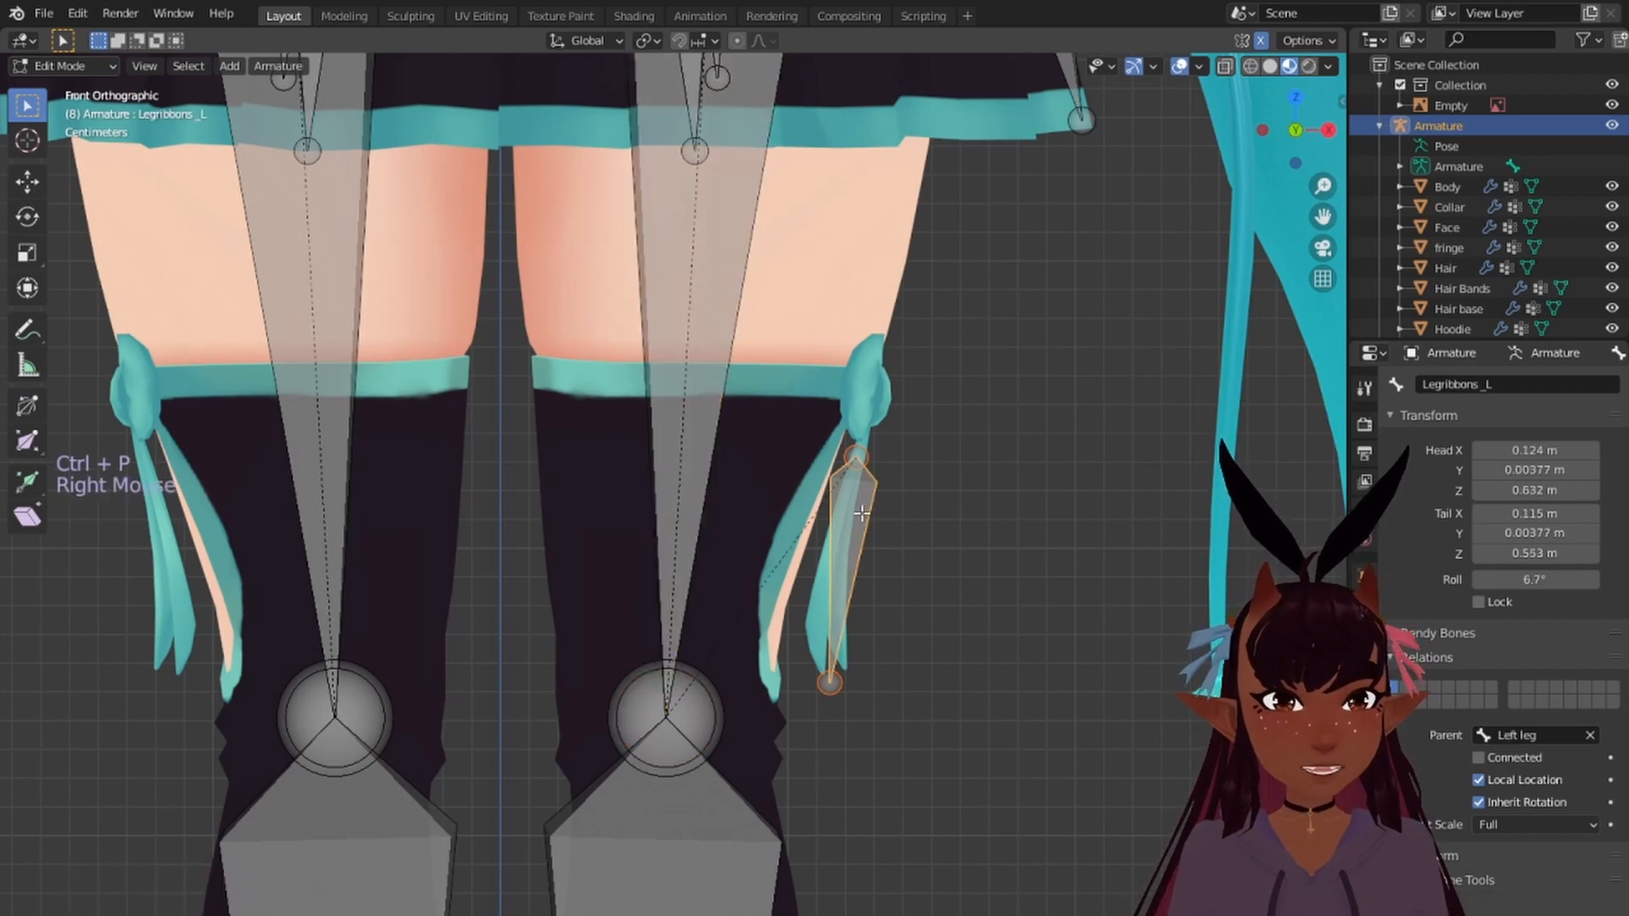
pyautogui.click(267, 66)
pyautogui.click(312, 367)
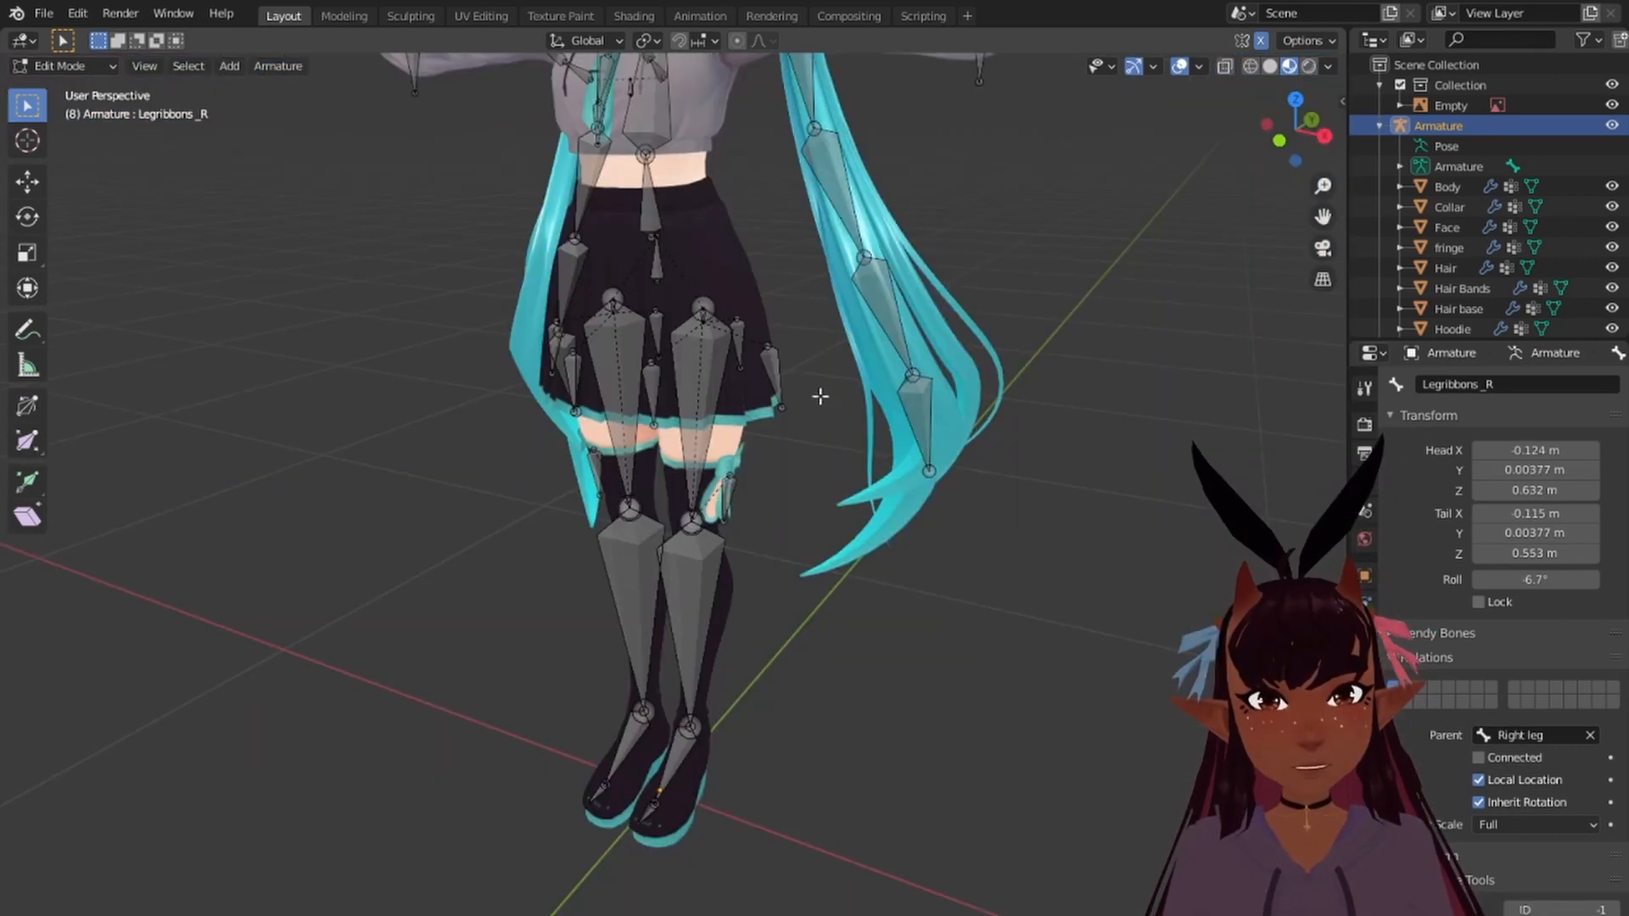
# Step: Switch the armature to Object Mode and deselect everything
pyautogui.keyDown('shift'); pyautogui.moveTo(820, 396); pyautogui.dragTo(810, 568, button='middle'); pyautogui.keyUp('shift')
pyautogui.scroll(2, 723, 600)
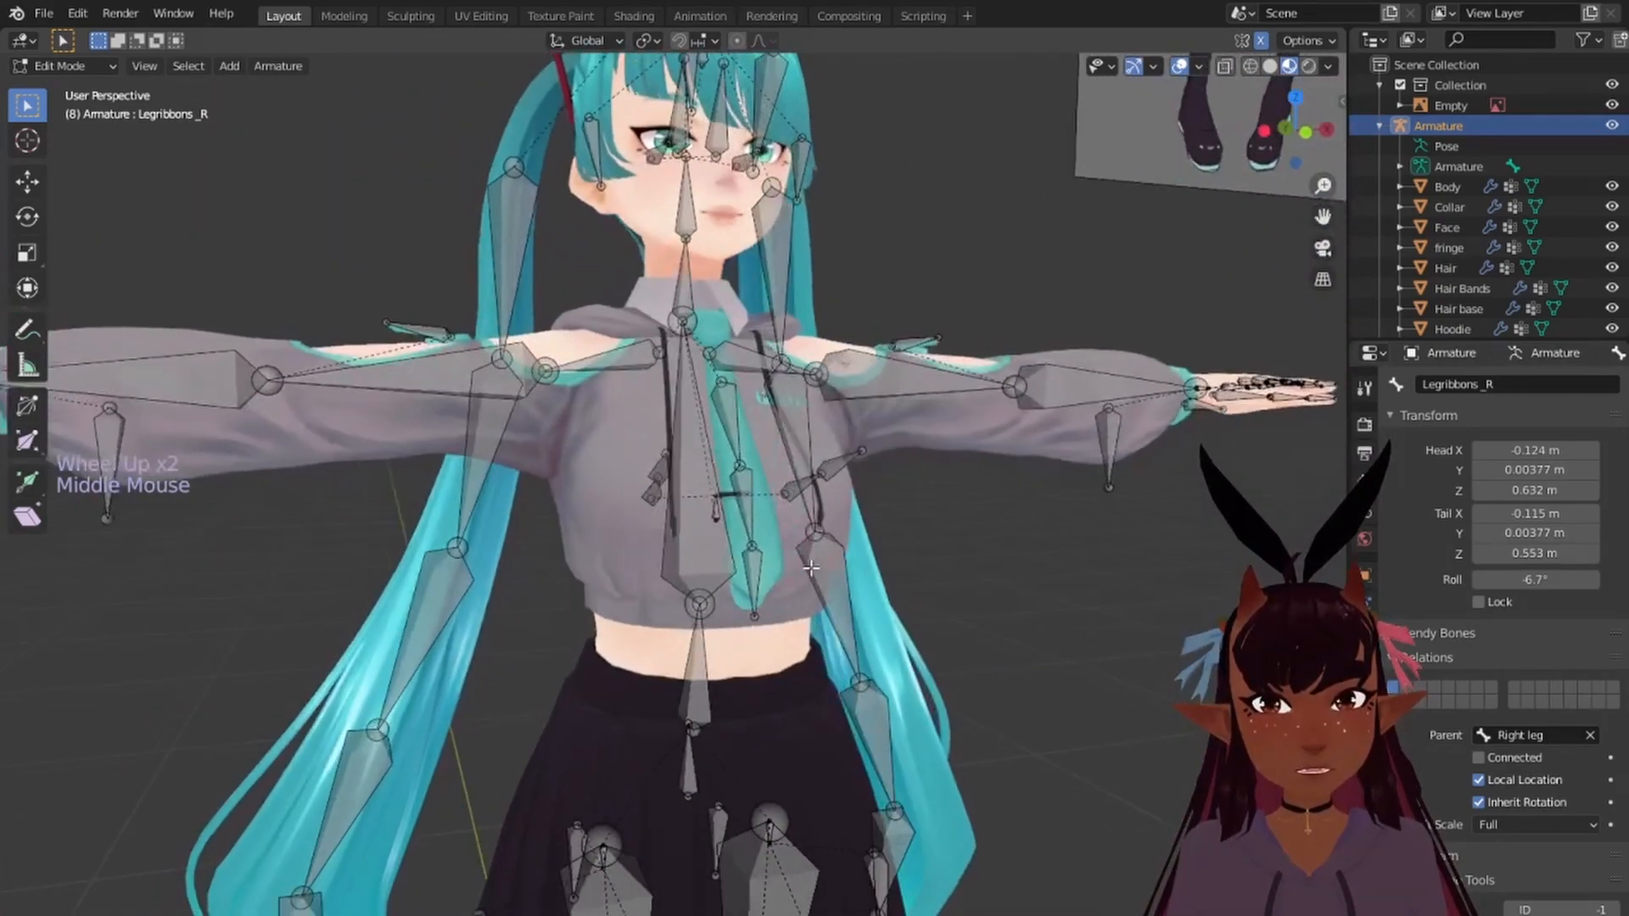
pyautogui.moveTo(811, 568); pyautogui.dragTo(826, 562, button='middle')
pyautogui.click(75, 66)
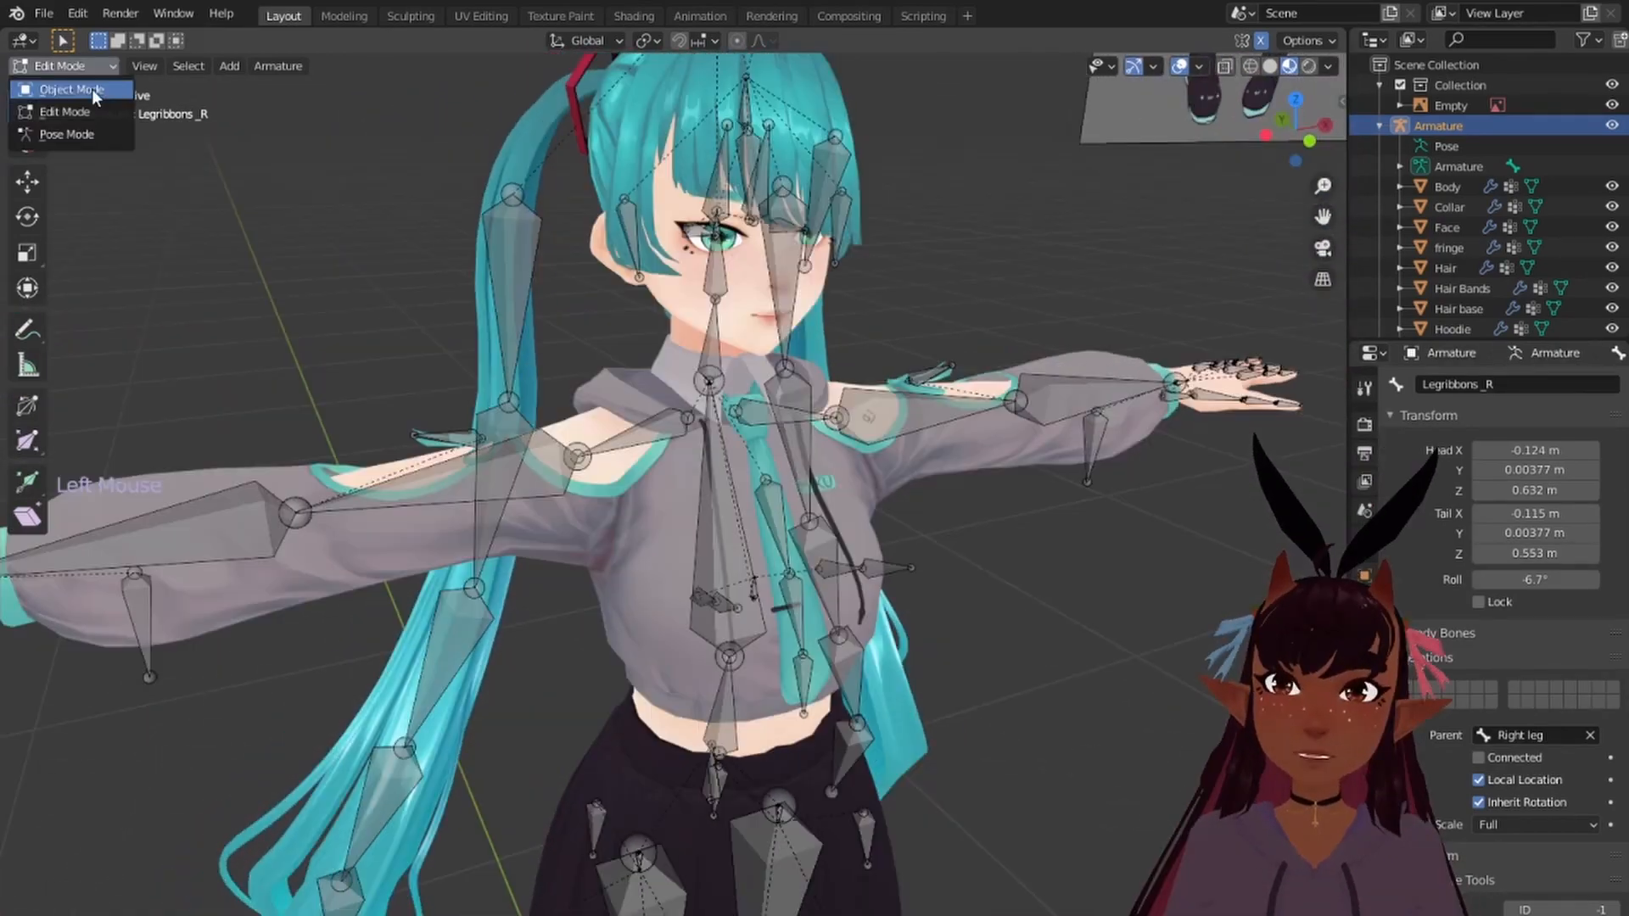
pyautogui.click(92, 92)
pyautogui.scroll(-5, 882, 511)
pyautogui.press('a')
pyautogui.press('a')
pyautogui.press('a')
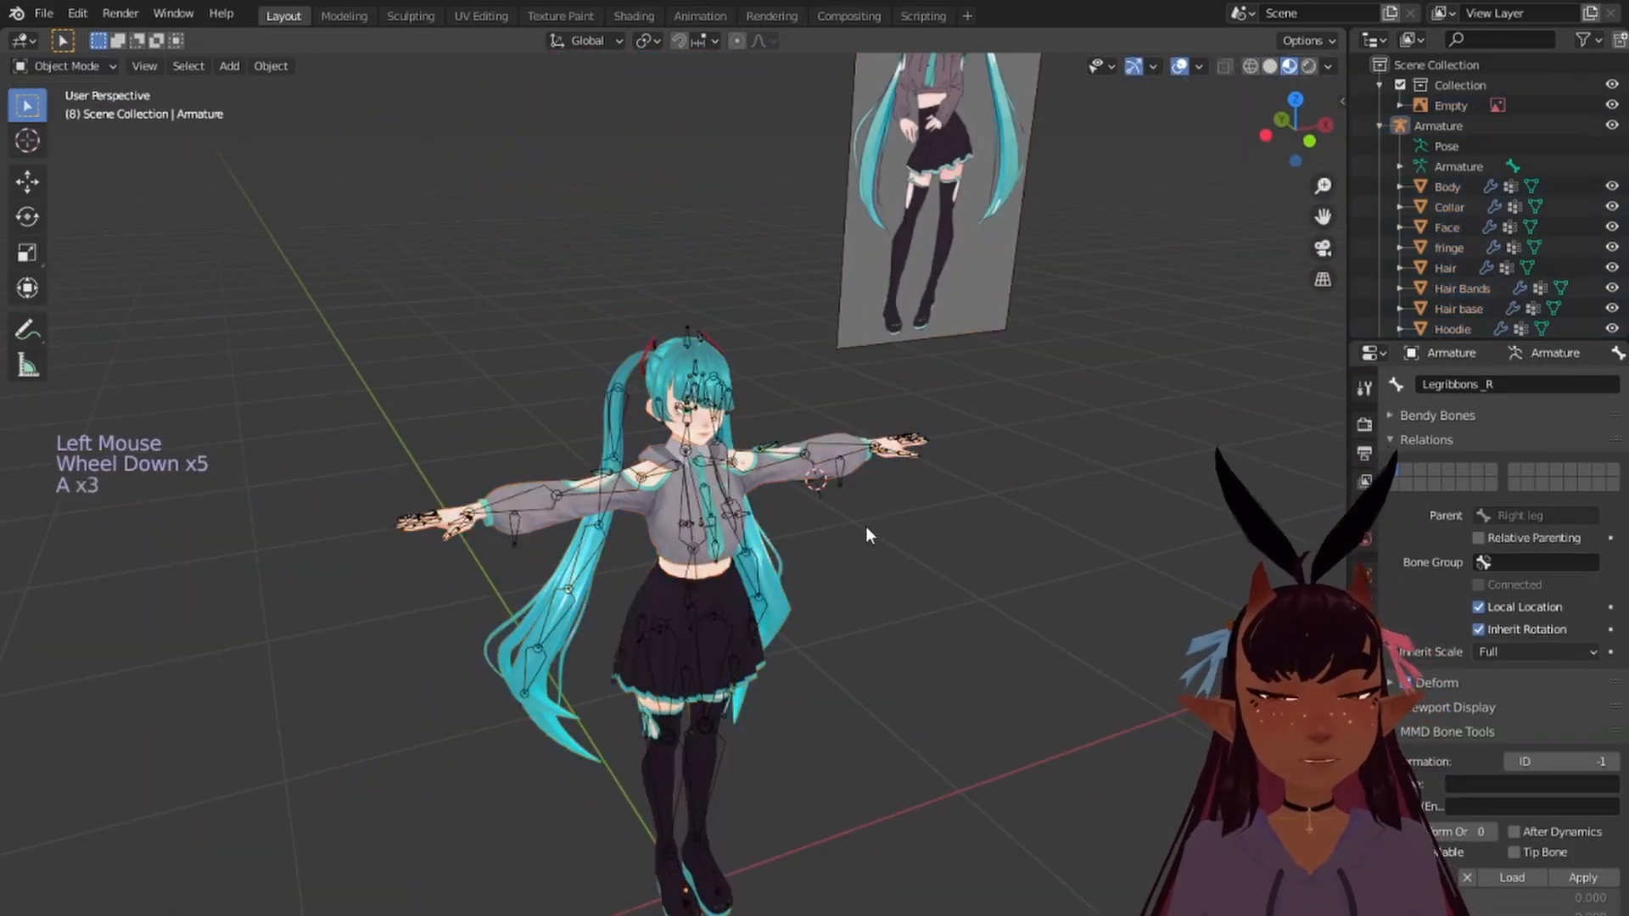
# Step: Examine the Tie and Cube.004 objects from the front and check which modifiers the Tie has
pyautogui.press('KP_1')
pyautogui.scroll(5, 856, 536)
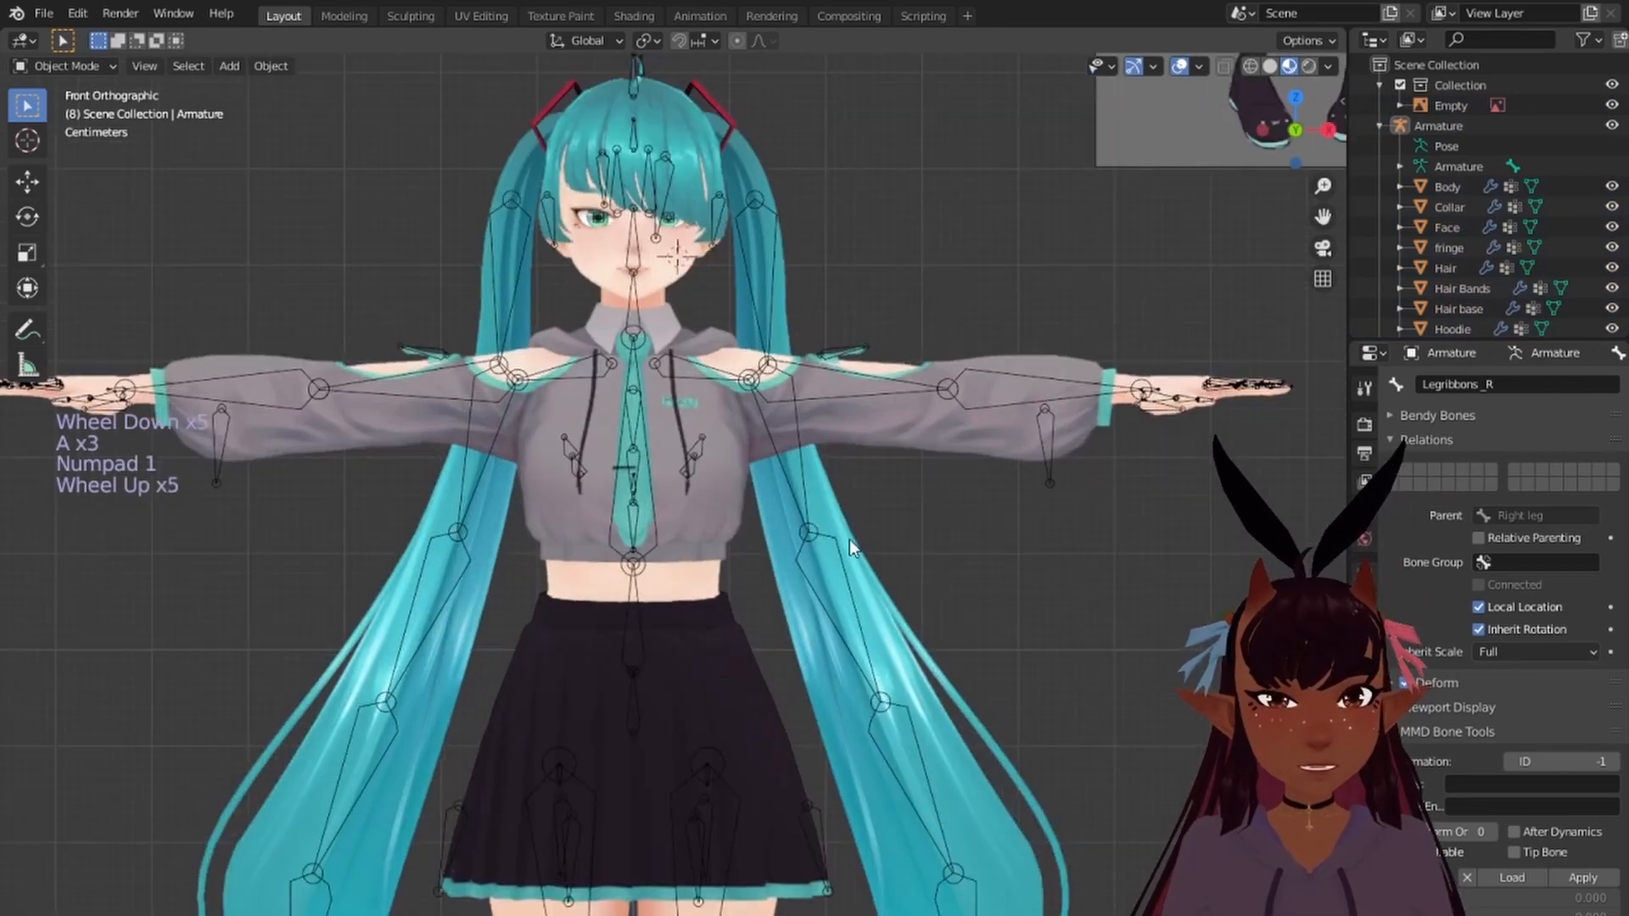
pyautogui.scroll(-7, 1501, 275)
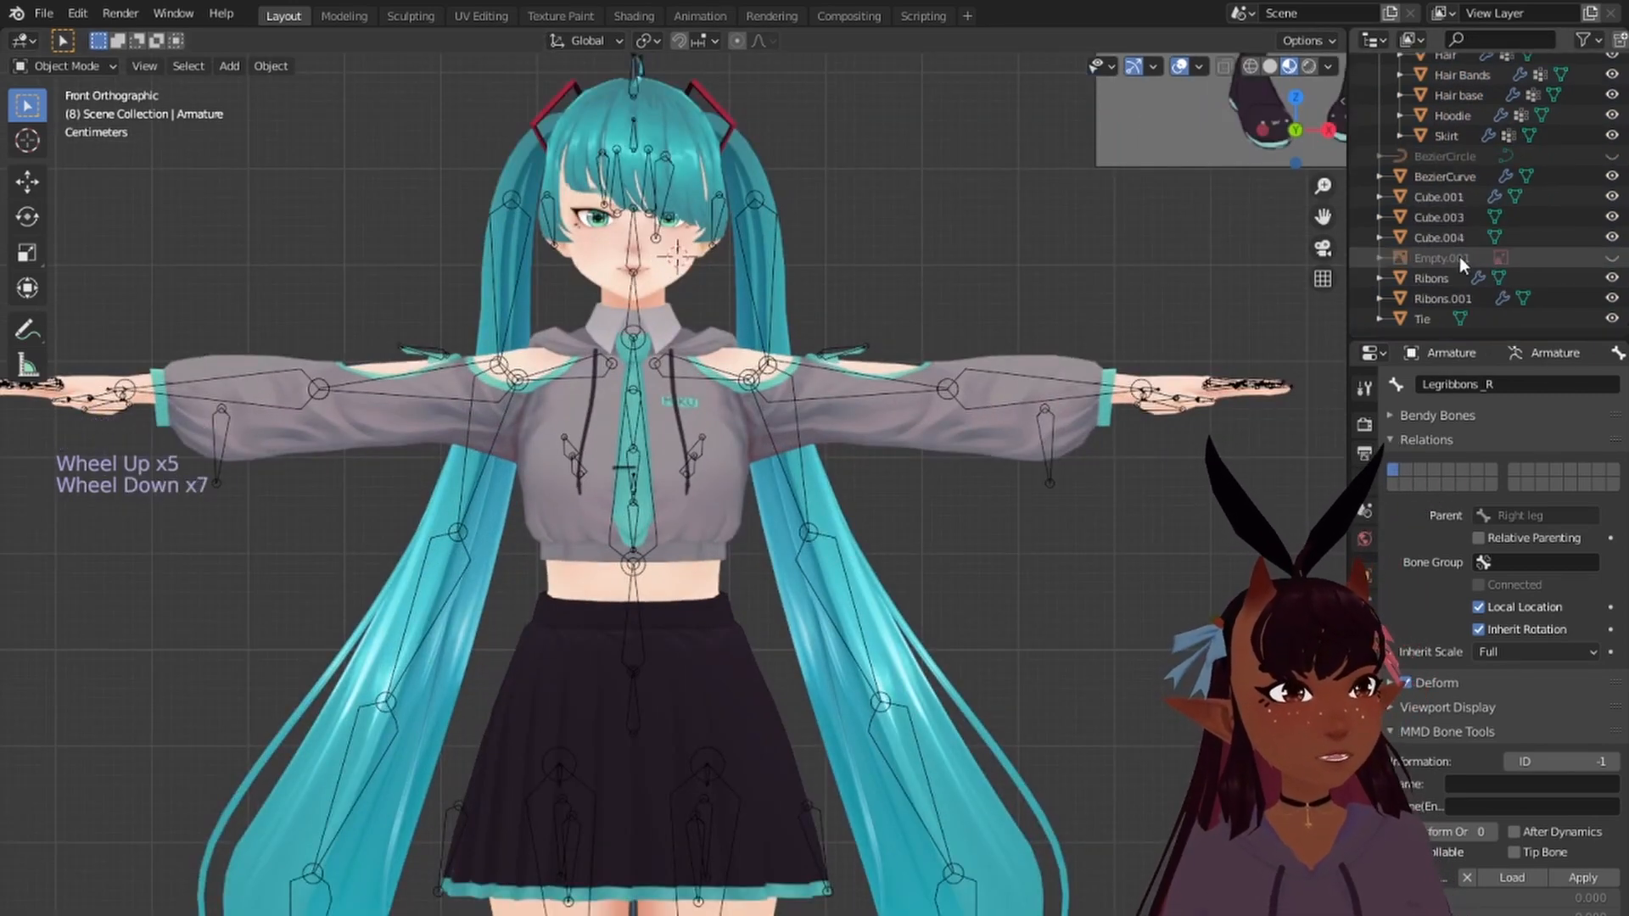
pyautogui.scroll(-2, 1442, 255)
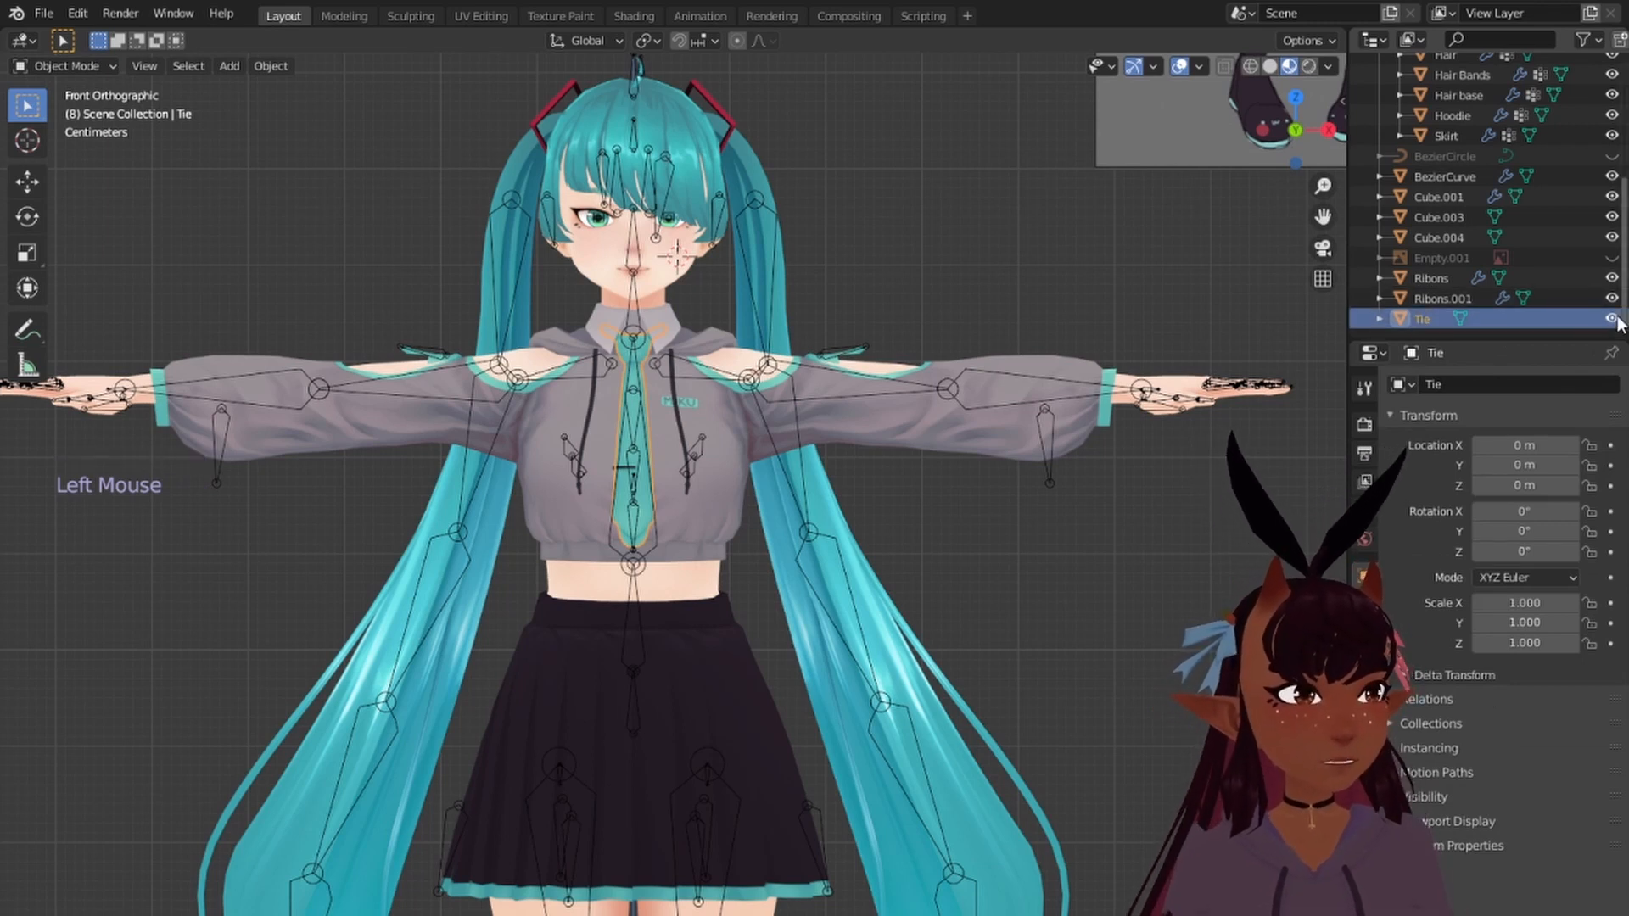
pyautogui.click(1417, 317)
pyautogui.click(1417, 317)
pyautogui.click(1435, 232)
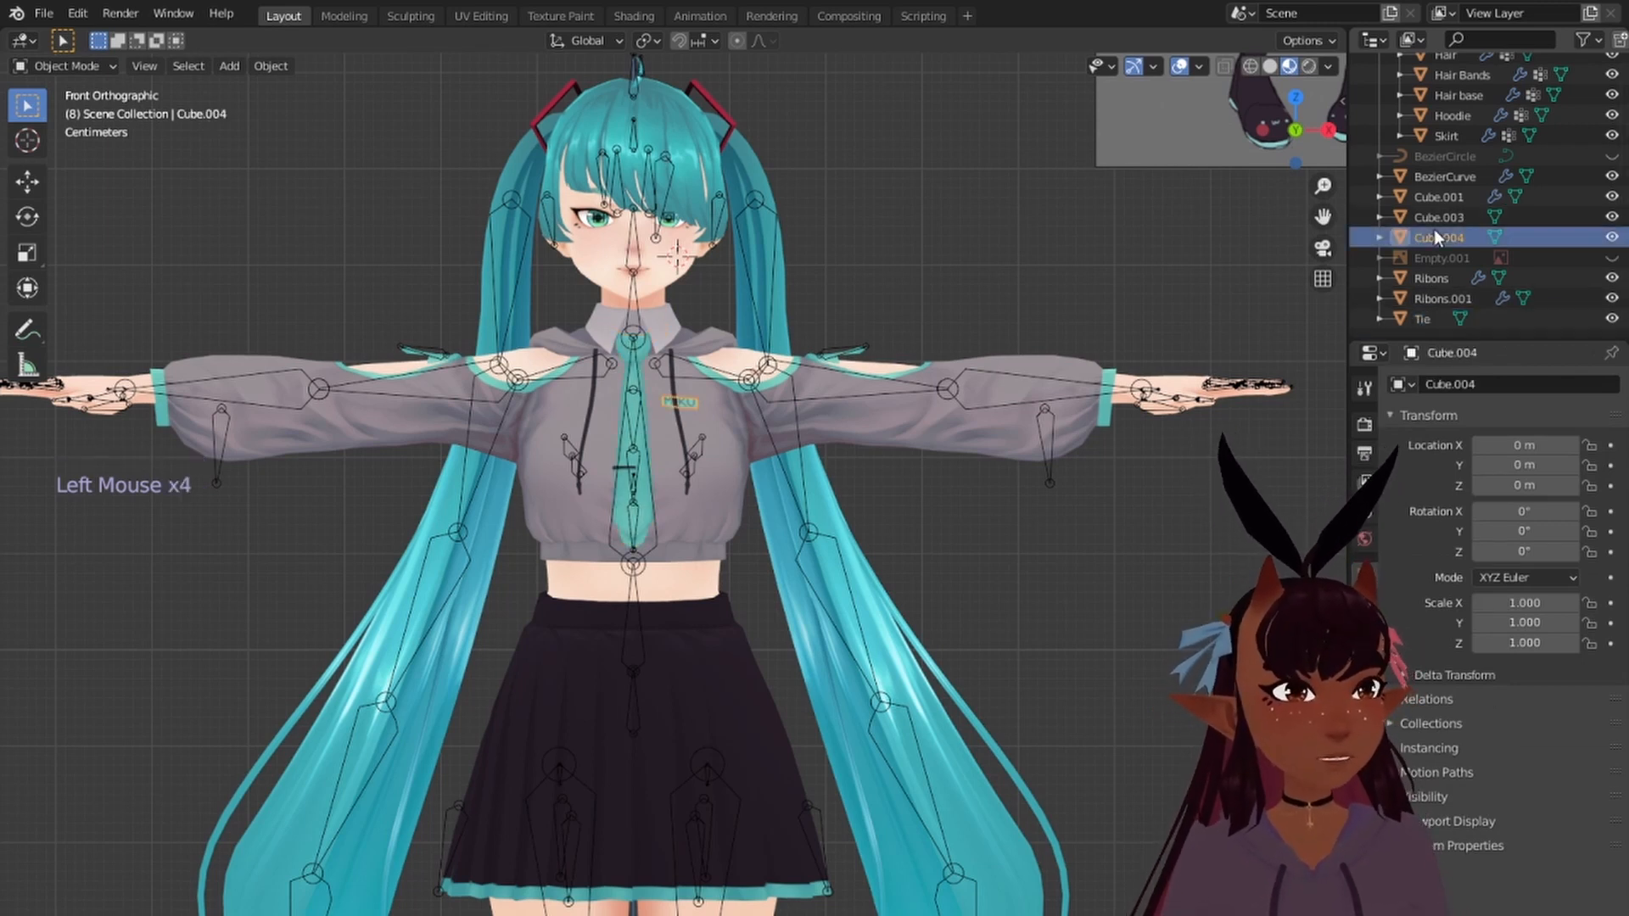
pyautogui.click(1413, 319)
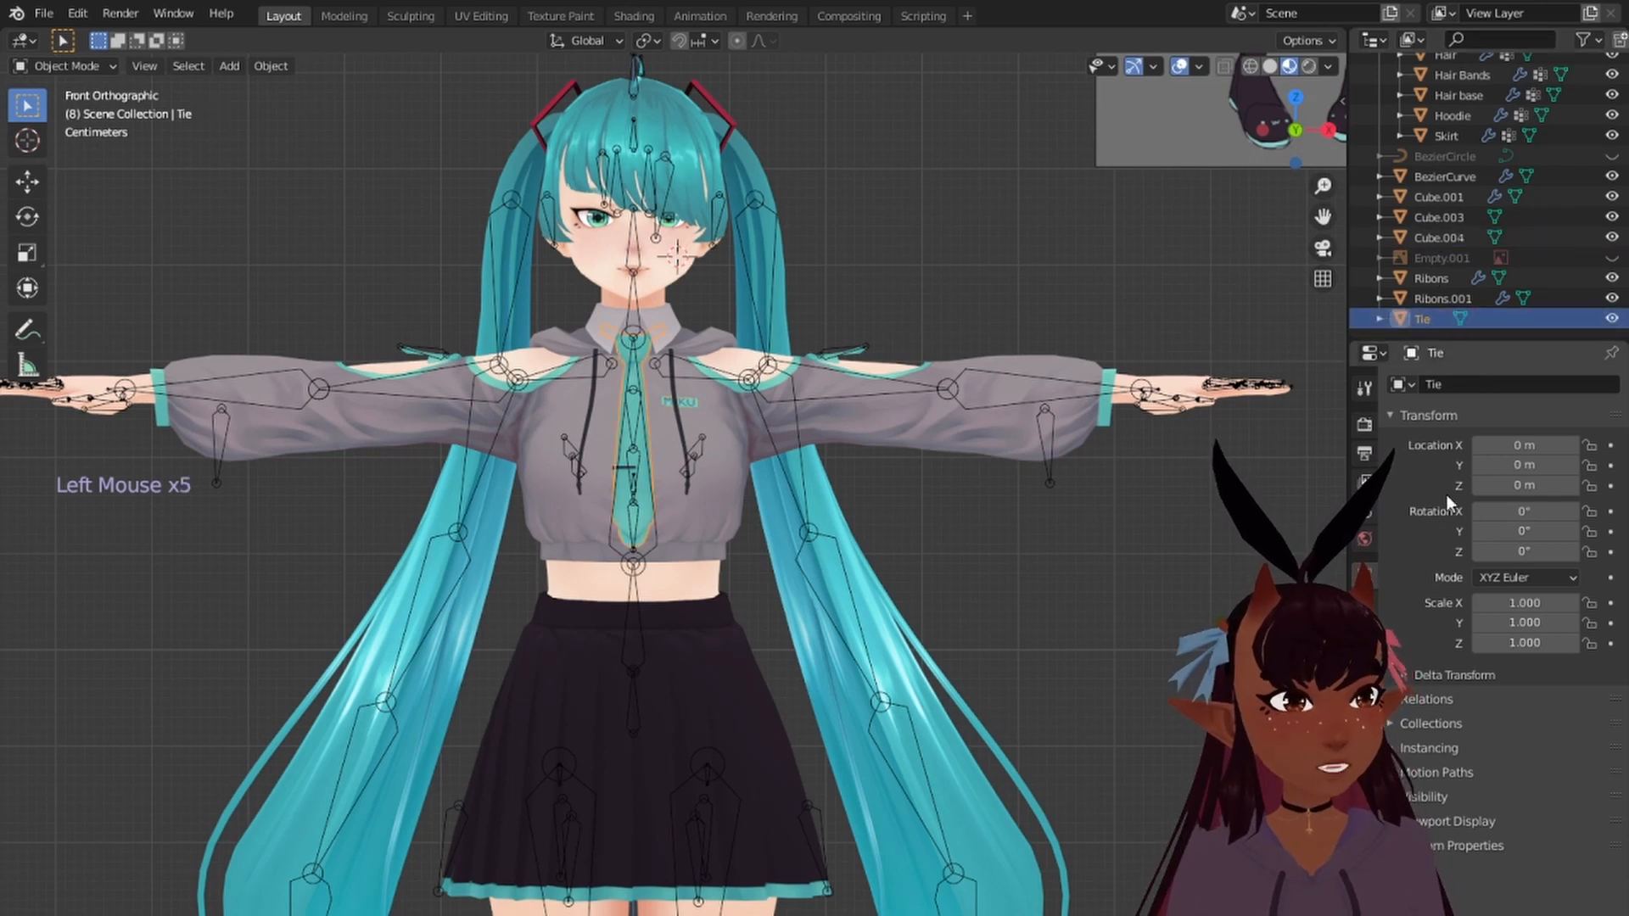
pyautogui.click(1364, 387)
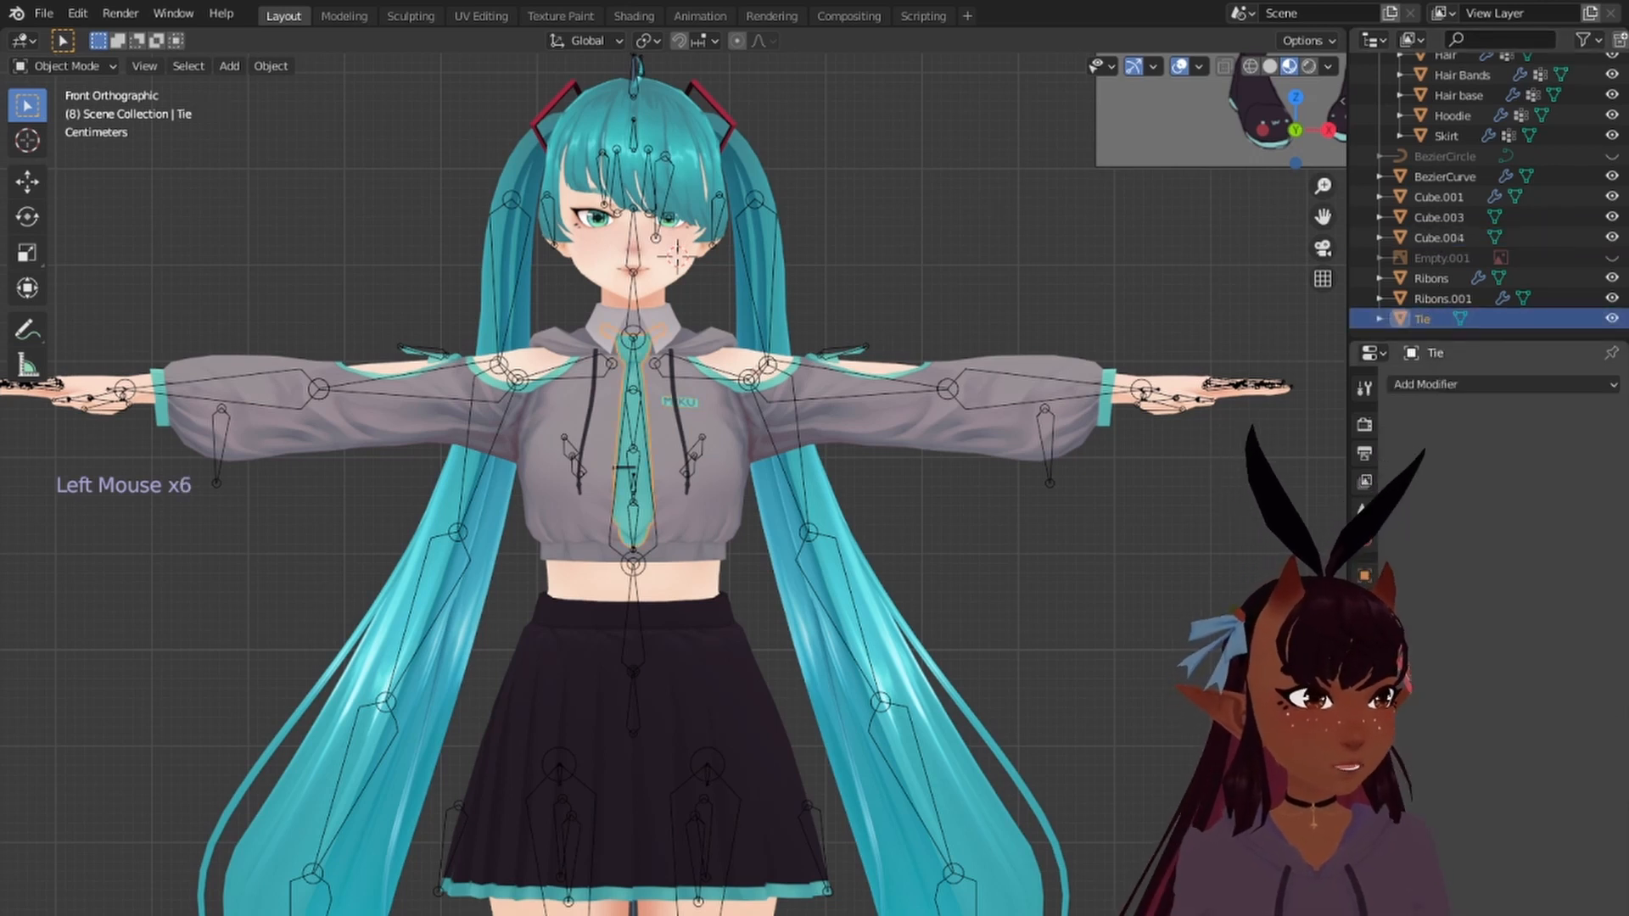
pyautogui.click(1419, 314)
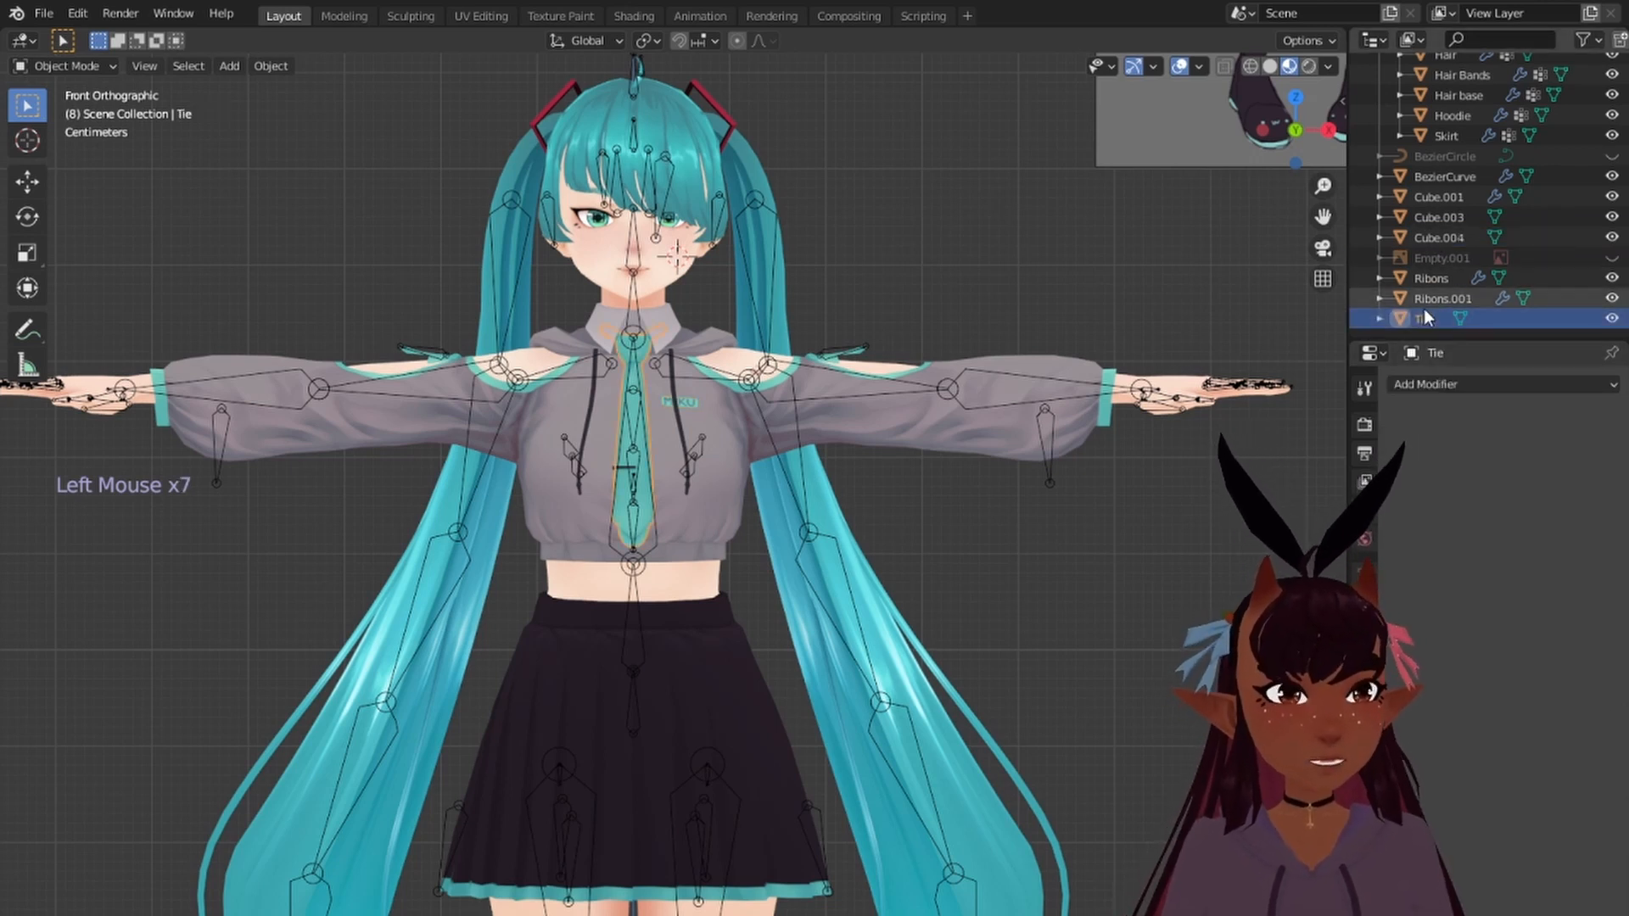
pyautogui.click(43, 12)
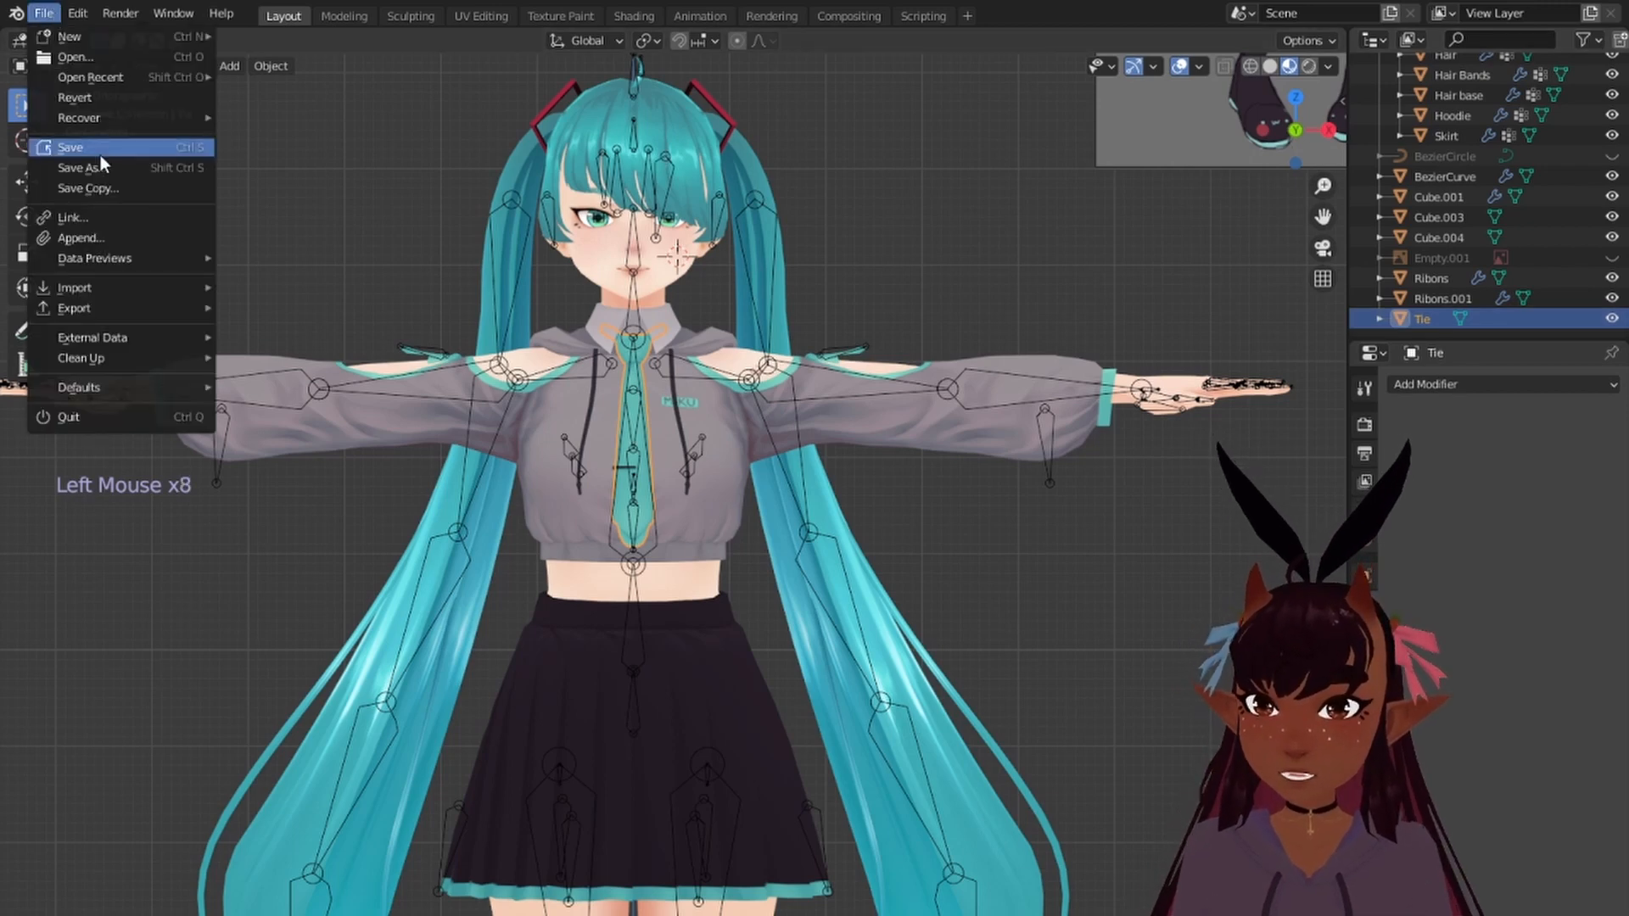
# Step: Apply the Mirror modifier on the leg ribbons object Ribons.001
pyautogui.click(1428, 300)
pyautogui.scroll(-5, 801, 456)
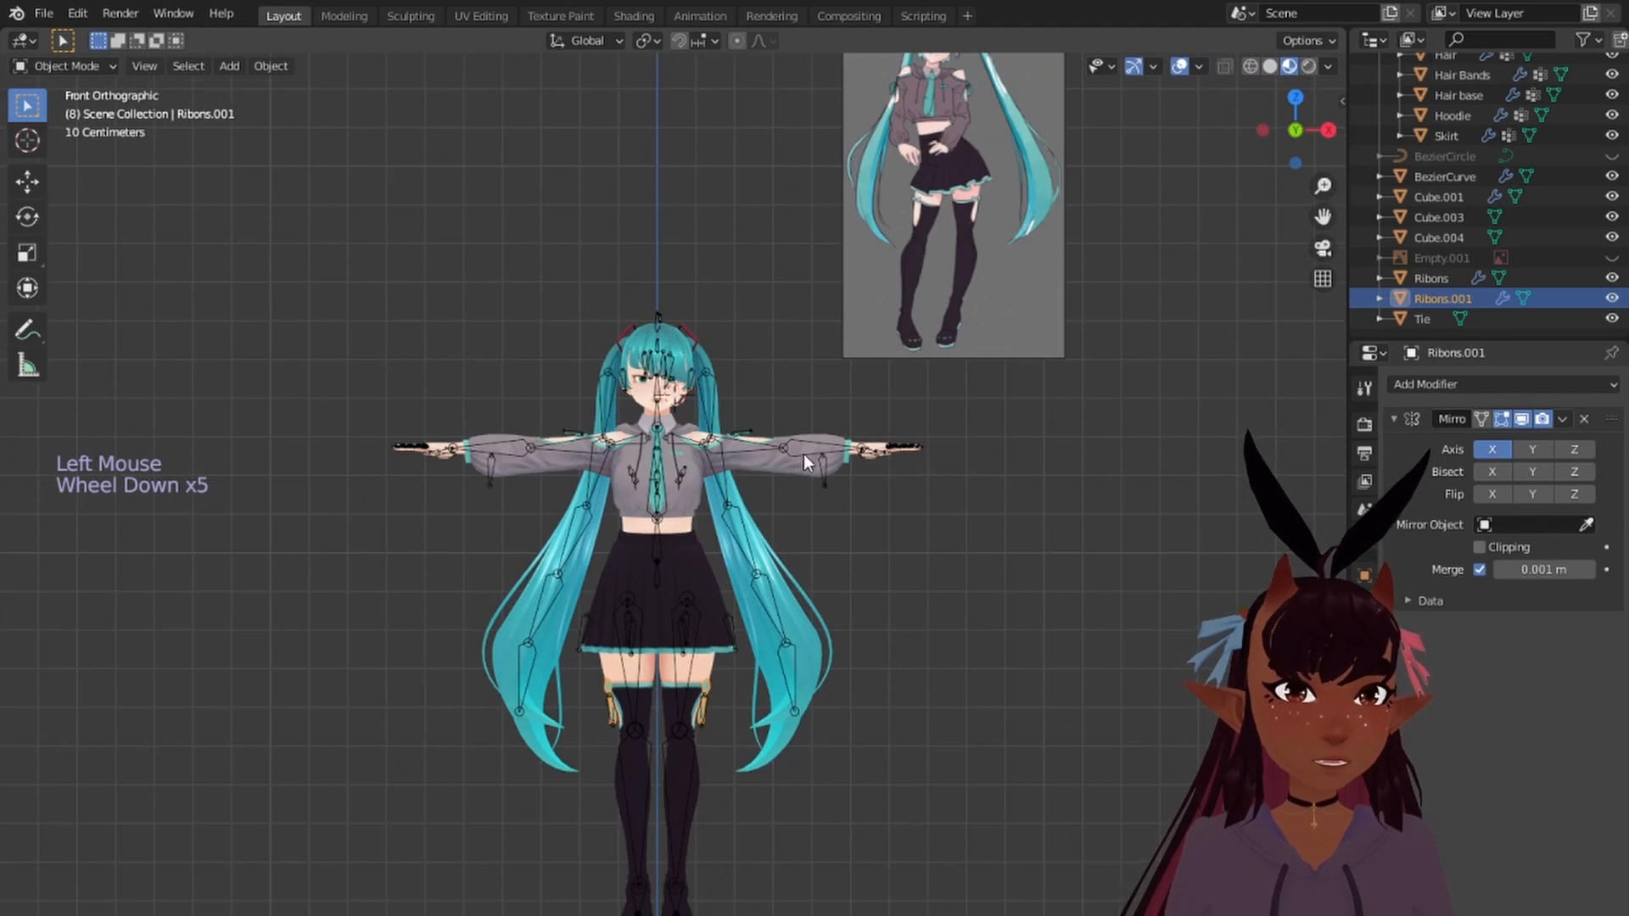
pyautogui.scroll(1, 802, 454)
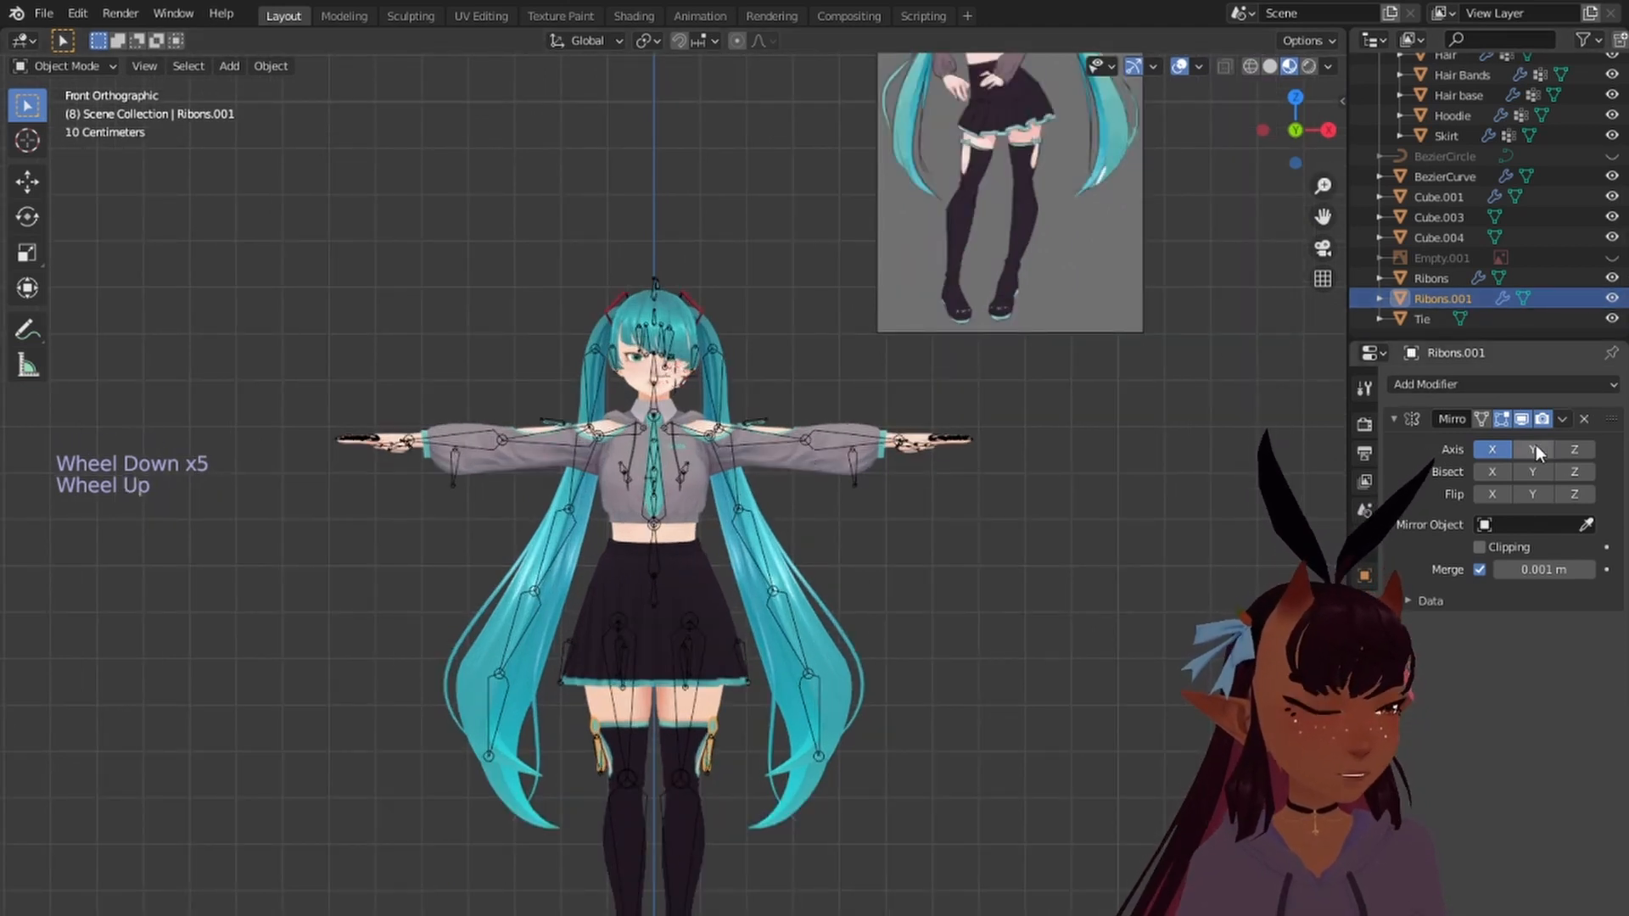
pyautogui.click(1559, 420)
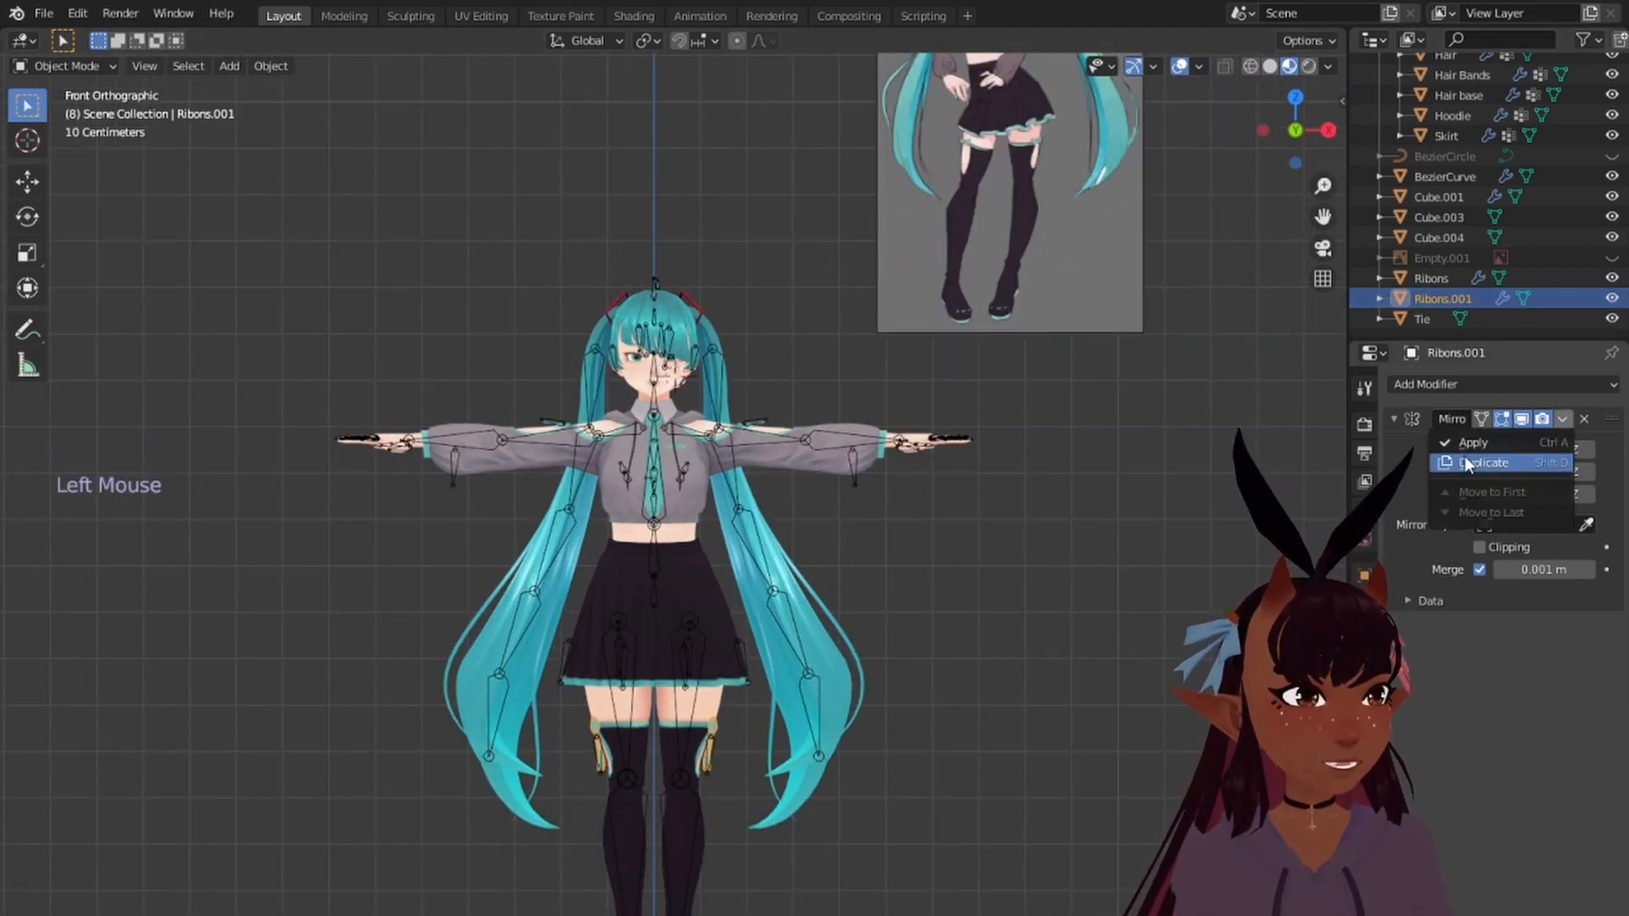
pyautogui.click(1488, 445)
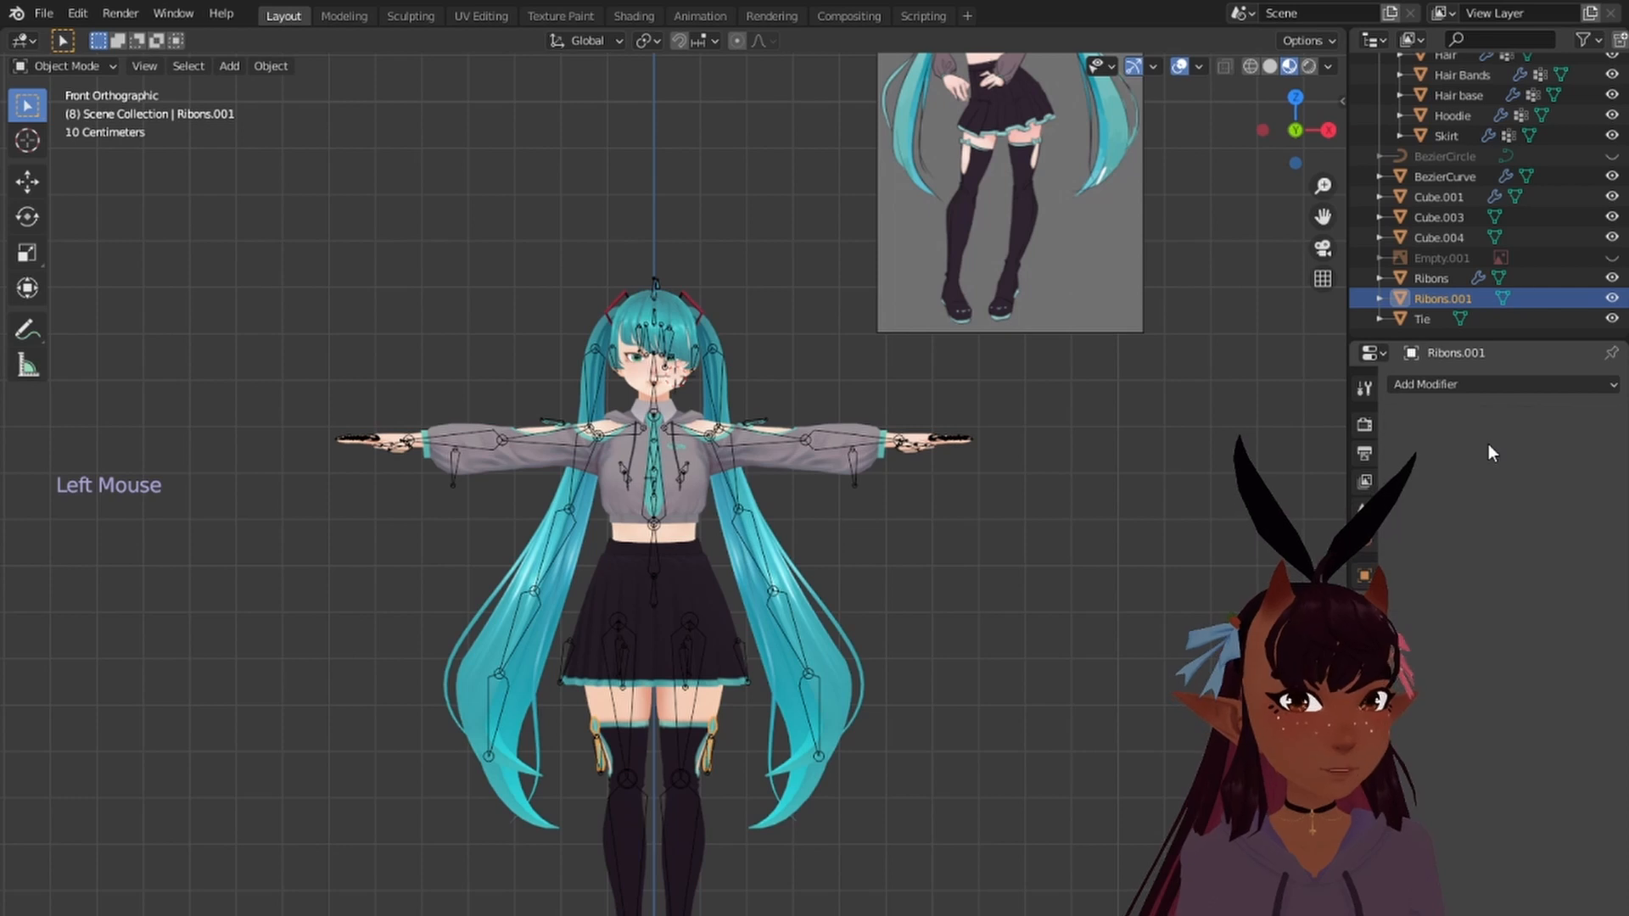
# Step: Apply the Mirror modifier on the sleeve ribbons object Ribons
pyautogui.click(1442, 280)
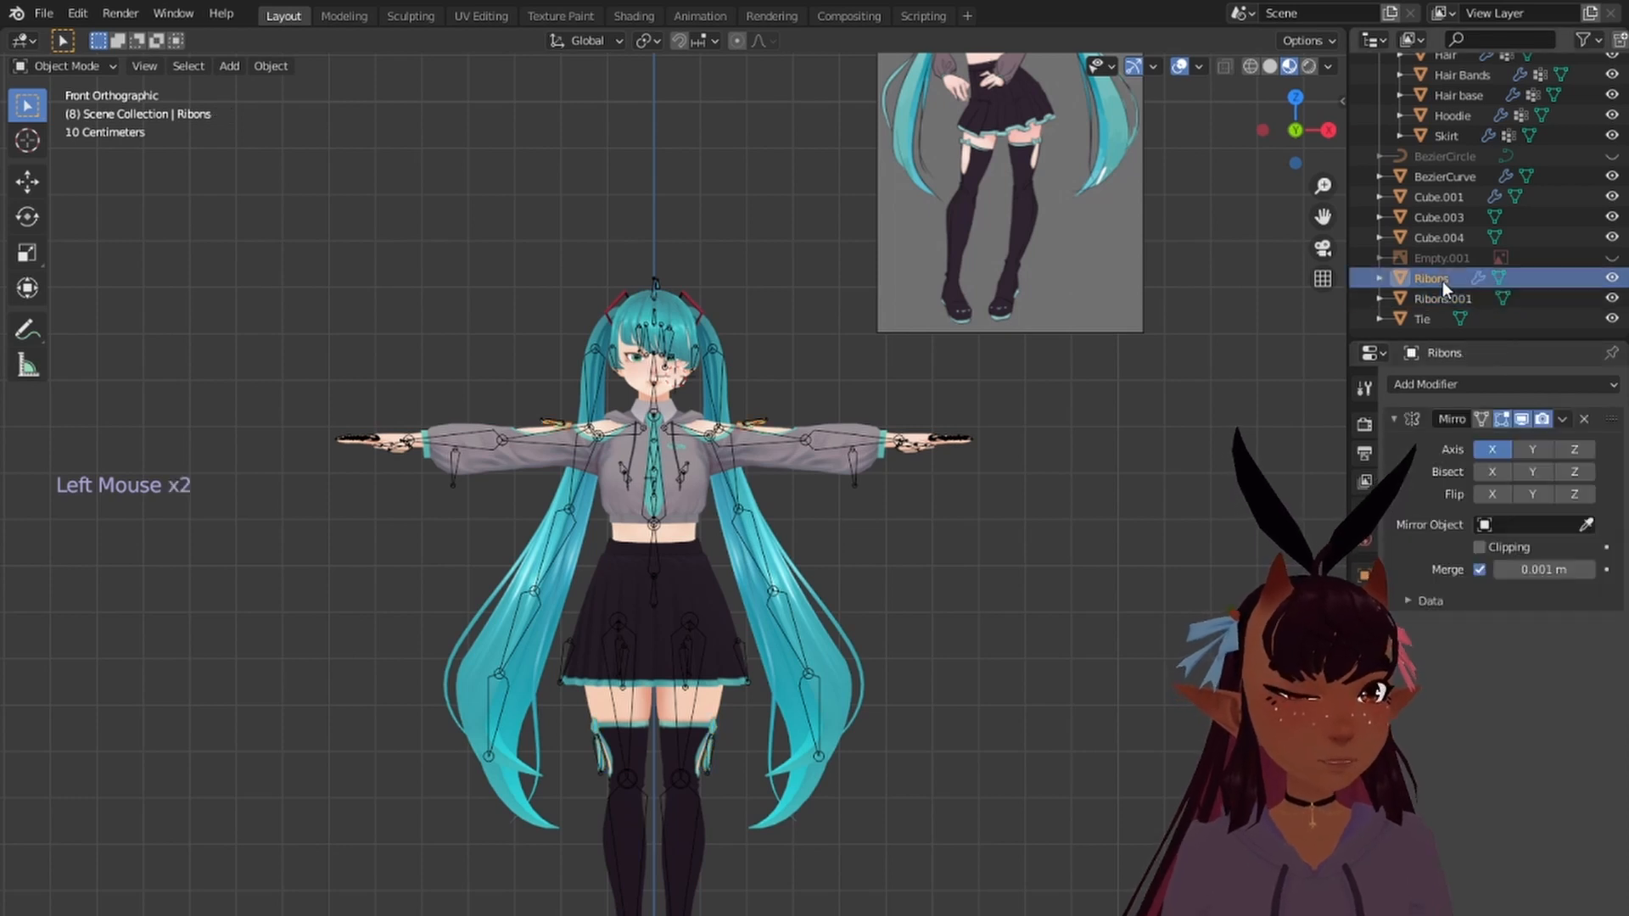
pyautogui.click(1561, 419)
pyautogui.click(1463, 439)
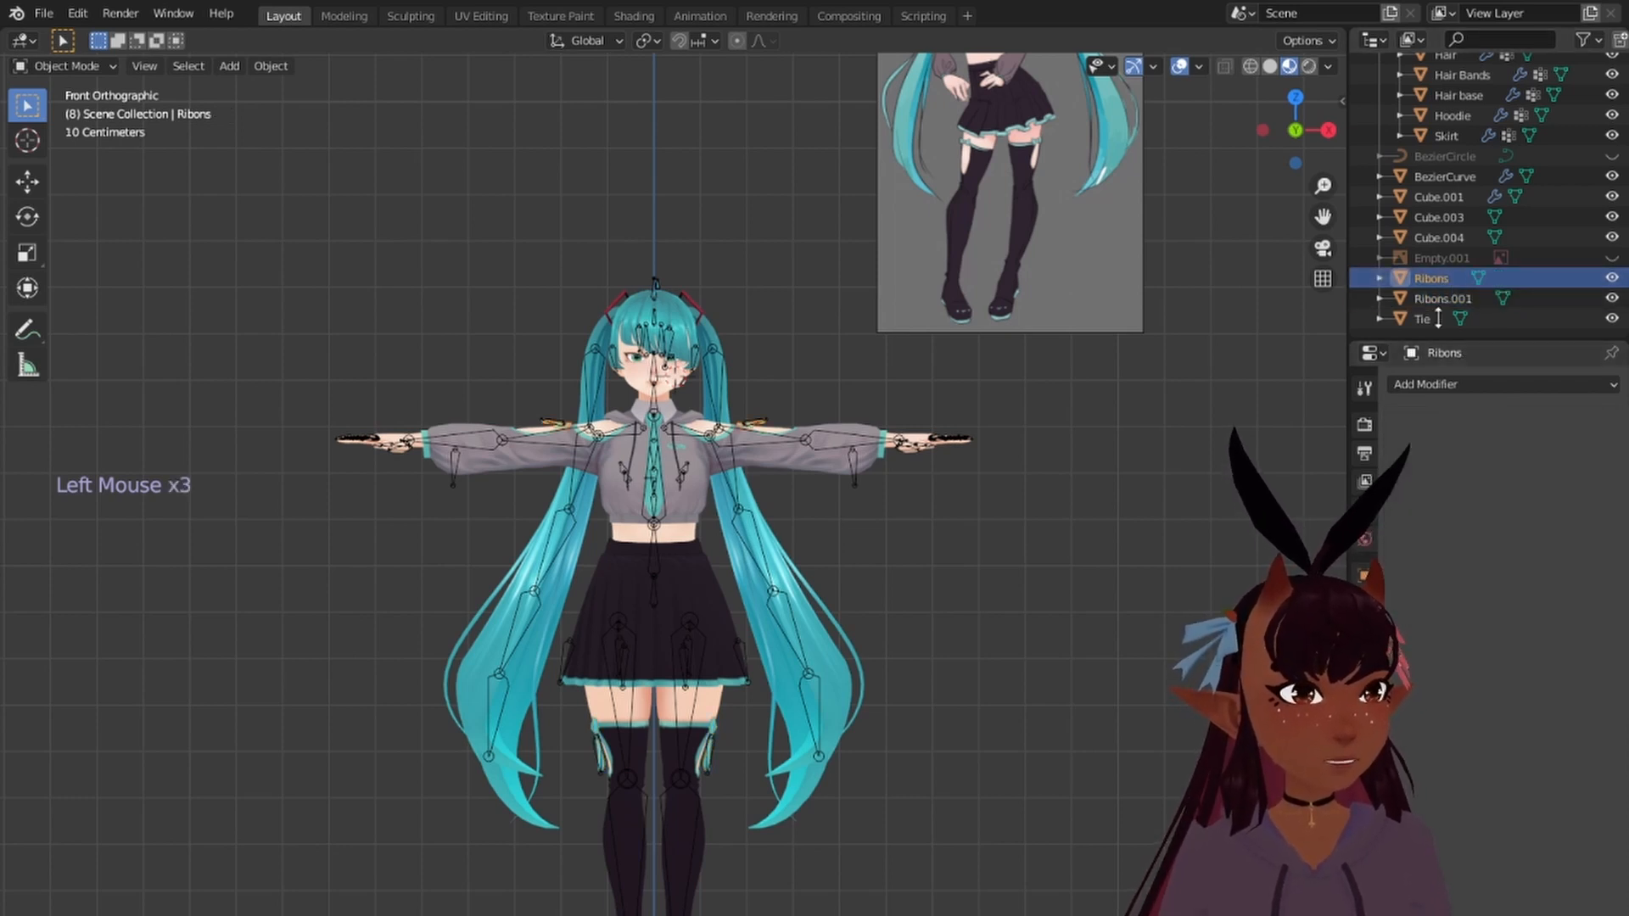
# Step: Join Cube.003 into the Tie object and toggle the Tie's visibility to check the merged mesh
pyautogui.click(1438, 239)
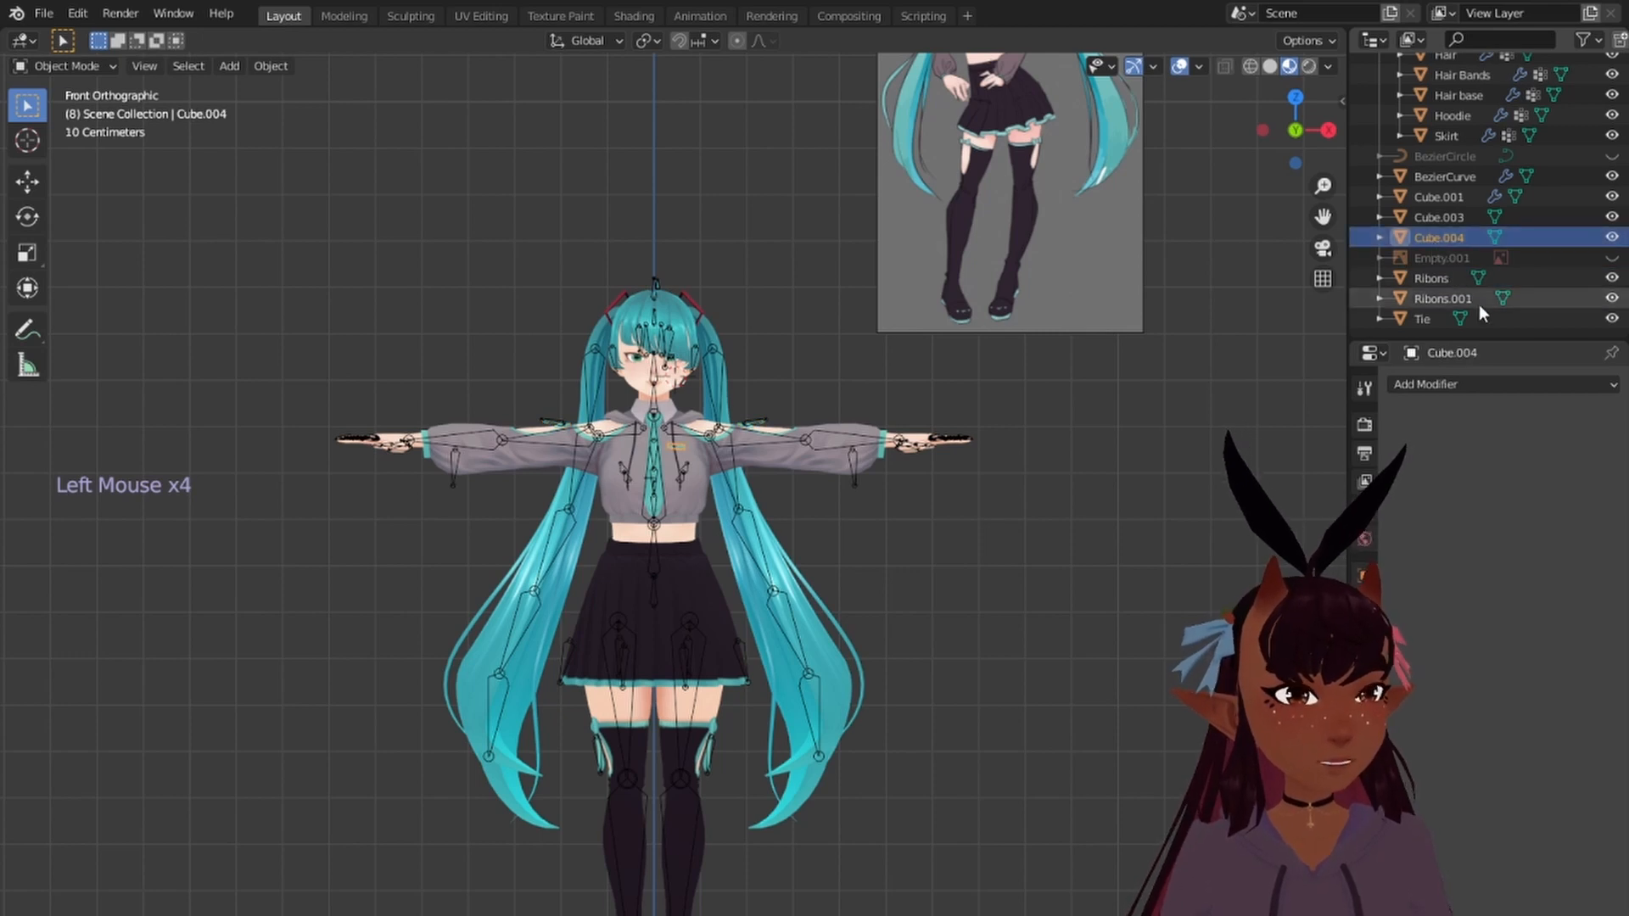
pyautogui.click(1442, 214)
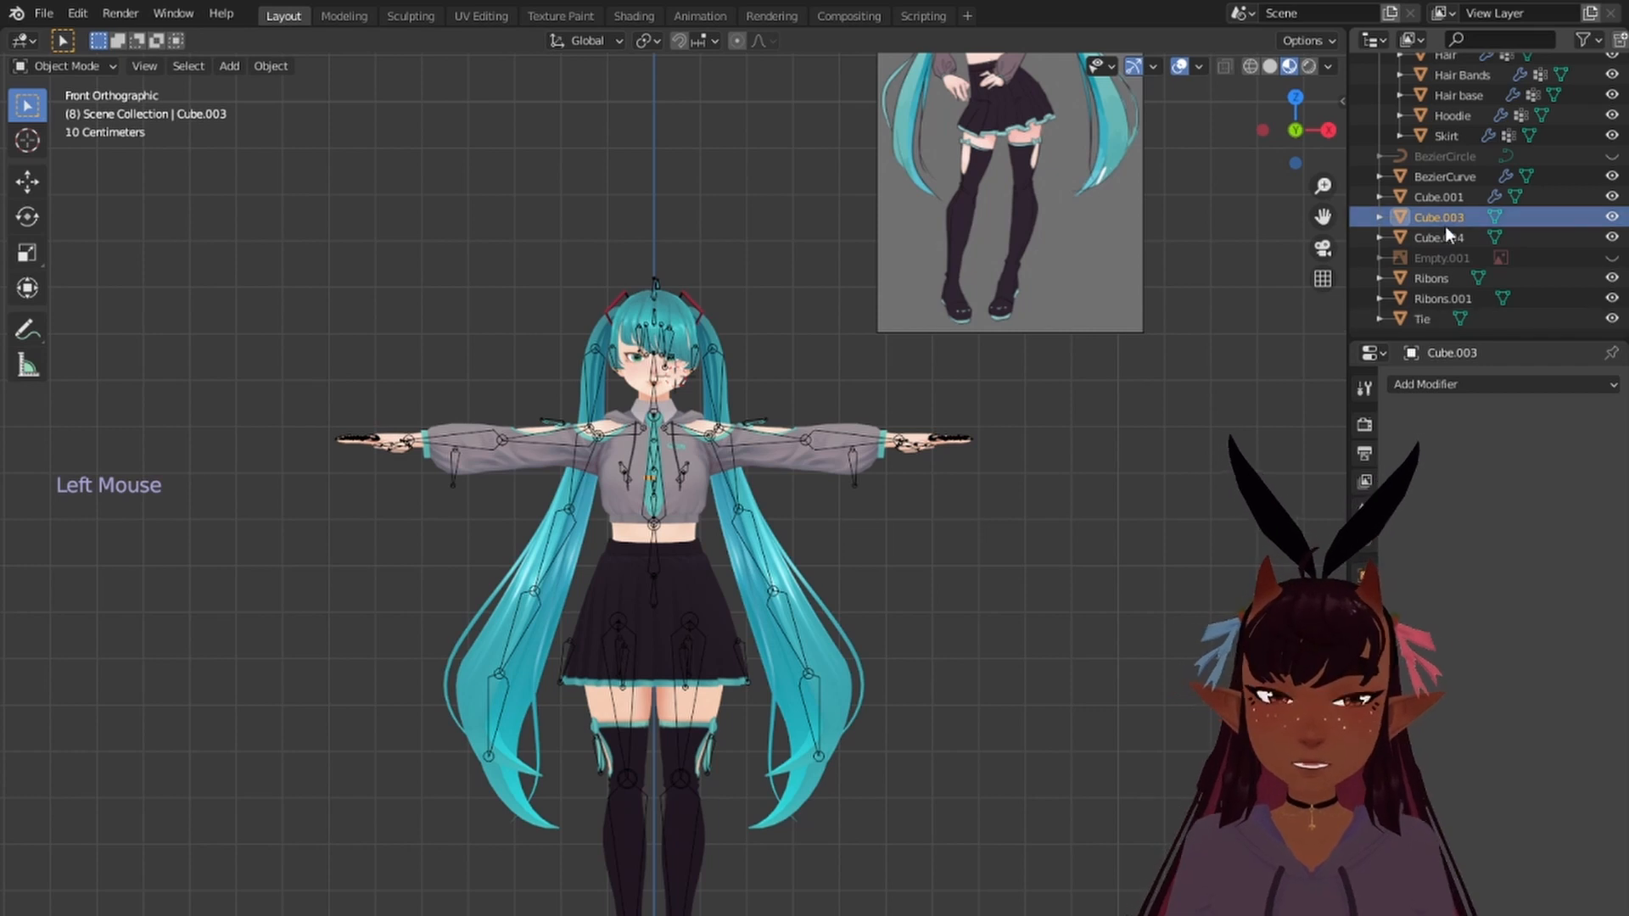
pyautogui.keyDown('ctrl'); pyautogui.click(1422, 319); pyautogui.keyUp('ctrl')
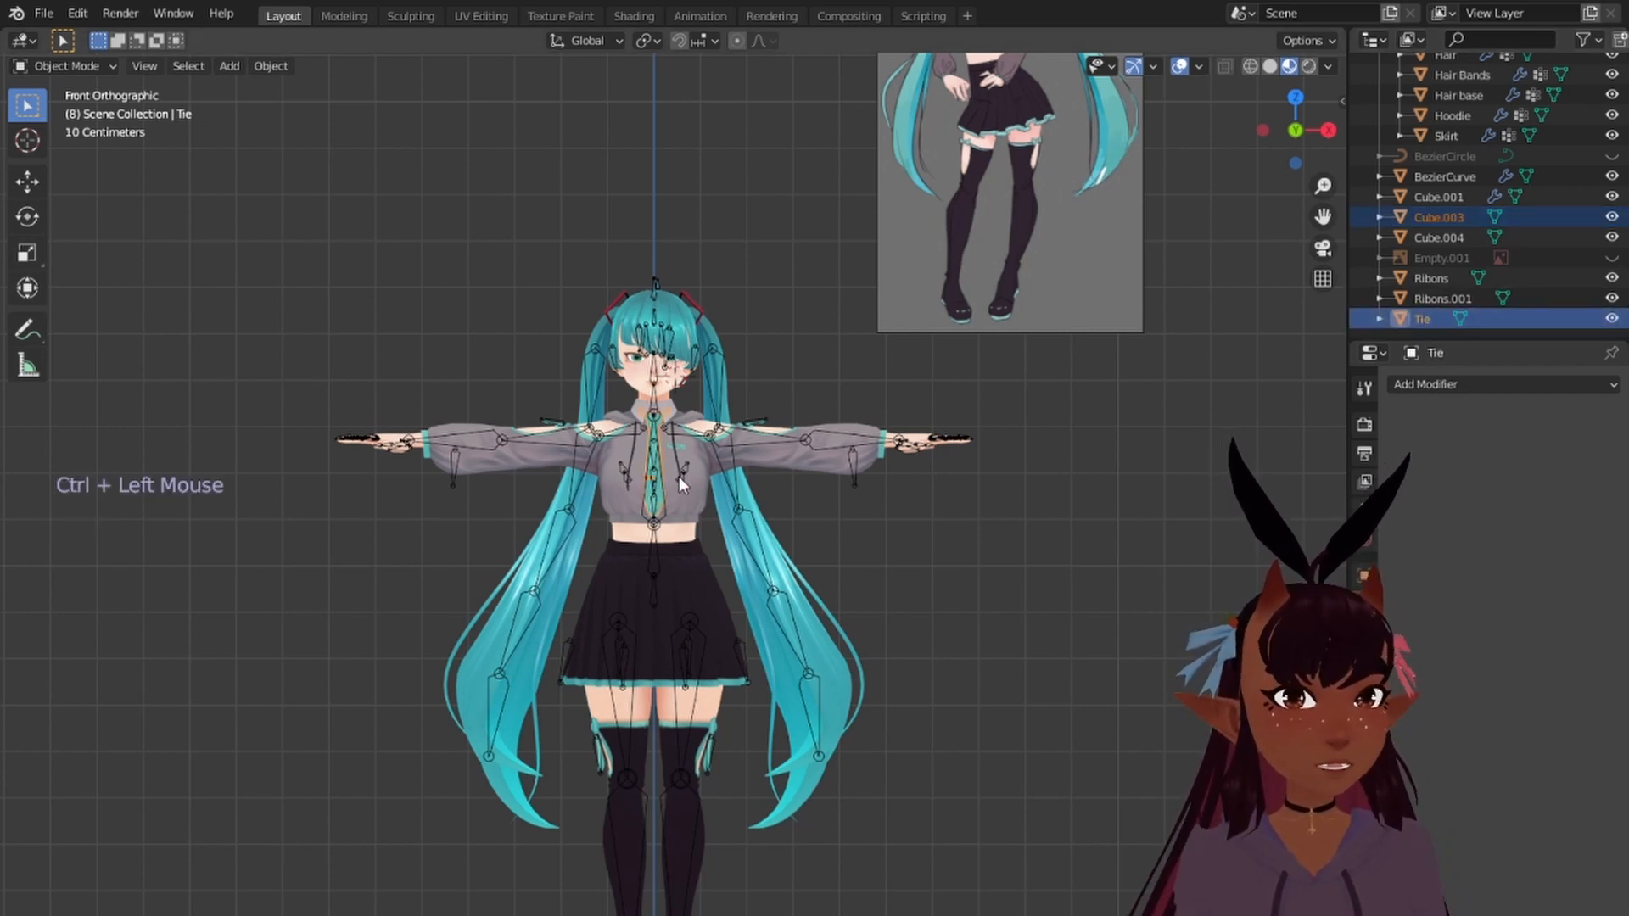
pyautogui.hotkey('ctrl', 'j')
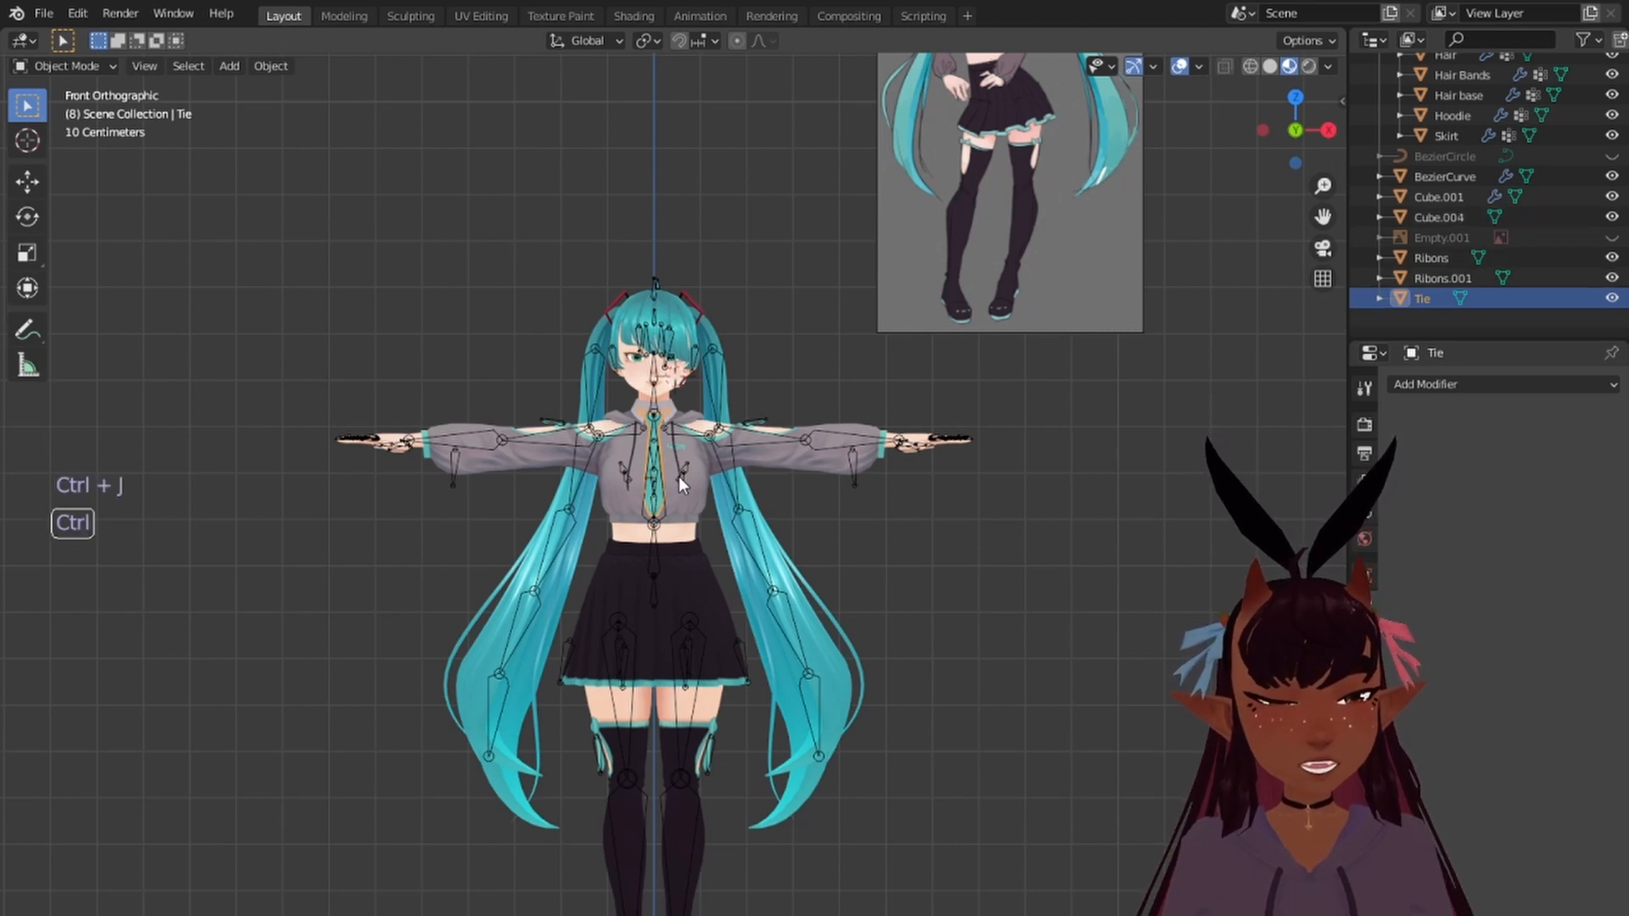
pyautogui.scroll(1, 1551, 231)
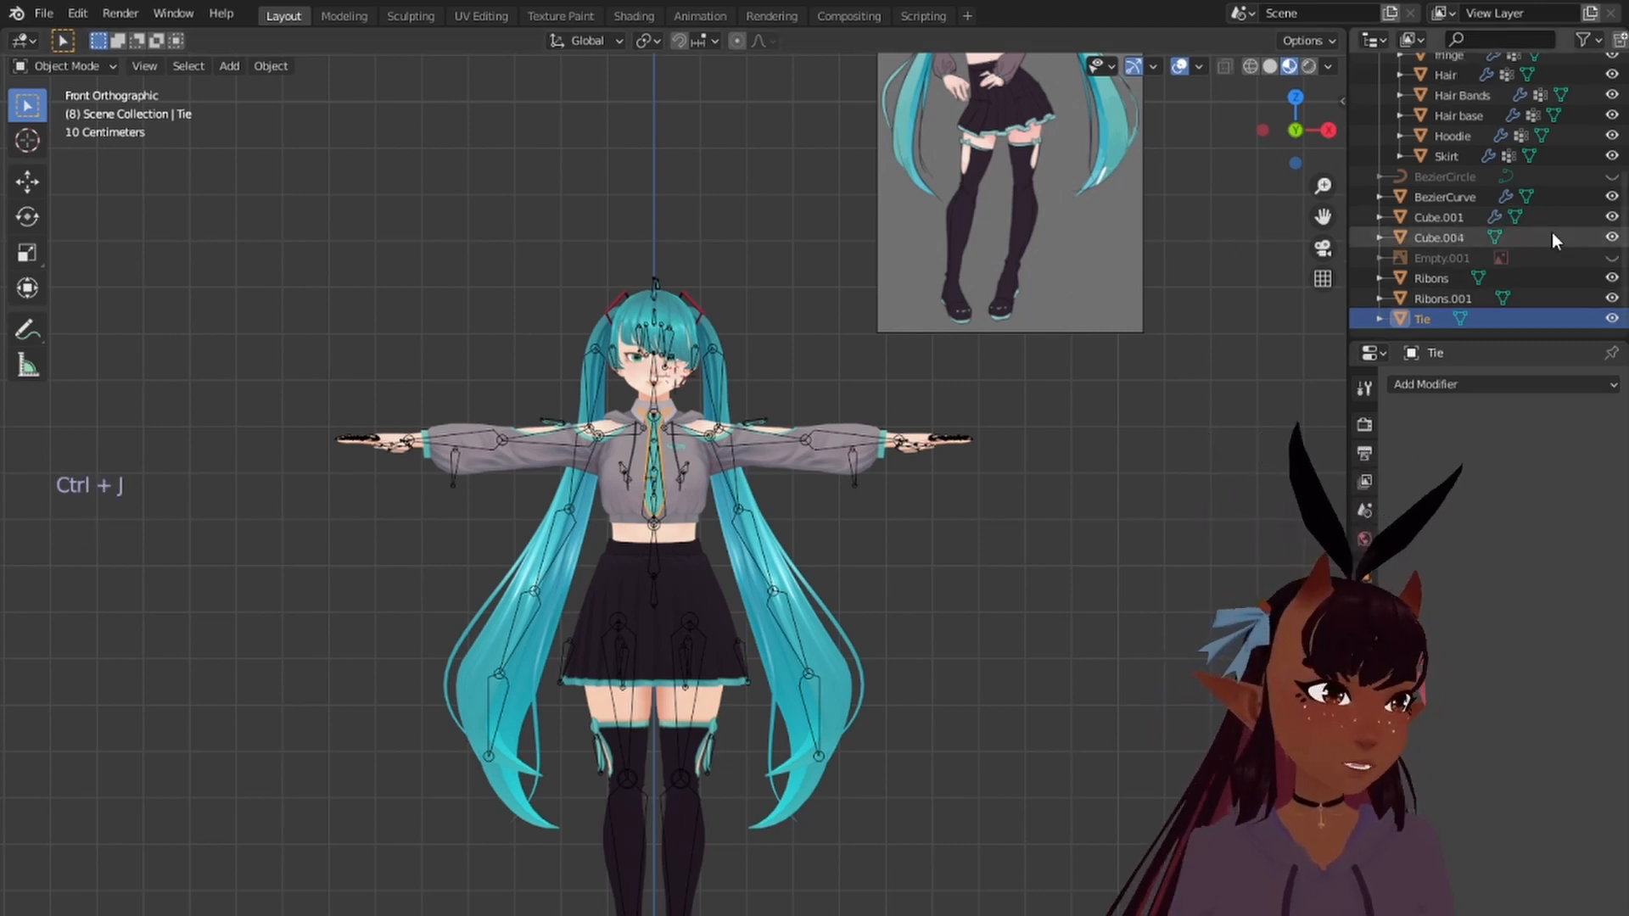
pyautogui.doubleClick(1612, 320)
pyautogui.click(1611, 320)
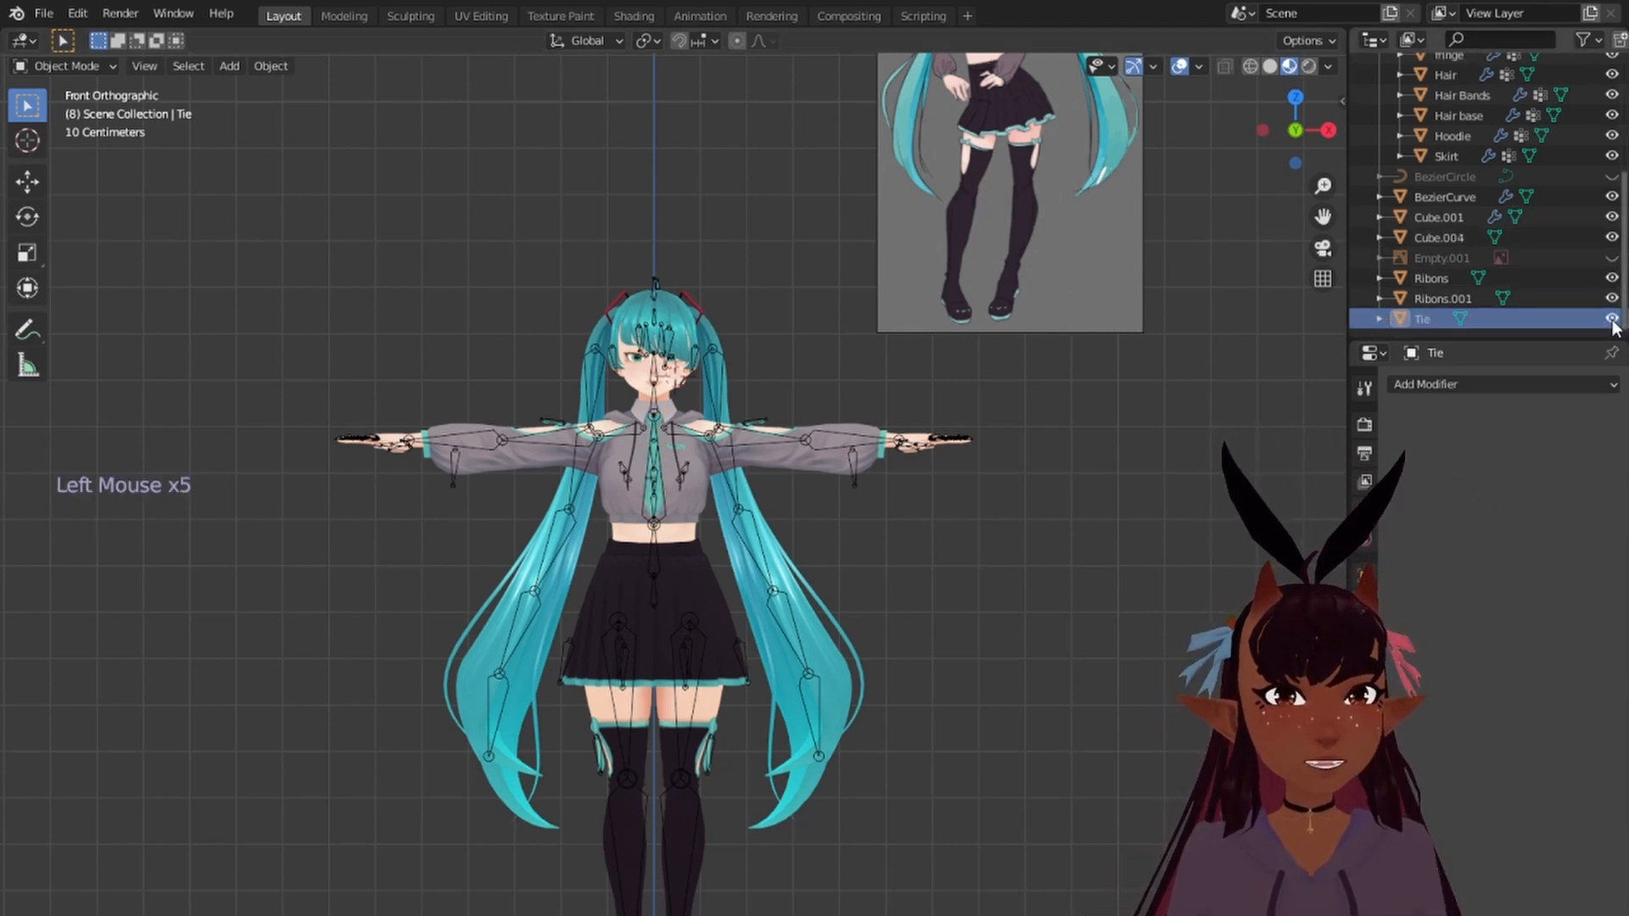
# Step: Identify what Cube.004, Cube.001 and BezierCurve are on the character and check the modifiers on the latter two
pyautogui.doubleClick(1612, 238)
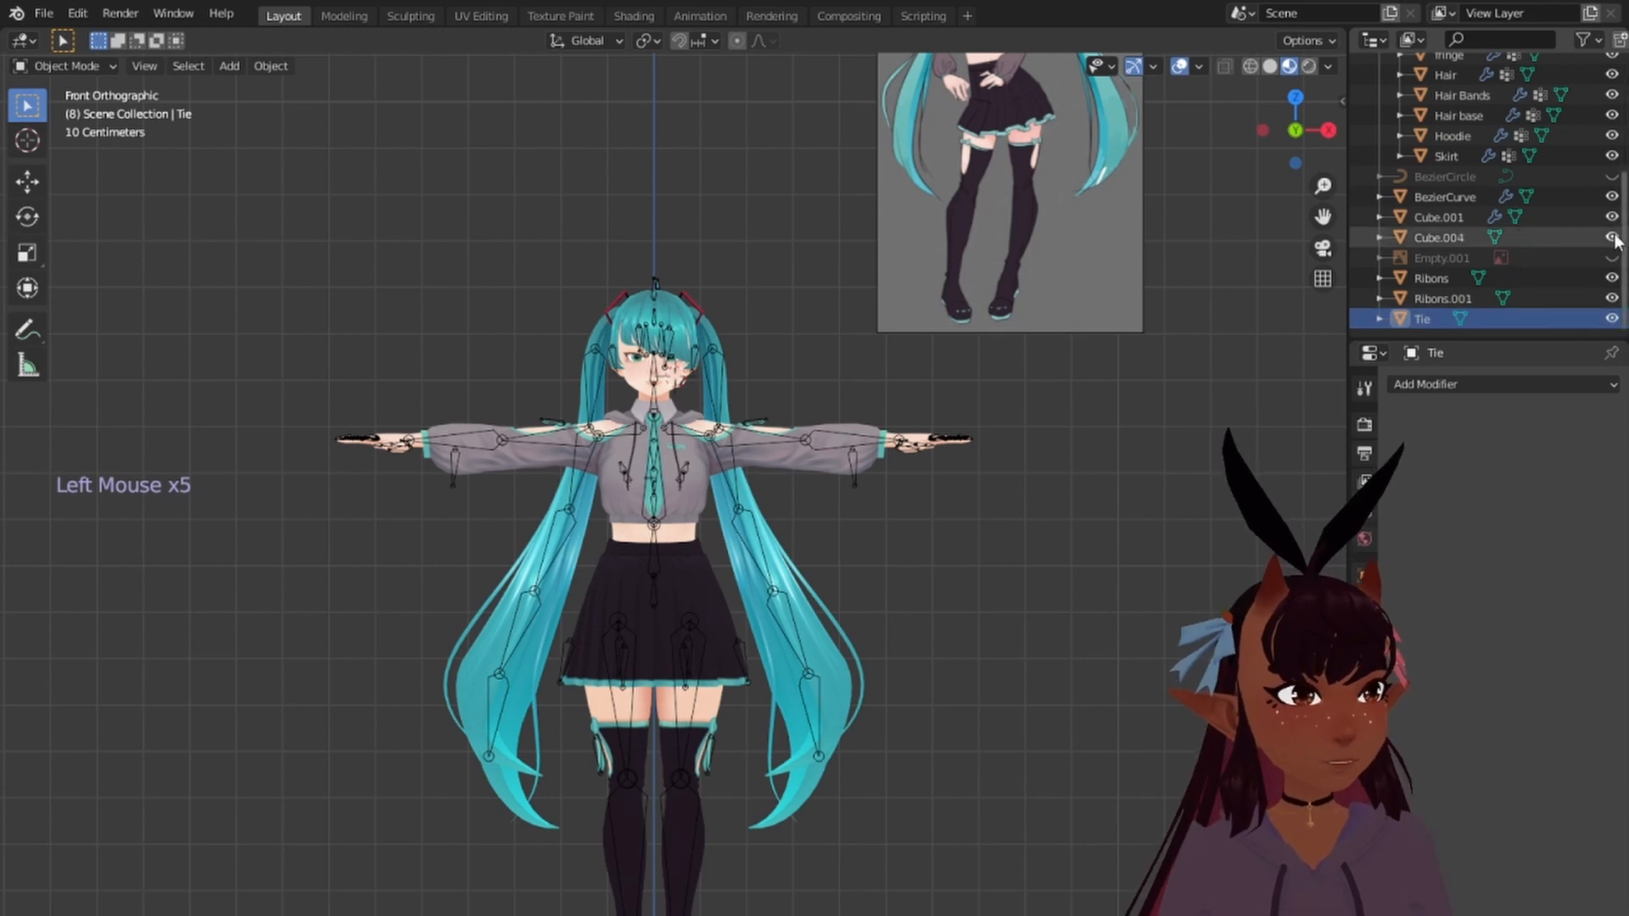
pyautogui.click(1444, 232)
pyautogui.click(1446, 227)
pyautogui.click(1447, 218)
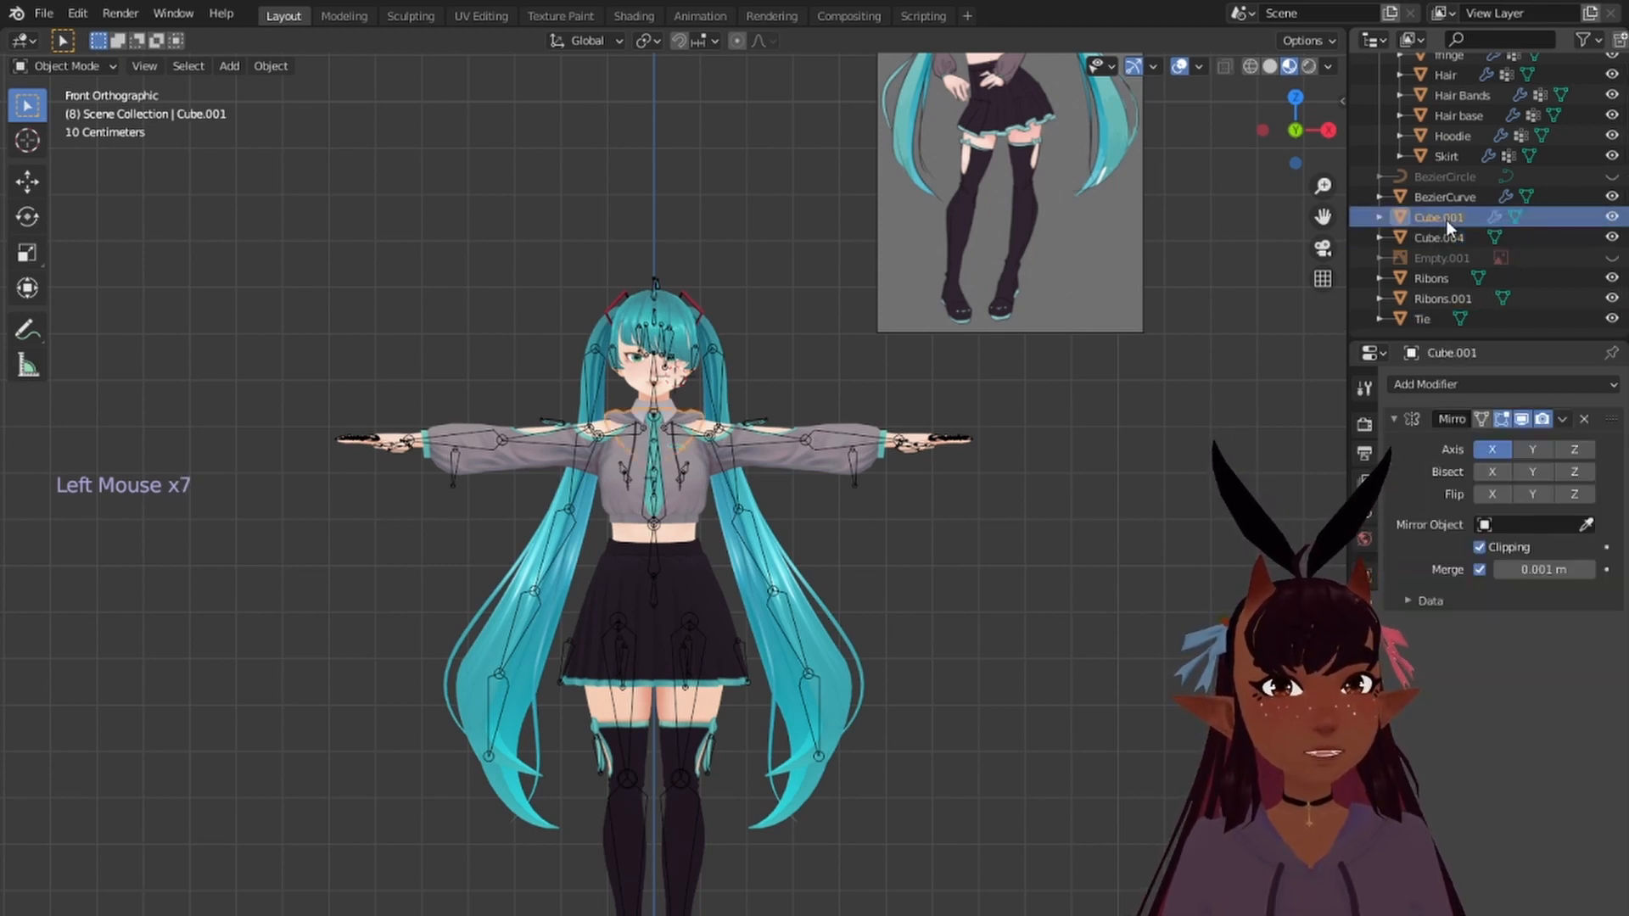
pyautogui.click(1448, 198)
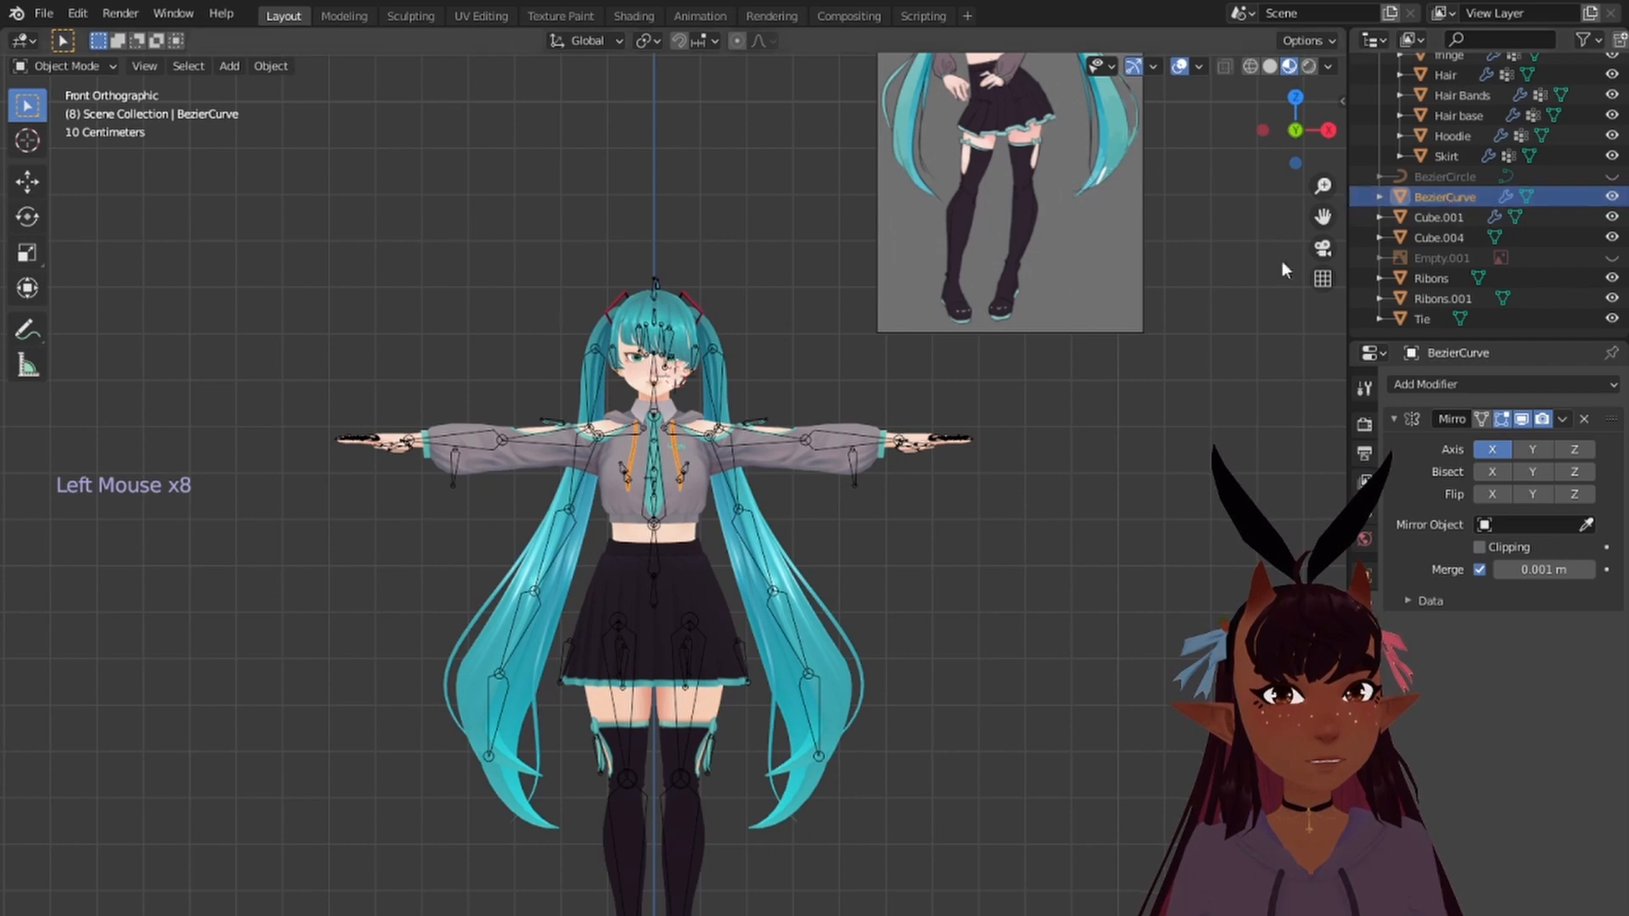
# Step: Select the Collar mesh and apply its Mirror modifier, keeping the Armature modifier
pyautogui.scroll(6, 692, 261)
pyautogui.rightClick(648, 239)
pyautogui.press('shift')
pyautogui.keyDown('shift'); pyautogui.moveTo(853, 207); pyautogui.dragTo(912, 340, button='middle'); pyautogui.keyUp('shift')
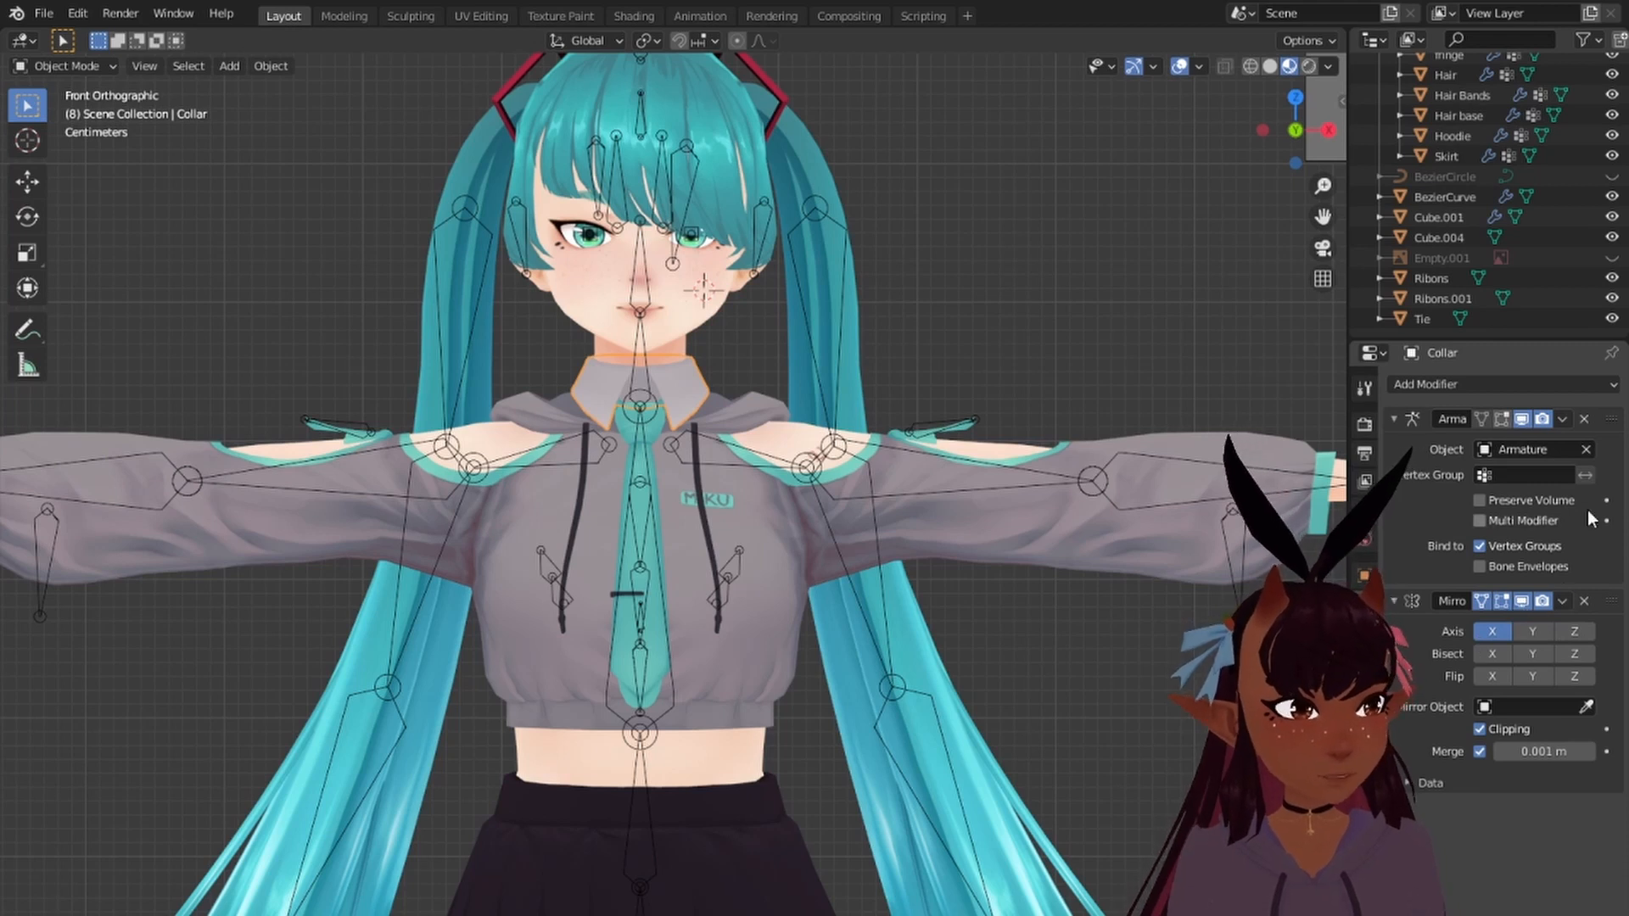
pyautogui.click(1565, 599)
pyautogui.click(1497, 625)
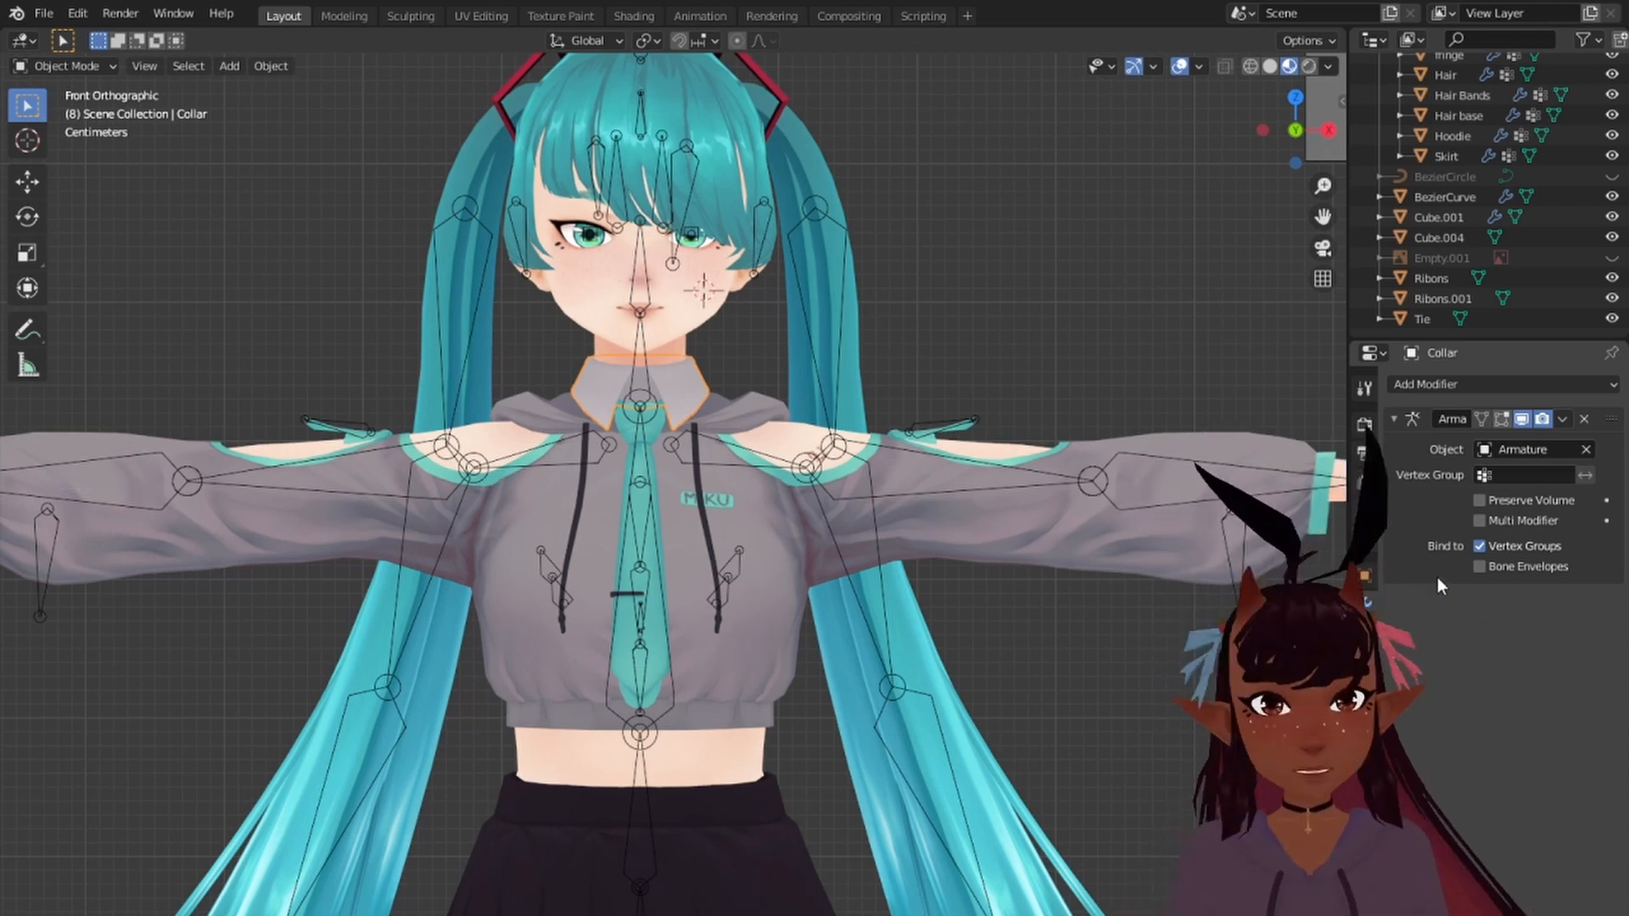
# Step: Select the hood mesh Cube.001 and apply its Mirror modifier
pyautogui.scroll(5, 1527, 272)
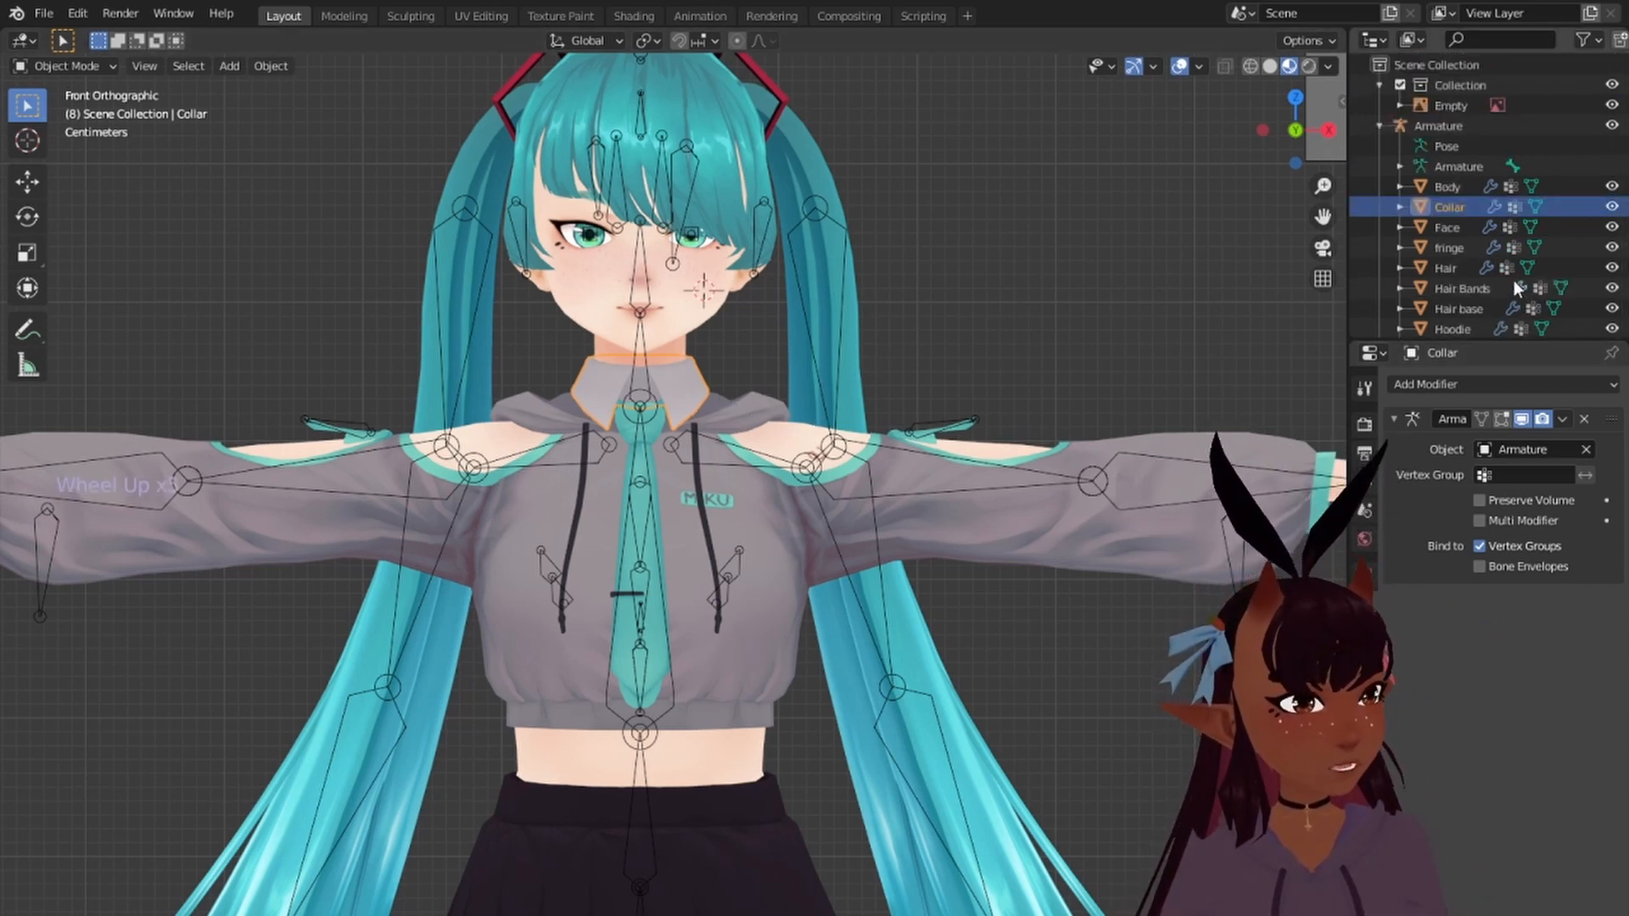
pyautogui.click(1453, 205)
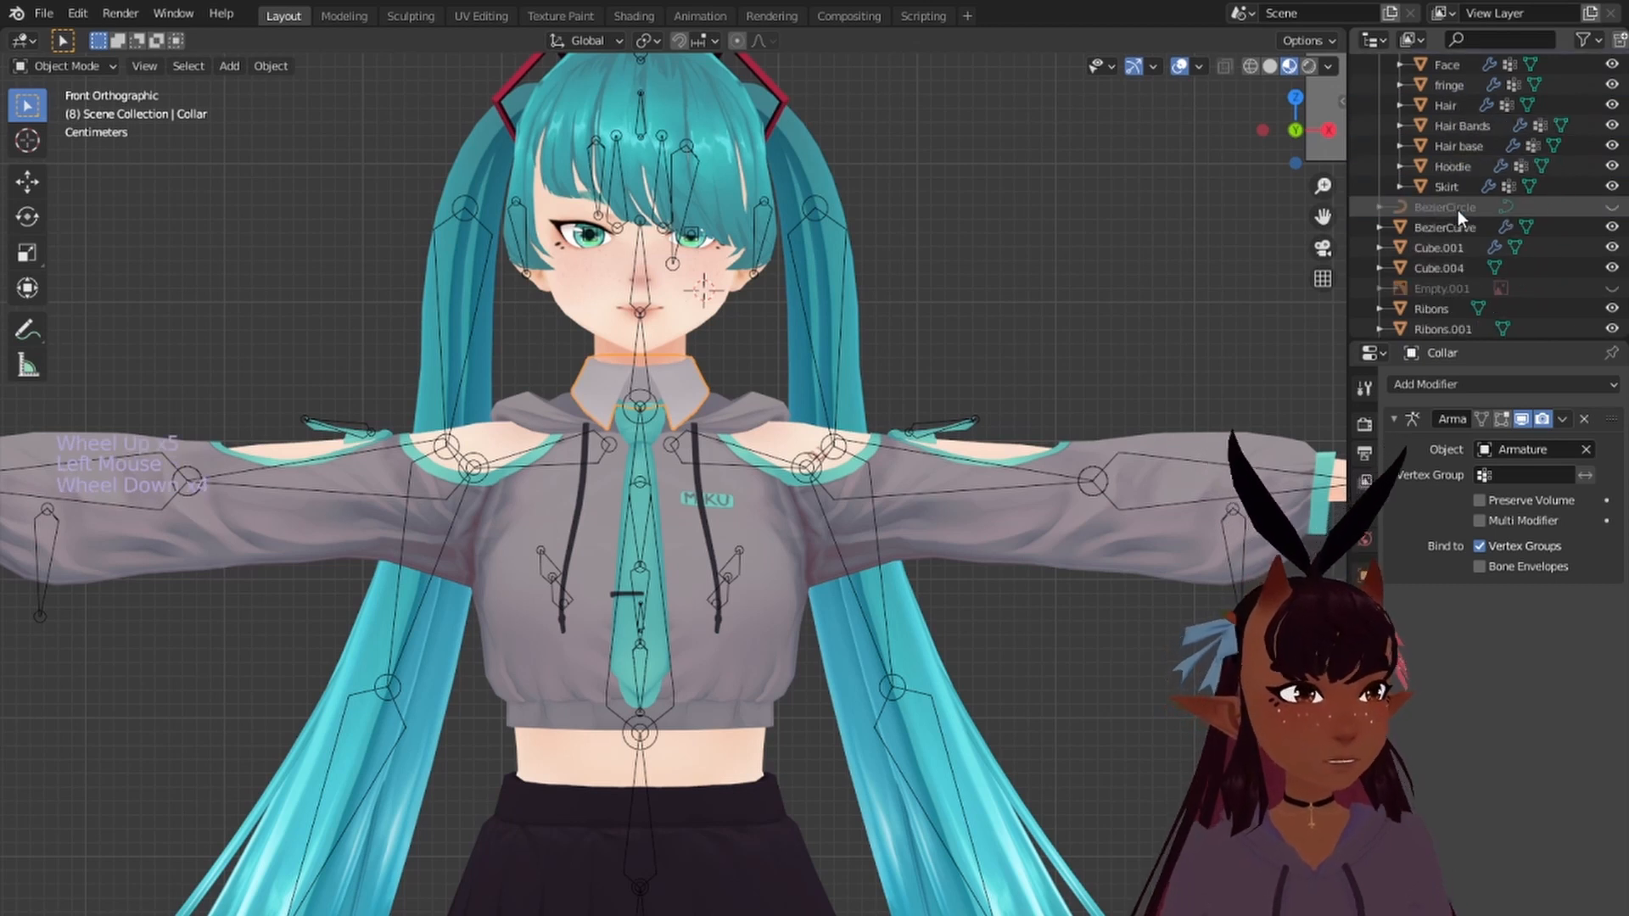
pyautogui.scroll(-6, 1399, 289)
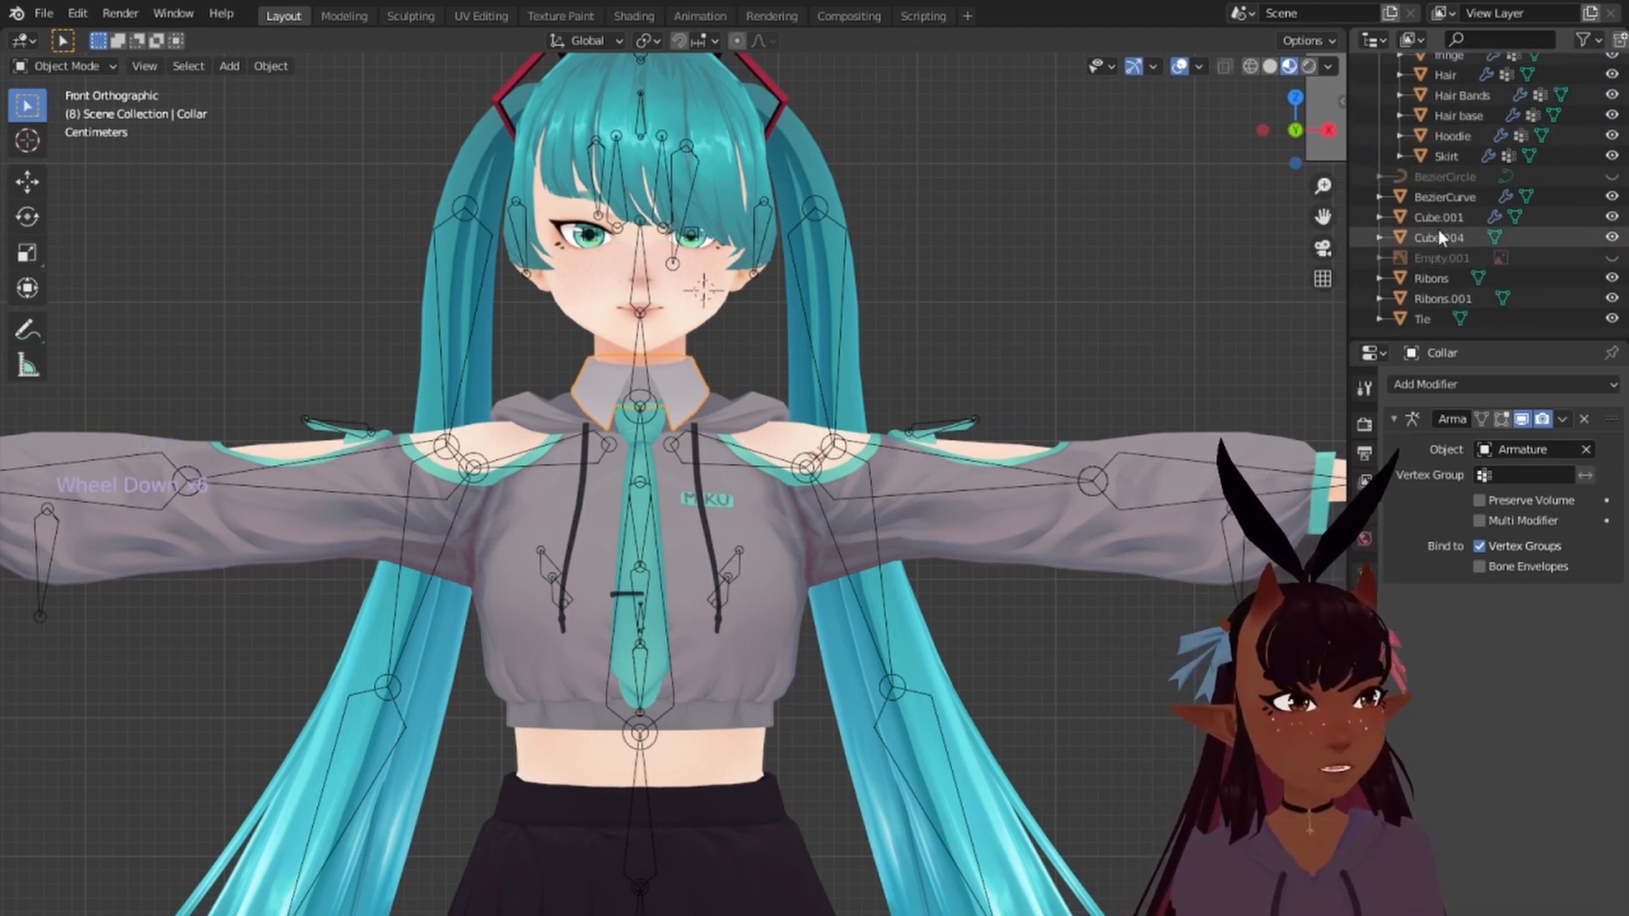
pyautogui.rightClick(737, 404)
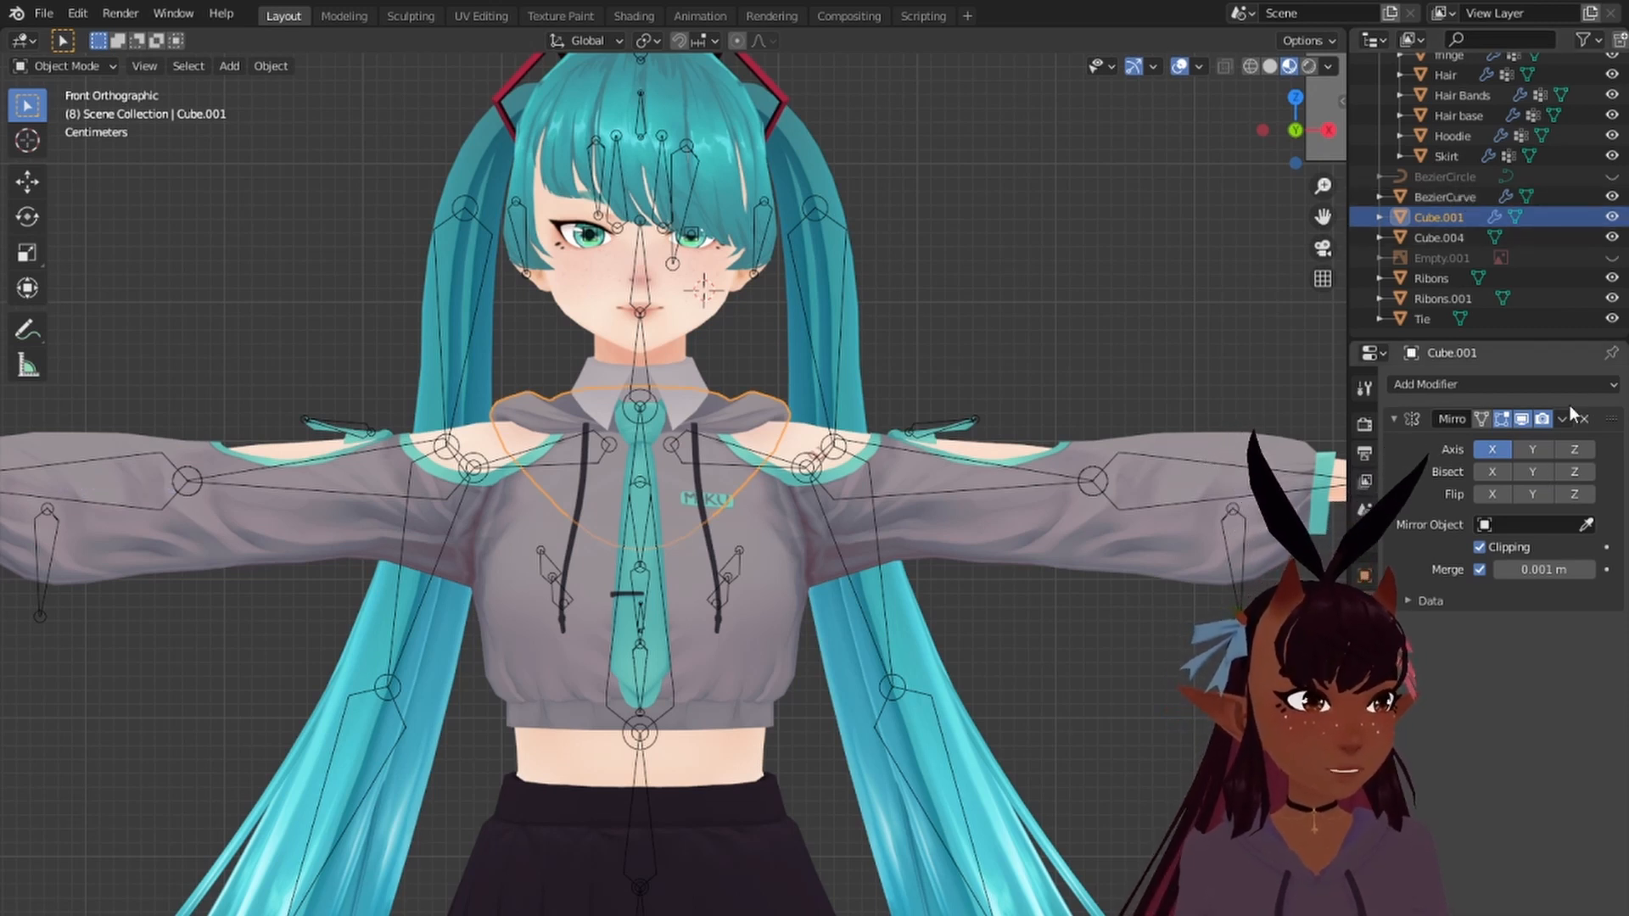
pyautogui.click(1561, 419)
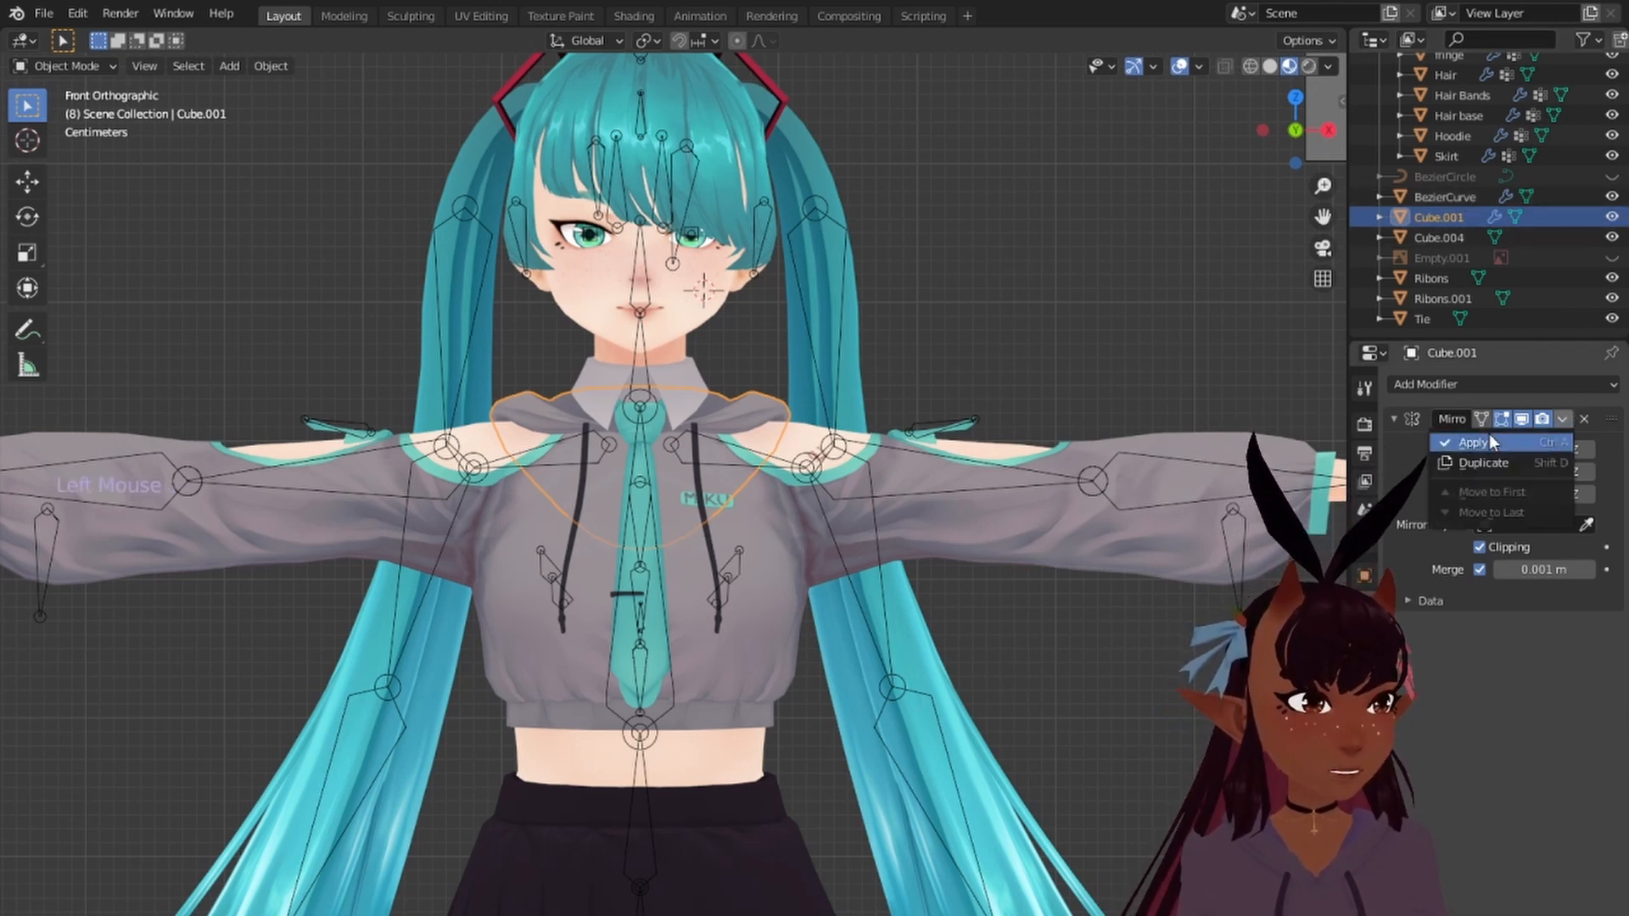
pyautogui.click(1479, 441)
# Step: Join the hood mesh Cube.001 into the Collar object and toggle the Collar's visibility to check the result
pyautogui.scroll(3, 1472, 234)
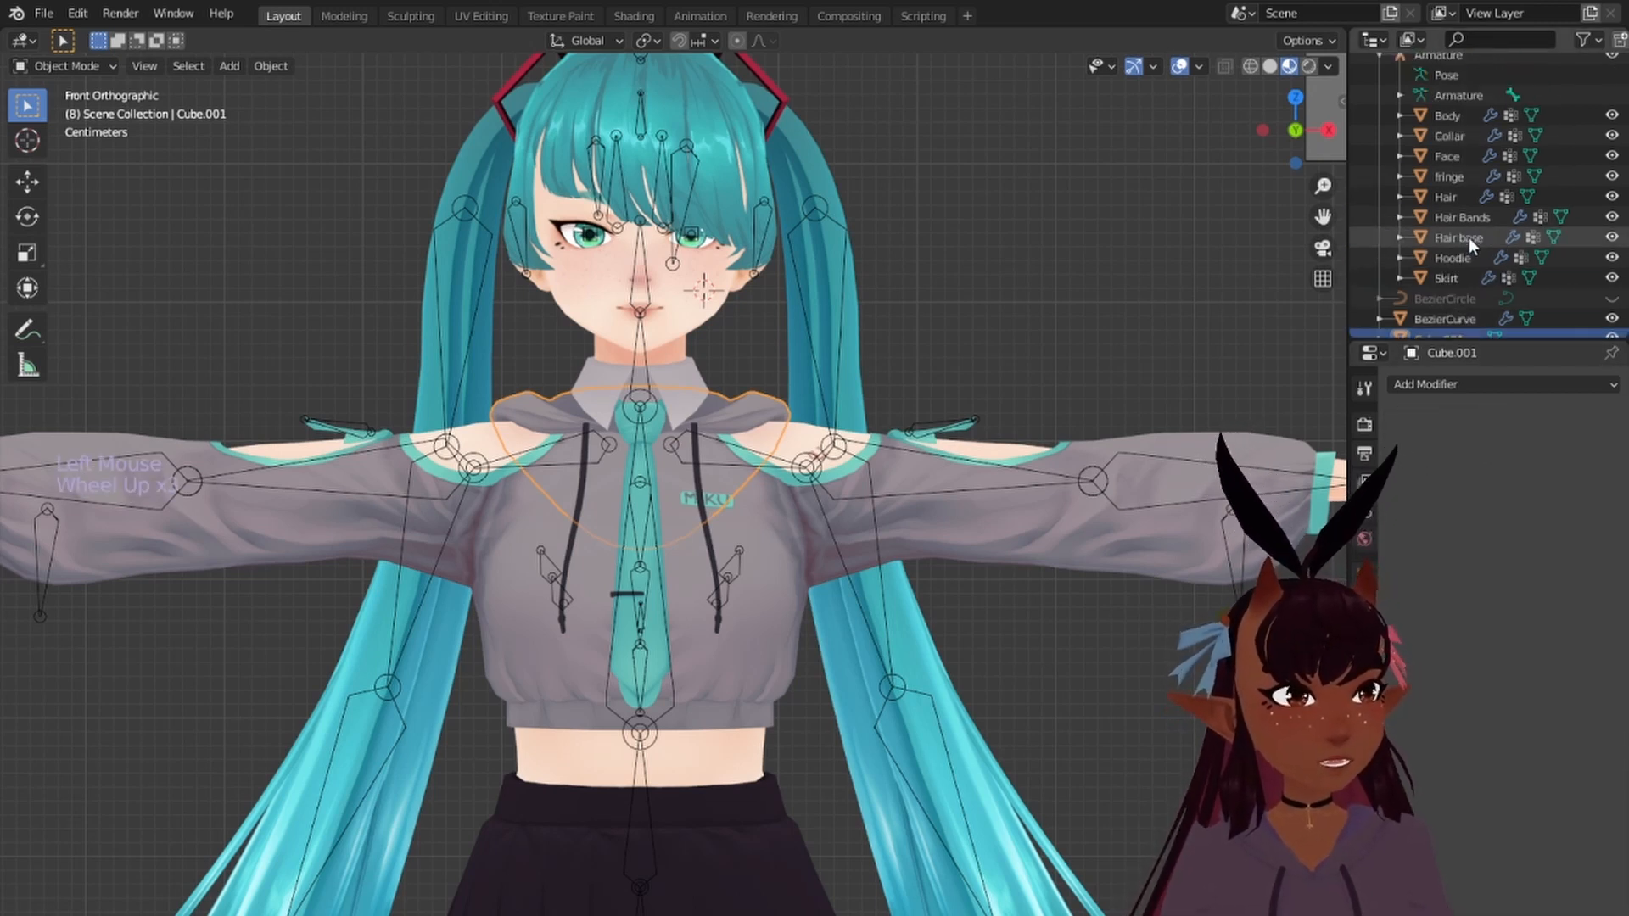
pyautogui.keyDown('ctrl'); pyautogui.click(1458, 135); pyautogui.keyUp('ctrl')
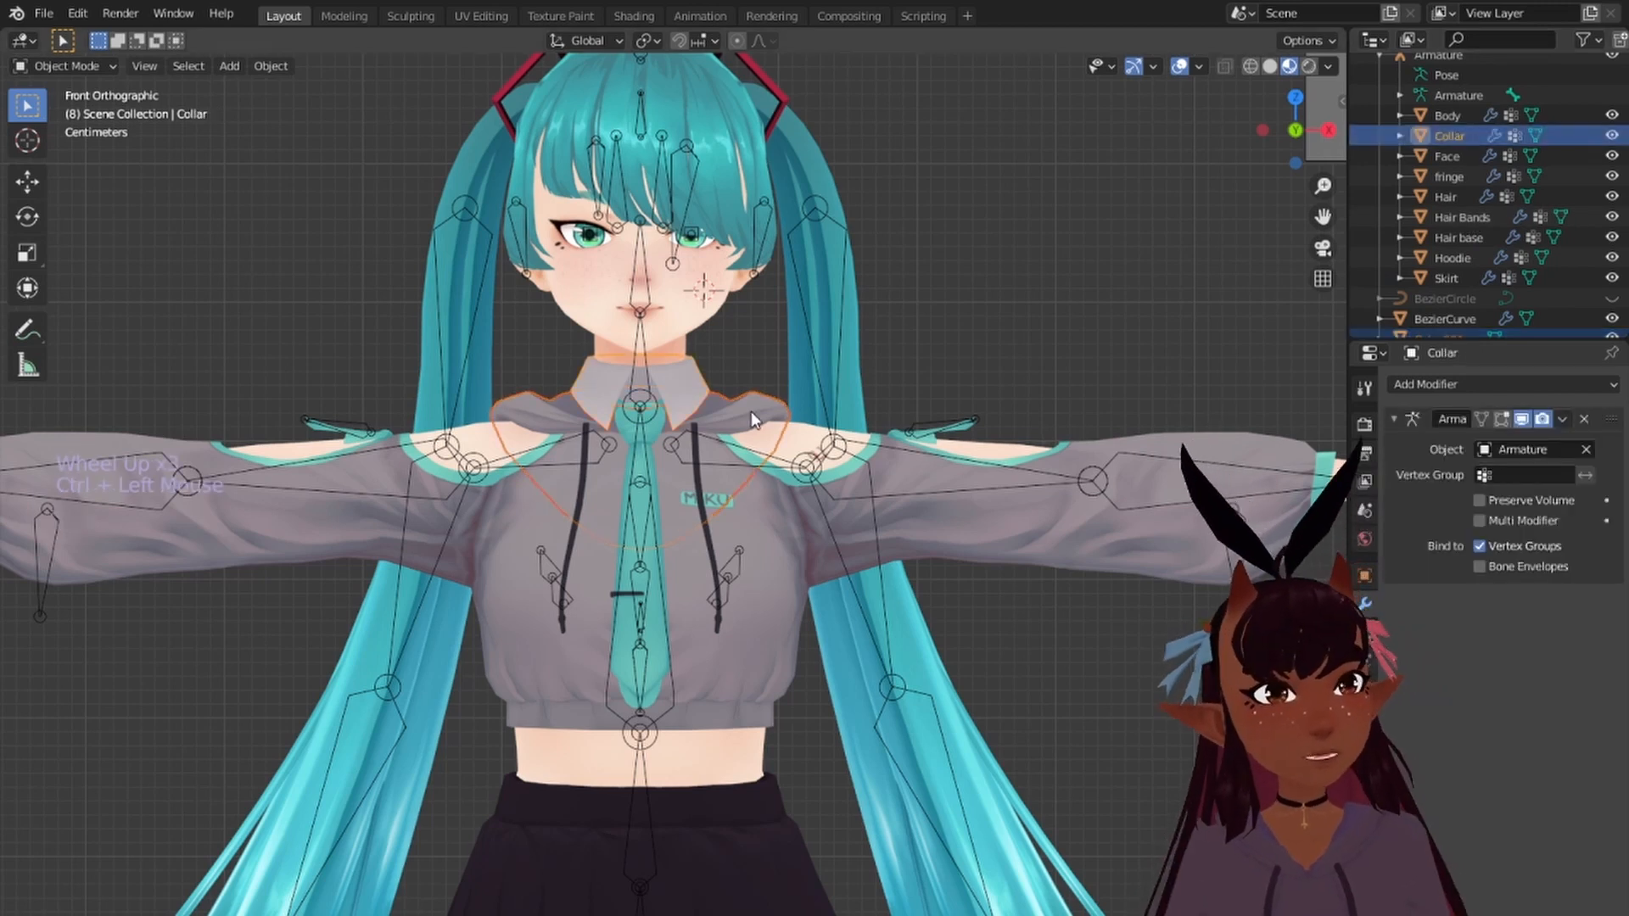
pyautogui.hotkey('ctrl', 'j')
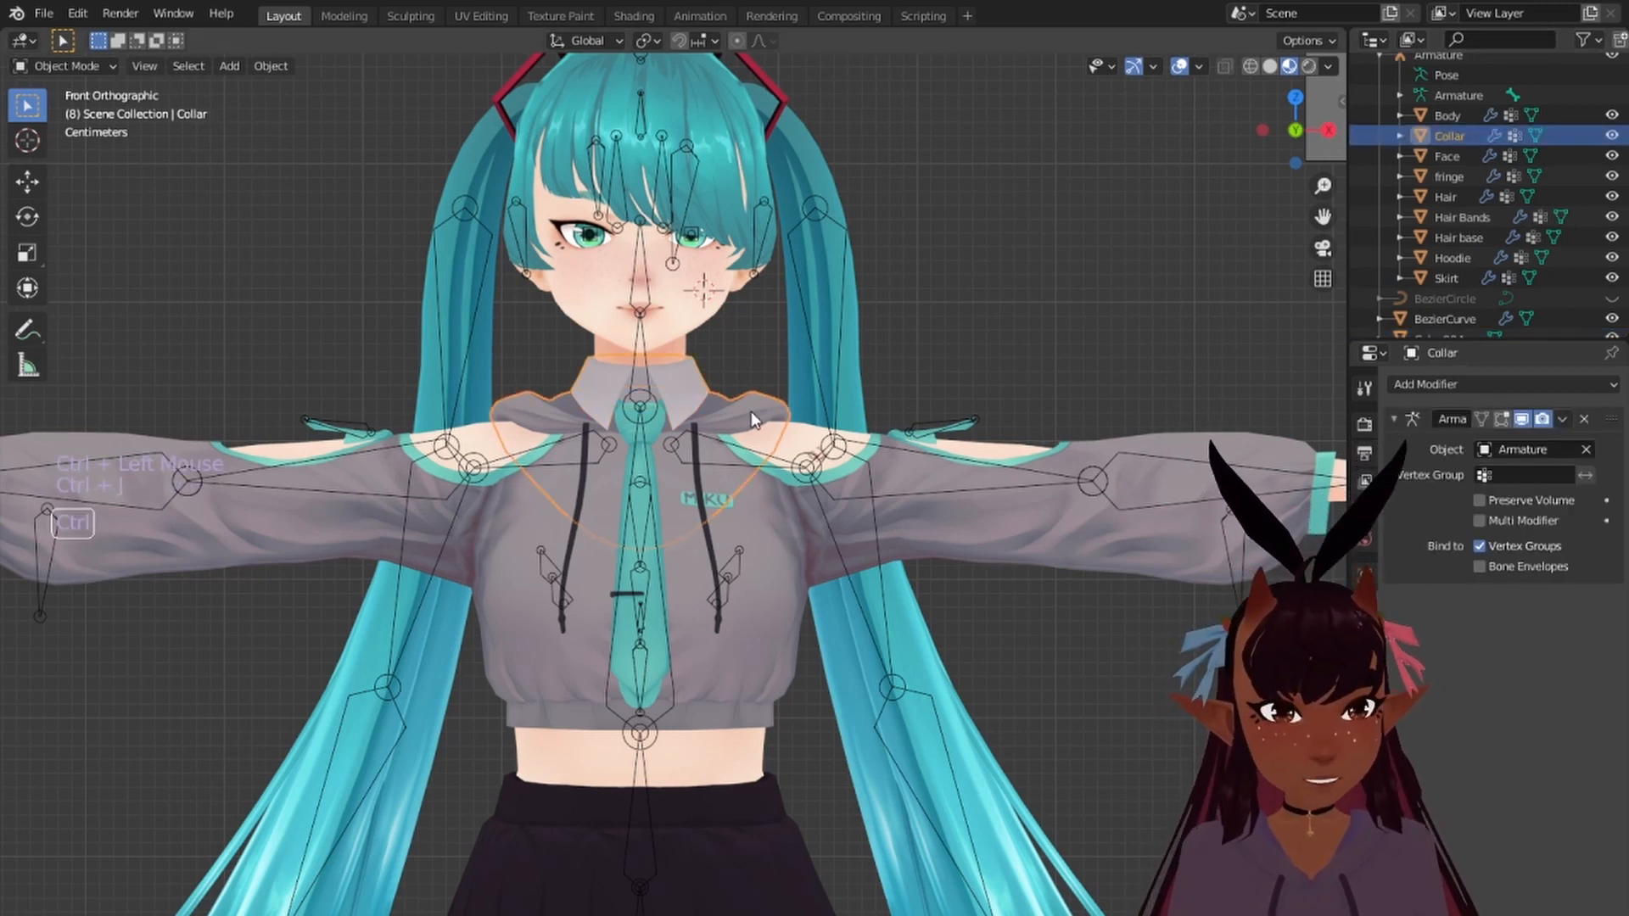
pyautogui.click(1615, 133)
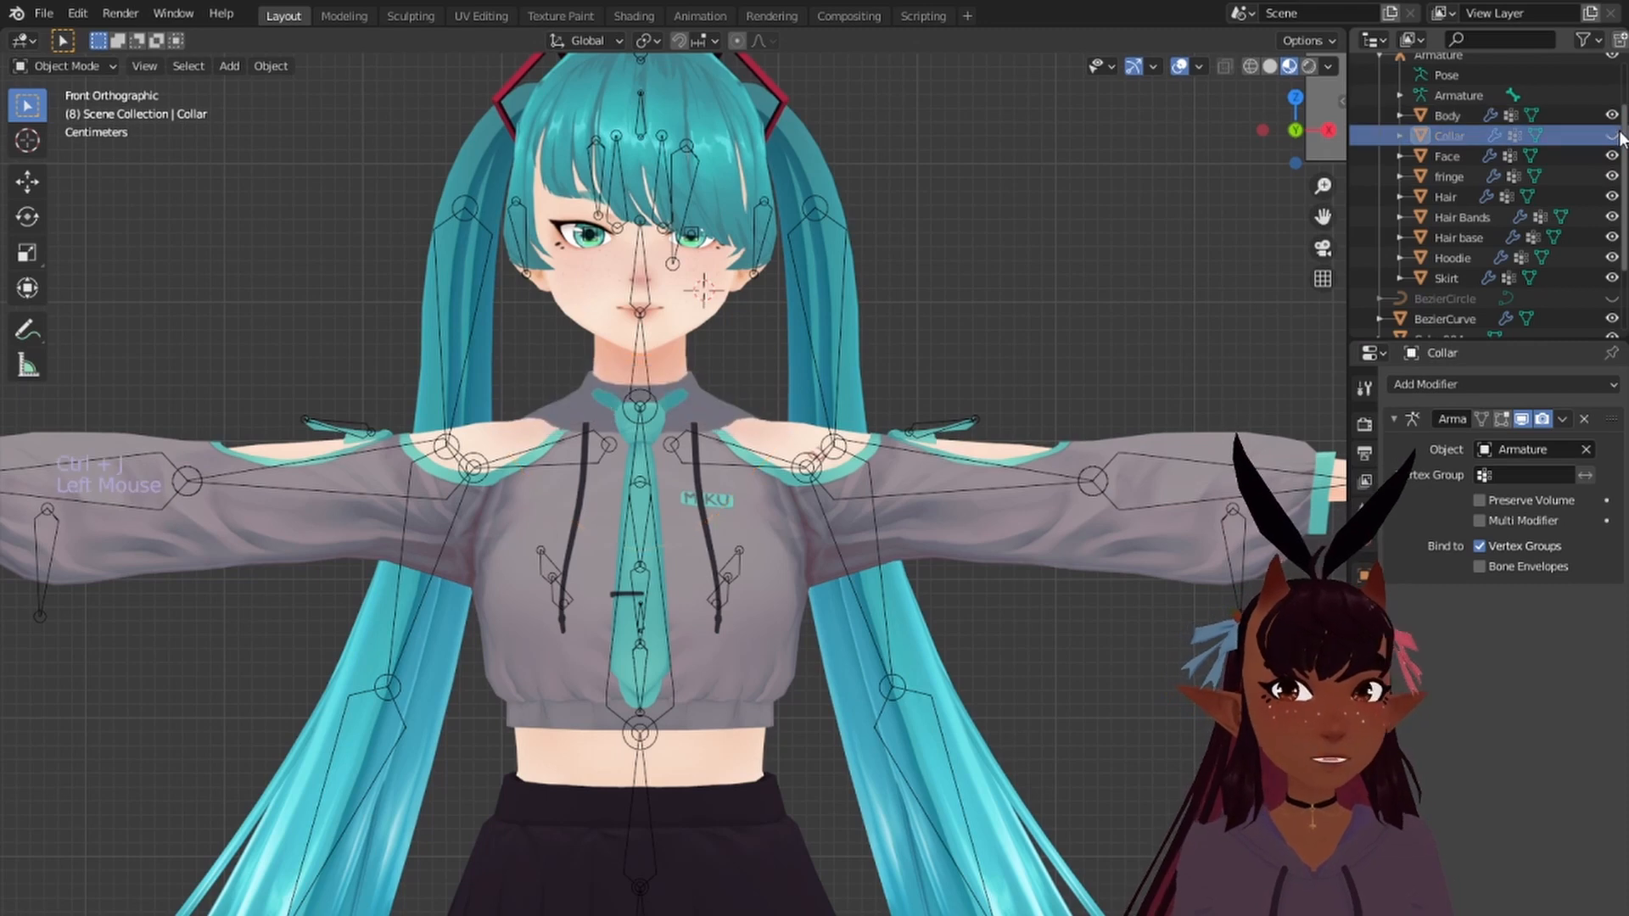
pyautogui.click(1615, 133)
pyautogui.click(1615, 133)
pyautogui.click(1615, 134)
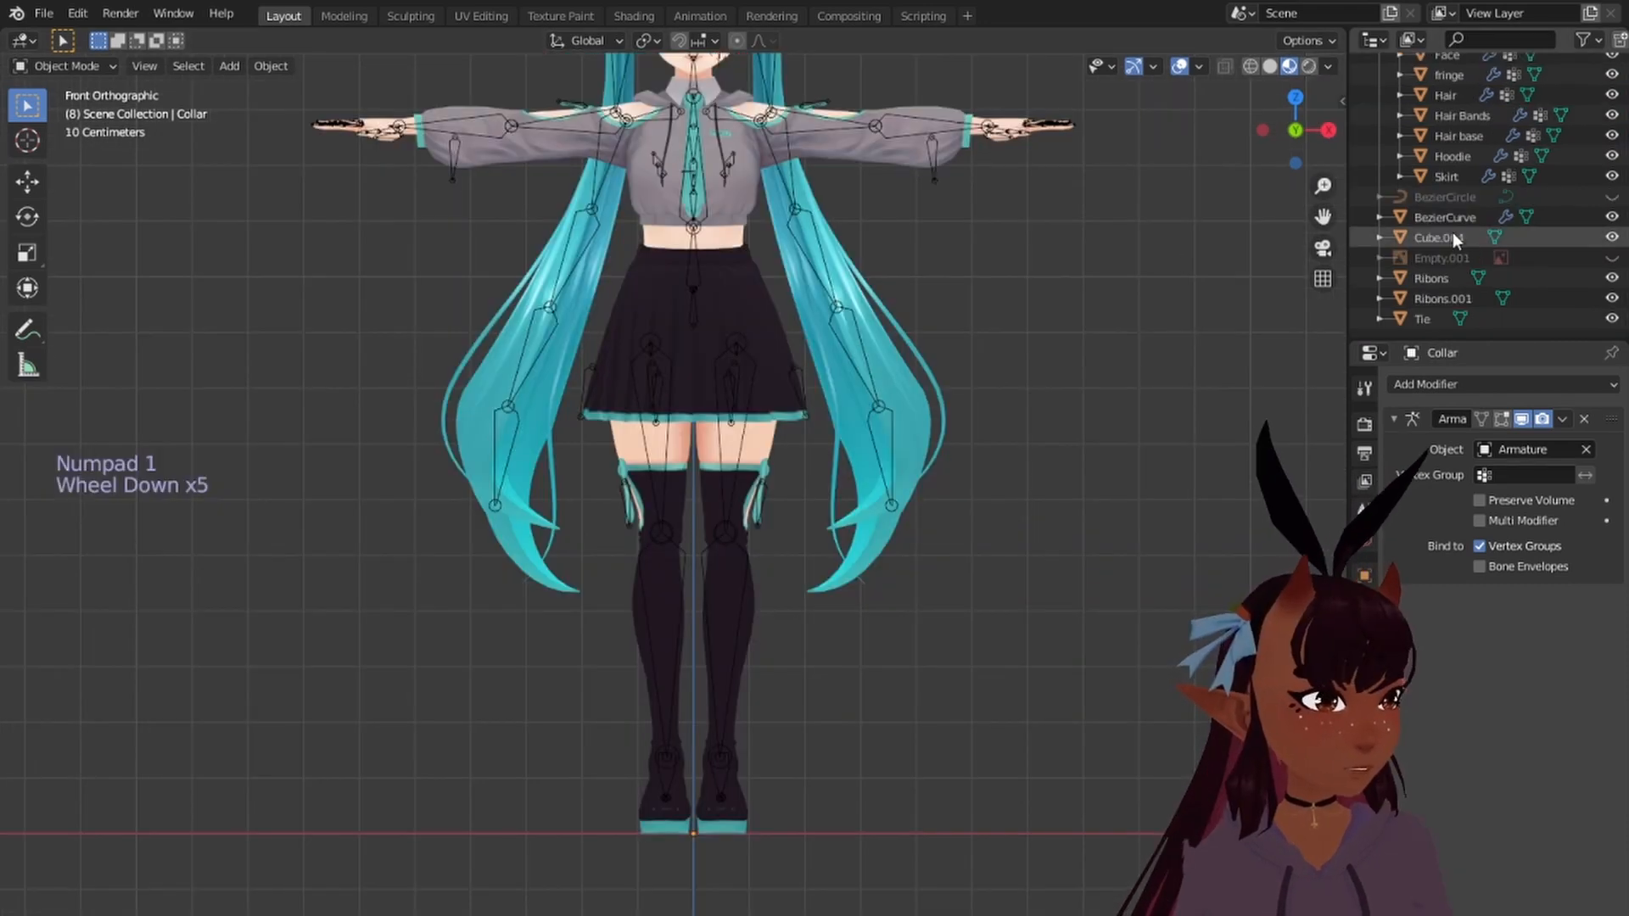
# Step: Rename the Cube.004 object as name tag
pyautogui.click(1447, 235)
pyautogui.doubleClick(1447, 235)
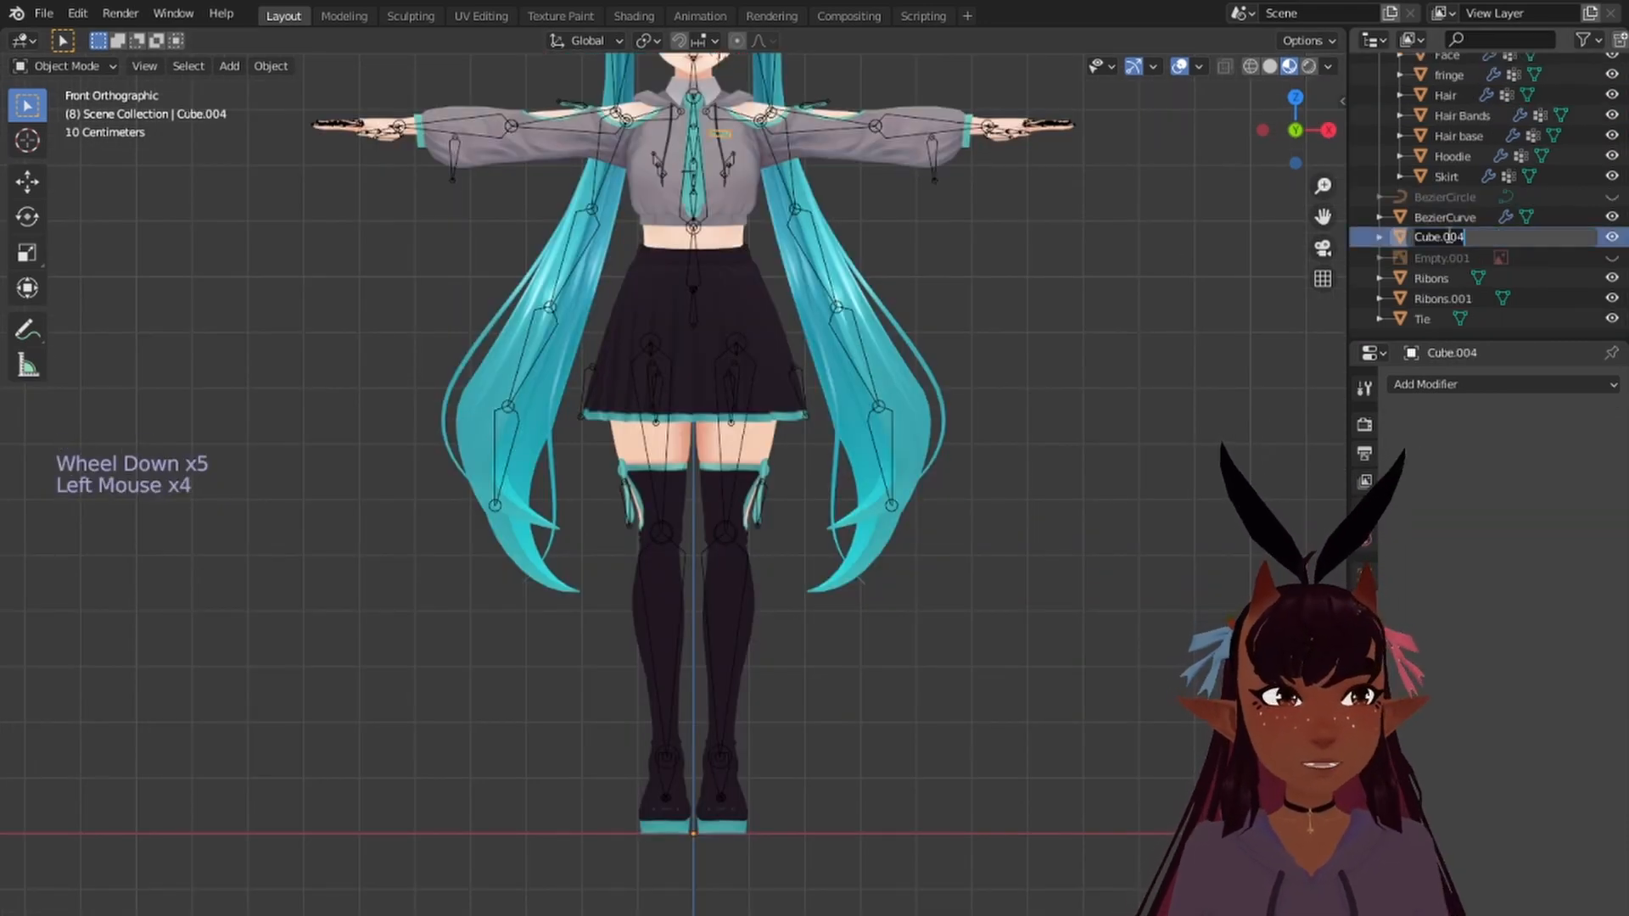
pyautogui.write('name tag')
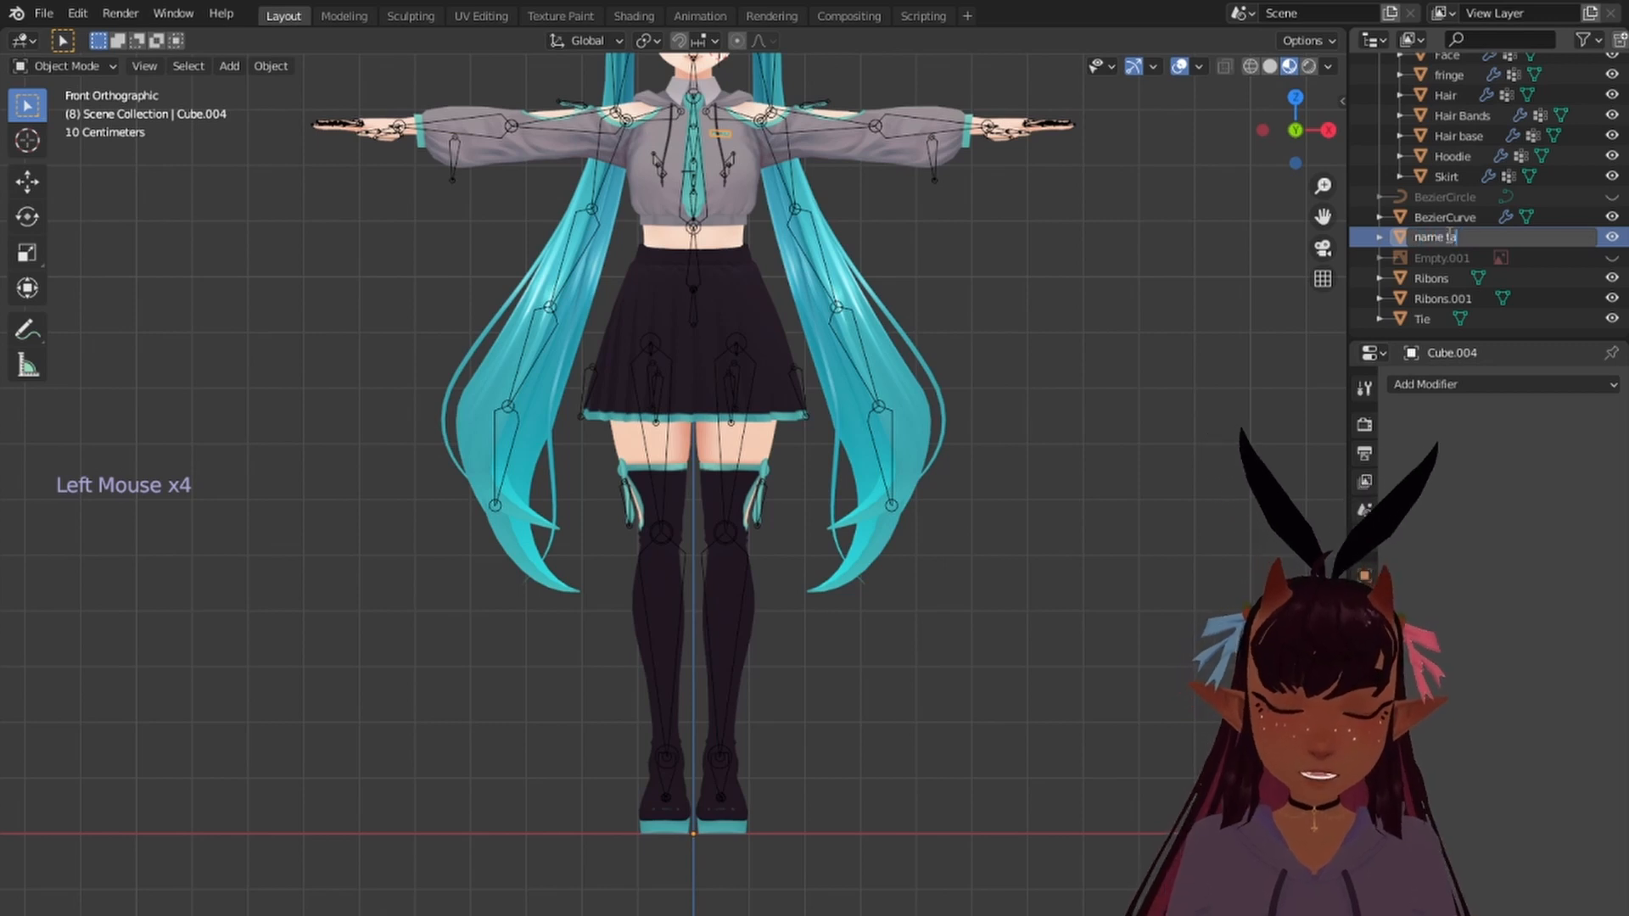
pyautogui.press('Return')
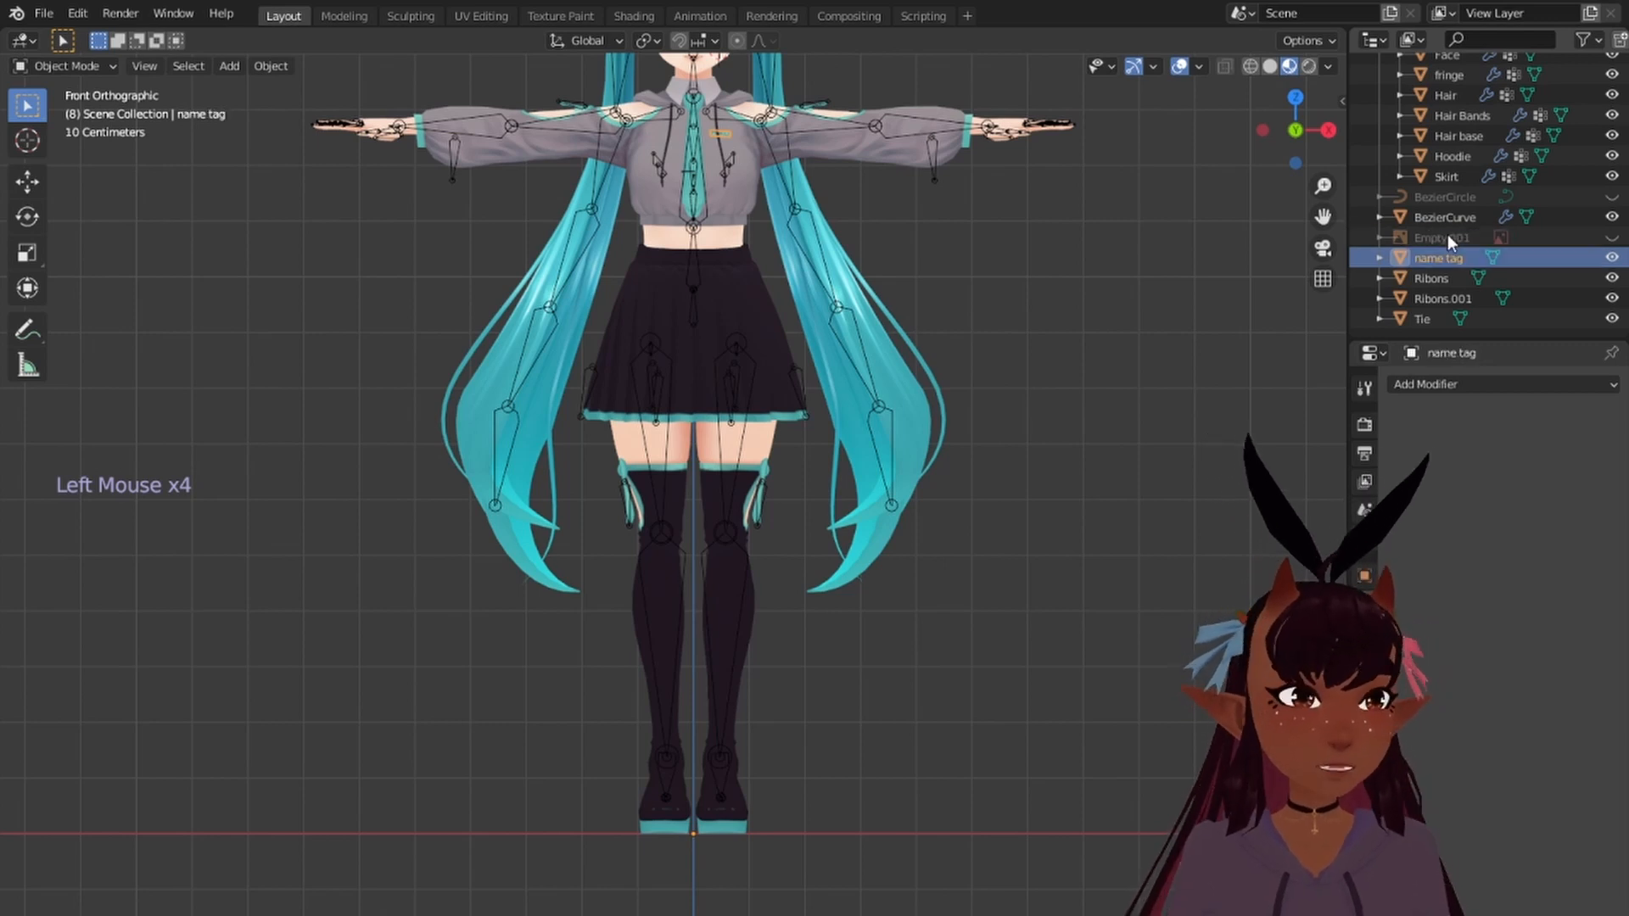
# Step: Rename the Ribons.001 object on the legs as legRibons
pyautogui.click(1433, 278)
pyautogui.click(1433, 287)
pyautogui.doubleClick(1434, 297)
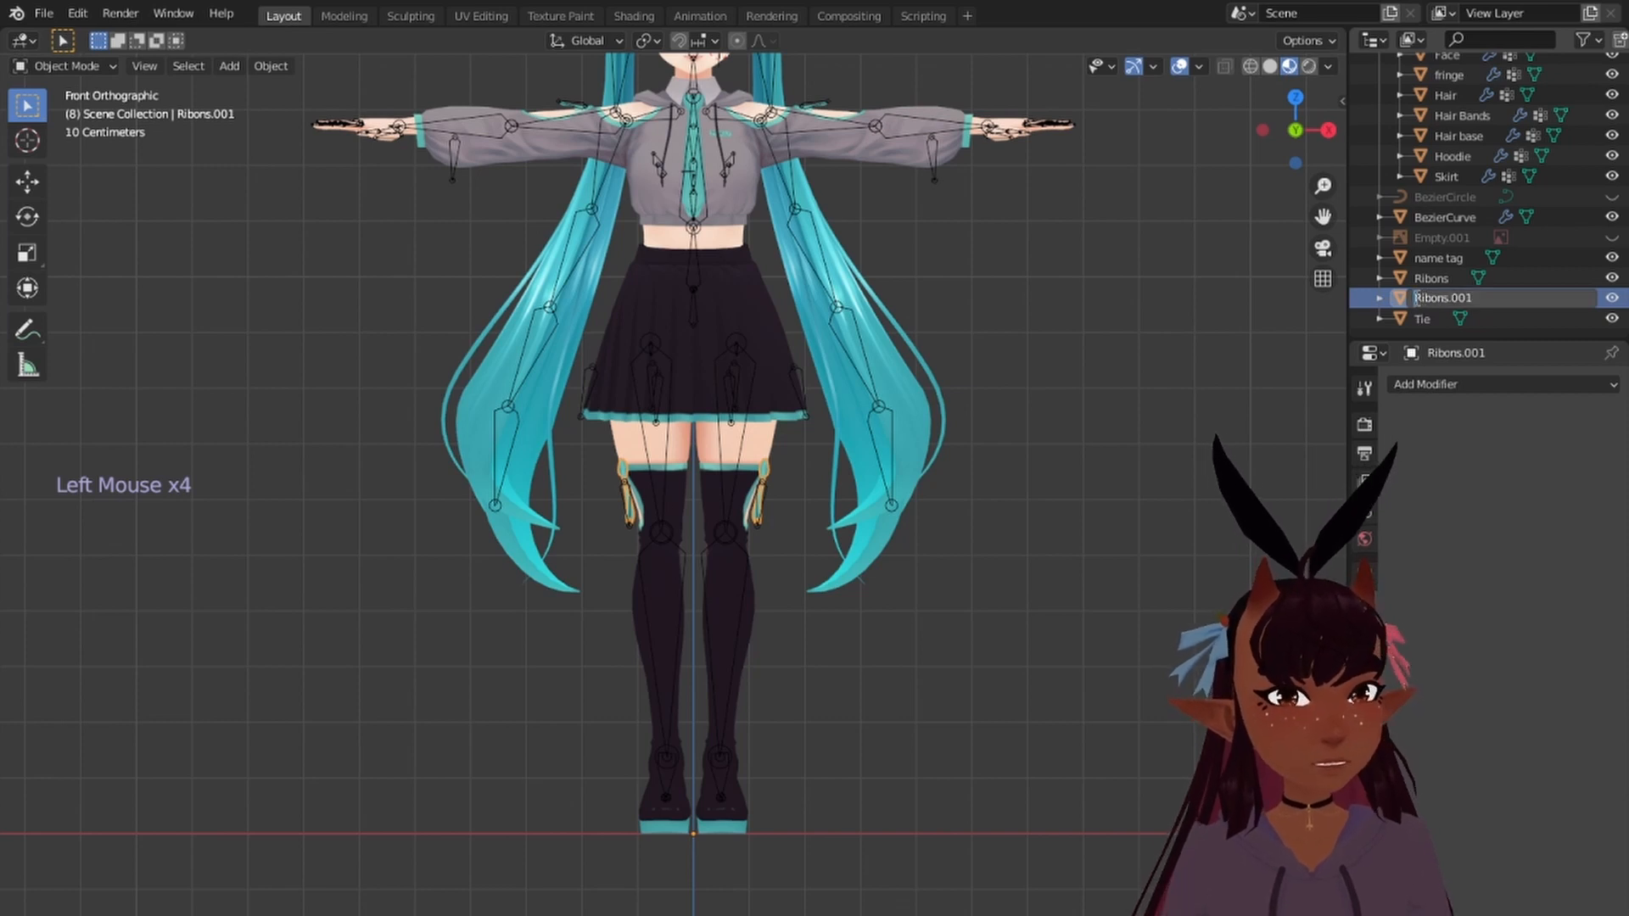
pyautogui.write('leg')
pyautogui.press('End')
pyautogui.press('BackSpace')
pyautogui.press('BackSpace')
pyautogui.press('BackSpace')
pyautogui.press('BackSpace')
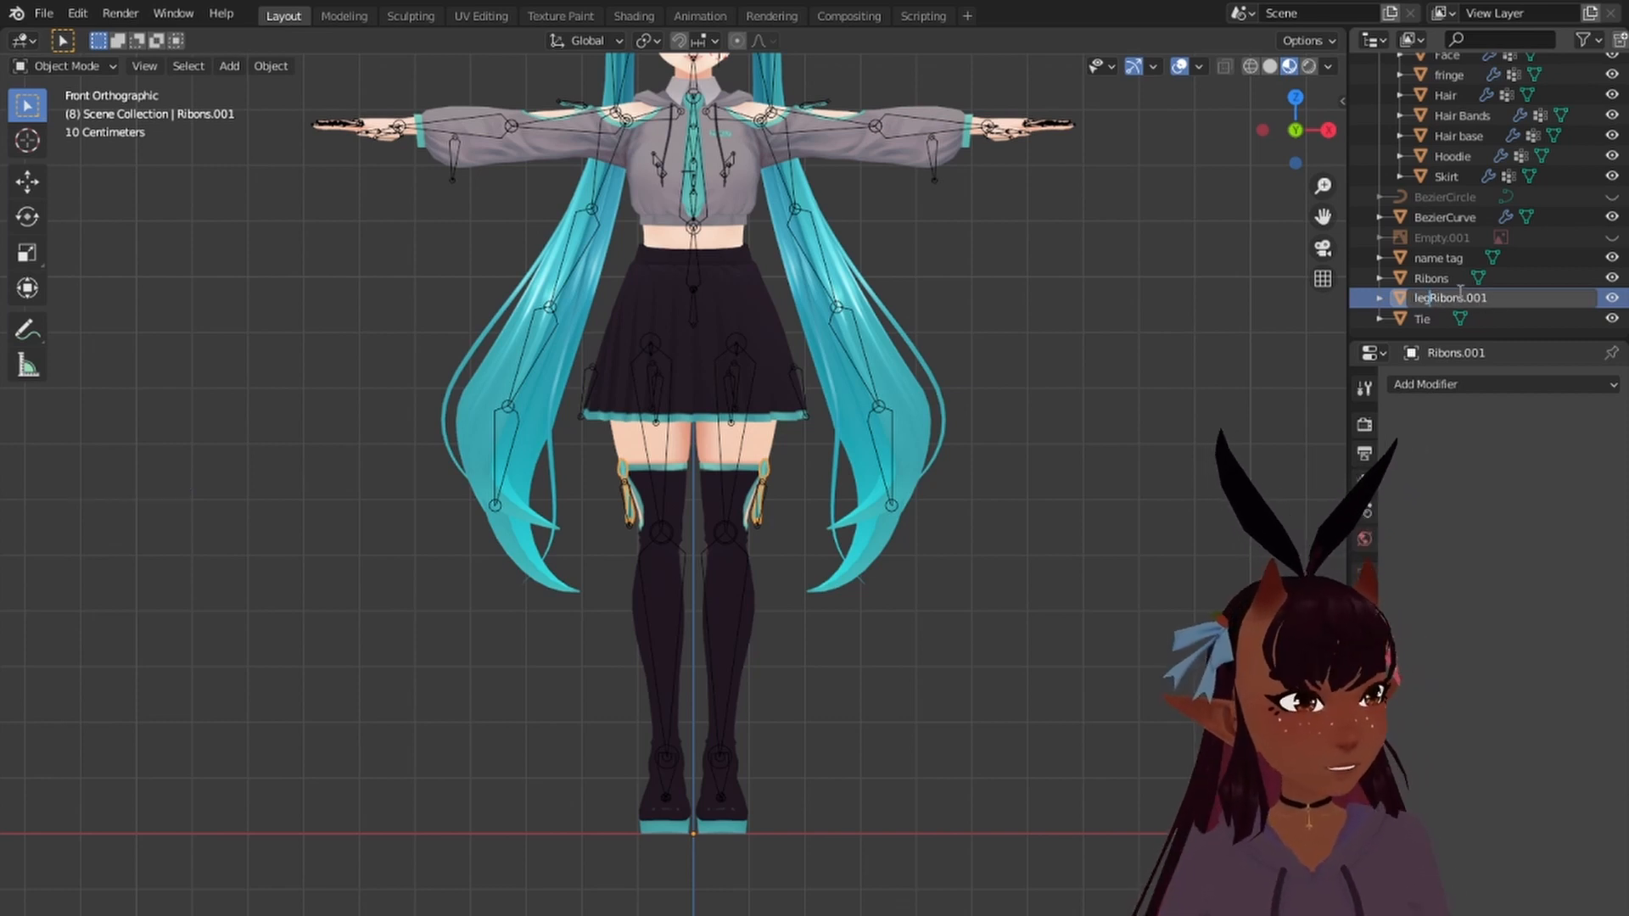
# Step: Apply the Mirror modifier on BezierCurve and rename the object as ties
pyautogui.click(1444, 219)
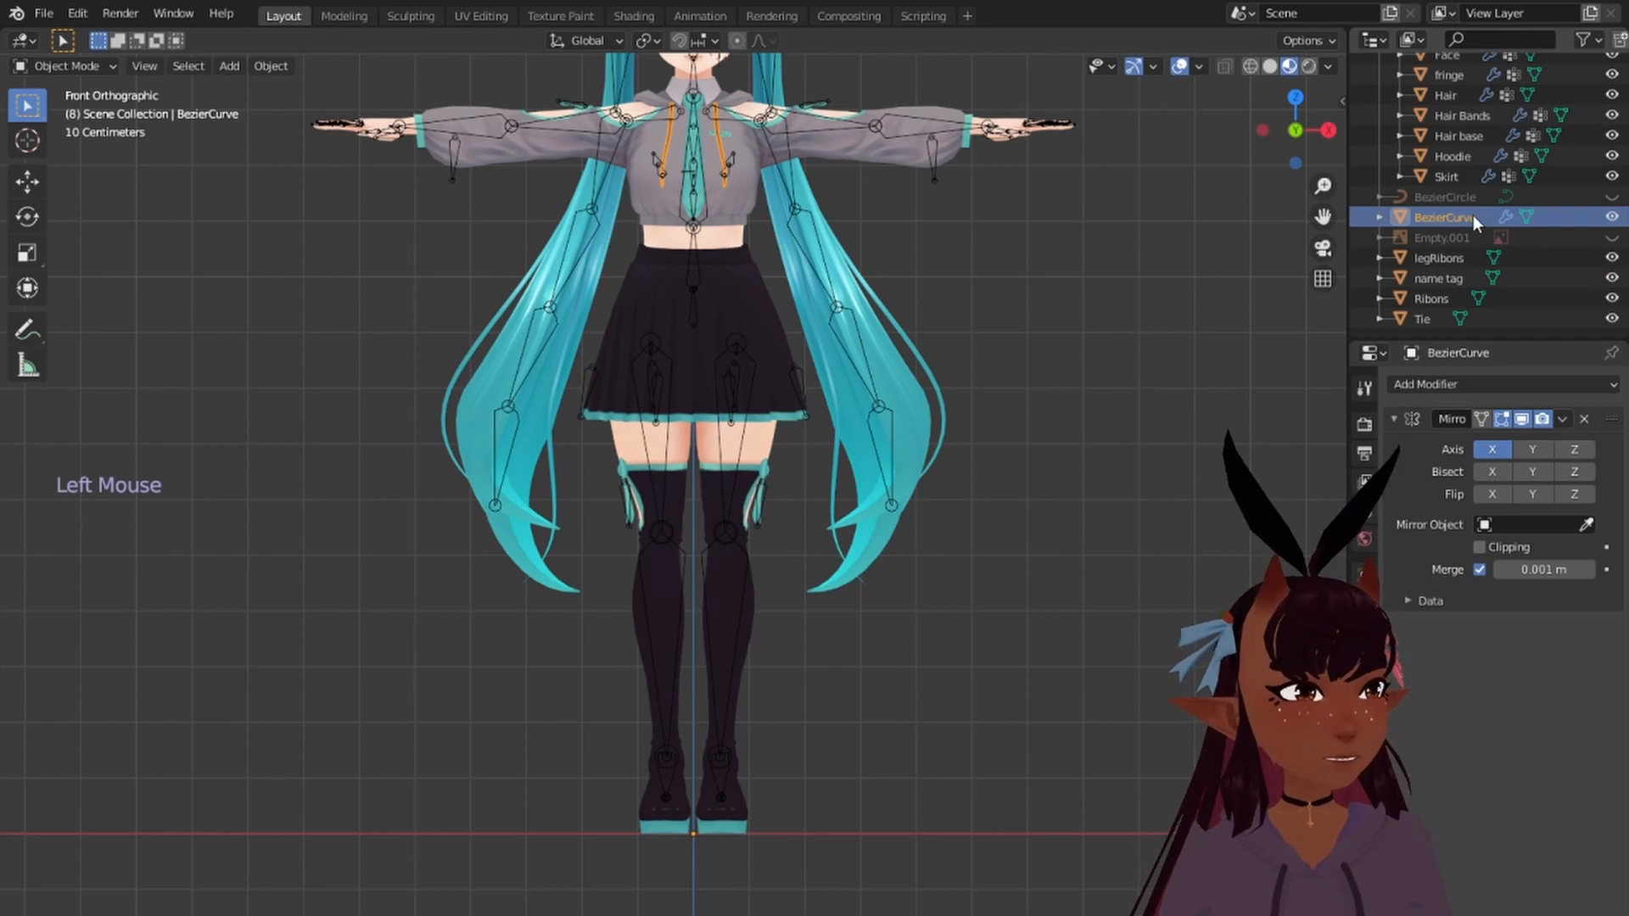
pyautogui.click(1561, 419)
pyautogui.click(1483, 441)
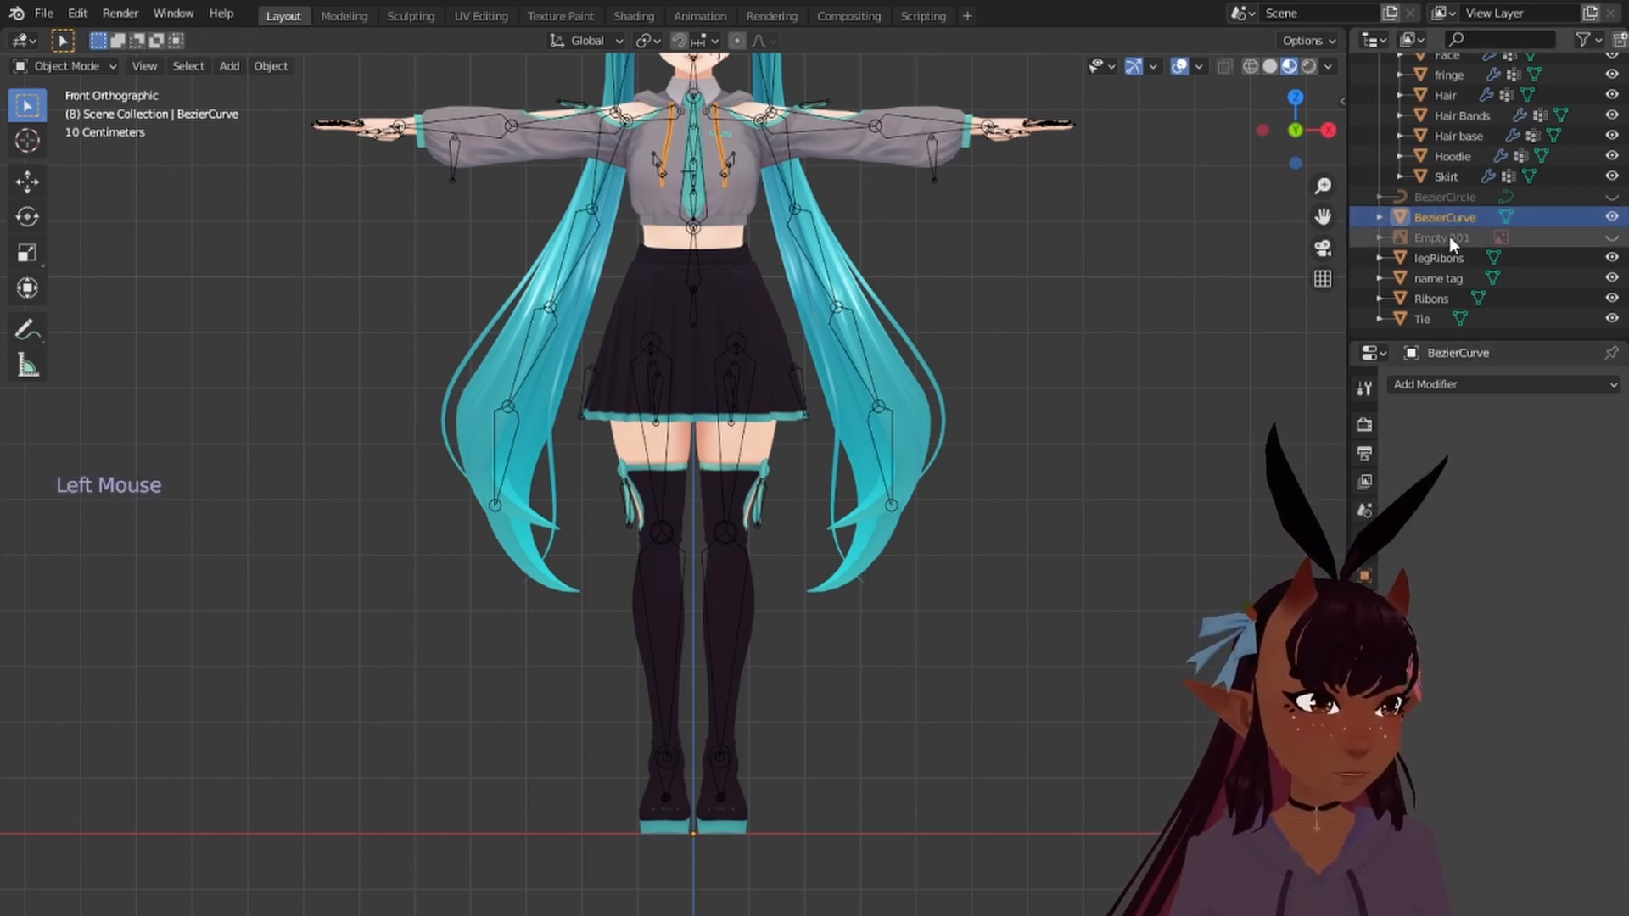
pyautogui.click(1462, 217)
pyautogui.doubleClick(1462, 218)
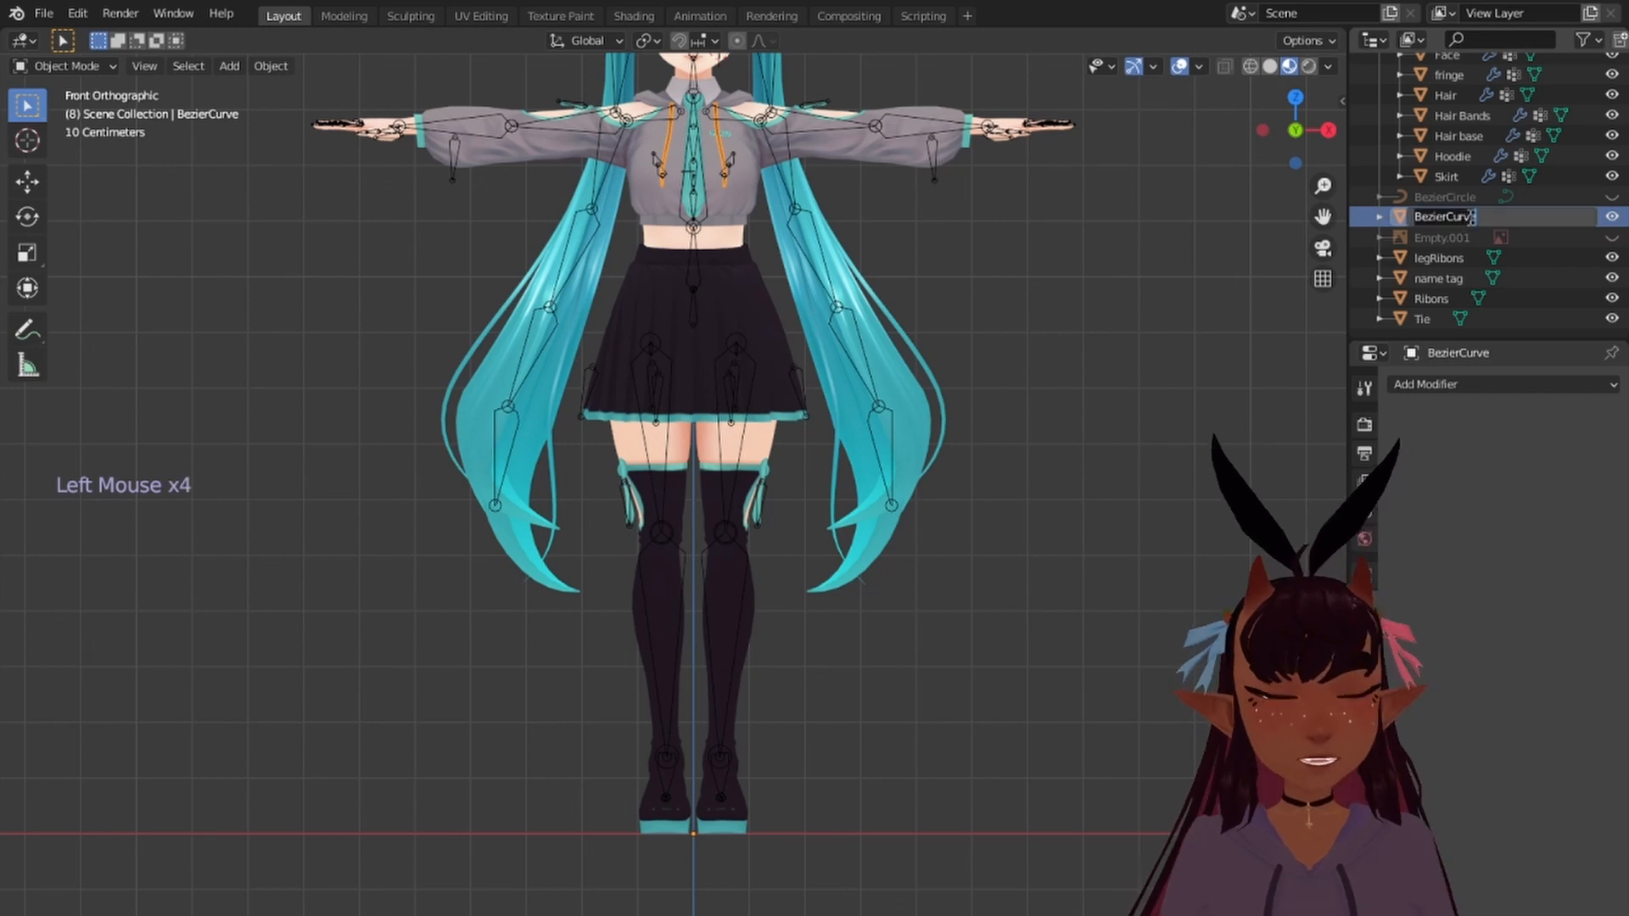
pyautogui.write('ties')
pyautogui.press('Return')
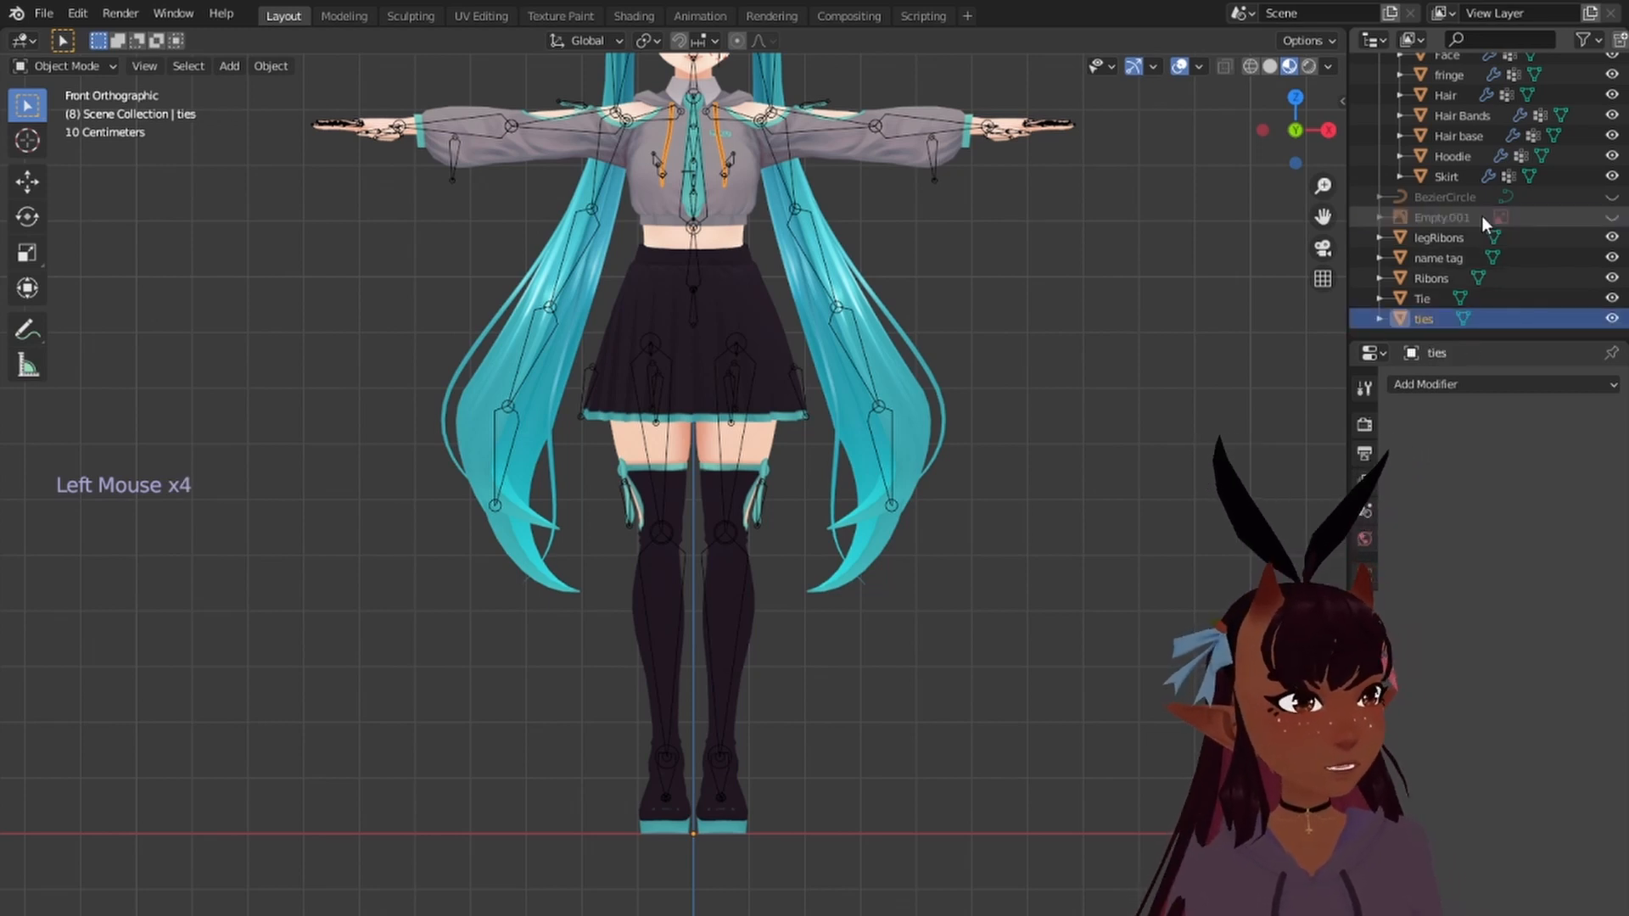
# Step: Unhide the Empty.001 reference image to identify it and delete it from the scene
pyautogui.click(1453, 212)
pyautogui.scroll(-5, 972, 361)
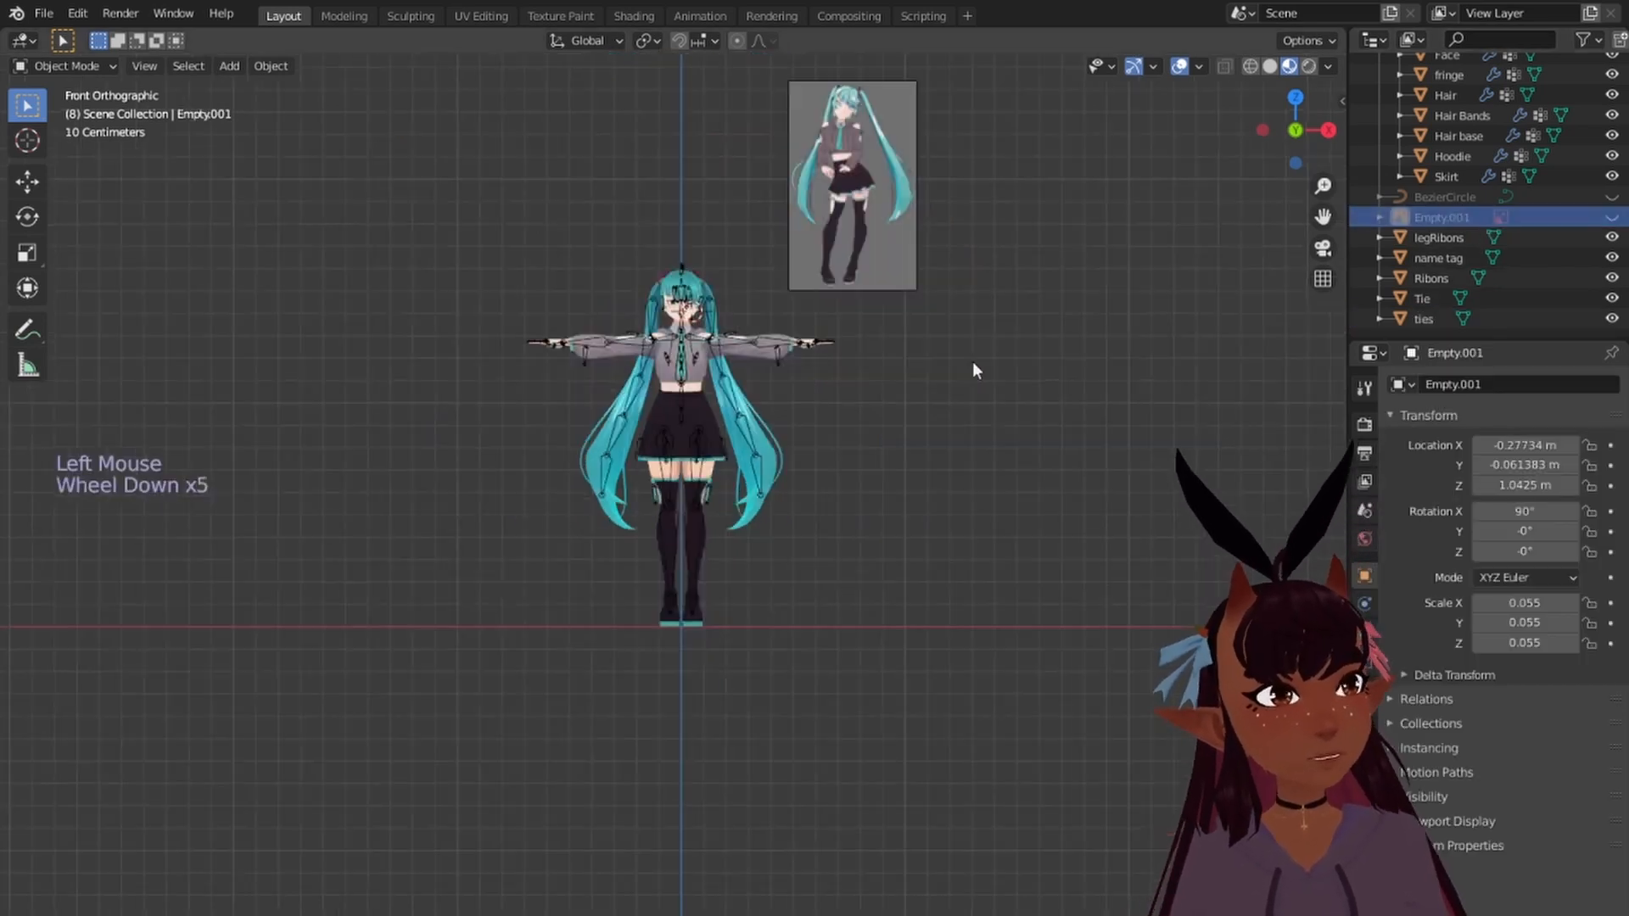
pyautogui.click(1620, 217)
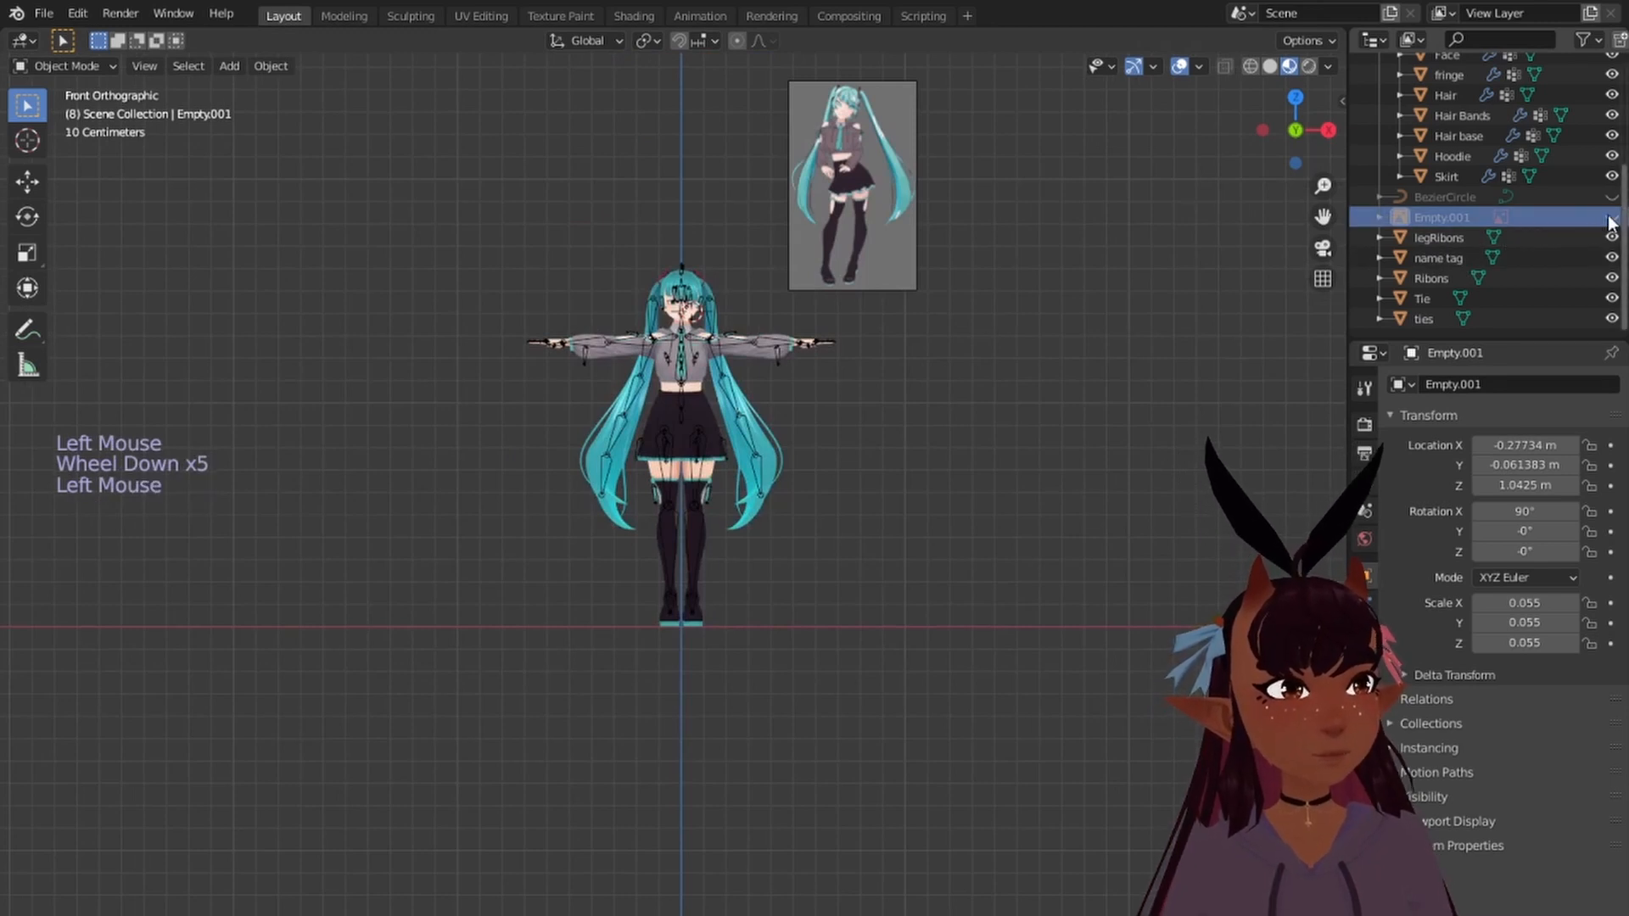
pyautogui.click(1611, 218)
pyautogui.rightClick(1428, 219)
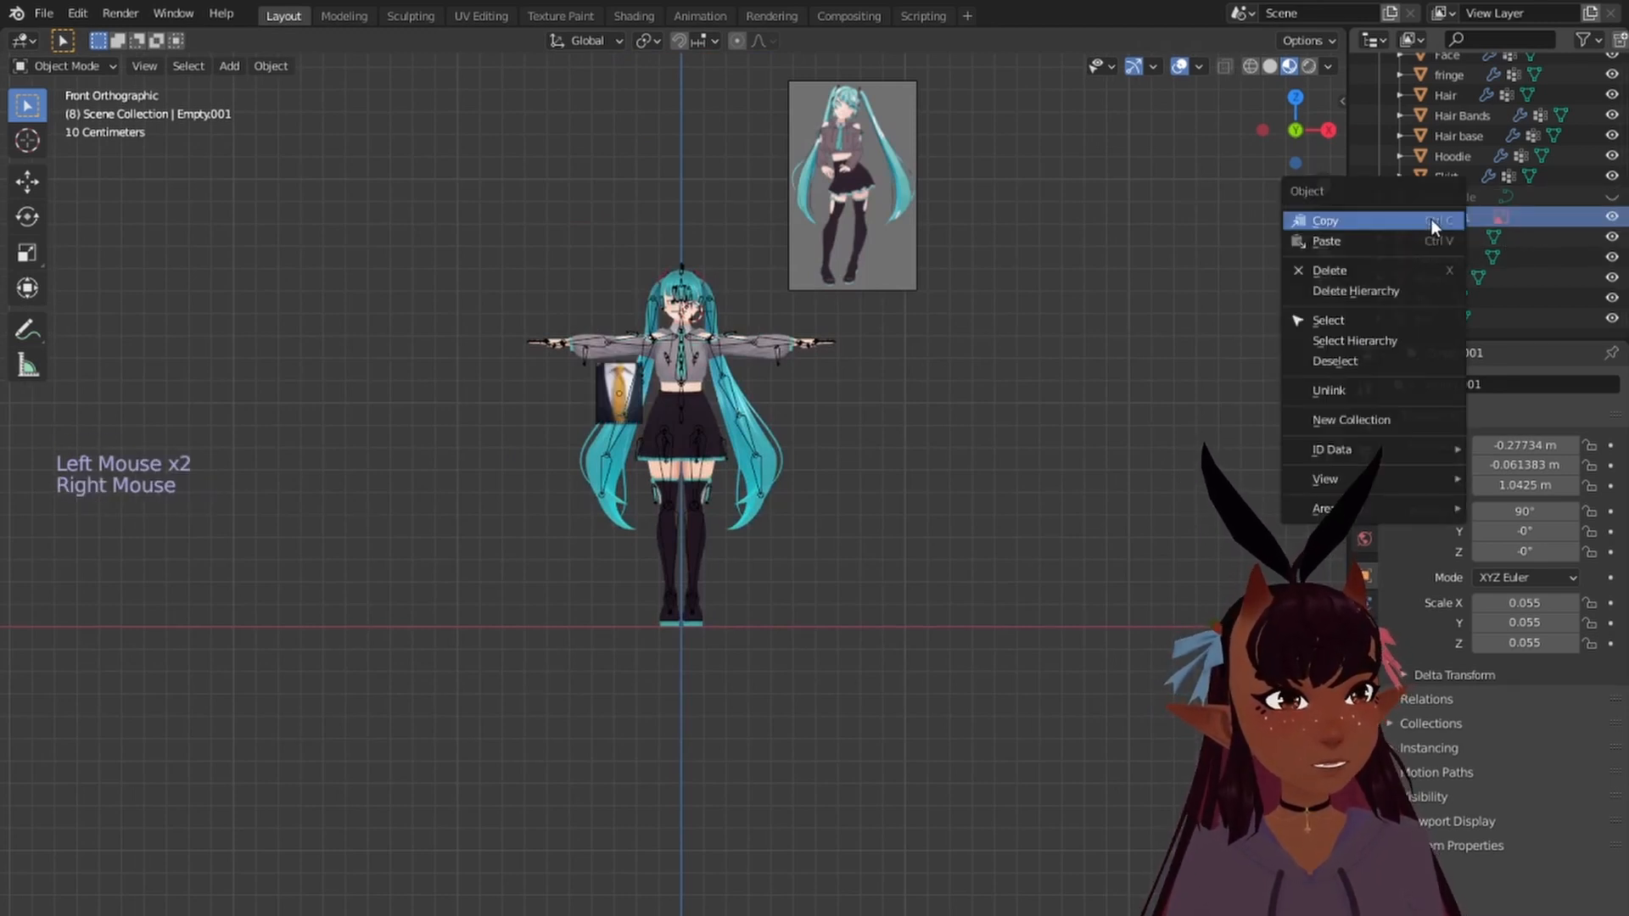
pyautogui.click(1370, 261)
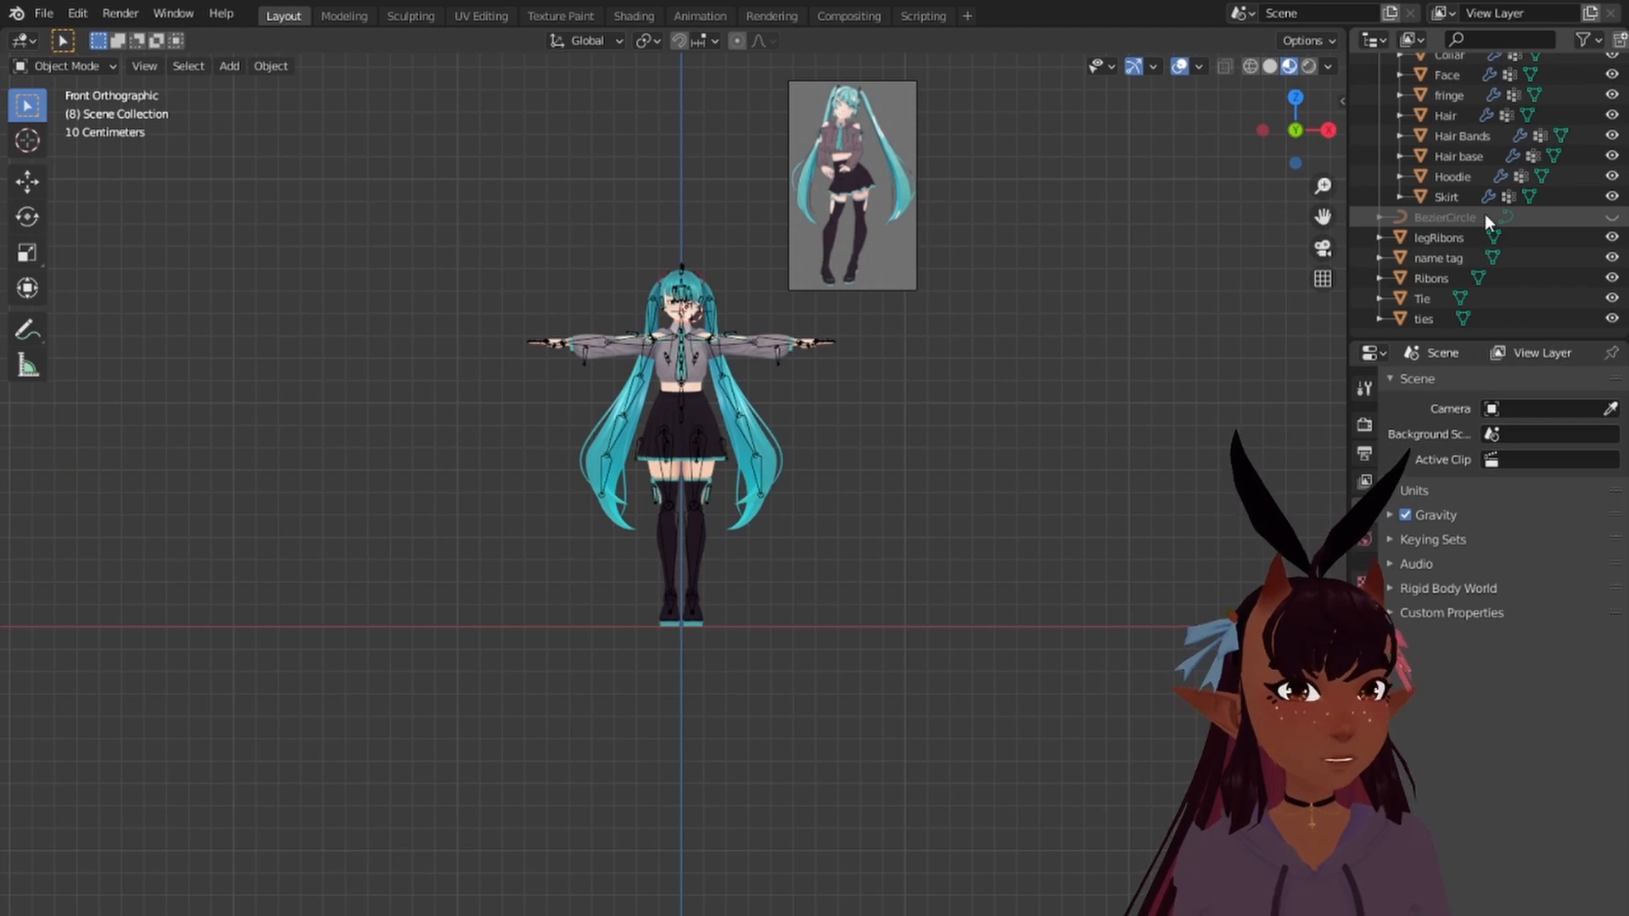
# Step: Reveal the hidden BezierCircle curve and delete it from the scene
pyautogui.click(1429, 217)
pyautogui.click(1612, 217)
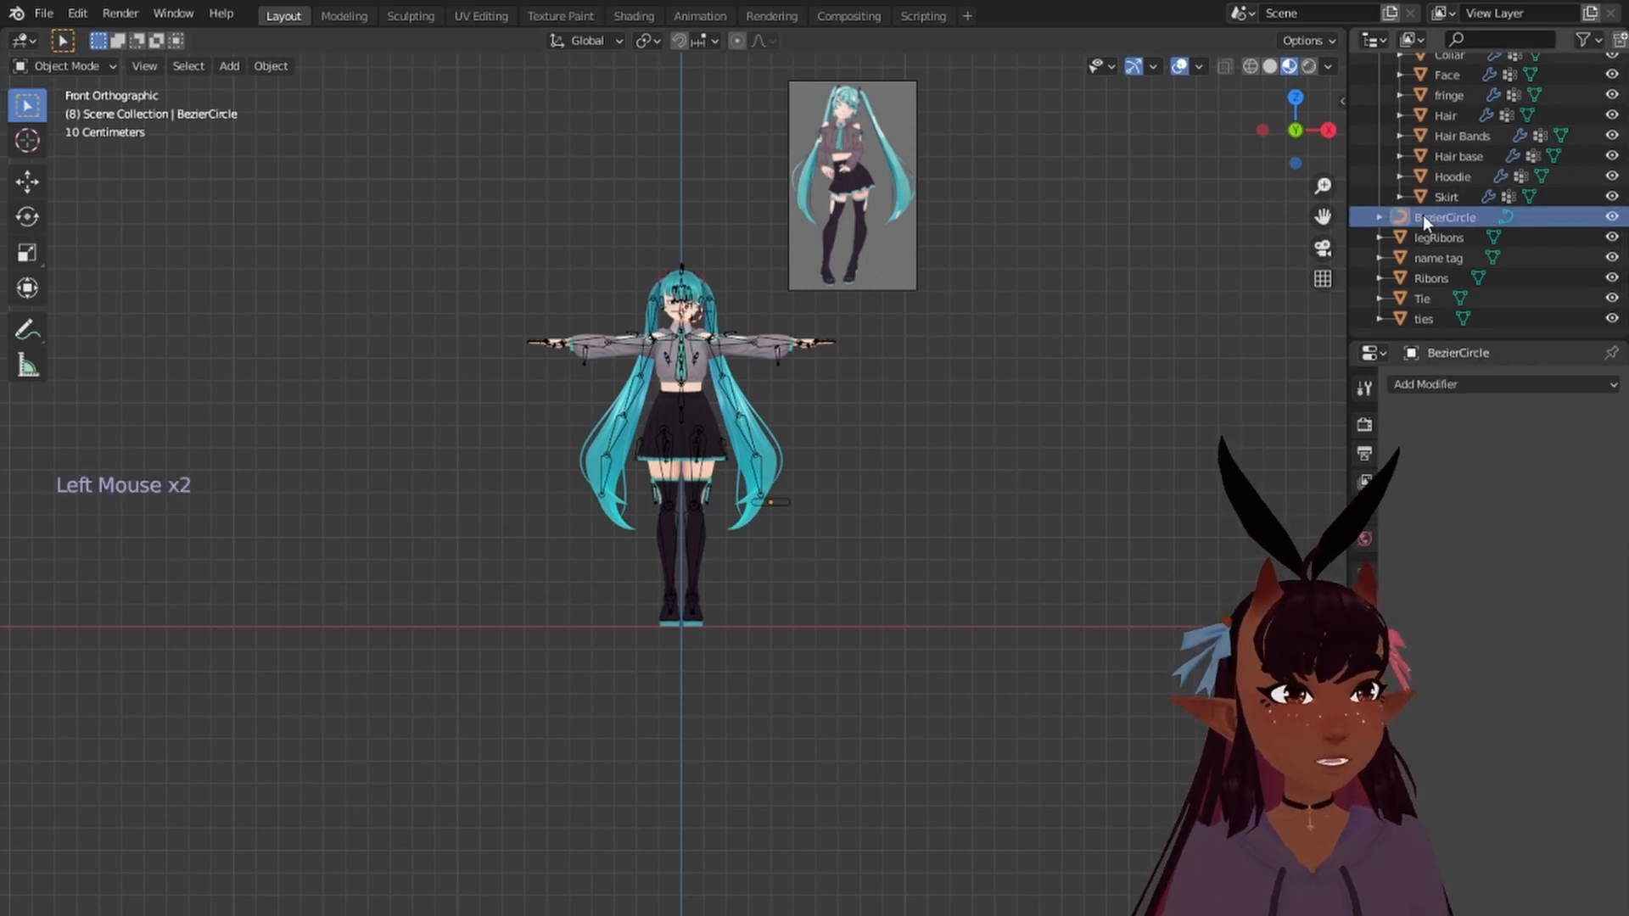
pyautogui.click(1422, 216)
pyautogui.rightClick(1422, 216)
pyautogui.click(1377, 217)
# Step: Delete the Empty holding the character reference image and save the file
pyautogui.scroll(8, 1489, 293)
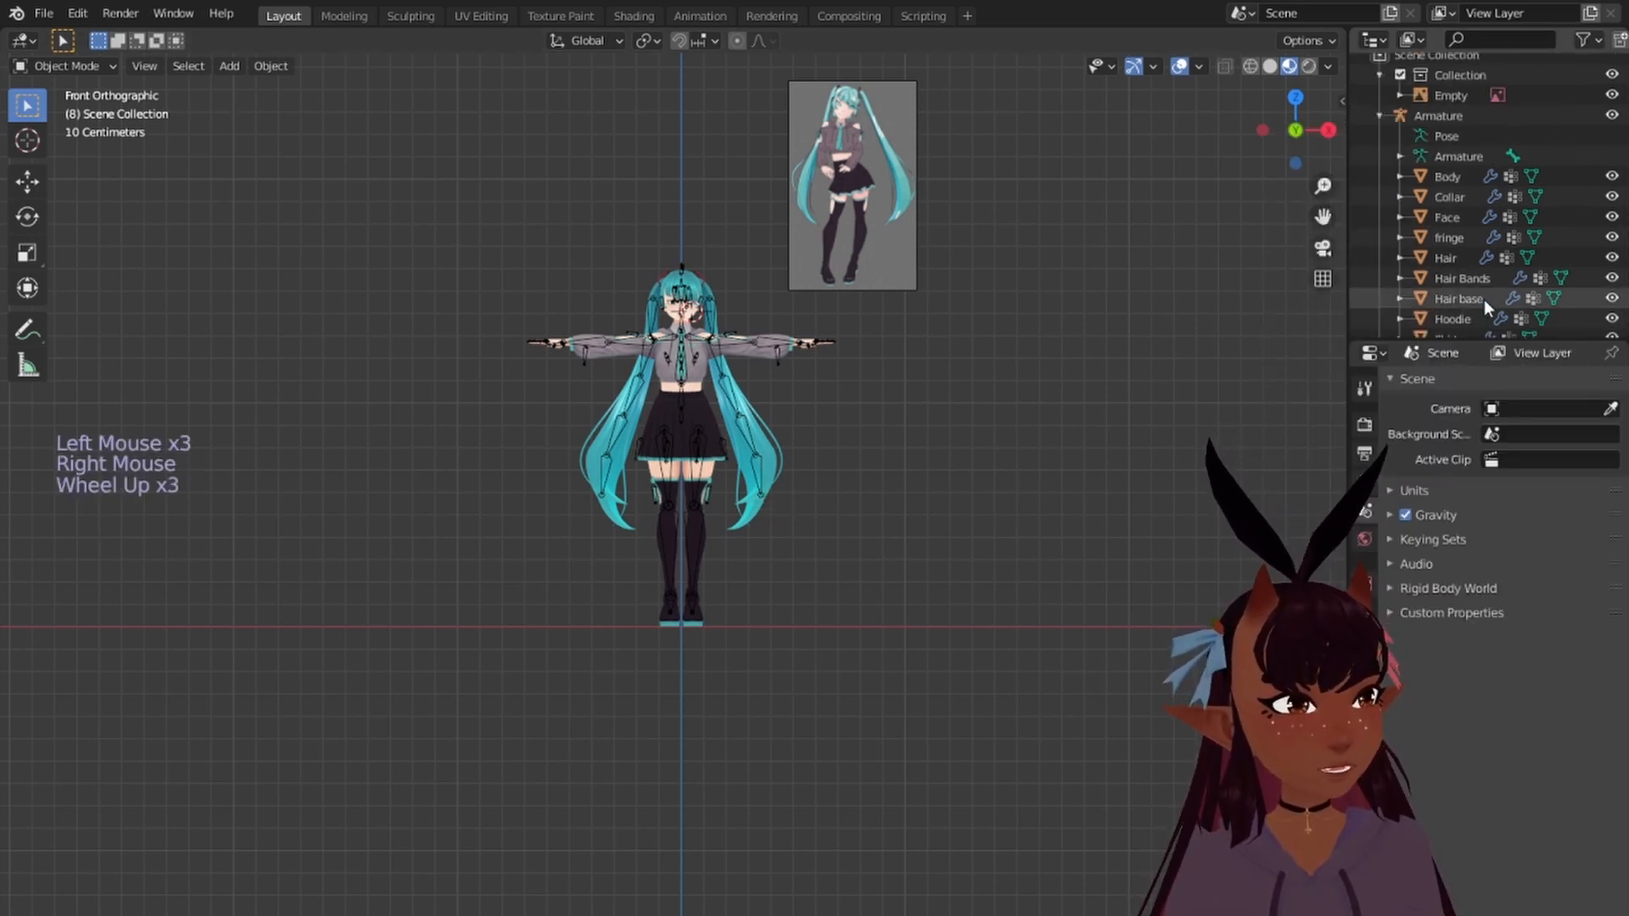
pyautogui.click(1550, 104)
pyautogui.rightClick(1454, 109)
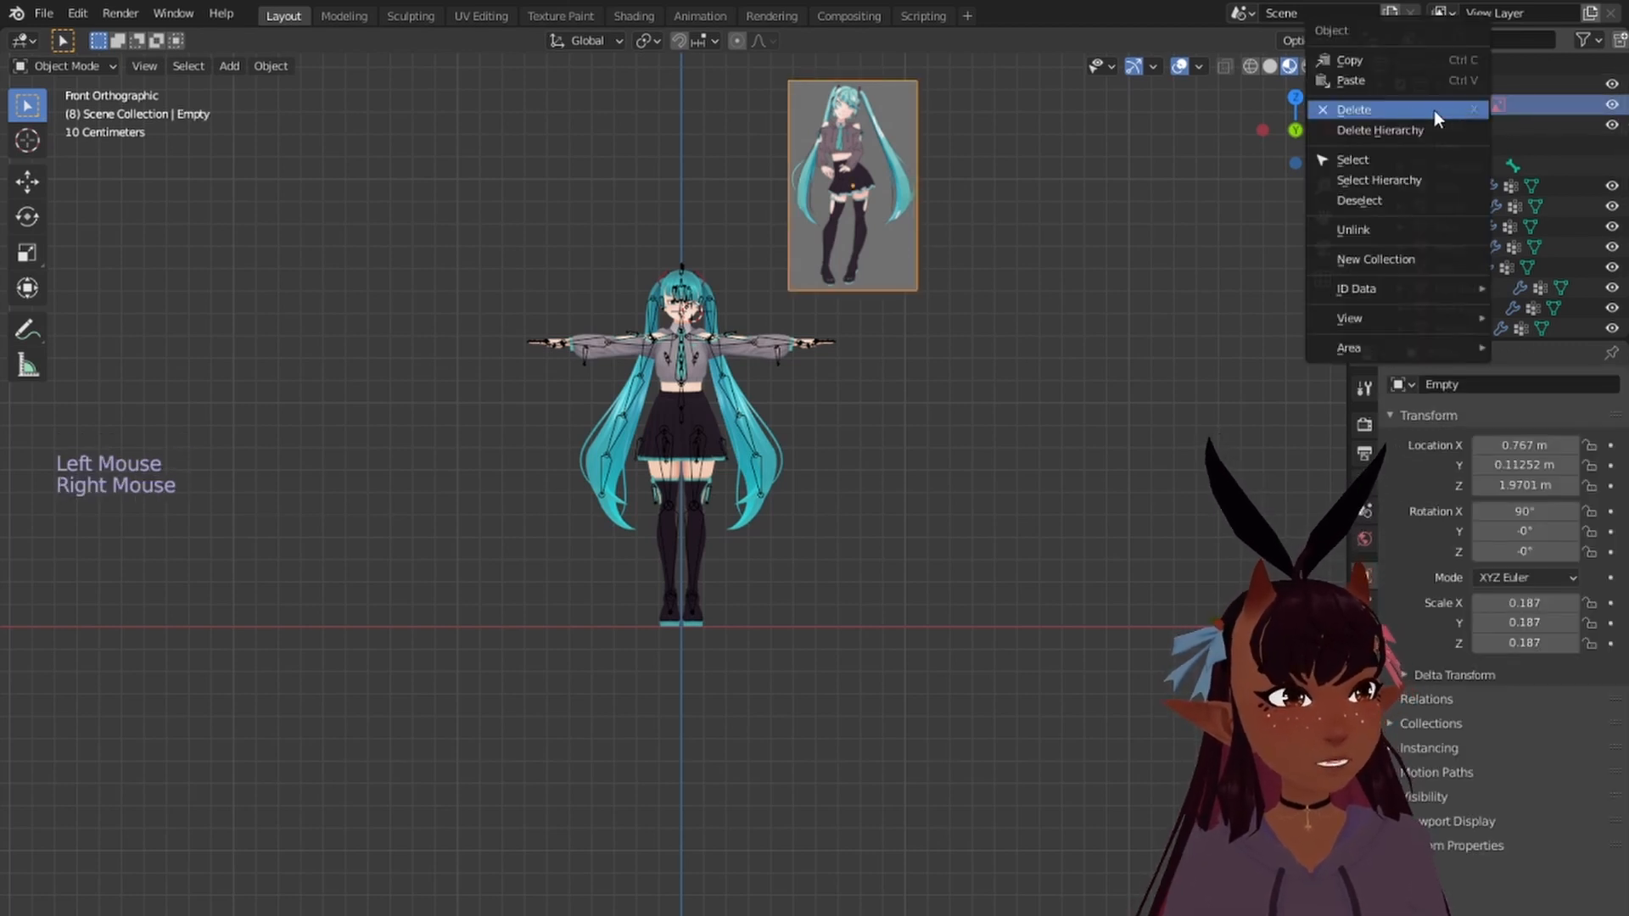
pyautogui.click(1382, 108)
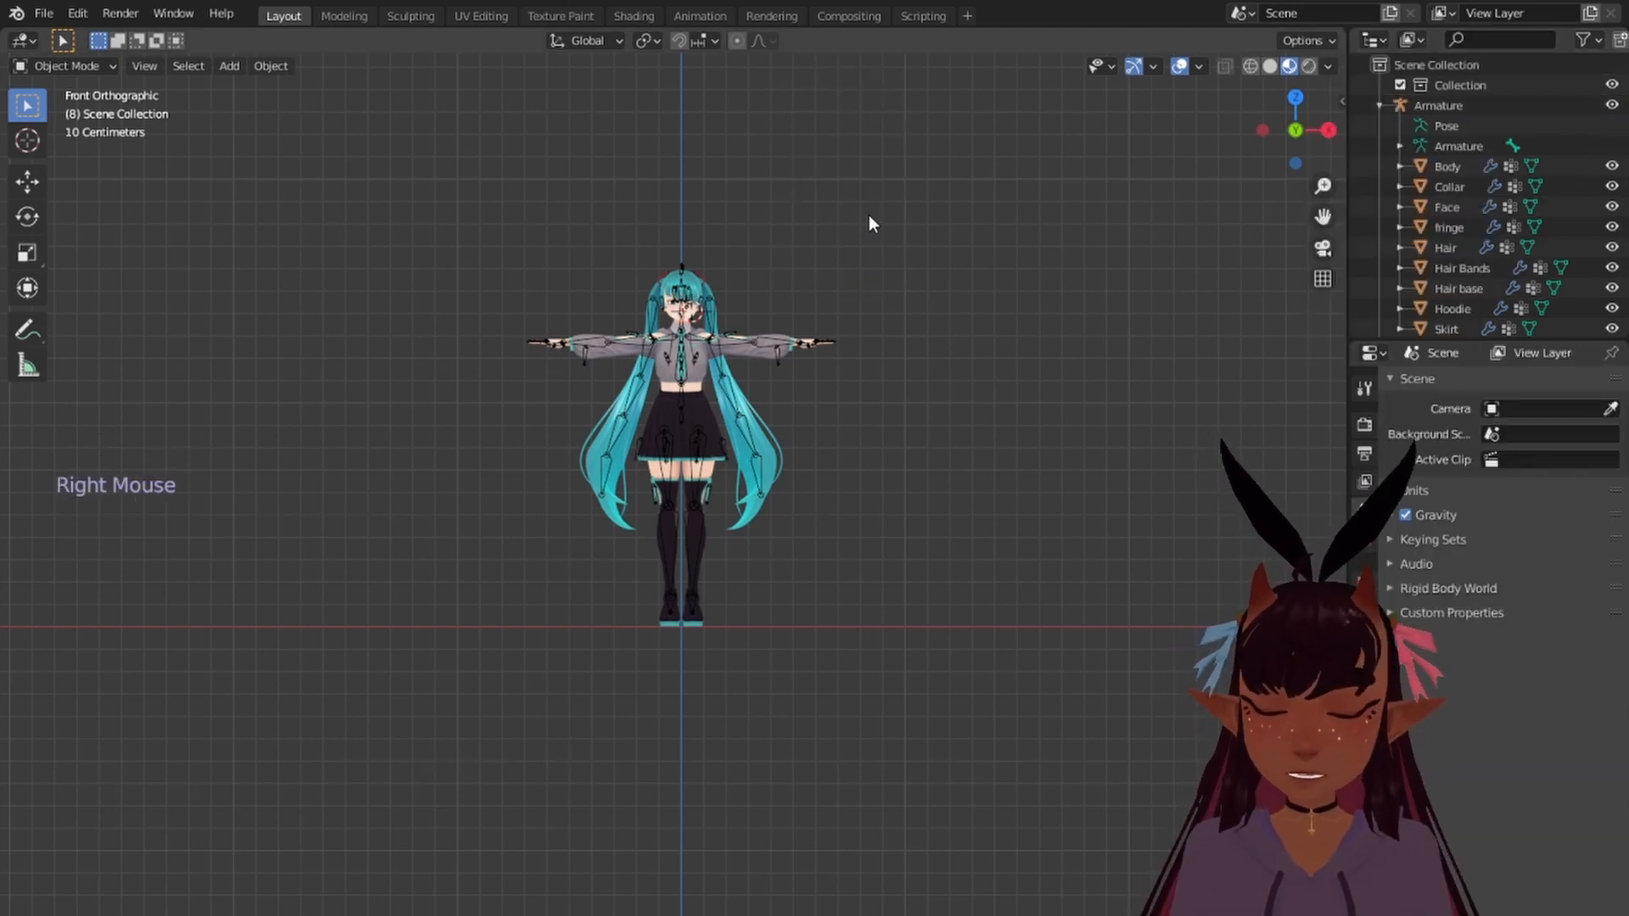
pyautogui.hotkey('ctrl', 's')
# Step: Parent the ties, Tie, Ribons, name tag and legRibons meshes to the Armature with Armature Deform
pyautogui.scroll(-8, 1442, 271)
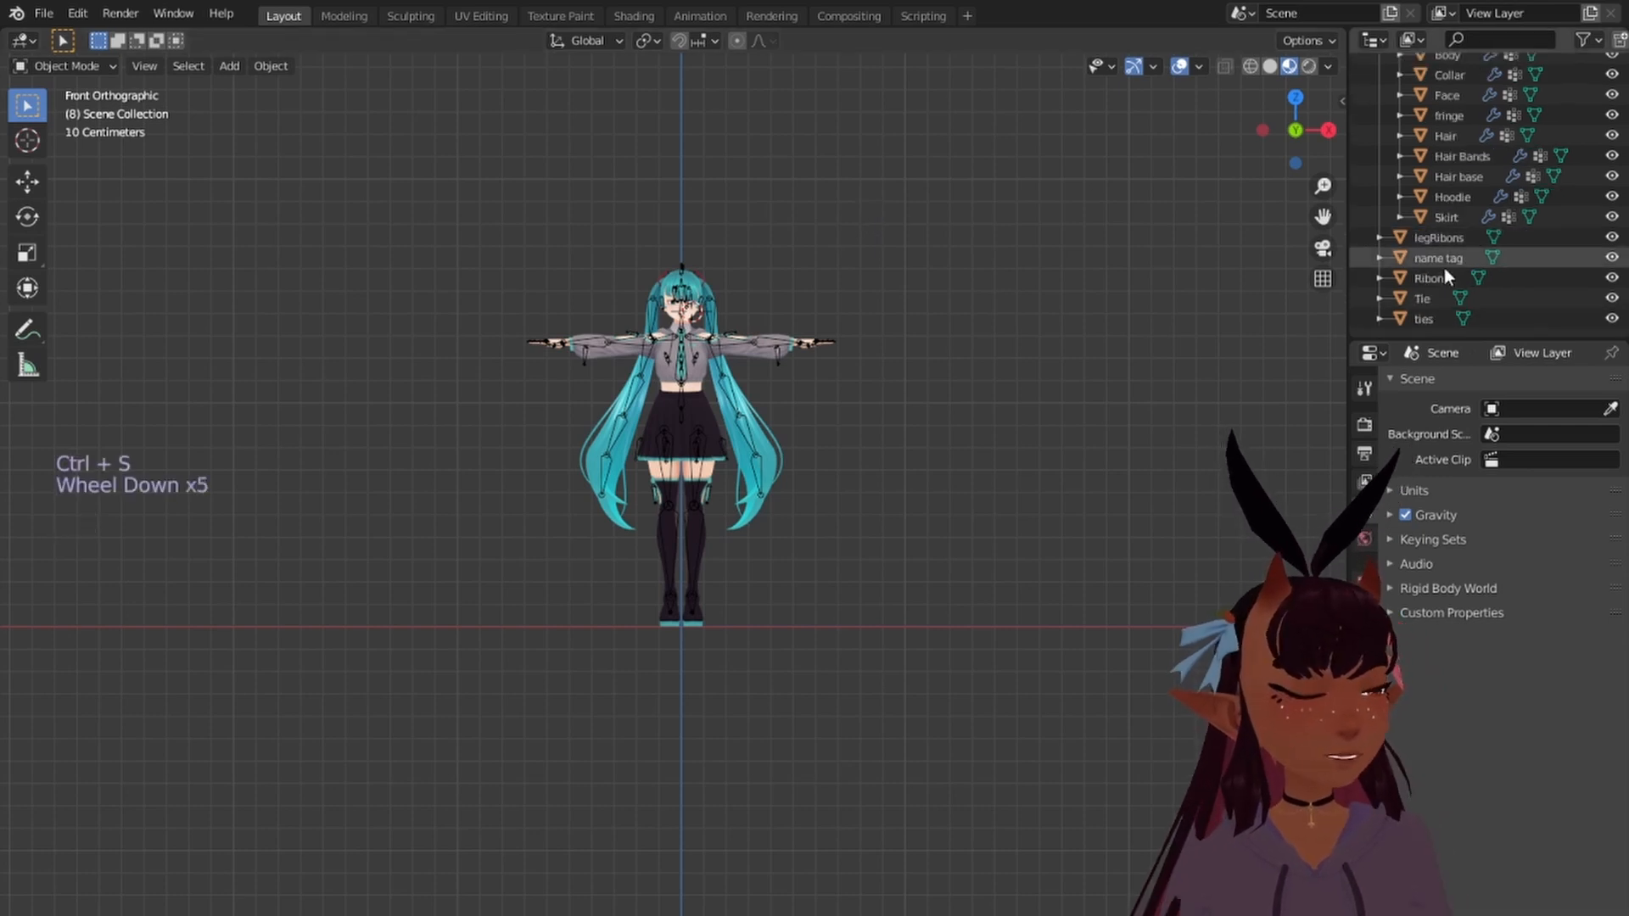
pyautogui.scroll(-1, 1442, 270)
pyautogui.click(1426, 314)
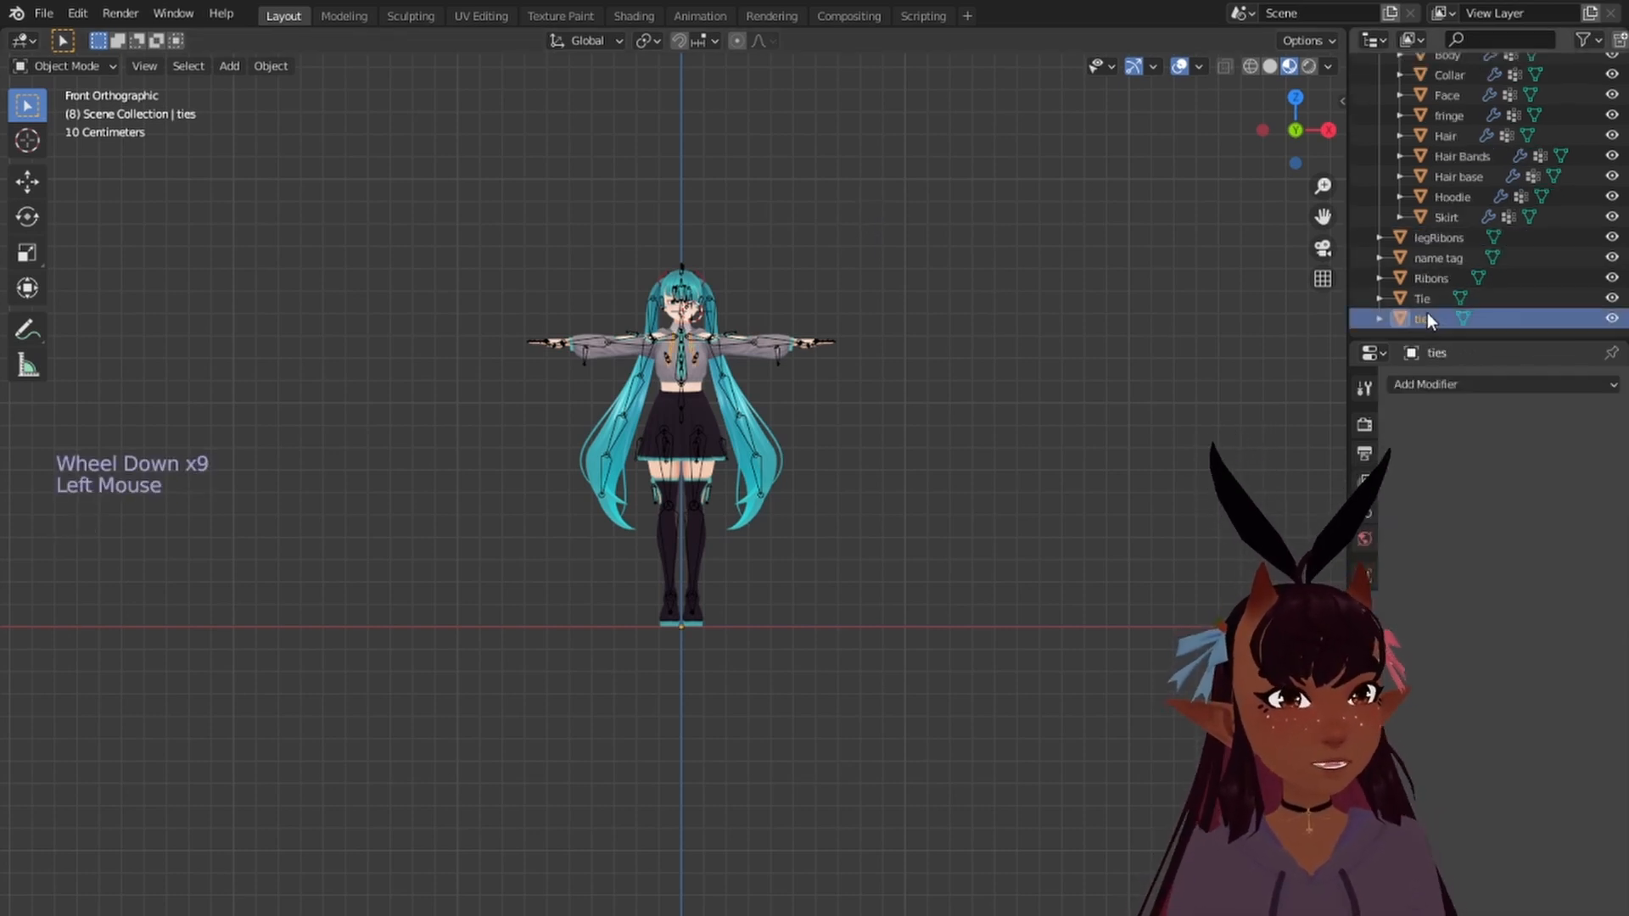
pyautogui.keyDown('ctrl'); pyautogui.click(1427, 297); pyautogui.keyUp('ctrl')
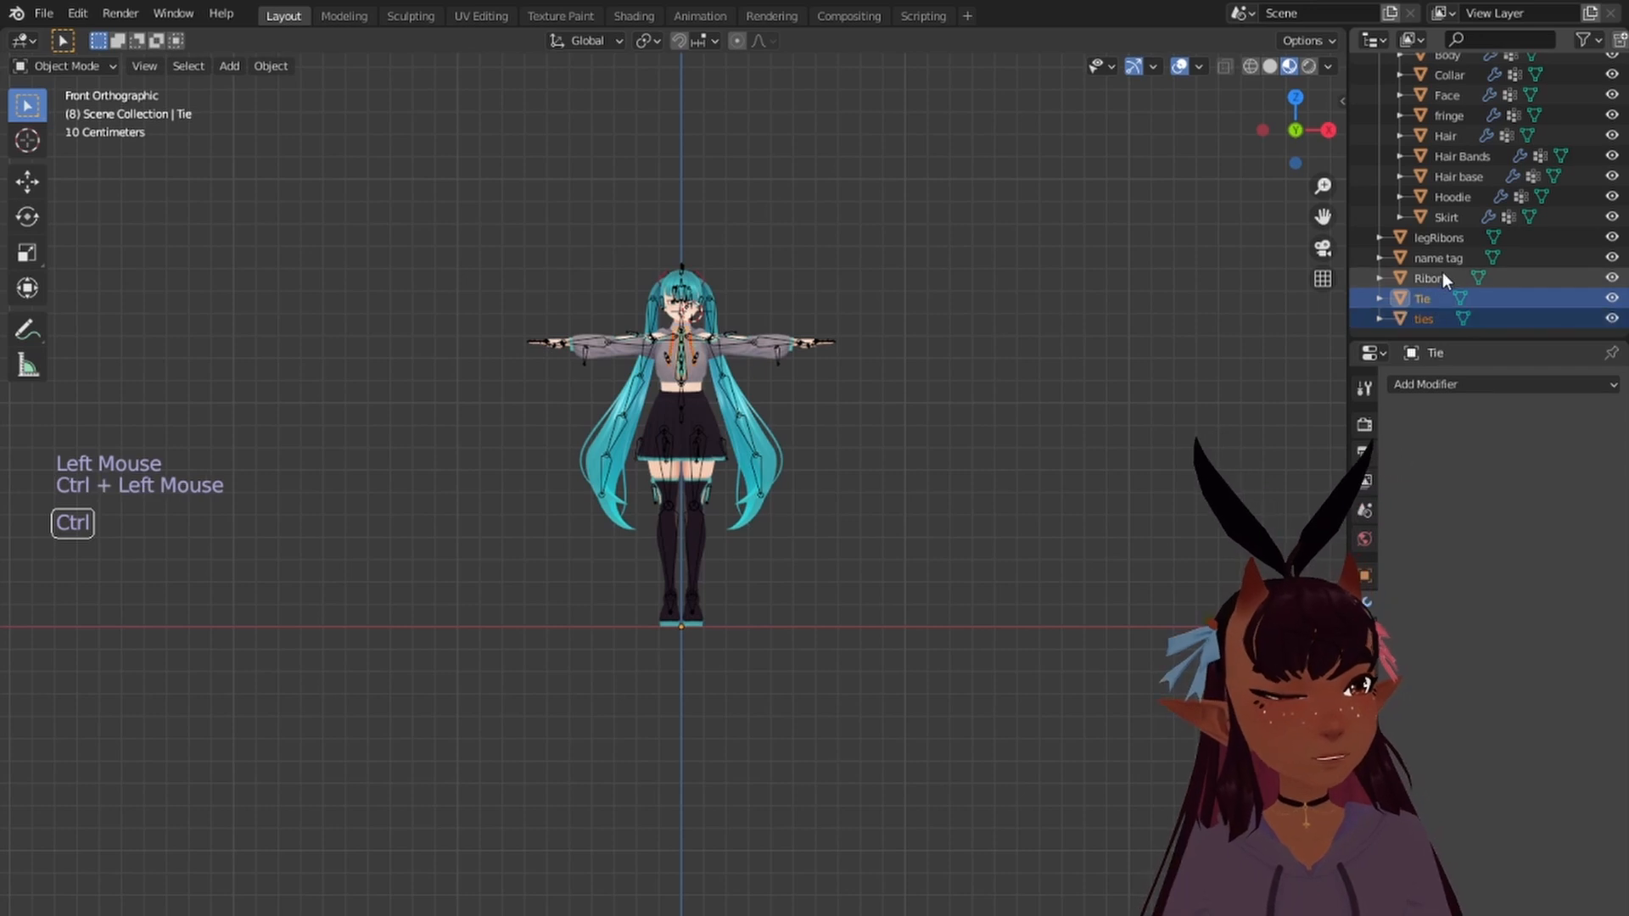
pyautogui.keyDown('ctrl'); pyautogui.click(1441, 275); pyautogui.keyUp('ctrl')
pyautogui.keyDown('ctrl'); pyautogui.click(1442, 256); pyautogui.keyUp('ctrl')
pyautogui.keyDown('ctrl'); pyautogui.click(1446, 238); pyautogui.keyUp('ctrl')
pyautogui.scroll(10, 1464, 246)
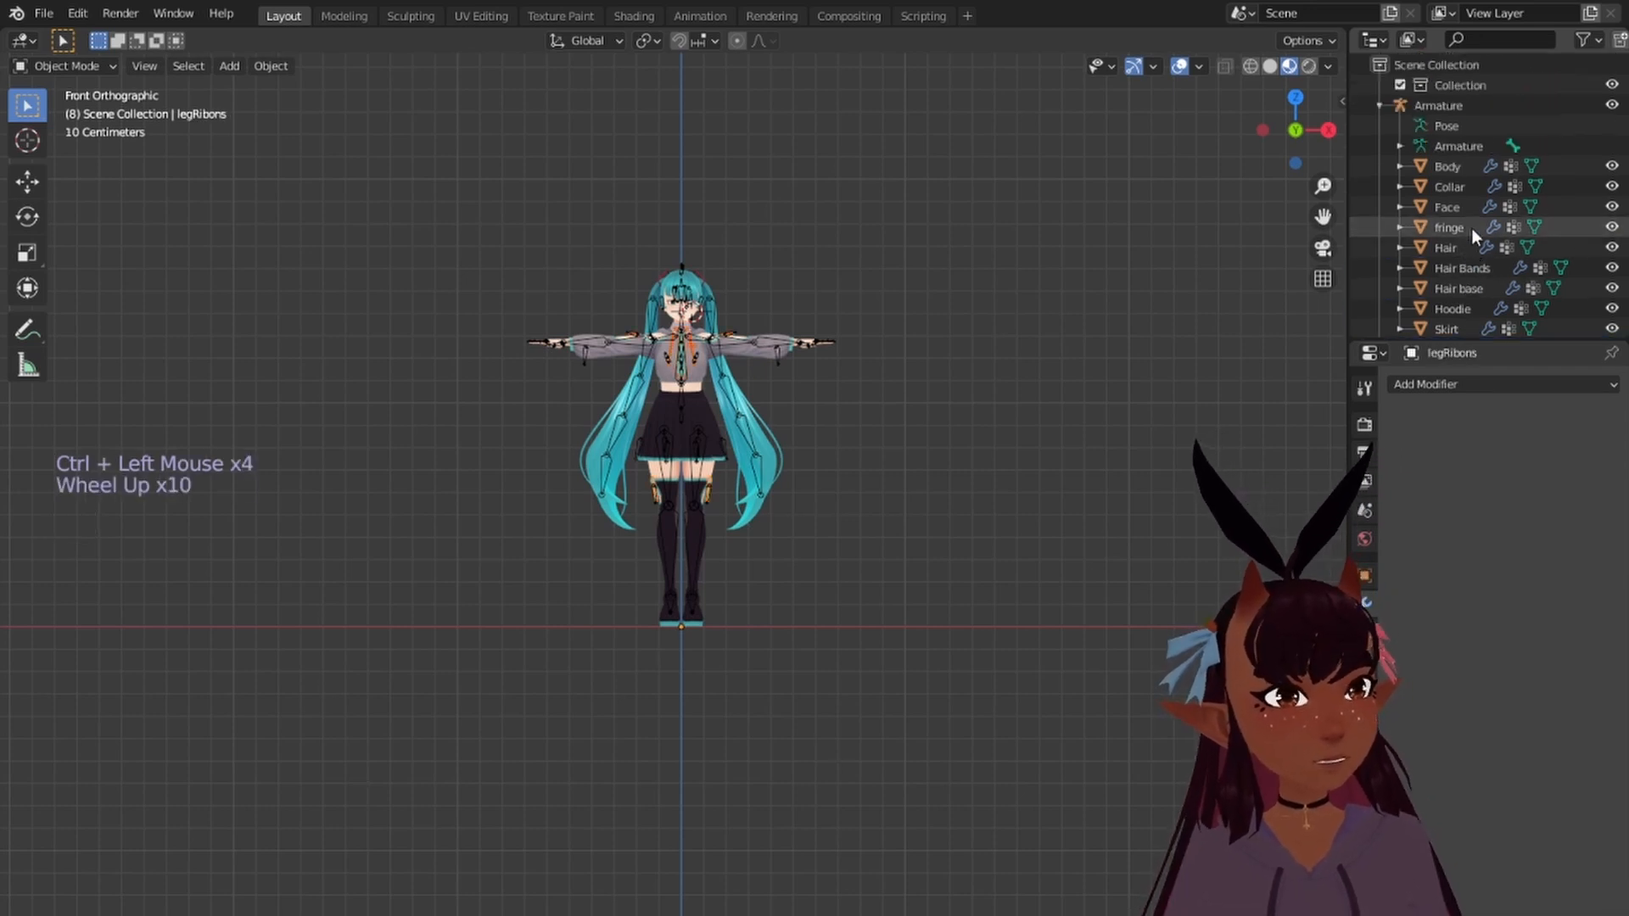
pyautogui.keyDown('ctrl'); pyautogui.click(1477, 103); pyautogui.keyUp('ctrl')
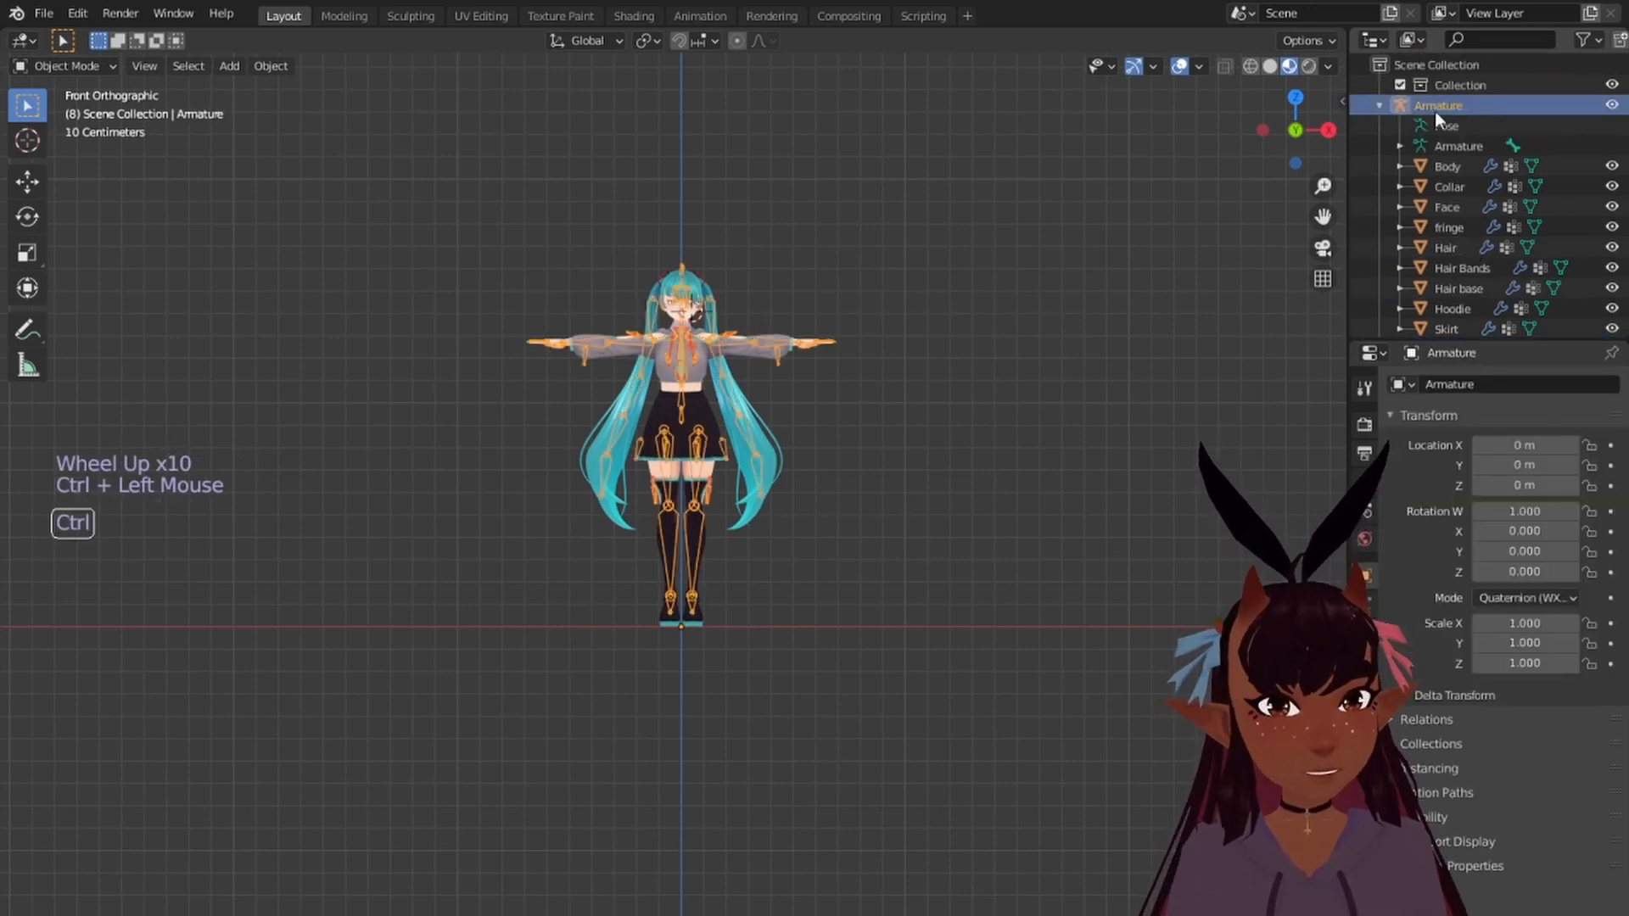
pyautogui.hotkey('ctrl', 'p')
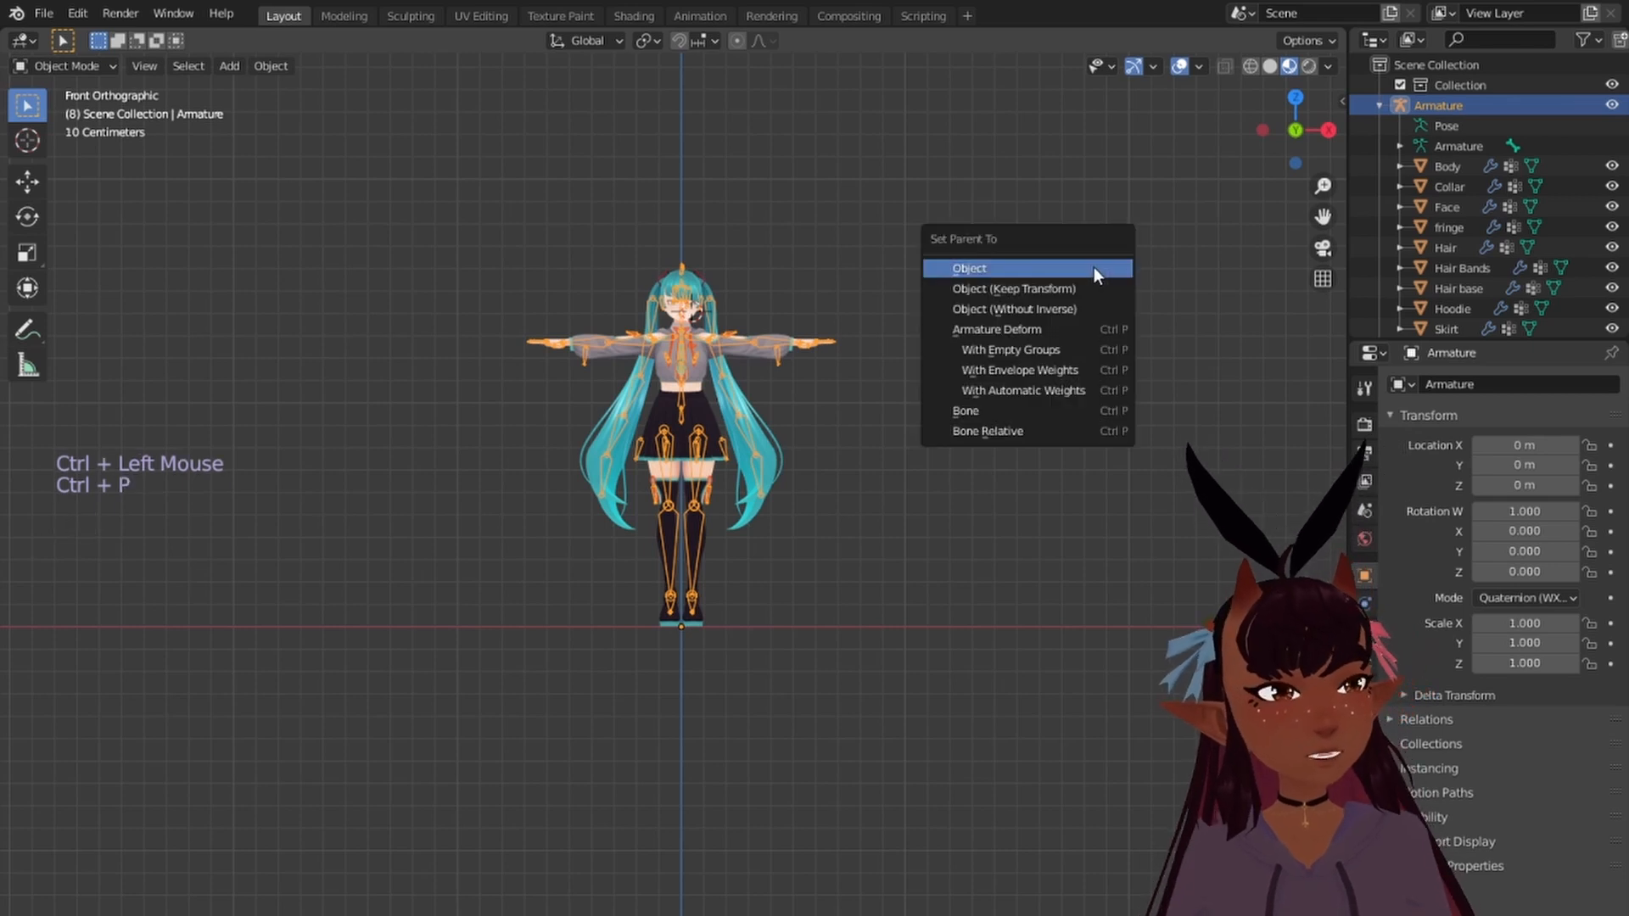
pyautogui.click(1030, 327)
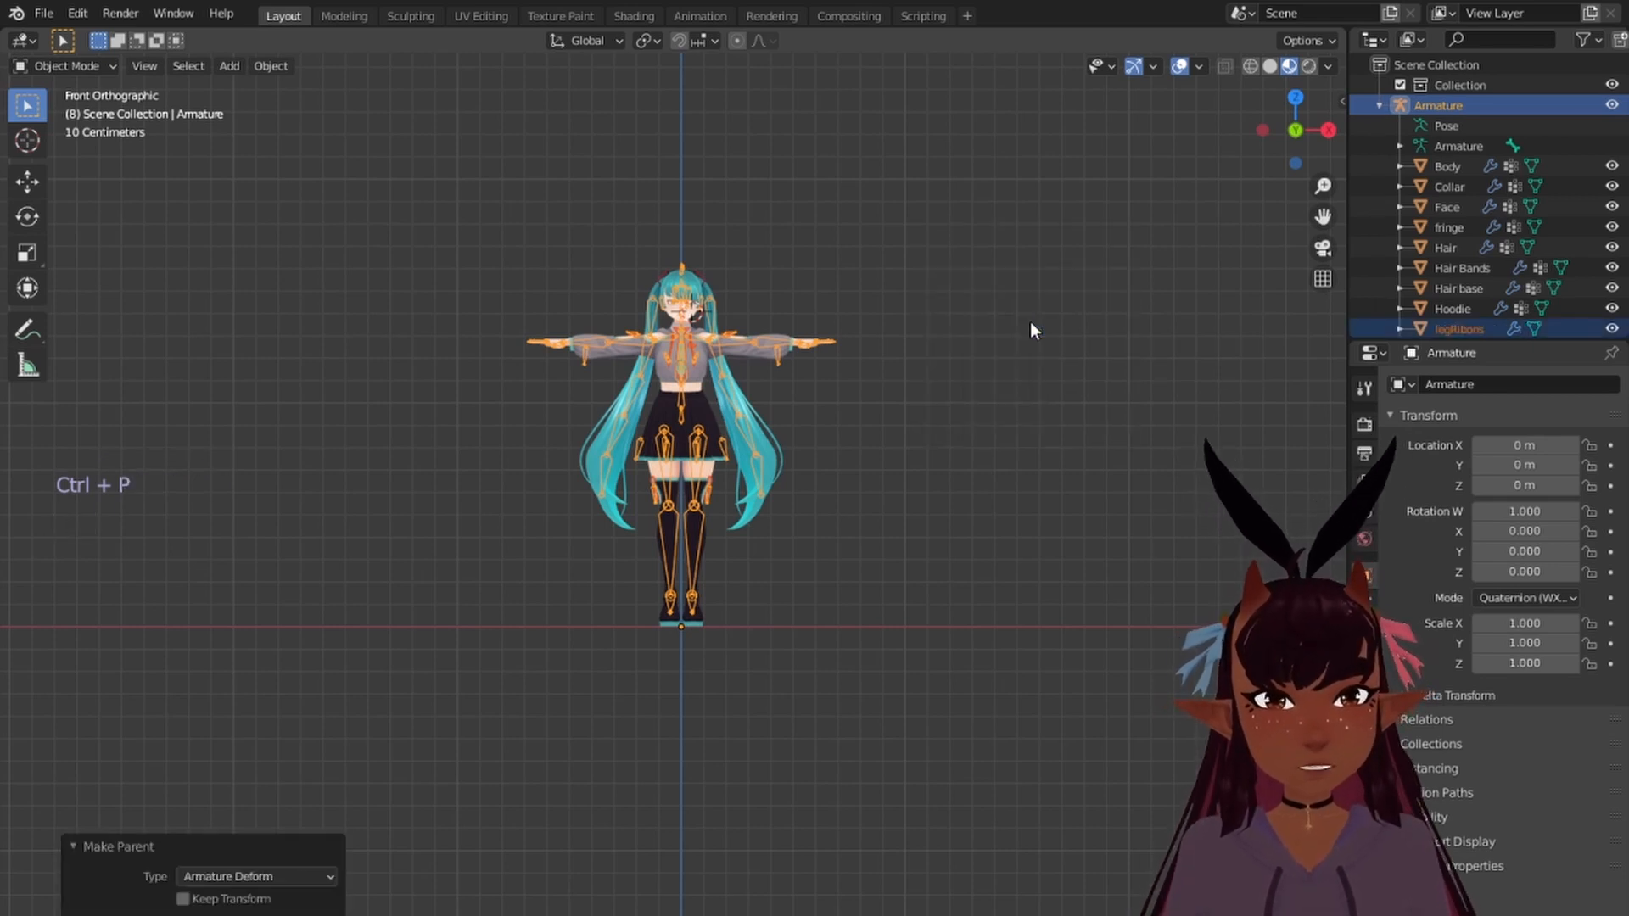
# Step: Clear the selection and inspect the character's clothing, leg ribbons and bones from several angles
pyautogui.scroll(7, 777, 297)
pyautogui.keyDown('shift'); pyautogui.moveTo(777, 296); pyautogui.dragTo(823, 520, button='middle'); pyautogui.keyUp('shift')
pyautogui.press('a')
pyautogui.press('a')
pyautogui.press('a')
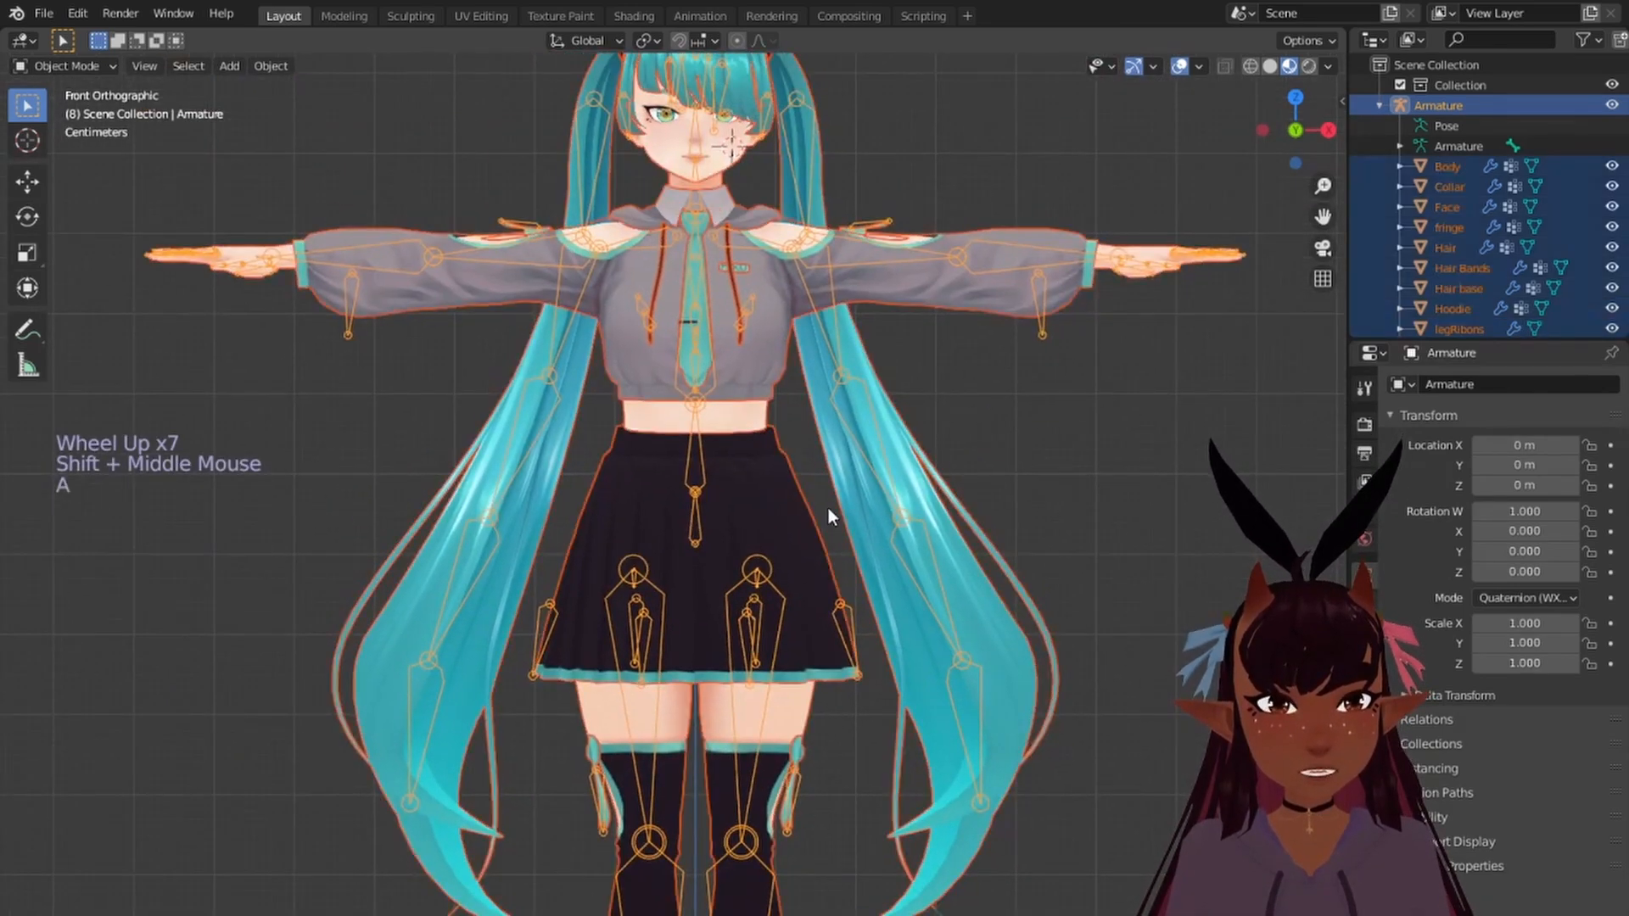
pyautogui.scroll(1, 836, 348)
pyautogui.scroll(3, 830, 346)
pyautogui.scroll(-3, 836, 352)
pyautogui.moveTo(839, 357)
pyautogui.mouseDown(button='middle')
pyautogui.moveTo(854, 370)
pyautogui.moveTo(809, 450)
pyautogui.moveTo(726, 491)
pyautogui.moveTo(984, 472)
pyautogui.moveTo(828, 377)
pyautogui.mouseUp(button='middle')
pyautogui.scroll(-2, 830, 456)
pyautogui.scroll(3, 831, 454)
pyautogui.moveTo(831, 454); pyautogui.dragTo(1083, 440, button='middle')
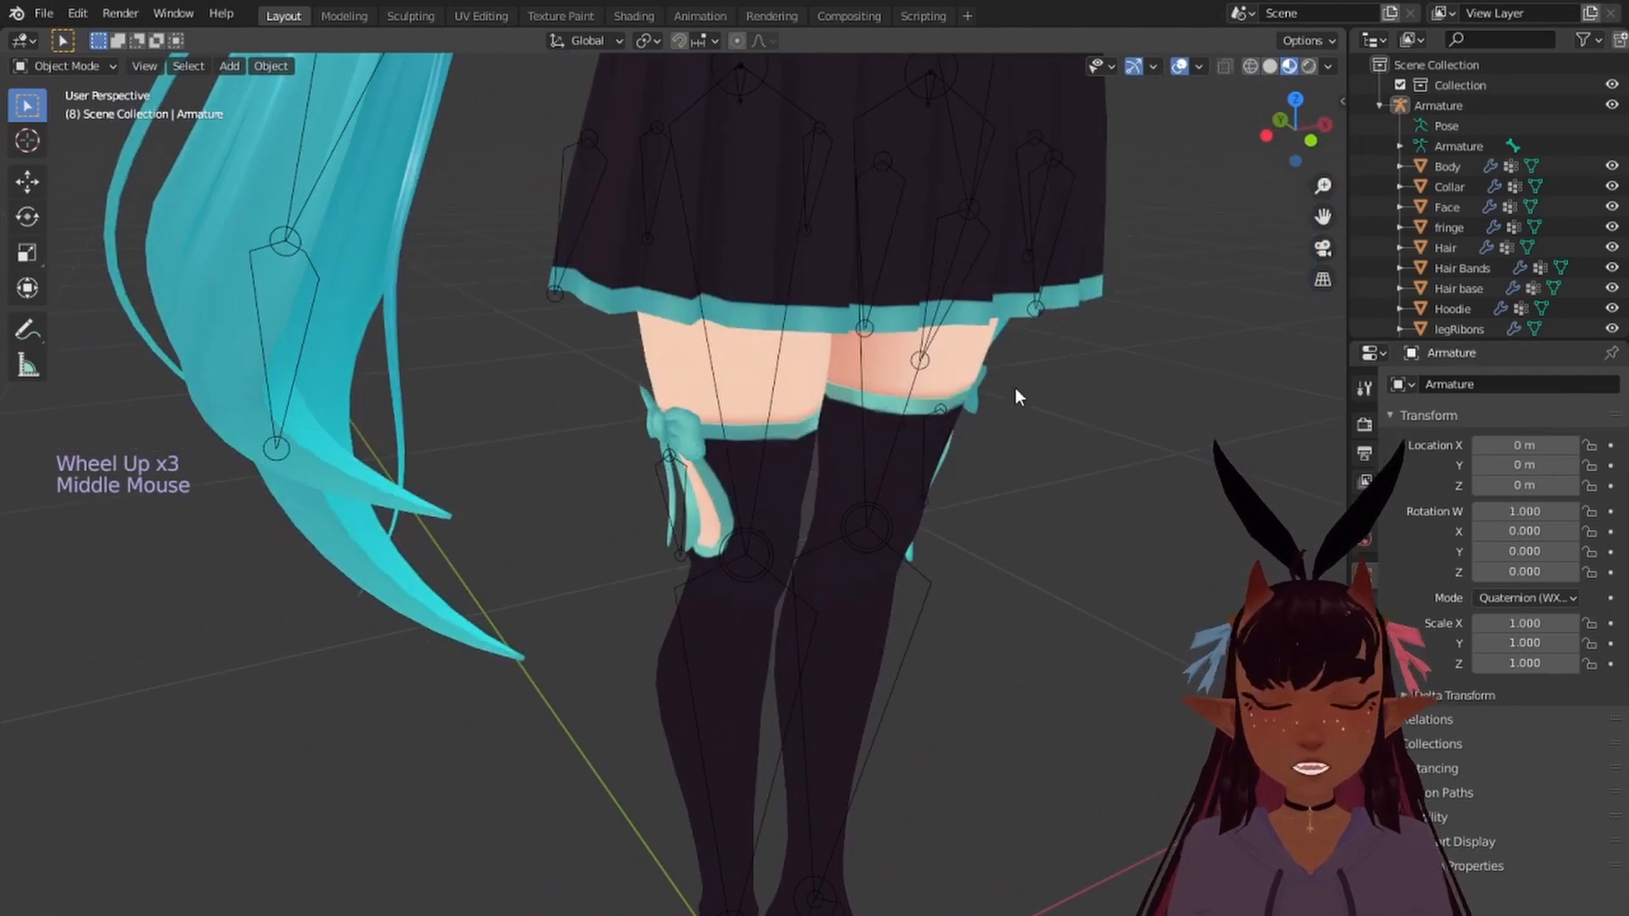
pyautogui.scroll(-5, 1018, 387)
pyautogui.scroll(-1, 1015, 385)
pyautogui.moveTo(1030, 329); pyautogui.dragTo(822, 334, button='middle')
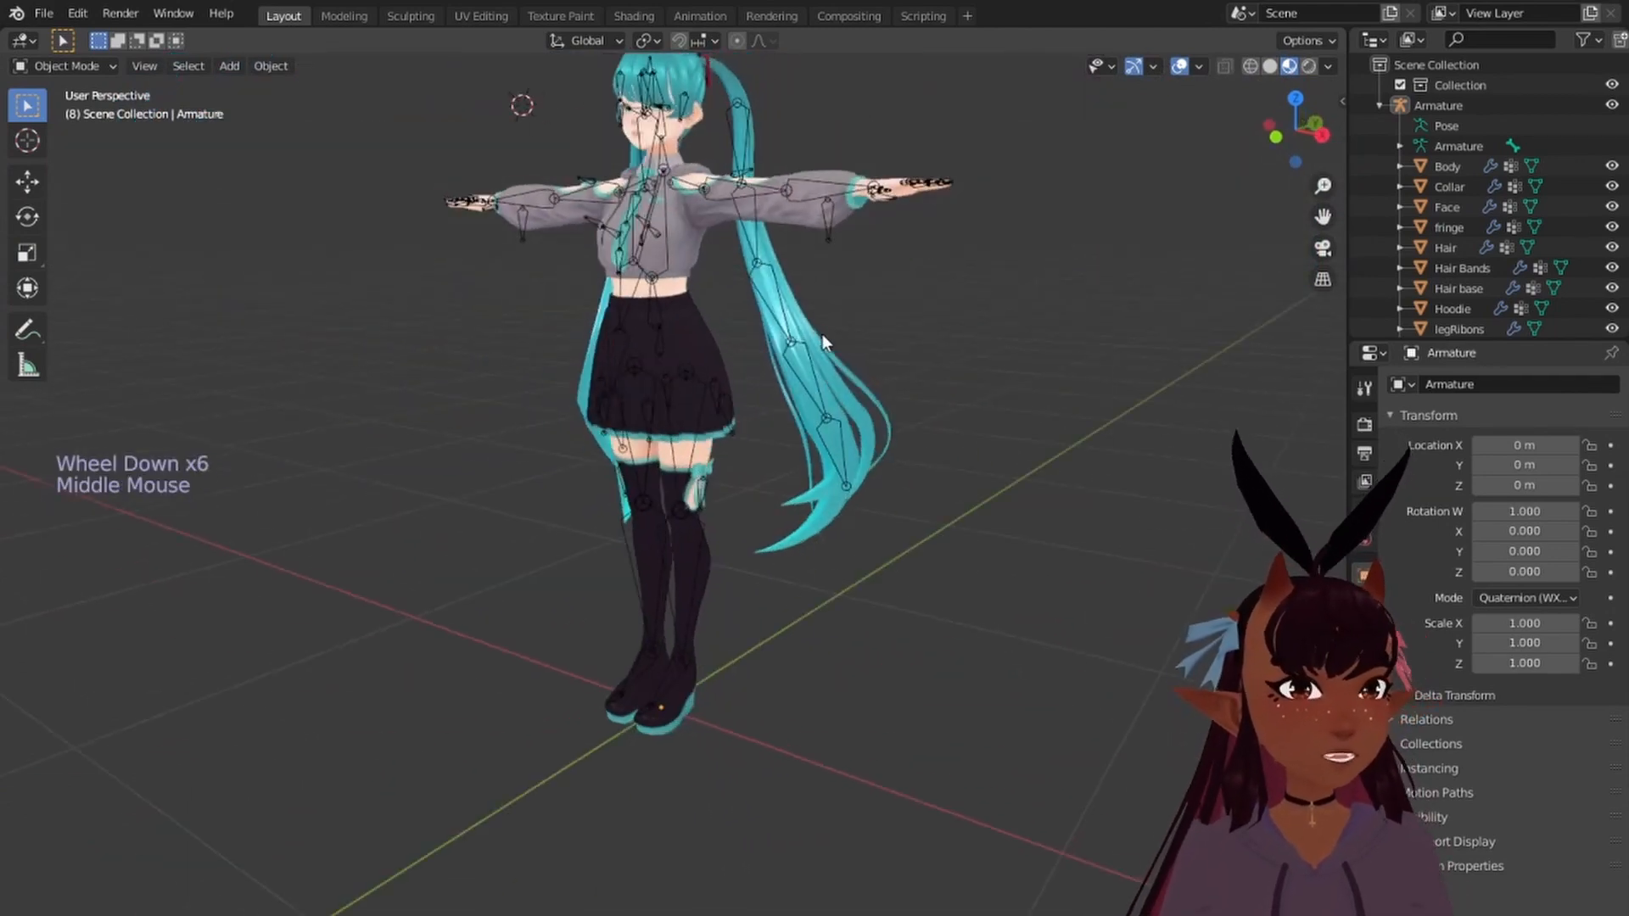
# Step: Apply All Transforms to the ties mesh, followed by Rotation & Scale
pyautogui.scroll(-6, 1470, 212)
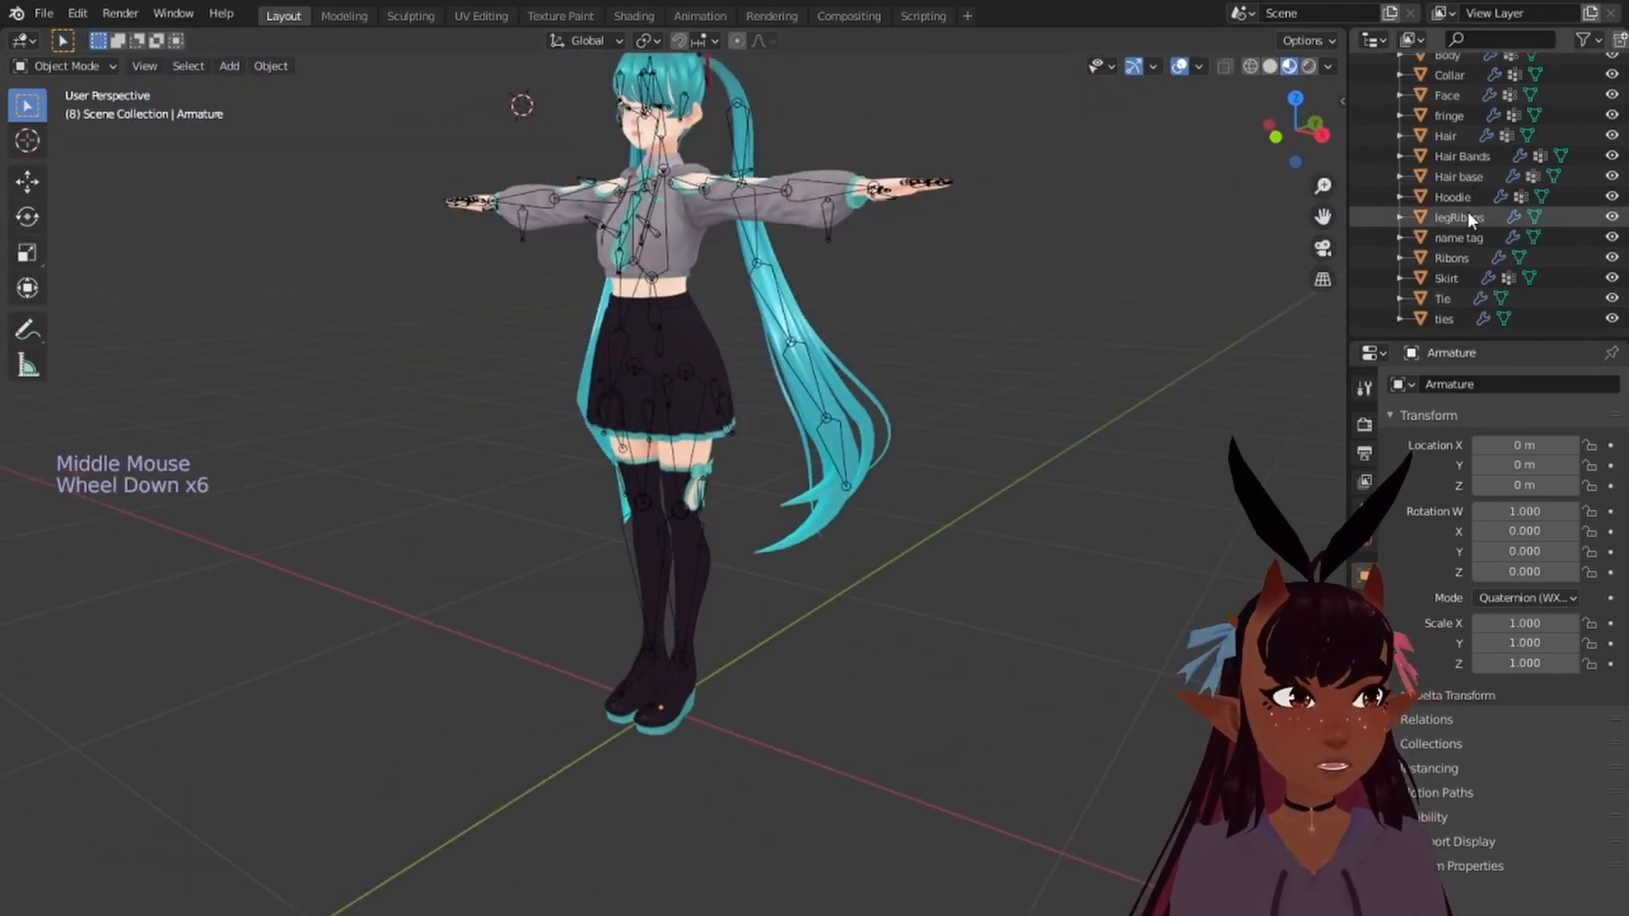
pyautogui.click(1440, 318)
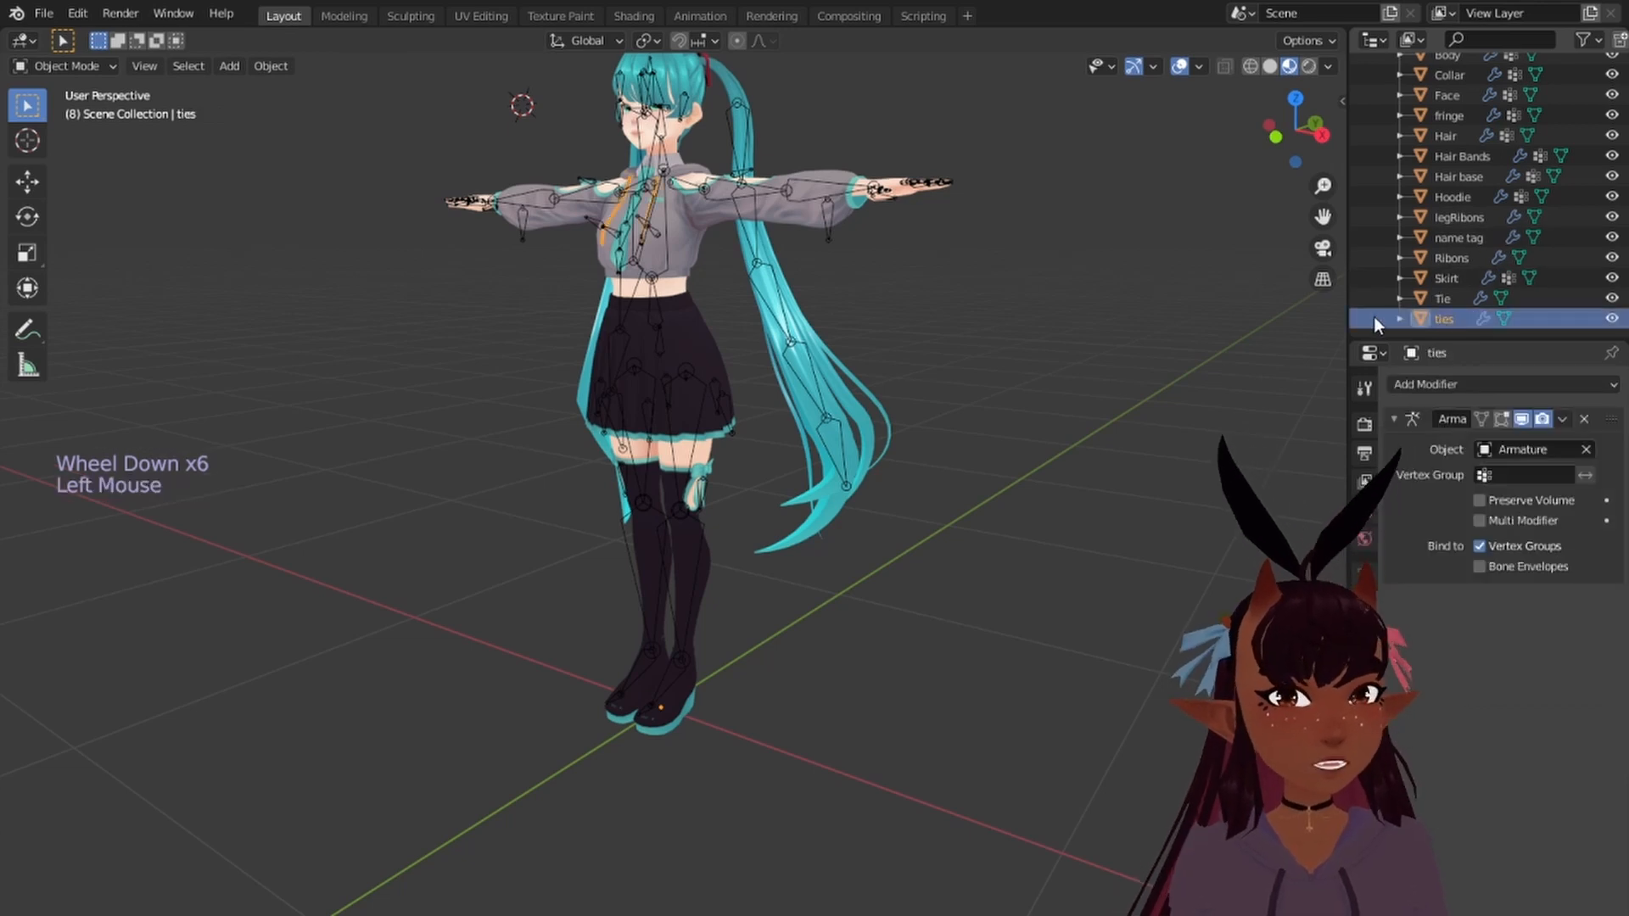
pyautogui.hotkey('ctrl', 'a')
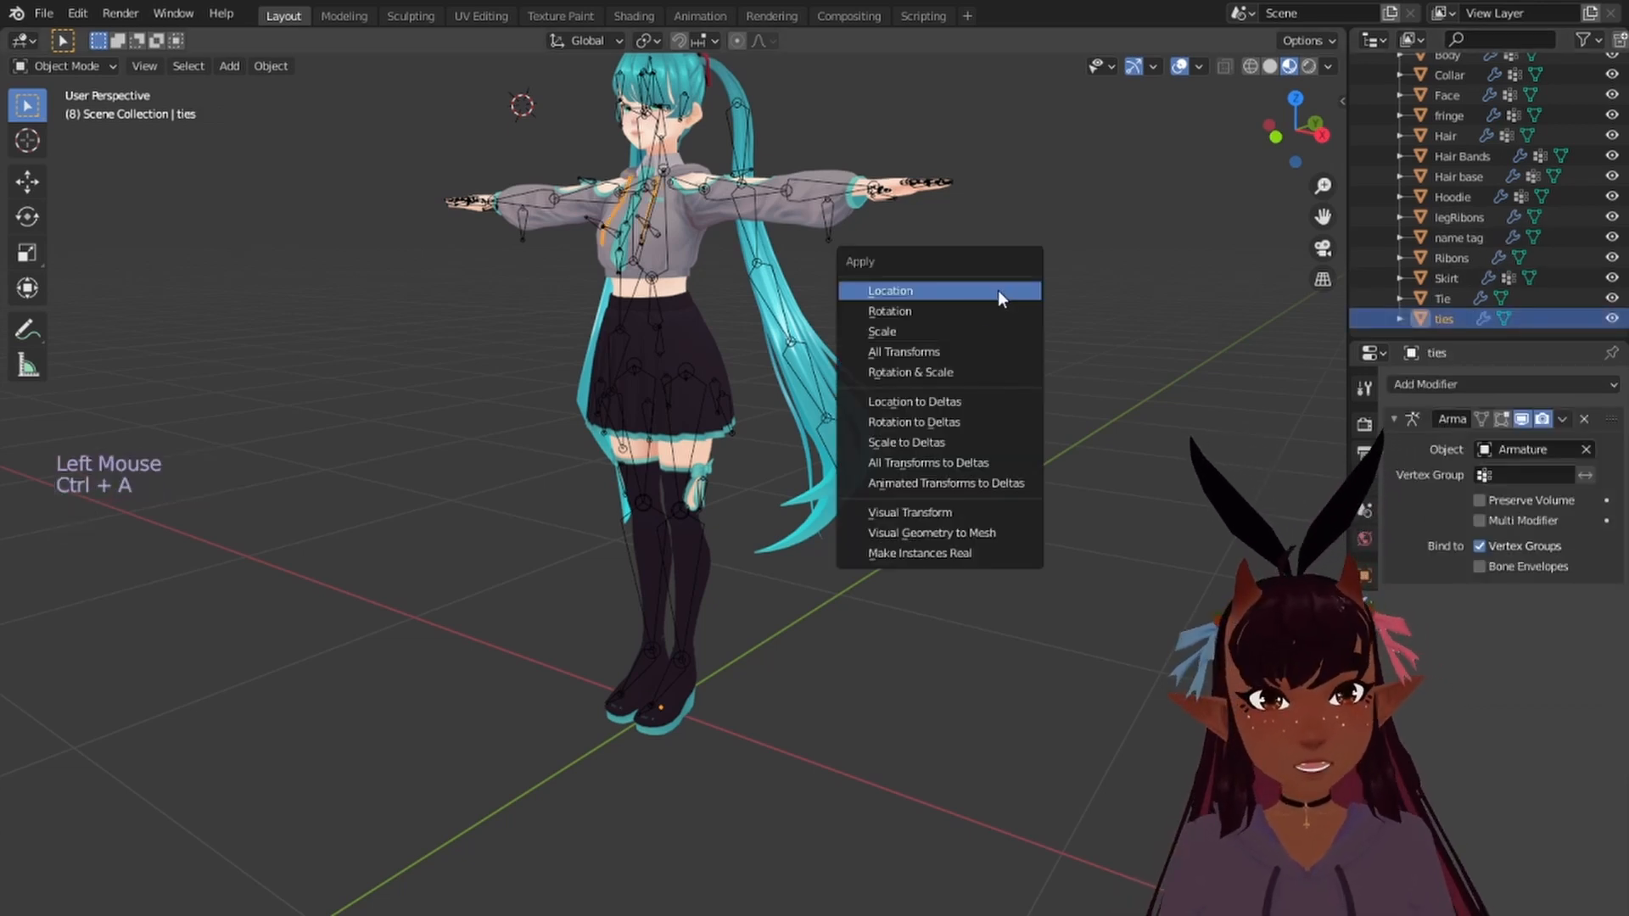
pyautogui.click(928, 351)
pyautogui.hotkey('ctrl', 'a')
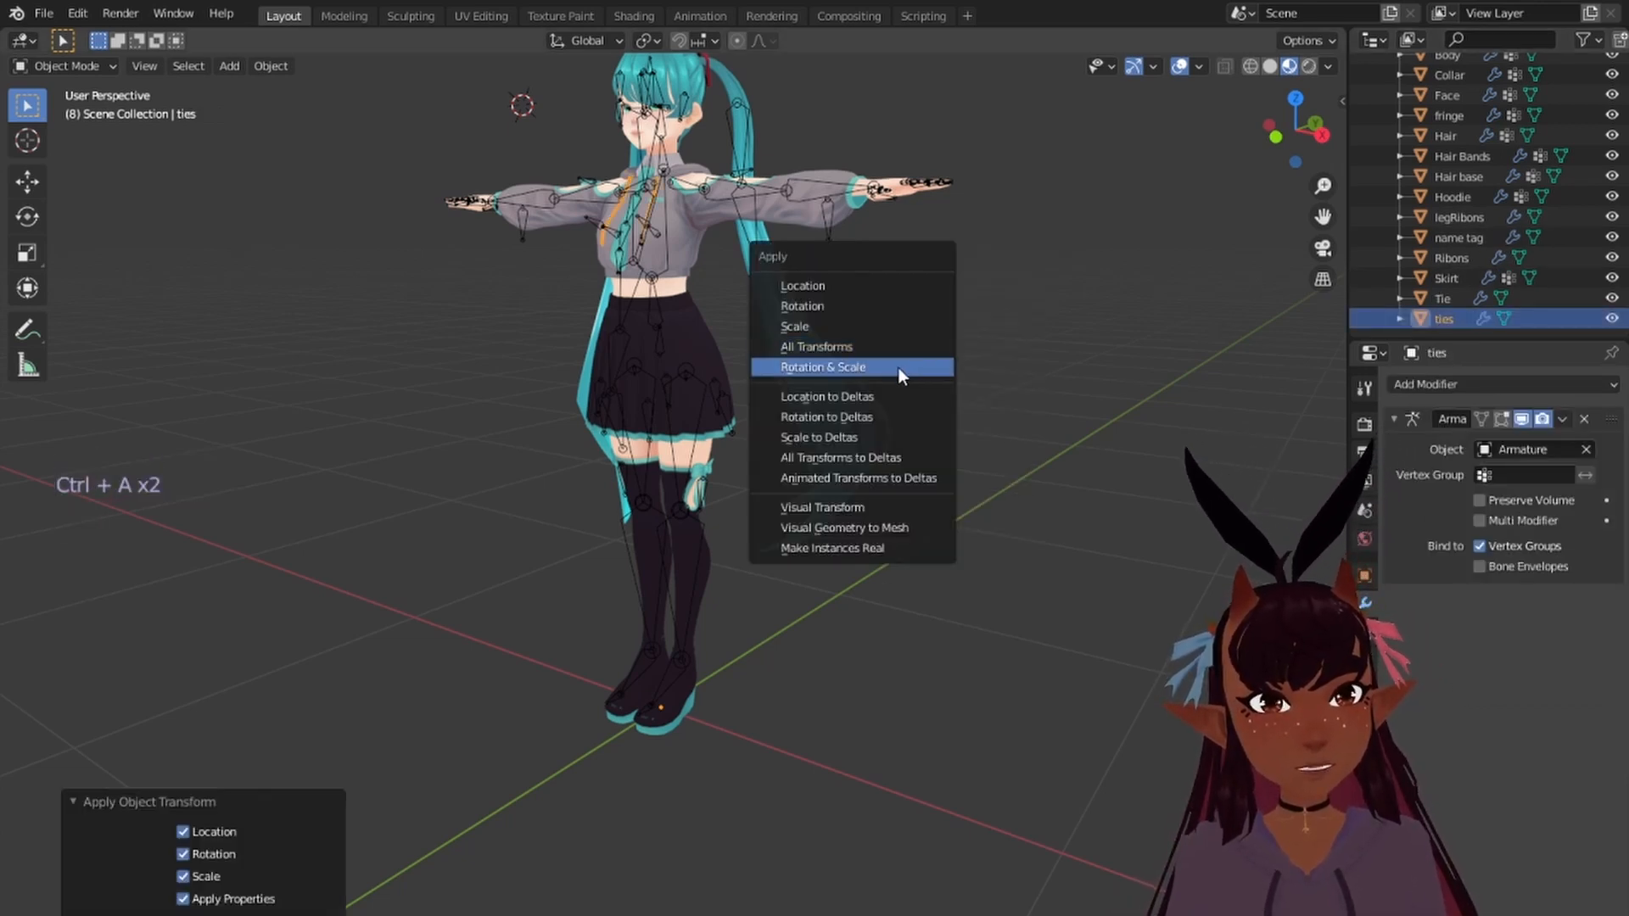
pyautogui.click(898, 368)
pyautogui.moveTo(898, 368); pyautogui.dragTo(1181, 332, button='middle')
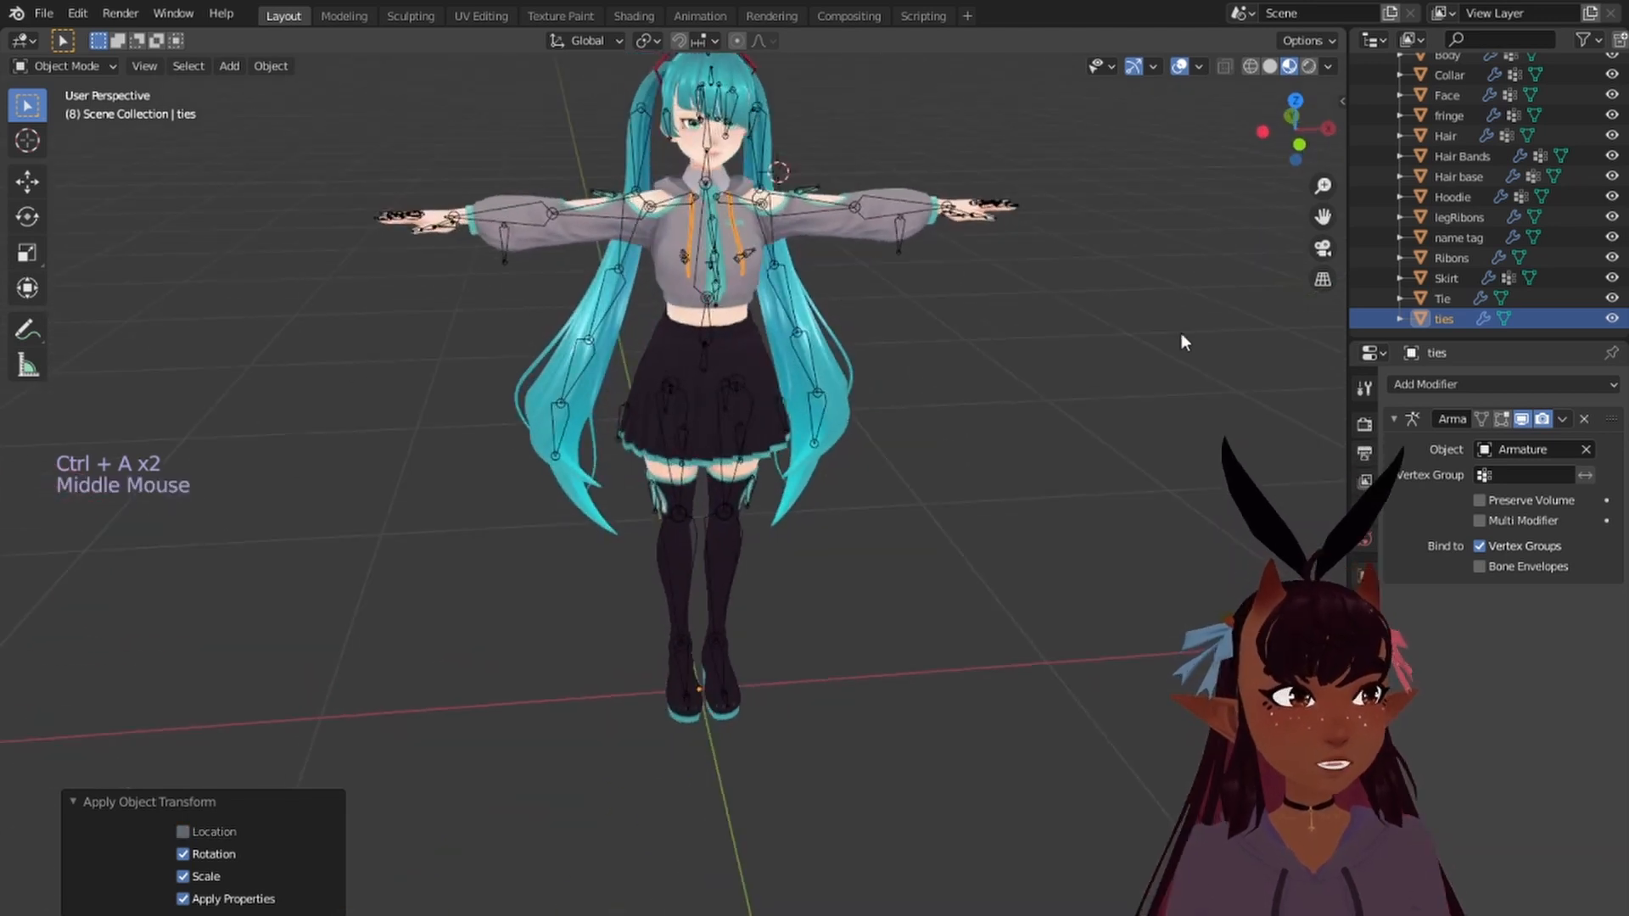
# Step: Check the accessory meshes from ties up to legRibons for Mirror modifiers and apply the Mirror modifier on the Hoodie
pyautogui.click(1448, 314)
pyautogui.click(1453, 300)
pyautogui.click(1457, 280)
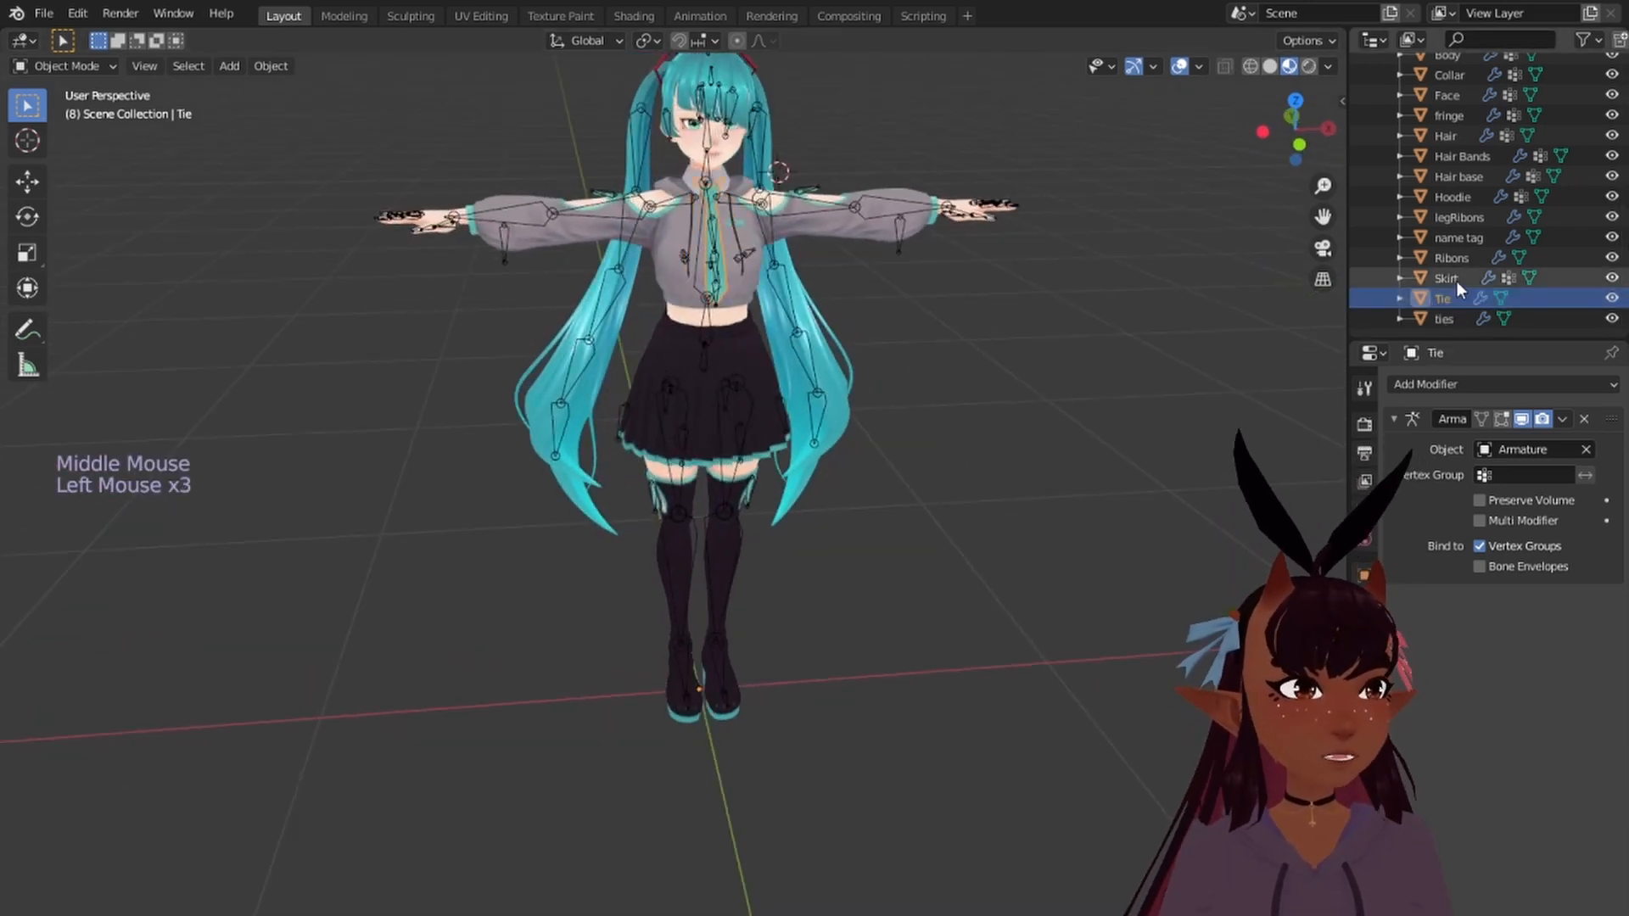
pyautogui.click(1457, 258)
pyautogui.click(1462, 237)
pyautogui.click(1457, 217)
pyautogui.click(1453, 198)
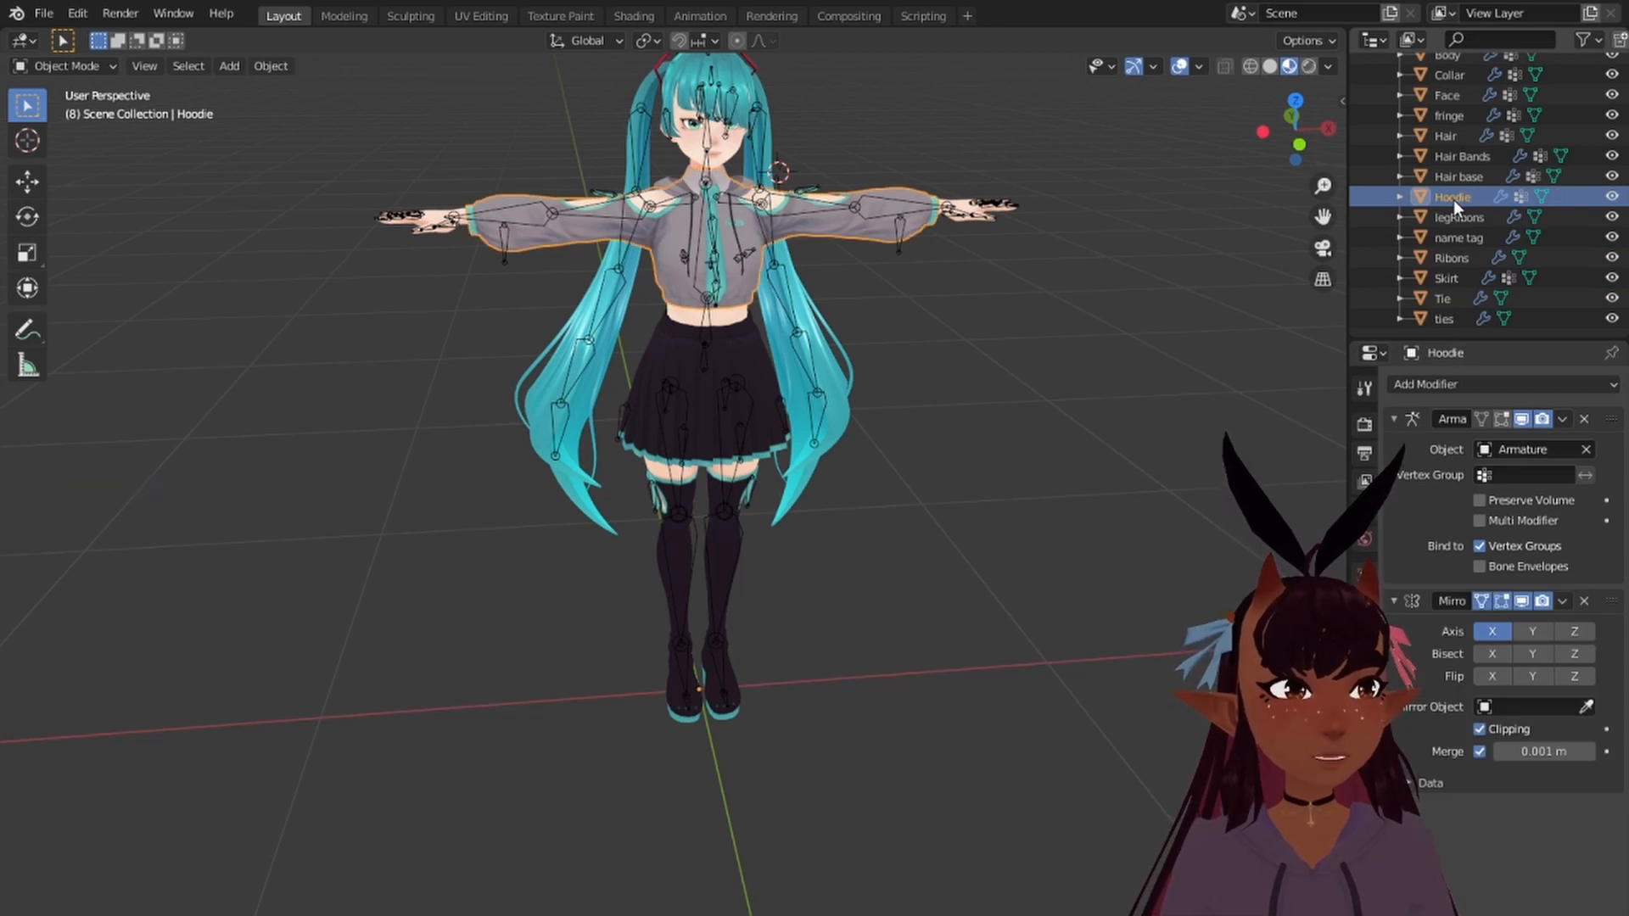
pyautogui.click(1562, 600)
pyautogui.click(1477, 623)
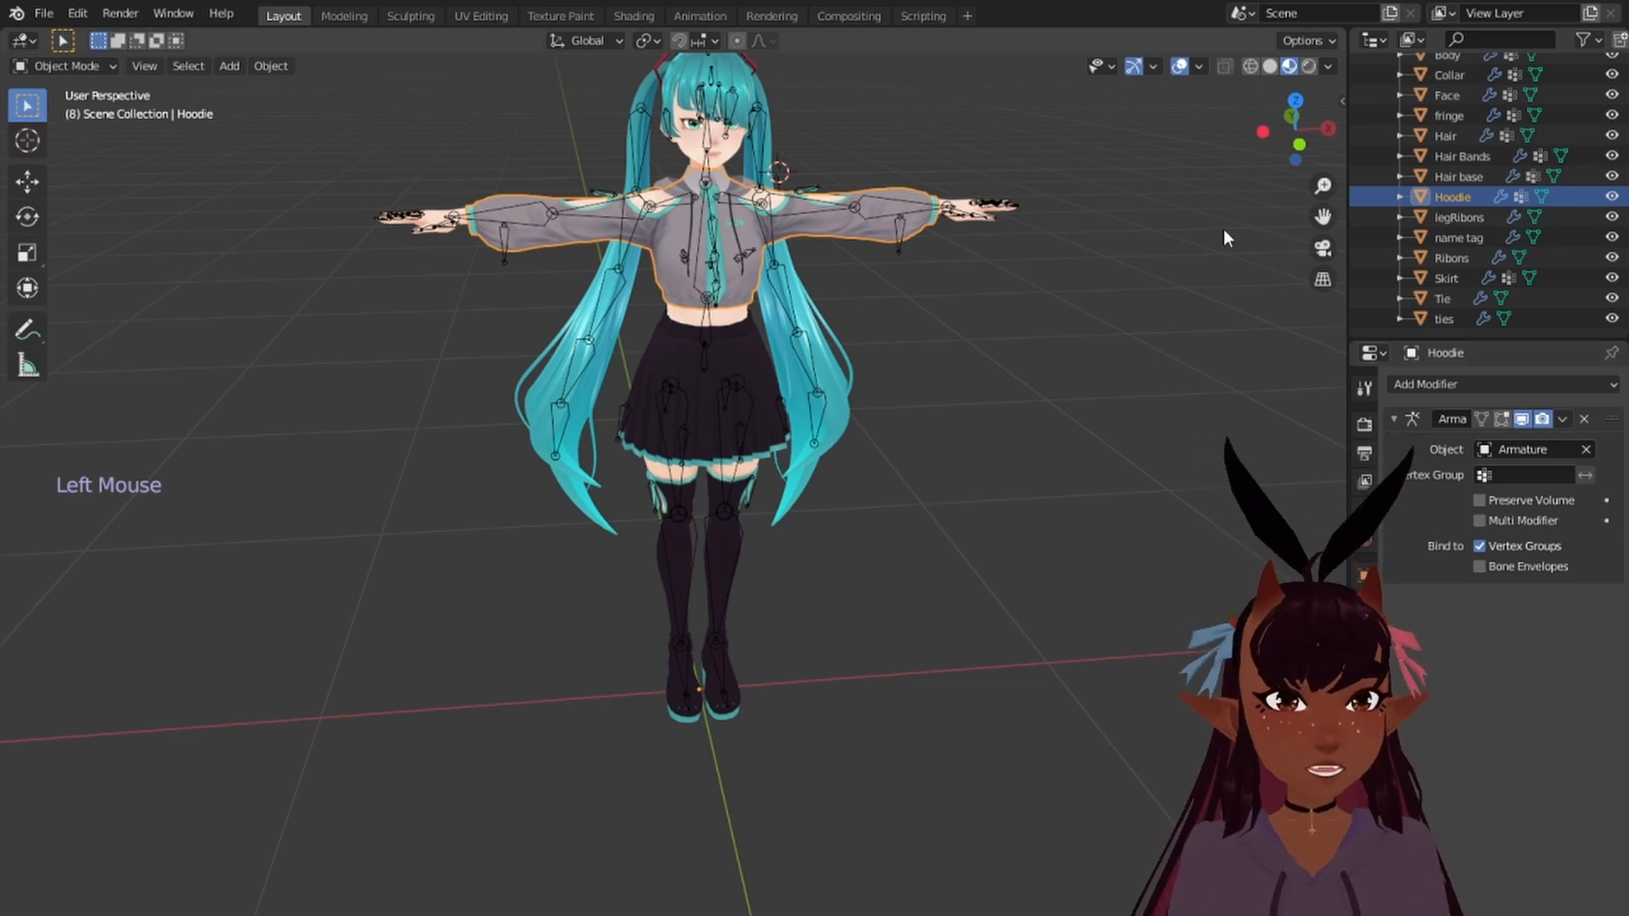
# Step: Check the remaining meshes from Hair base up to Body for Mirror modifiers
pyautogui.click(1452, 177)
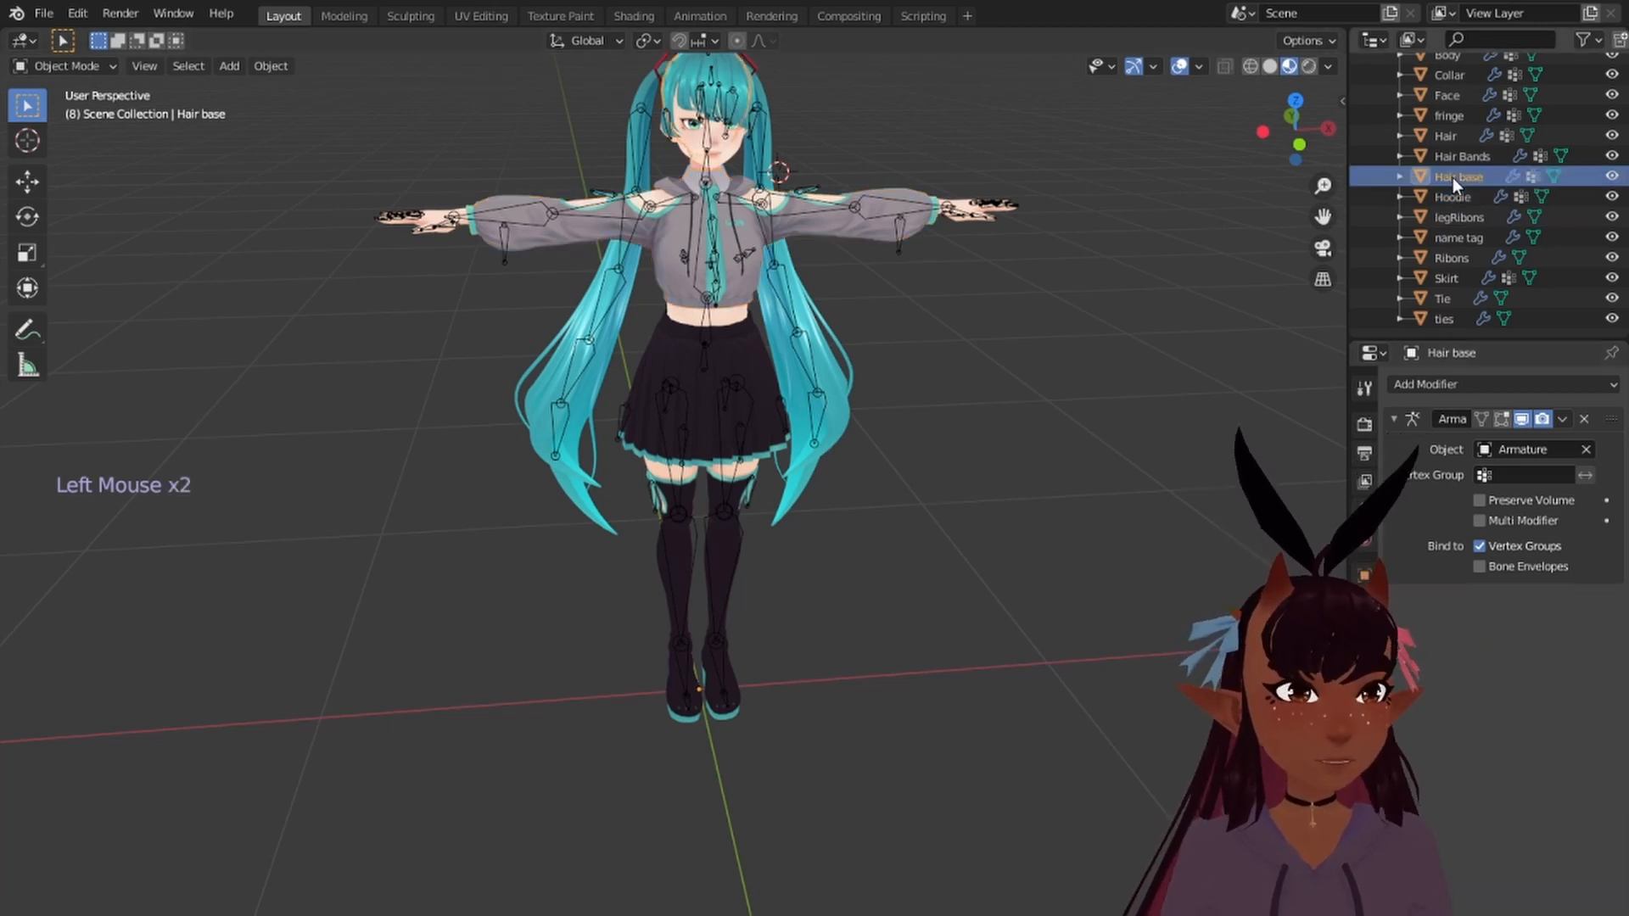
pyautogui.click(1452, 159)
pyautogui.click(1454, 135)
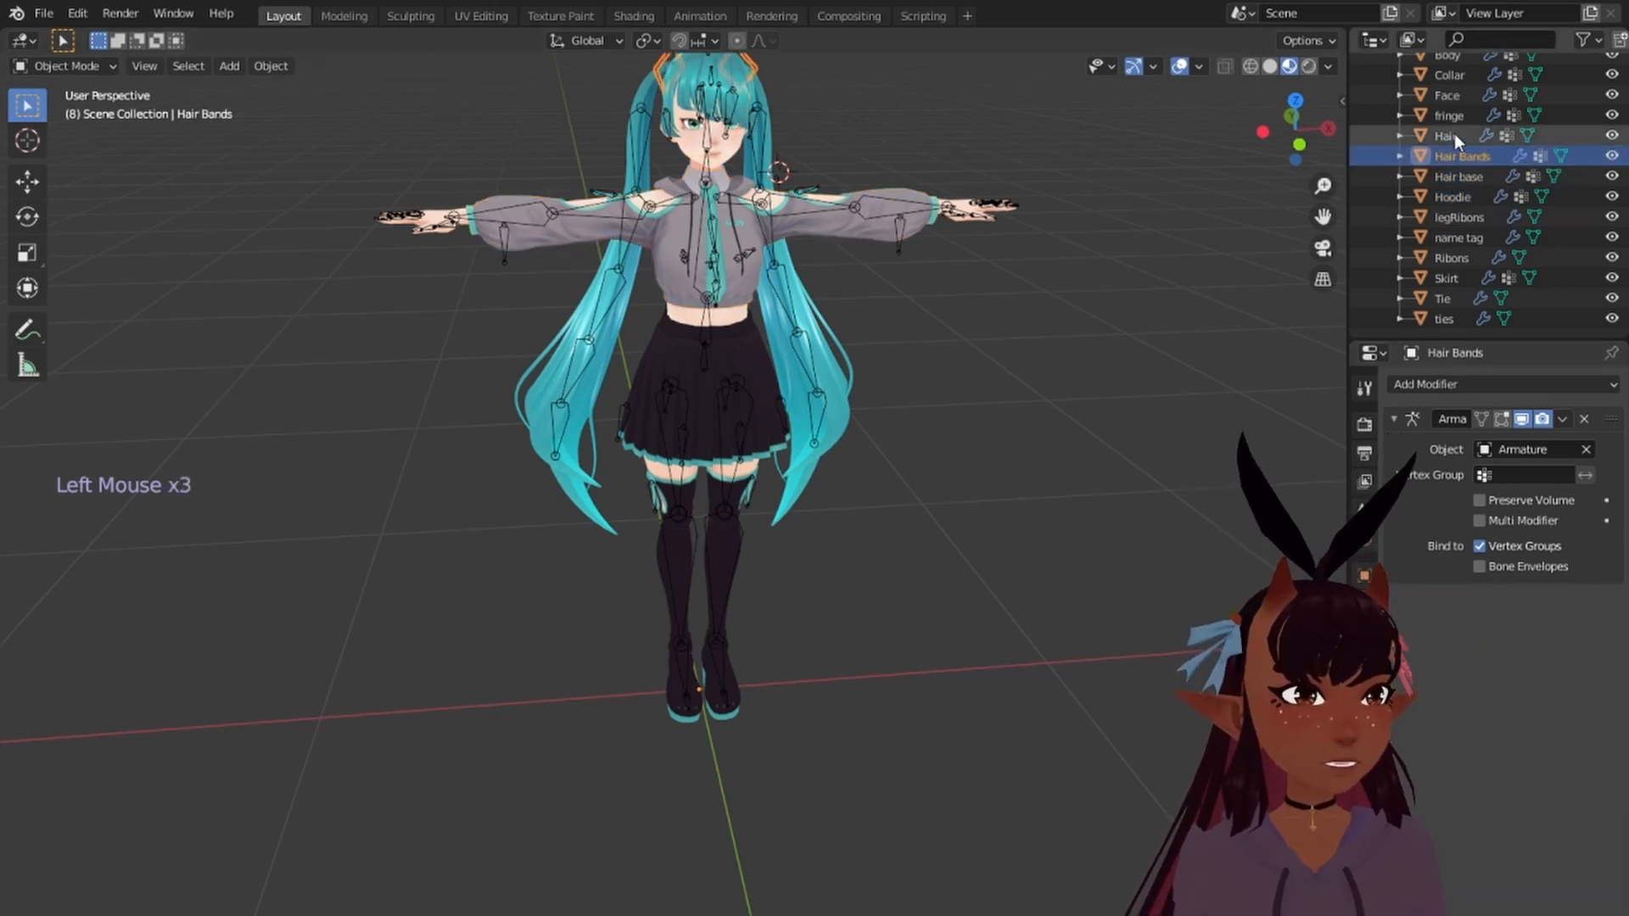
pyautogui.click(1454, 116)
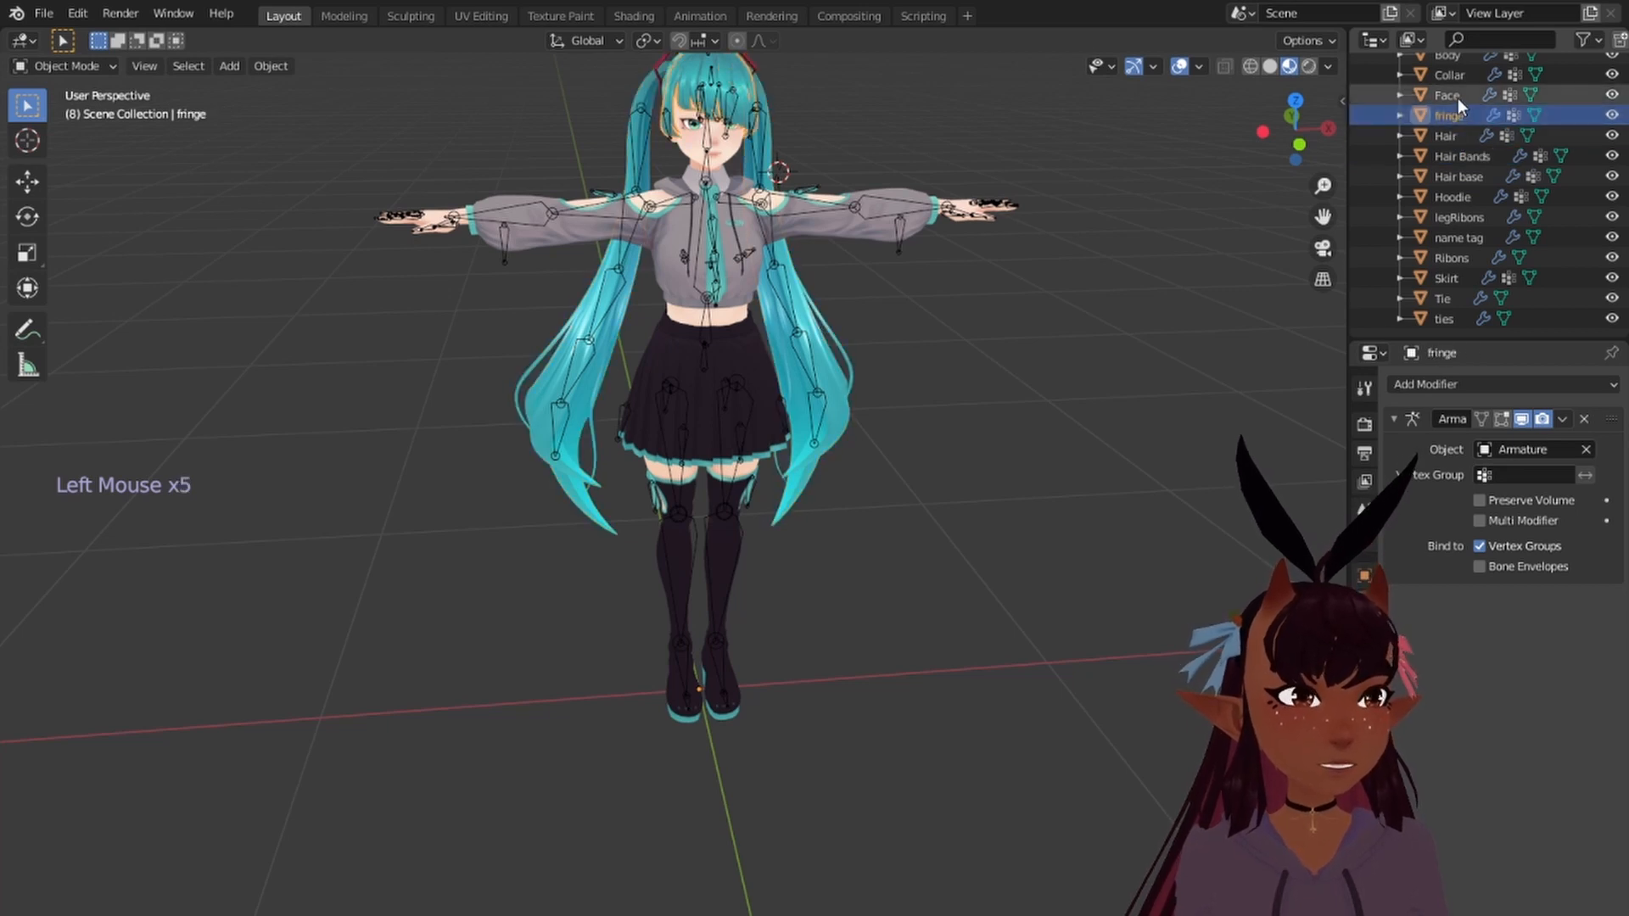
pyautogui.click(1457, 97)
pyautogui.click(1458, 76)
pyautogui.scroll(2, 1459, 85)
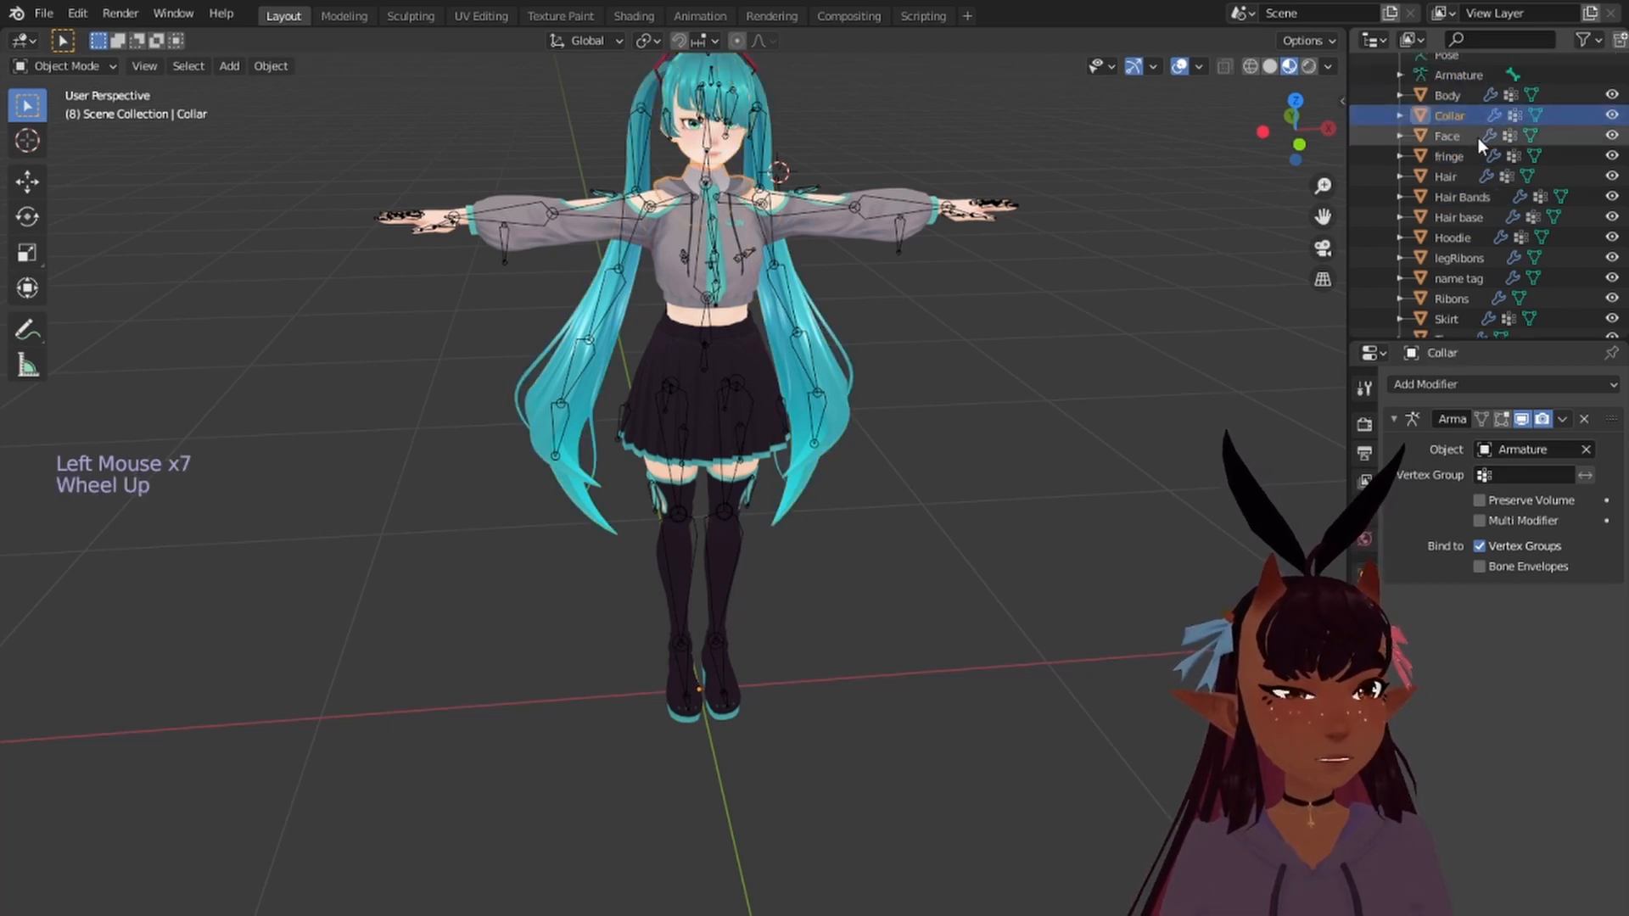
pyautogui.click(1454, 136)
pyautogui.scroll(-2, 1450, 187)
pyautogui.scroll(-5, 1449, 238)
pyautogui.scroll(1, 1451, 234)
pyautogui.scroll(-3, 1452, 230)
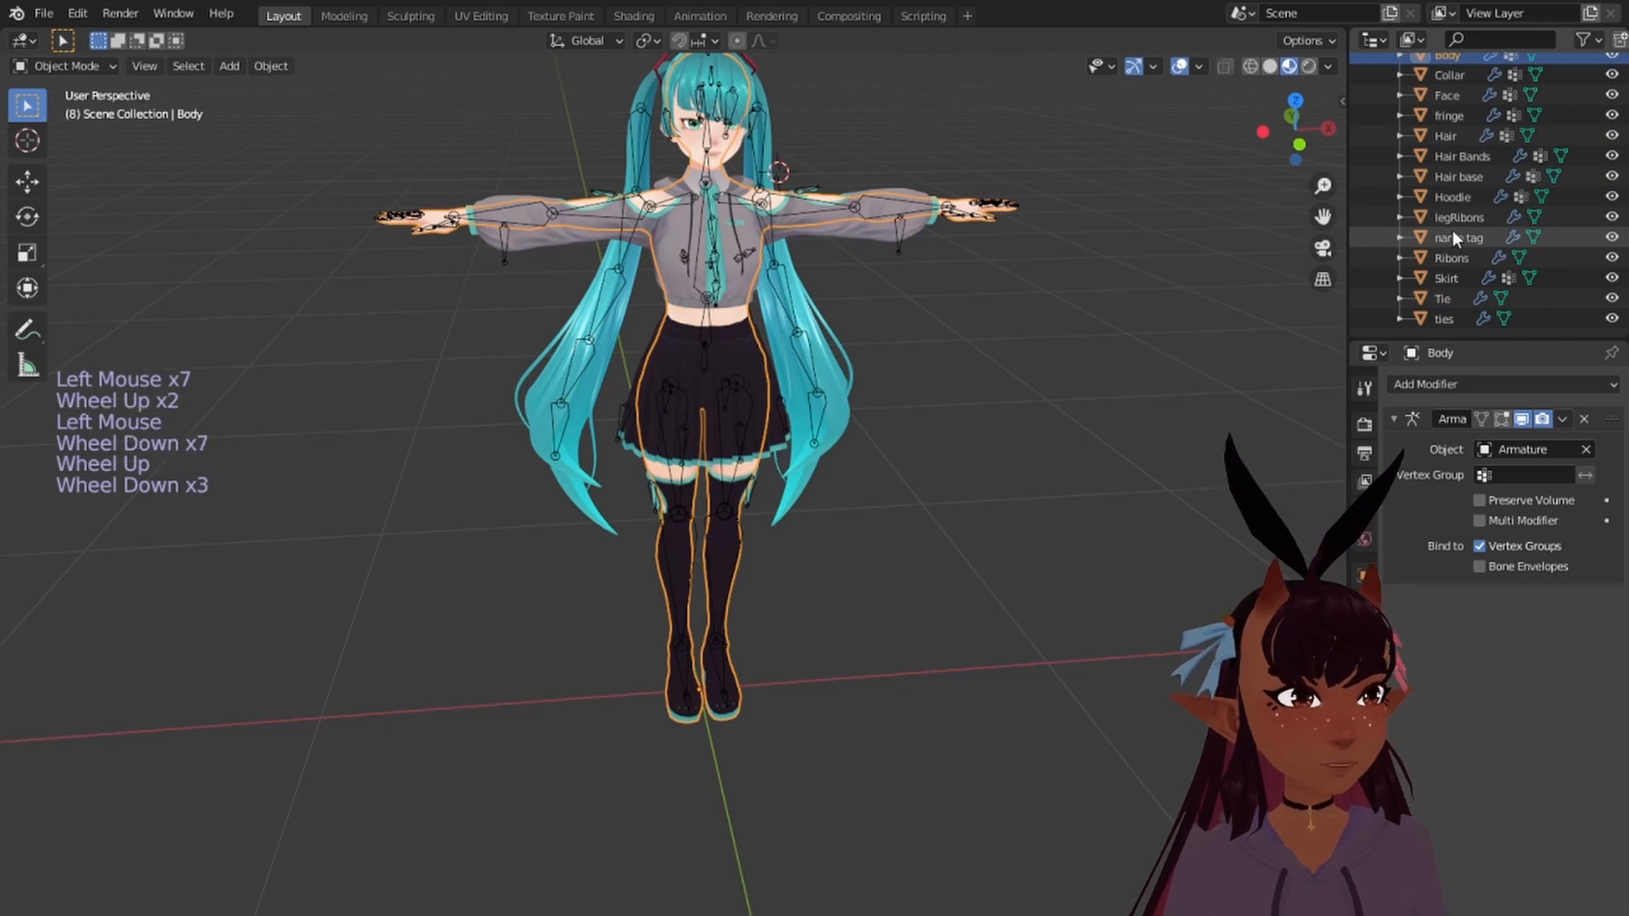
# Step: Clear the selection and inspect the character's feet and legs, ending on the full figure in front orthographic view
pyautogui.press('a')
pyautogui.press('a')
pyautogui.press('a')
pyautogui.scroll(5, 764, 679)
pyautogui.keyDown('shift'); pyautogui.moveTo(757, 699); pyautogui.dragTo(694, 531, button='middle'); pyautogui.keyUp('shift')
pyautogui.moveTo(702, 598); pyautogui.dragTo(939, 651, button='middle')
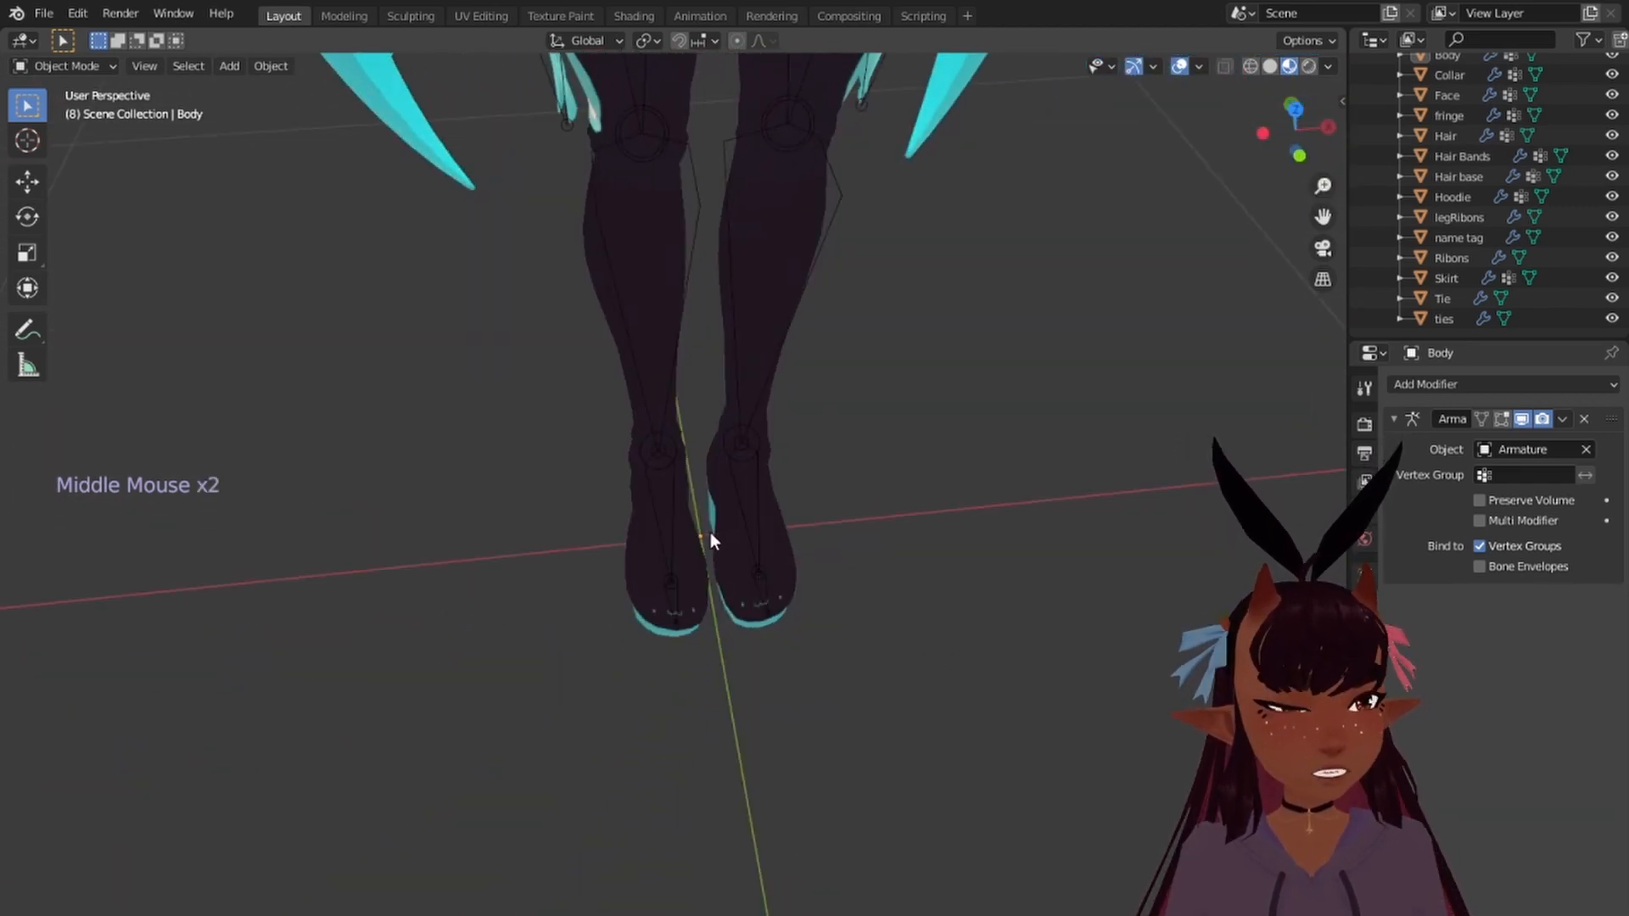
pyautogui.press('KP_1')
pyautogui.scroll(-2, 789, 407)
pyautogui.keyDown('shift'); pyautogui.moveTo(806, 390); pyautogui.dragTo(825, 704, button='middle'); pyautogui.keyUp('shift')
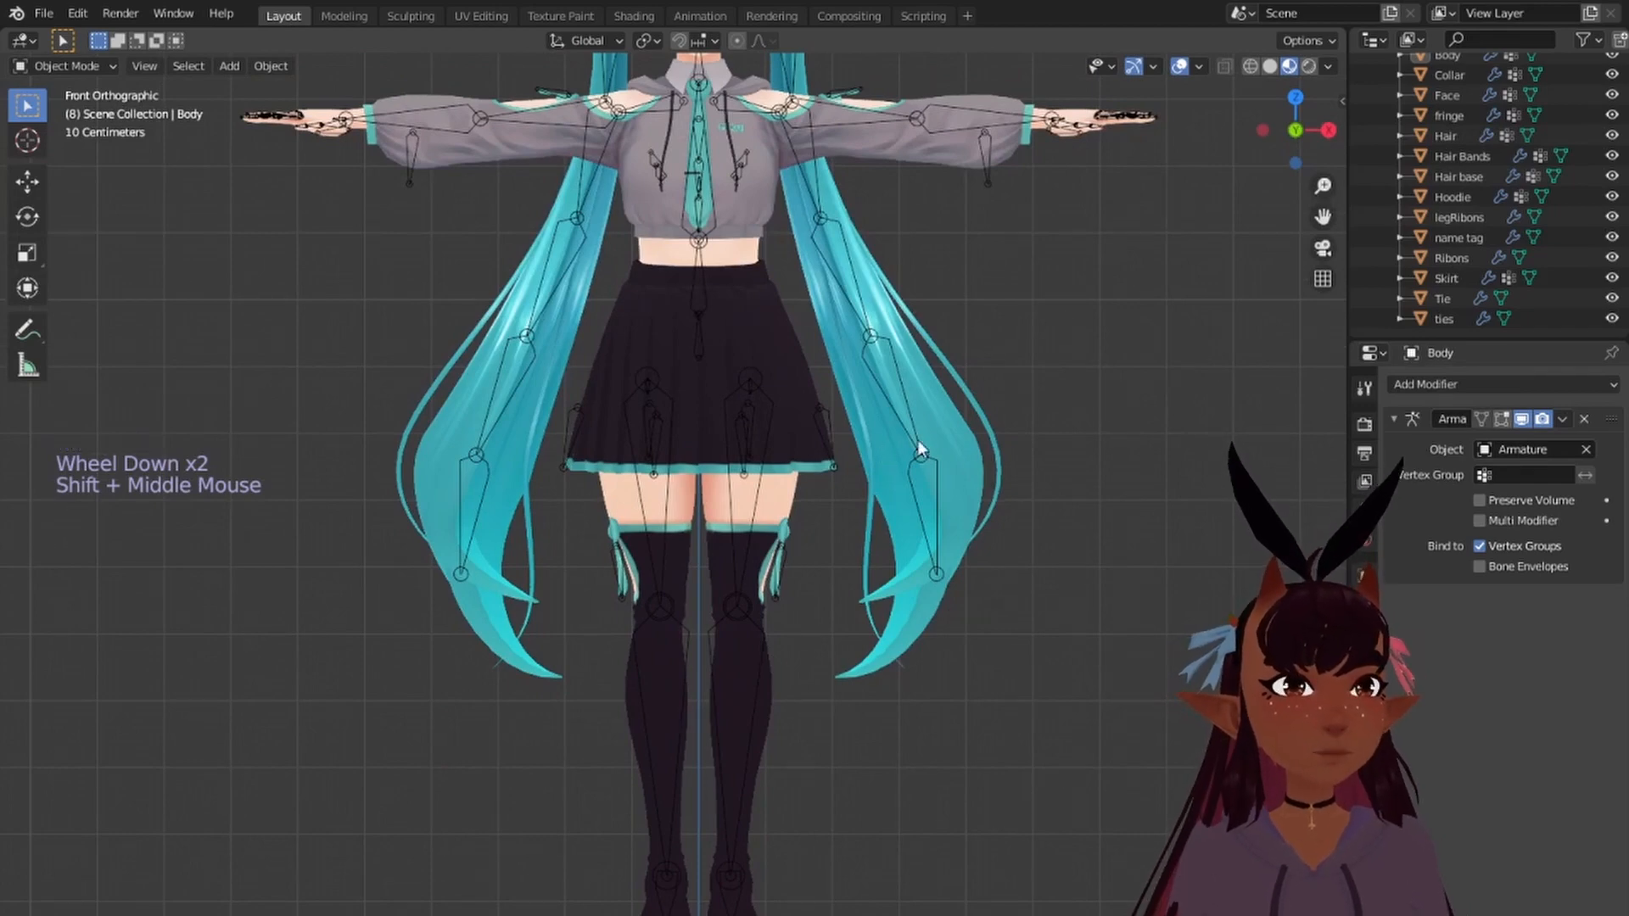
pyautogui.scroll(-2, 1187, 391)
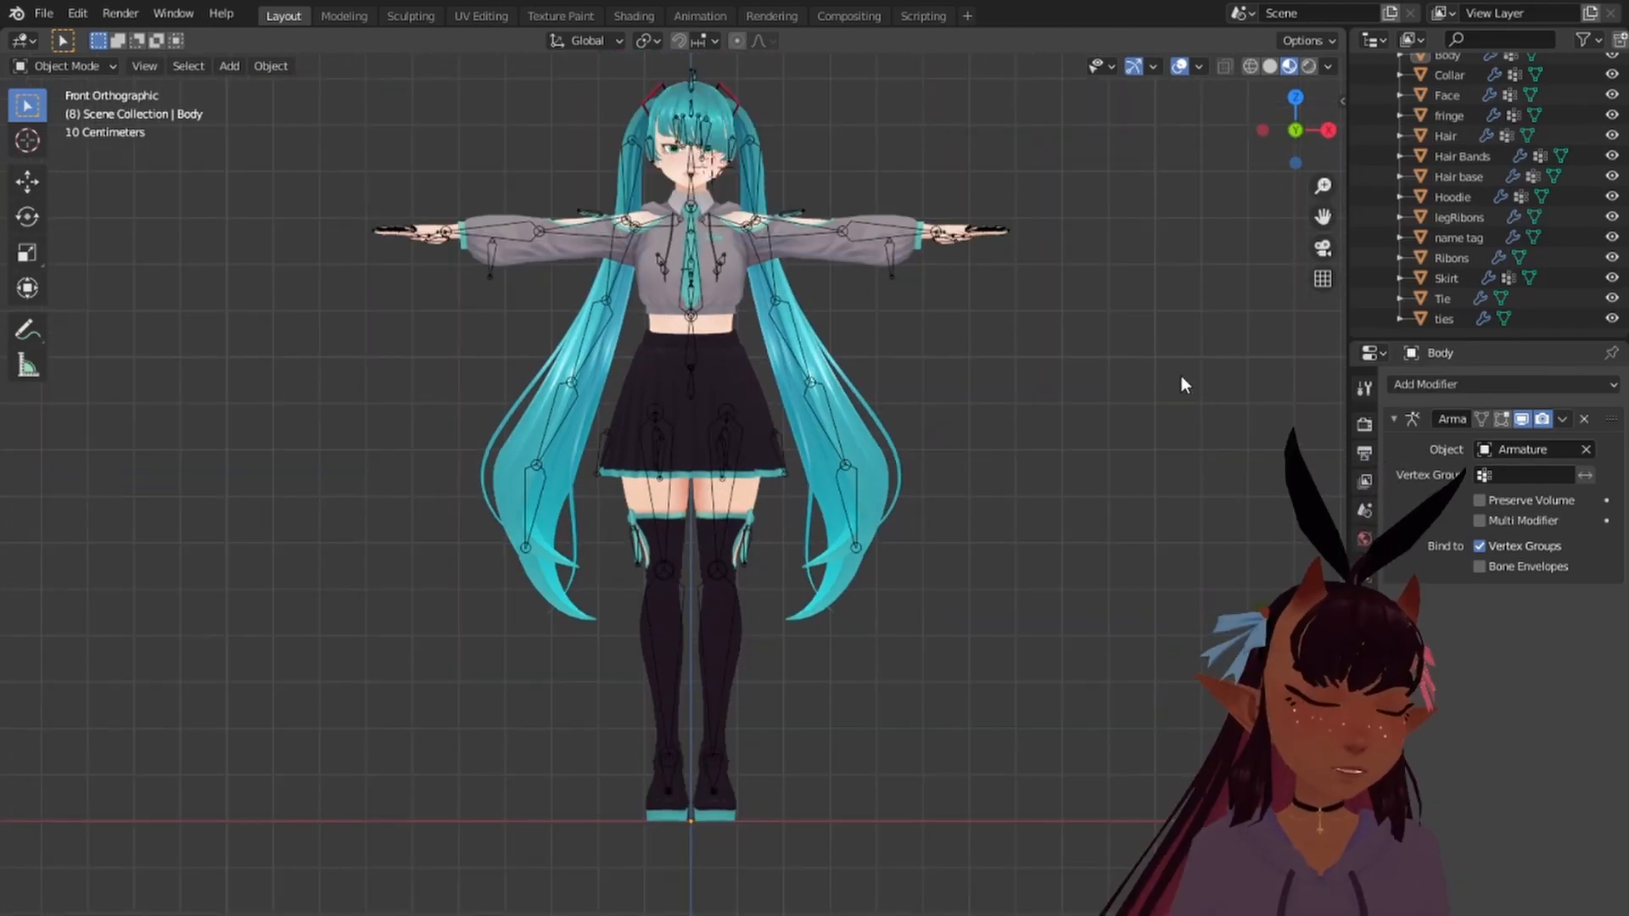
# Step: Add a Data Transfer modifier to the ties mesh and select the Hoodie
pyautogui.click(1457, 318)
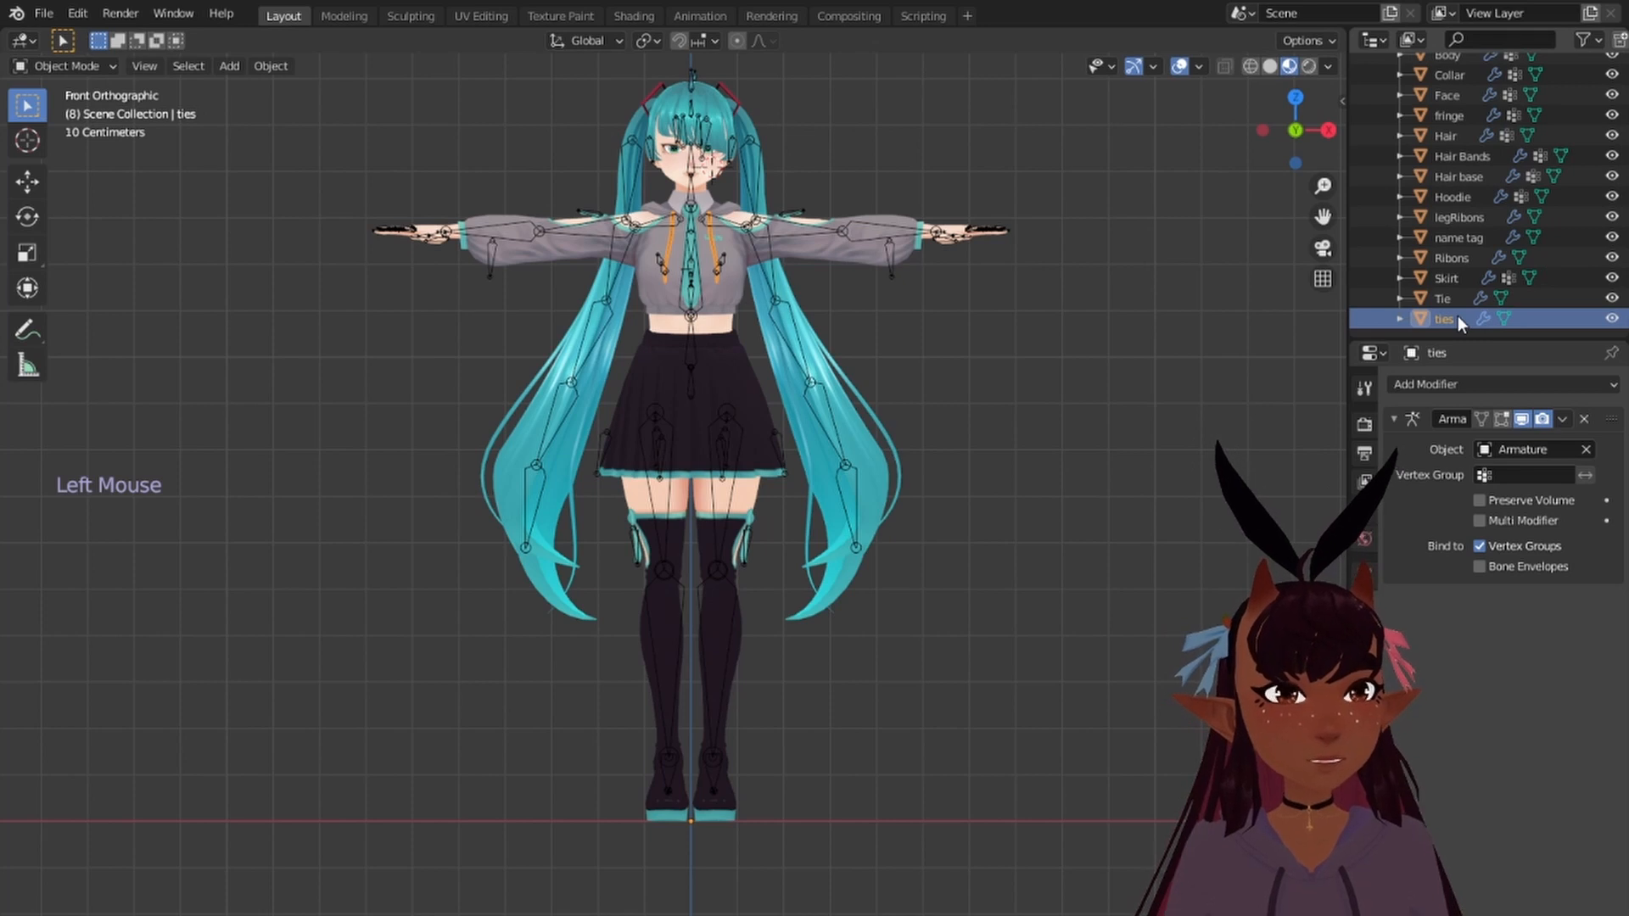
pyautogui.moveTo(1443, 383); pyautogui.dragTo(1092, 429)
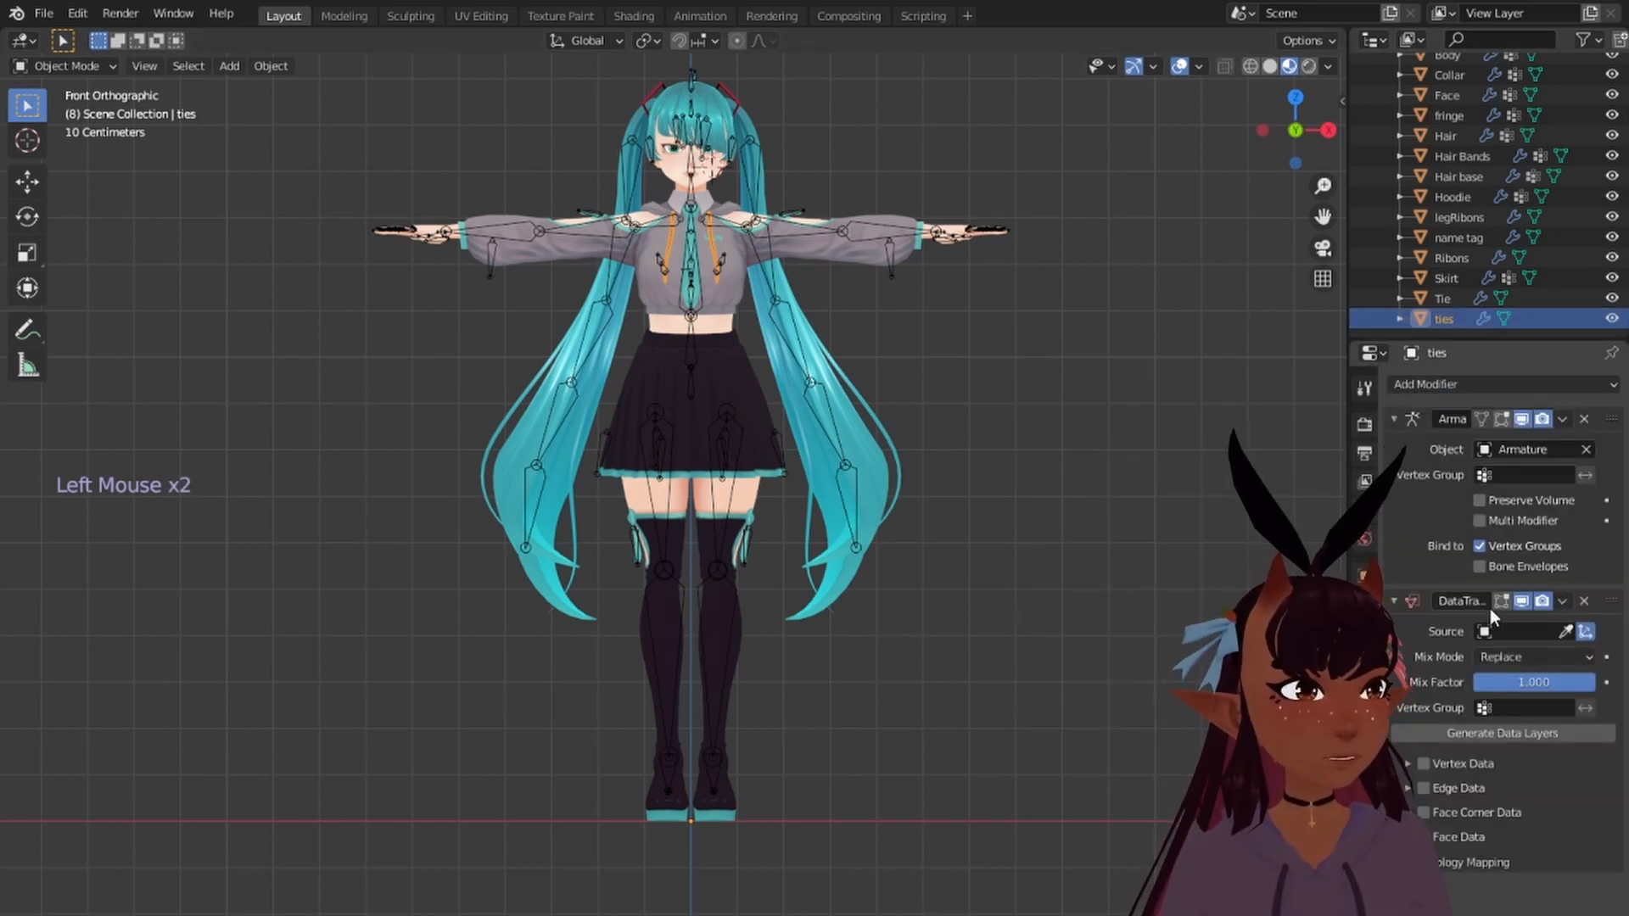
pyautogui.scroll(2, 1468, 300)
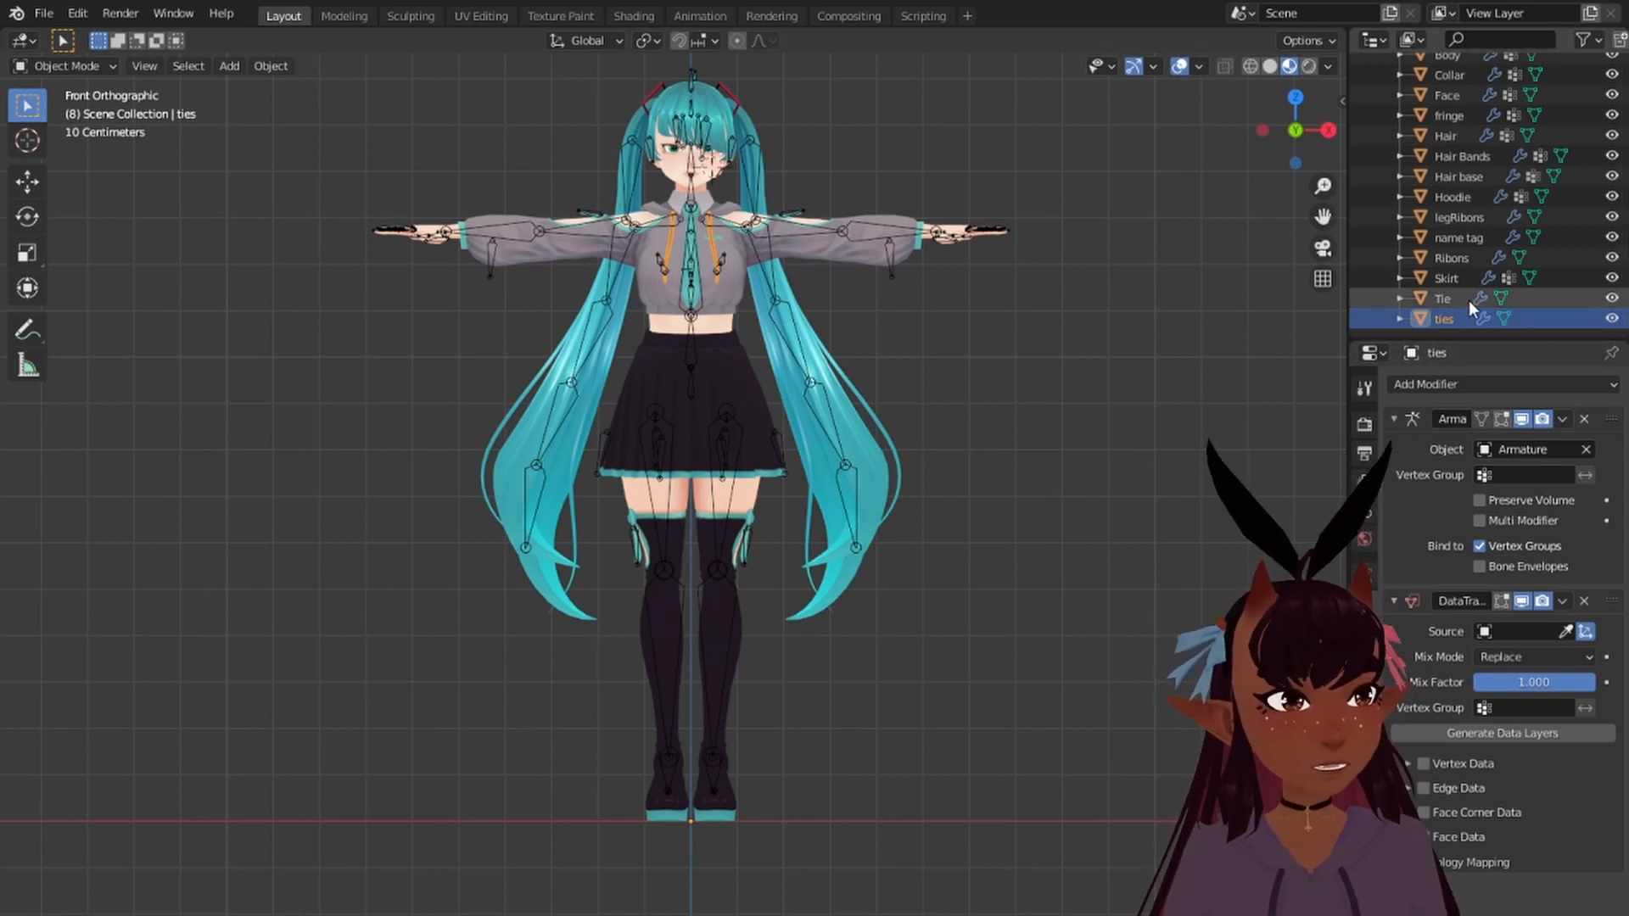
pyautogui.click(1459, 280)
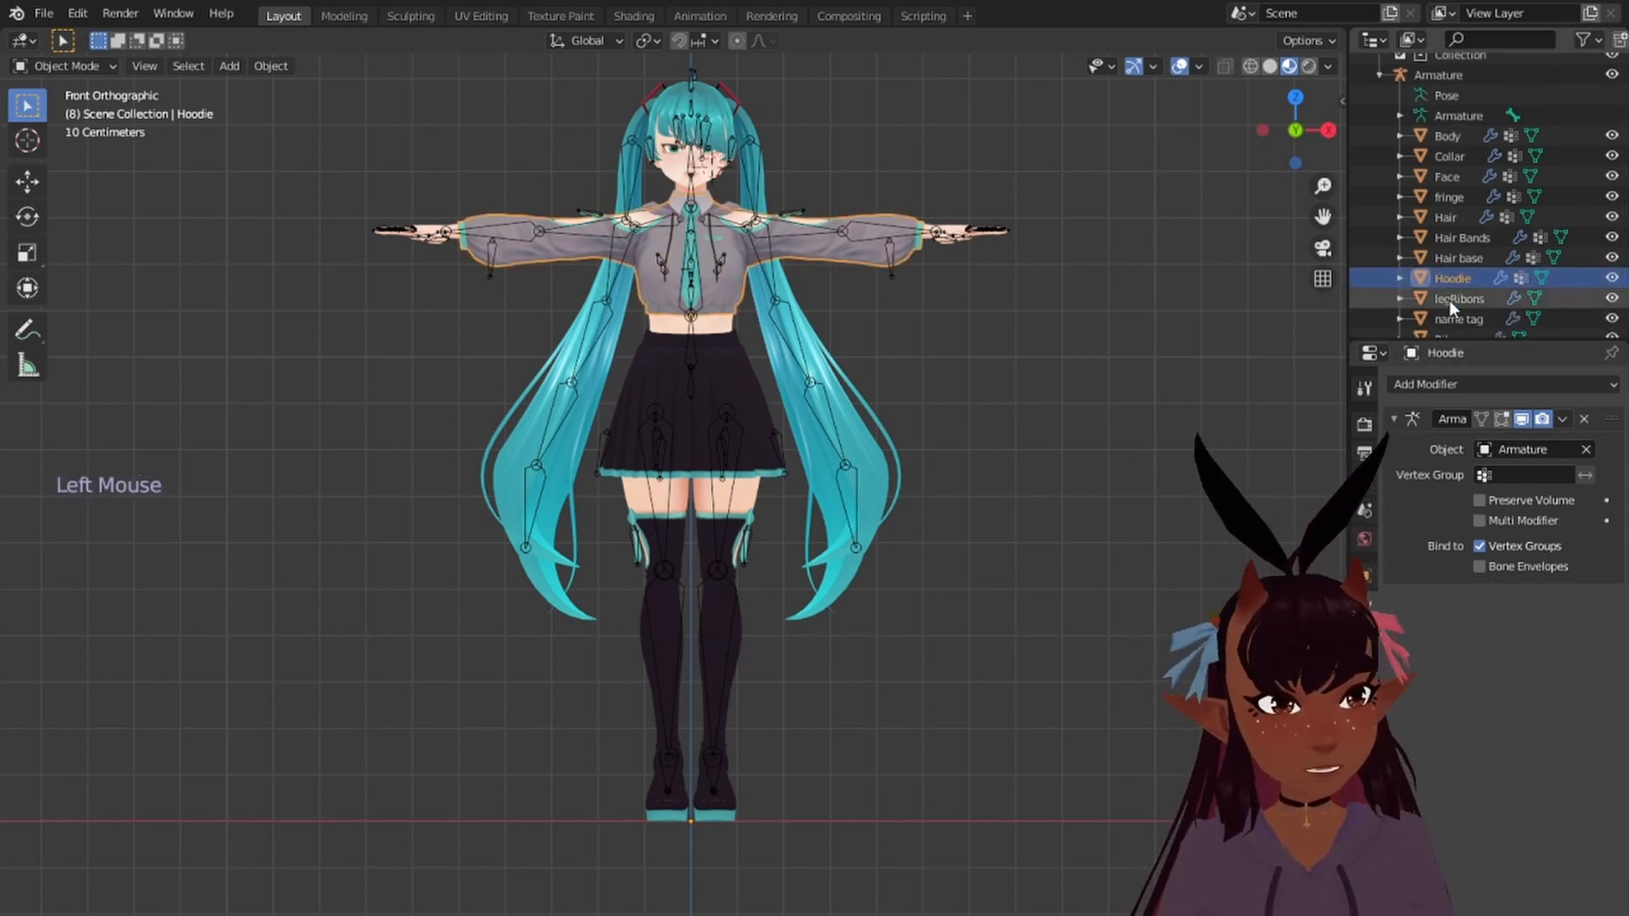
pyautogui.click(1447, 381)
pyautogui.click(1066, 443)
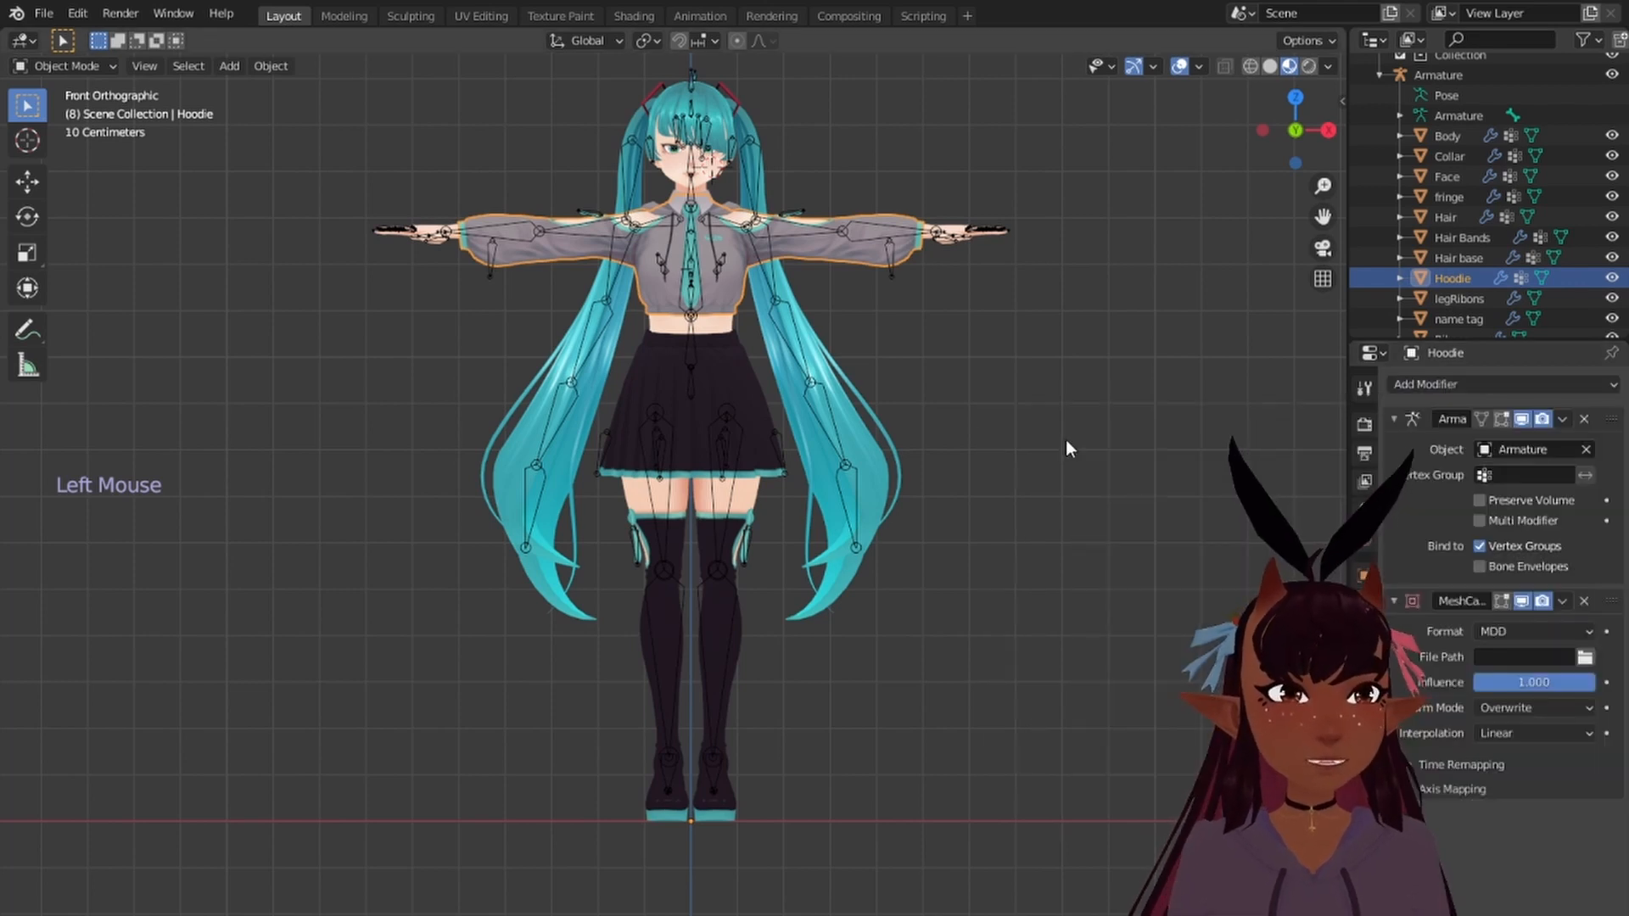
pyautogui.click(1585, 602)
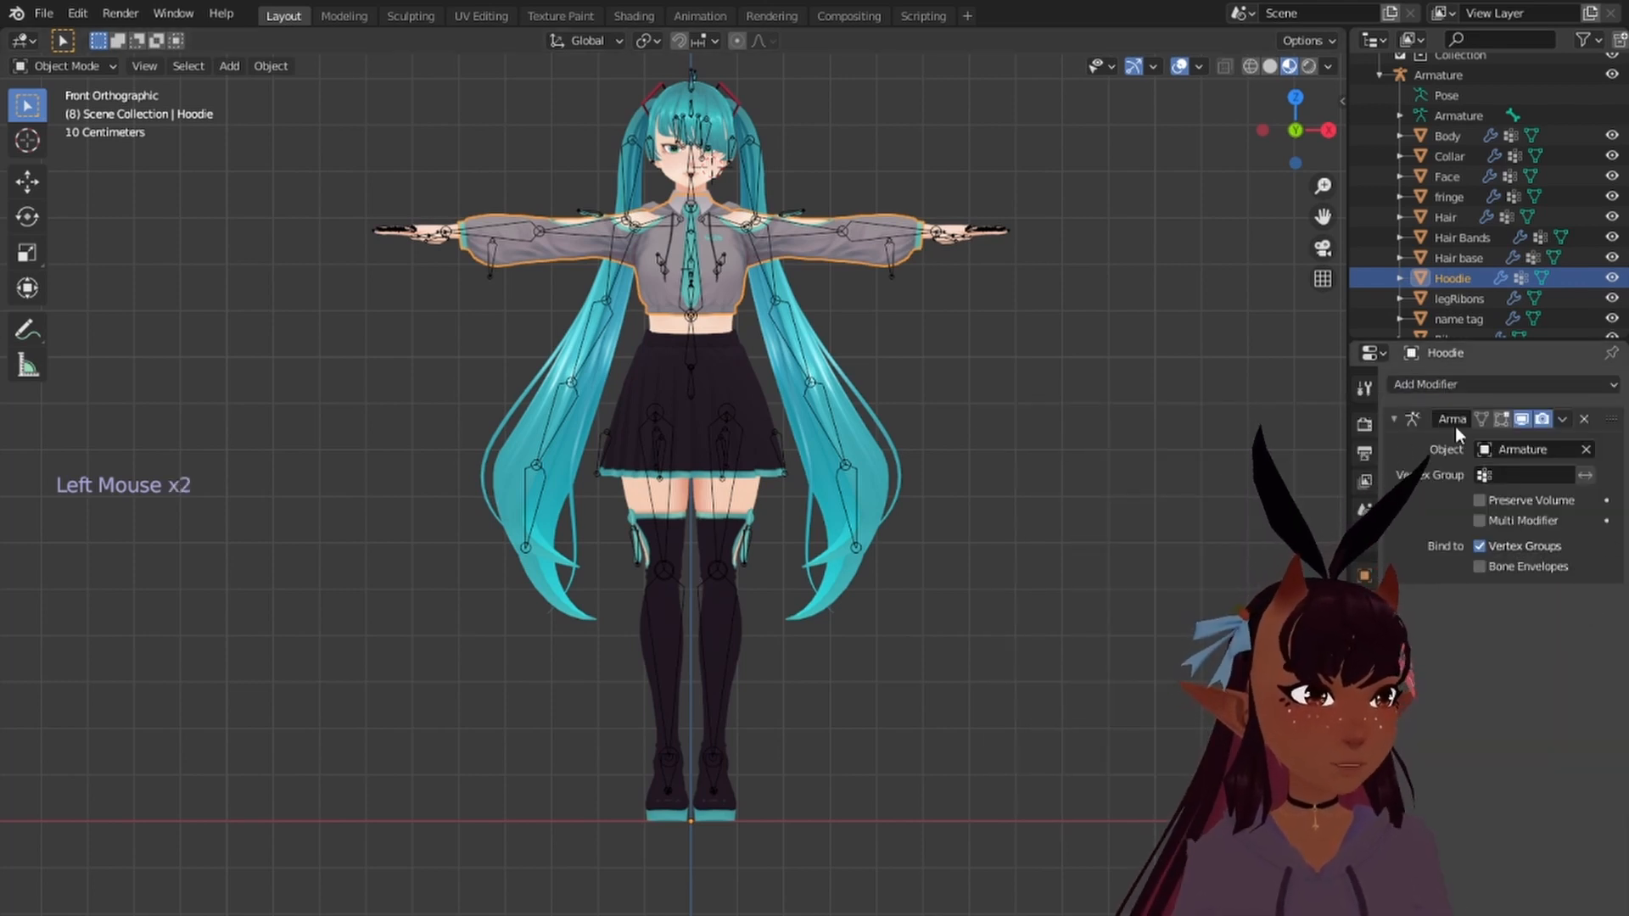
# Step: Add a Data Transfer modifier to the Hoodie with the Body mesh as its source
pyautogui.click(1454, 384)
pyautogui.click(1082, 425)
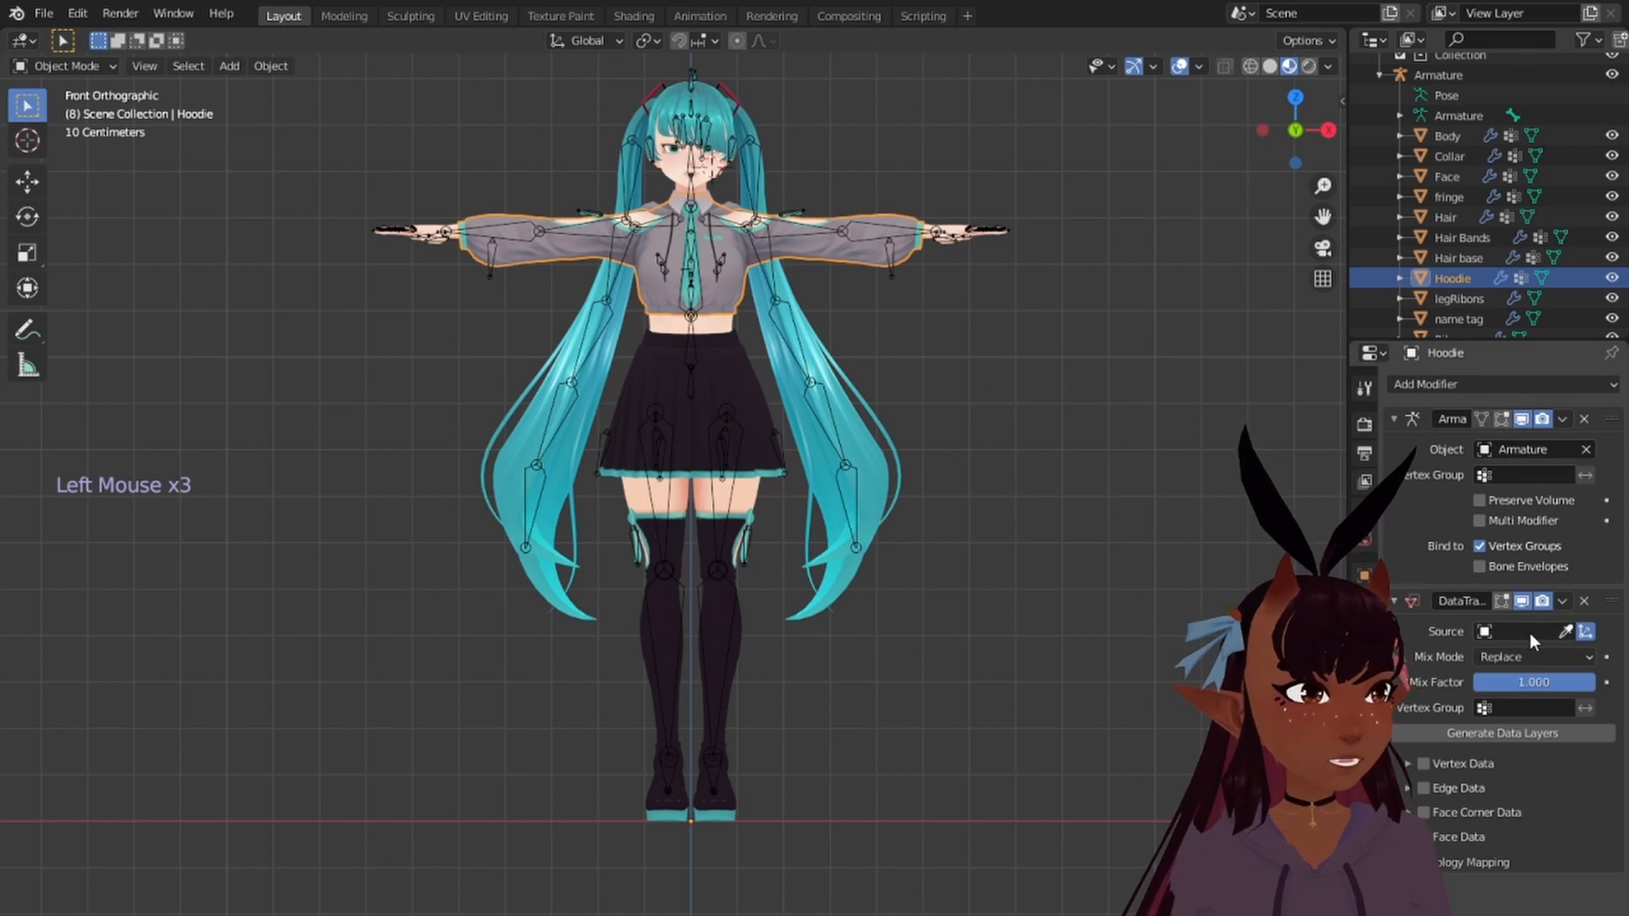
pyautogui.click(1450, 137)
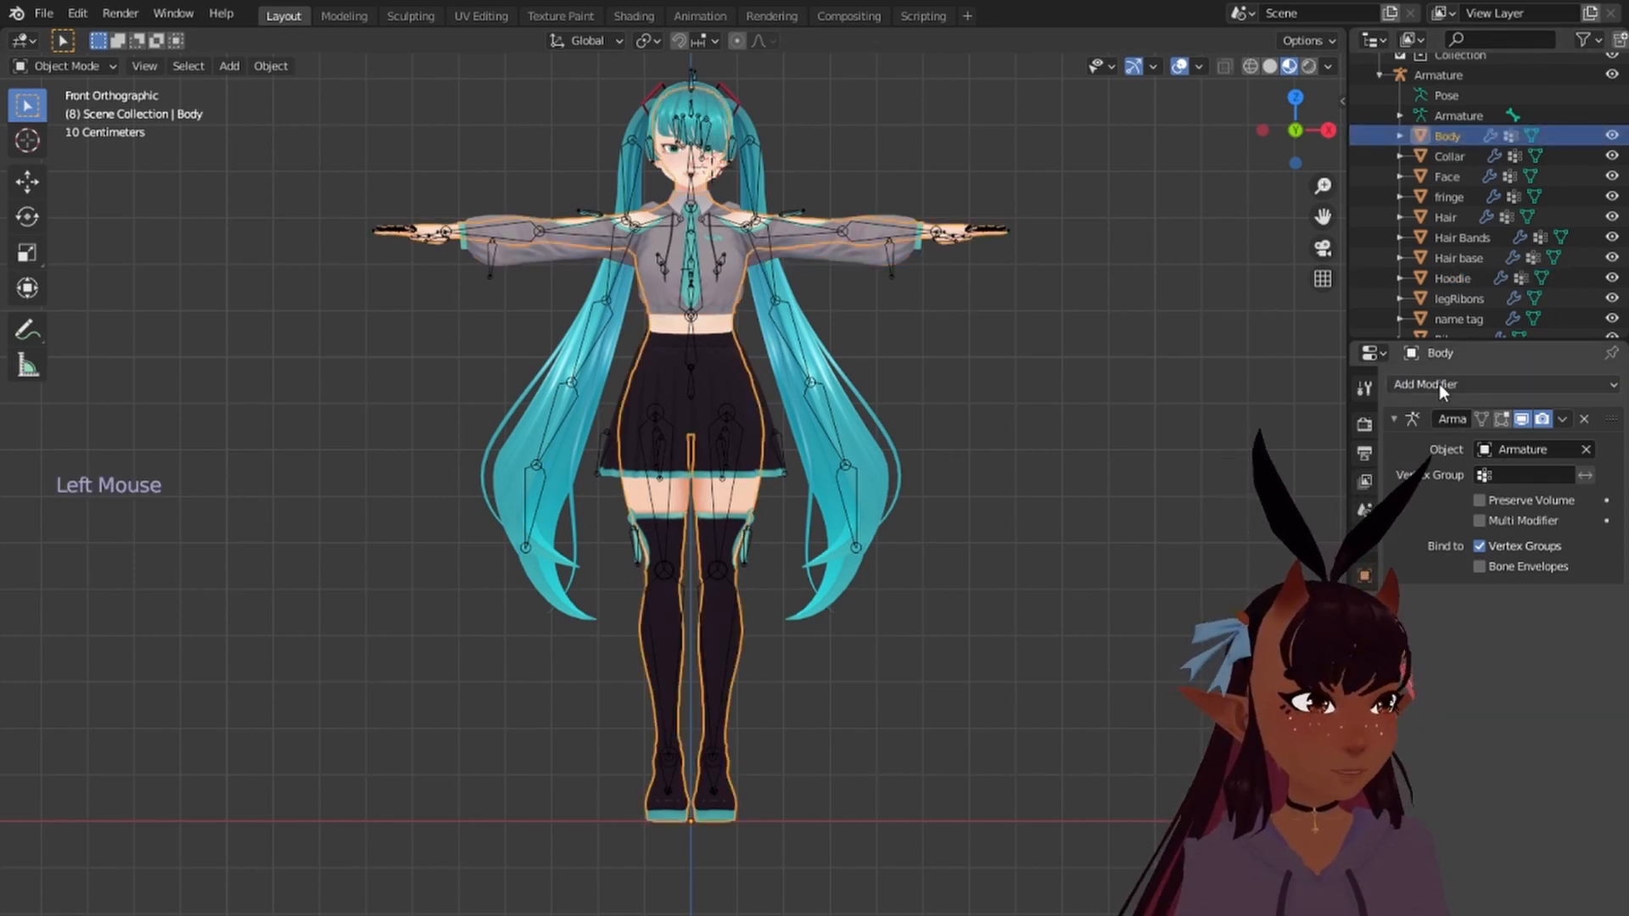
pyautogui.click(1452, 277)
pyautogui.click(1484, 631)
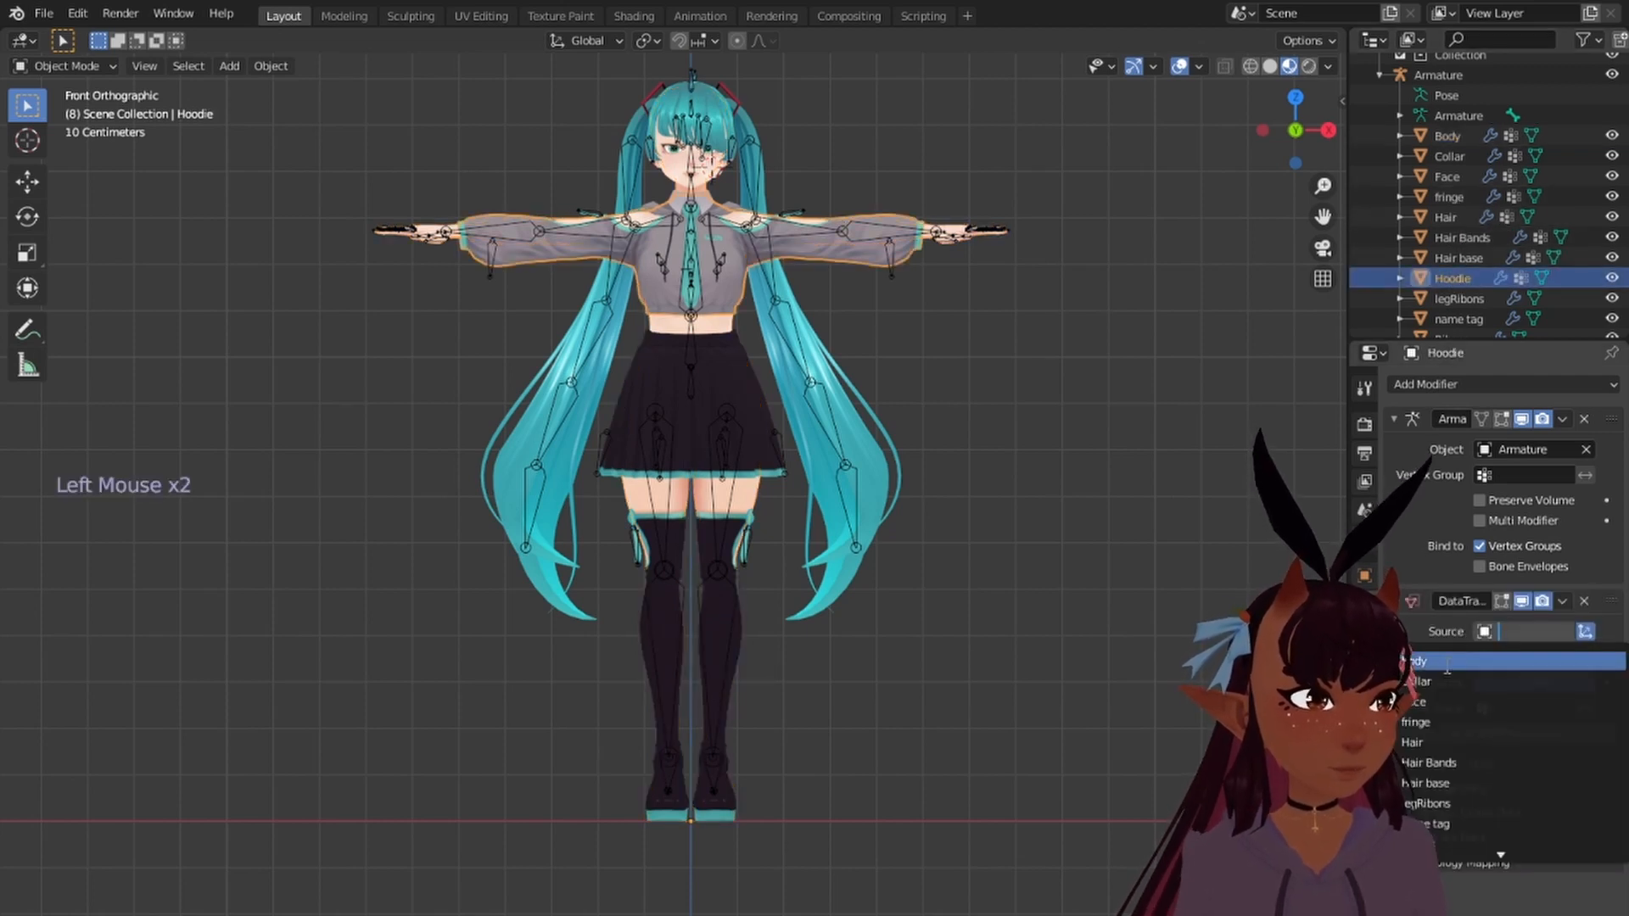
pyautogui.click(1419, 661)
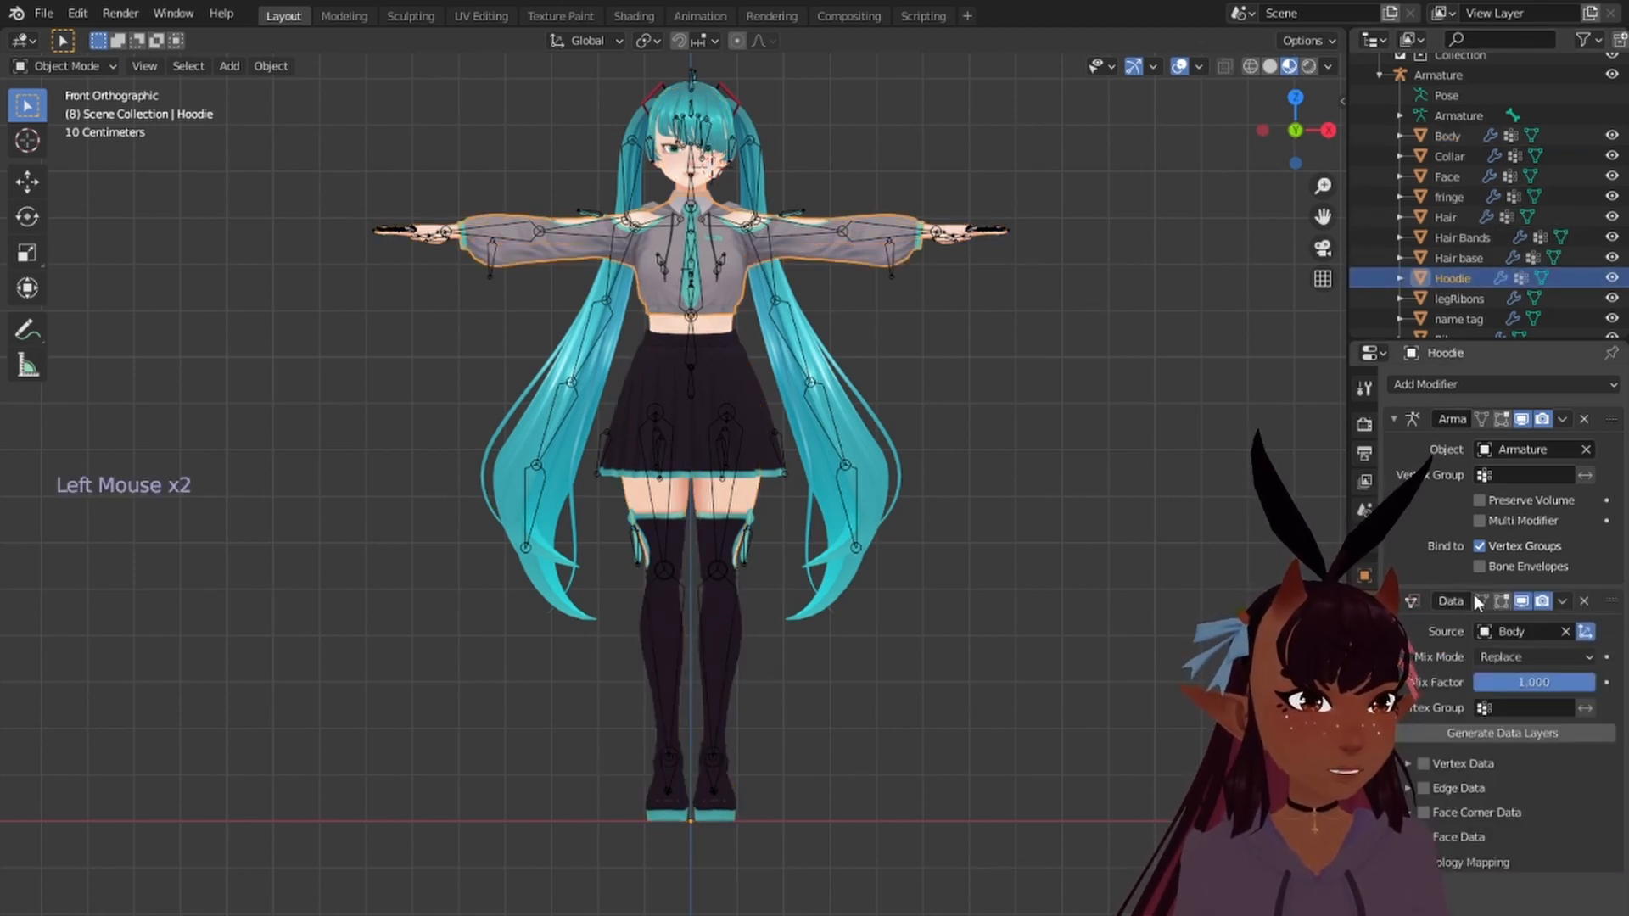
# Step: Enable Vertex Data with Vertex Groups in the Hoodie's Data Transfer modifier and generate the data layers
pyautogui.click(1411, 764)
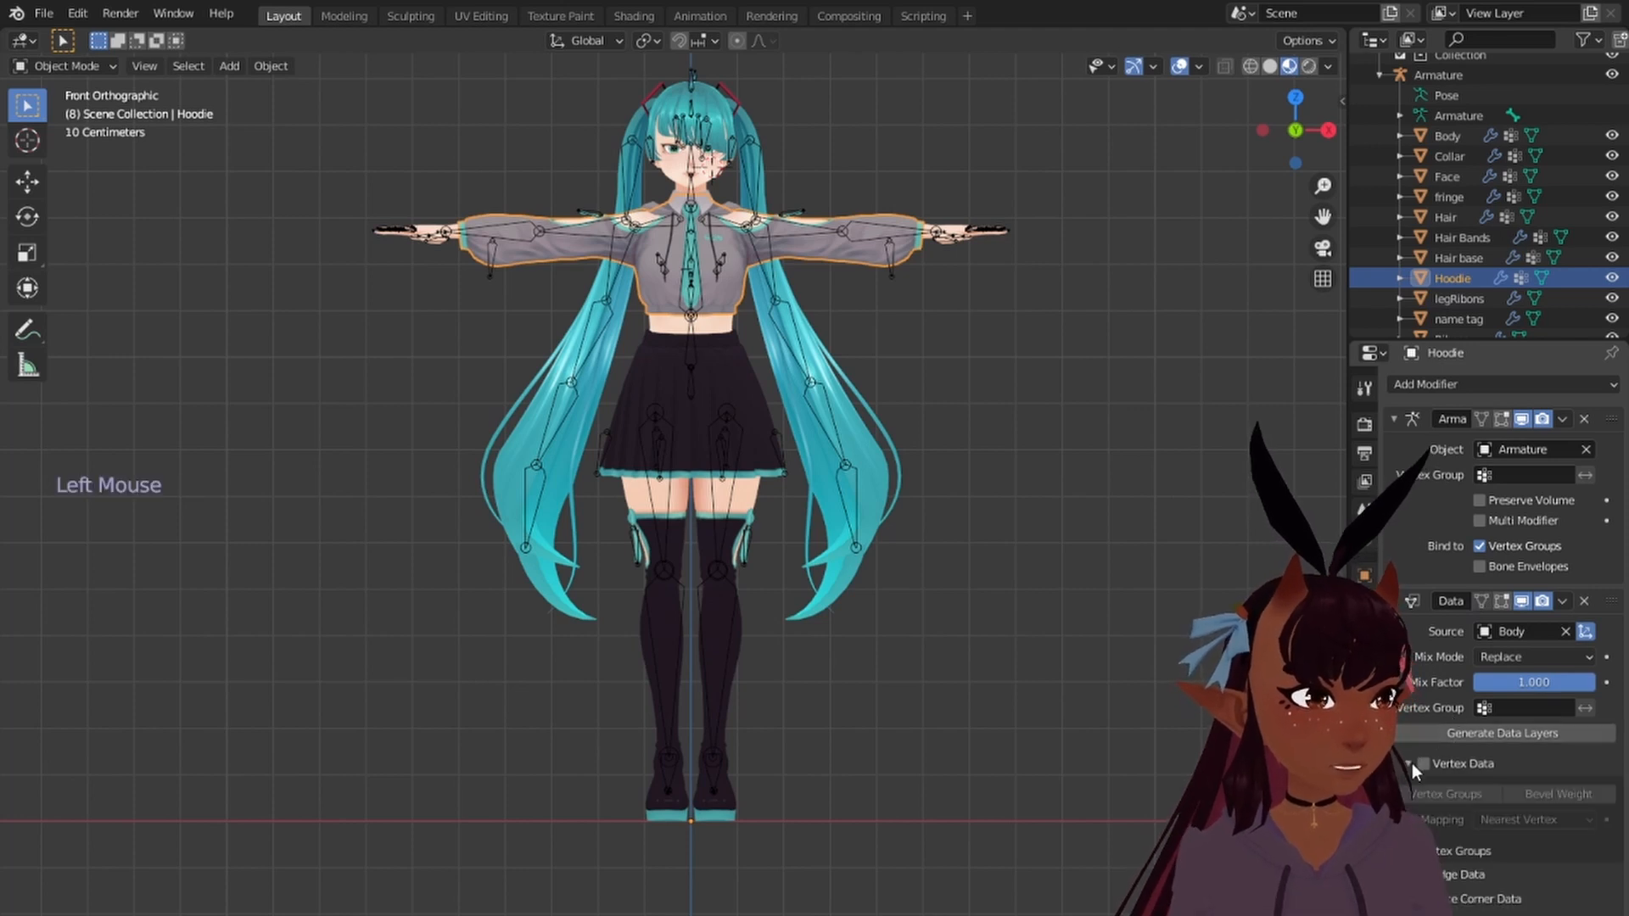
pyautogui.click(1423, 763)
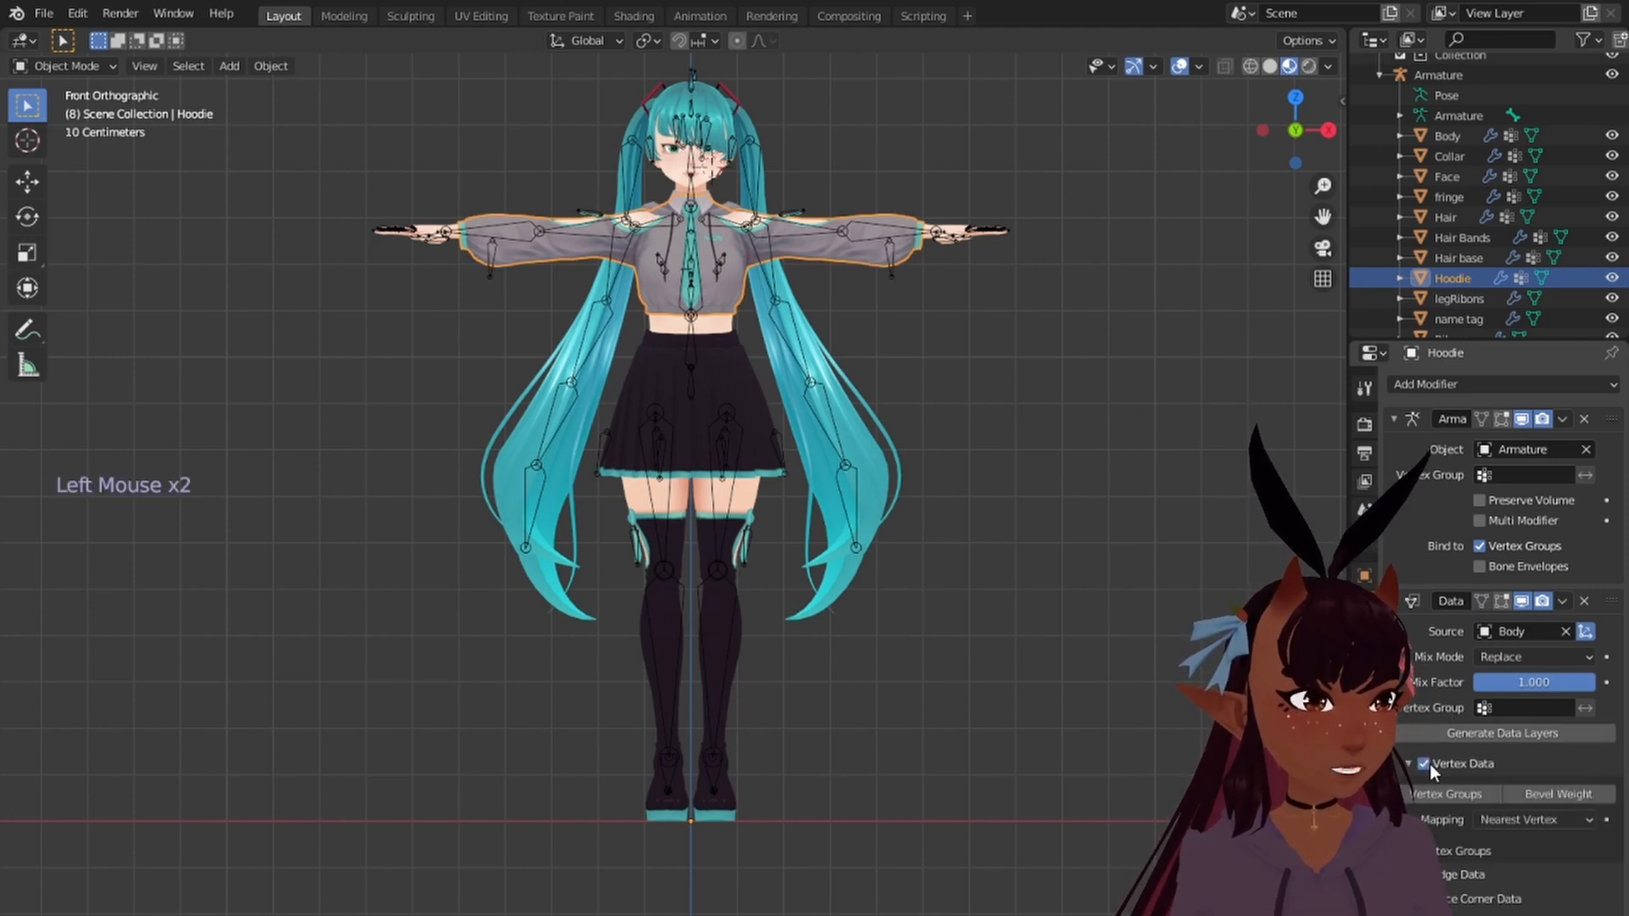
pyautogui.click(1469, 792)
pyautogui.click(1509, 731)
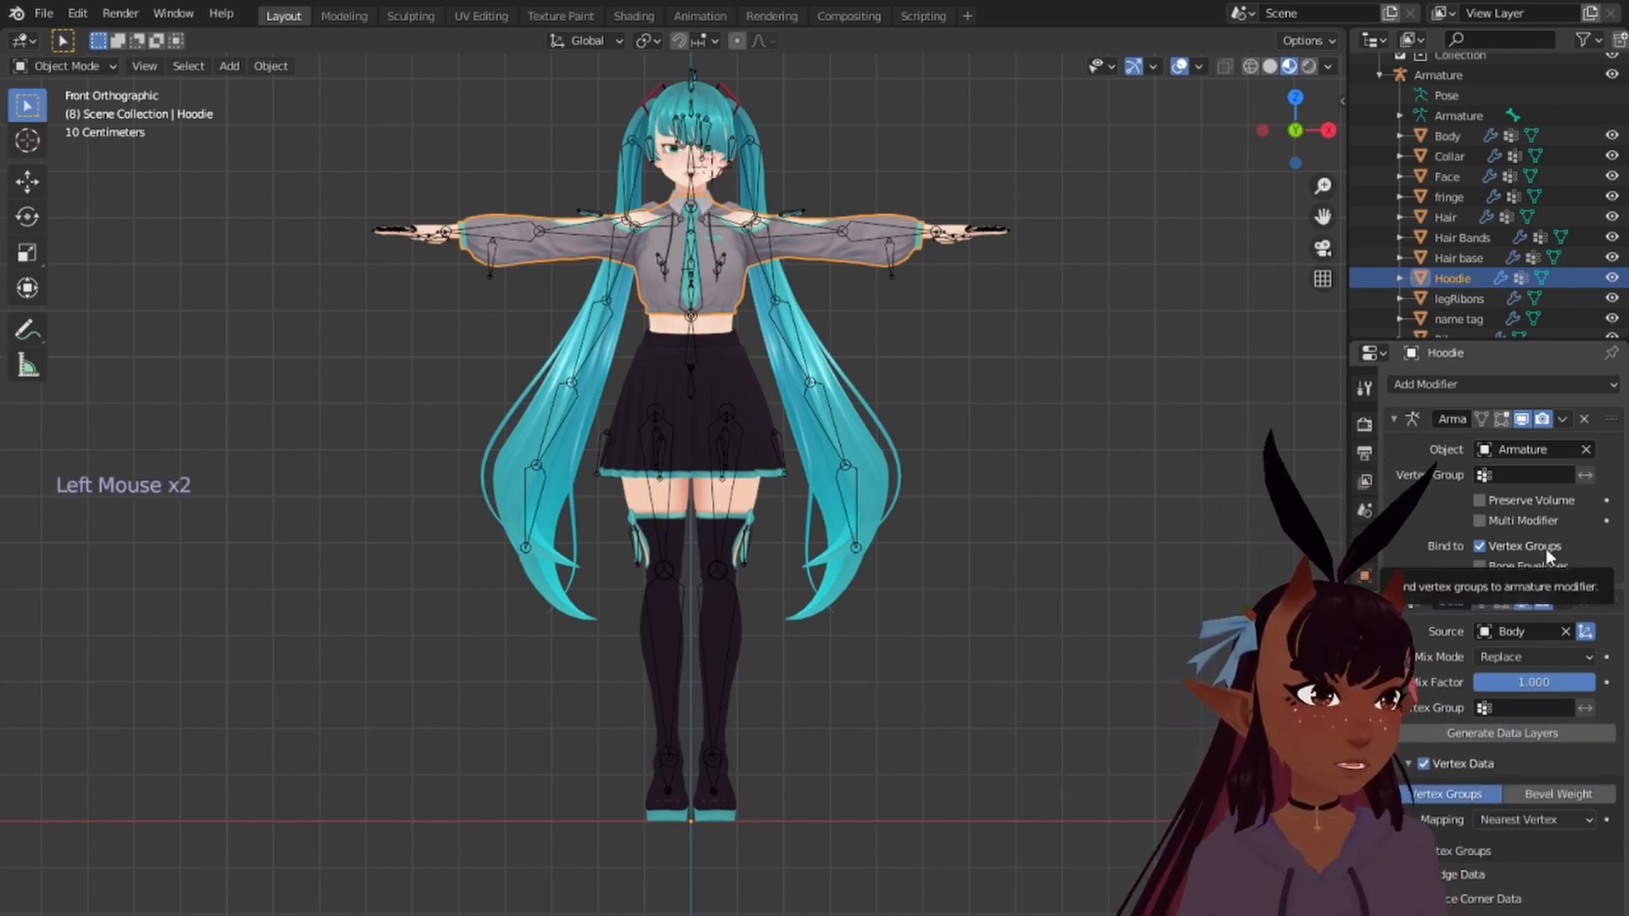
# Step: Show the CATS tools in a narrowed sidebar, select the Armature together with the Hoodie and switch to Weight Paint mode
pyautogui.click(1337, 106)
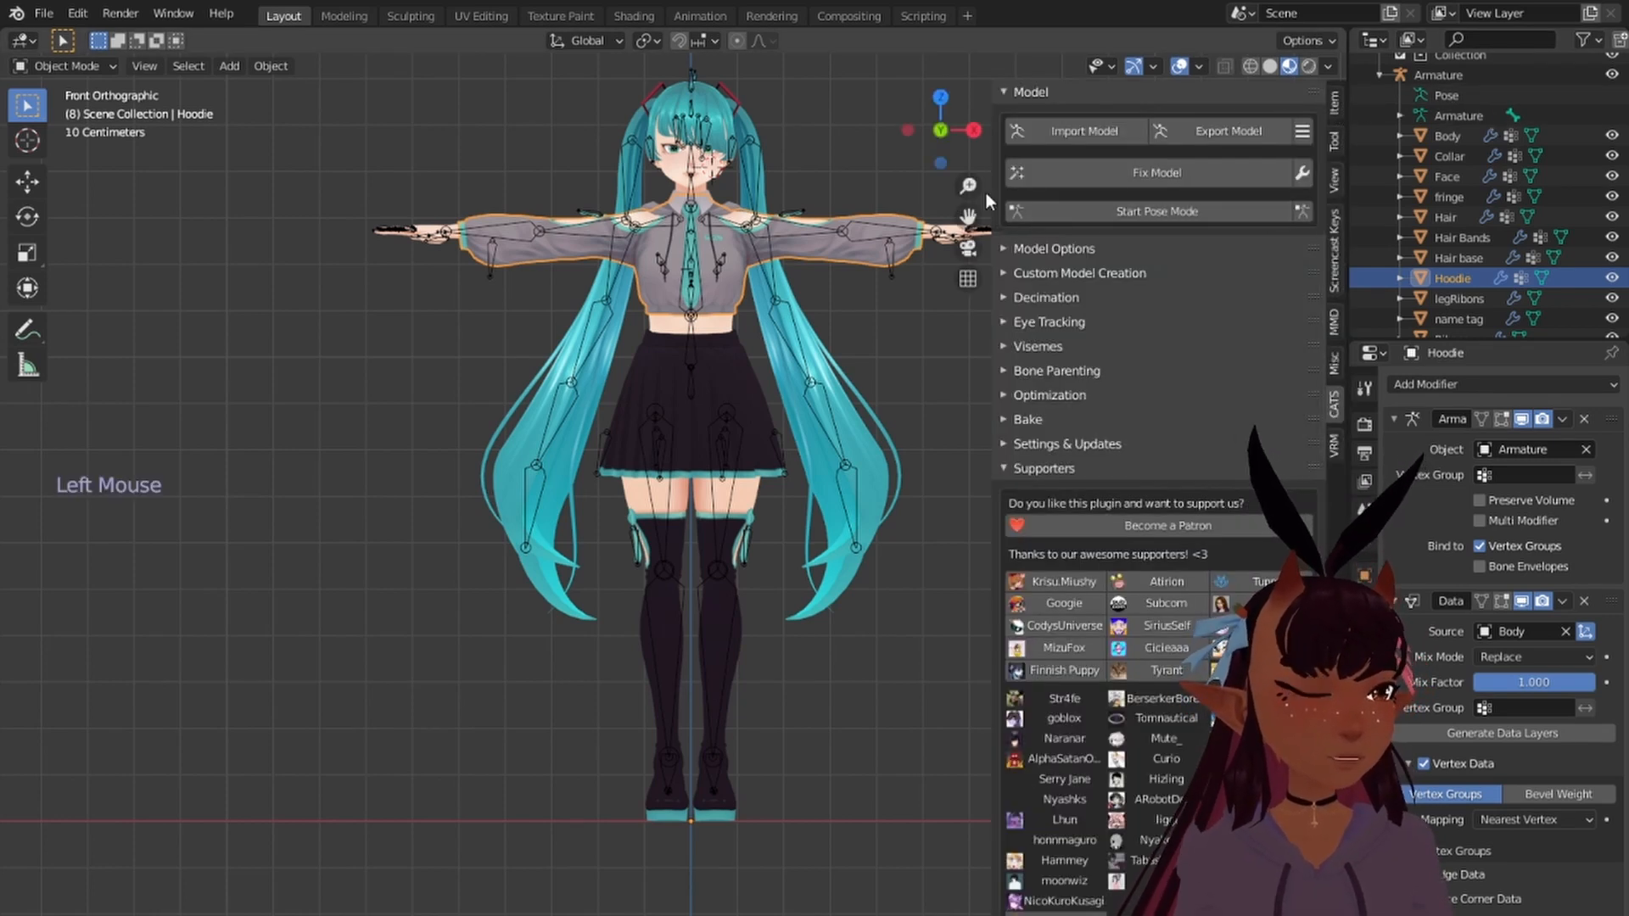
pyautogui.moveTo(987, 191); pyautogui.dragTo(1142, 194)
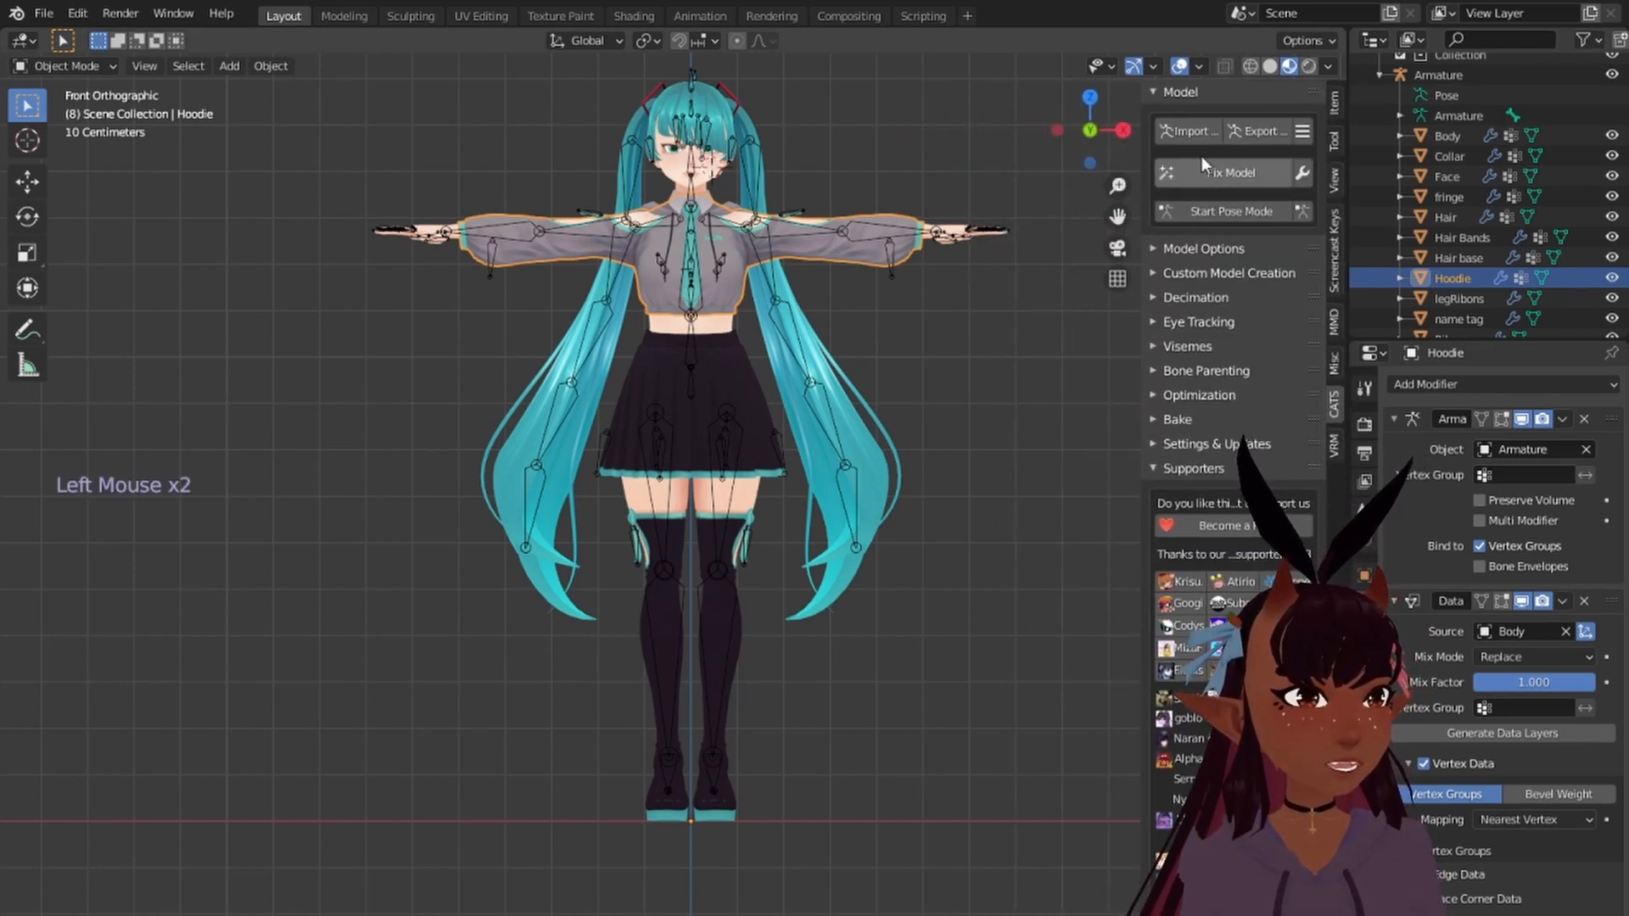
pyautogui.click(1462, 74)
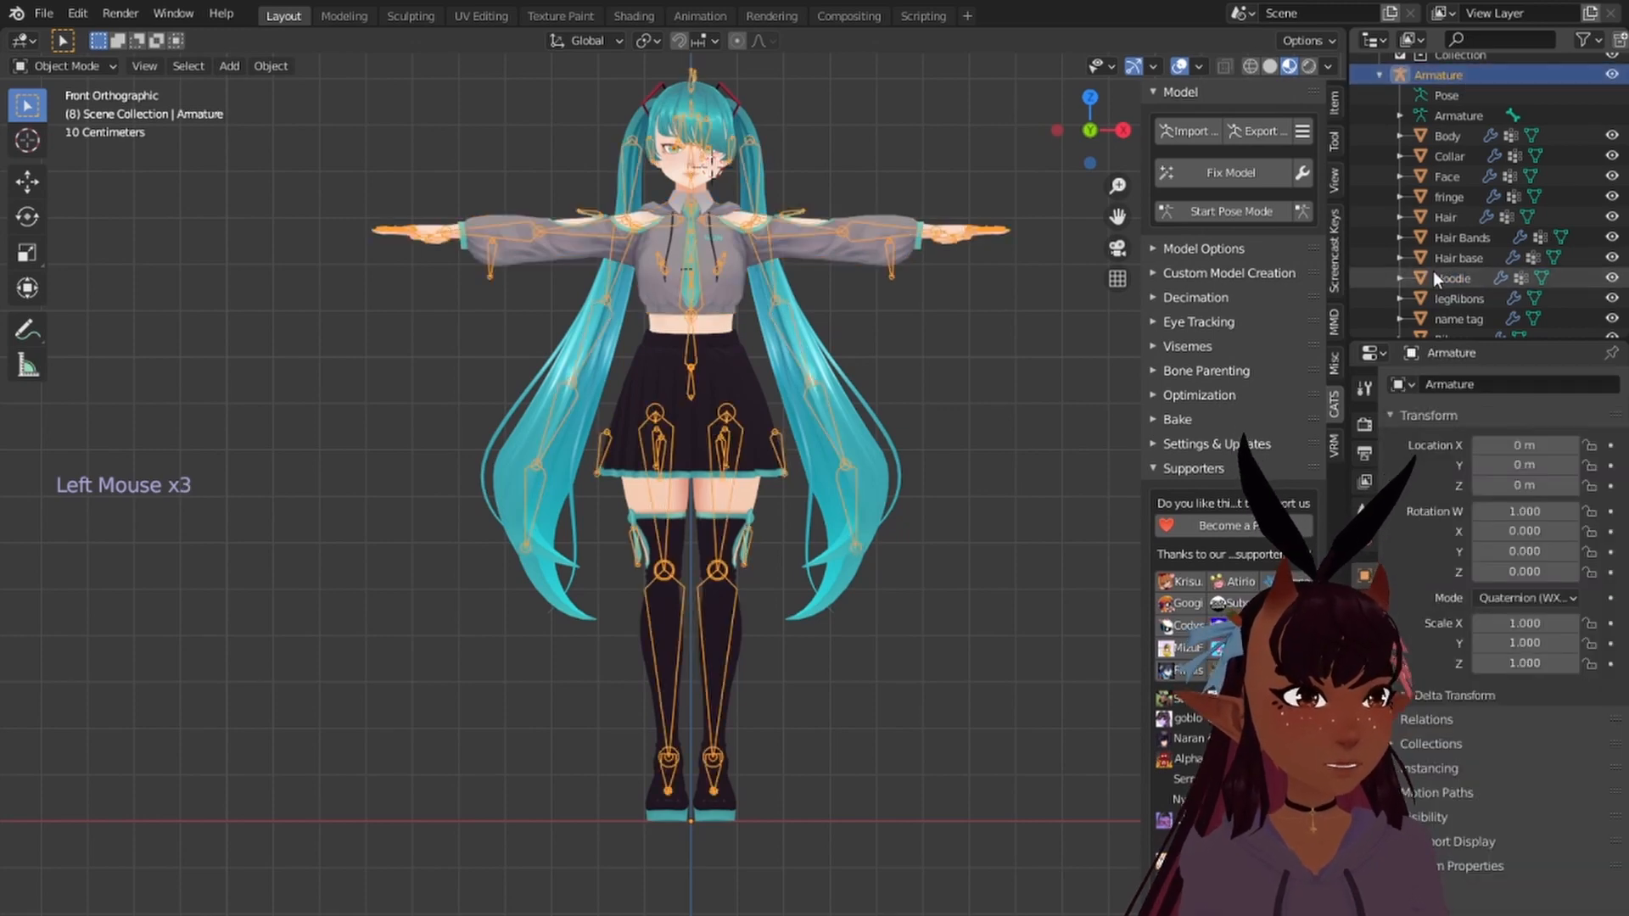
pyautogui.keyDown('ctrl'); pyautogui.click(1447, 277); pyautogui.keyUp('ctrl')
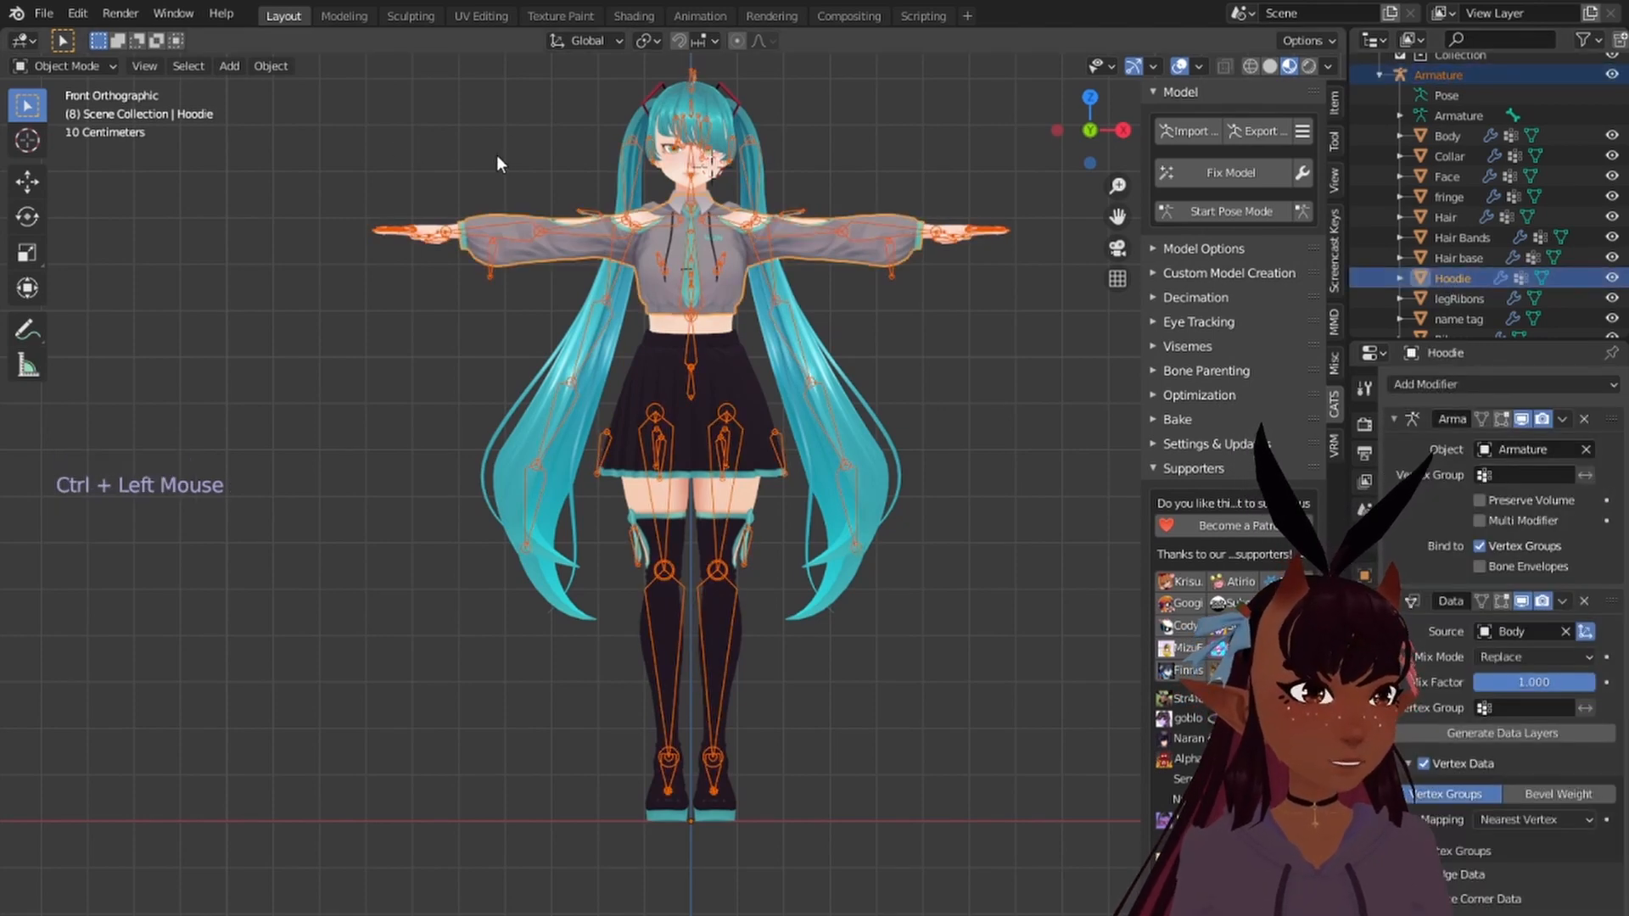
pyautogui.click(88, 62)
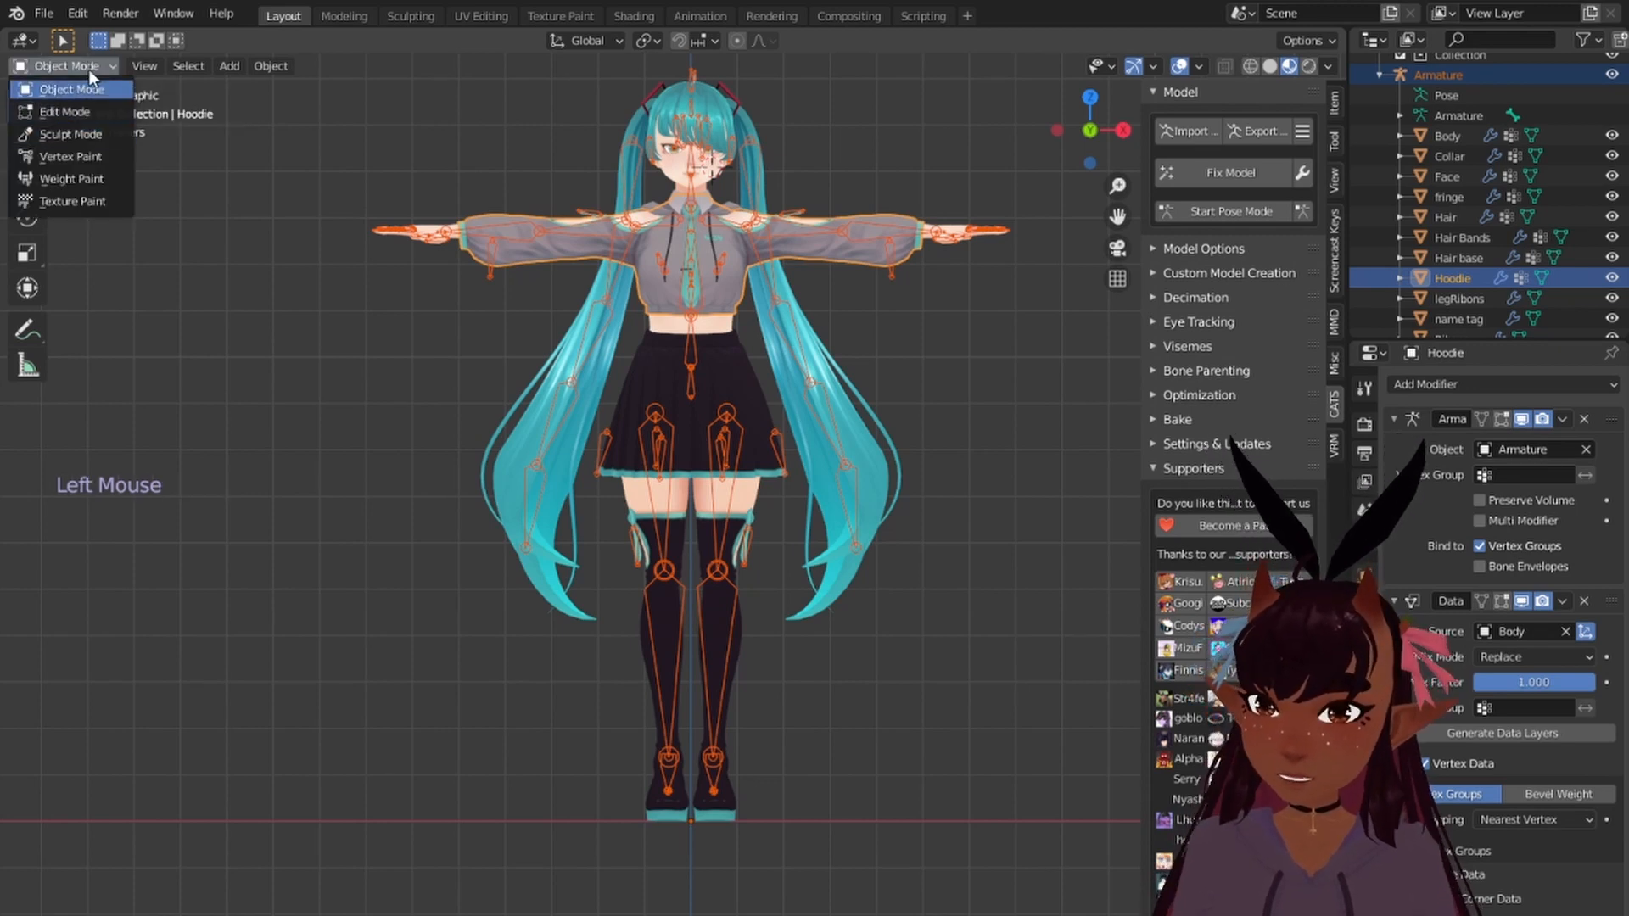
pyautogui.click(79, 180)
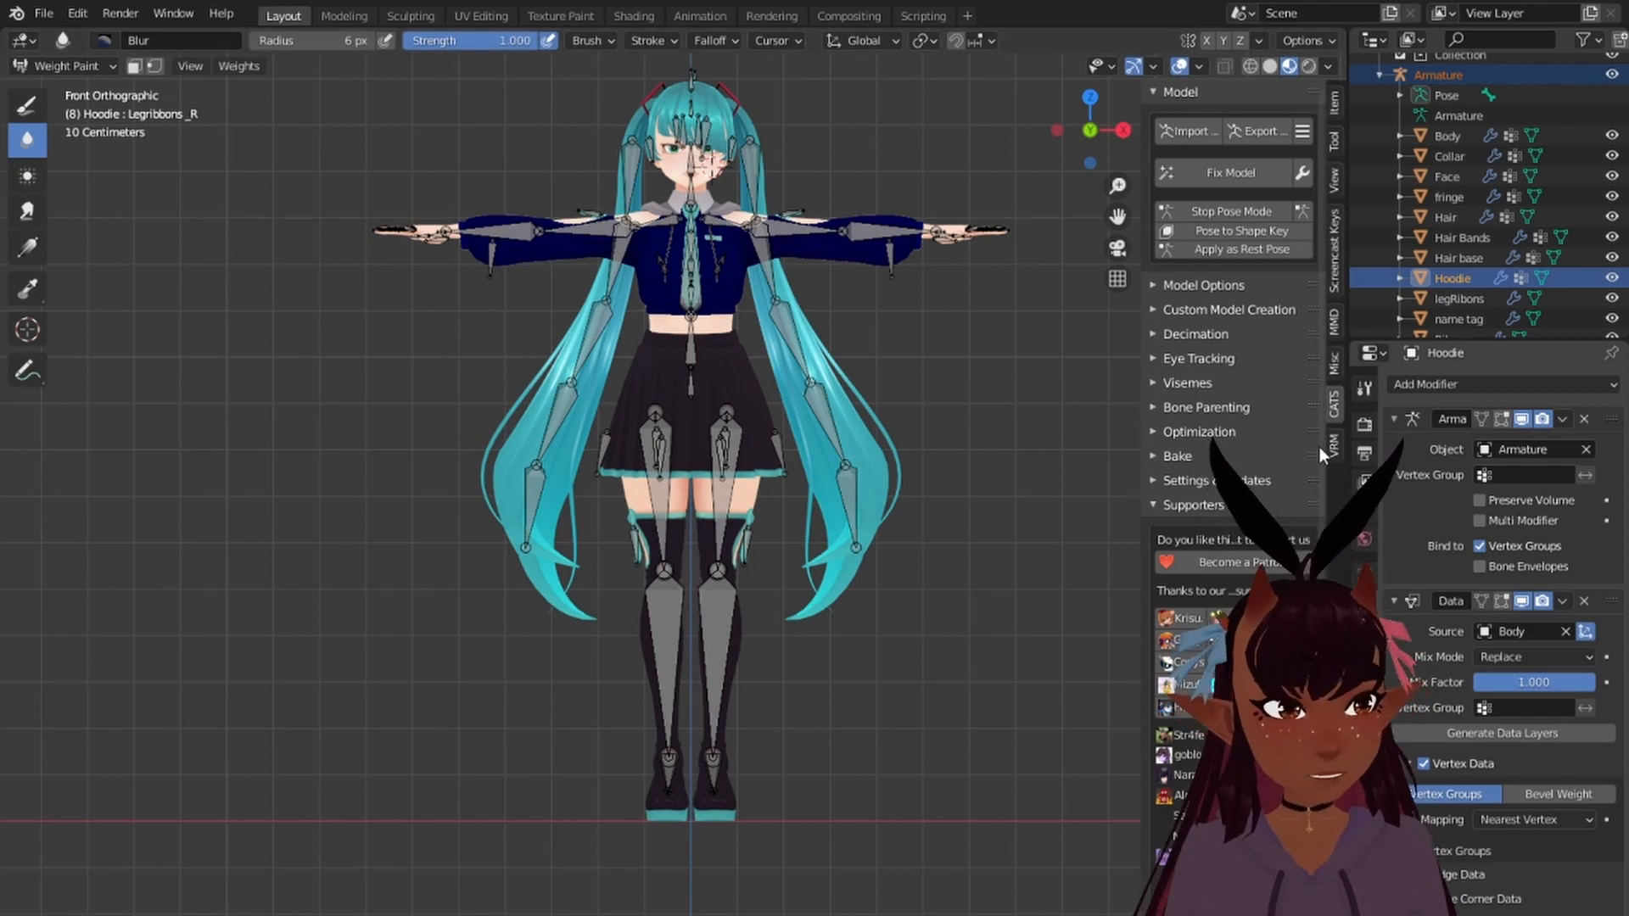
# Step: Display the Chest bone's weights on the Hoodie and examine them from the front and at an angle
pyautogui.scroll(4, 649, 470)
pyautogui.keyDown('shift'); pyautogui.moveTo(662, 212); pyautogui.dragTo(754, 517, button='middle'); pyautogui.keyUp('shift')
pyautogui.scroll(4, 754, 518)
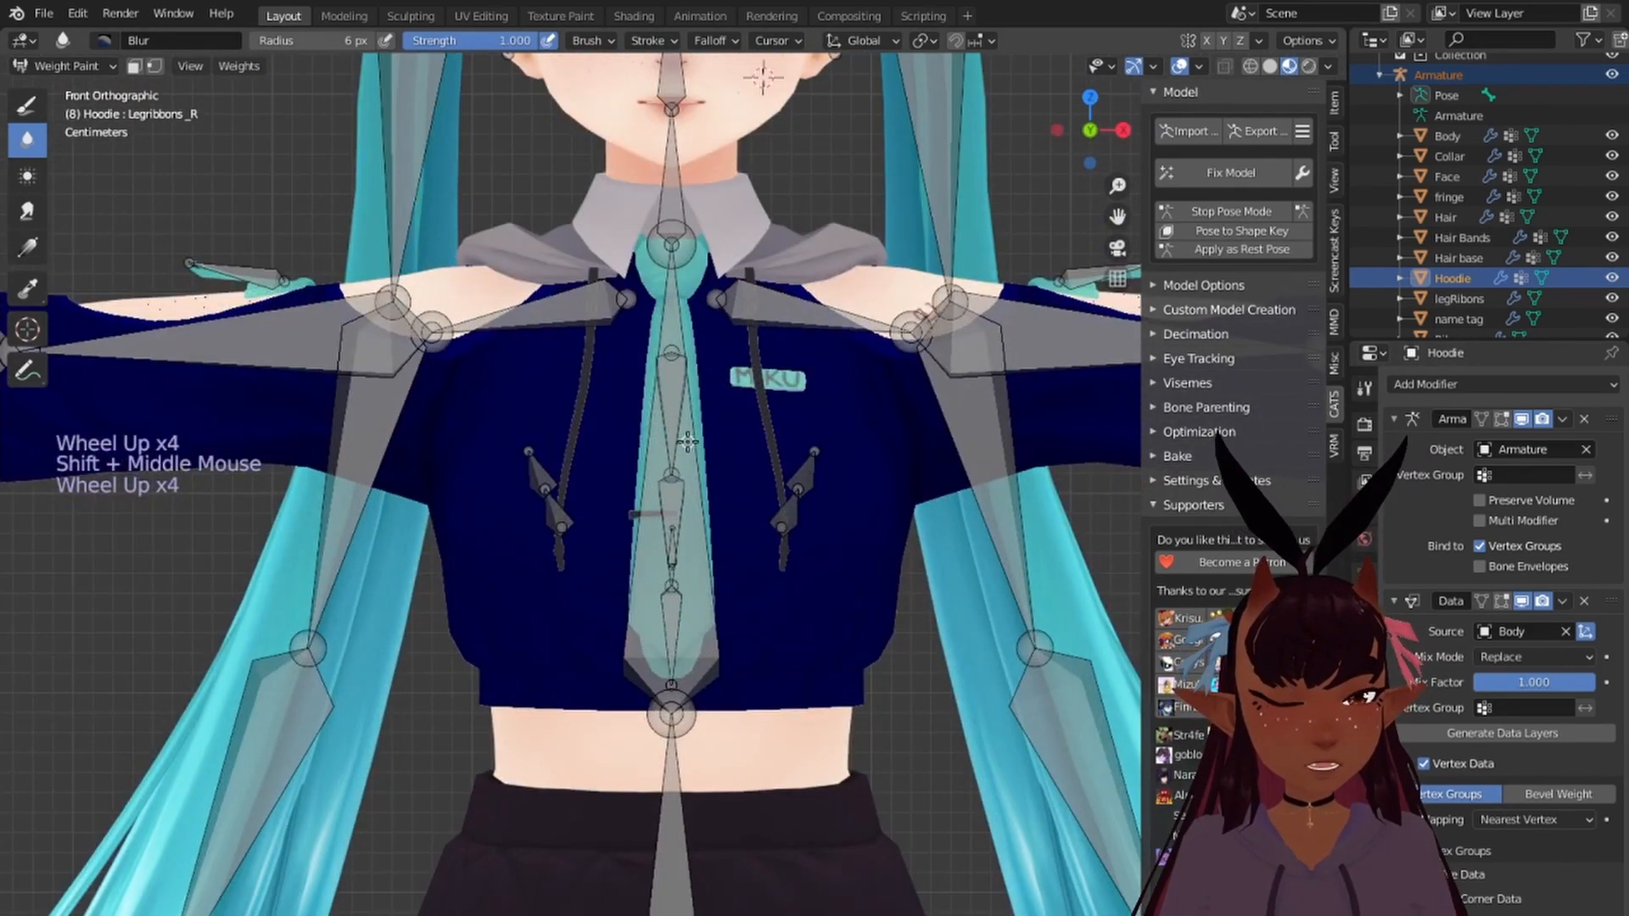
pyautogui.rightClick(688, 398)
pyautogui.scroll(-2, 688, 399)
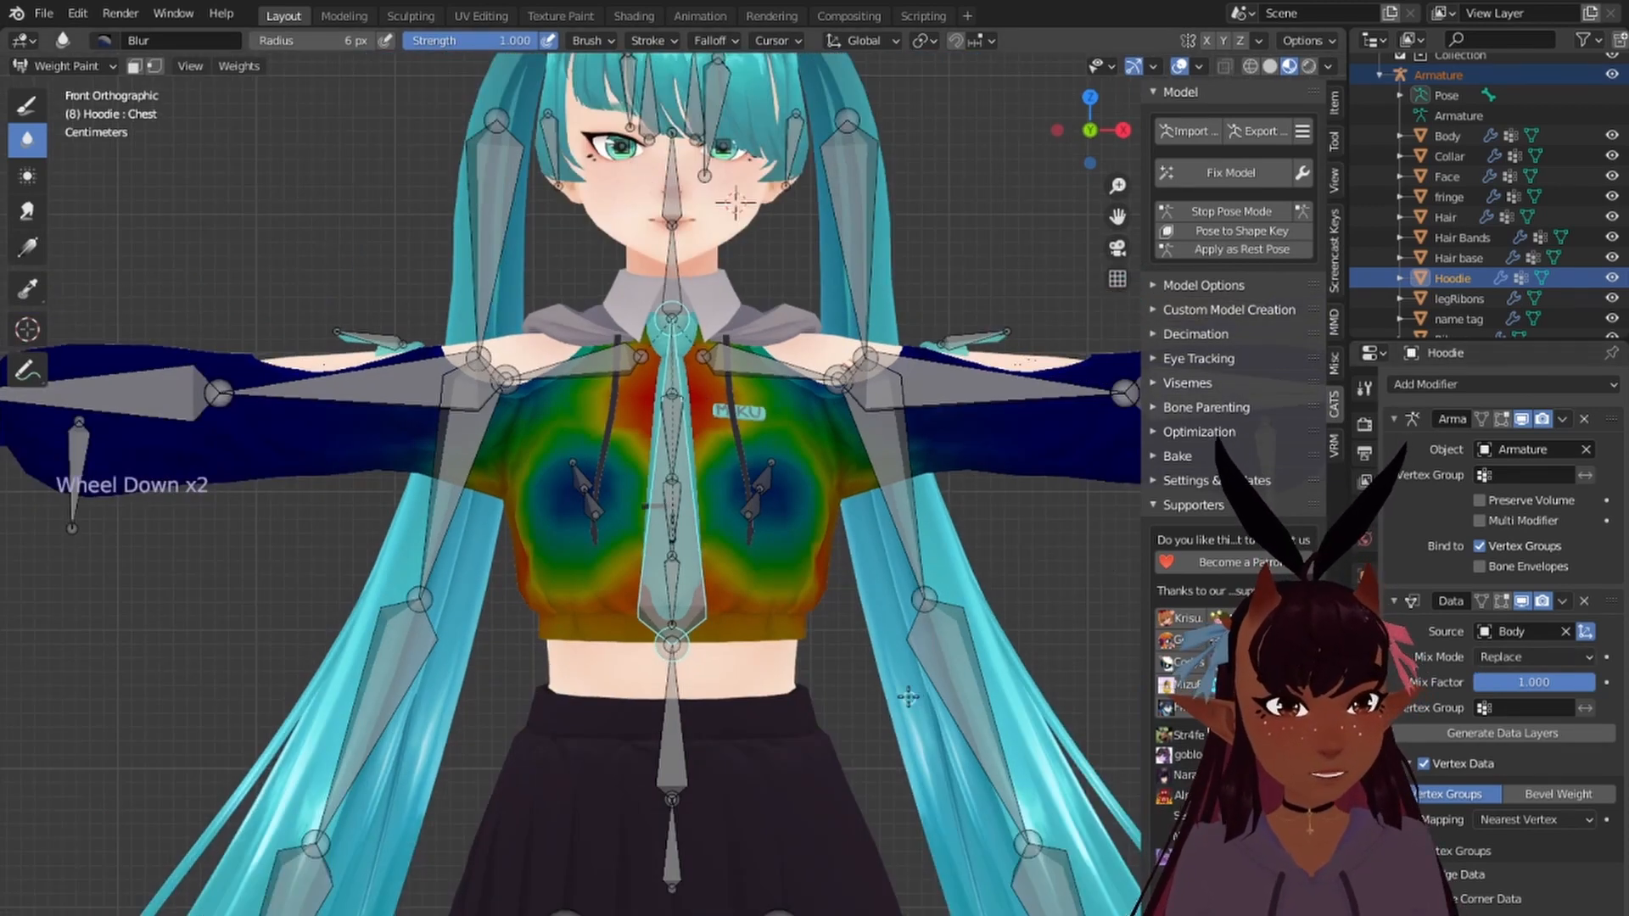
pyautogui.scroll(-3, 1096, 556)
pyautogui.moveTo(1097, 556); pyautogui.dragTo(840, 475, button='middle')
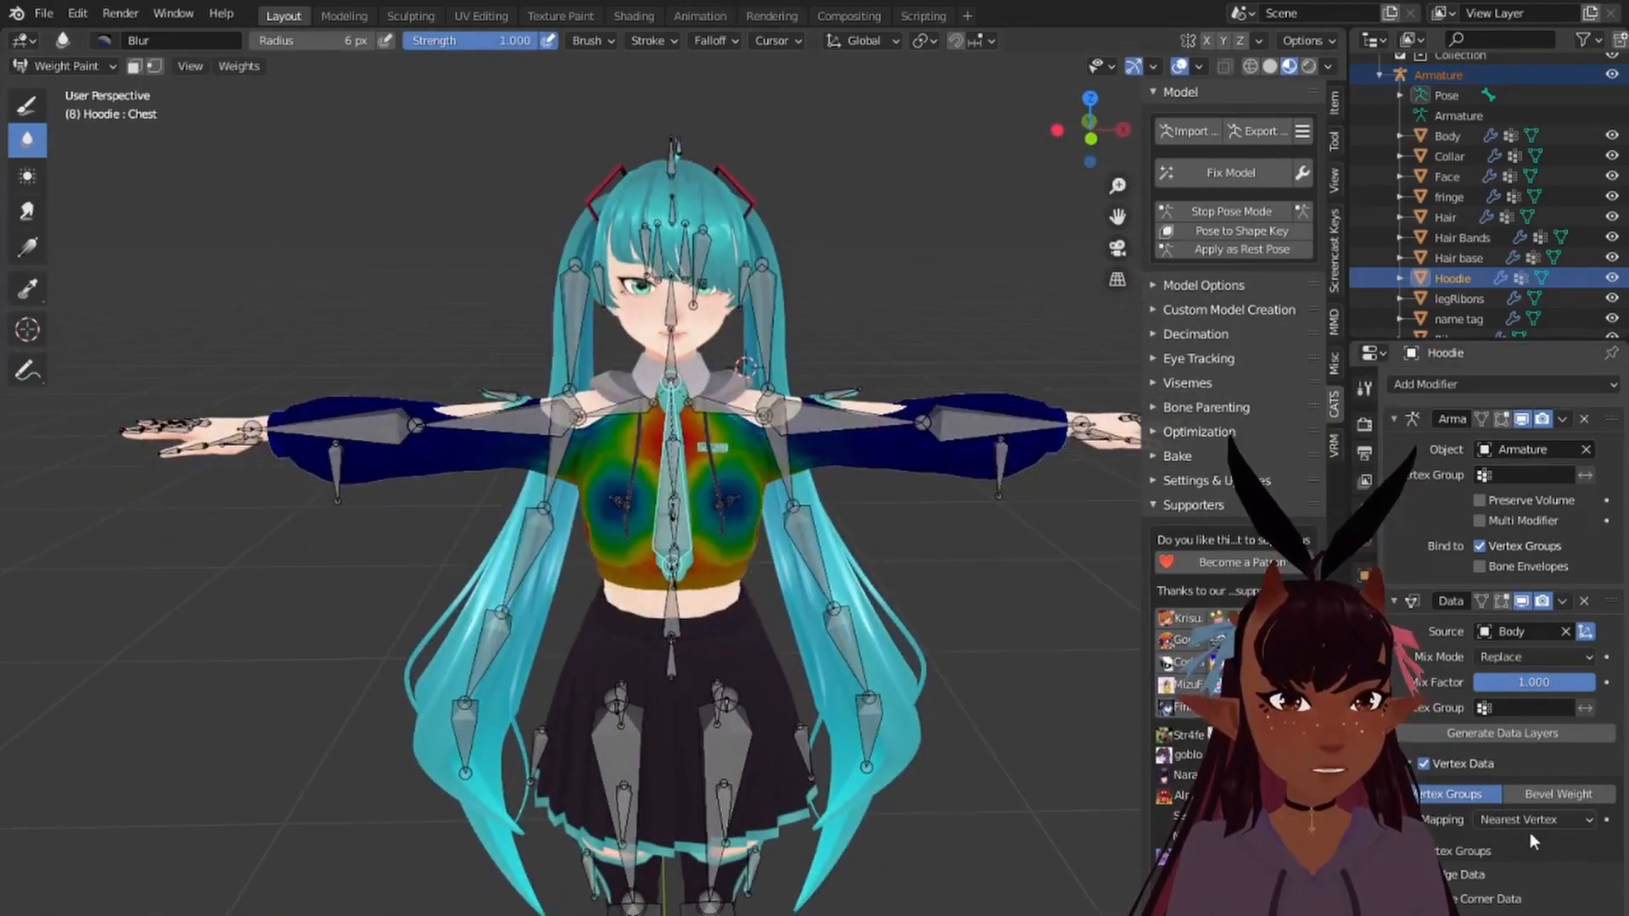
# Step: Toggle the Data Transfer modifier's viewport display repeatedly to compare the Hoodie's Chest weights with and without it
pyautogui.click(1524, 598)
pyautogui.click(1524, 598)
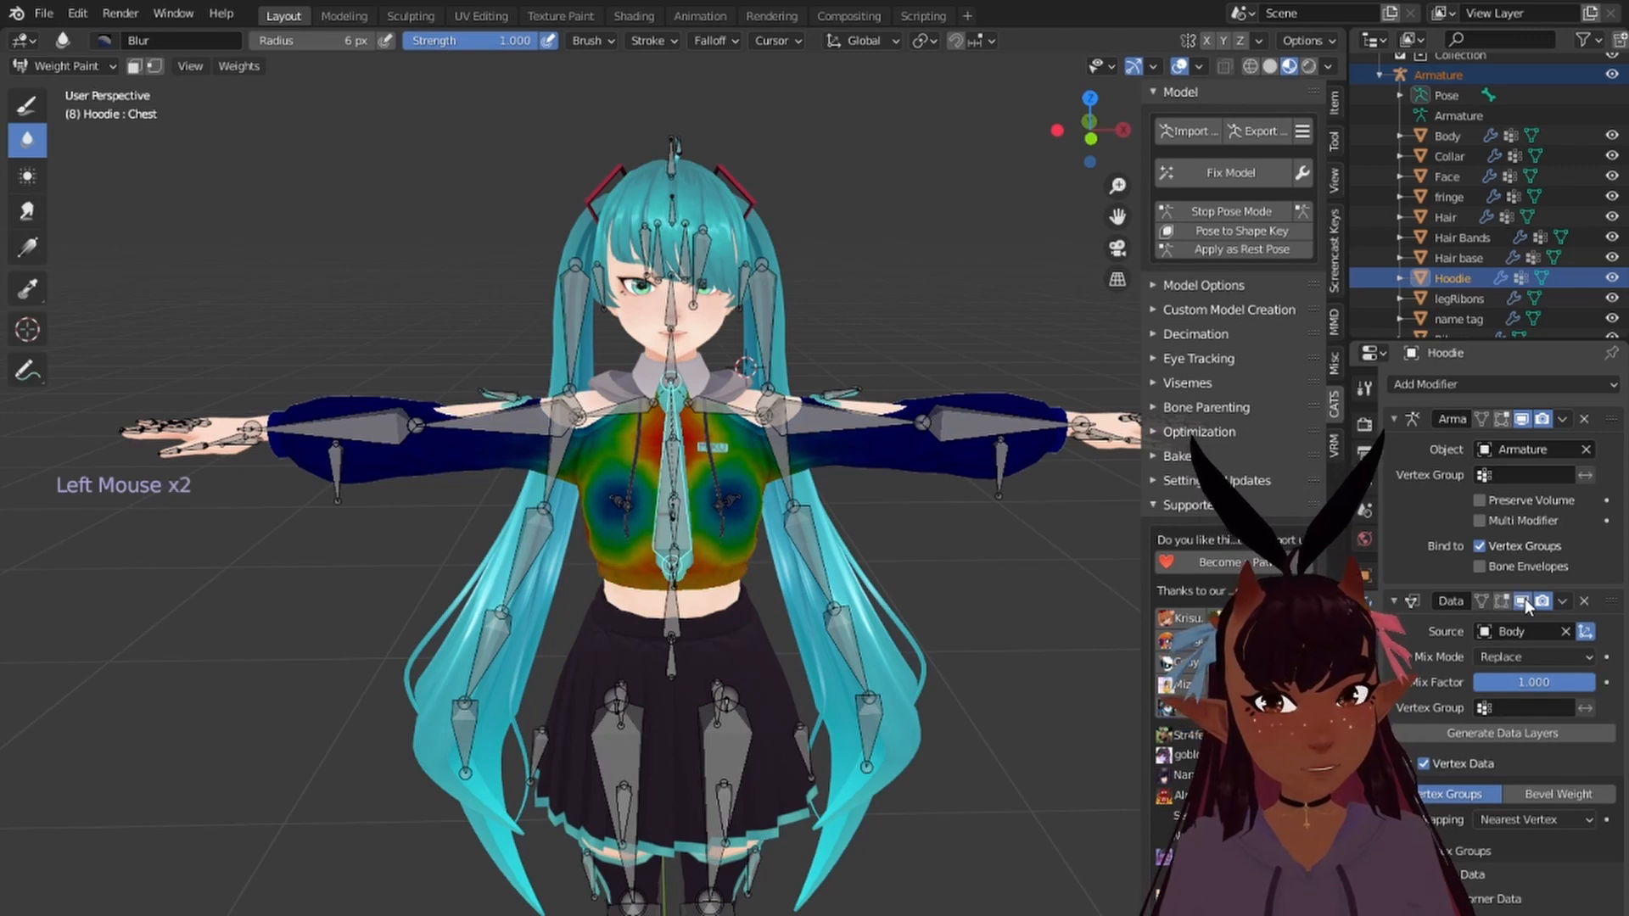
pyautogui.click(1524, 598)
pyautogui.click(1524, 598)
pyautogui.click(1524, 598)
pyautogui.click(1524, 598)
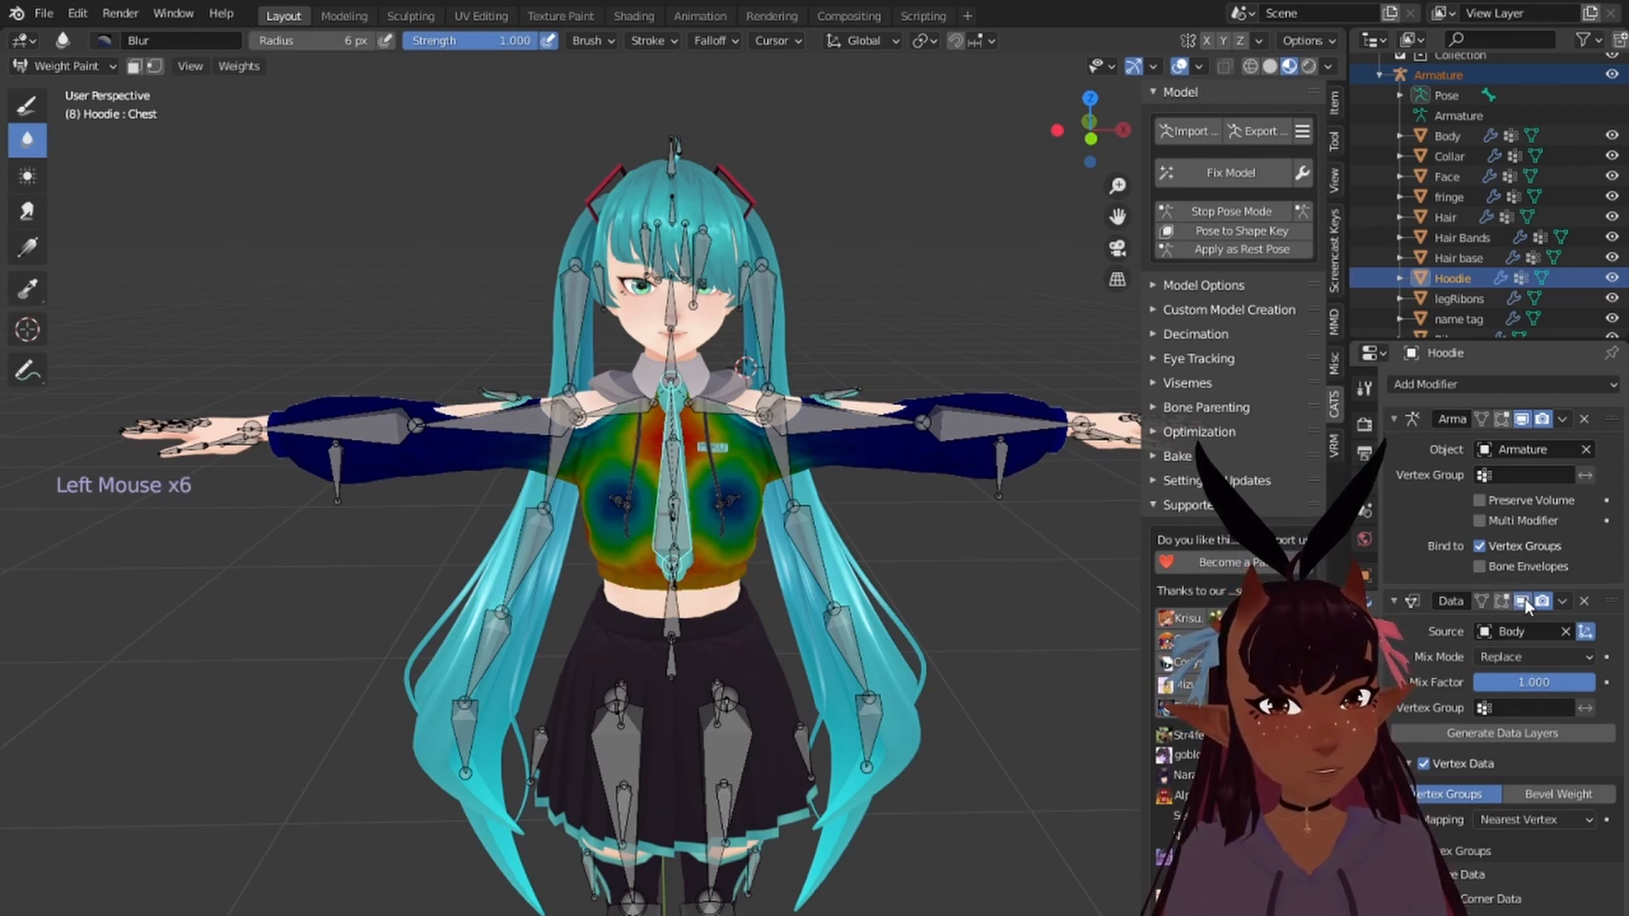
pyautogui.click(1525, 597)
pyautogui.click(1524, 598)
pyautogui.click(1524, 598)
pyautogui.click(1522, 601)
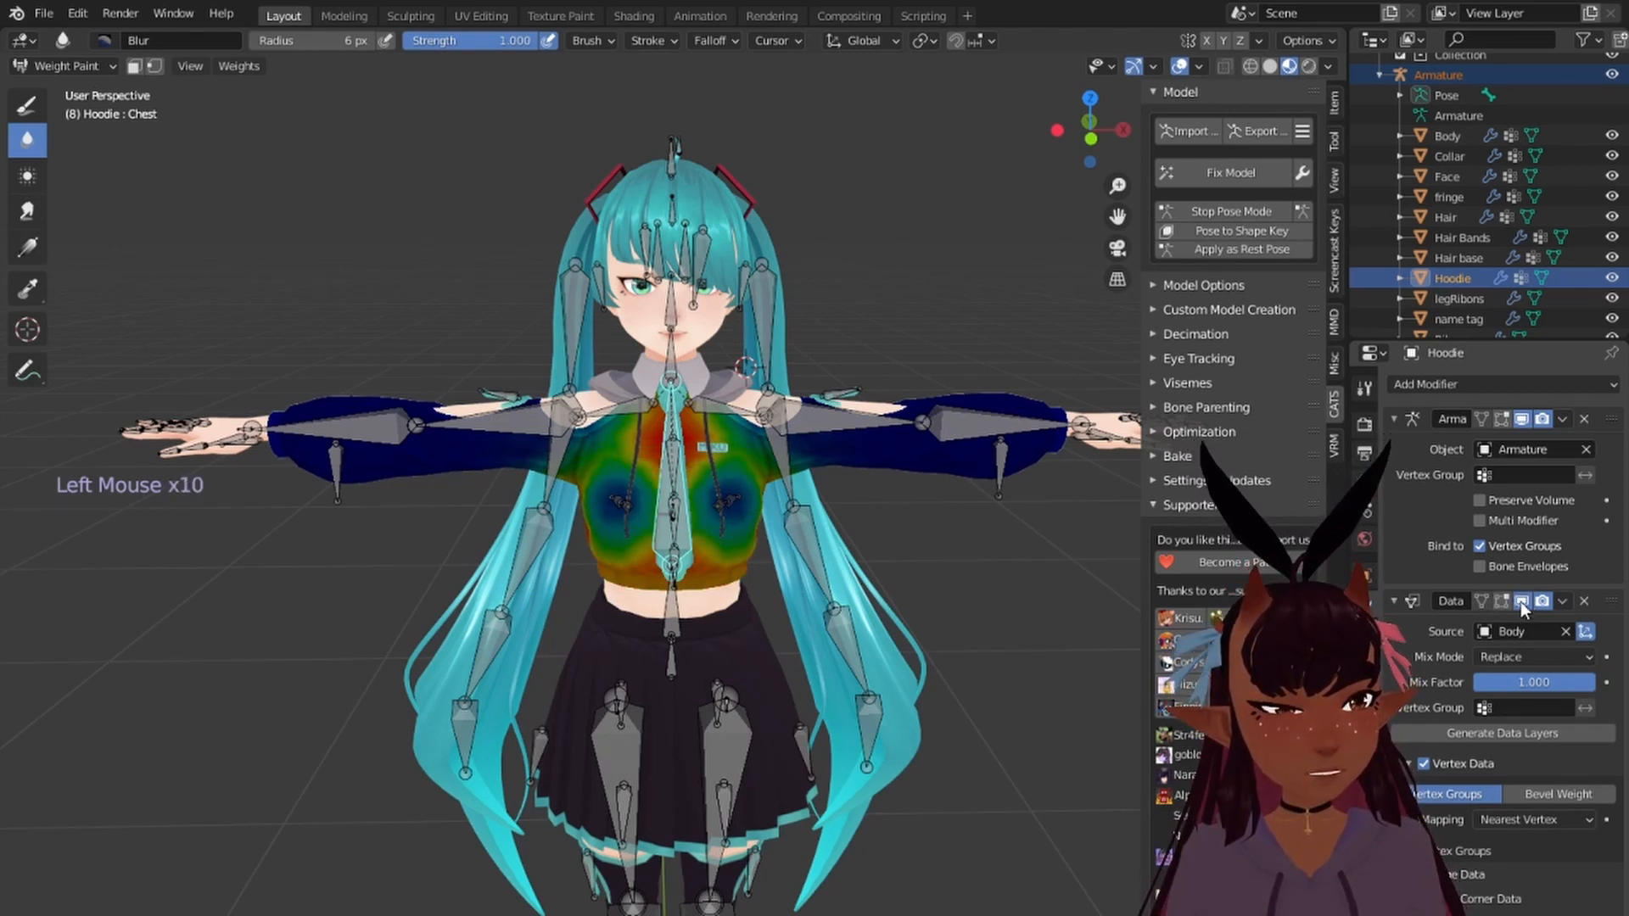
pyautogui.click(1520, 602)
# Step: Compare the Hoodie's Left arm and Left elbow weights with the Data Transfer modifier's viewport display on and off
pyautogui.scroll(1, 781, 599)
pyautogui.moveTo(819, 591); pyautogui.dragTo(750, 551, button='middle')
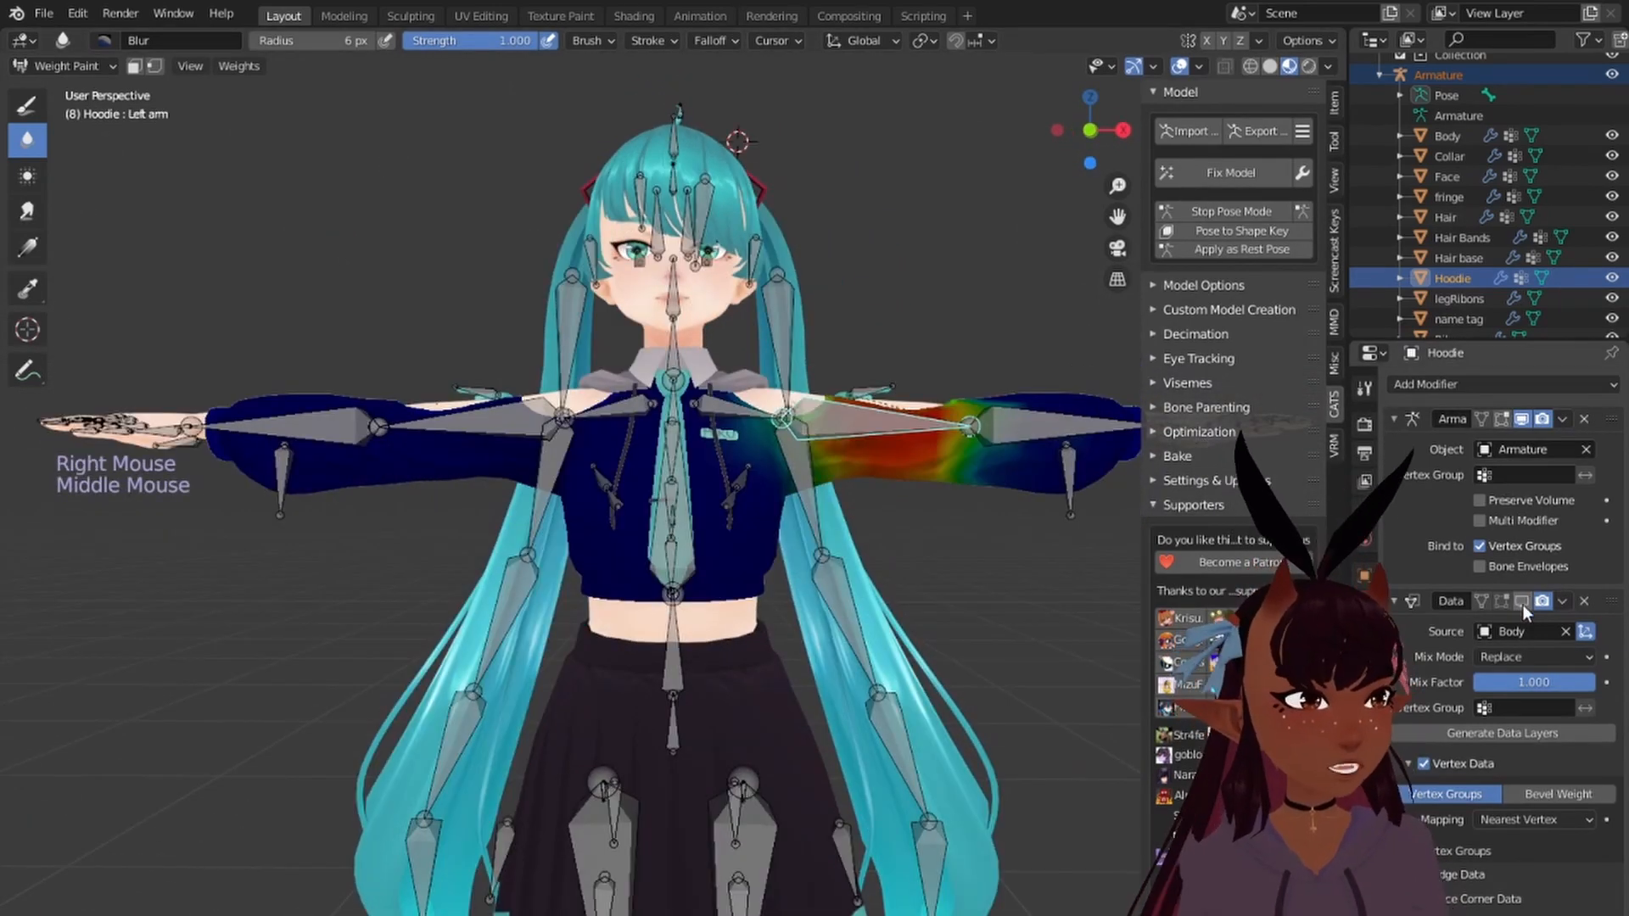
pyautogui.click(1522, 604)
pyautogui.click(1521, 604)
pyautogui.click(1521, 603)
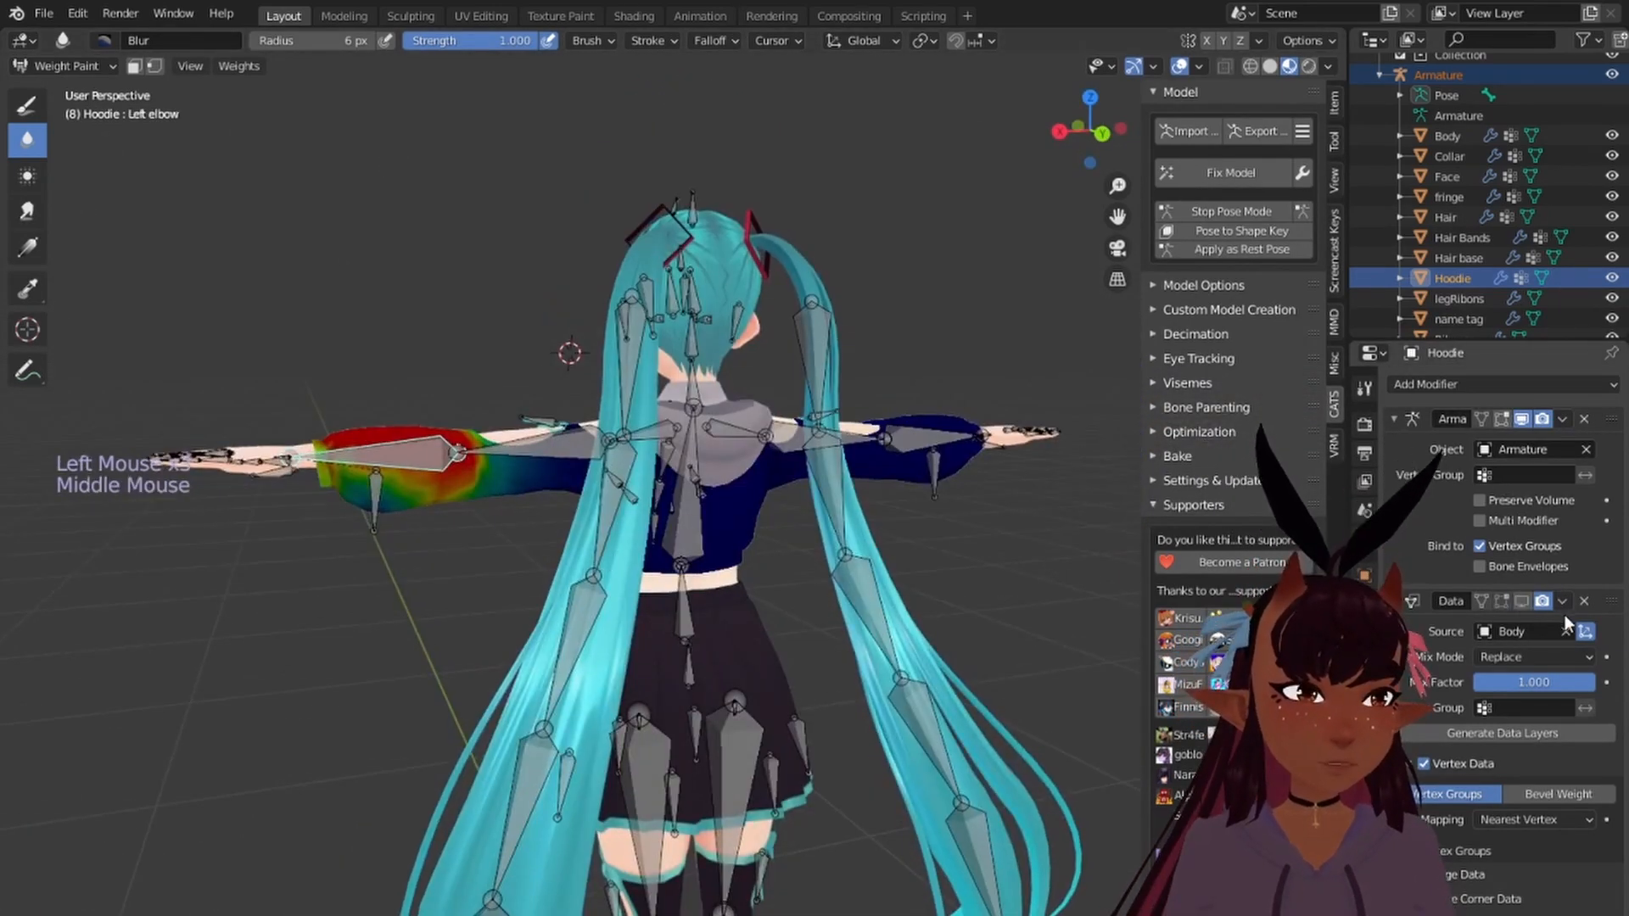
# Step: Turn on the Data Transfer modifier's viewport display and examine the Hoodie's Left LowerSleeve and Right elbow weights from the front
pyautogui.click(1524, 598)
pyautogui.moveTo(763, 508); pyautogui.dragTo(1095, 512, button='middle')
pyautogui.moveTo(848, 509); pyautogui.dragTo(878, 527, button='middle')
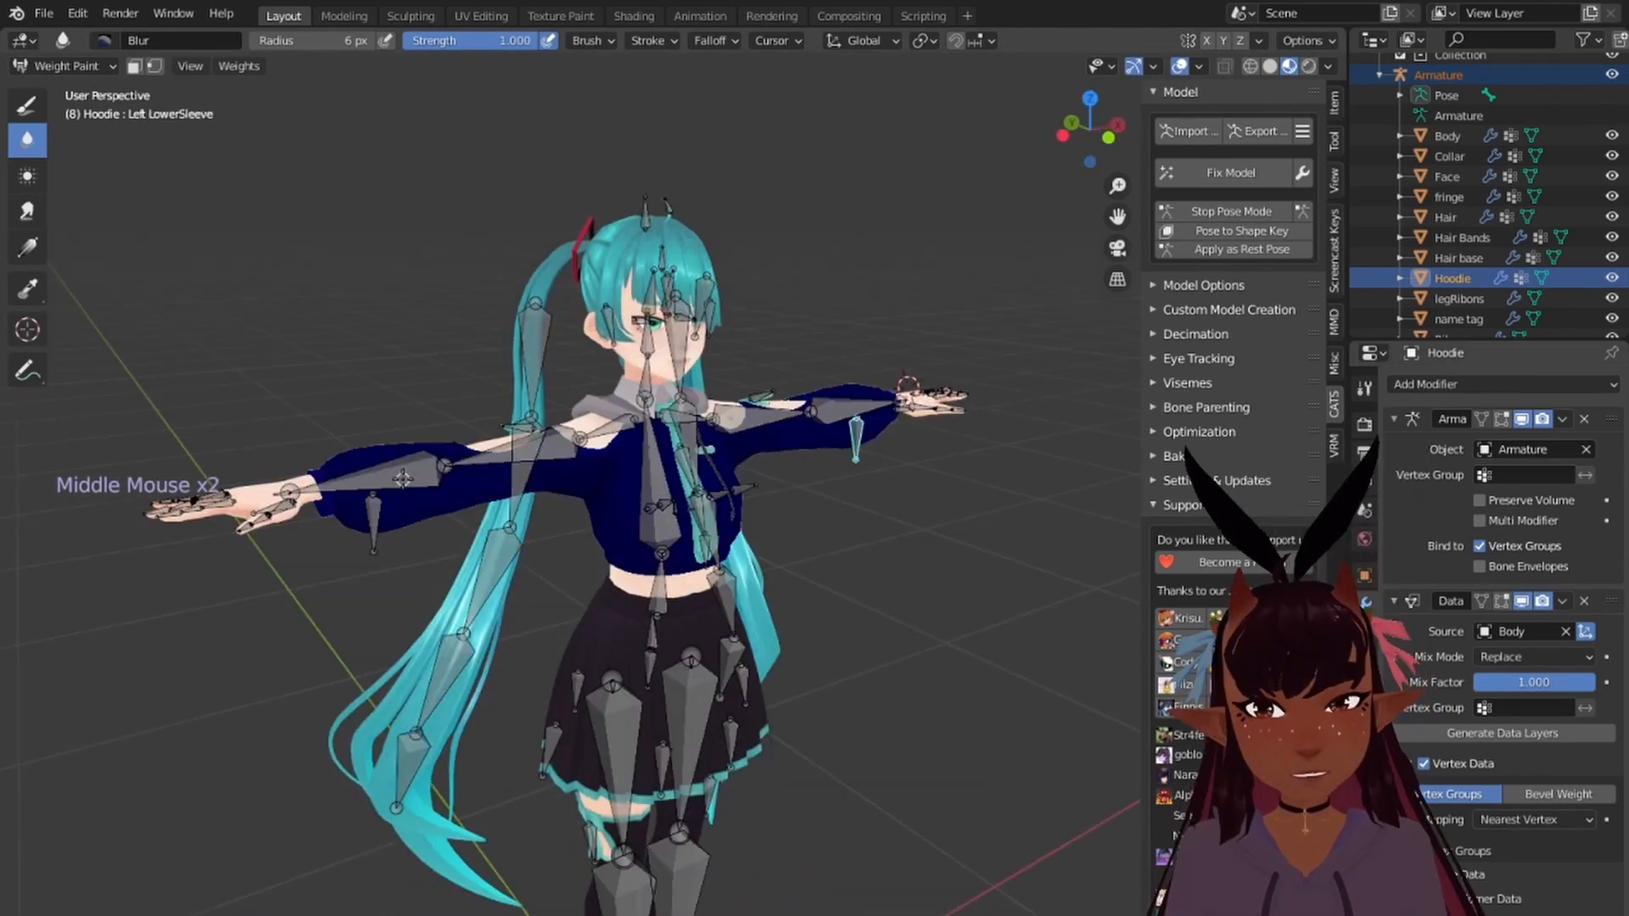
pyautogui.rightClick(375, 476)
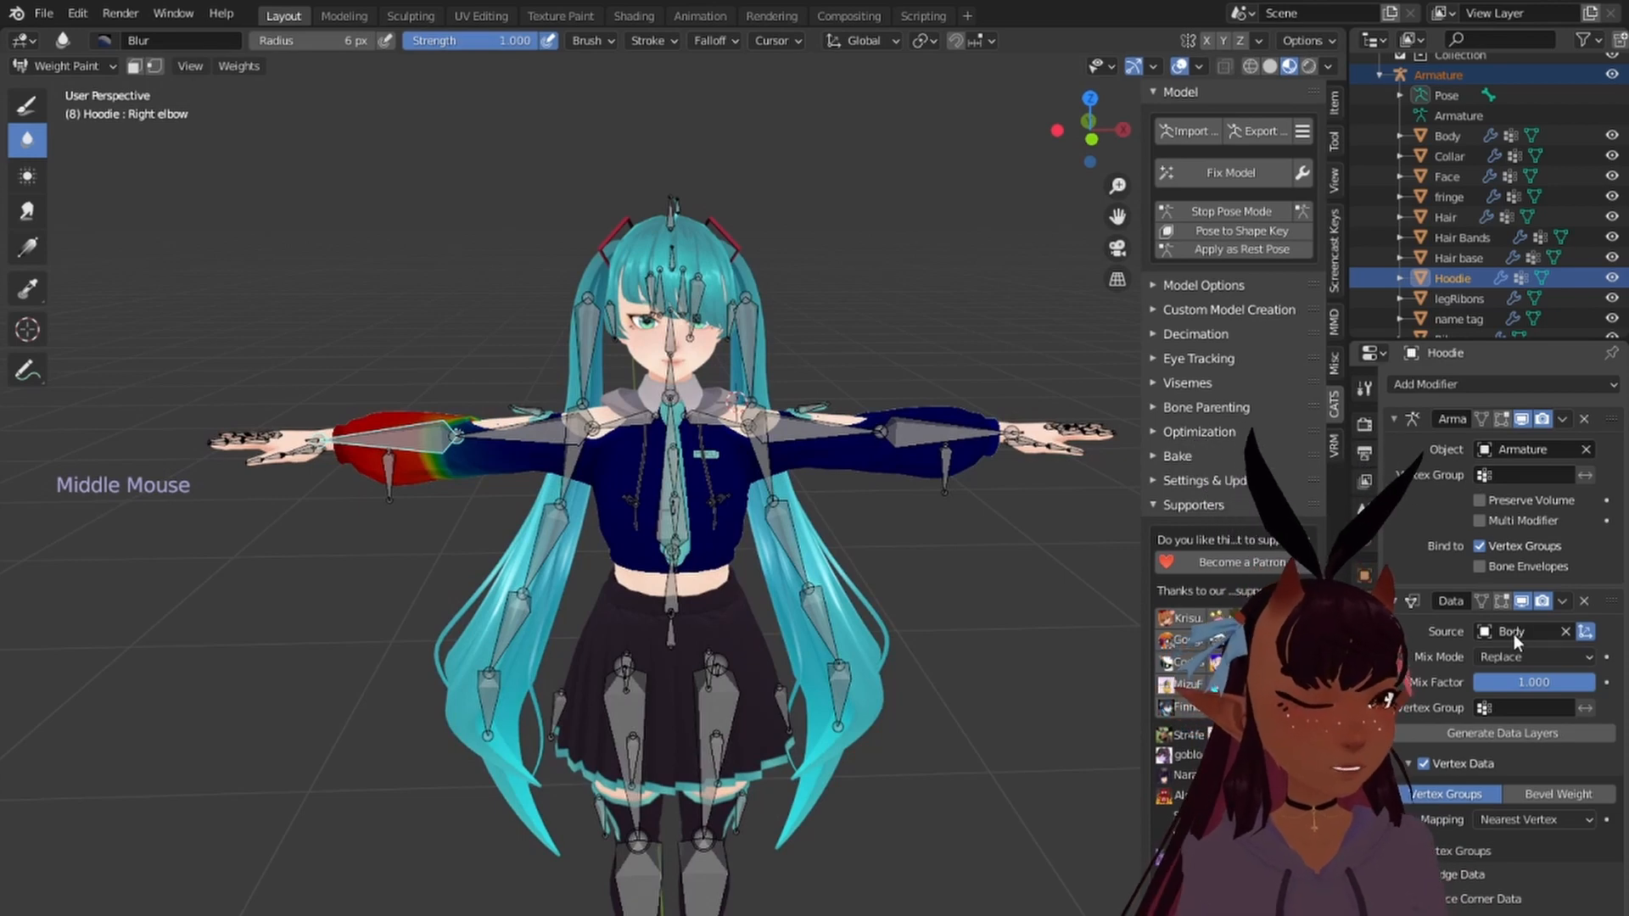
pyautogui.moveTo(805, 365); pyautogui.dragTo(780, 320, button='middle')
pyautogui.moveTo(637, 496); pyautogui.dragTo(490, 527, button='middle')
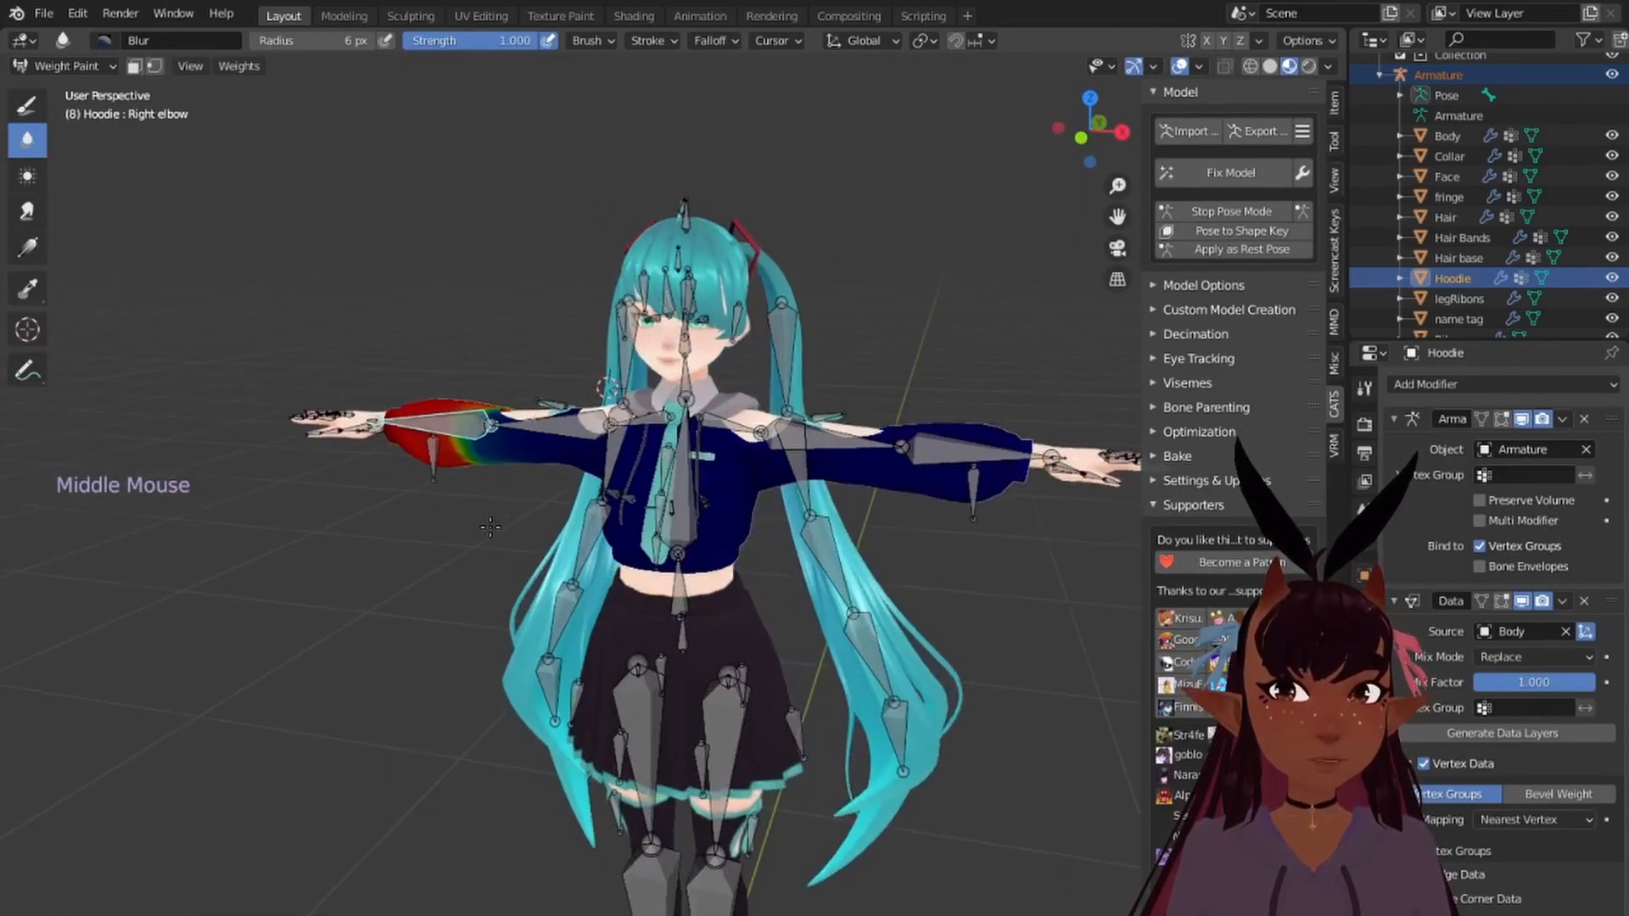
# Step: Save the file and turn off the Data Transfer modifier's viewport display on the Hoodie
pyautogui.click(43, 13)
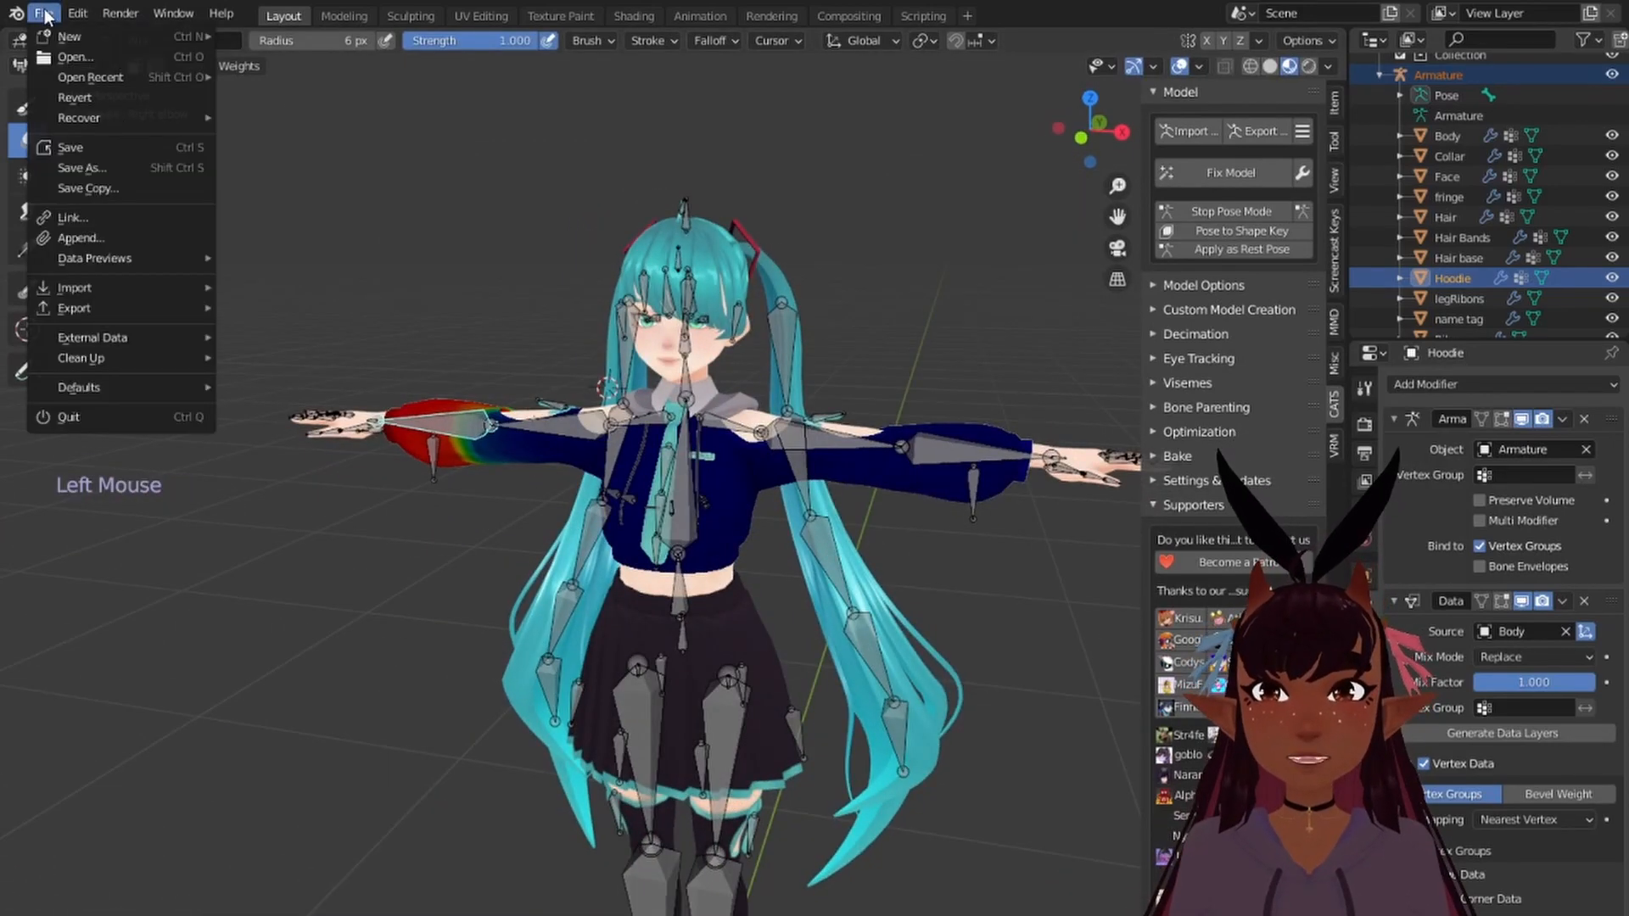
pyautogui.click(75, 147)
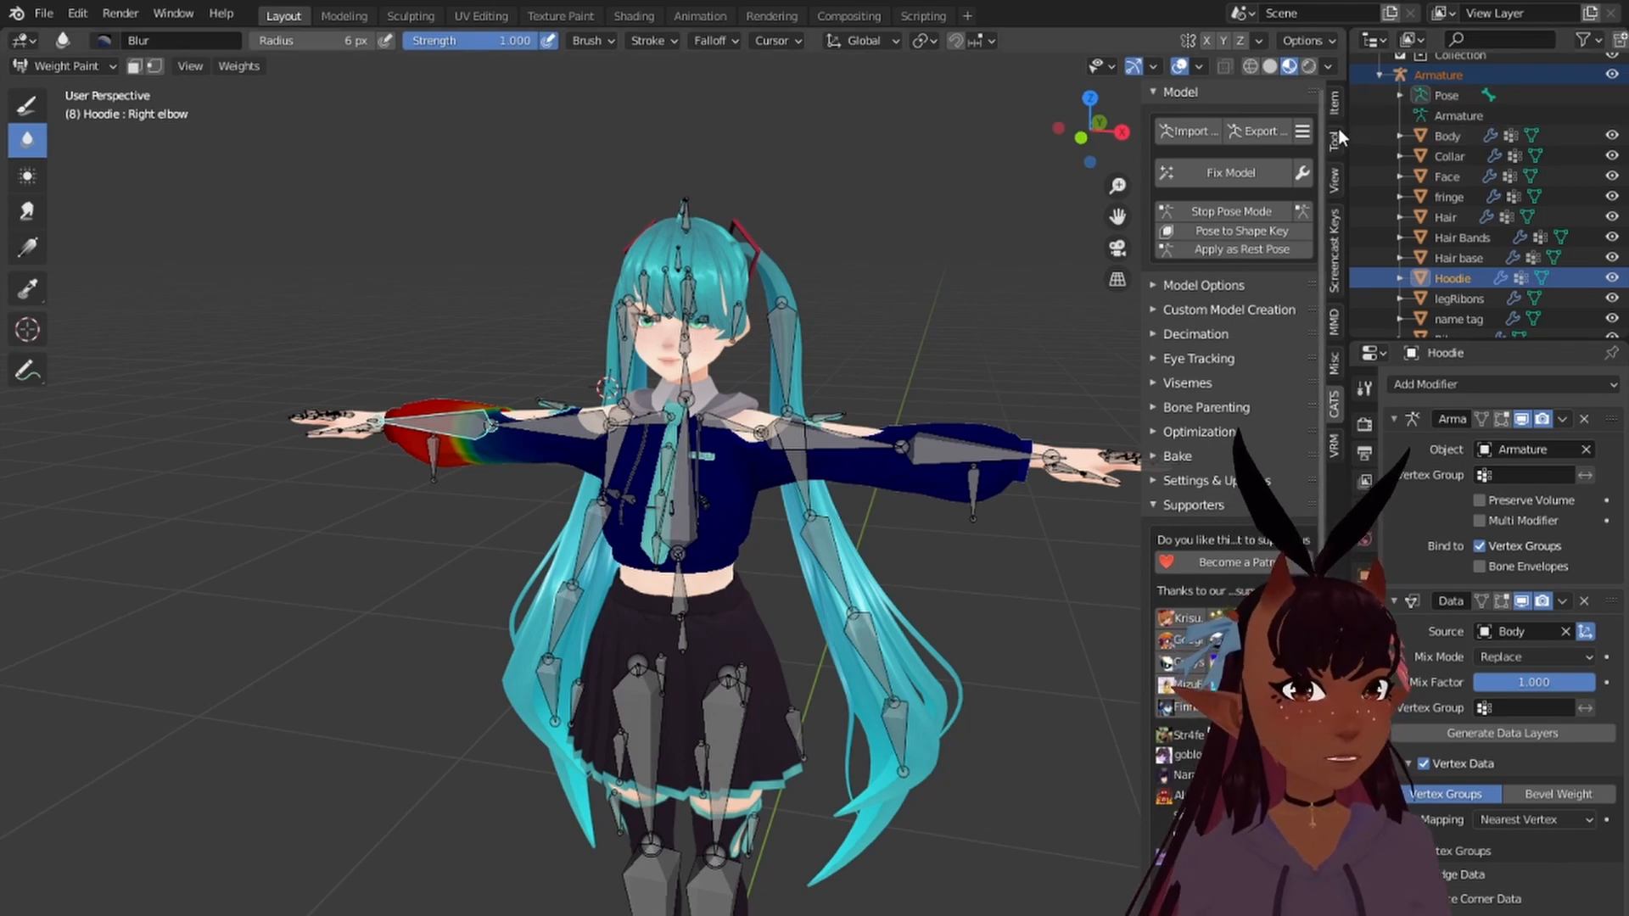
pyautogui.click(1520, 602)
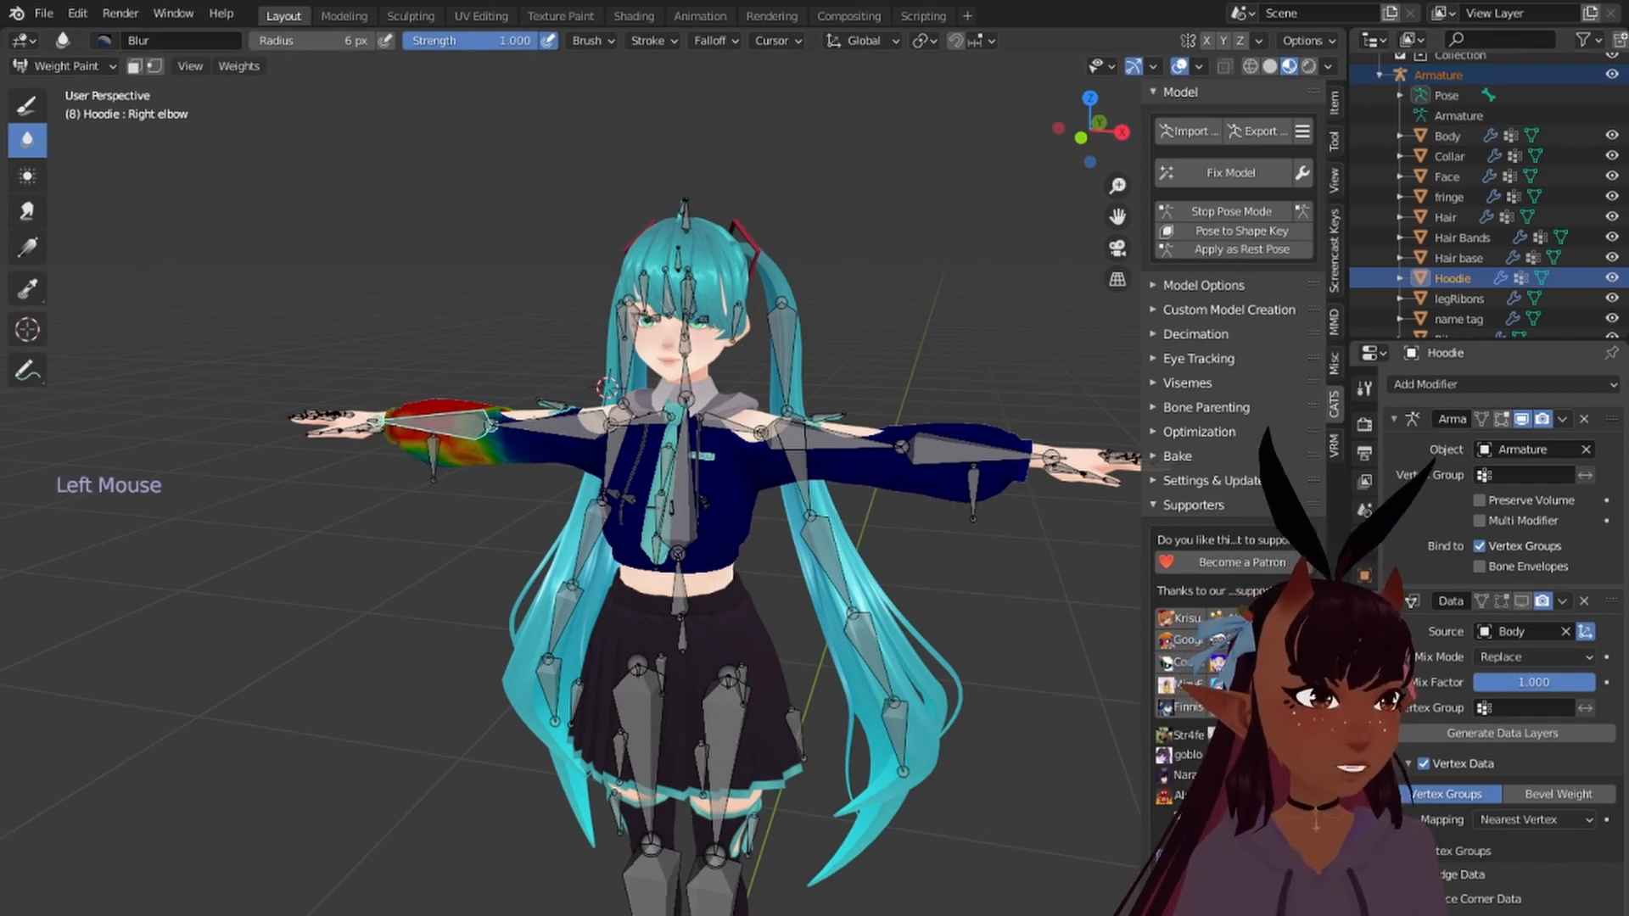
# Step: Raise the Left shoulder bone by rotating it -39.7° in front view to test the Hoodie's deformation
pyautogui.press('KP_1')
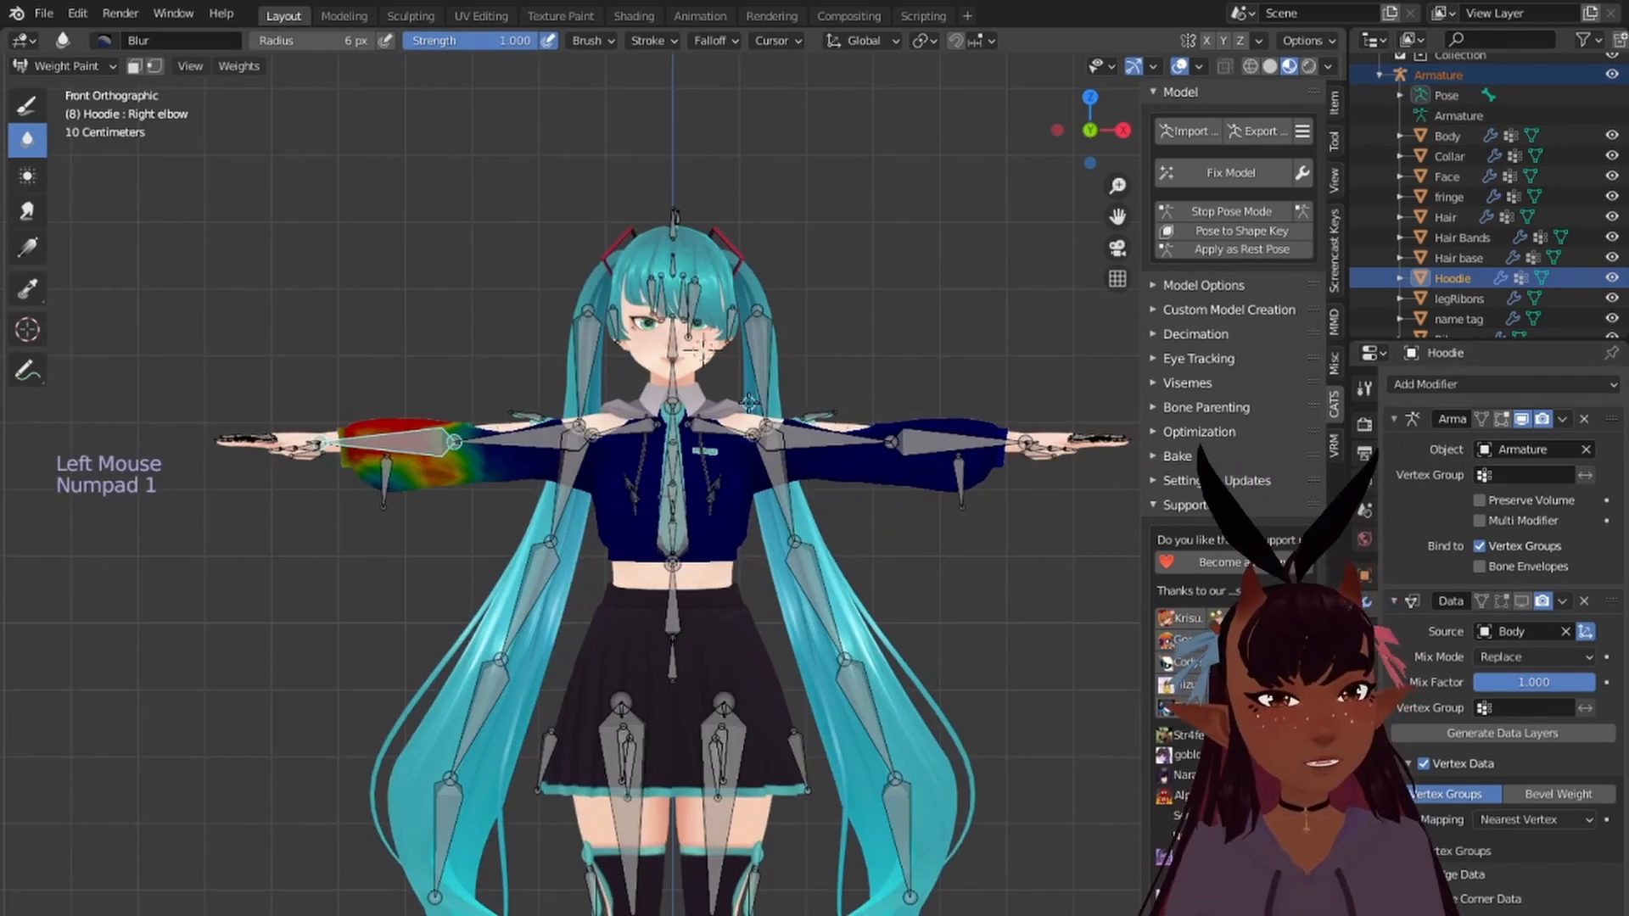
pyautogui.scroll(4, 702, 349)
pyautogui.rightClick(757, 367)
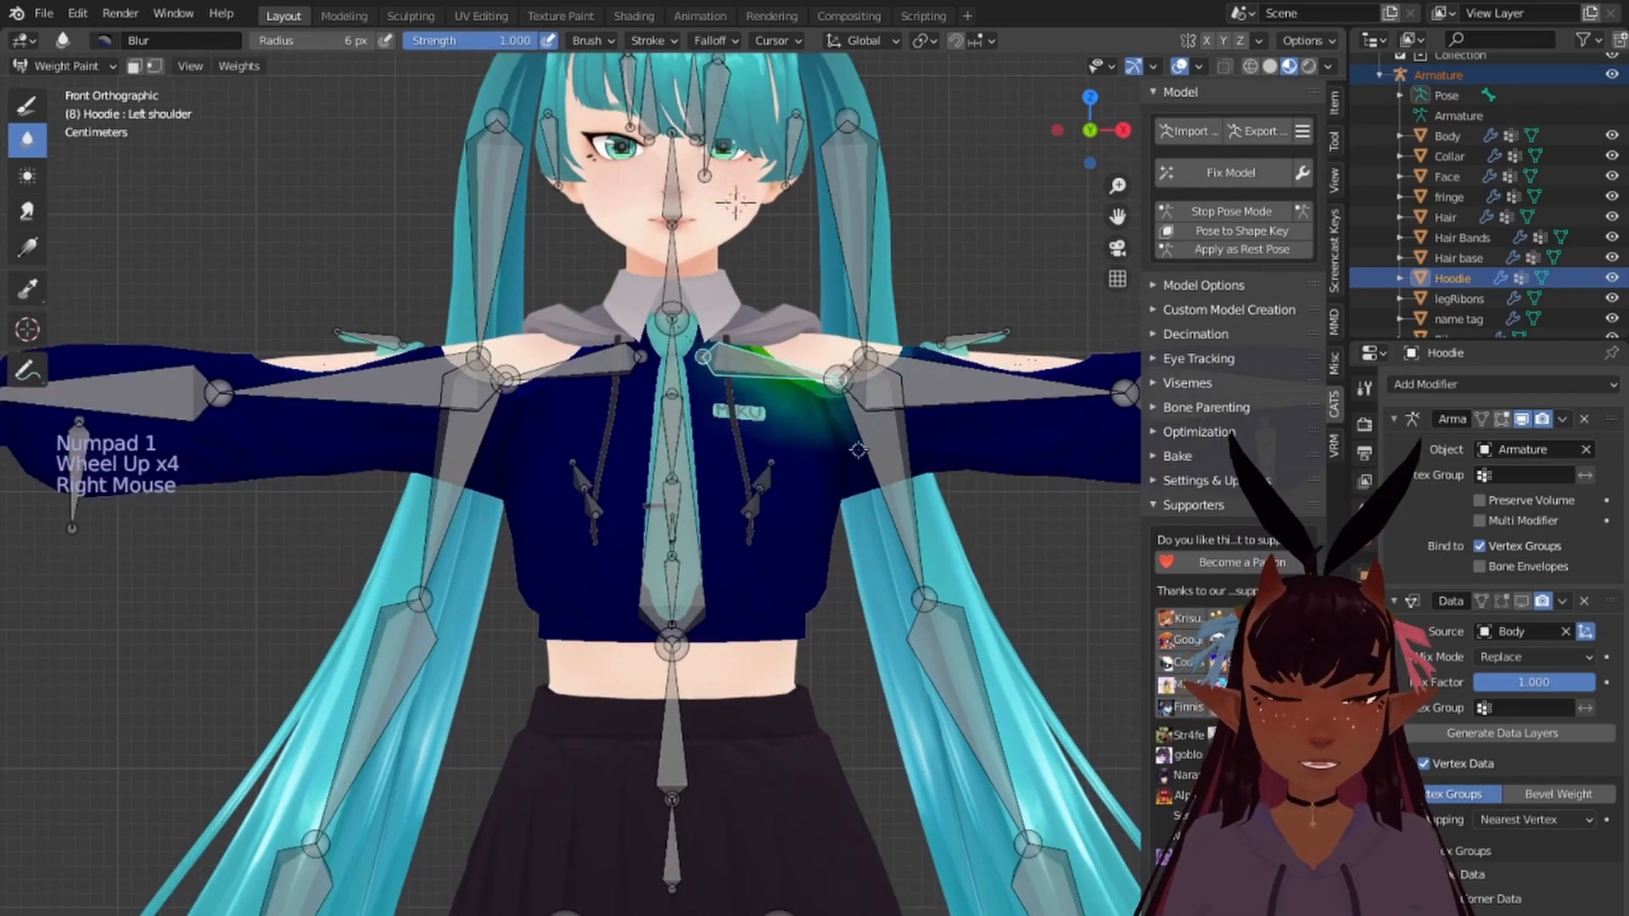
pyautogui.press('r')
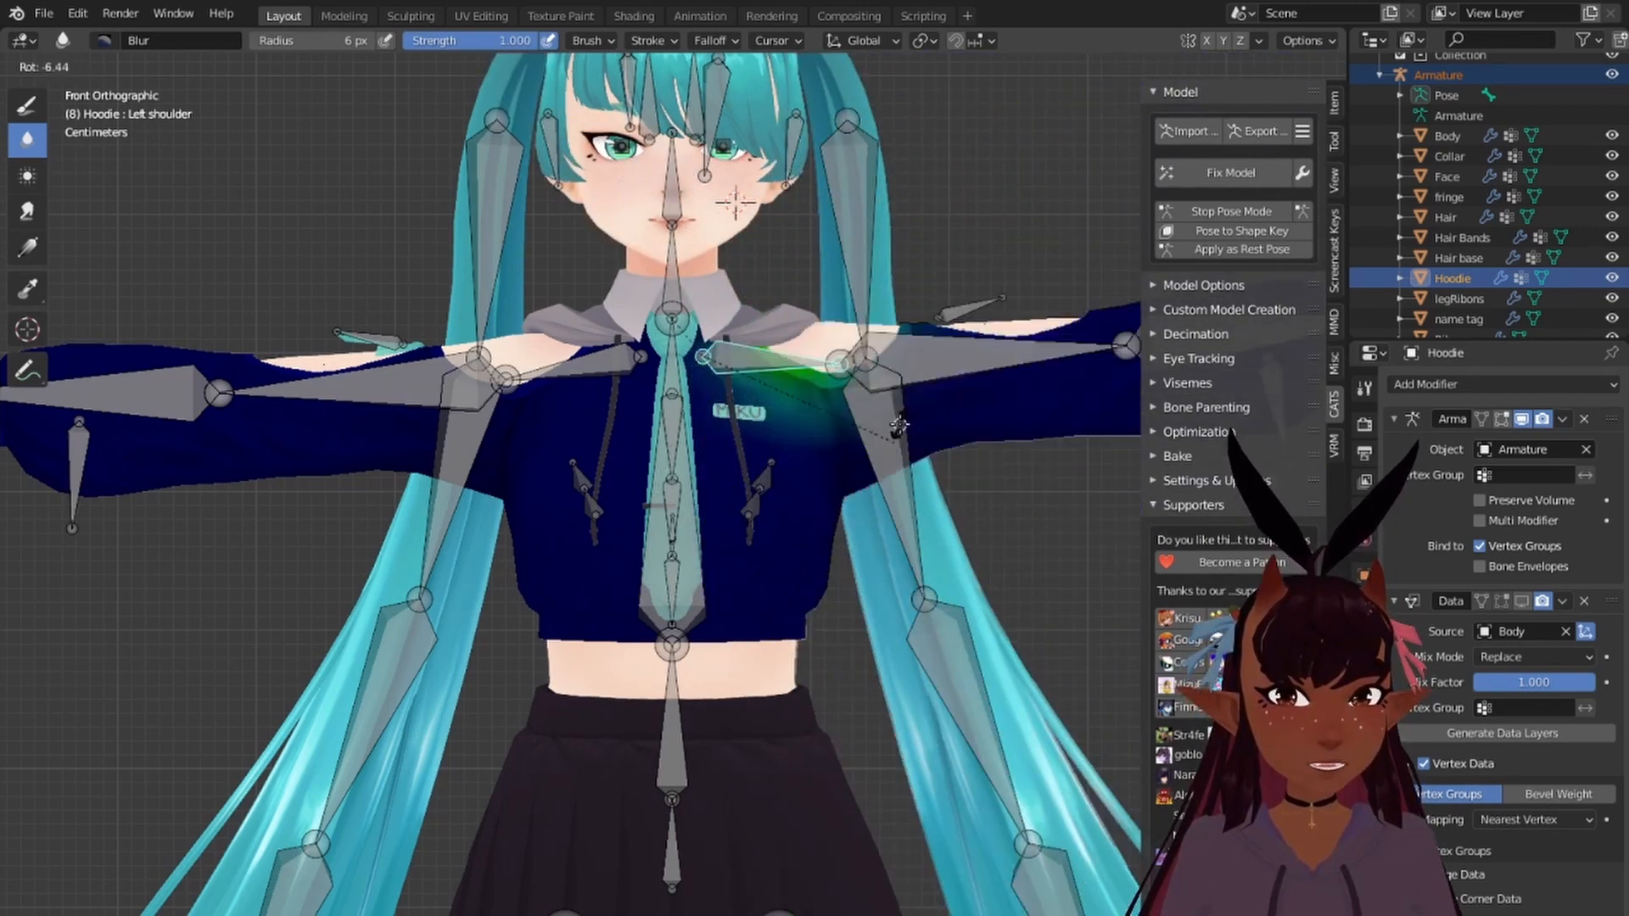
pyautogui.click(880, 335)
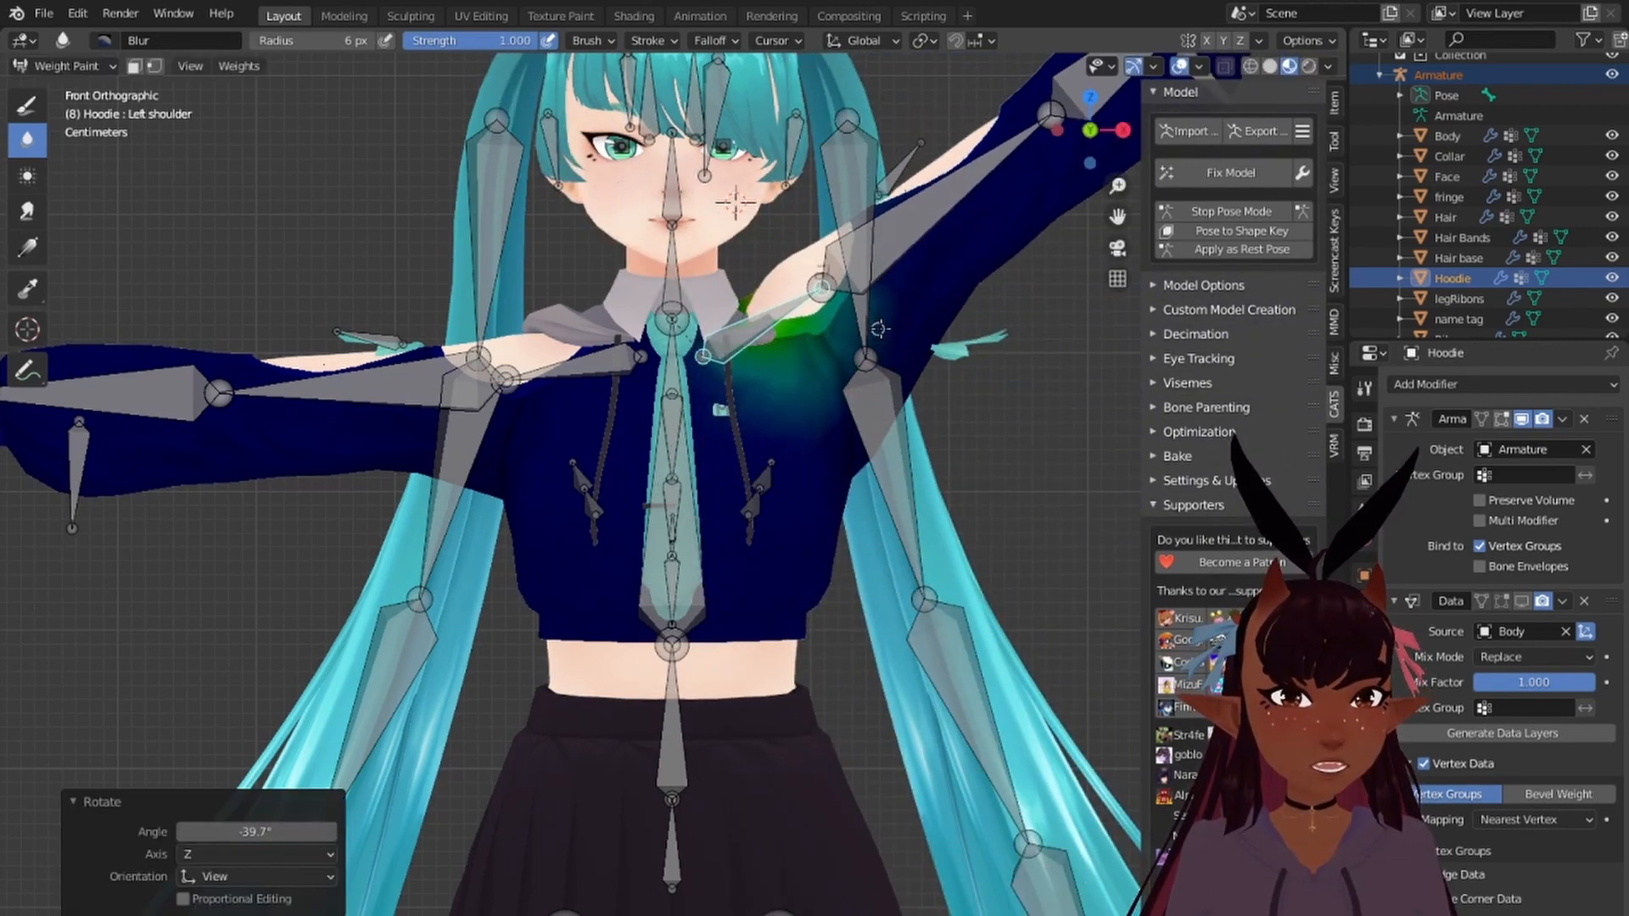
# Step: Lower the Left arm bone by rotating it about 58° in front view to test the sleeve's deformation
pyautogui.keyDown('shift'); pyautogui.moveTo(944, 299); pyautogui.dragTo(622, 404, button='middle'); pyautogui.keyUp('shift')
pyautogui.rightClick(616, 311)
pyautogui.press('r')
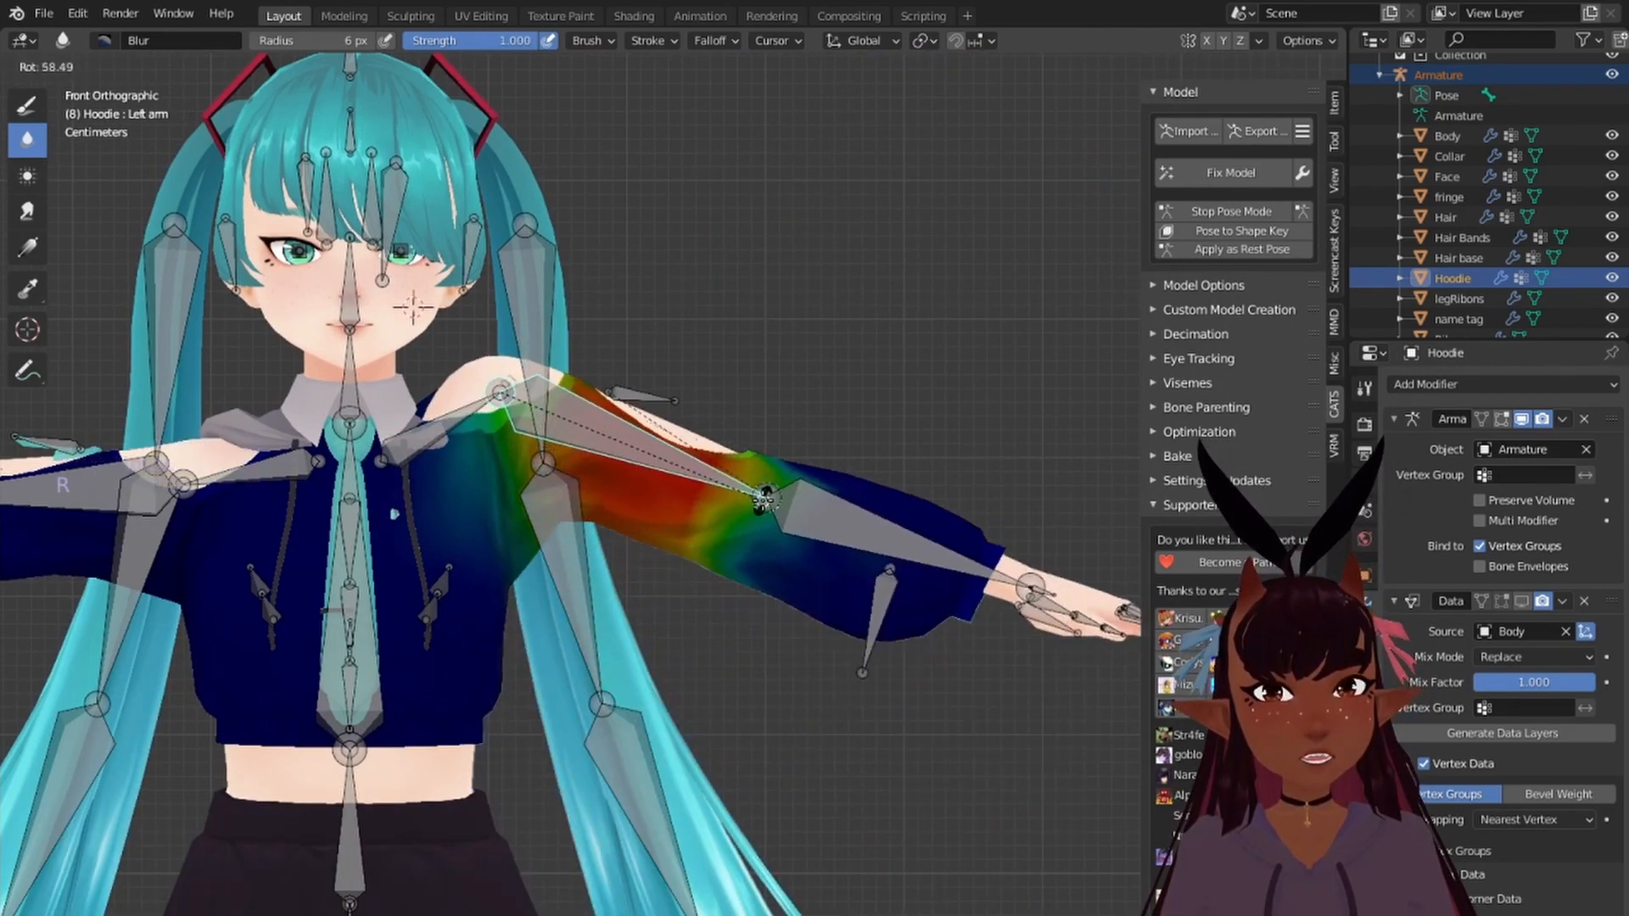
pyautogui.click(738, 433)
# Step: Bend the Left elbow bone forward by 73.6° as seen from above and check the sleeve from the front
pyautogui.rightClick(831, 534)
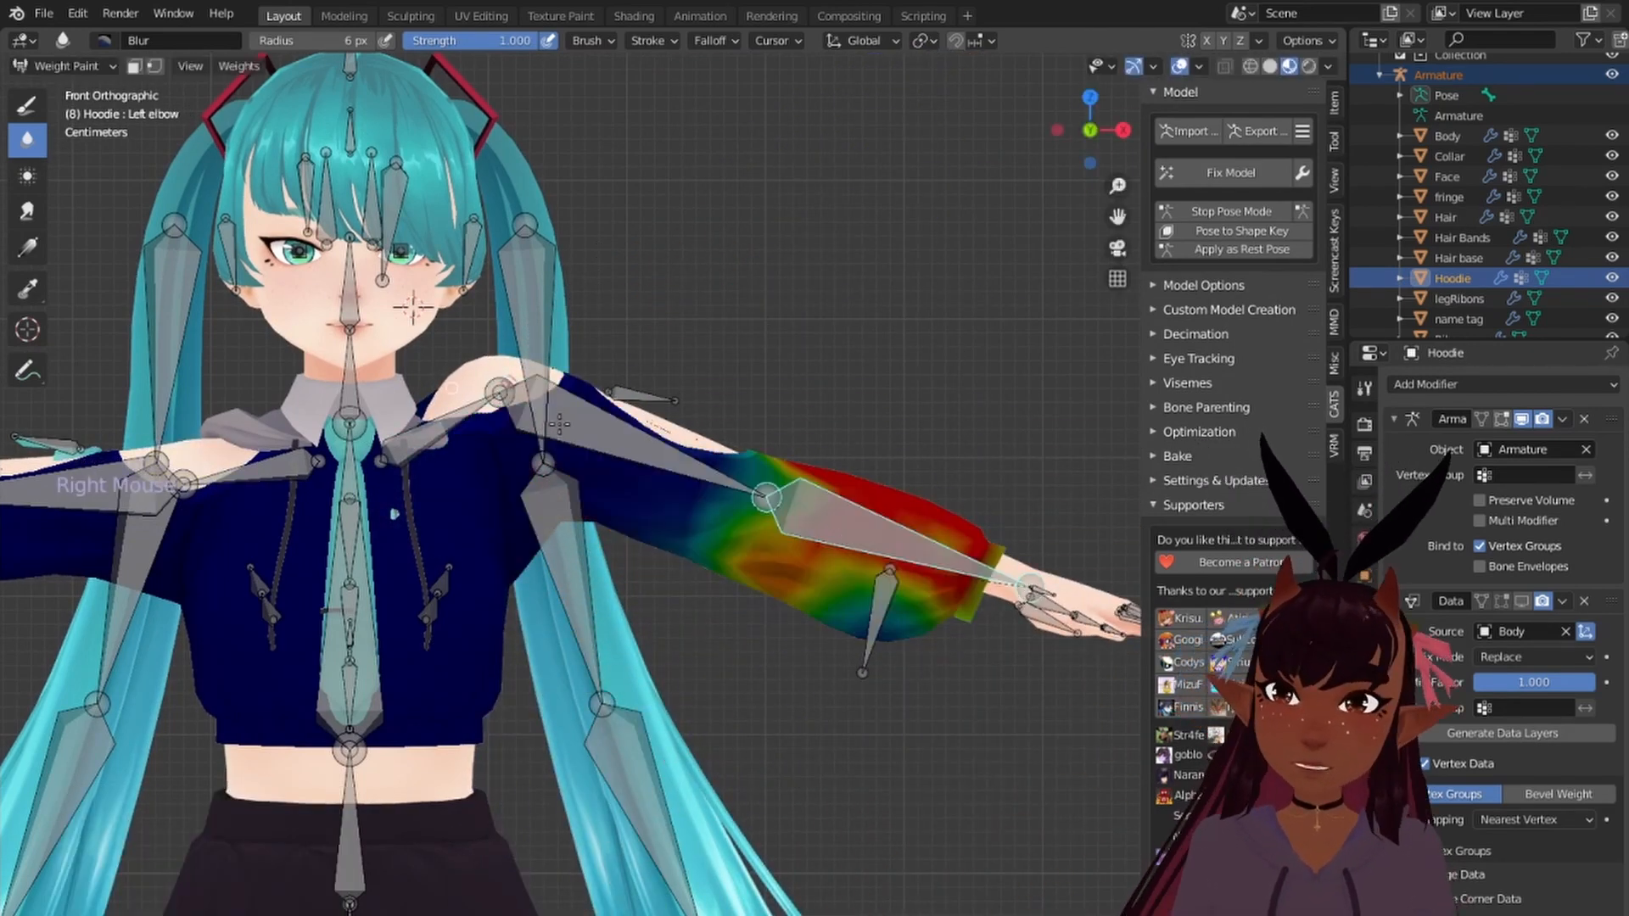
pyautogui.scroll(-6, 559, 424)
pyautogui.moveTo(559, 423); pyautogui.dragTo(475, 517, button='middle')
pyautogui.press('r')
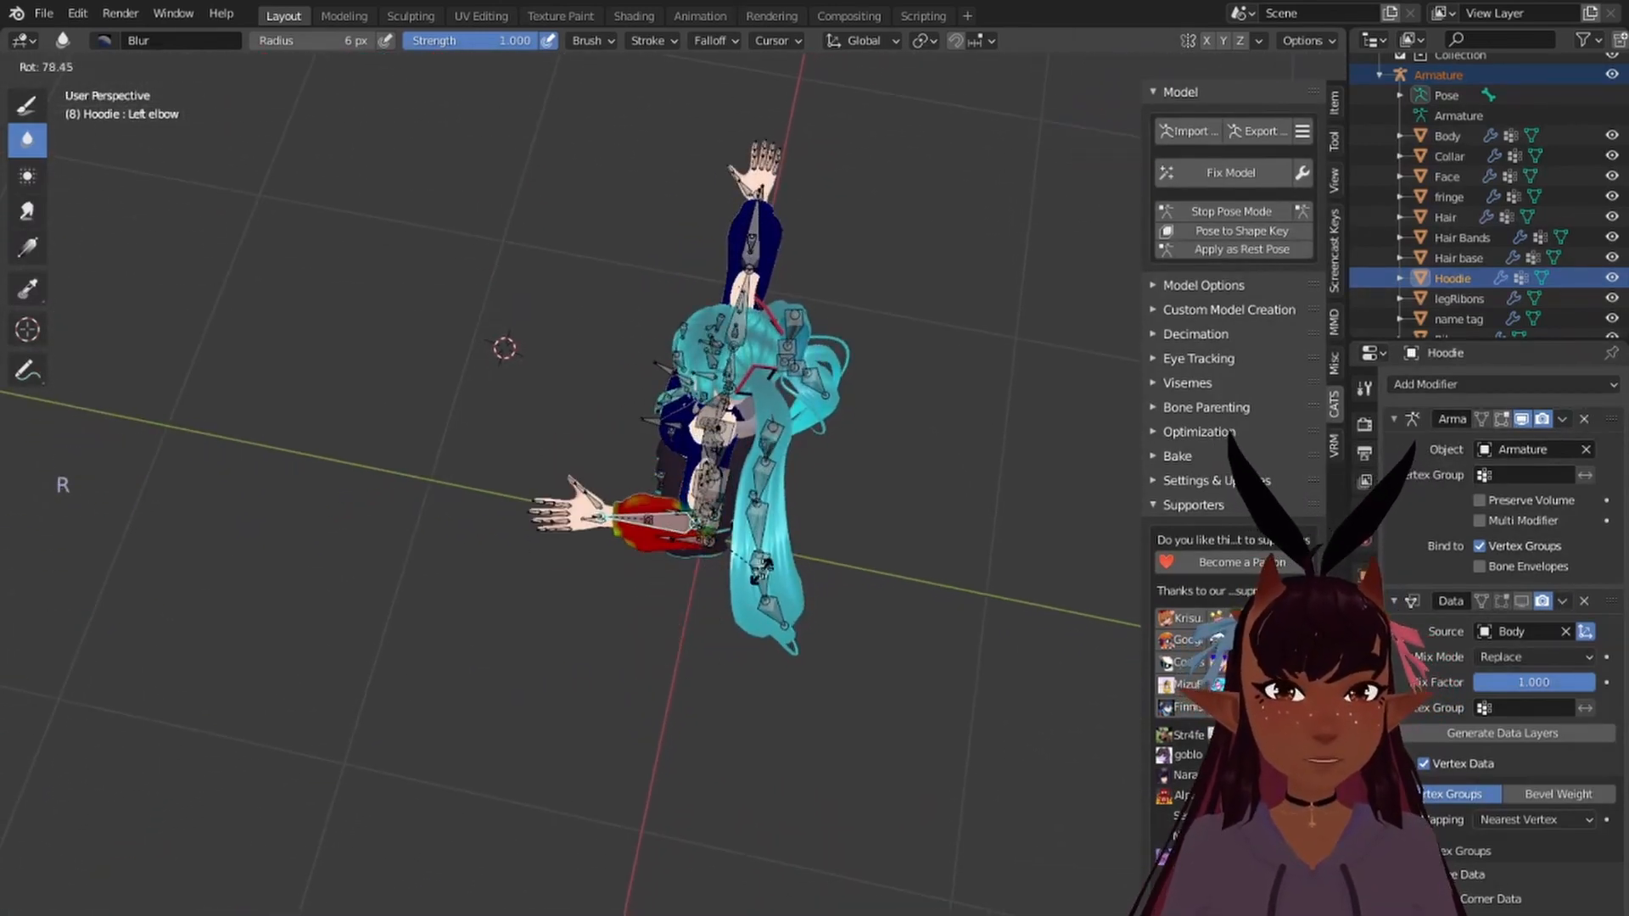
pyautogui.click(764, 566)
pyautogui.press('KP_1')
pyautogui.scroll(9, 763, 567)
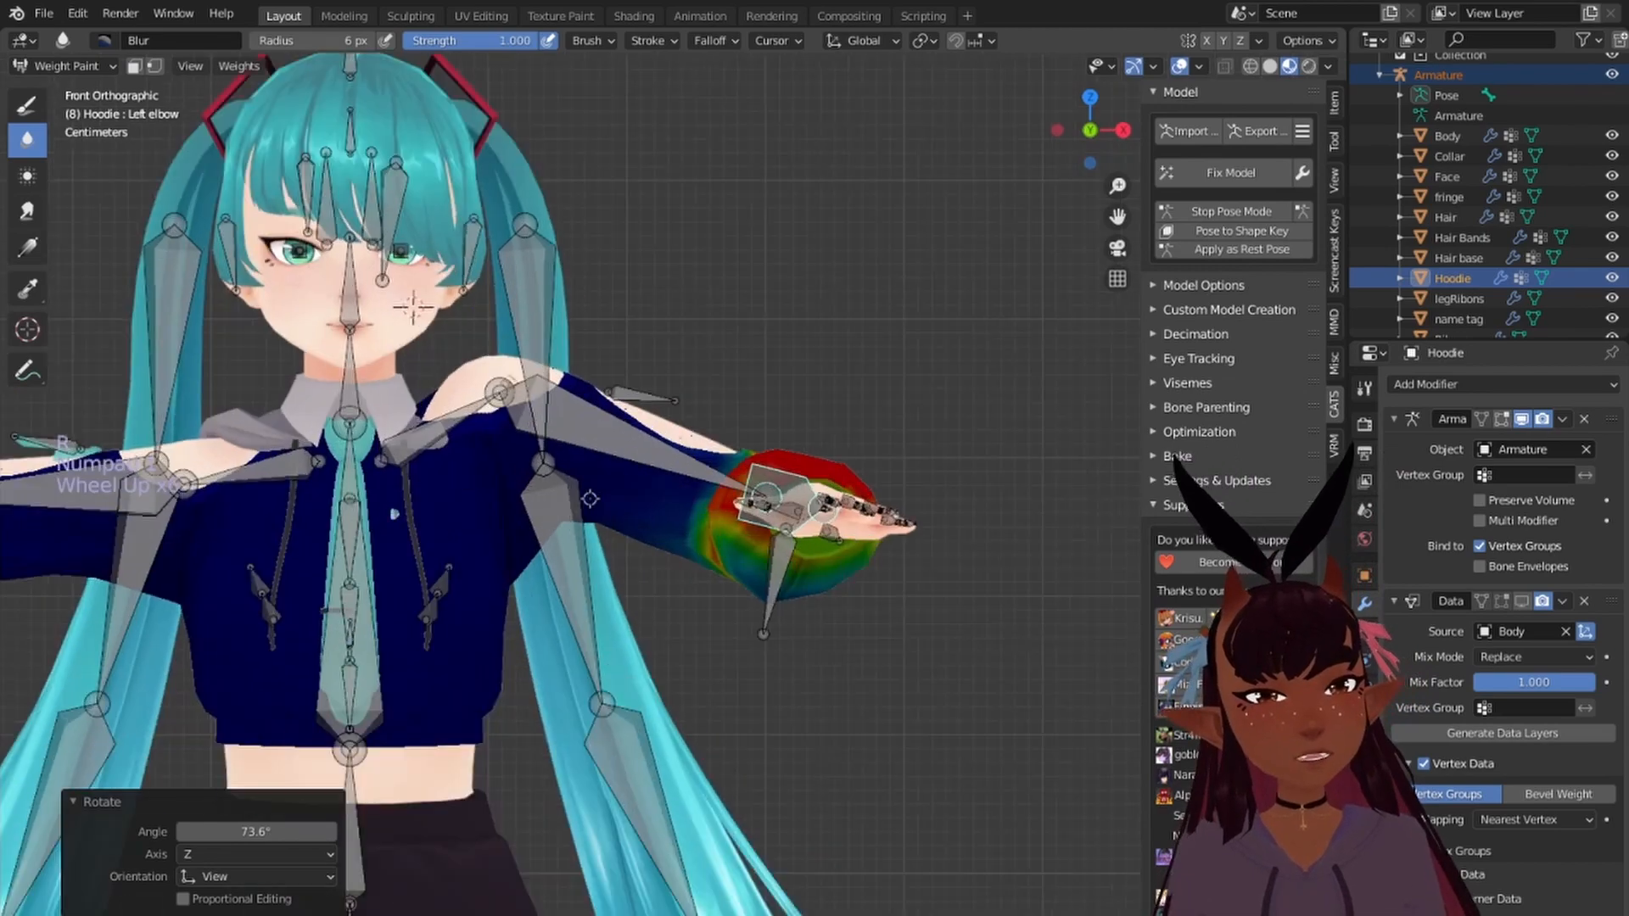
# Step: Try swinging the Left LowerSleeve bone to check how the sleeve's underside follows it, and inspect the bent arm from several angles
pyautogui.scroll(-2, 764, 567)
pyautogui.scroll(-4, 784, 492)
pyautogui.moveTo(784, 492); pyautogui.dragTo(781, 273, button='middle')
pyautogui.scroll(3, 1033, 266)
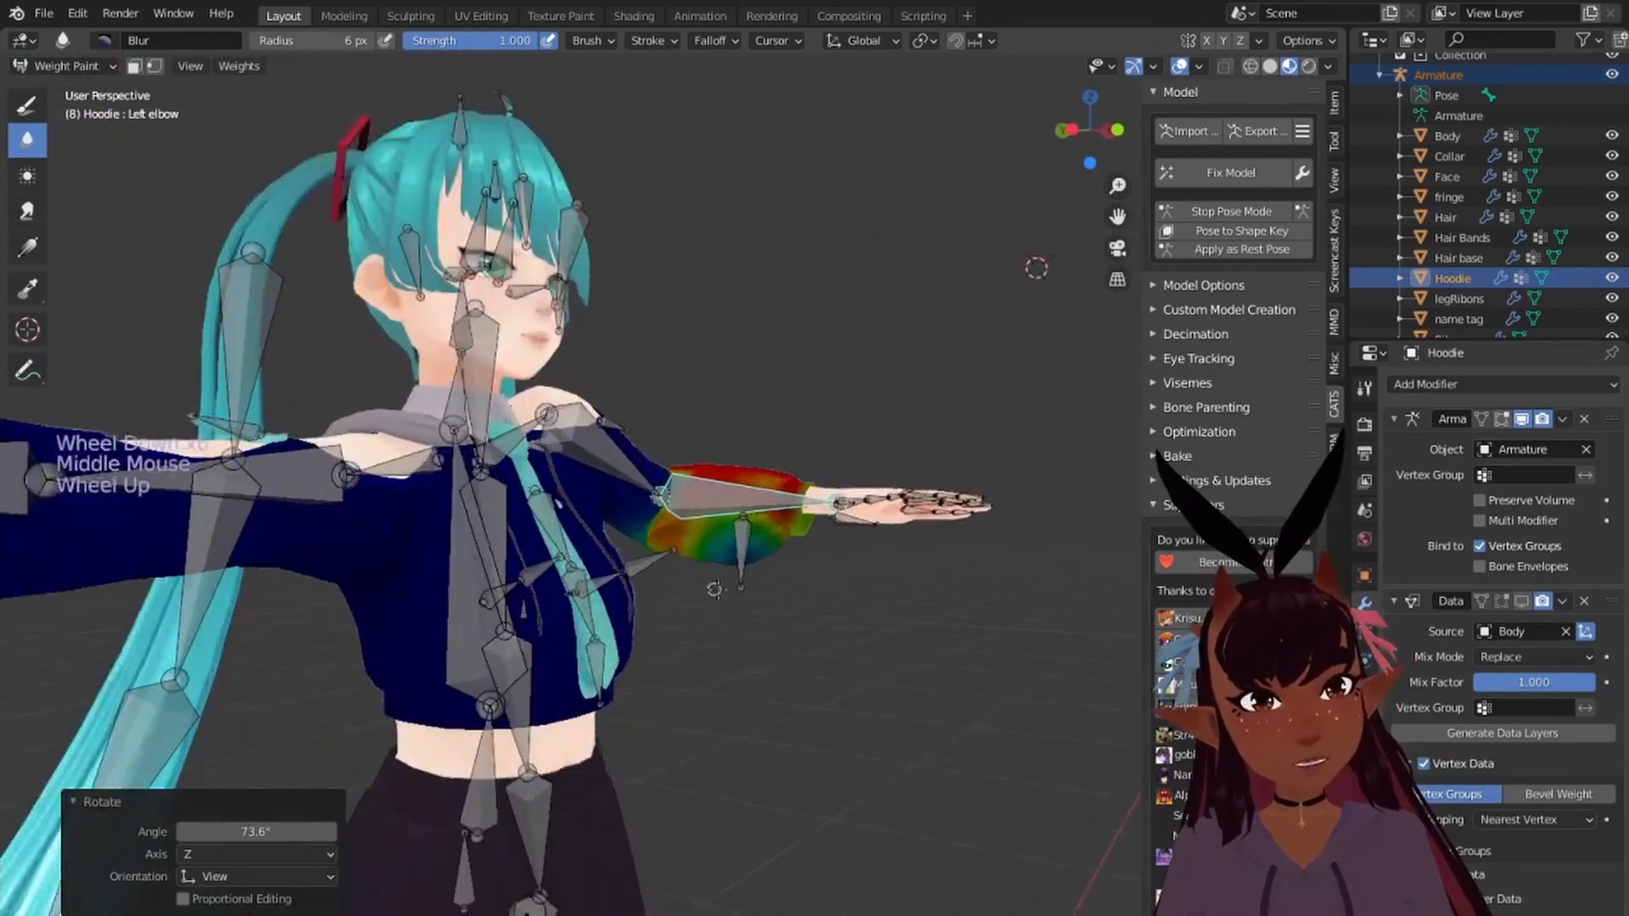
pyautogui.rightClick(767, 568)
pyautogui.moveTo(767, 568); pyautogui.dragTo(763, 564, button='middle')
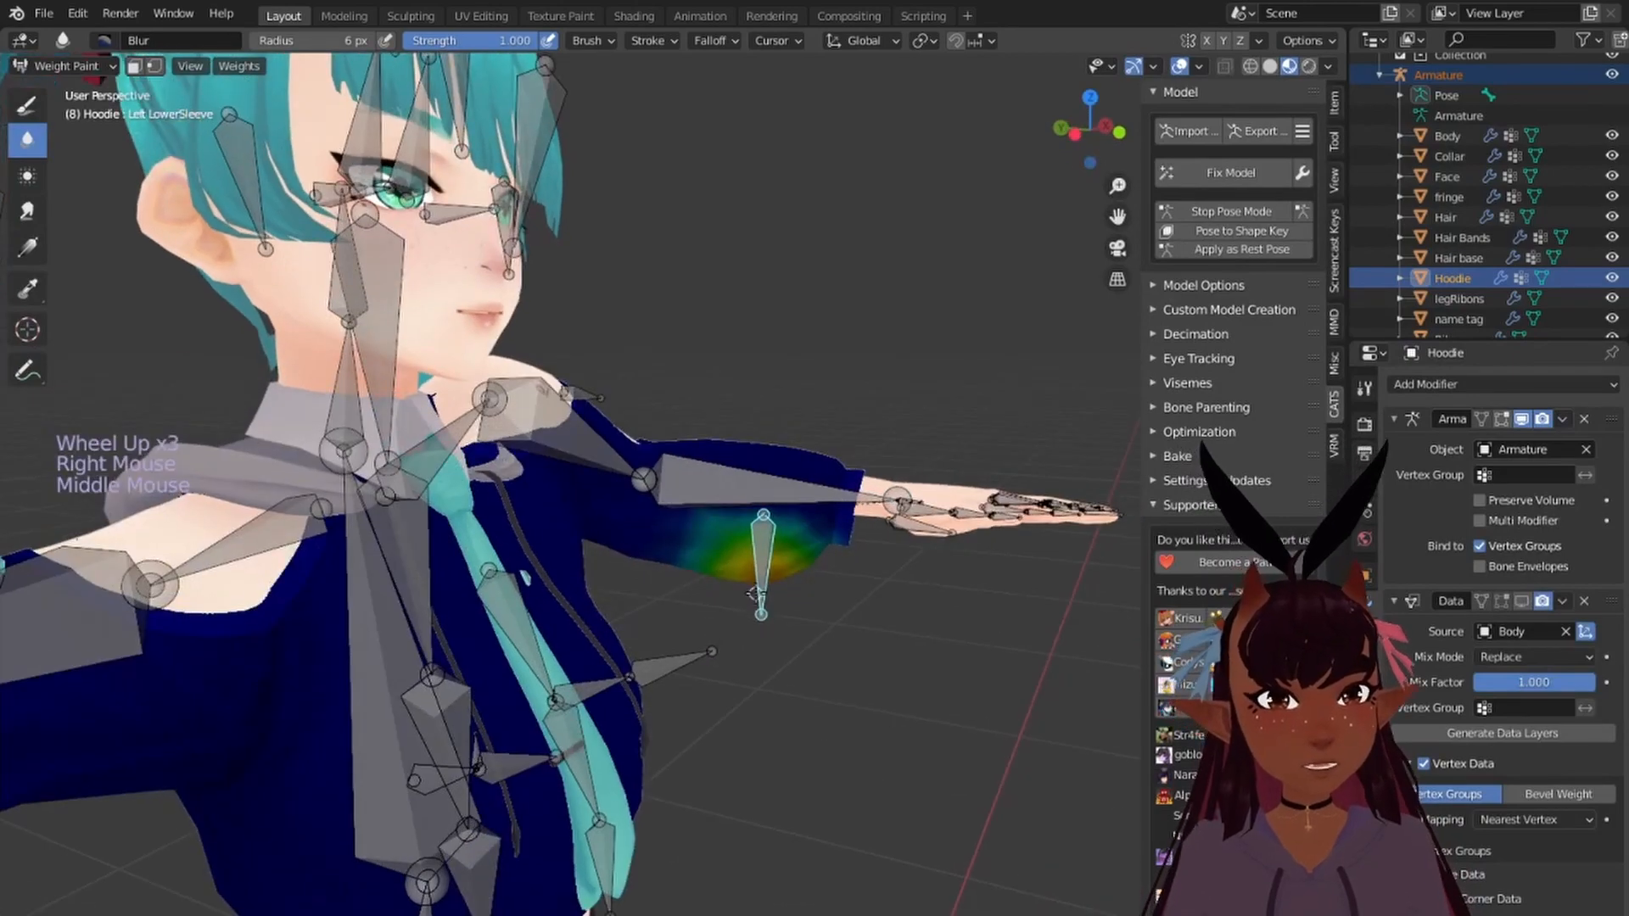
pyautogui.press('r')
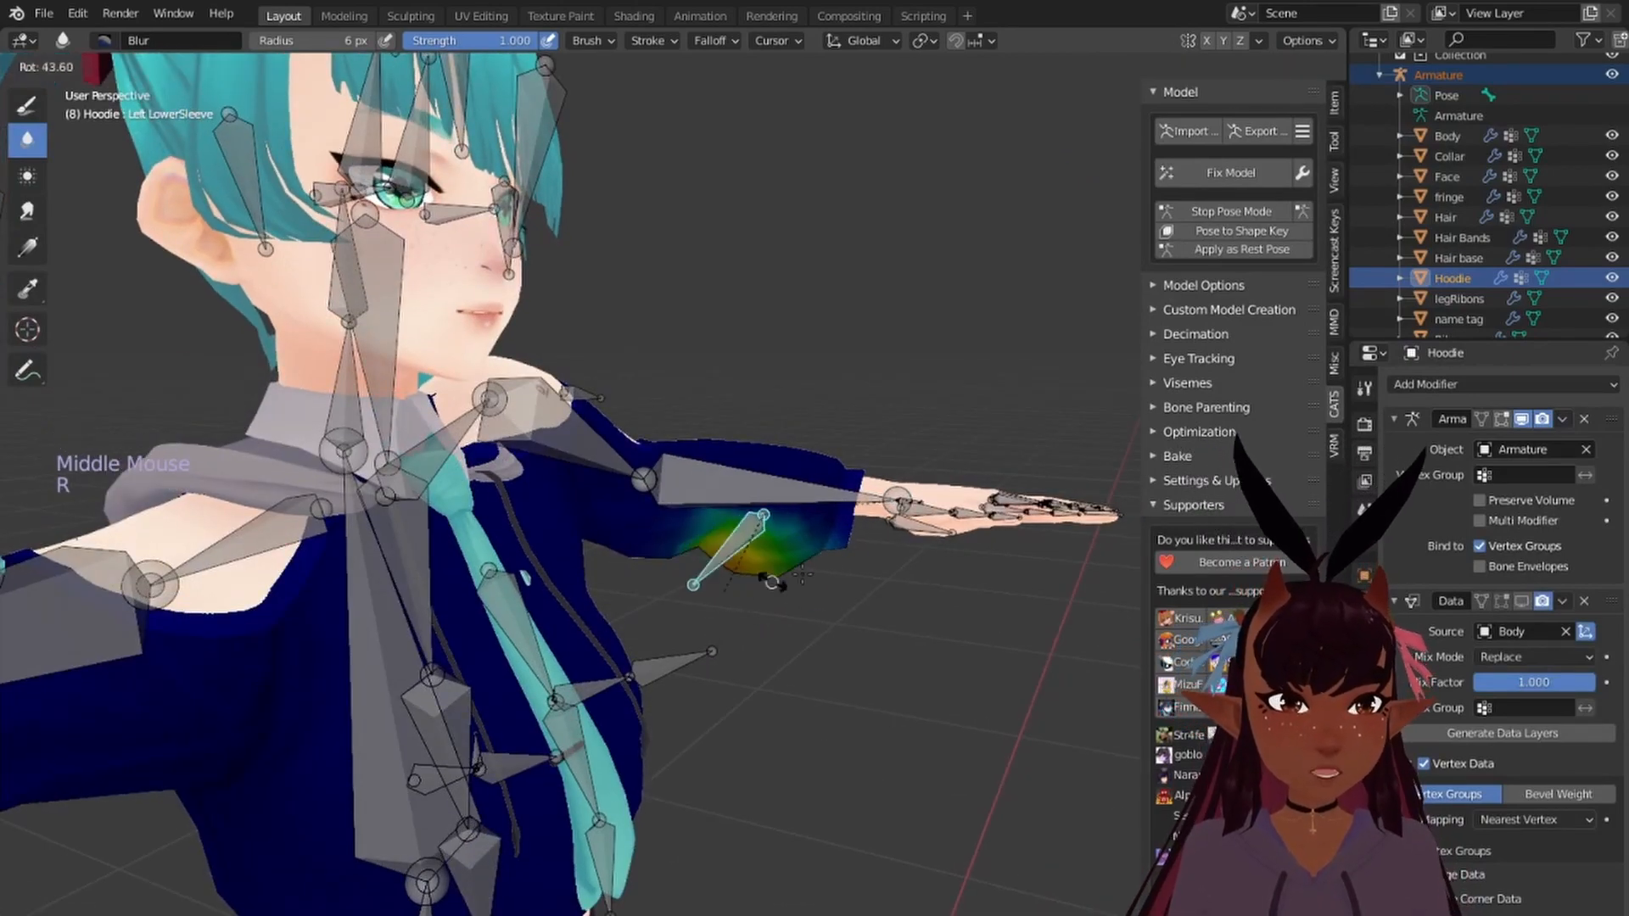
pyautogui.moveTo(789, 573); pyautogui.dragTo(986, 568, button='middle')
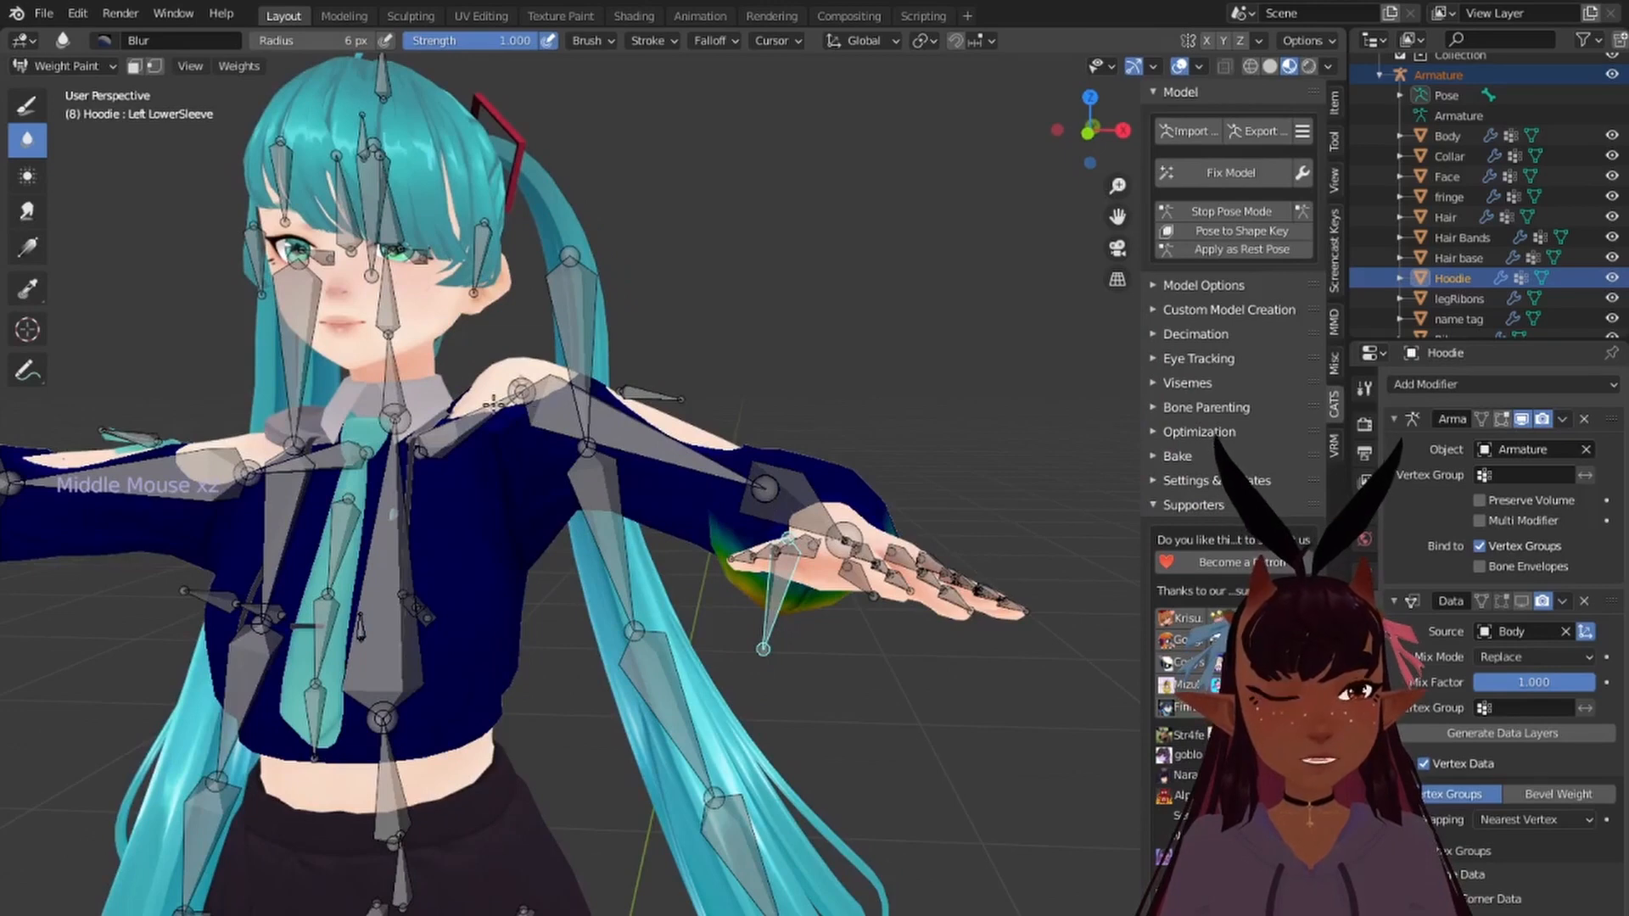
# Step: Rotate the Left shoulder bone downward by 86.3° in front view and inspect the Hoodie's shoulder area up close
pyautogui.press('KP_1')
pyautogui.rightClick(458, 421)
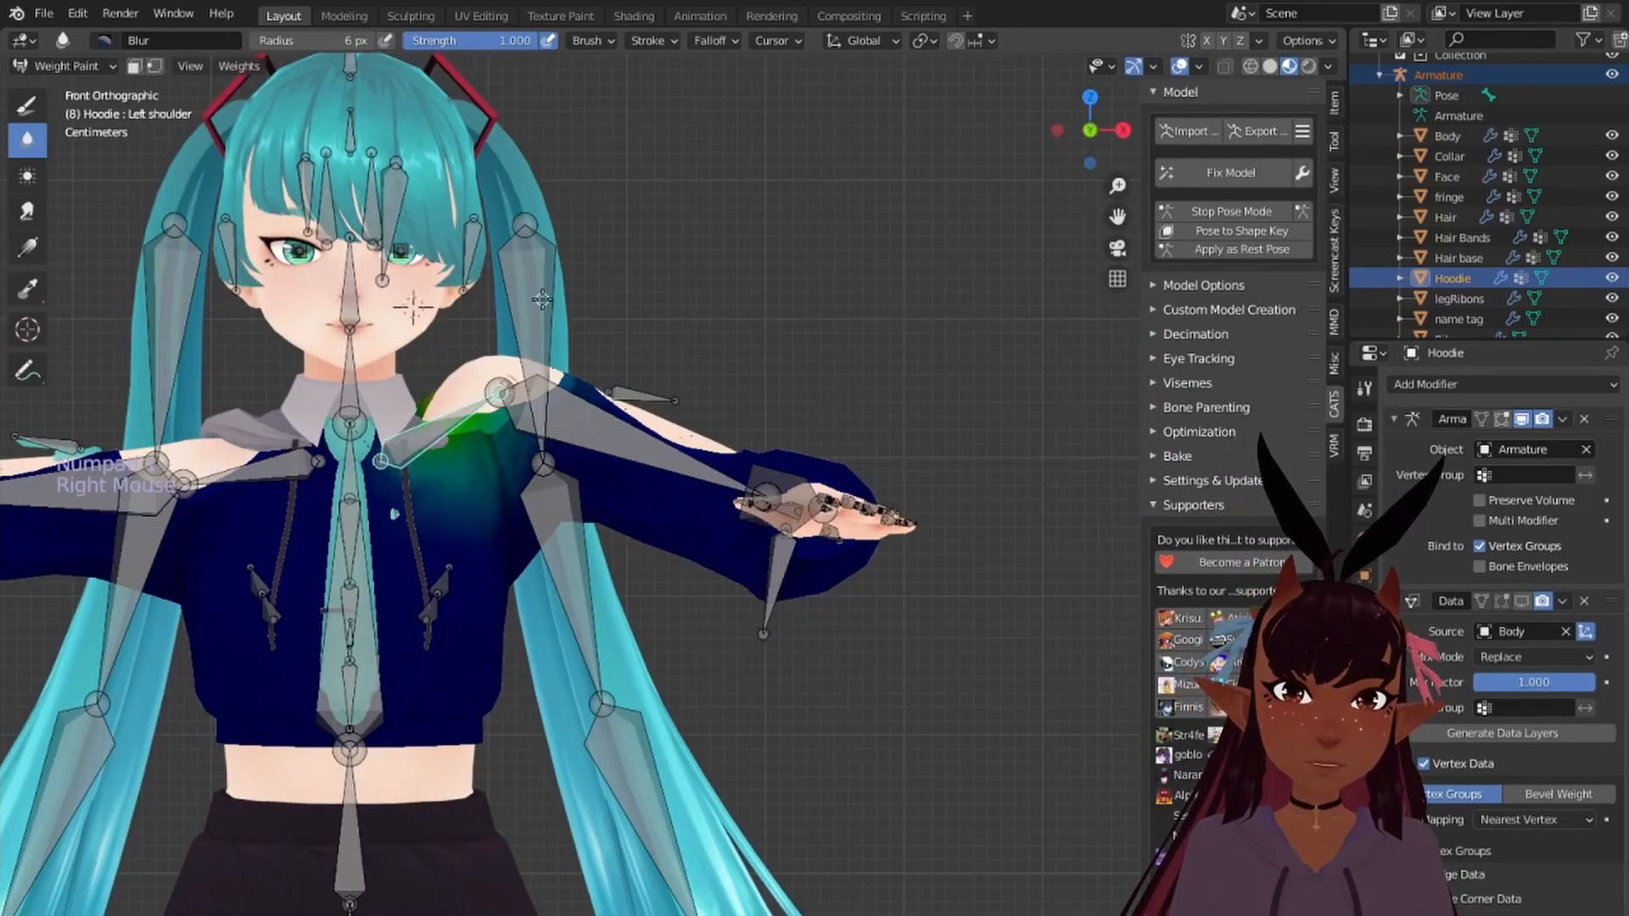
pyautogui.press('r')
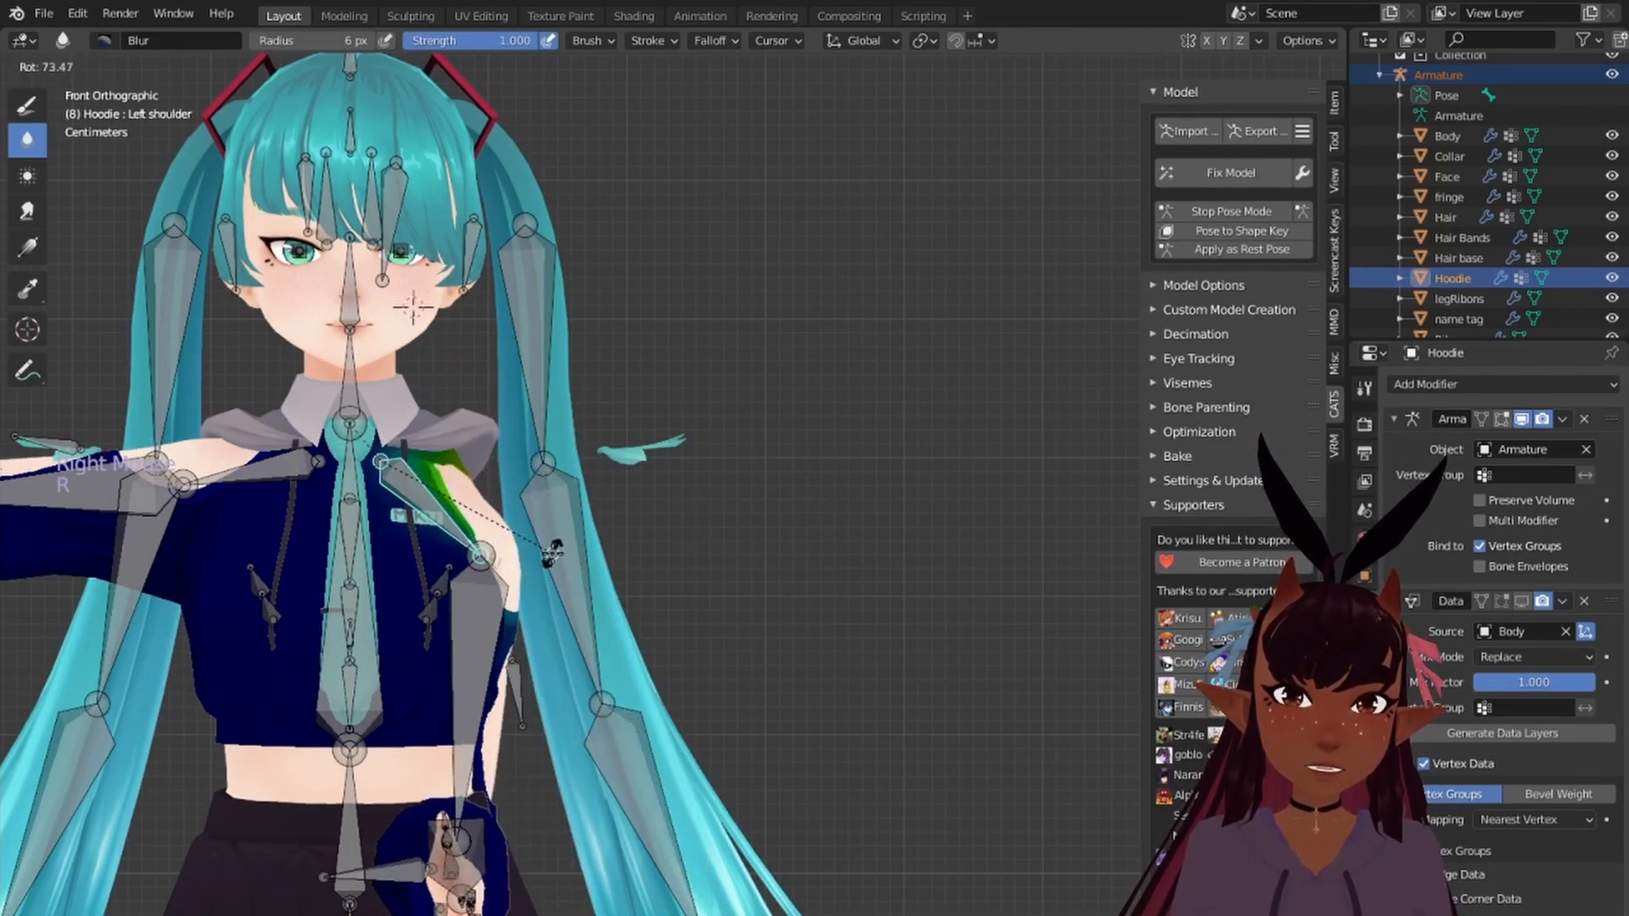
pyautogui.click(526, 593)
pyautogui.moveTo(526, 593); pyautogui.dragTo(743, 458, button='middle')
pyautogui.scroll(5, 509, 543)
pyautogui.scroll(4, 678, 477)
pyautogui.scroll(-9, 738, 459)
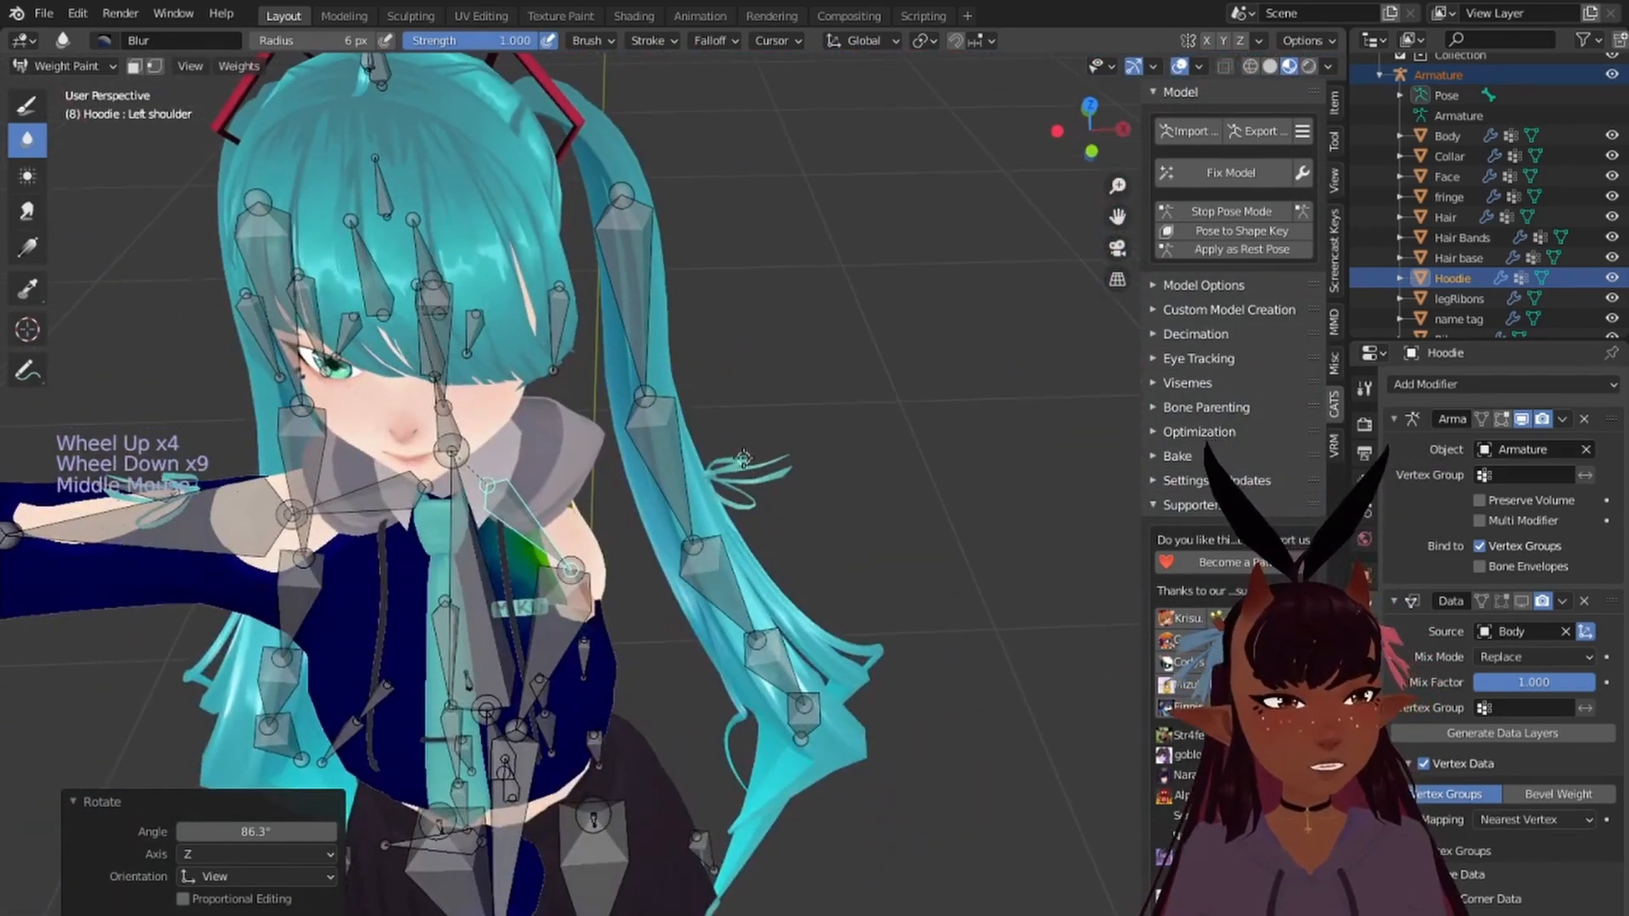
# Step: Rotate the Left arm bone by 18.5° and inspect the Hoodie's deformation around the shoulder from both sides
pyautogui.press('KP_1')
pyautogui.scroll(-4, 550, 570)
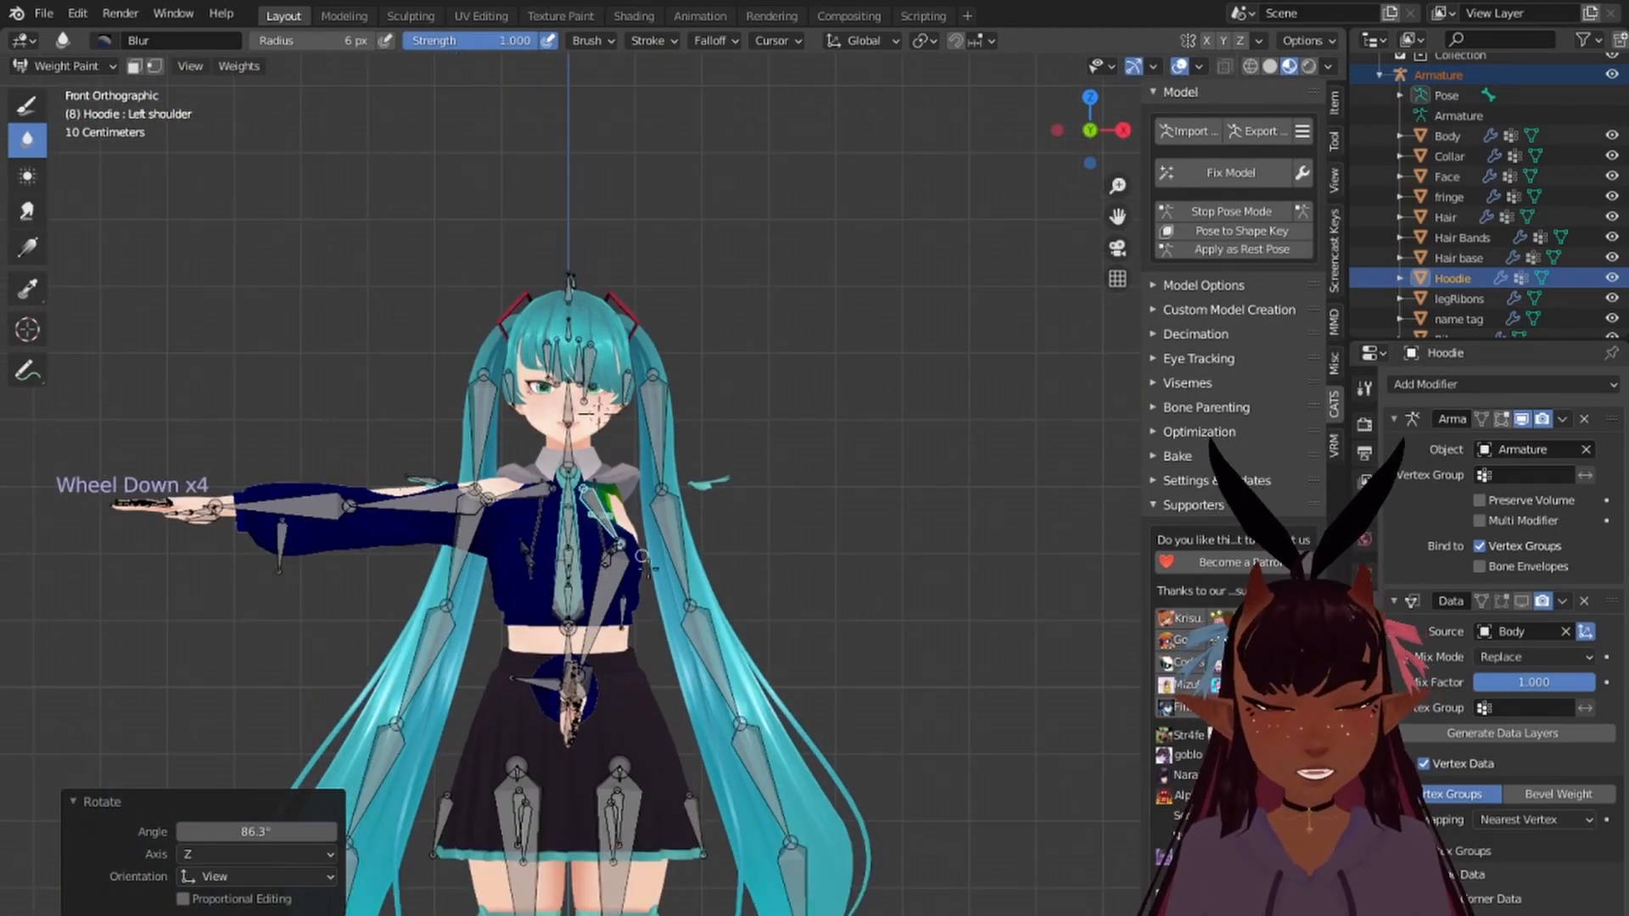
pyautogui.press('r')
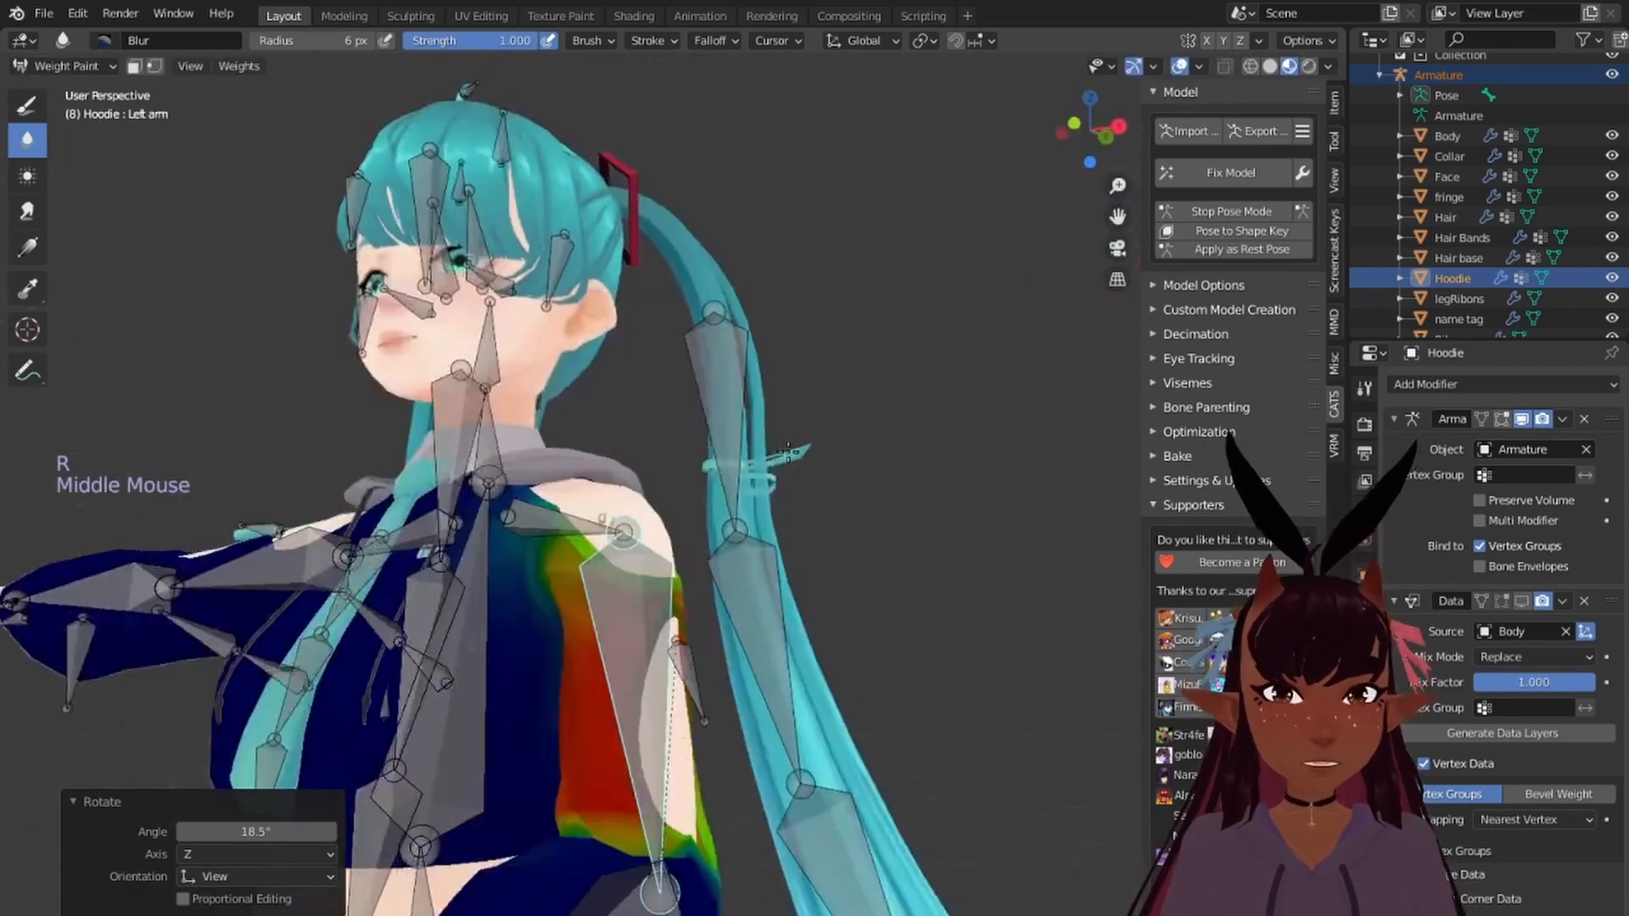
pyautogui.moveTo(788, 517)
pyautogui.mouseDown(button='middle')
pyautogui.moveTo(653, 551)
pyautogui.moveTo(666, 564)
pyautogui.moveTo(495, 262)
pyautogui.moveTo(563, 287)
pyautogui.moveTo(788, 509)
pyautogui.mouseUp(button='middle')
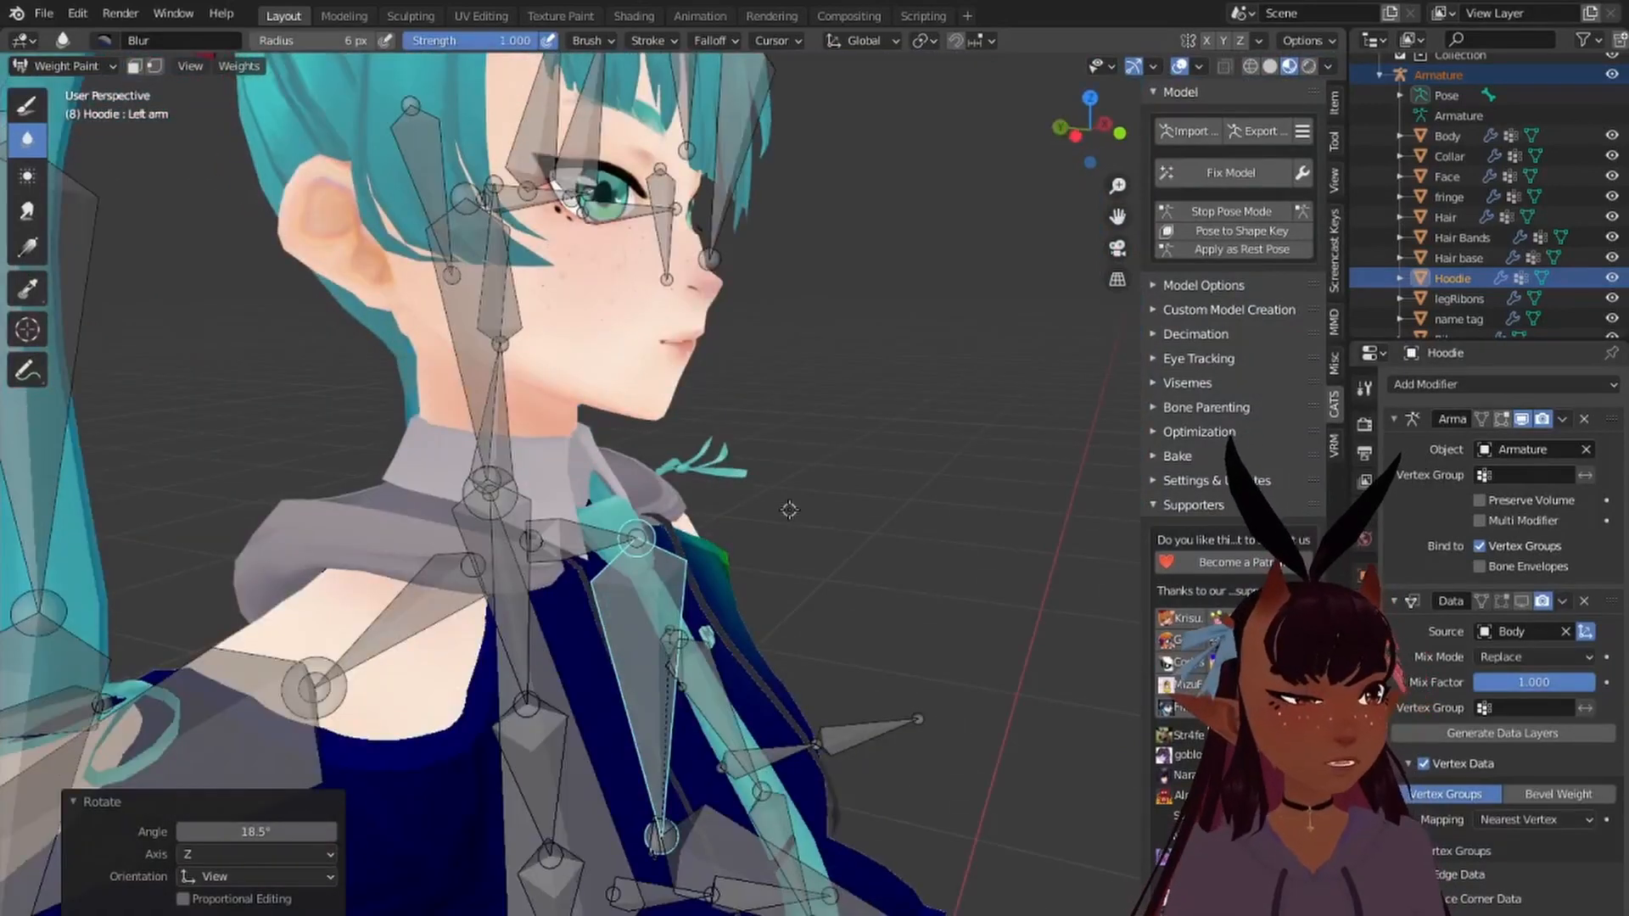
# Step: Try tilting the Chest bone sideways in front view to test how the Hoodie follows, and cancel the rotation
pyautogui.press('KP_1')
pyautogui.scroll(-2, 590, 652)
pyautogui.keyDown('shift'); pyautogui.moveTo(517, 615); pyautogui.dragTo(701, 524, button='middle'); pyautogui.keyUp('shift')
pyautogui.rightClick(707, 530)
pyautogui.press('r')
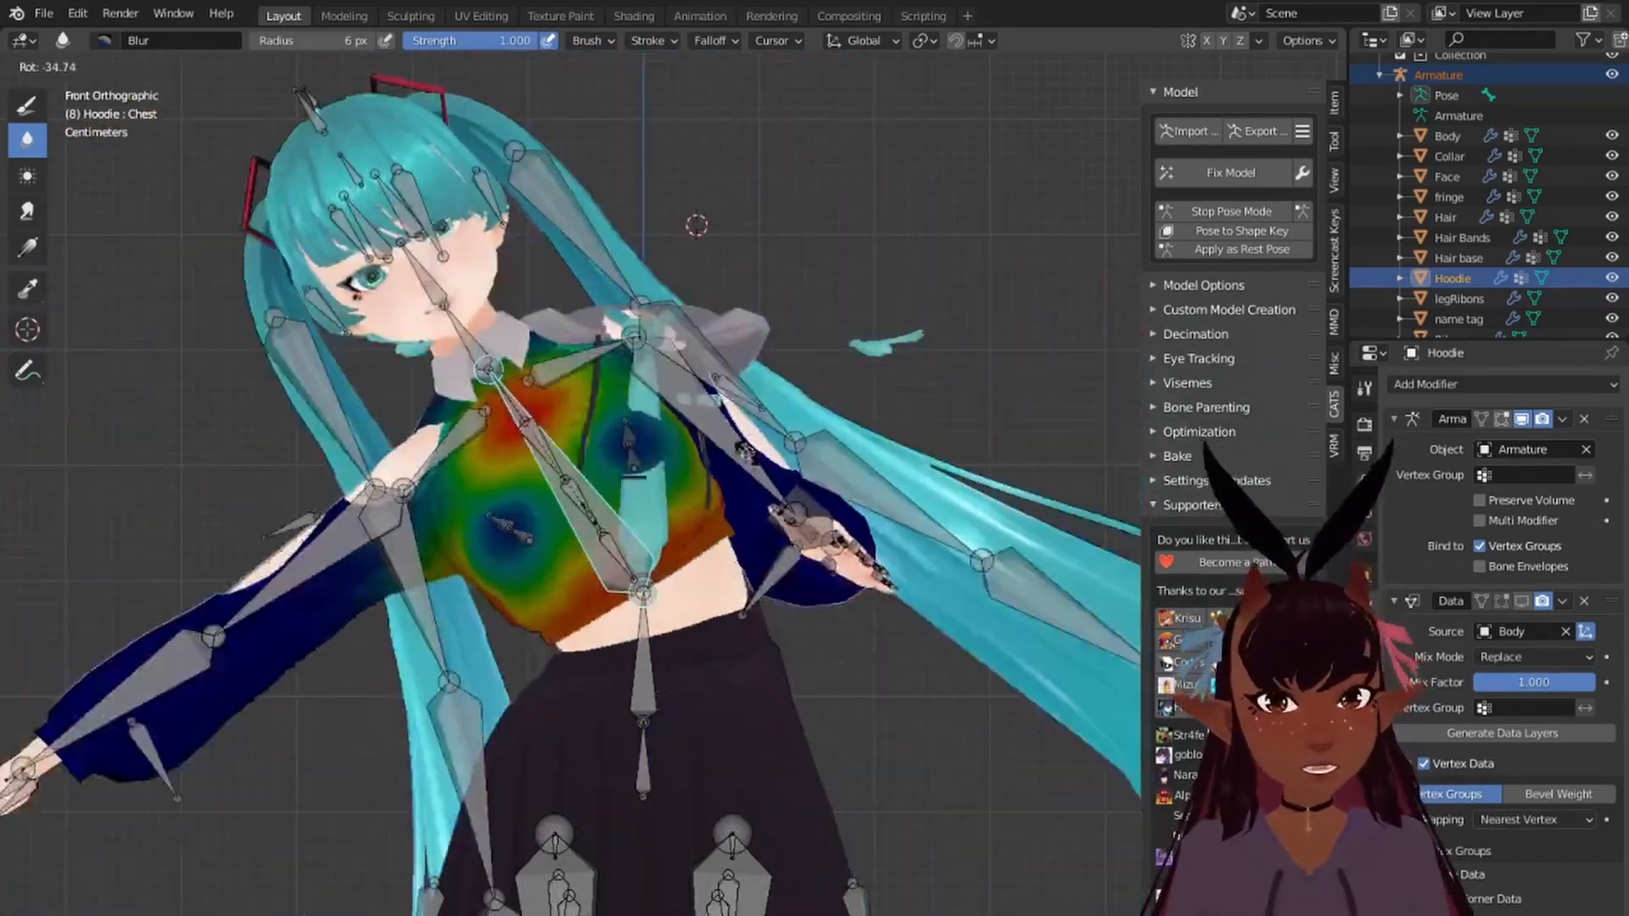
pyautogui.press('Escape')
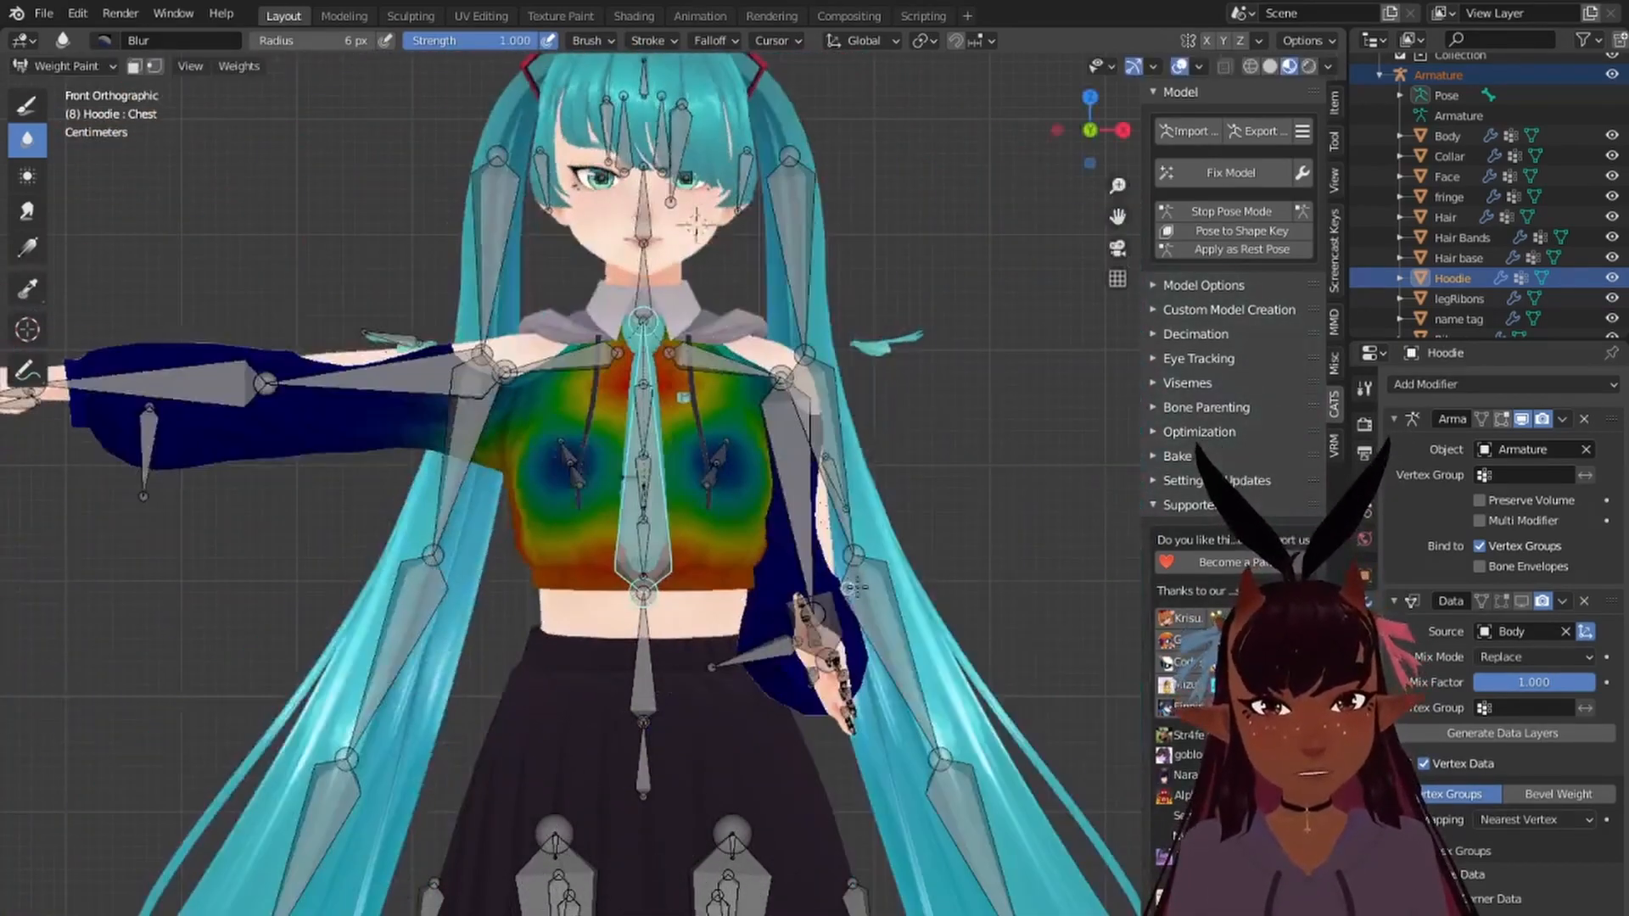
# Step: Delete the Hoodie's Data Transfer modifier, stop pose mode and select the Hoodie again
pyautogui.click(1584, 600)
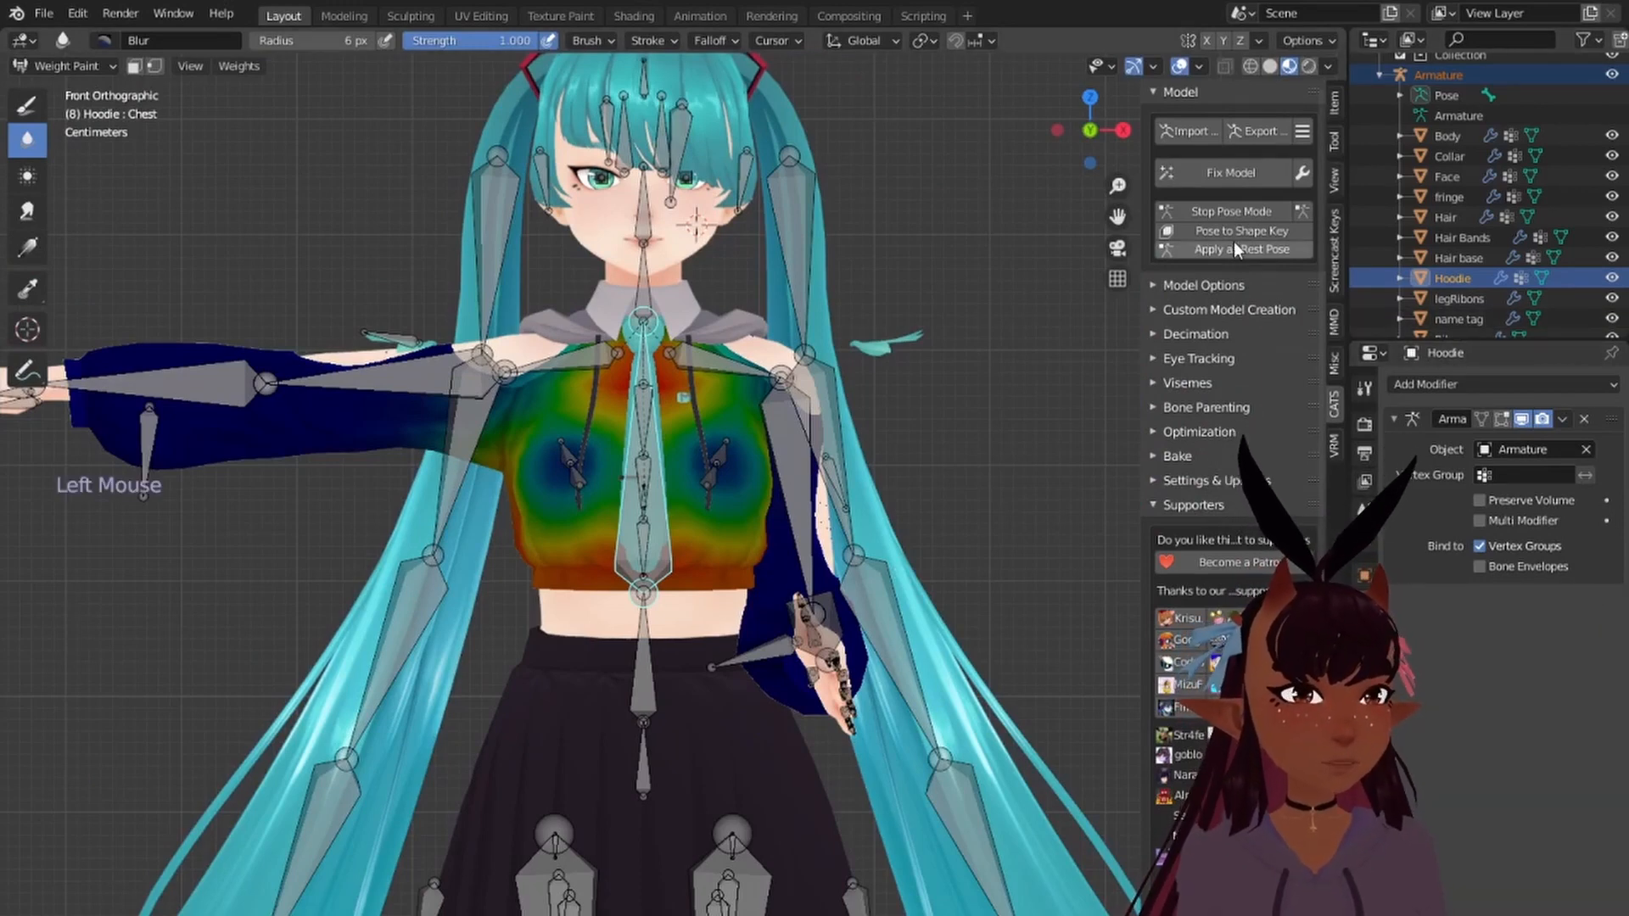
pyautogui.click(1238, 208)
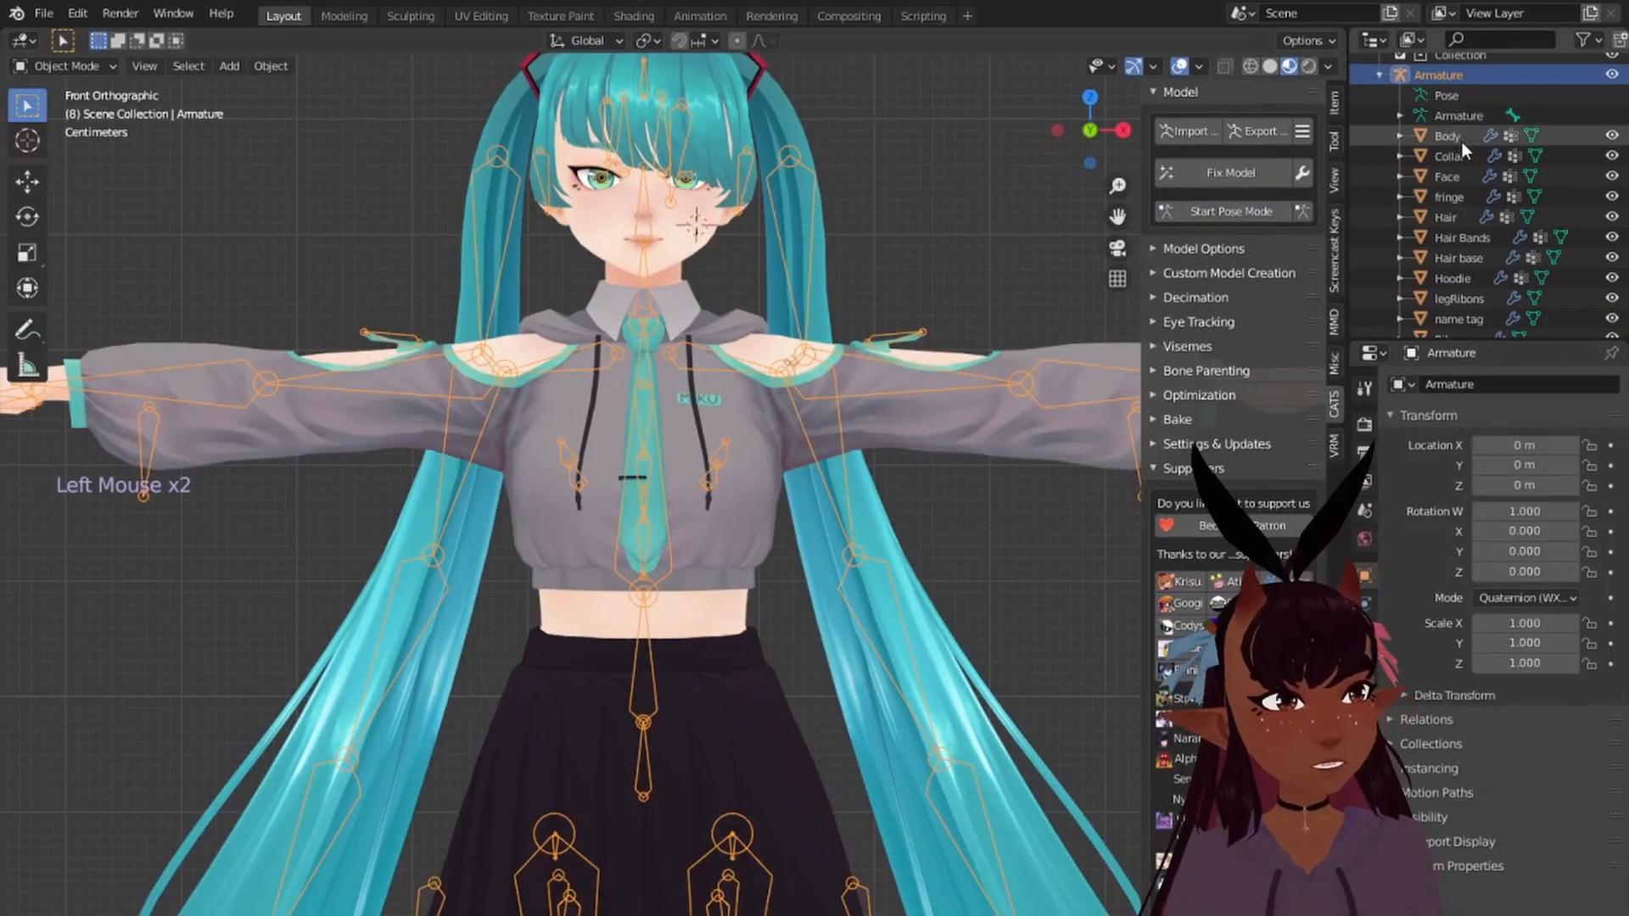
pyautogui.click(1454, 278)
# Step: Set the ties mesh's Data Transfer modifier to use Hoodie as source and transfer Vertex Data with Vertex Groups
pyautogui.scroll(-1, 1459, 226)
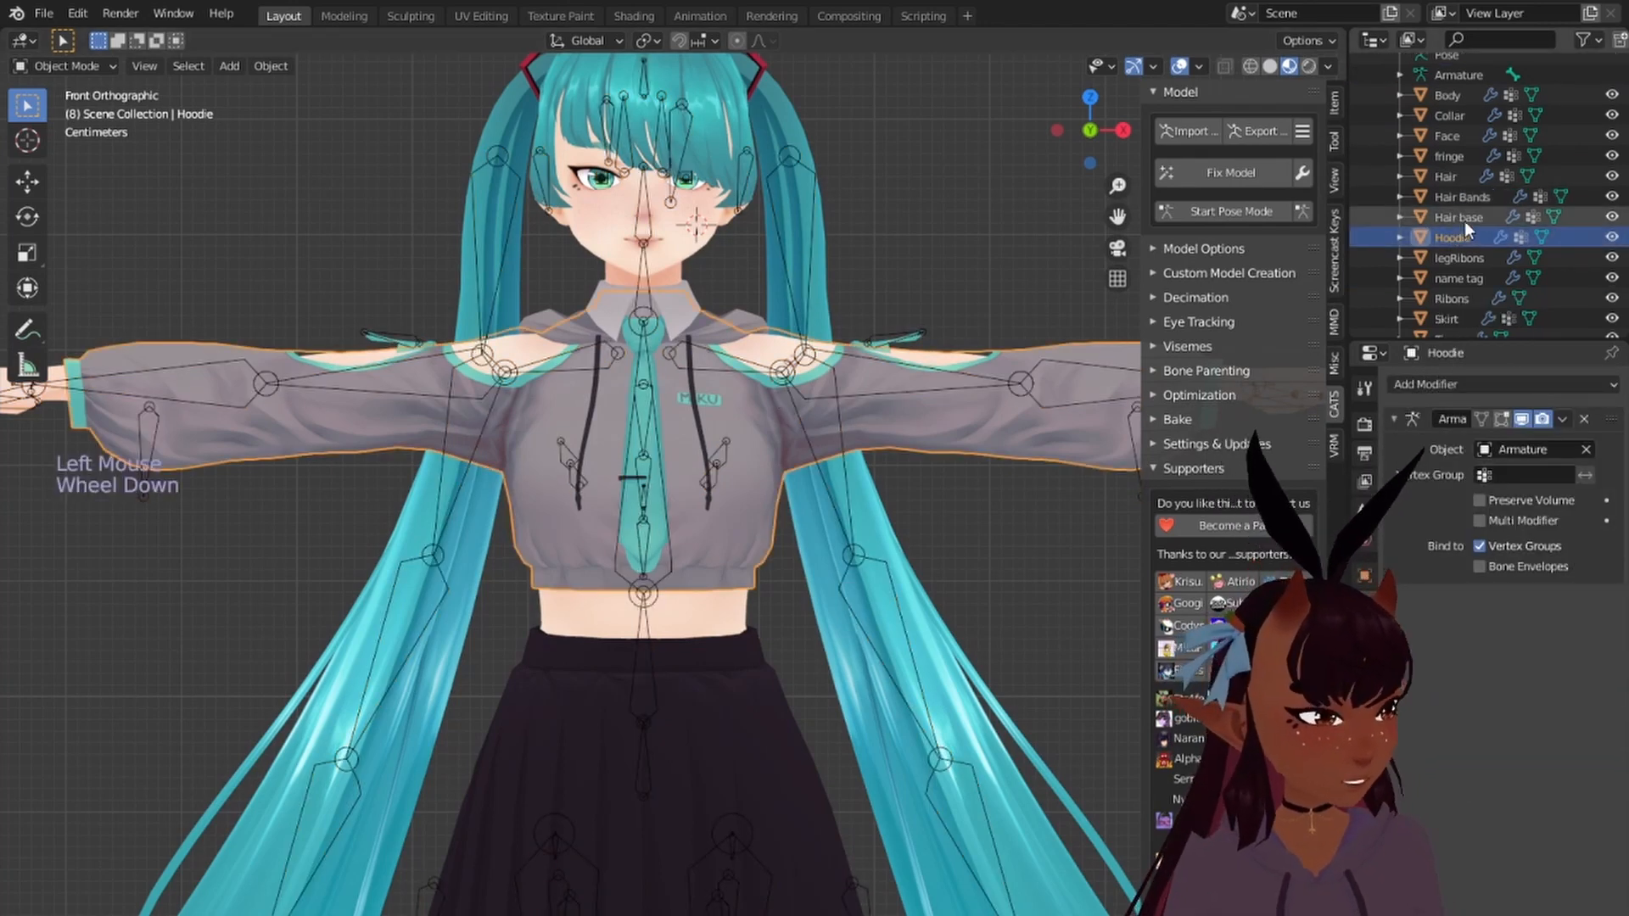
pyautogui.scroll(-1, 1463, 234)
pyautogui.scroll(-1, 1453, 246)
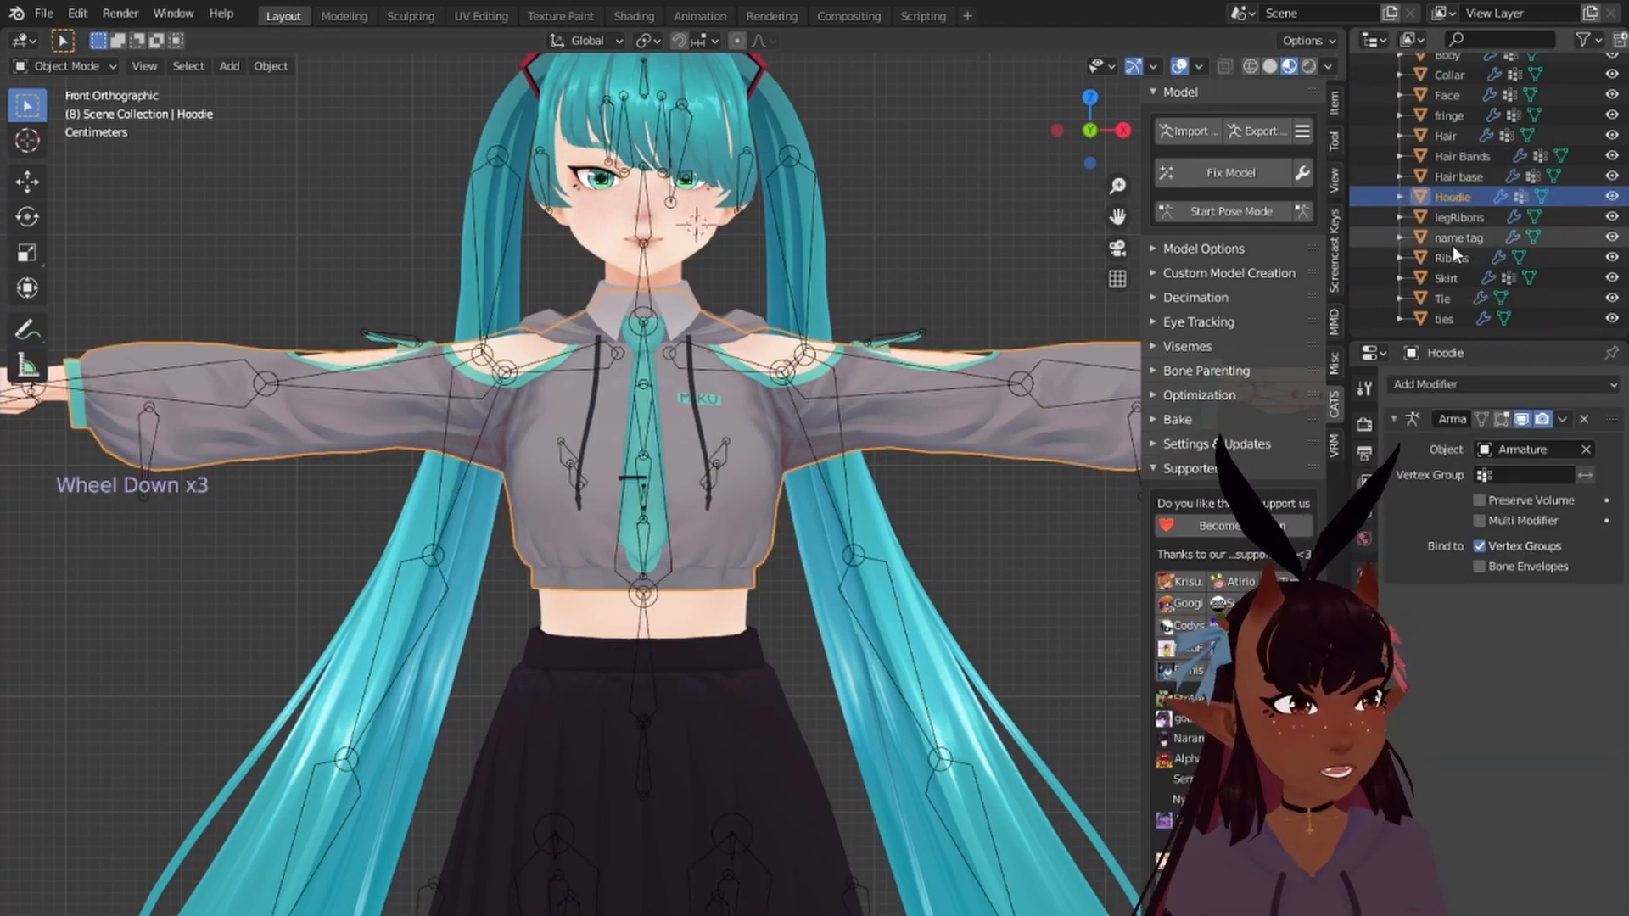
pyautogui.click(1443, 318)
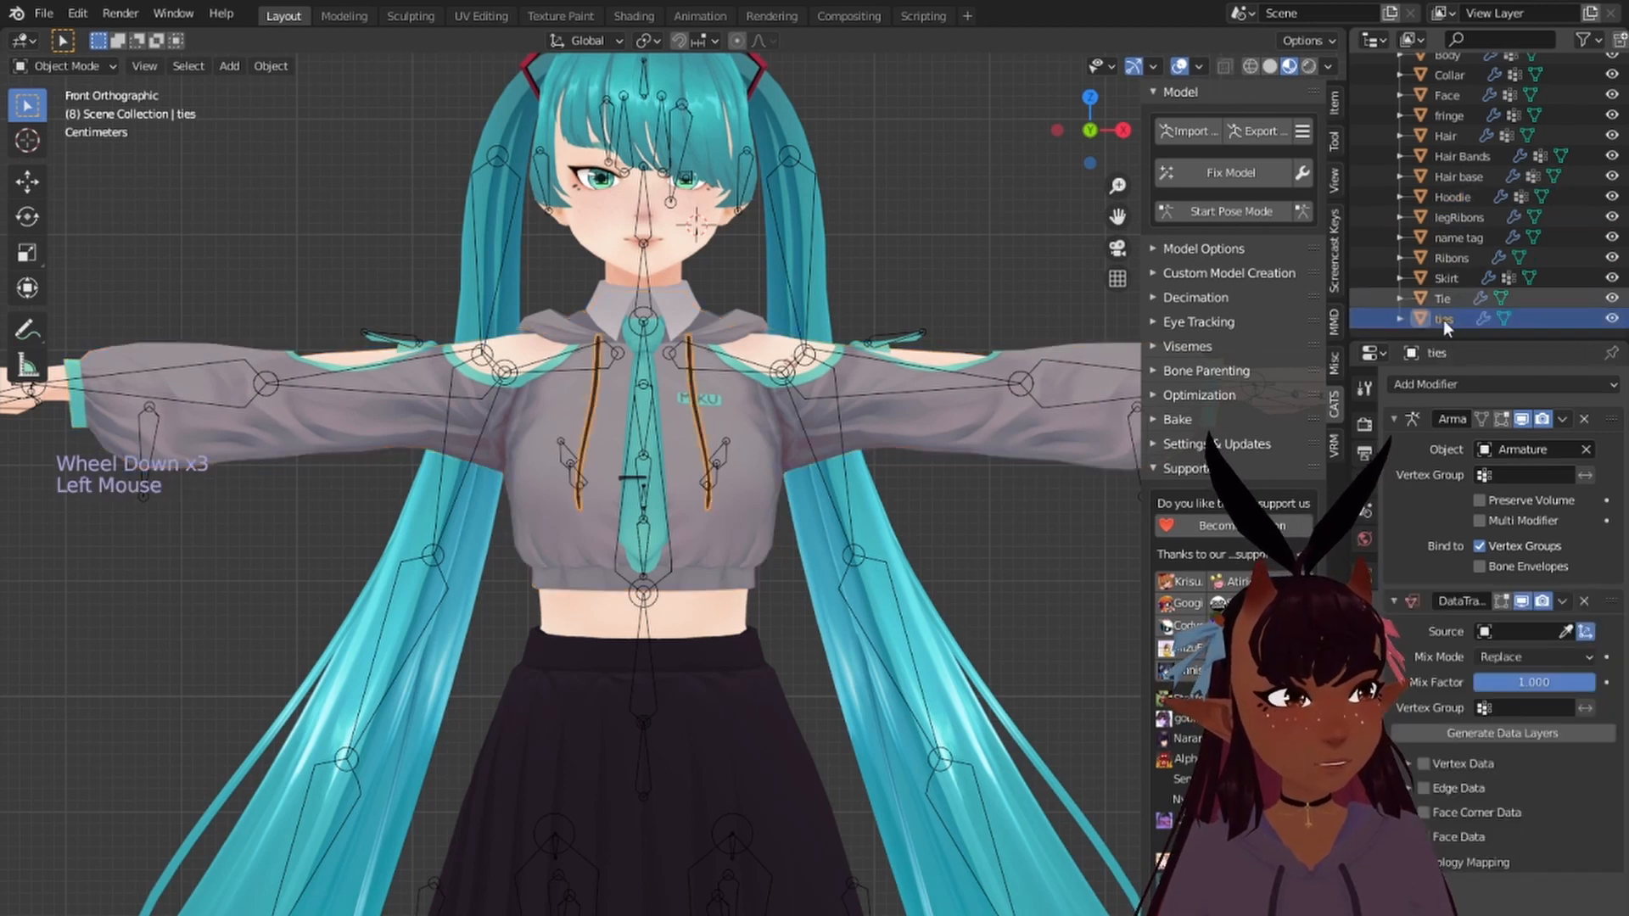
pyautogui.click(1503, 629)
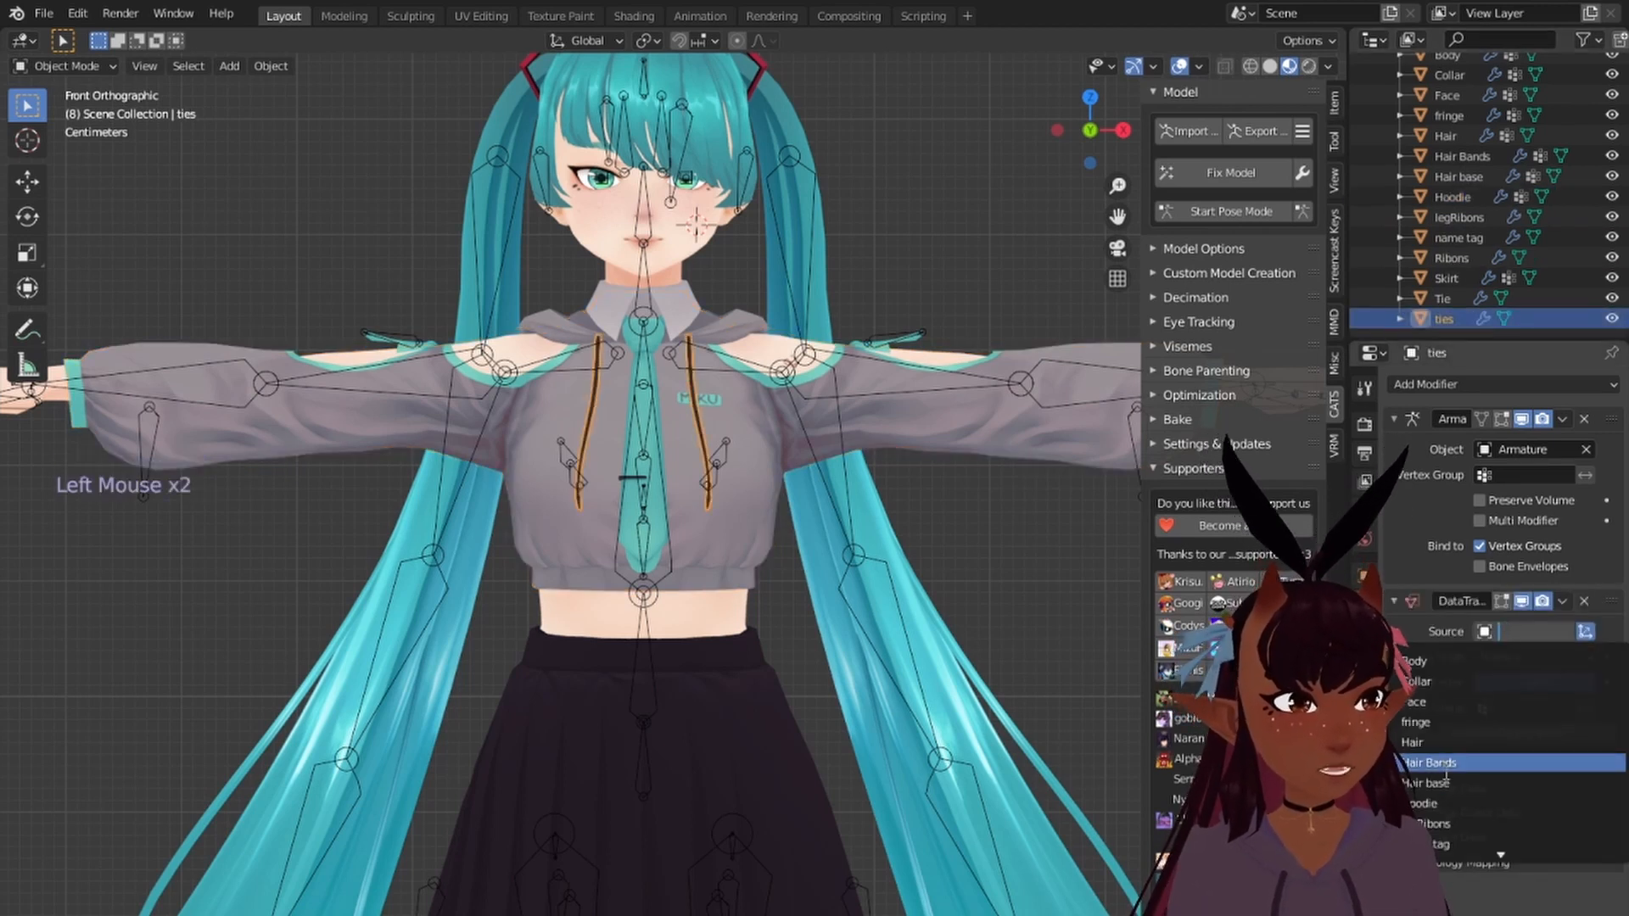
pyautogui.click(1436, 803)
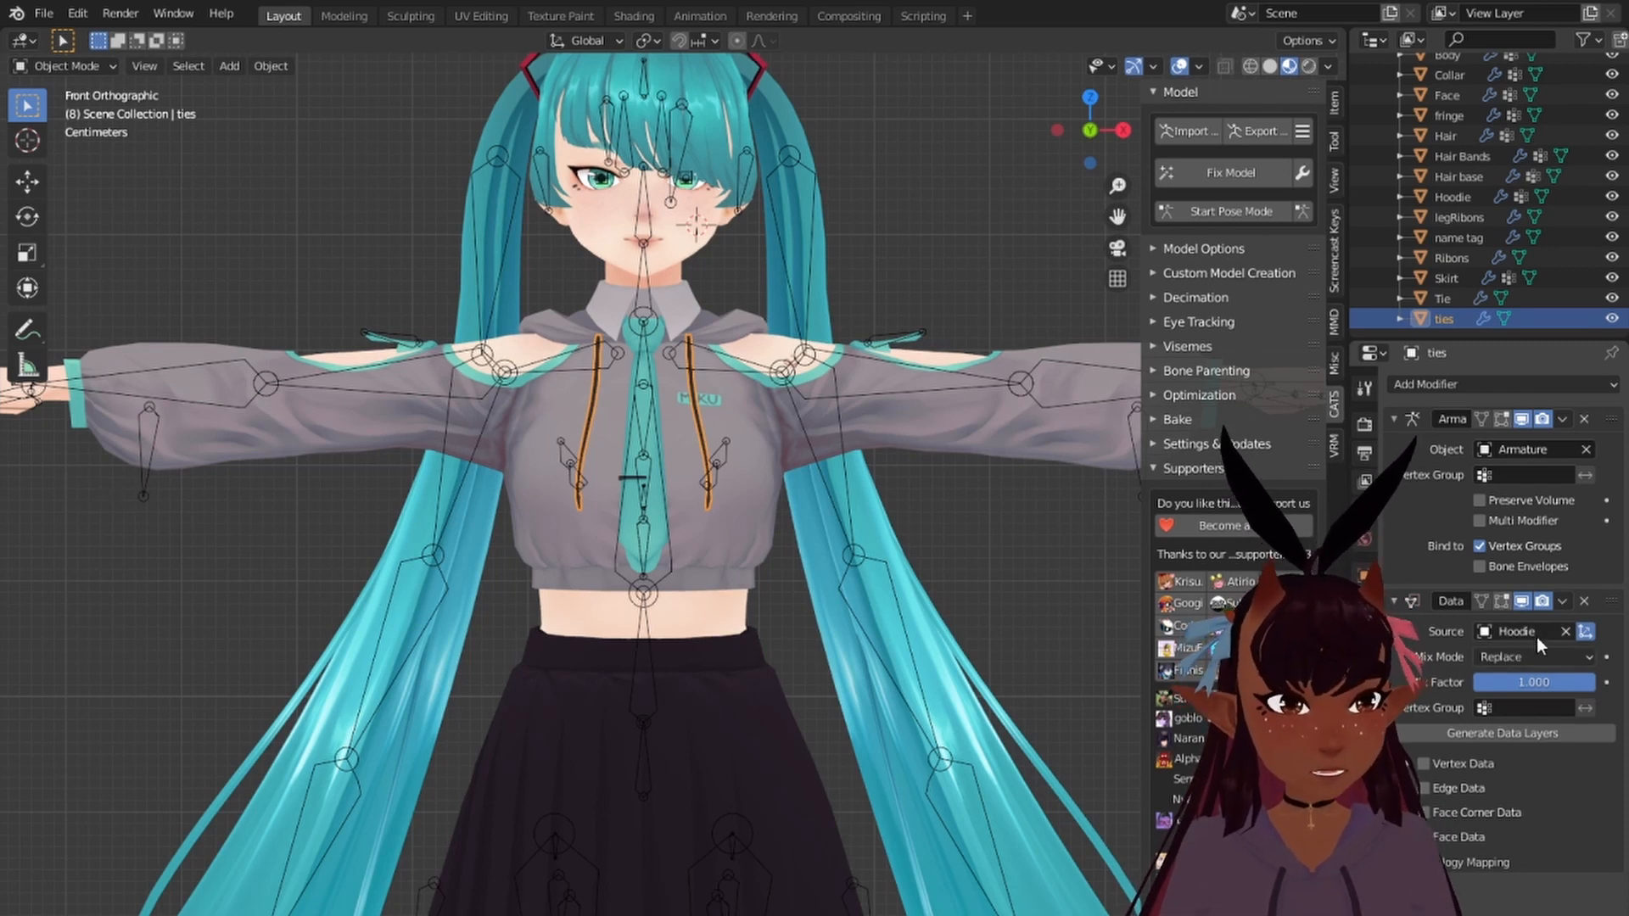
pyautogui.click(1442, 766)
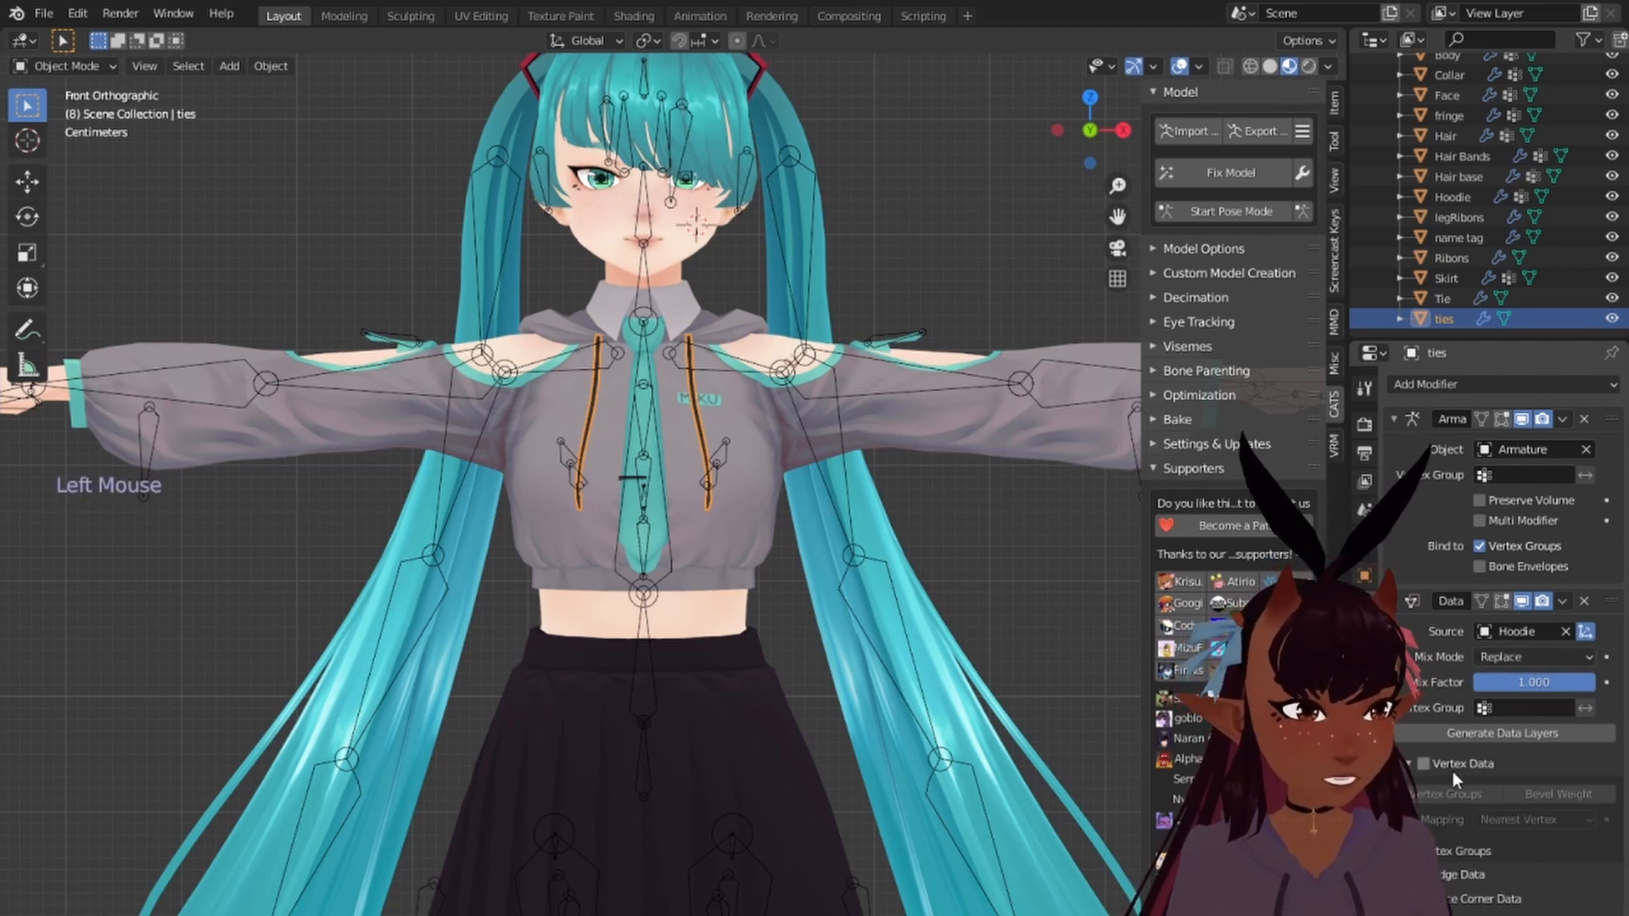
pyautogui.click(1431, 765)
pyautogui.click(1441, 794)
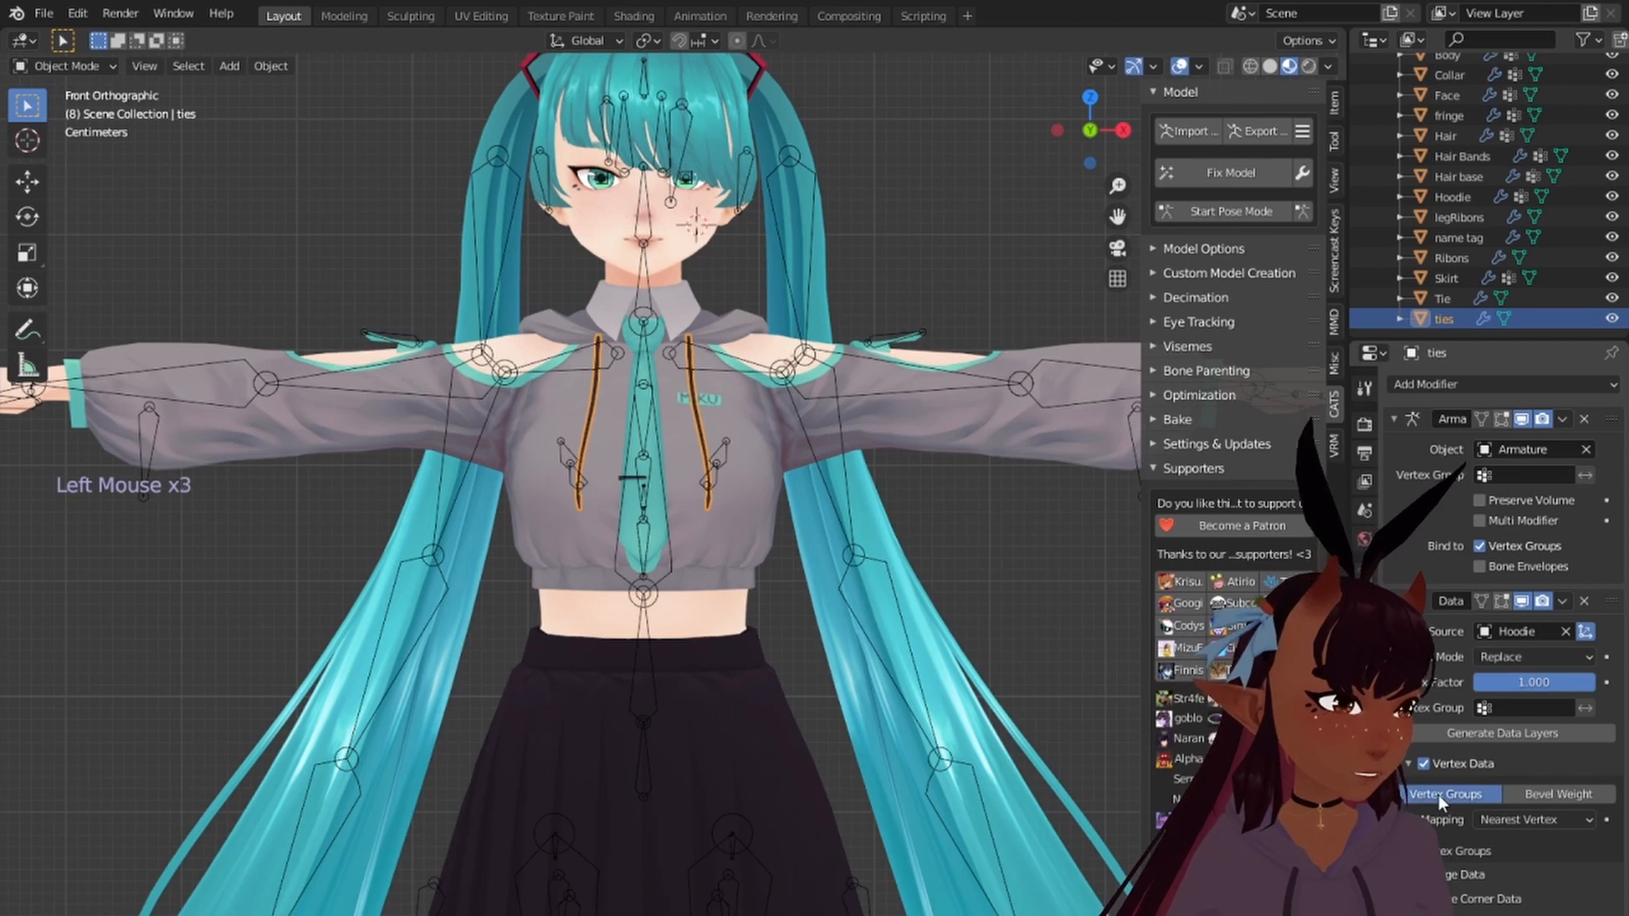
# Step: Generate the data layers for the ties, select the Armature together with the ties mesh, and enter Weight Paint mode
pyautogui.click(1499, 734)
pyautogui.scroll(4, 1457, 255)
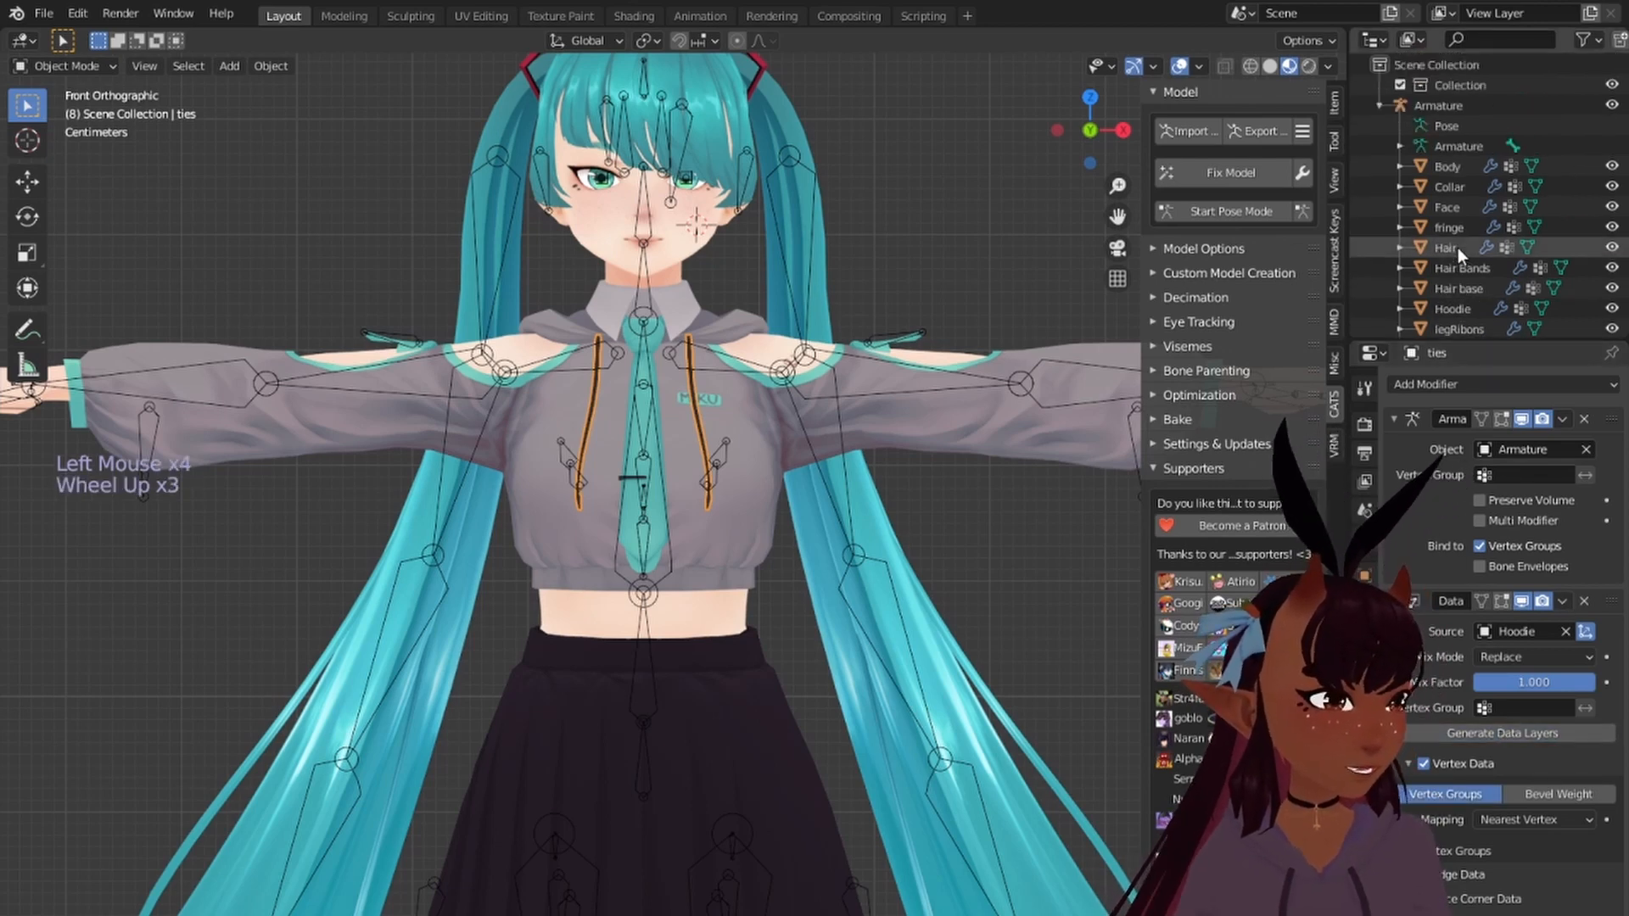
pyautogui.click(1453, 104)
pyautogui.scroll(-4, 1474, 275)
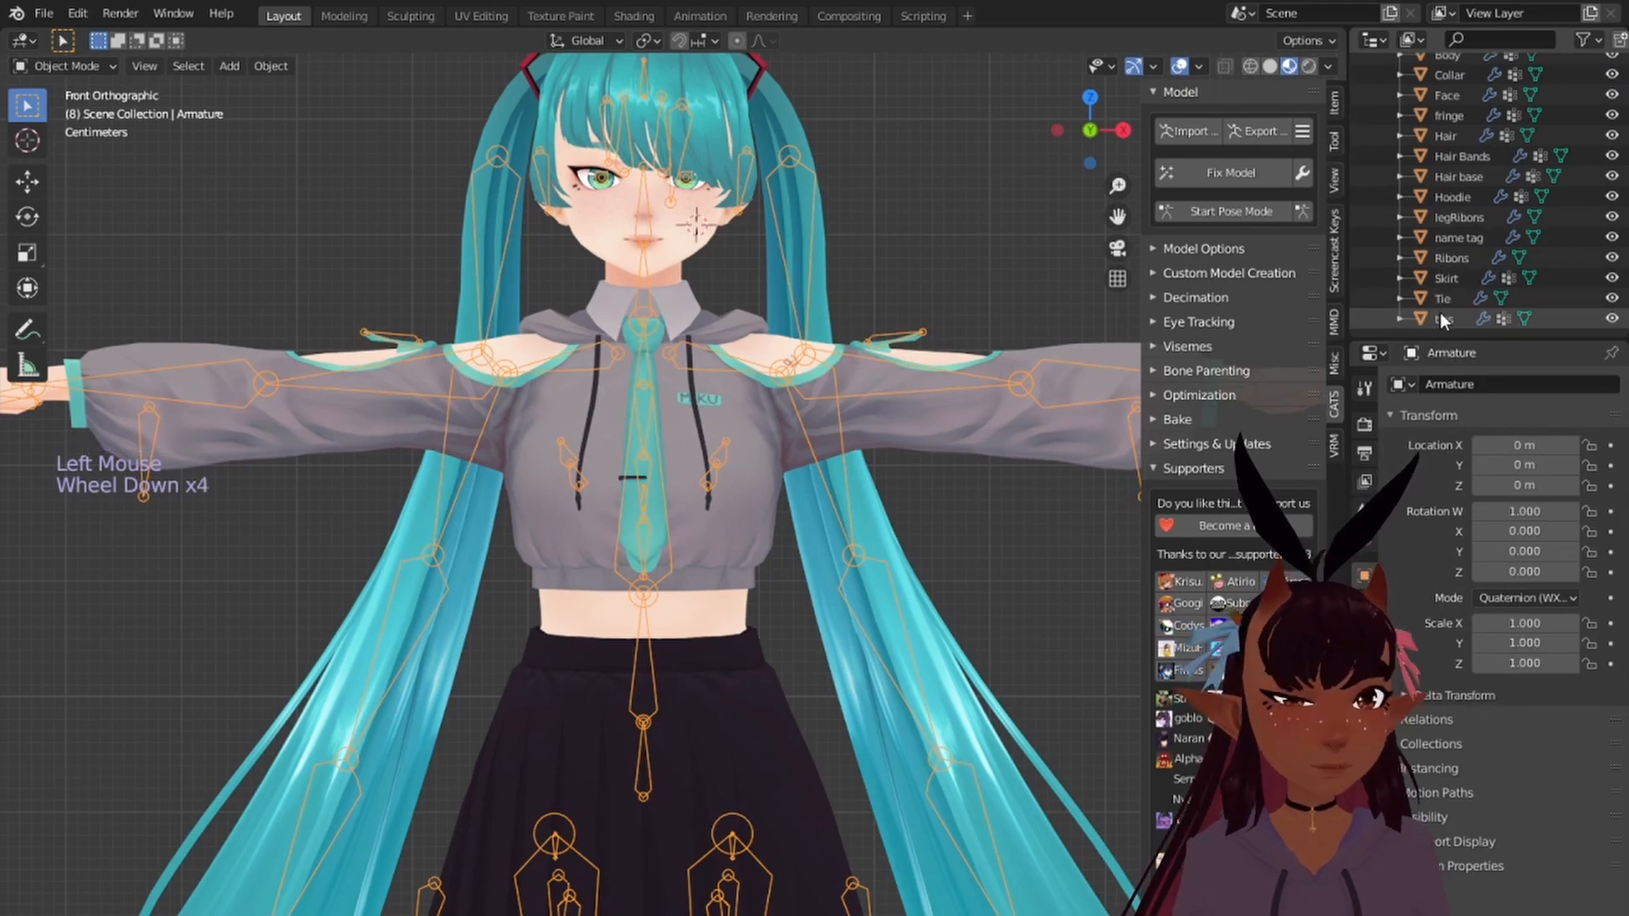
pyautogui.keyDown('ctrl'); pyautogui.click(1442, 318); pyautogui.keyUp('ctrl')
pyautogui.click(64, 65)
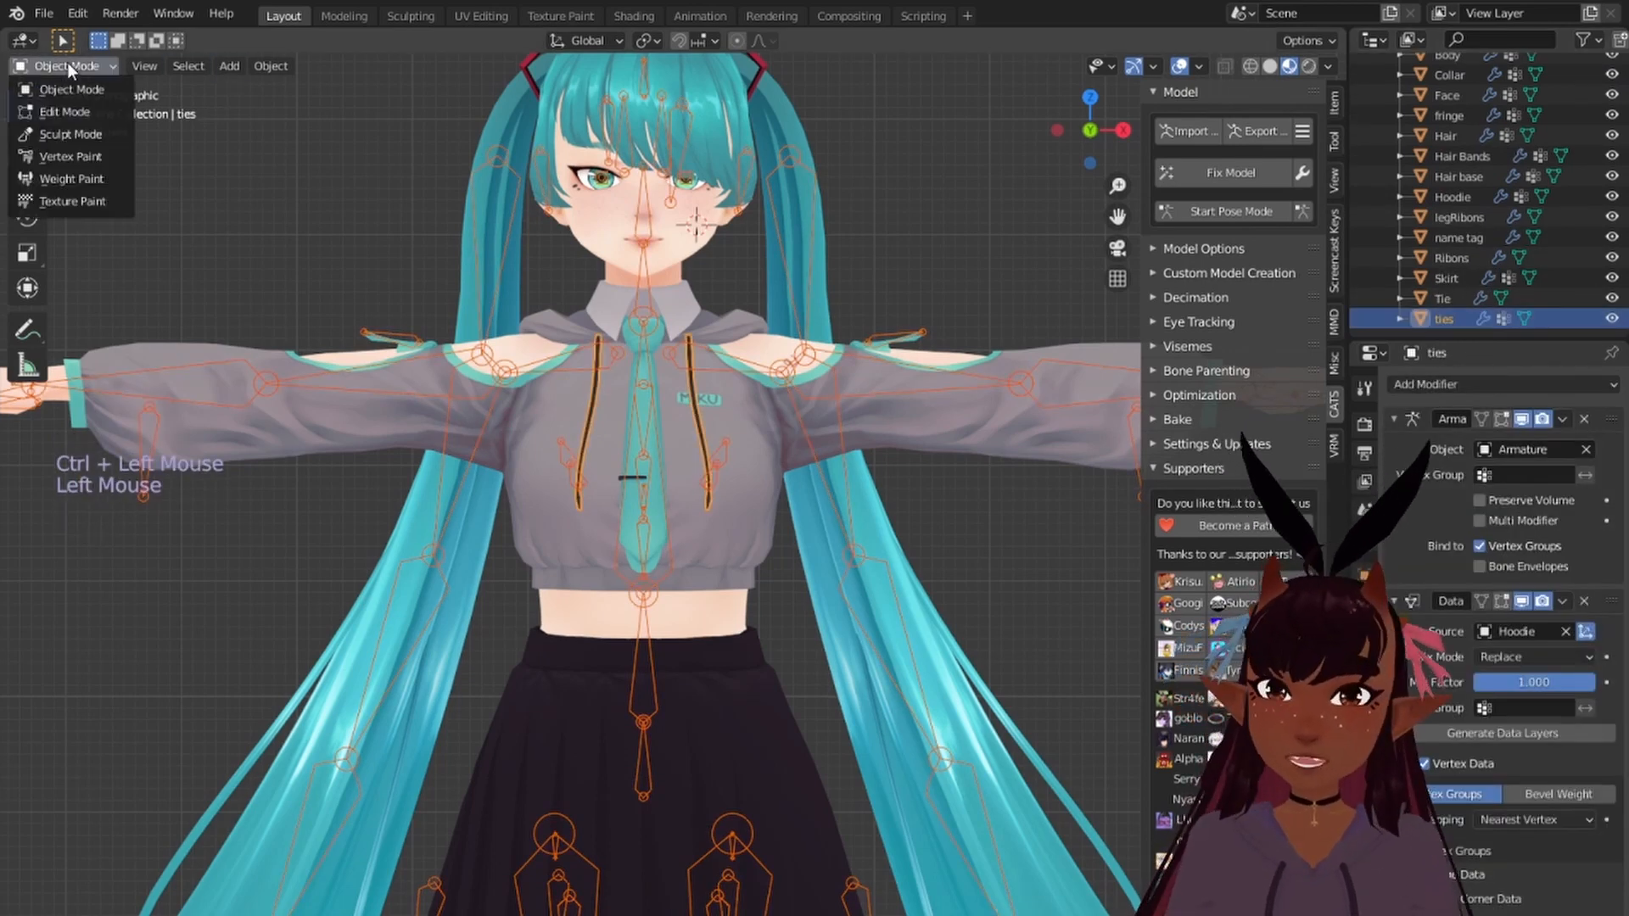
pyautogui.click(68, 182)
# Step: Switch to wireframe shading and examine the ties' weights for the Breast_L, Chest, Right shoulder, Left shoulder and Breast_R bones
pyautogui.scroll(4, 737, 422)
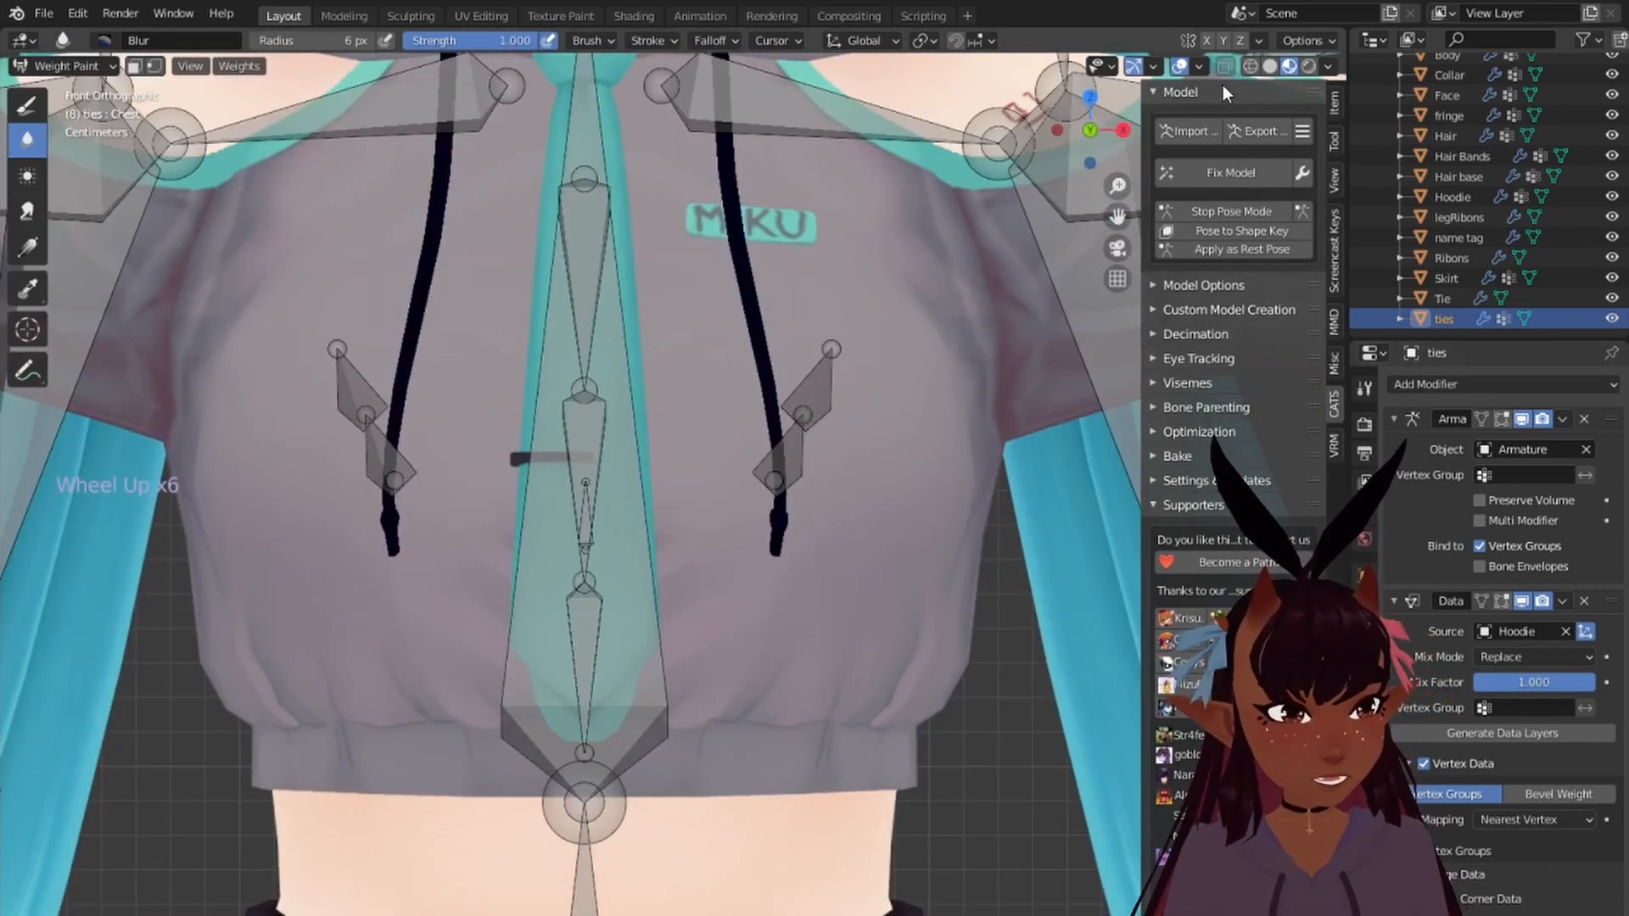
pyautogui.click(1248, 65)
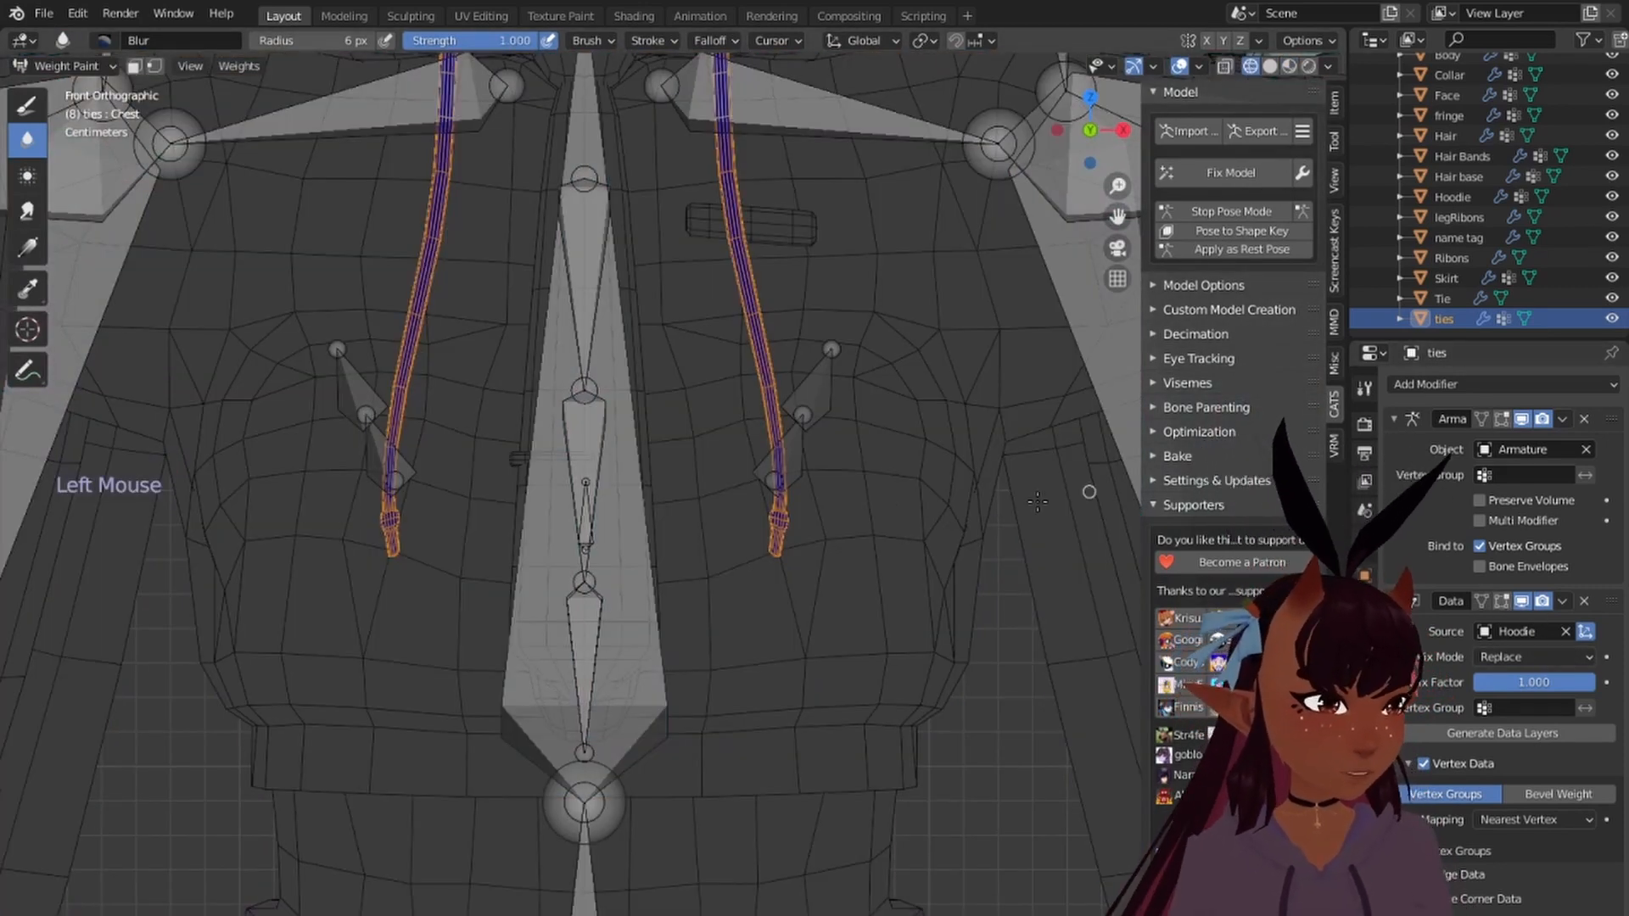
pyautogui.rightClick(784, 451)
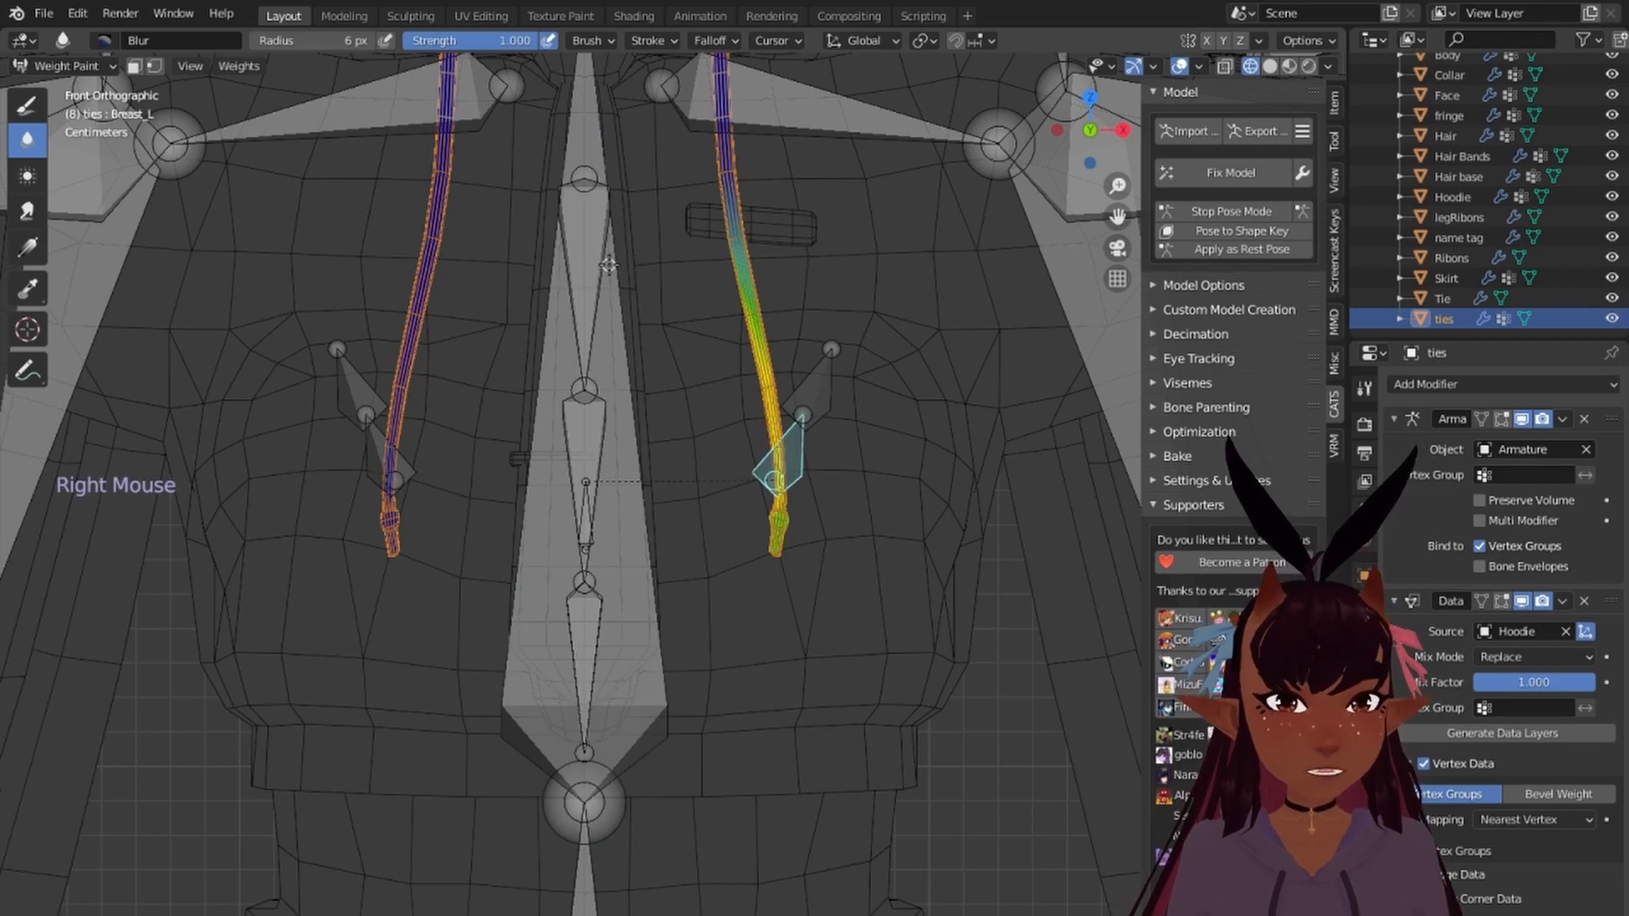
pyautogui.scroll(-1, 609, 264)
pyautogui.rightClick(598, 316)
pyautogui.scroll(-1, 597, 315)
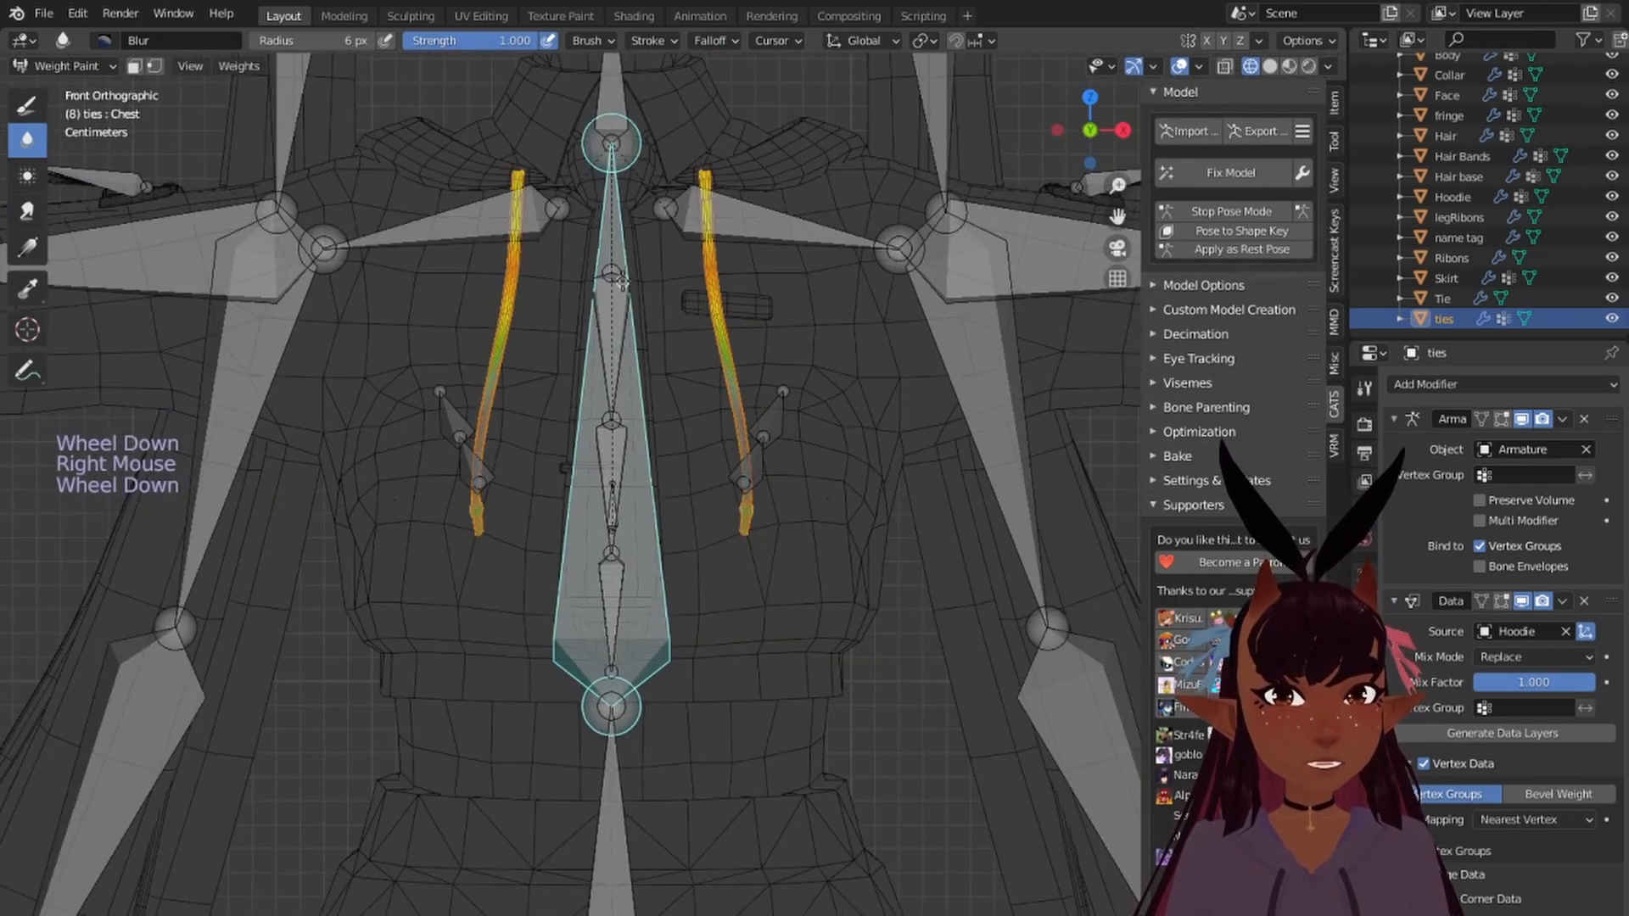
pyautogui.rightClick(764, 209)
pyautogui.rightClick(765, 209)
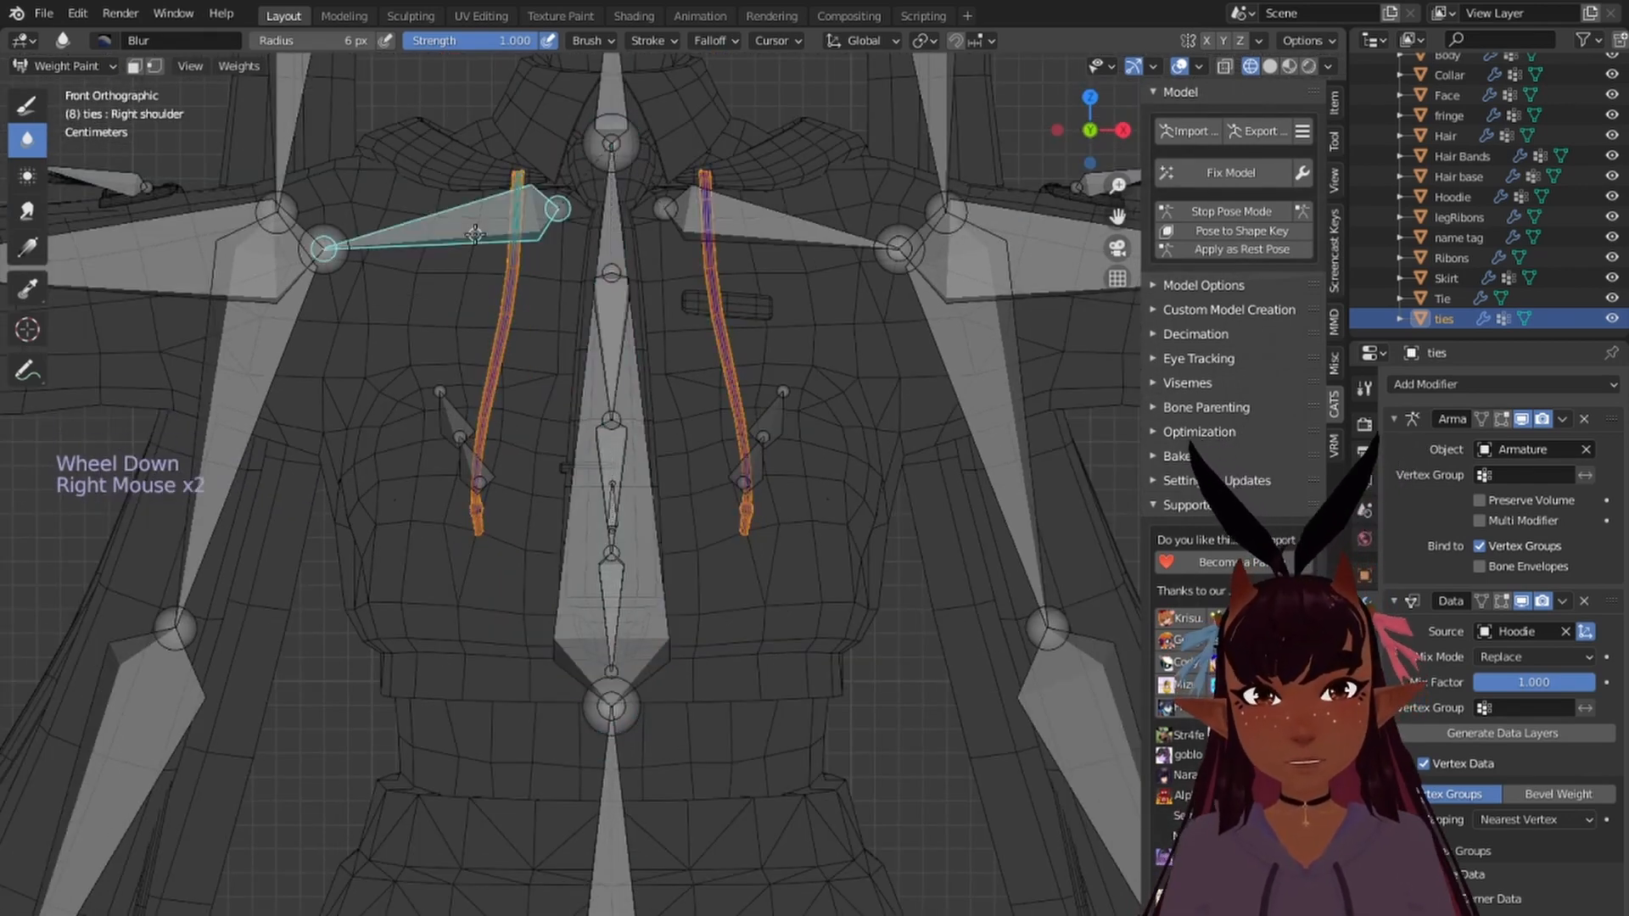
pyautogui.rightClick(873, 231)
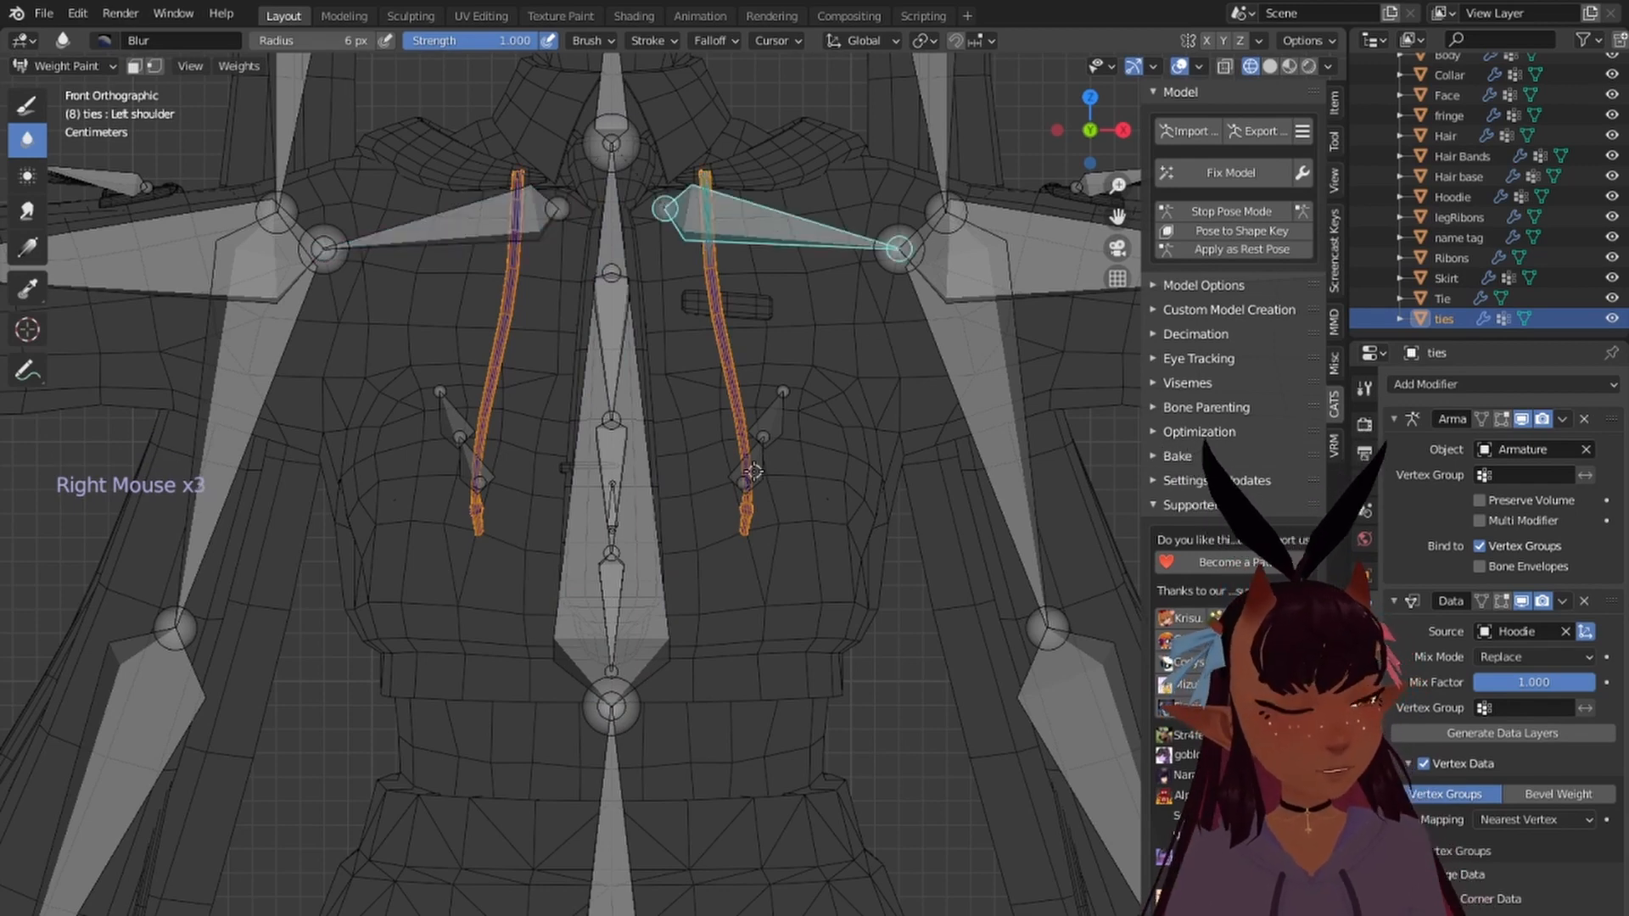
pyautogui.rightClick(467, 463)
pyautogui.moveTo(467, 463); pyautogui.dragTo(594, 509, button='middle')
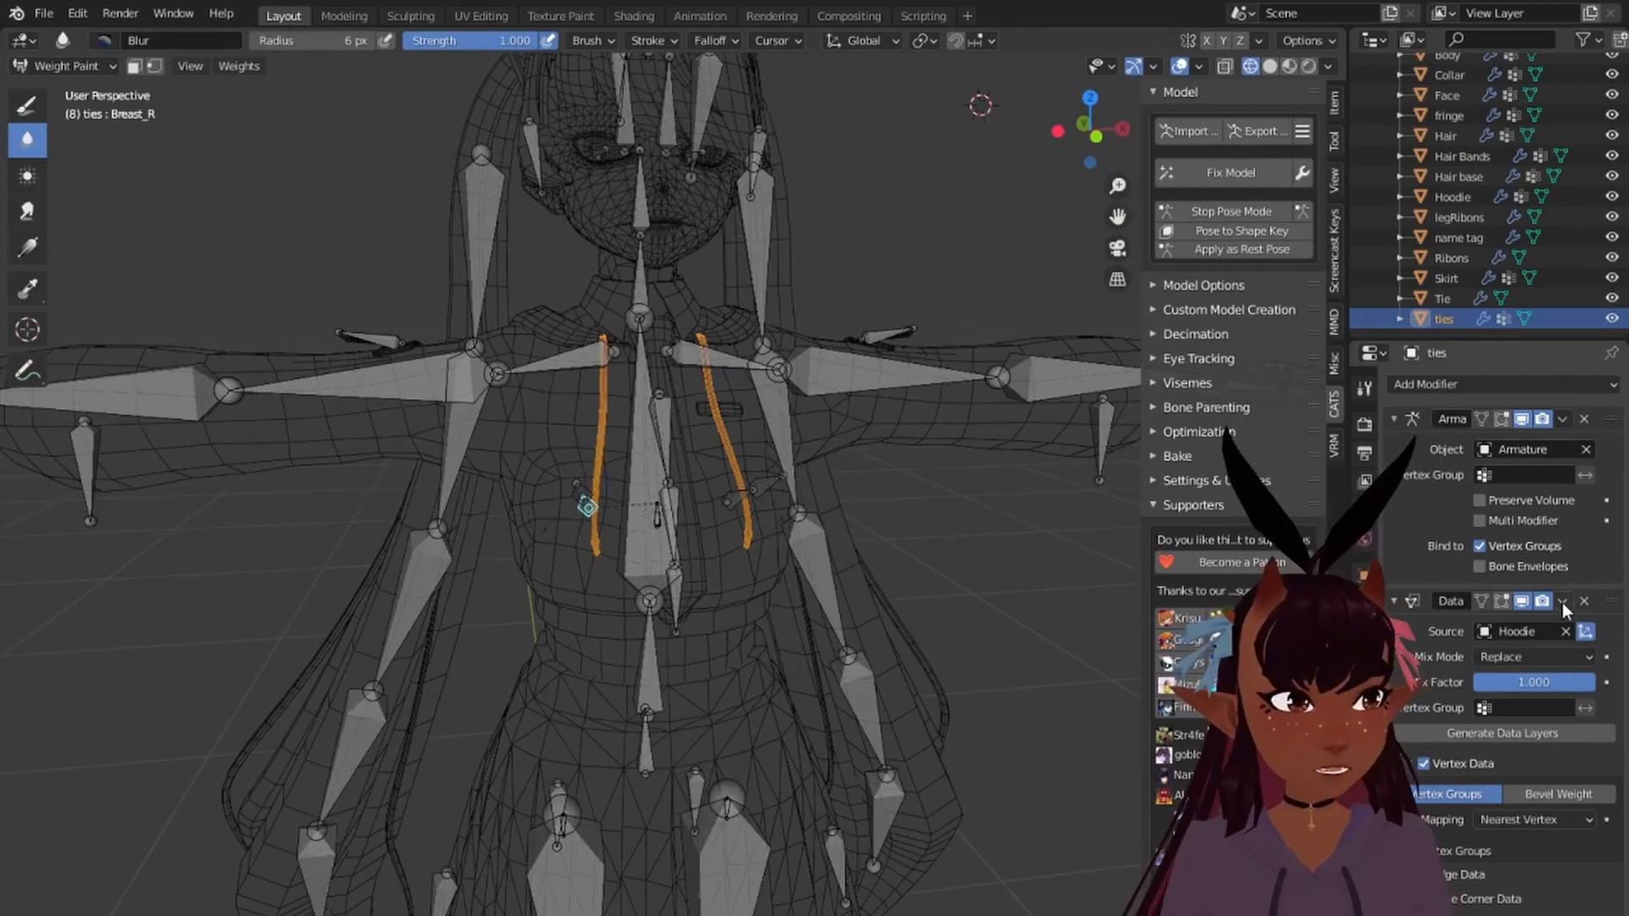
# Step: Apply the Data Transfer modifier on the ties mesh
pyautogui.click(1561, 600)
pyautogui.click(1469, 623)
pyautogui.scroll(4, 611, 584)
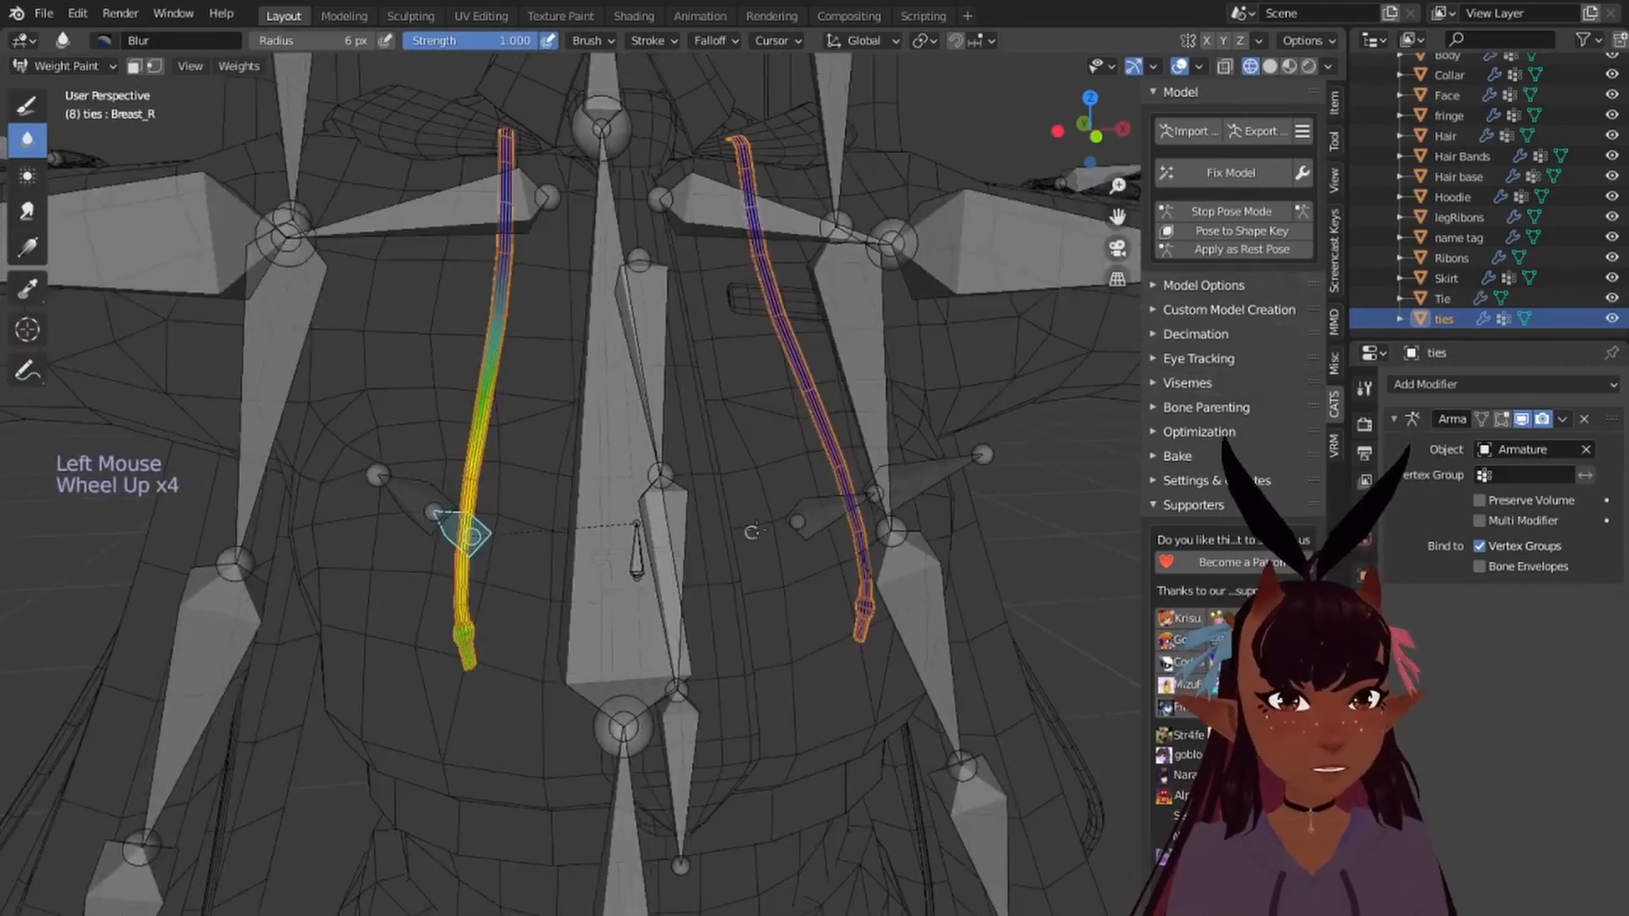
# Step: Move the Breast_L bone inward and up, about -0.037 m in X and 0.026 m in Z, to test the tie's deformation
pyautogui.rightClick(807, 525)
pyautogui.press('g')
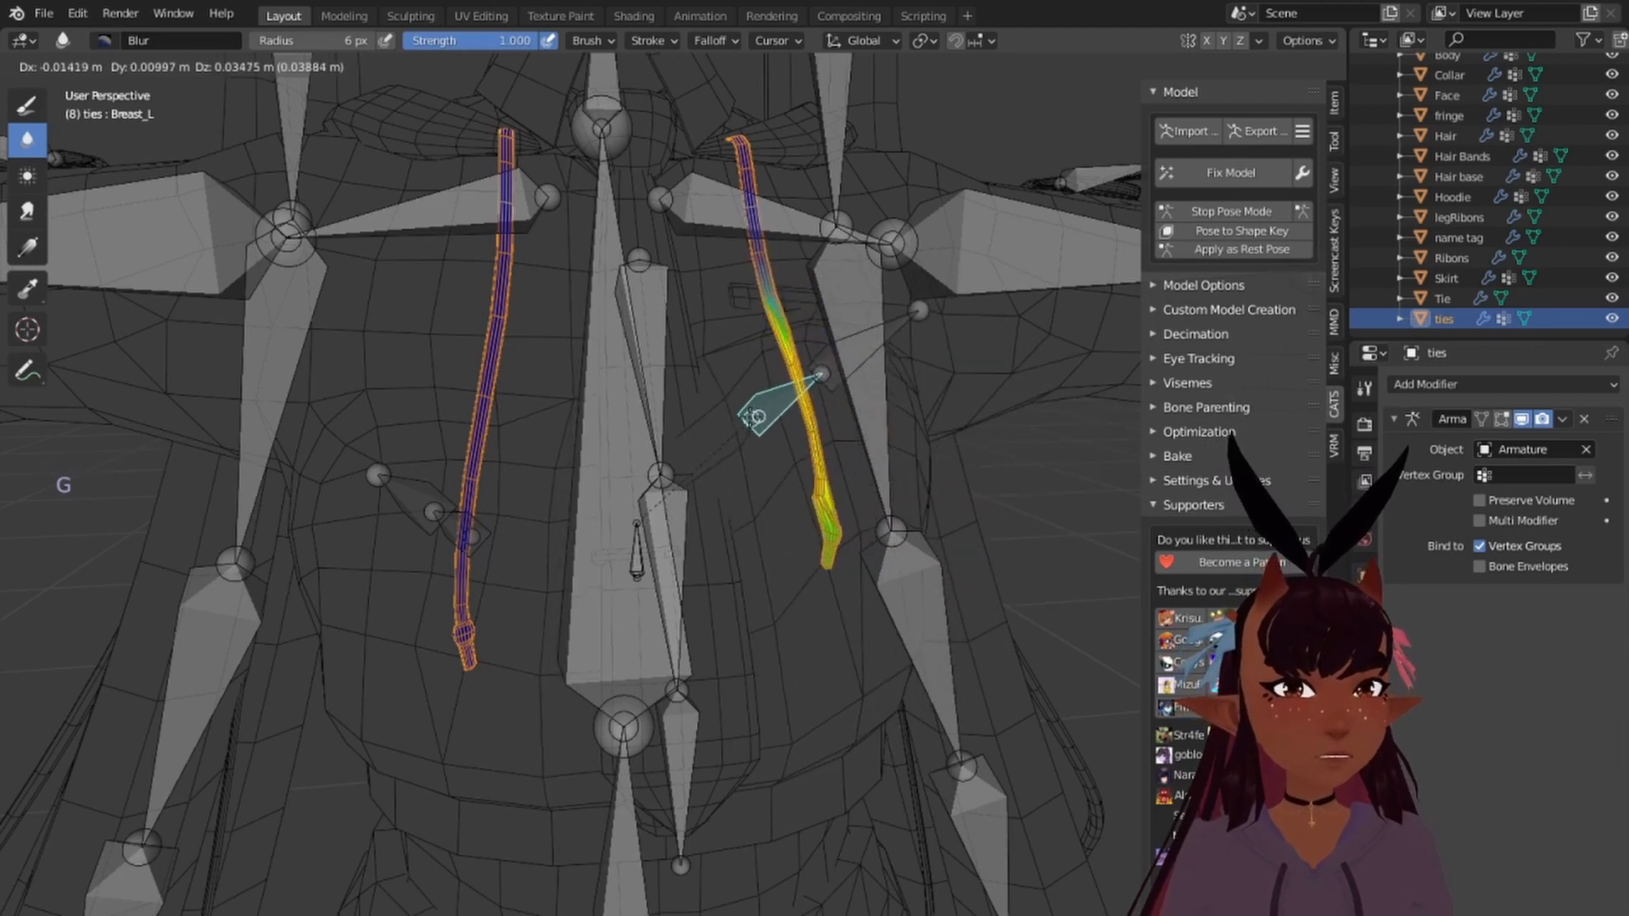
pyautogui.click(747, 379)
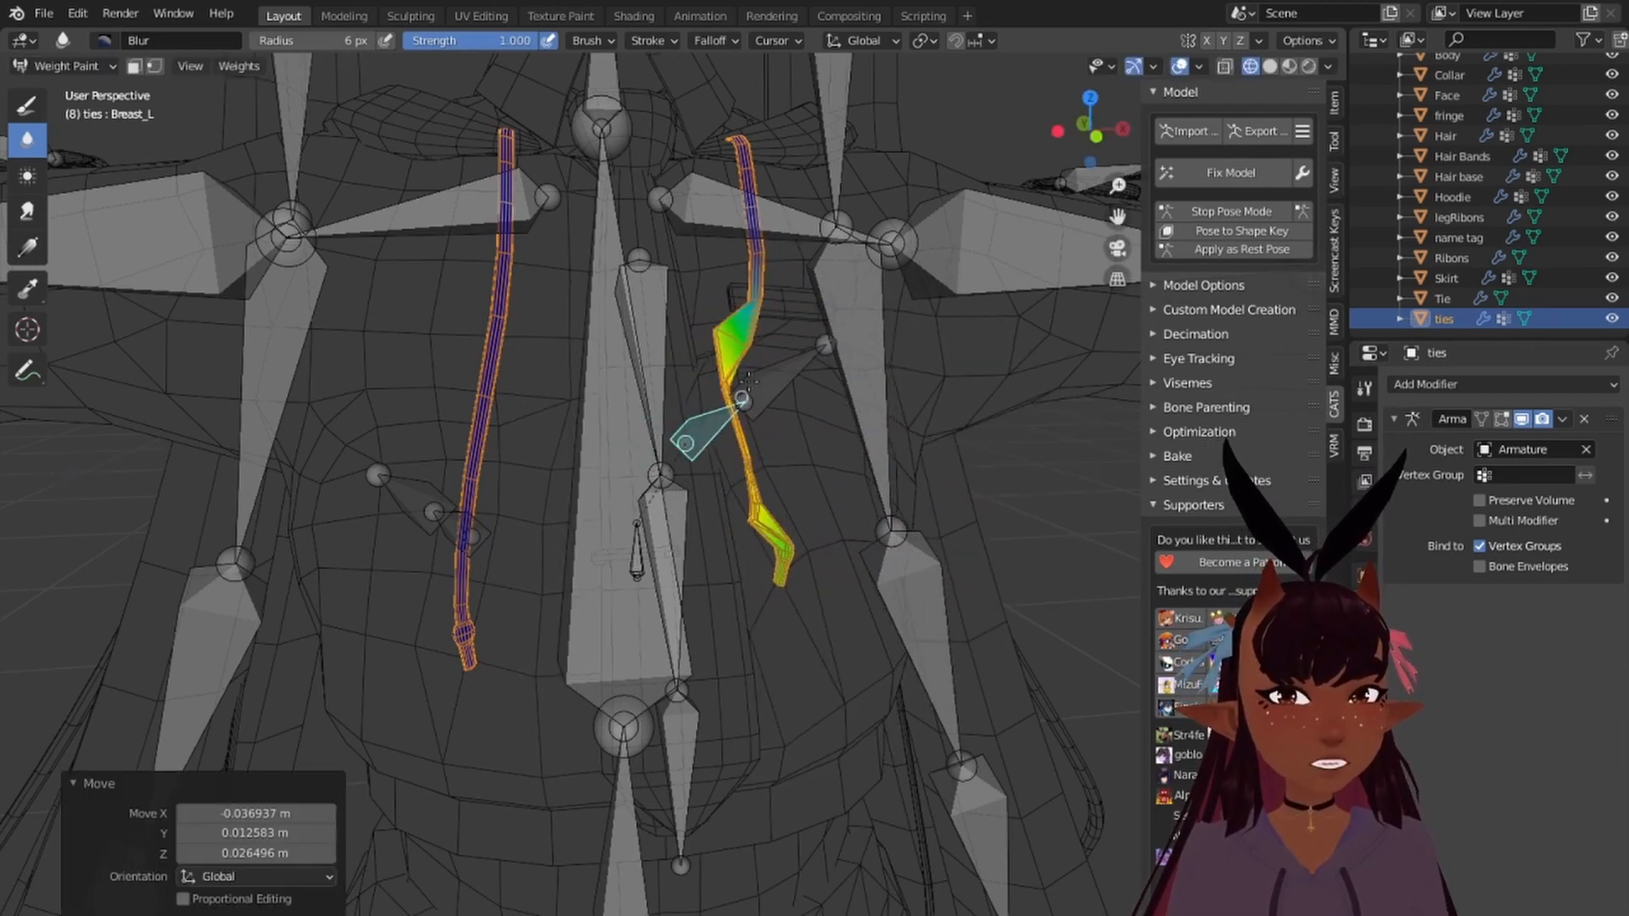
# Step: Enable X Mirror in the weight painting tool's options
pyautogui.moveTo(721, 331); pyautogui.dragTo(826, 442, button='middle')
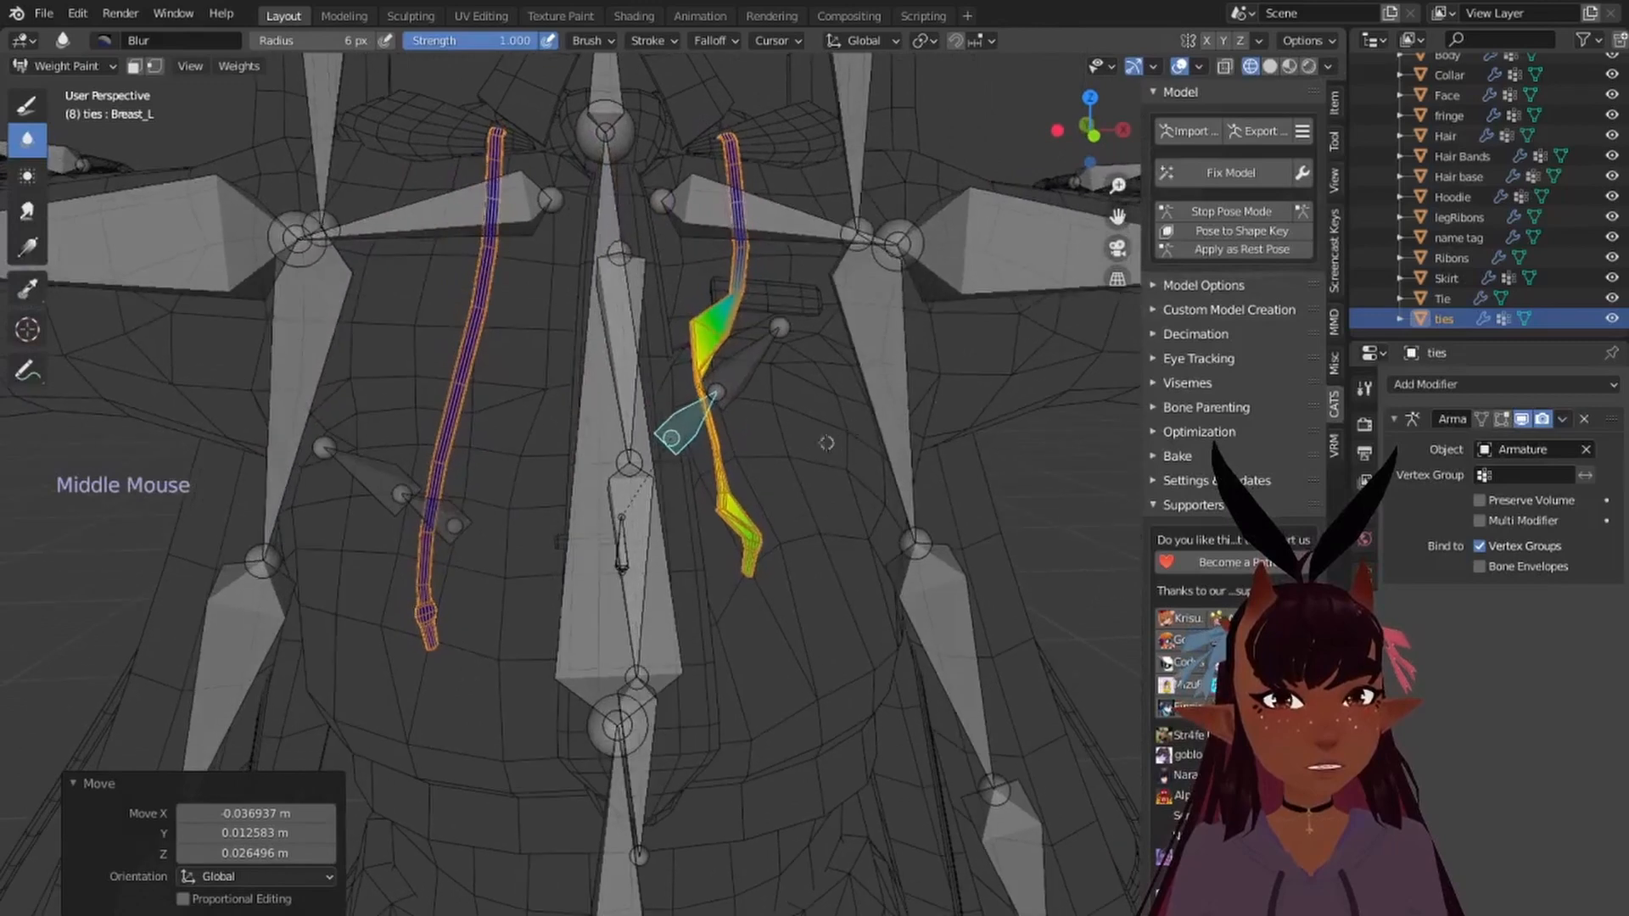
pyautogui.click(1335, 103)
pyautogui.click(1333, 137)
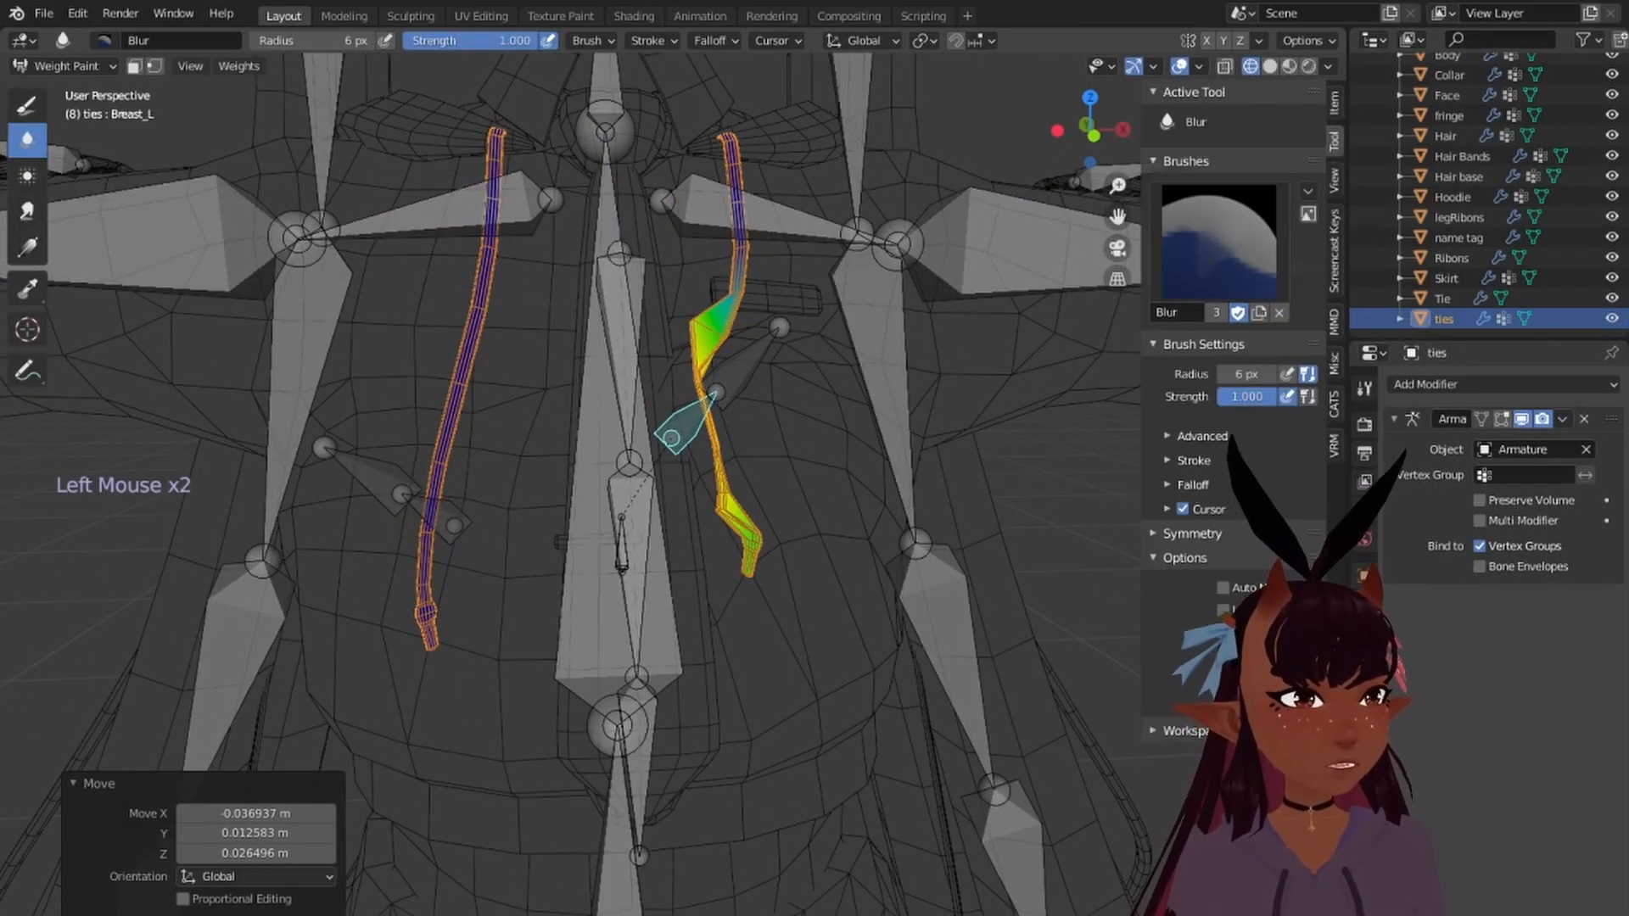
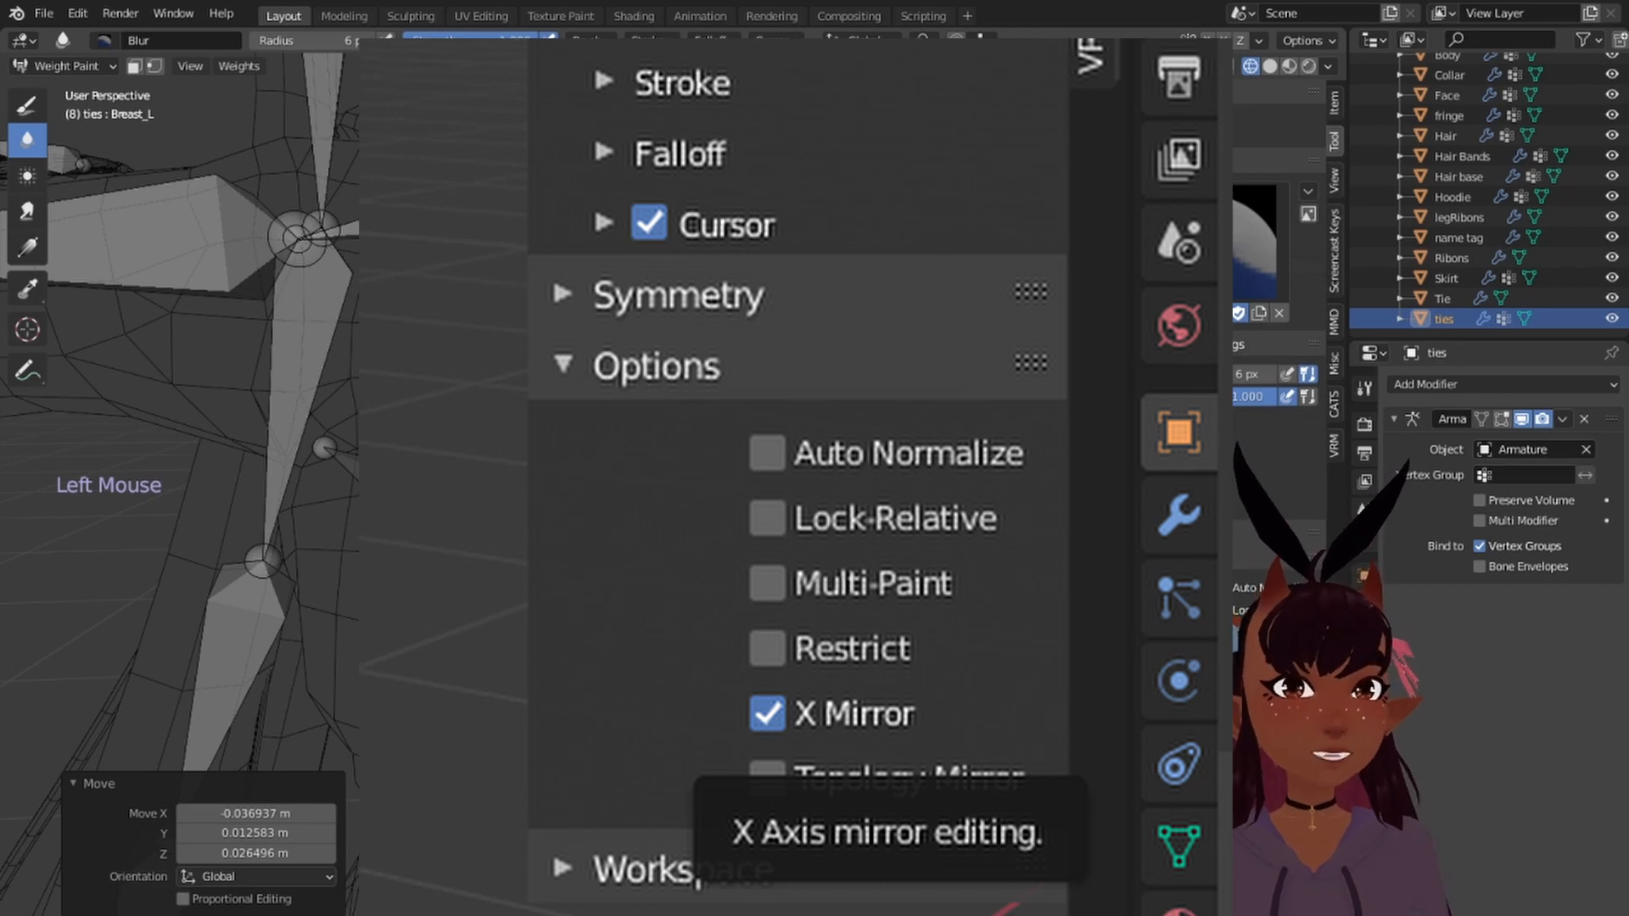
# Step: Move the Breast_L bone about 0.09 m outward and the Breast_R bone about 0.07 m outward to stretch both ties
pyautogui.press('g')
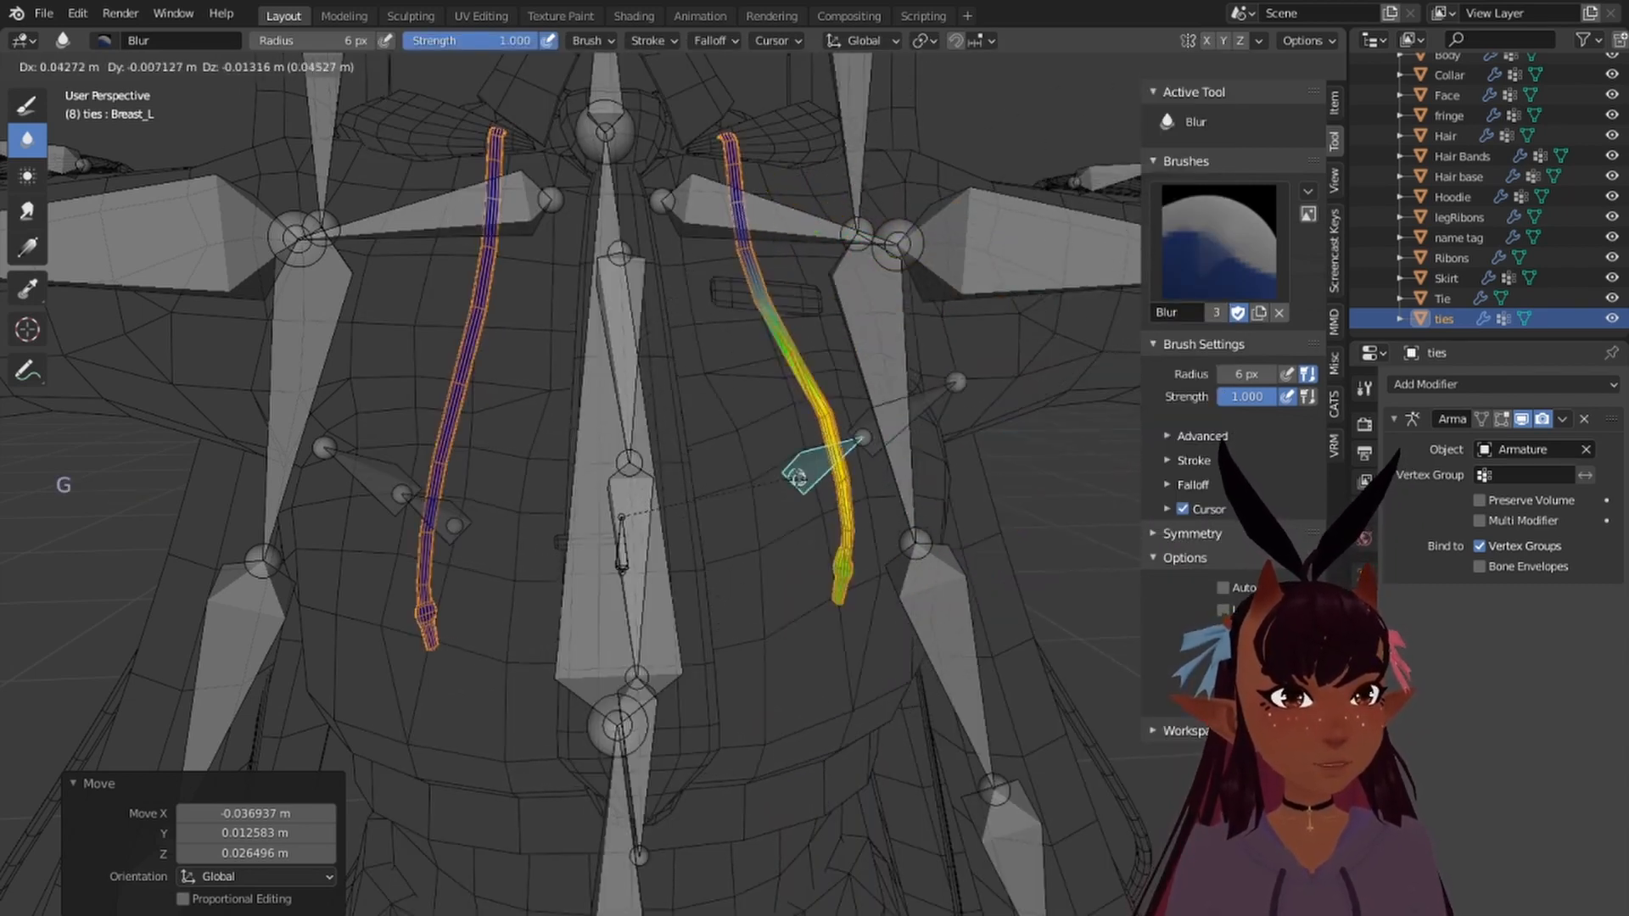
pyautogui.click(969, 478)
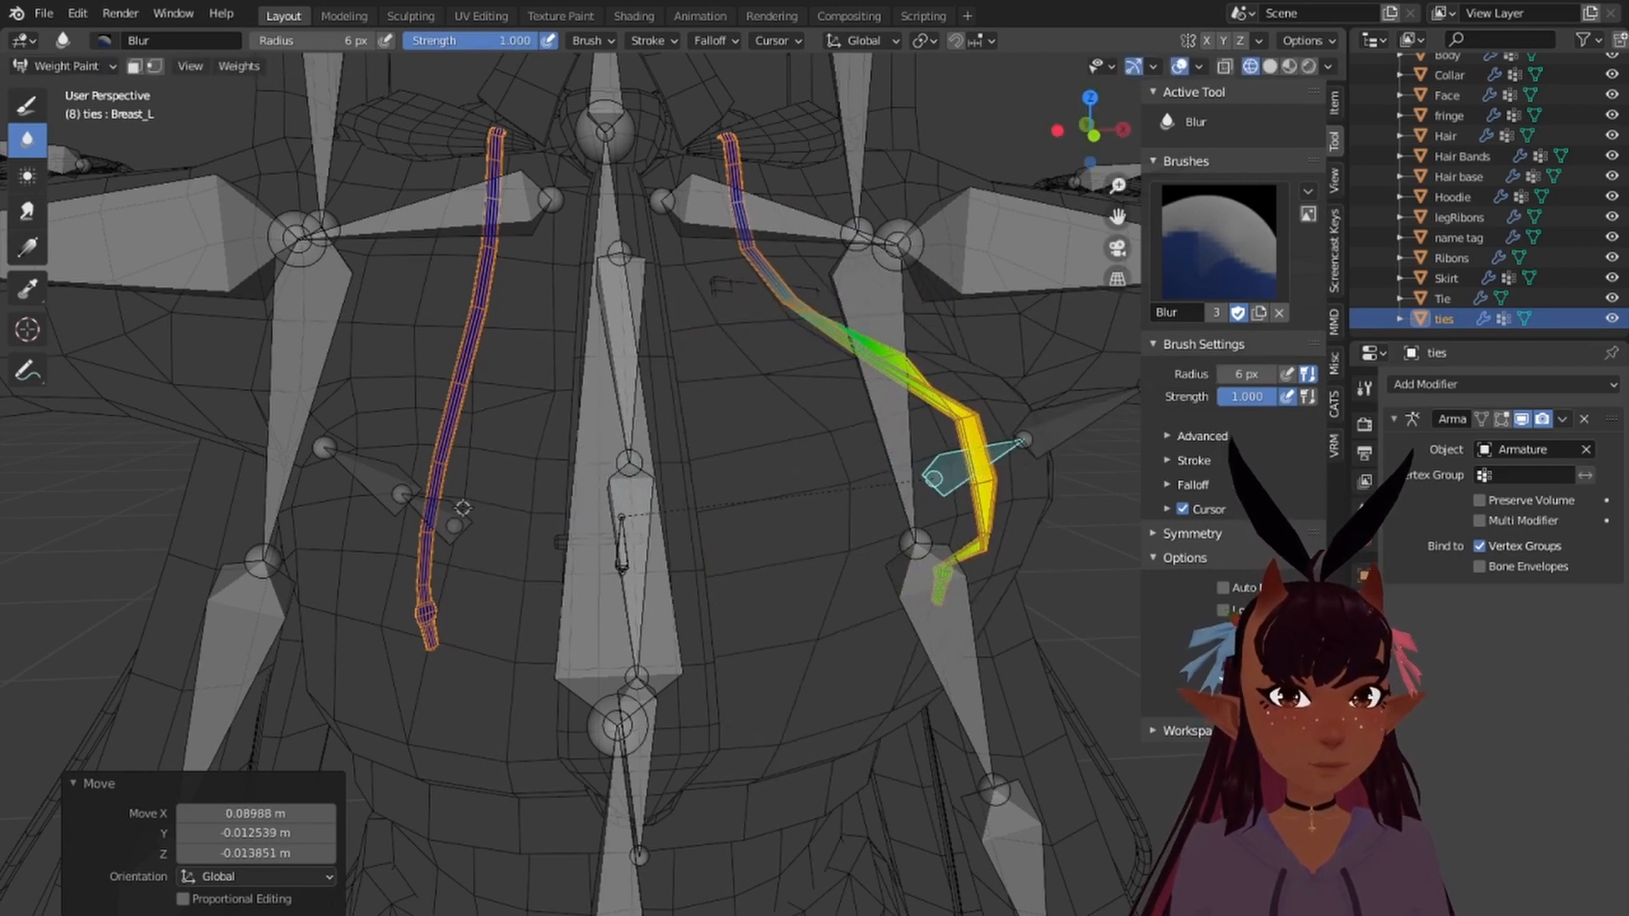
pyautogui.rightClick(458, 516)
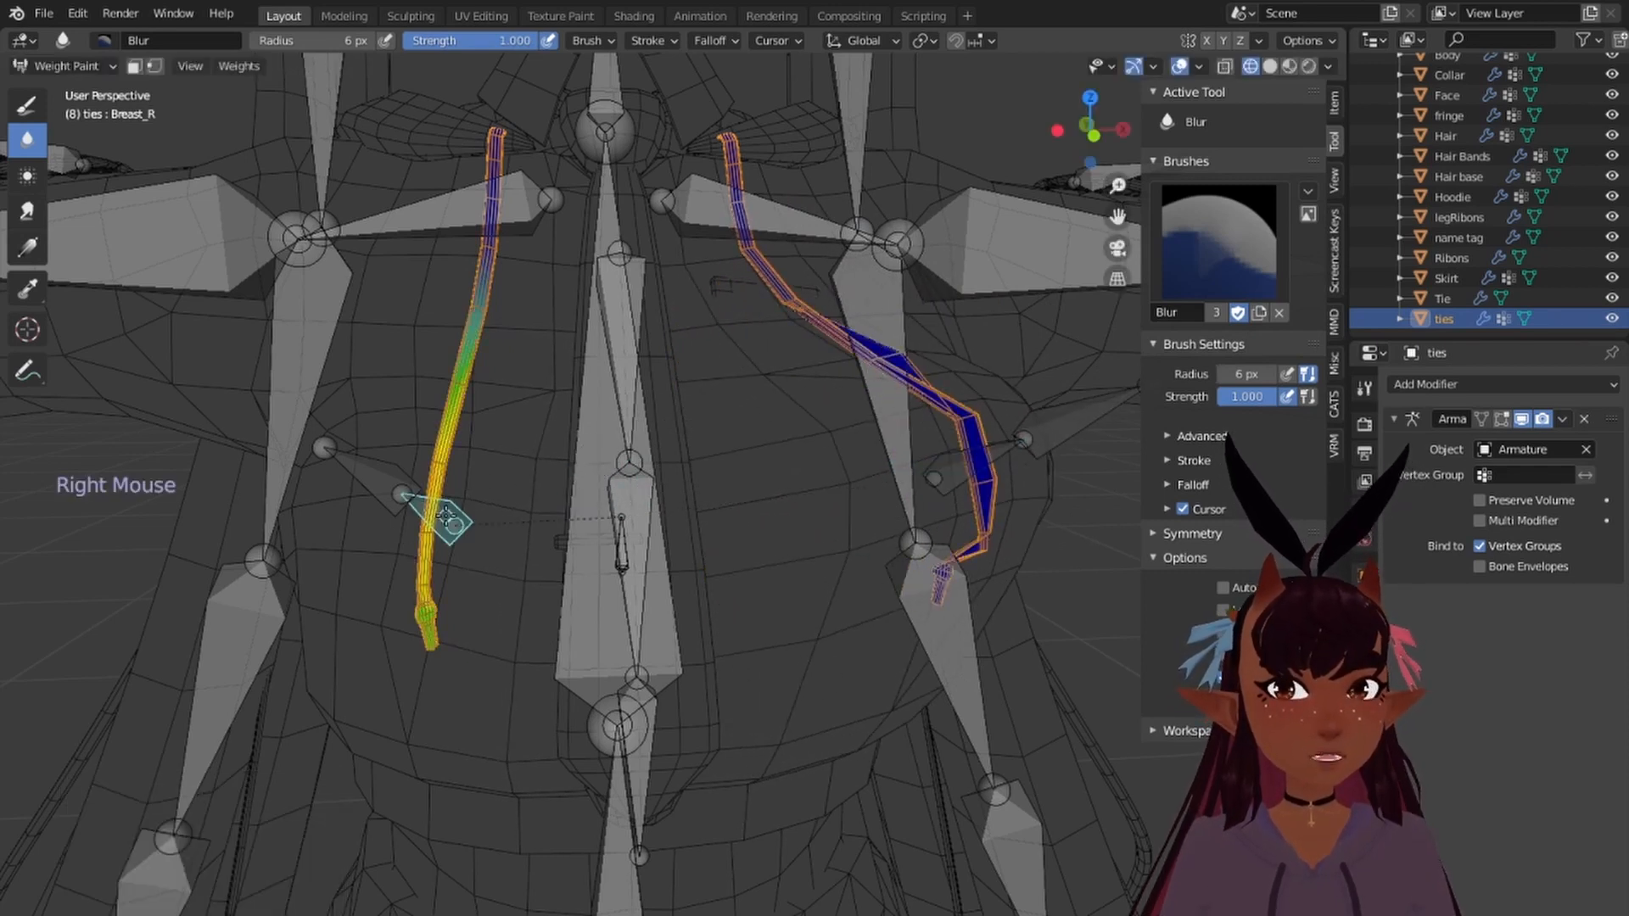
pyautogui.press('g')
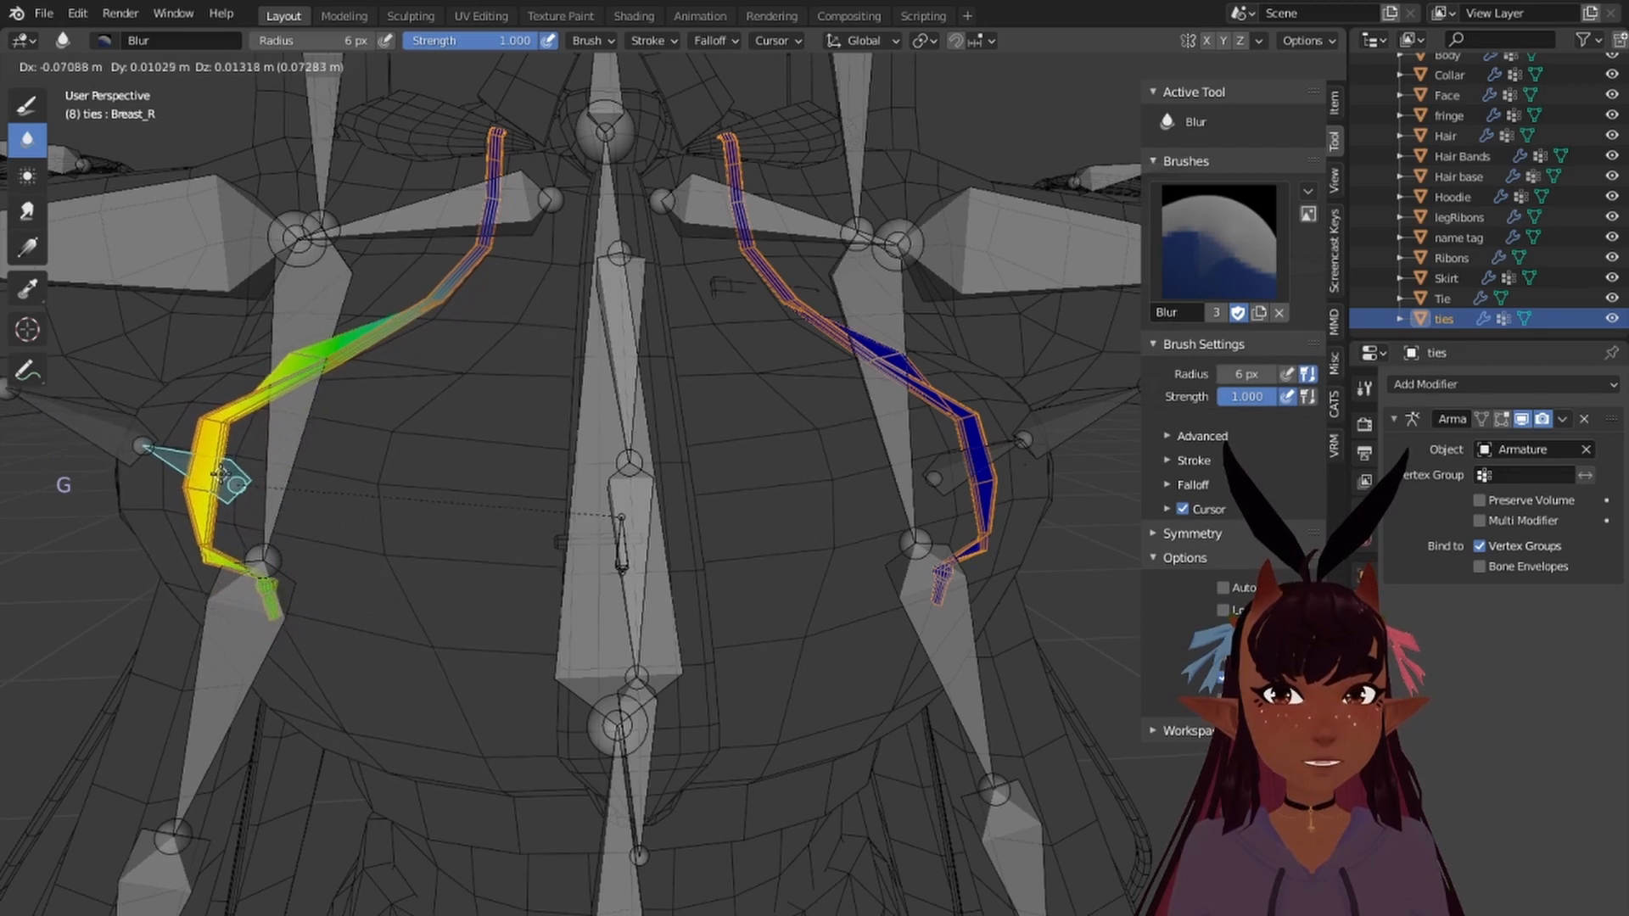
pyautogui.click(228, 472)
pyautogui.scroll(-5, 228, 472)
pyautogui.scroll(5, 227, 471)
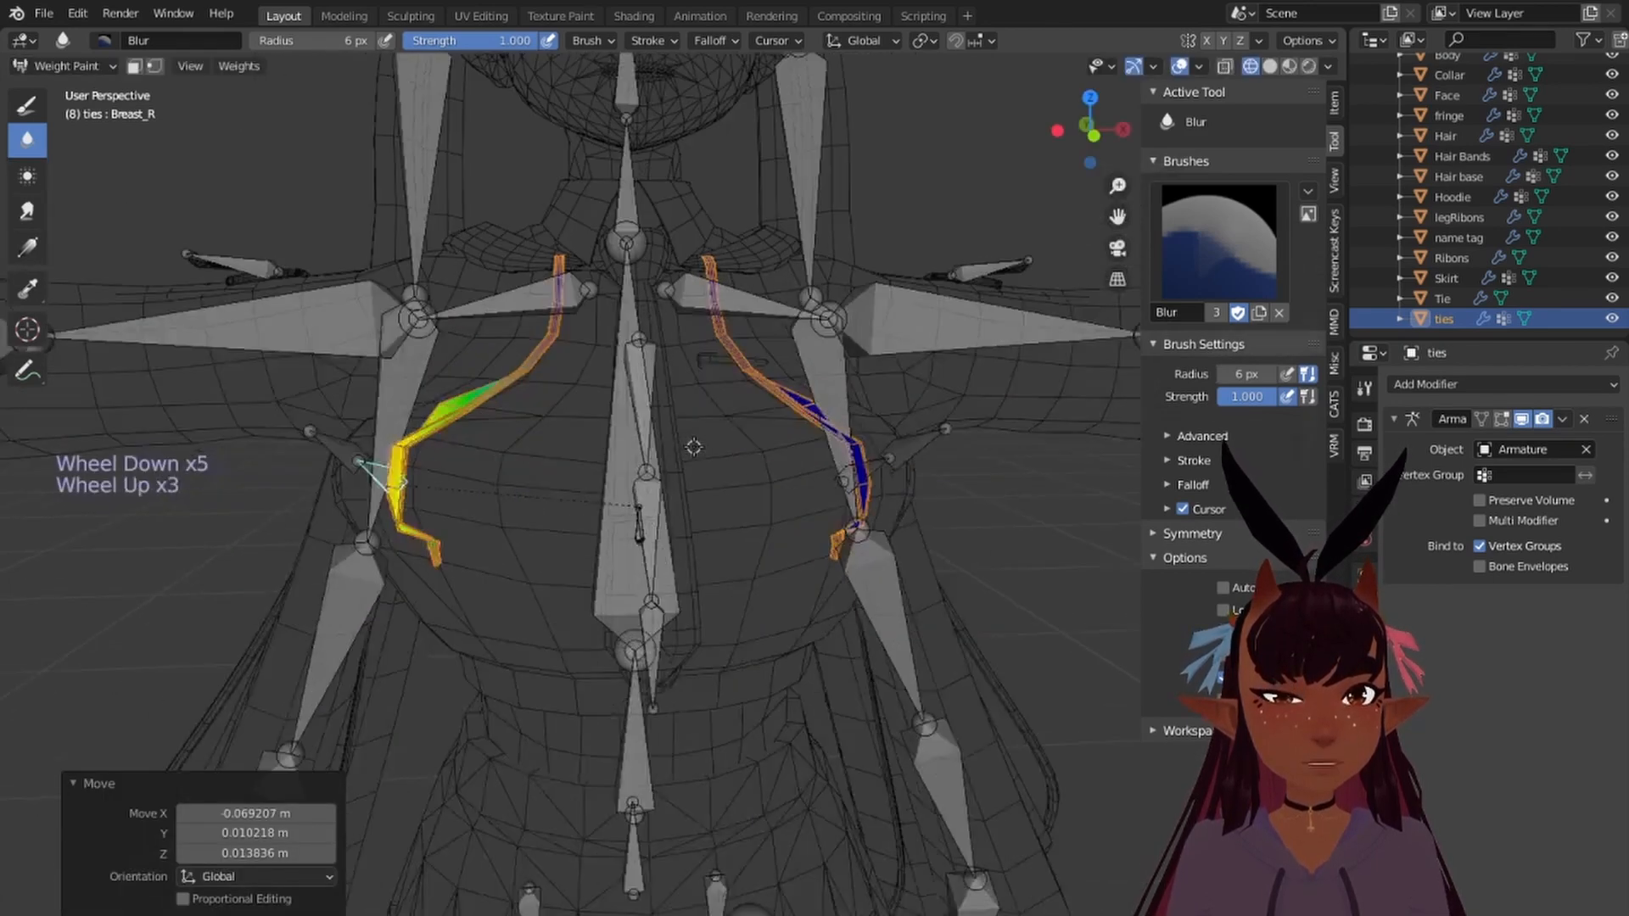
# Step: Select the Chest bone's weights on the ties and check the Blur brush's advanced and falloff options
pyautogui.keyDown('shift'); pyautogui.moveTo(789, 475); pyautogui.dragTo(584, 509, button='middle'); pyautogui.keyUp('shift')
pyautogui.rightClick(640, 520)
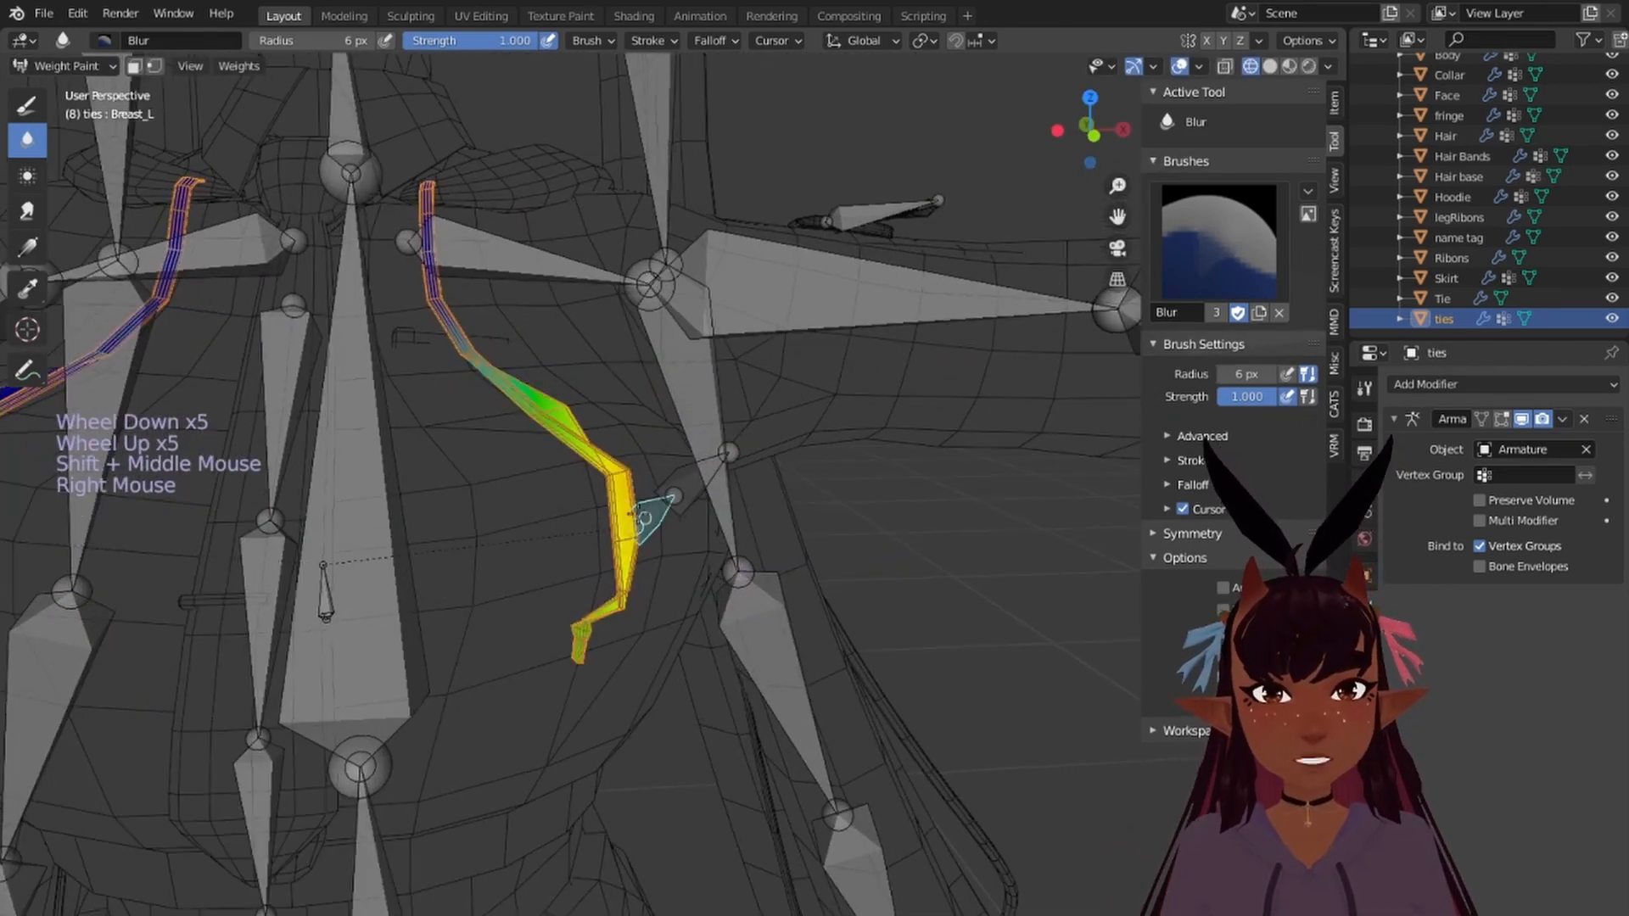
pyautogui.rightClick(378, 408)
pyautogui.moveTo(503, 450); pyautogui.dragTo(532, 452, button='middle')
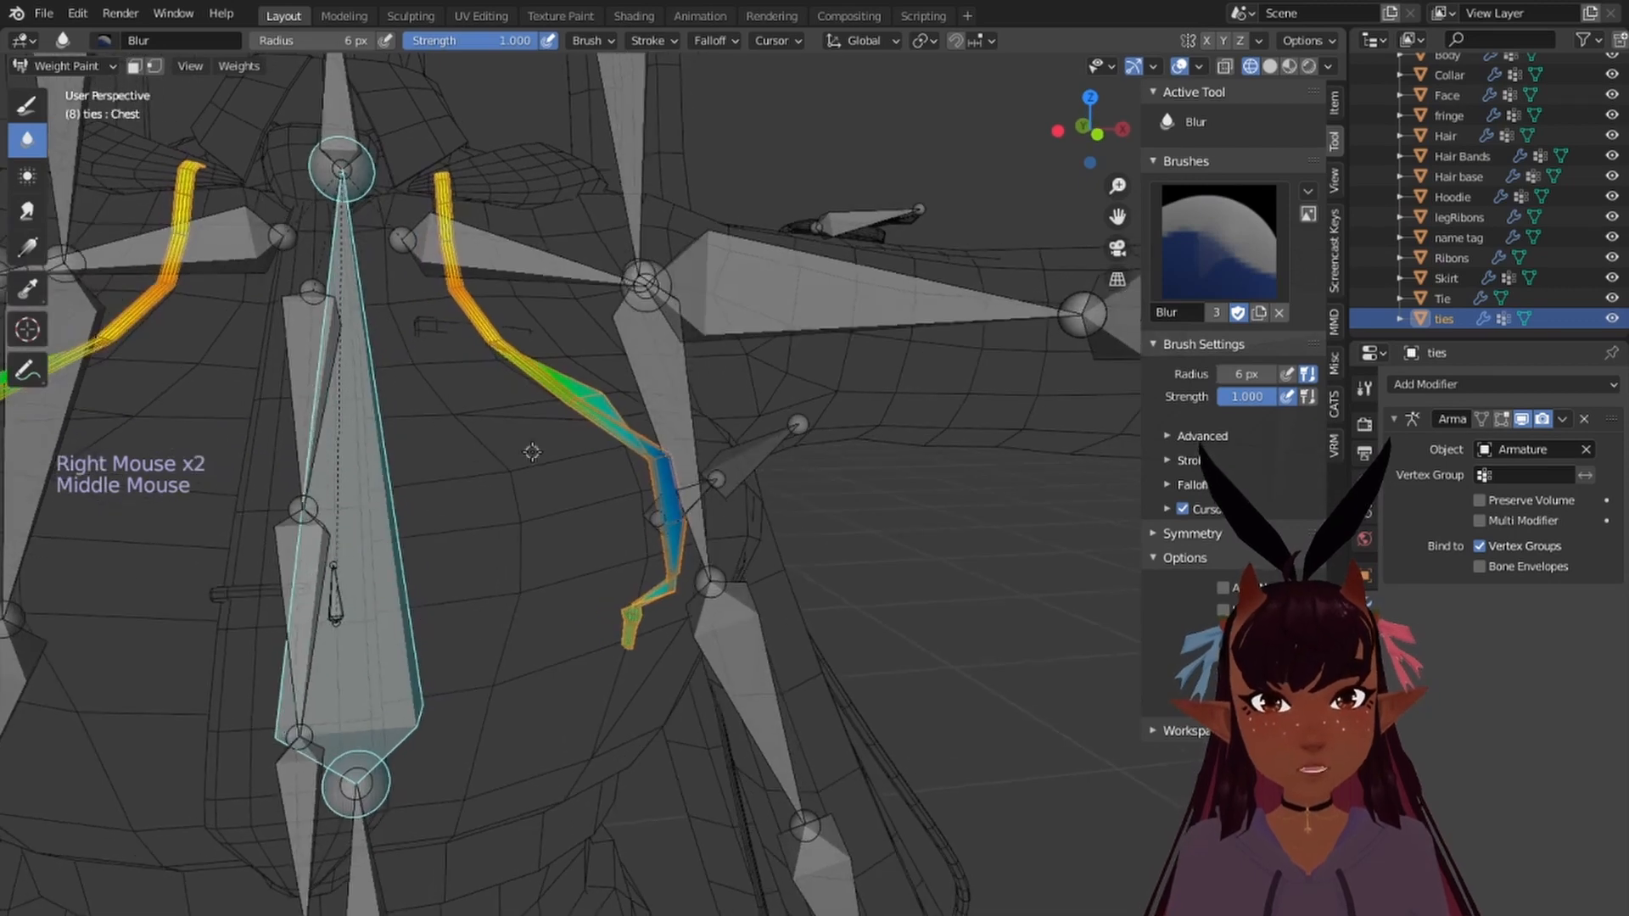
pyautogui.click(593, 40)
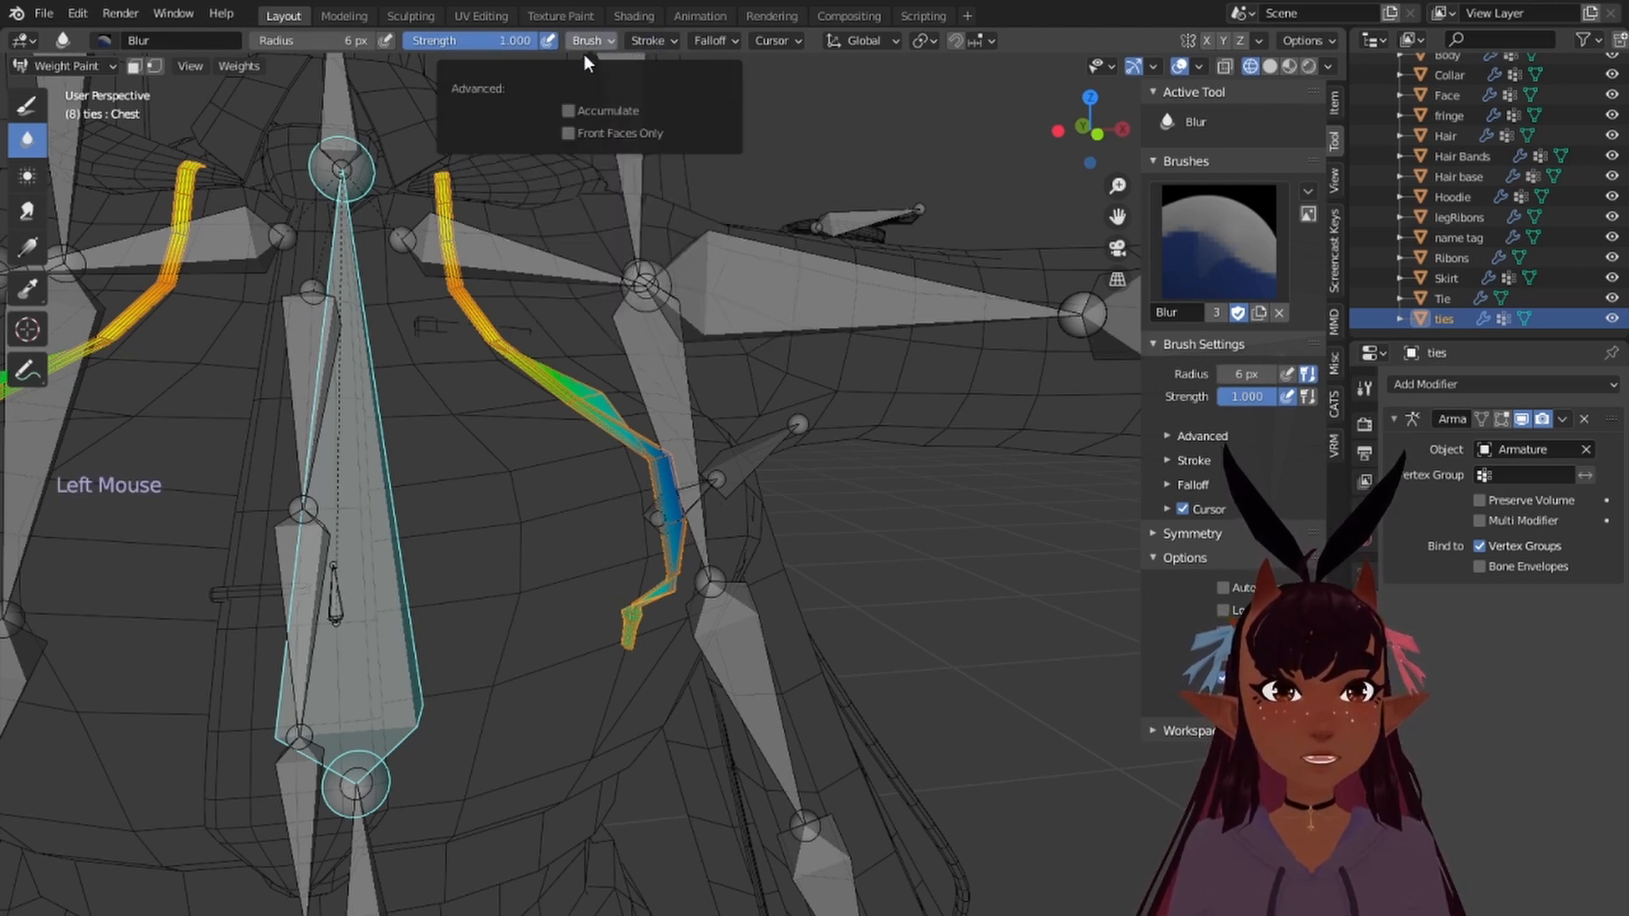
pyautogui.click(725, 39)
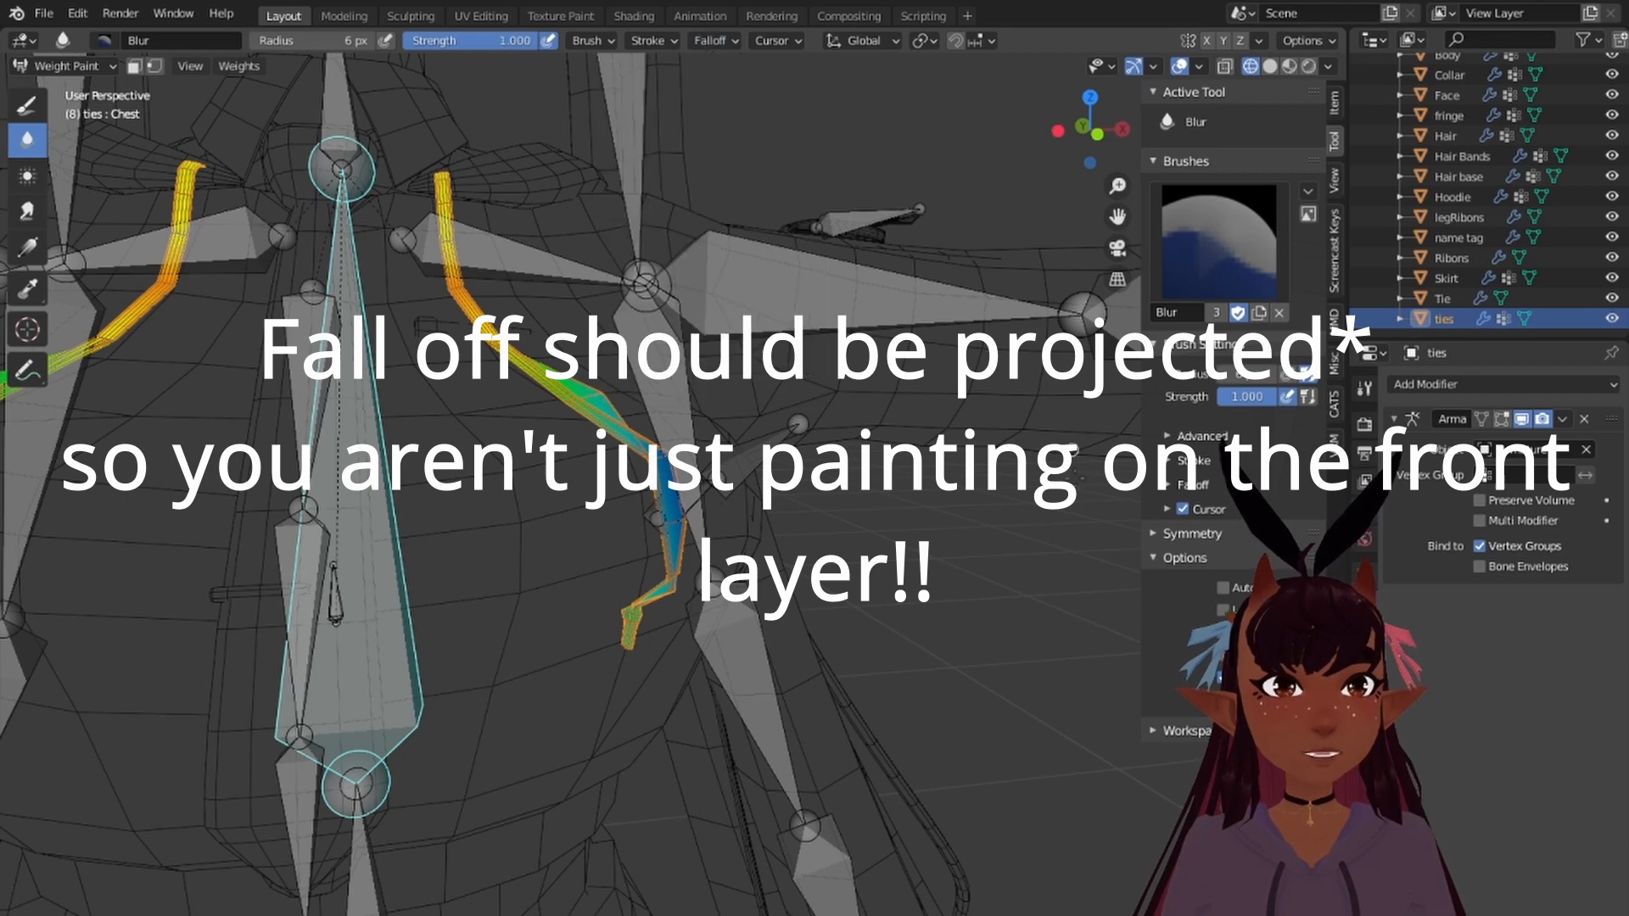
# Step: Set the Blur brush radius to 58 px and smooth the Chest weights along the upper and middle parts of the left tie
pyautogui.scroll(-1, 645, 468)
pyautogui.scroll(3, 633, 466)
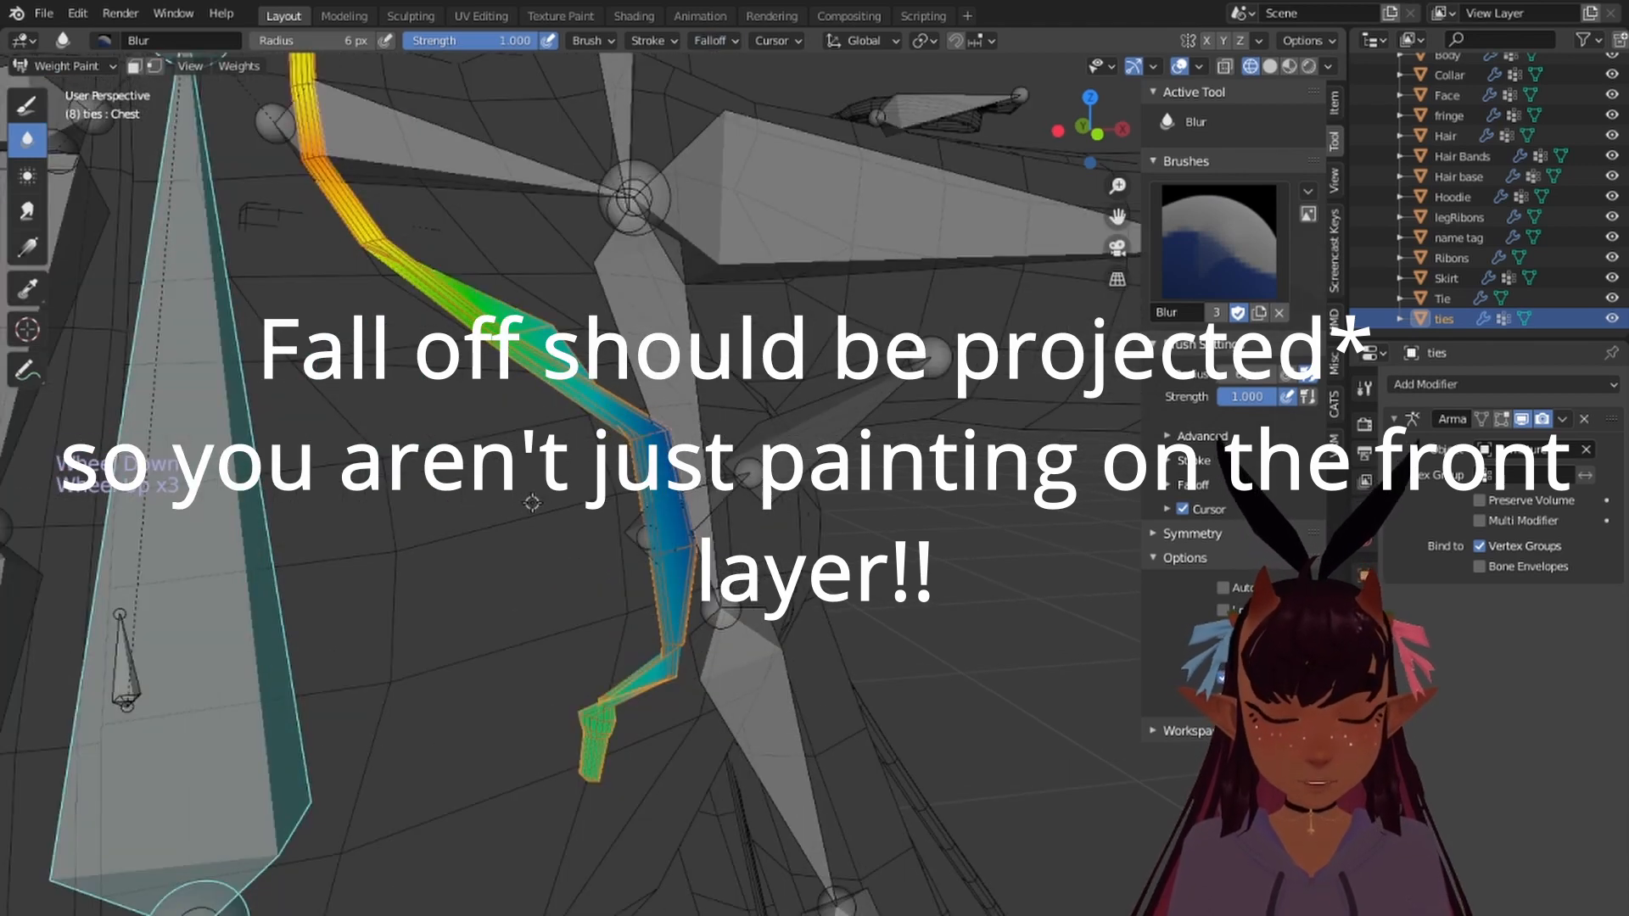
pyautogui.press('f')
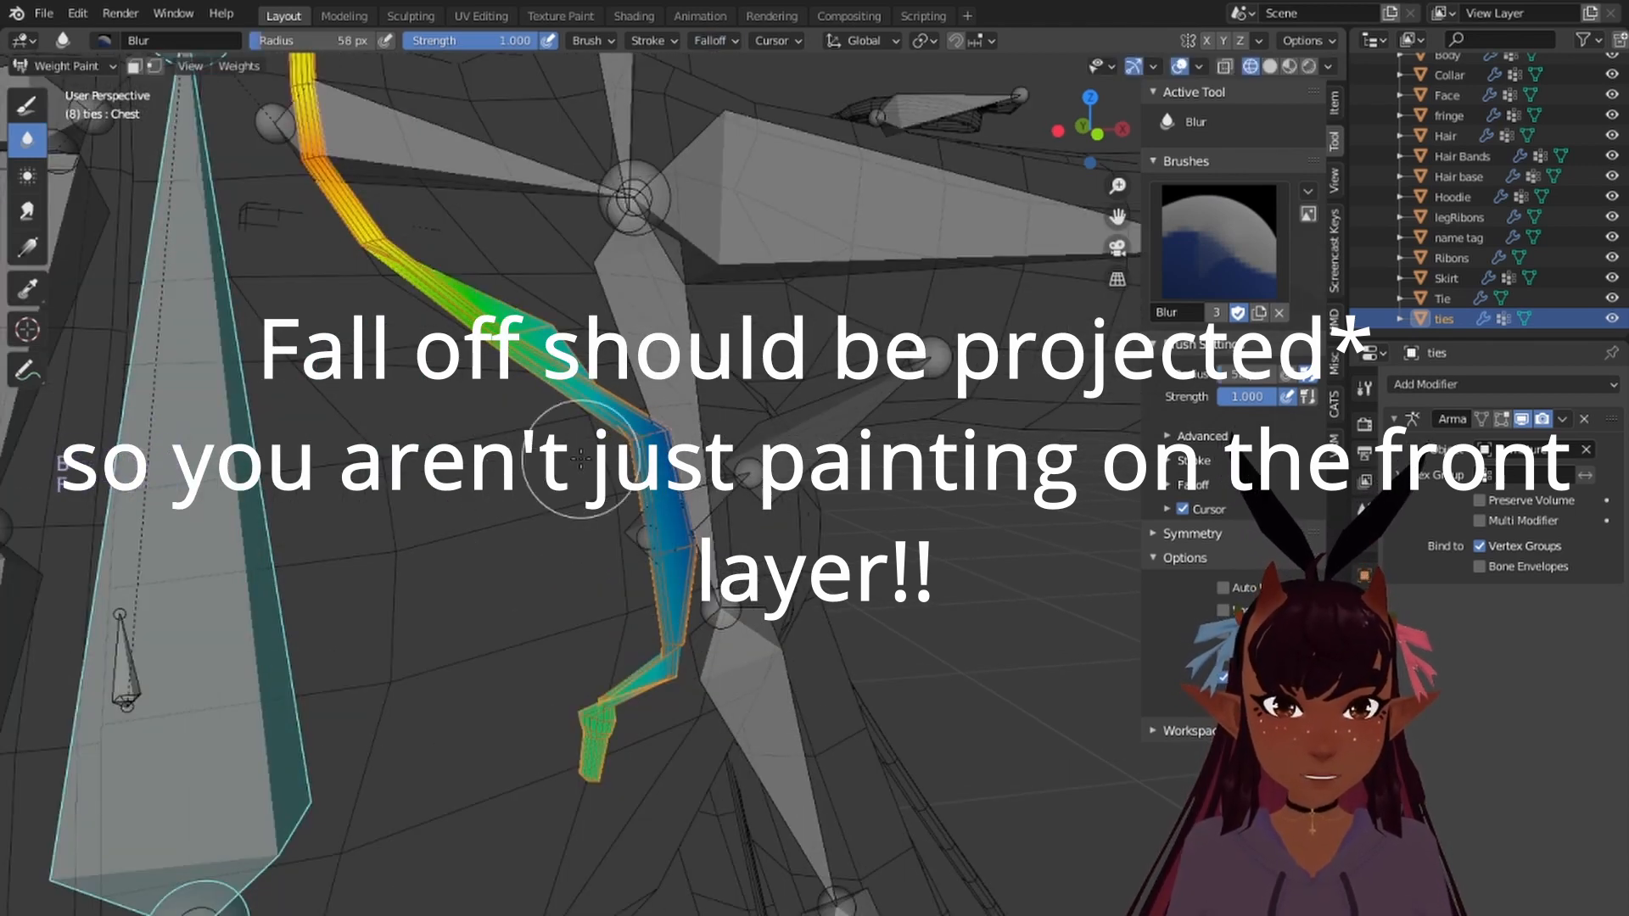
pyautogui.scroll(3, 509, 396)
pyautogui.moveTo(501, 393); pyautogui.dragTo(516, 399, button='middle')
pyautogui.scroll(-2, 515, 398)
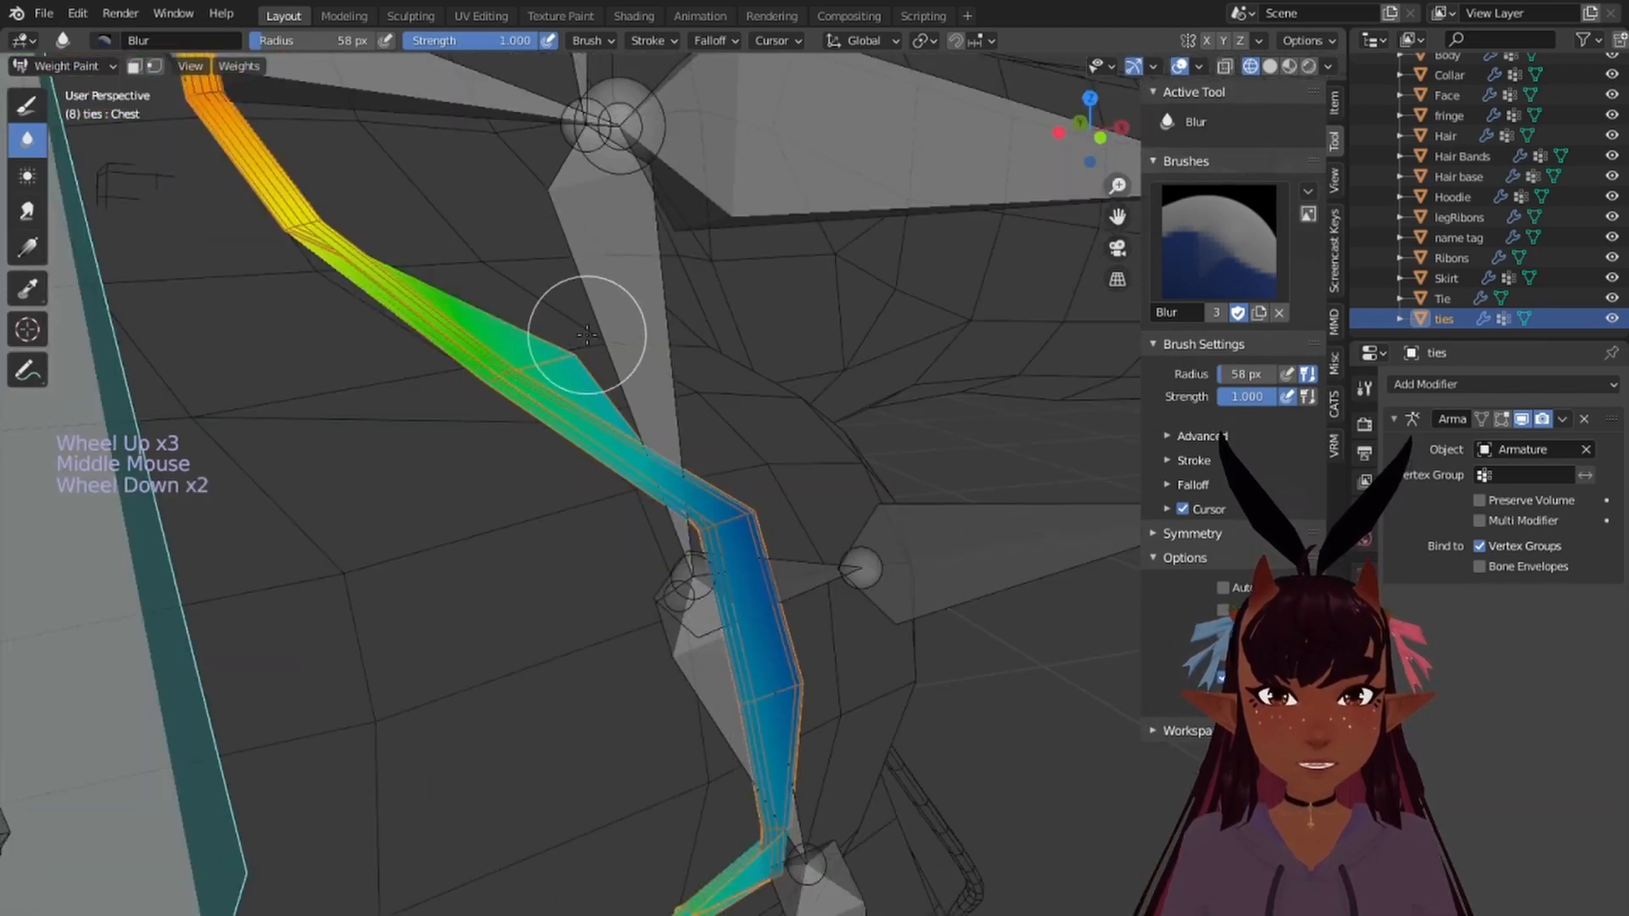
pyautogui.moveTo(587, 335); pyautogui.dragTo(495, 385)
pyautogui.moveTo(380, 248); pyautogui.dragTo(294, 234)
pyautogui.click(739, 519)
pyautogui.moveTo(739, 509); pyautogui.dragTo(789, 698)
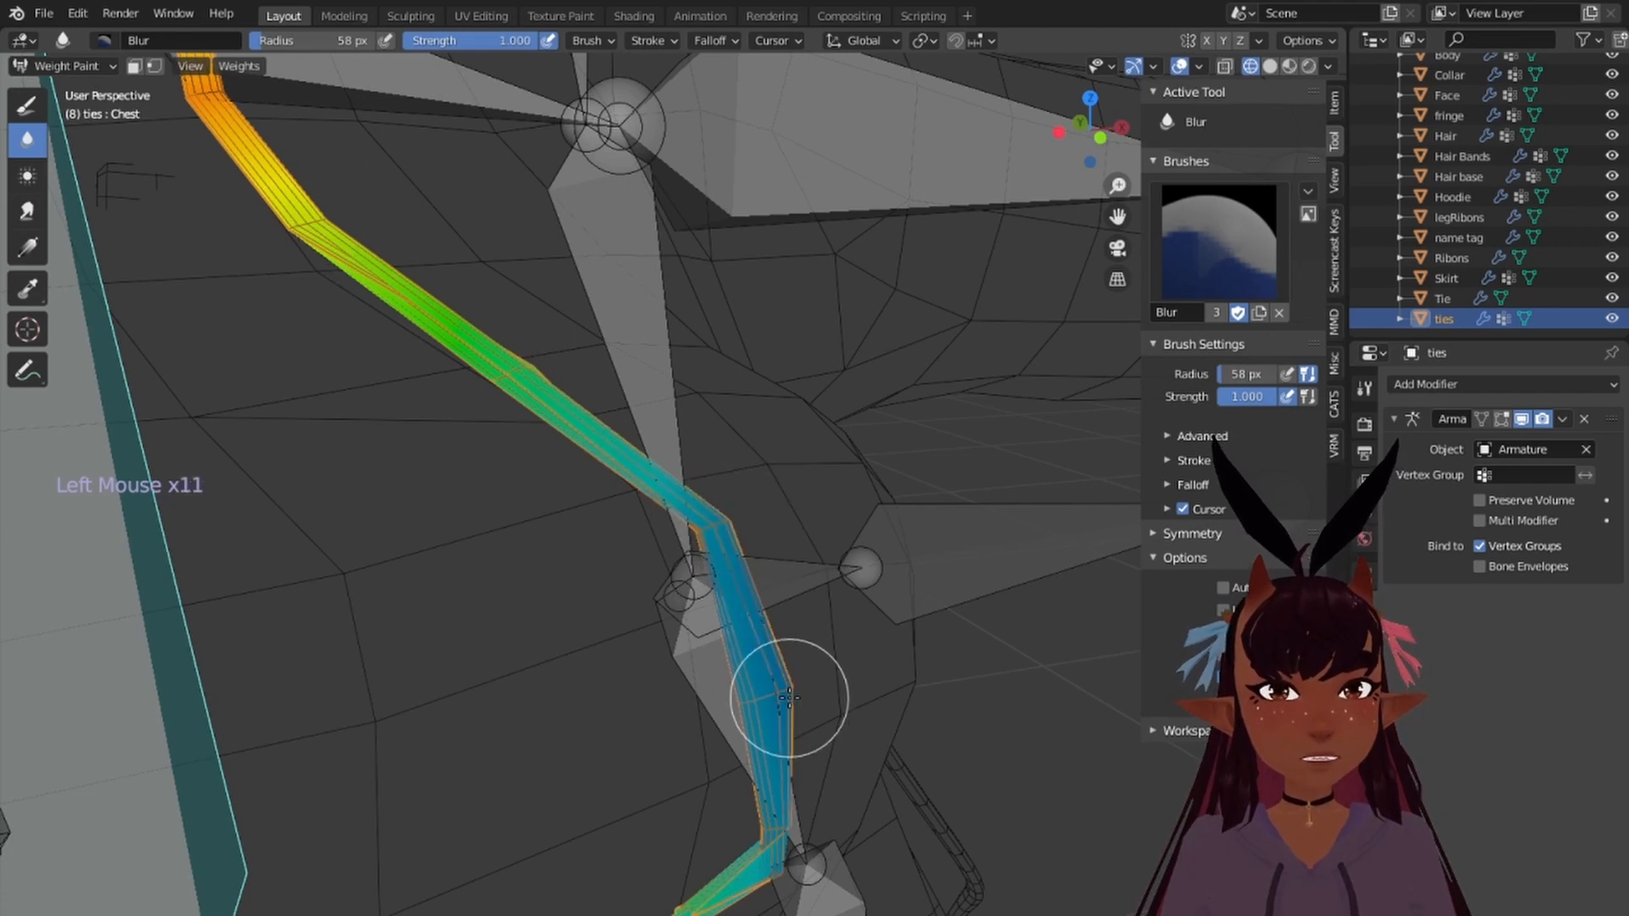
pyautogui.click(789, 698)
pyautogui.click(785, 698)
pyautogui.click(772, 698)
pyautogui.click(759, 698)
pyautogui.moveTo(766, 522); pyautogui.dragTo(777, 613)
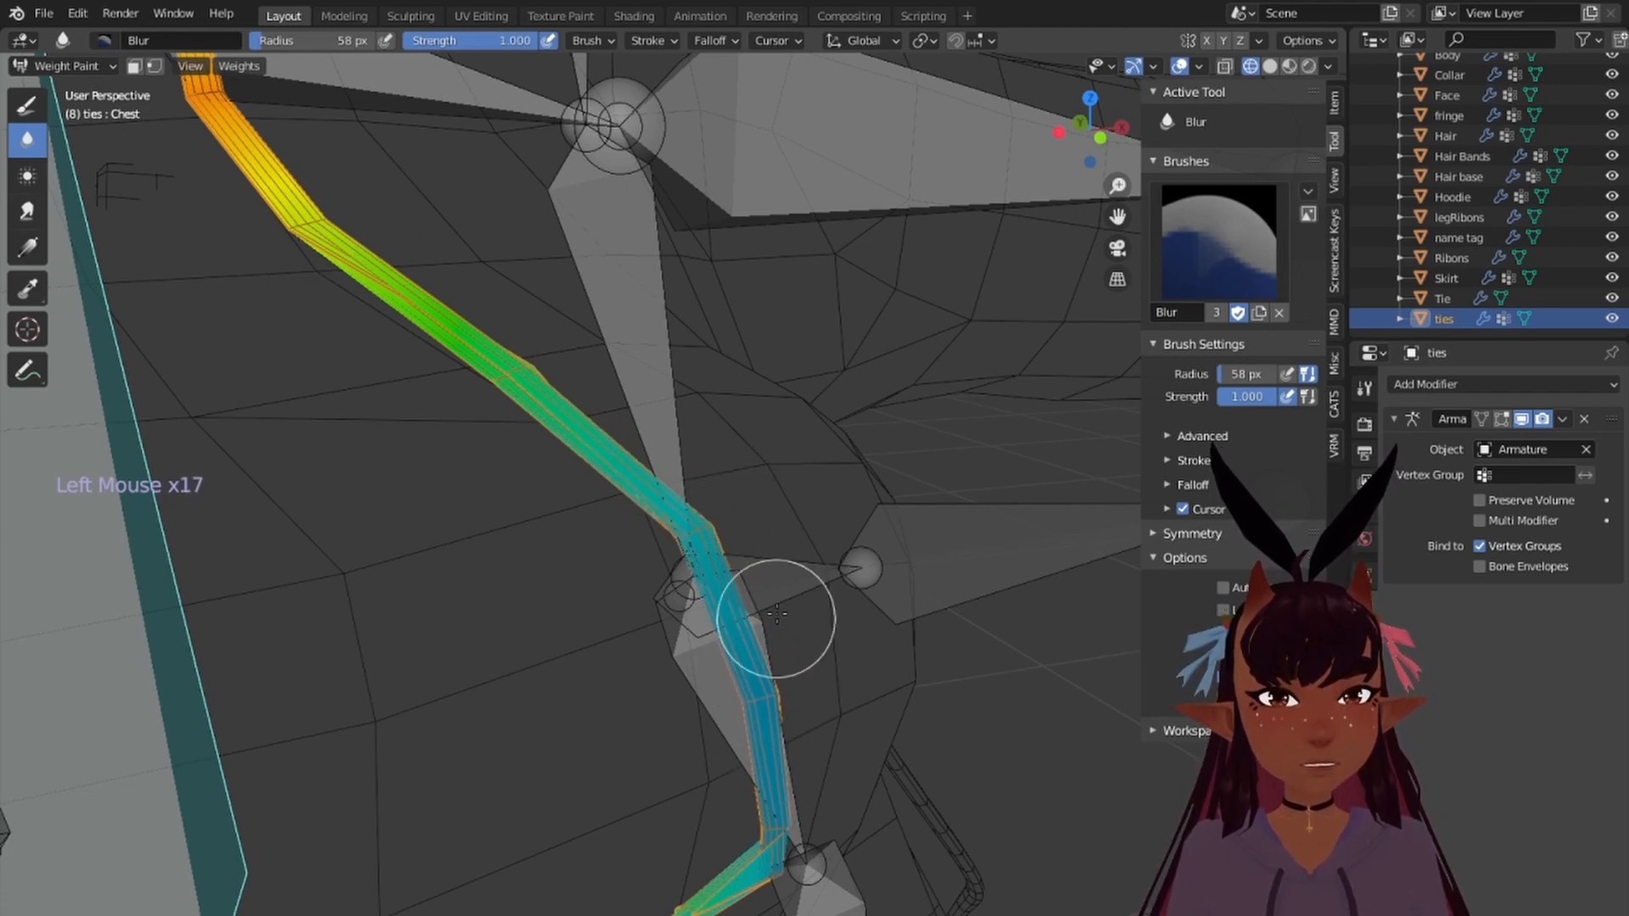
# Step: Blur the Chest weights at the sharp bend just above the left tie's lower end
pyautogui.scroll(-3, 690, 473)
pyautogui.scroll(2, 716, 690)
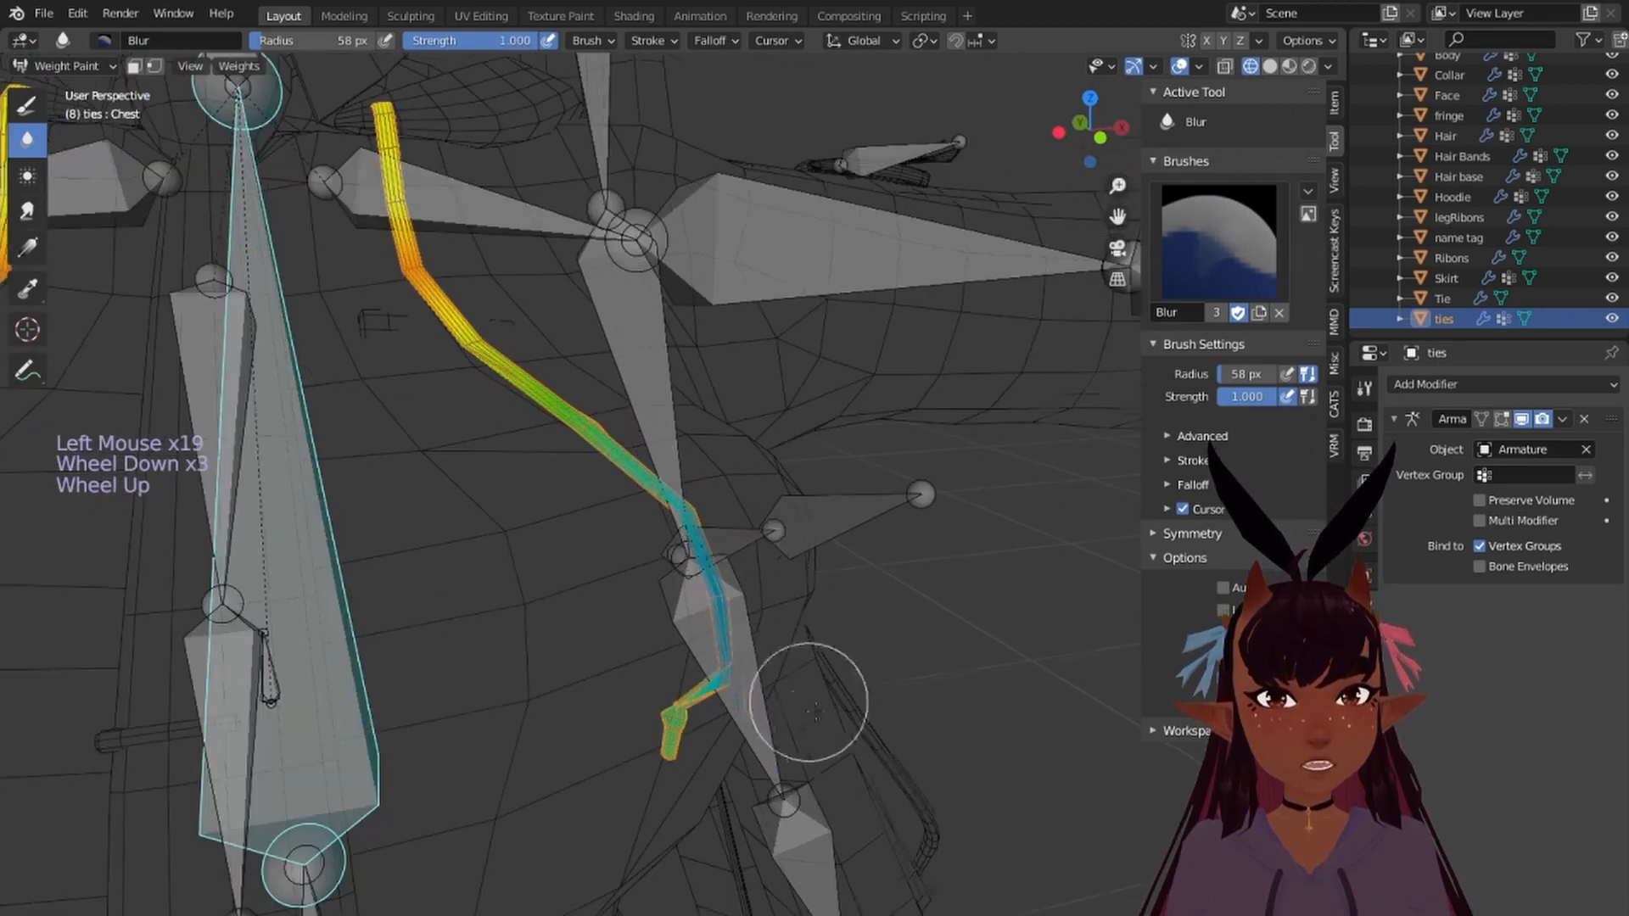
pyautogui.moveTo(716, 690); pyautogui.dragTo(594, 543, button='middle')
pyautogui.scroll(2, 545, 526)
pyautogui.click(226, 350)
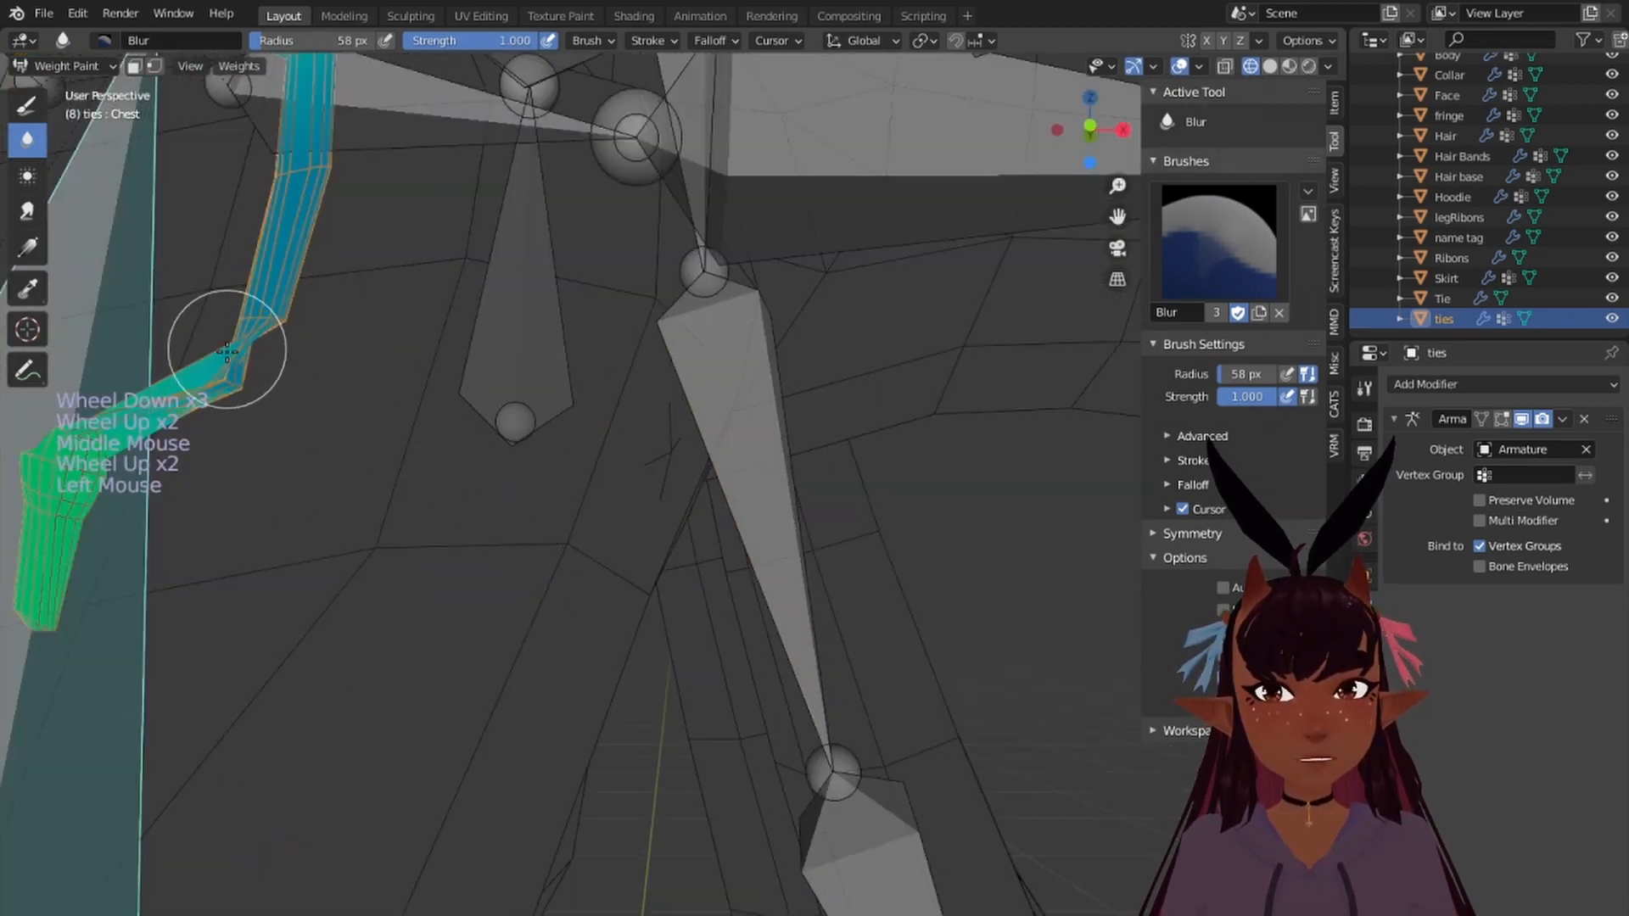
pyautogui.click(176, 360)
pyautogui.scroll(-3, 218, 403)
pyautogui.moveTo(491, 400); pyautogui.dragTo(570, 448, button='middle')
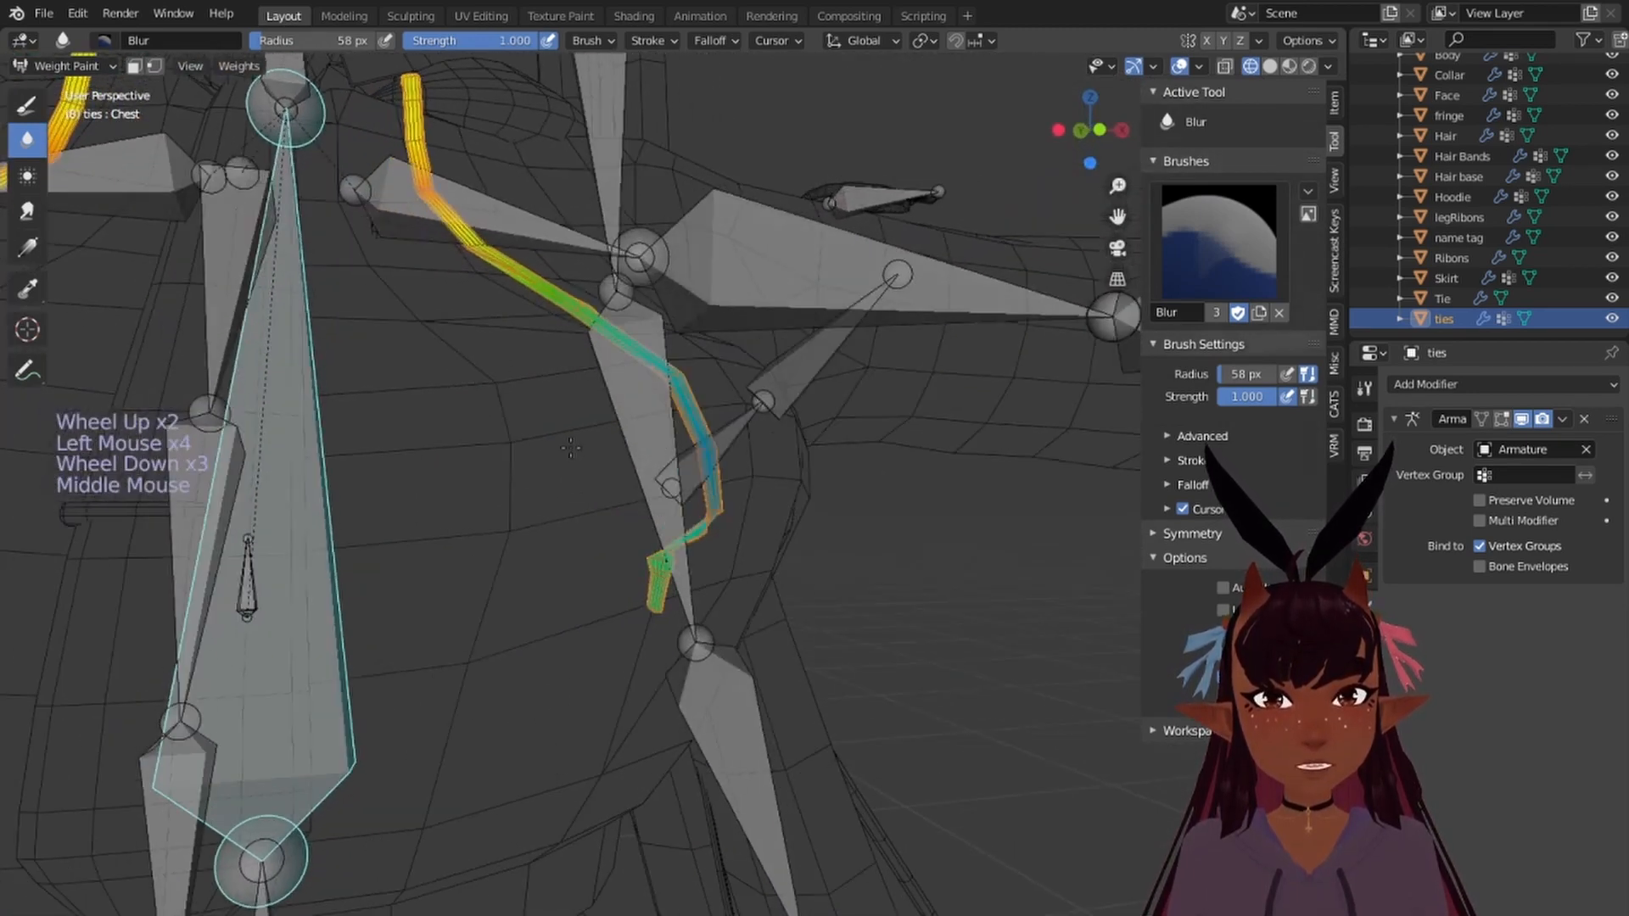
# Step: Select the Breast_L bone's weights on the ties and blur them along the middle of the left tie
pyautogui.rightClick(745, 418)
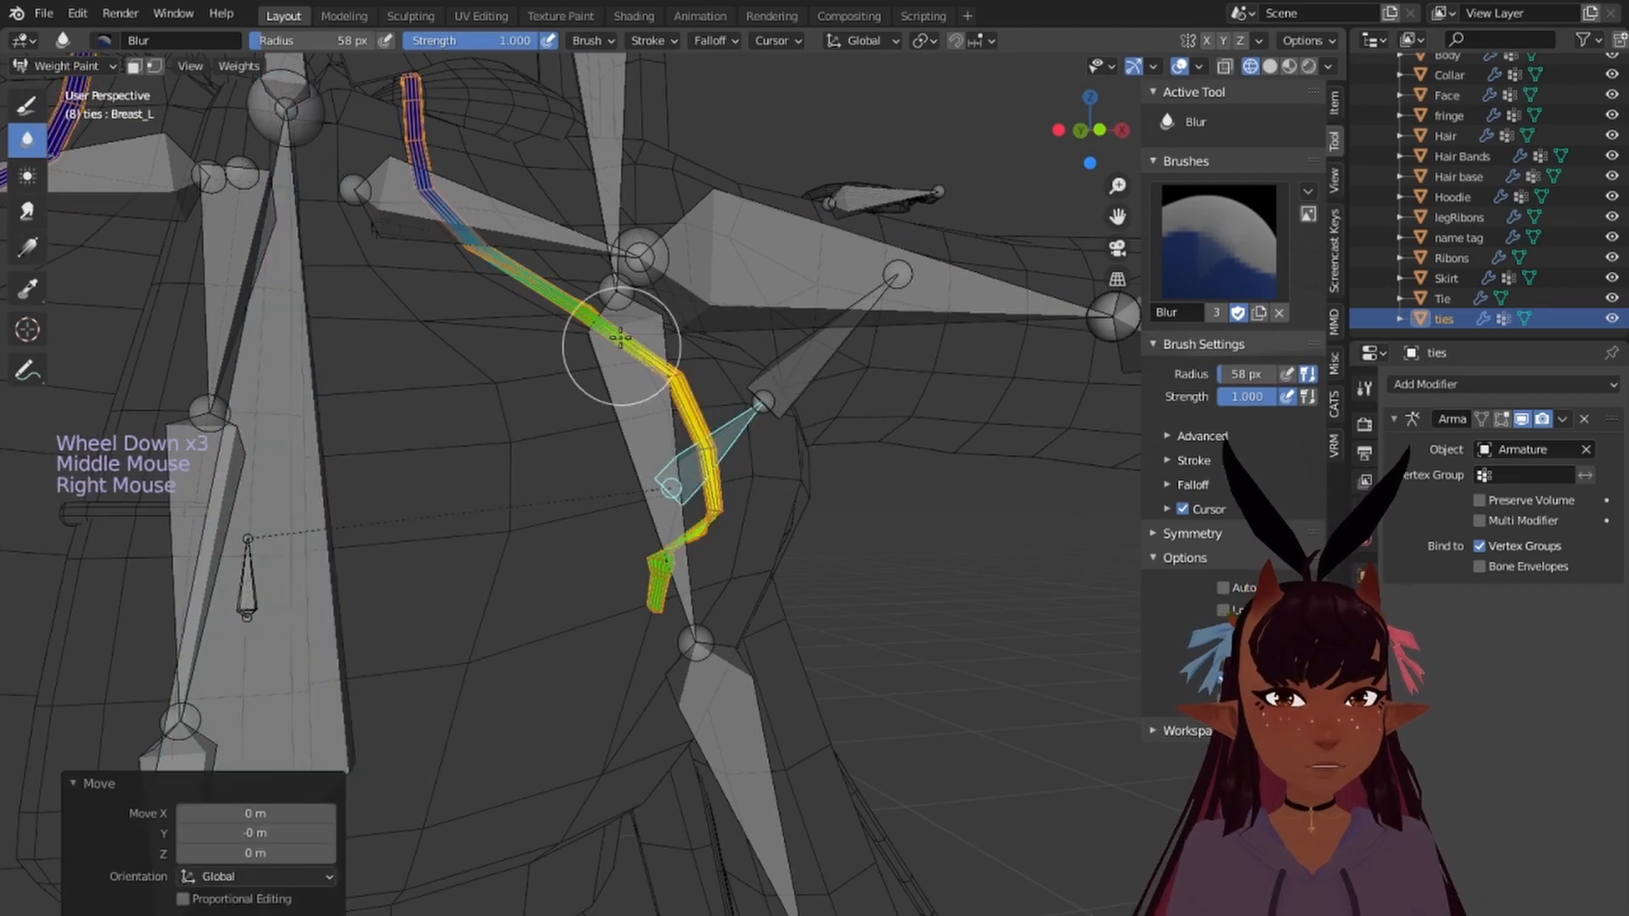
pyautogui.click(583, 298)
pyautogui.click(577, 311)
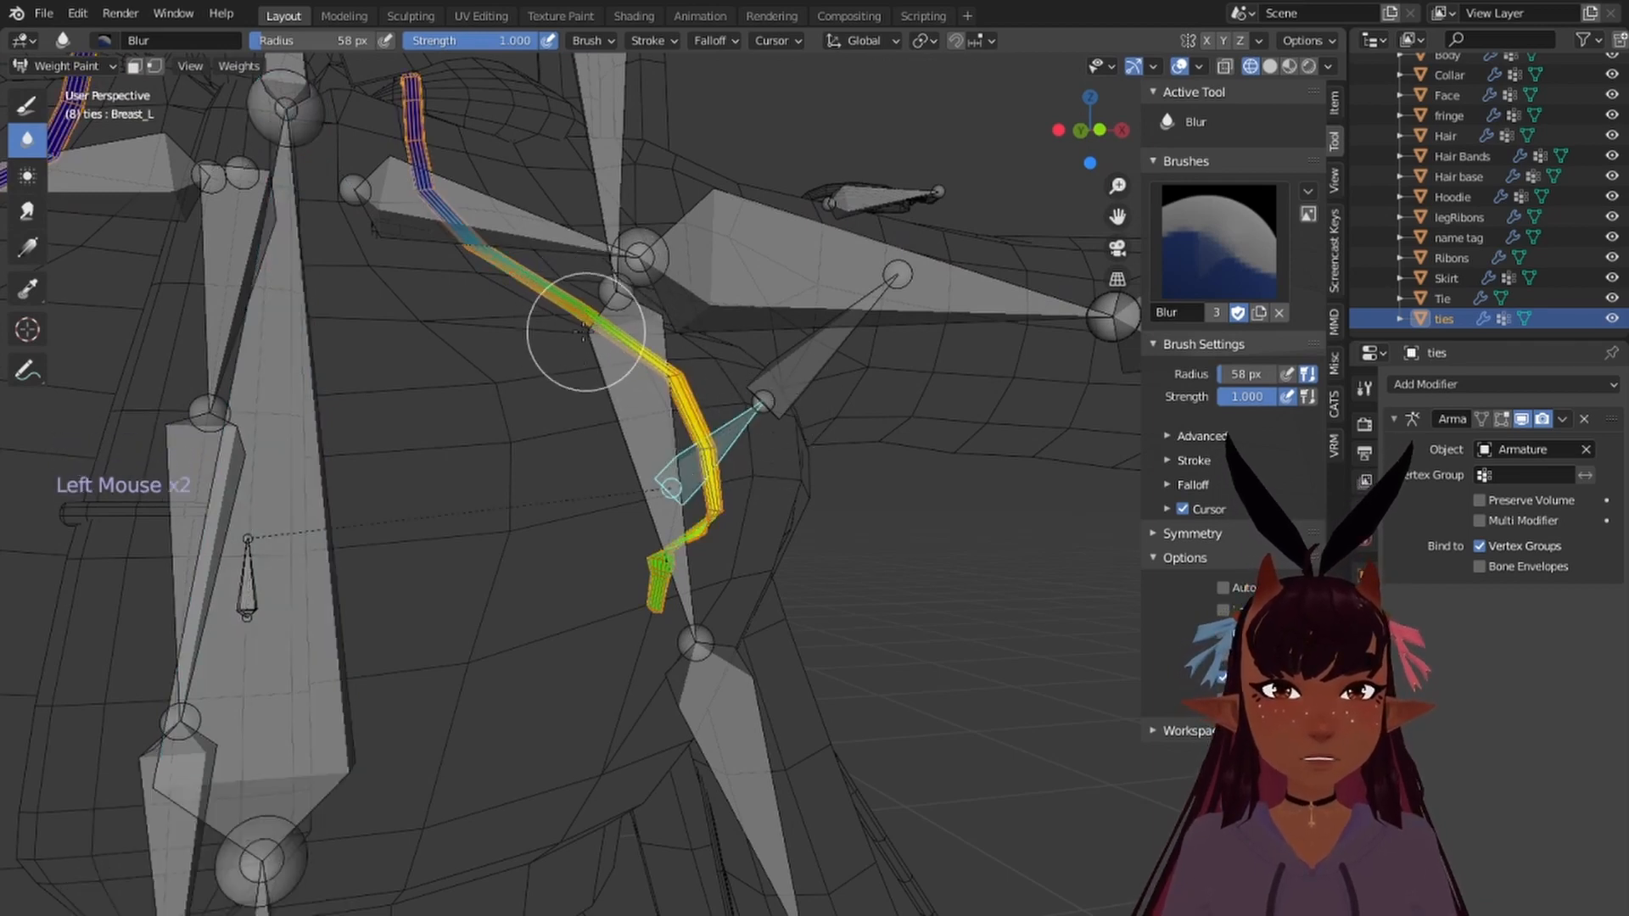
pyautogui.scroll(2, 584, 333)
pyautogui.moveTo(584, 333); pyautogui.dragTo(629, 321, button='middle')
pyautogui.click(628, 341)
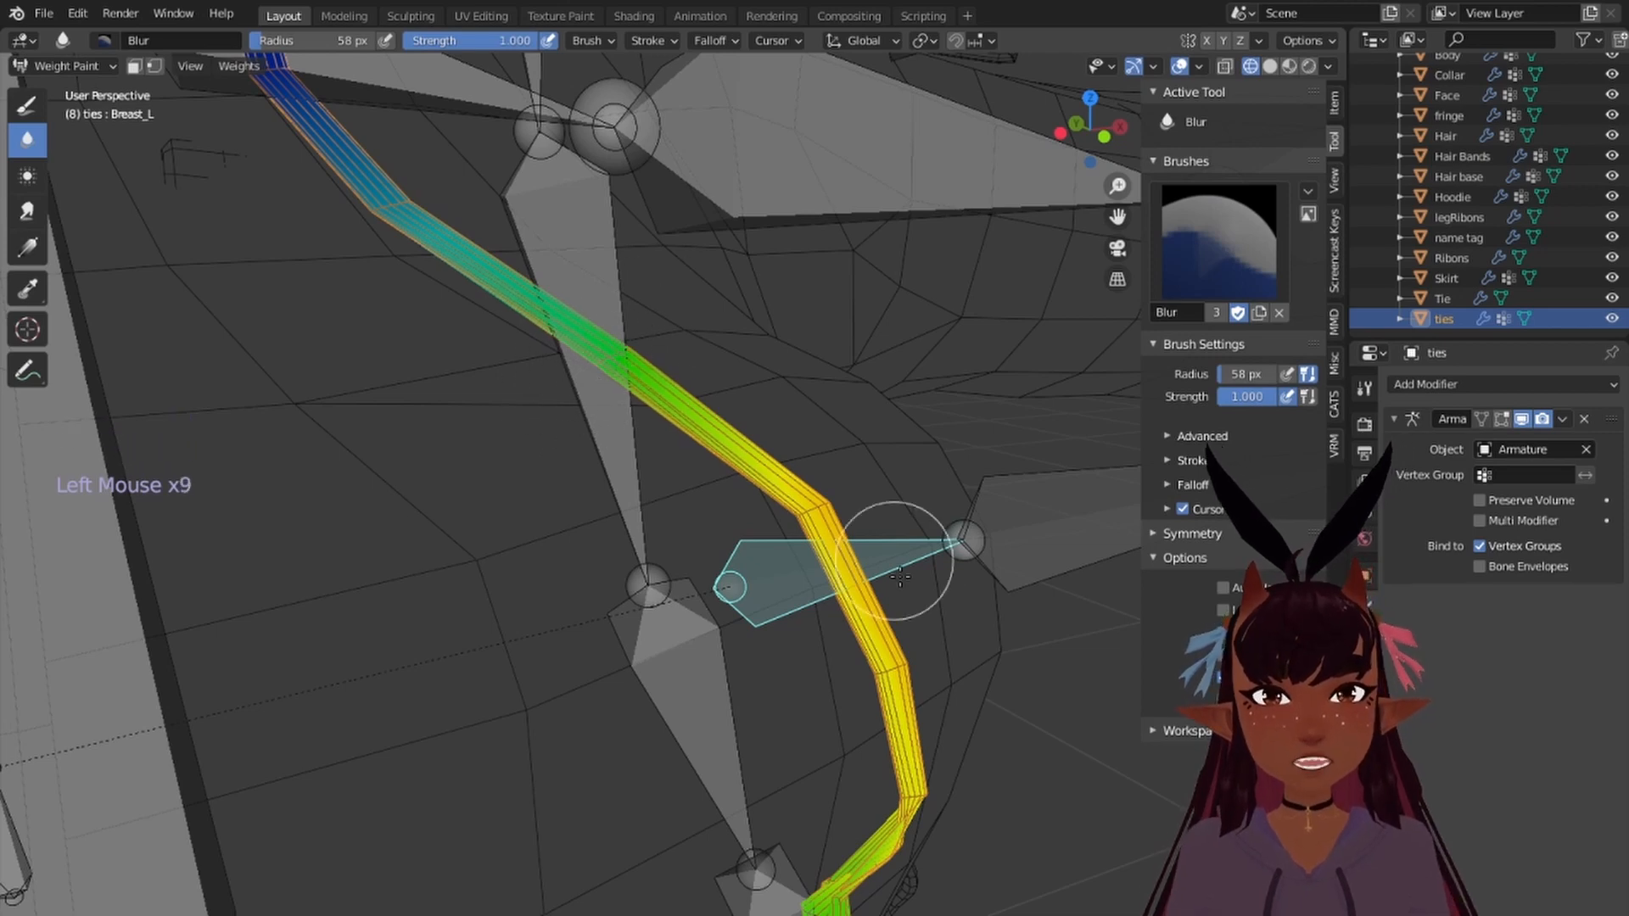
pyautogui.click(837, 496)
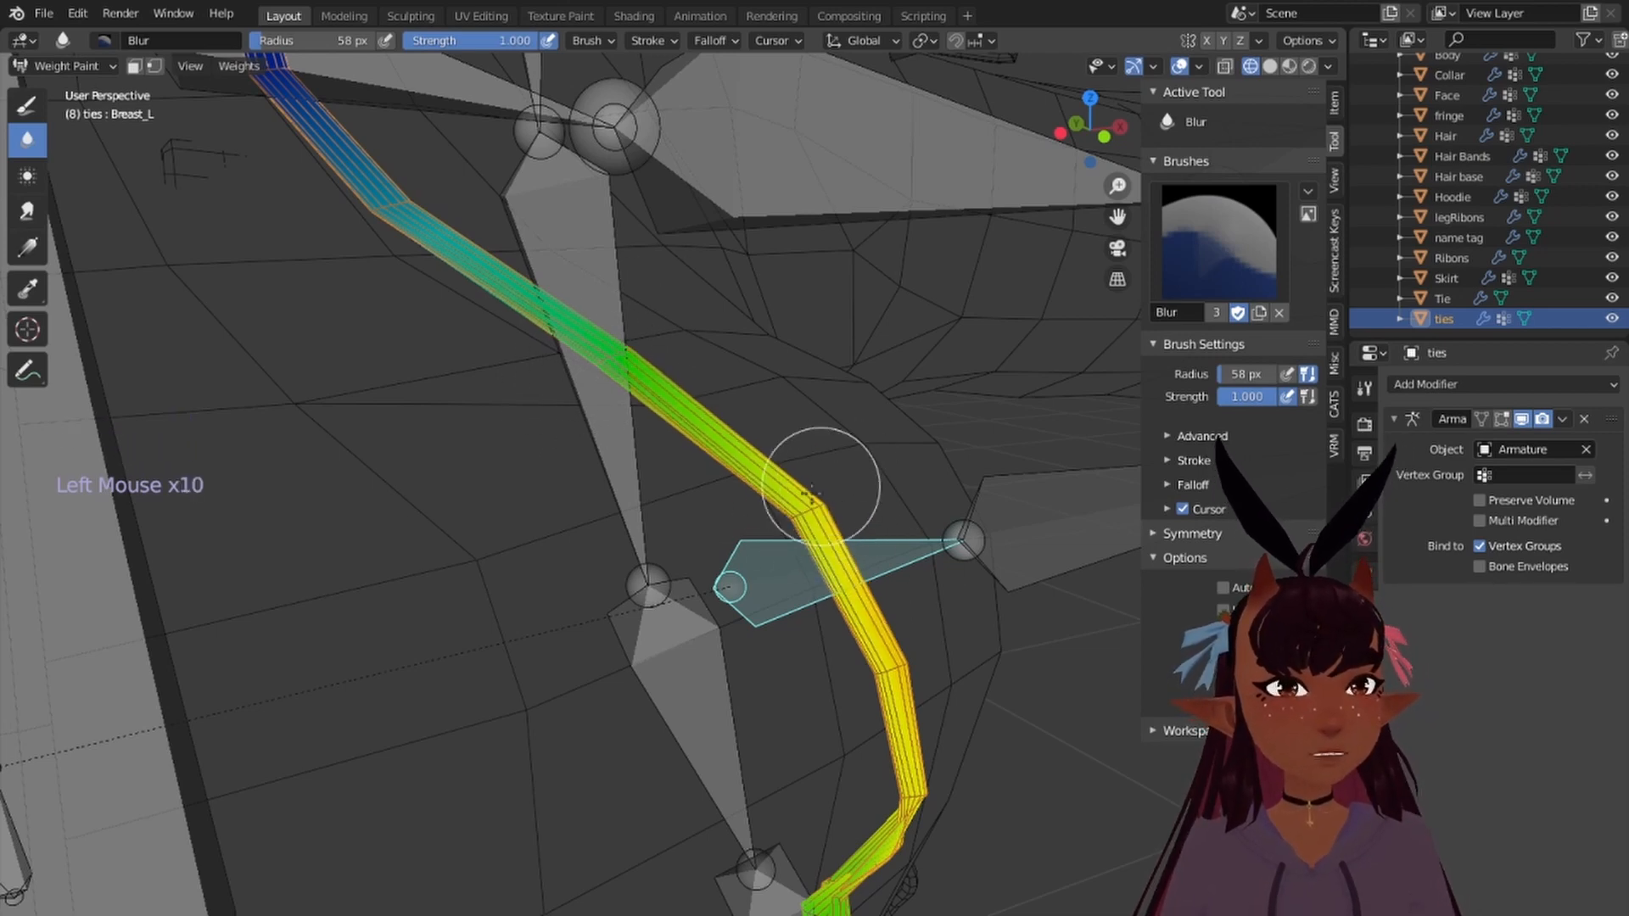
# Step: Blur the Breast_L weights around the sharp bend above the left tie's lower end
pyautogui.scroll(-2, 865, 502)
pyautogui.moveTo(865, 501); pyautogui.dragTo(847, 516, button='middle')
pyautogui.scroll(2, 817, 455)
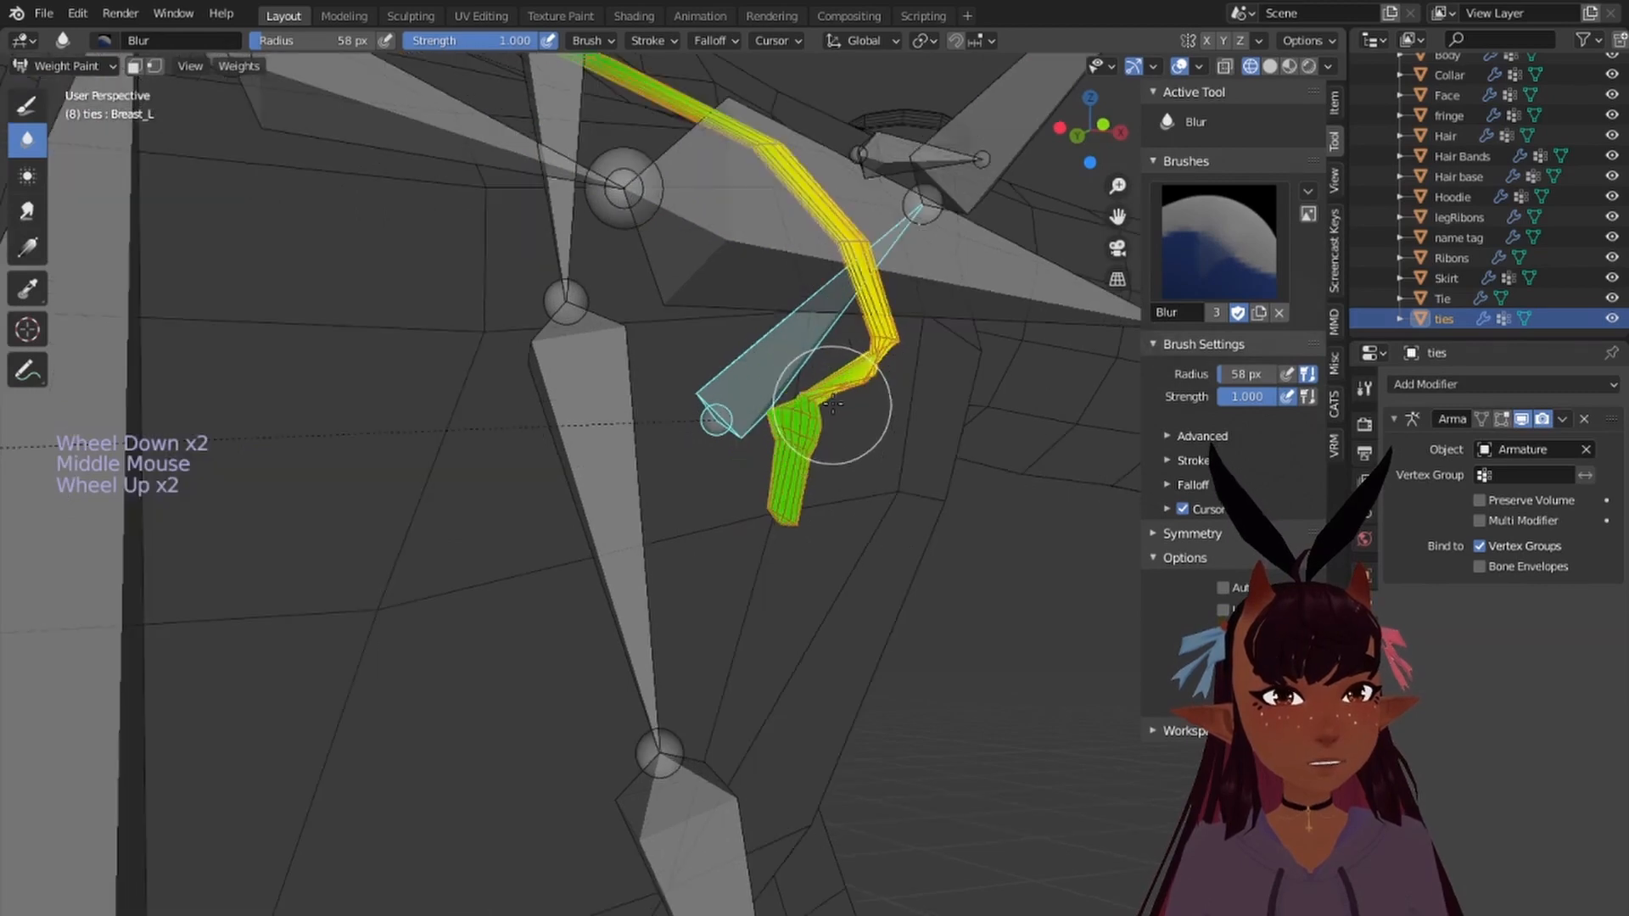
pyautogui.moveTo(833, 404); pyautogui.dragTo(806, 475, button='middle')
pyautogui.scroll(2, 797, 491)
pyautogui.scroll(-1, 757, 654)
pyautogui.click(691, 601)
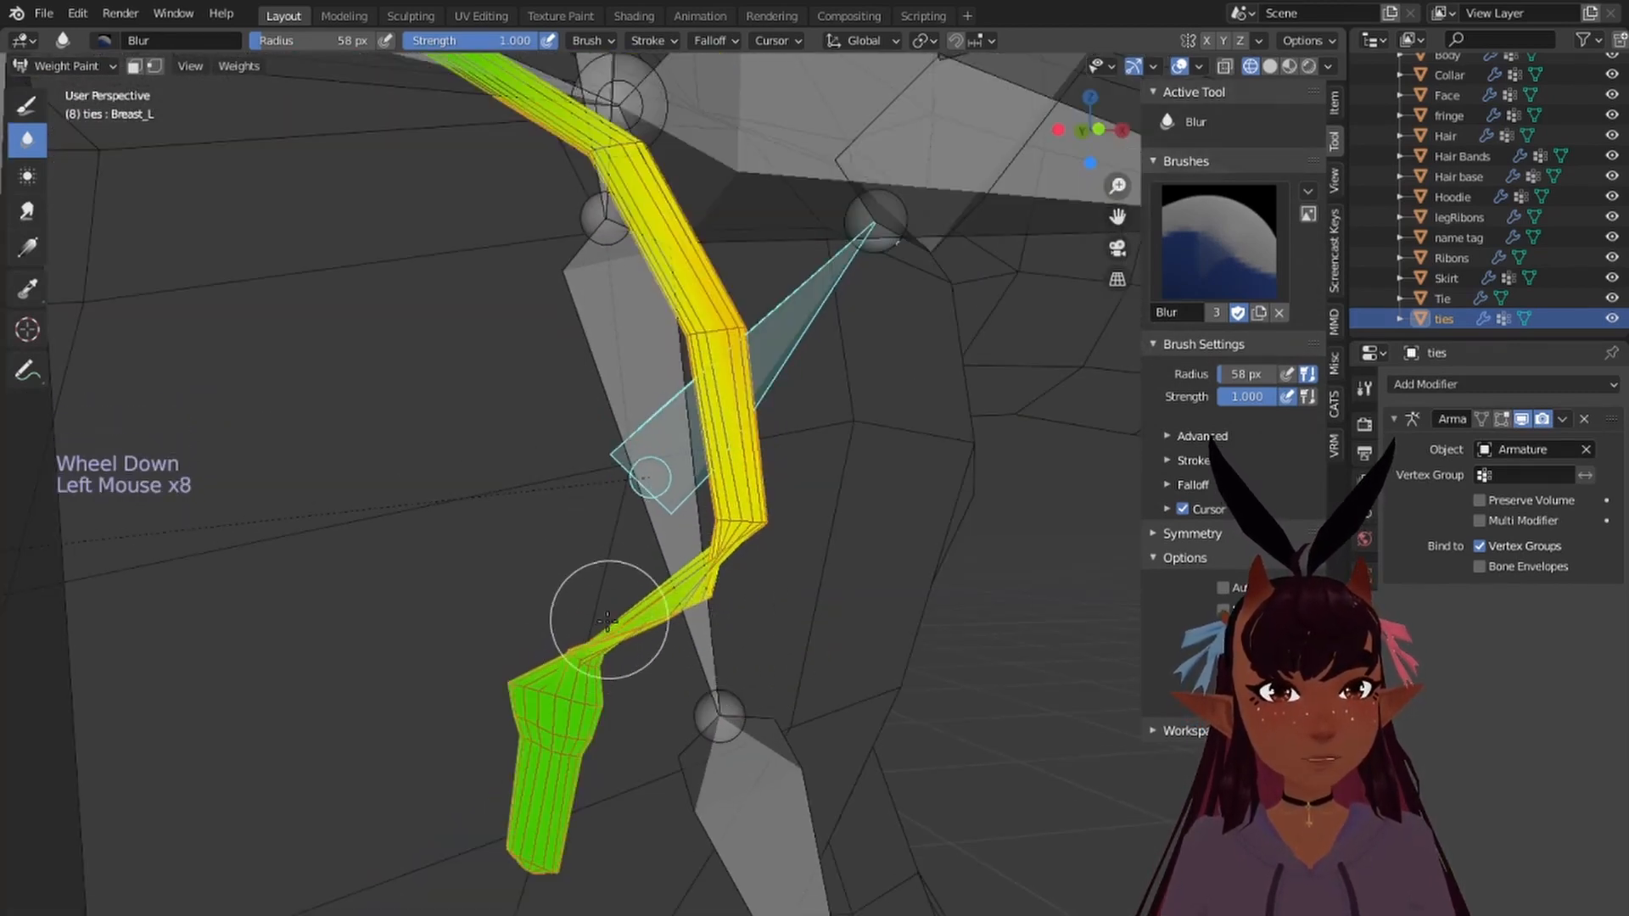
pyautogui.scroll(-6, 663, 615)
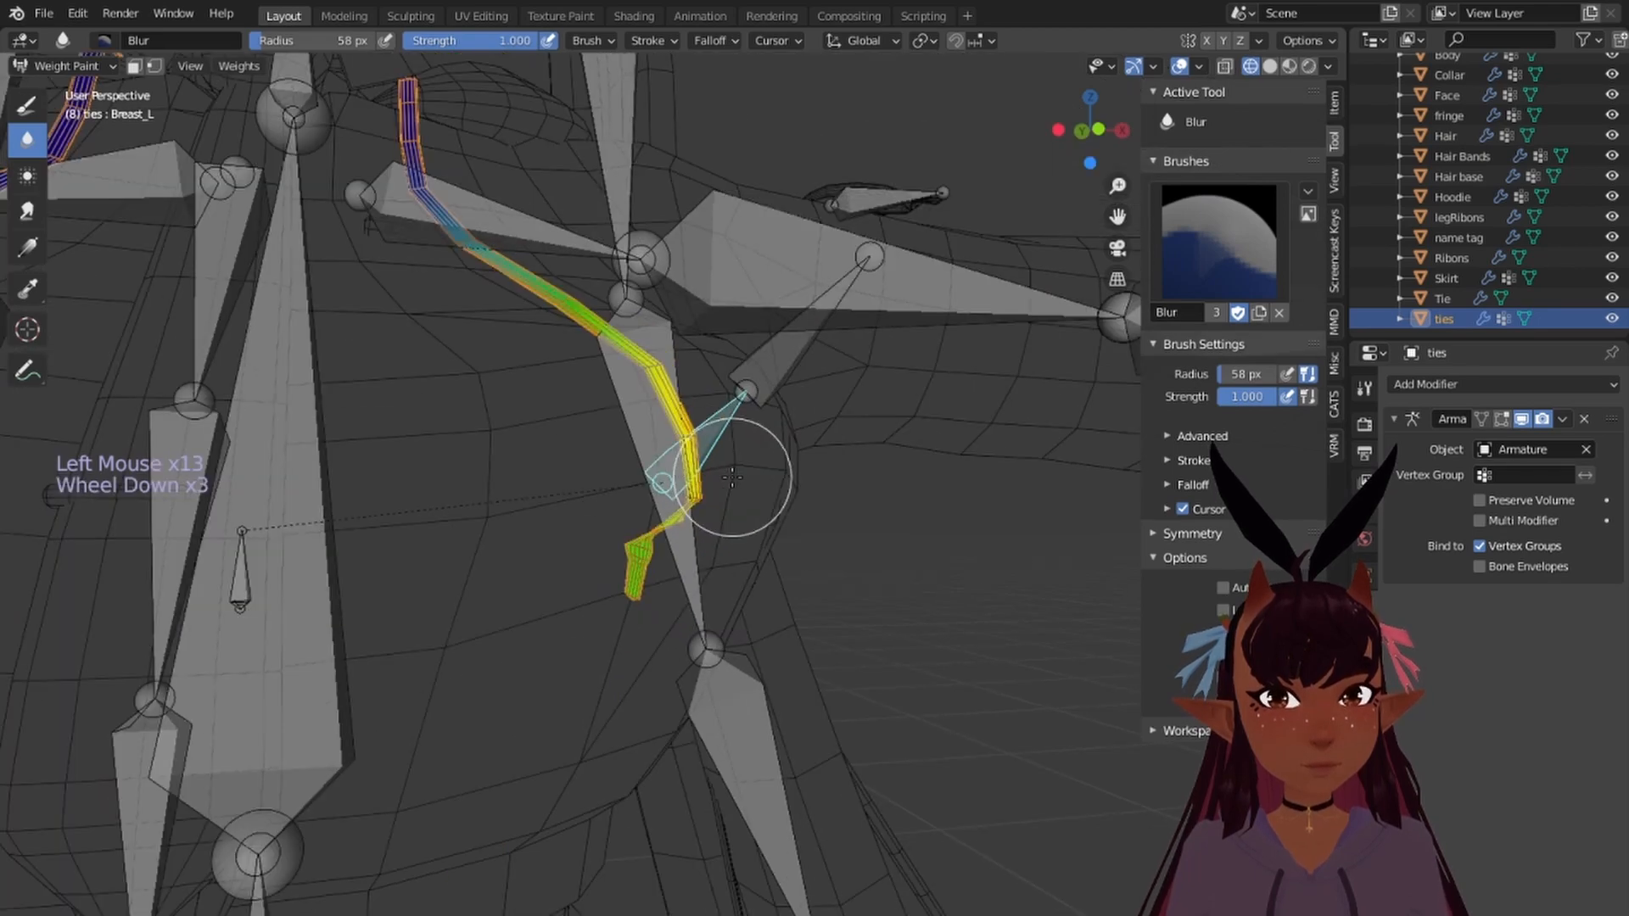
# Step: Select the Breast_L.001 weights and smooth them along the lower half of the left tie
pyautogui.rightClick(705, 432)
pyautogui.scroll(5, 704, 428)
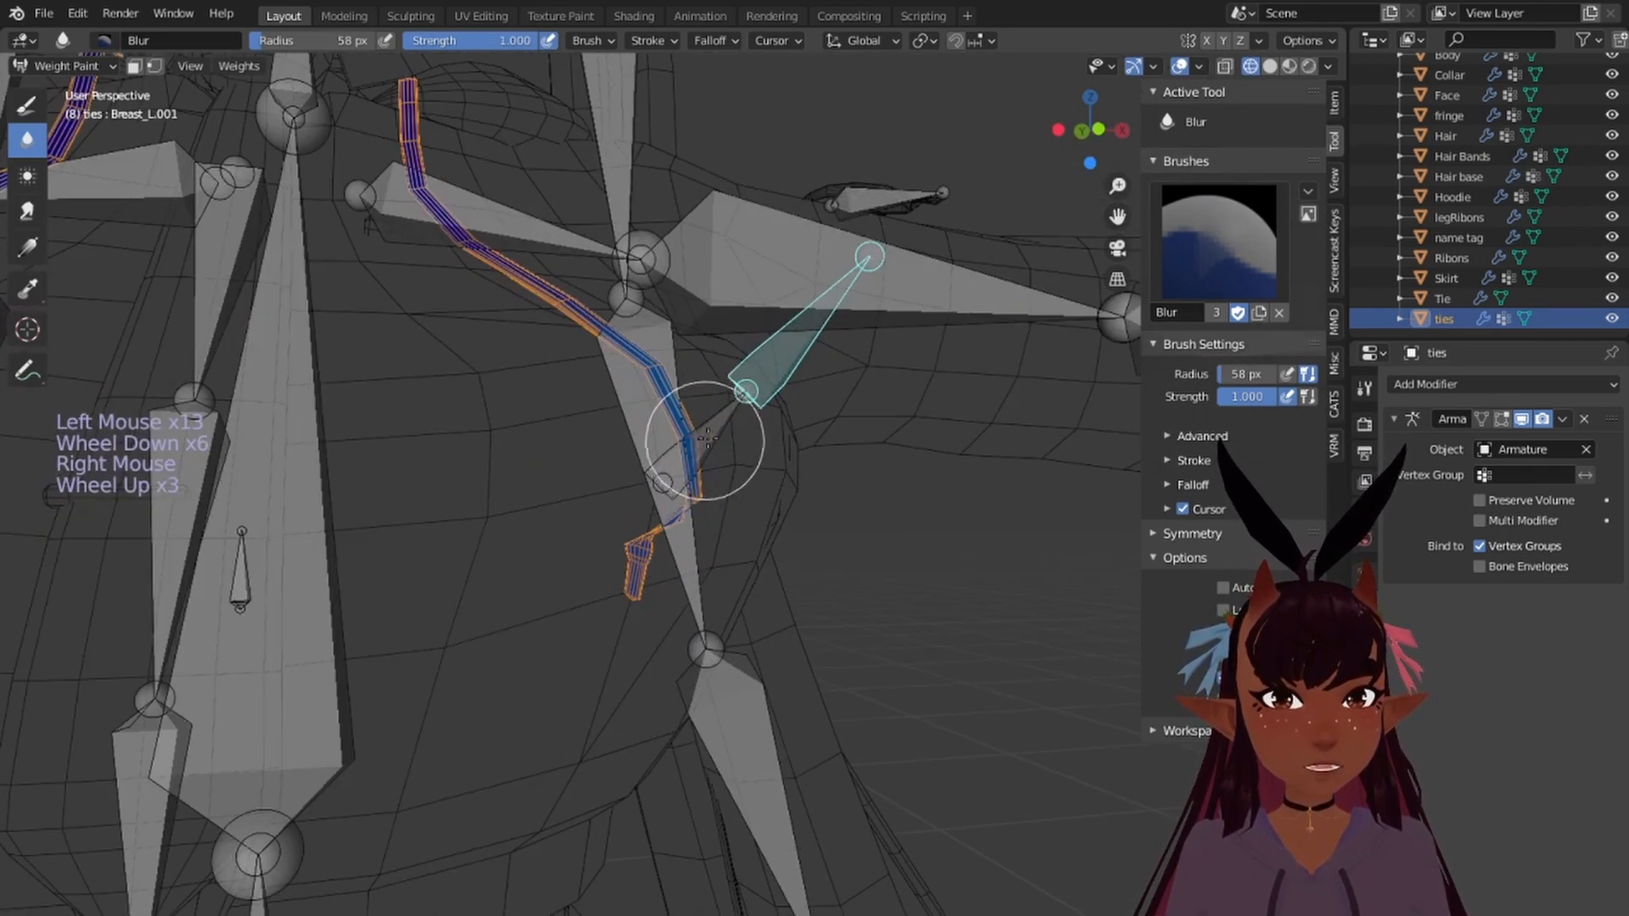
pyautogui.click(698, 439)
pyautogui.click(698, 439)
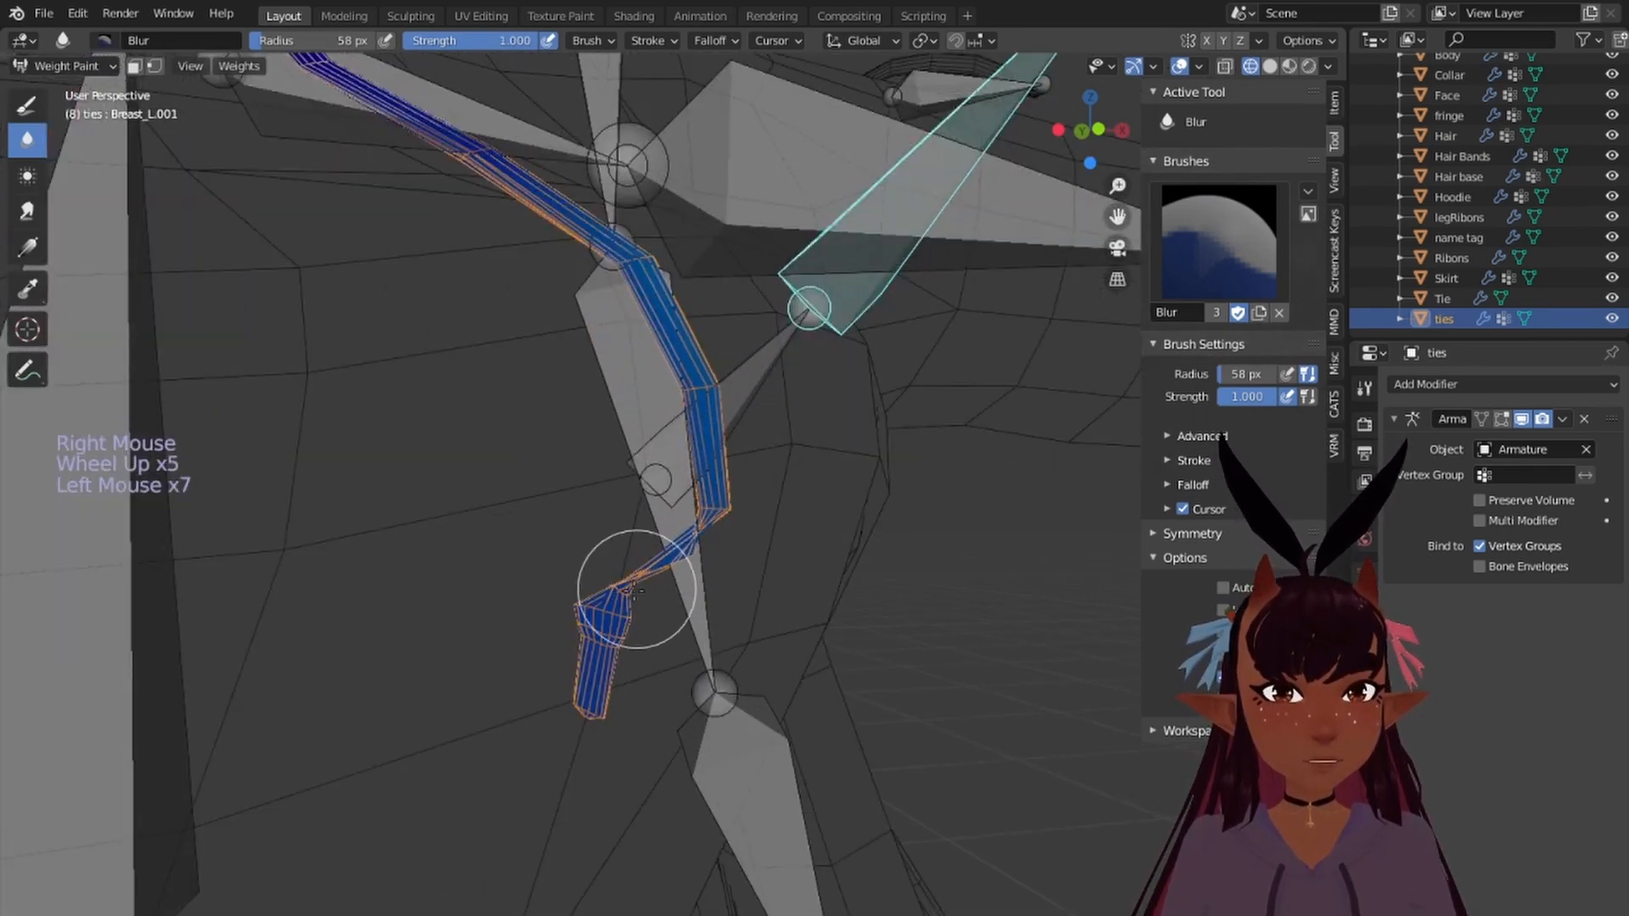
pyautogui.scroll(-2, 682, 344)
pyautogui.click(616, 352)
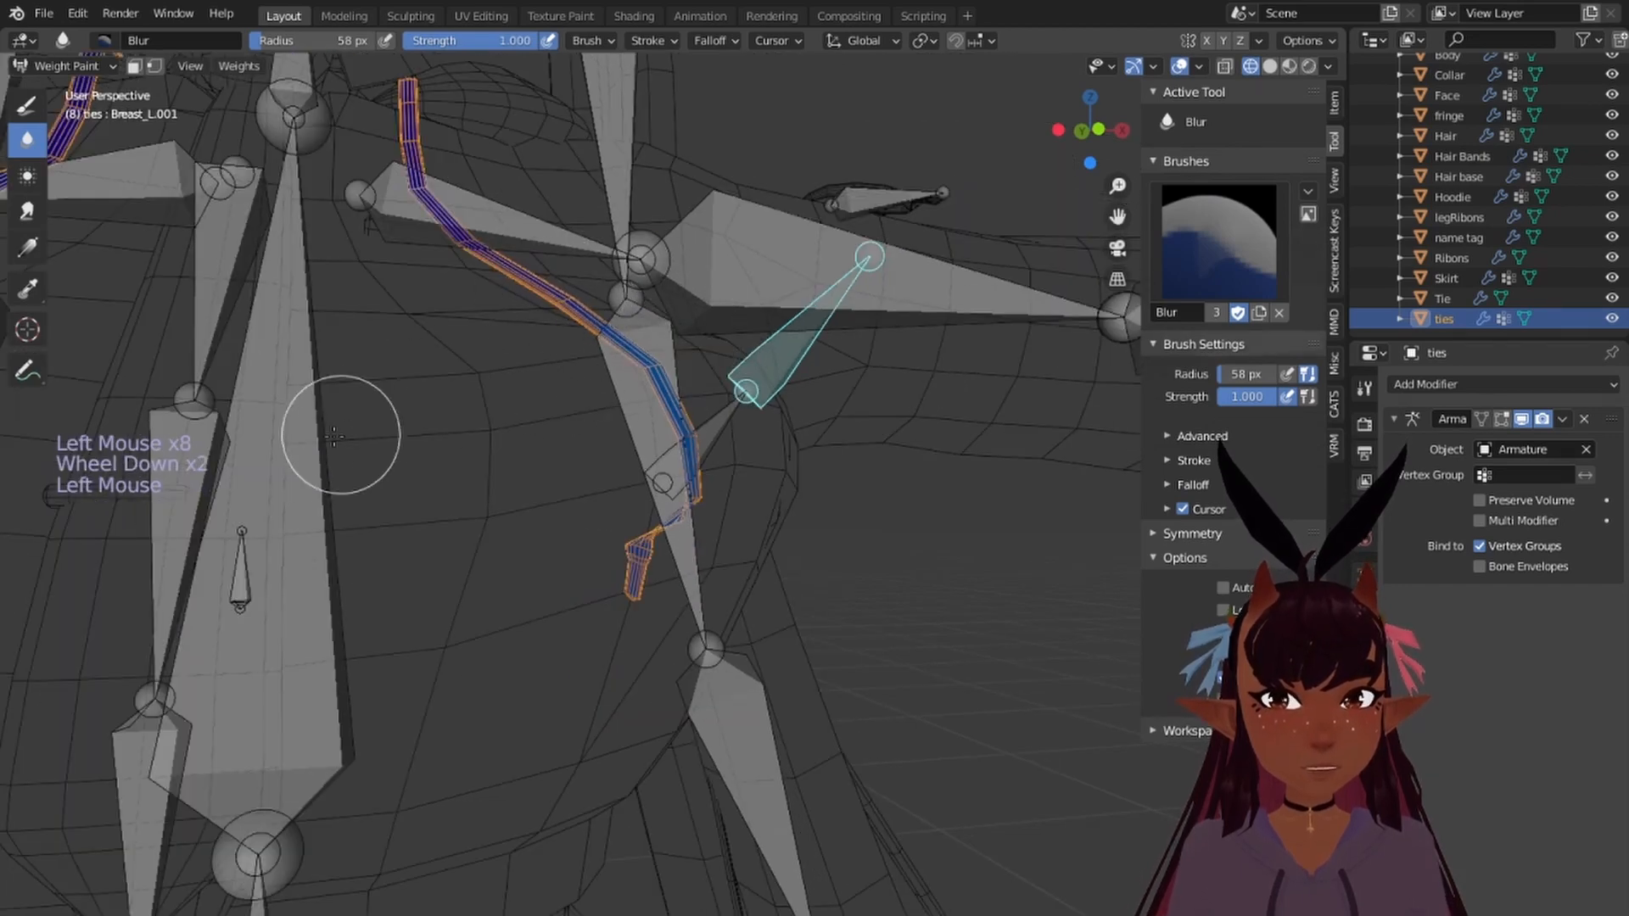
# Step: Return to the Chest weights and blur them from the left tie's lower bend up to its middle
pyautogui.rightClick(334, 436)
pyautogui.scroll(2, 702, 526)
pyautogui.click(666, 553)
pyautogui.click(667, 553)
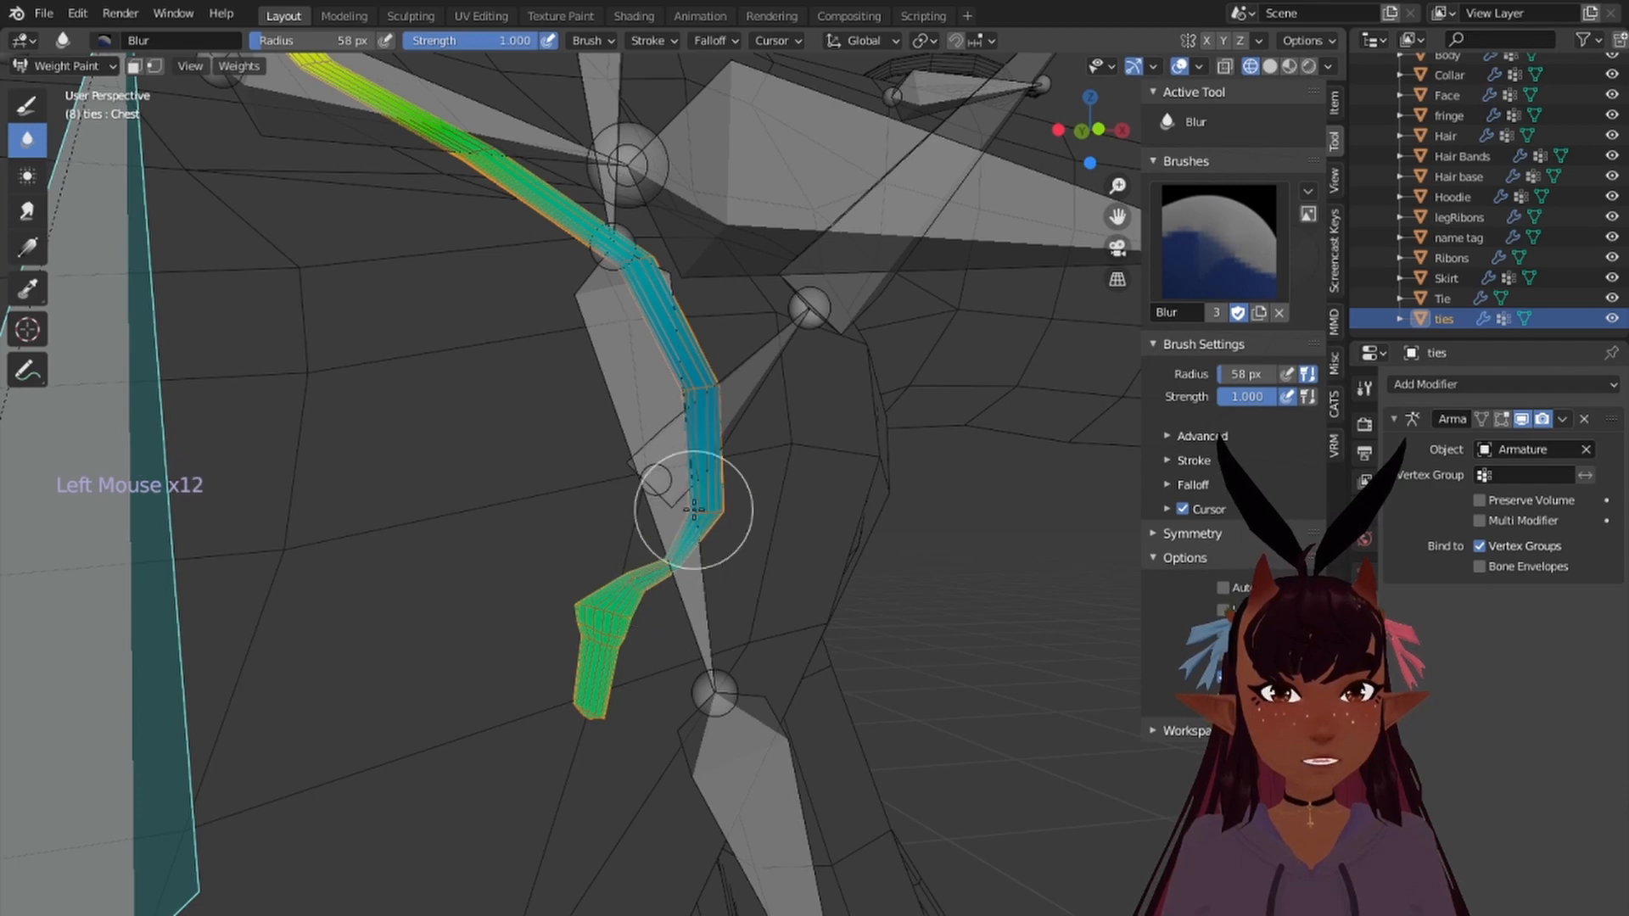
pyautogui.moveTo(702, 402); pyautogui.dragTo(653, 291)
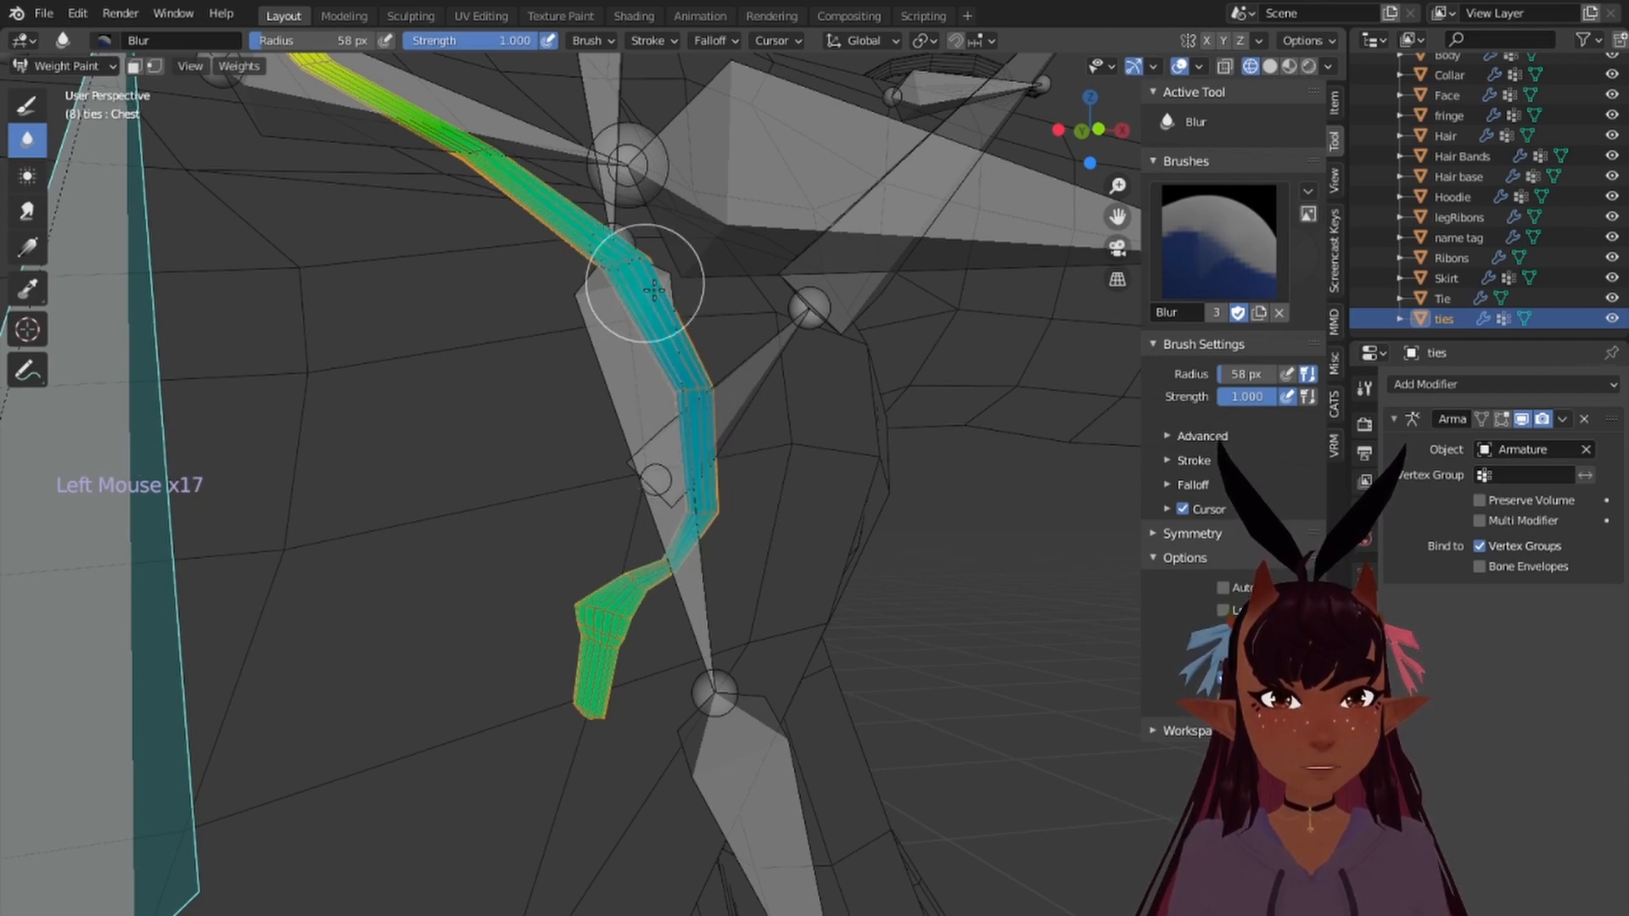
pyautogui.scroll(-5, 600, 501)
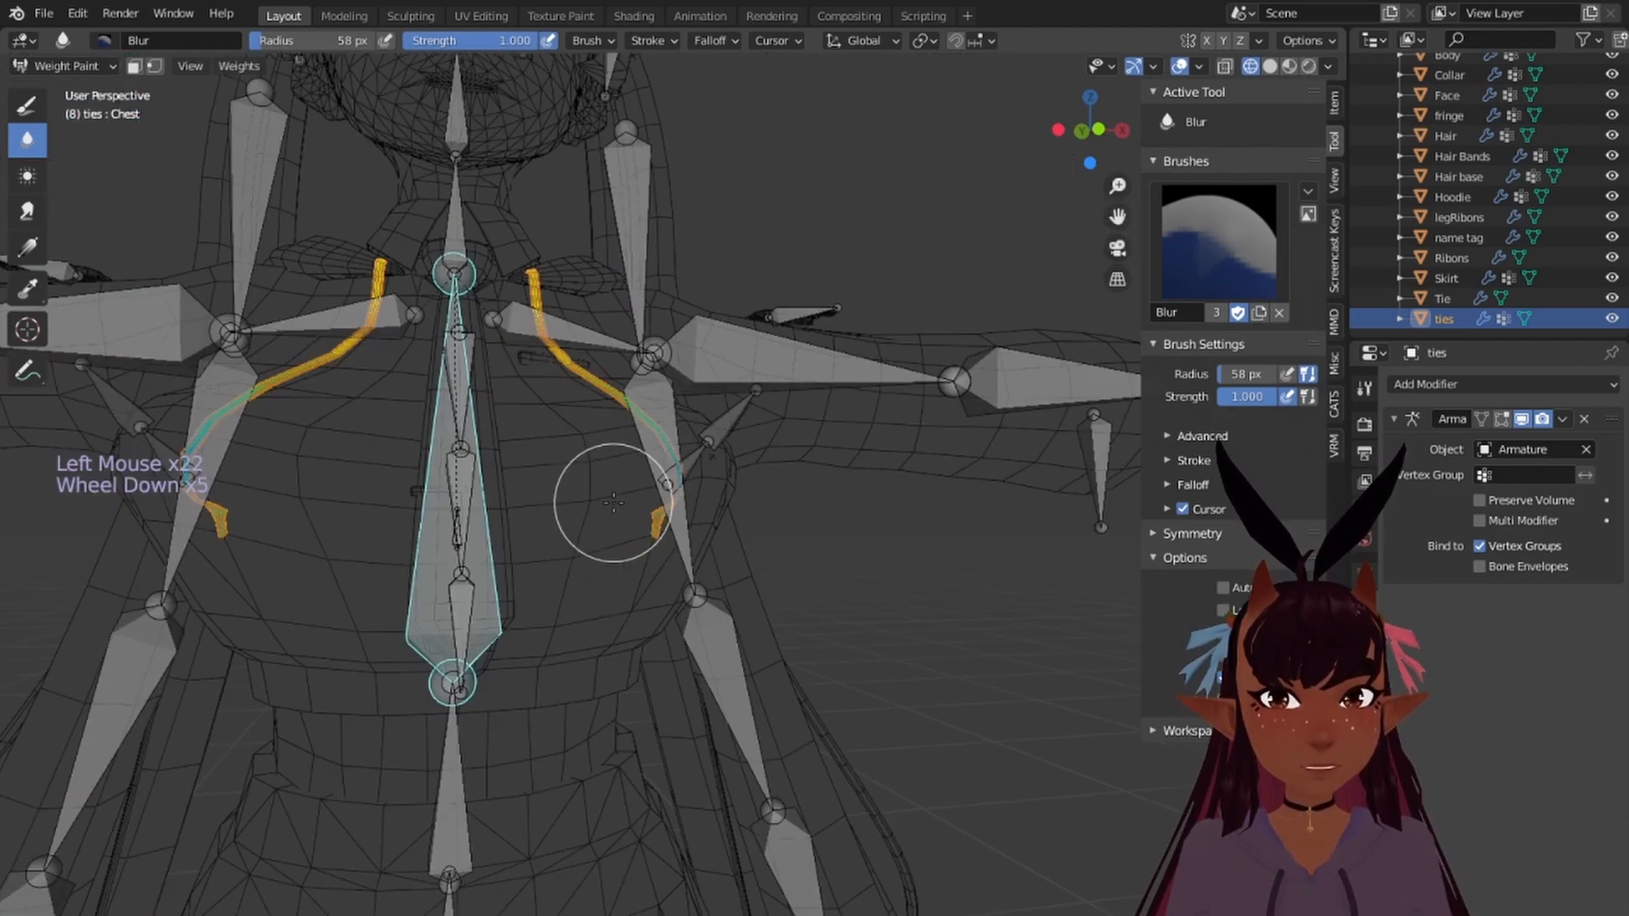
# Step: In front view, move the Breast_L bone inward and downward to test how the left tie deforms
pyautogui.moveTo(600, 501); pyautogui.dragTo(333, 437, button='middle')
pyautogui.moveTo(466, 555); pyautogui.dragTo(362, 534, button='middle')
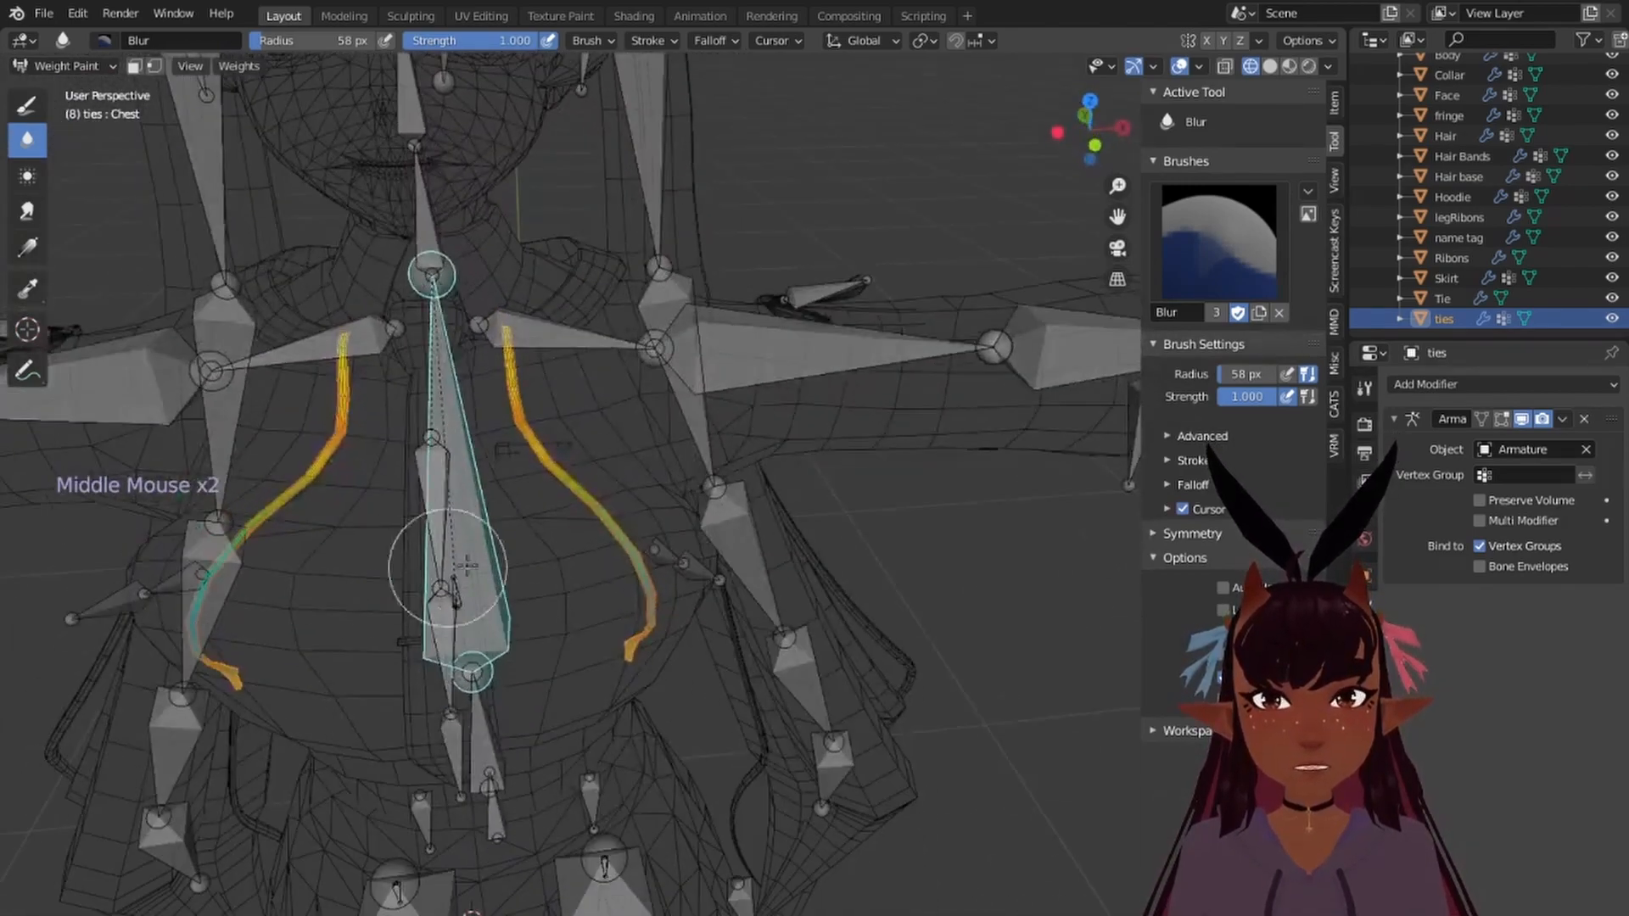
pyautogui.scroll(2, 436, 582)
pyautogui.moveTo(436, 582); pyautogui.dragTo(559, 507, button='middle')
pyautogui.scroll(3, 559, 507)
pyautogui.scroll(-3, 547, 464)
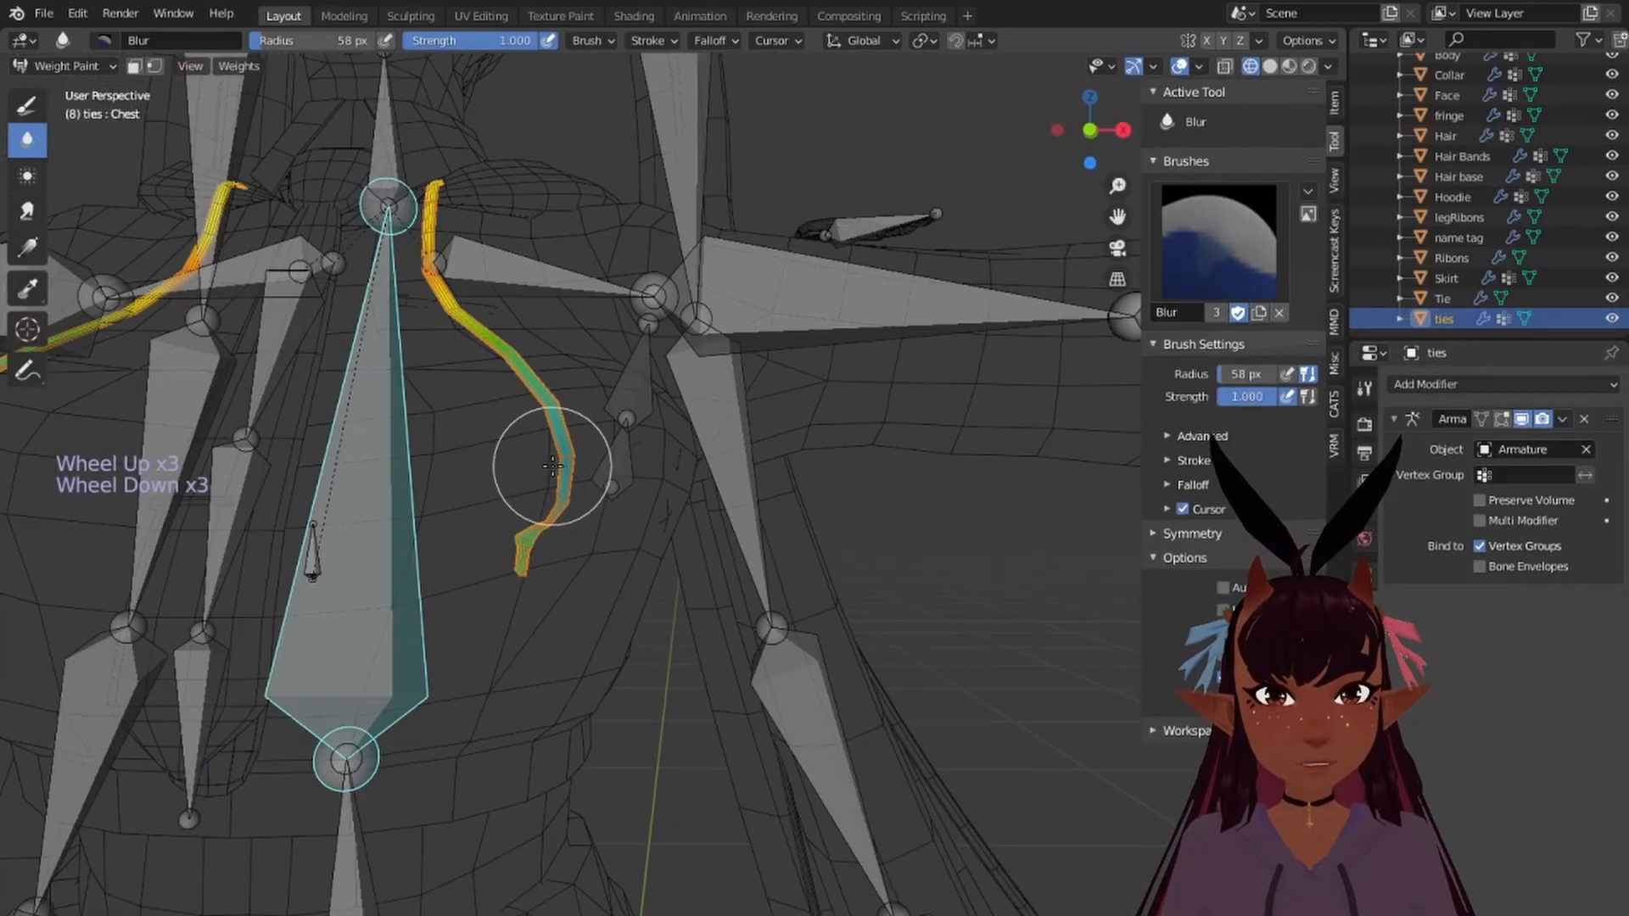
pyautogui.press('KP_1')
pyautogui.rightClick(632, 483)
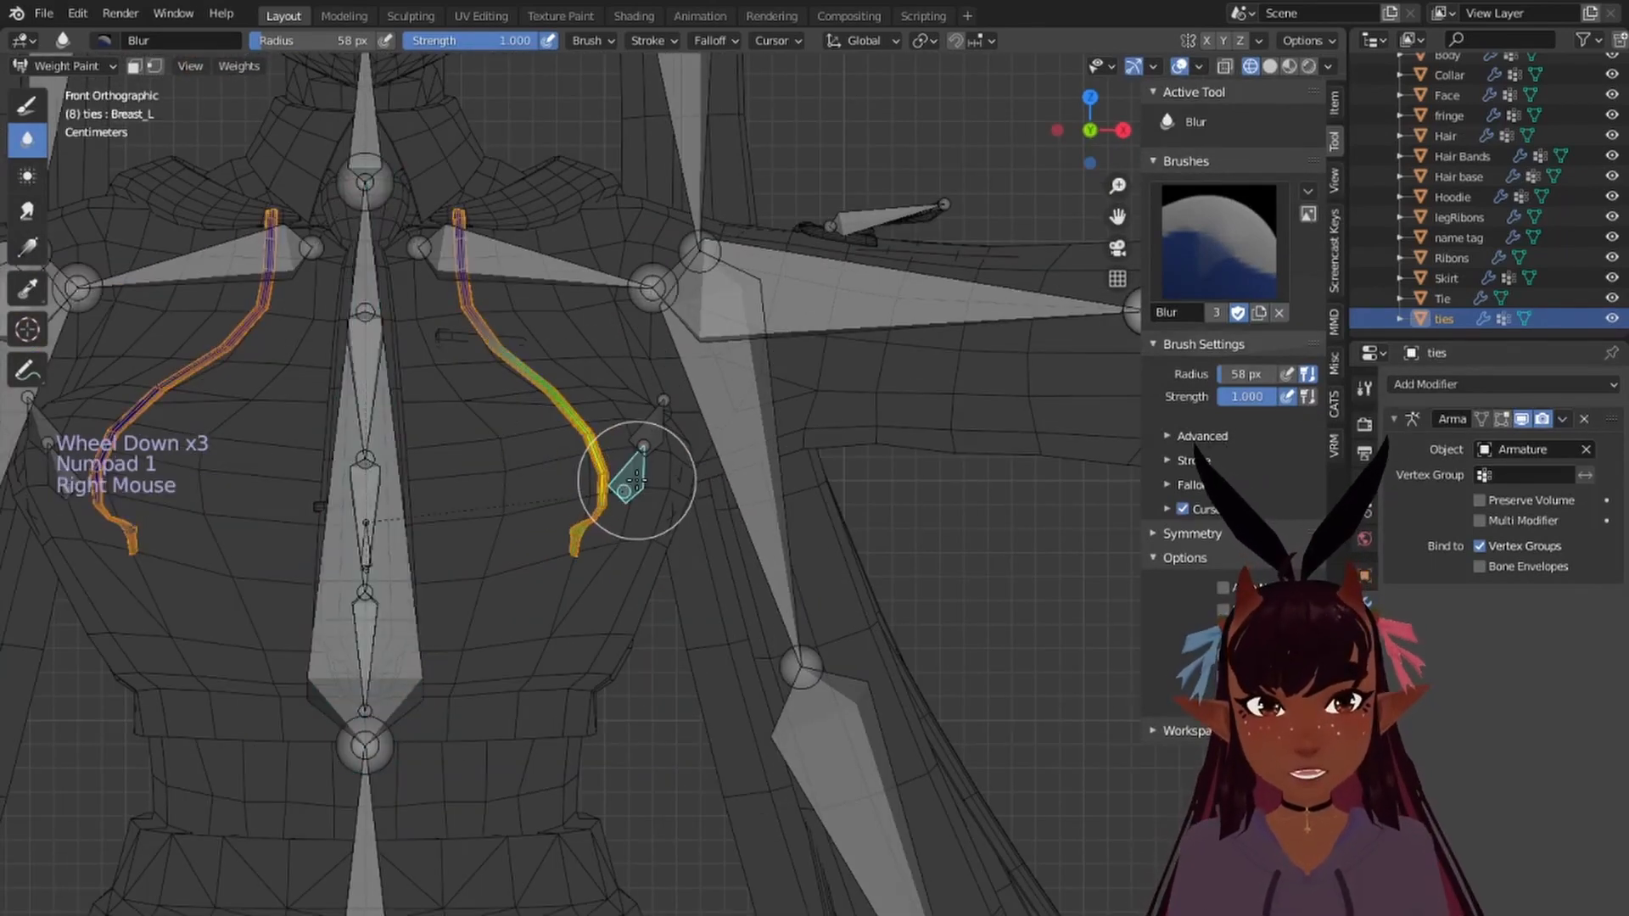
pyautogui.press('f')
pyautogui.press('g')
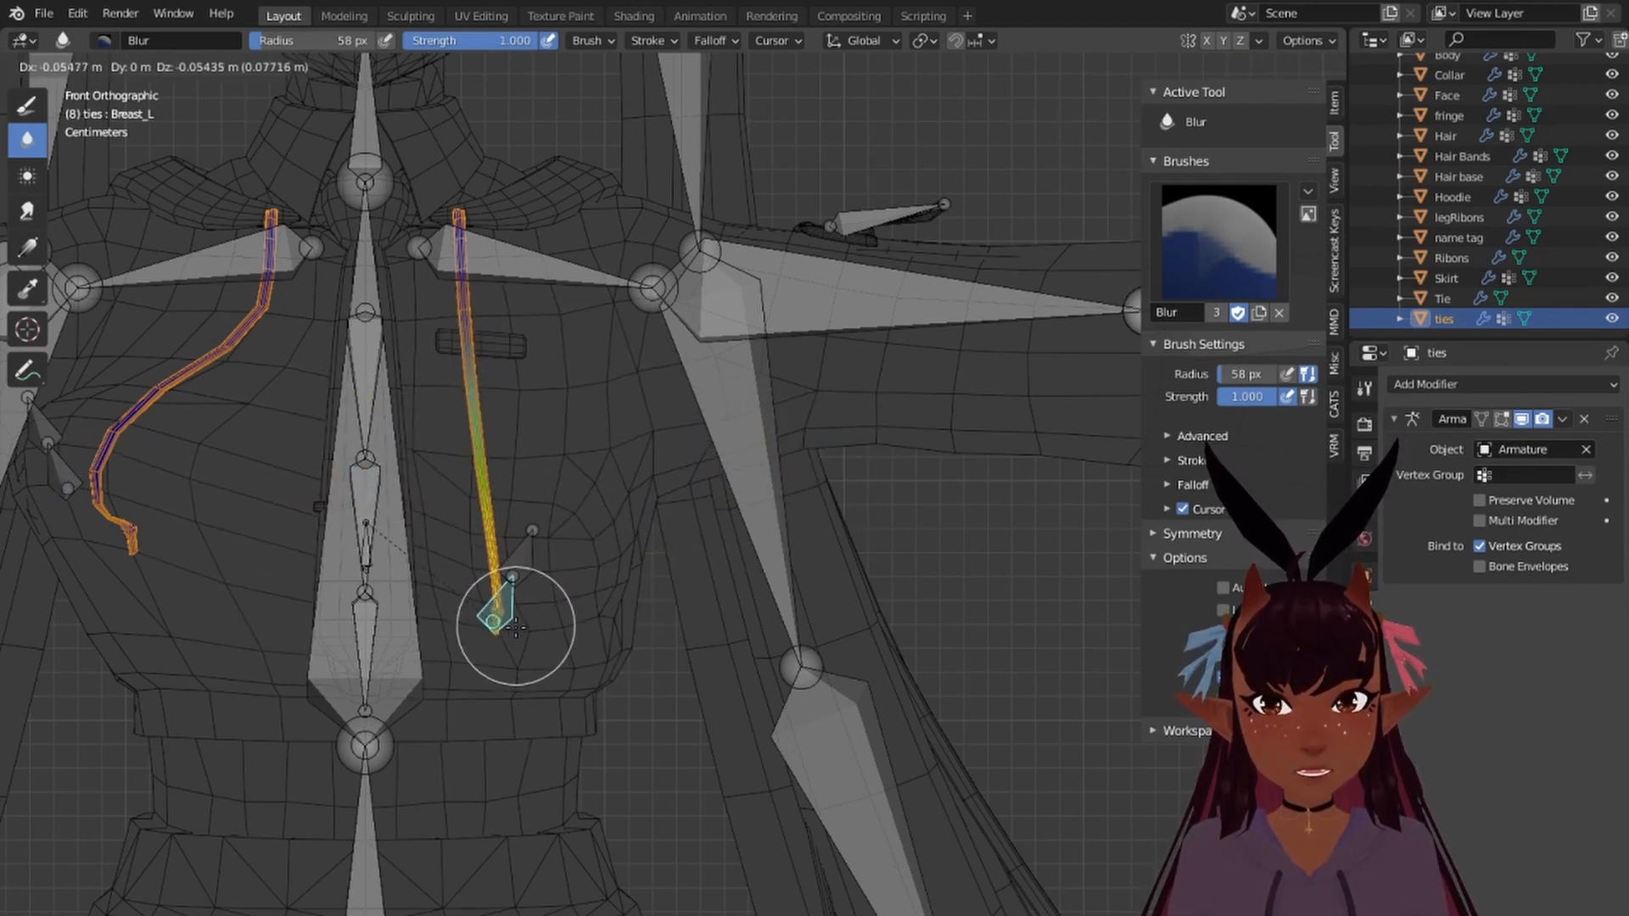
pyautogui.click(524, 506)
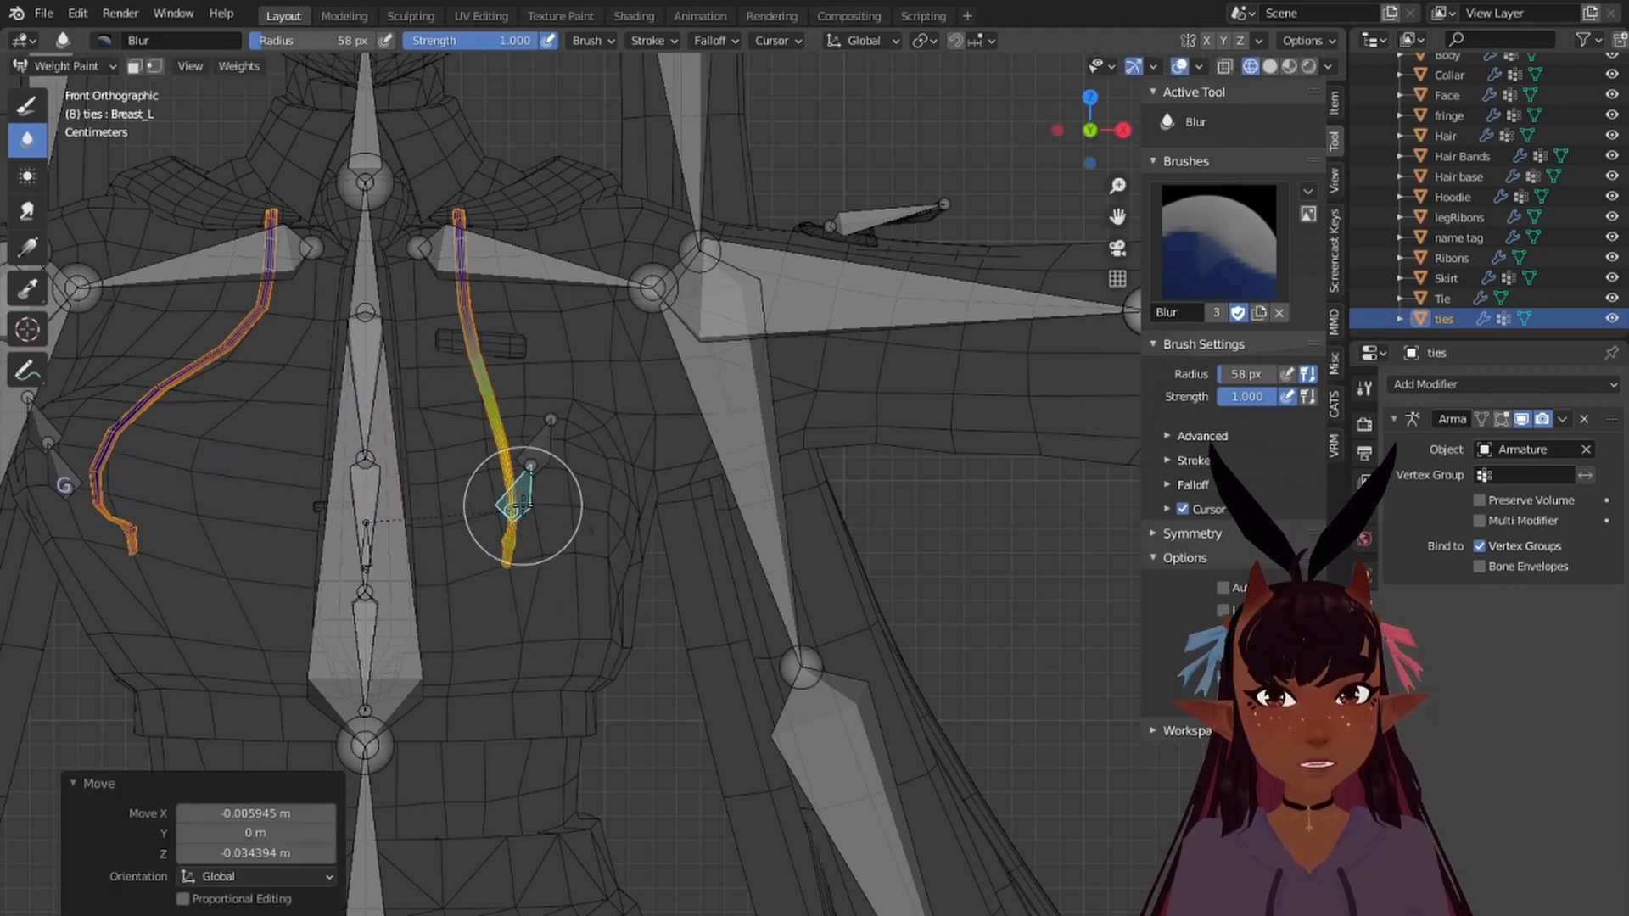
# Step: Rotate the Left shoulder bone upward and move the Breast_L bone around to test the left tie's weights
pyautogui.scroll(2, 362, 451)
pyautogui.keyDown('shift'); pyautogui.moveTo(361, 451); pyautogui.dragTo(587, 593, button='middle'); pyautogui.keyUp('shift')
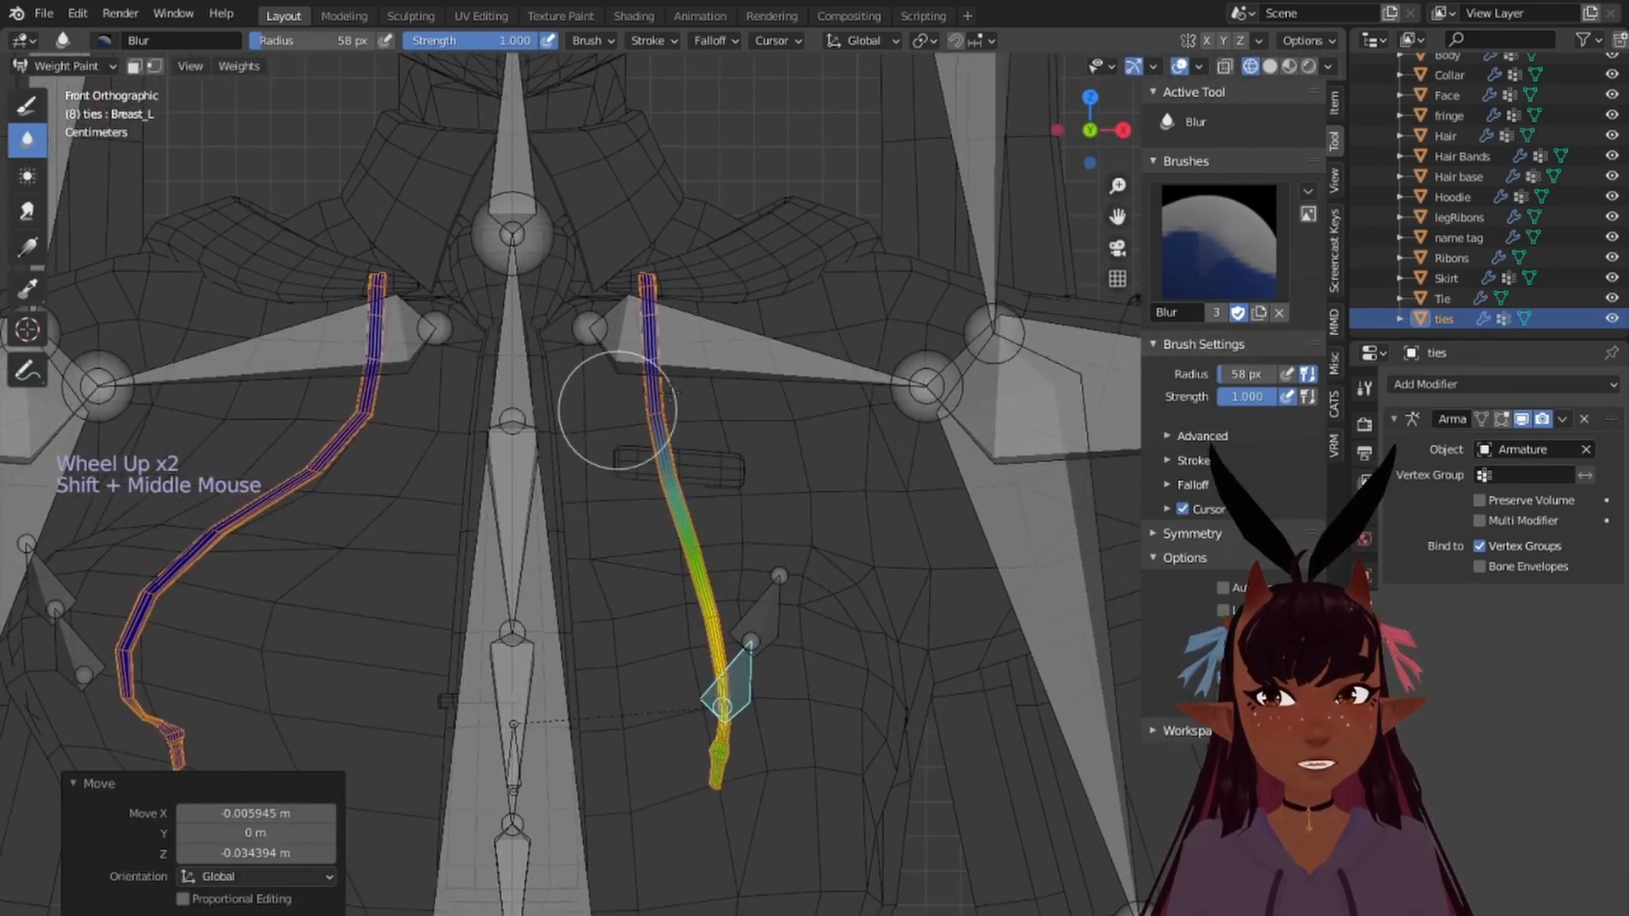
pyautogui.rightClick(741, 359)
pyautogui.press('r')
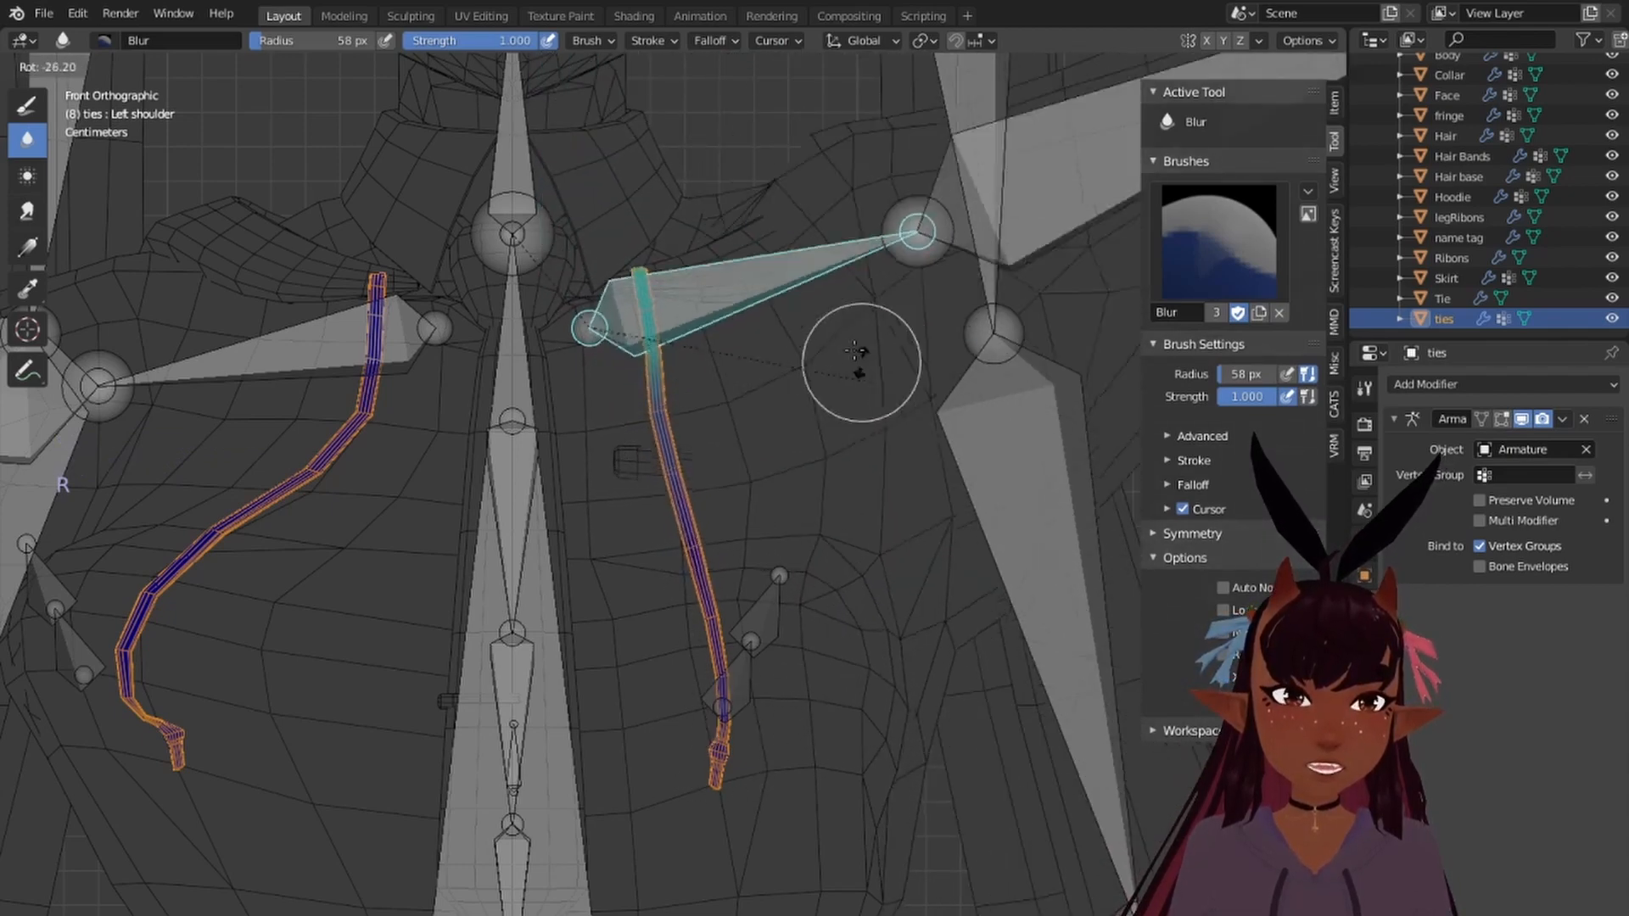
pyautogui.click(690, 297)
pyautogui.scroll(-7, 890, 670)
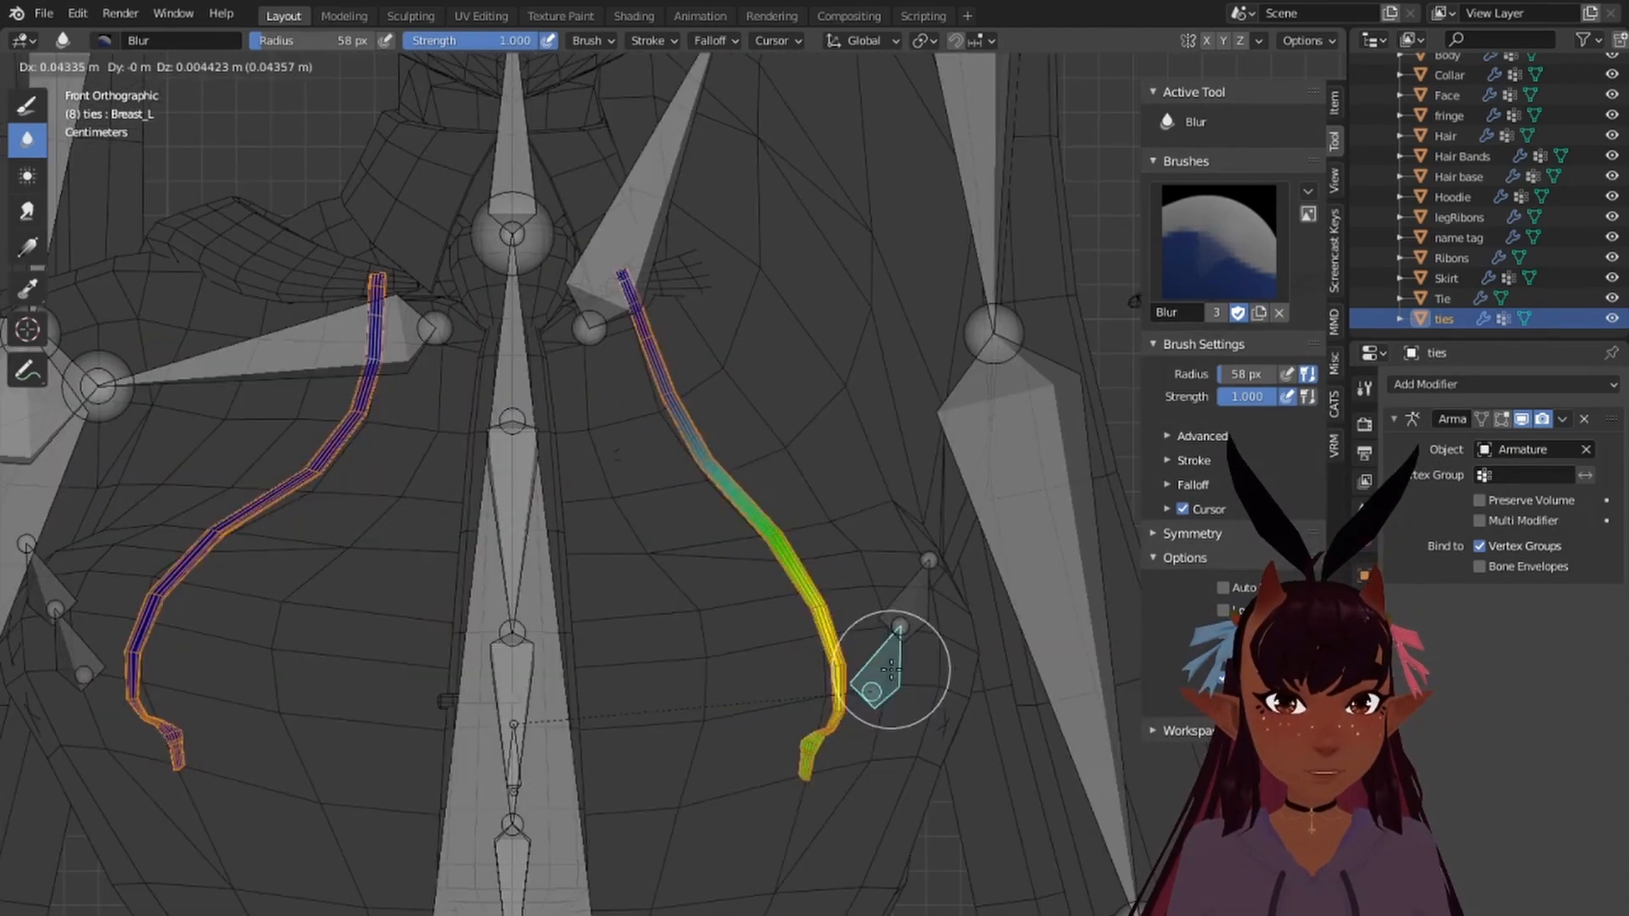
pyautogui.moveTo(743, 538); pyautogui.dragTo(818, 545, button='middle')
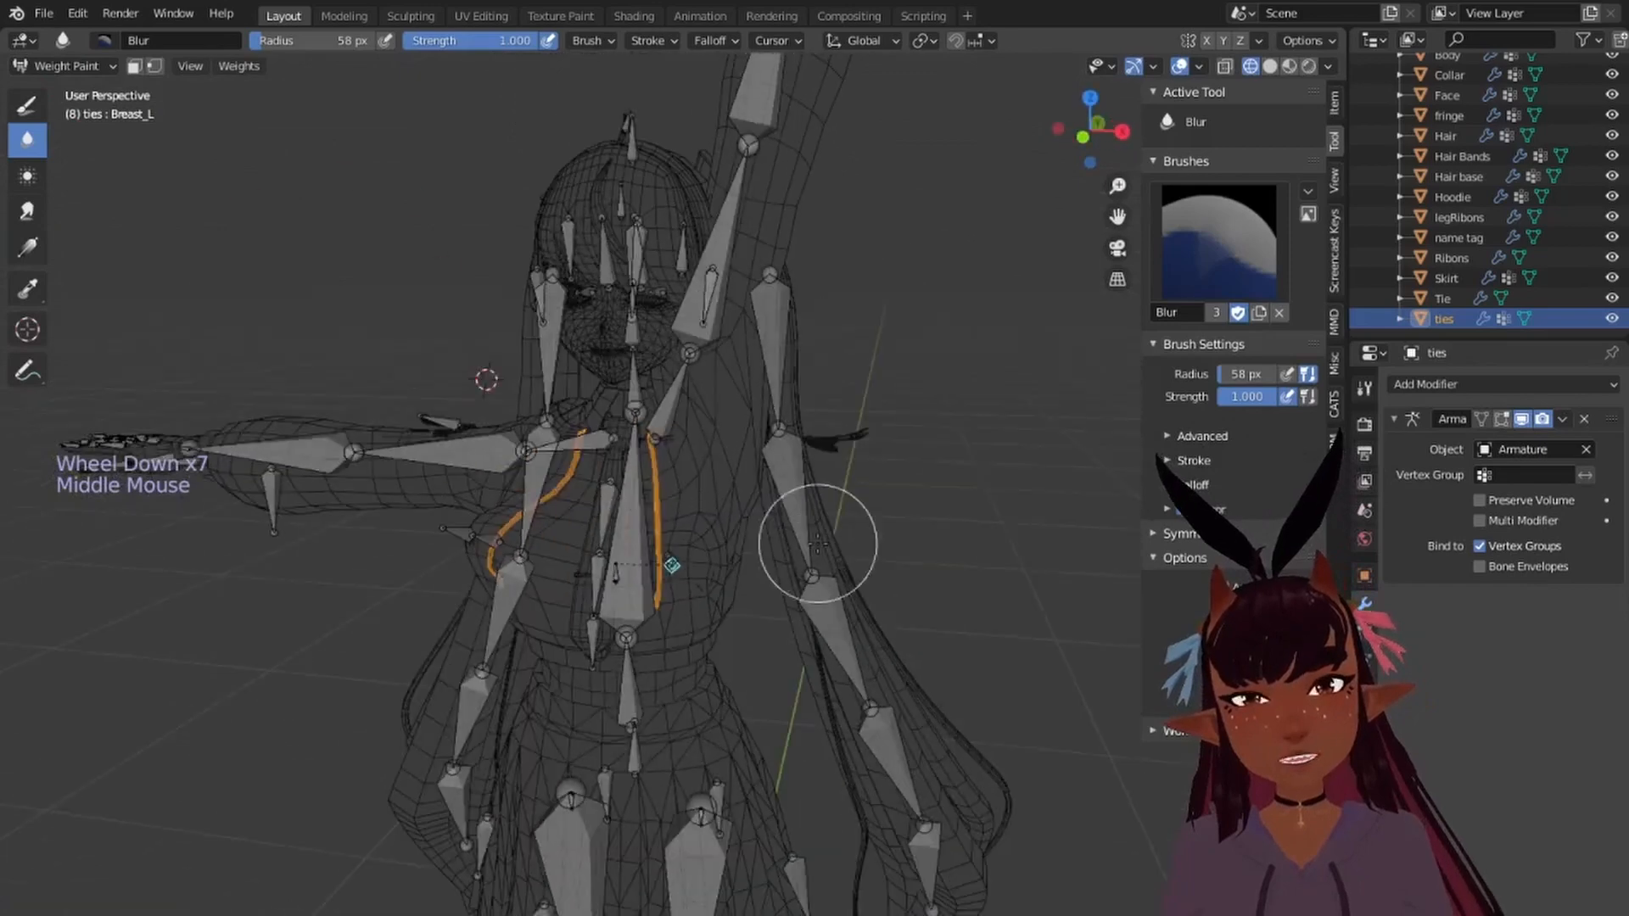
# Step: Stop pose mode with the CATS tools and save the file
pyautogui.click(1333, 398)
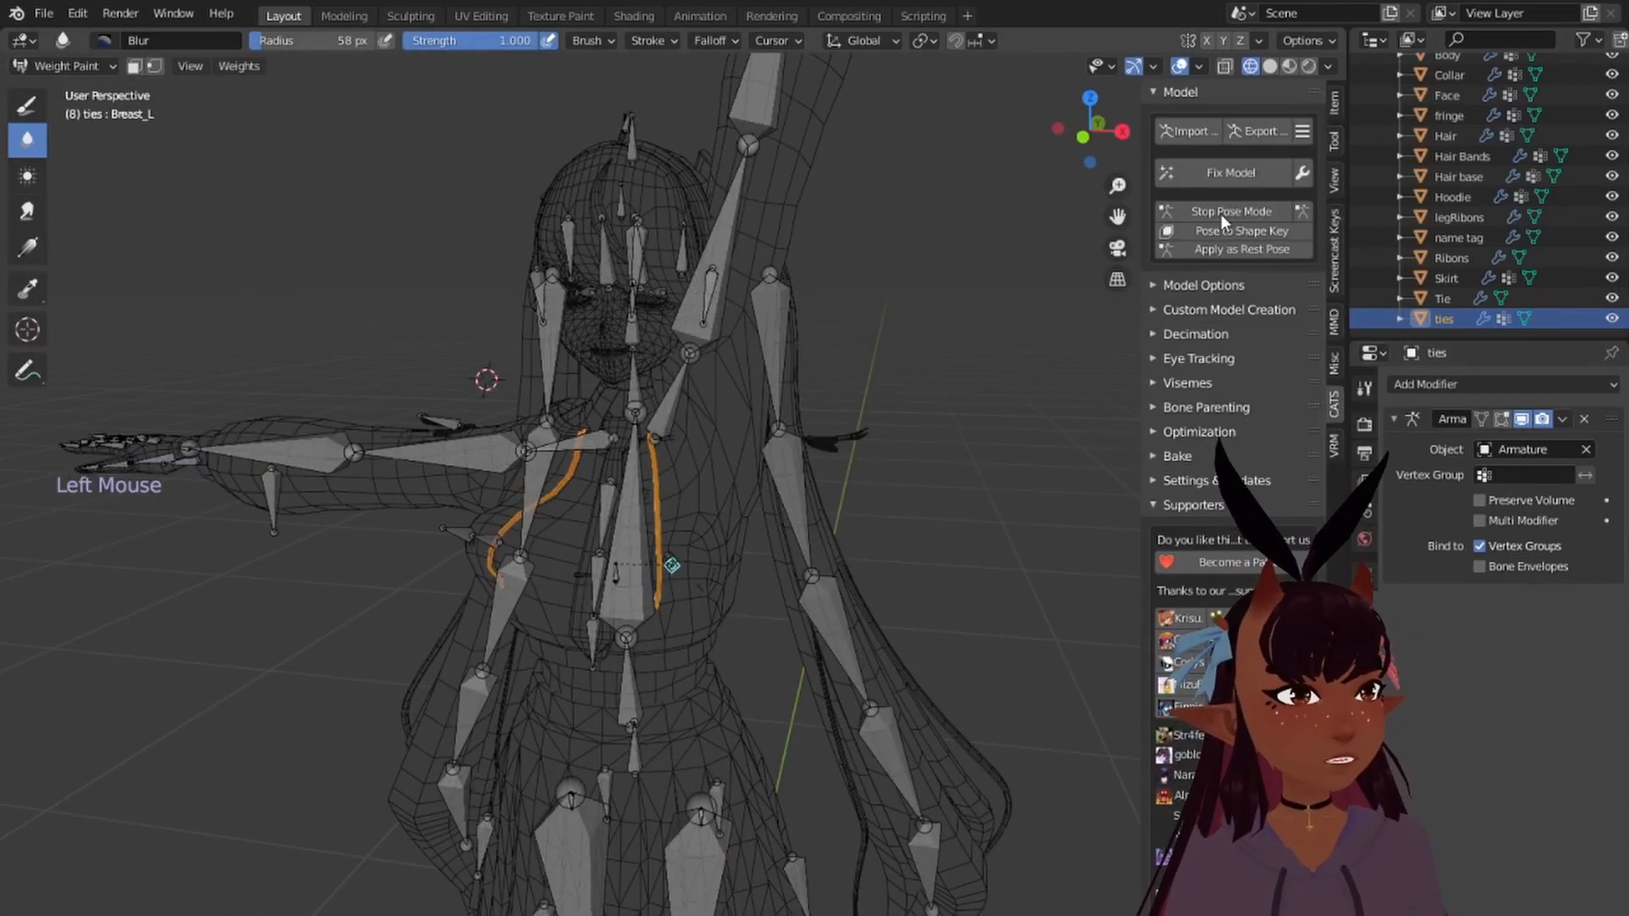
pyautogui.click(1220, 214)
pyautogui.click(43, 13)
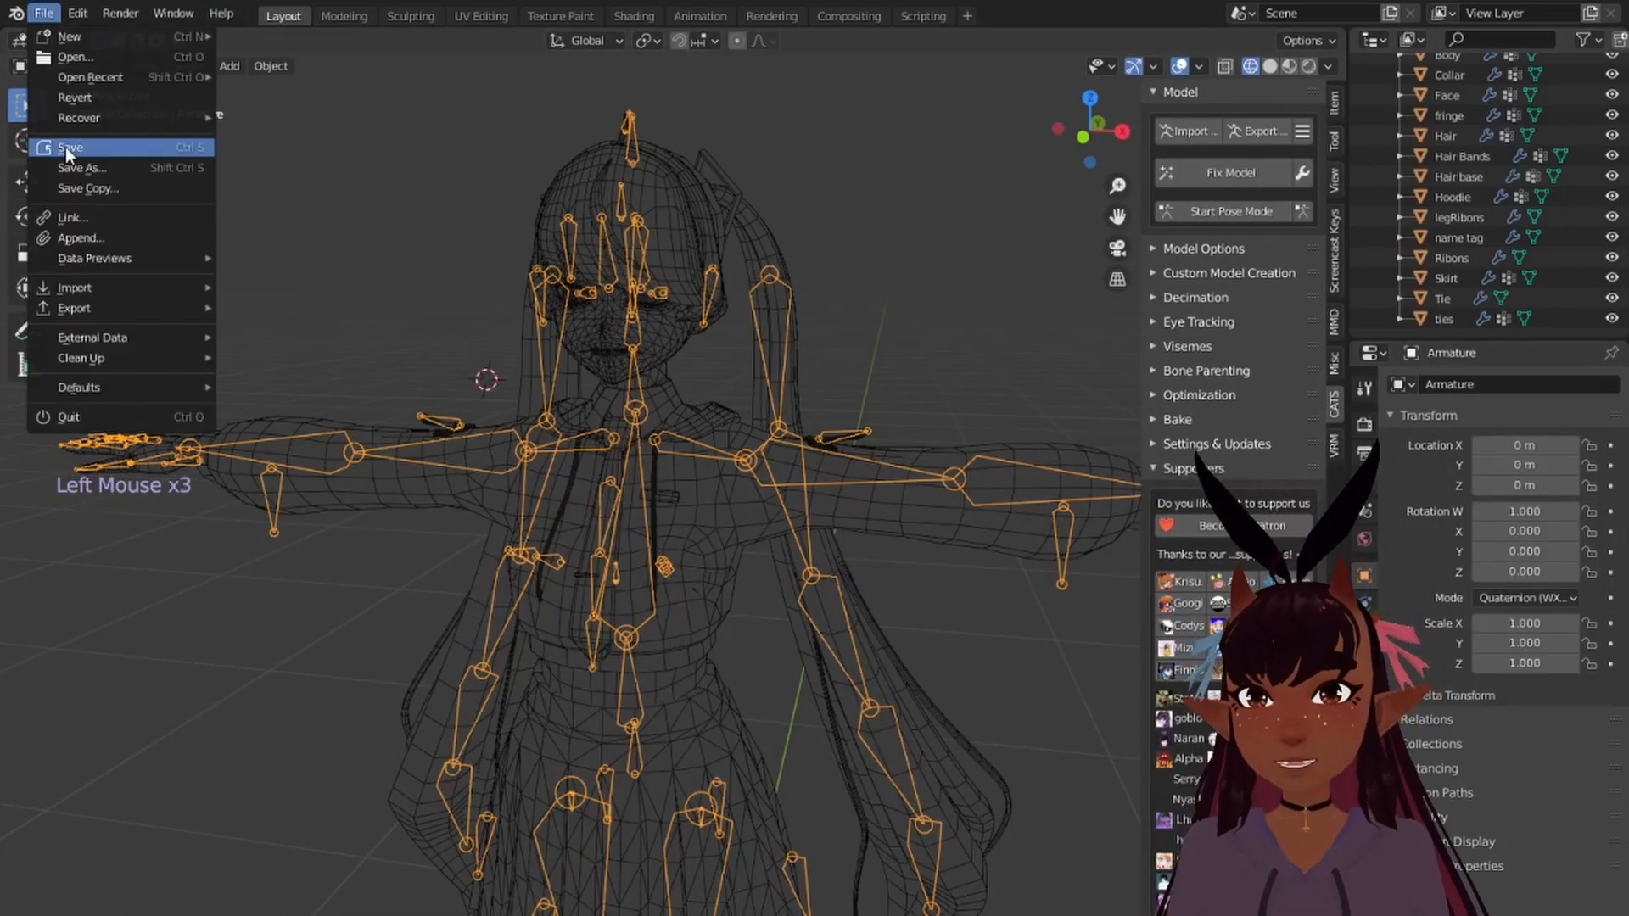
# Step: Switch the viewport to Material Preview shading and select the Tie object
pyautogui.click(1290, 66)
pyautogui.scroll(3, 827, 296)
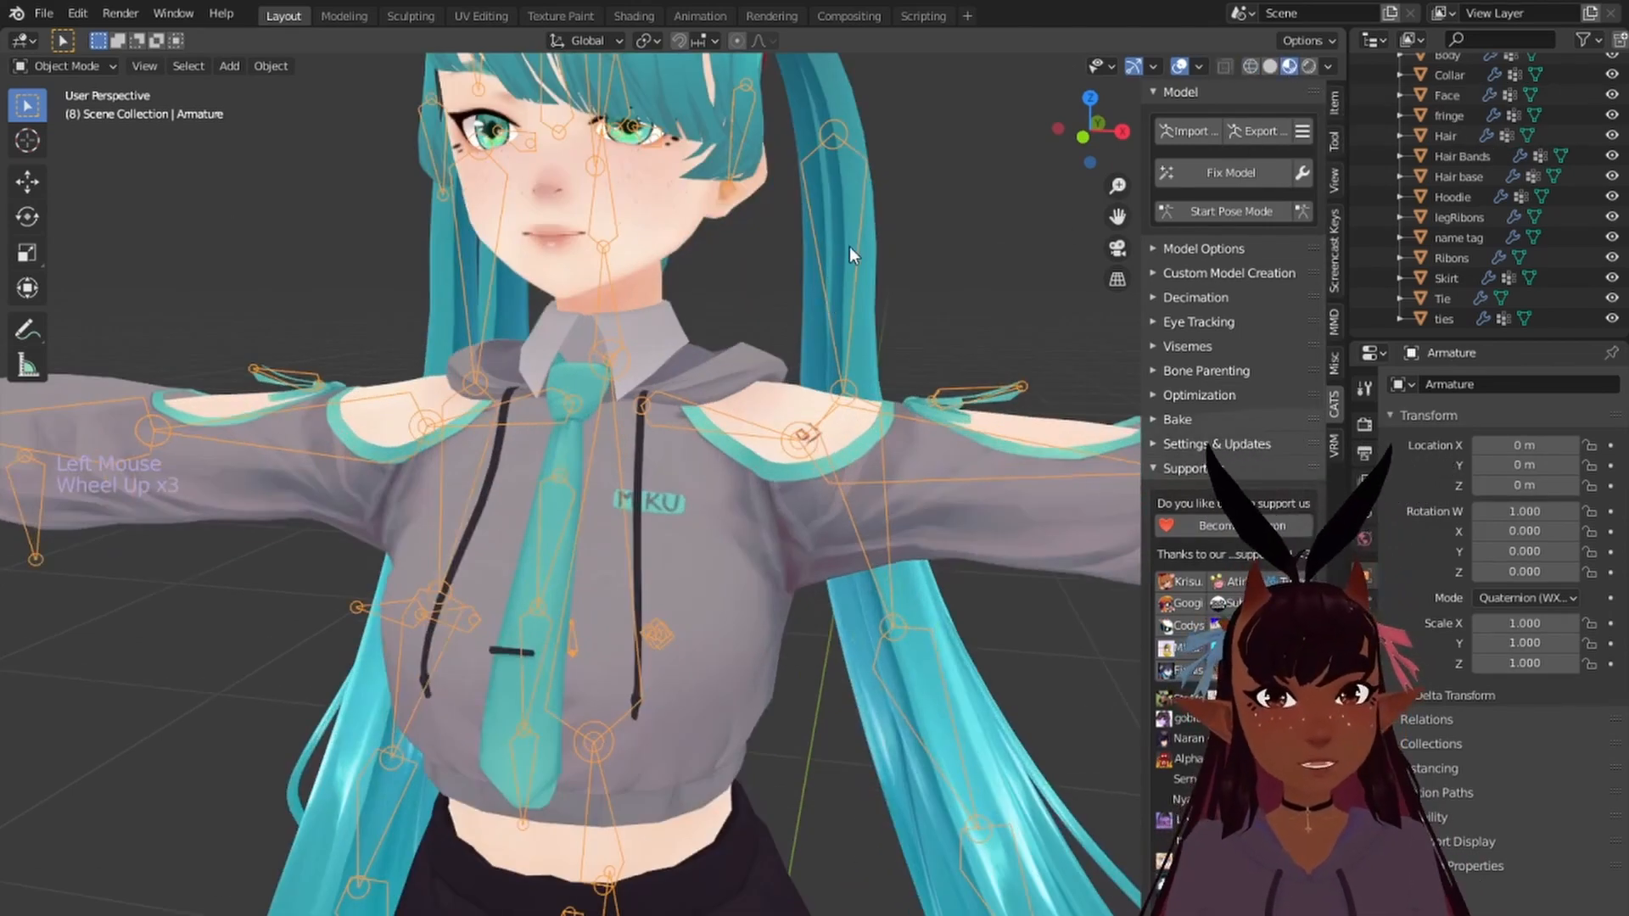
pyautogui.click(1444, 299)
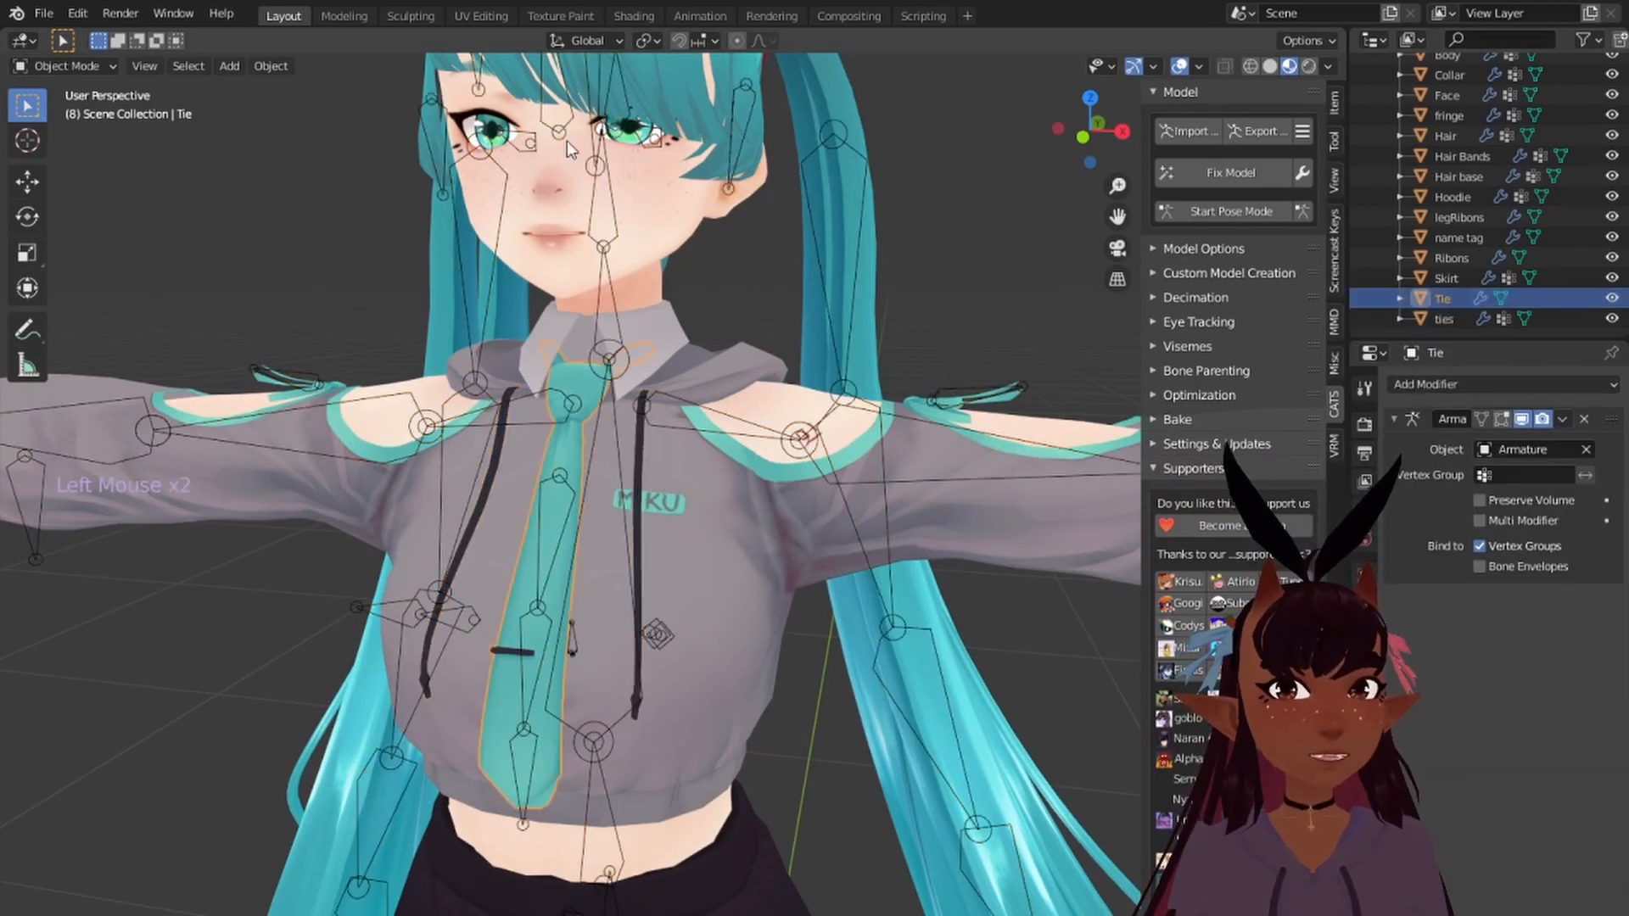
pyautogui.scroll(-2, 625, 154)
pyautogui.moveTo(624, 152); pyautogui.dragTo(653, 182, button='middle')
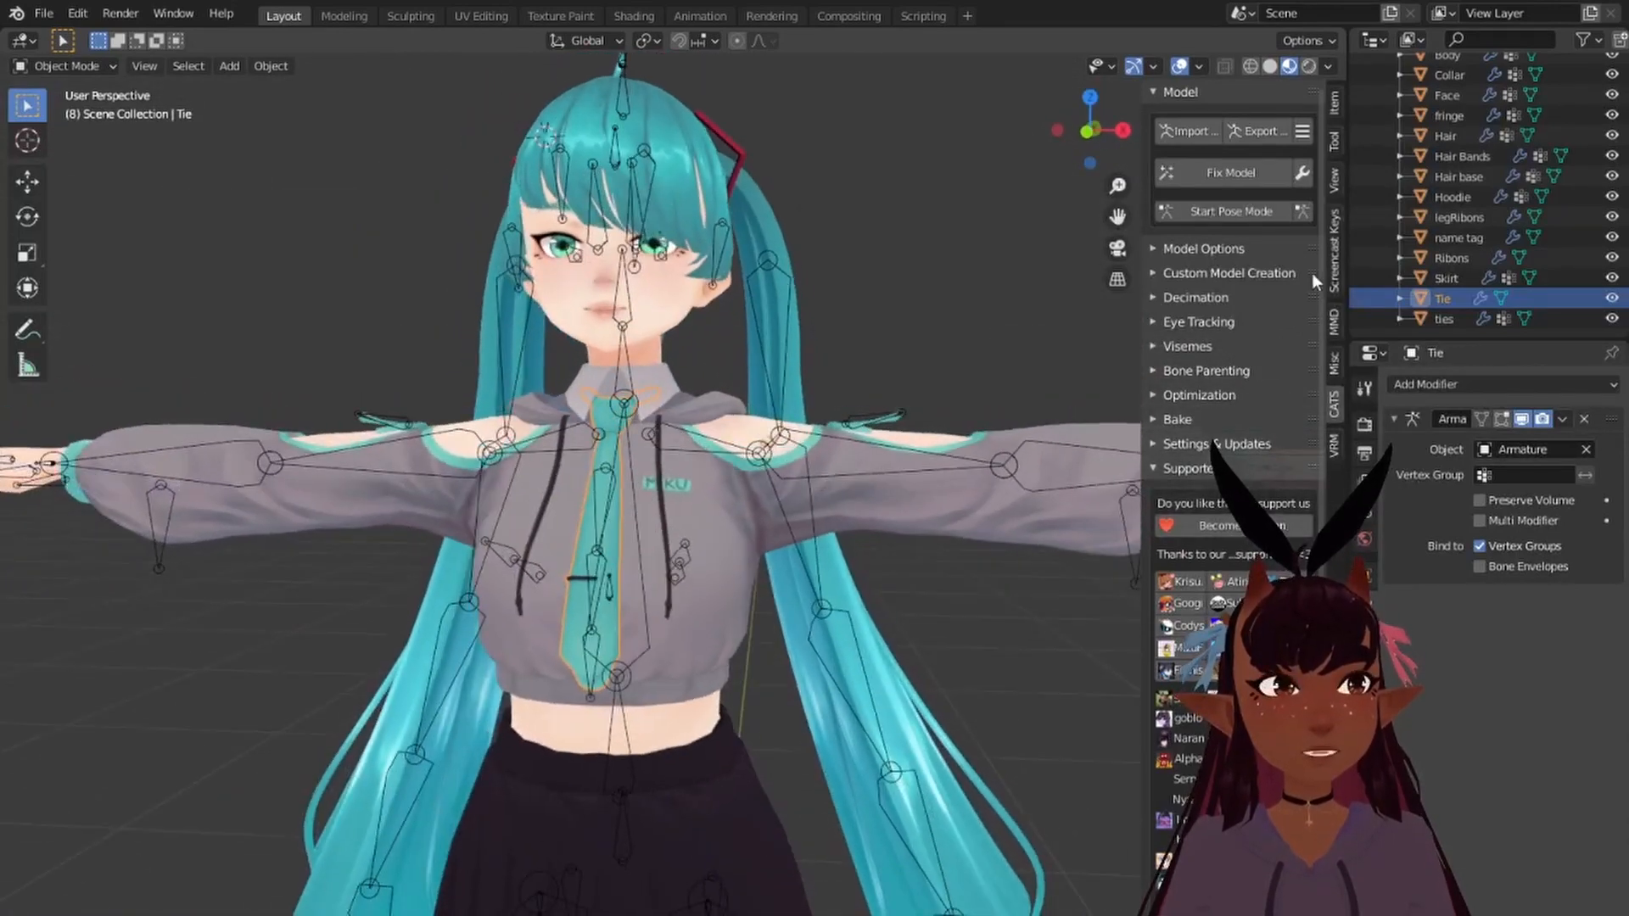
pyautogui.scroll(-2, 715, 391)
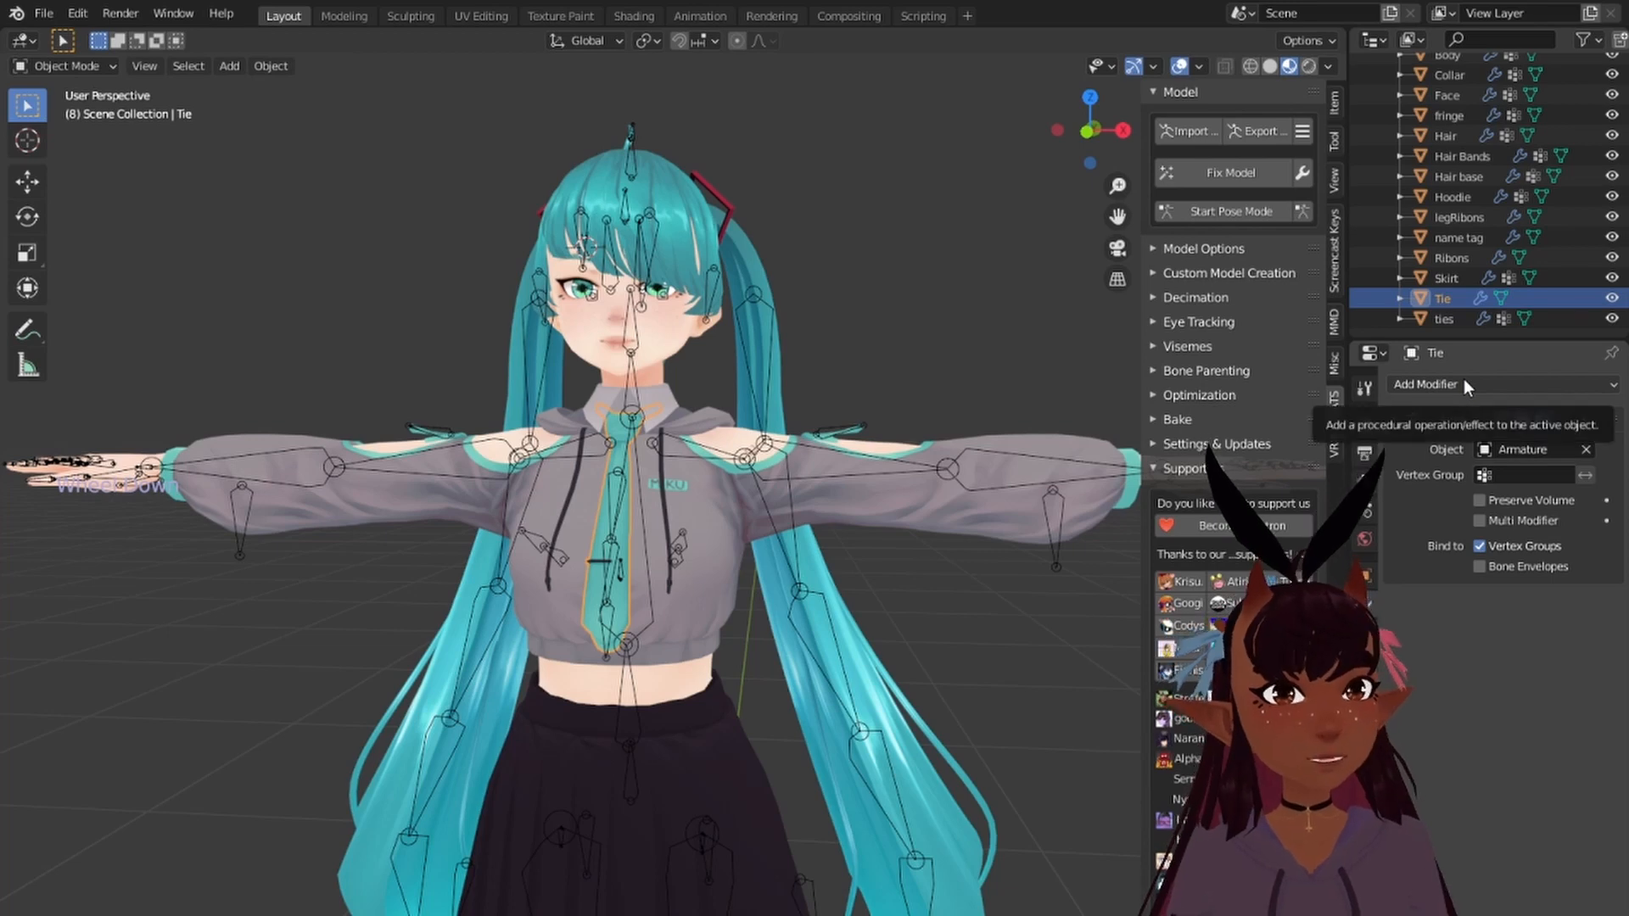
pyautogui.moveTo(933, 407); pyautogui.dragTo(853, 400, button='middle')
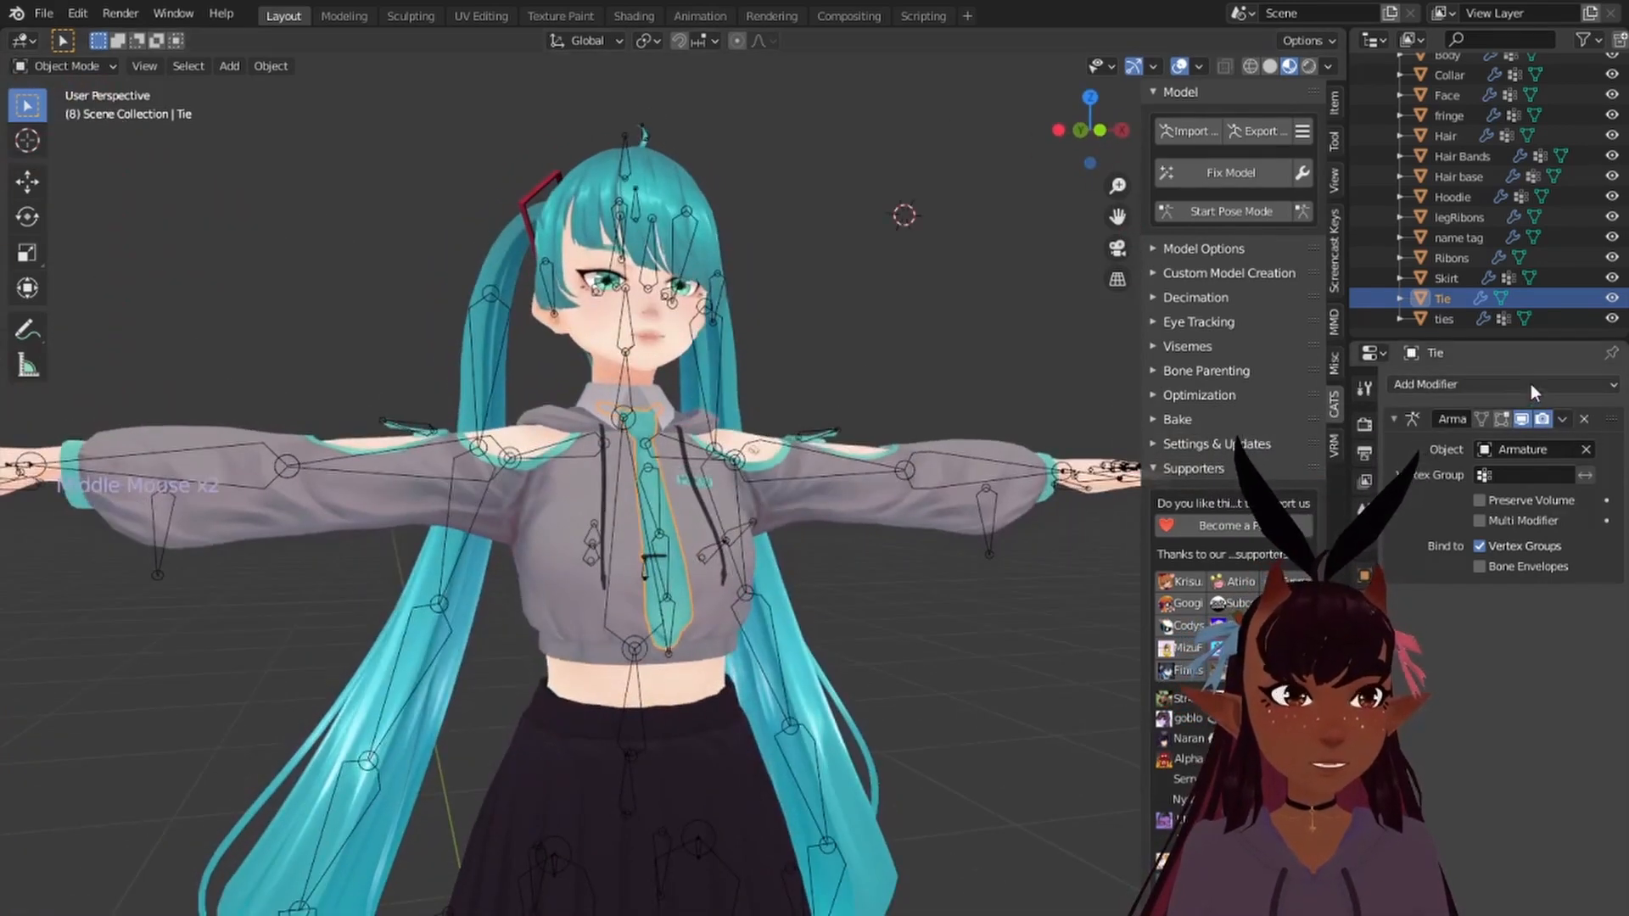
# Step: Add a Data Transfer modifier to the Tie with Body as its source
pyautogui.click(1464, 385)
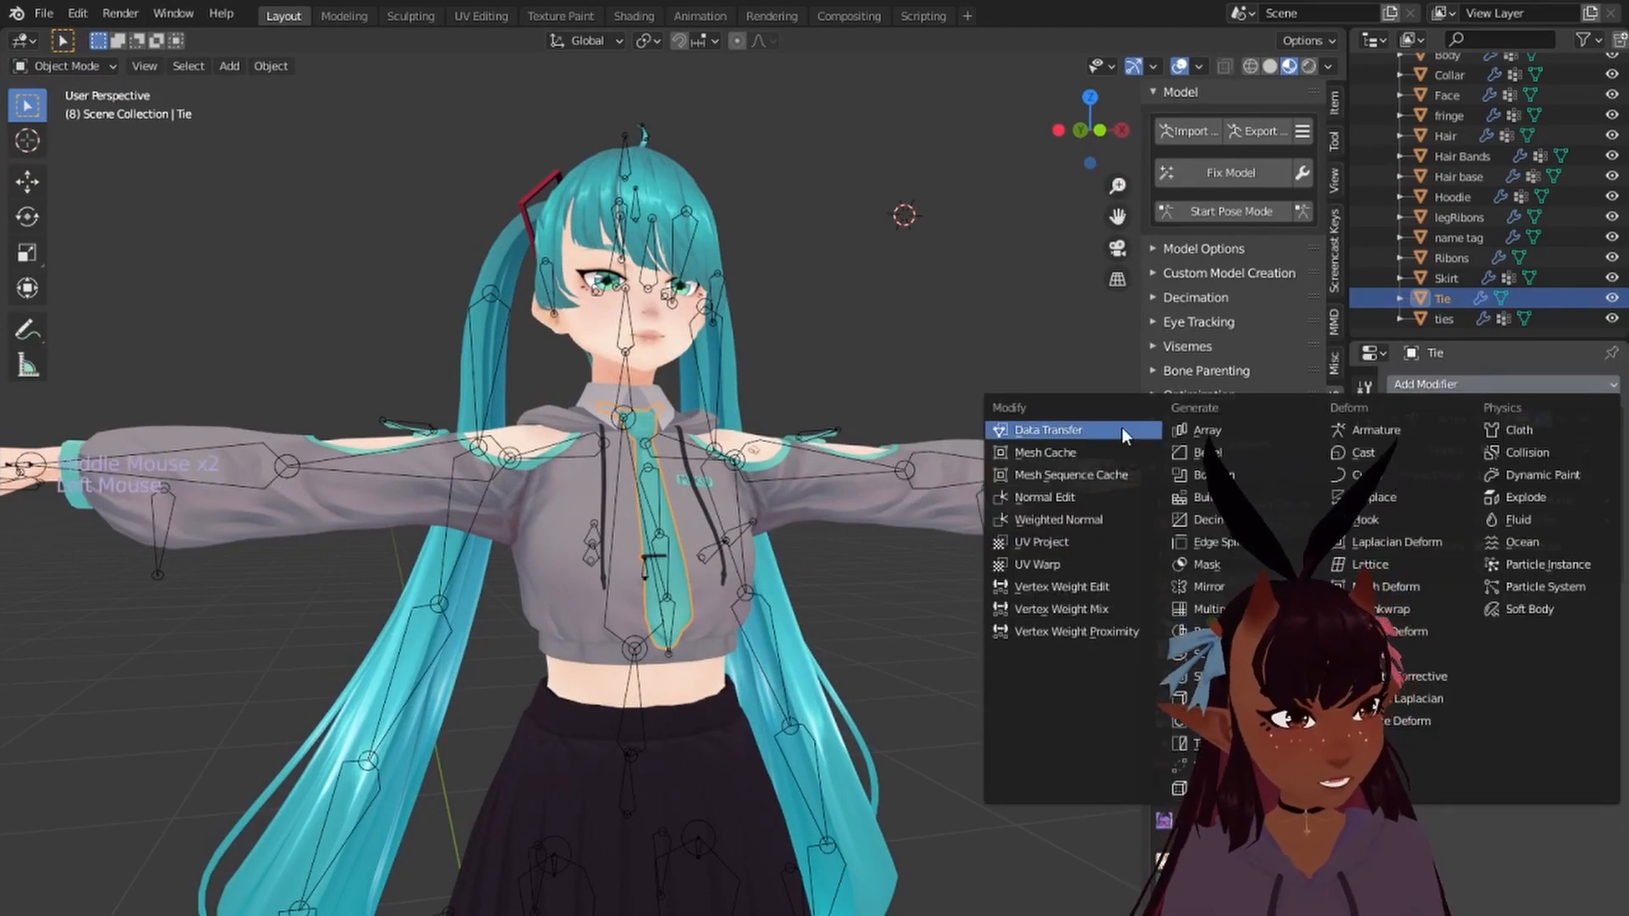
pyautogui.click(1062, 424)
pyautogui.click(1527, 632)
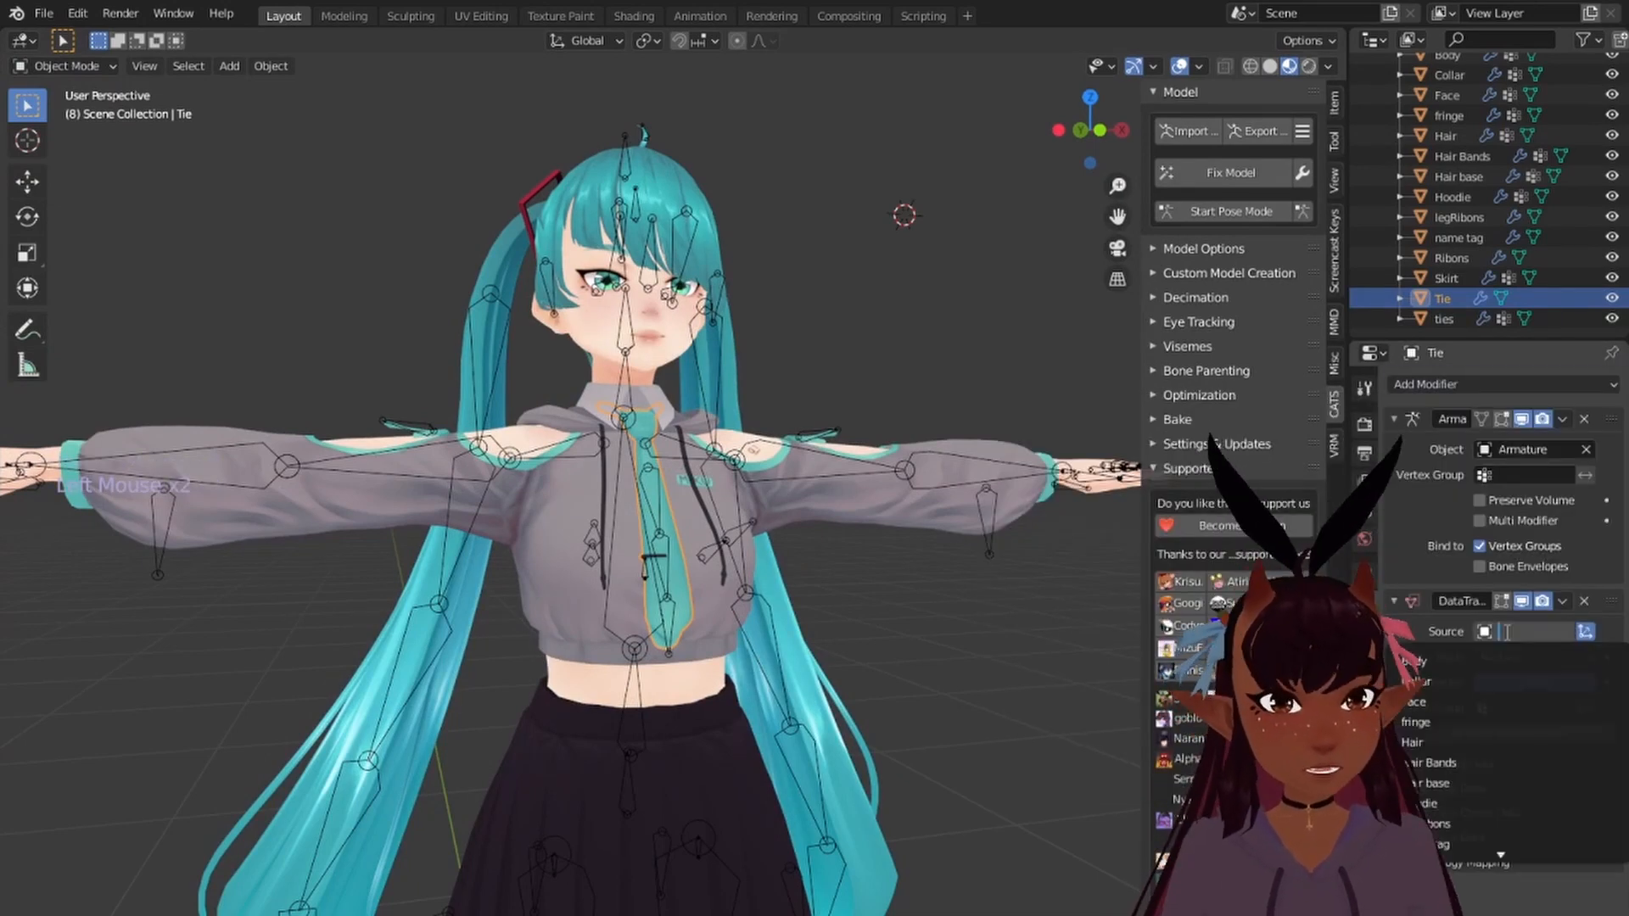
pyautogui.click(1449, 664)
# Step: Enable Vertex Groups transfer under Vertex Data, generate the data layers and apply the Data Transfer modifier on the Tie
pyautogui.click(1422, 763)
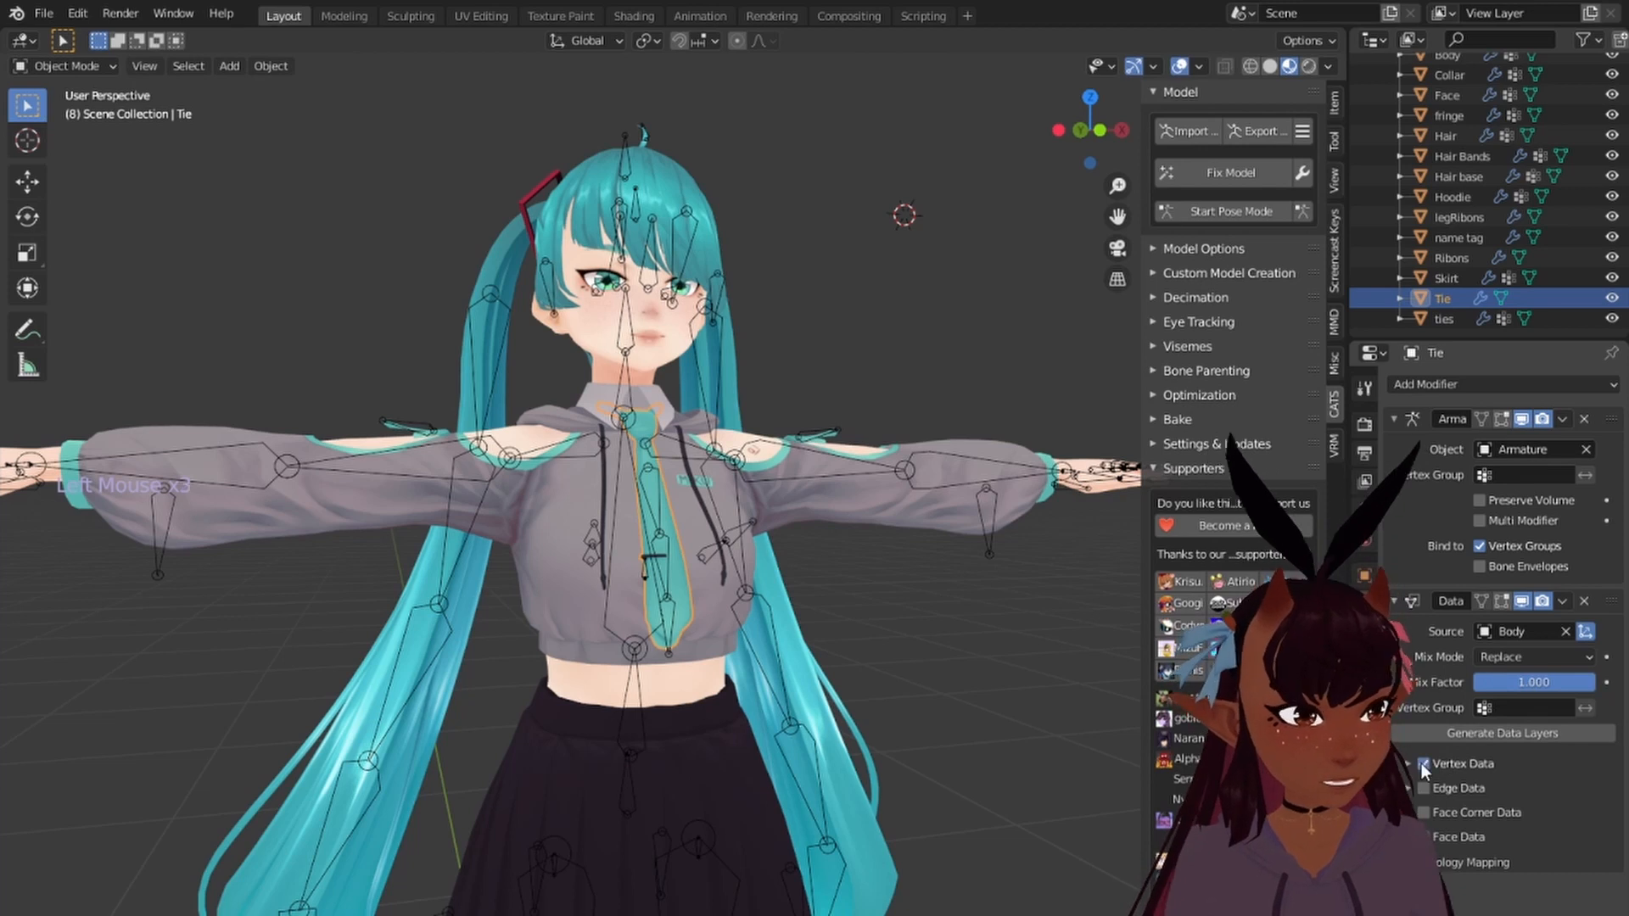
pyautogui.click(1408, 765)
pyautogui.click(1445, 793)
pyautogui.click(1483, 731)
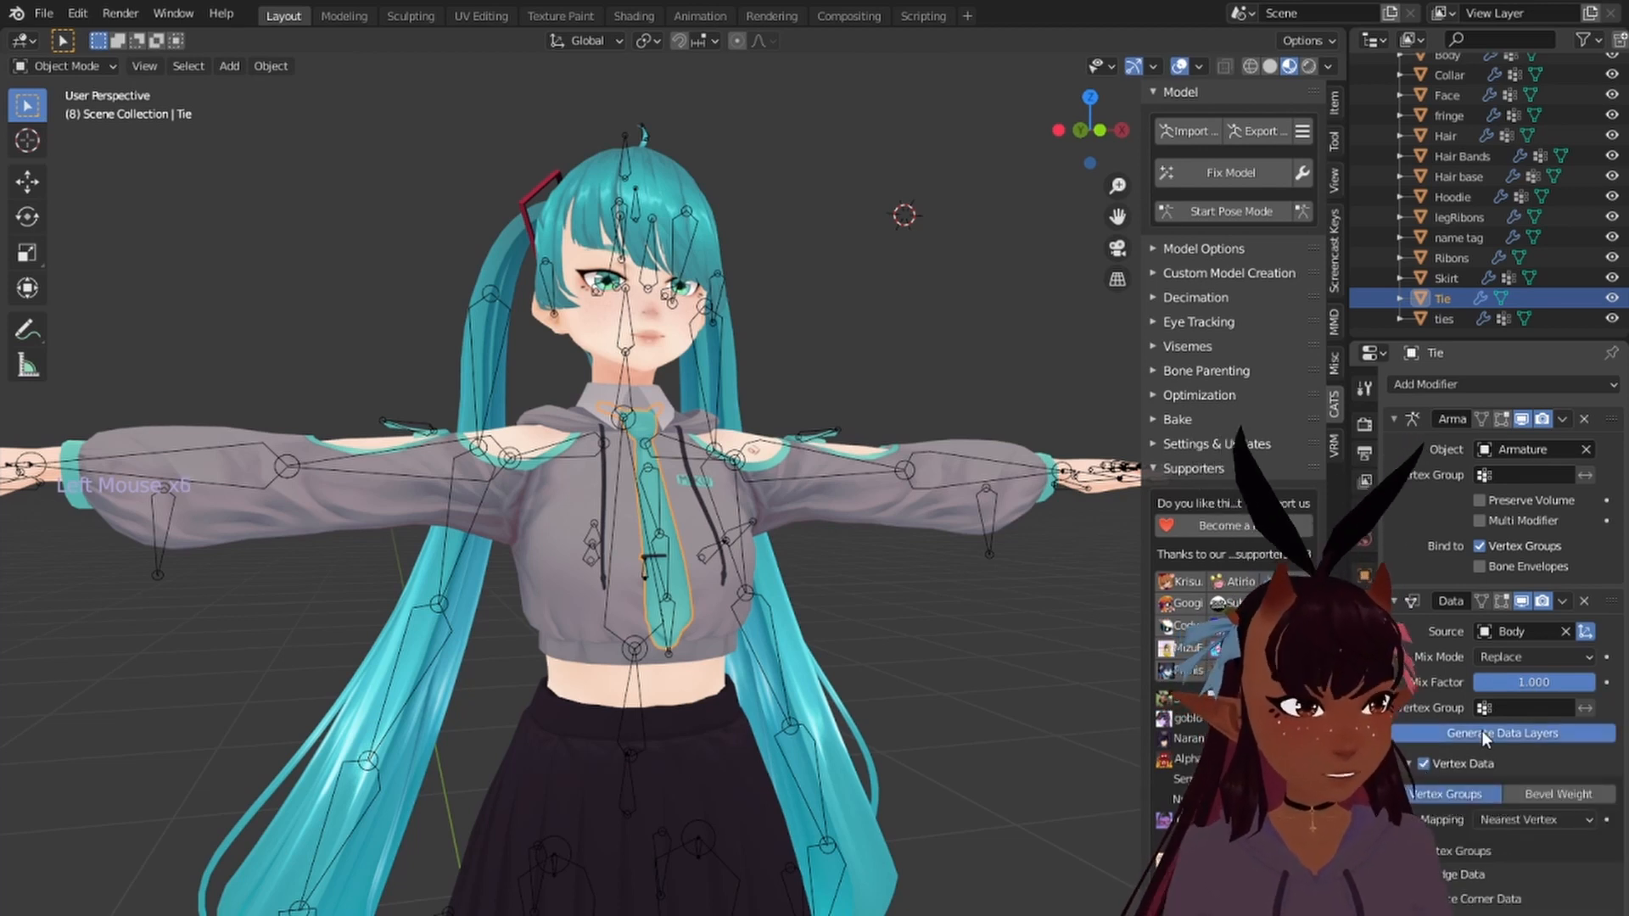
pyautogui.click(1563, 601)
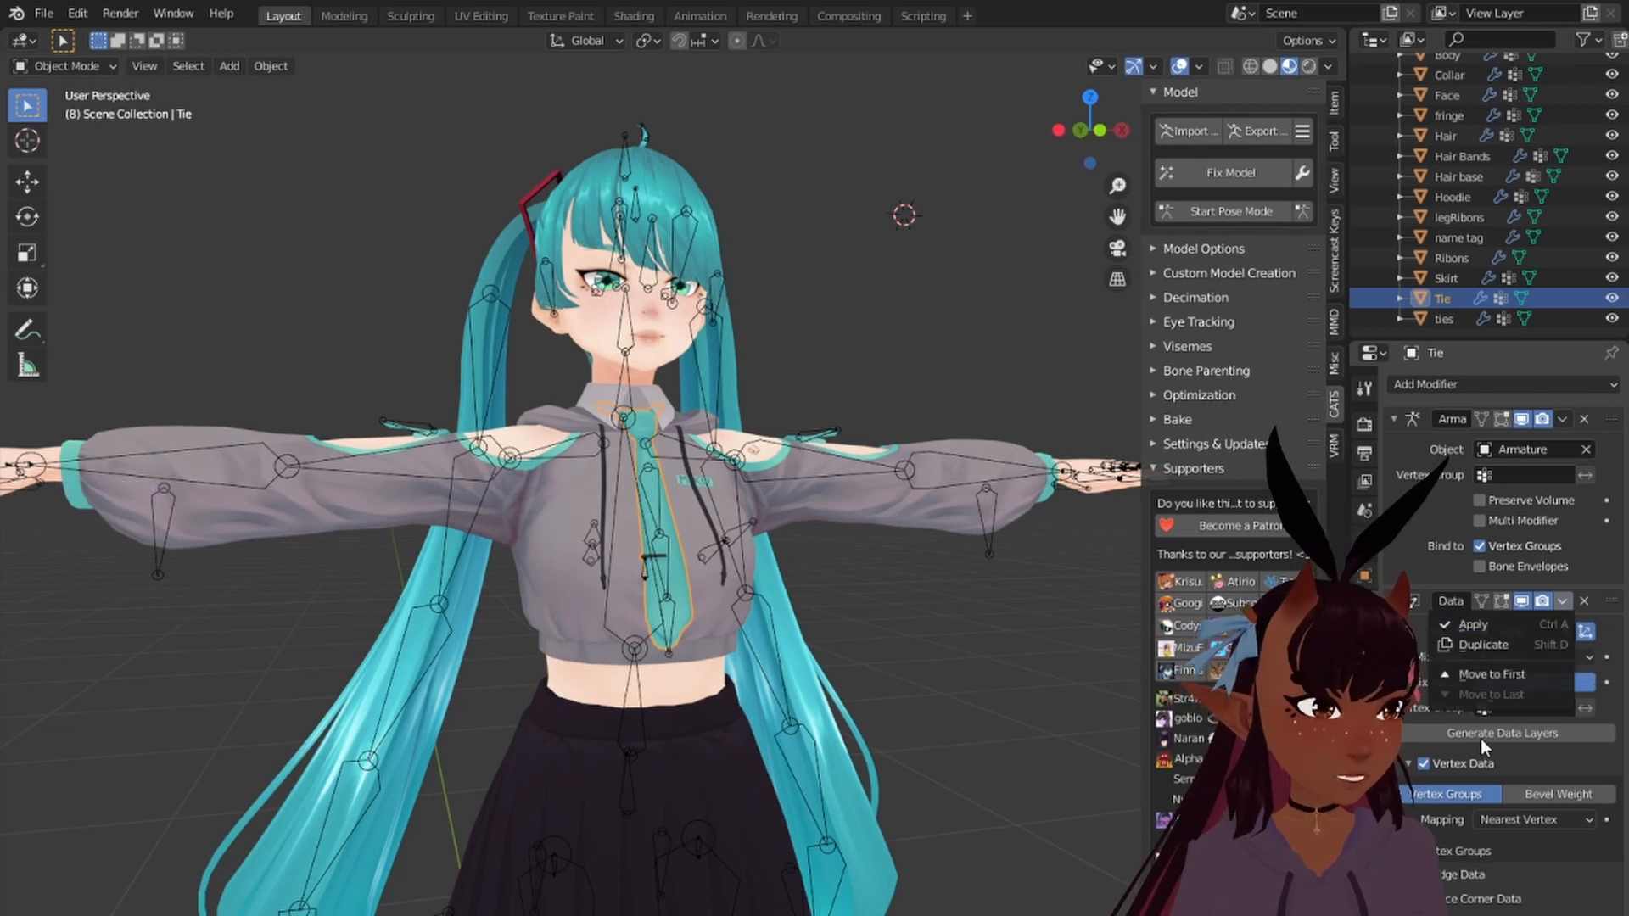
pyautogui.click(1473, 626)
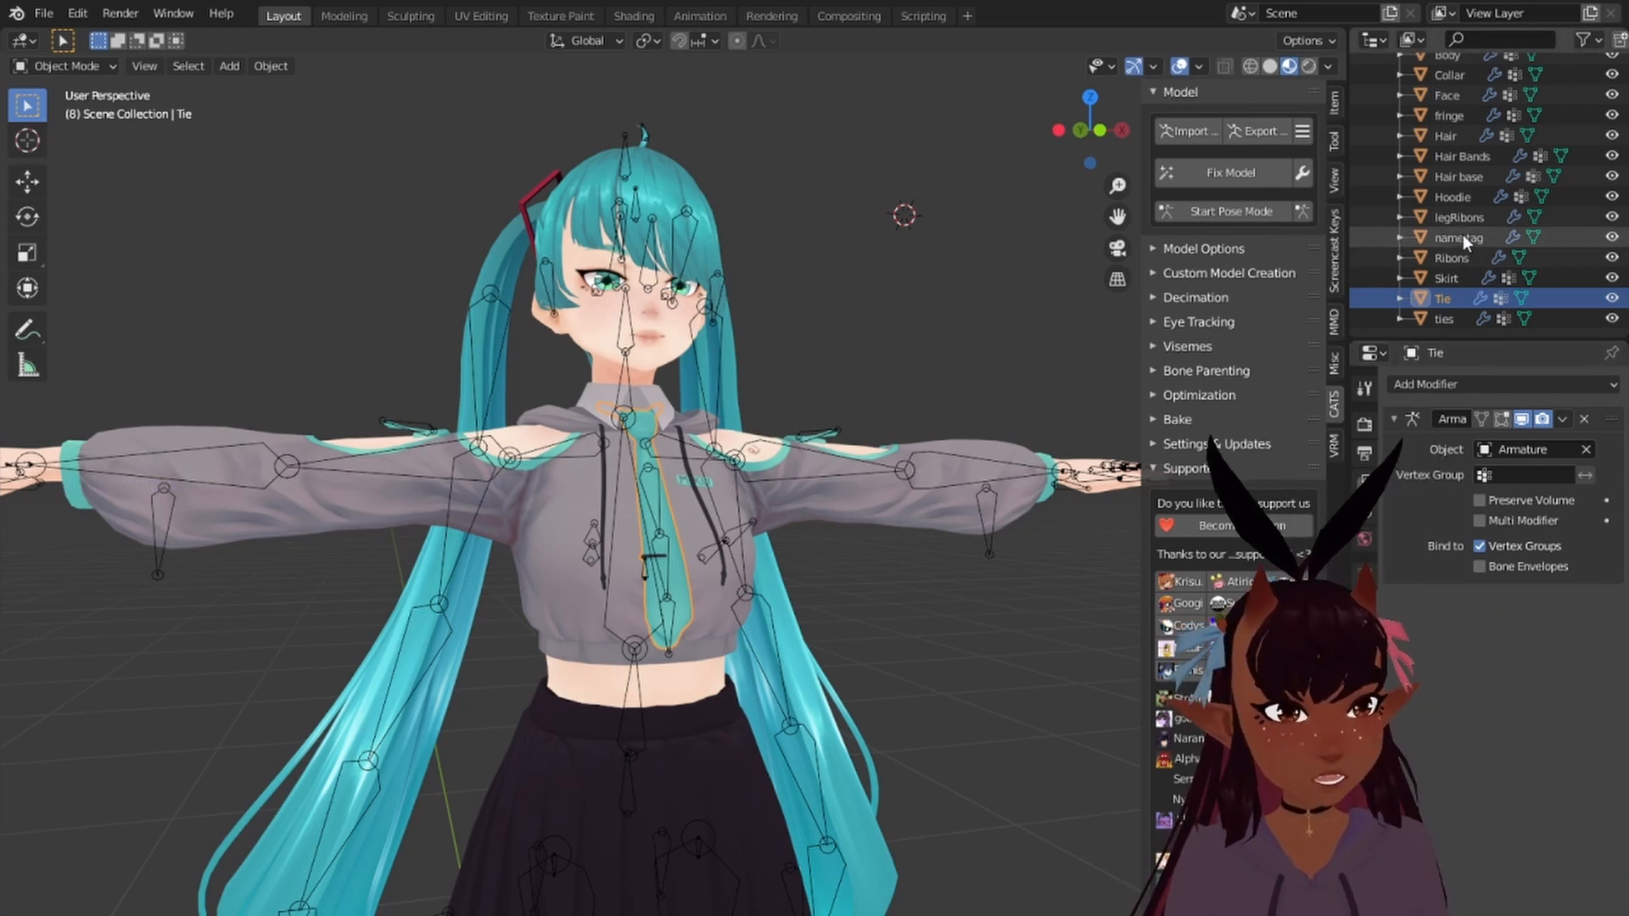
# Step: Select the Collar object and add a Data Transfer modifier with Body as its source
pyautogui.click(1452, 196)
pyautogui.scroll(2, 653, 552)
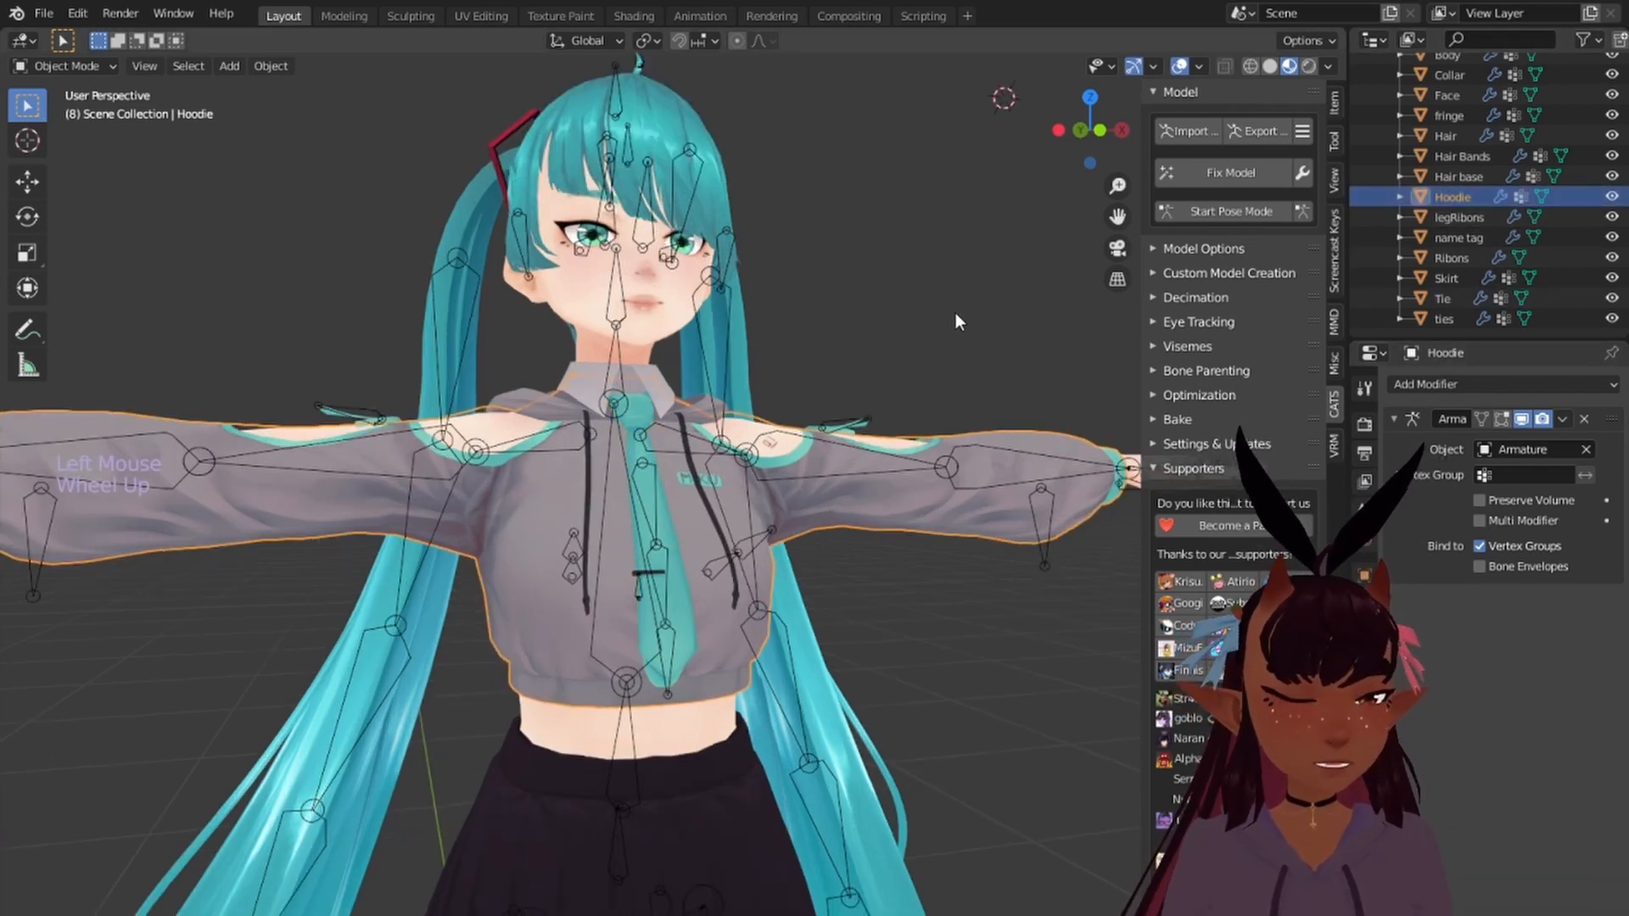
pyautogui.scroll(2, 1457, 176)
pyautogui.scroll(-3, 1458, 176)
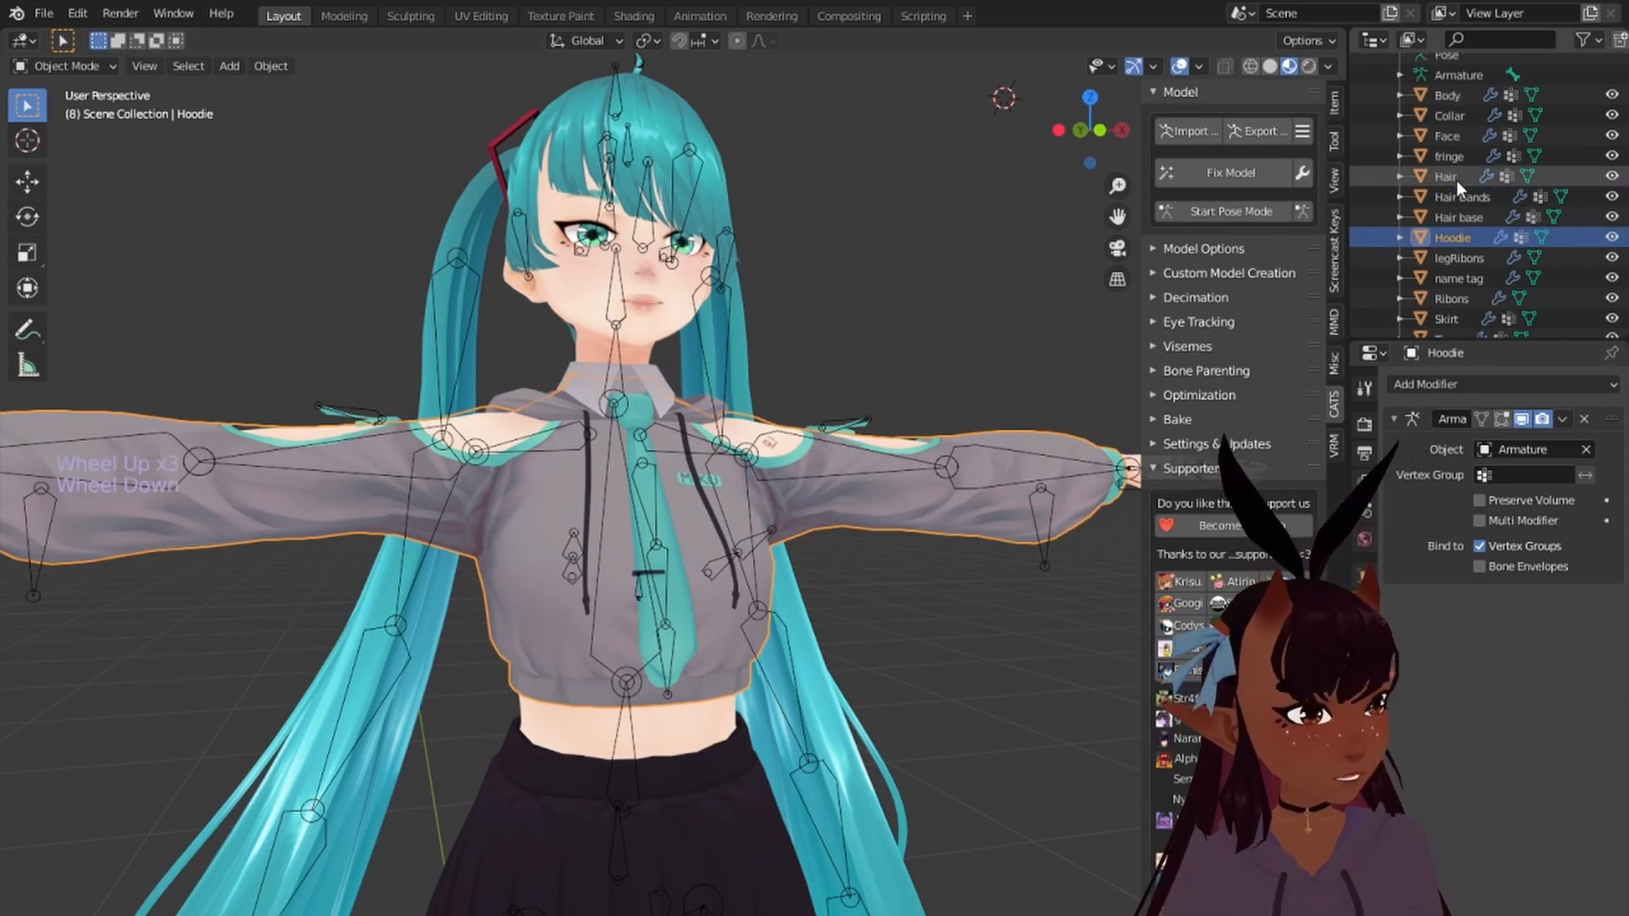
pyautogui.click(1480, 78)
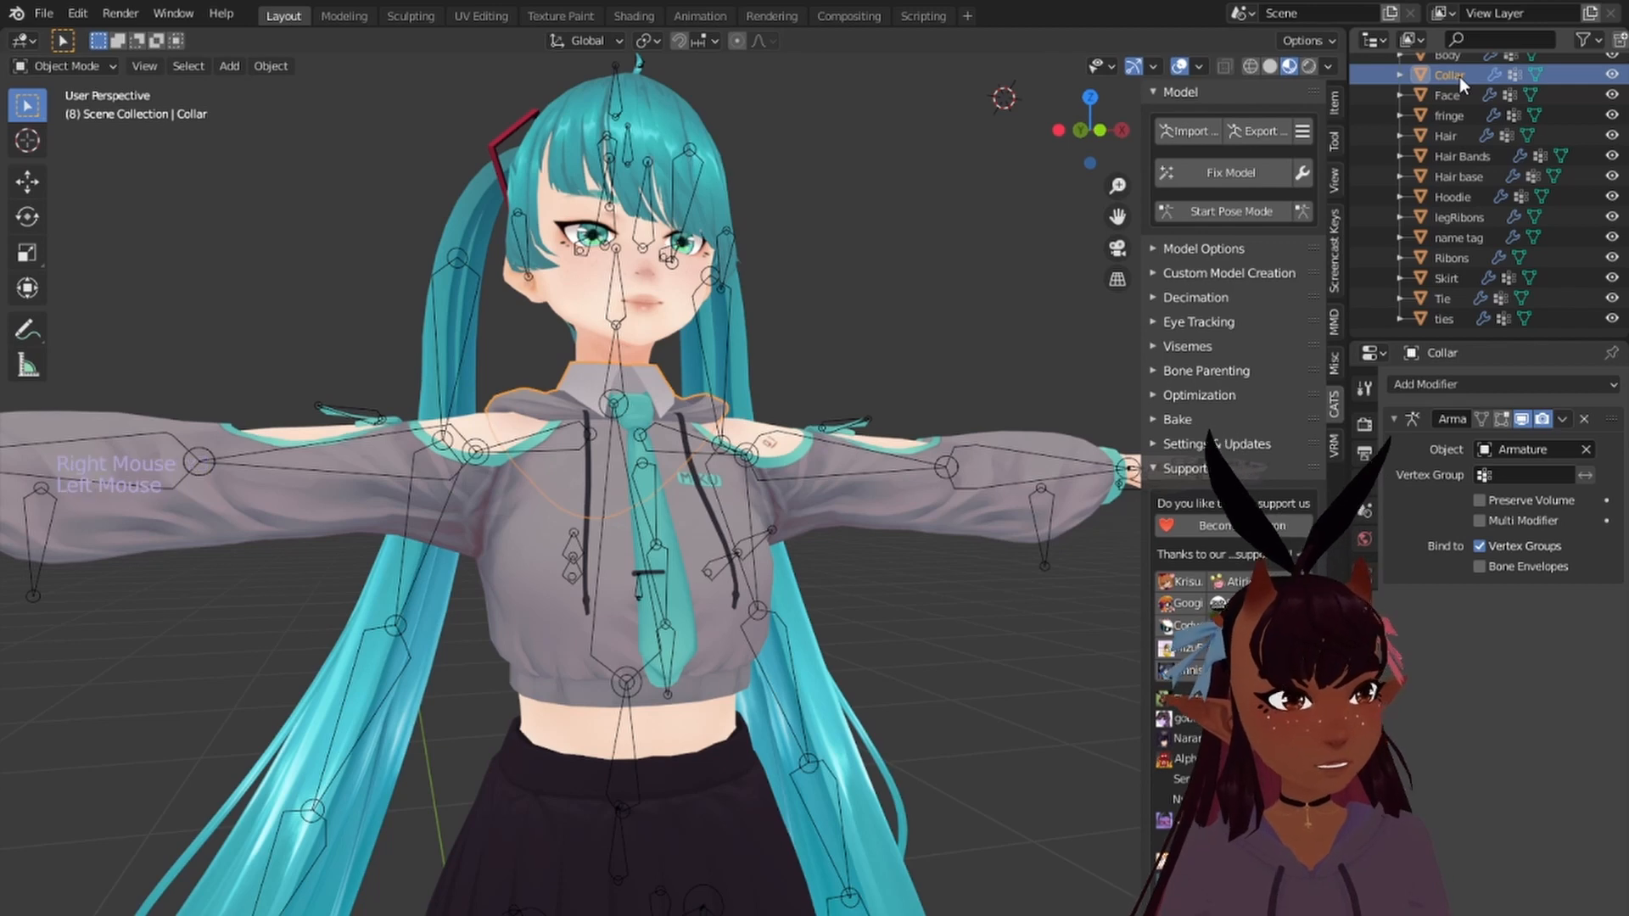
pyautogui.click(1423, 383)
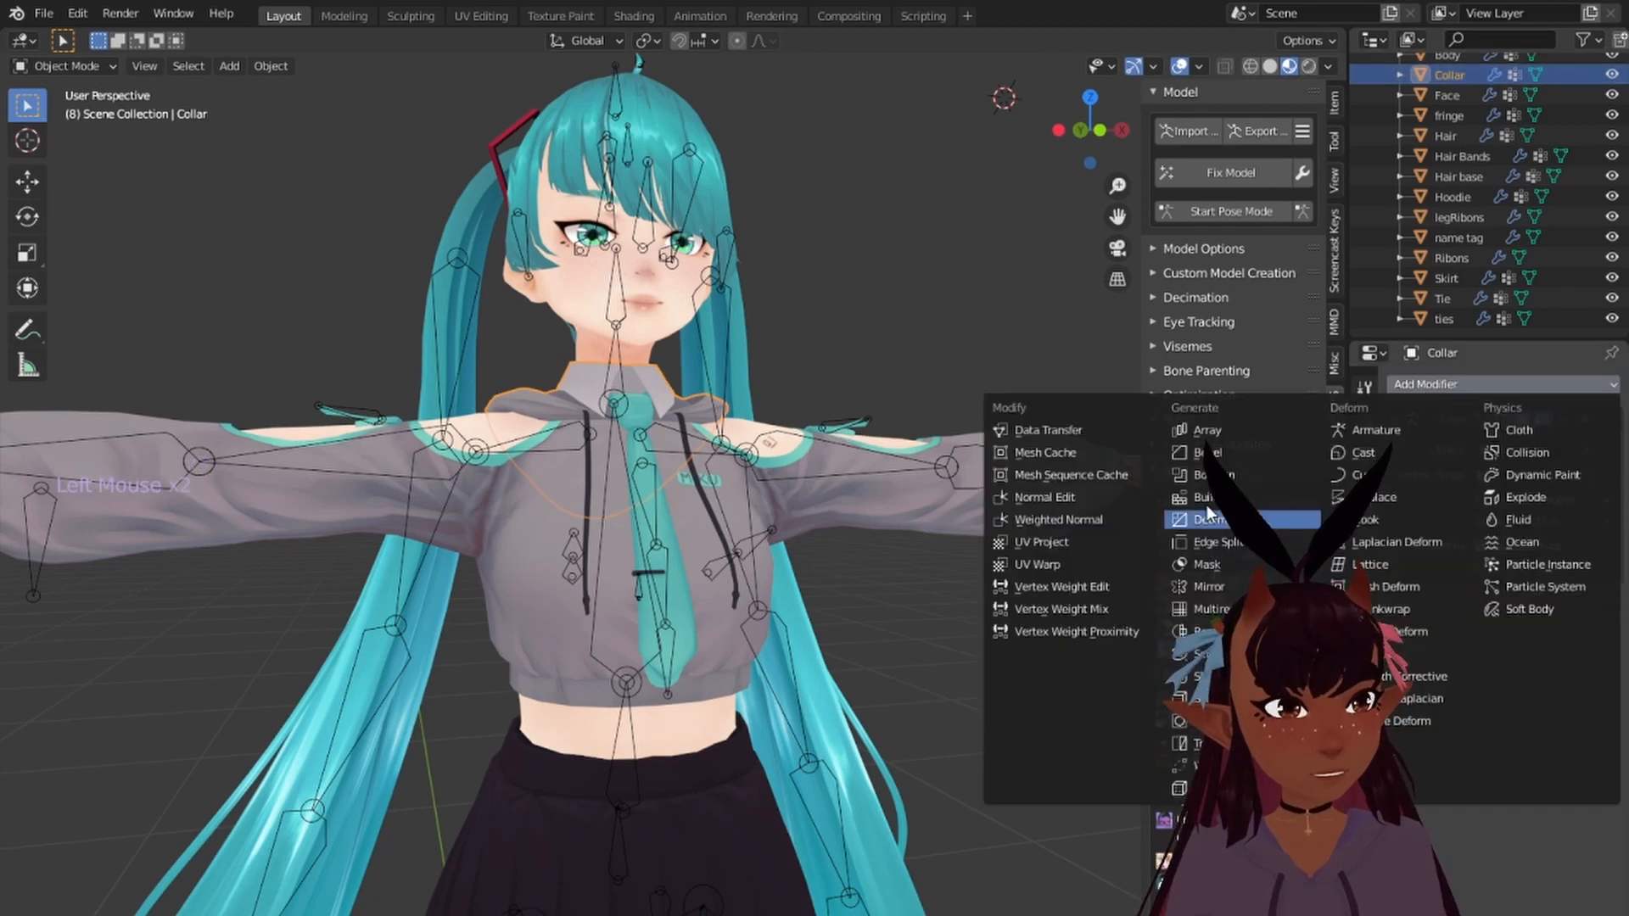
pyautogui.click(1057, 432)
pyautogui.click(1527, 631)
pyautogui.click(1455, 661)
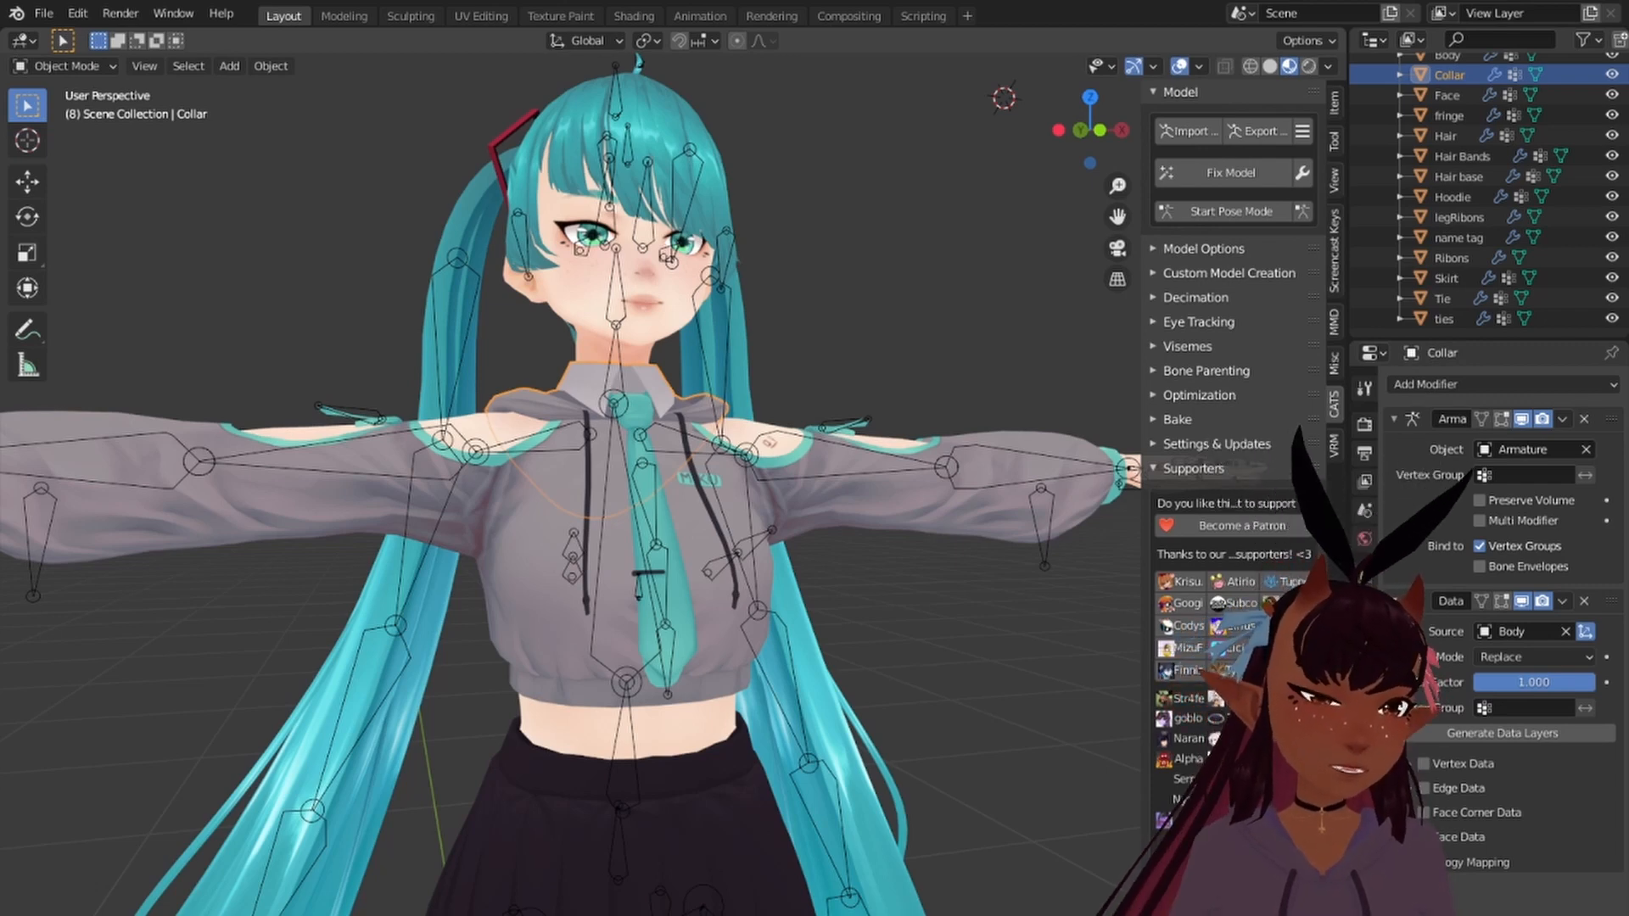
# Step: Examine how the collar, hood and tie sit against the hoodie and neck from the front, side and below
pyautogui.scroll(-5, 869, 631)
pyautogui.moveTo(868, 631); pyautogui.dragTo(864, 601, button='middle')
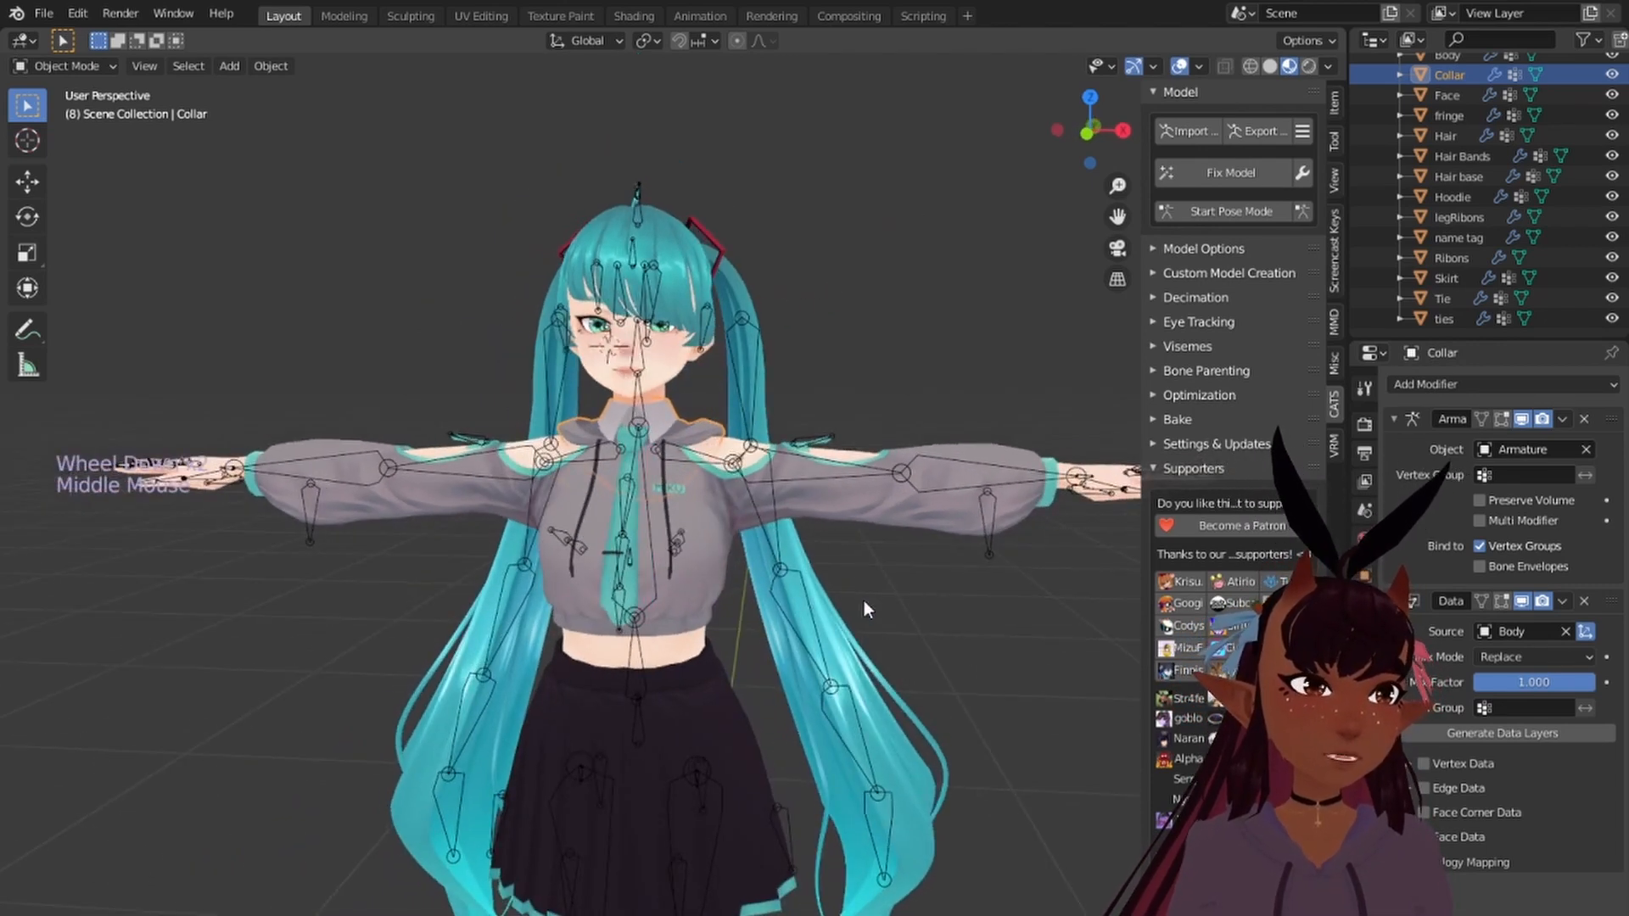
pyautogui.scroll(6, 663, 568)
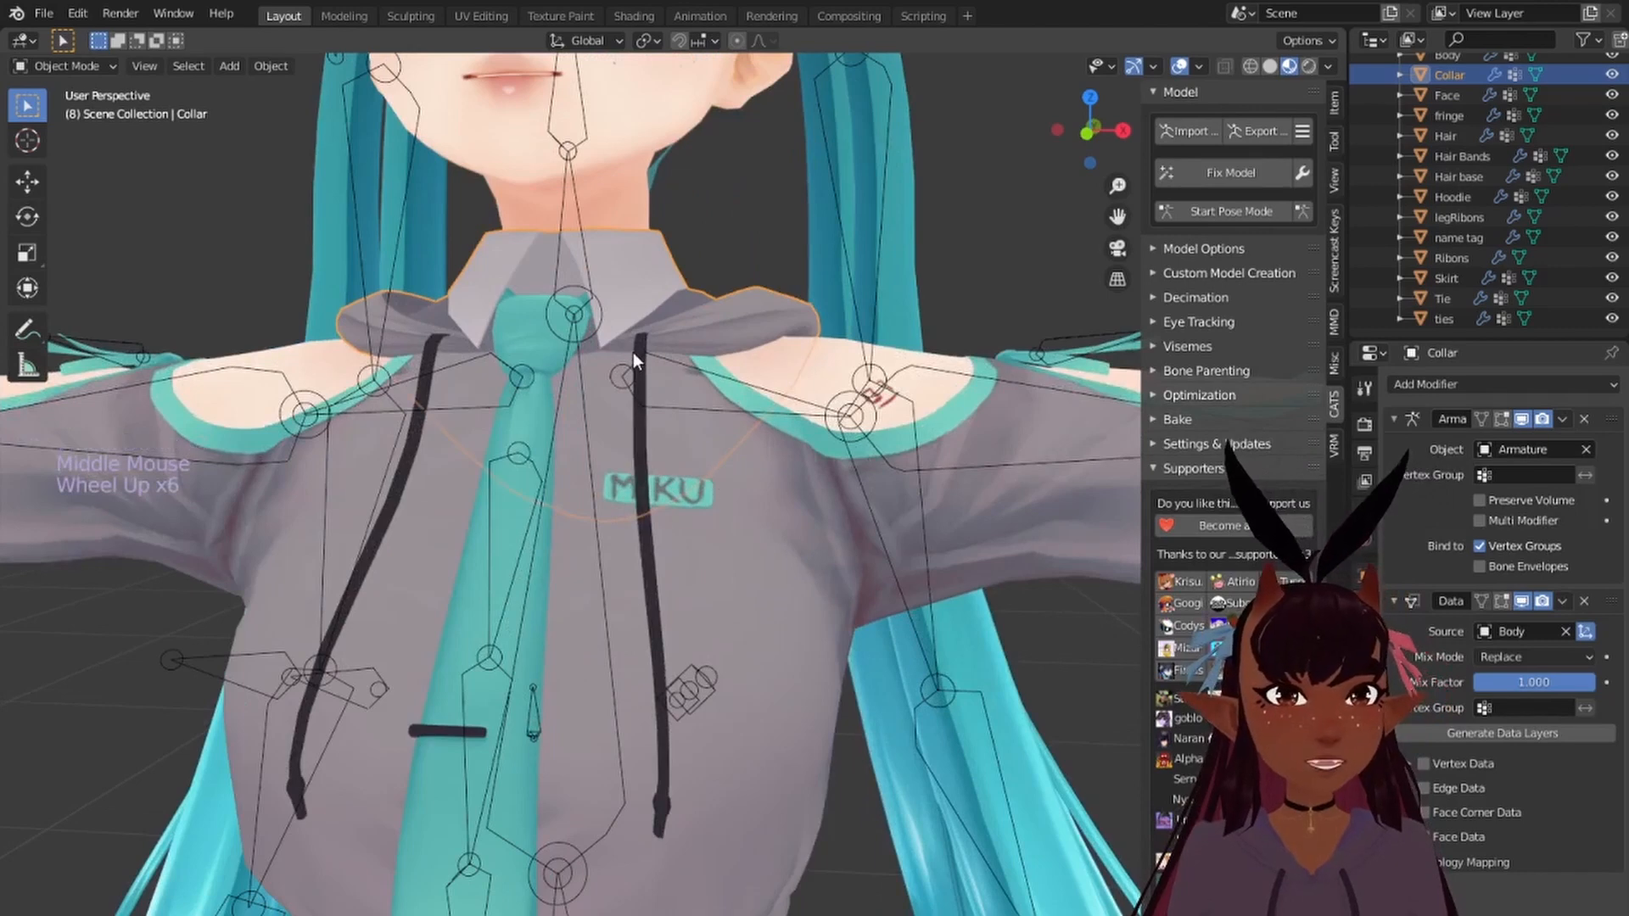
pyautogui.scroll(-3, 547, 649)
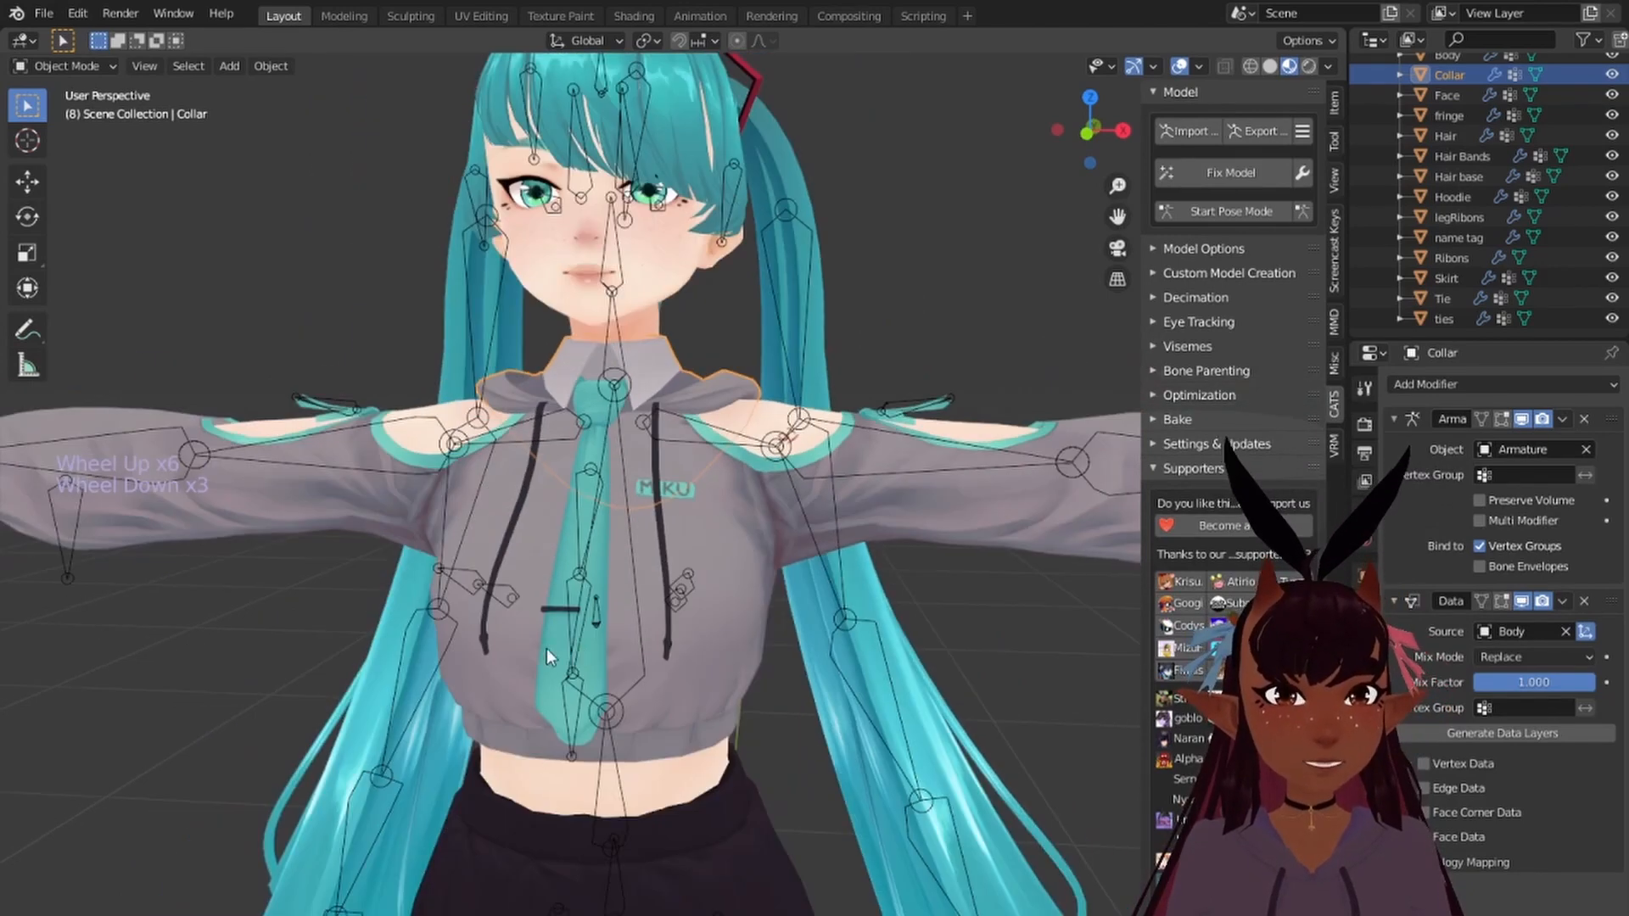
pyautogui.moveTo(547, 648); pyautogui.dragTo(536, 487, button='middle')
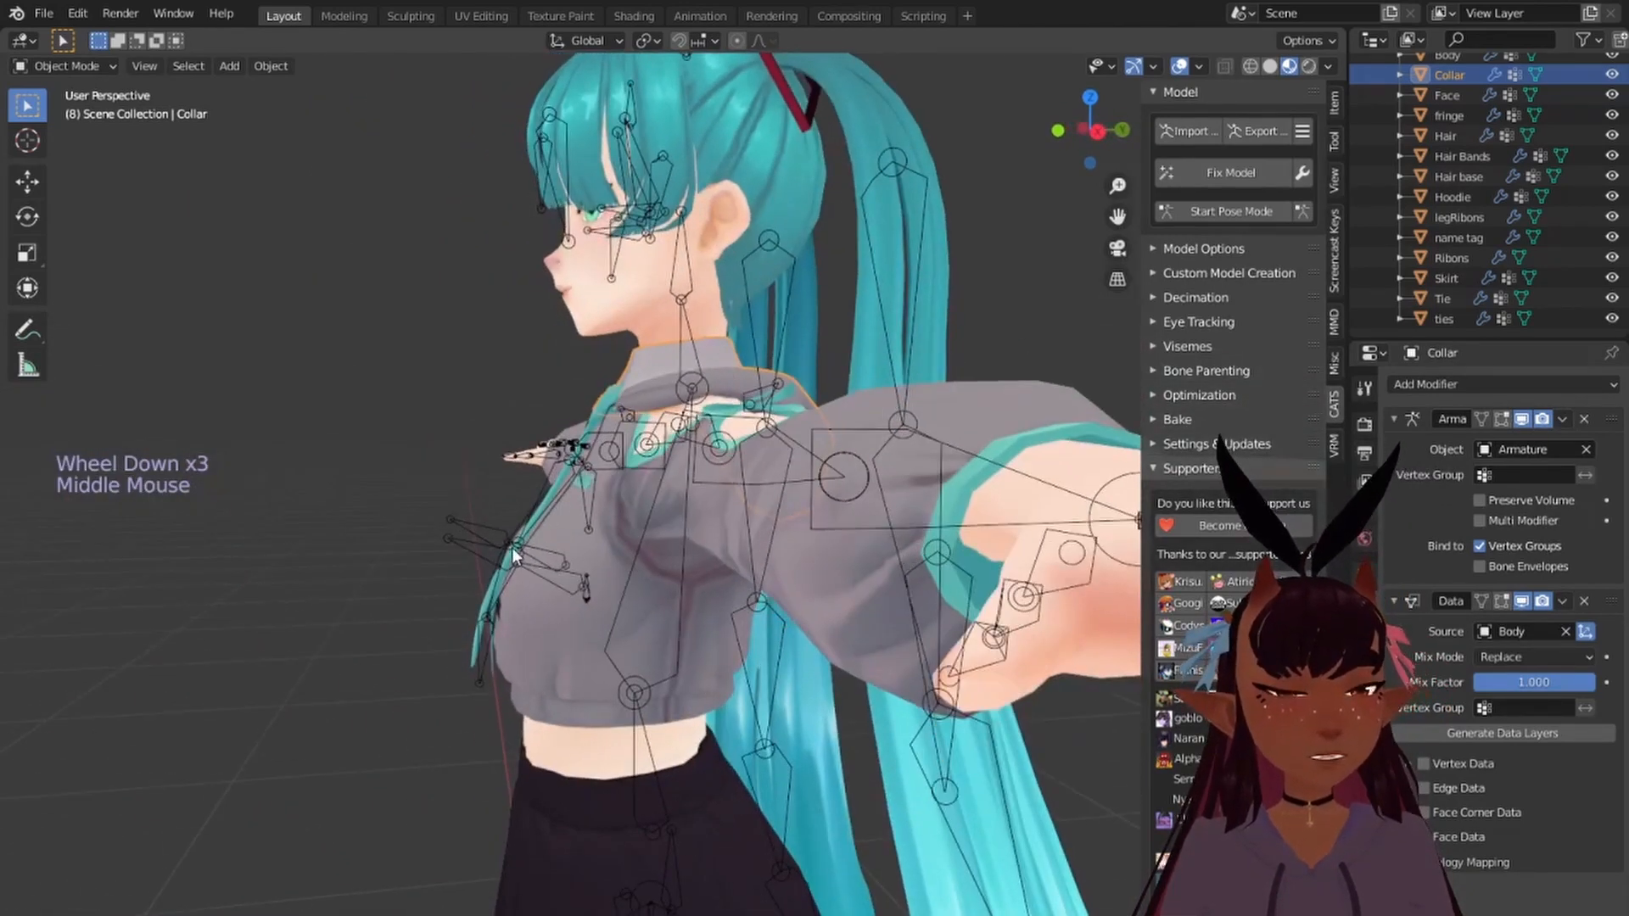
pyautogui.moveTo(511, 547); pyautogui.dragTo(664, 507, button='middle')
pyautogui.scroll(2, 619, 560)
pyautogui.moveTo(577, 607); pyautogui.dragTo(429, 608, button='middle')
pyautogui.moveTo(476, 496); pyautogui.dragTo(431, 624, button='middle')
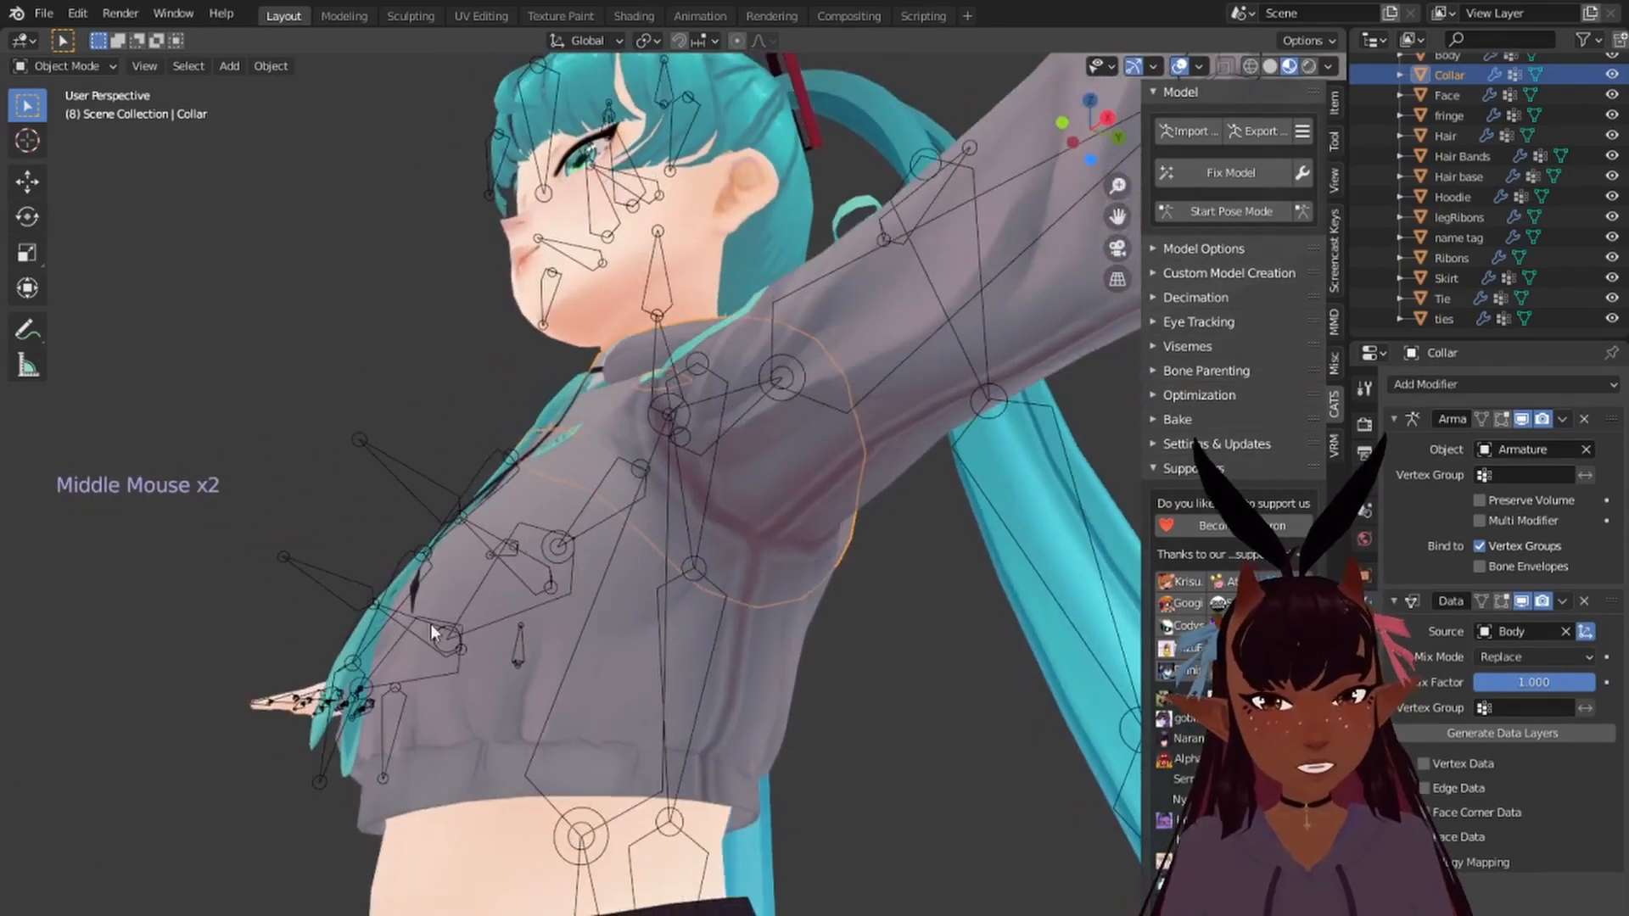
pyautogui.moveTo(516, 448); pyautogui.dragTo(523, 298, button='middle')
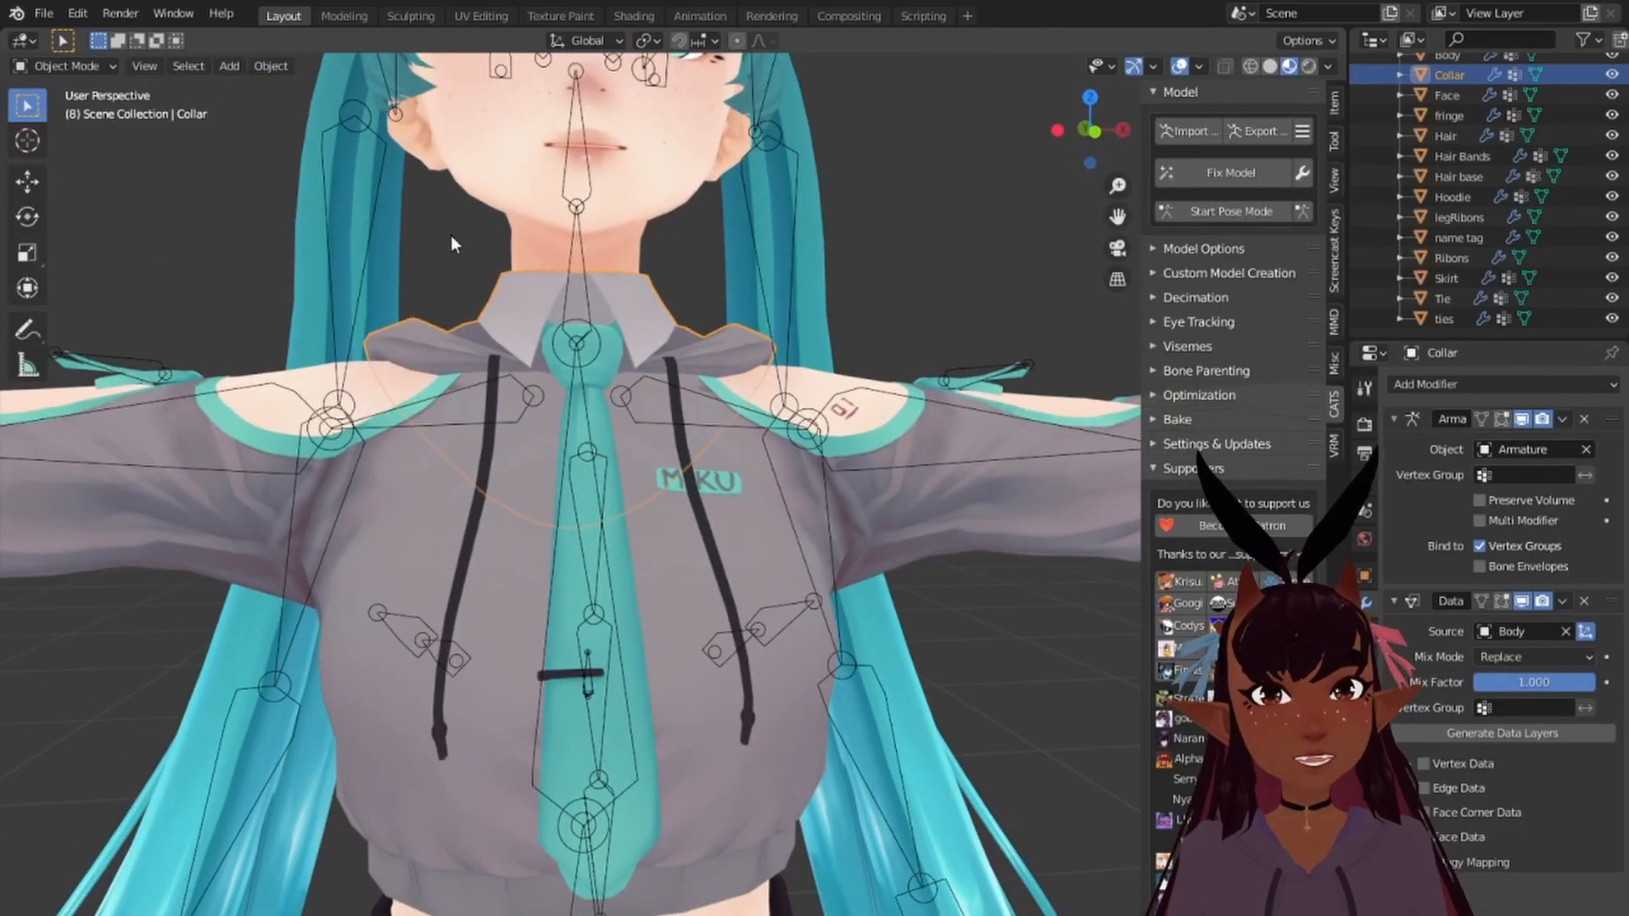
pyautogui.moveTo(451, 236); pyautogui.dragTo(727, 300, button='middle')
pyautogui.moveTo(624, 246); pyautogui.dragTo(612, 327, button='middle')
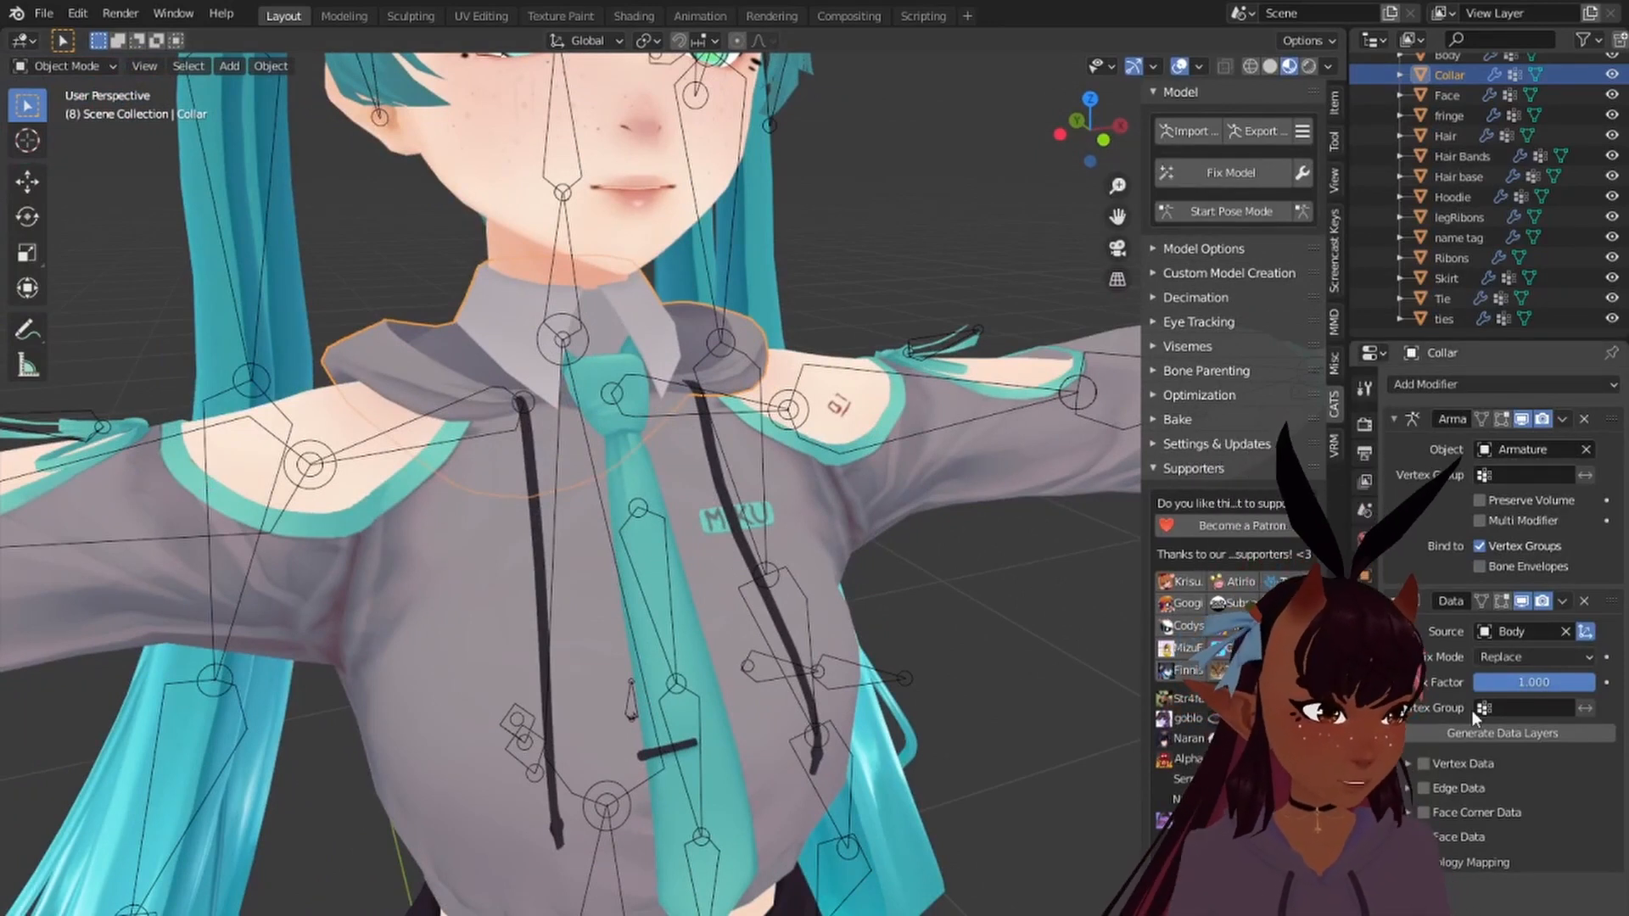
# Step: Remove the Data Transfer modifier from the Collar
pyautogui.click(1584, 600)
pyautogui.scroll(-6, 763, 411)
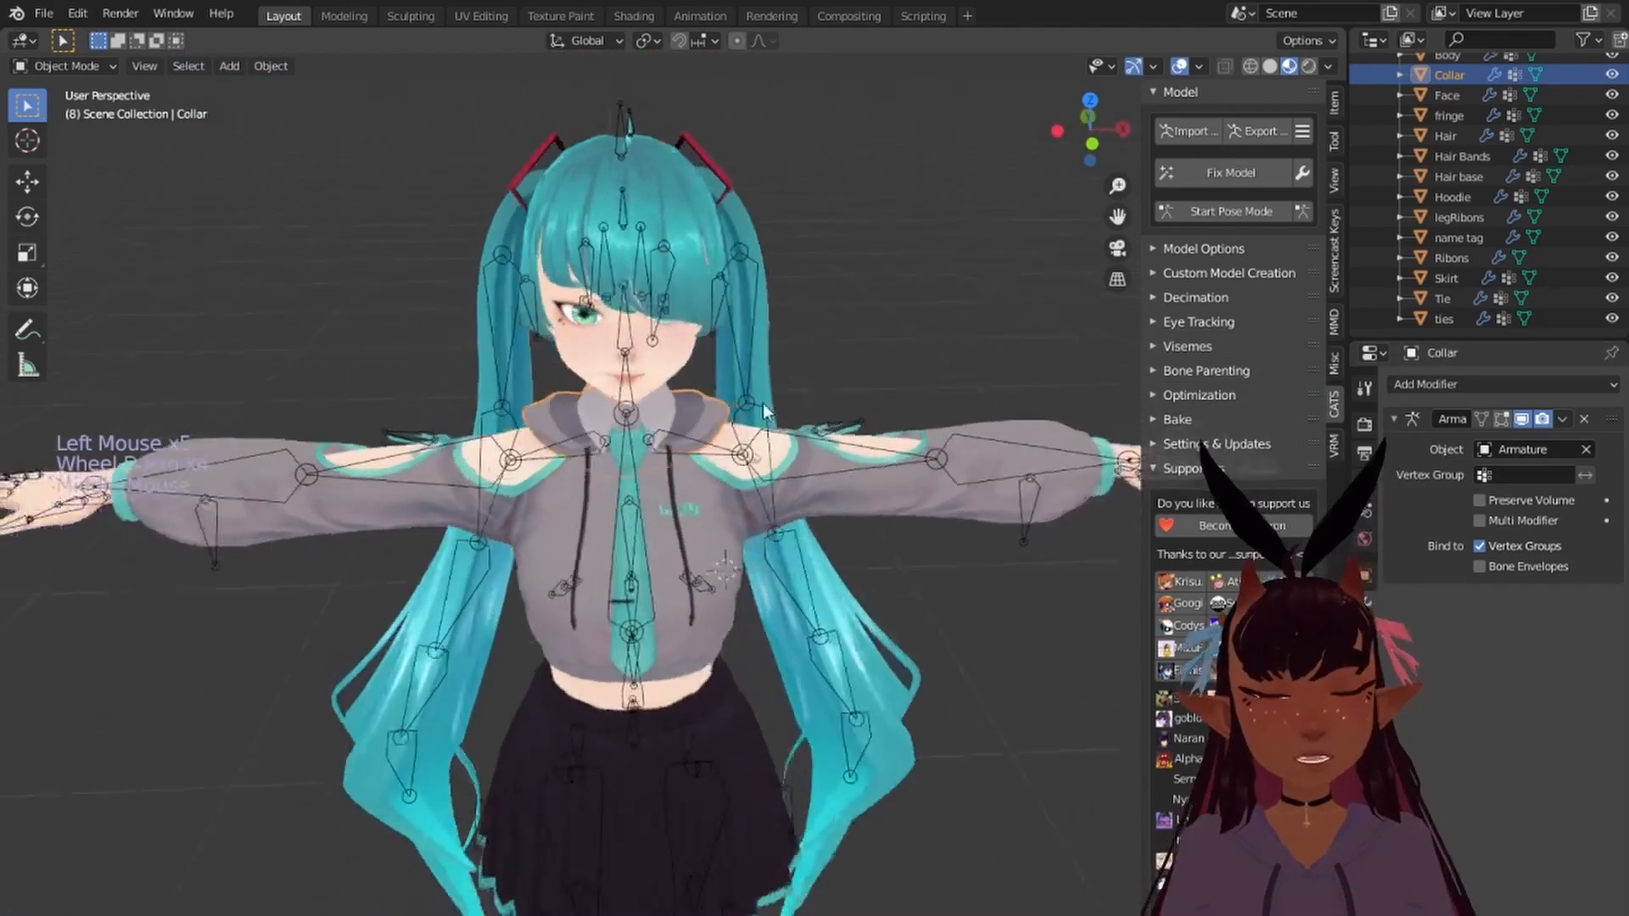
pyautogui.scroll(-4, 745, 389)
pyautogui.moveTo(744, 389); pyautogui.dragTo(887, 385, button='middle')
pyautogui.scroll(-2, 887, 385)
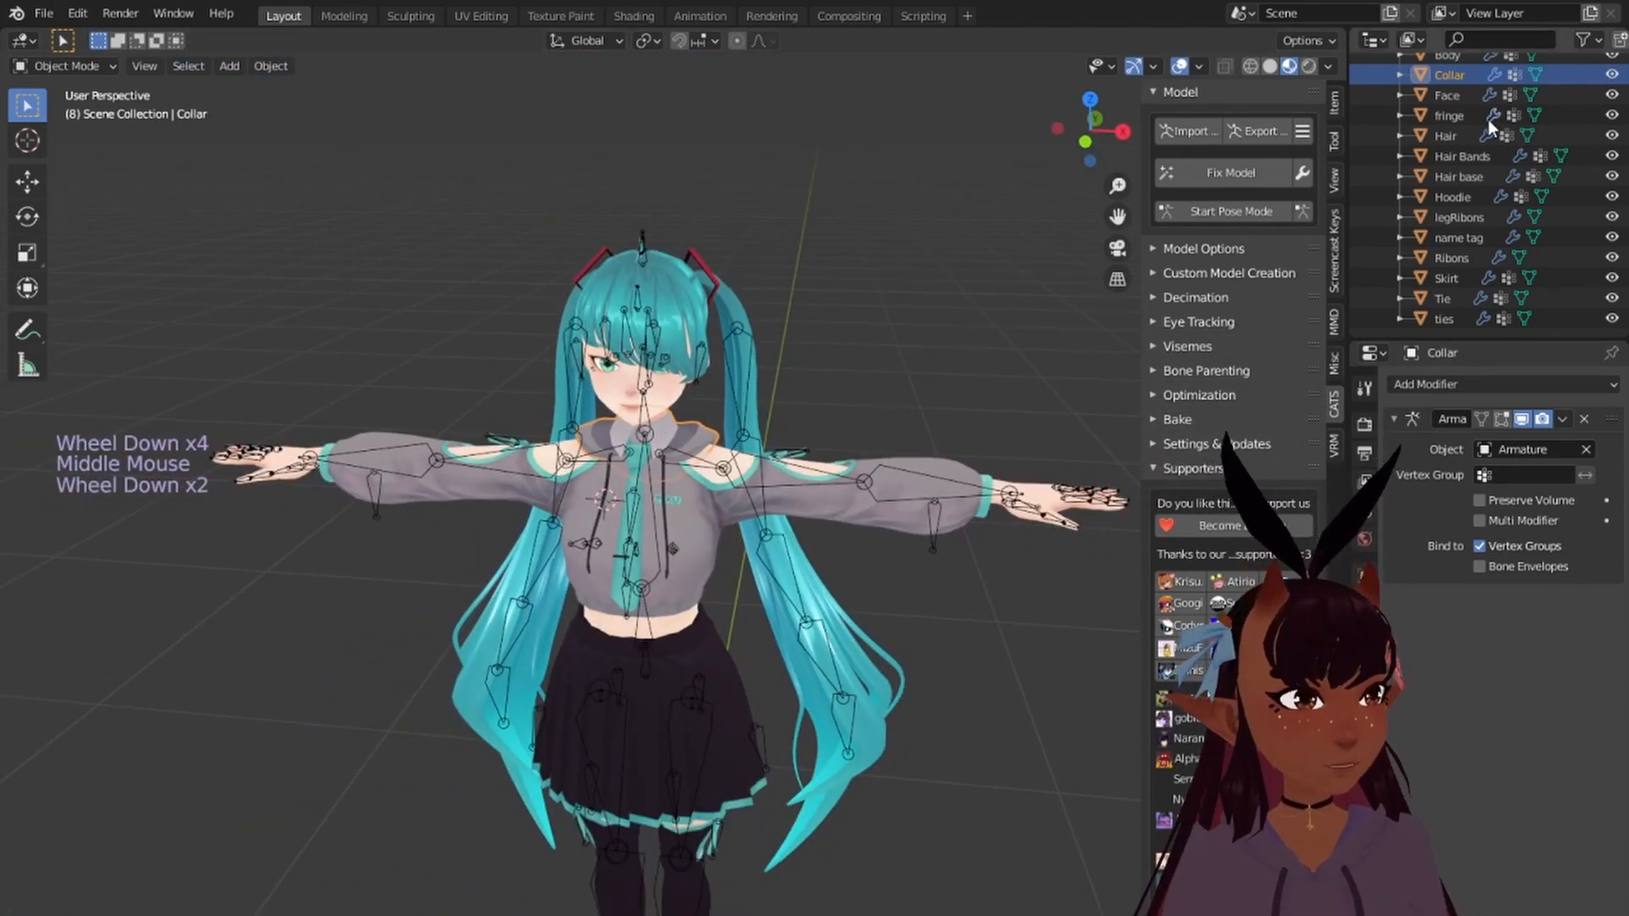
# Step: Select the Ribons object and add a Data Transfer modifier with Hoodie as its source
pyautogui.click(1448, 256)
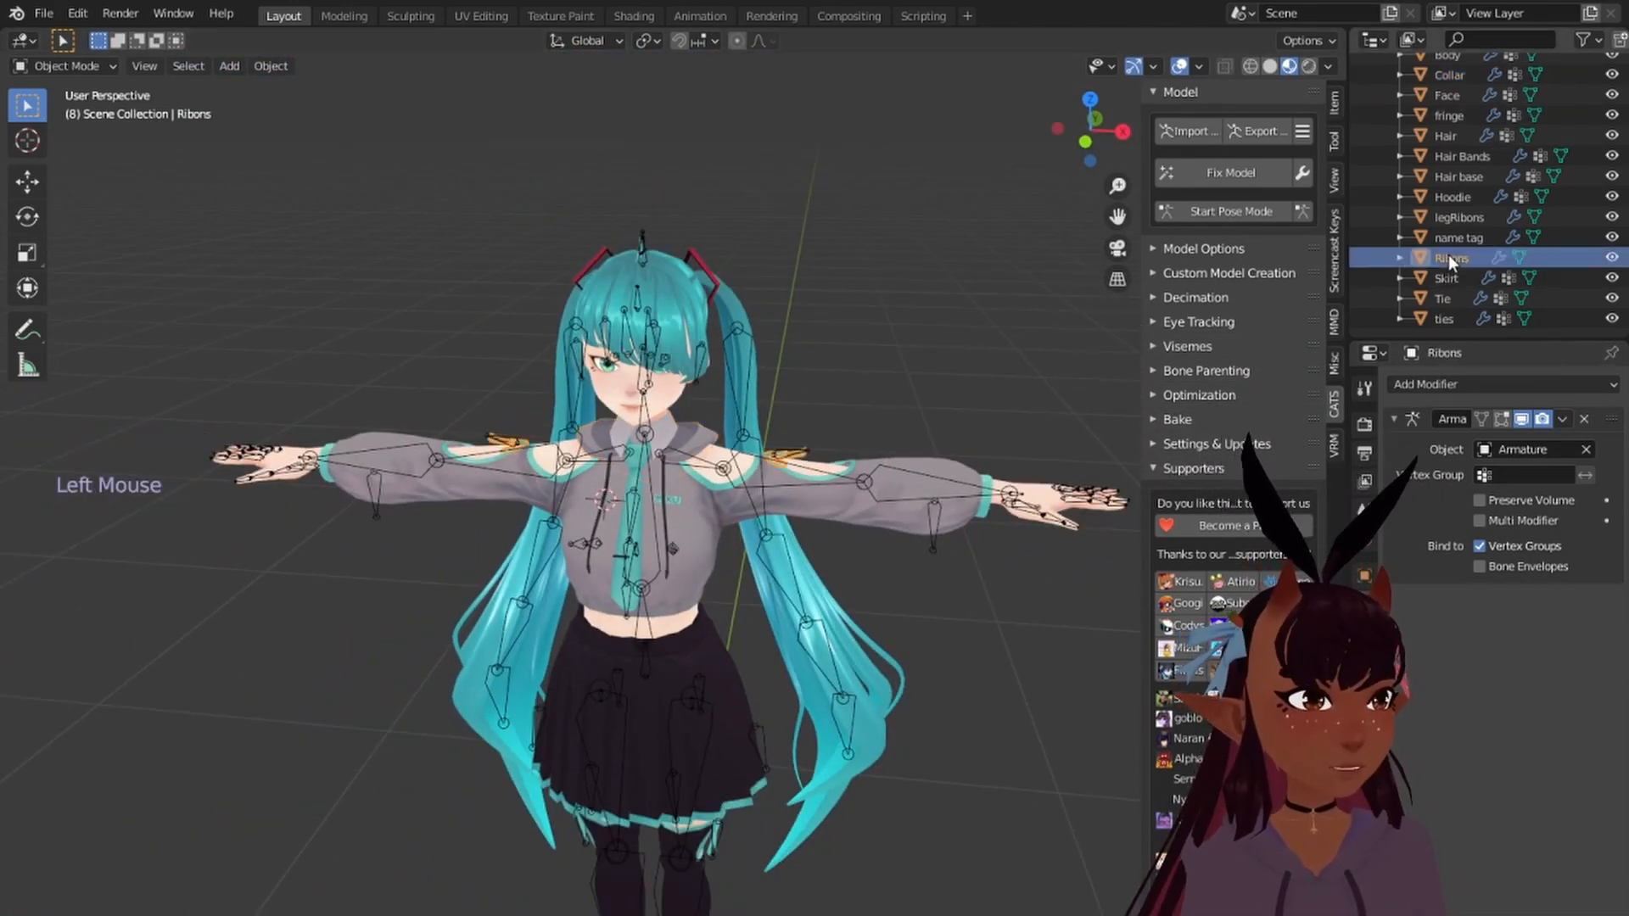
pyautogui.click(1434, 383)
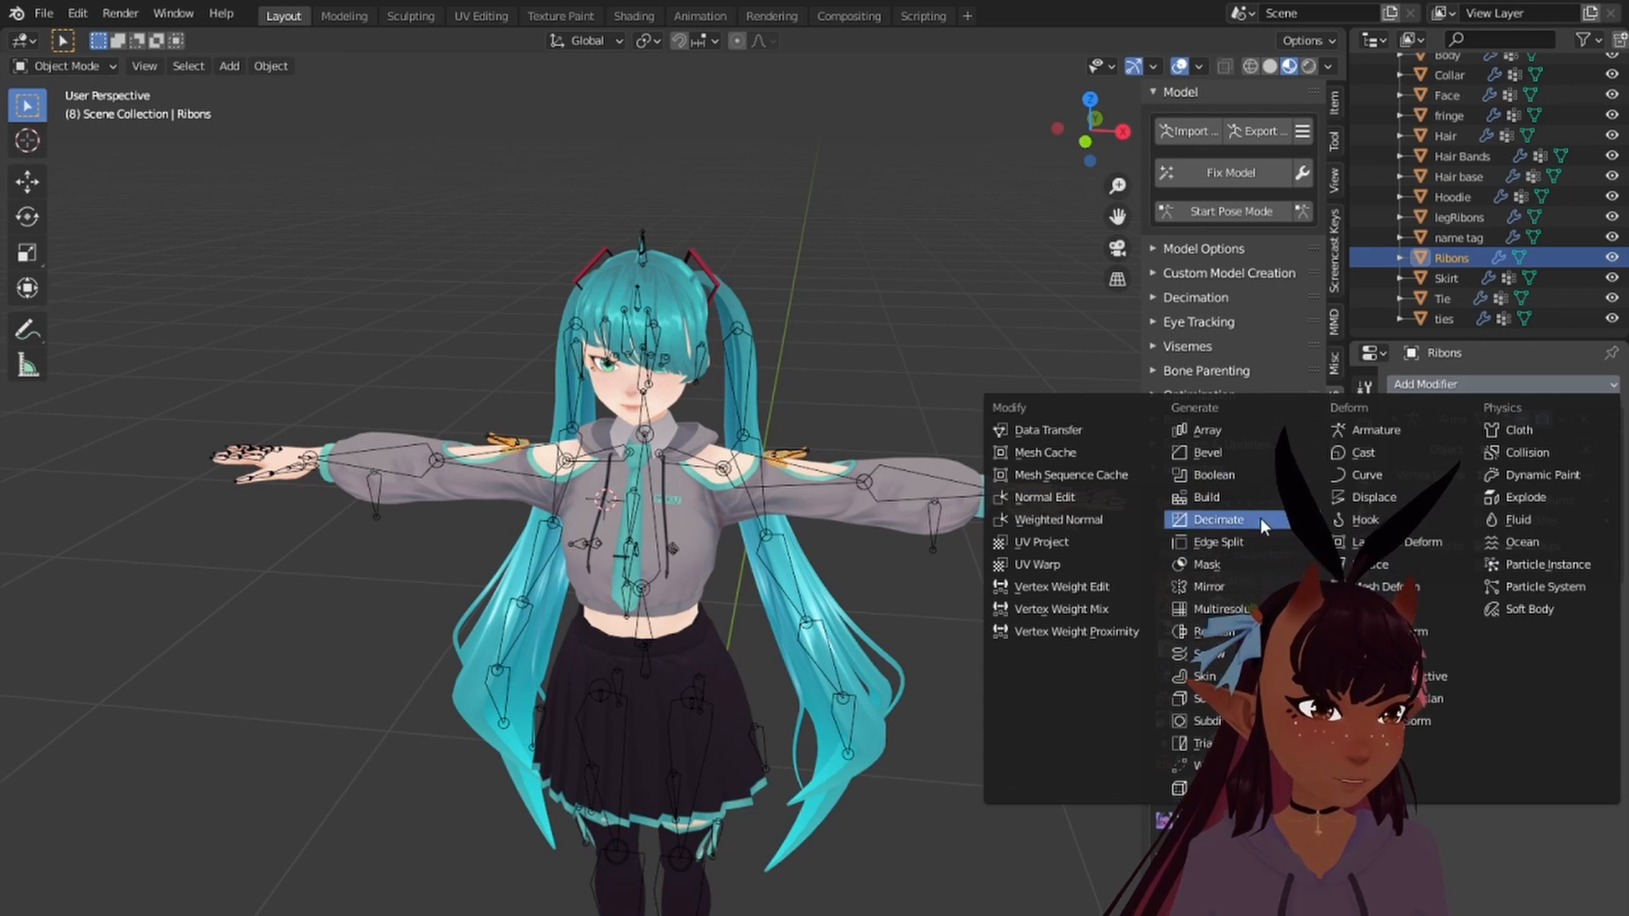
pyautogui.click(1064, 431)
pyautogui.click(1499, 632)
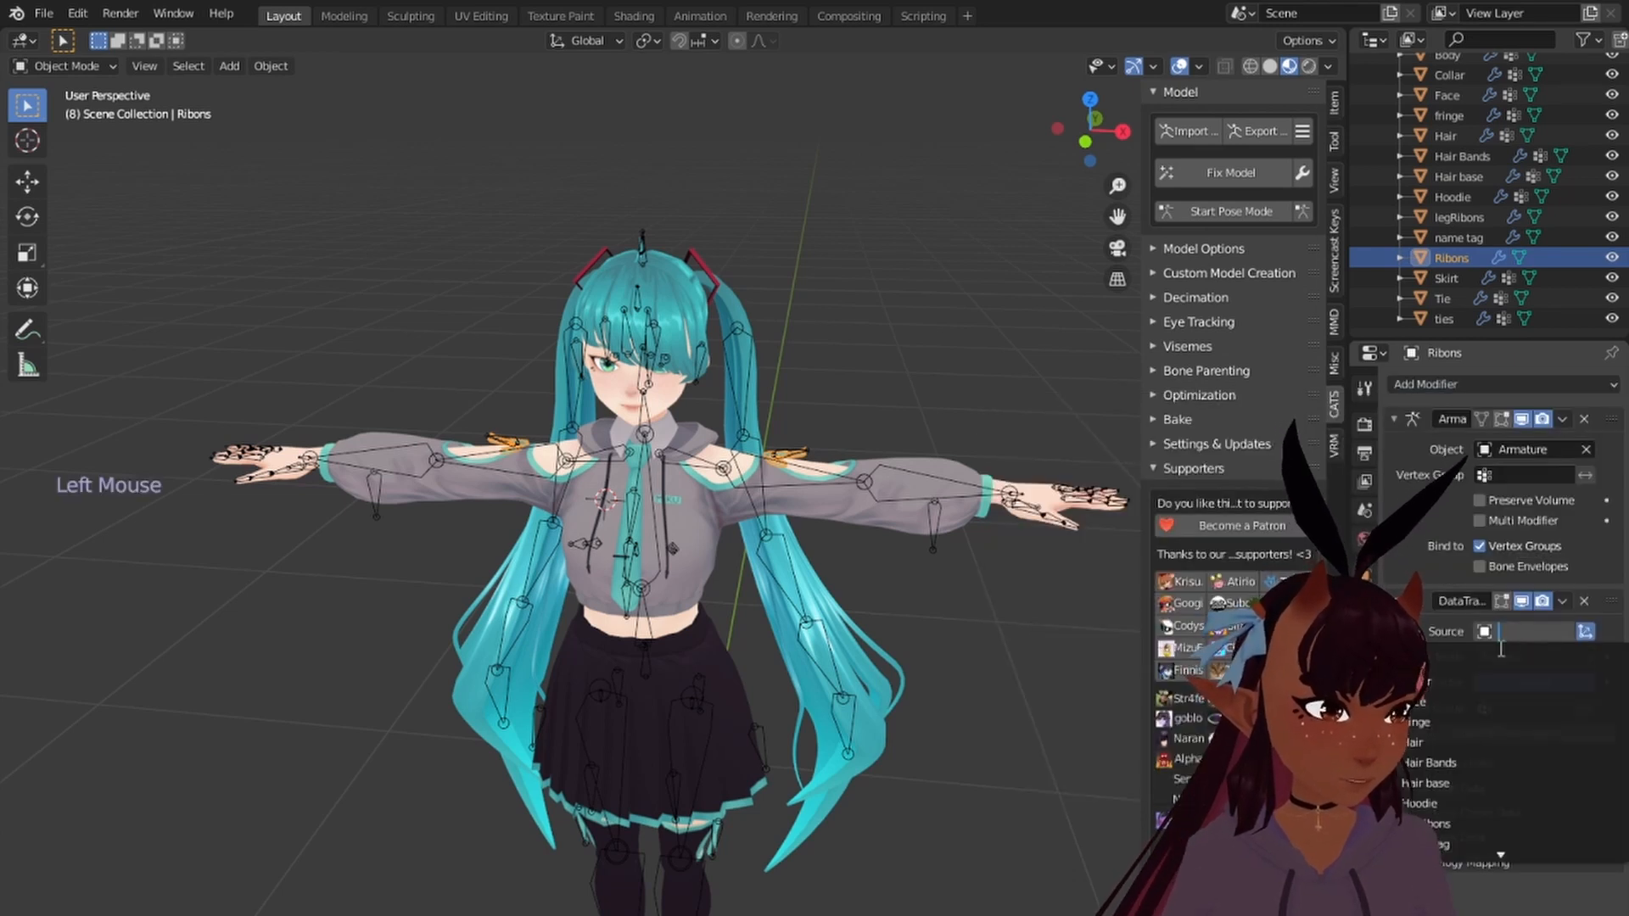
pyautogui.click(1442, 803)
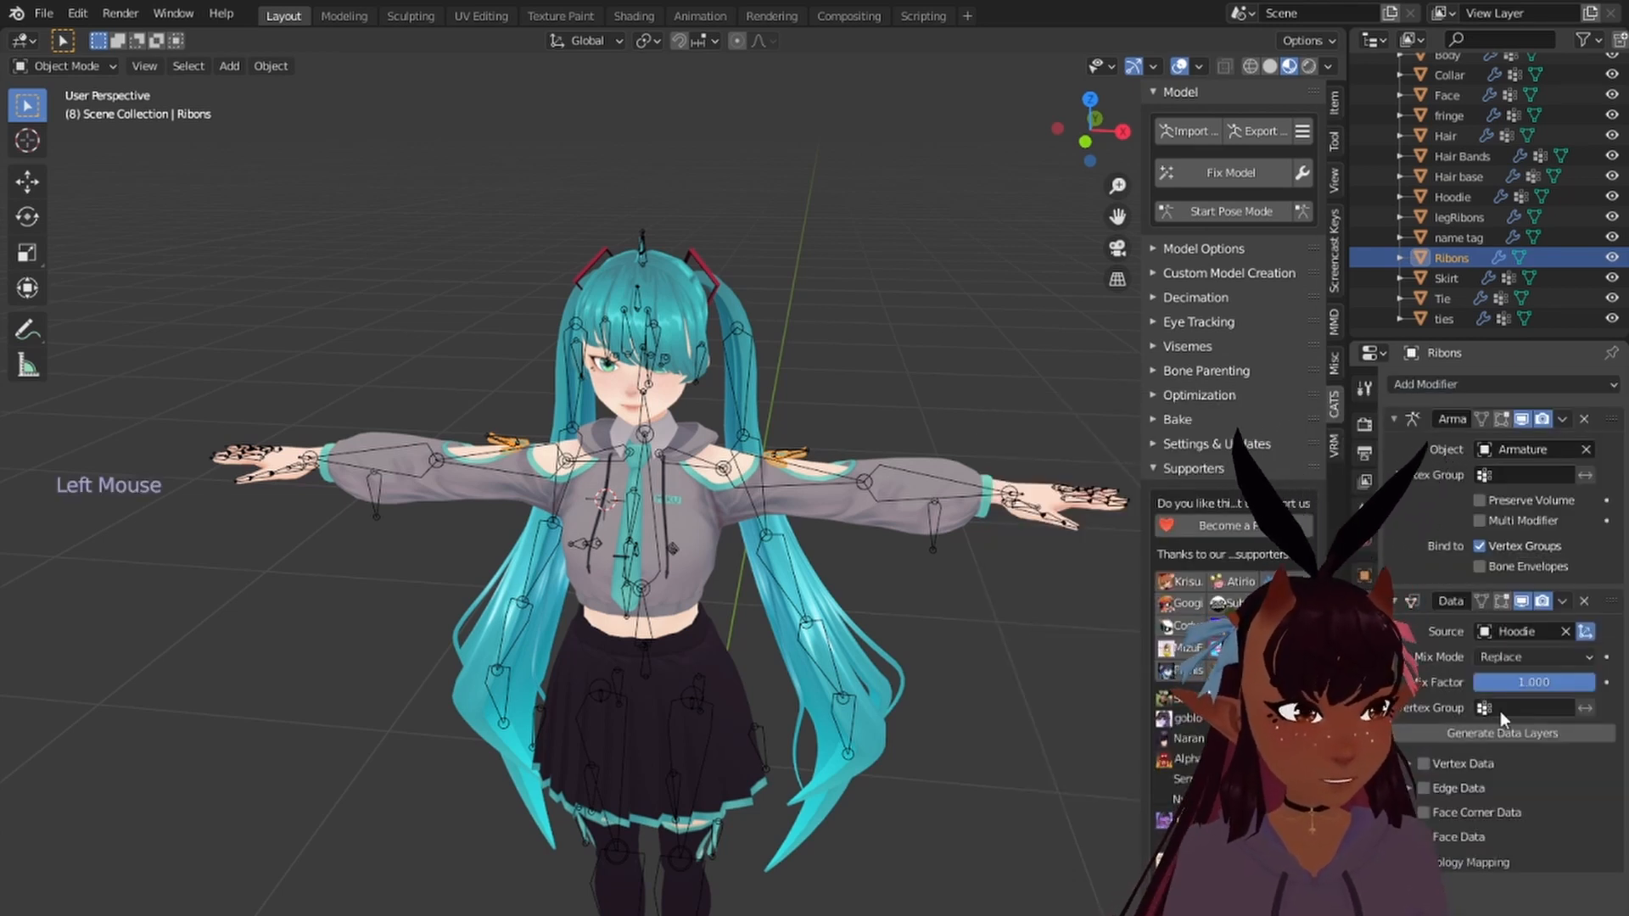
# Step: Enable Vertex Groups transfer under Vertex Data, generate the data layers and apply the Data Transfer modifier on Ribons
pyautogui.click(1425, 765)
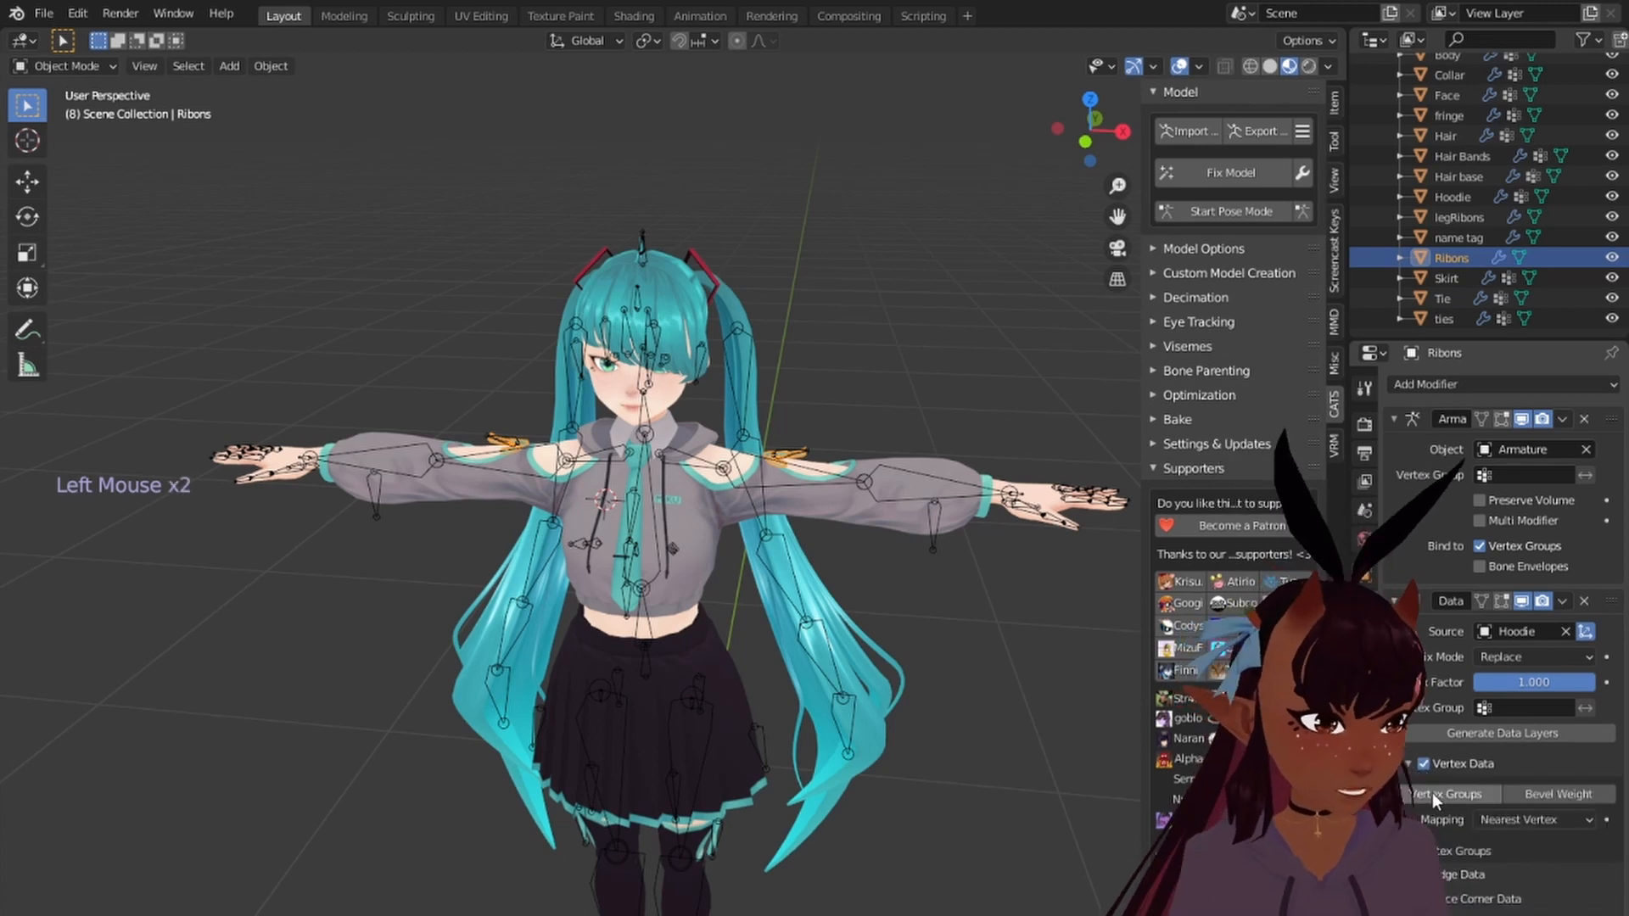
pyautogui.click(1432, 792)
pyautogui.click(1493, 733)
pyautogui.click(1563, 600)
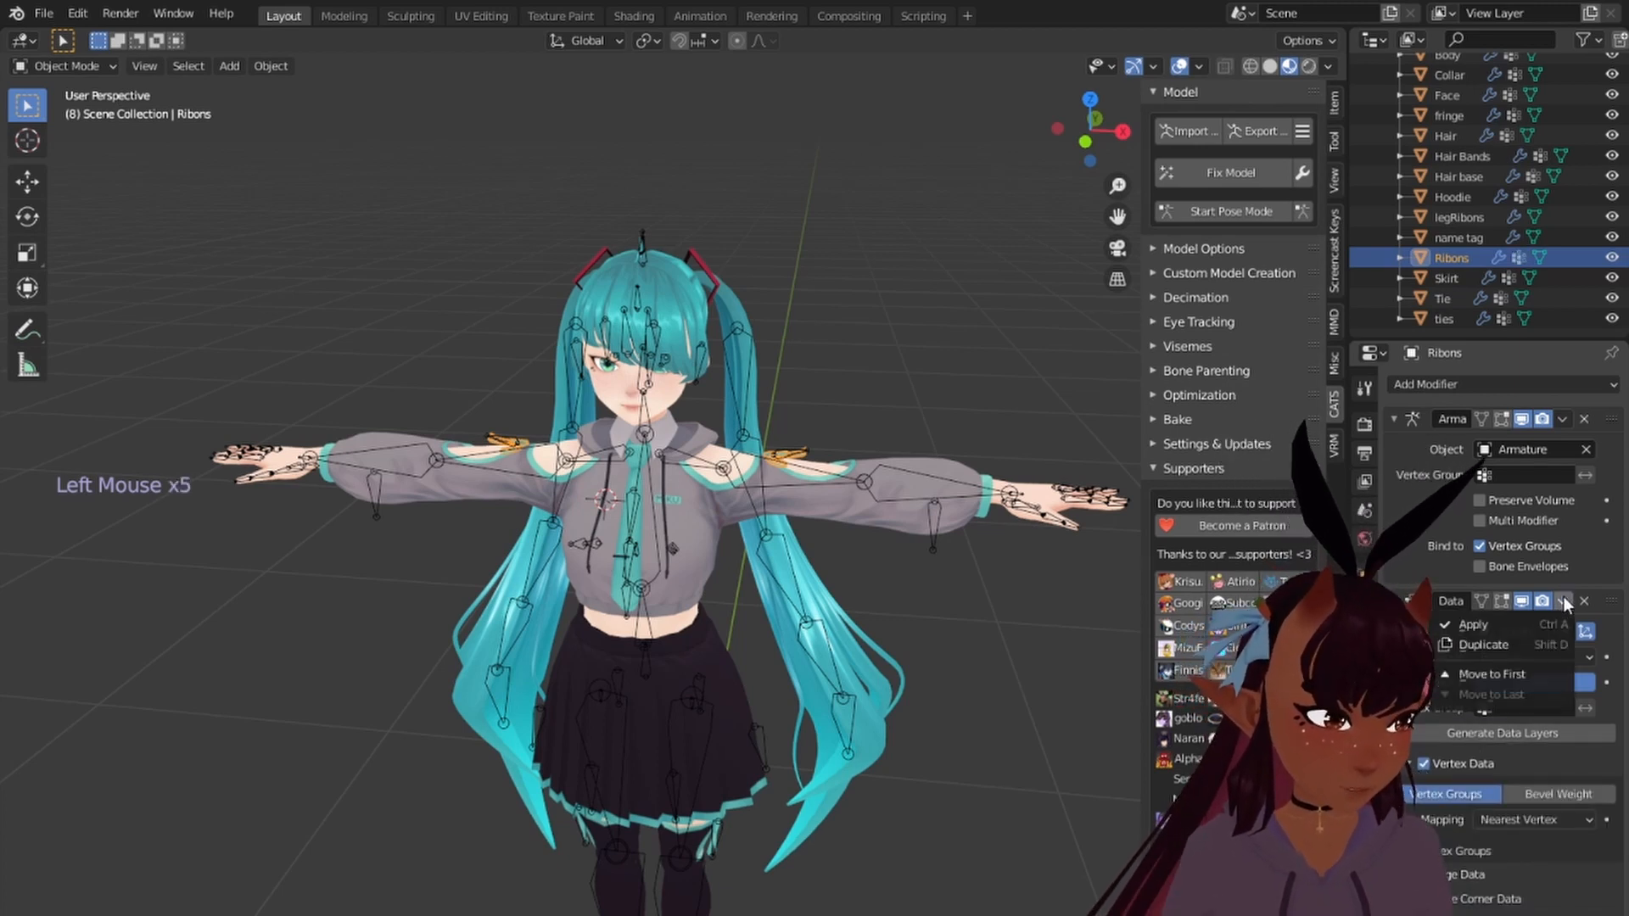
pyautogui.click(1500, 624)
# Step: Select the legRibons object and add a Data Transfer modifier with Body as its source
pyautogui.click(1452, 273)
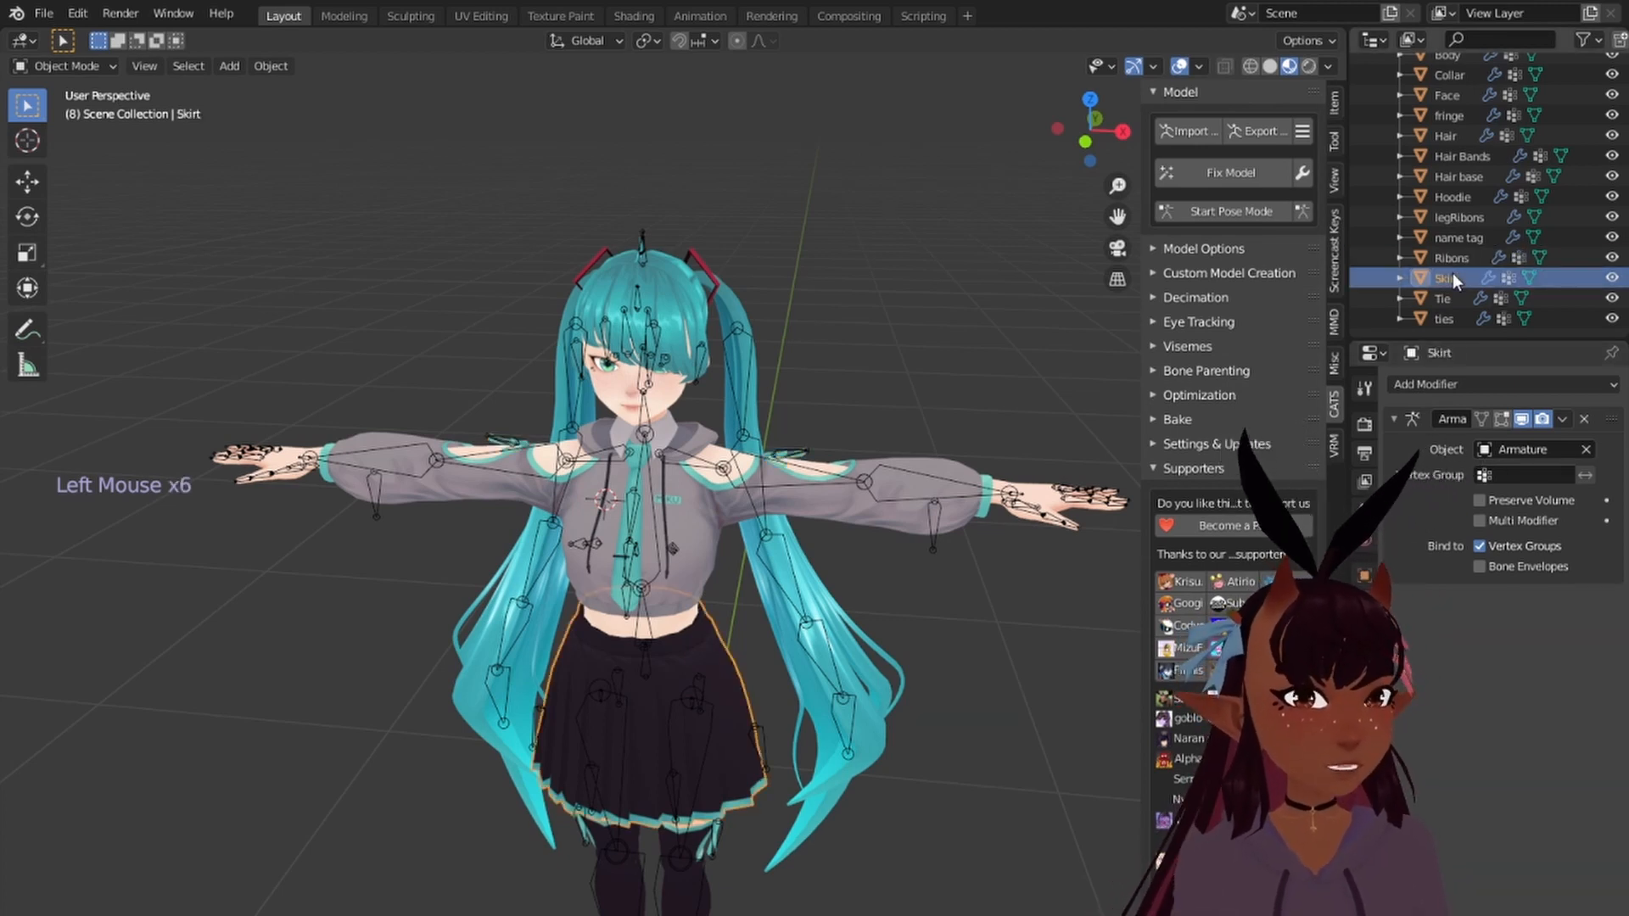
pyautogui.scroll(-1, 1447, 317)
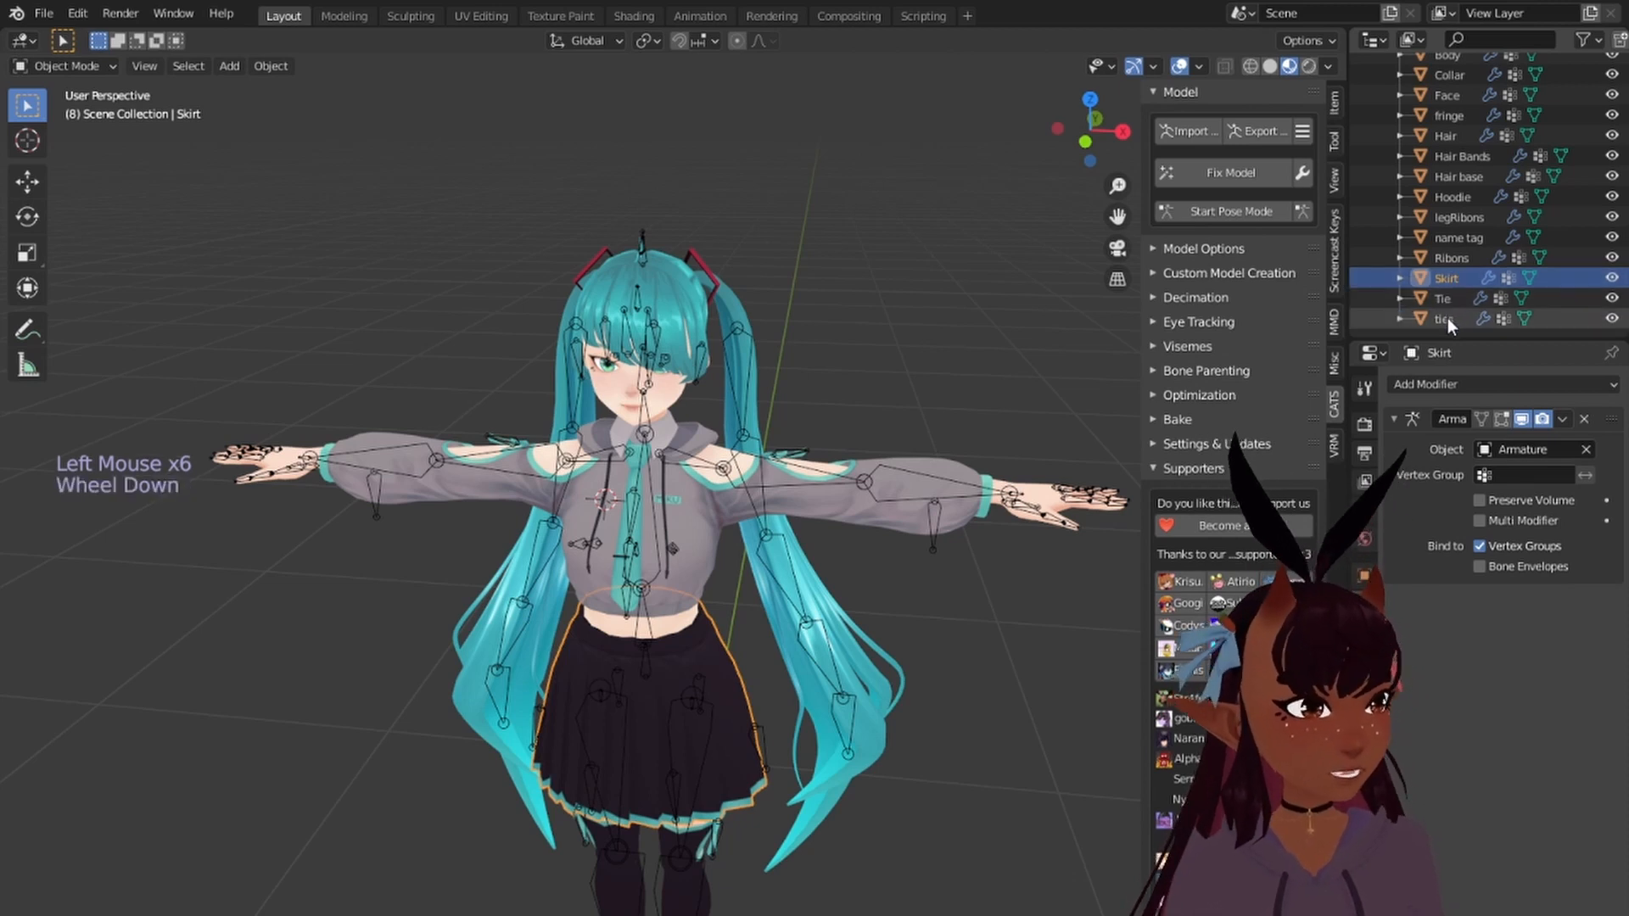
pyautogui.scroll(-1, 1450, 305)
pyautogui.scroll(1, 1455, 263)
pyautogui.click(1452, 261)
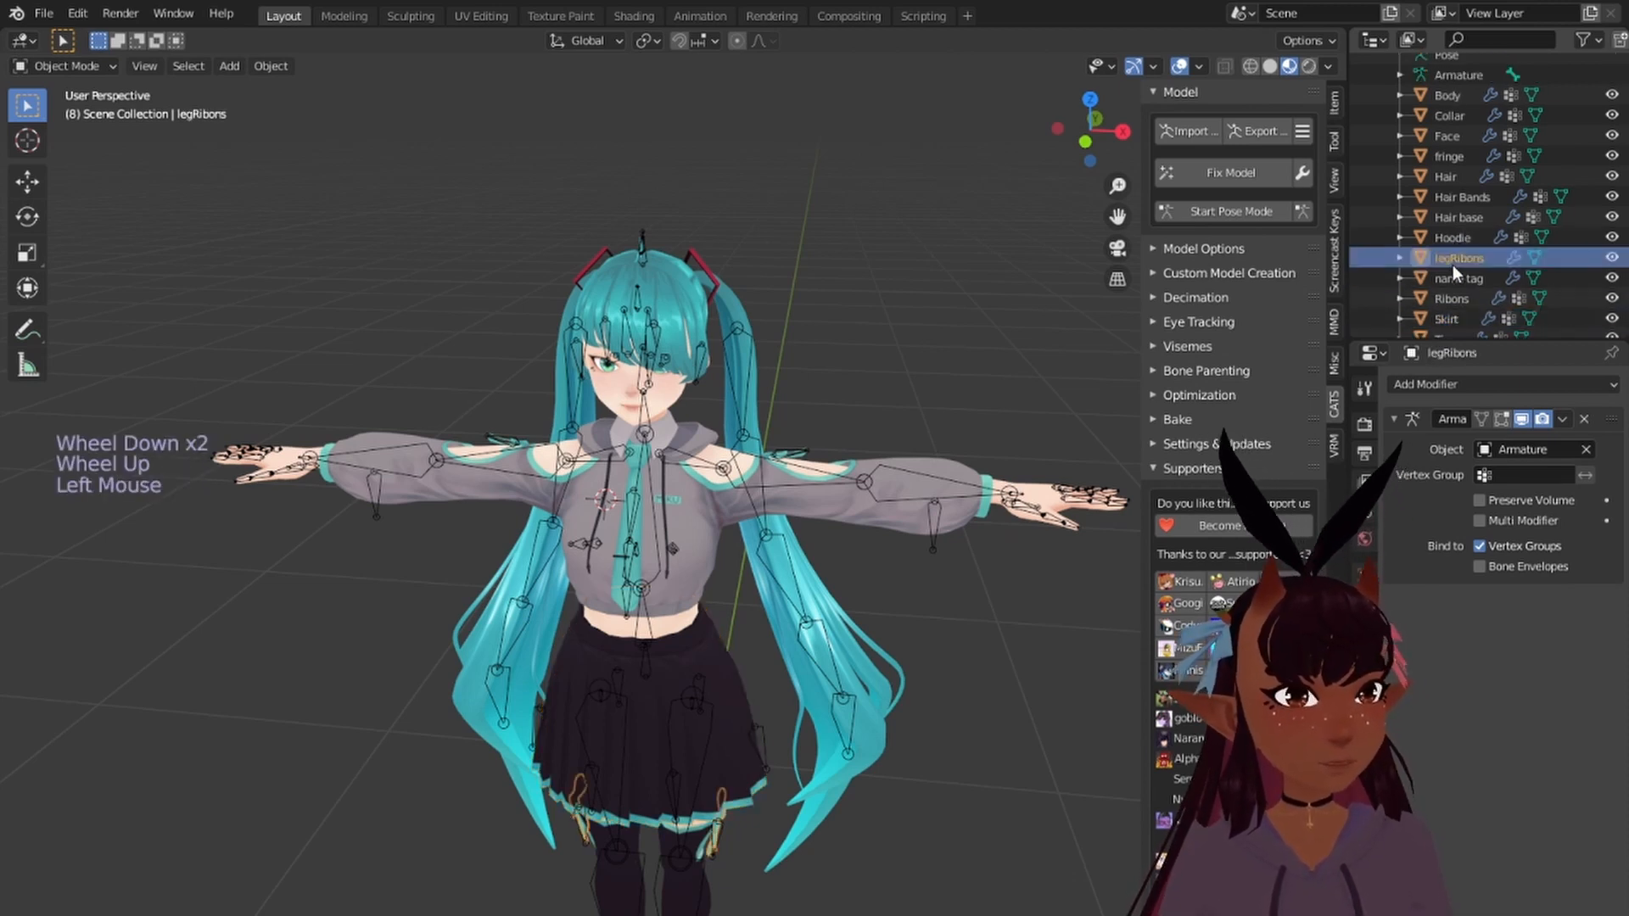
pyautogui.click(1464, 384)
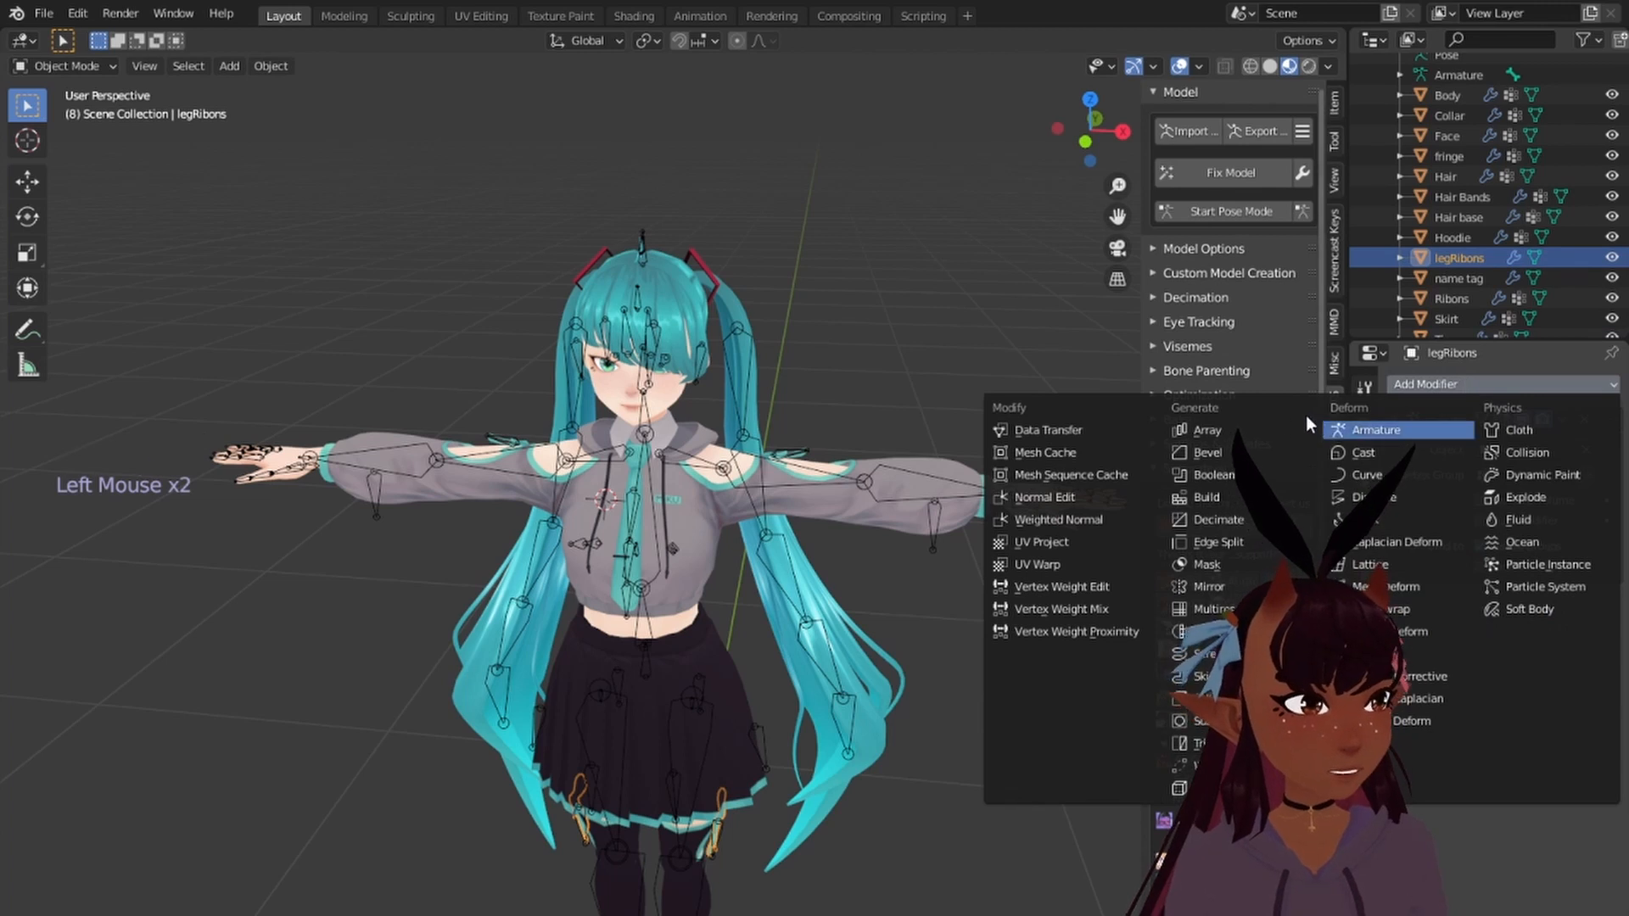
pyautogui.click(1103, 430)
pyautogui.click(1519, 632)
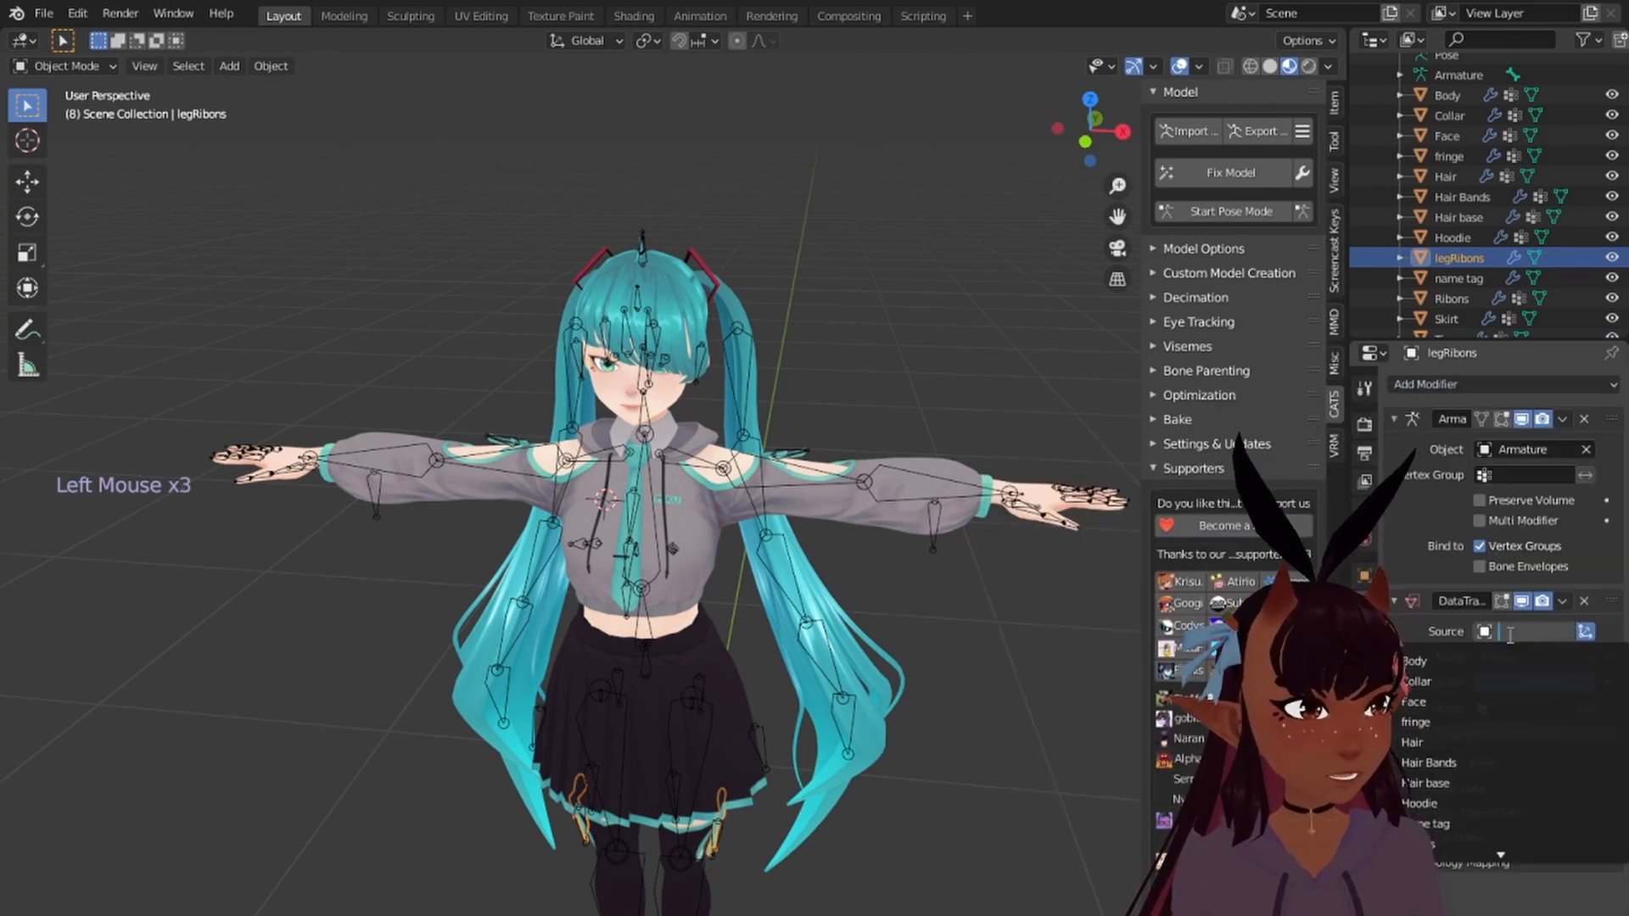
pyautogui.click(1508, 662)
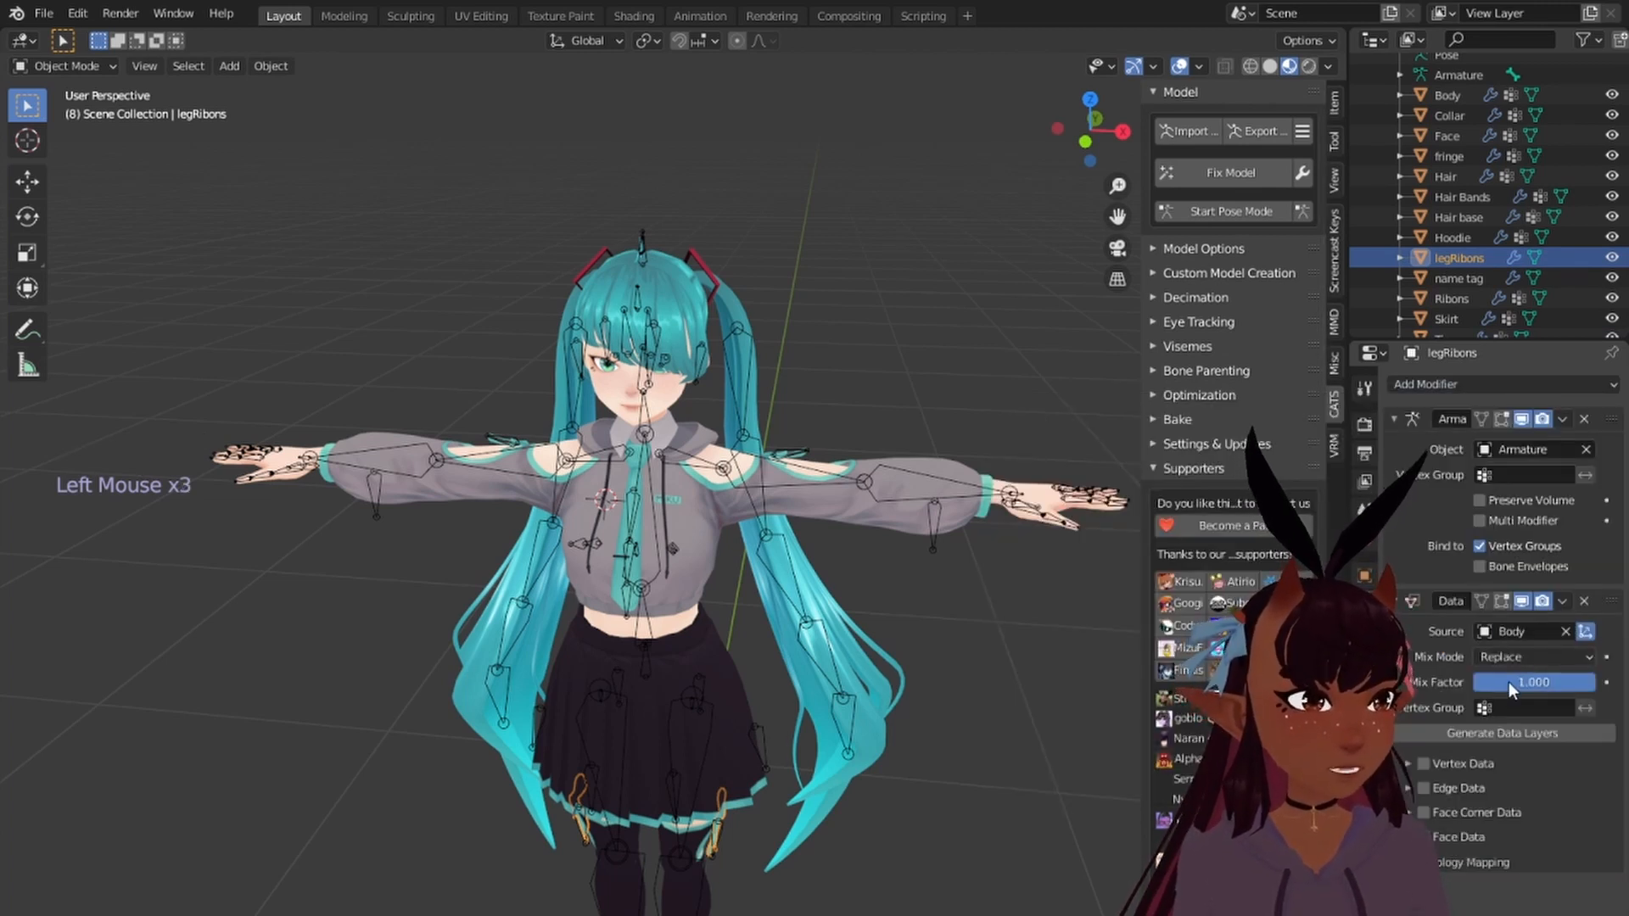
# Step: Enable Vertex Groups transfer under Vertex Data, generate the data layers and apply the Data Transfer modifier on legRibons
pyautogui.click(1424, 763)
pyautogui.click(1408, 763)
pyautogui.click(1438, 792)
pyautogui.click(1453, 731)
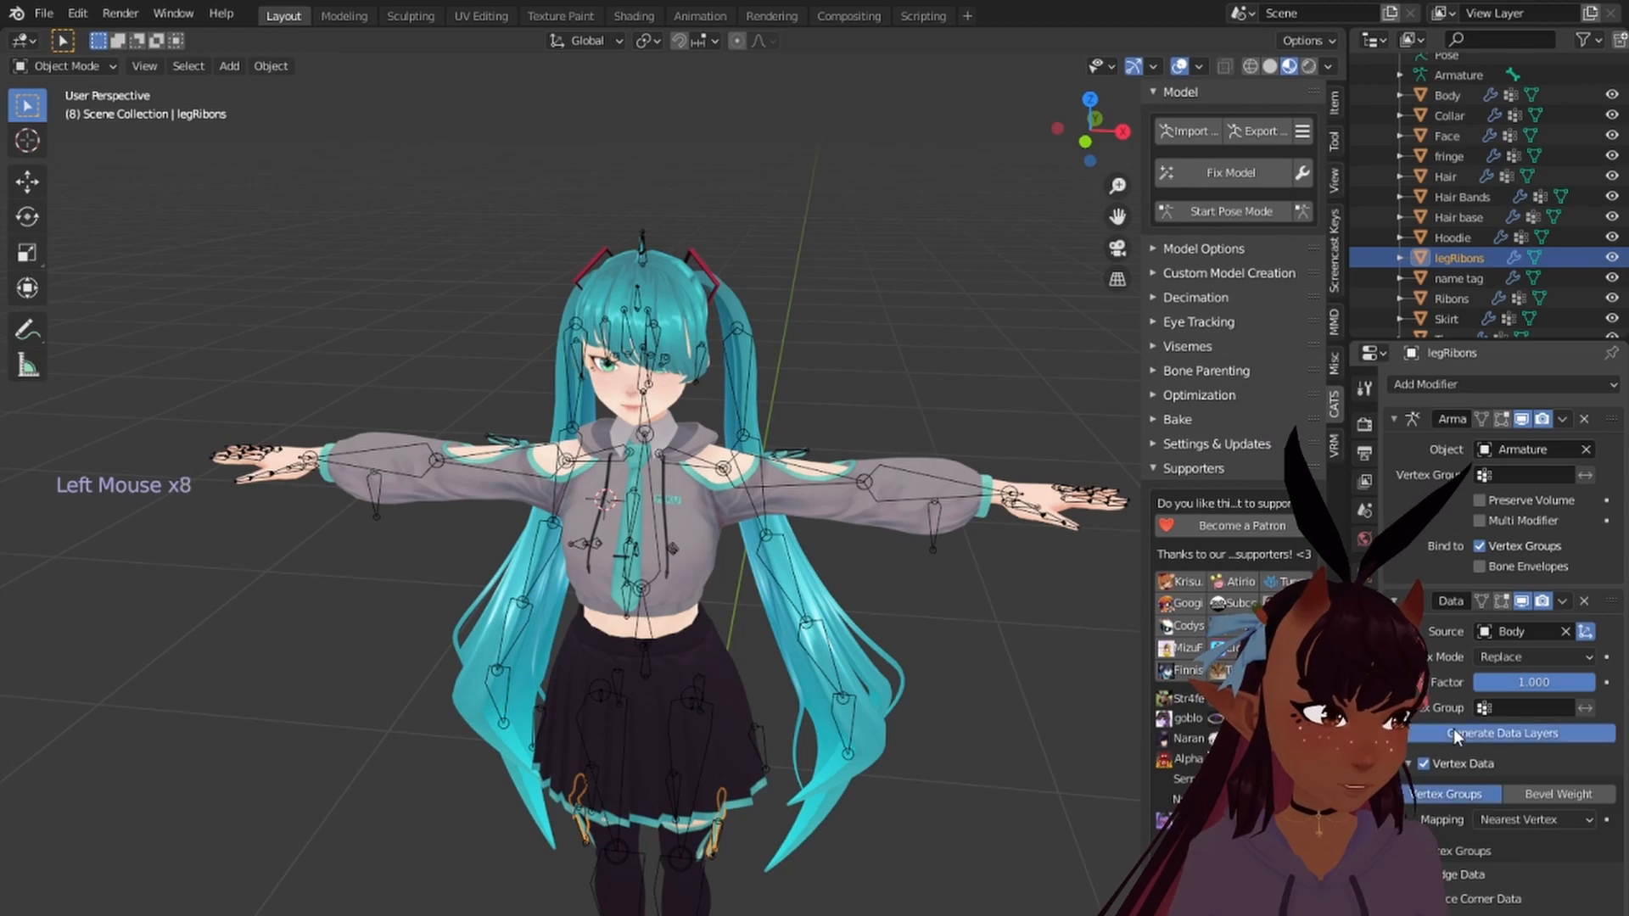
pyautogui.click(1562, 603)
pyautogui.click(1505, 622)
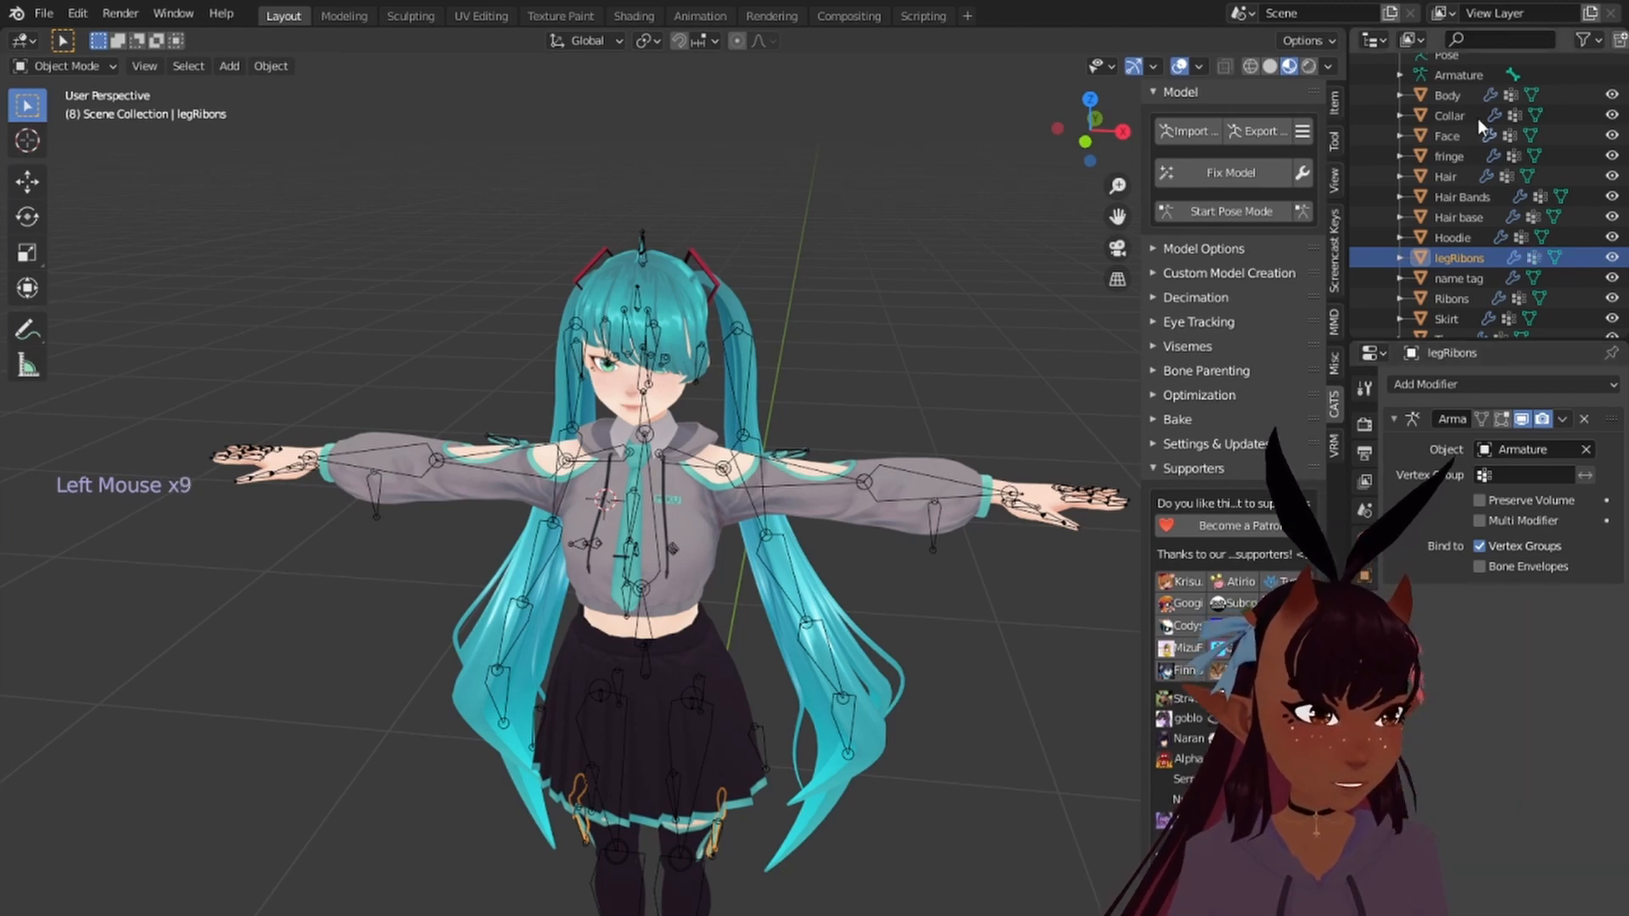
# Step: Switch the armature to Pose Mode for testing the transferred weights
pyautogui.scroll(2, 1463, 90)
pyautogui.click(1437, 125)
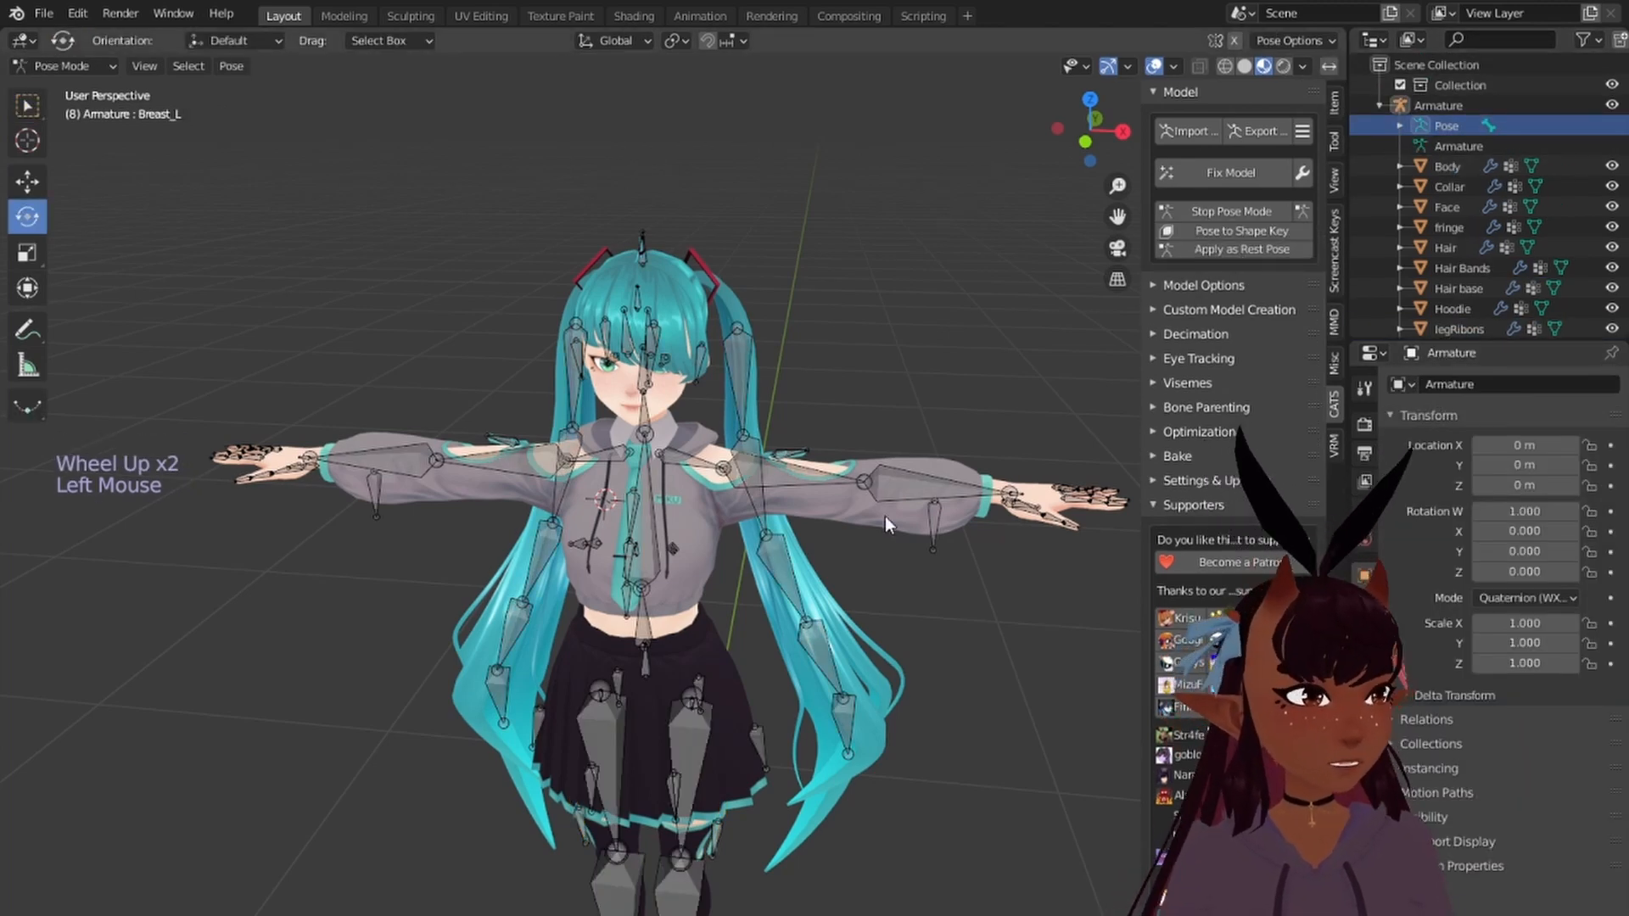
# Step: Test-move the Hips bone in front view to check which meshes follow the armature, cancelling the move
pyautogui.press('KP_1')
pyautogui.rightClick(641, 680)
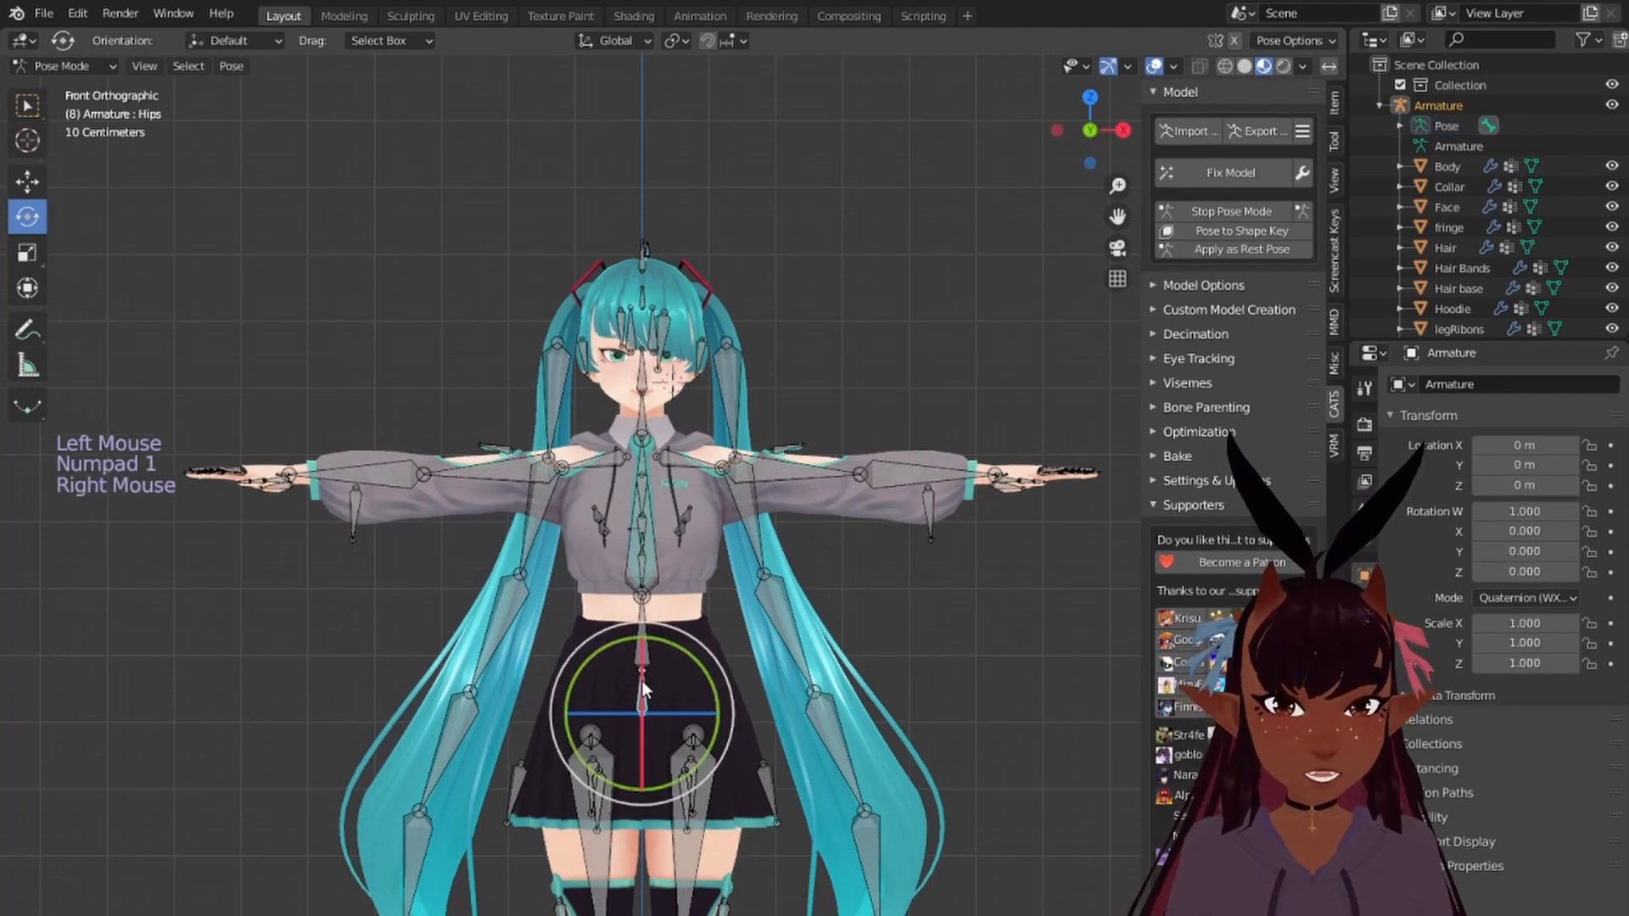
pyautogui.scroll(-3, 641, 680)
pyautogui.press('g')
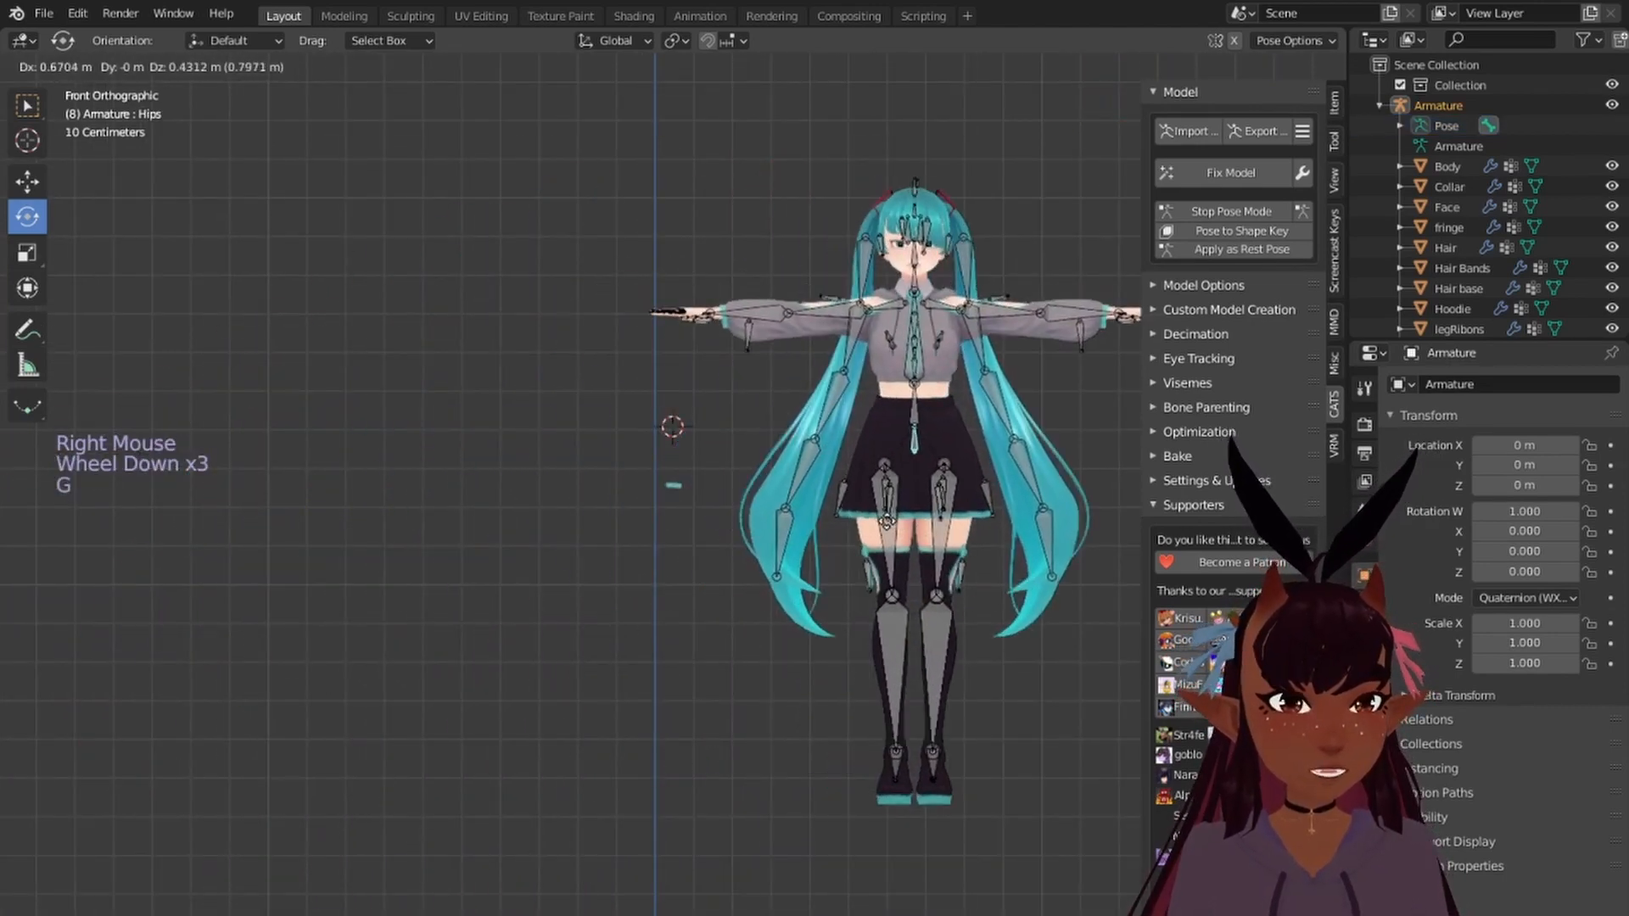
pyautogui.press('Escape')
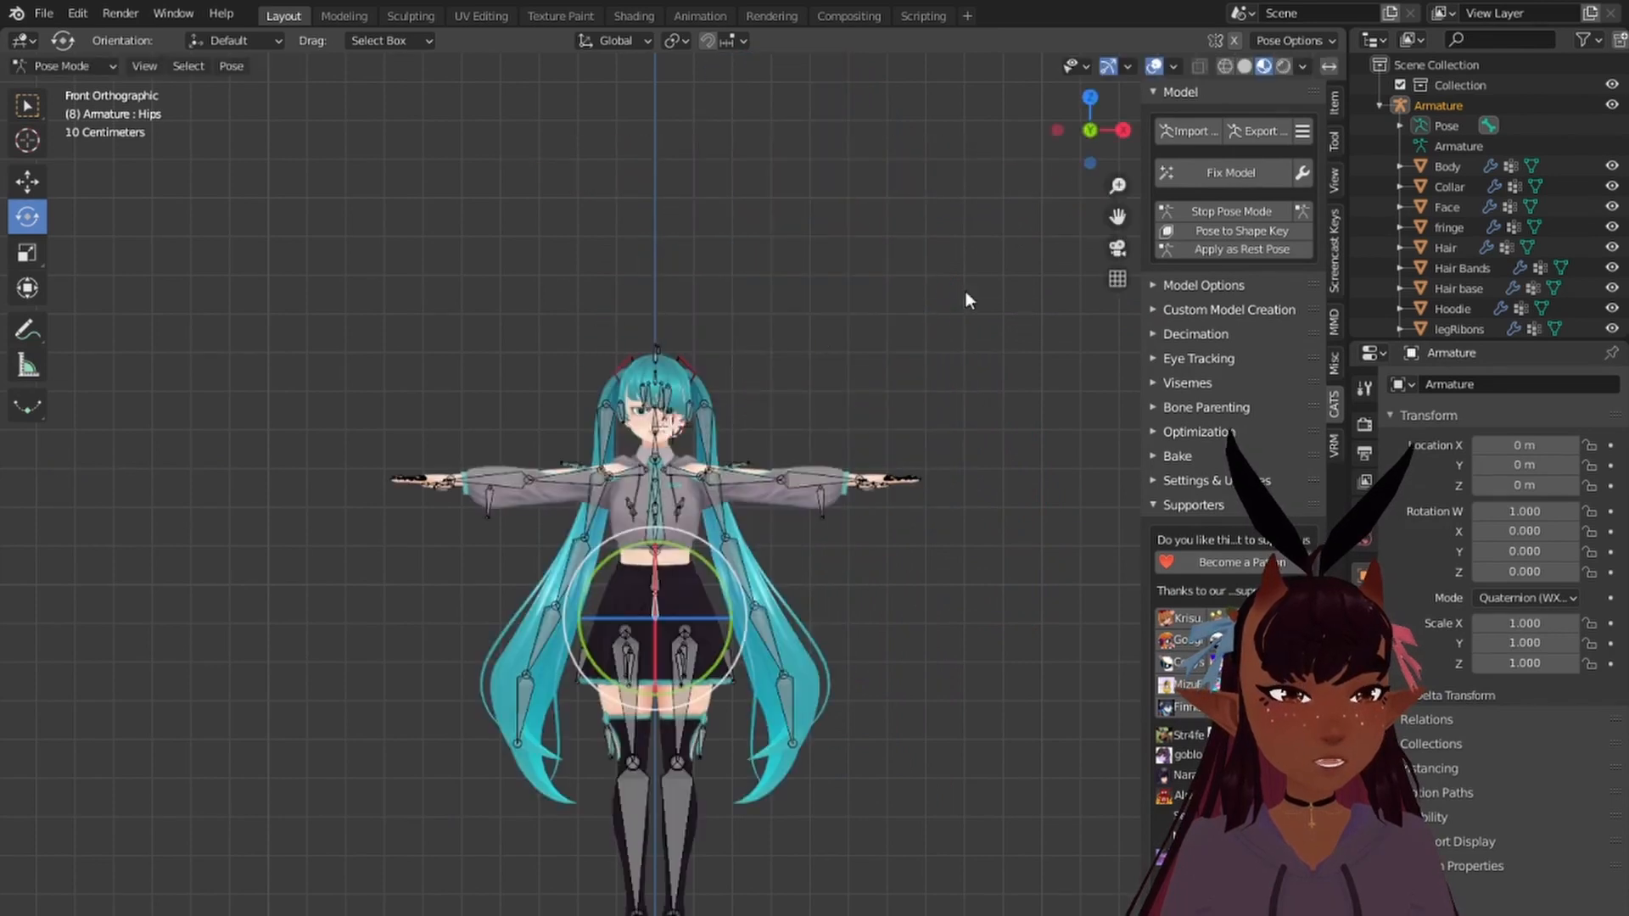
# Step: Leave pose mode and add a Data Transfer modifier to the name tag mesh
pyautogui.click(1214, 211)
pyautogui.scroll(-3, 1445, 206)
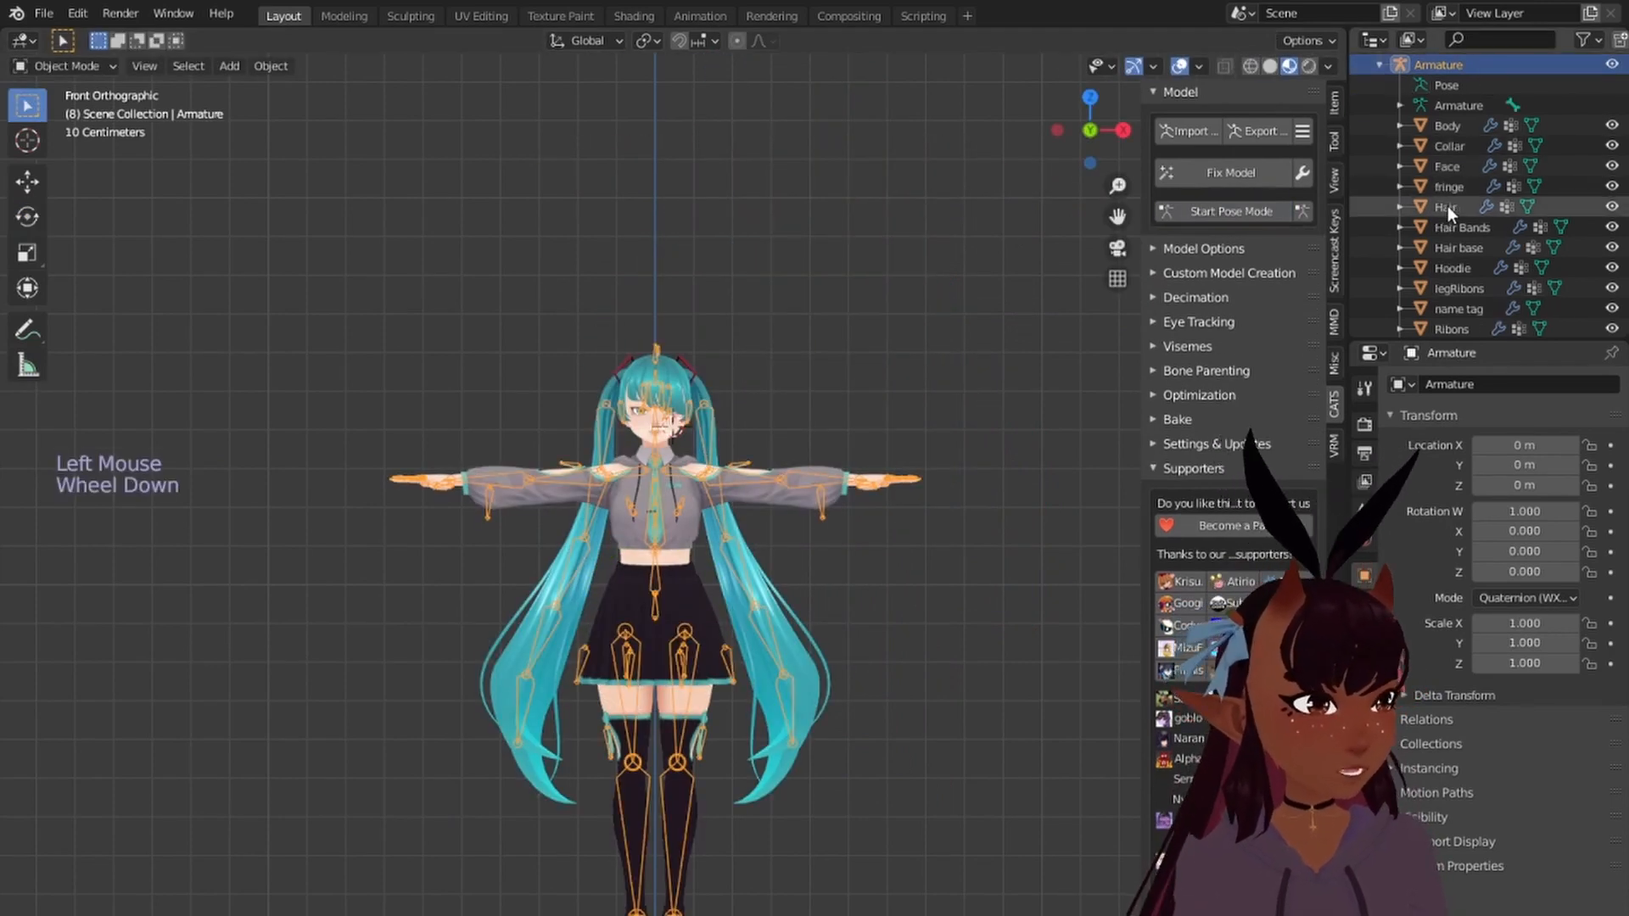
pyautogui.click(1456, 237)
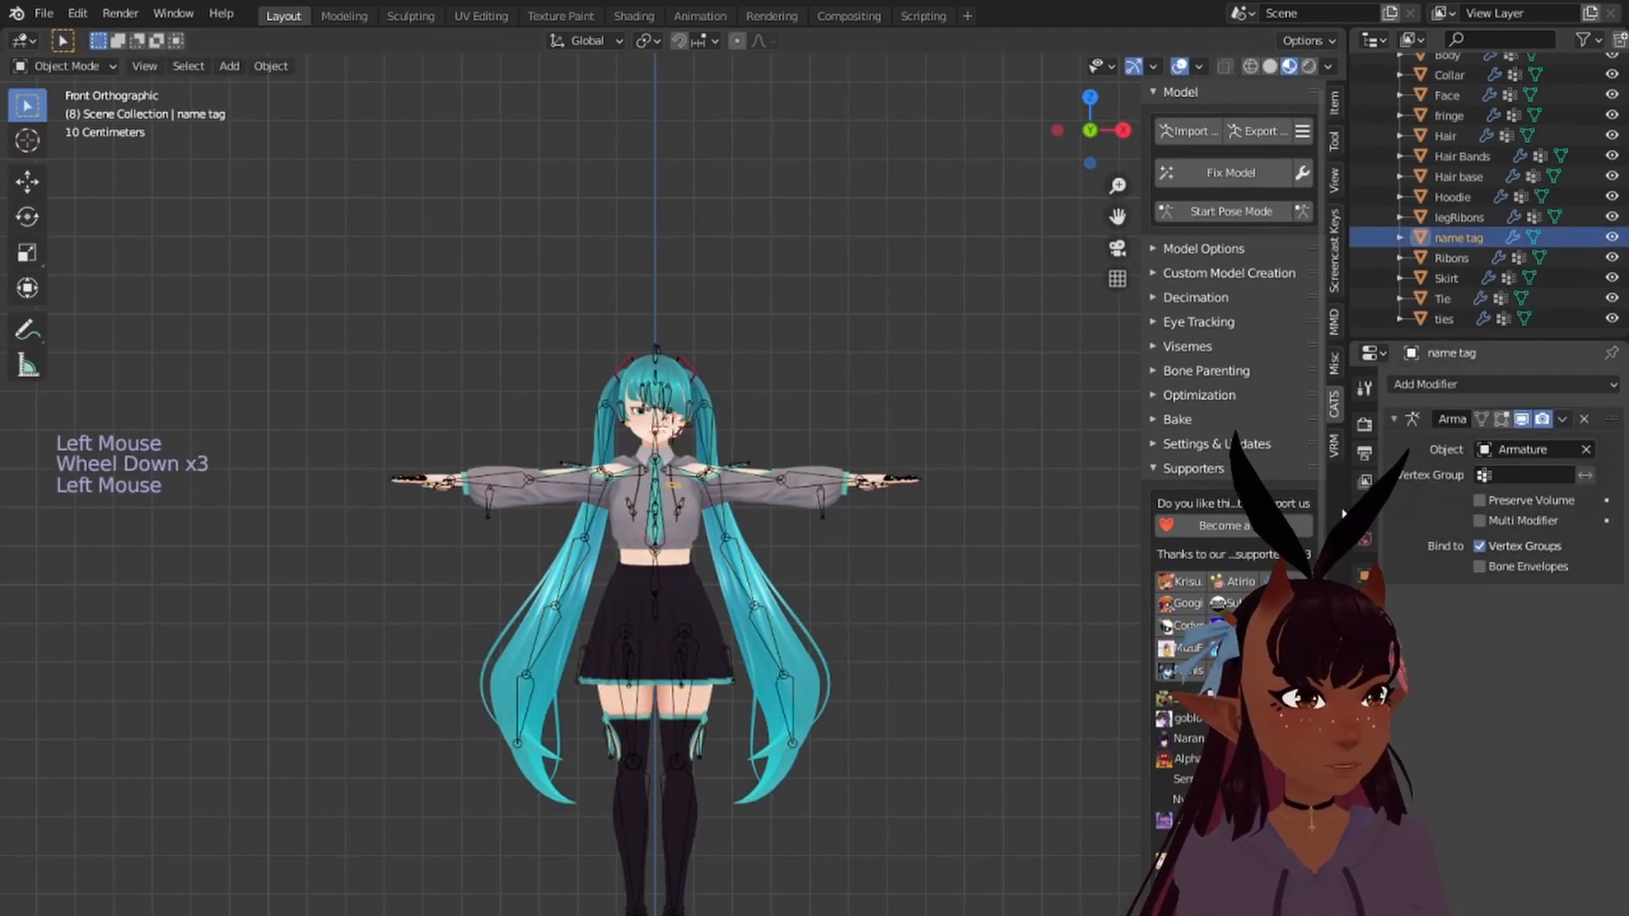
pyautogui.click(1423, 386)
pyautogui.click(1082, 428)
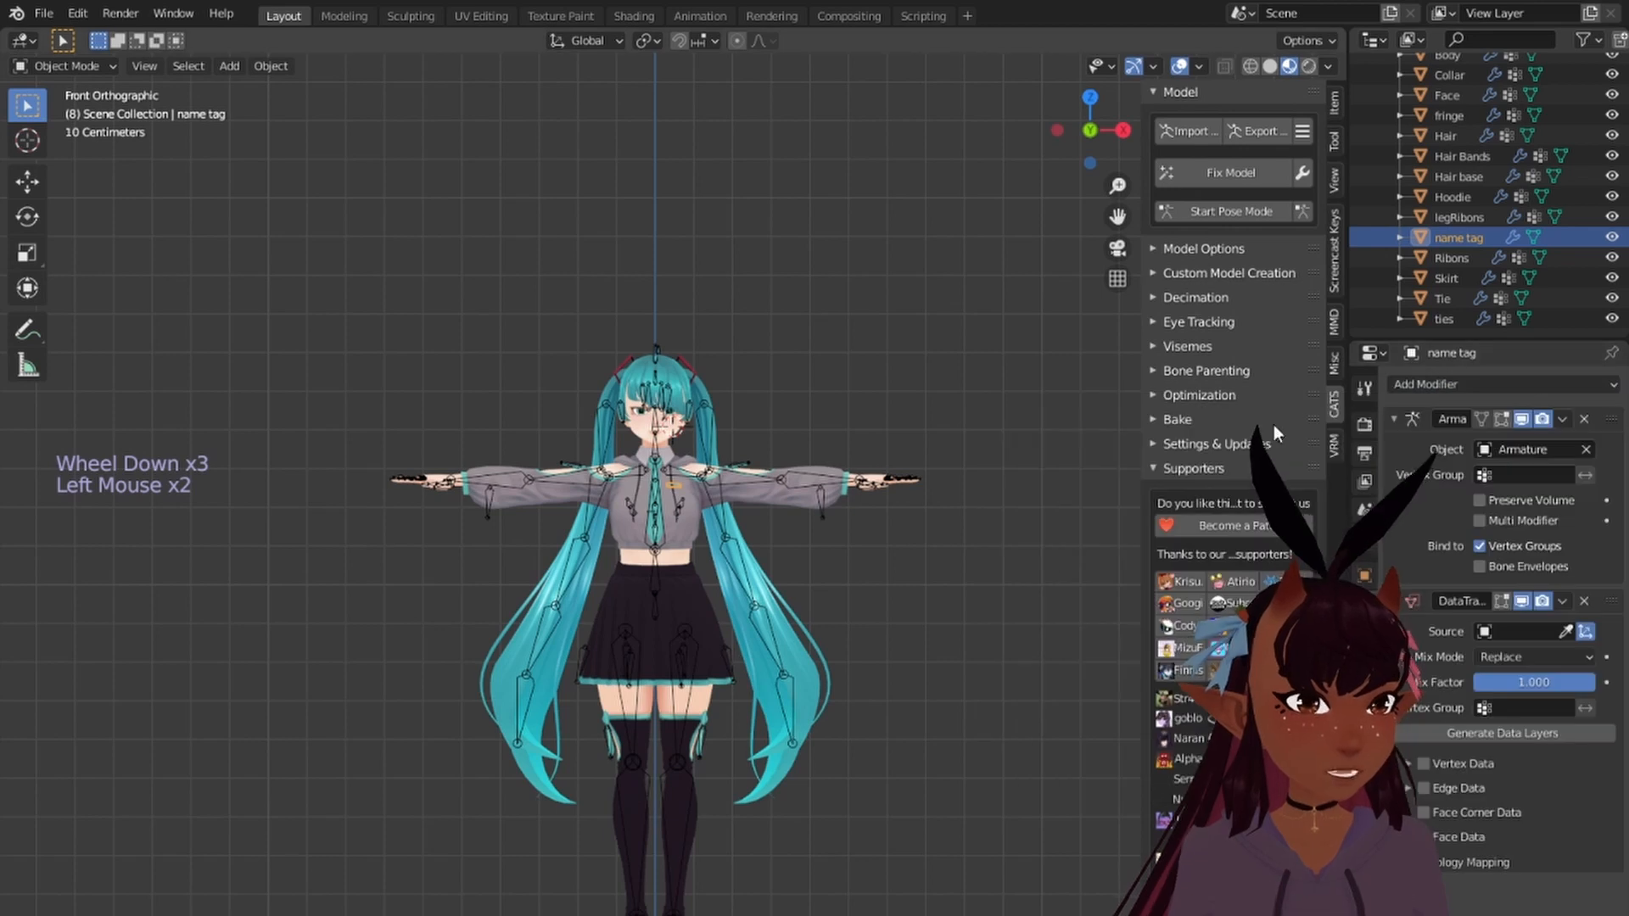
# Step: Transfer vertex groups from Hoodie to the name tag with Nearest Vertex mapping, and apply the modifier
pyautogui.click(1506, 631)
pyautogui.click(1480, 803)
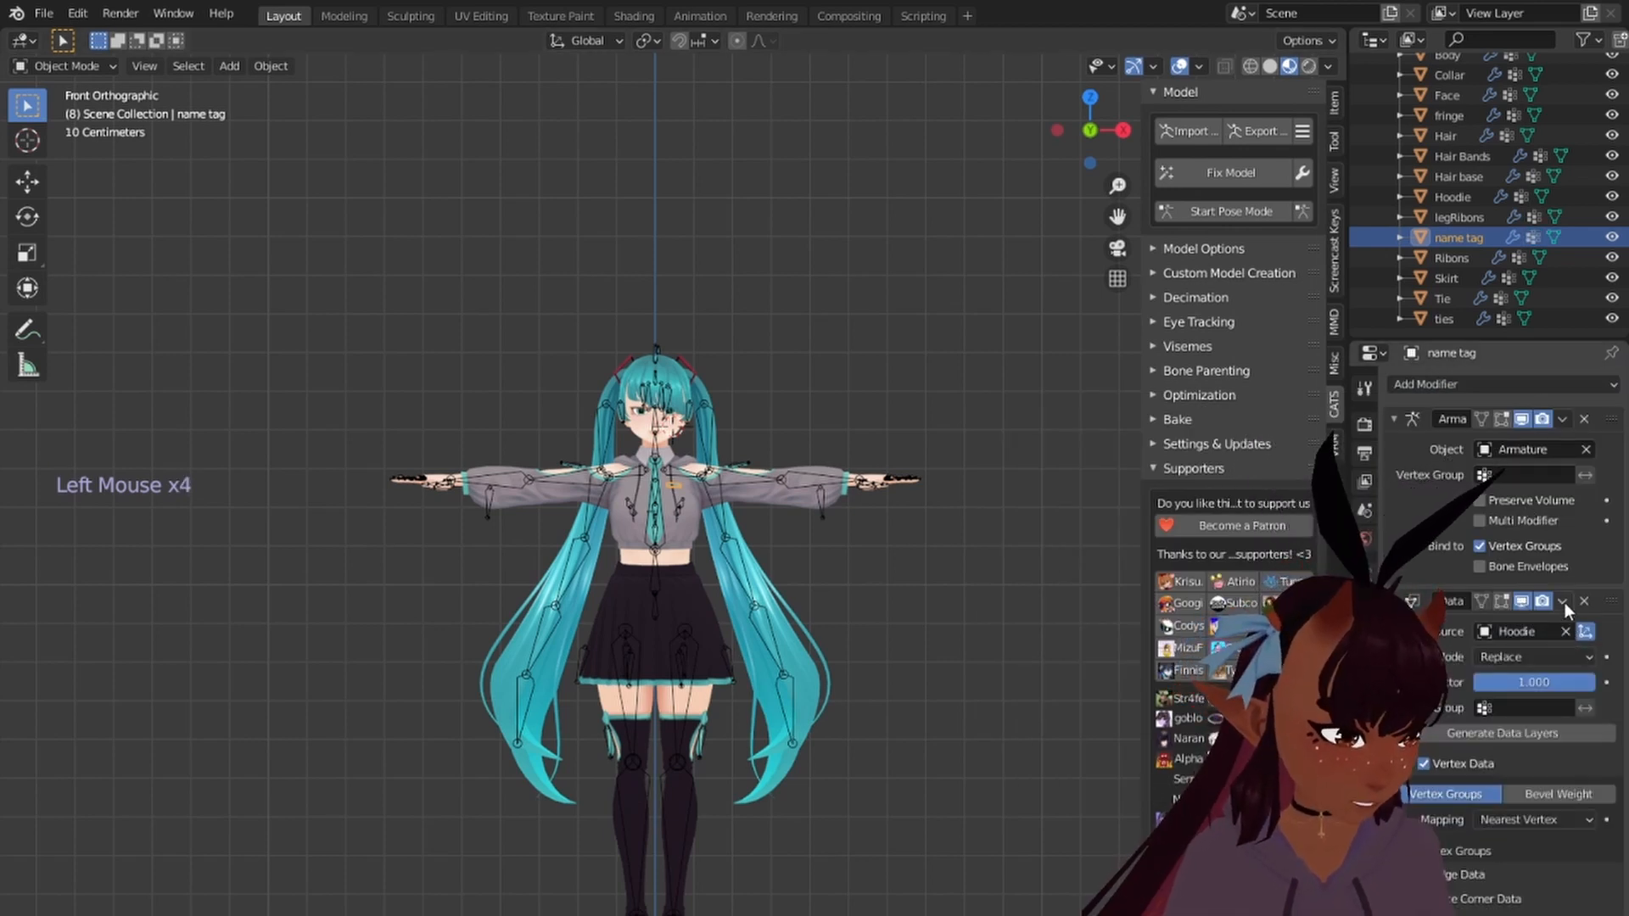
pyautogui.click(1563, 601)
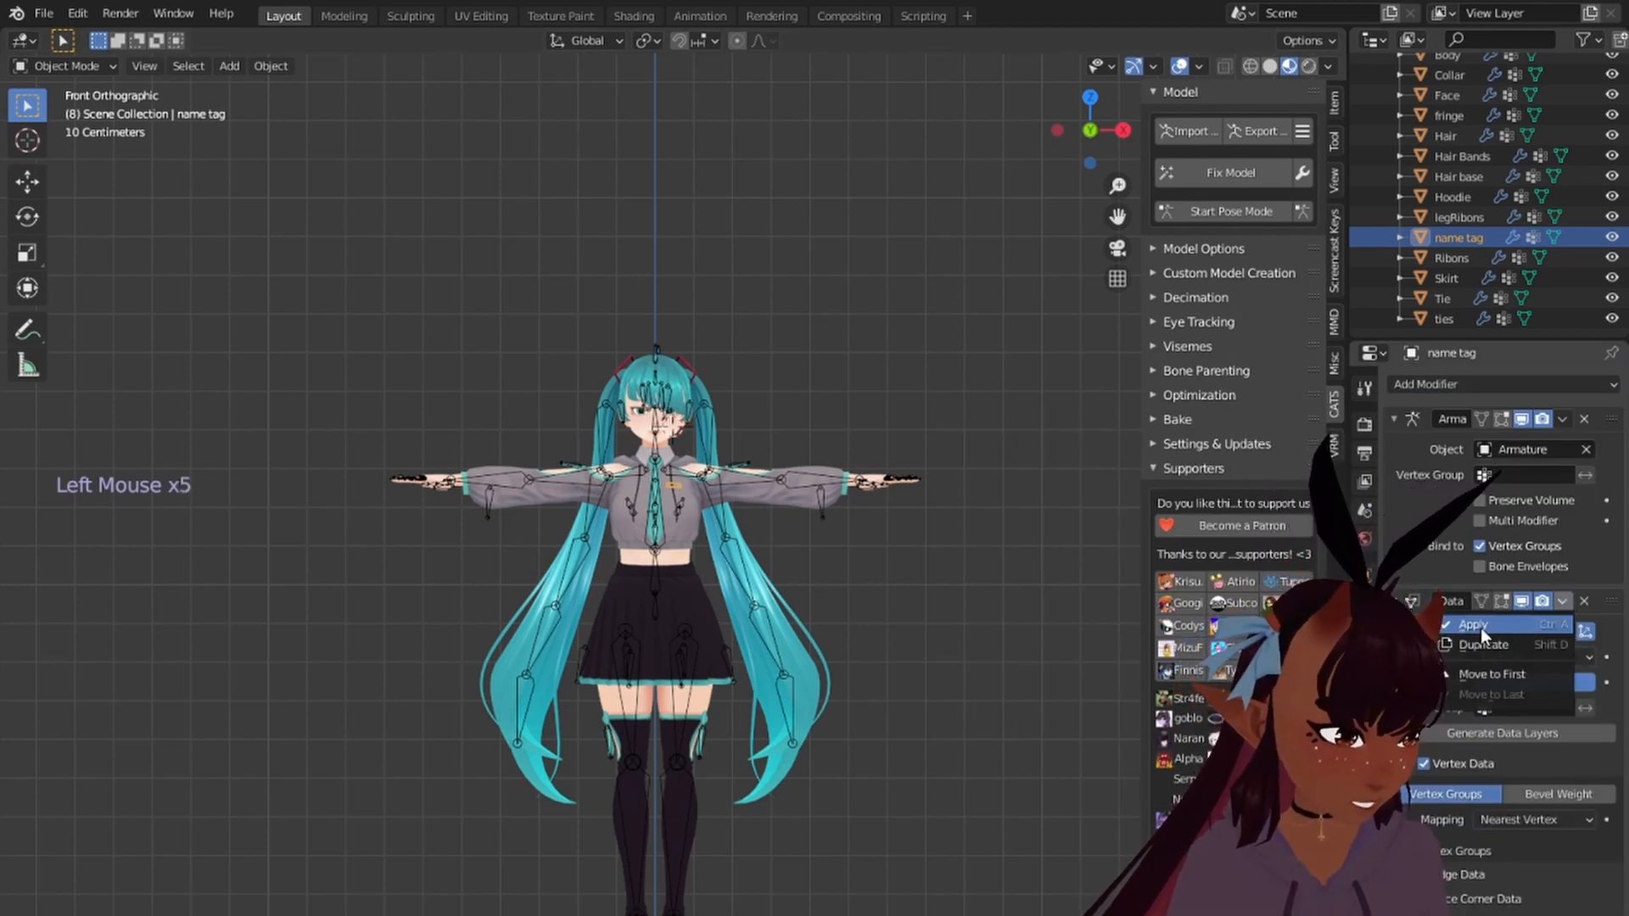
pyautogui.click(1479, 624)
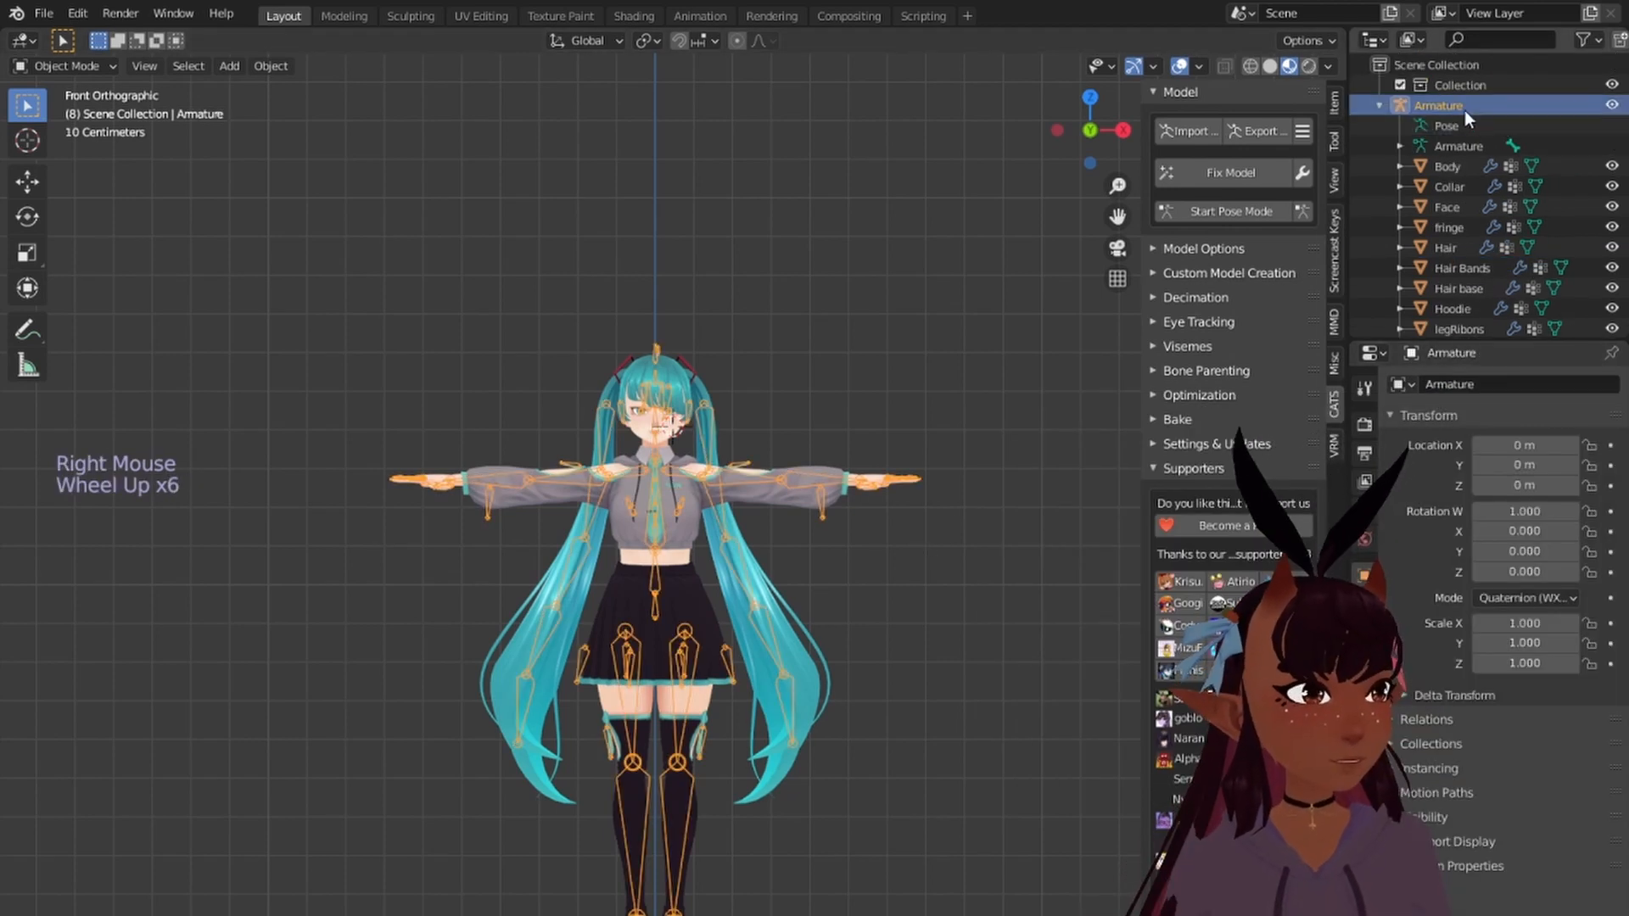
# Step: Test-move the Hips bone in pose mode to check that the name tag follows, cancel the move and leave pose mode
pyautogui.click(1427, 127)
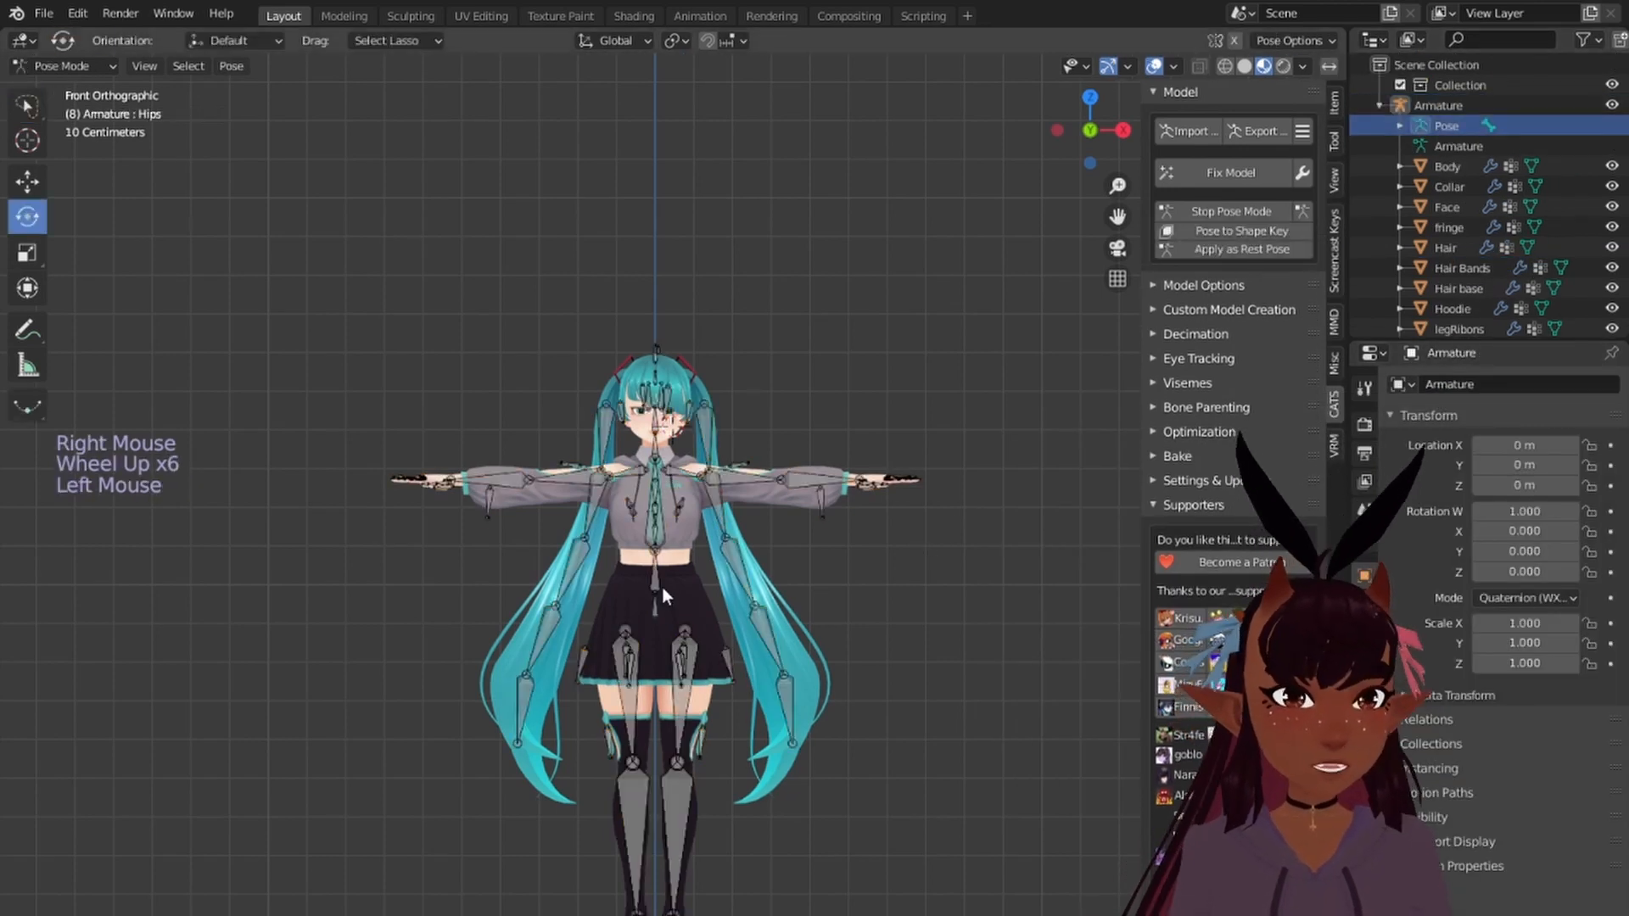
pyautogui.rightClick(659, 609)
pyautogui.press('g')
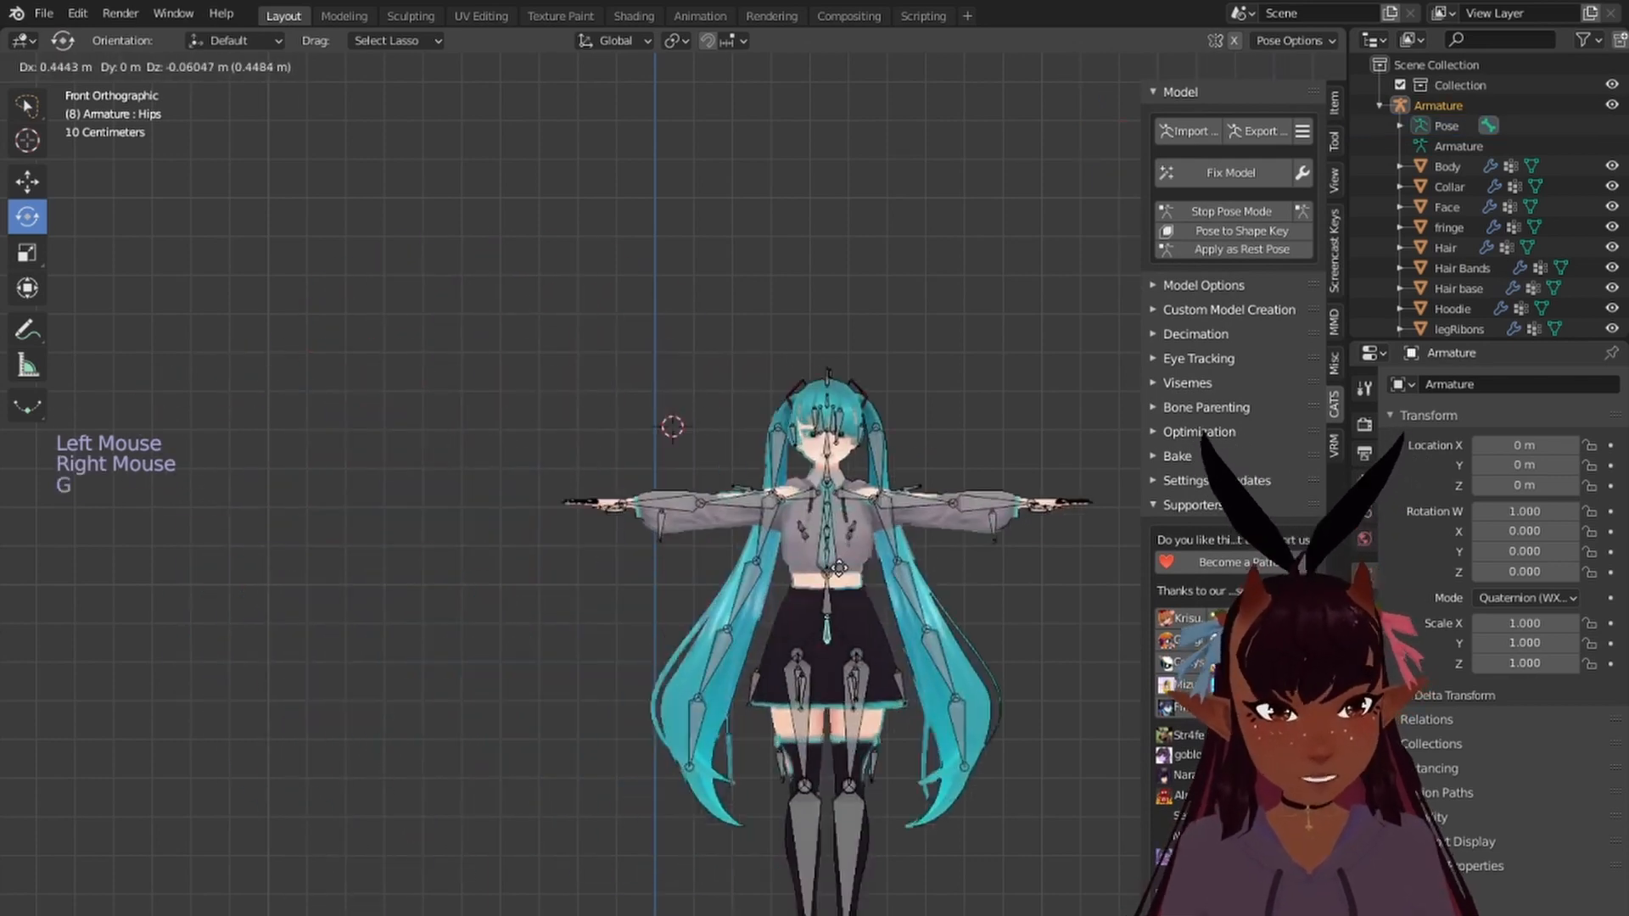
pyautogui.rightClick(650, 526)
pyautogui.scroll(-8, 1470, 245)
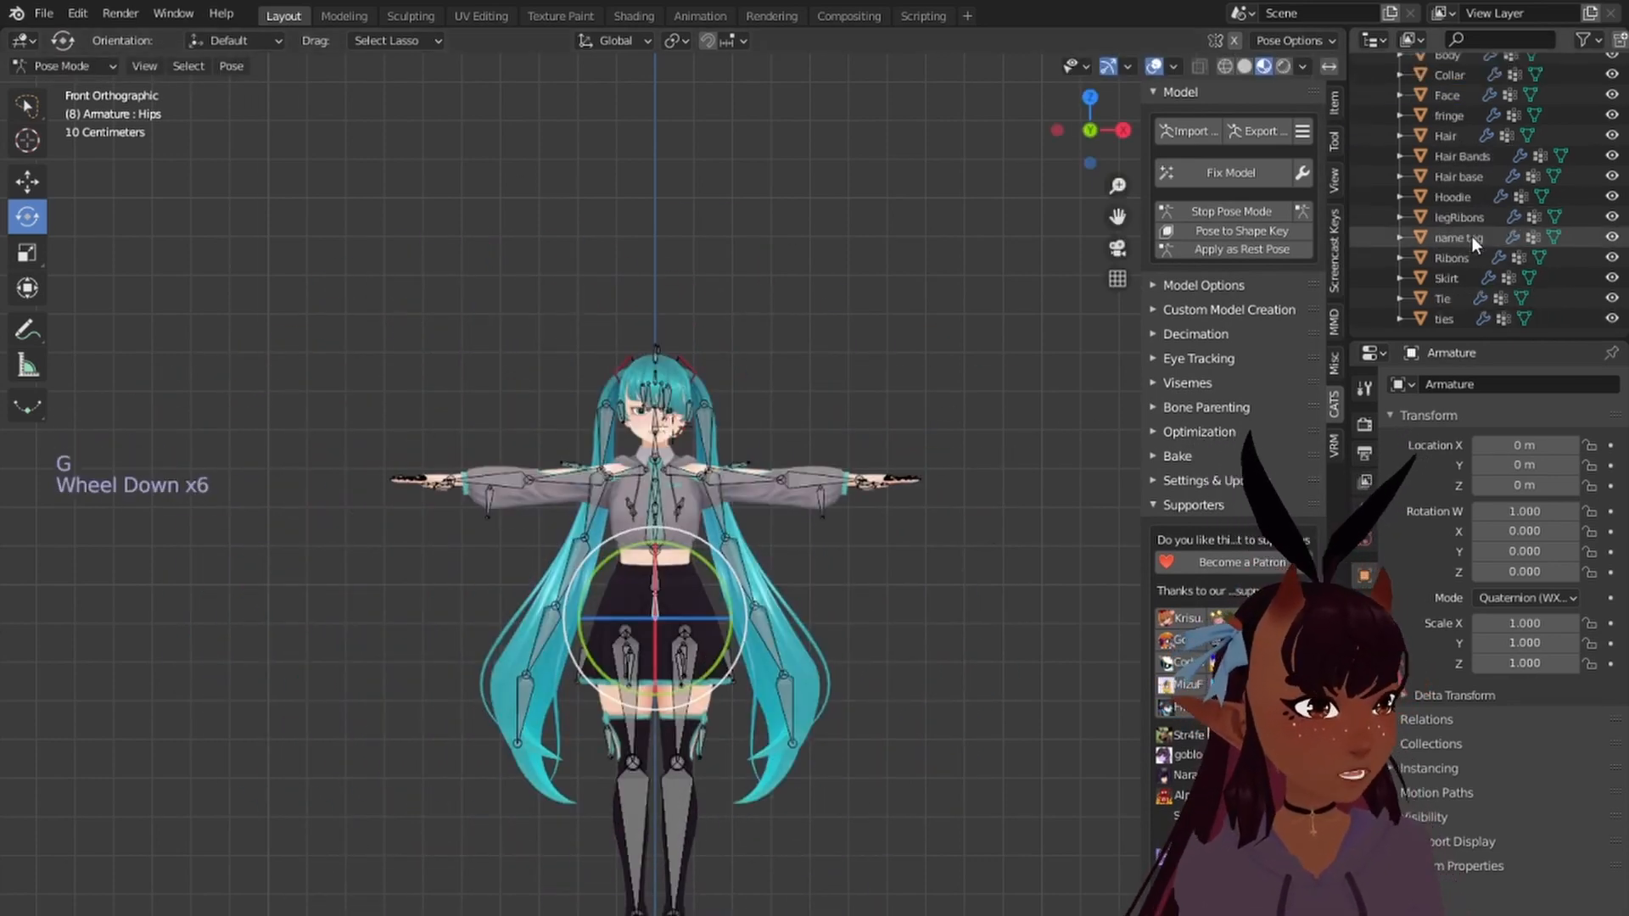
pyautogui.scroll(4, 1471, 244)
pyautogui.click(1267, 216)
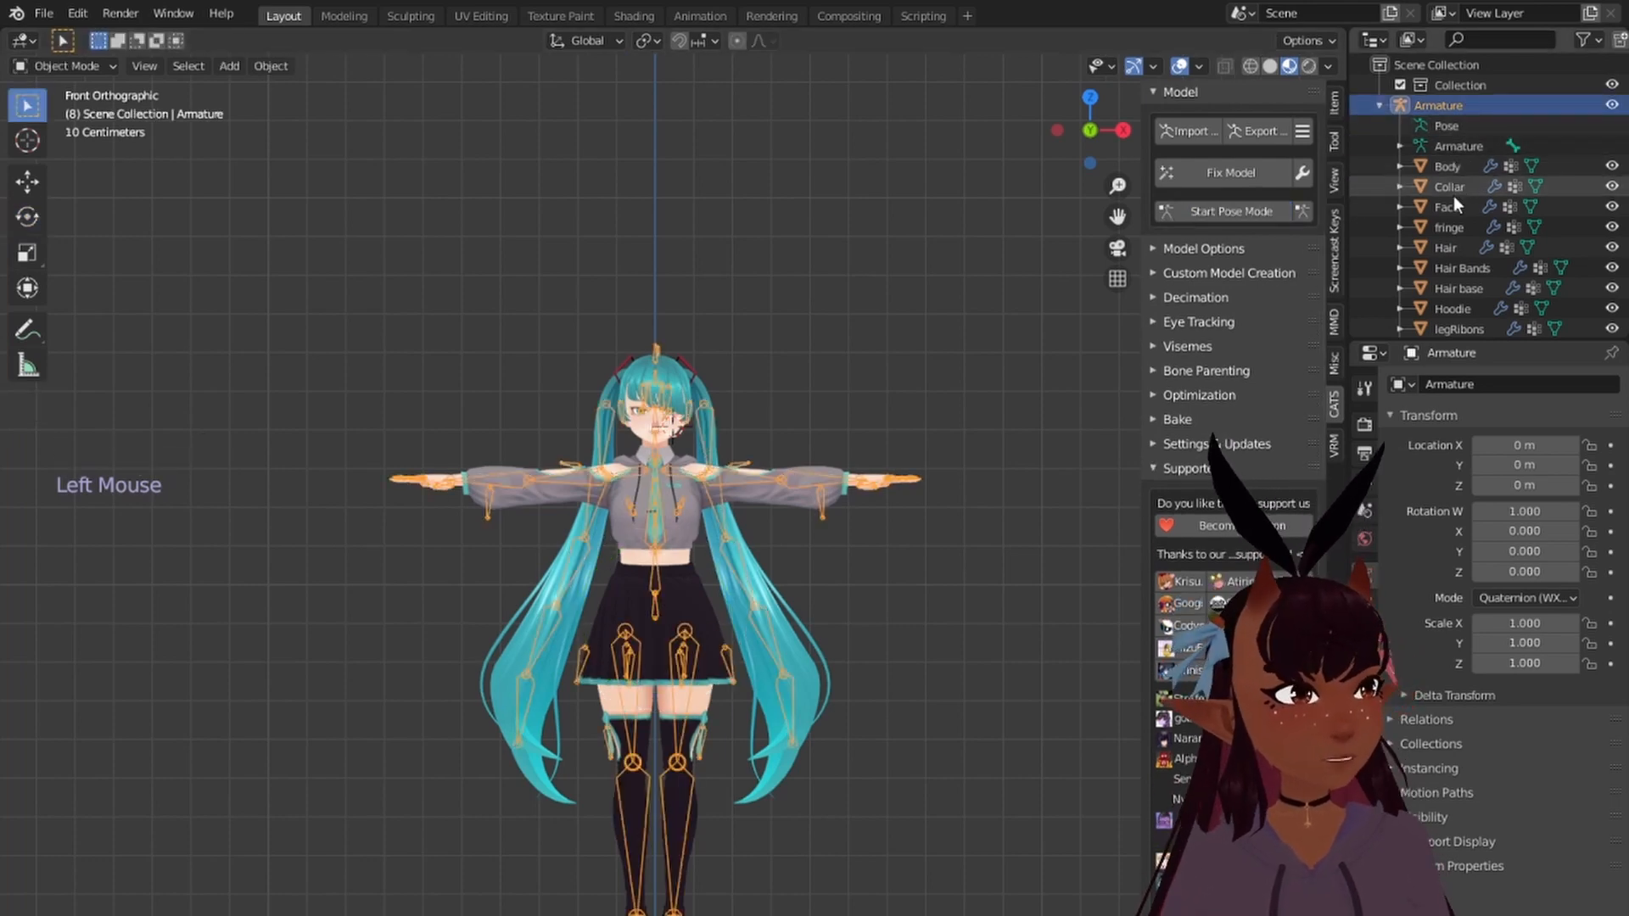
# Step: Select the Armature together with the Ribons mesh and enter Weight Paint mode on Ribons
pyautogui.click(1408, 190)
pyautogui.scroll(10, 772, 461)
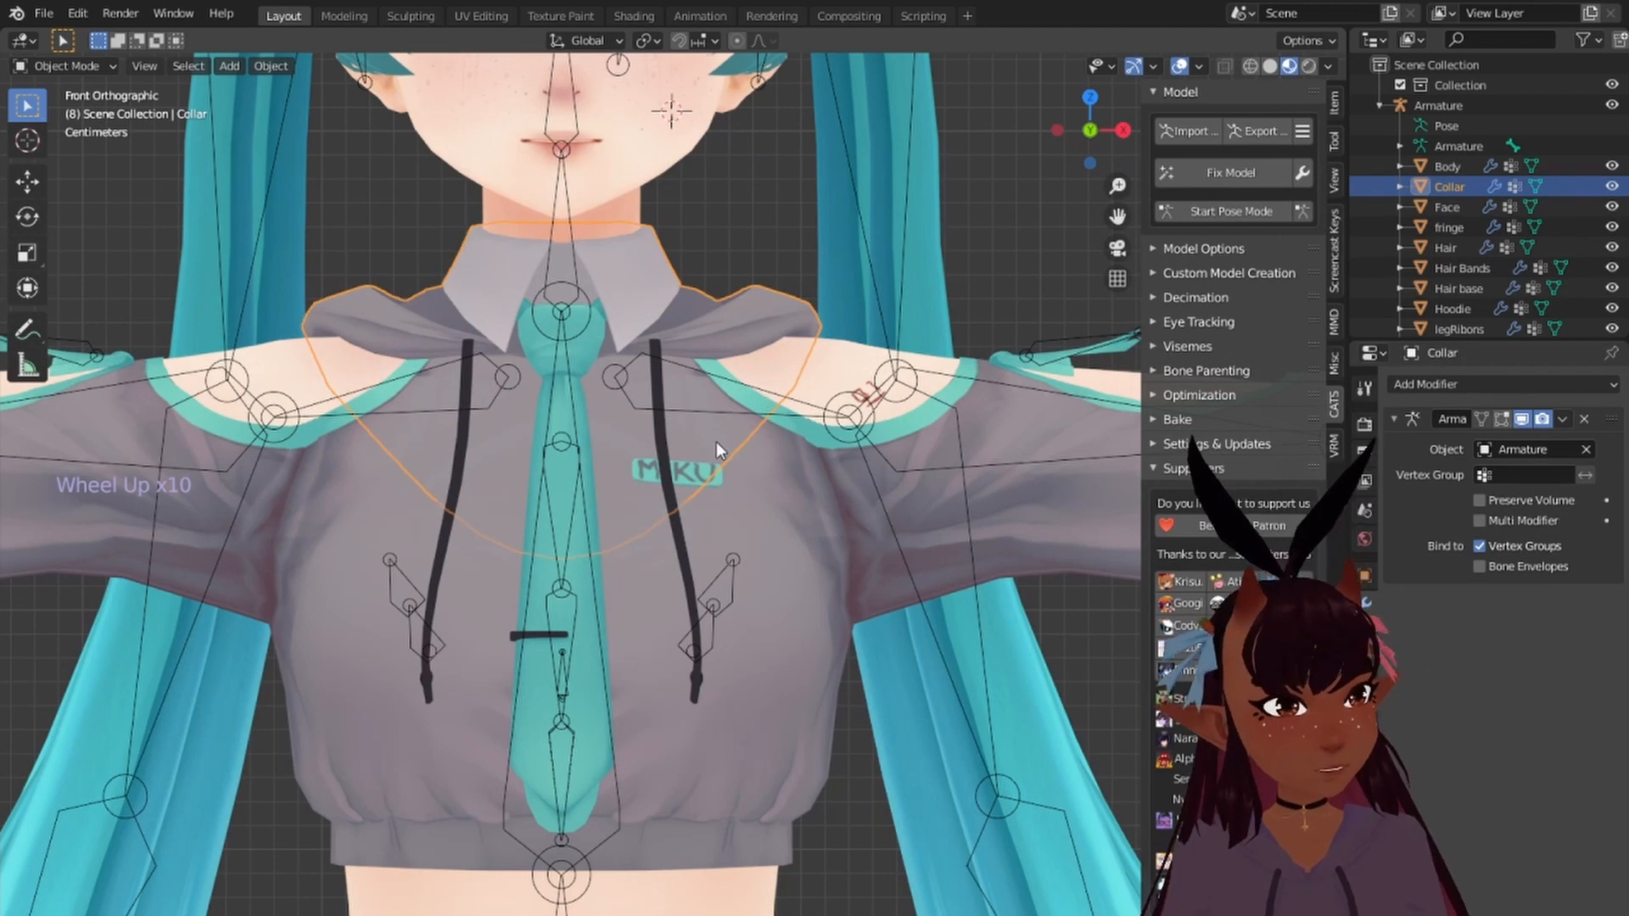
pyautogui.scroll(-4, 1375, 244)
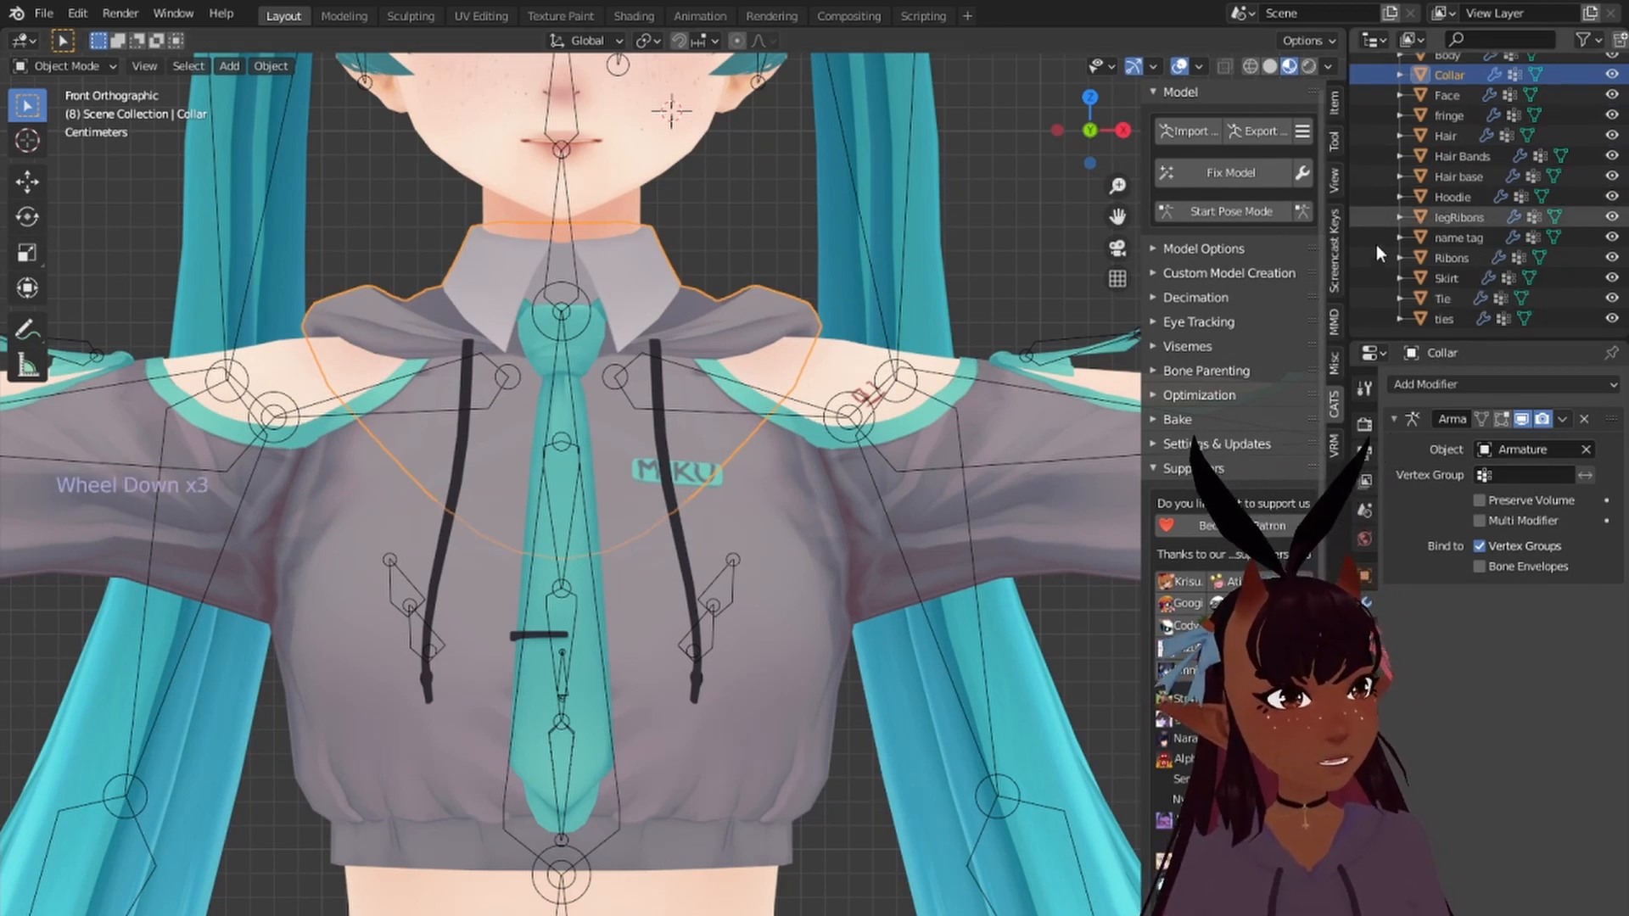
pyautogui.click(1428, 260)
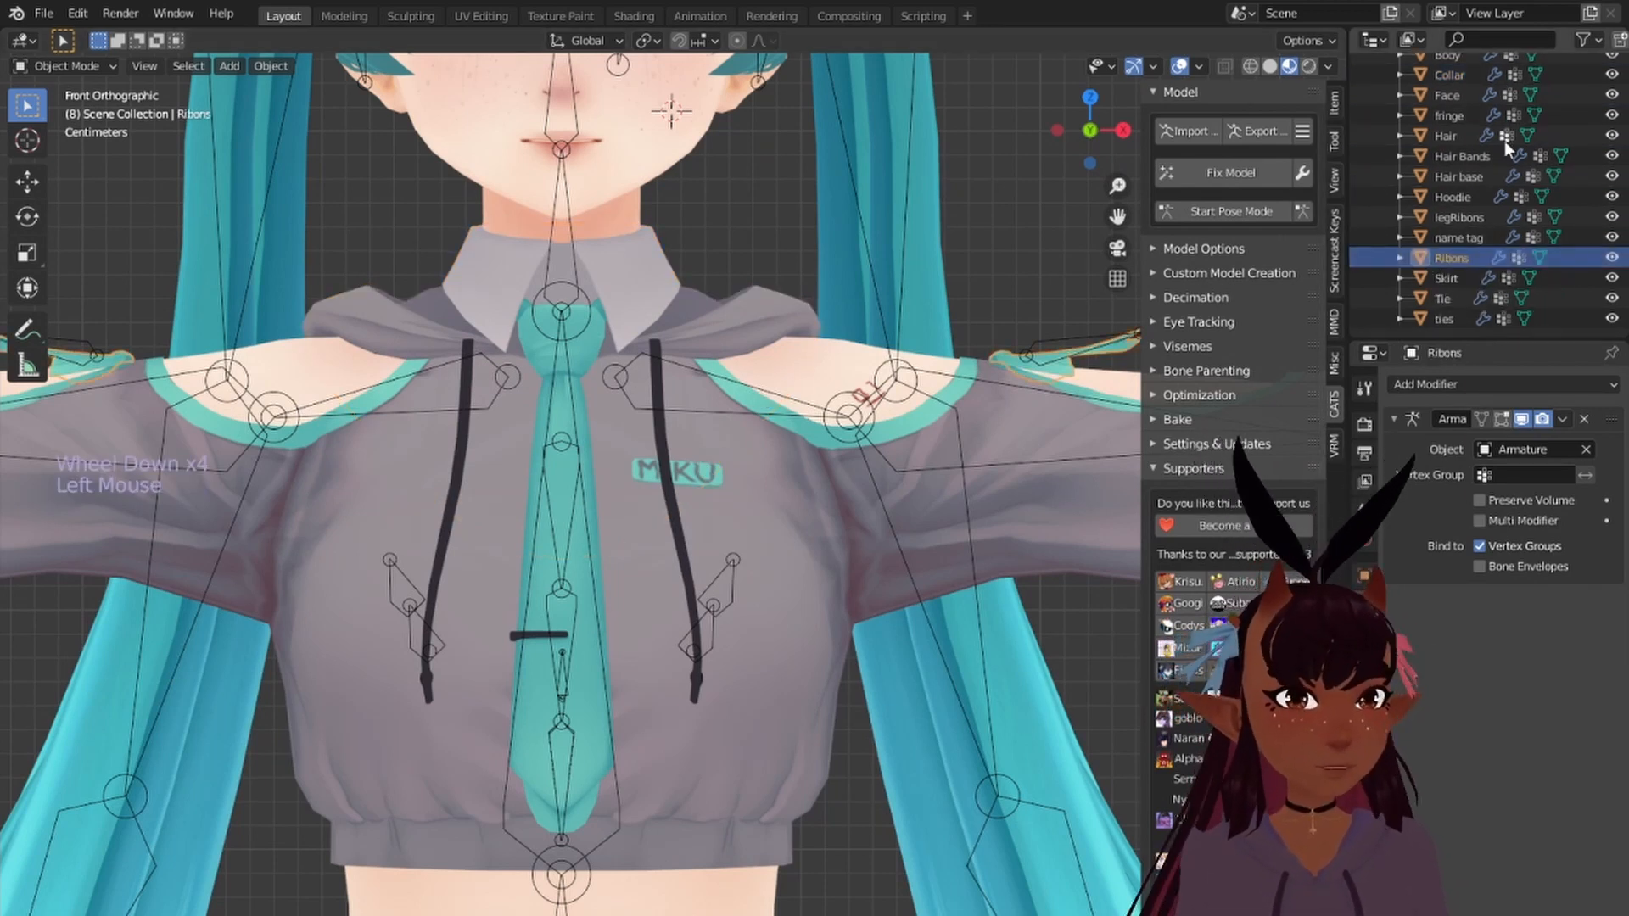
pyautogui.scroll(3, 1459, 127)
pyautogui.click(1425, 105)
pyautogui.scroll(-4, 1458, 212)
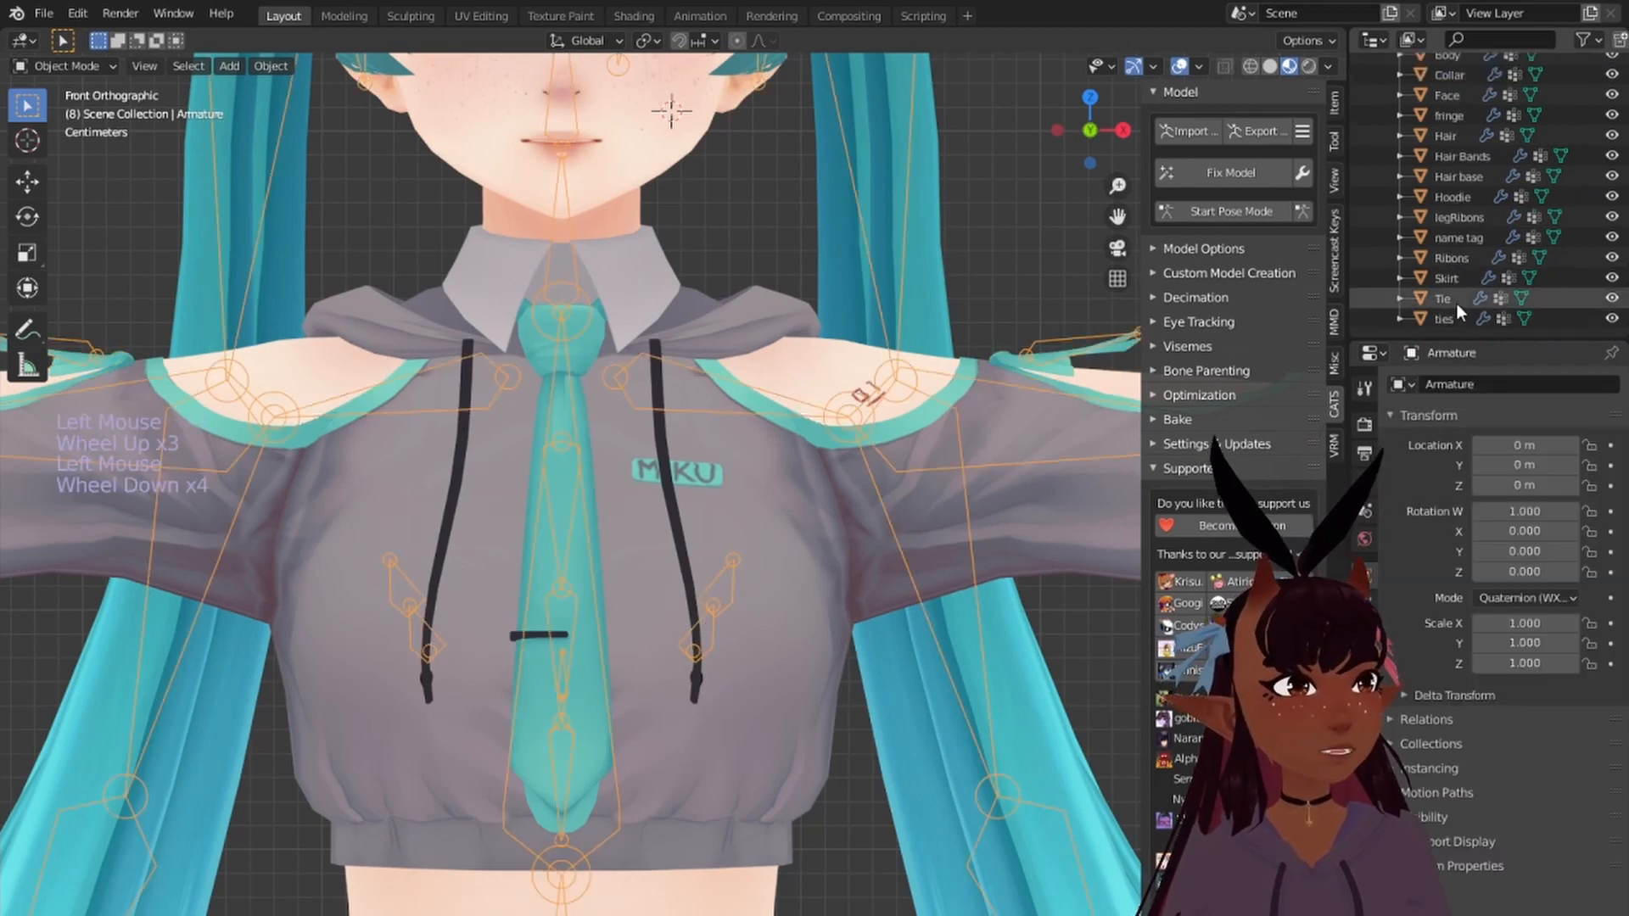
pyautogui.keyDown('ctrl'); pyautogui.click(1458, 254); pyautogui.keyUp('ctrl')
pyautogui.click(53, 66)
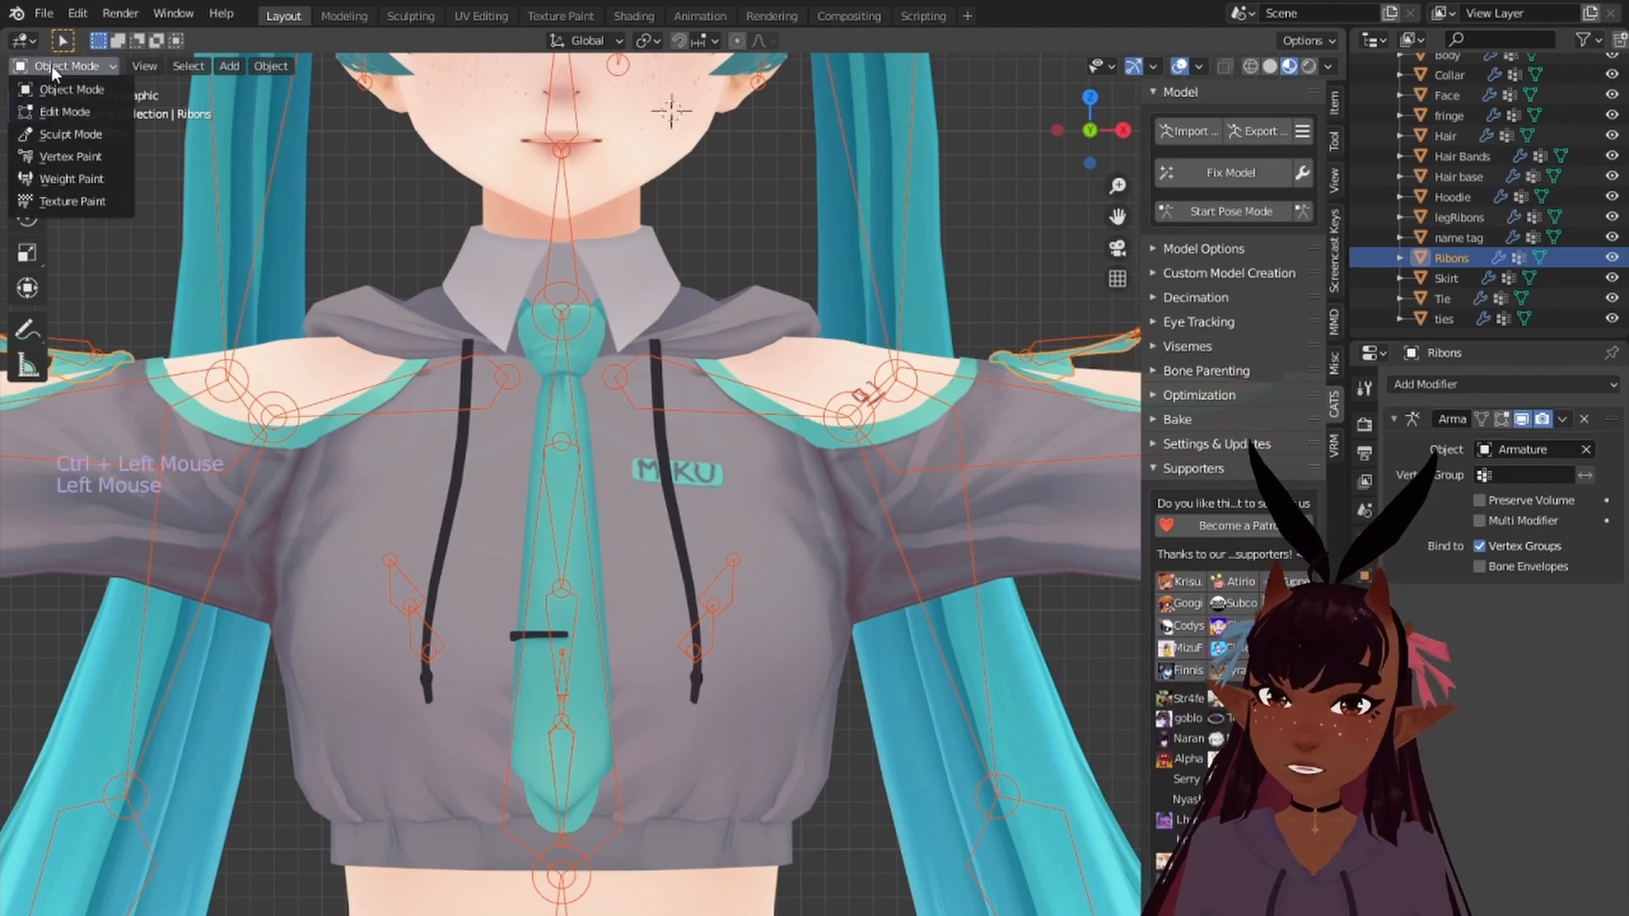
pyautogui.click(74, 178)
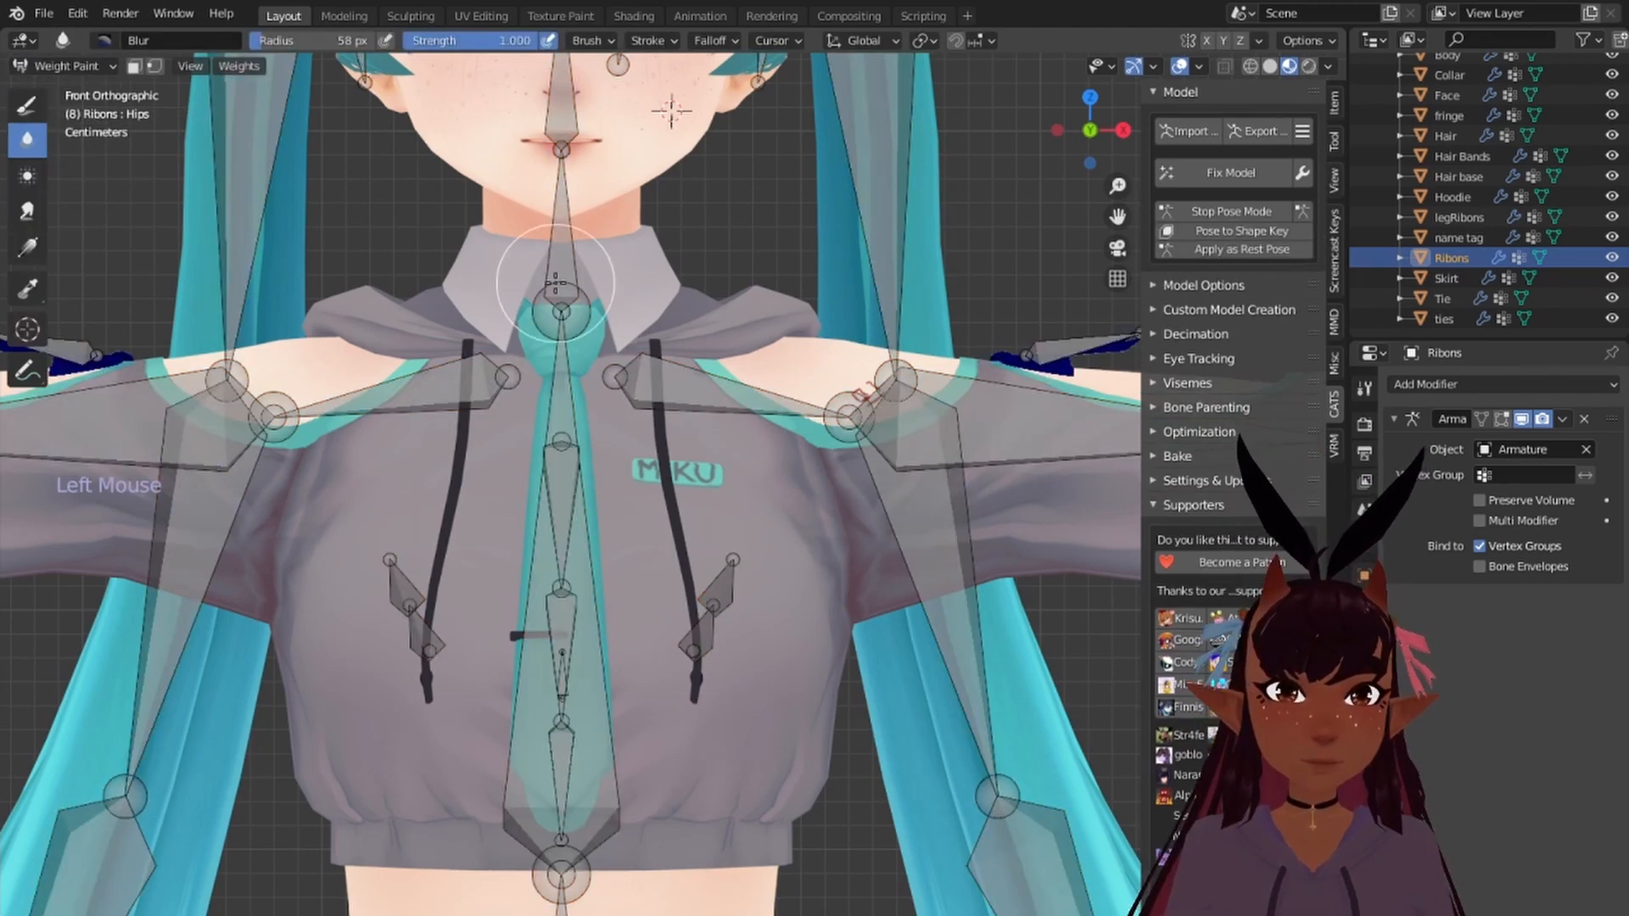
# Step: Select the Neck bone and test-rotate it to check how the collar and ribbons deform, cancelling the rotation
pyautogui.rightClick(601, 293)
pyautogui.scroll(3, 629, 247)
pyautogui.scroll(-4, 645, 238)
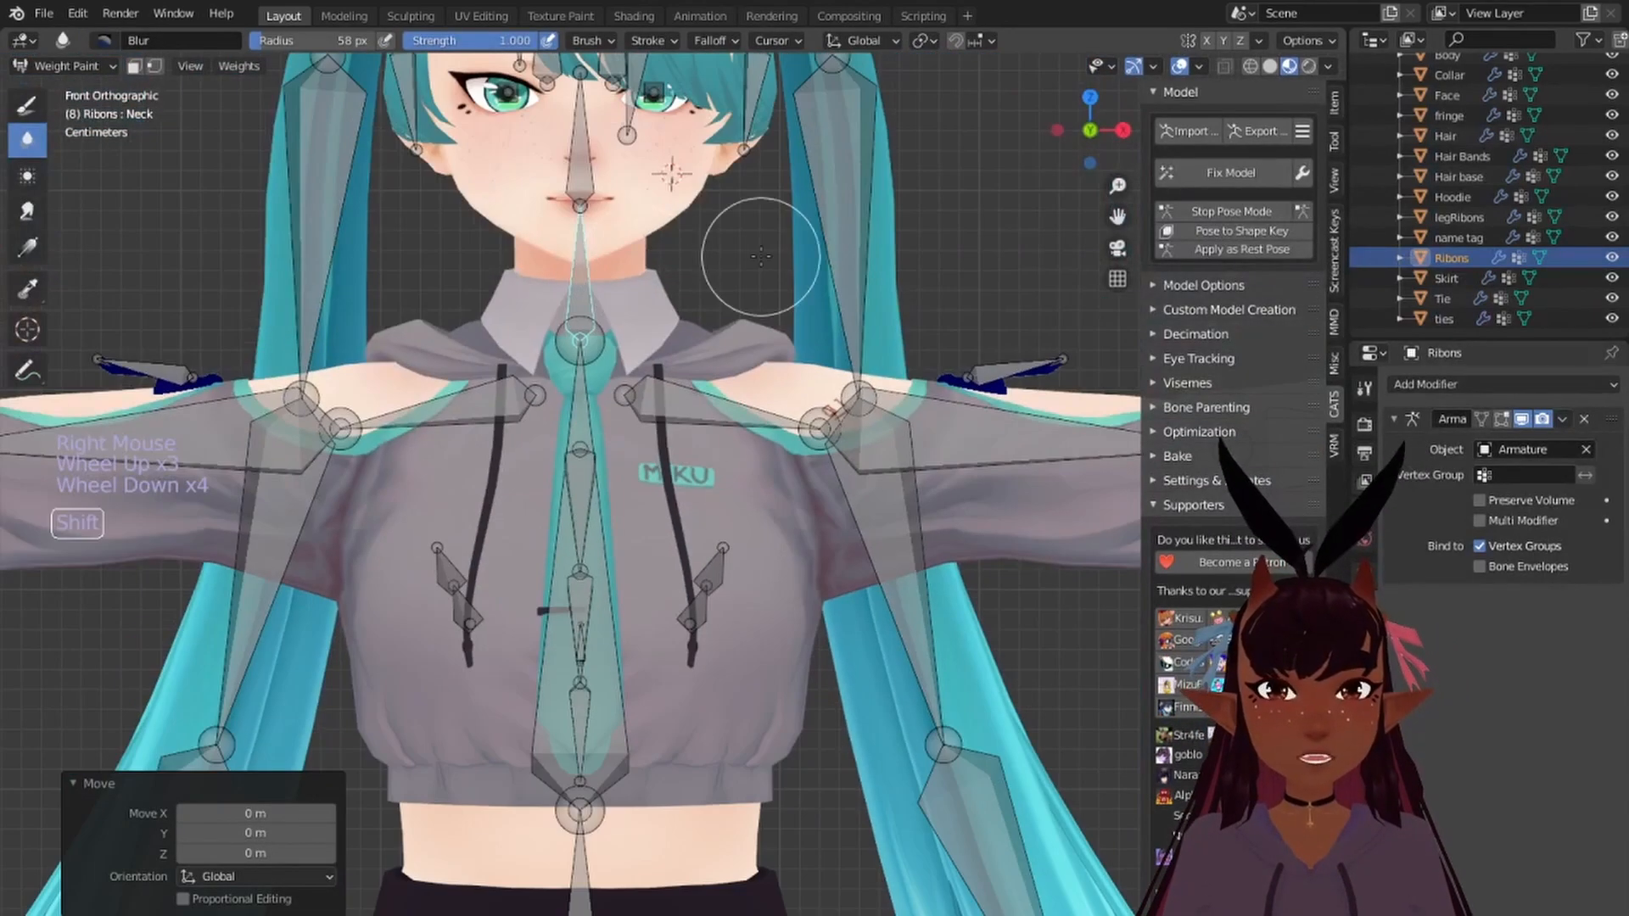
pyautogui.scroll(3, 740, 248)
pyautogui.keyDown('shift'); pyautogui.moveTo(741, 248); pyautogui.dragTo(810, 399, button='middle'); pyautogui.keyUp('shift')
pyautogui.press('r')
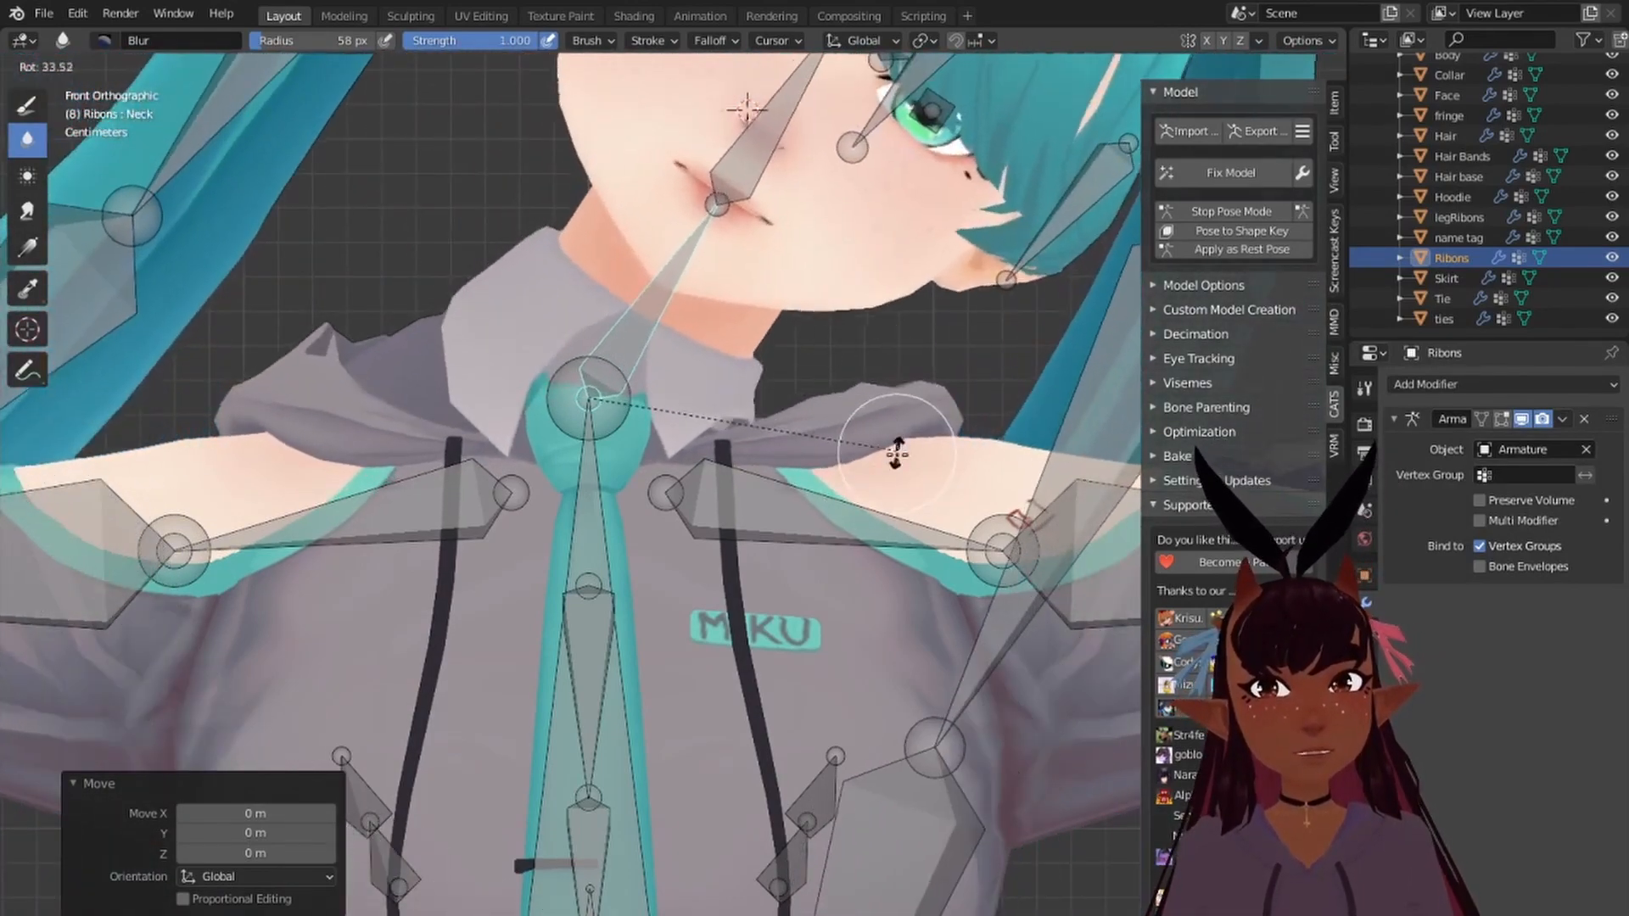
pyautogui.press('Escape')
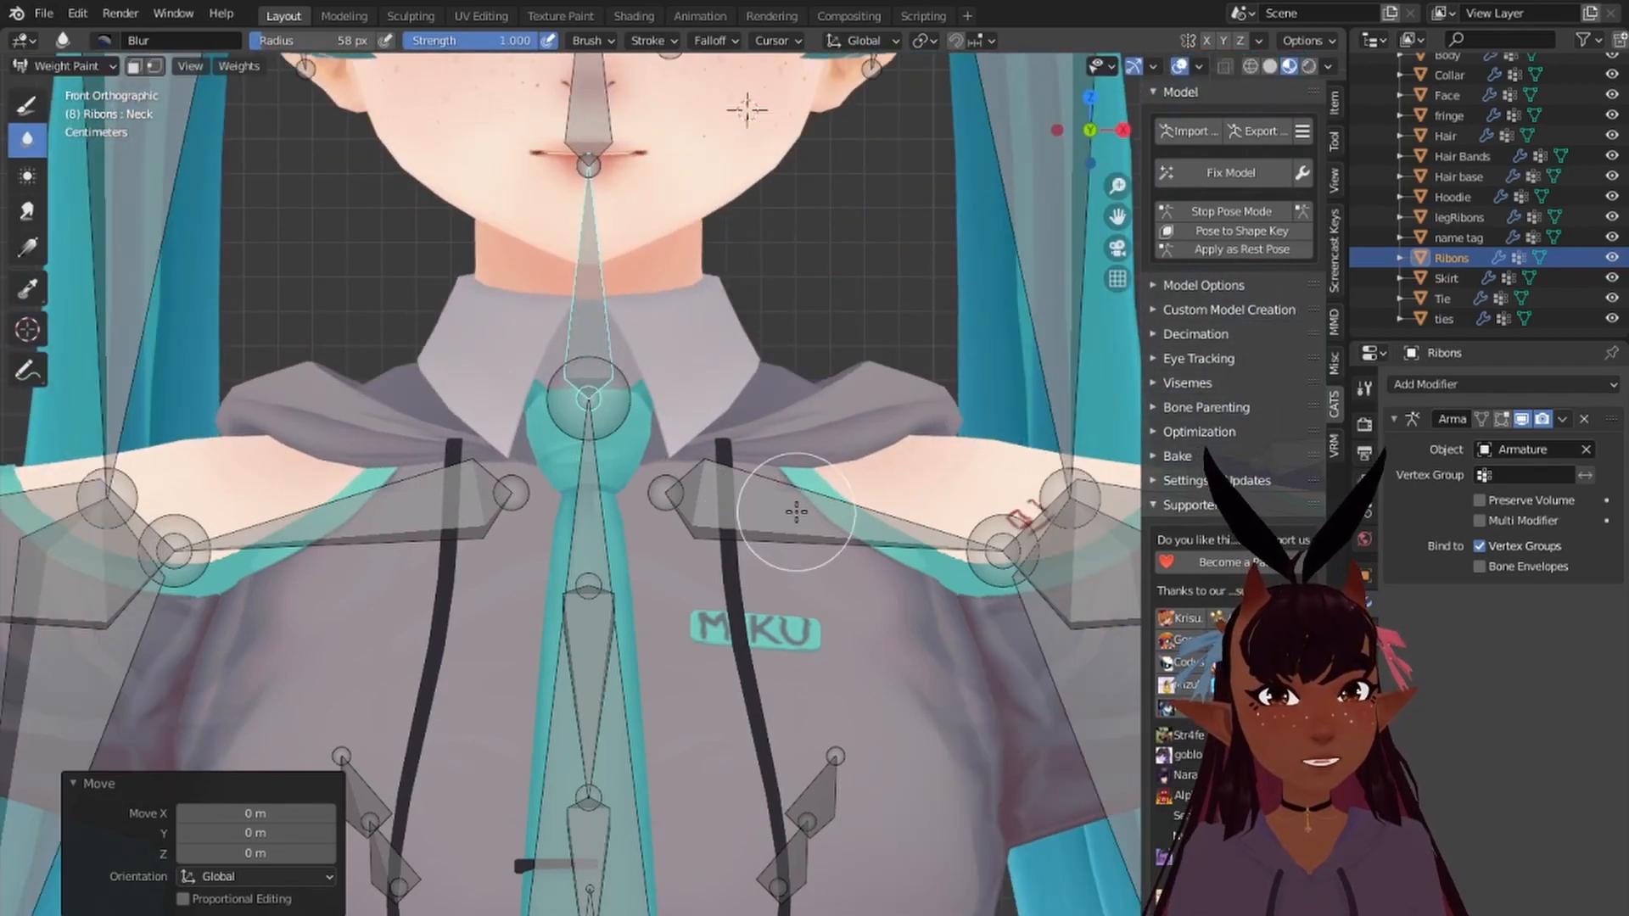
# Step: Test-rotate the Left shoulder bone to check the deformation around the shoulder, cancelling the rotation
pyautogui.rightClick(796, 512)
pyautogui.press('r')
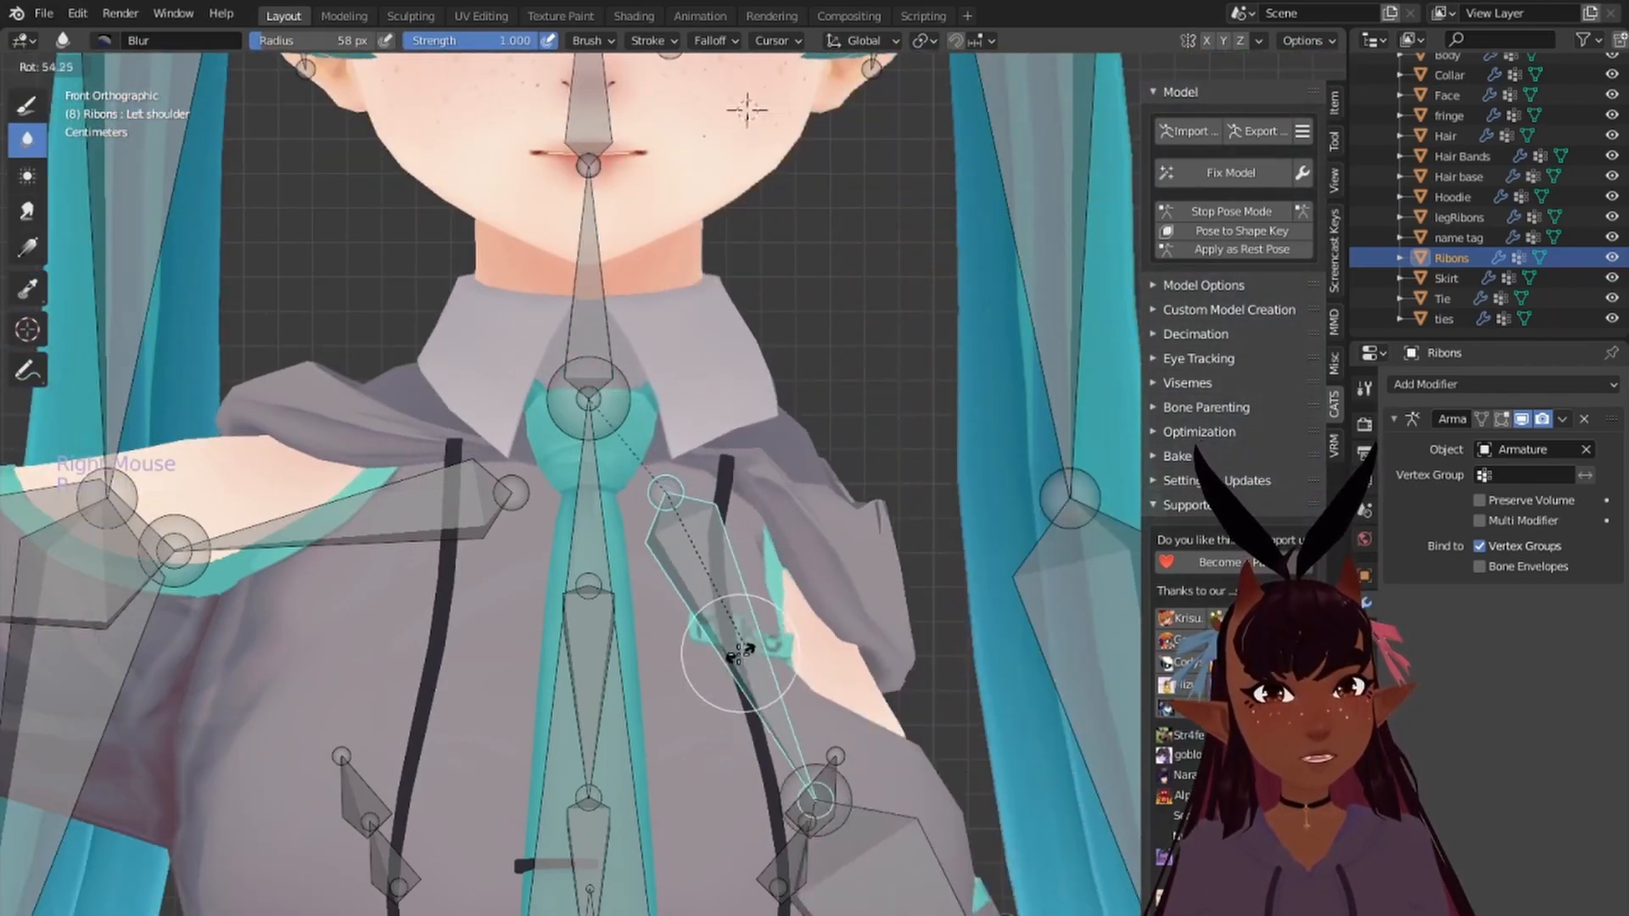
pyautogui.rightClick(800, 381)
# Step: Rotate the Left arm bone 47° downward in front view to expose the shoulder ribbon's weighting
pyautogui.scroll(-4, 938, 473)
pyautogui.keyDown('shift'); pyautogui.moveTo(938, 472); pyautogui.dragTo(611, 447, button='middle'); pyautogui.keyUp('shift')
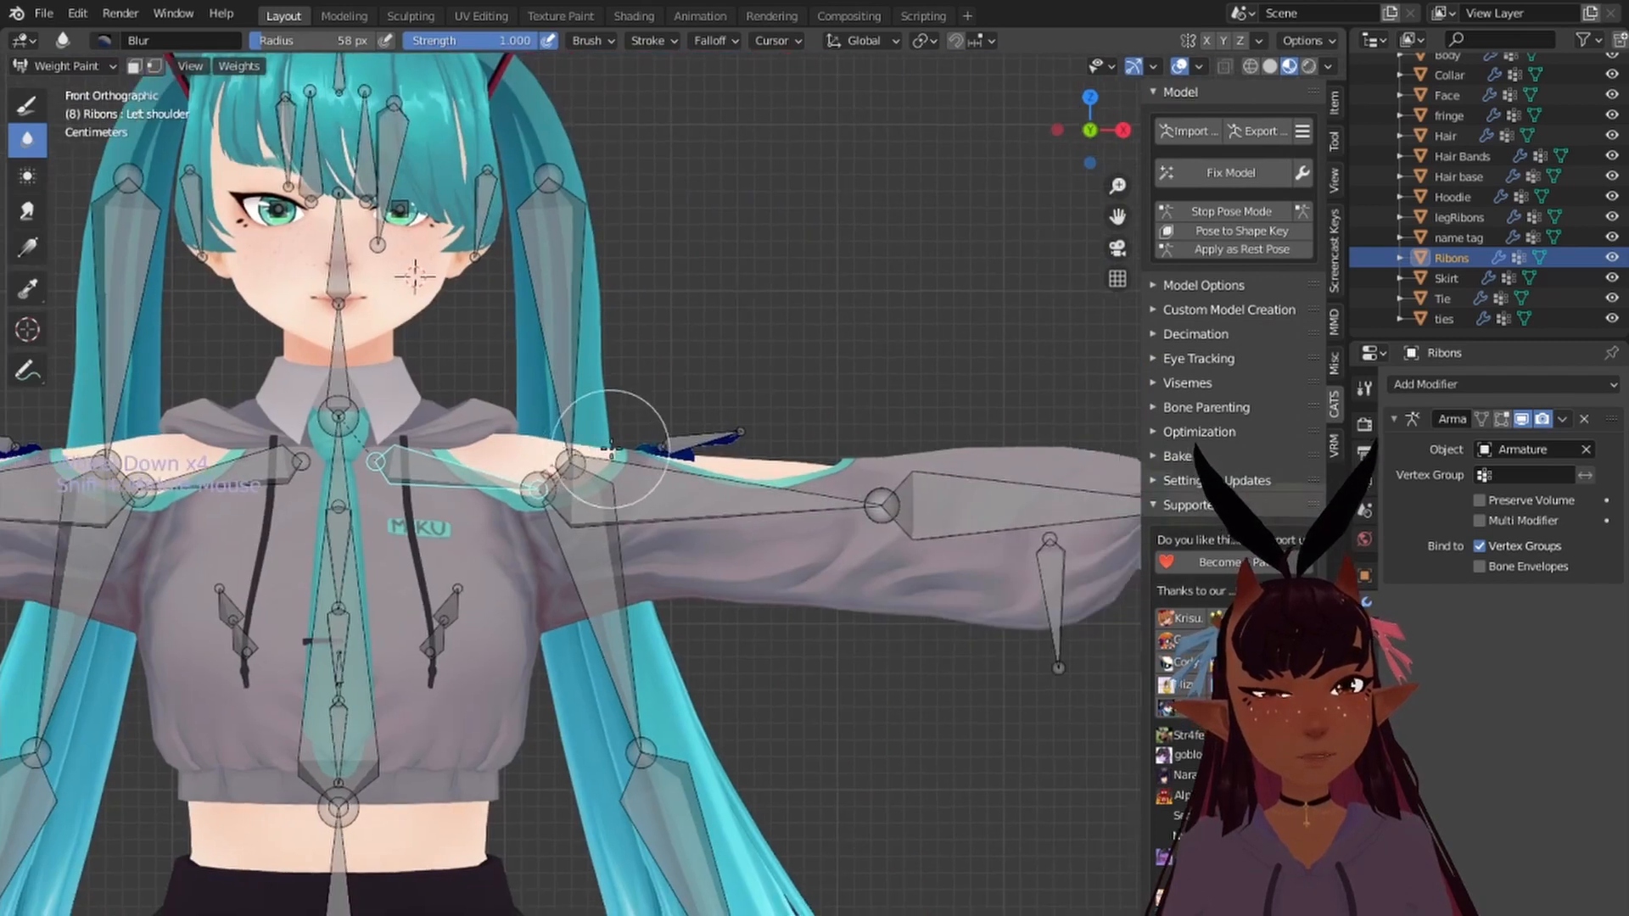
pyautogui.scroll(5, 672, 444)
pyautogui.rightClick(685, 482)
pyautogui.scroll(-5, 684, 482)
pyautogui.press('r')
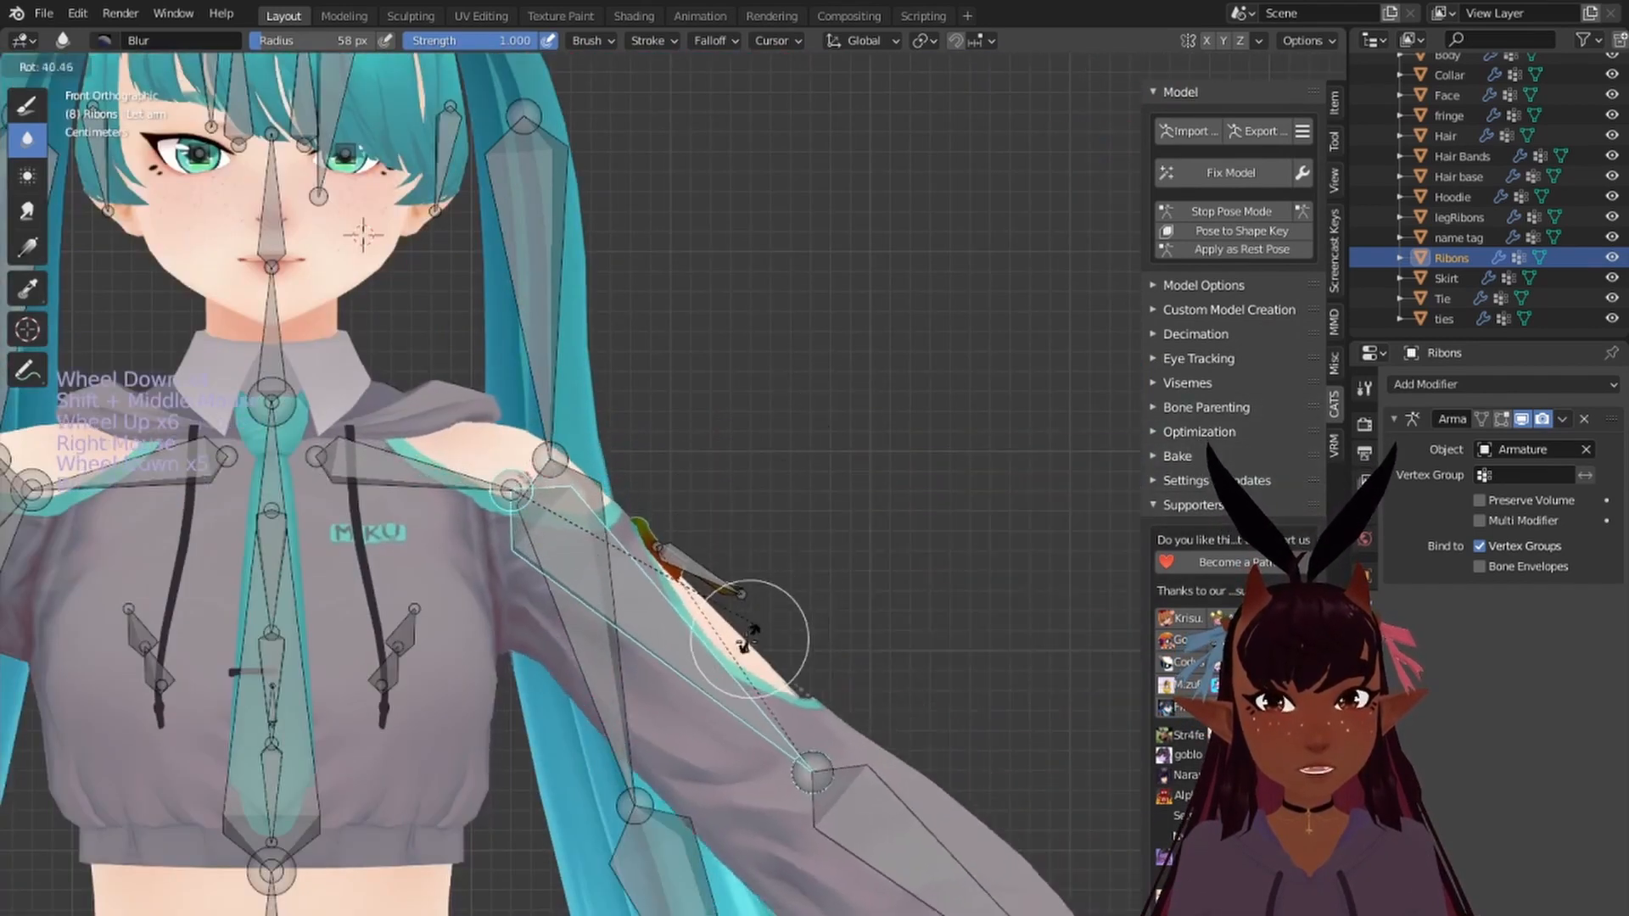
pyautogui.click(727, 642)
# Step: Show the brush settings and switch the viewport to wireframe shading, focusing on the ribbon on the lowered arm
pyautogui.scroll(4, 721, 585)
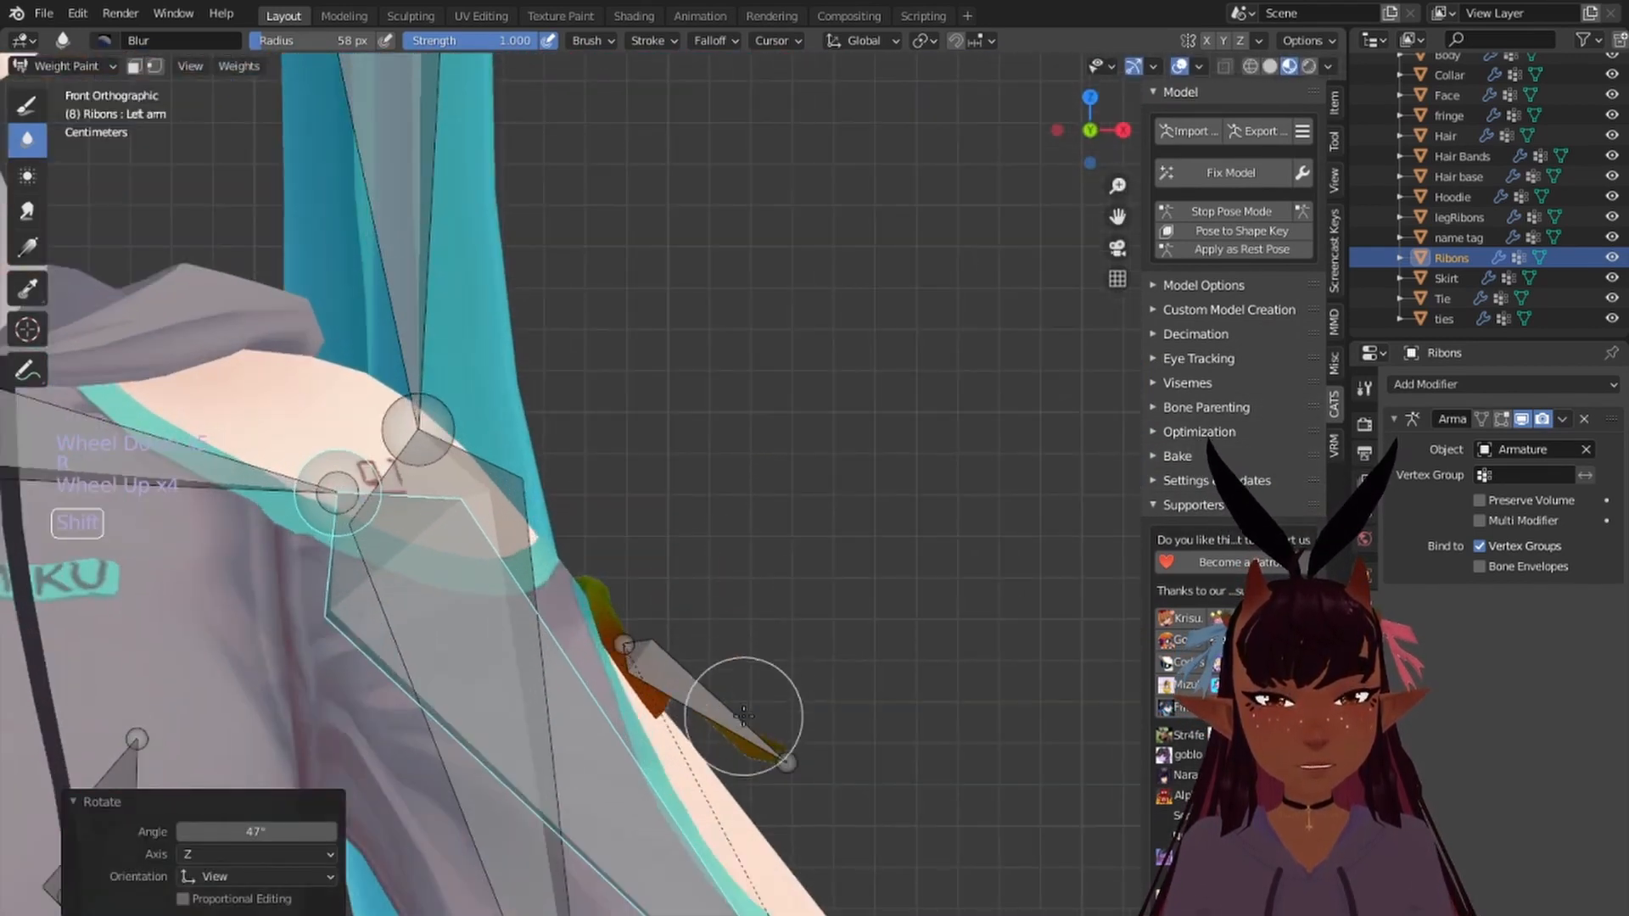
pyautogui.keyDown('shift'); pyautogui.moveTo(745, 691); pyautogui.dragTo(764, 418, button='middle'); pyautogui.keyUp('shift')
pyautogui.scroll(-5, 763, 418)
pyautogui.click(1335, 148)
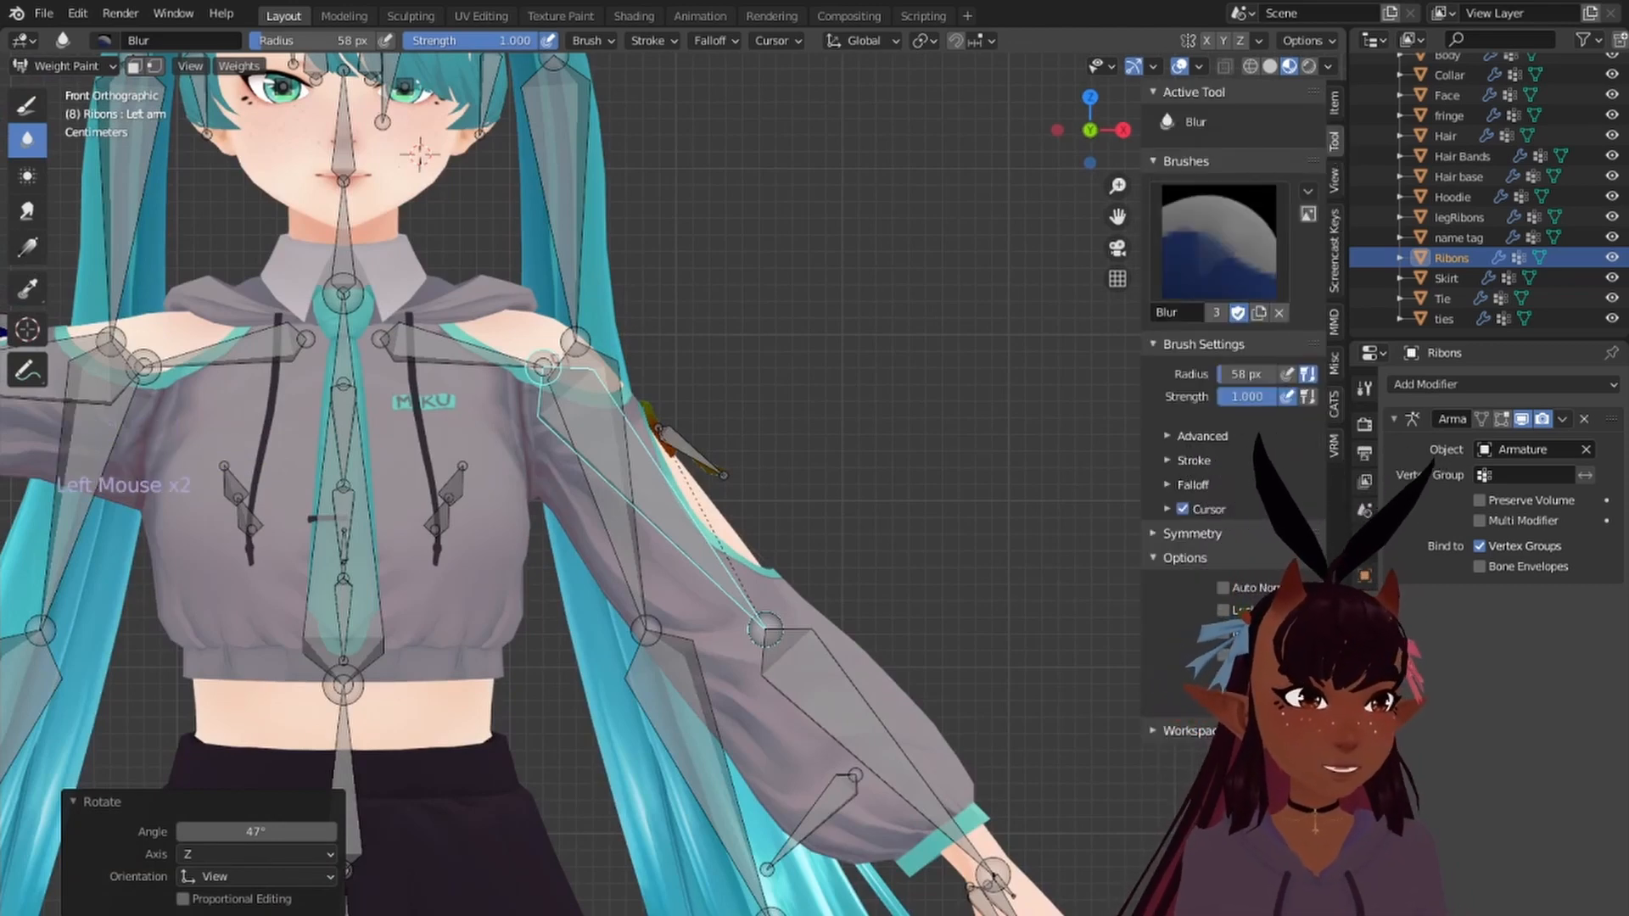
pyautogui.scroll(-5, 681, 452)
pyautogui.scroll(4, 483, 490)
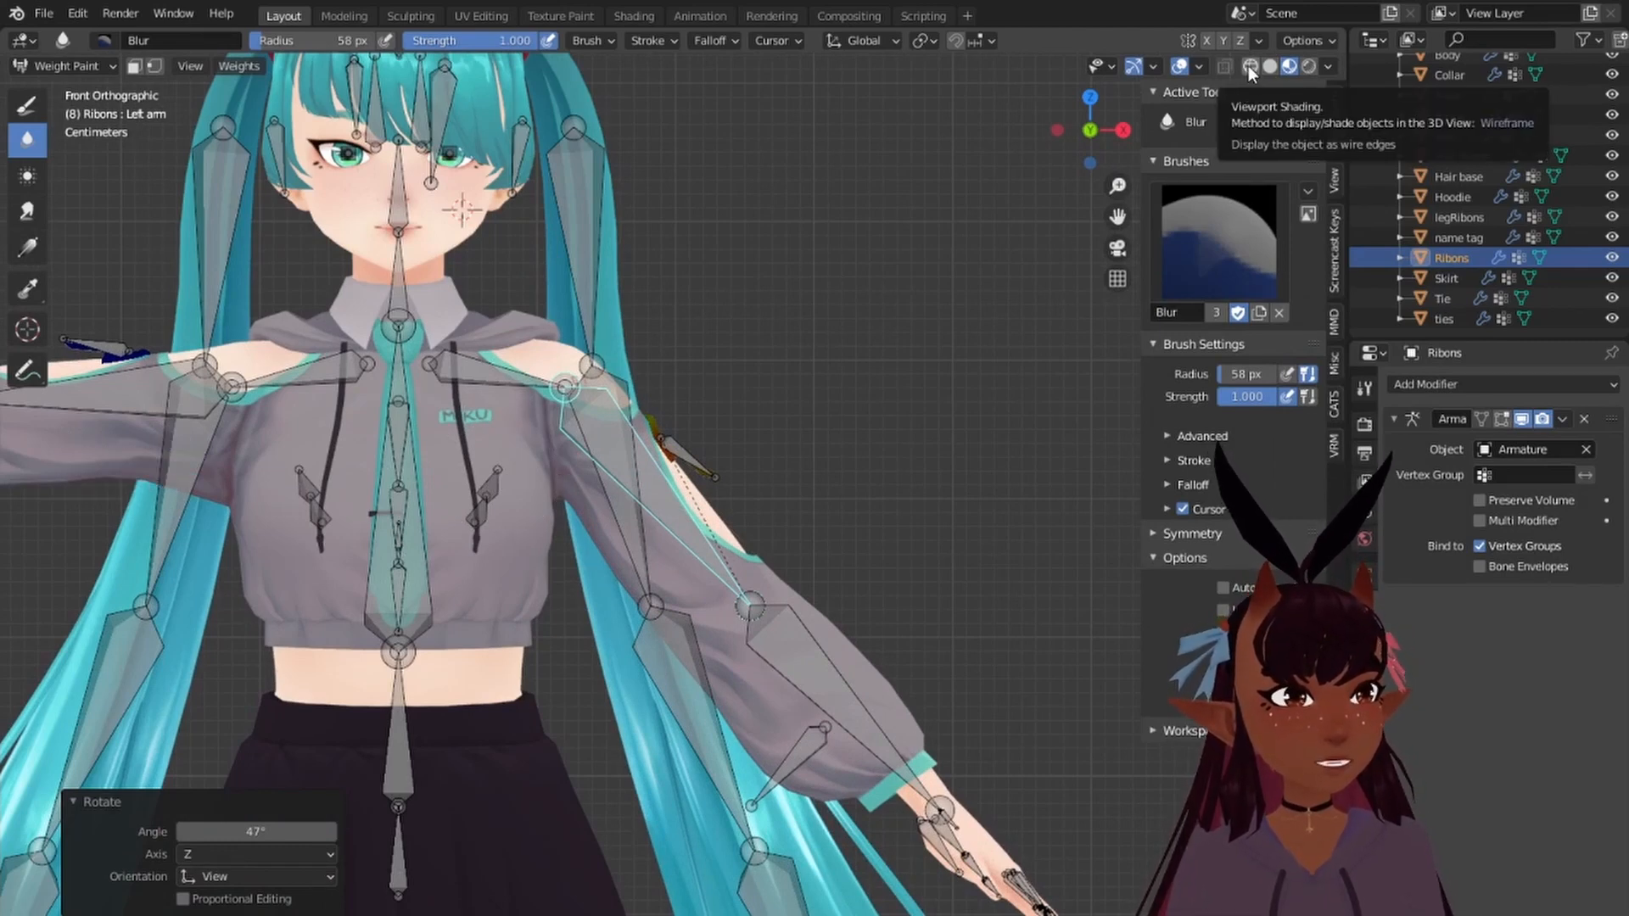
pyautogui.click(1248, 64)
pyautogui.scroll(5, 573, 473)
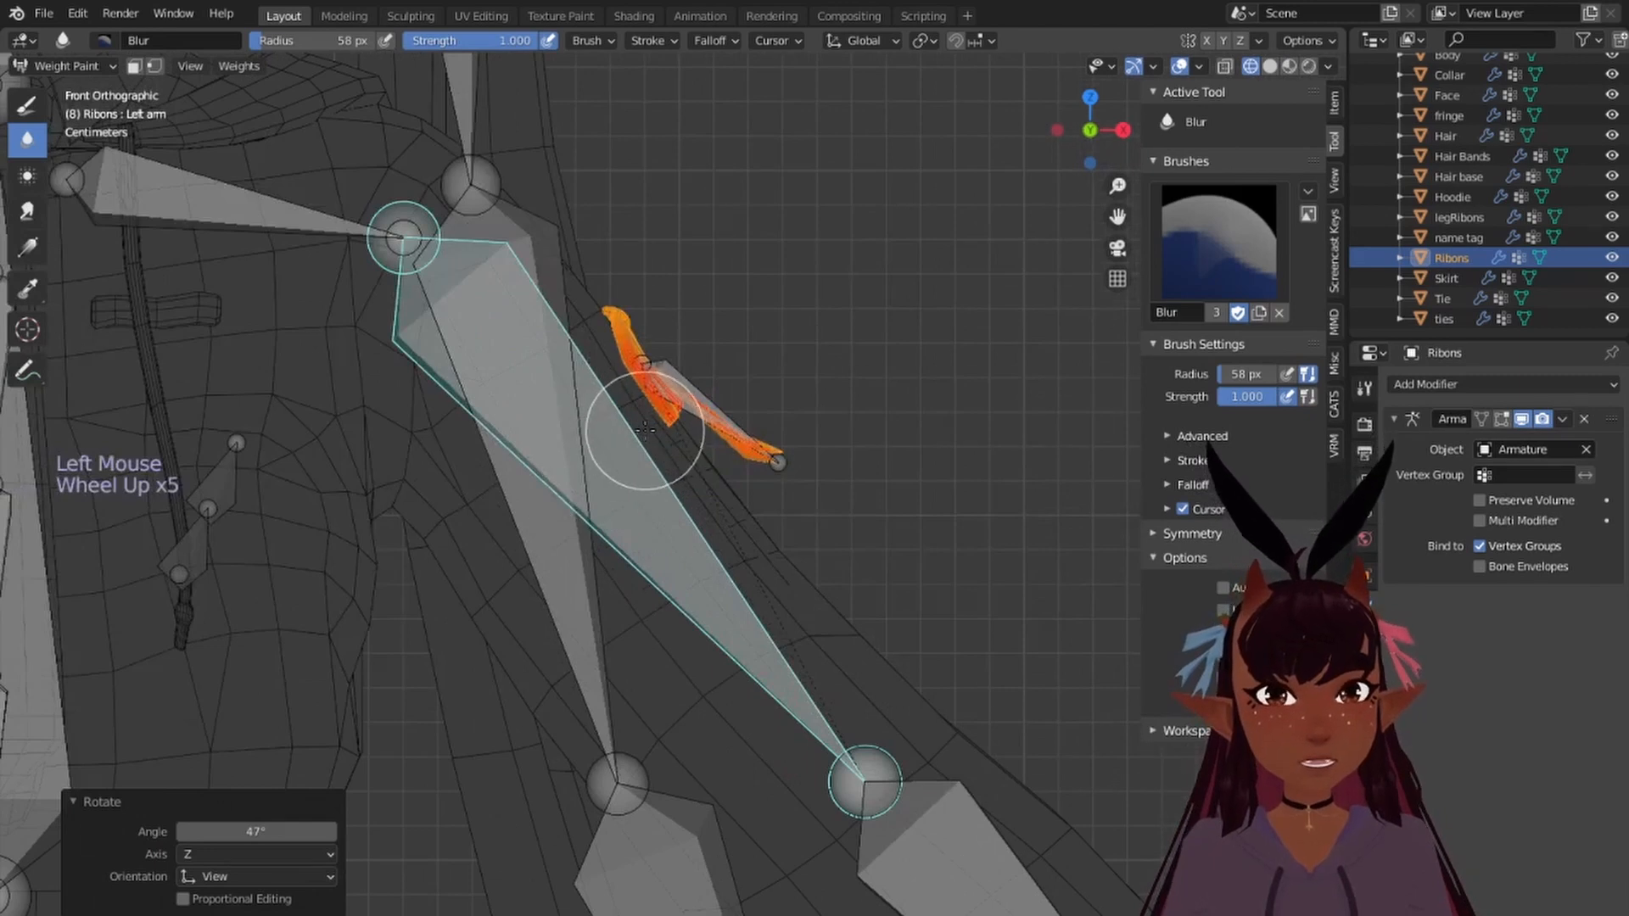
# Step: Make the Left arm bone active and choose the Draw brush with Subtract blending and a 145 px radius
pyautogui.rightClick(469, 268)
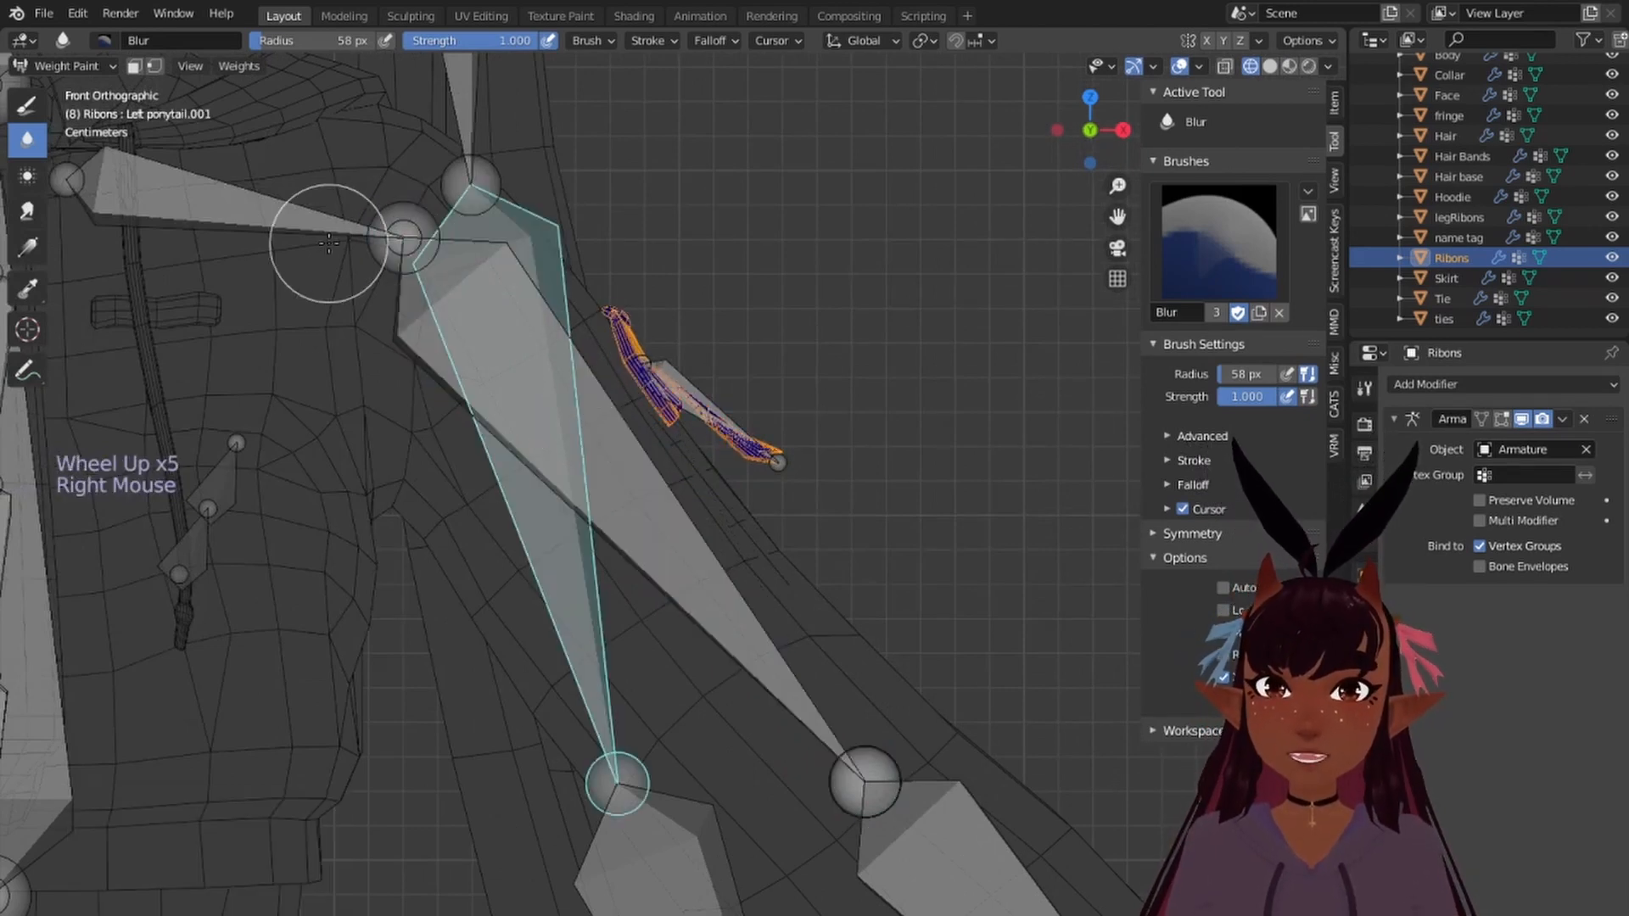
pyautogui.rightClick(590, 425)
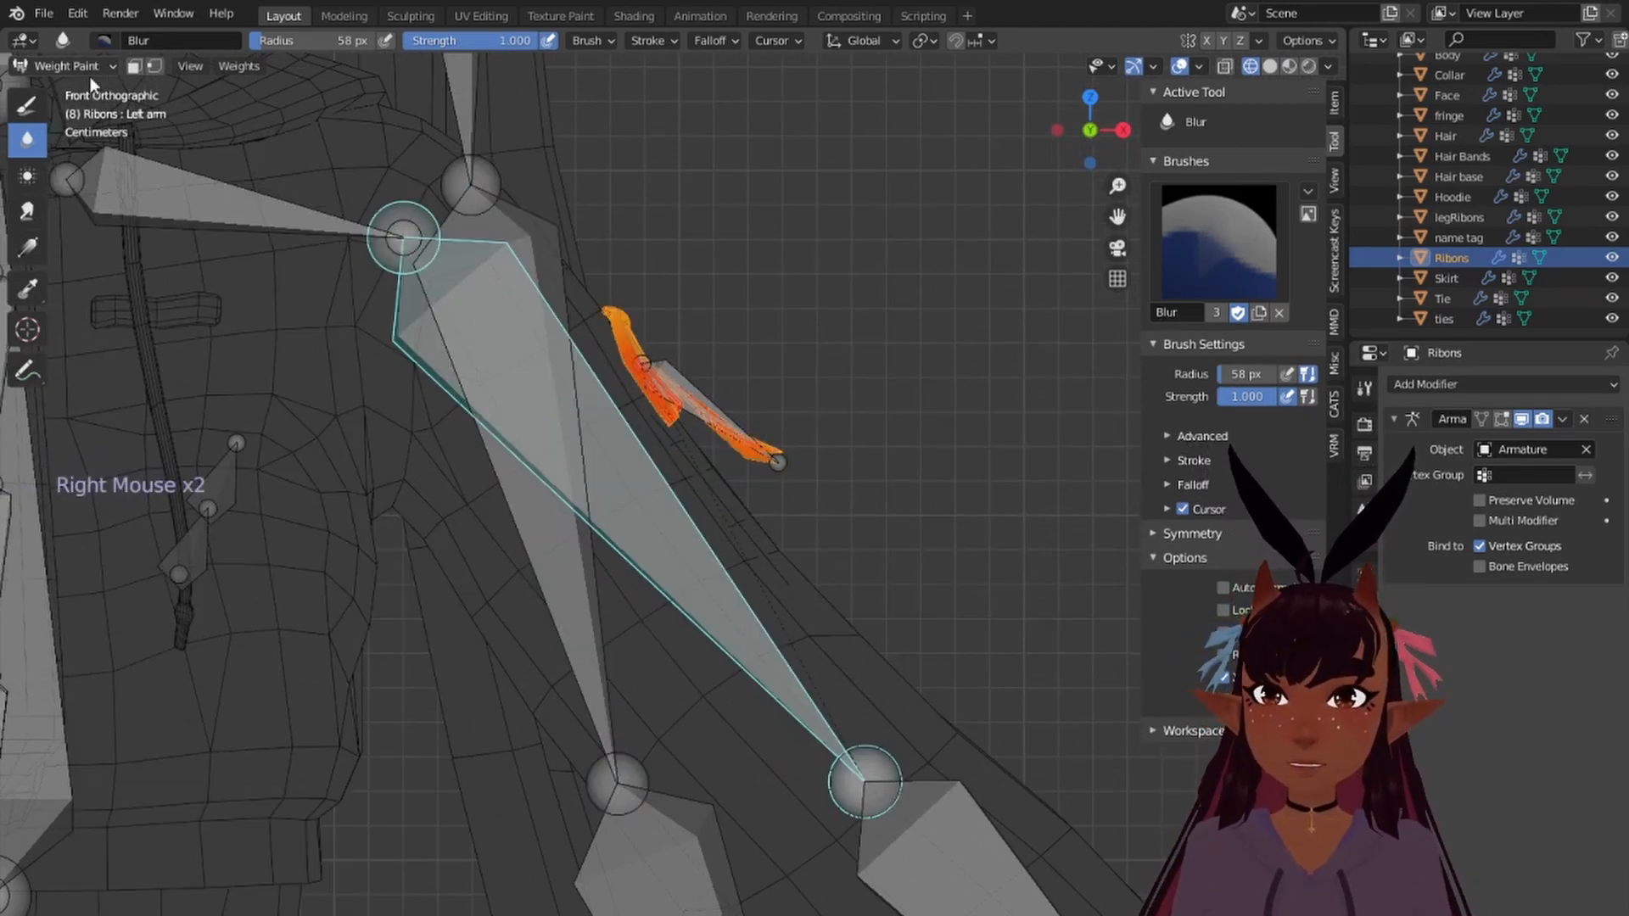
pyautogui.click(27, 105)
pyautogui.click(714, 37)
pyautogui.click(746, 80)
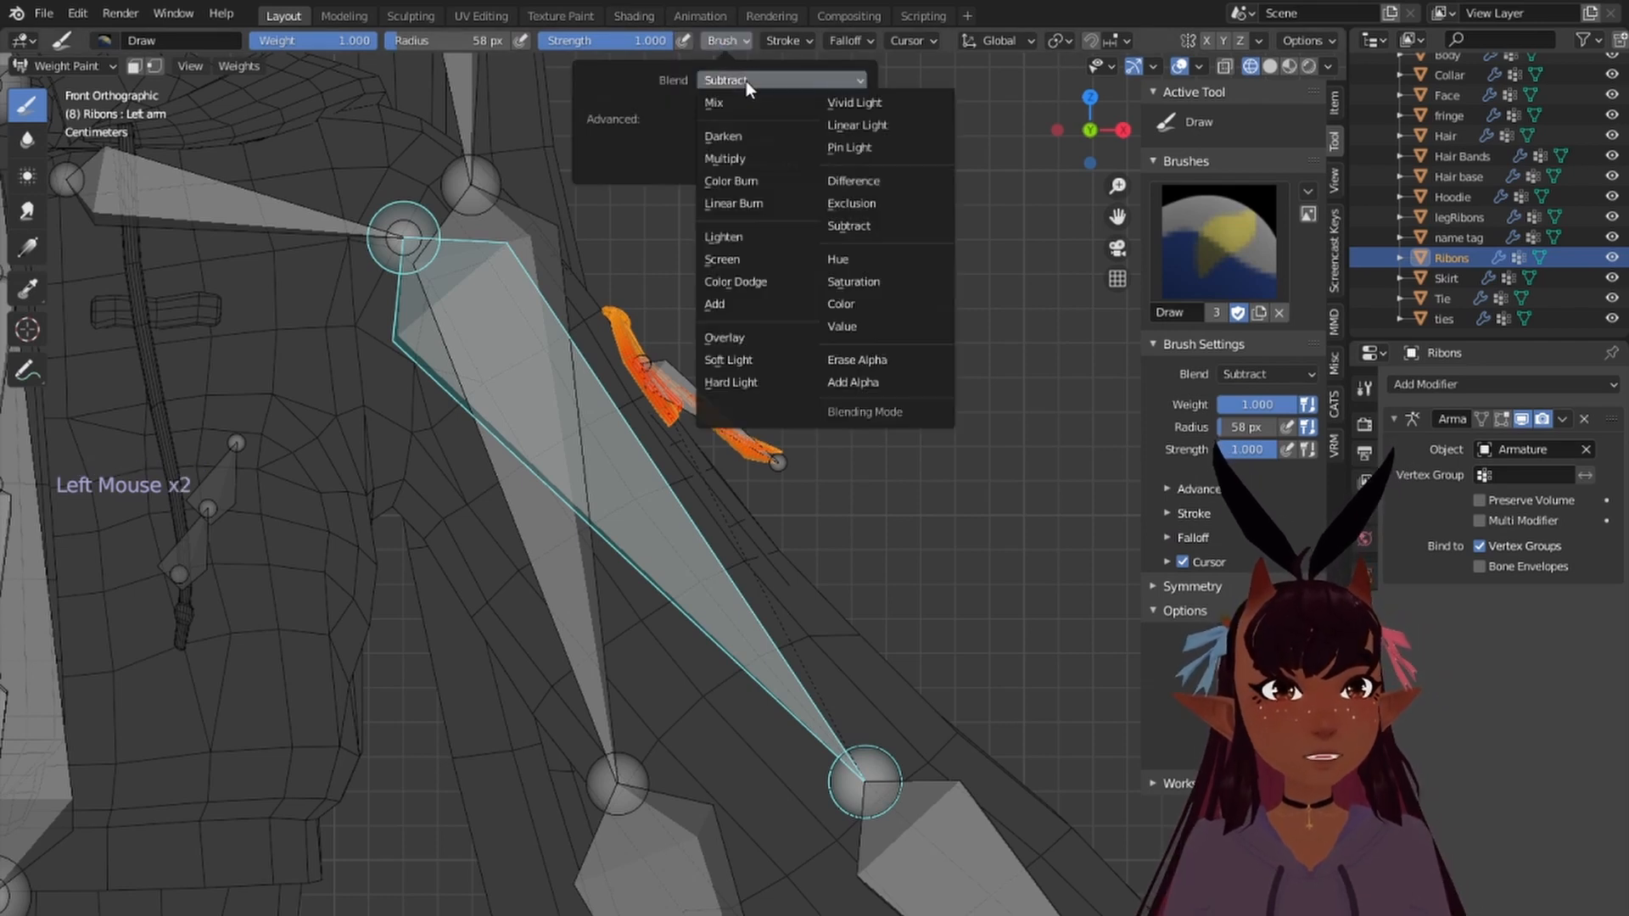
pyautogui.click(728, 40)
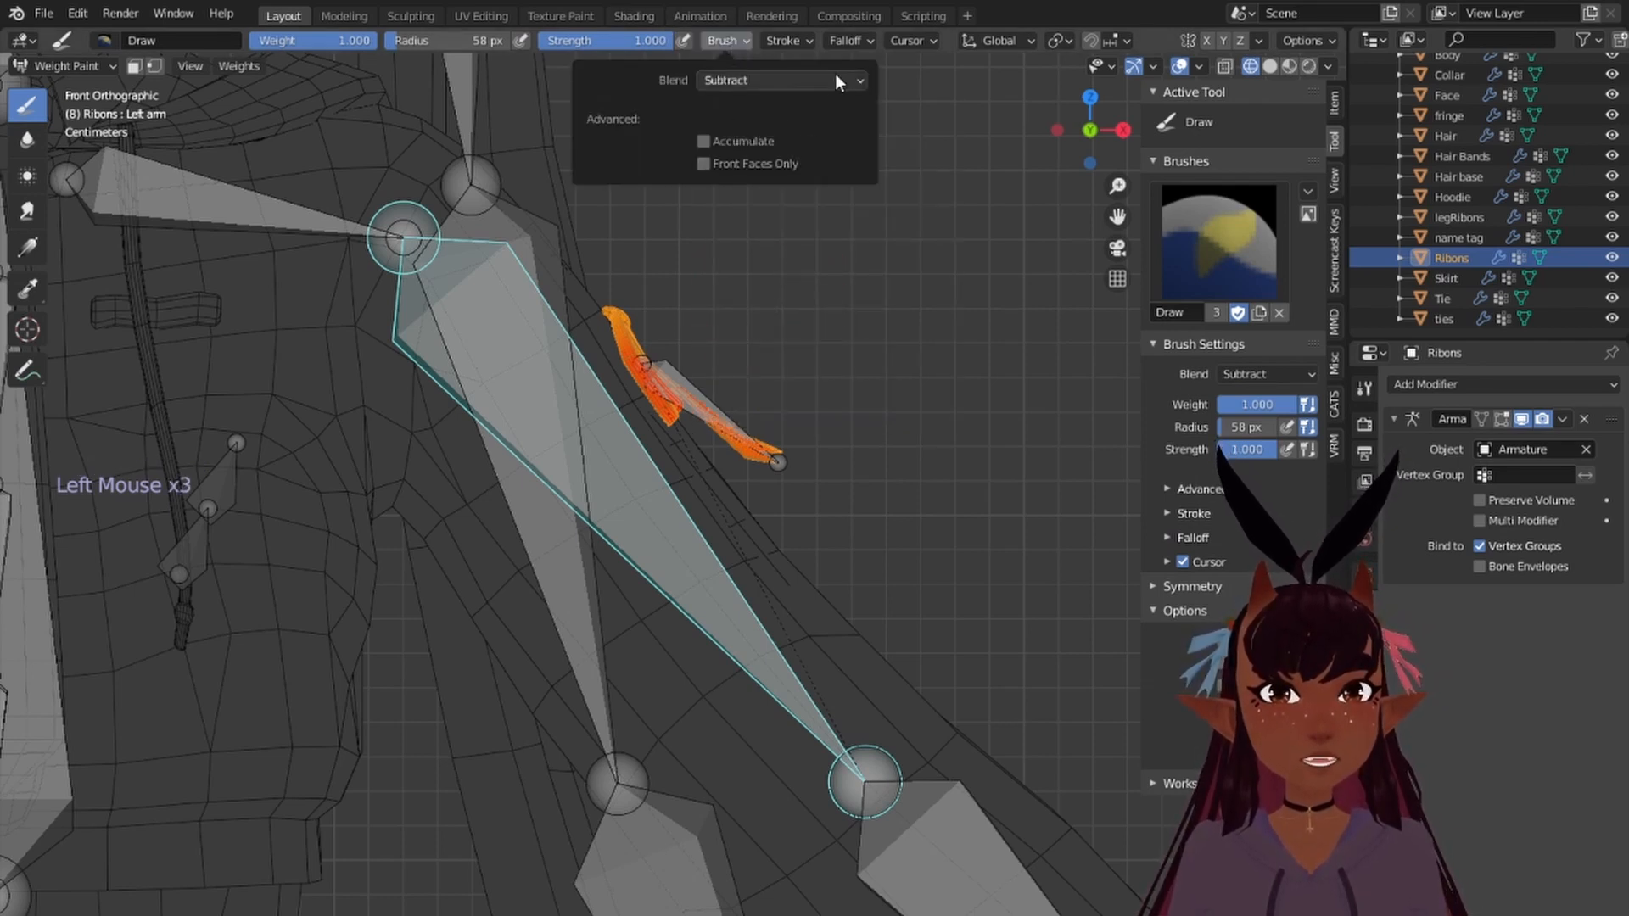
pyautogui.click(862, 42)
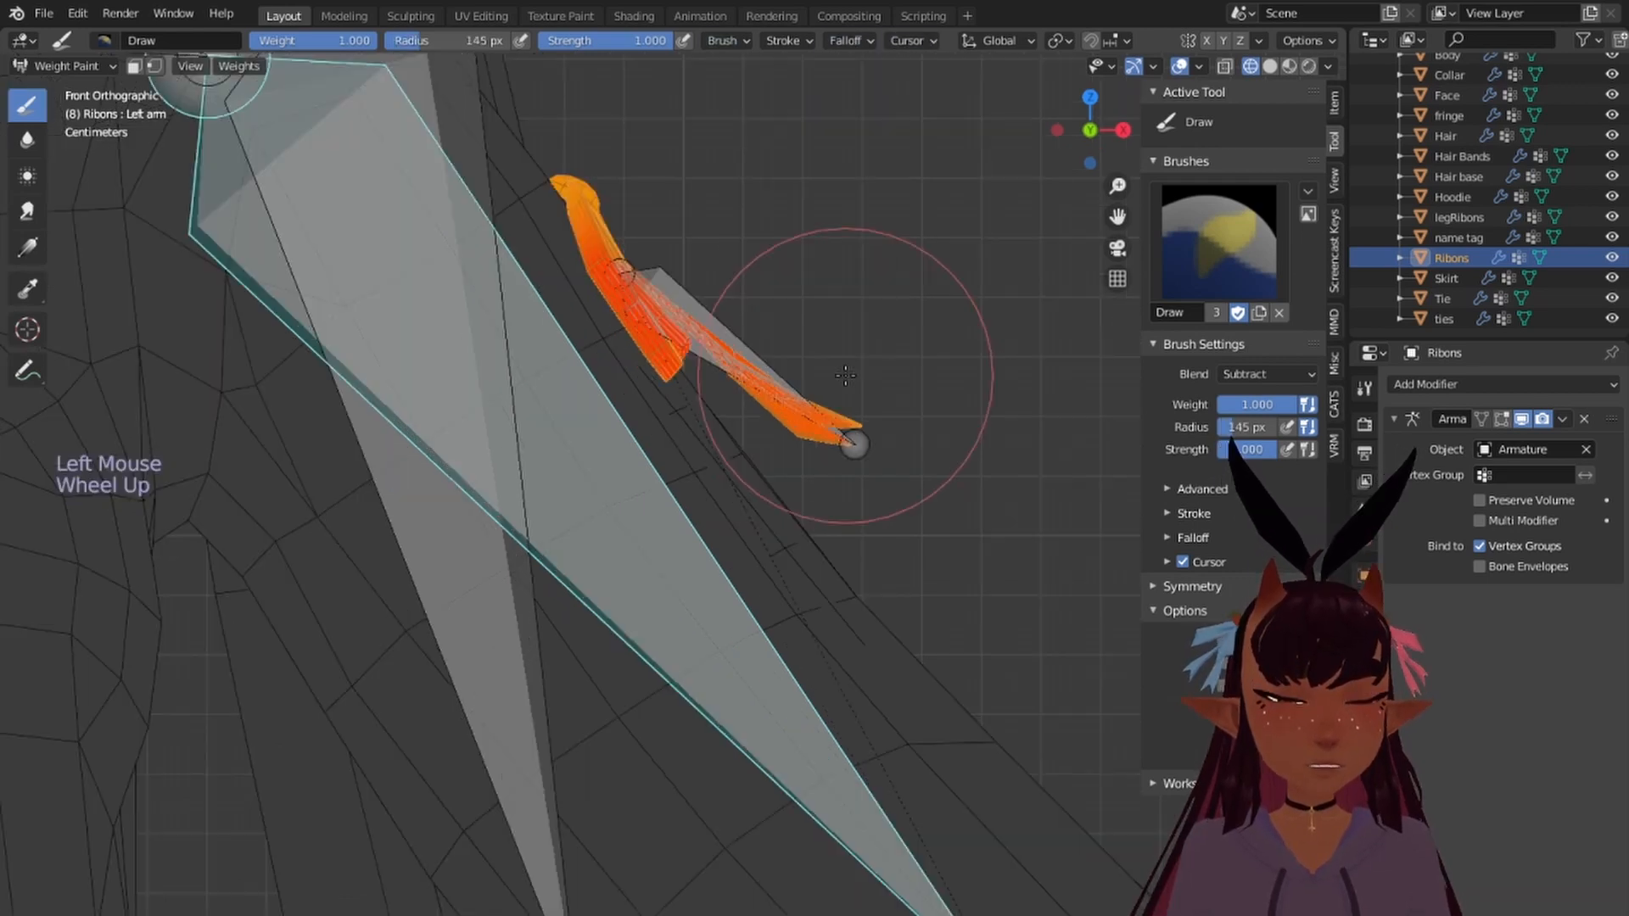
# Step: Subtract the Left arm bone's weight from the hanging tails and loops of the left ribbon with the Draw brush
pyautogui.click(841, 374)
pyautogui.click(843, 374)
pyautogui.click(842, 357)
pyautogui.click(842, 323)
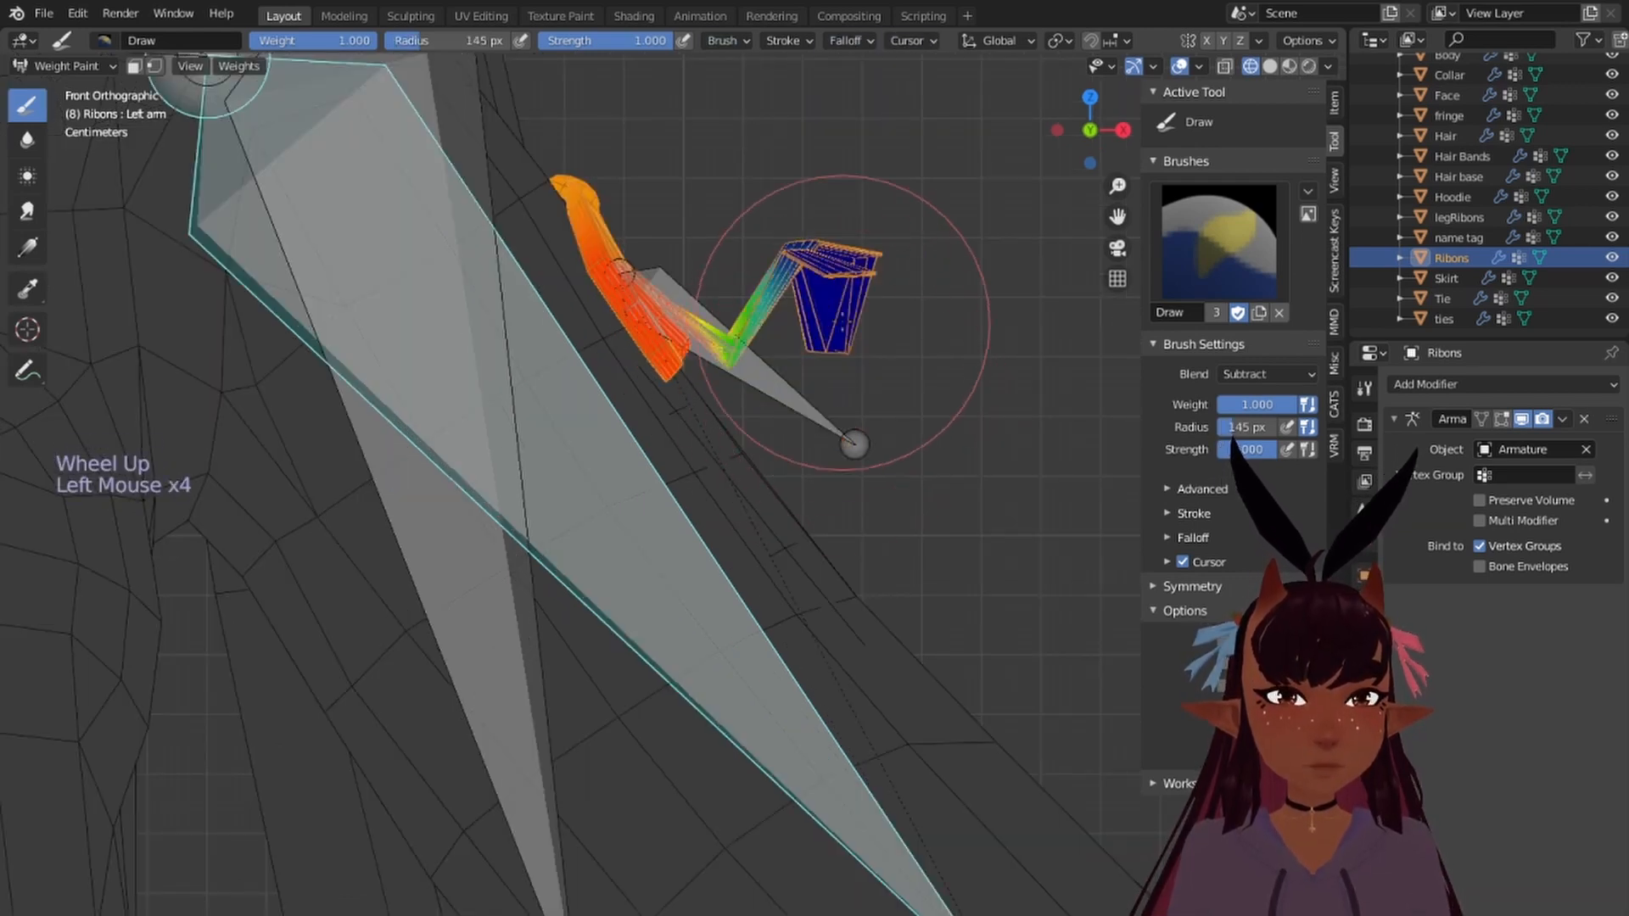
pyautogui.click(763, 403)
pyautogui.click(751, 415)
pyautogui.click(746, 415)
pyautogui.click(745, 416)
pyautogui.click(742, 414)
pyautogui.click(736, 405)
pyautogui.click(731, 399)
pyautogui.click(730, 396)
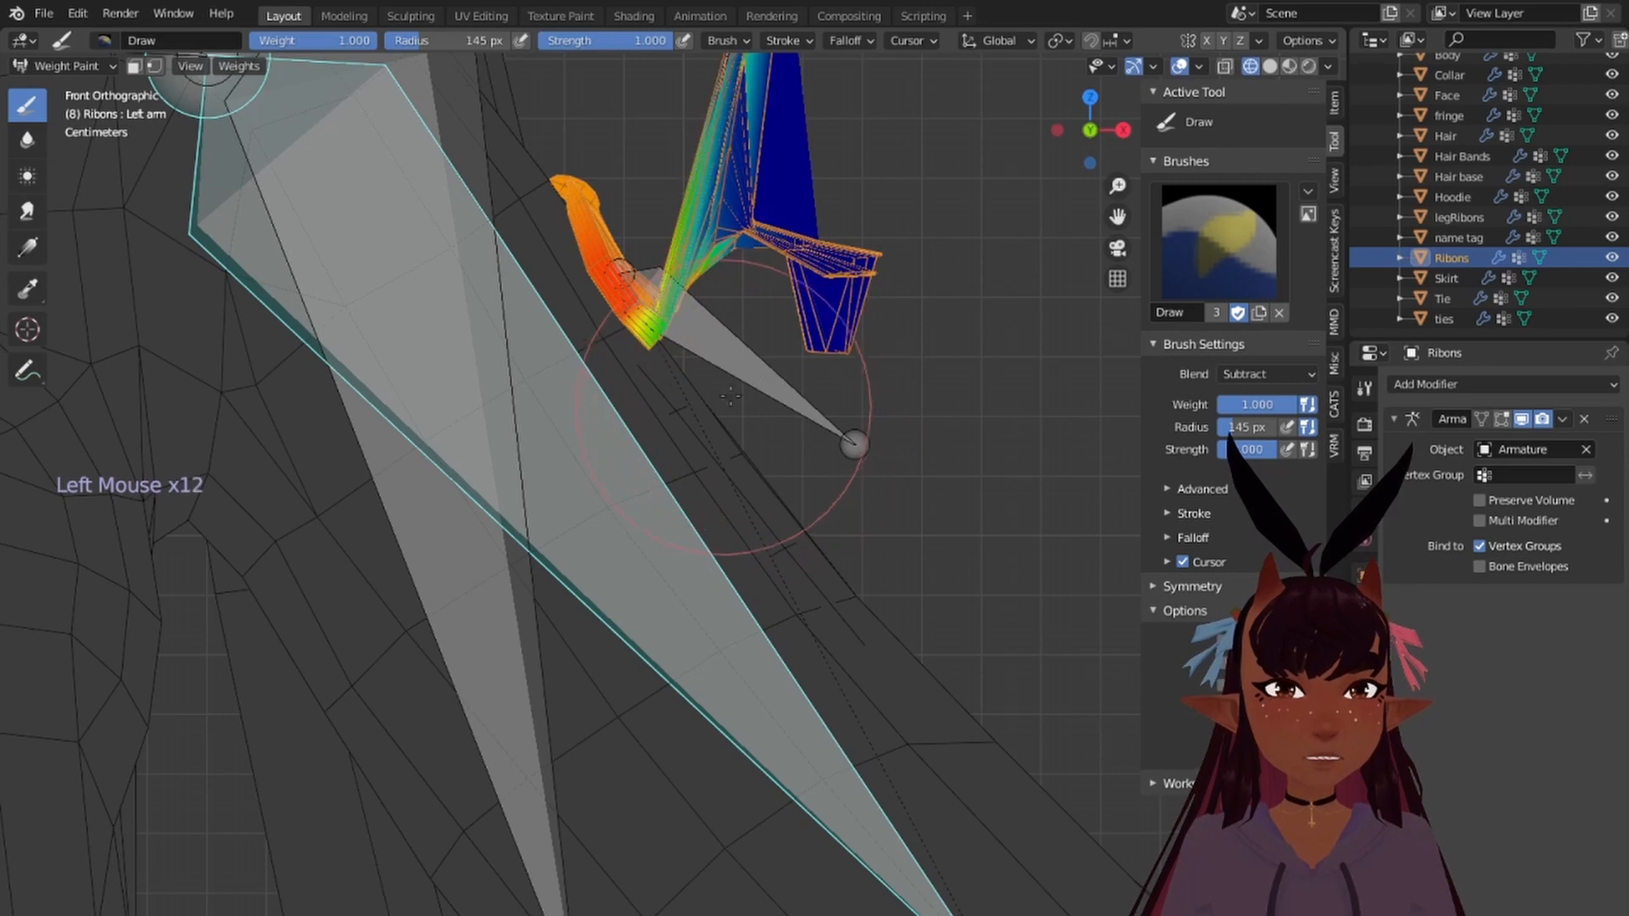
pyautogui.click(726, 399)
pyautogui.click(721, 404)
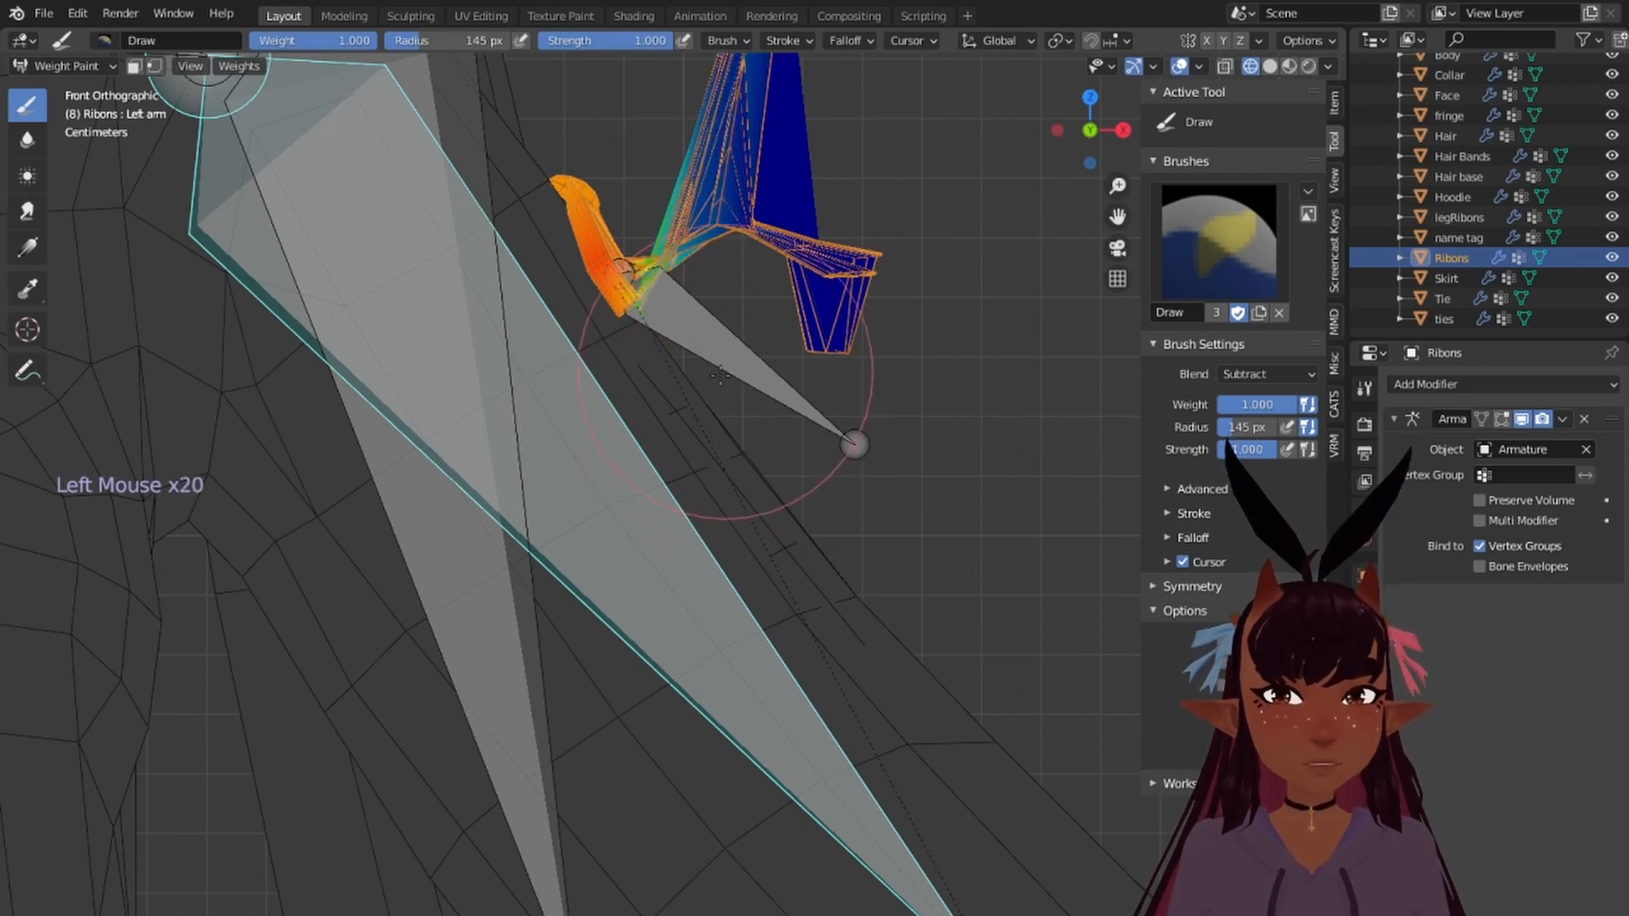
pyautogui.scroll(-3, 746, 369)
pyautogui.scroll(1, 740, 365)
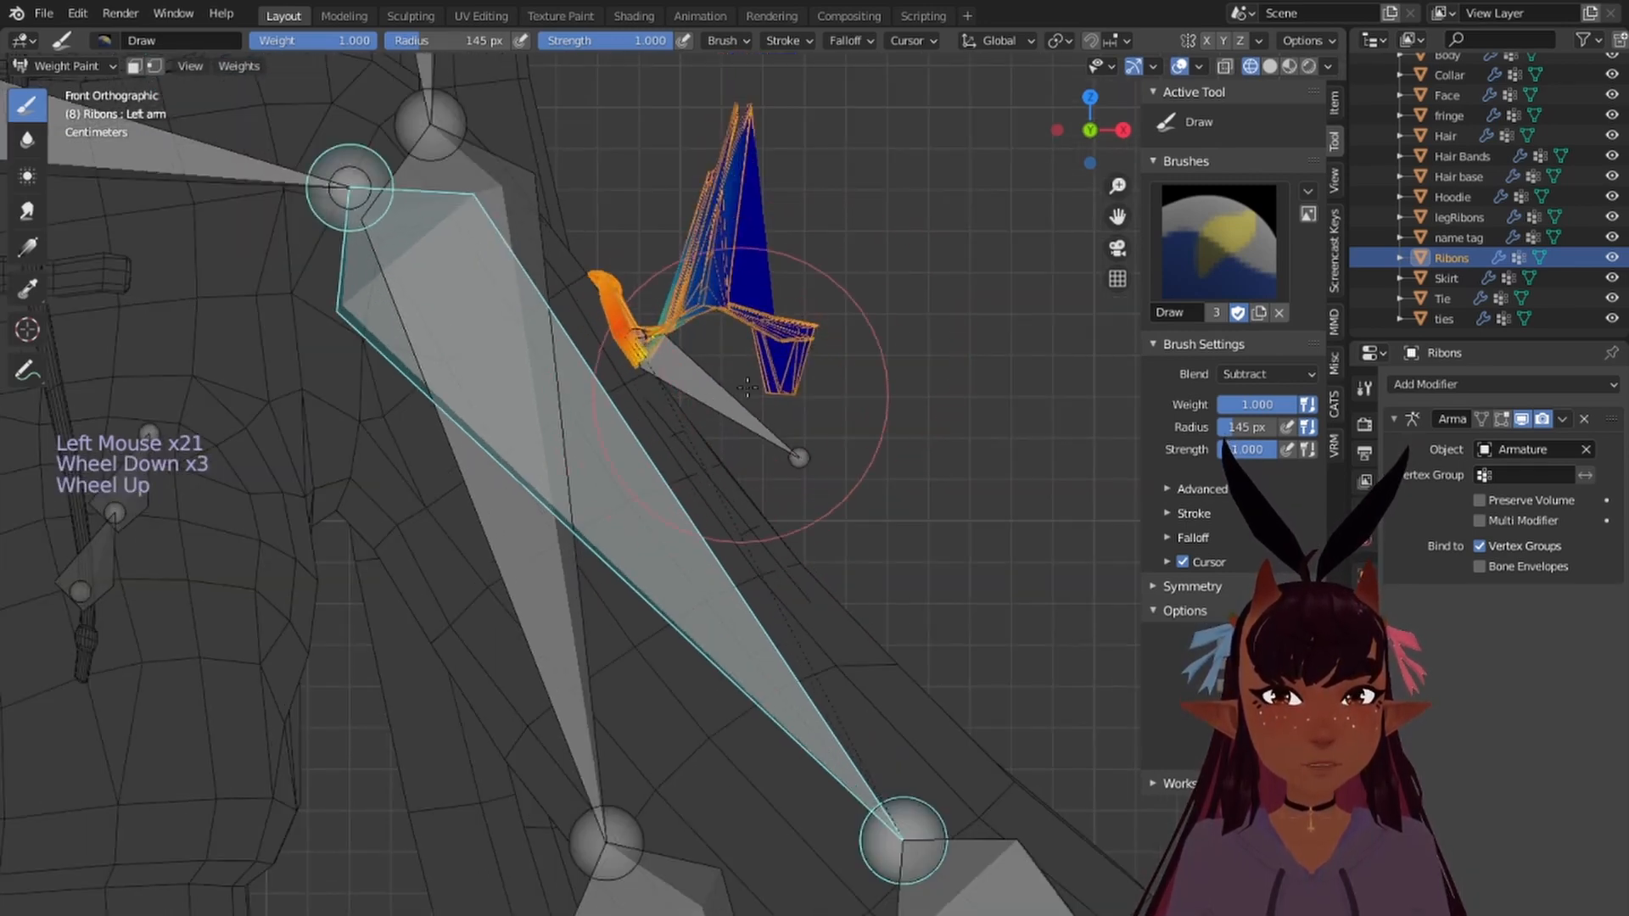
# Step: Make the Ribbon_L bone active and set the Draw brush's blending mode to Add
pyautogui.rightClick(729, 390)
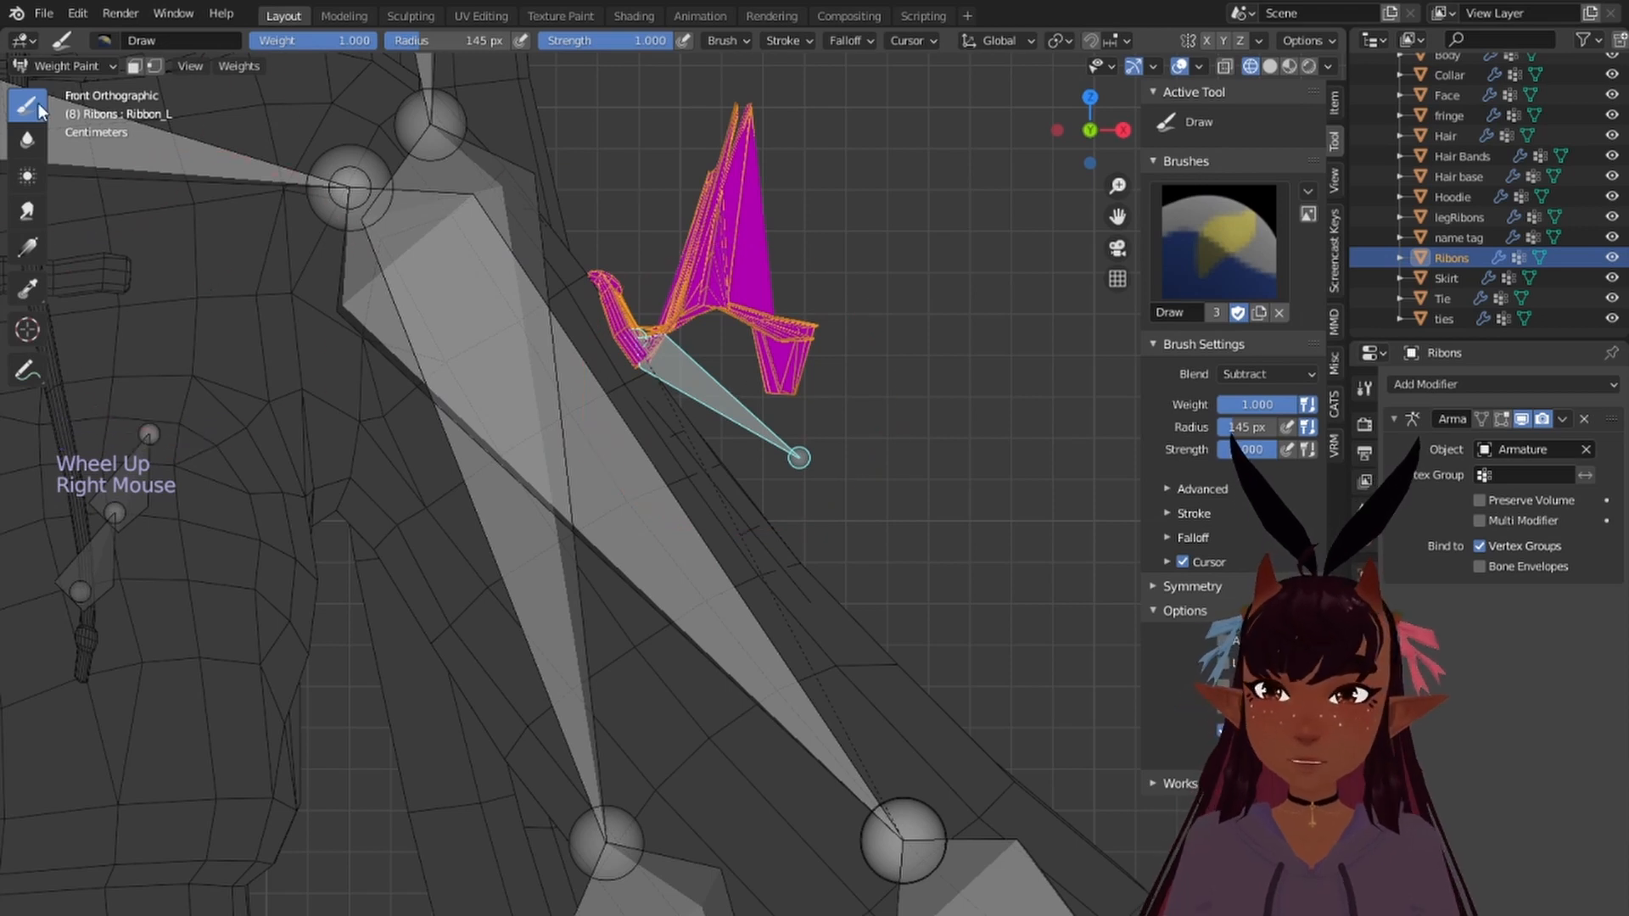
pyautogui.click(734, 40)
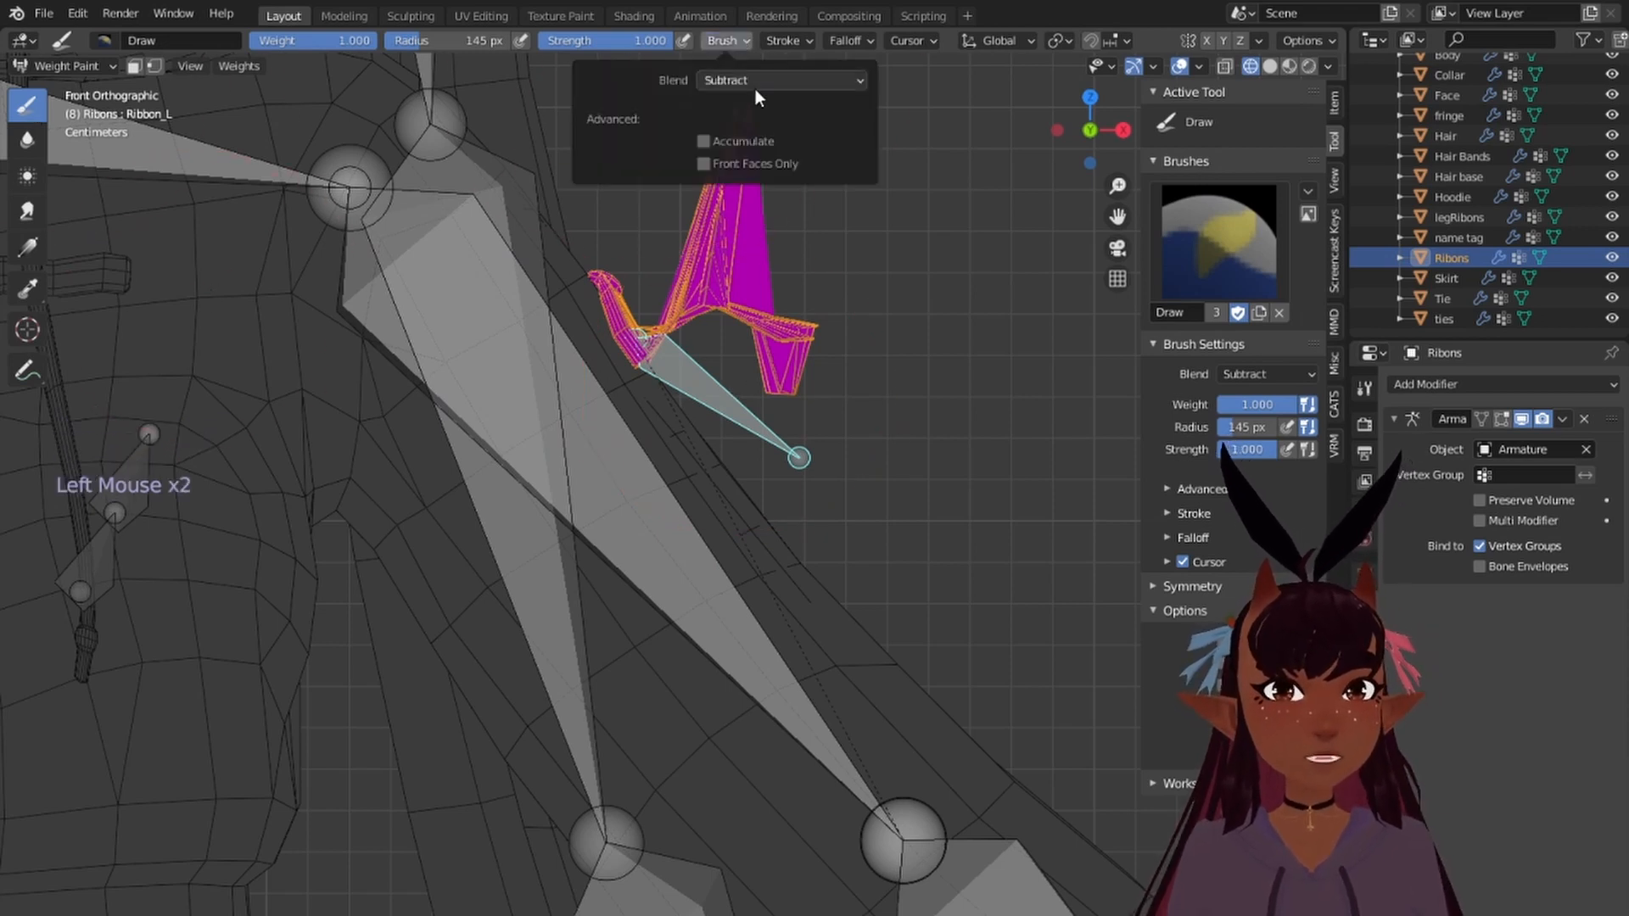
pyautogui.click(760, 80)
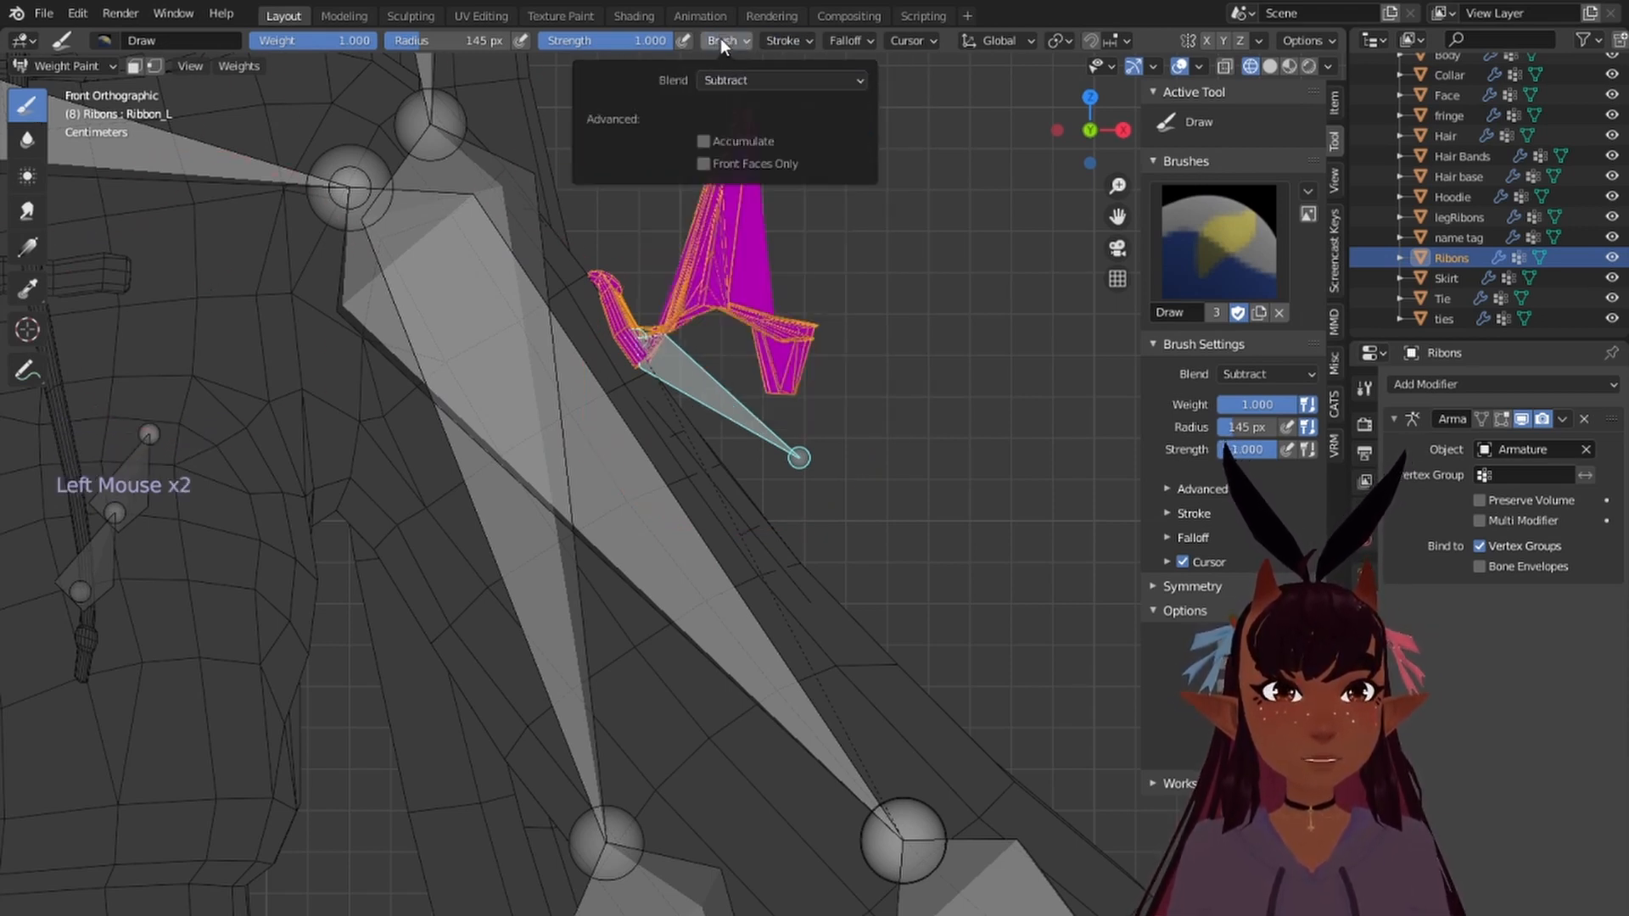
pyautogui.click(748, 82)
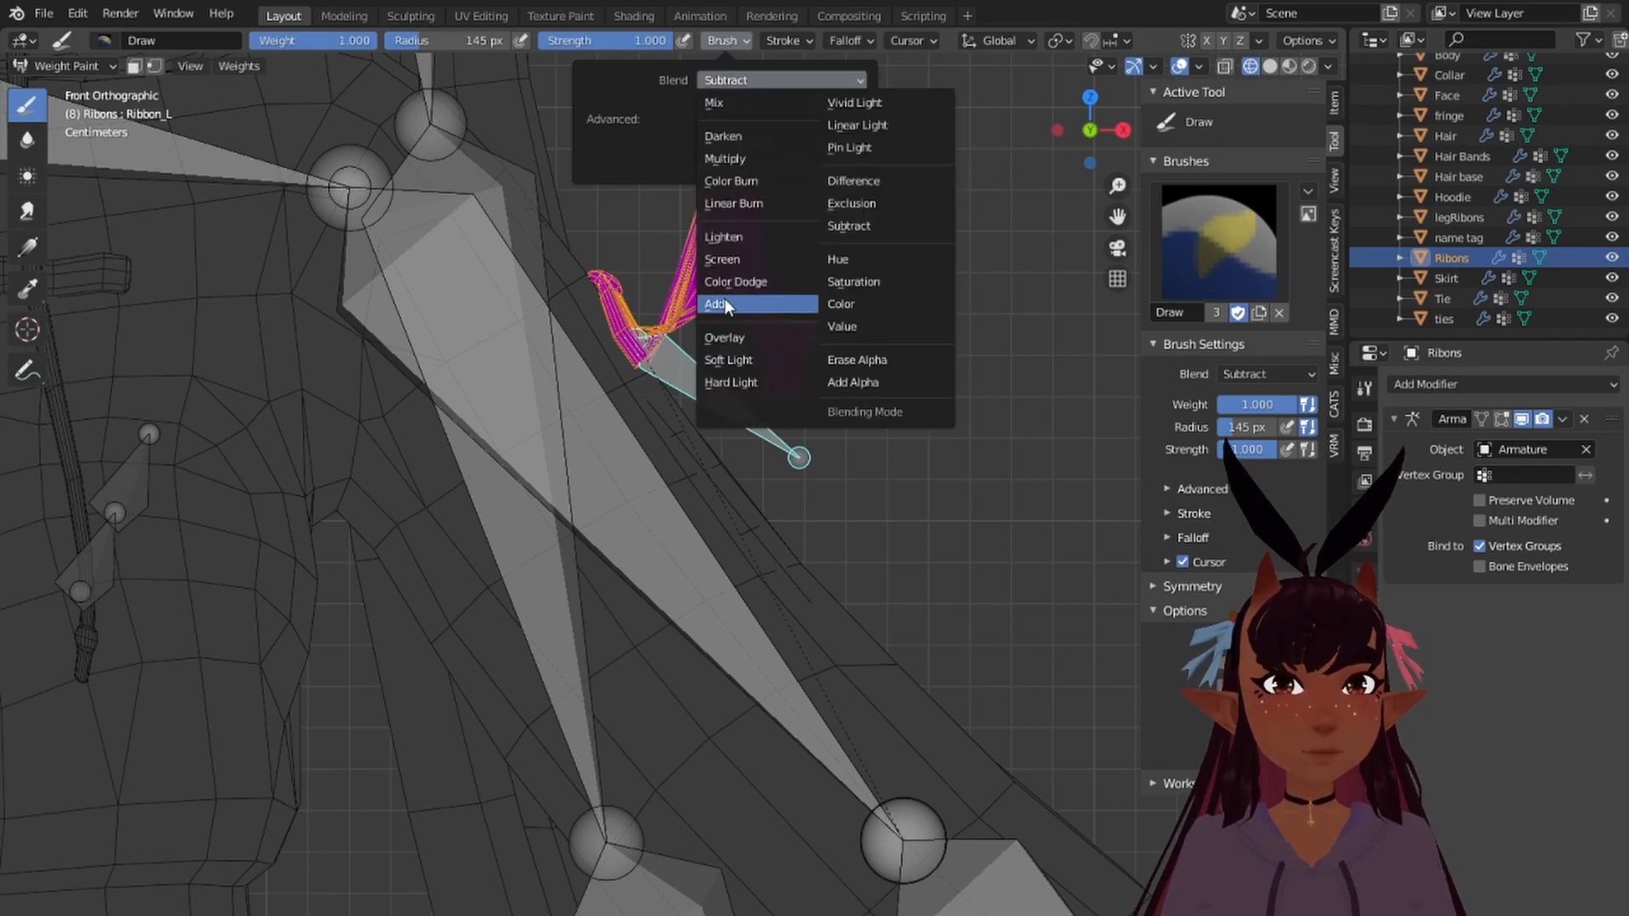
pyautogui.click(731, 303)
# Step: Paint full Ribbon_L weight onto the left ribbon's tails and loops in front view, leaving the knot unweighted
pyautogui.moveTo(909, 40)
pyautogui.scroll(-5, 836, 280)
pyautogui.moveTo(836, 279); pyautogui.dragTo(870, 431, button='middle')
pyautogui.press('KP_3')
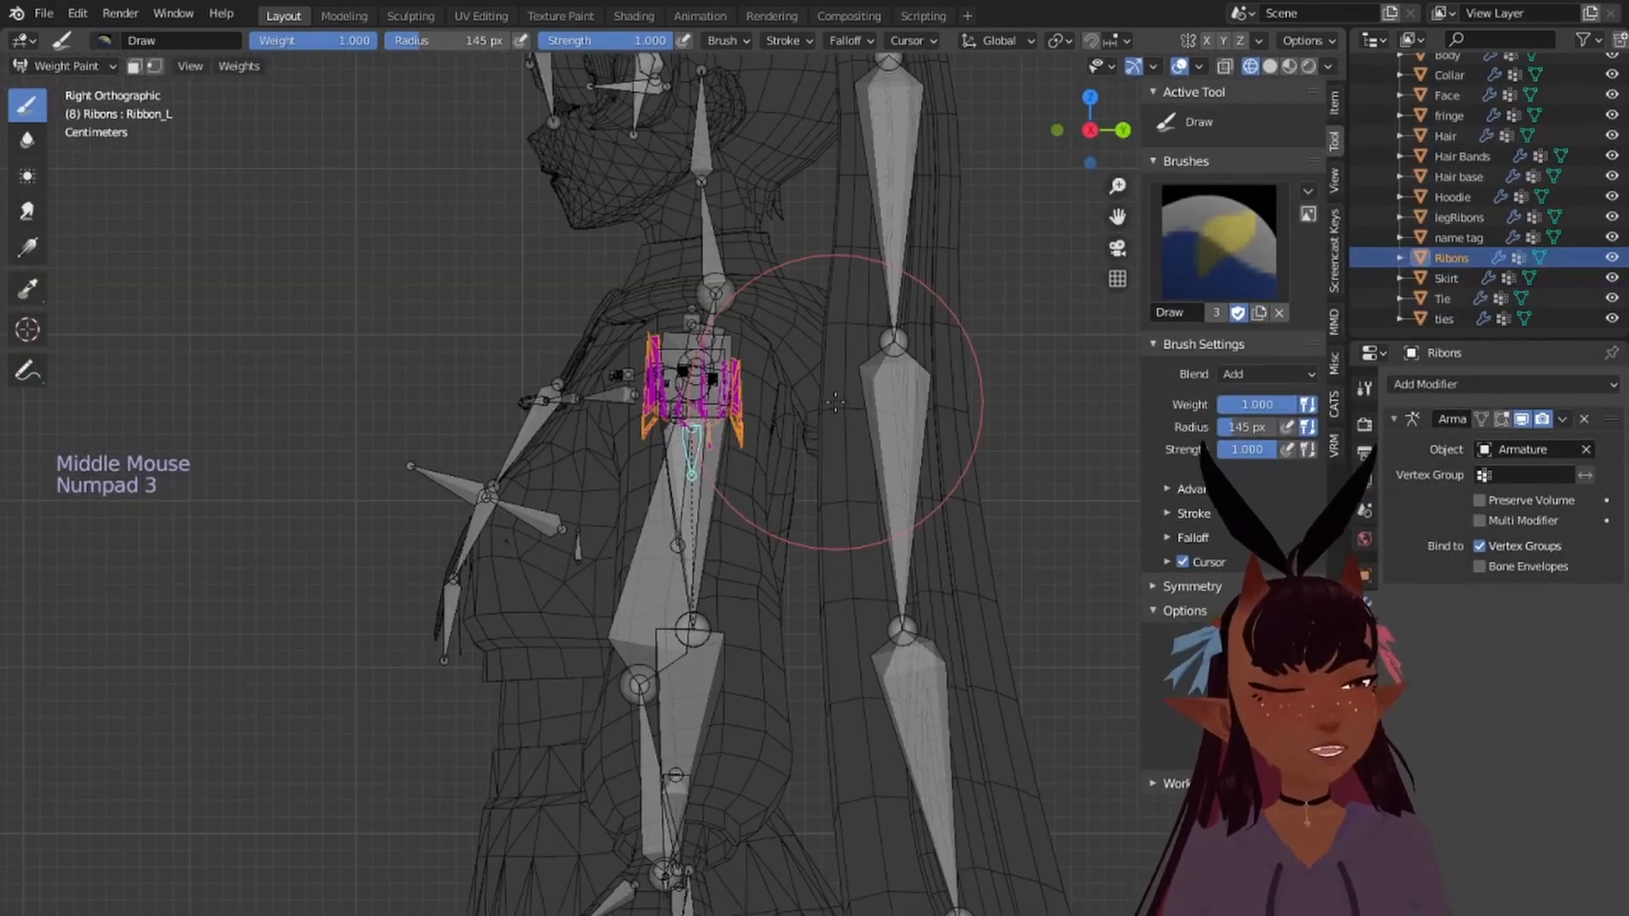
pyautogui.press('KP_1')
pyautogui.scroll(7, 825, 366)
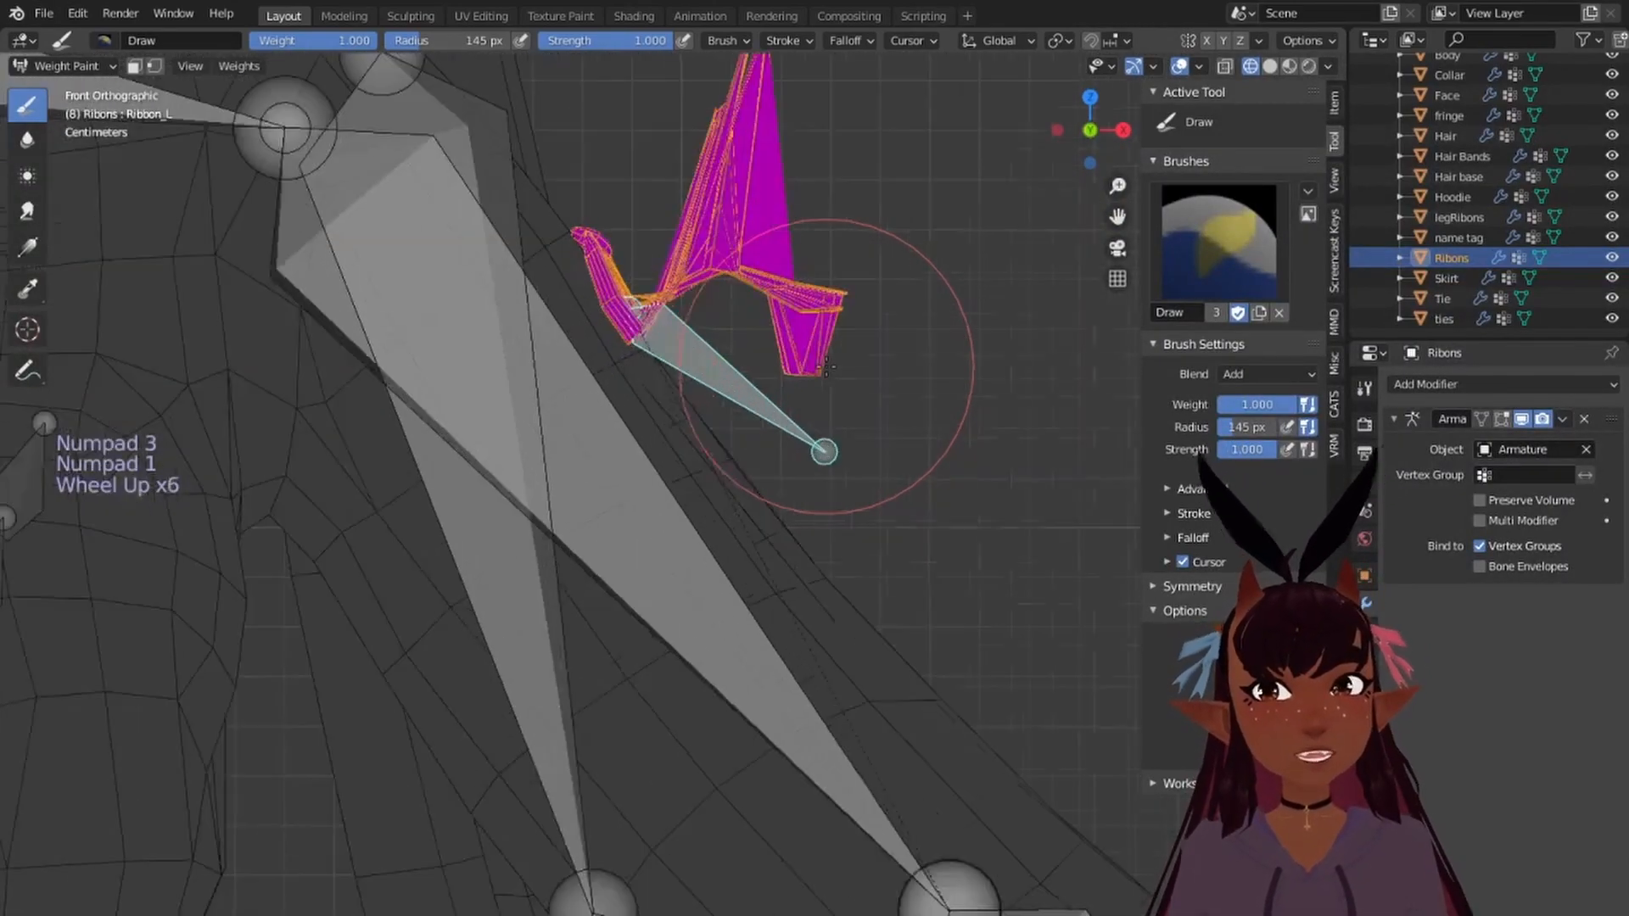
pyautogui.keyDown('shift'); pyautogui.moveTo(764, 293); pyautogui.dragTo(650, 472, button='middle'); pyautogui.keyUp('shift')
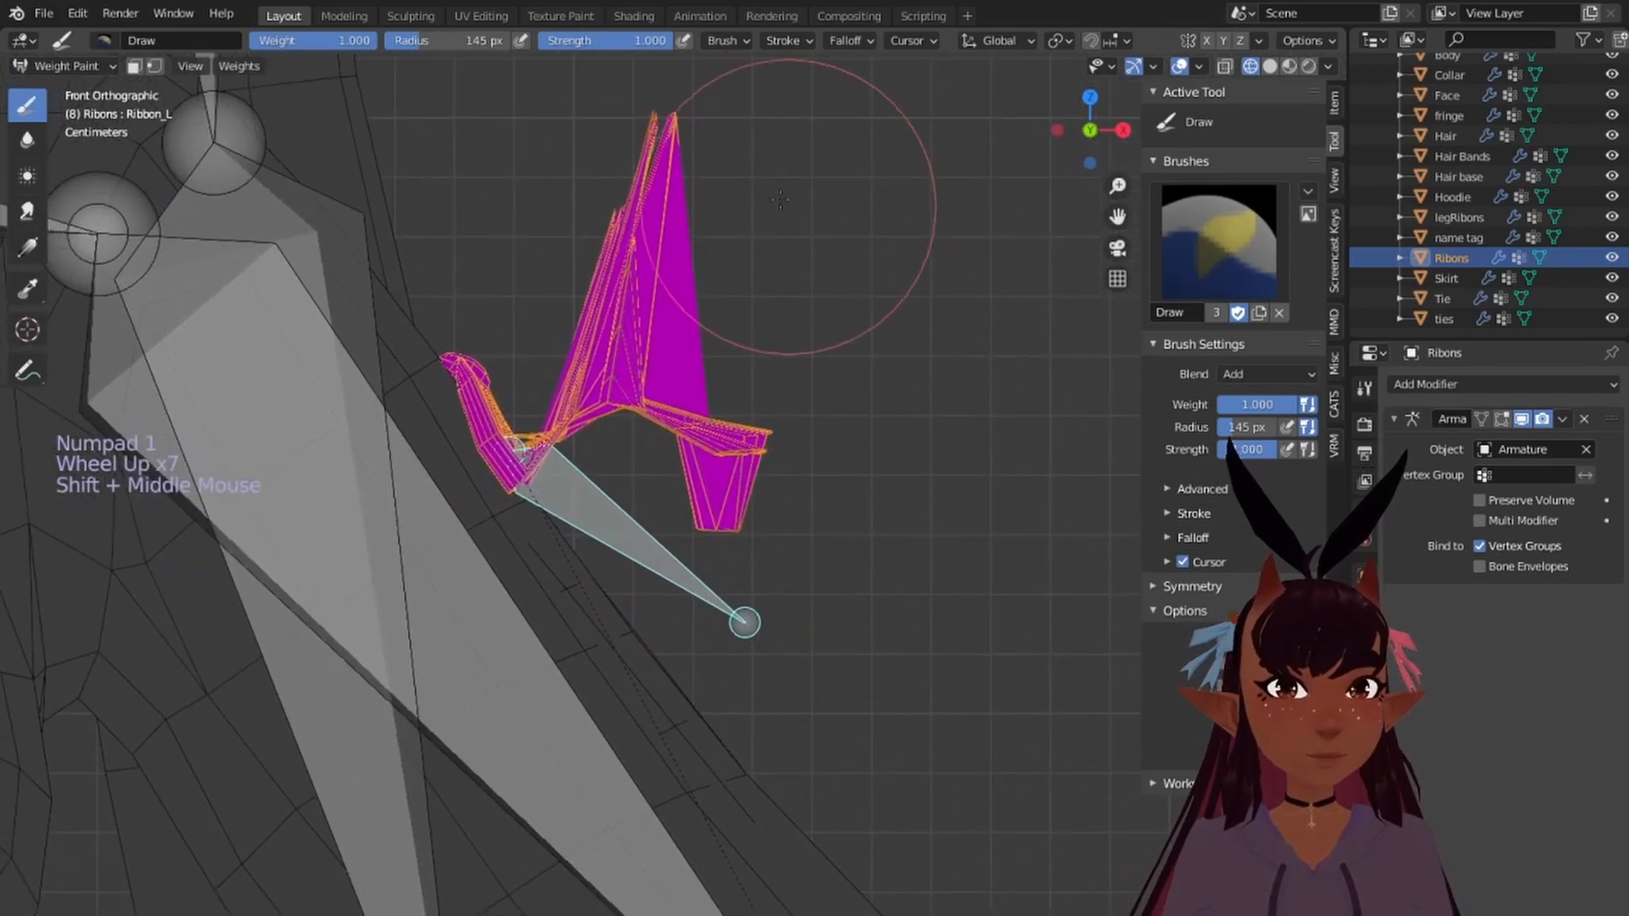
pyautogui.click(833, 43)
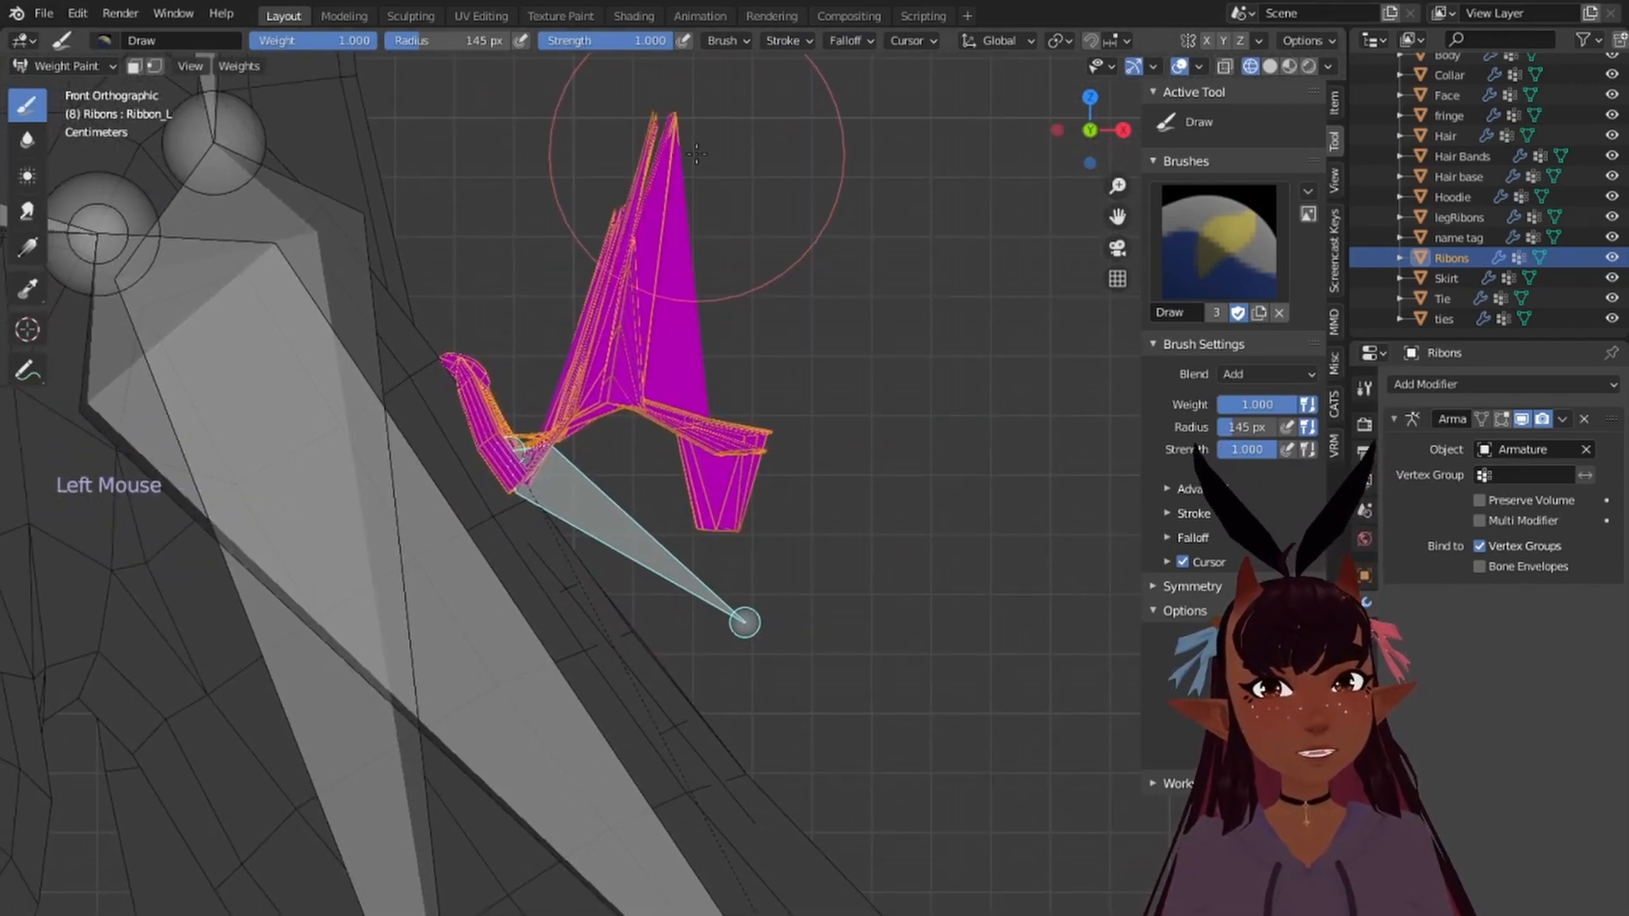
pyautogui.click(698, 156)
pyautogui.click(711, 172)
pyautogui.click(731, 361)
pyautogui.click(734, 405)
pyautogui.click(765, 438)
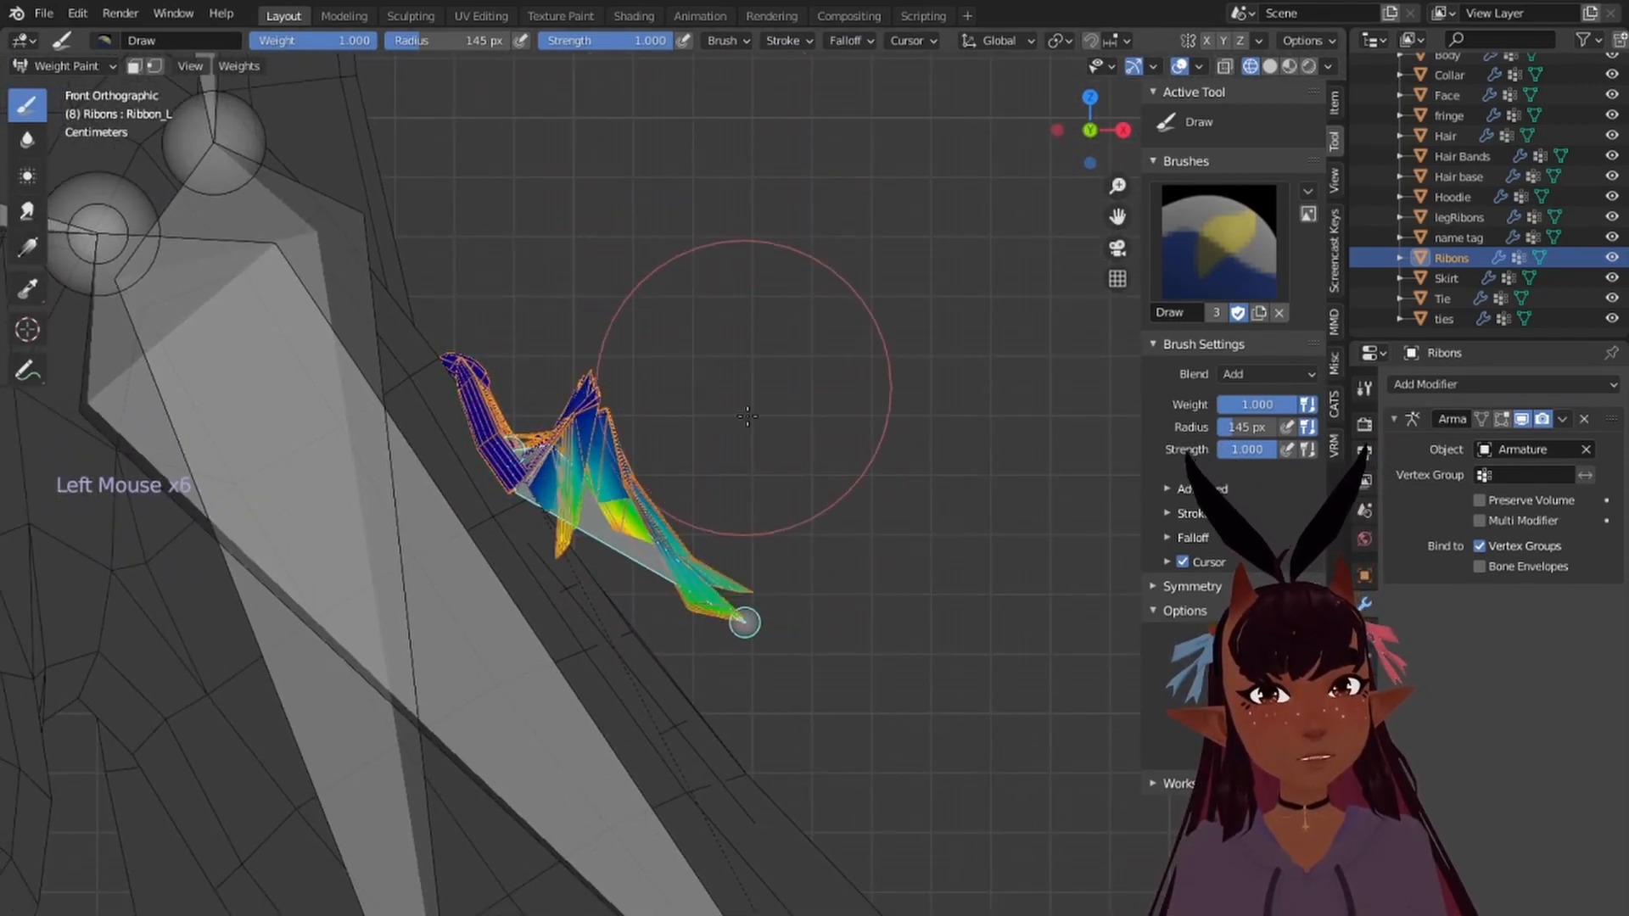
pyautogui.click(678, 577)
pyautogui.click(708, 581)
pyautogui.click(736, 576)
pyautogui.click(721, 392)
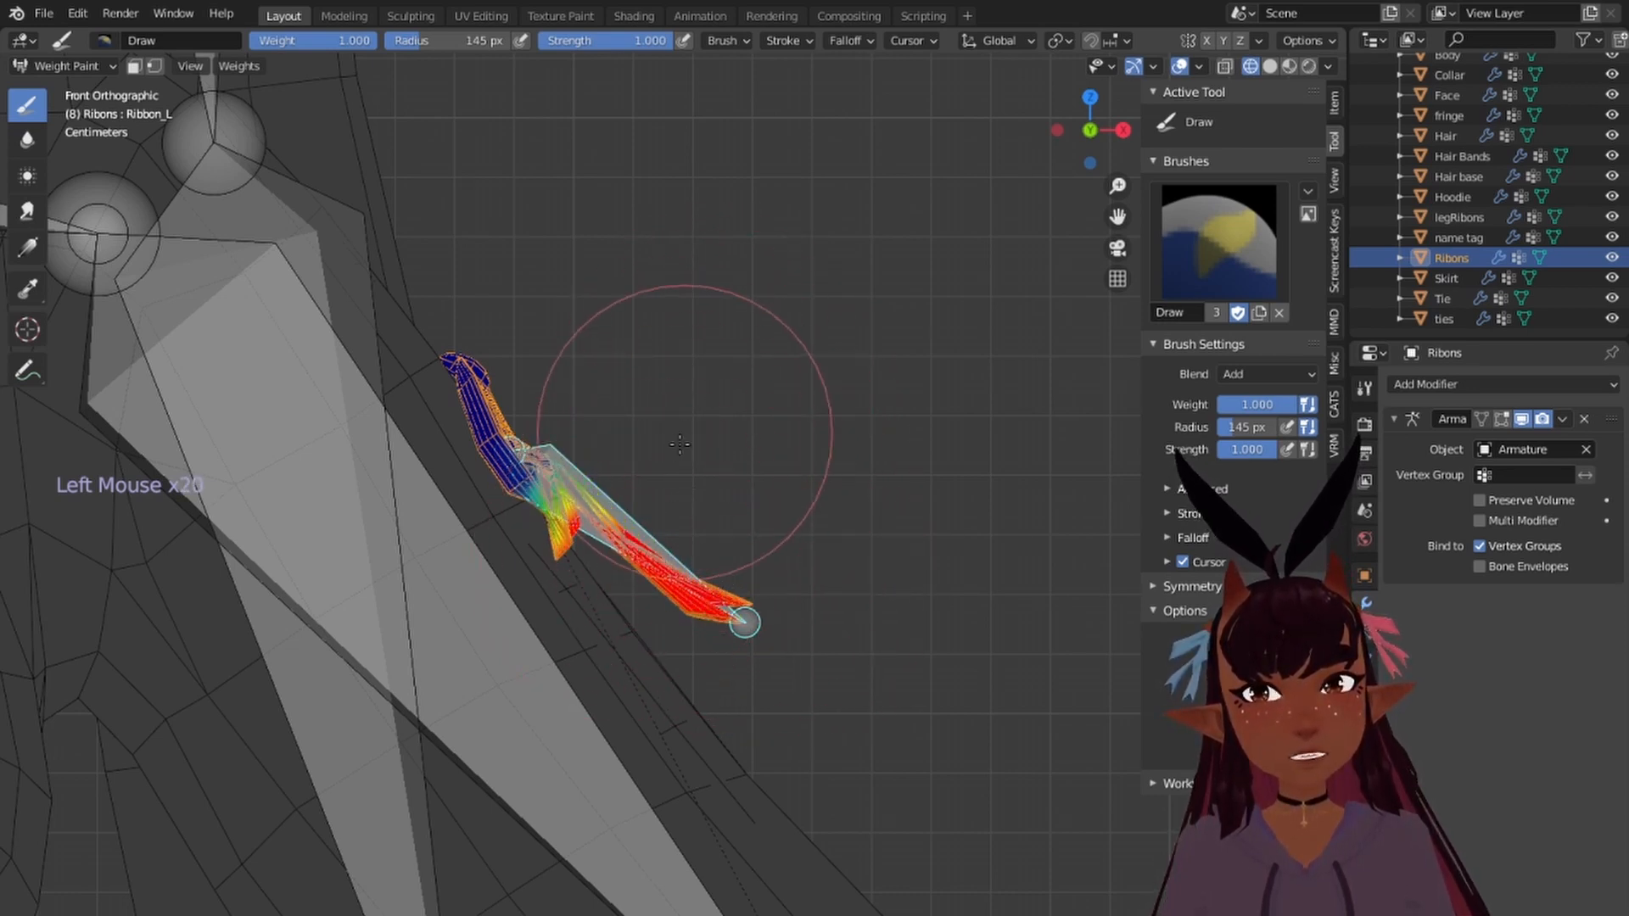
pyautogui.click(723, 485)
pyautogui.click(753, 515)
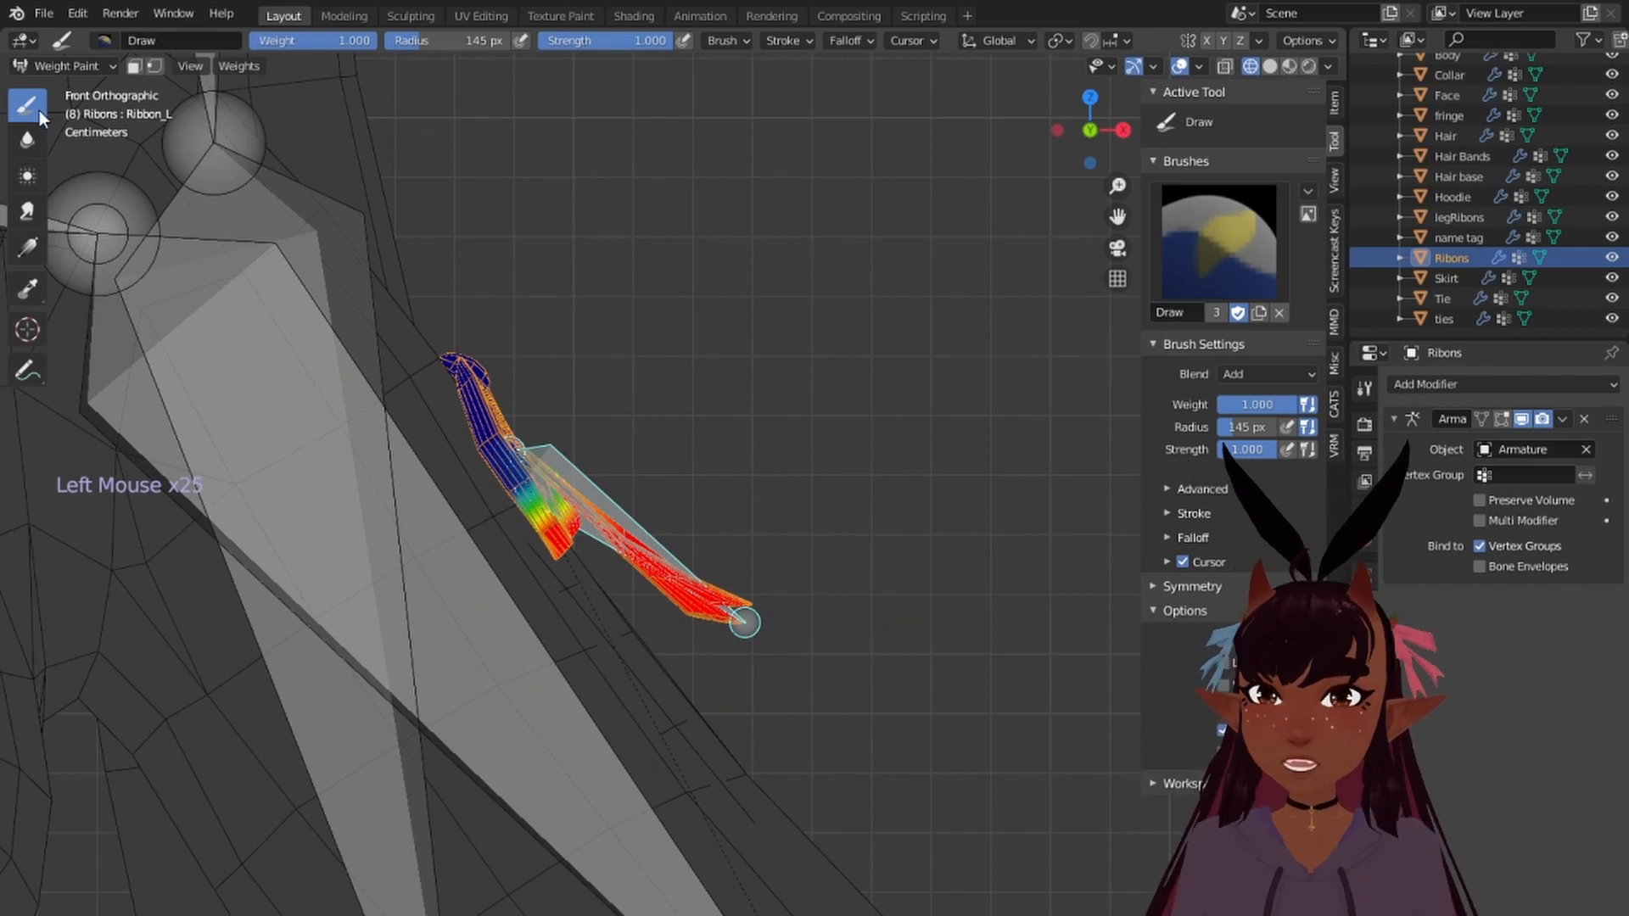
# Step: Smooth the Ribbon_L weight transition along the left ribbon using the Blur brush with a 65 px radius
pyautogui.click(28, 139)
pyautogui.press('f')
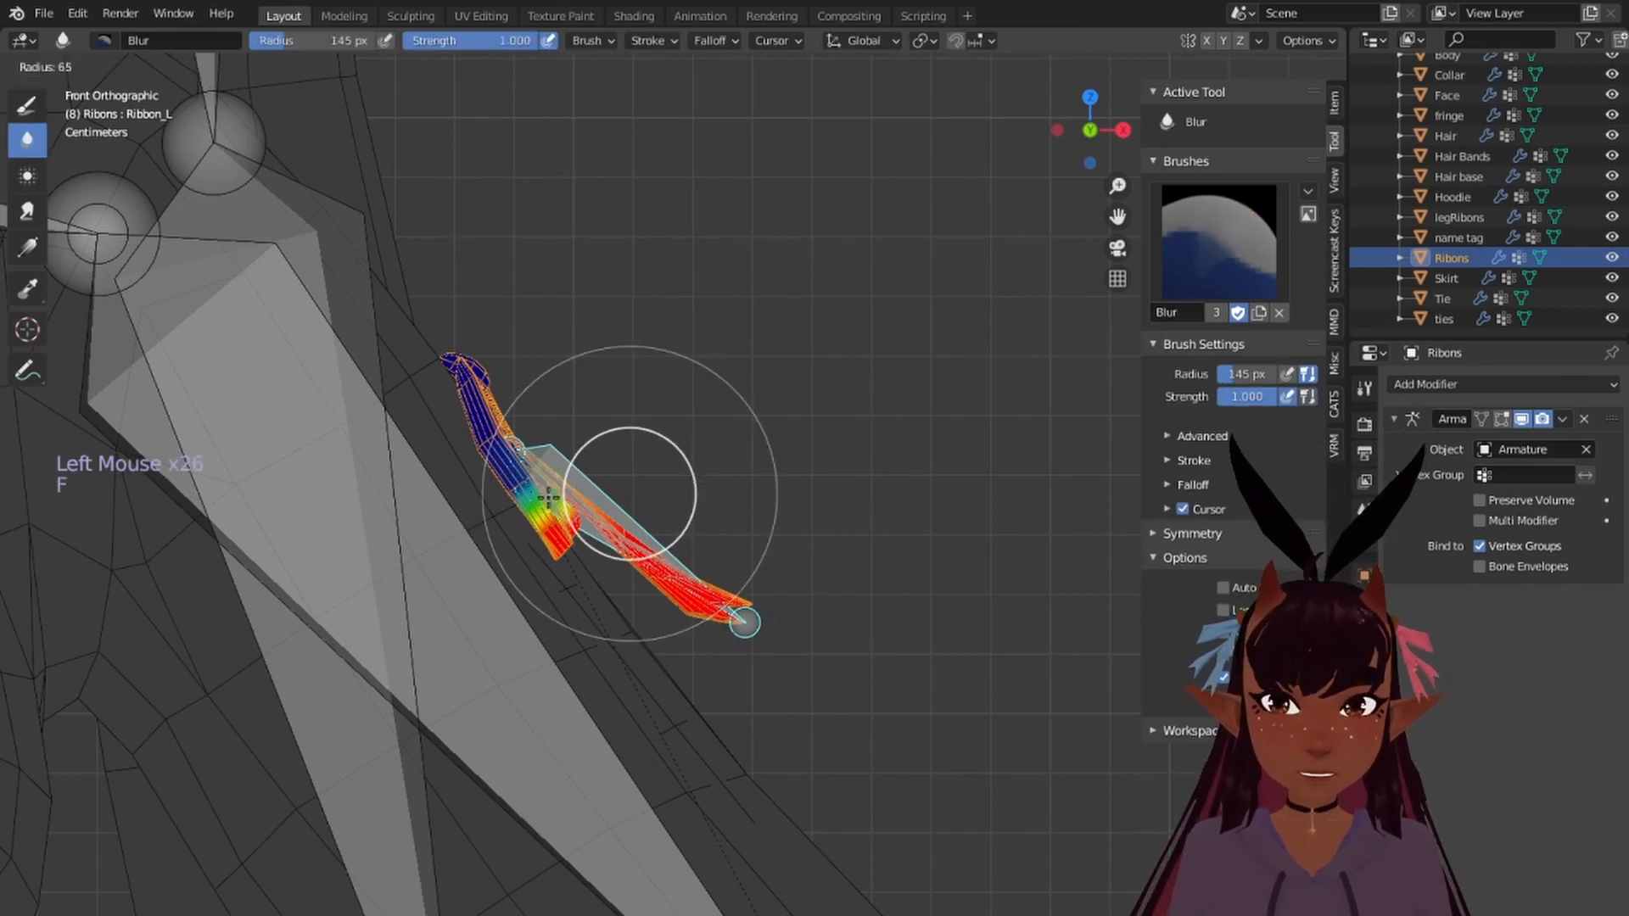
pyautogui.scroll(2, 535, 484)
pyautogui.click(505, 447)
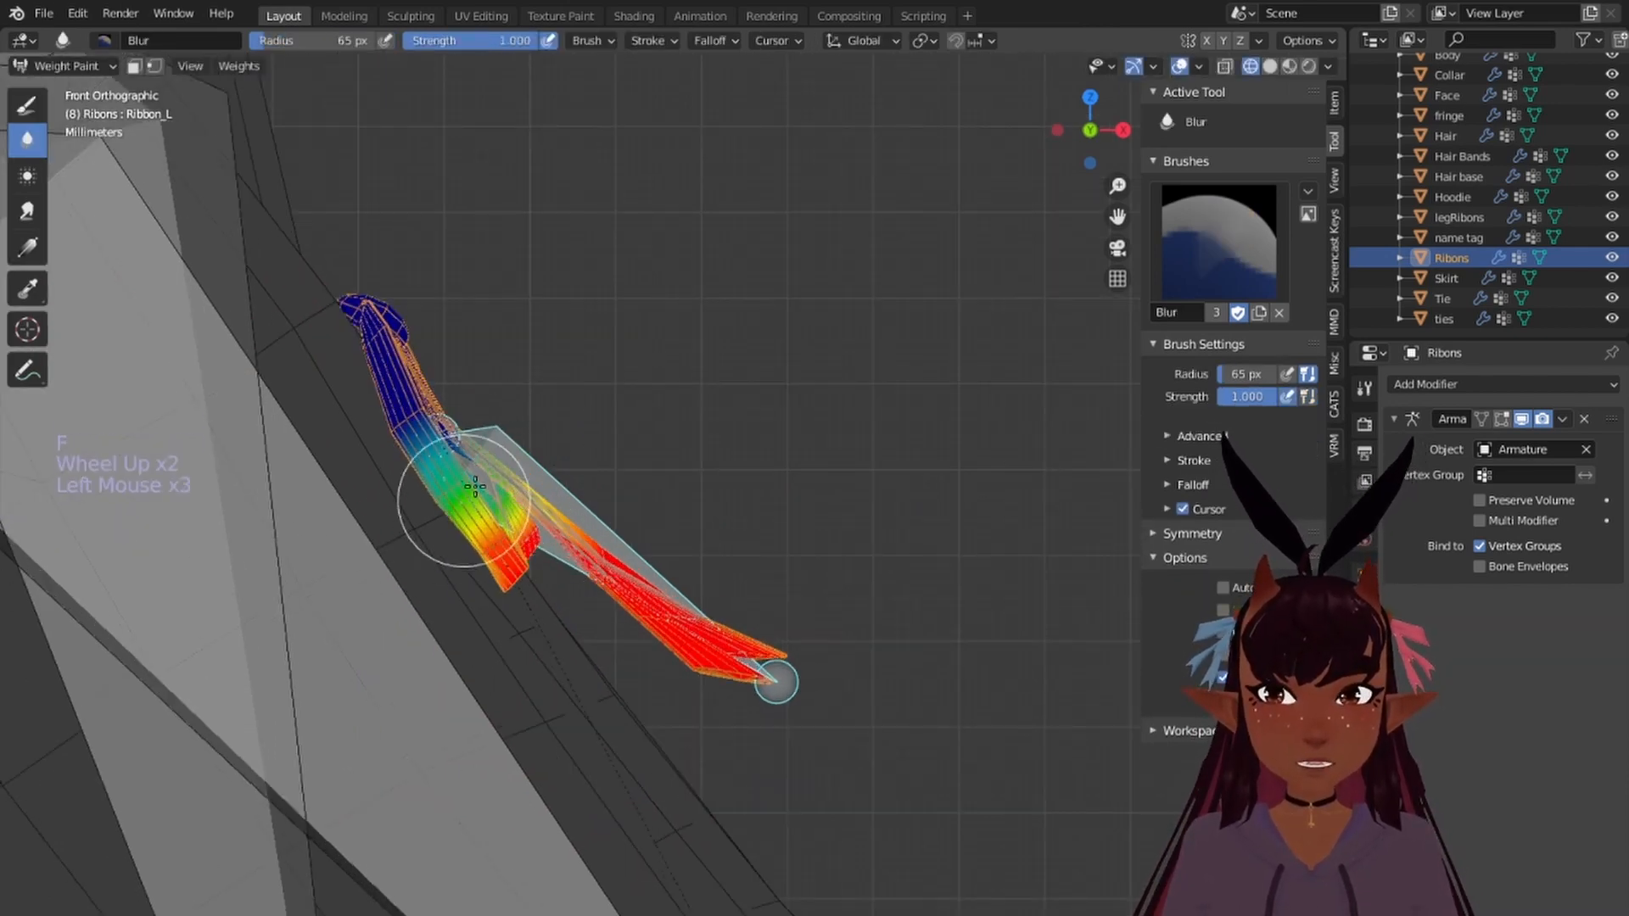
pyautogui.click(440, 490)
pyautogui.click(441, 490)
pyautogui.click(441, 489)
pyautogui.click(440, 489)
pyautogui.moveTo(441, 489); pyautogui.dragTo(509, 280, button='middle')
pyautogui.scroll(-1, 509, 280)
pyautogui.click(511, 278)
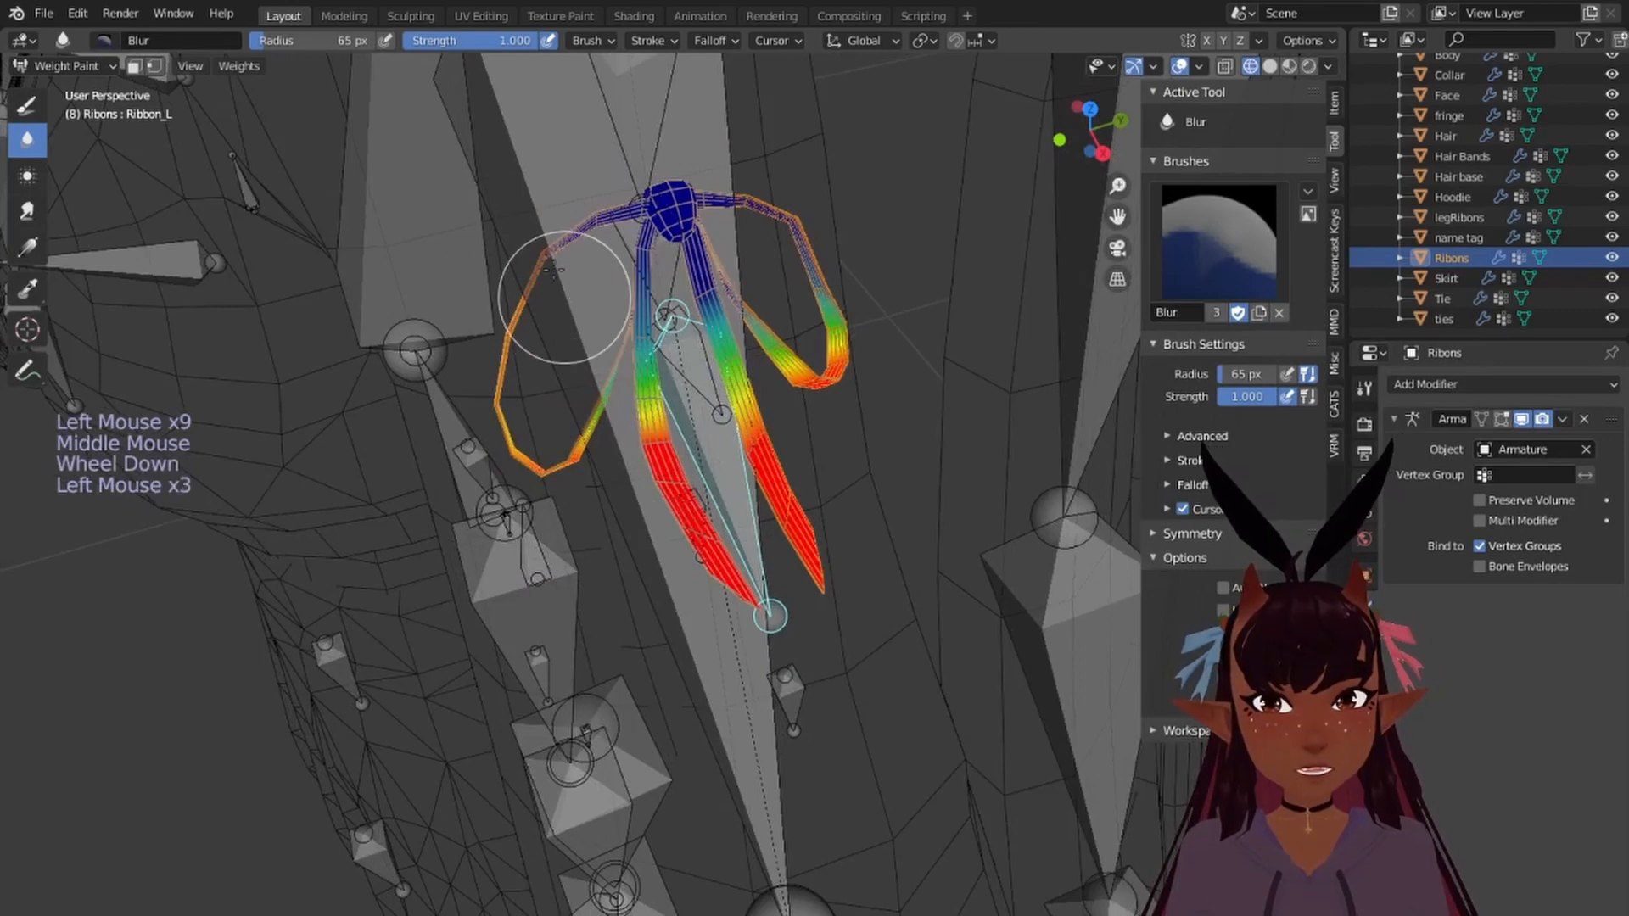
pyautogui.scroll(-7, 509, 454)
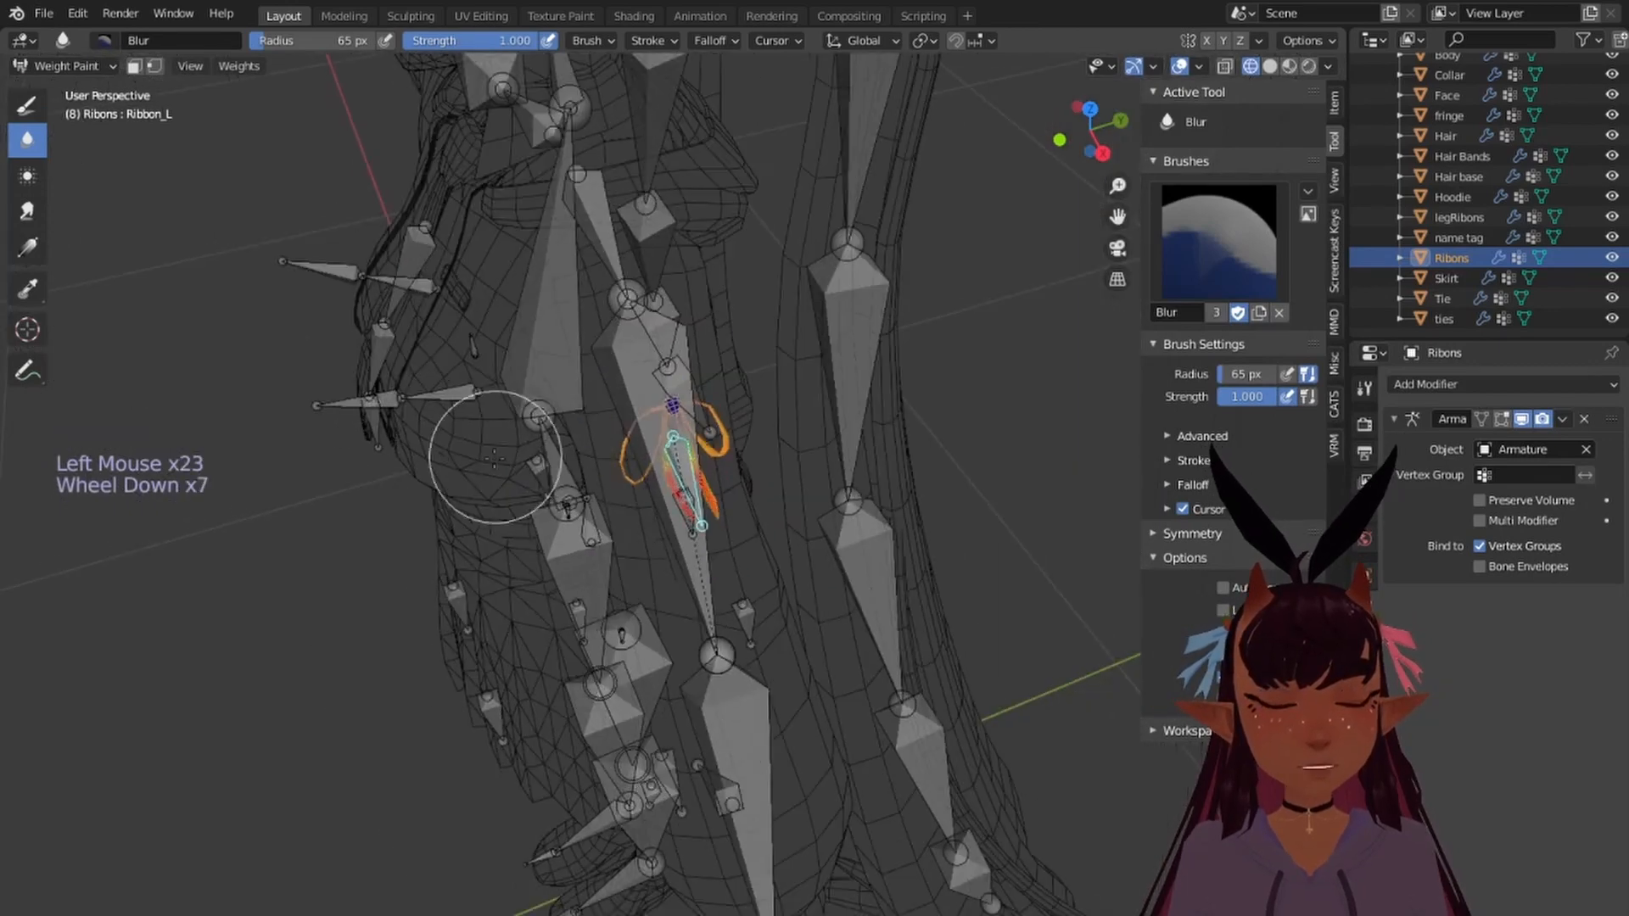
# Step: Make the Right arm bone active and rotate it downward around the global Y axis to expose the right ribbon
pyautogui.moveTo(508, 455); pyautogui.dragTo(882, 509, button='middle')
pyautogui.scroll(-5, 883, 517)
pyautogui.keyDown('shift'); pyautogui.moveTo(882, 526); pyautogui.dragTo(1103, 466, button='middle'); pyautogui.keyUp('shift')
pyautogui.scroll(5, 723, 451)
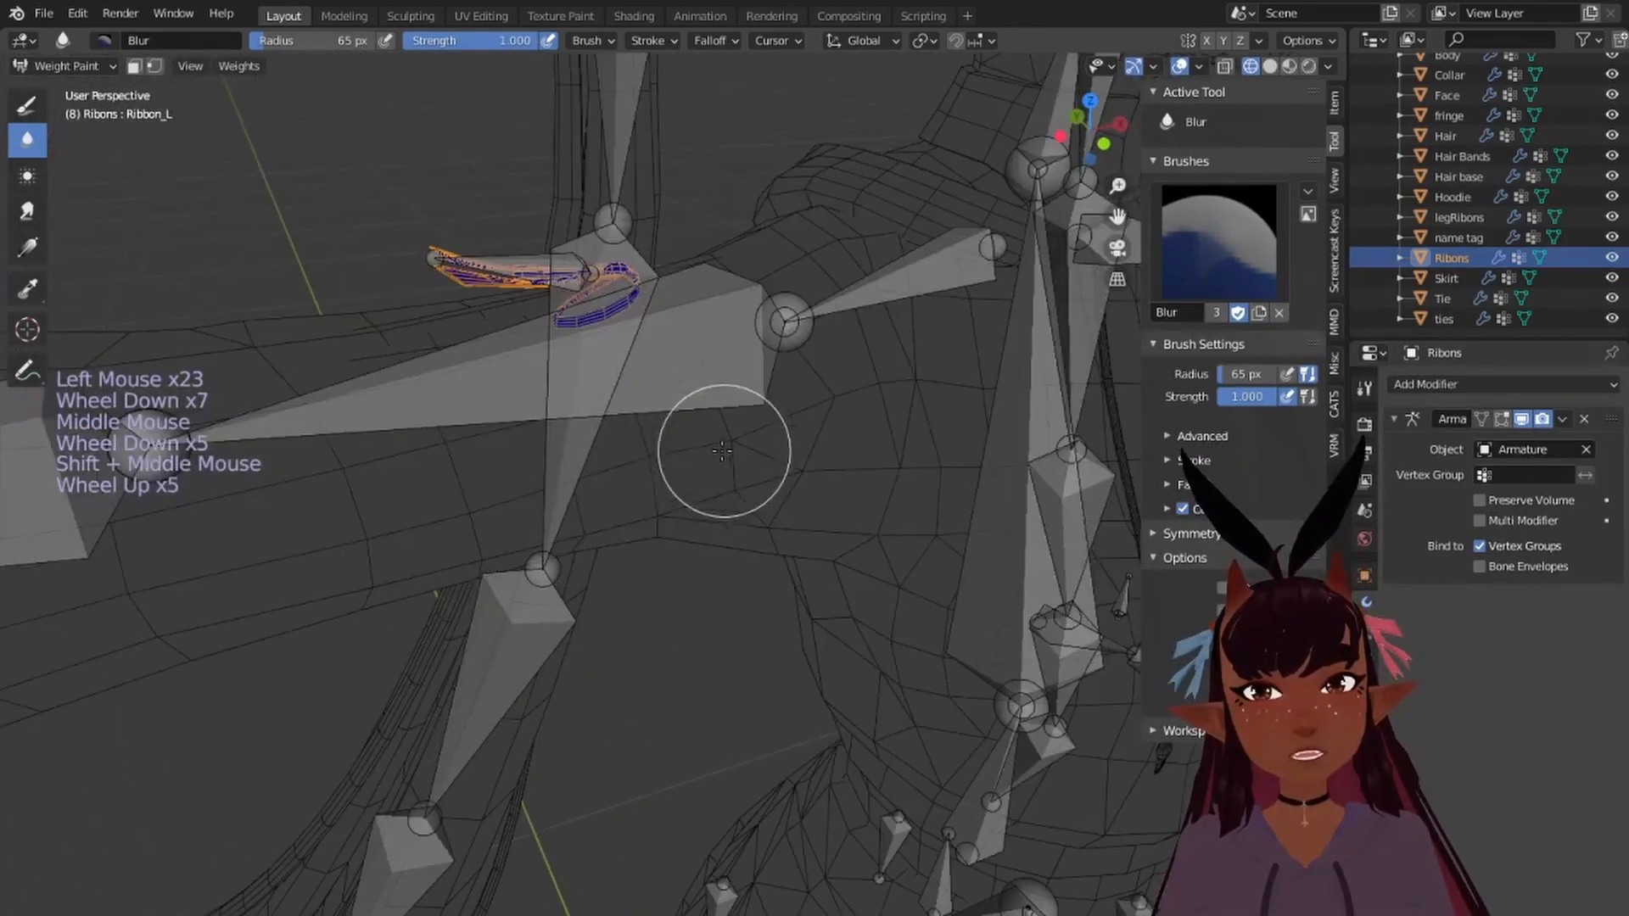
pyautogui.rightClick(506, 378)
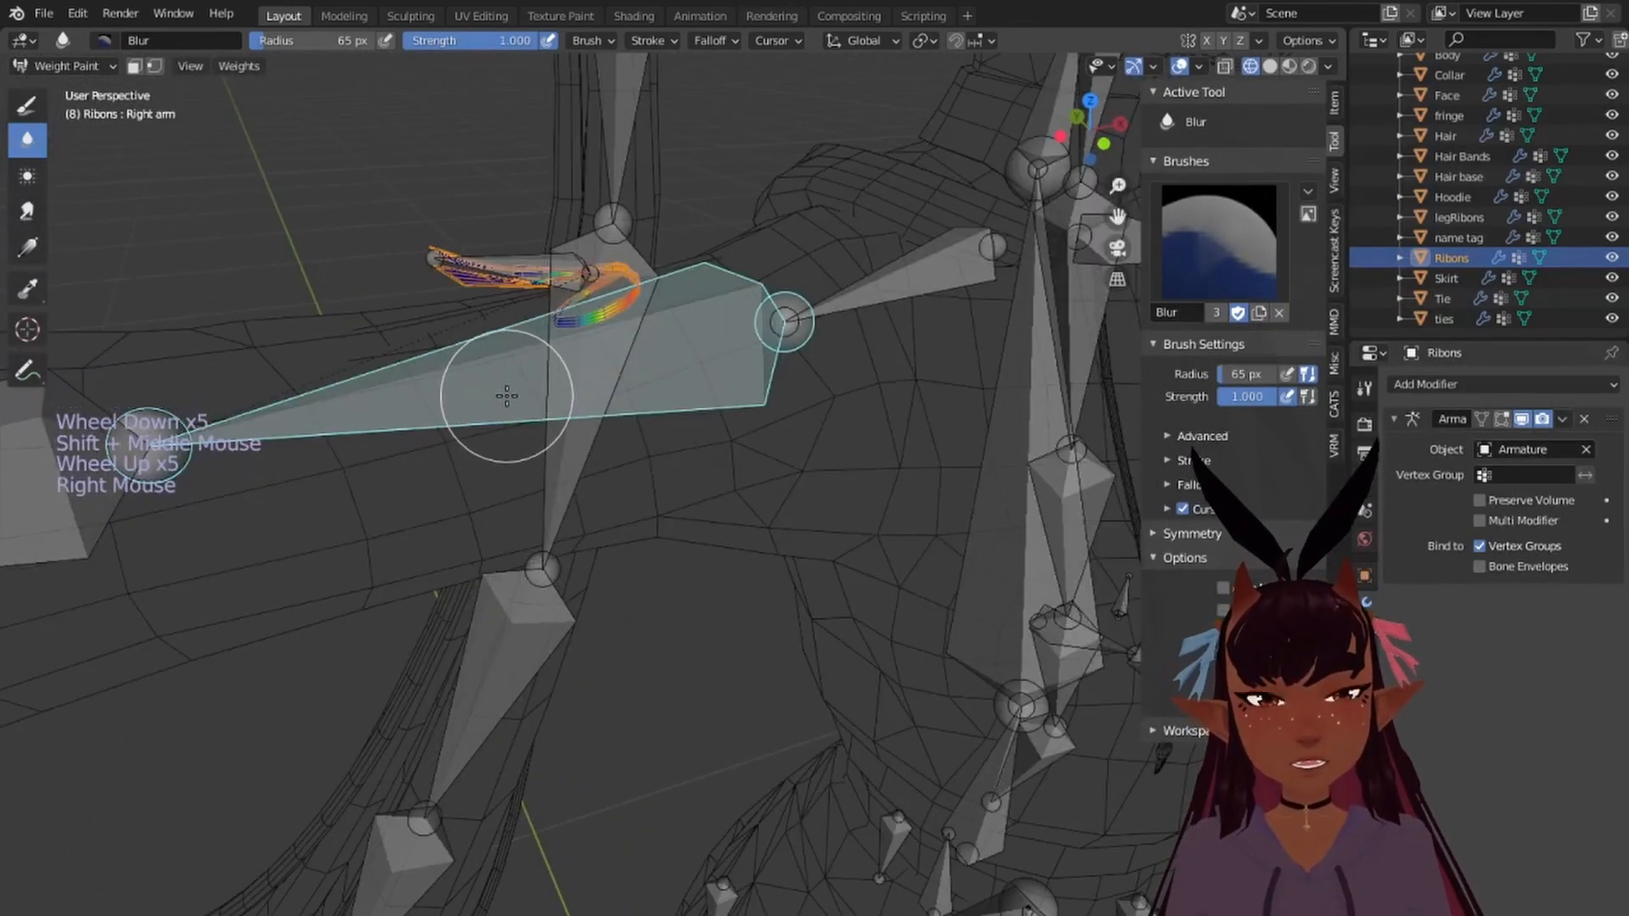
pyautogui.press('r')
pyautogui.press('y')
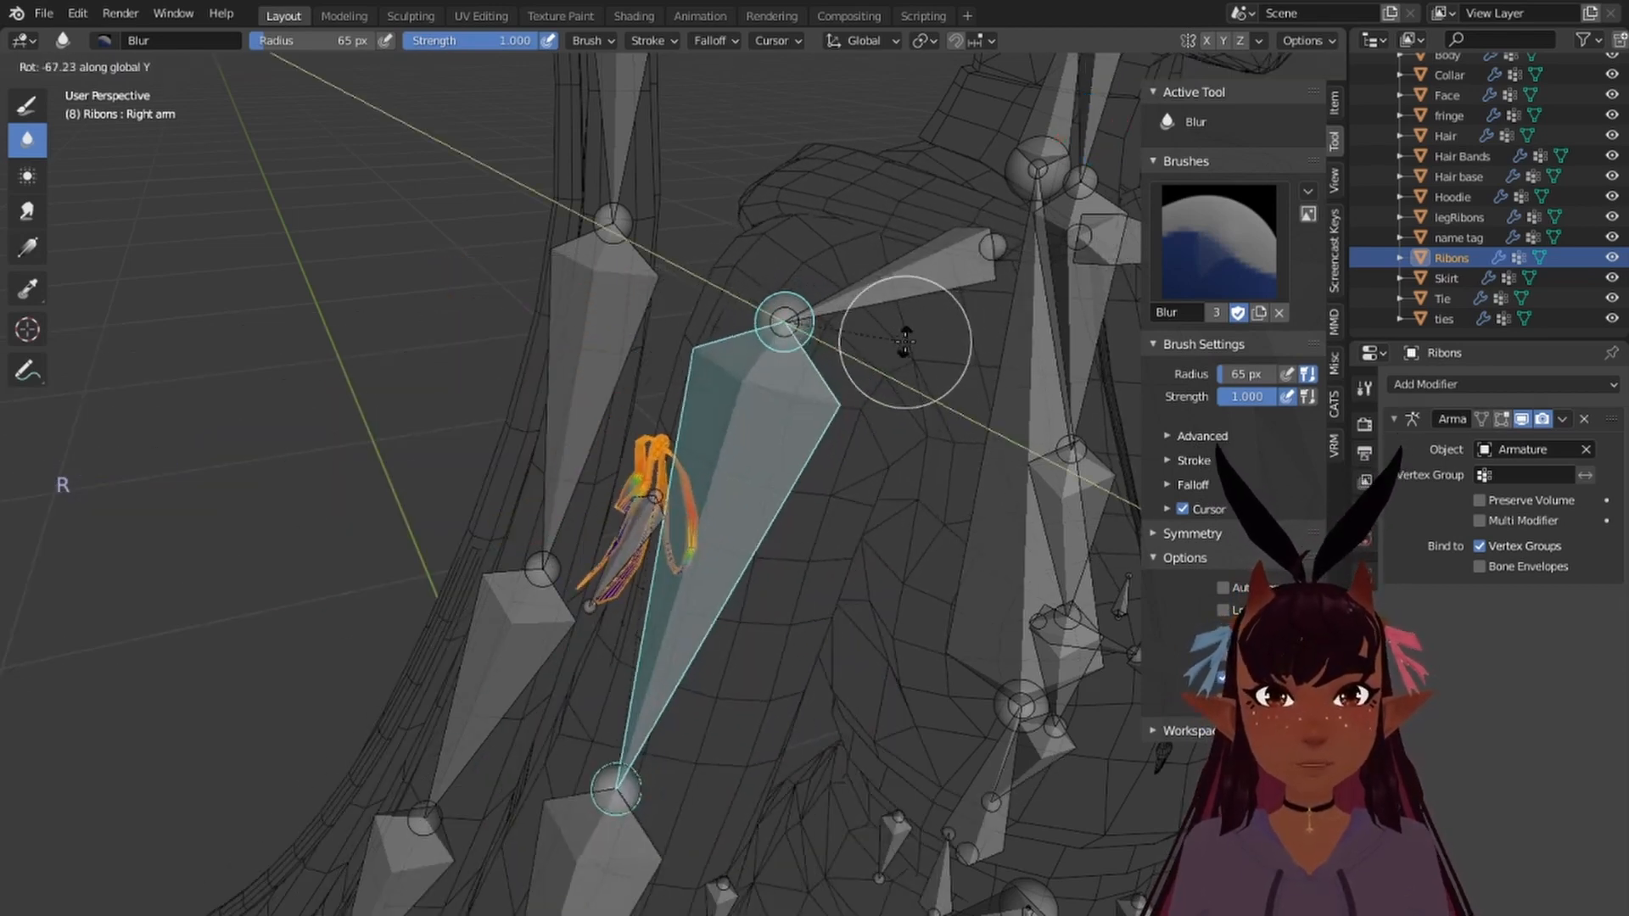
pyautogui.click(721, 452)
# Step: Display the Ribbon_R bone's weights and examine their distribution on the right ribbon up close
pyautogui.rightClick(648, 543)
pyautogui.moveTo(654, 546); pyautogui.dragTo(686, 556, button='middle')
pyautogui.scroll(3, 686, 556)
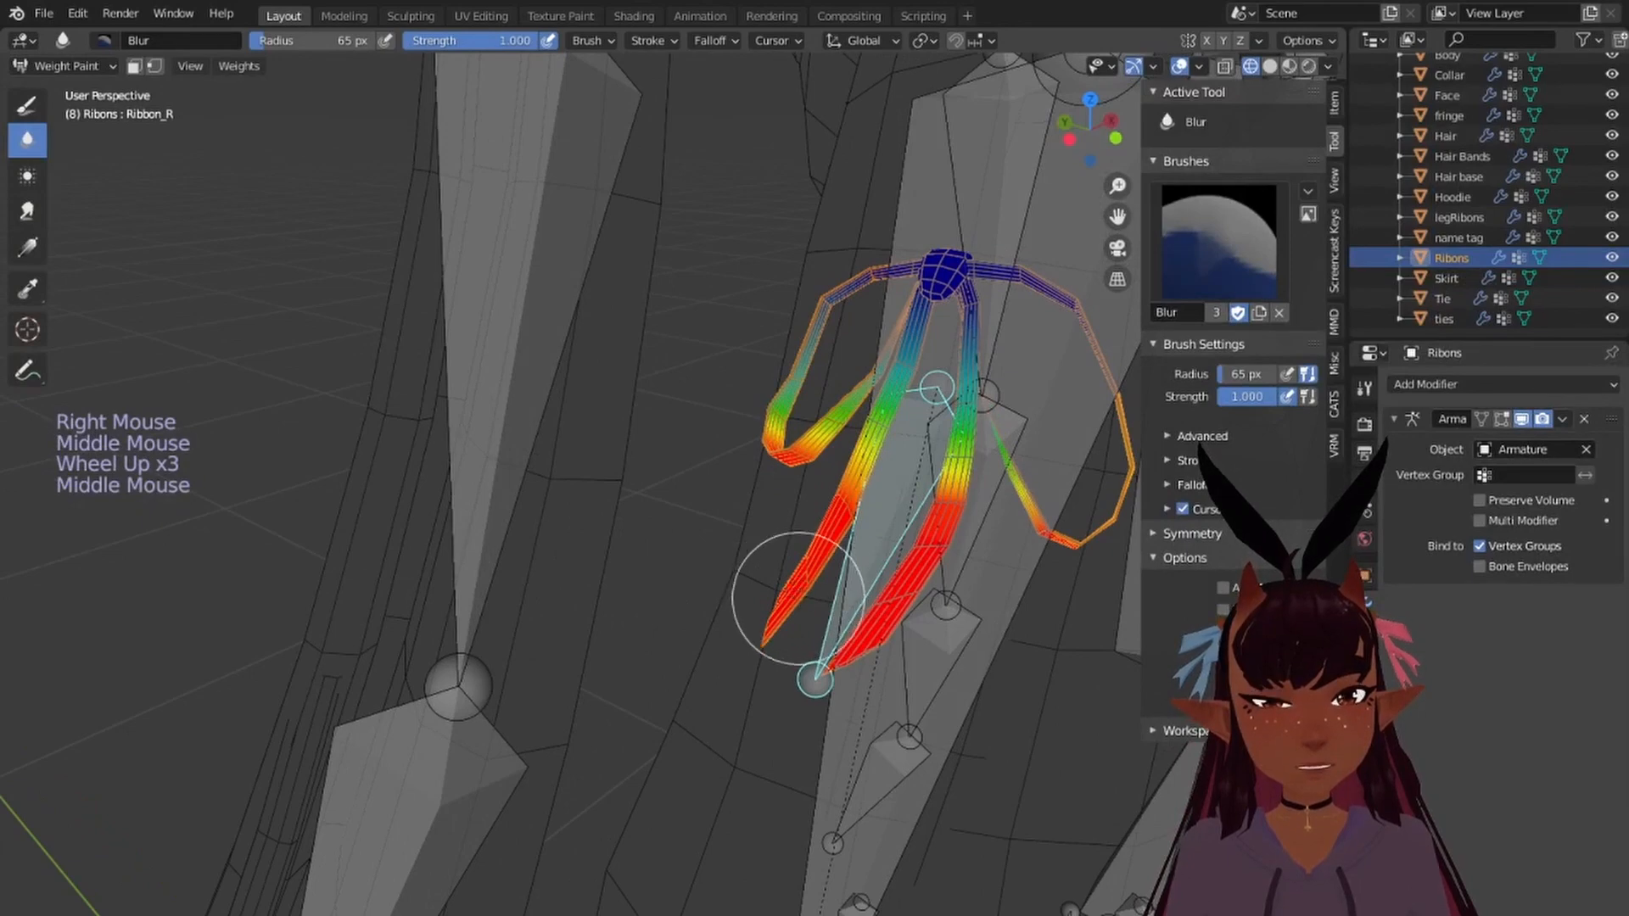
pyautogui.press('r')
pyautogui.moveTo(933, 551); pyautogui.dragTo(891, 520, button='middle')
# Step: Make the Right arm bone active and blur its weights along the right ribbon's loops and tails with a 65 px radius
pyautogui.rightClick(872, 478)
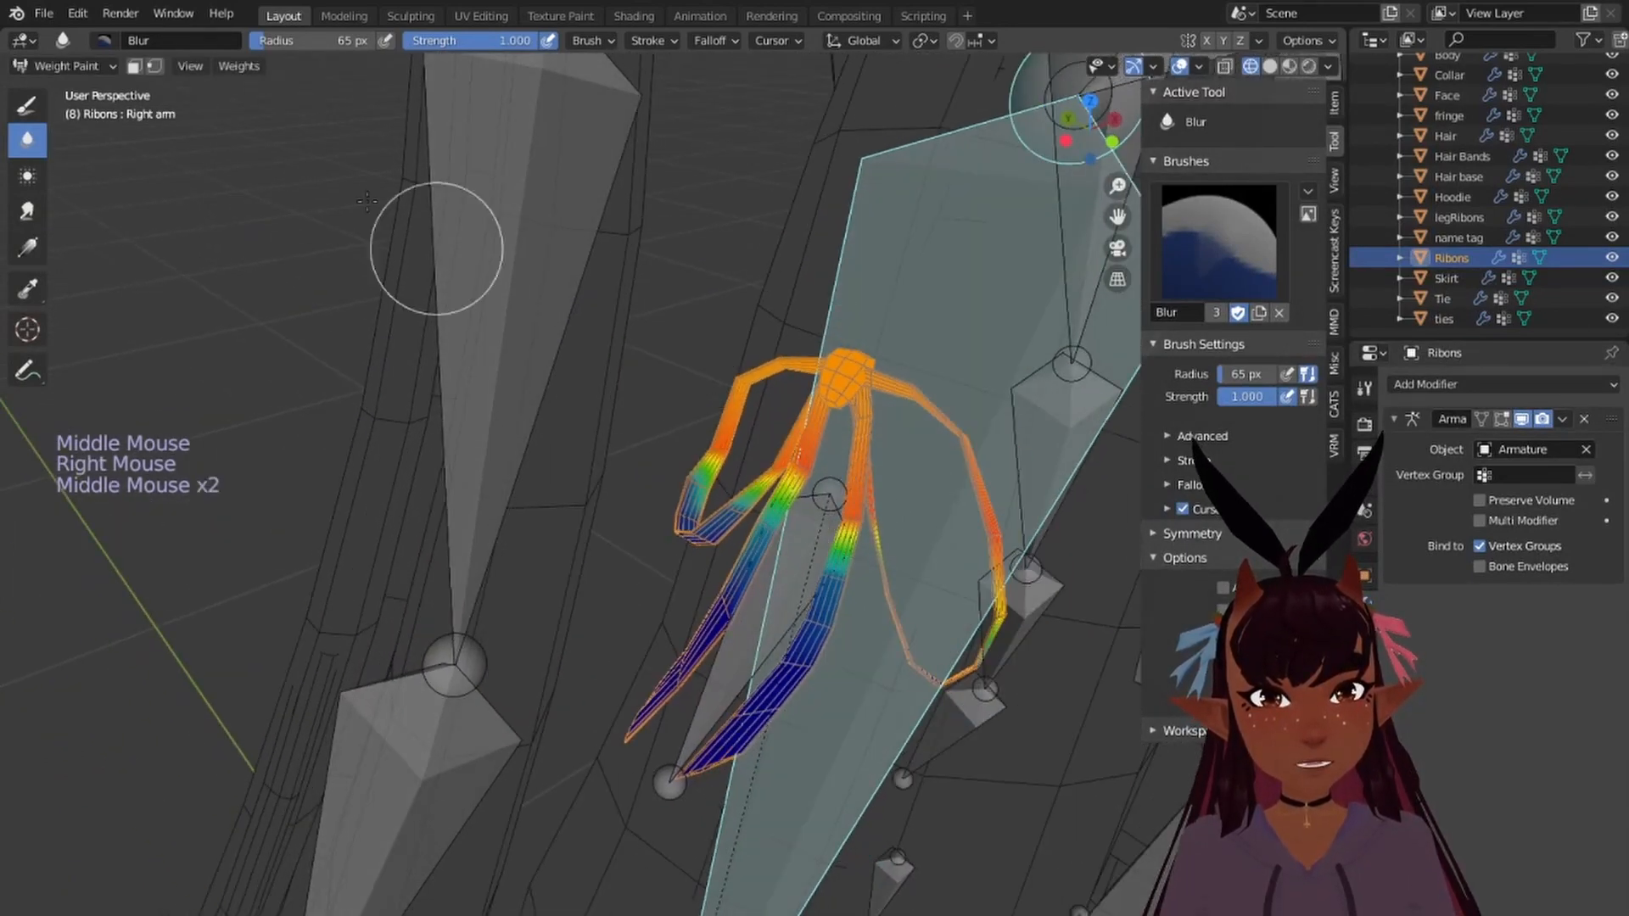
pyautogui.click(27, 106)
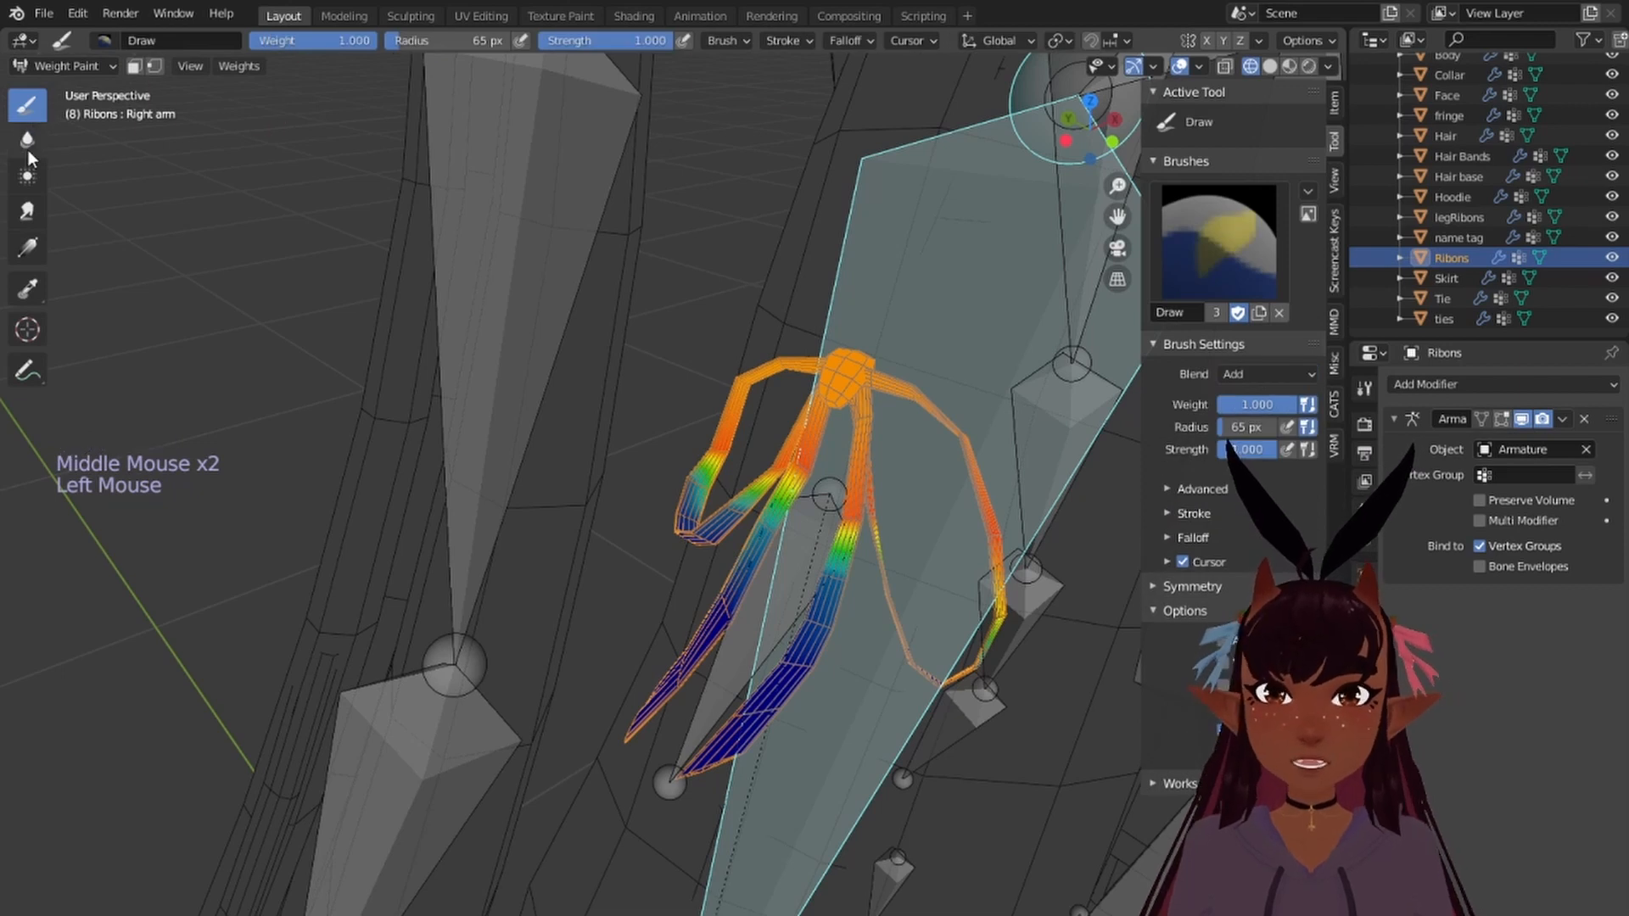
pyautogui.click(28, 141)
pyautogui.click(588, 40)
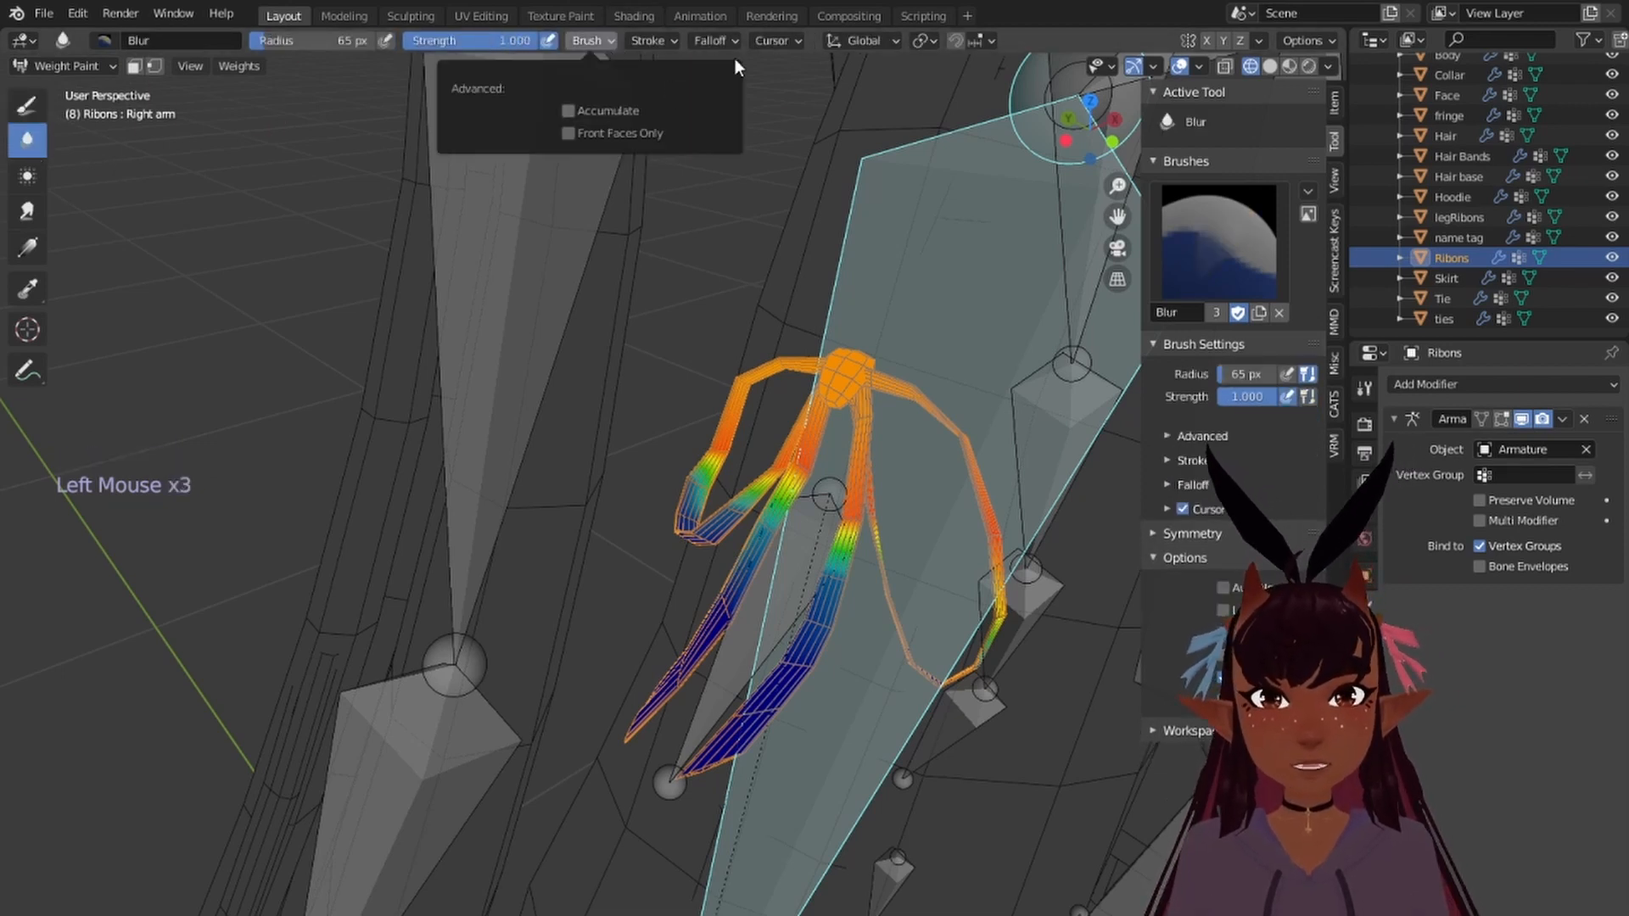
pyautogui.moveTo(709, 34)
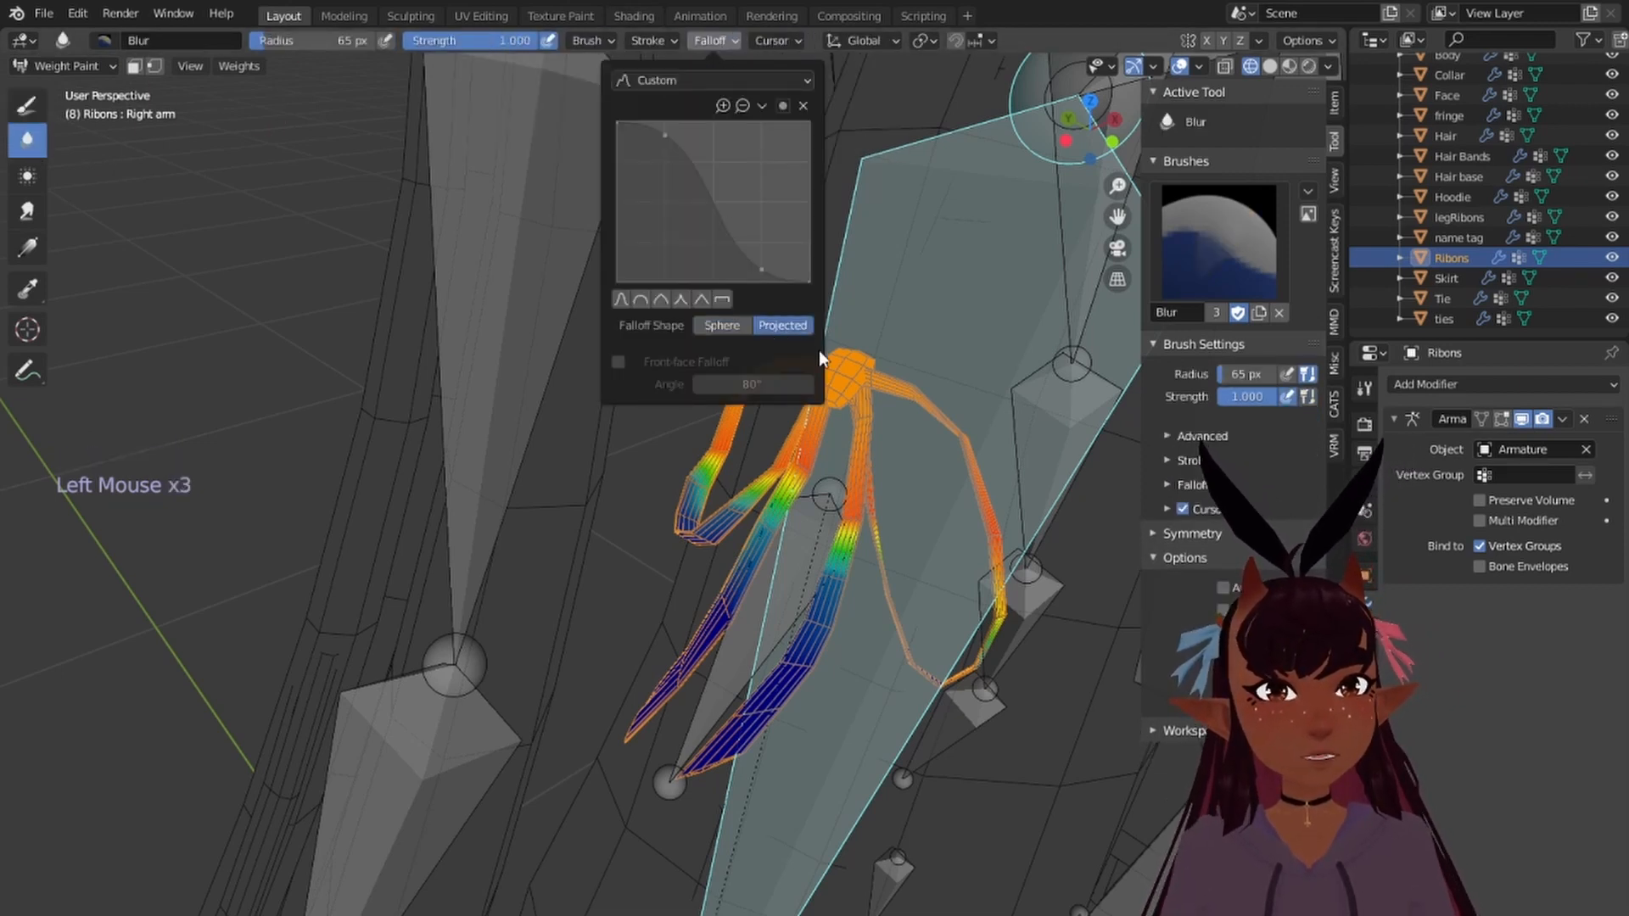
pyautogui.moveTo(765, 524); pyautogui.dragTo(749, 461)
pyautogui.moveTo(743, 441)
pyautogui.mouseDown()
pyautogui.moveTo(721, 403)
pyautogui.moveTo(780, 477)
pyautogui.mouseUp()
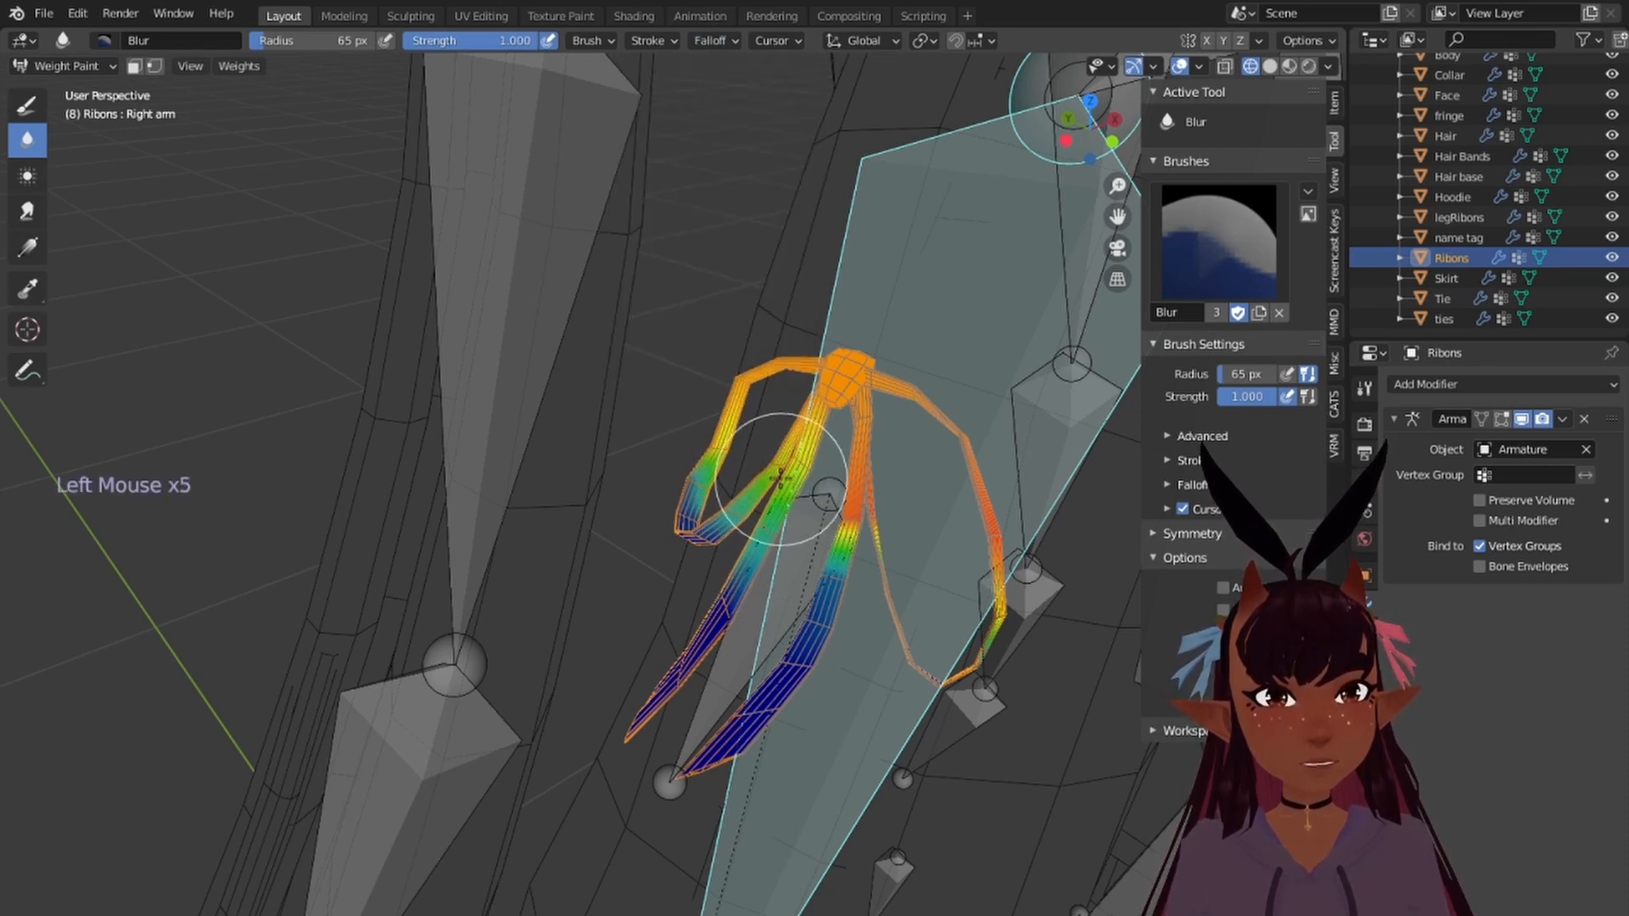
pyautogui.moveTo(779, 549)
pyautogui.mouseDown()
pyautogui.moveTo(817, 545)
pyautogui.moveTo(864, 502)
pyautogui.mouseUp()
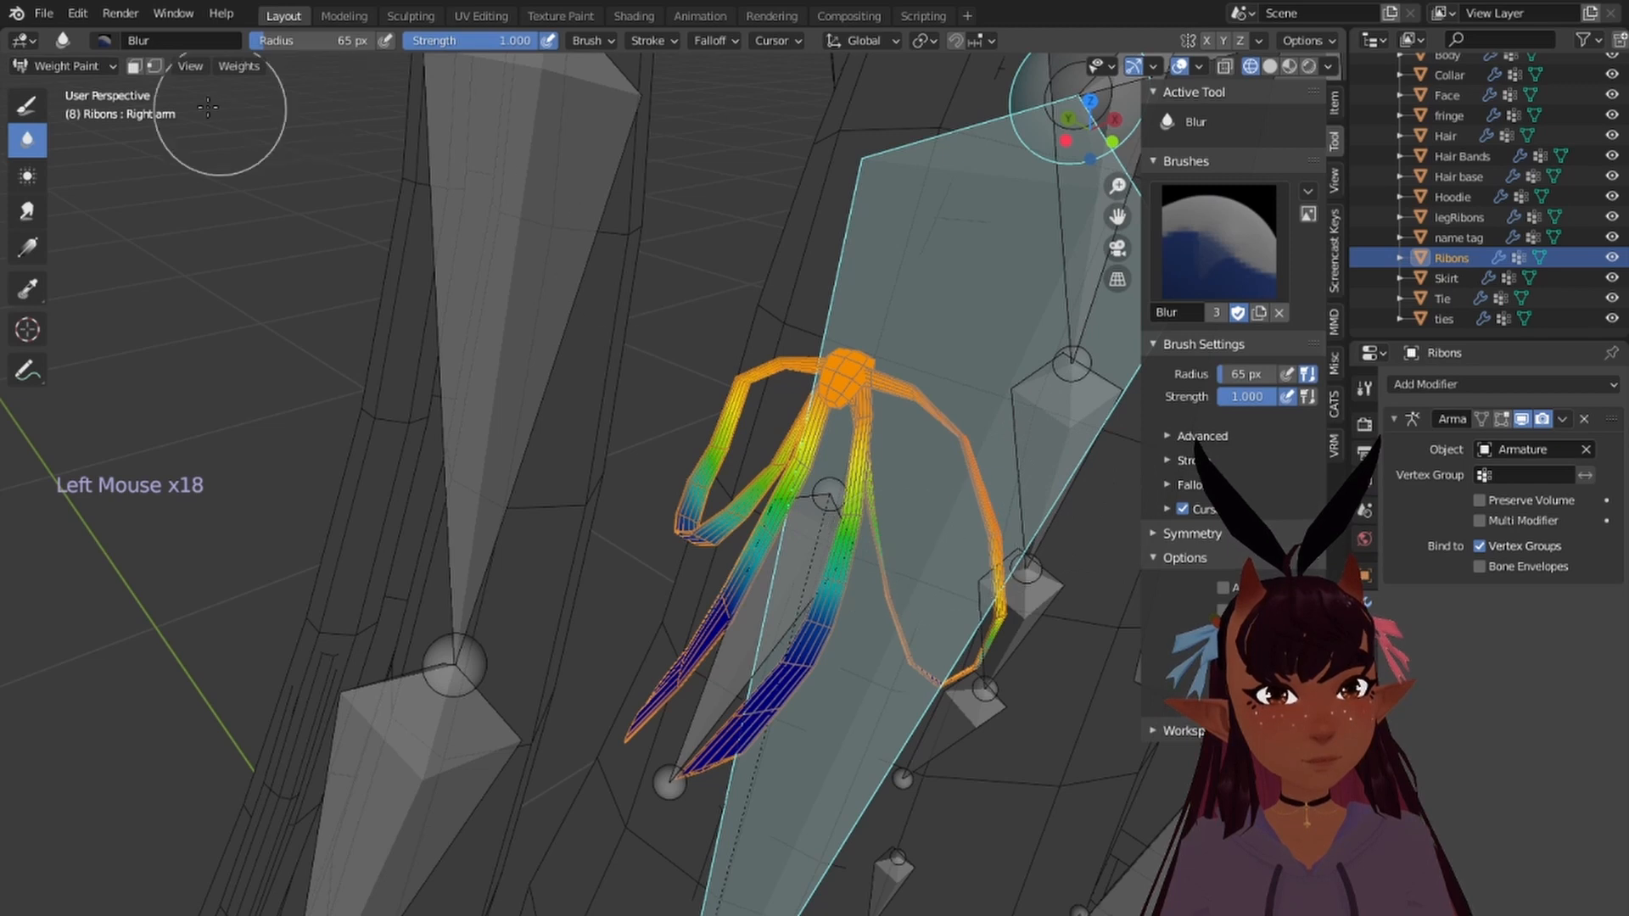
# Step: Subtract the Right arm bone's weight from the right ribbon's loops and tails with the 65 px Draw brush
pyautogui.click(27, 105)
pyautogui.click(726, 40)
pyautogui.click(780, 80)
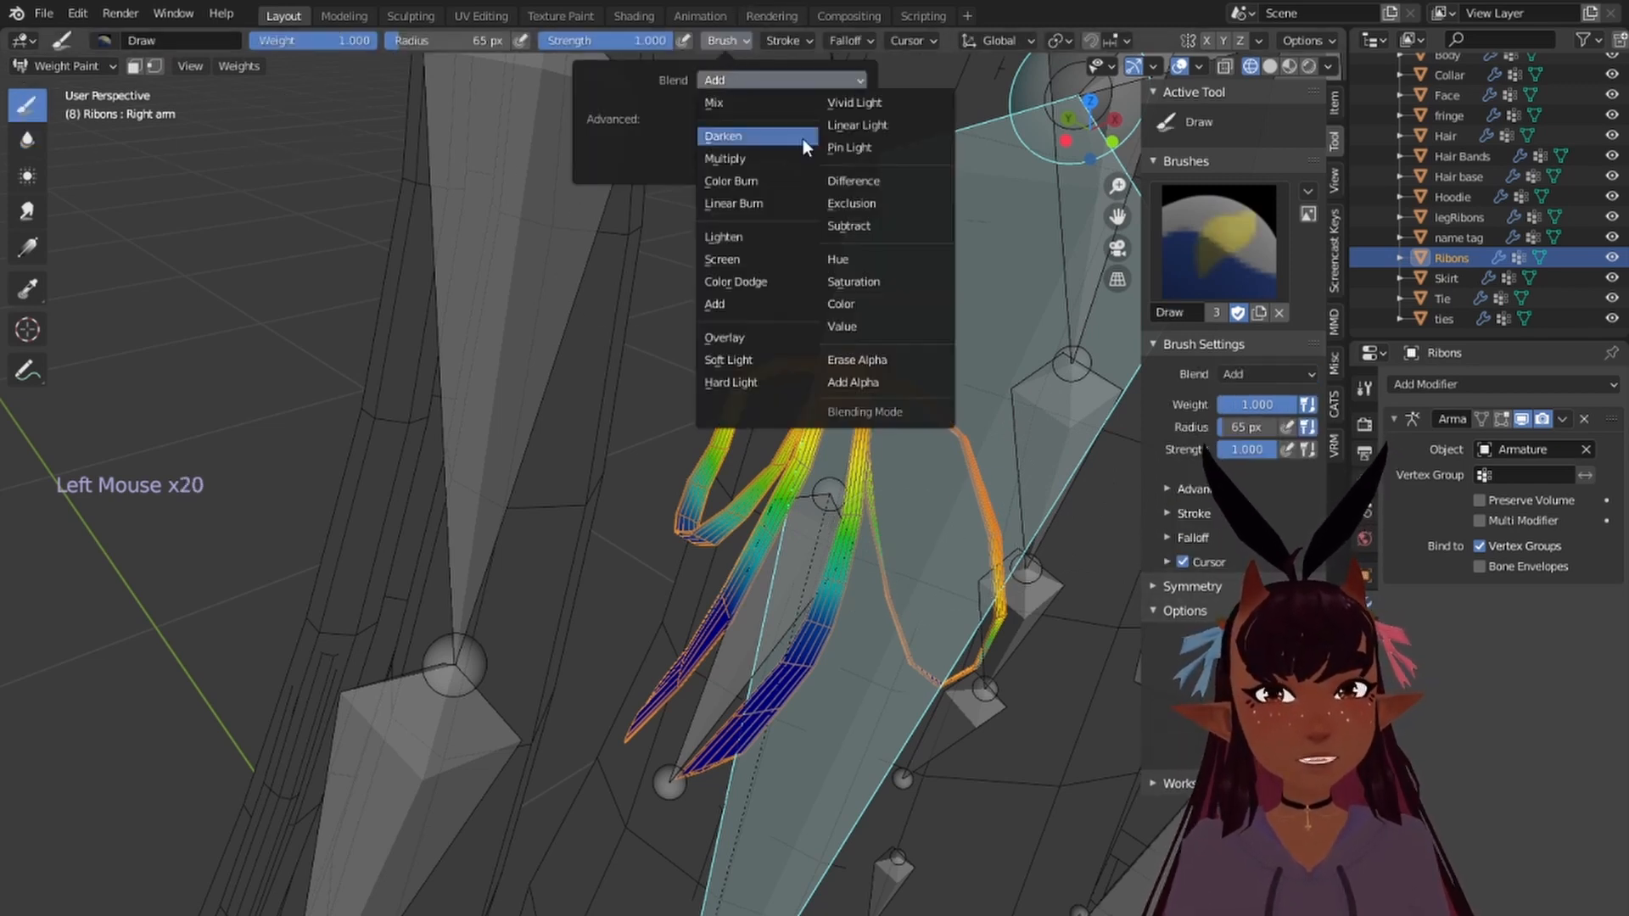
pyautogui.click(874, 227)
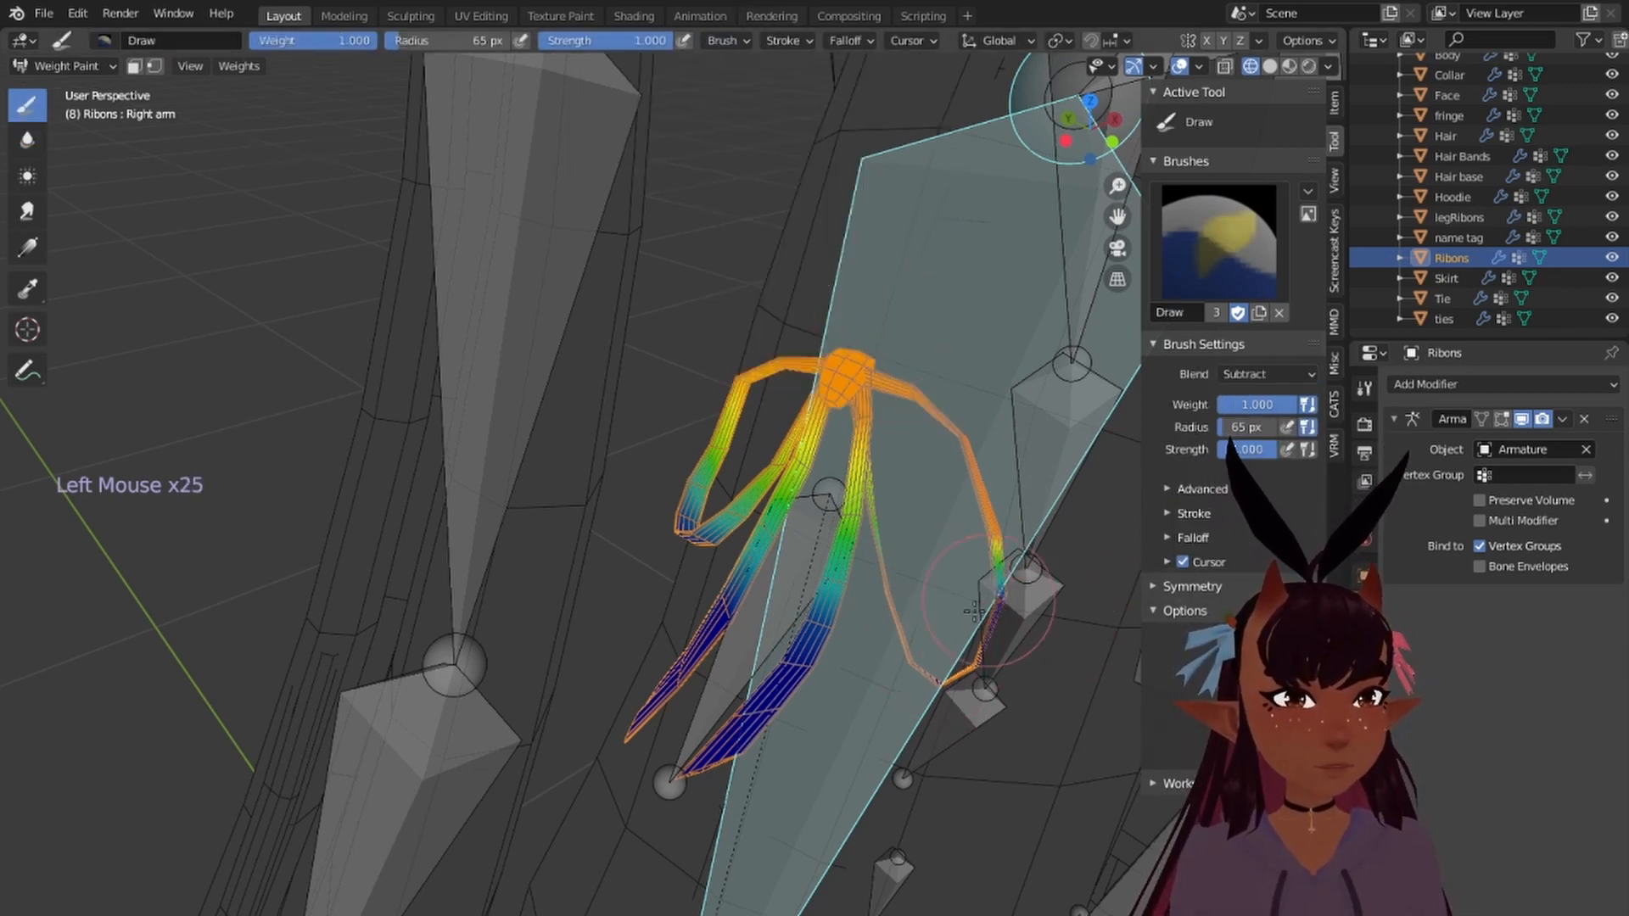
pyautogui.moveTo(939, 695); pyautogui.dragTo(932, 569)
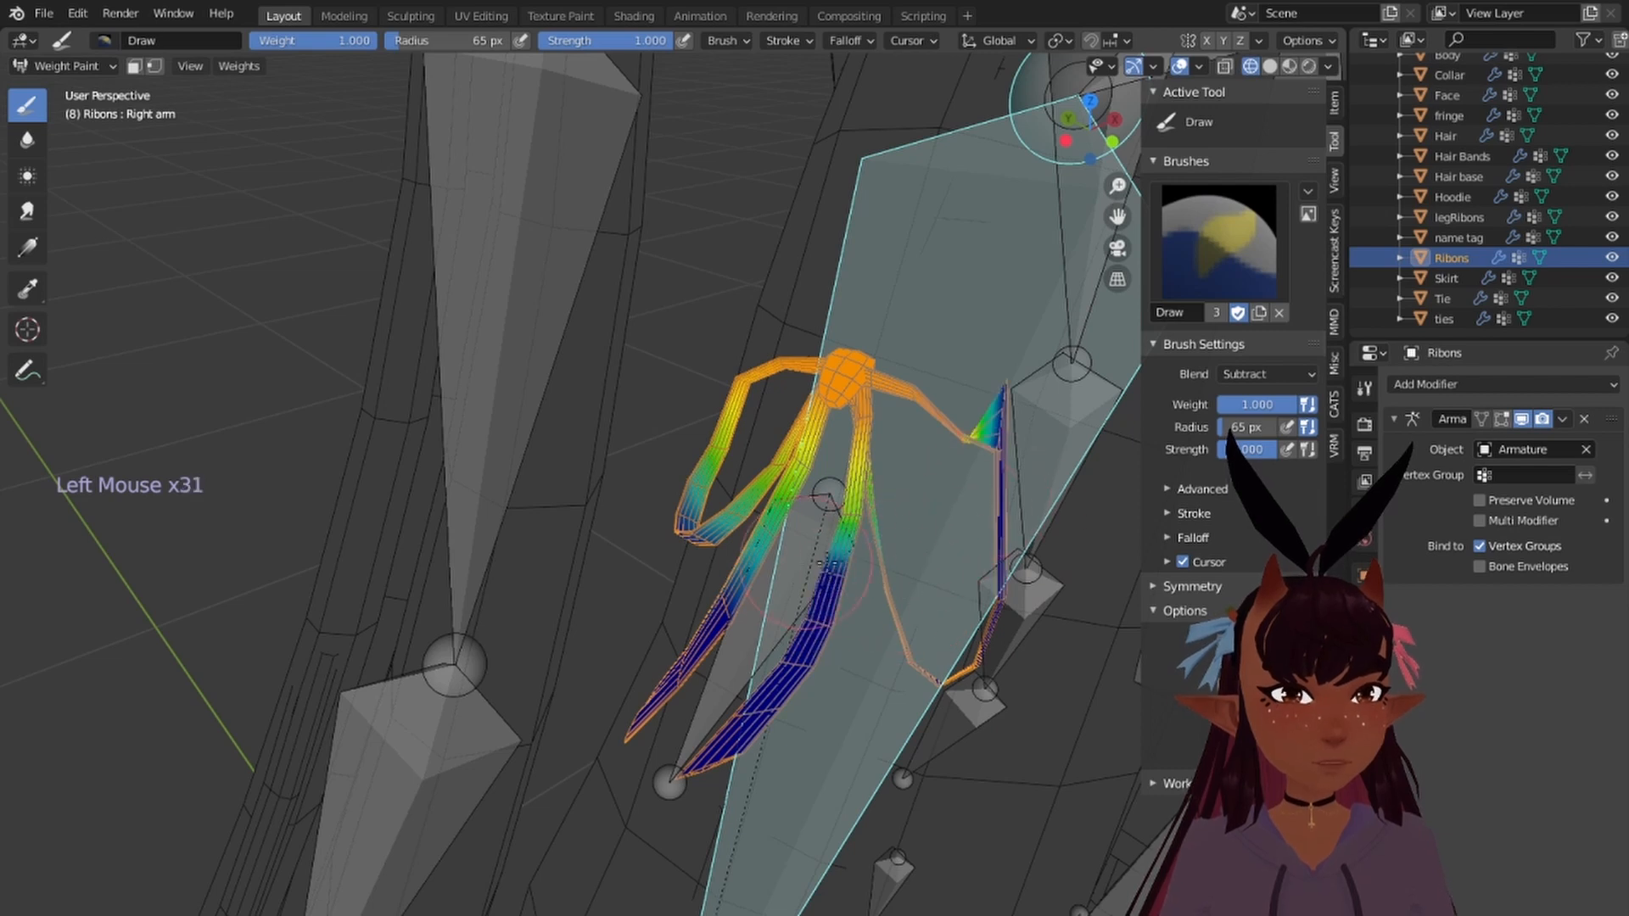
pyautogui.moveTo(821, 561); pyautogui.dragTo(848, 475)
pyautogui.moveTo(730, 551); pyautogui.dragTo(768, 475)
pyautogui.moveTo(747, 399); pyautogui.dragTo(757, 521)
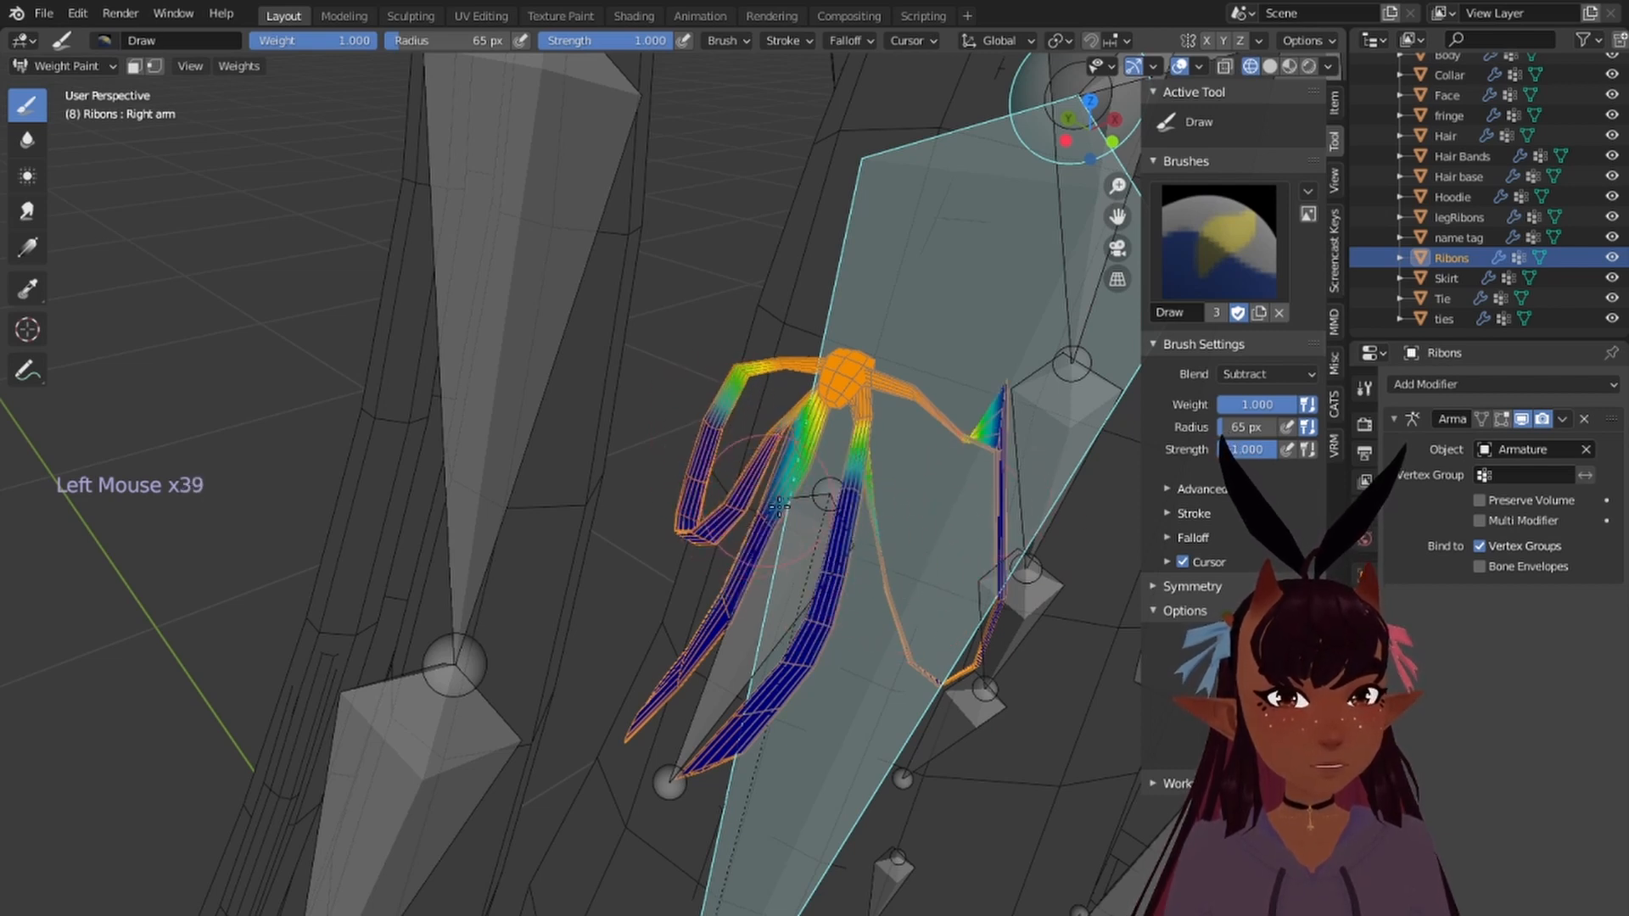
# Step: Make the Ribbon_R bone active and blur its weights along the right ribbon's distorted loop
pyautogui.rightClick(780, 596)
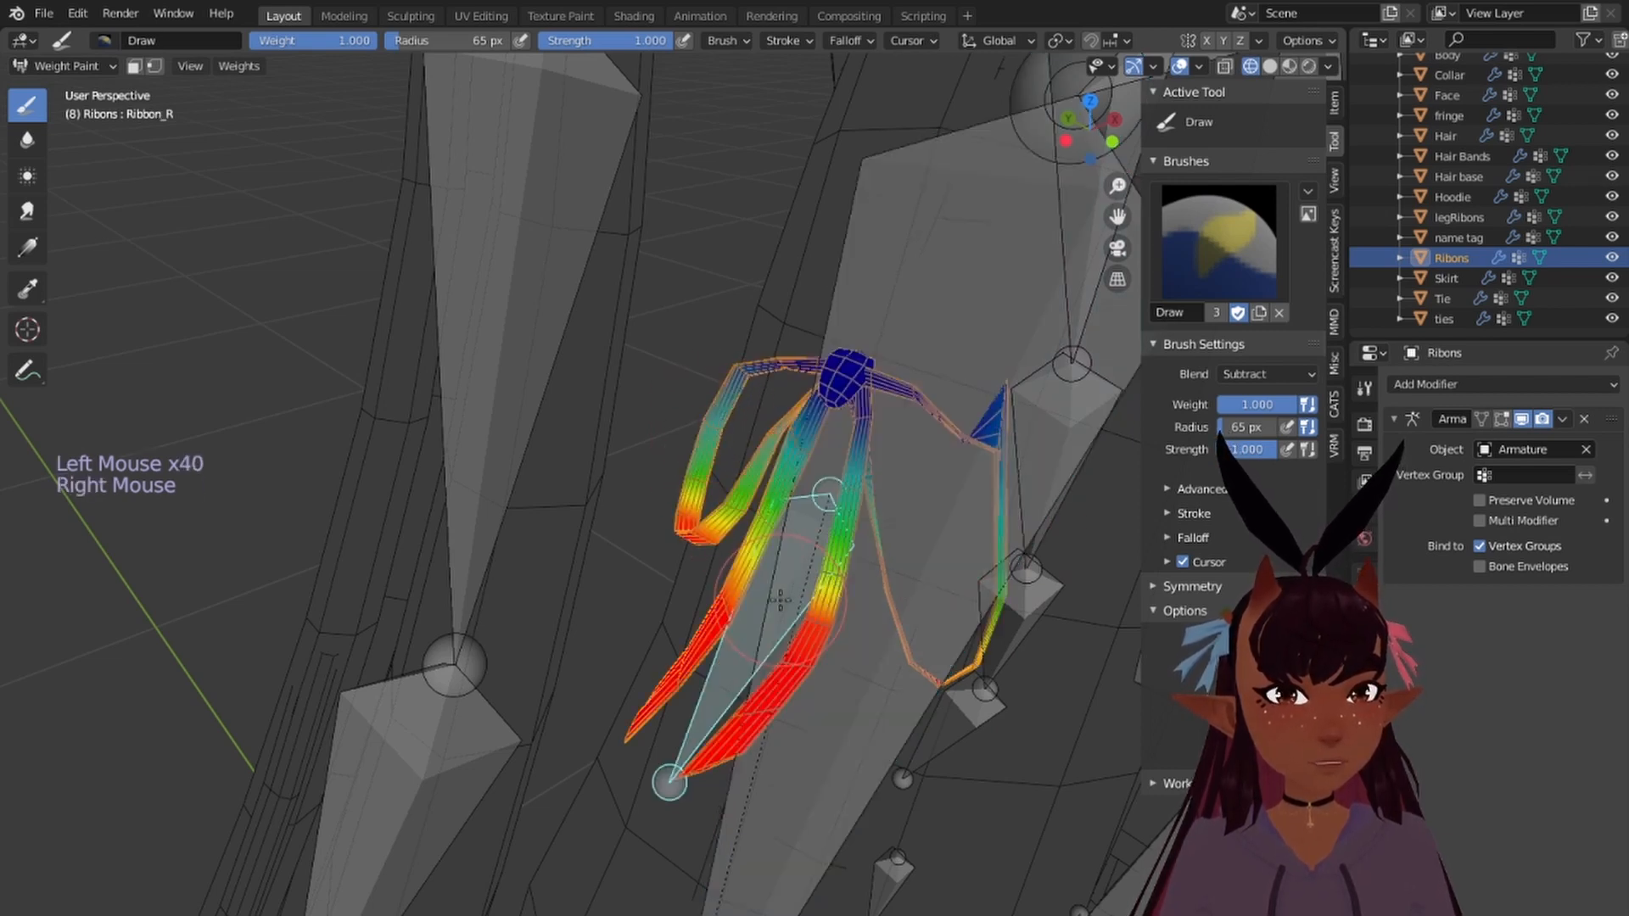
pyautogui.click(23, 140)
pyautogui.moveTo(945, 364)
pyautogui.mouseDown()
pyautogui.moveTo(1007, 429)
pyautogui.moveTo(1011, 382)
pyautogui.moveTo(1002, 451)
pyautogui.mouseUp()
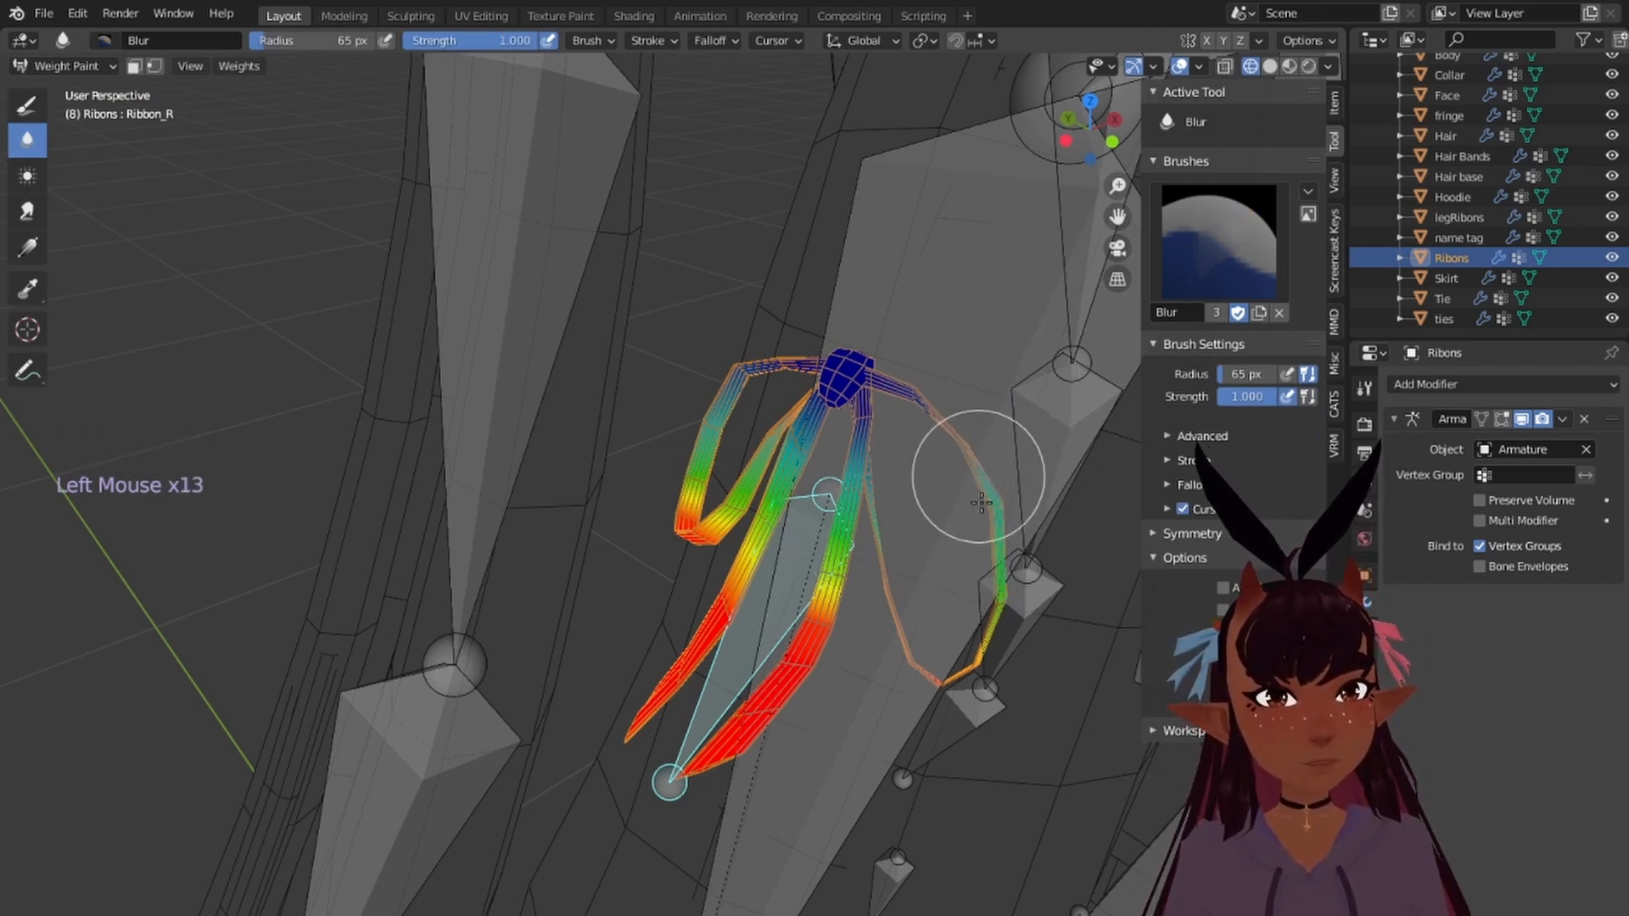
# Step: Finish blurring the Ribbon_R bone's weights on the right ribbon and blur the Right arm bone's weights along its tails and loops
pyautogui.moveTo(736, 386)
pyautogui.mouseDown()
pyautogui.moveTo(752, 374)
pyautogui.moveTo(764, 449)
pyautogui.mouseUp()
pyautogui.moveTo(763, 449); pyautogui.dragTo(779, 516)
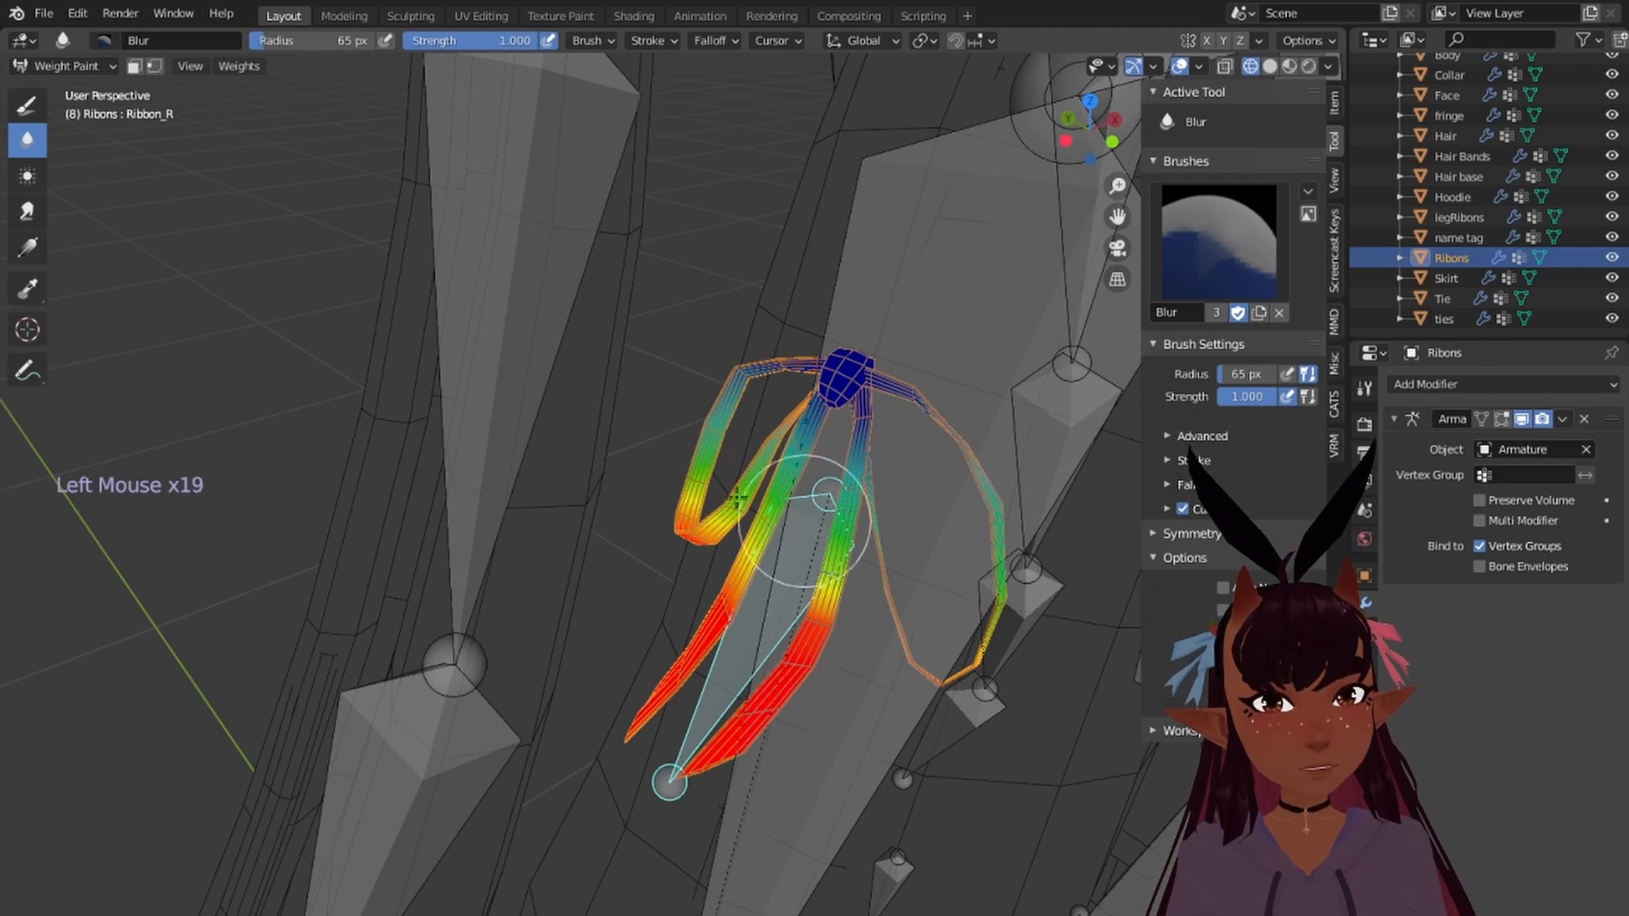
pyautogui.rightClick(972, 348)
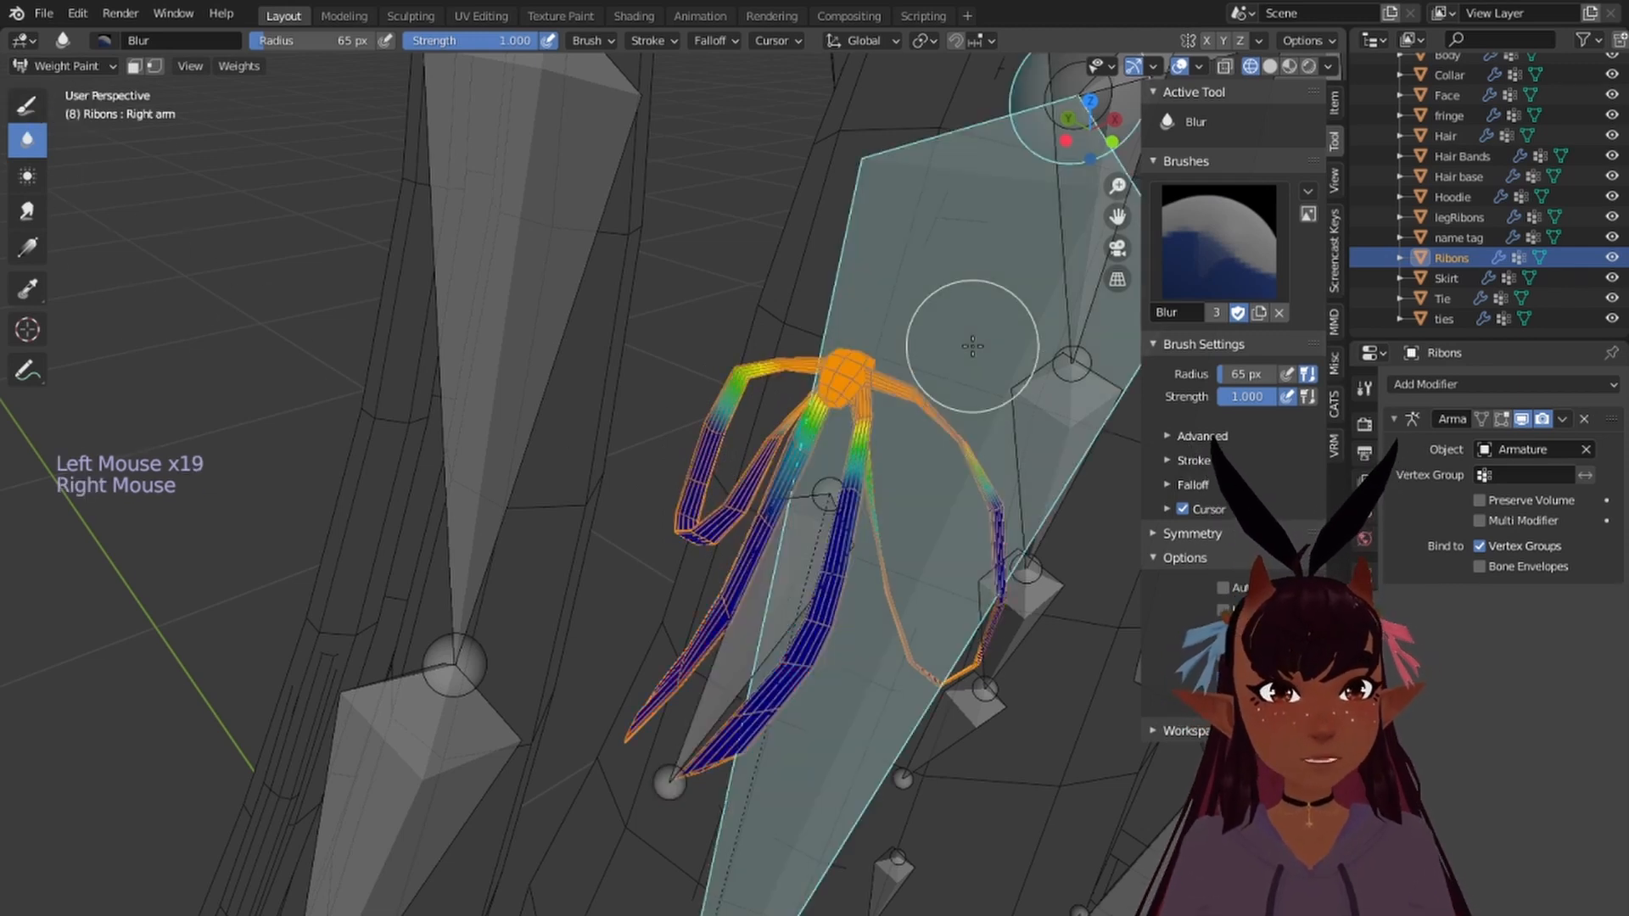
pyautogui.moveTo(768, 482)
pyautogui.mouseDown()
pyautogui.moveTo(752, 454)
pyautogui.moveTo(768, 477)
pyautogui.mouseUp()
pyautogui.moveTo(768, 477); pyautogui.dragTo(772, 474)
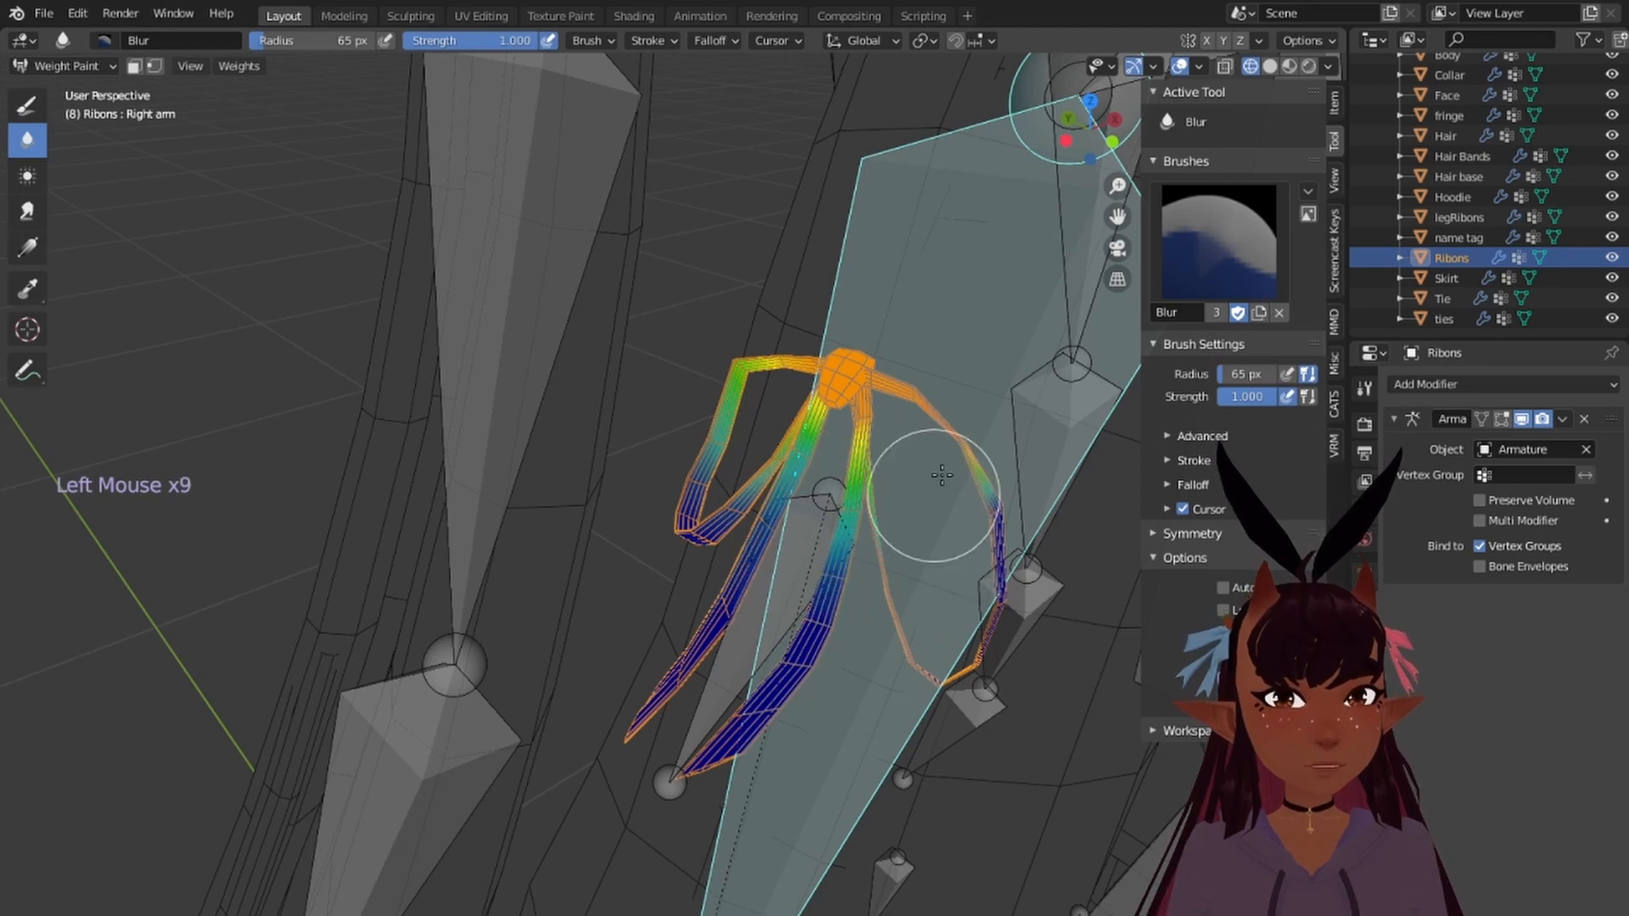
pyautogui.moveTo(942, 473); pyautogui.dragTo(953, 484)
pyautogui.moveTo(954, 483)
pyautogui.mouseDown()
pyautogui.moveTo(964, 494)
pyautogui.moveTo(861, 495)
pyautogui.mouseUp()
# Step: Make the Ribbon_R bone active and test-rotate it to check how the right ribbon deforms
pyautogui.scroll(-4, 861, 494)
pyautogui.moveTo(861, 495); pyautogui.dragTo(947, 476, button='middle')
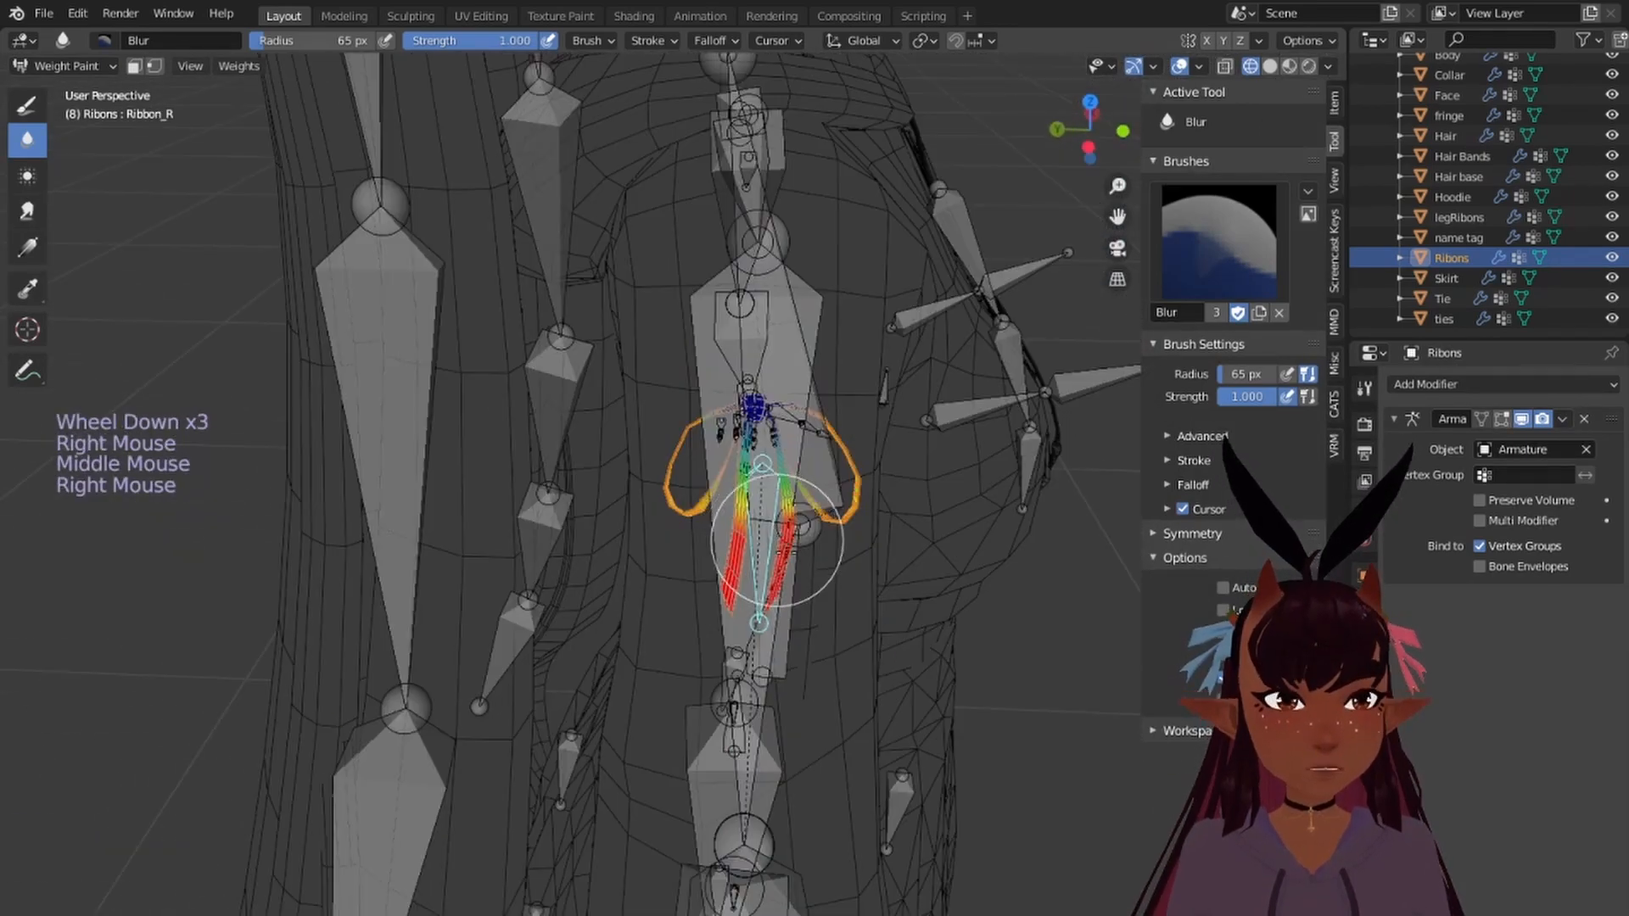
pyautogui.press('r')
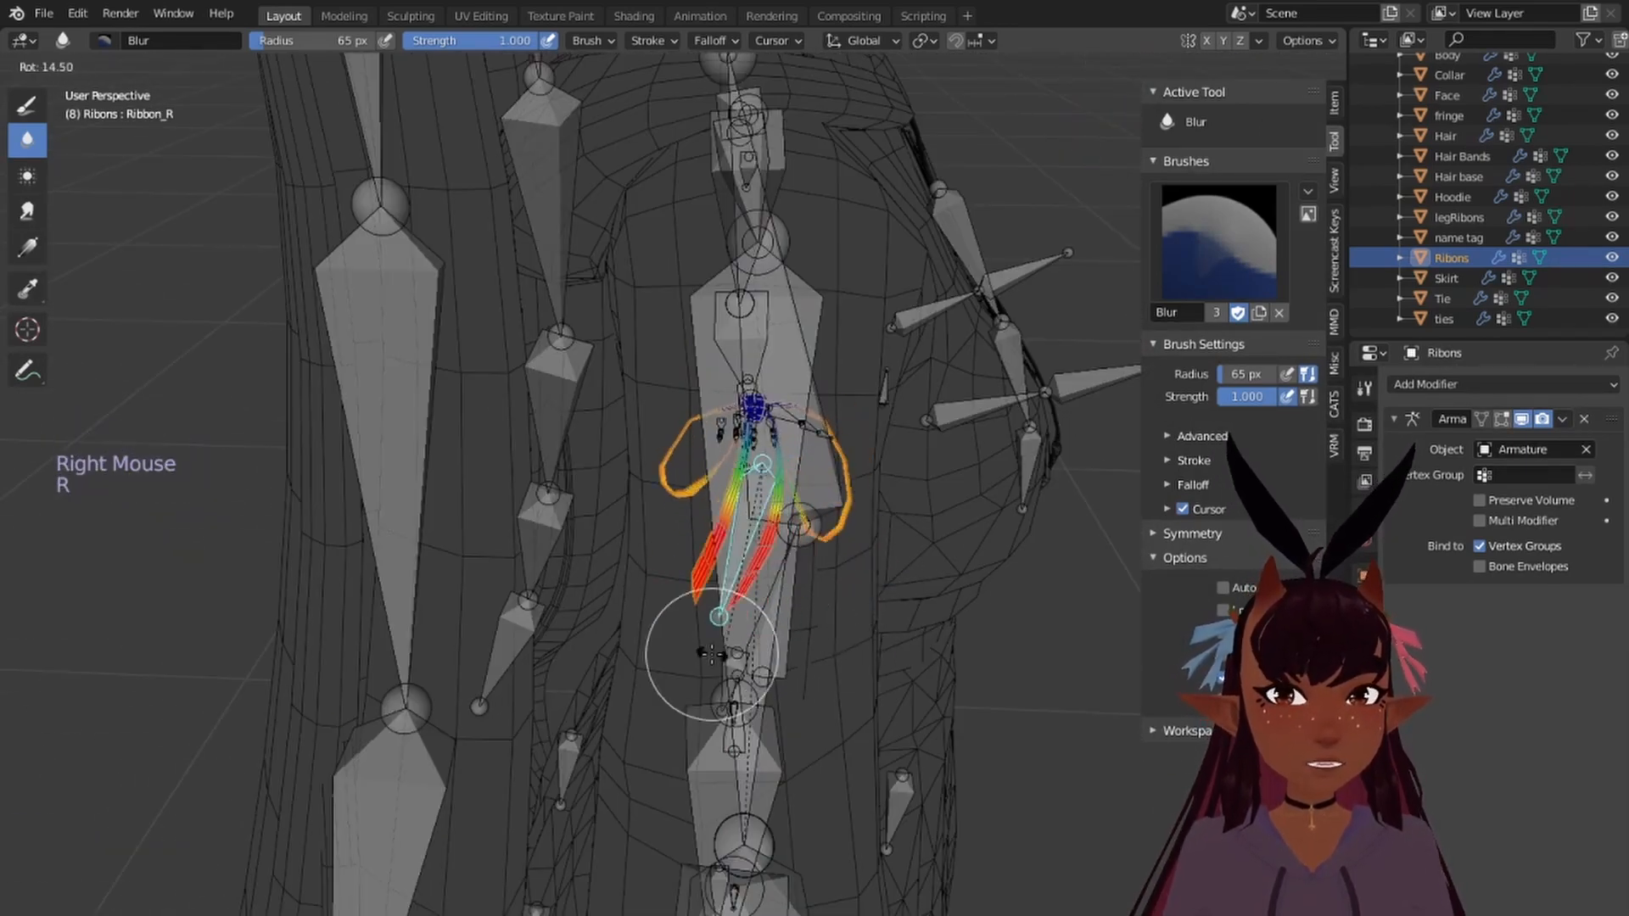
pyautogui.rightClick(825, 684)
# Step: Make the Ribbon_L bone active and rotate it to test how the left ribbon deforms
pyautogui.scroll(-5, 896, 549)
pyautogui.moveTo(896, 549)
pyautogui.mouseDown(button='middle')
pyautogui.moveTo(733, 499)
pyautogui.moveTo(690, 545)
pyautogui.mouseUp(button='middle')
pyautogui.scroll(2, 901, 648)
pyautogui.rightClick(928, 636)
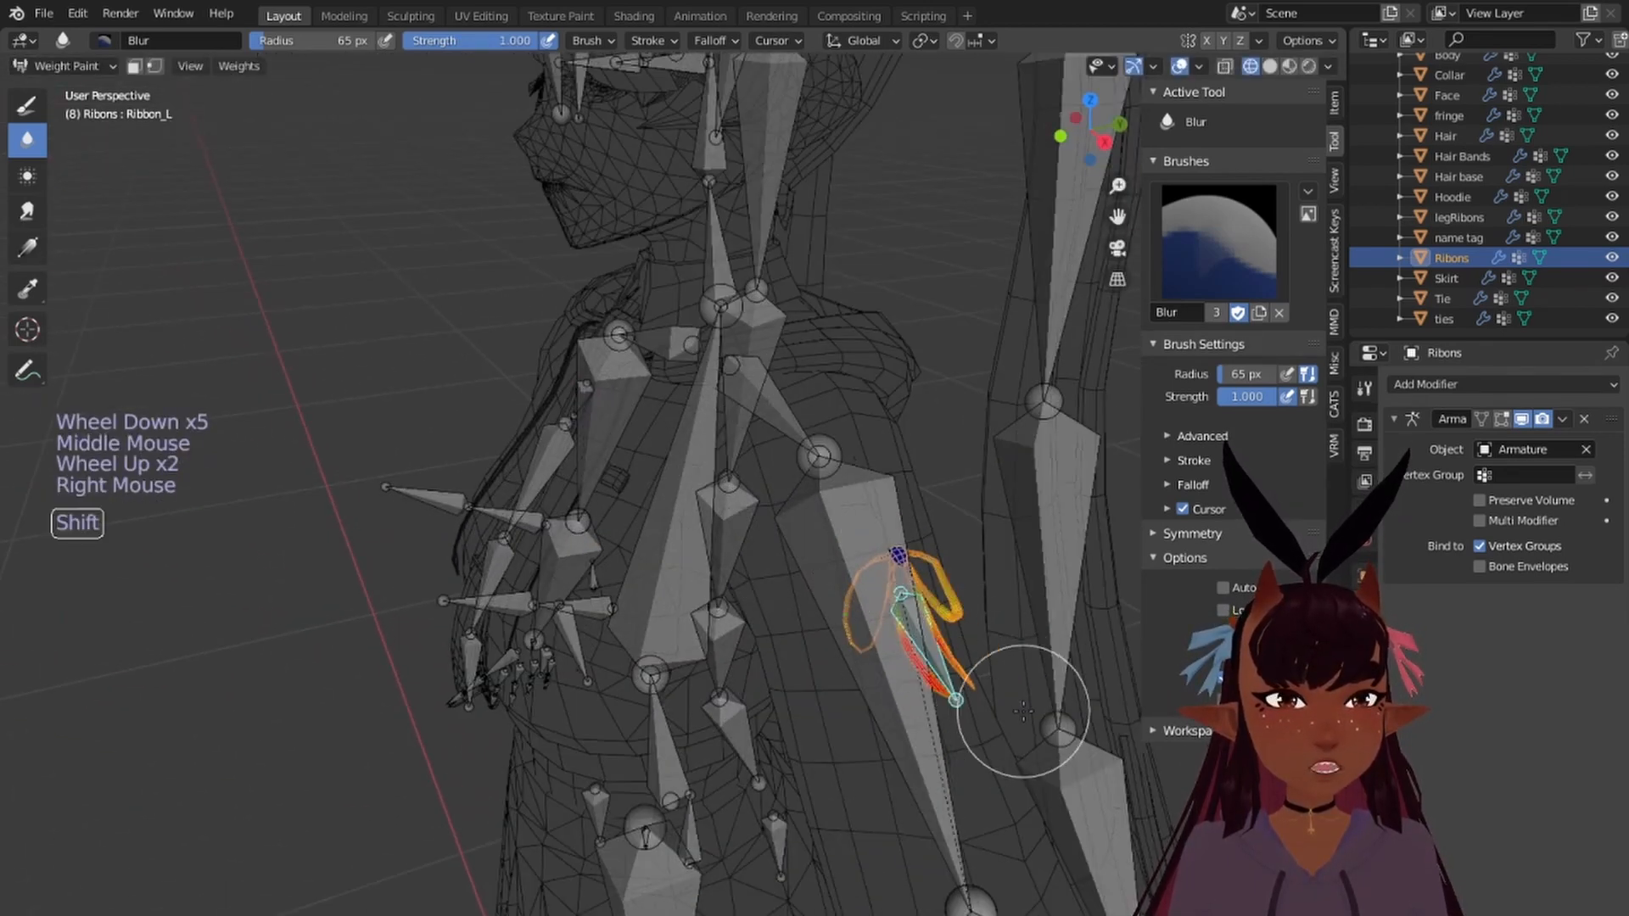
pyautogui.keyDown('shift'); pyautogui.moveTo(1029, 781); pyautogui.dragTo(665, 509, button='middle'); pyautogui.keyUp('shift')
pyautogui.press('r')
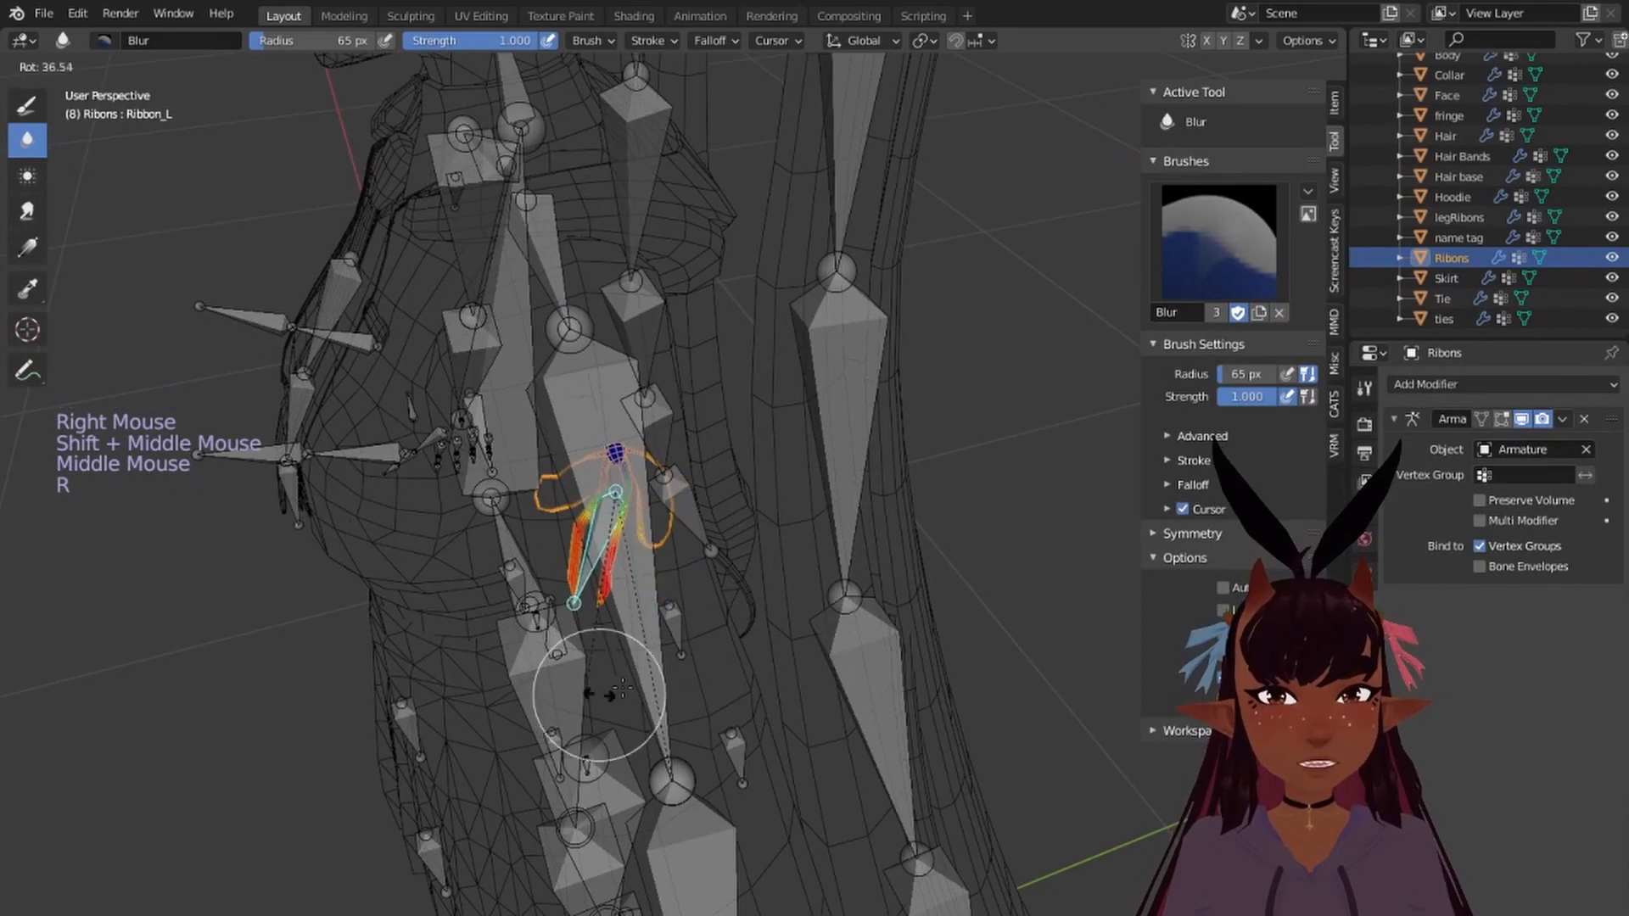
pyautogui.click(745, 665)
# Step: Examine the Ribbon_L weights on the left ribbon's loop and tails up close and from farther out
pyautogui.scroll(5, 716, 625)
pyautogui.keyDown('shift'); pyautogui.scroll(-2, 697, 632); pyautogui.keyUp('shift')
pyautogui.scroll(-2, 697, 632)
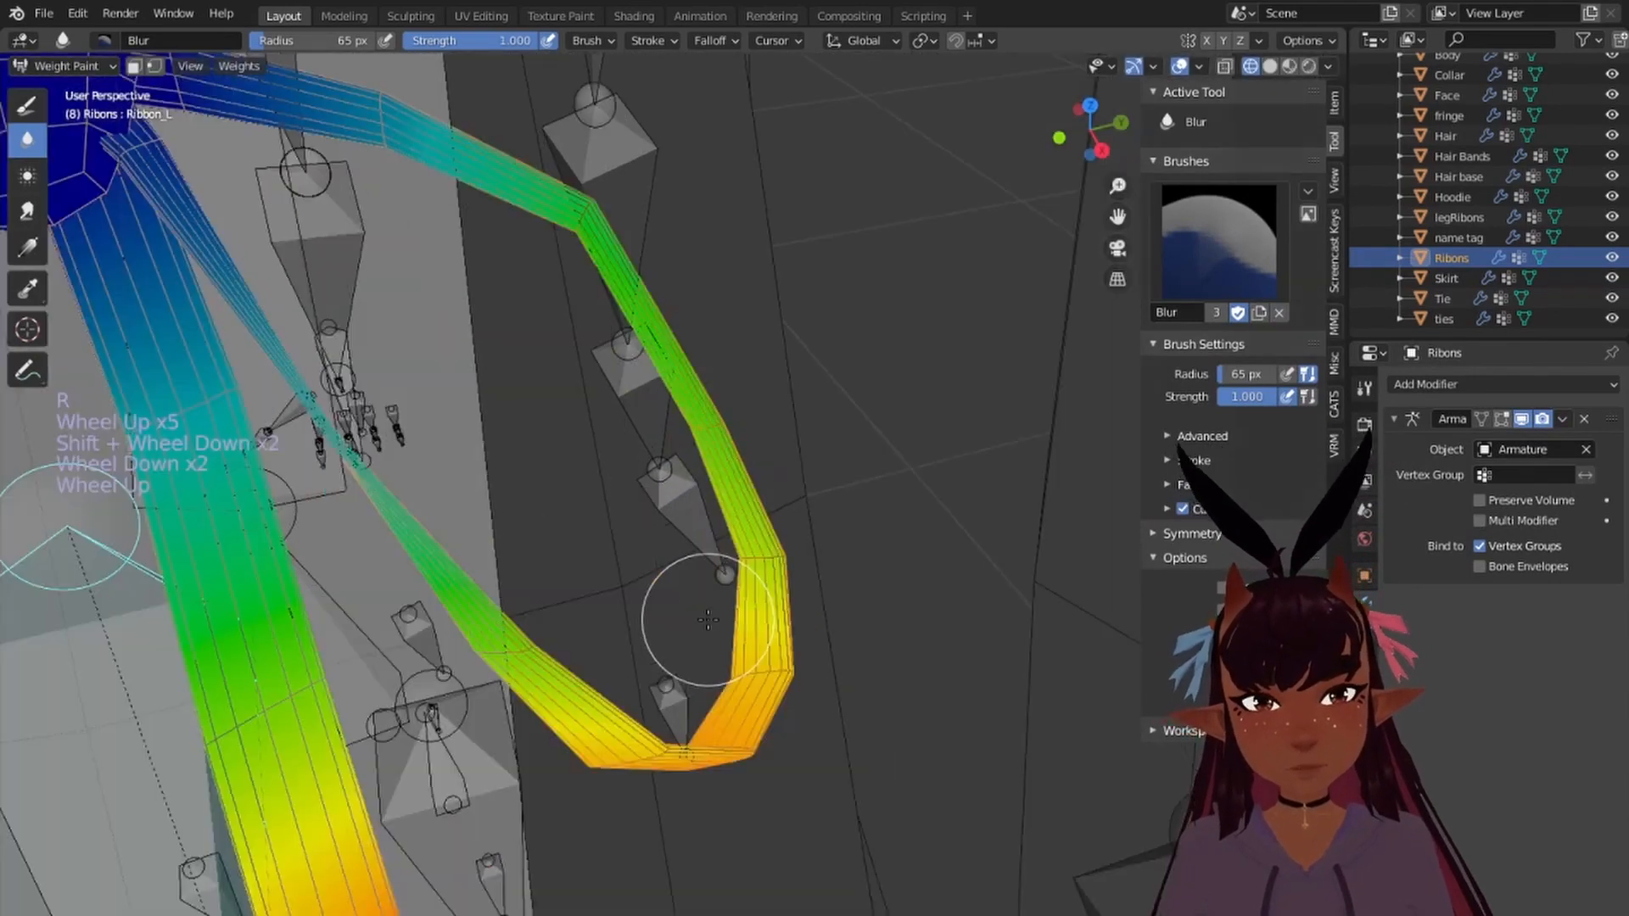
pyautogui.scroll(1, 691, 600)
pyautogui.scroll(-2, 692, 636)
pyautogui.moveTo(691, 636); pyautogui.dragTo(709, 636, button='middle')
pyautogui.scroll(-2, 691, 619)
pyautogui.scroll(1, 692, 620)
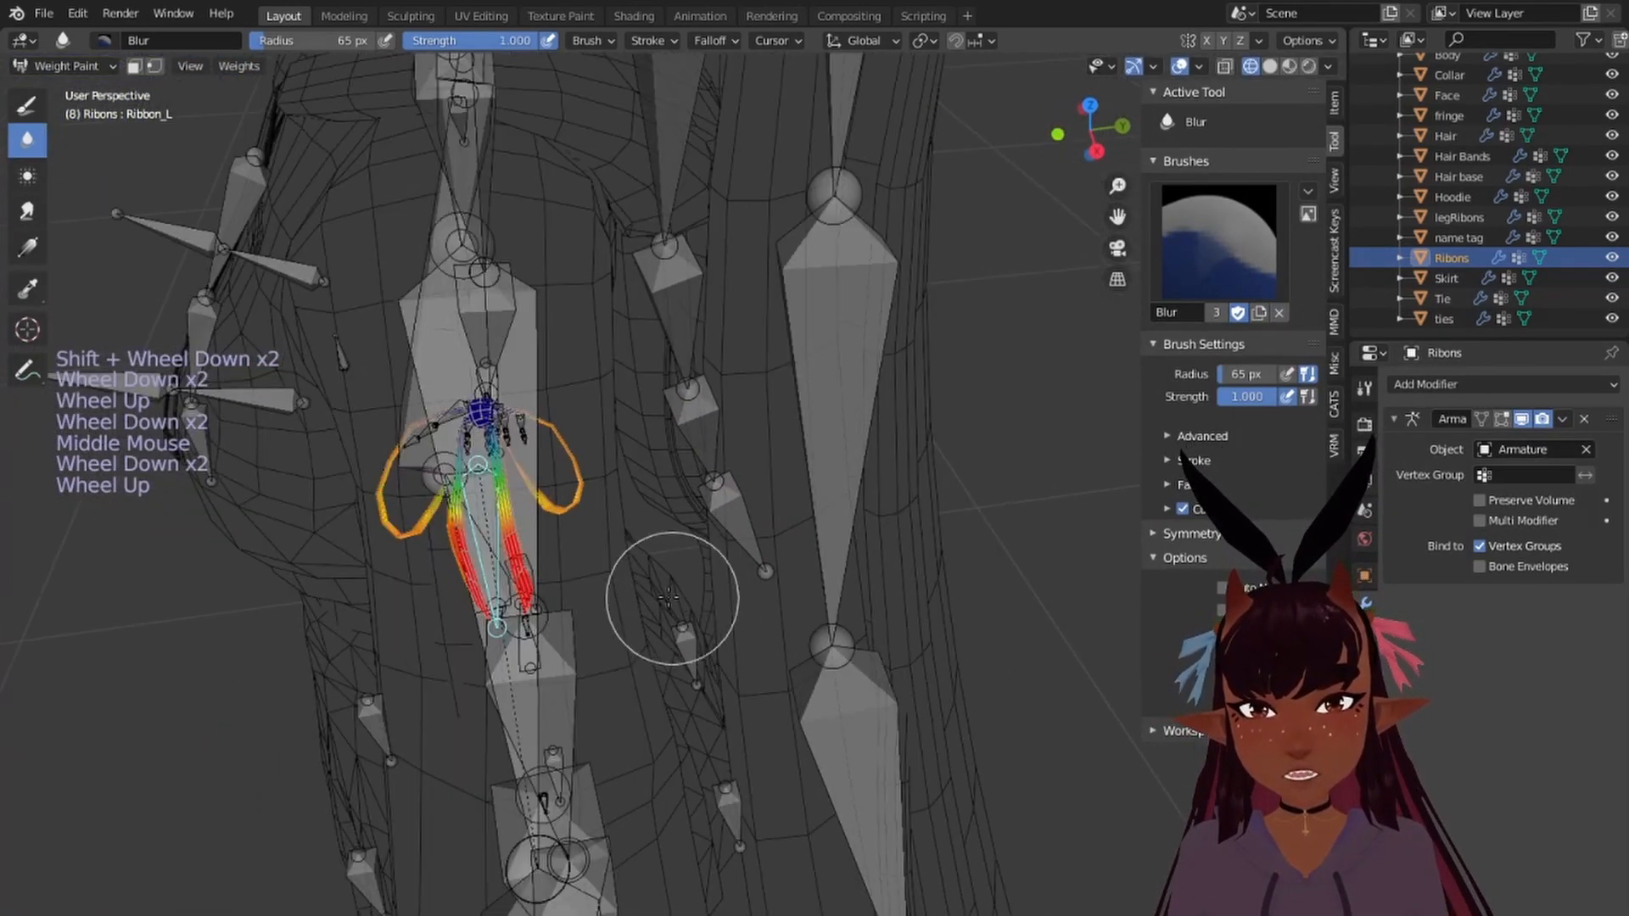
# Step: Rotate the Ribbon_L bone about -38.3° in the view to swing the left ribbon's tails outward
pyautogui.keyDown('shift'); pyautogui.moveTo(654, 582); pyautogui.dragTo(691, 600, button='middle'); pyautogui.keyUp('shift')
pyautogui.press('r')
pyautogui.click(756, 567)
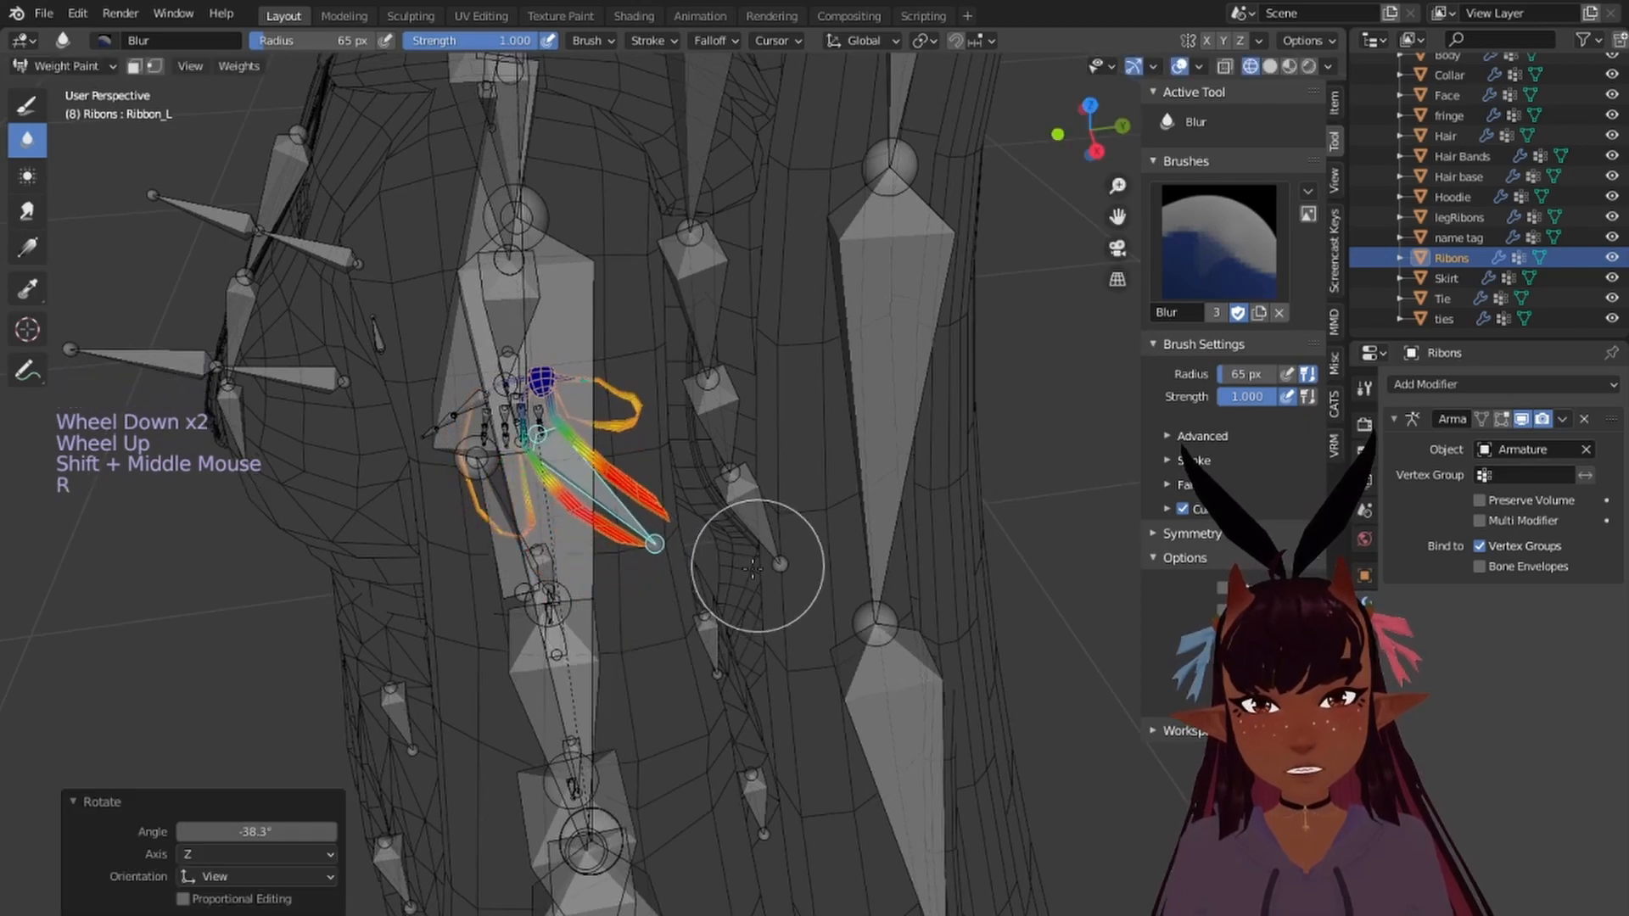
pyautogui.scroll(4, 582, 509)
pyautogui.scroll(-3, 656, 505)
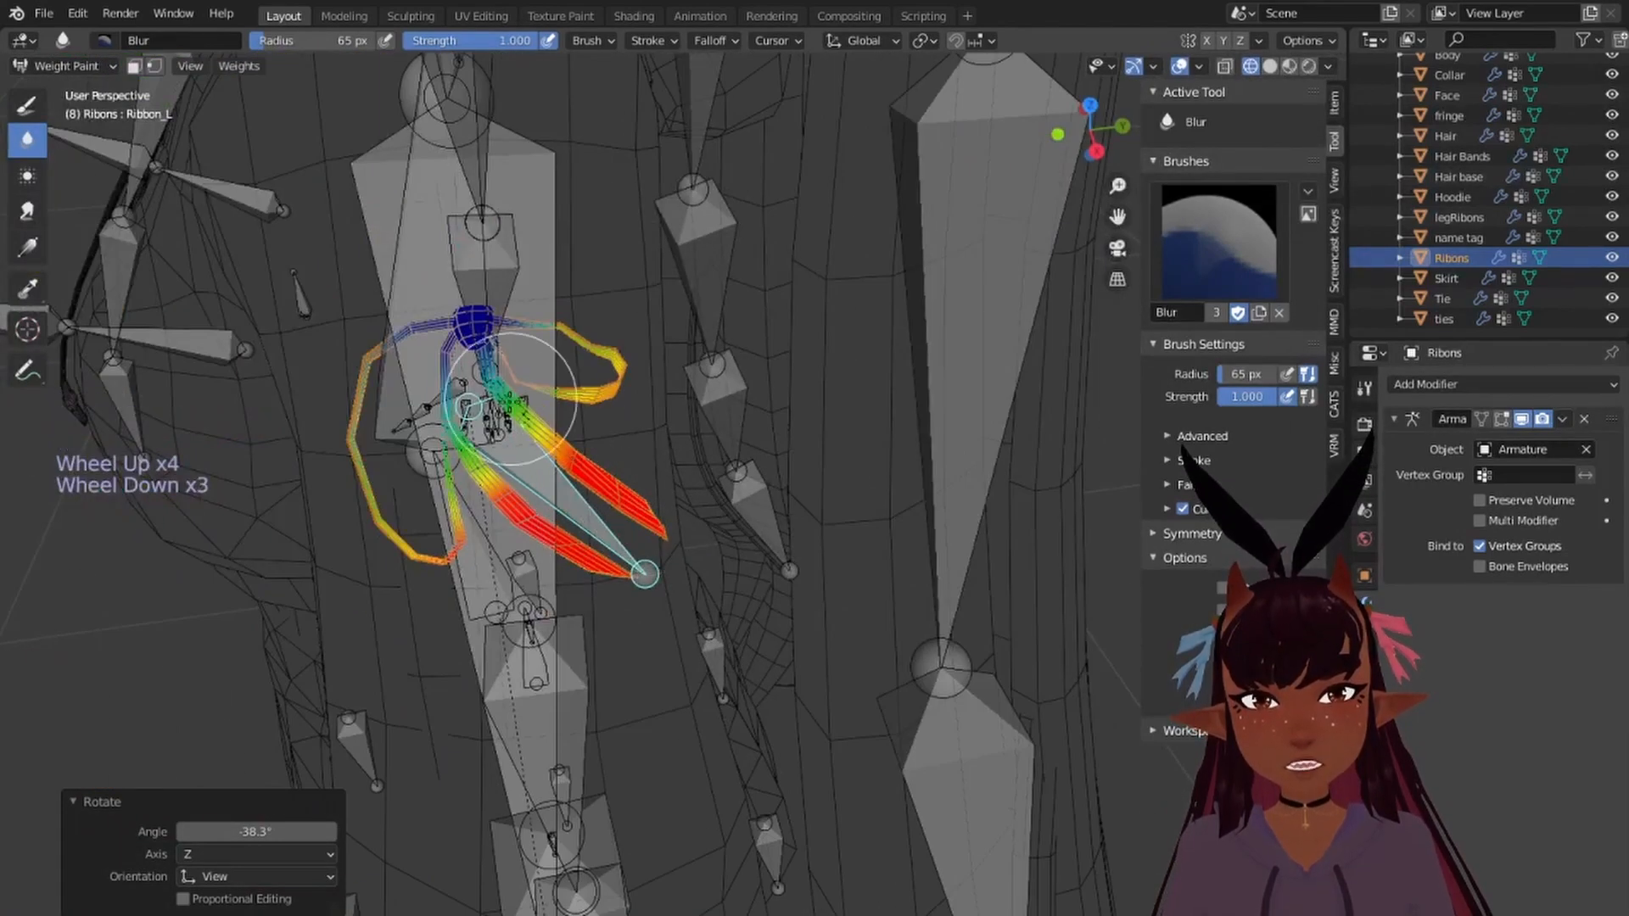
# Step: Blur the Left arm bone's and the Ribbon_L bone's weights on the left ribbon with the 65 px brush
pyautogui.rightClick(553, 280)
pyautogui.moveTo(757, 477); pyautogui.dragTo(775, 475, button='middle')
pyautogui.moveTo(662, 422)
pyautogui.mouseDown()
pyautogui.moveTo(717, 432)
pyautogui.moveTo(738, 462)
pyautogui.mouseUp()
pyautogui.rightClick(776, 488)
pyautogui.moveTo(704, 475)
pyautogui.mouseDown()
pyautogui.moveTo(730, 568)
pyautogui.moveTo(755, 509)
pyautogui.mouseUp()
# Step: Rotate the Ribbon_L bone the opposite way and blur the Ribbon_L and Left arm weights along the left ribbon's loops and tails
pyautogui.moveTo(755, 509); pyautogui.dragTo(738, 511, button='middle')
pyautogui.press('r')
pyautogui.click(414, 574)
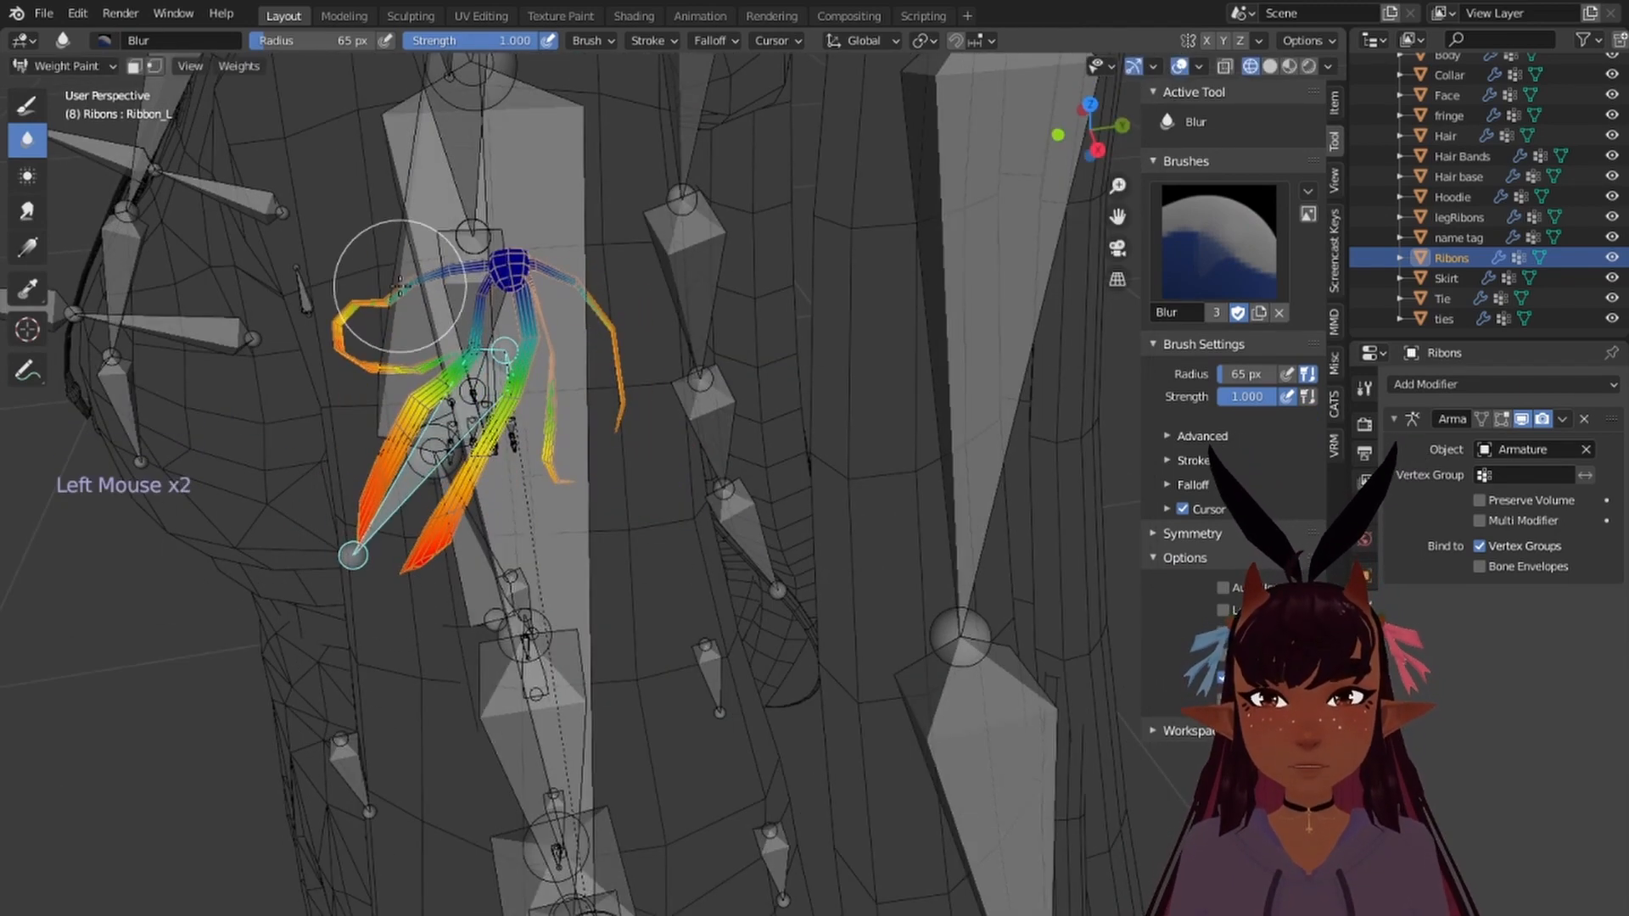
pyautogui.moveTo(411, 298); pyautogui.dragTo(517, 543)
pyautogui.rightClick(556, 407)
pyautogui.moveTo(543, 382); pyautogui.dragTo(594, 353)
# Step: Stop pose mode and show the whole avatar in Material Preview shading
pyautogui.scroll(-4, 602, 364)
pyautogui.moveTo(602, 365); pyautogui.dragTo(763, 373, button='middle')
pyautogui.scroll(-4, 763, 373)
pyautogui.moveTo(763, 373); pyautogui.dragTo(933, 365, button='middle')
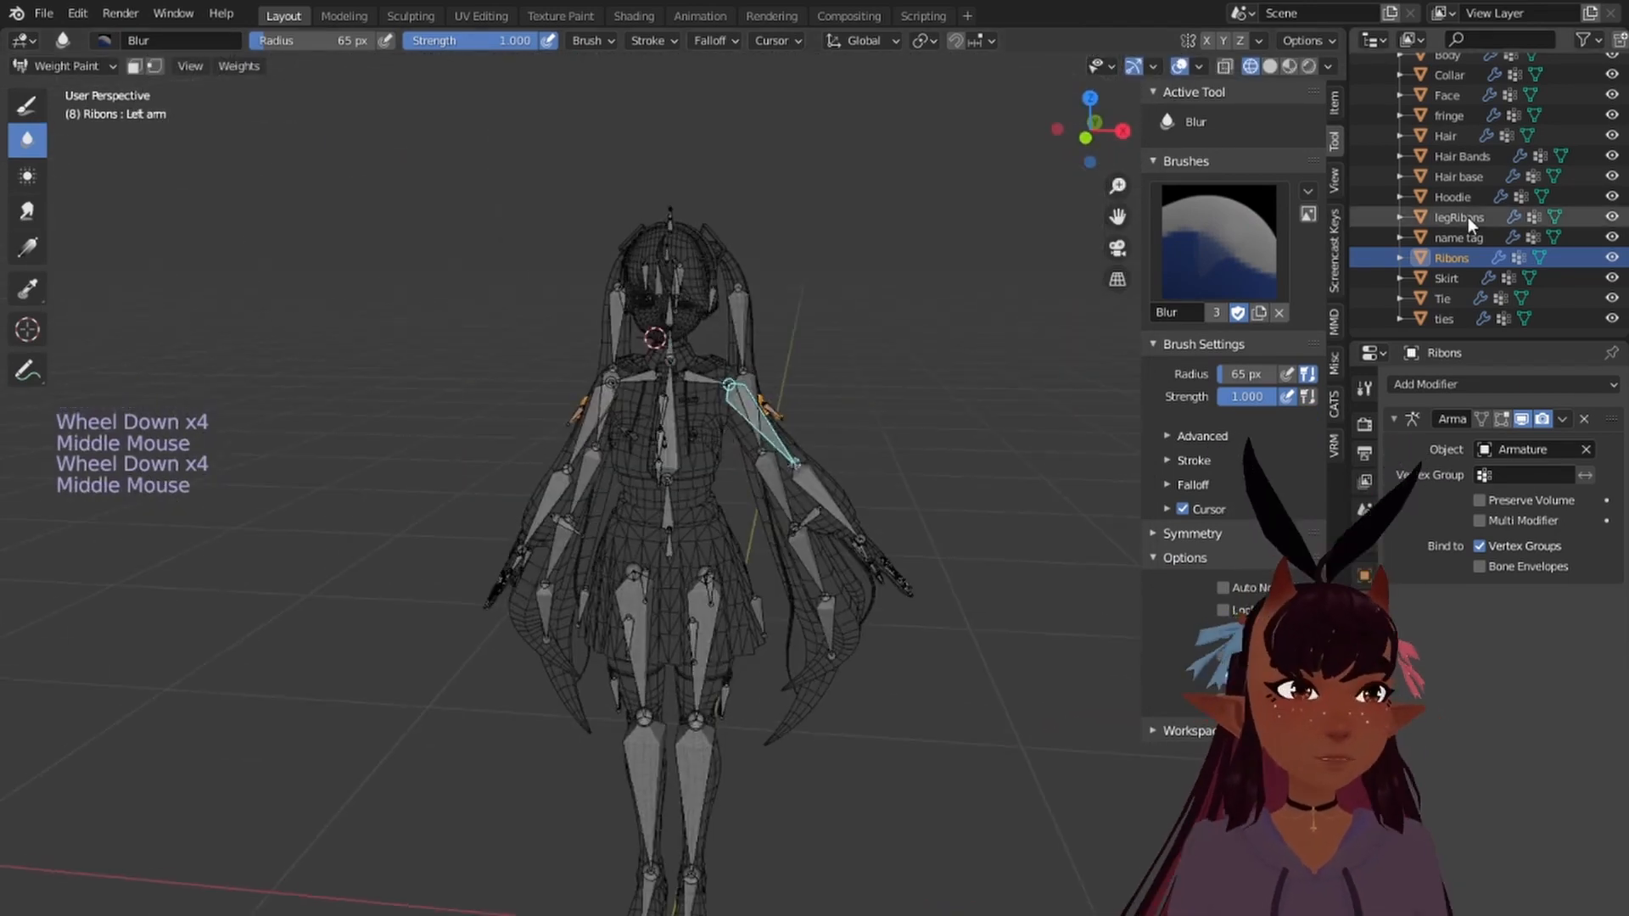
pyautogui.click(1339, 396)
pyautogui.click(1226, 211)
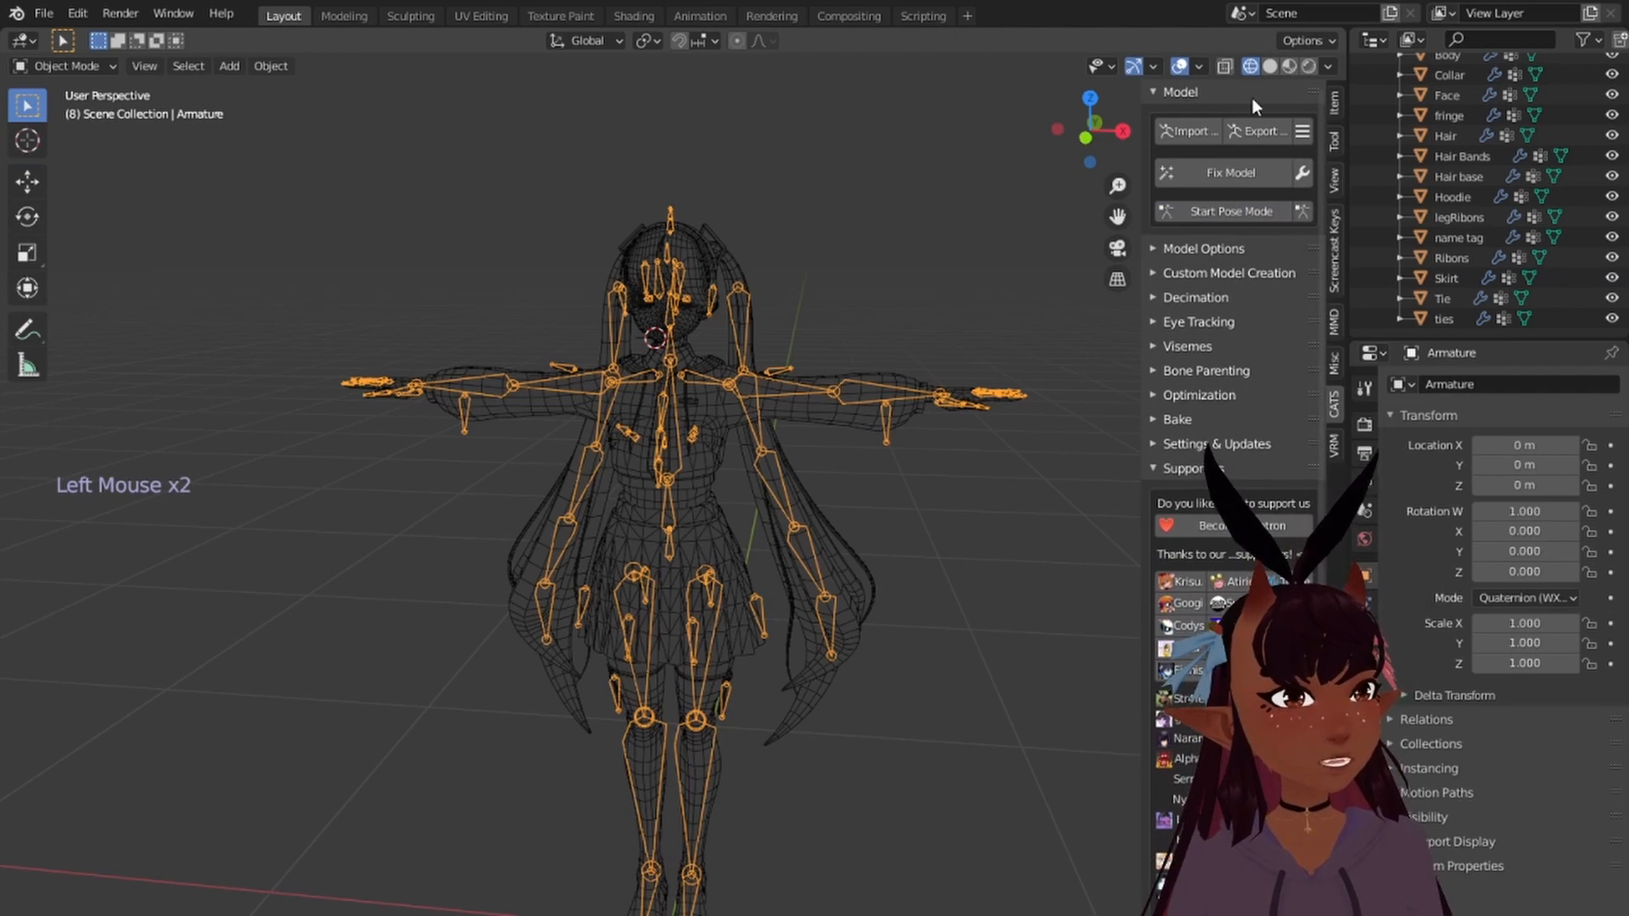
pyautogui.click(1288, 67)
pyautogui.scroll(2, 1519, 163)
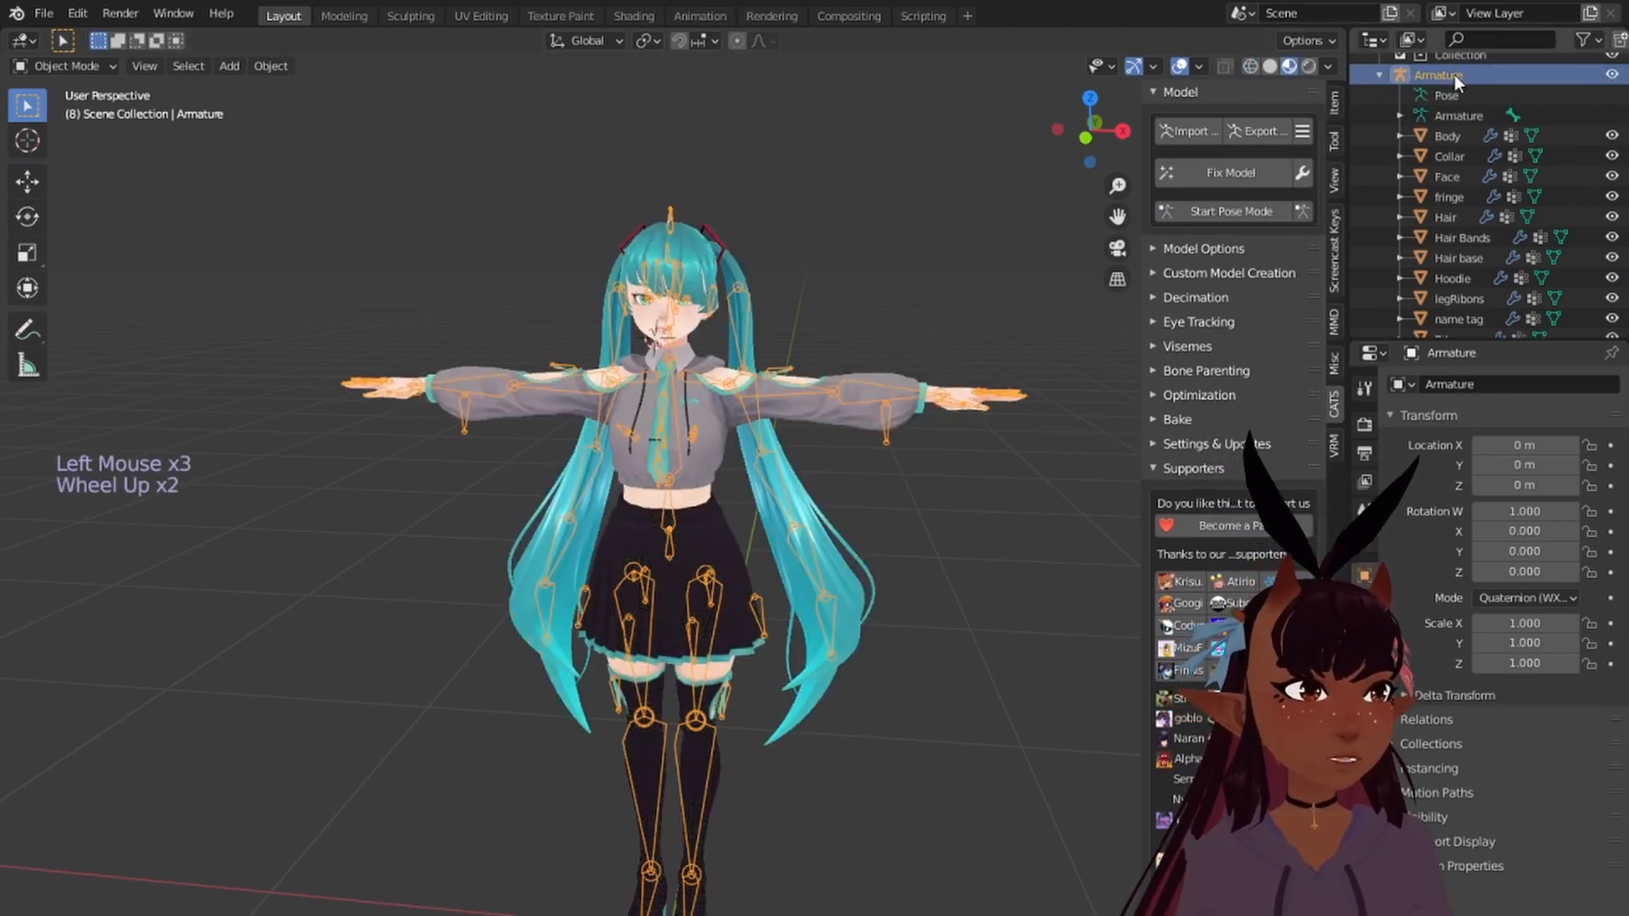
pyautogui.keyDown('ctrl'); pyautogui.click(1459, 276); pyautogui.keyUp('ctrl')
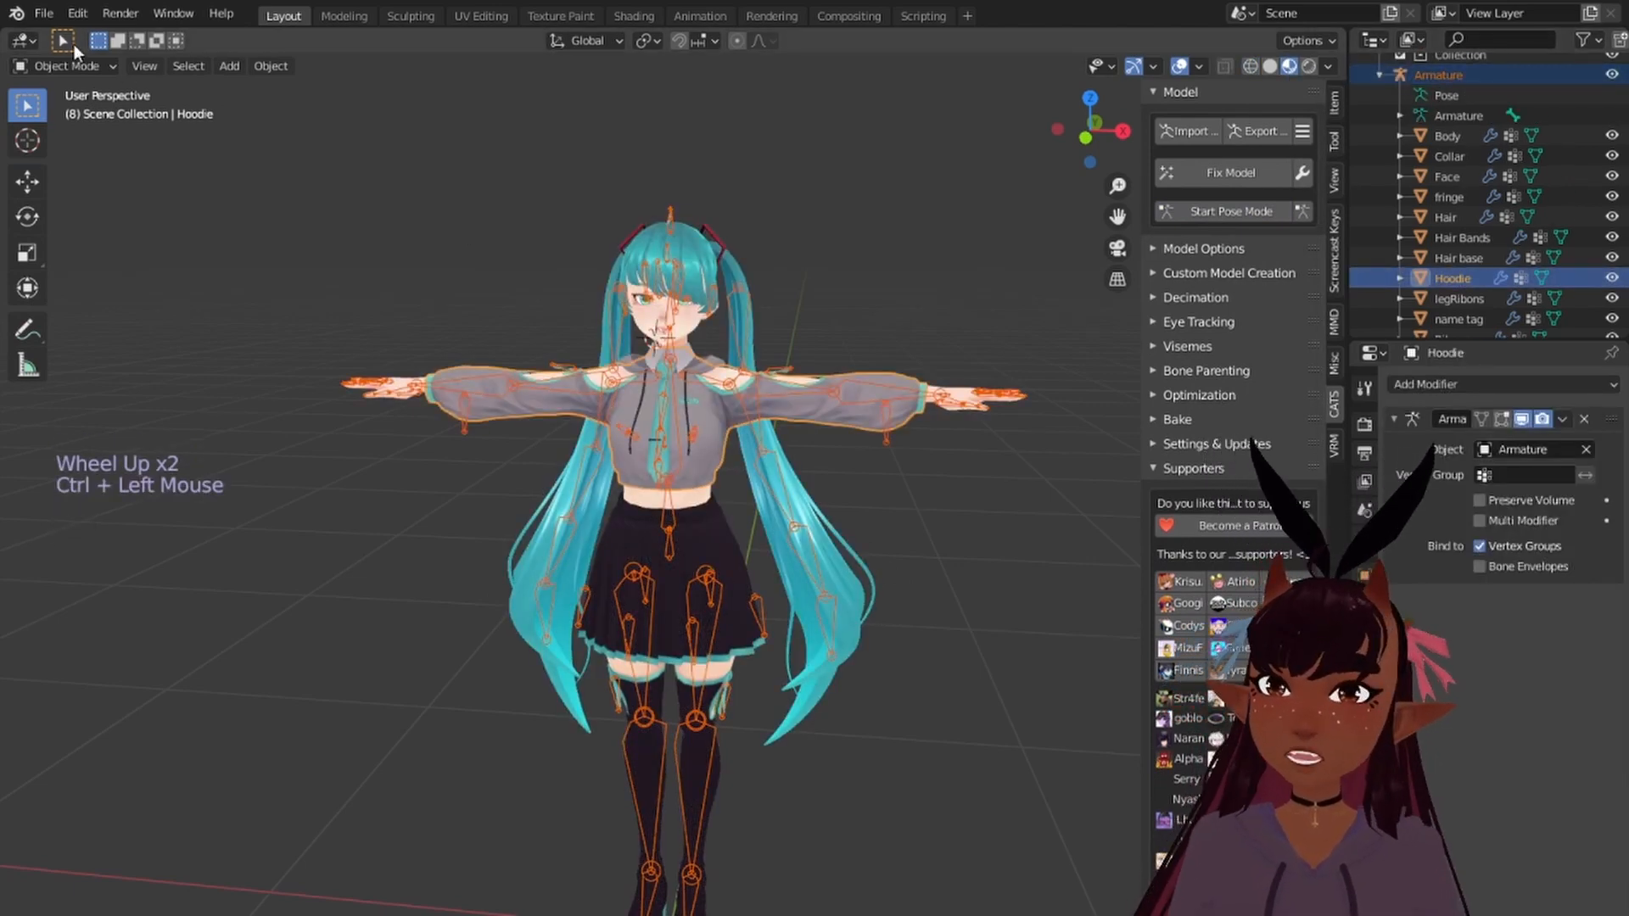
pyautogui.click(66, 65)
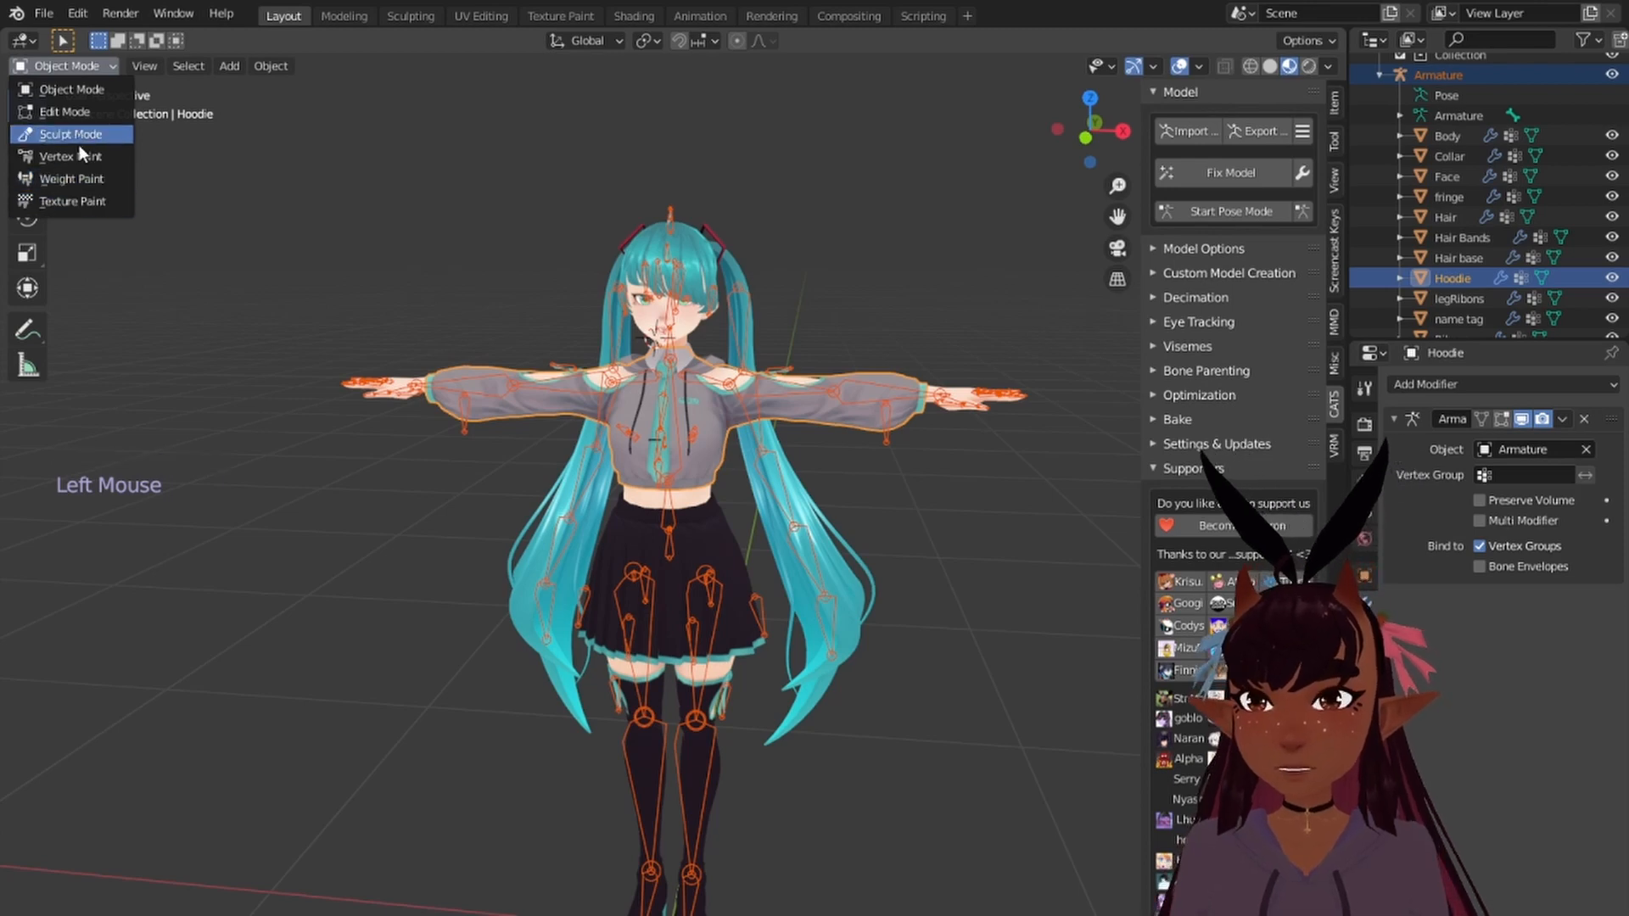
pyautogui.click(76, 178)
pyautogui.scroll(5, 596, 320)
pyautogui.moveTo(731, 311); pyautogui.dragTo(425, 296, button='middle')
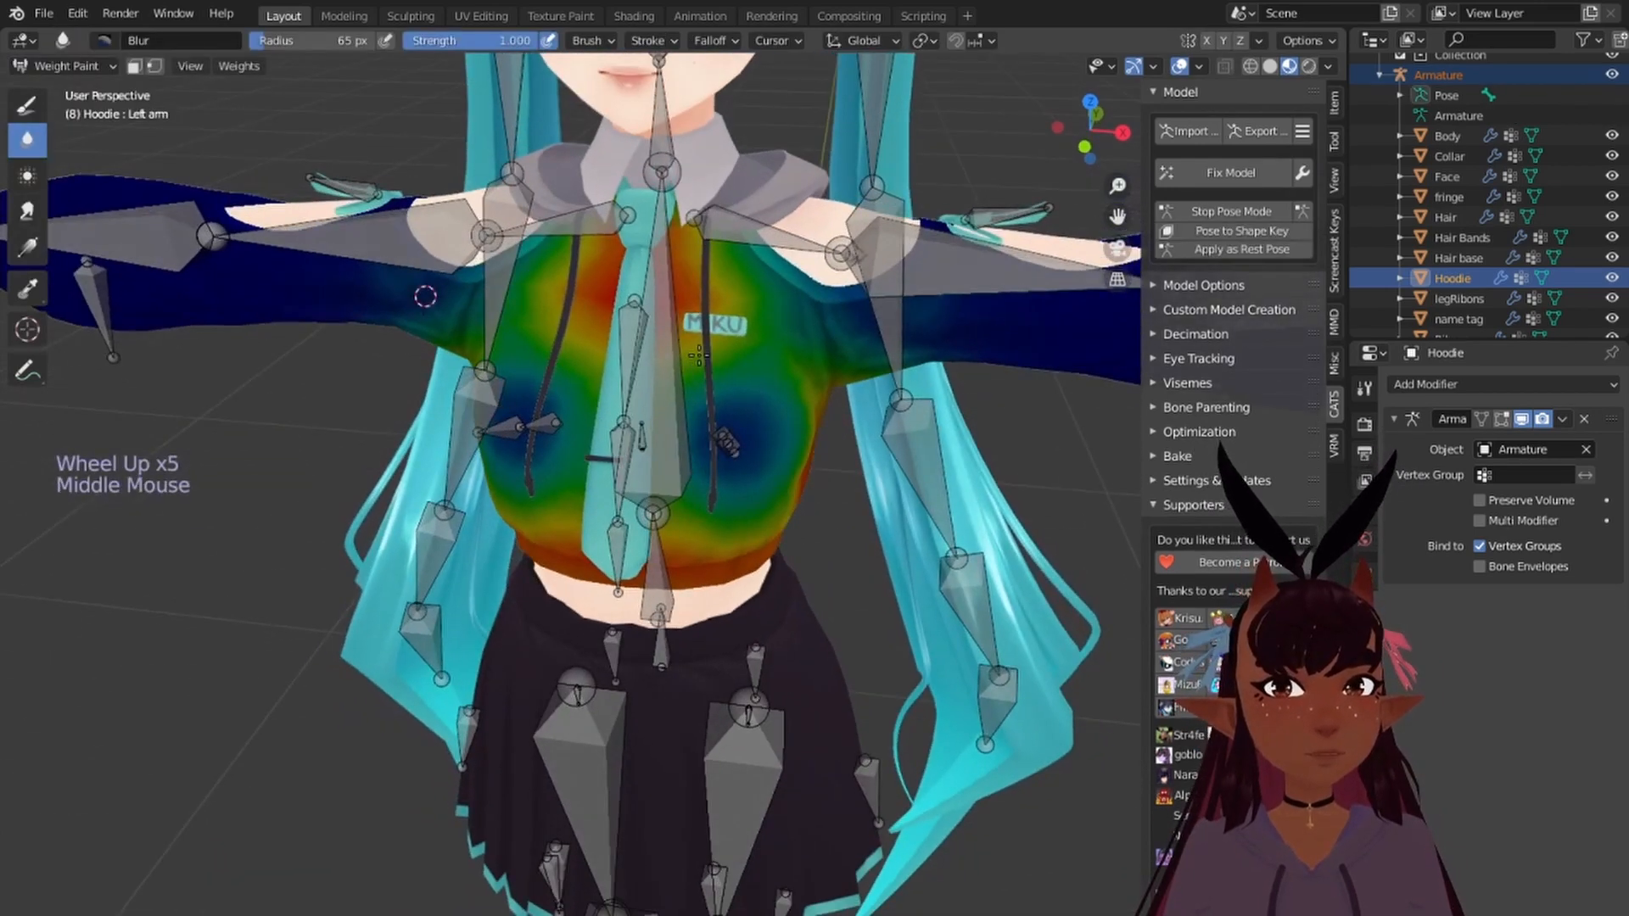
pyautogui.click(1260, 211)
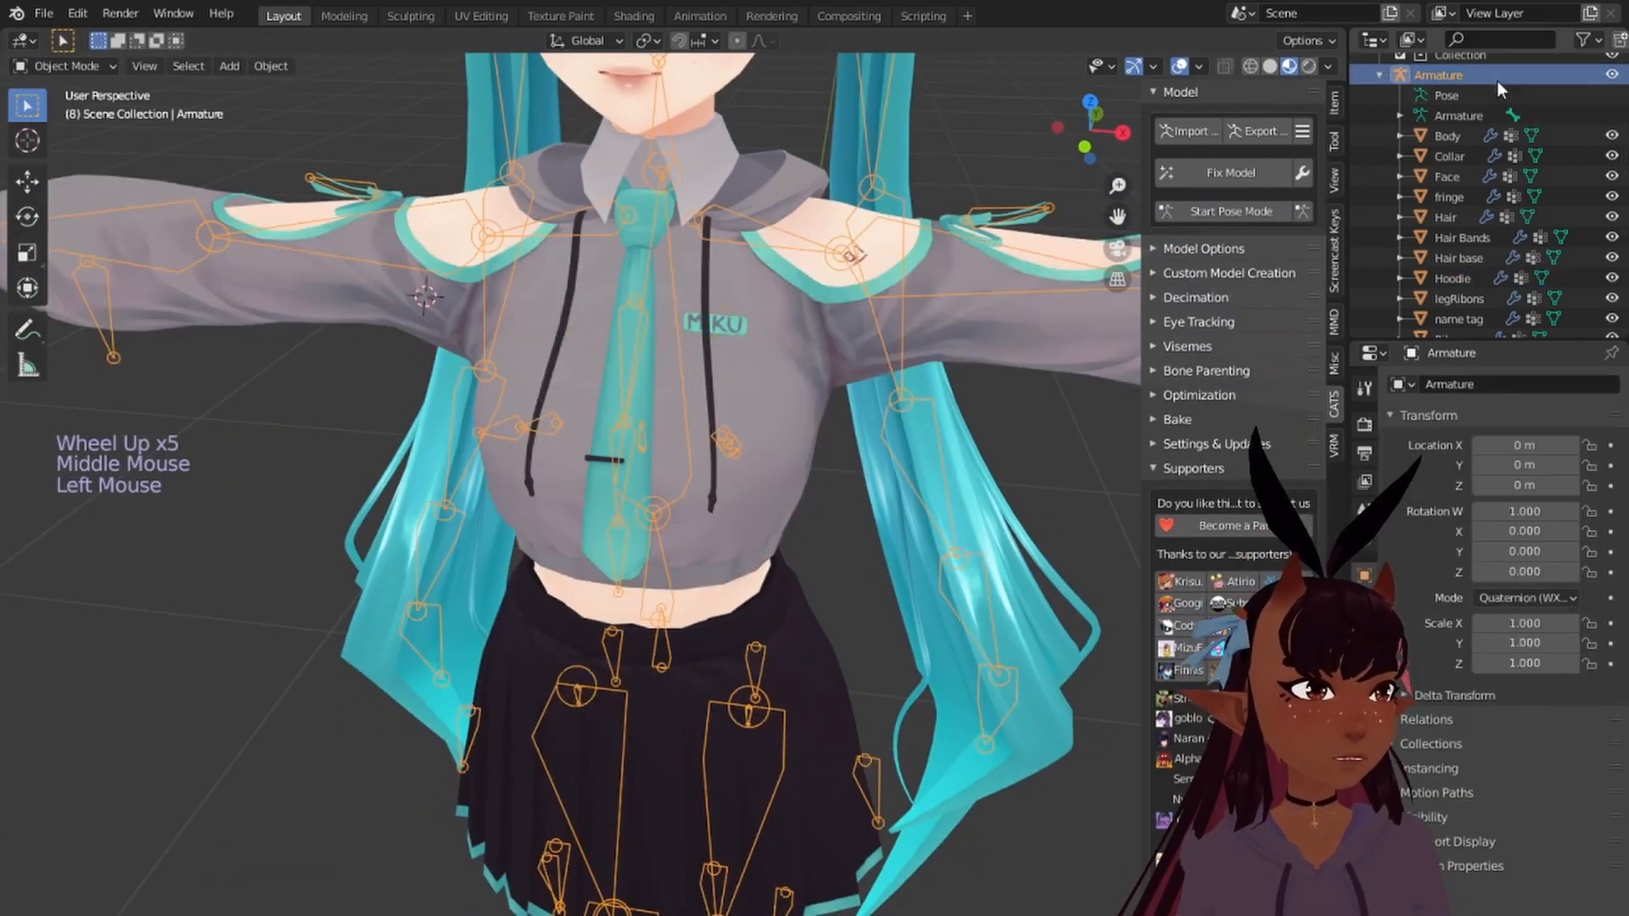
# Step: Select the Collar mesh together with the armature, enter Weight Paint mode and make the Left shoulder bone active
pyautogui.keyDown('ctrl'); pyautogui.click(1461, 156); pyautogui.keyUp('ctrl')
pyautogui.click(116, 65)
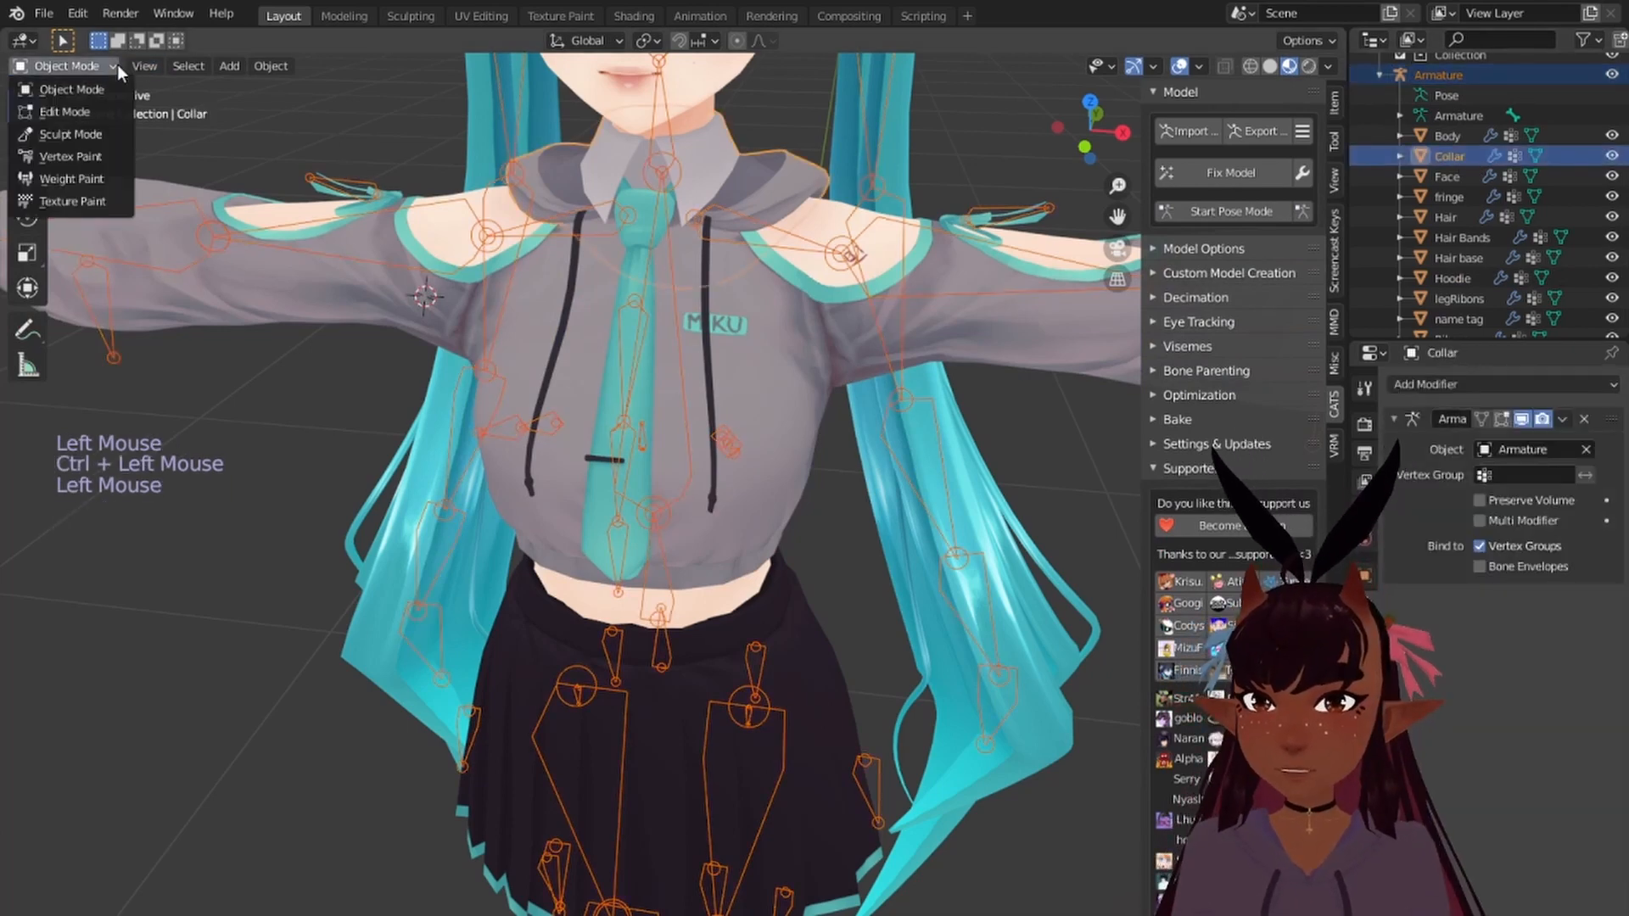
pyautogui.click(114, 180)
pyautogui.scroll(2, 829, 175)
pyautogui.moveTo(829, 175)
pyautogui.keyDown('shift'); pyautogui.mouseDown(button='middle')
pyautogui.moveTo(746, 356)
pyautogui.moveTo(814, 339)
pyautogui.moveTo(763, 373)
pyautogui.moveTo(782, 332)
pyautogui.mouseUp(button='middle'); pyautogui.keyUp('shift')
pyautogui.scroll(1, 730, 363)
pyautogui.keyDown('ctrl'); pyautogui.click(729, 363); pyautogui.keyUp('ctrl')
# Step: Switch to wireframe shading in the front view and show the Blur brush's tool settings
pyautogui.click(1250, 67)
pyautogui.press('KP_1')
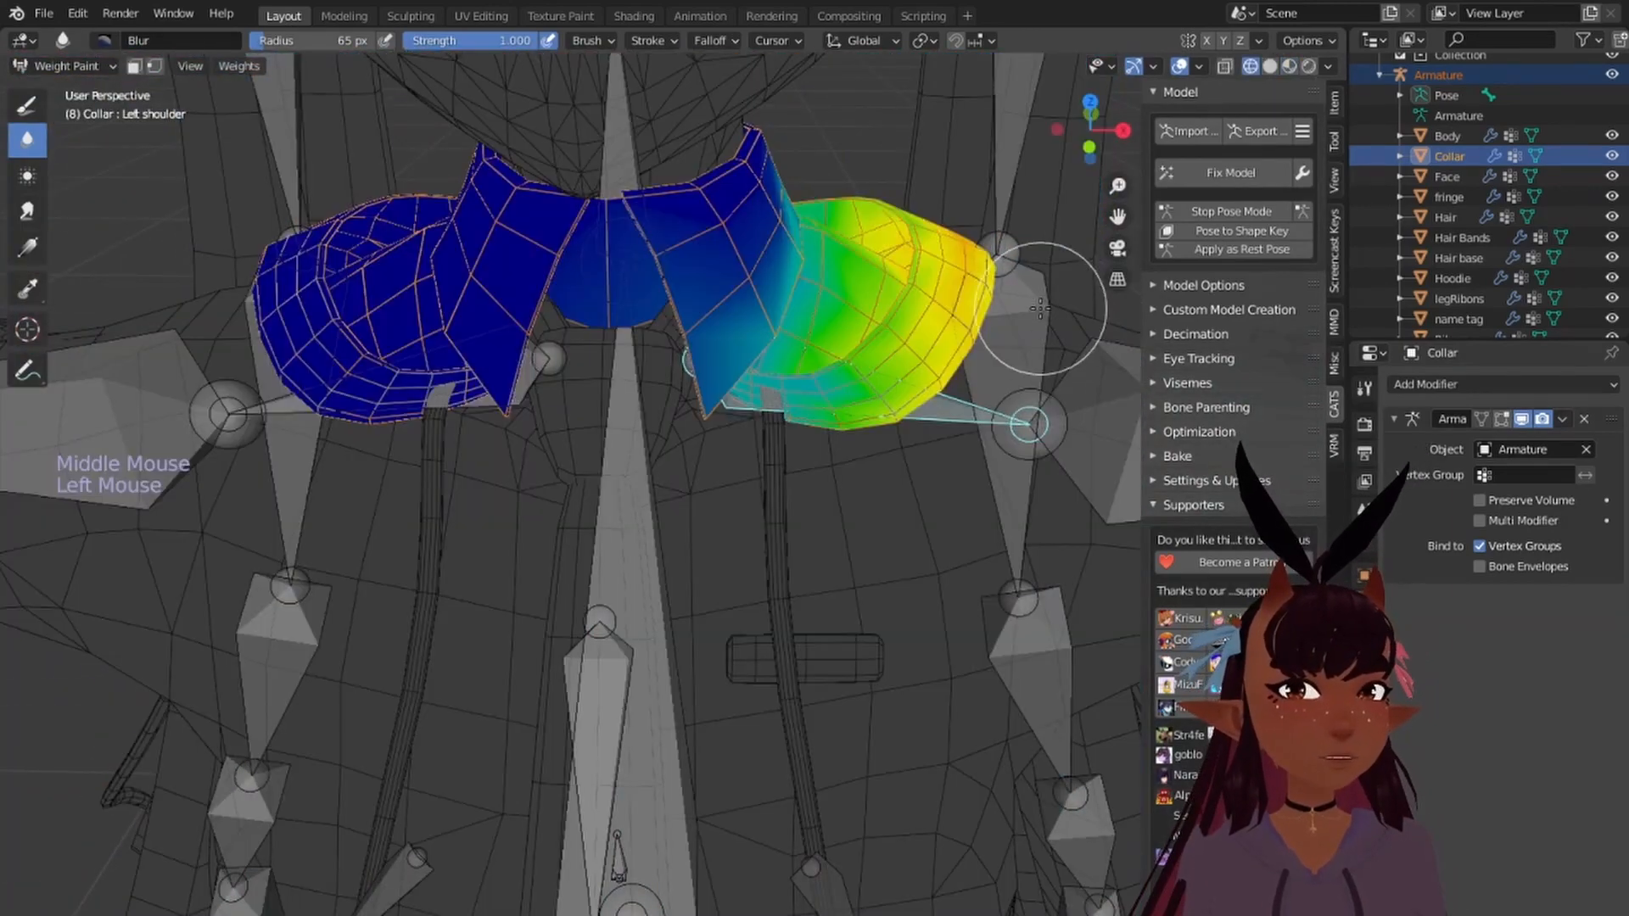
pyautogui.scroll(2, 829, 232)
pyautogui.keyDown('shift'); pyautogui.moveTo(828, 232); pyautogui.dragTo(651, 395, button='middle'); pyautogui.keyUp('shift')
pyautogui.click(1333, 103)
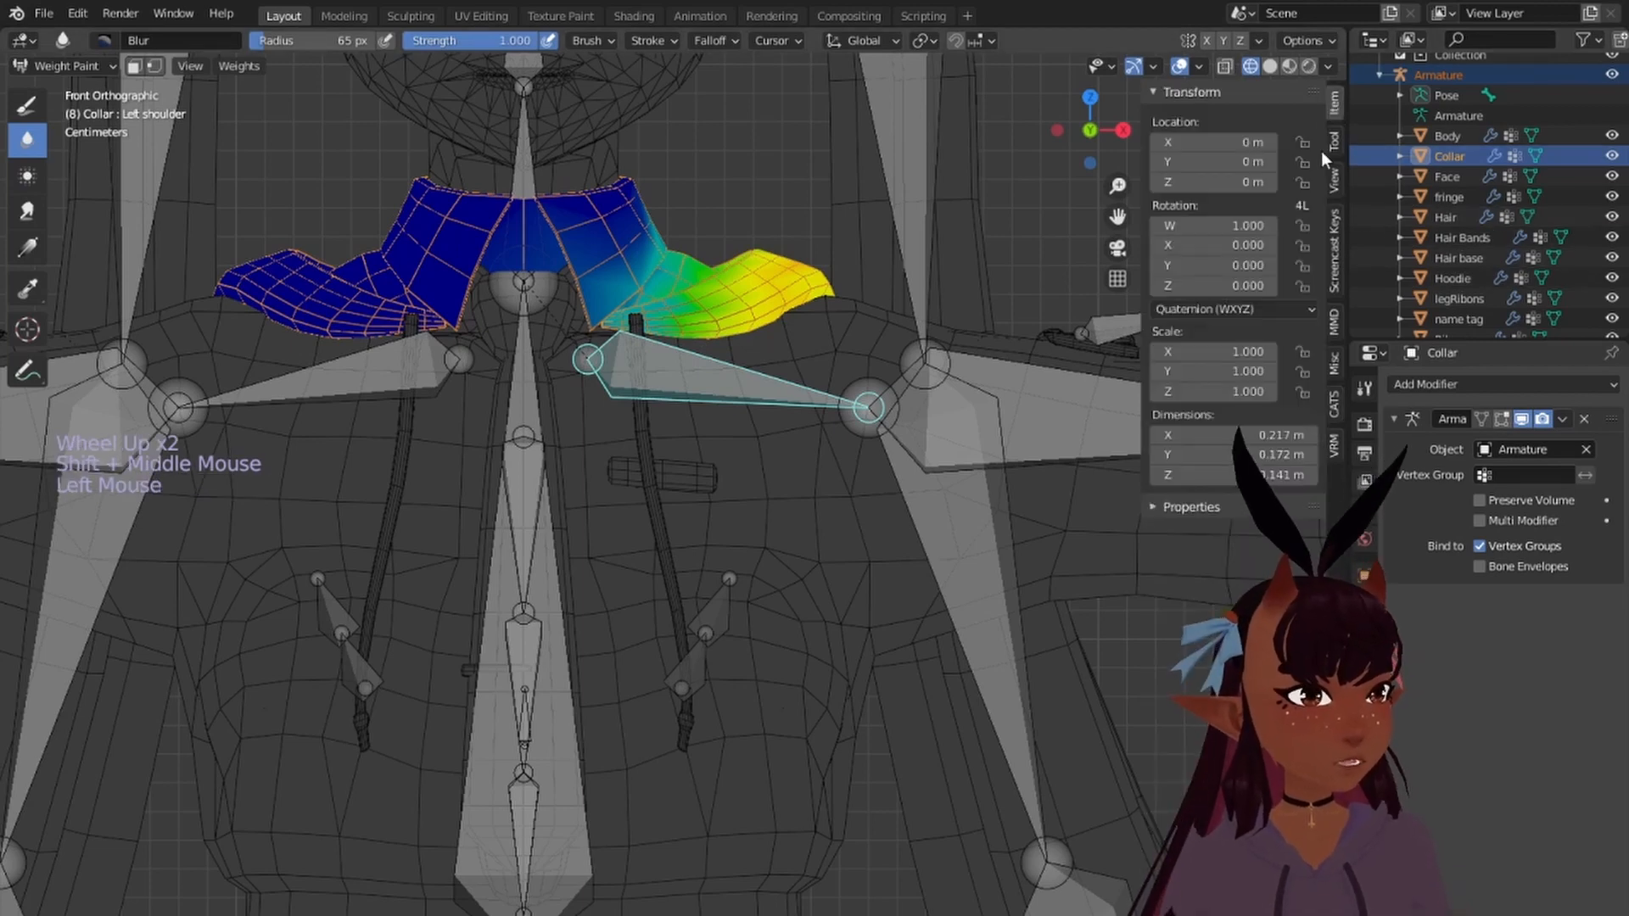
pyautogui.click(1332, 151)
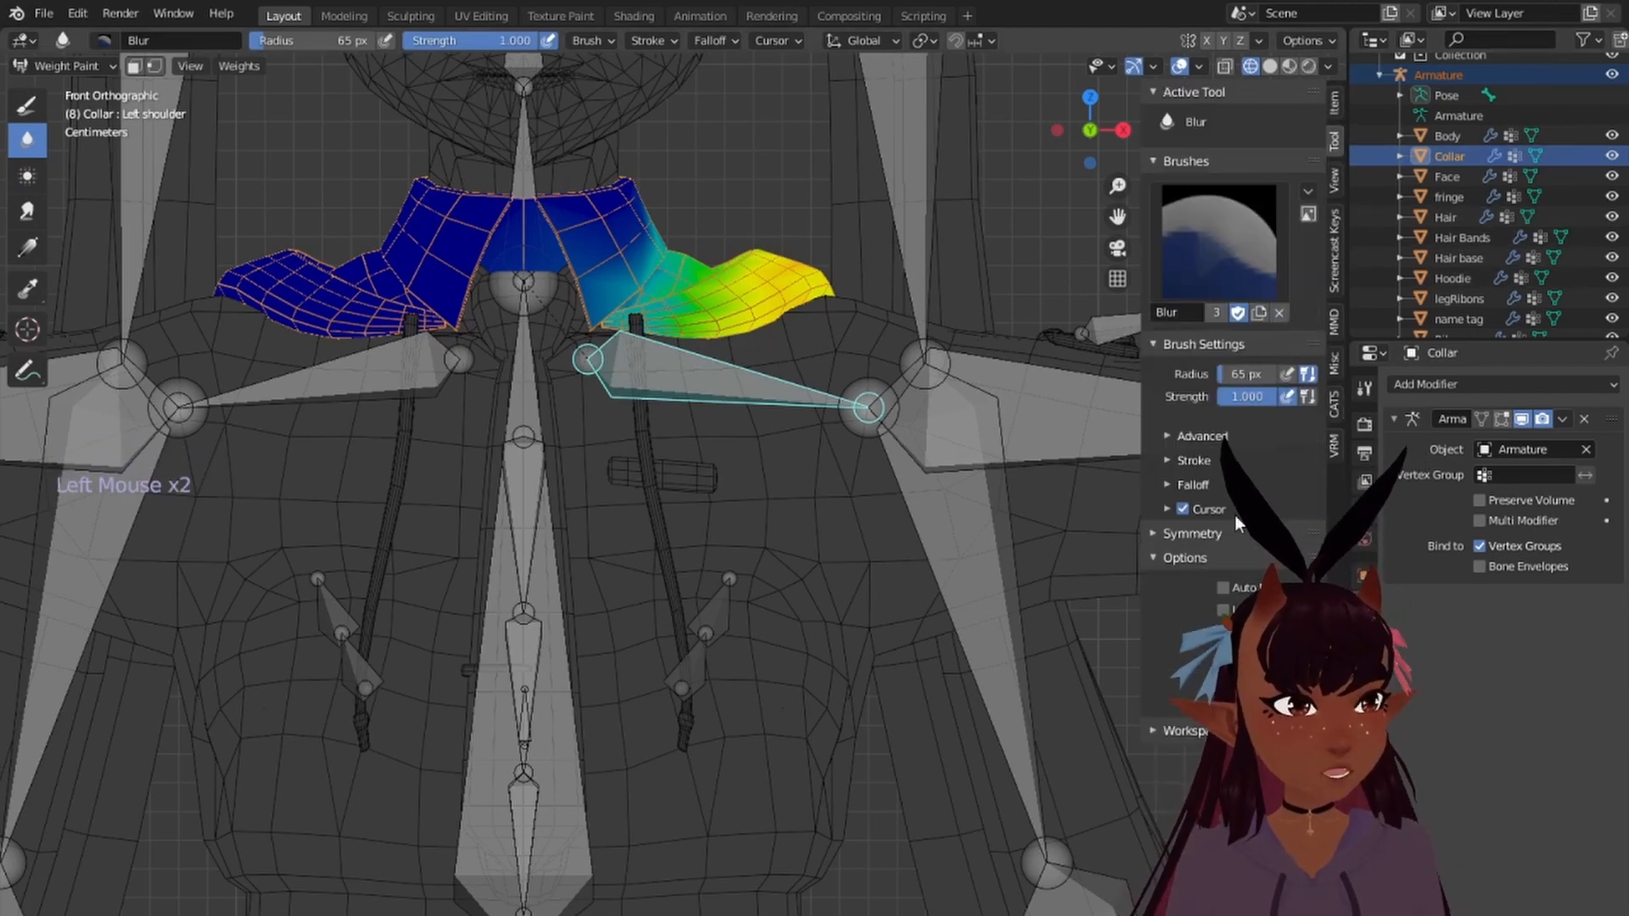
# Step: Rotate the Left shoulder bone 55.4° downward in the front view to bend the collar
pyautogui.rightClick(623, 380)
pyautogui.scroll(3, 626, 377)
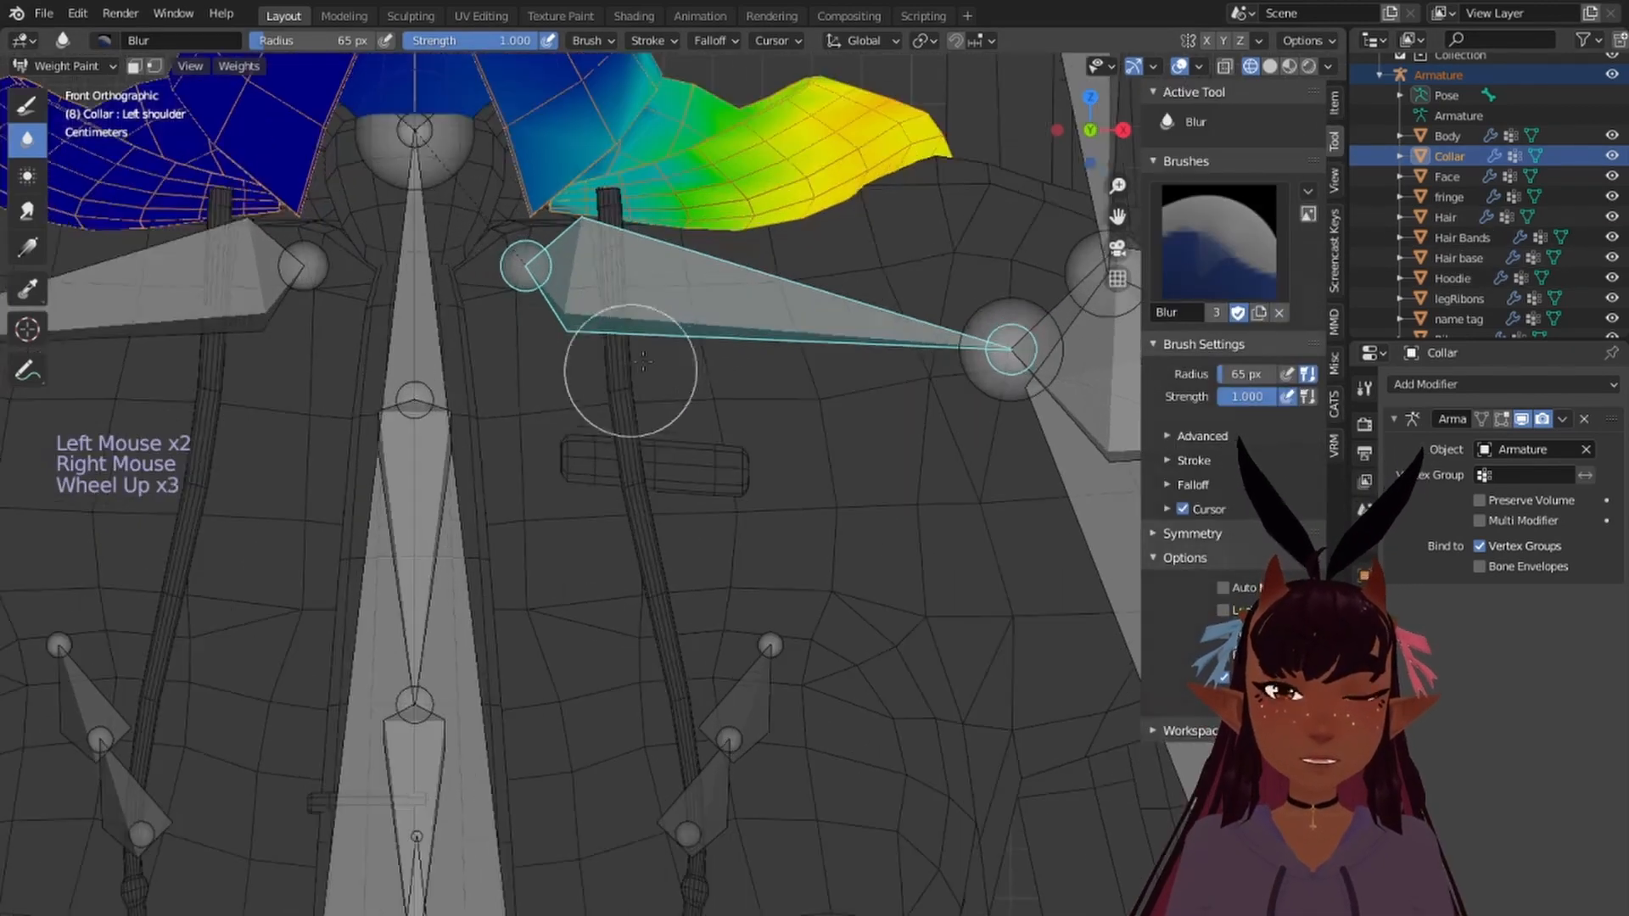
pyautogui.scroll(-2, 731, 326)
pyautogui.keyDown('shift'); pyautogui.moveTo(731, 327); pyautogui.dragTo(759, 496, button='middle'); pyautogui.keyUp('shift')
pyautogui.scroll(2, 766, 483)
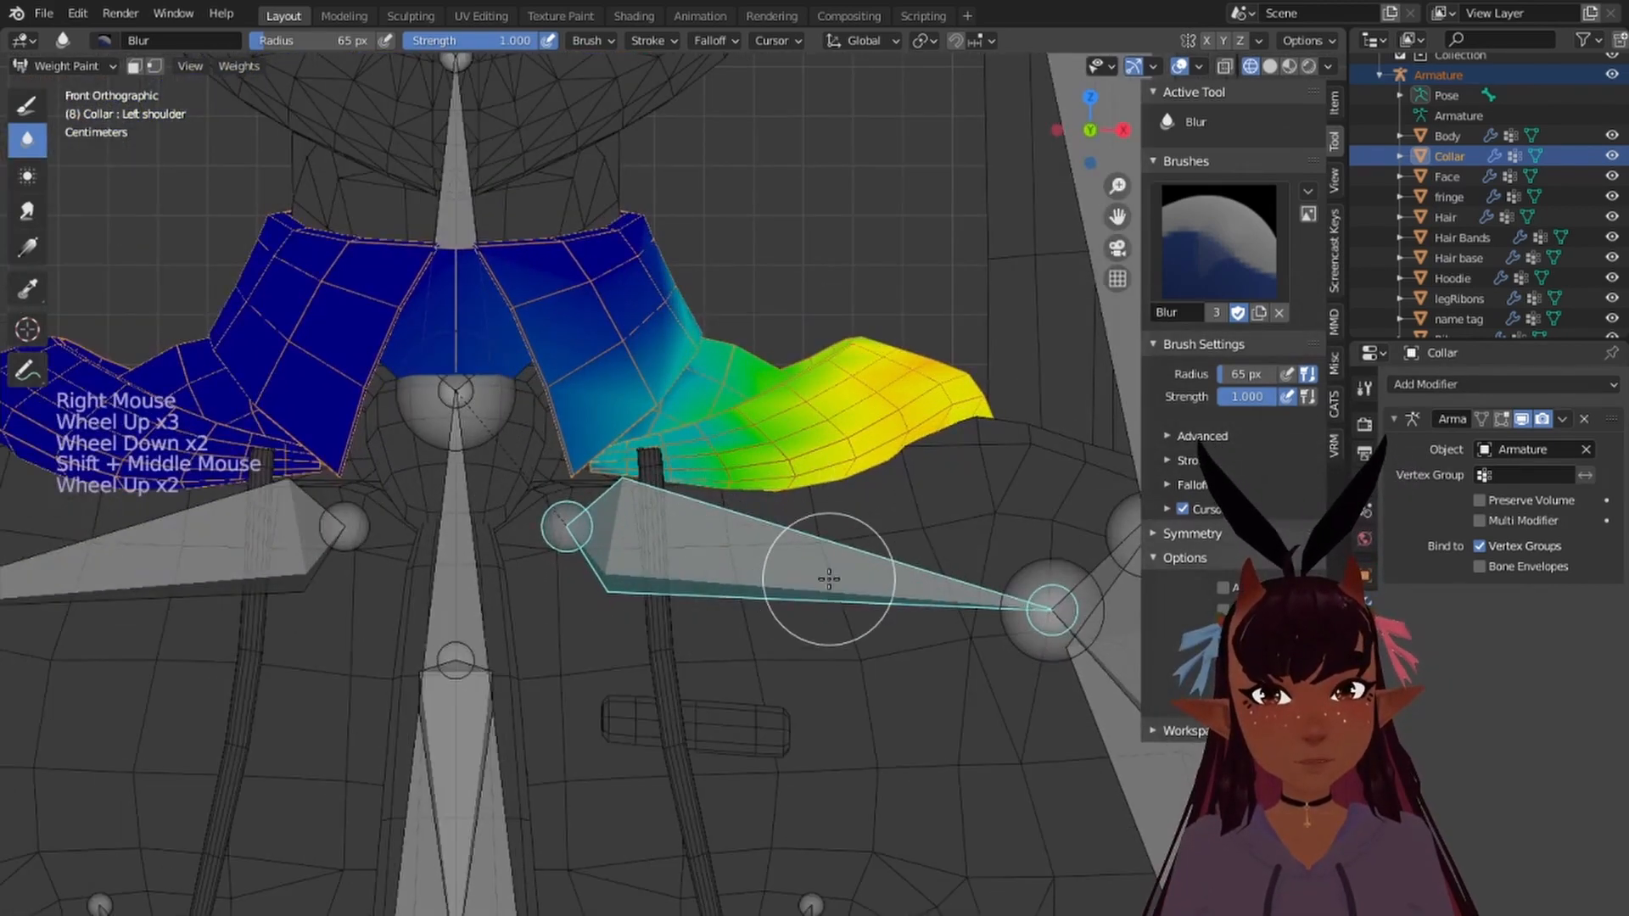
pyautogui.press('r')
pyautogui.click(744, 770)
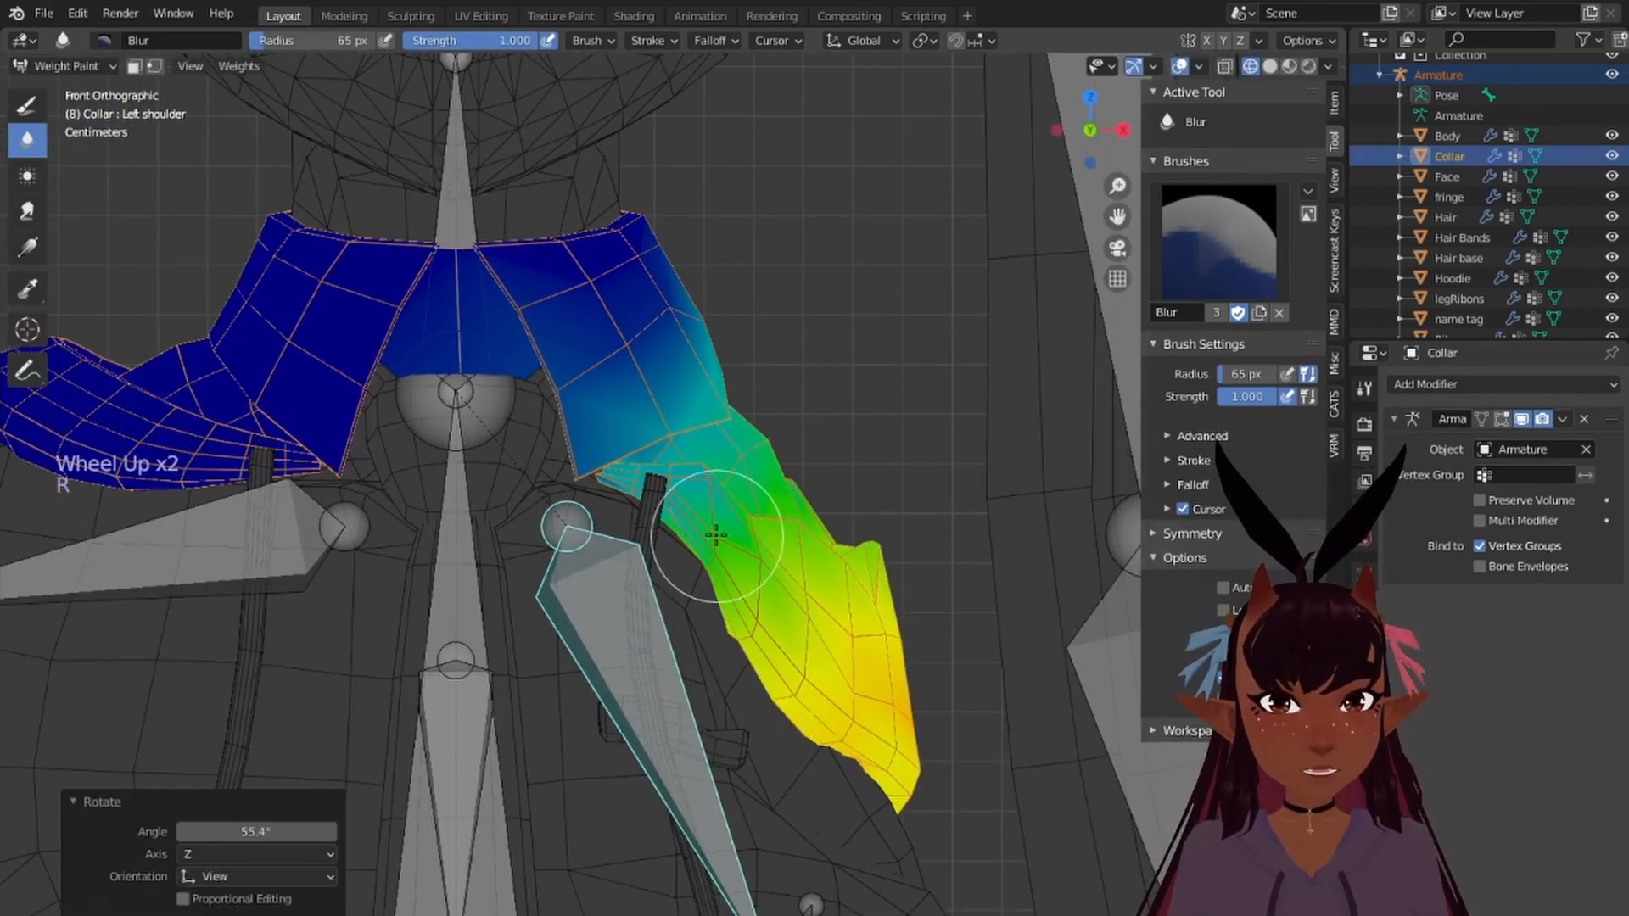
# Step: Blur the Left shoulder weights along the front and outer side of the collar's left half
pyautogui.moveTo(719, 506); pyautogui.dragTo(704, 475)
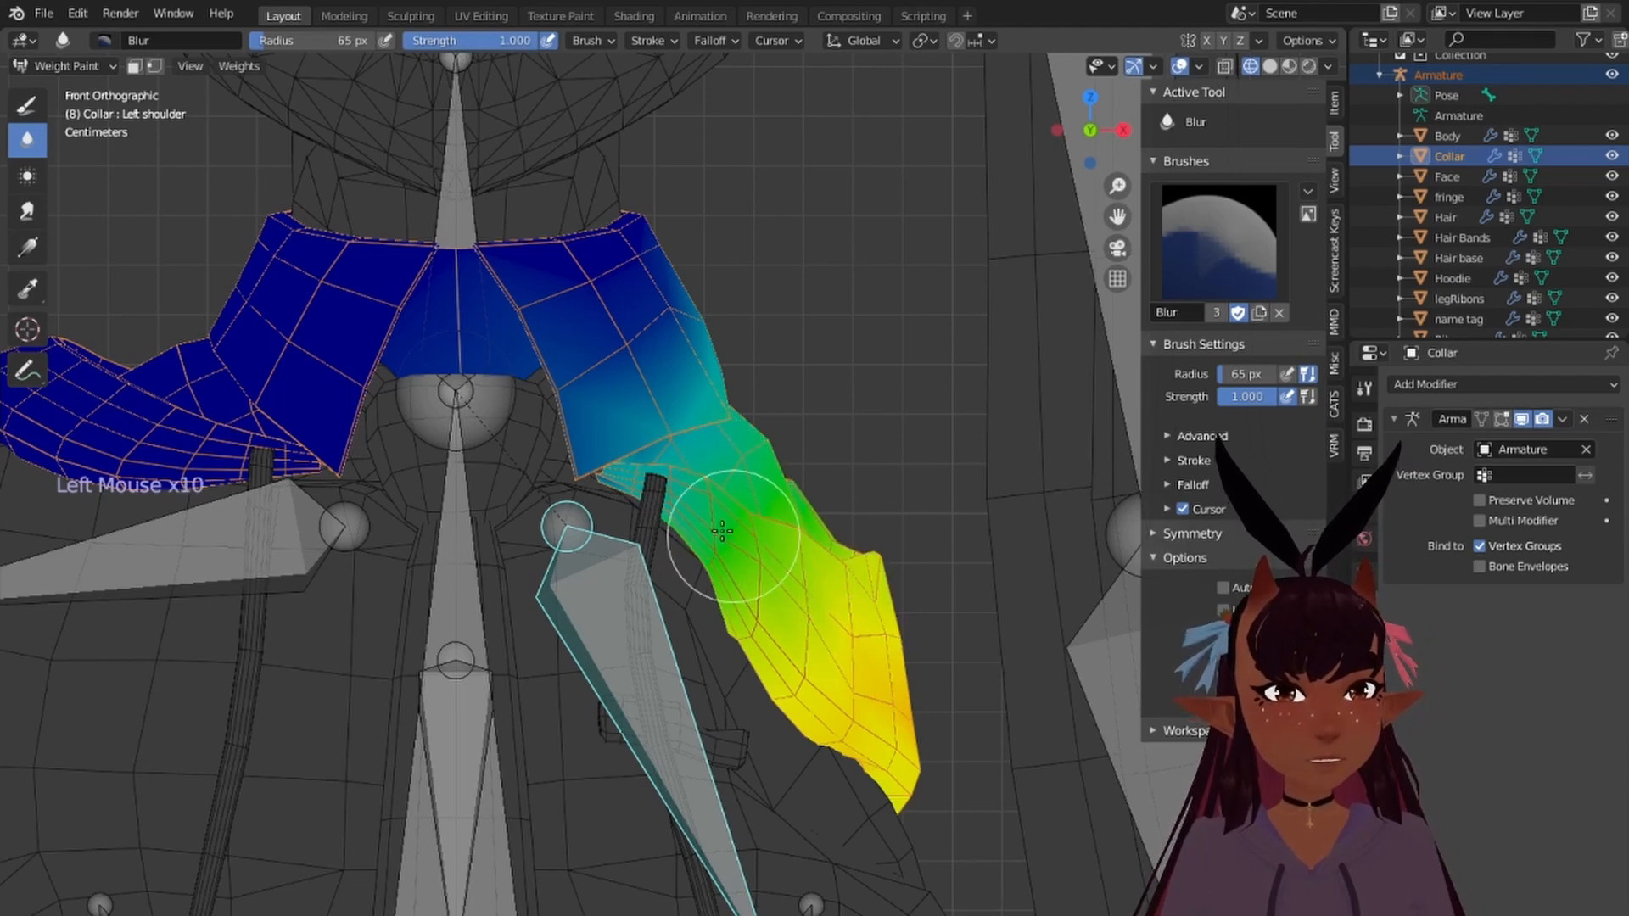
pyautogui.click(851, 632)
pyautogui.click(850, 632)
pyautogui.scroll(-3, 848, 635)
pyautogui.moveTo(848, 635); pyautogui.dragTo(756, 665, button='middle')
pyautogui.click(213, 671)
pyautogui.click(184, 666)
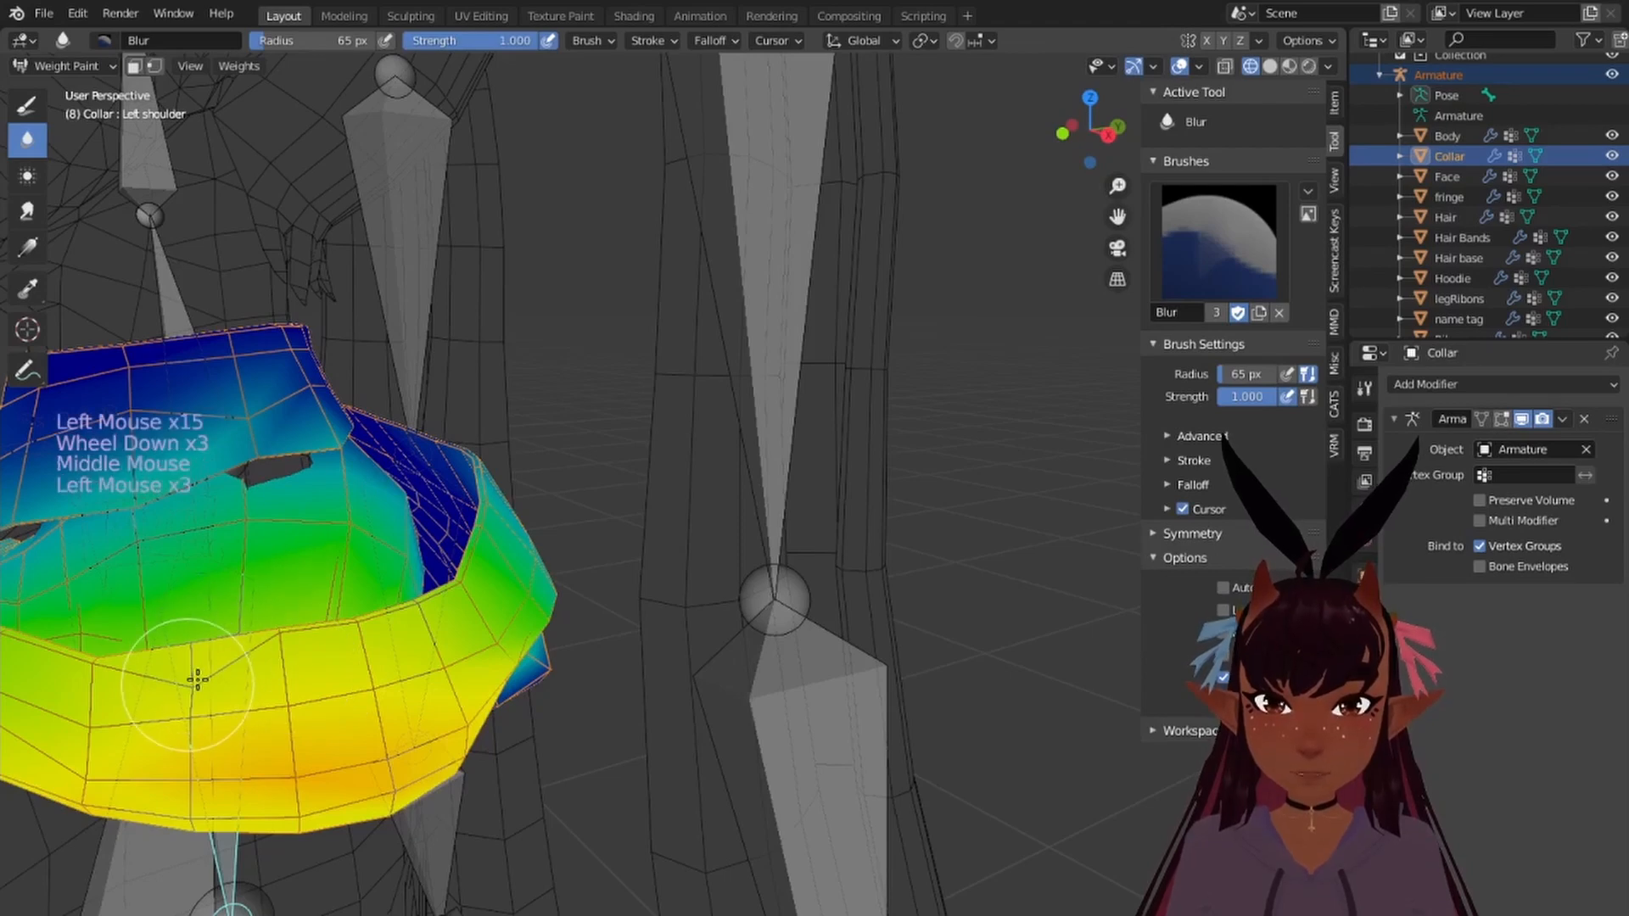
pyautogui.click(475, 560)
# Step: Blur the Left shoulder weights across the back of the collar's left half
pyautogui.moveTo(447, 619); pyautogui.dragTo(328, 578, button='middle')
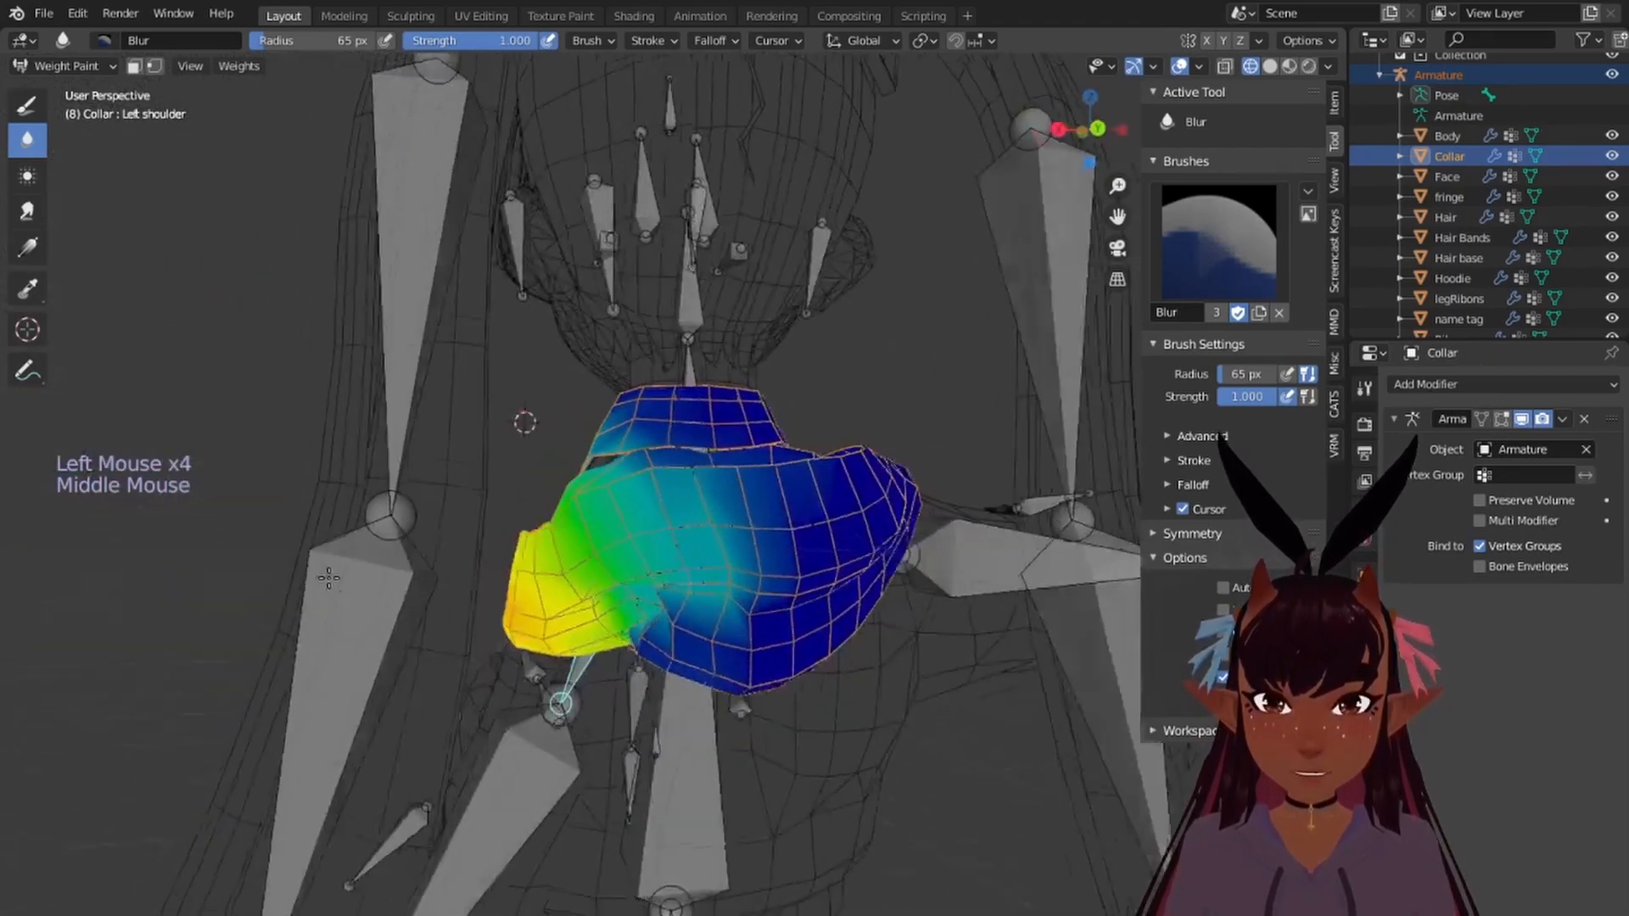
pyautogui.scroll(-2, 618, 670)
pyautogui.click(636, 649)
pyautogui.click(636, 573)
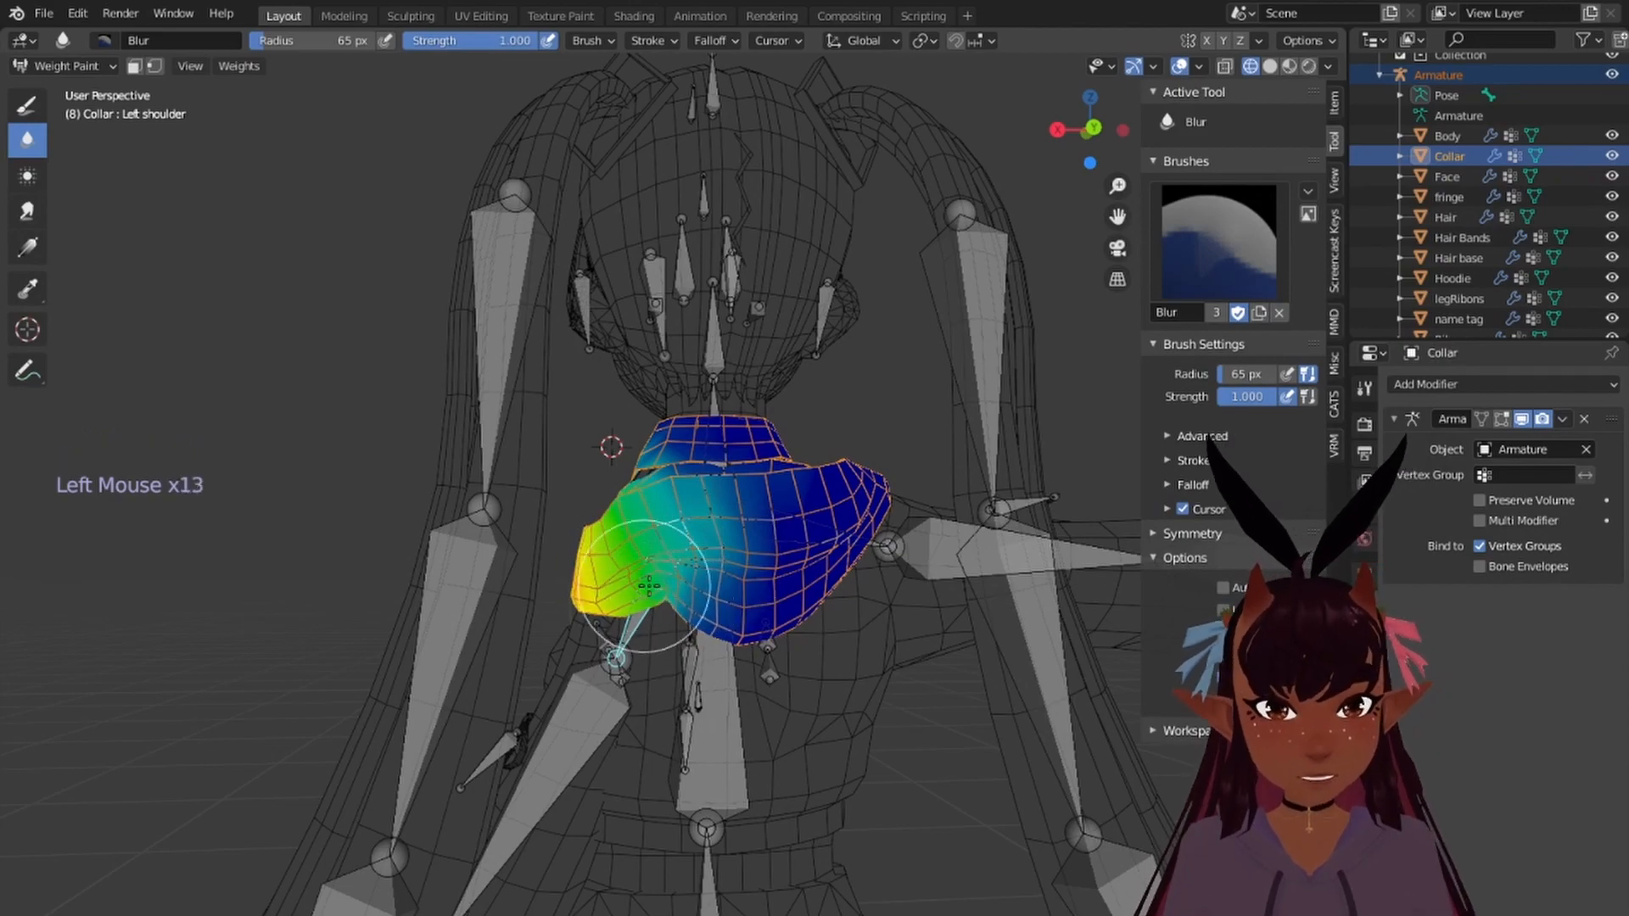
pyautogui.click(616, 560)
# Step: Blur the Left shoulder weights around the gap between the upright neck collar and the hood's left side
pyautogui.moveTo(616, 560)
pyautogui.mouseDown(button='middle')
pyautogui.moveTo(763, 547)
pyautogui.moveTo(458, 546)
pyautogui.mouseUp(button='middle')
pyautogui.scroll(2, 787, 550)
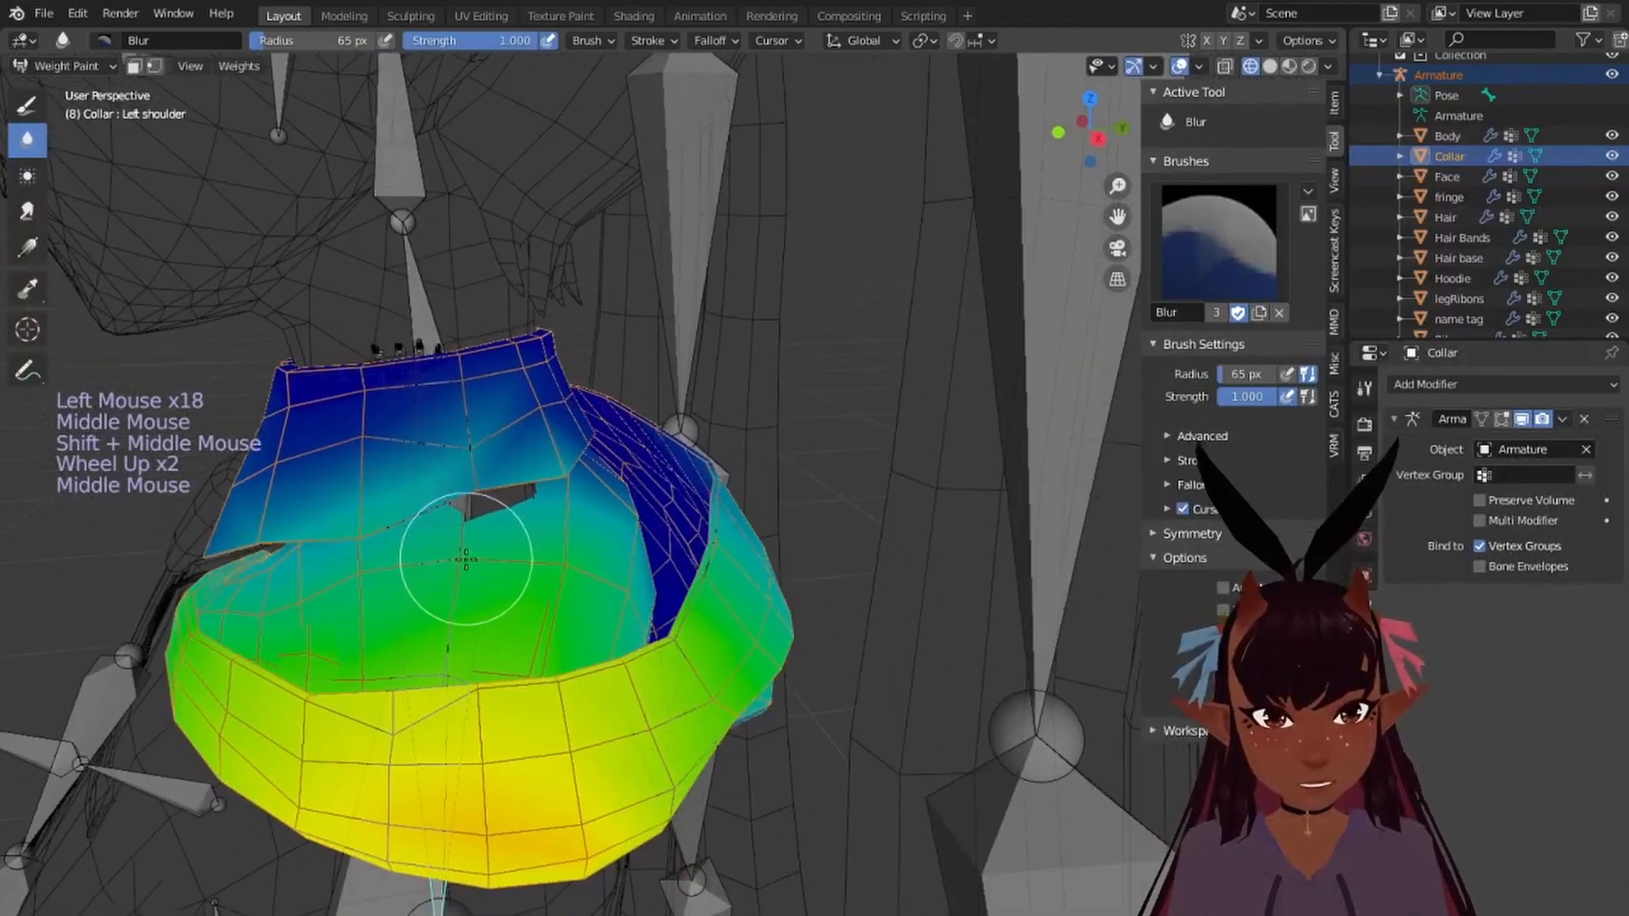
pyautogui.click(473, 541)
pyautogui.click(472, 541)
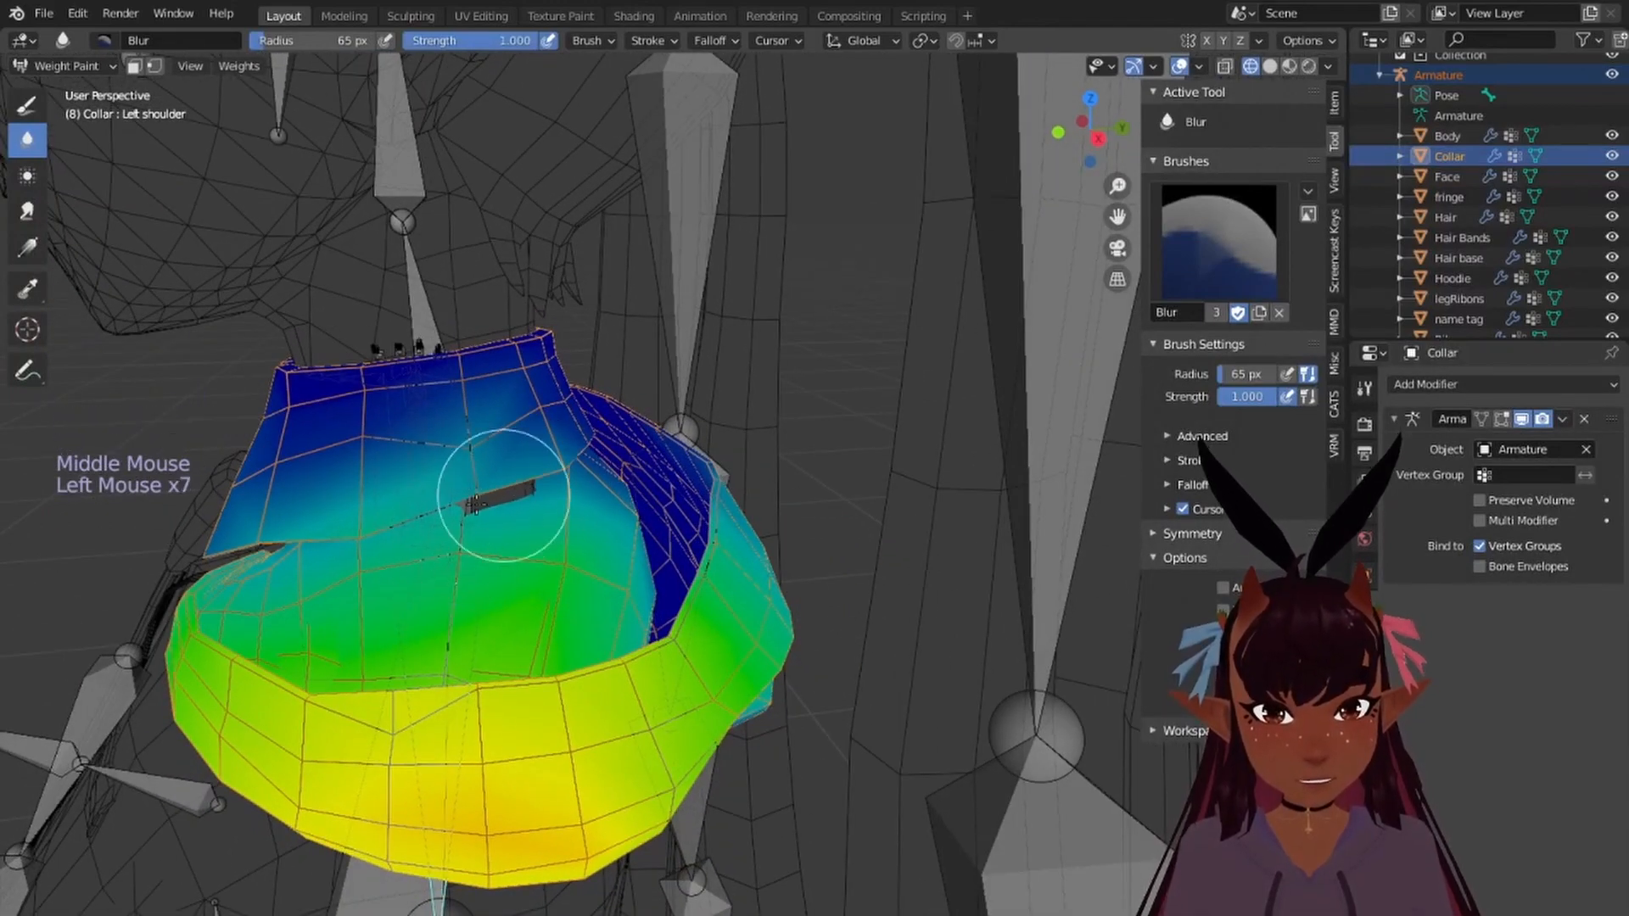
pyautogui.click(505, 438)
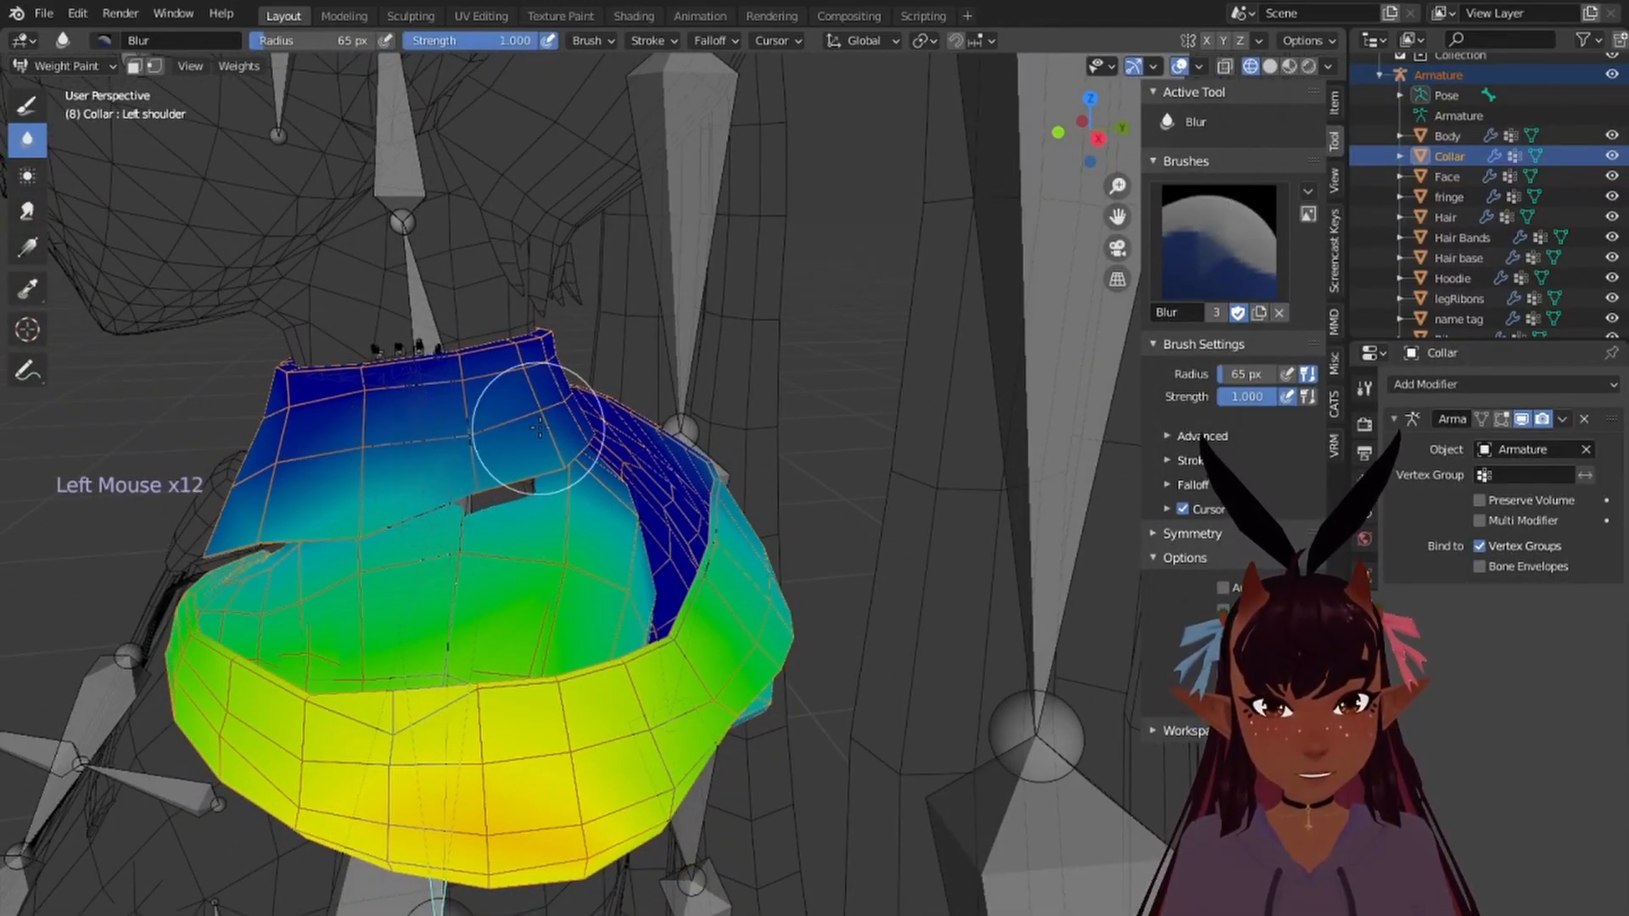
pyautogui.click(306, 472)
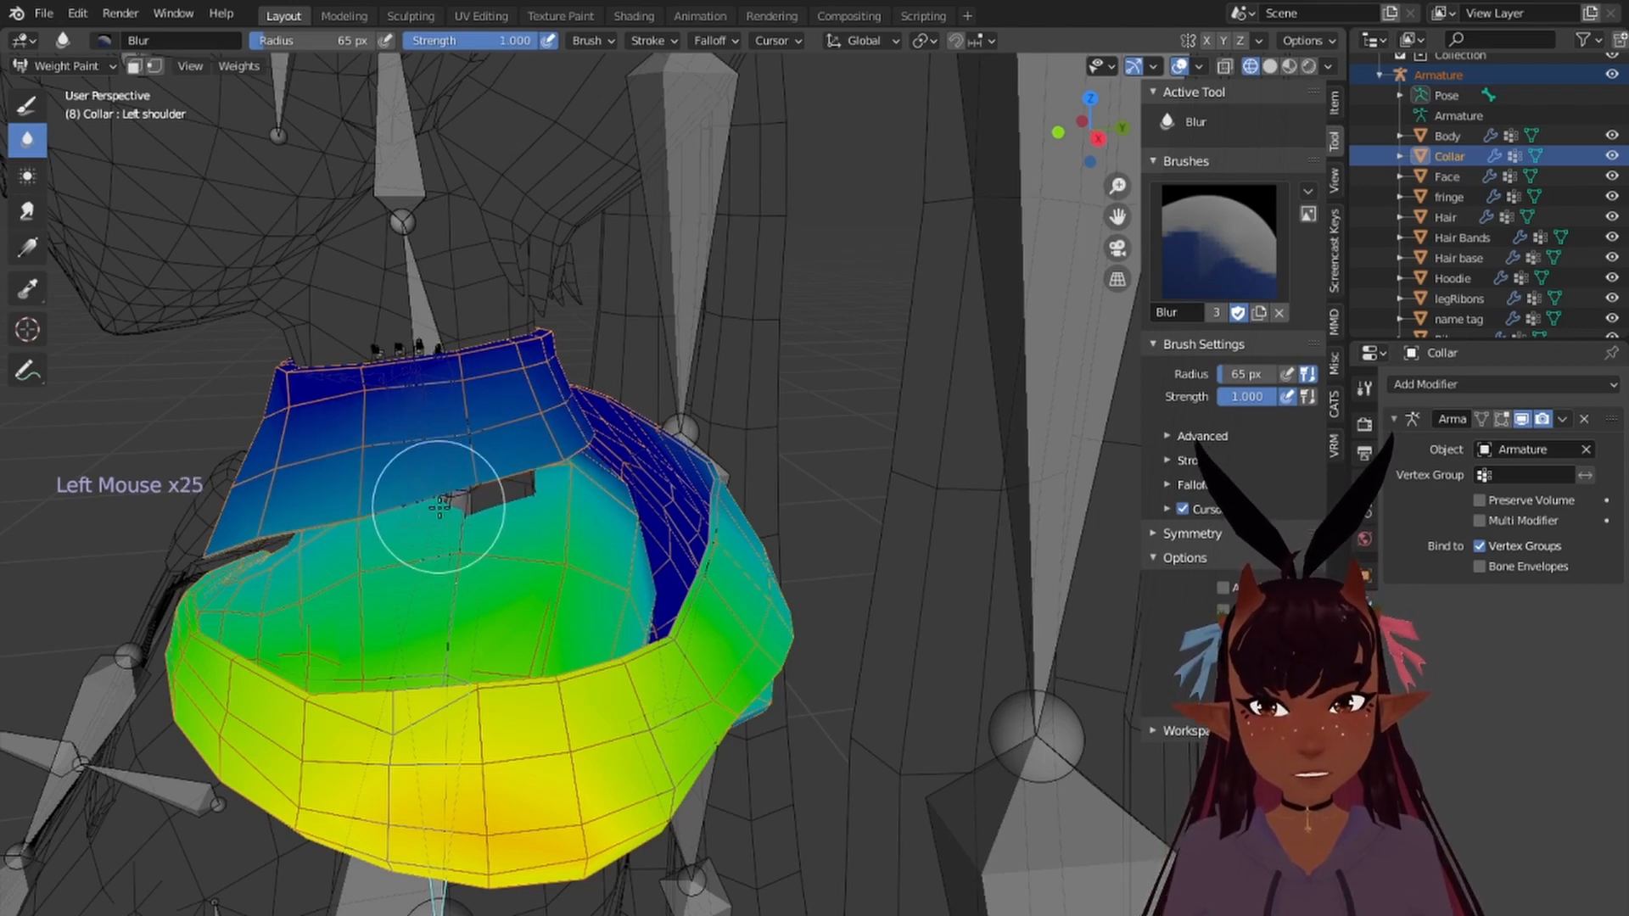
# Step: Rotate the Left shoulder bone upward about the Y axis to bend the collar the other way
pyautogui.scroll(-4, 419, 540)
pyautogui.moveTo(419, 540); pyautogui.dragTo(708, 549, button='middle')
pyautogui.rightClick(561, 527)
pyautogui.moveTo(562, 527); pyautogui.dragTo(432, 564, button='middle')
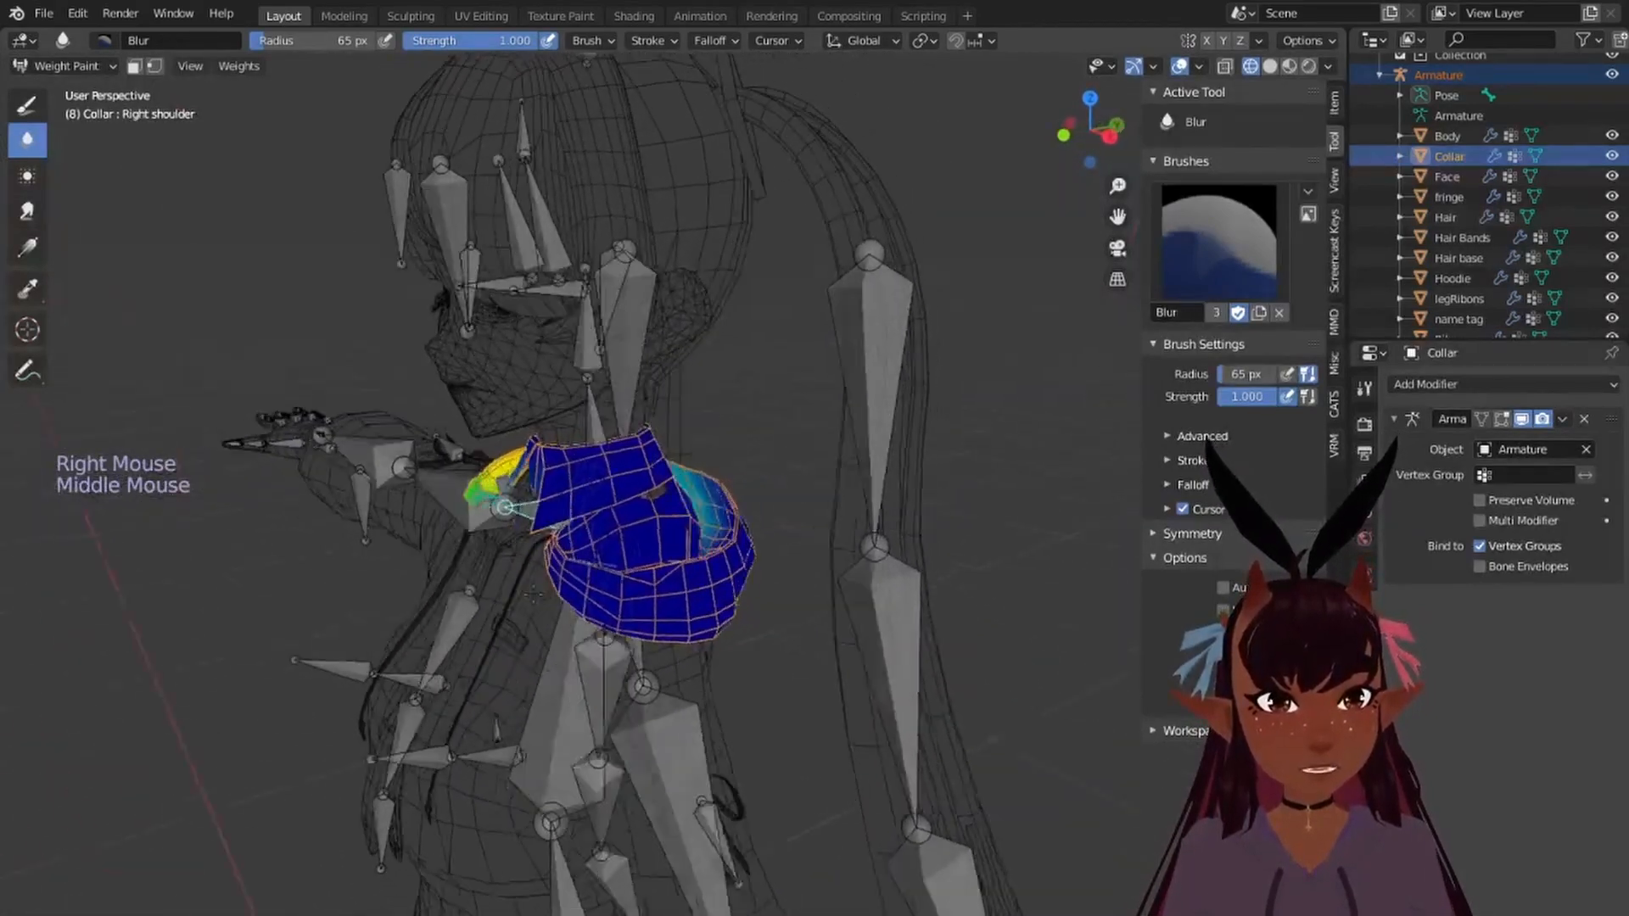
pyautogui.press('r')
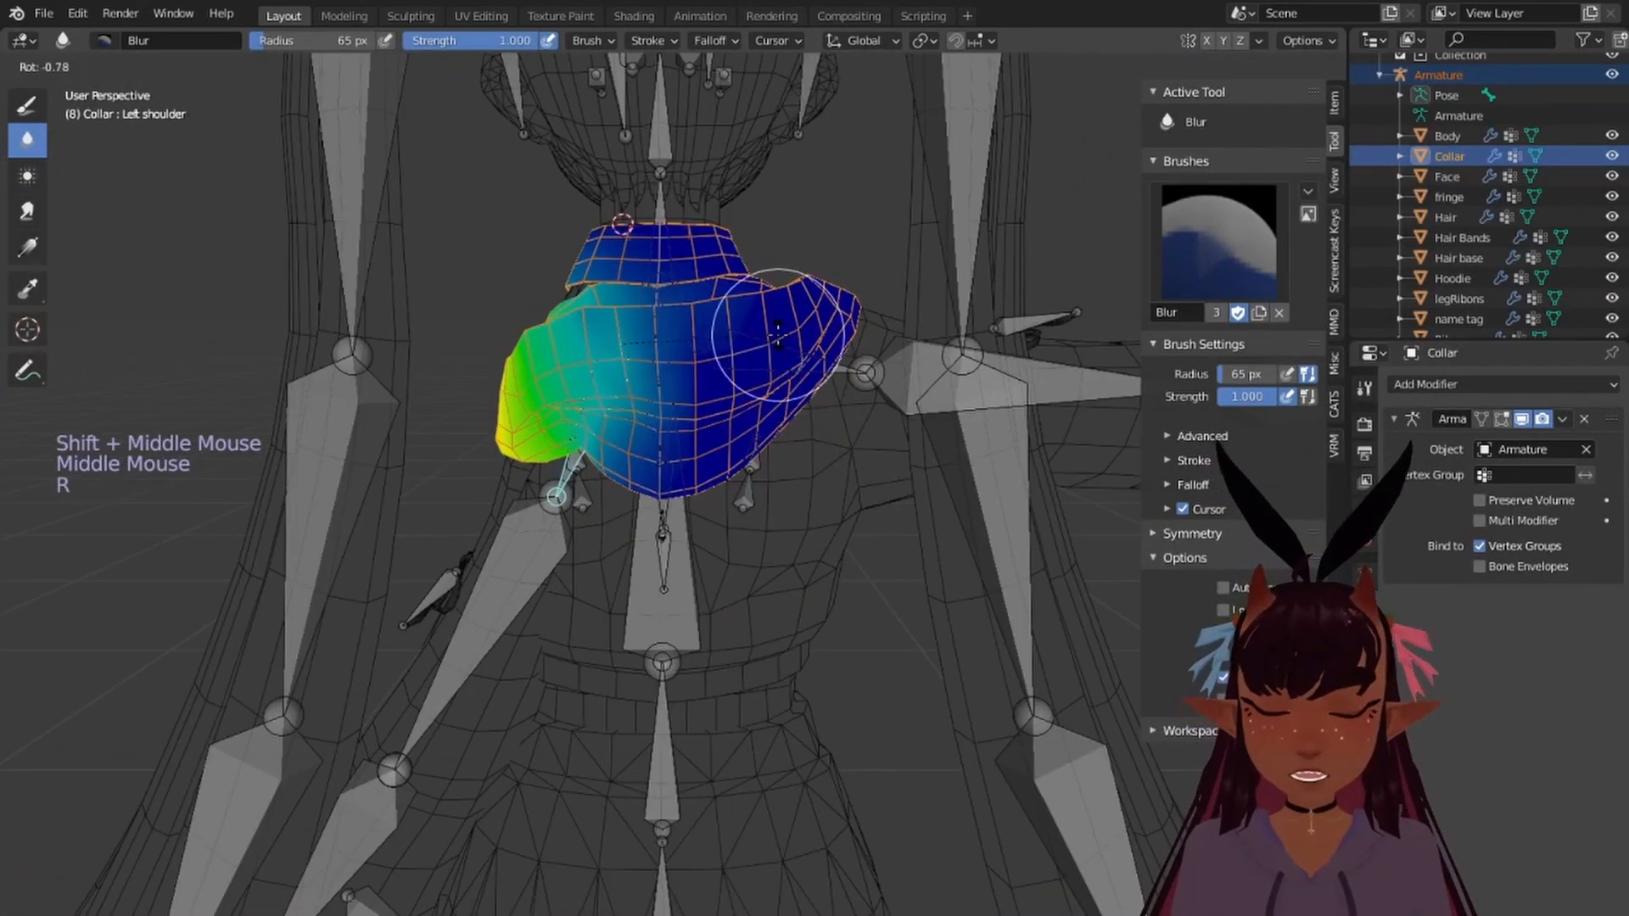
pyautogui.press('y')
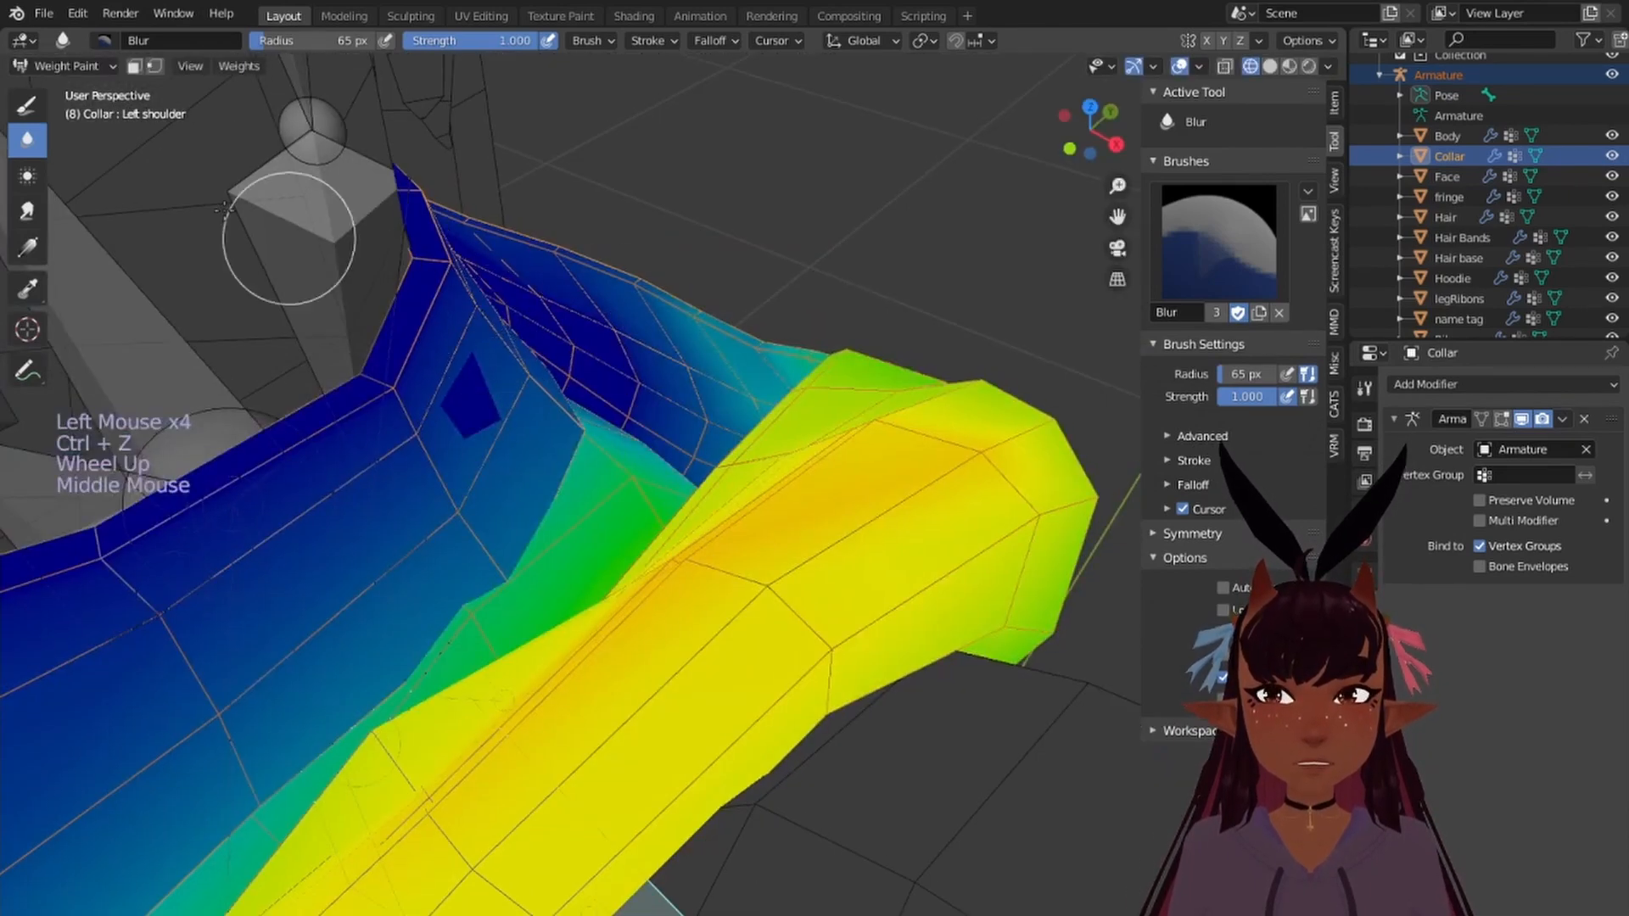
# Step: Set up the Draw brush with Subtract blending, Sphere falloff shape and a 16 px radius
pyautogui.click(587, 42)
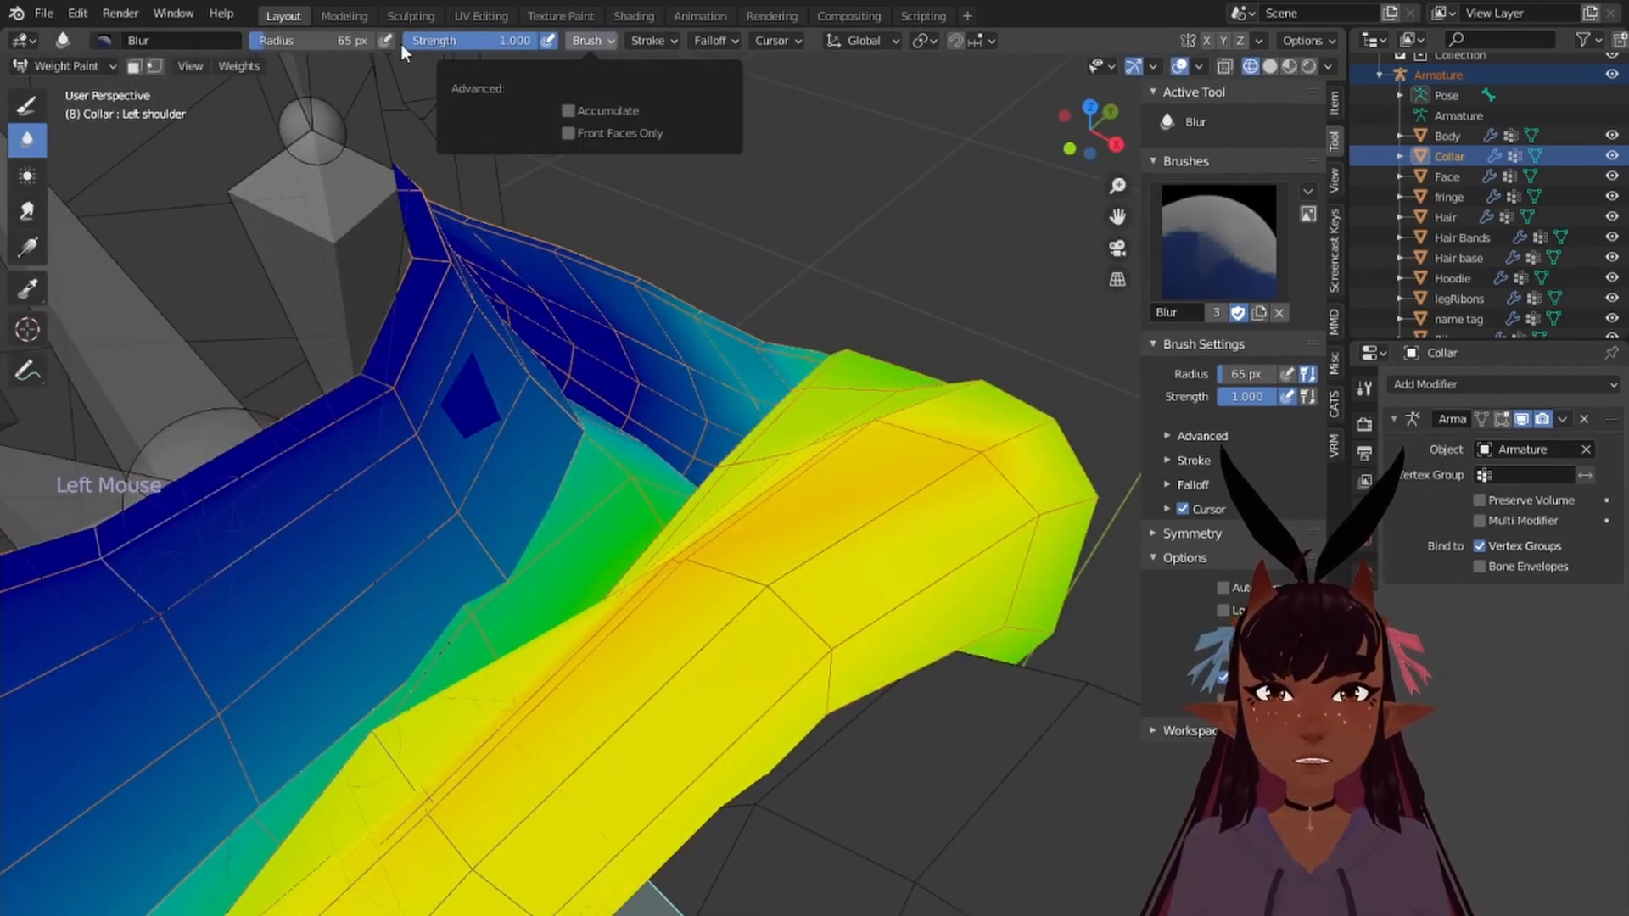
pyautogui.click(27, 104)
pyautogui.click(722, 41)
pyautogui.click(763, 79)
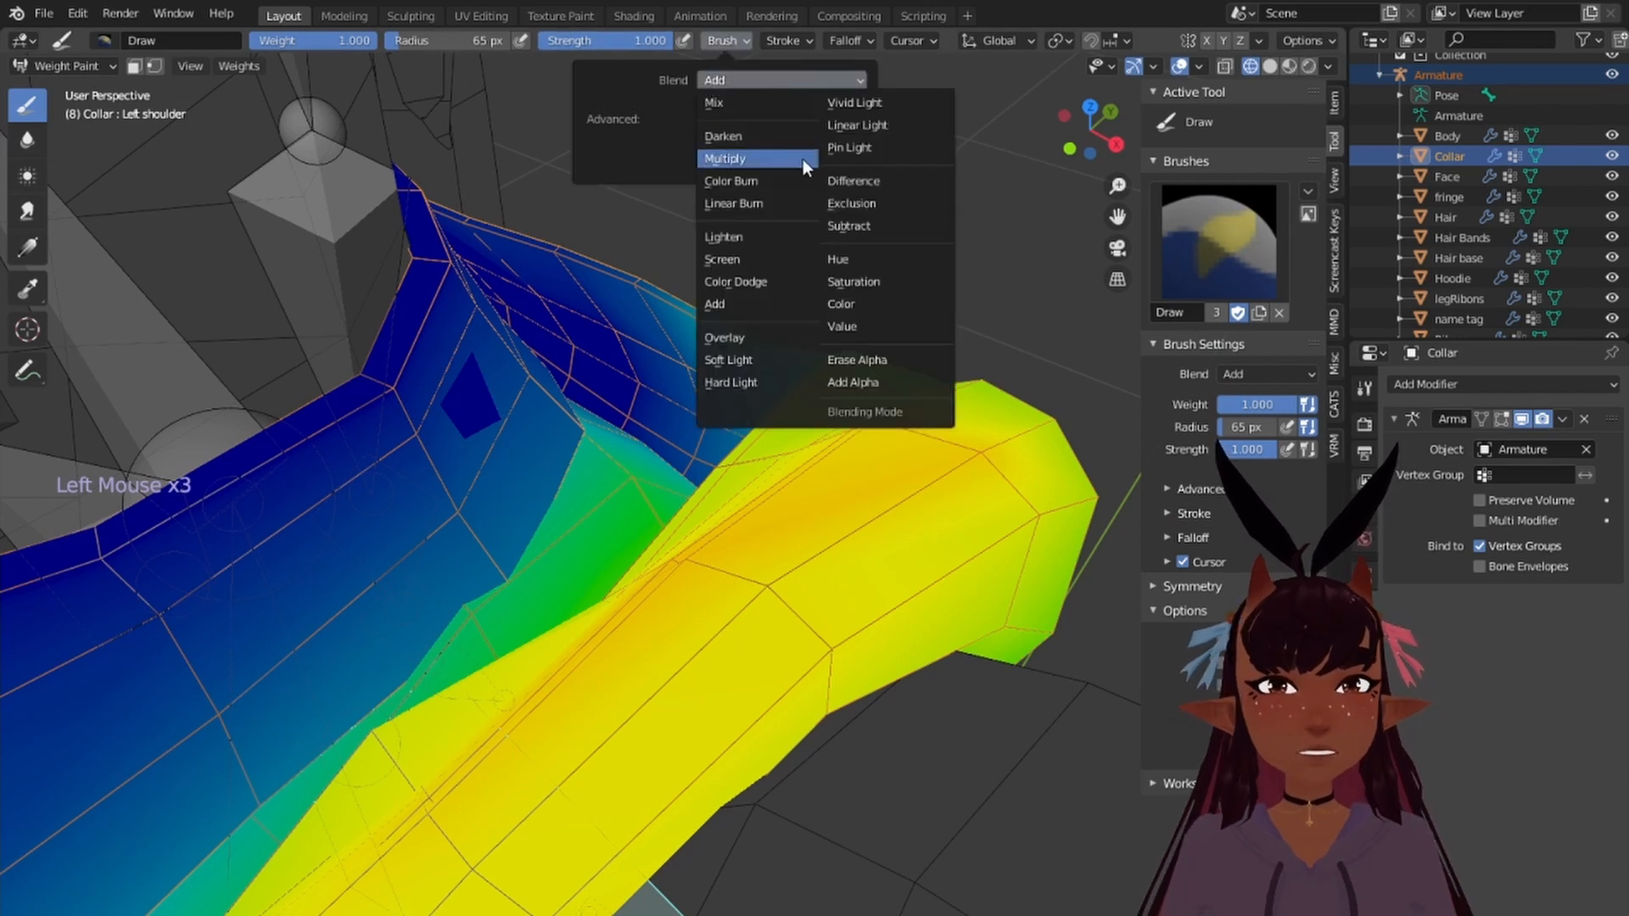
pyautogui.click(837, 225)
pyautogui.moveTo(833, 41)
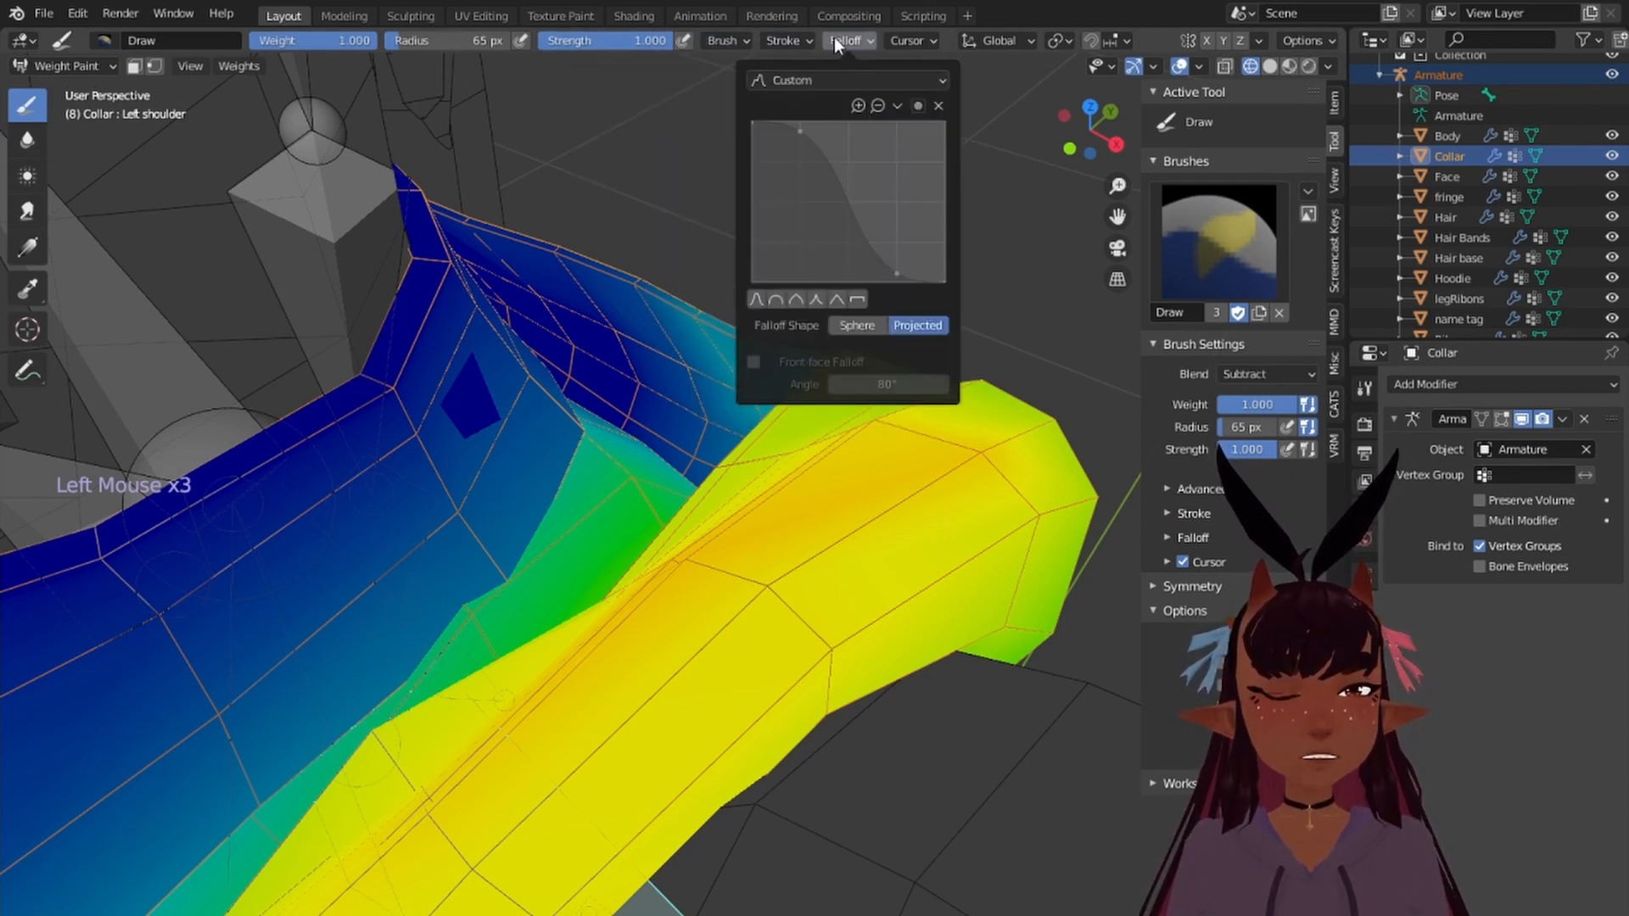
pyautogui.click(845, 327)
pyautogui.press('f')
pyautogui.click(429, 413)
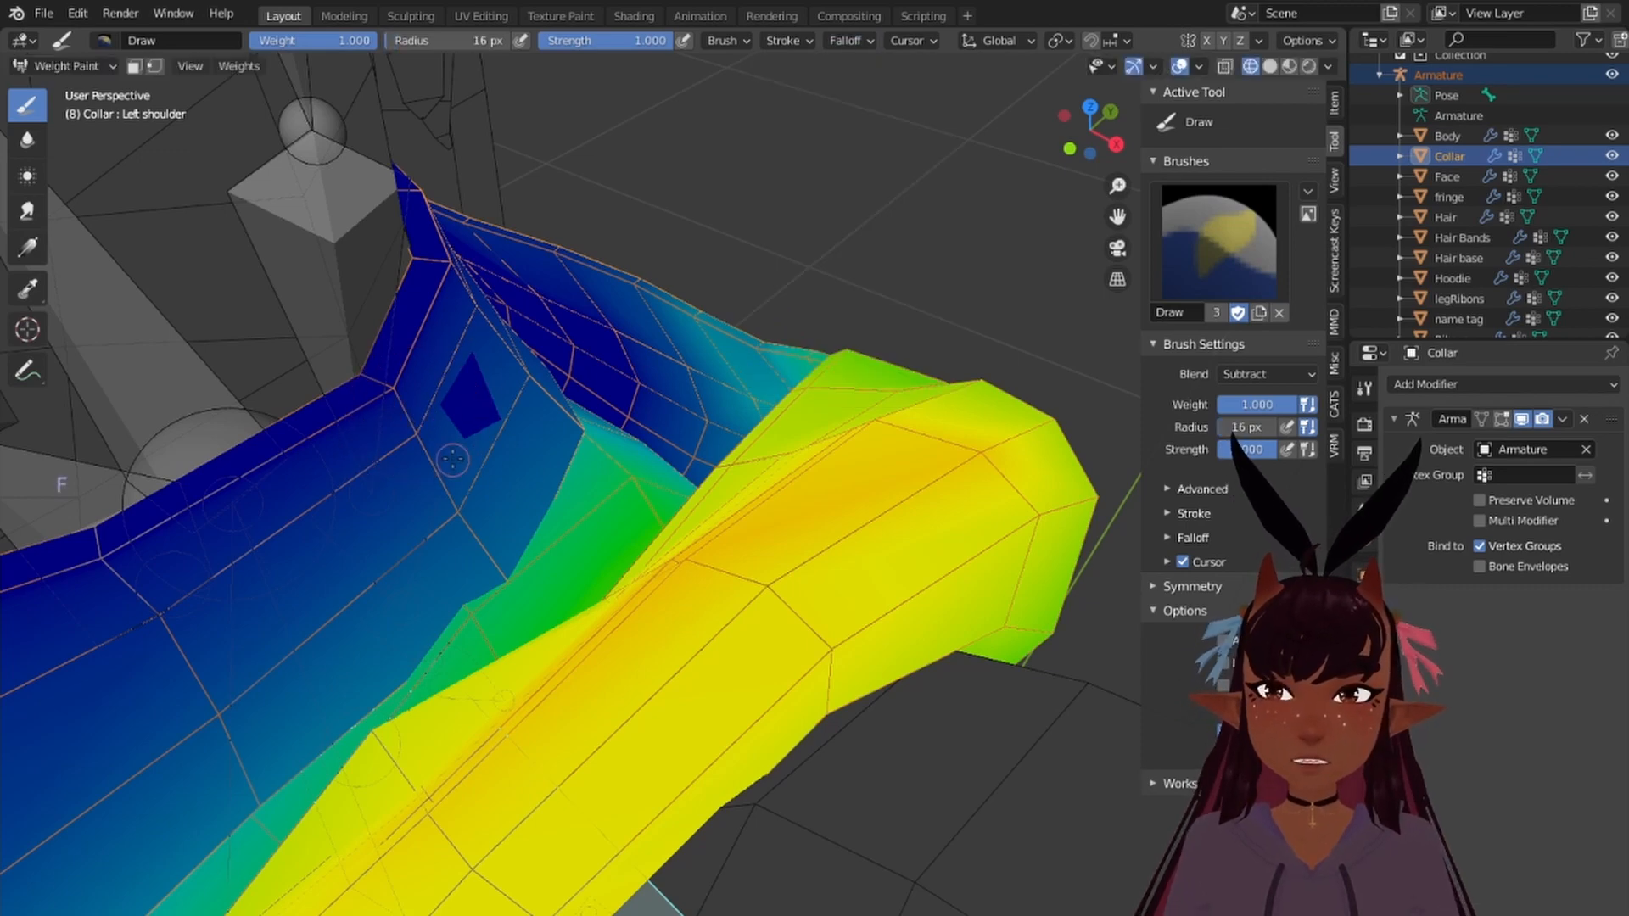
# Step: Subtract Left shoulder weight on the upright neck collar's left side, near the gap by the hood
pyautogui.click(441, 475)
pyautogui.click(452, 499)
pyautogui.moveTo(452, 499)
pyautogui.mouseDown(button='middle')
pyautogui.moveTo(428, 386)
pyautogui.moveTo(470, 343)
pyautogui.mouseUp(button='middle')
pyautogui.scroll(-3, 428, 386)
# Step: Blur the Left shoulder weights along the front-left part of the upright neck collar
pyautogui.click(27, 139)
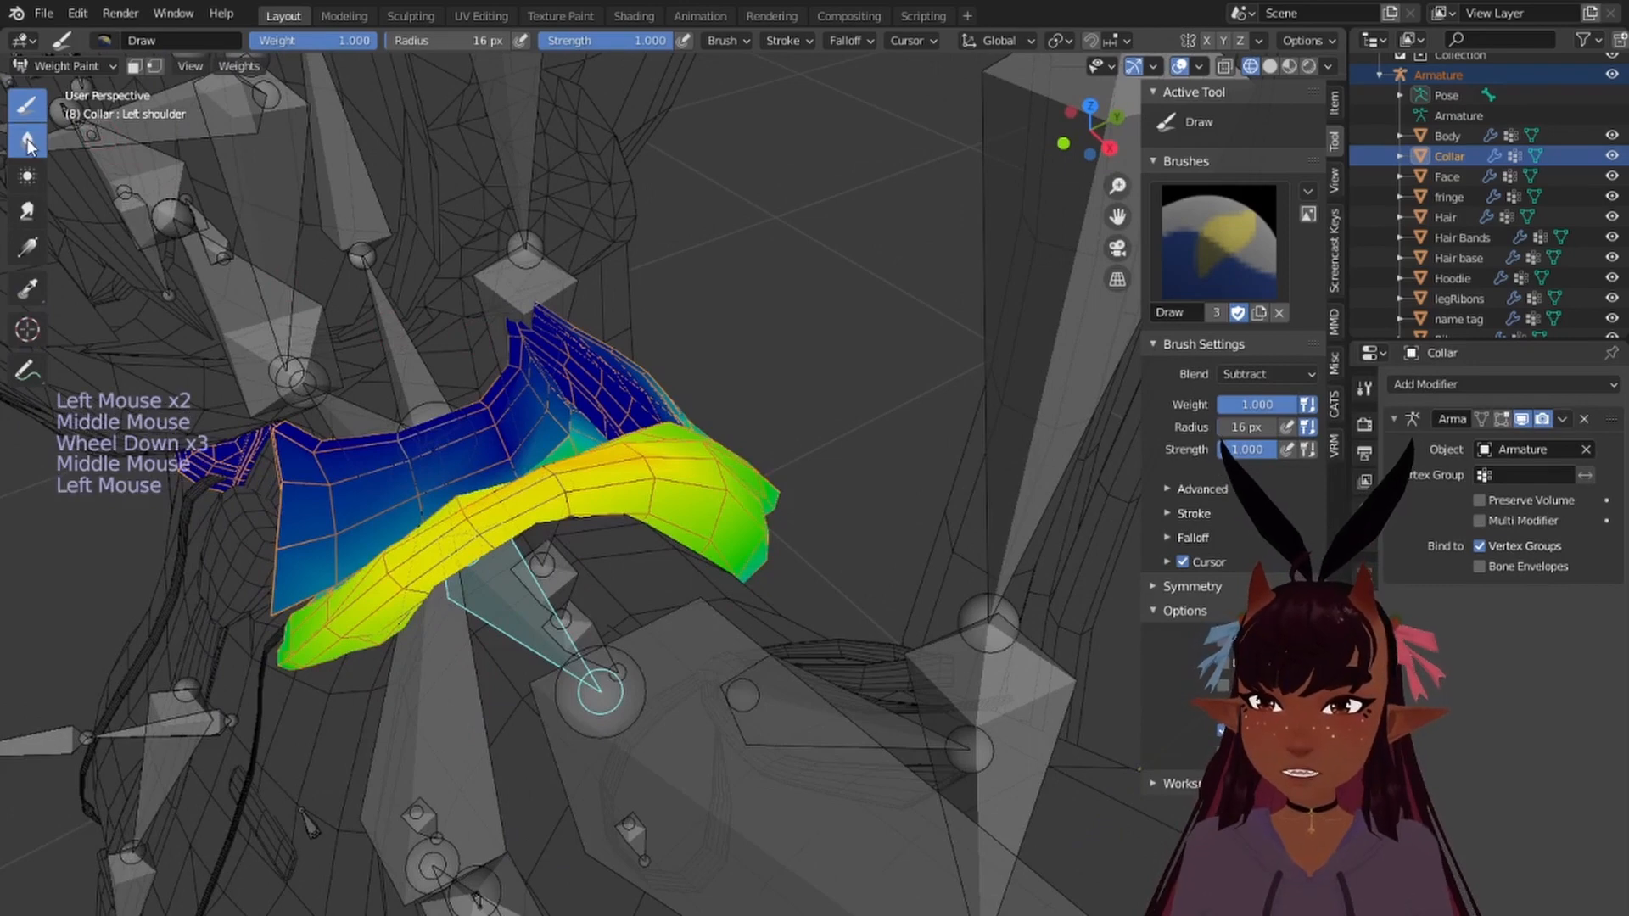
pyautogui.scroll(2, 339, 424)
pyautogui.click(174, 448)
pyautogui.click(161, 456)
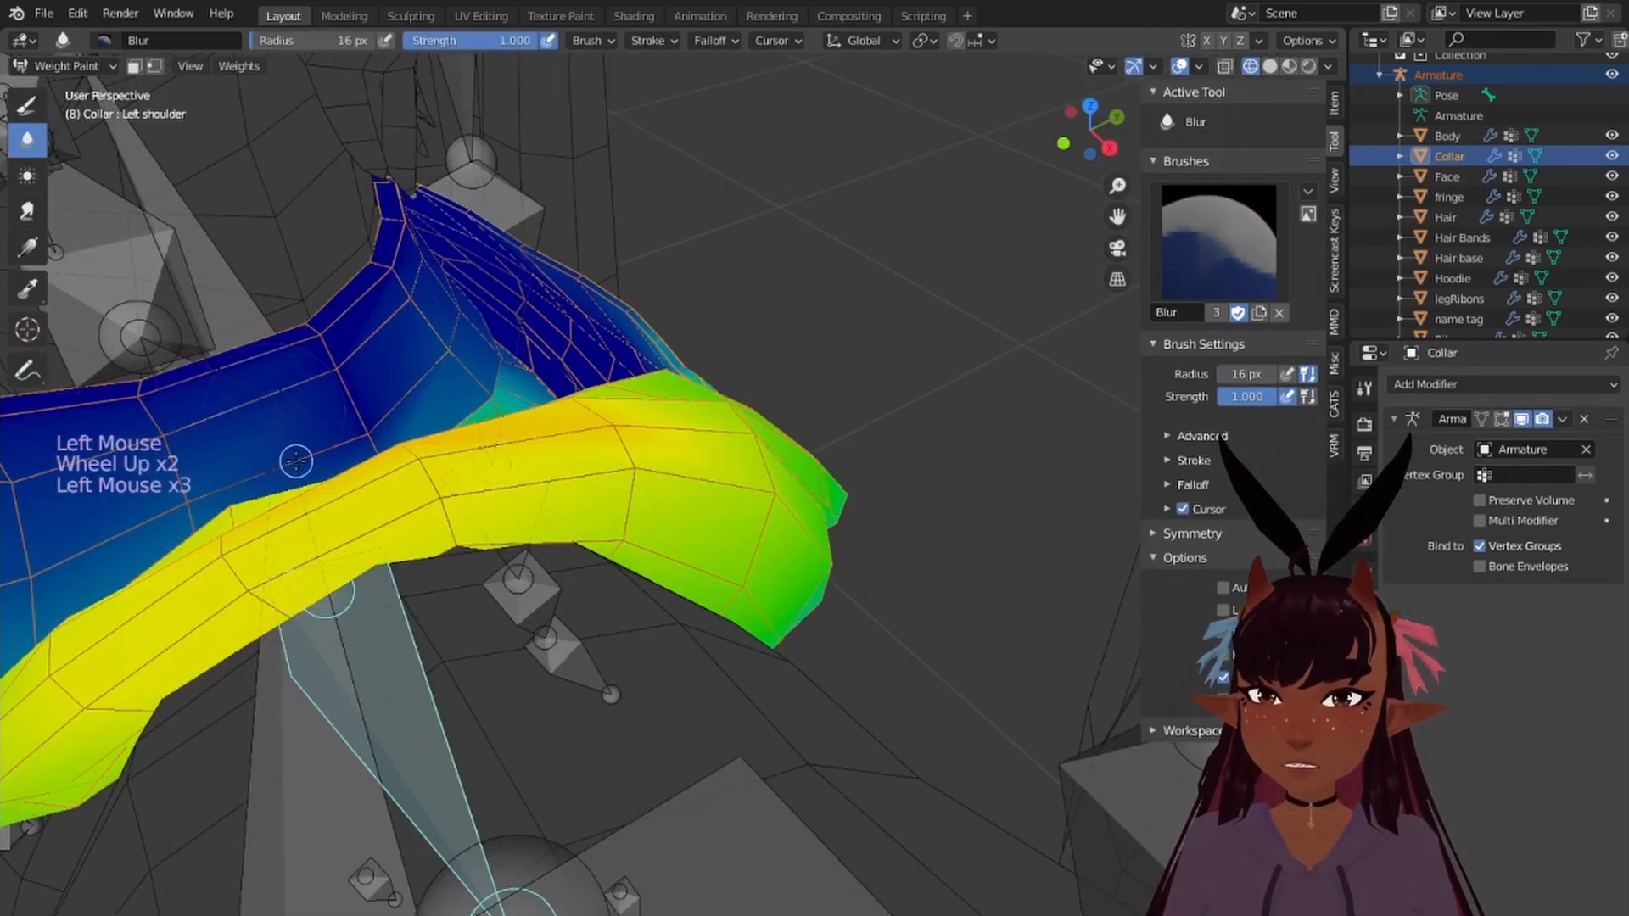
pyautogui.click(353, 429)
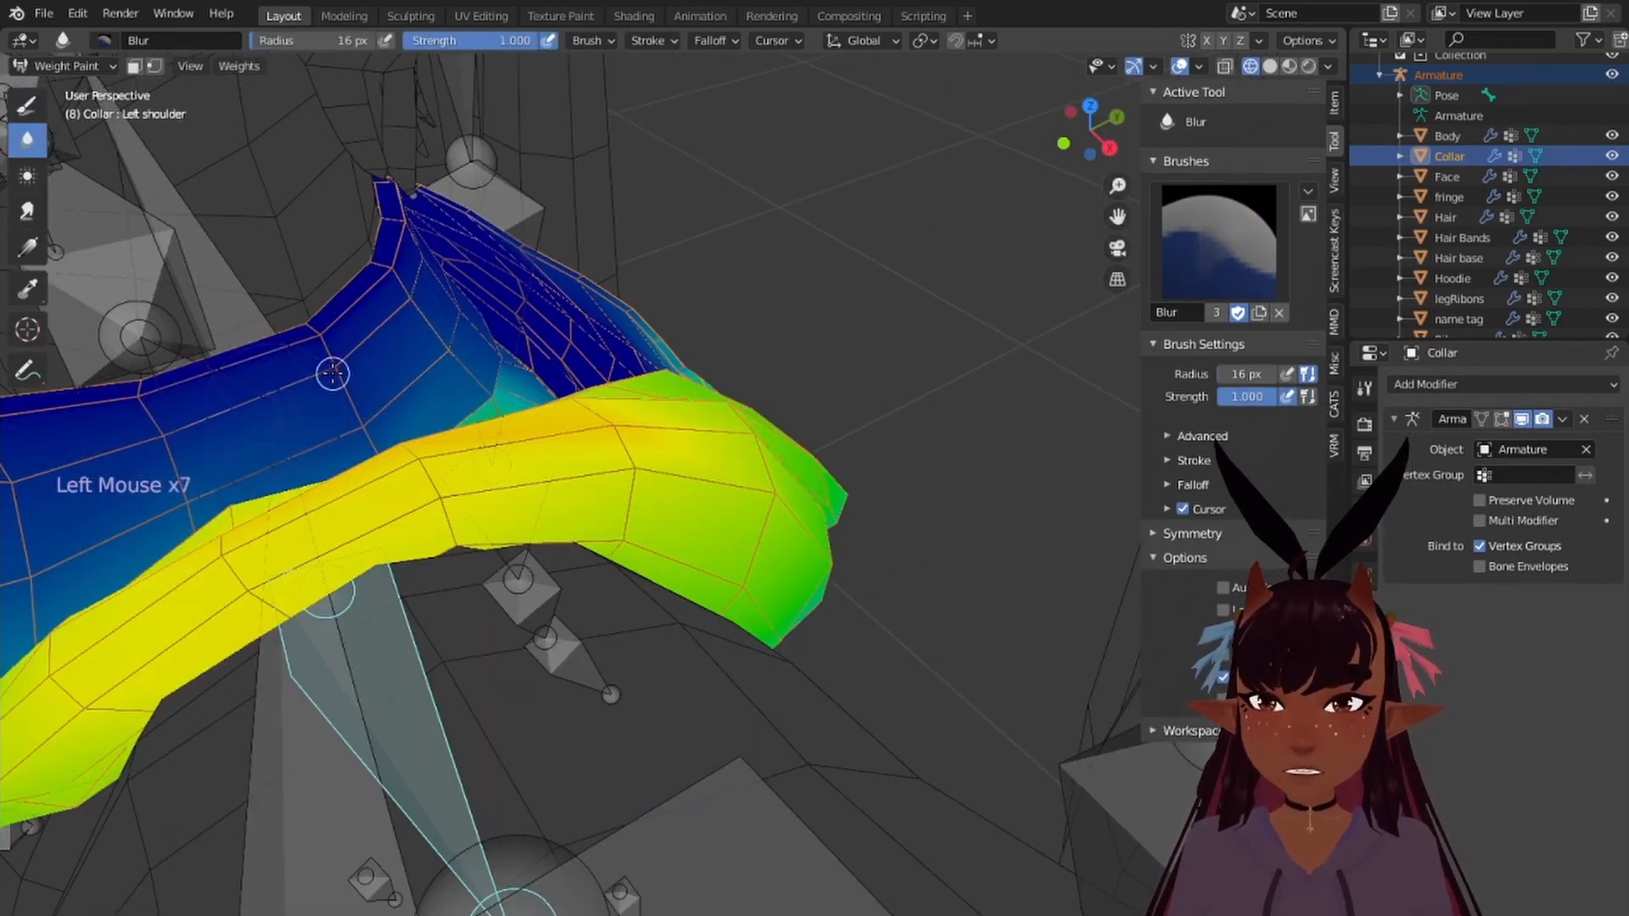
# Step: Select the Chest bone's weights on the collar and set the Blur brush radius to 56 px
pyautogui.scroll(-3, 332, 373)
pyautogui.moveTo(332, 373); pyautogui.dragTo(873, 484, button='middle')
pyautogui.scroll(2, 772, 438)
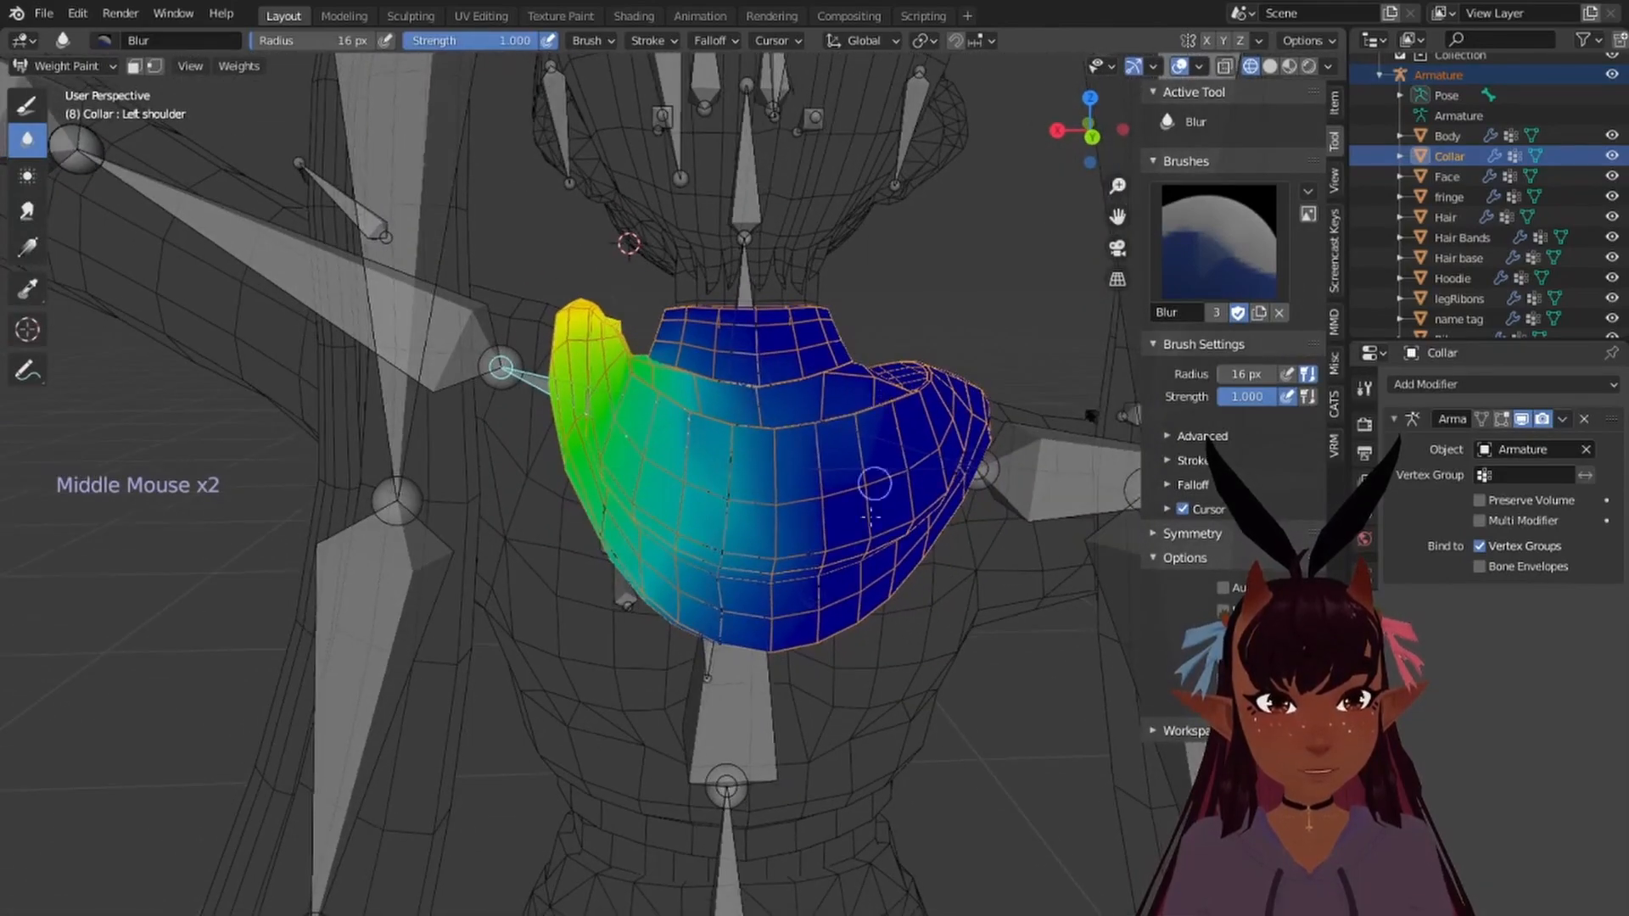
pyautogui.rightClick(745, 652)
pyautogui.scroll(2, 745, 651)
pyautogui.scroll(-5, 744, 651)
pyautogui.moveTo(744, 652)
pyautogui.mouseDown(button='middle')
pyautogui.moveTo(759, 594)
pyautogui.moveTo(683, 615)
pyautogui.mouseUp(button='middle')
pyautogui.press('f')
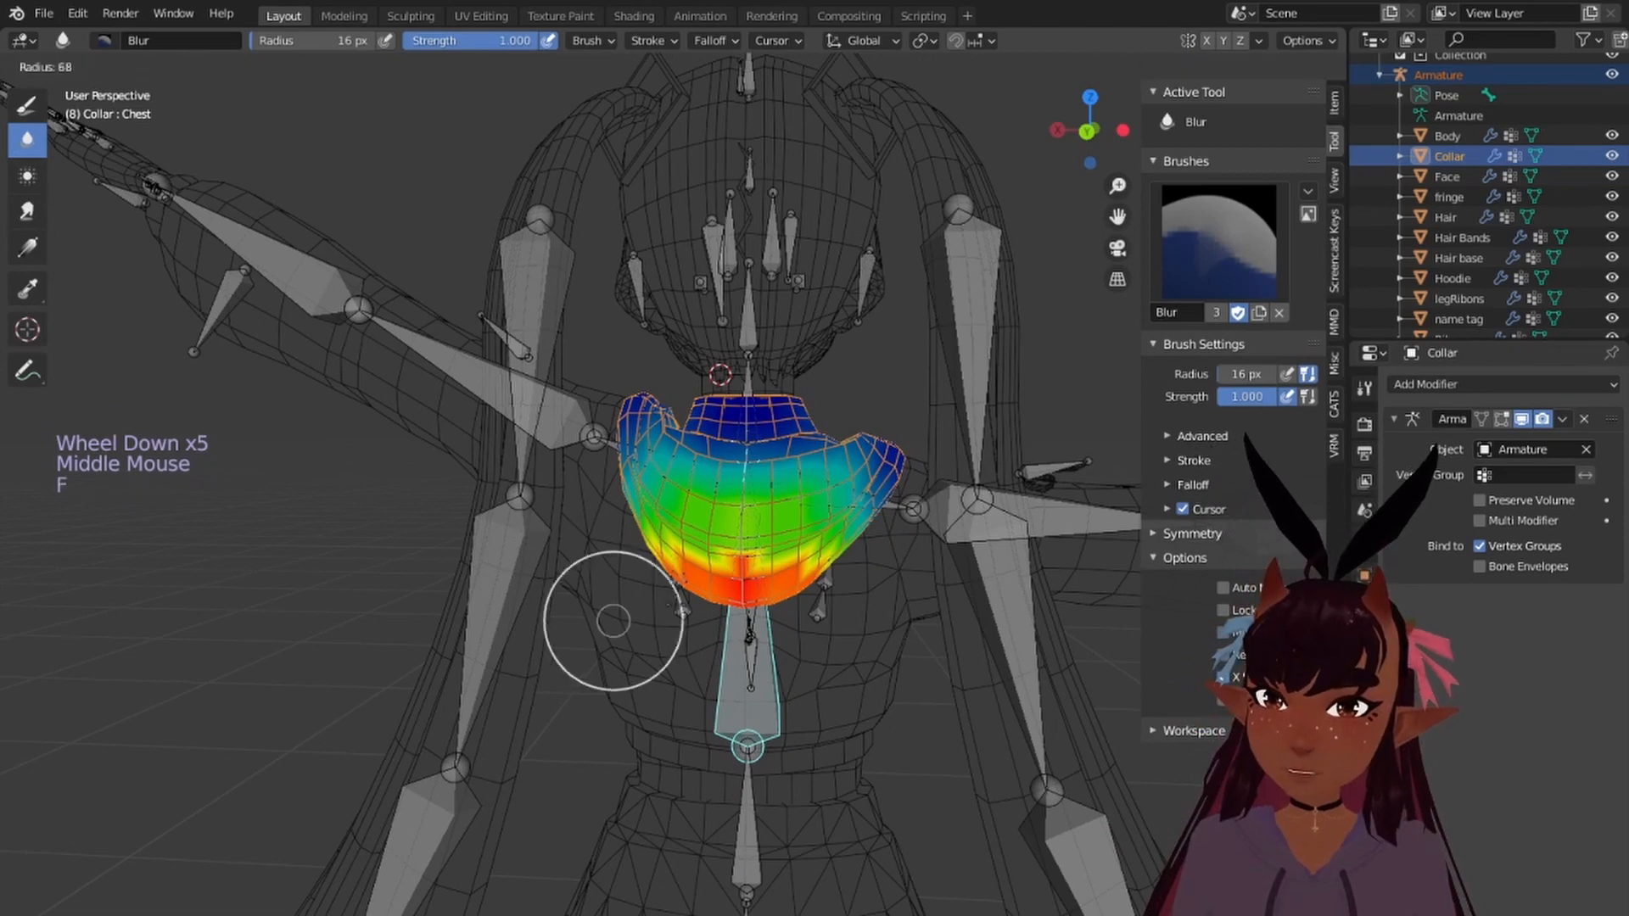
pyautogui.click(671, 620)
# Step: Blur the Chest weights across the lower back of the collar to soften the gradient
pyautogui.scroll(3, 680, 594)
pyautogui.click(677, 584)
pyautogui.click(685, 590)
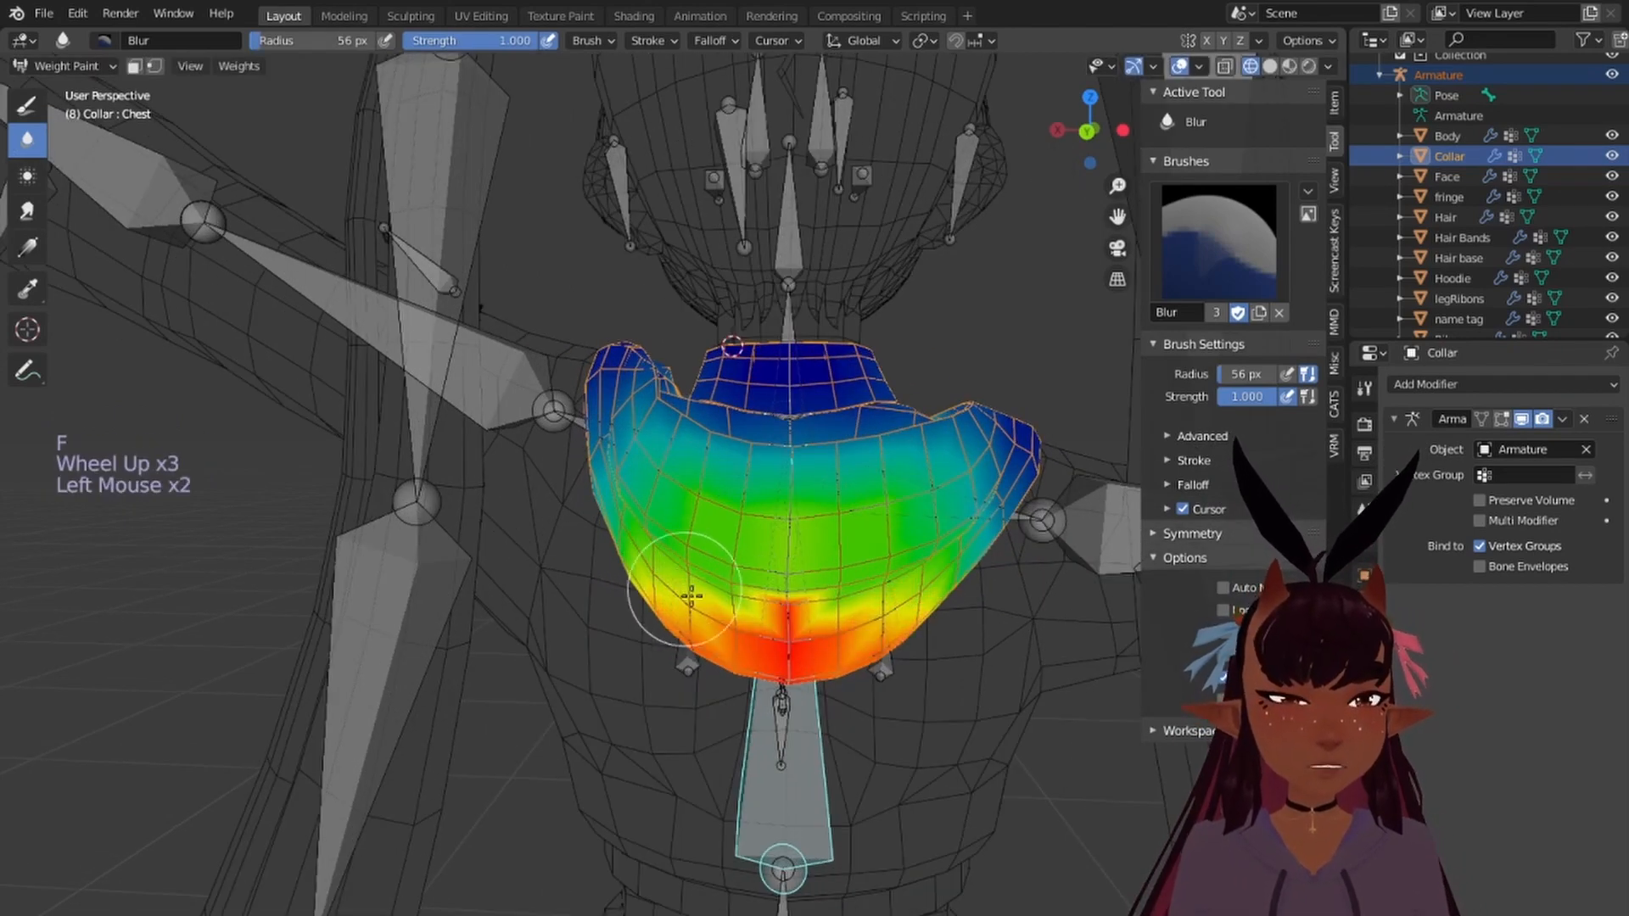
pyautogui.click(798, 609)
pyautogui.click(803, 610)
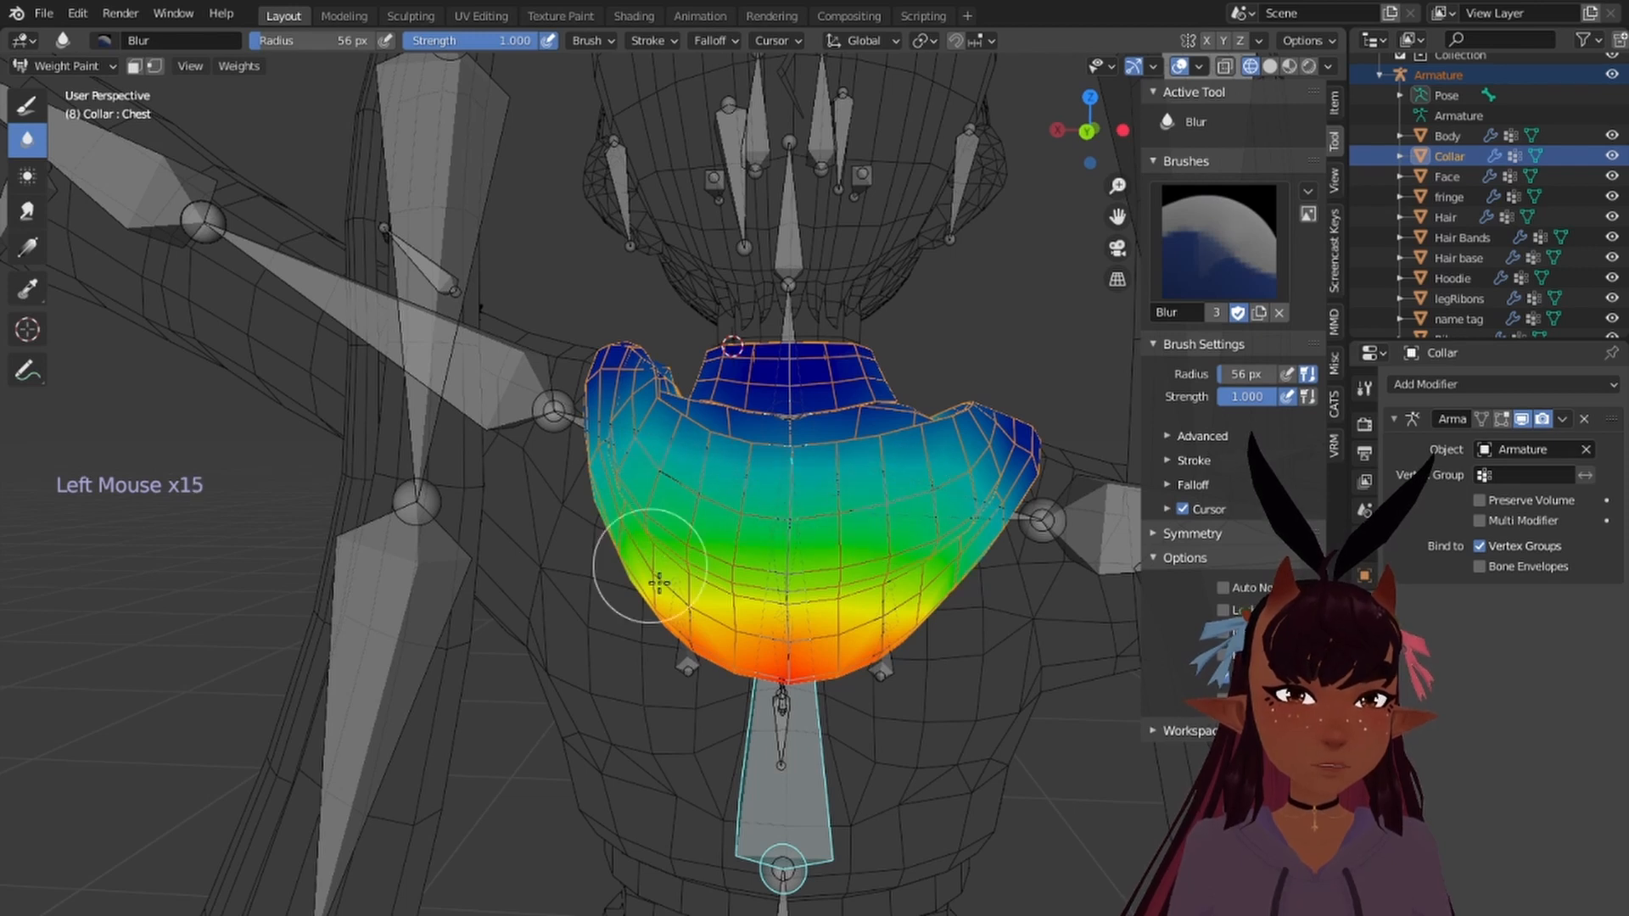
pyautogui.click(667, 627)
# Step: Blur the Chest weights along the outer edge of the collar's left side
pyautogui.click(709, 39)
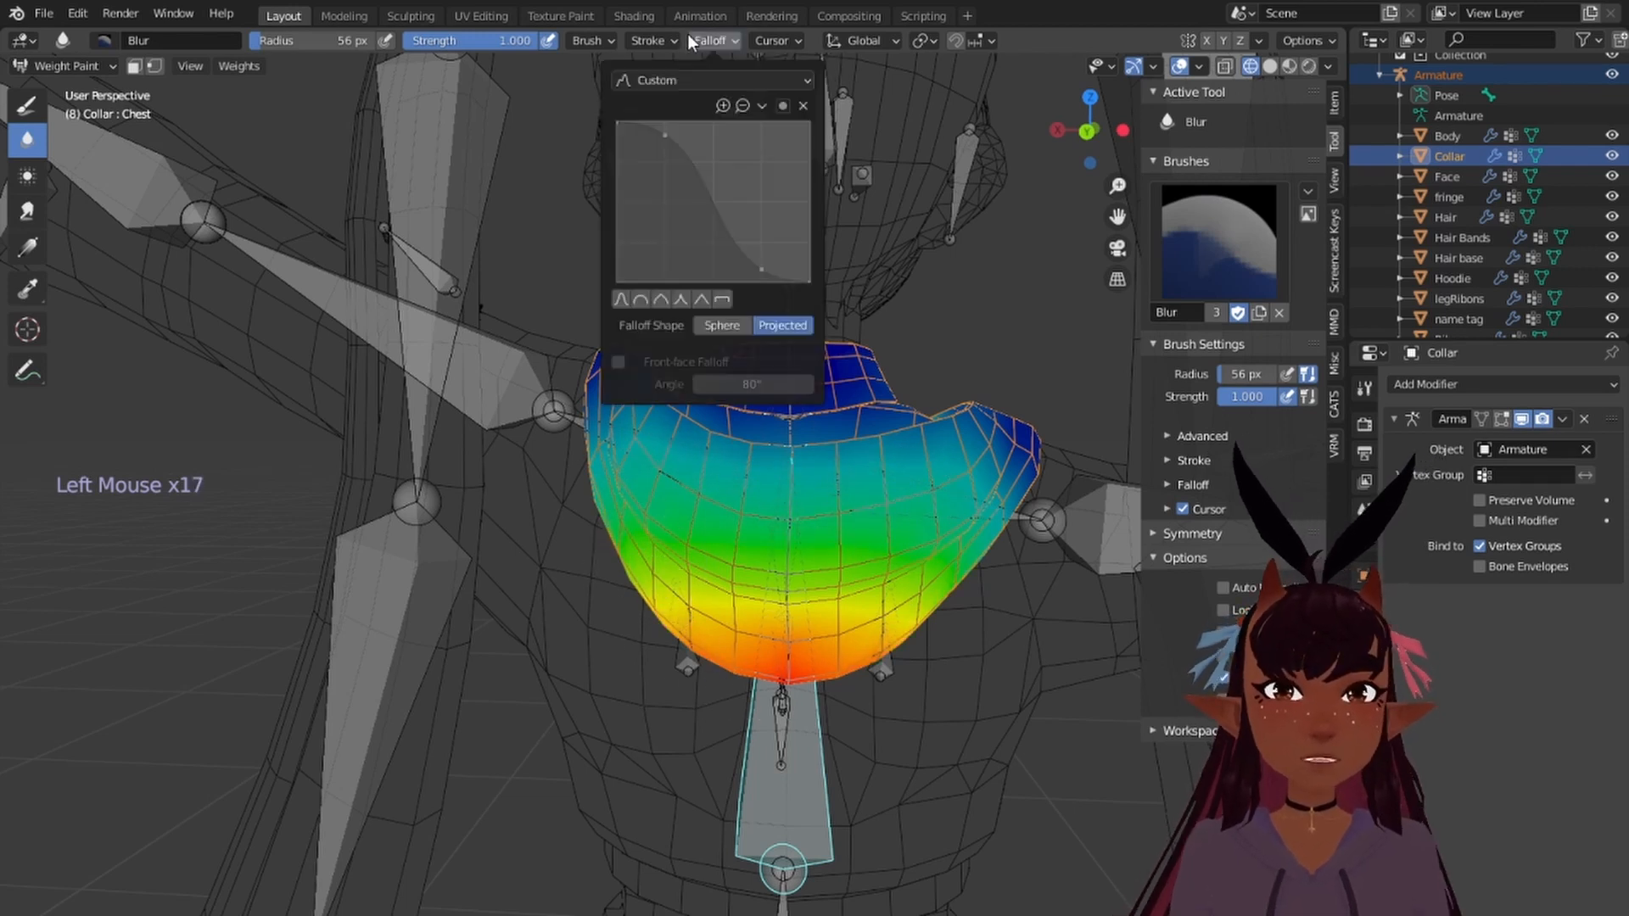
pyautogui.click(628, 44)
pyautogui.moveTo(546, 333)
pyautogui.mouseDown(button='middle')
pyautogui.moveTo(272, 399)
pyautogui.moveTo(283, 424)
pyautogui.mouseUp(button='middle')
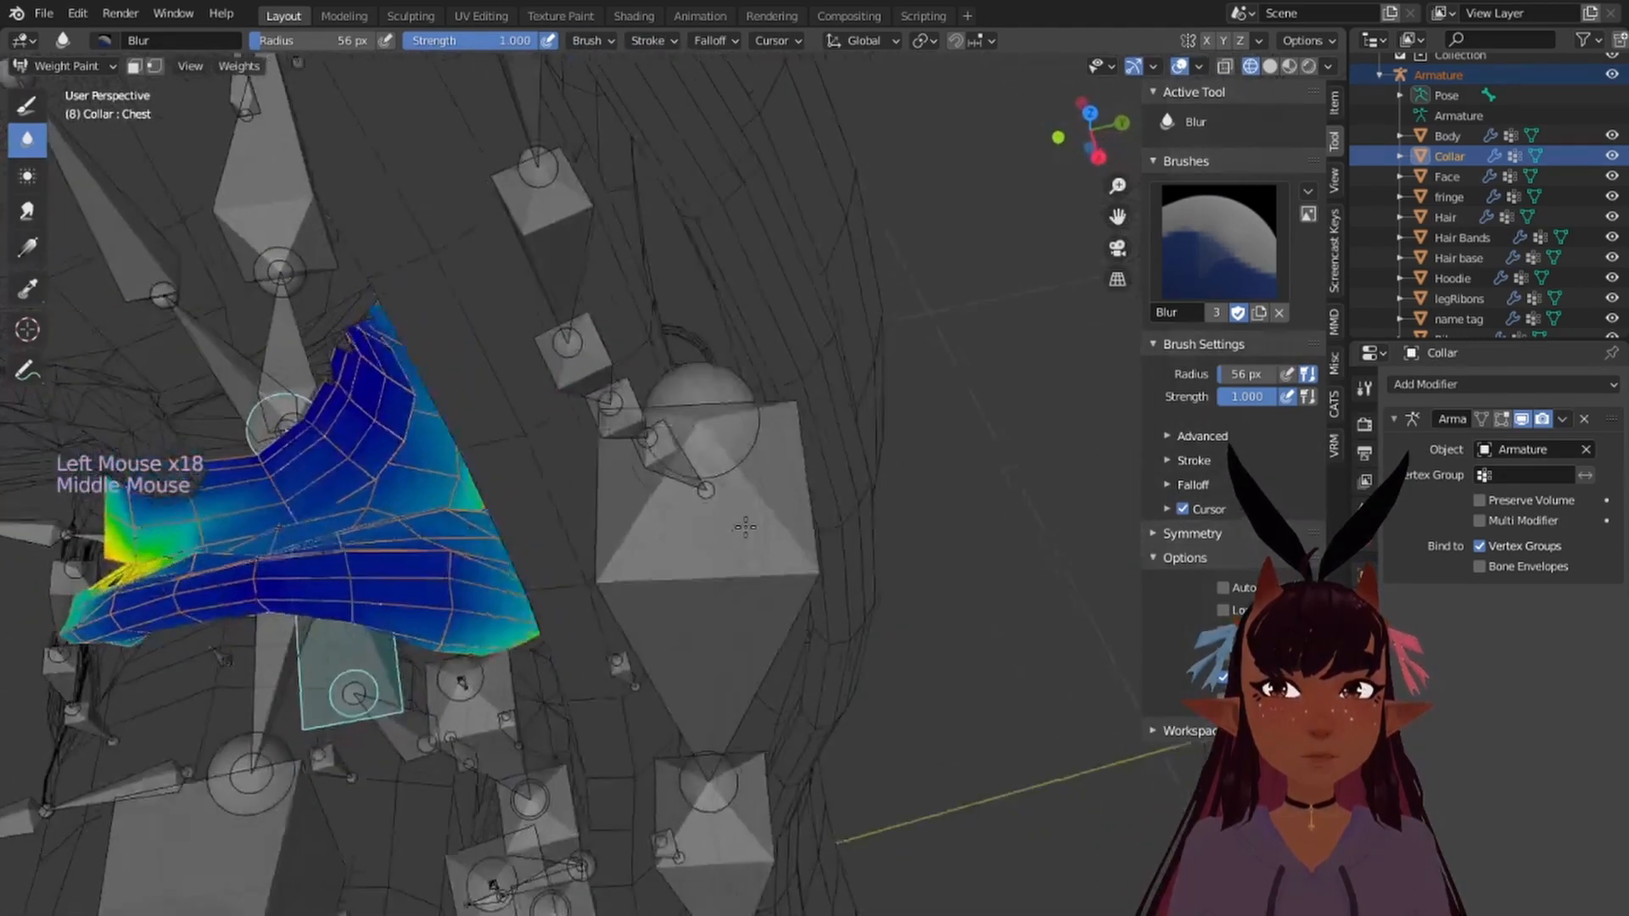
pyautogui.moveTo(745, 526); pyautogui.dragTo(598, 545, button='middle')
pyautogui.moveTo(465, 575); pyautogui.dragTo(593, 540, button='middle')
pyautogui.click(565, 660)
pyautogui.click(551, 700)
pyautogui.click(541, 735)
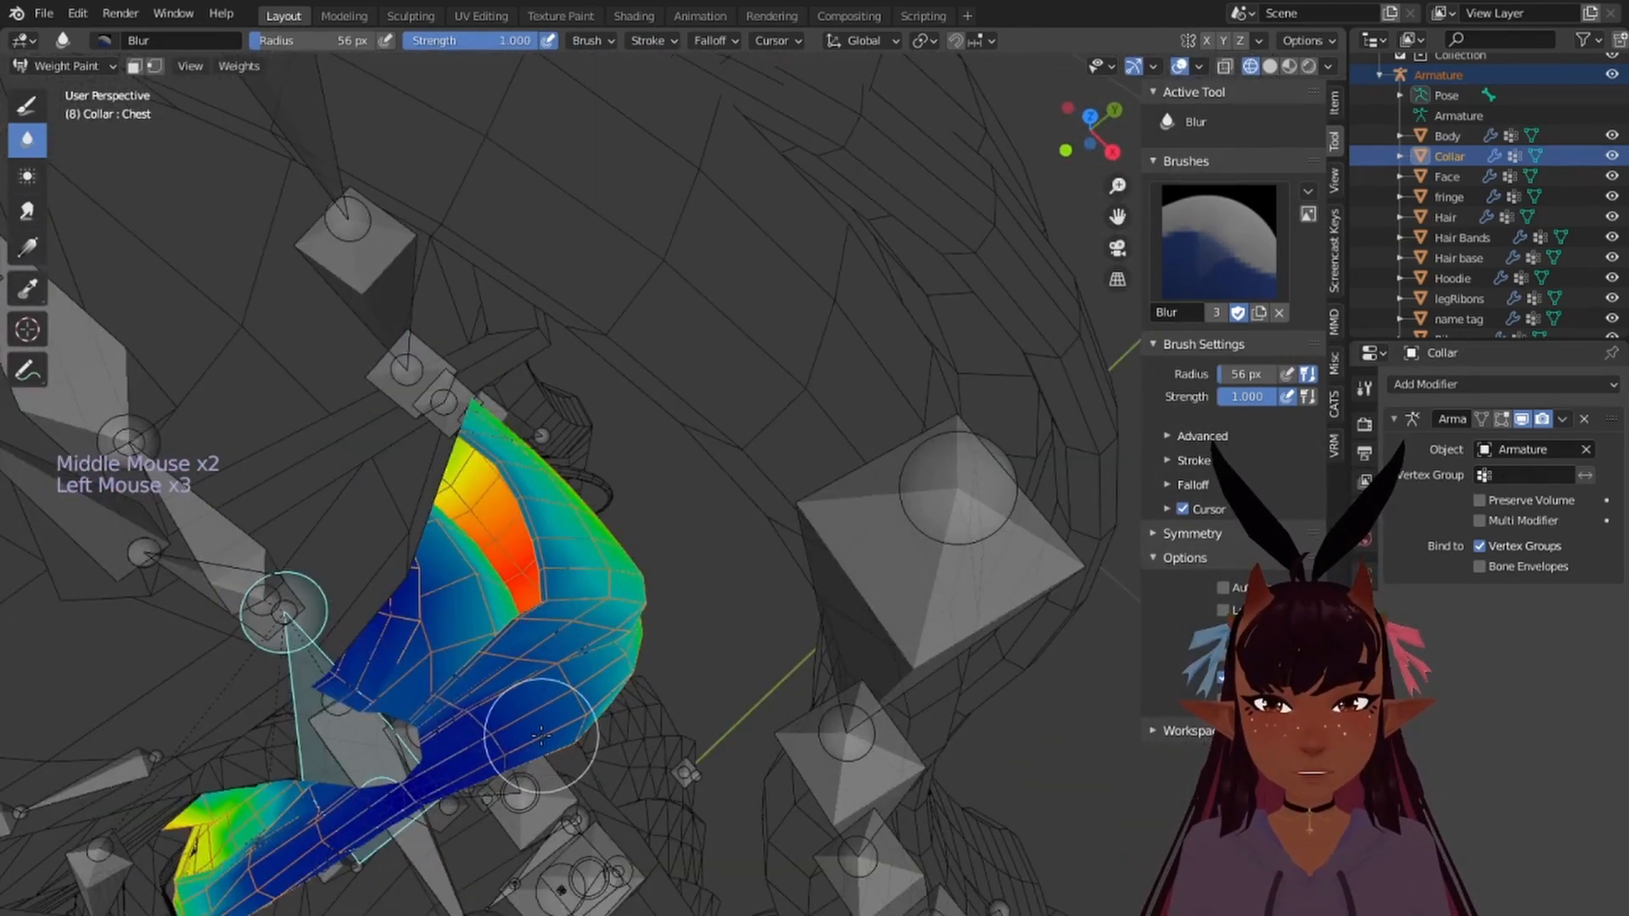
# Step: Blur the Chest weights along the upper rim of the hood's left side, working from the front
pyautogui.moveTo(540, 735)
pyautogui.mouseDown(button='middle')
pyautogui.moveTo(775, 538)
pyautogui.moveTo(678, 543)
pyautogui.mouseUp(button='middle')
pyautogui.moveTo(678, 543)
pyautogui.mouseDown(button='middle')
pyautogui.moveTo(496, 573)
pyautogui.moveTo(517, 566)
pyautogui.mouseUp(button='middle')
pyautogui.click(819, 465)
pyautogui.click(810, 475)
pyautogui.click(807, 492)
pyautogui.click(809, 507)
pyautogui.click(810, 519)
pyautogui.click(810, 530)
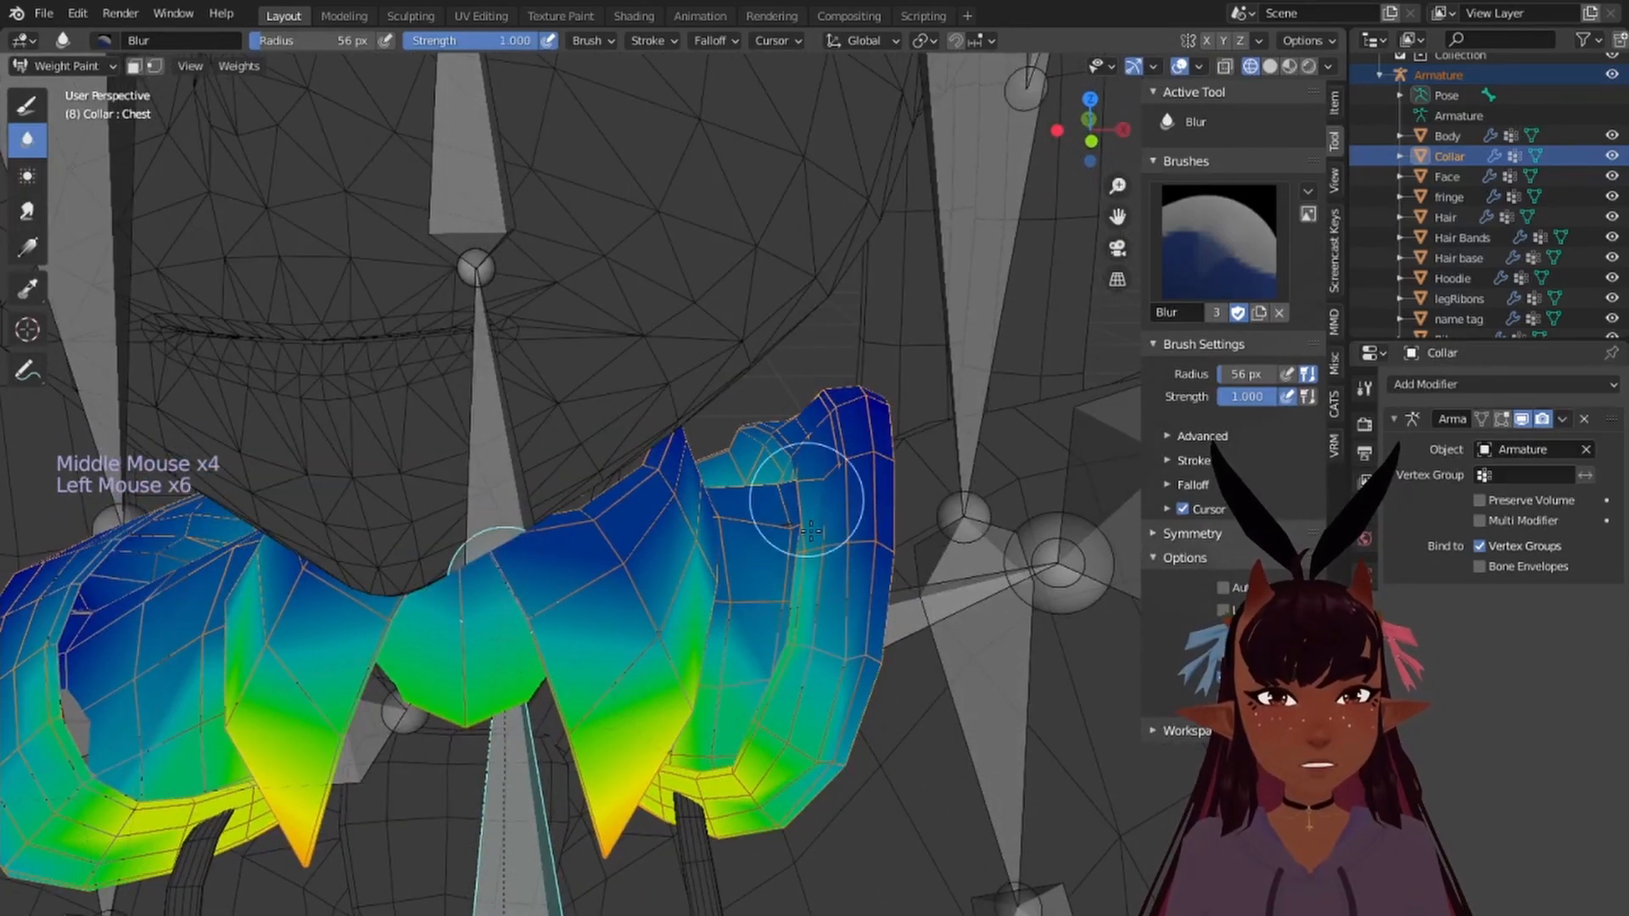
pyautogui.click(802, 450)
# Step: Blur the Chest weights down the front of the hood's left side to its lower edge
pyautogui.click(809, 609)
pyautogui.click(788, 582)
pyautogui.click(793, 619)
pyautogui.click(788, 675)
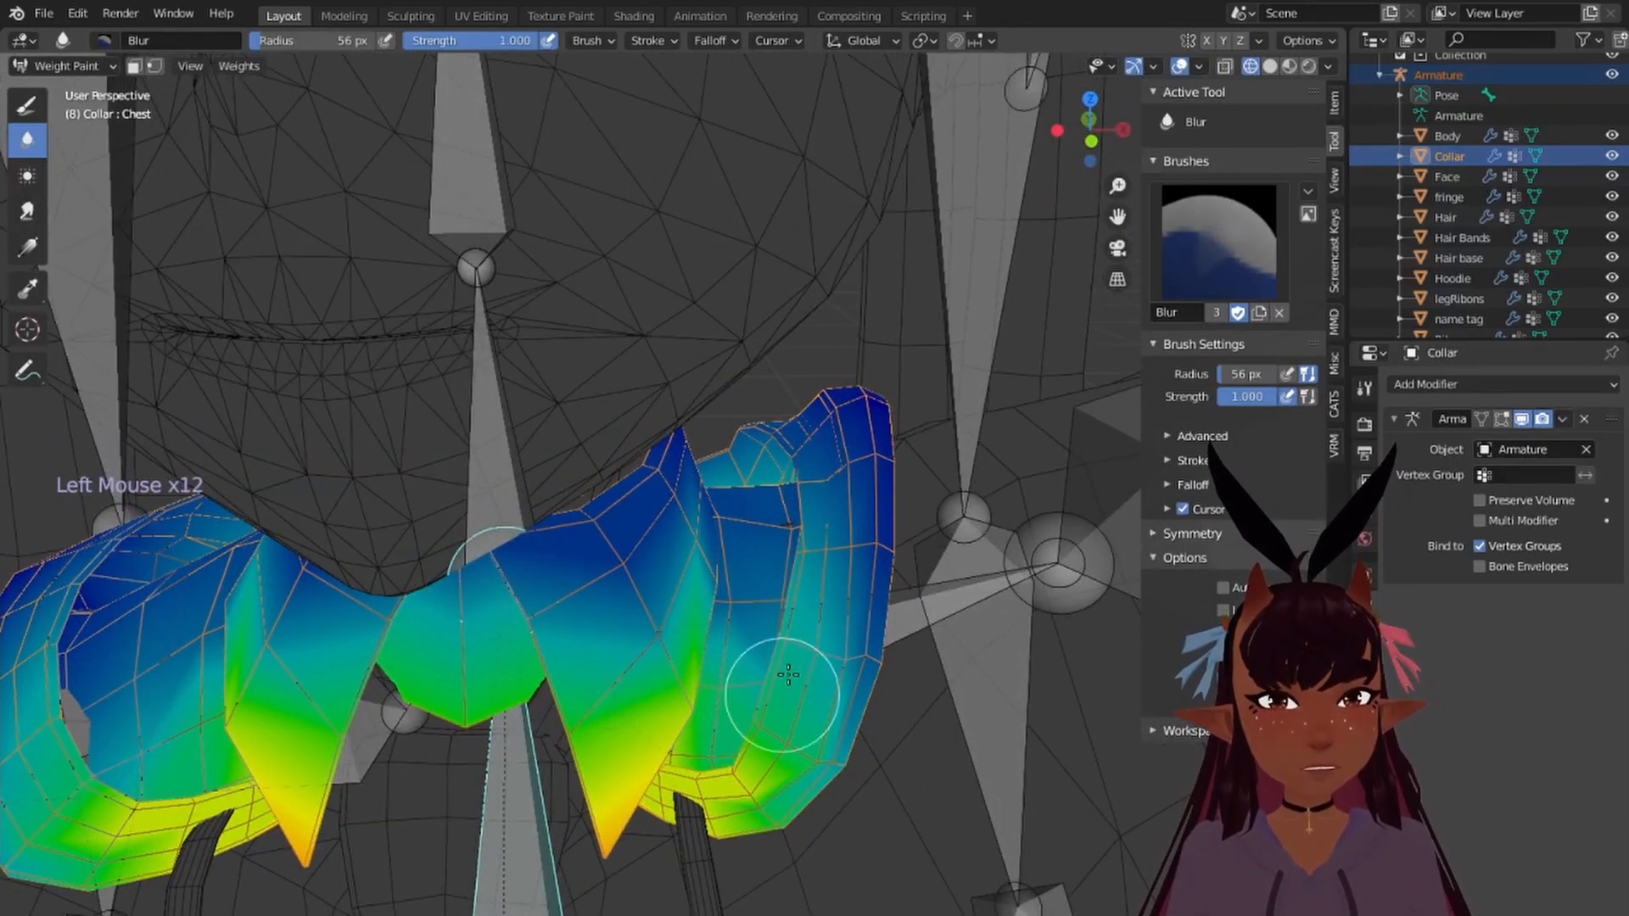
pyautogui.click(806, 632)
pyautogui.click(828, 689)
pyautogui.click(814, 746)
pyautogui.click(781, 781)
pyautogui.click(776, 759)
pyautogui.click(771, 727)
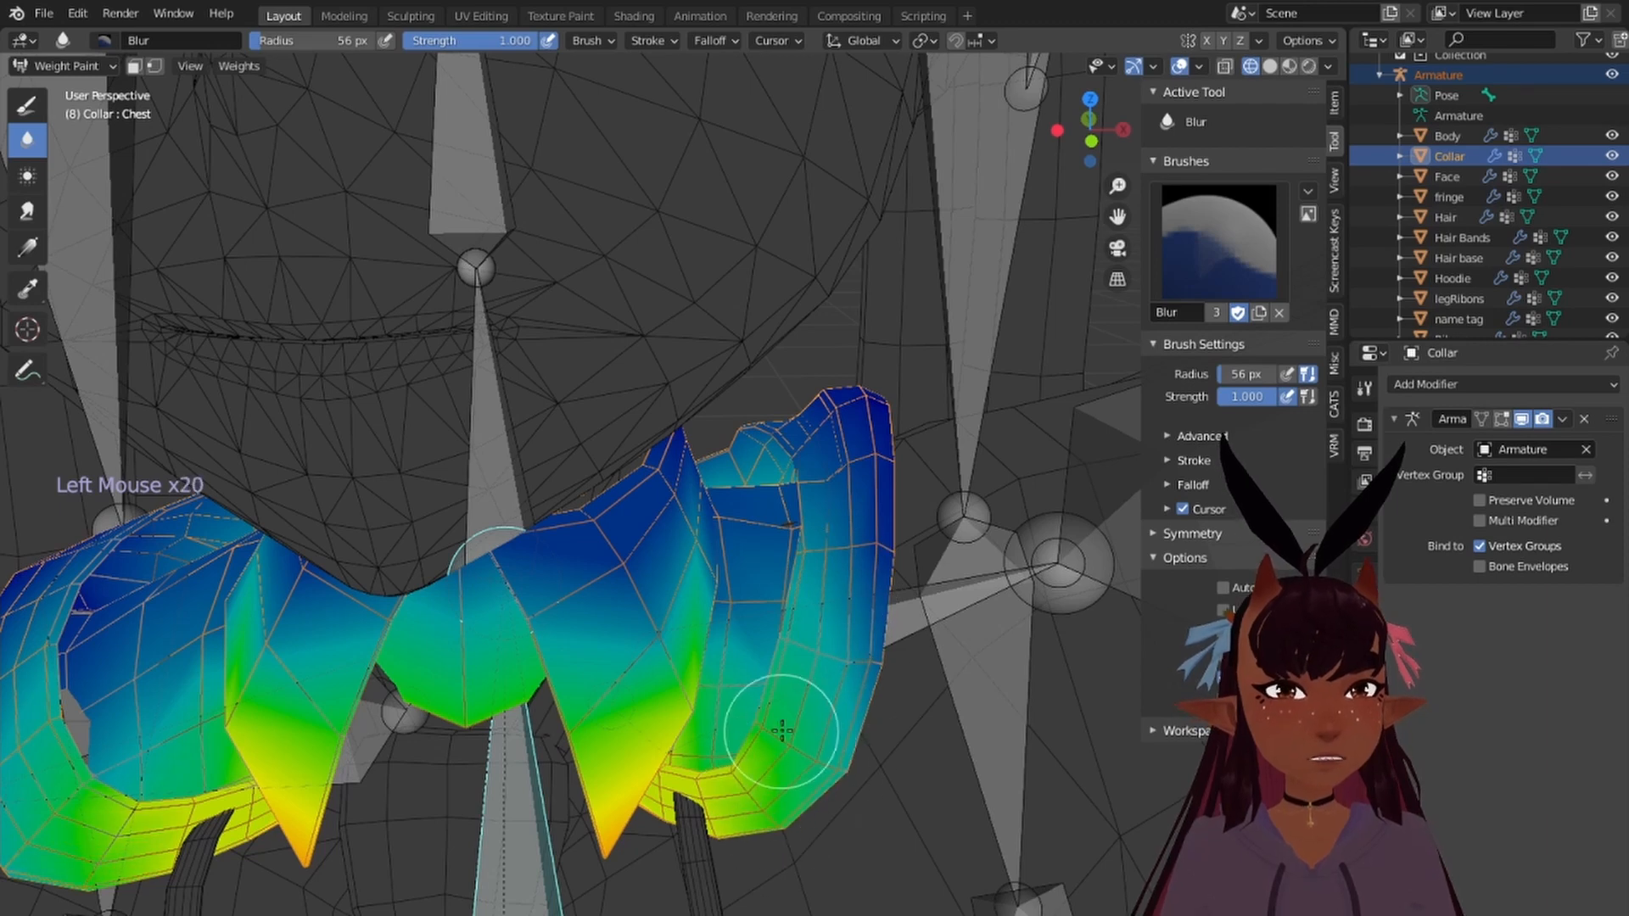
pyautogui.click(767, 704)
pyautogui.click(769, 686)
# Step: Blur the Chest weights on the left front point of the upright neck collar
pyautogui.click(679, 653)
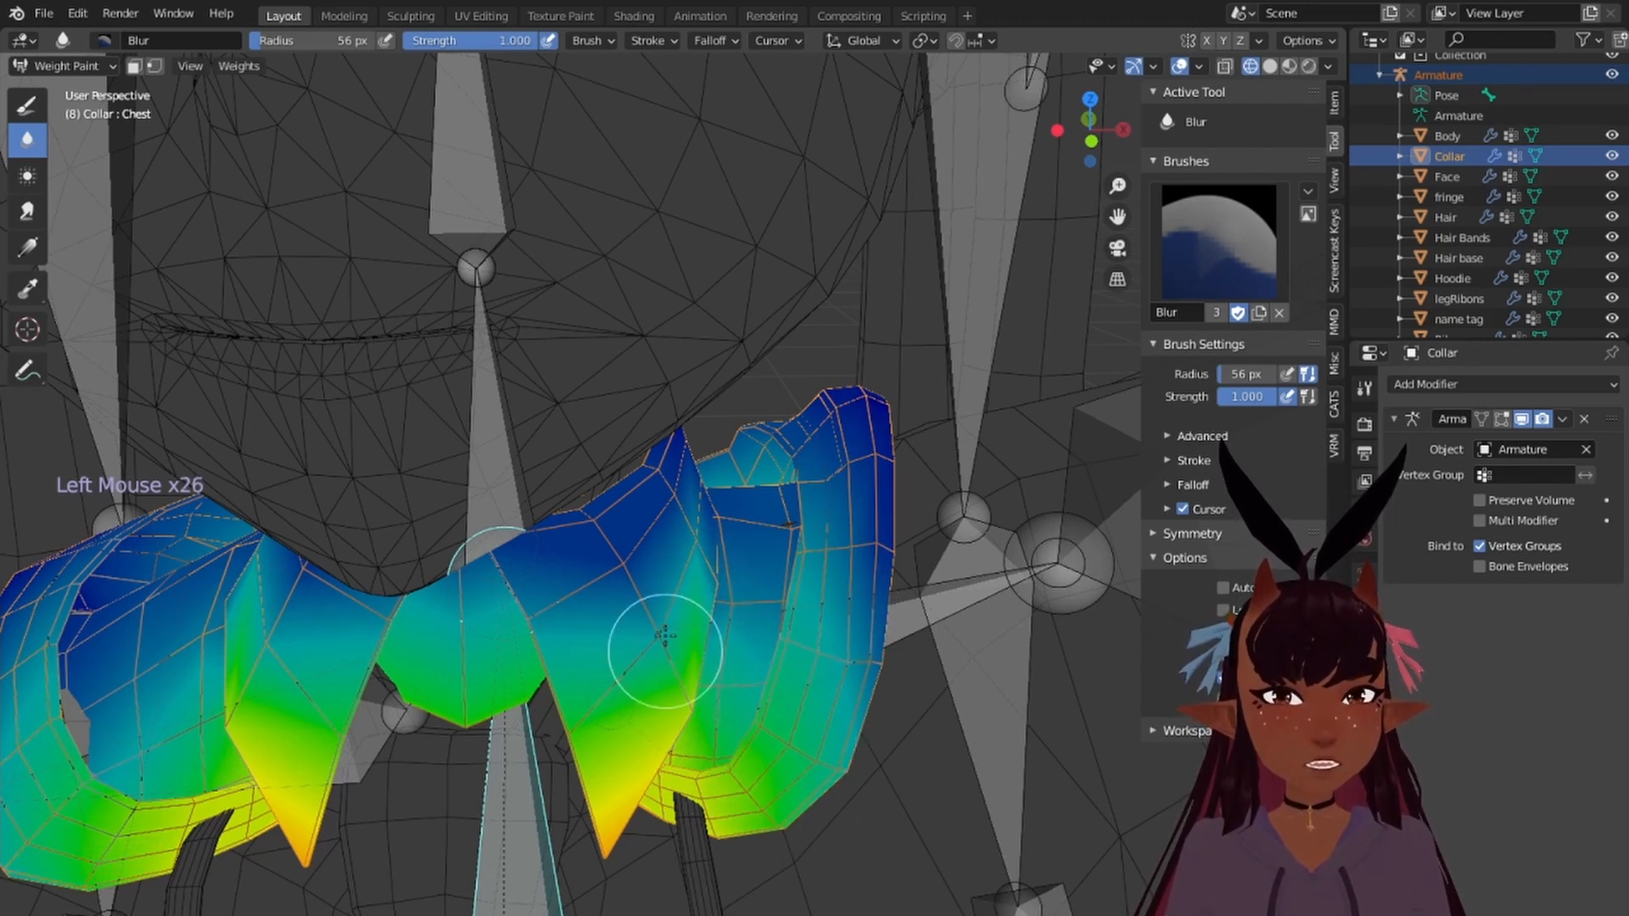
pyautogui.click(644, 632)
pyautogui.click(689, 629)
pyautogui.moveTo(751, 577); pyautogui.dragTo(684, 581, button='middle')
pyautogui.click(253, 655)
pyautogui.click(259, 671)
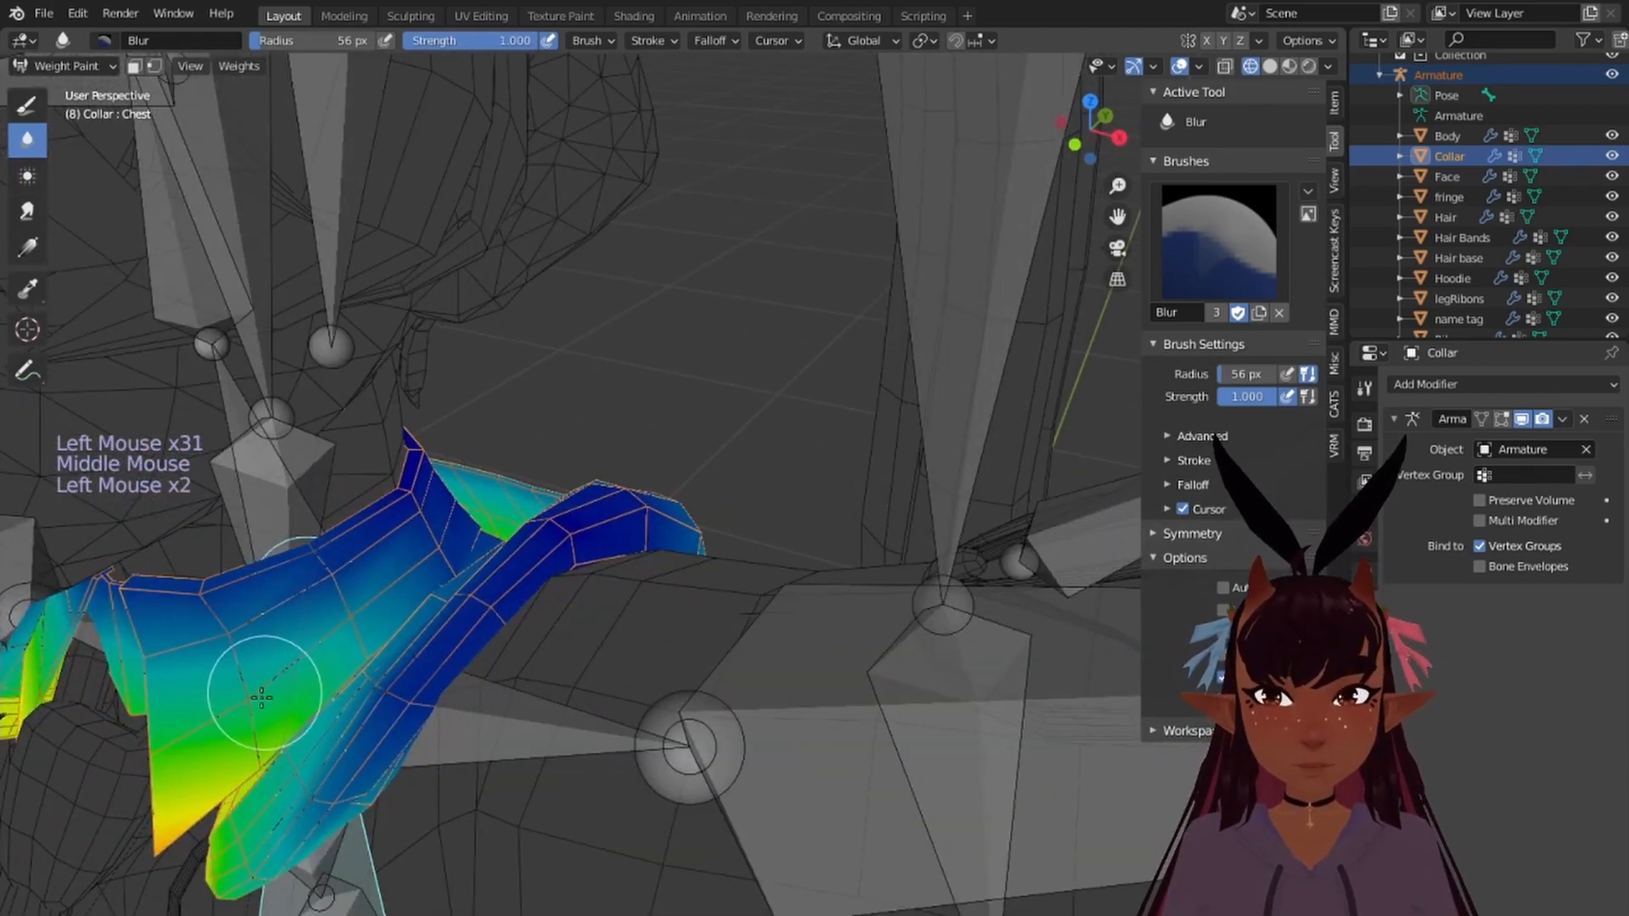
pyautogui.click(263, 692)
pyautogui.click(265, 719)
pyautogui.click(233, 755)
pyautogui.click(182, 785)
pyautogui.click(174, 797)
pyautogui.click(230, 761)
pyautogui.click(241, 759)
# Step: Blur the Chest weights around the gap between the neck collar and the hood's left side, working from the back
pyautogui.moveTo(246, 754); pyautogui.dragTo(29, 780, button='middle')
pyautogui.scroll(1, 835, 284)
pyautogui.keyDown('shift'); pyautogui.moveTo(838, 285); pyautogui.dragTo(819, 413, button='middle'); pyautogui.keyUp('shift')
pyautogui.scroll(2, 819, 414)
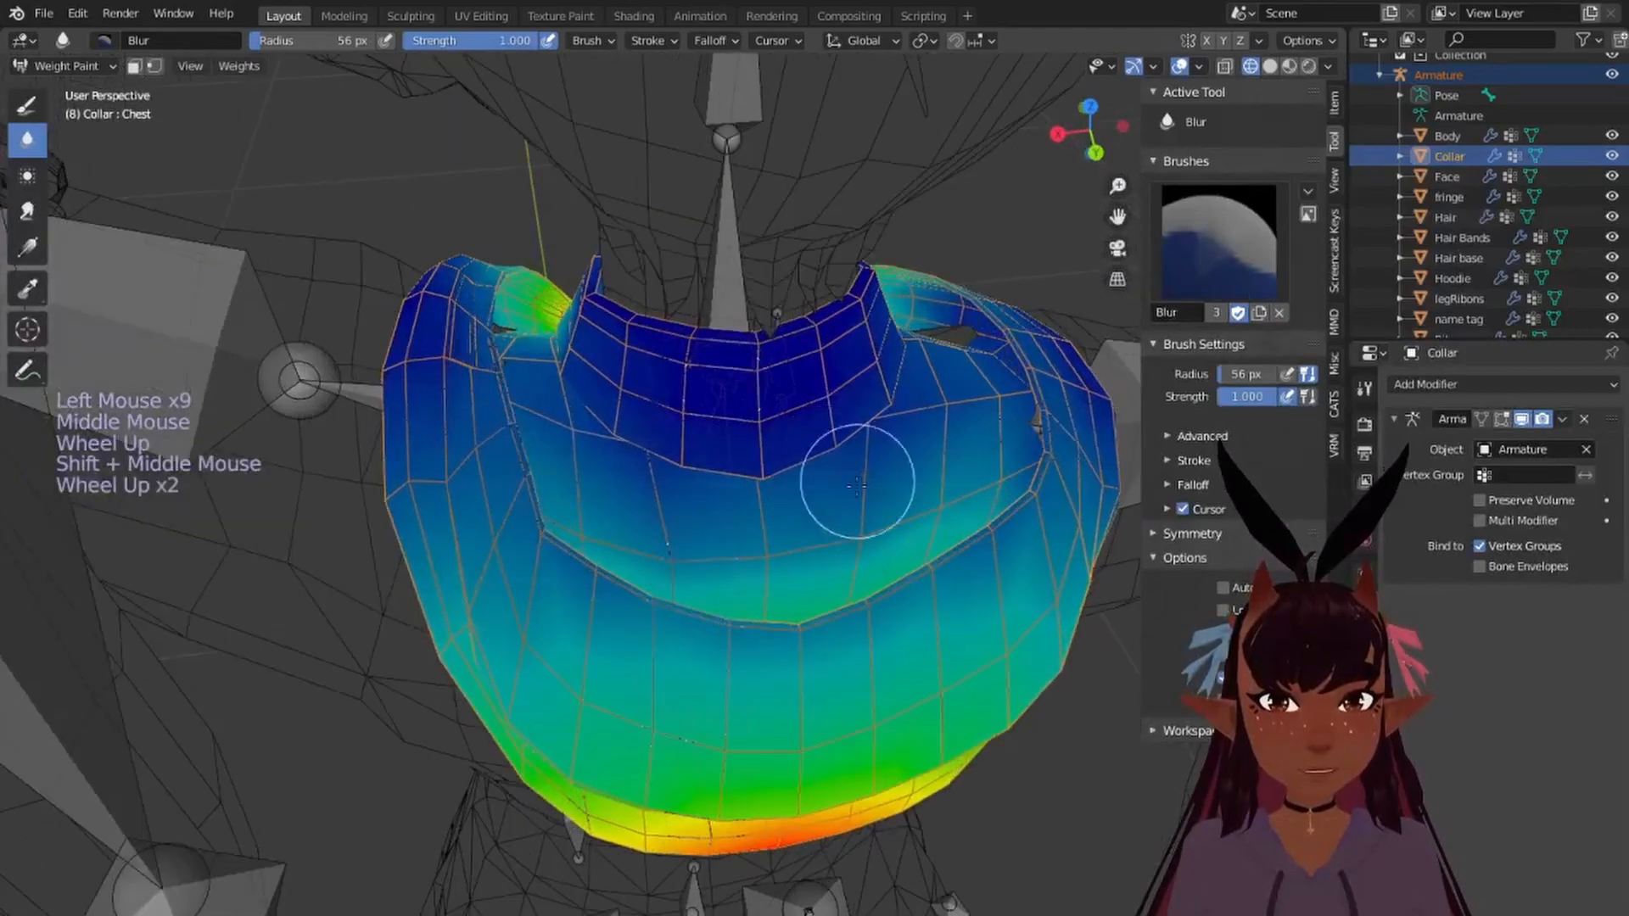
pyautogui.moveTo(844, 491); pyautogui.dragTo(729, 429, button='middle')
pyautogui.scroll(2, 727, 425)
pyautogui.scroll(3, 758, 335)
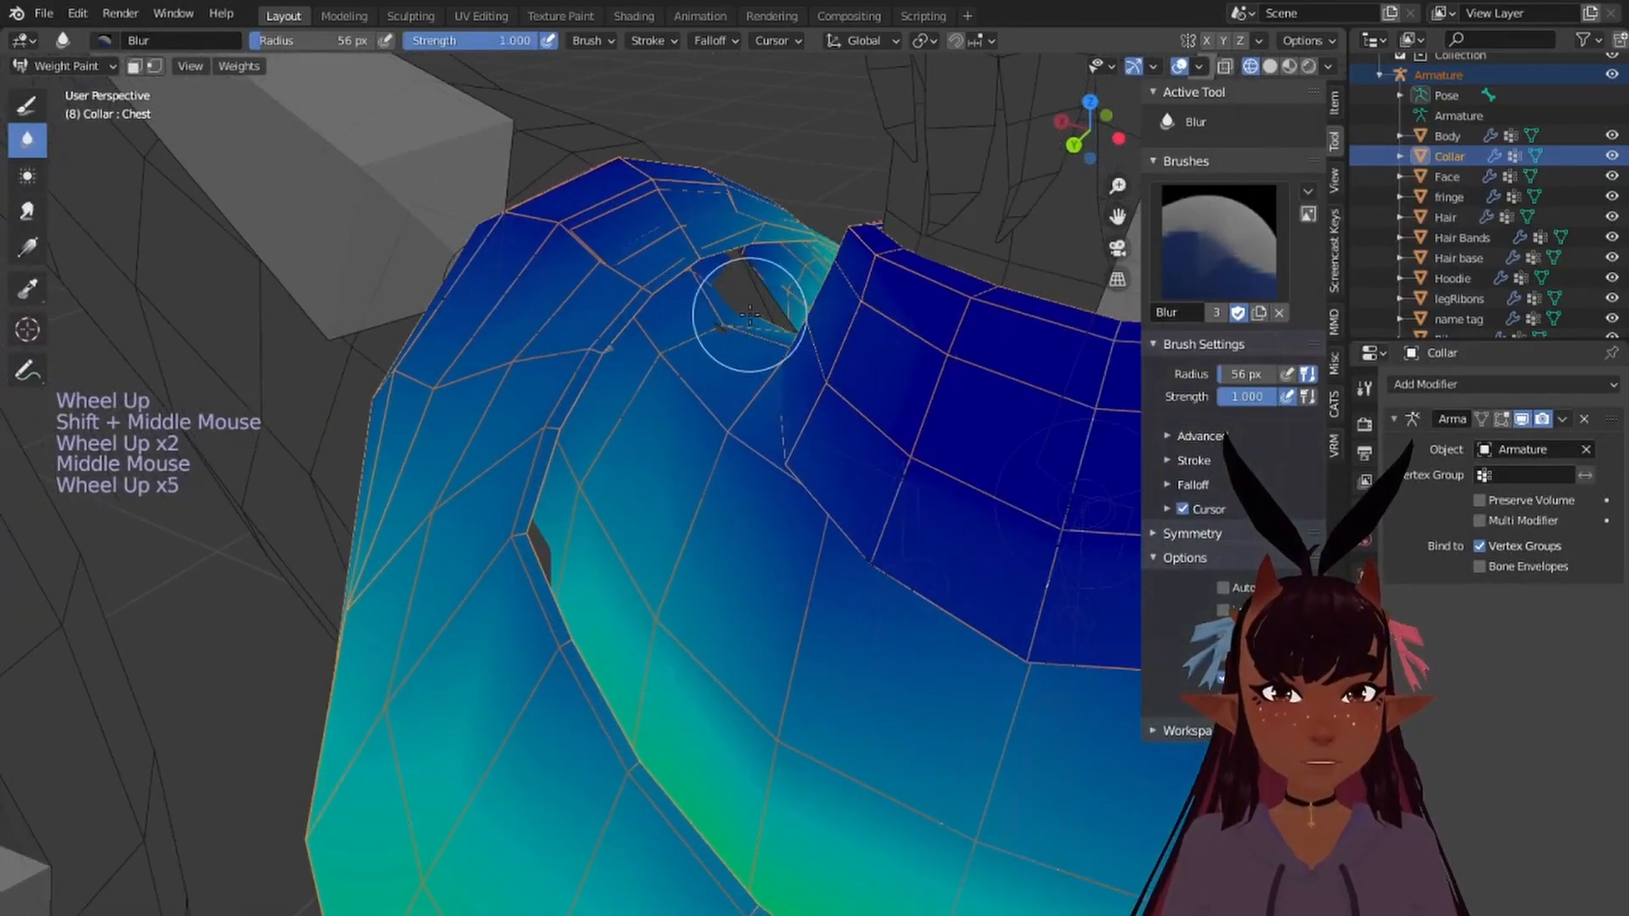
pyautogui.click(749, 316)
pyautogui.click(729, 317)
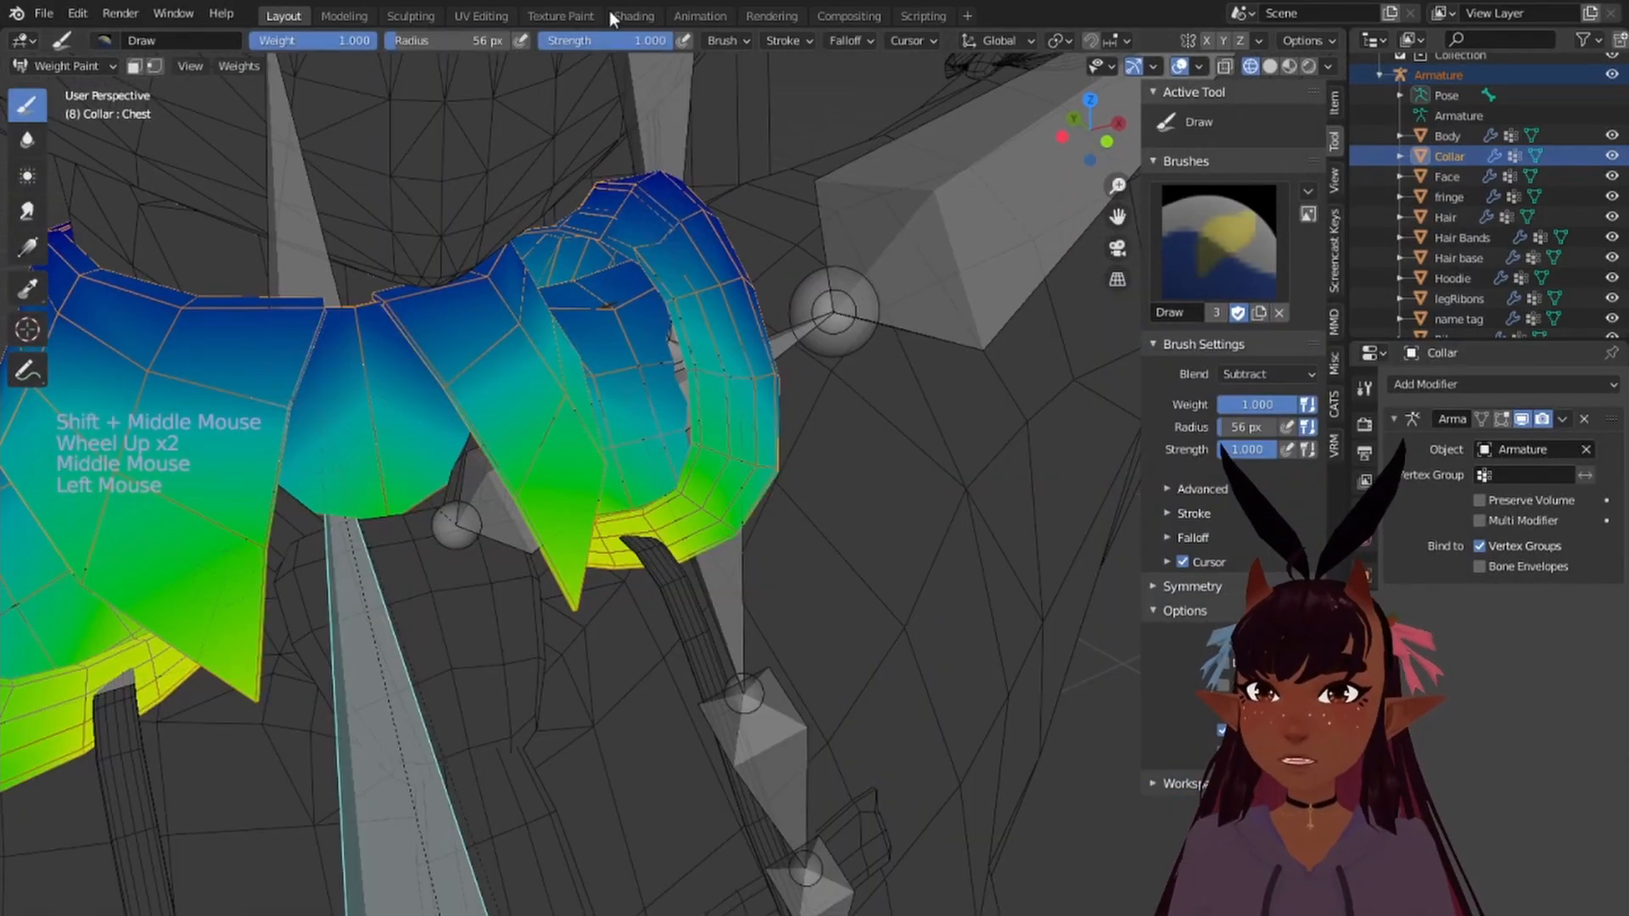
# Step: Use the Draw brush with Subtract blending to lower Chest weight at the top of the hood's left side
pyautogui.click(727, 40)
pyautogui.click(744, 80)
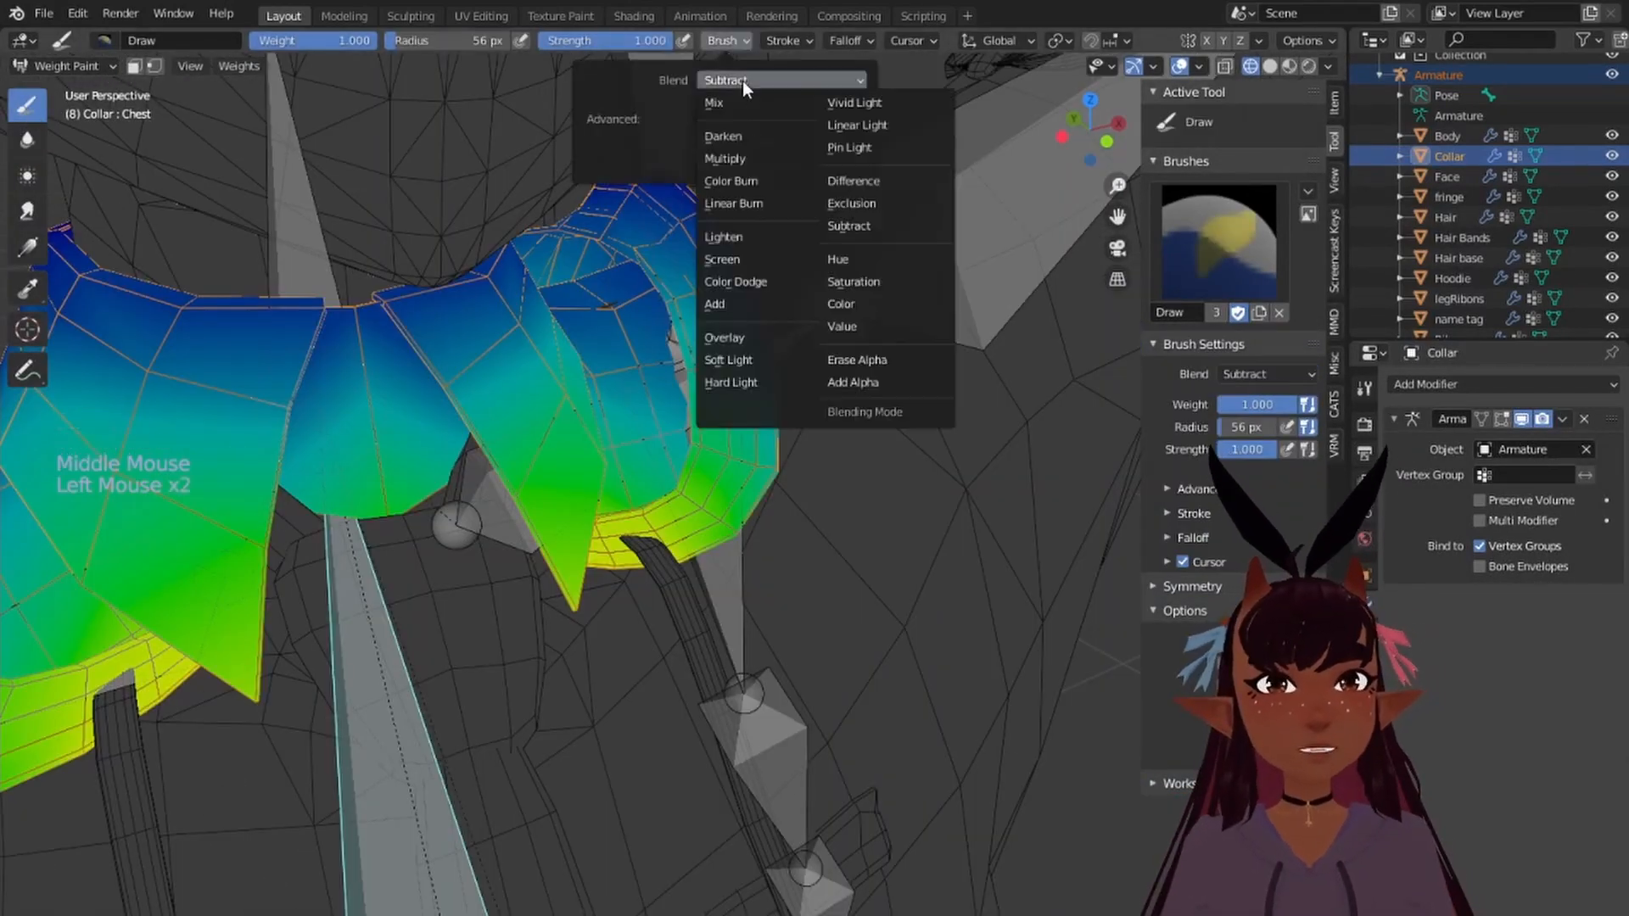
pyautogui.scroll(4, 654, 226)
pyautogui.moveTo(654, 226); pyautogui.dragTo(636, 255, button='middle')
pyautogui.scroll(-7, 638, 257)
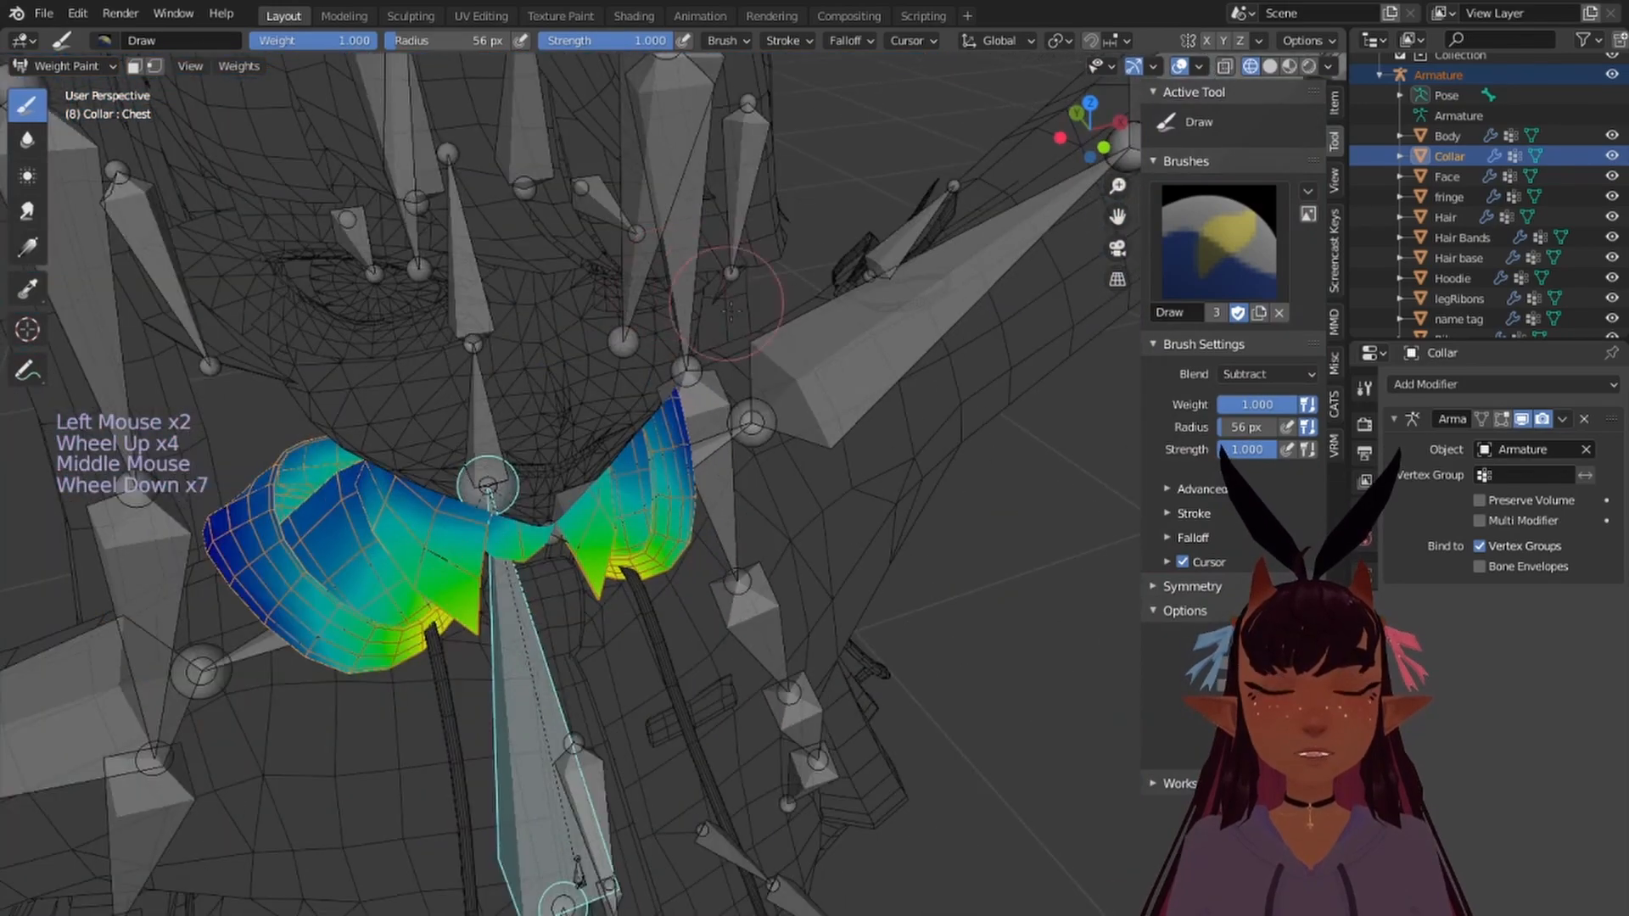
pyautogui.moveTo(730, 311); pyautogui.dragTo(671, 291, button='middle')
pyautogui.scroll(1, 674, 295)
pyautogui.moveTo(675, 295); pyautogui.dragTo(594, 254, button='middle')
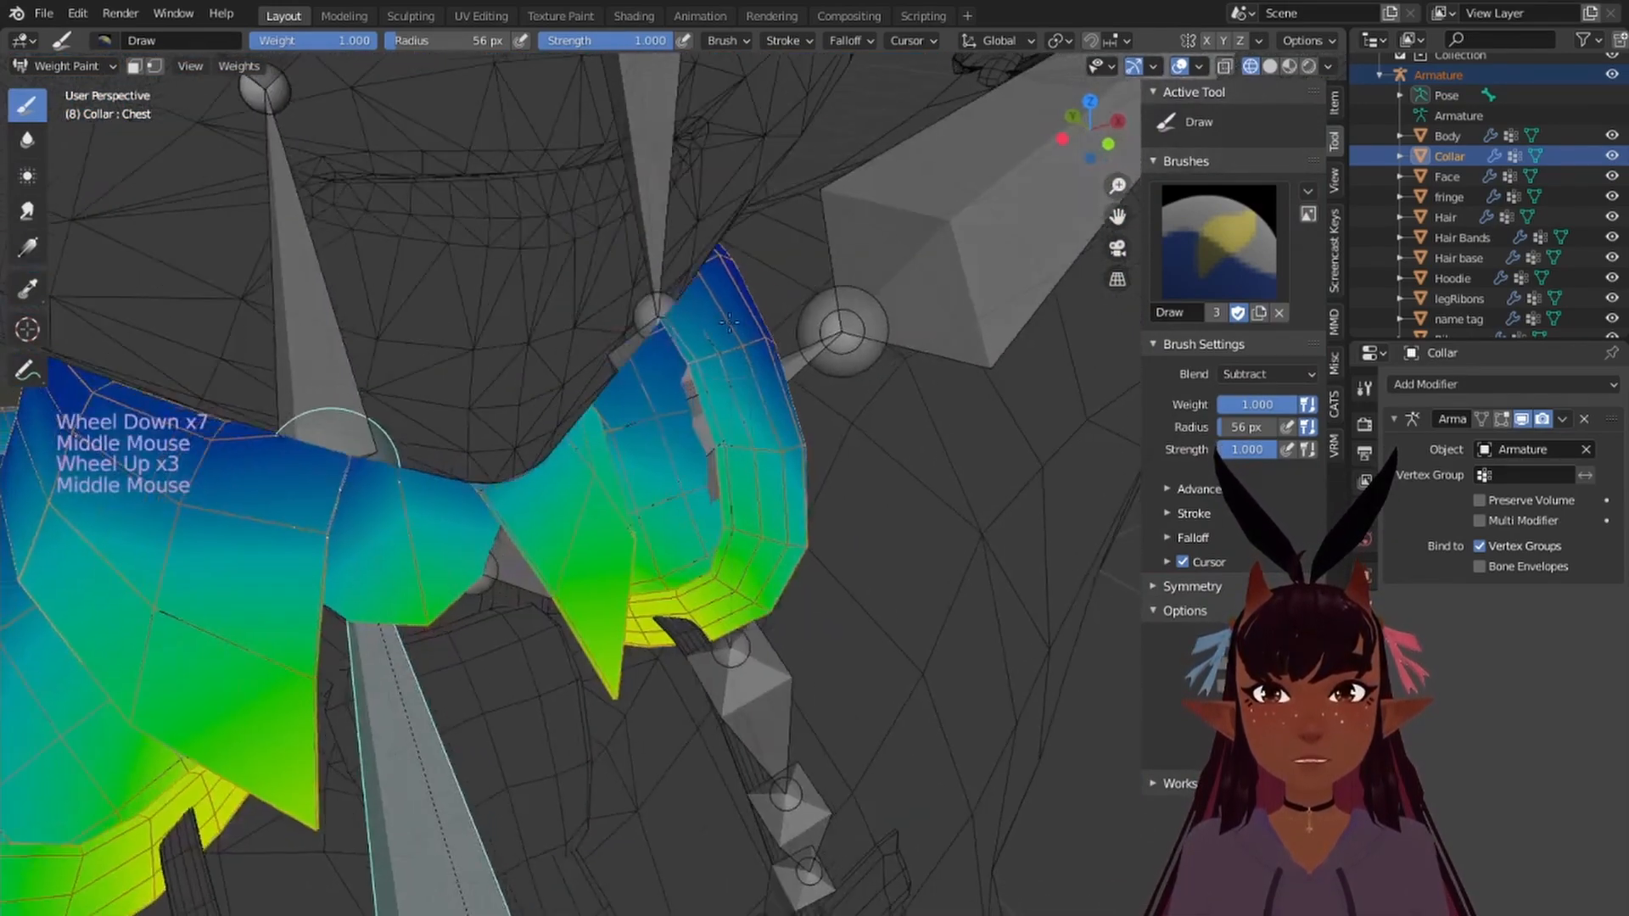
pyautogui.scroll(2, 594, 255)
pyautogui.click(585, 240)
# Step: Subtract Chest weight along the inner fold of the hood's left side, beside the neck collar
pyautogui.scroll(-4, 700, 276)
pyautogui.moveTo(700, 275); pyautogui.dragTo(450, 532, button='middle')
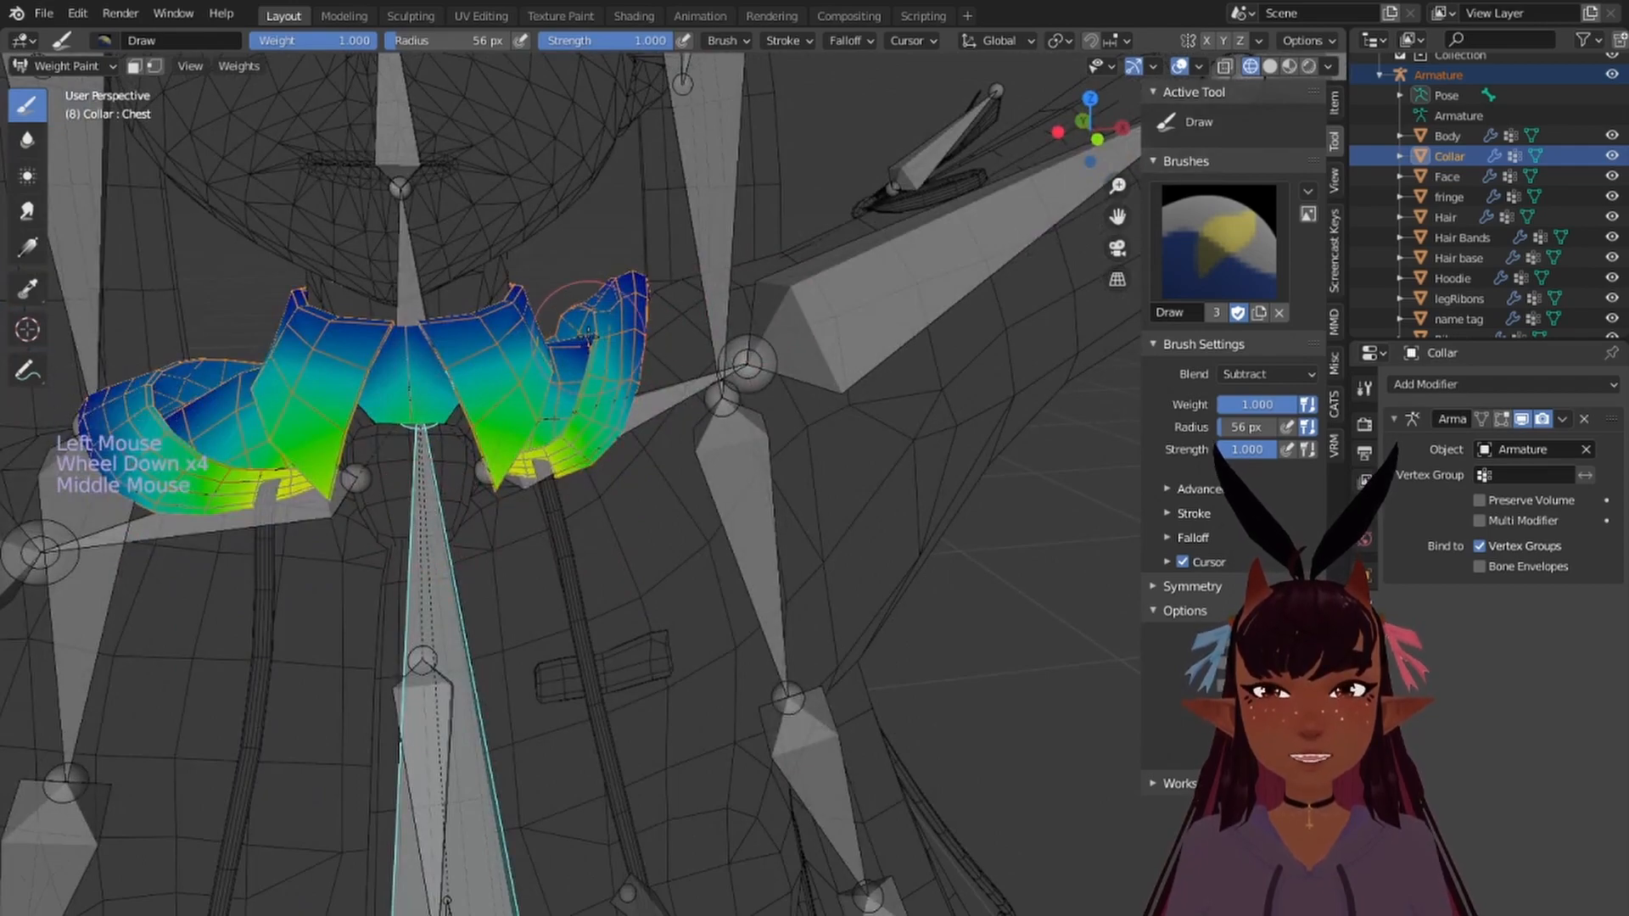
pyautogui.moveTo(595, 345)
pyautogui.mouseDown(button='middle')
pyautogui.moveTo(947, 378)
pyautogui.moveTo(846, 373)
pyautogui.mouseUp(button='middle')
pyautogui.scroll(3, 947, 378)
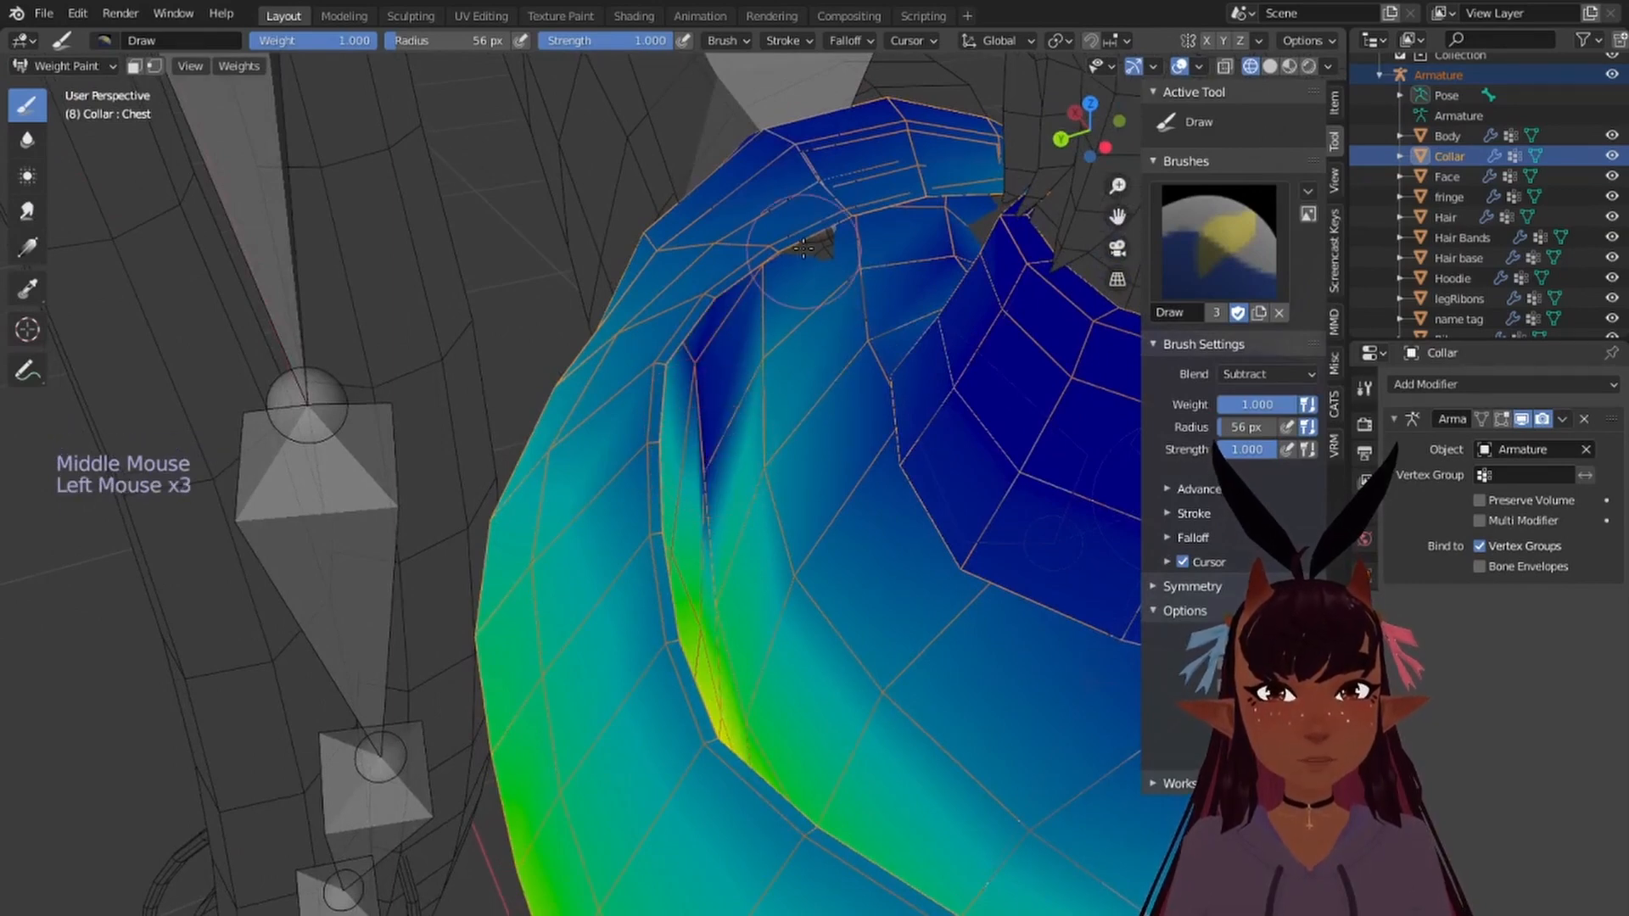
pyautogui.moveTo(802, 246); pyautogui.dragTo(796, 191, button='middle')
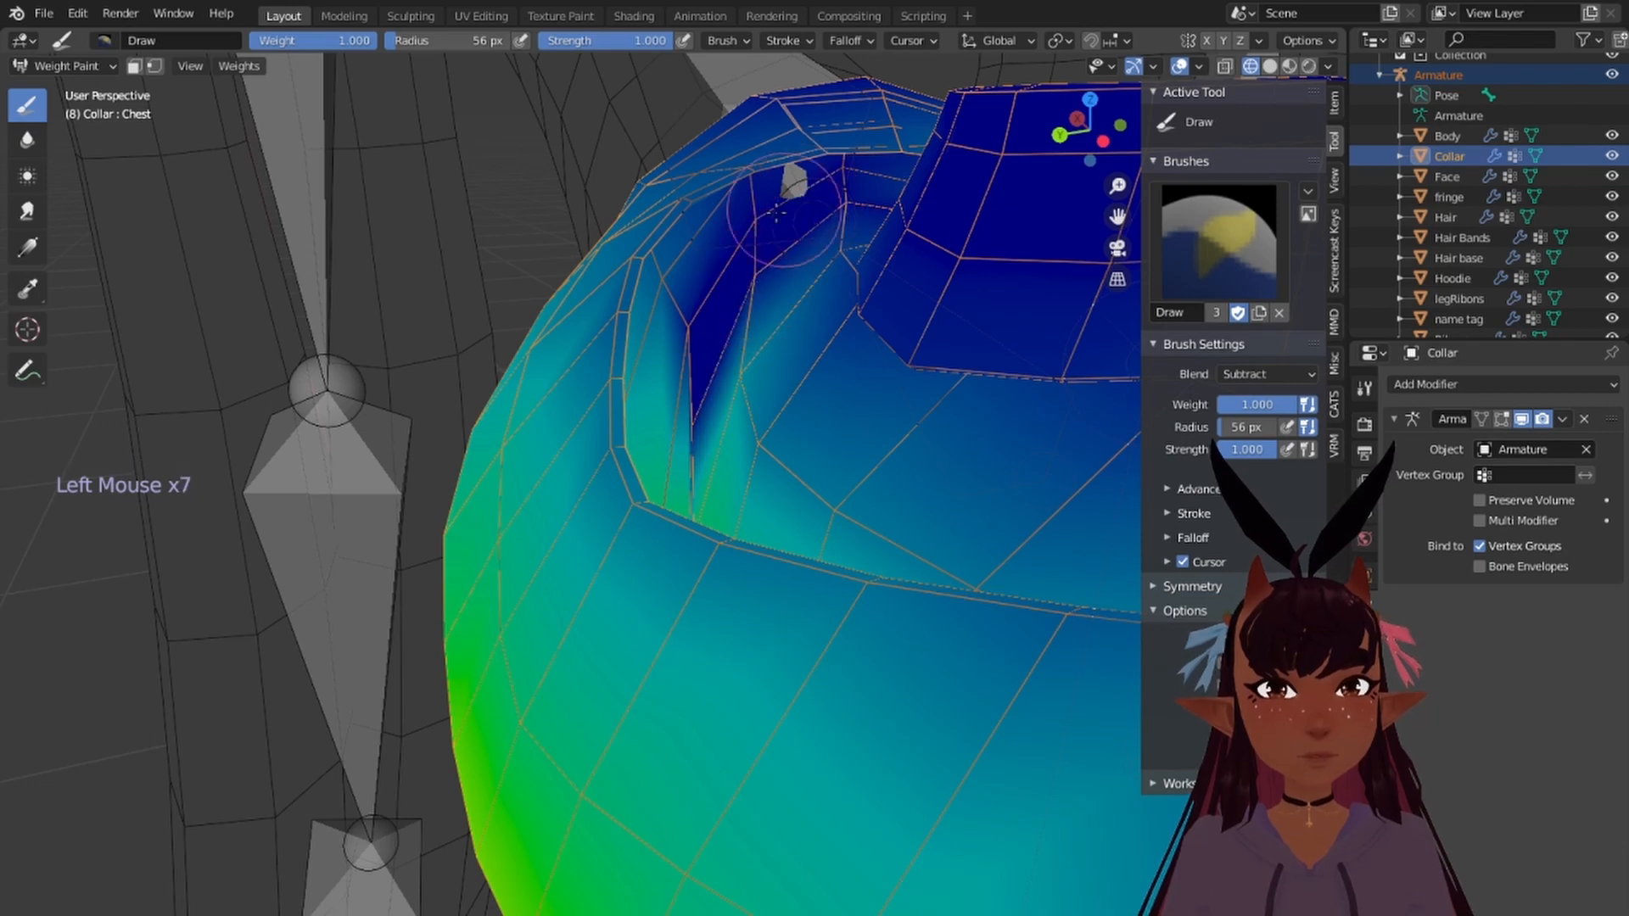
pyautogui.scroll(-1, 737, 274)
# Step: Blur the Chest weights over the hood's left inner fold with a 101 px brush
pyautogui.click(27, 140)
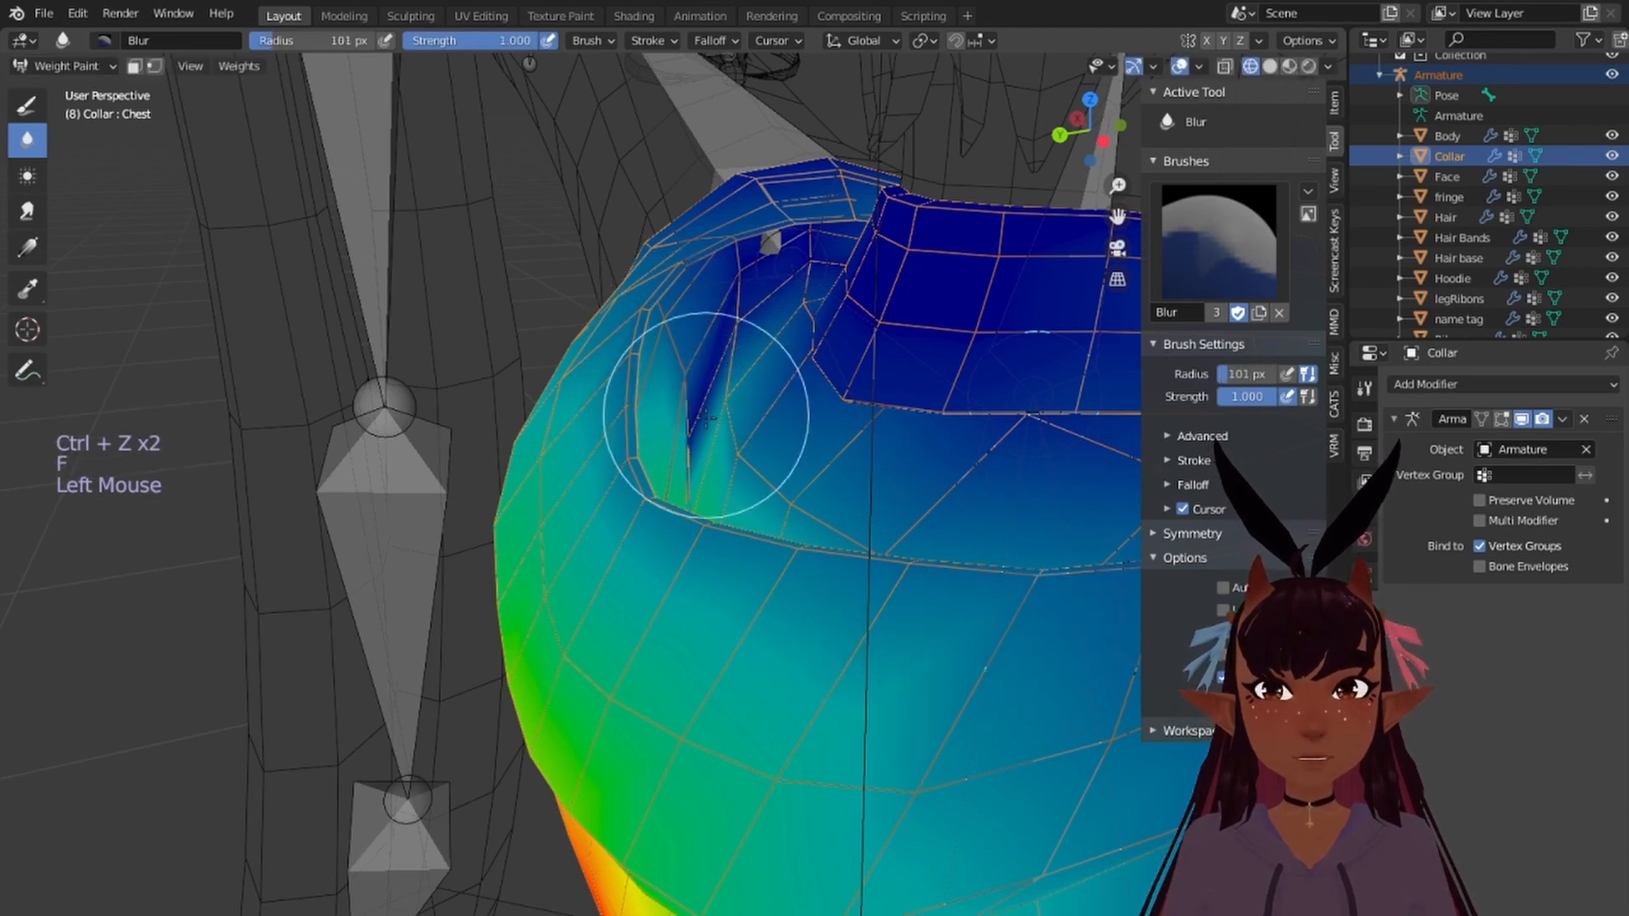
pyautogui.moveTo(749, 369); pyautogui.dragTo(806, 221, button='middle')
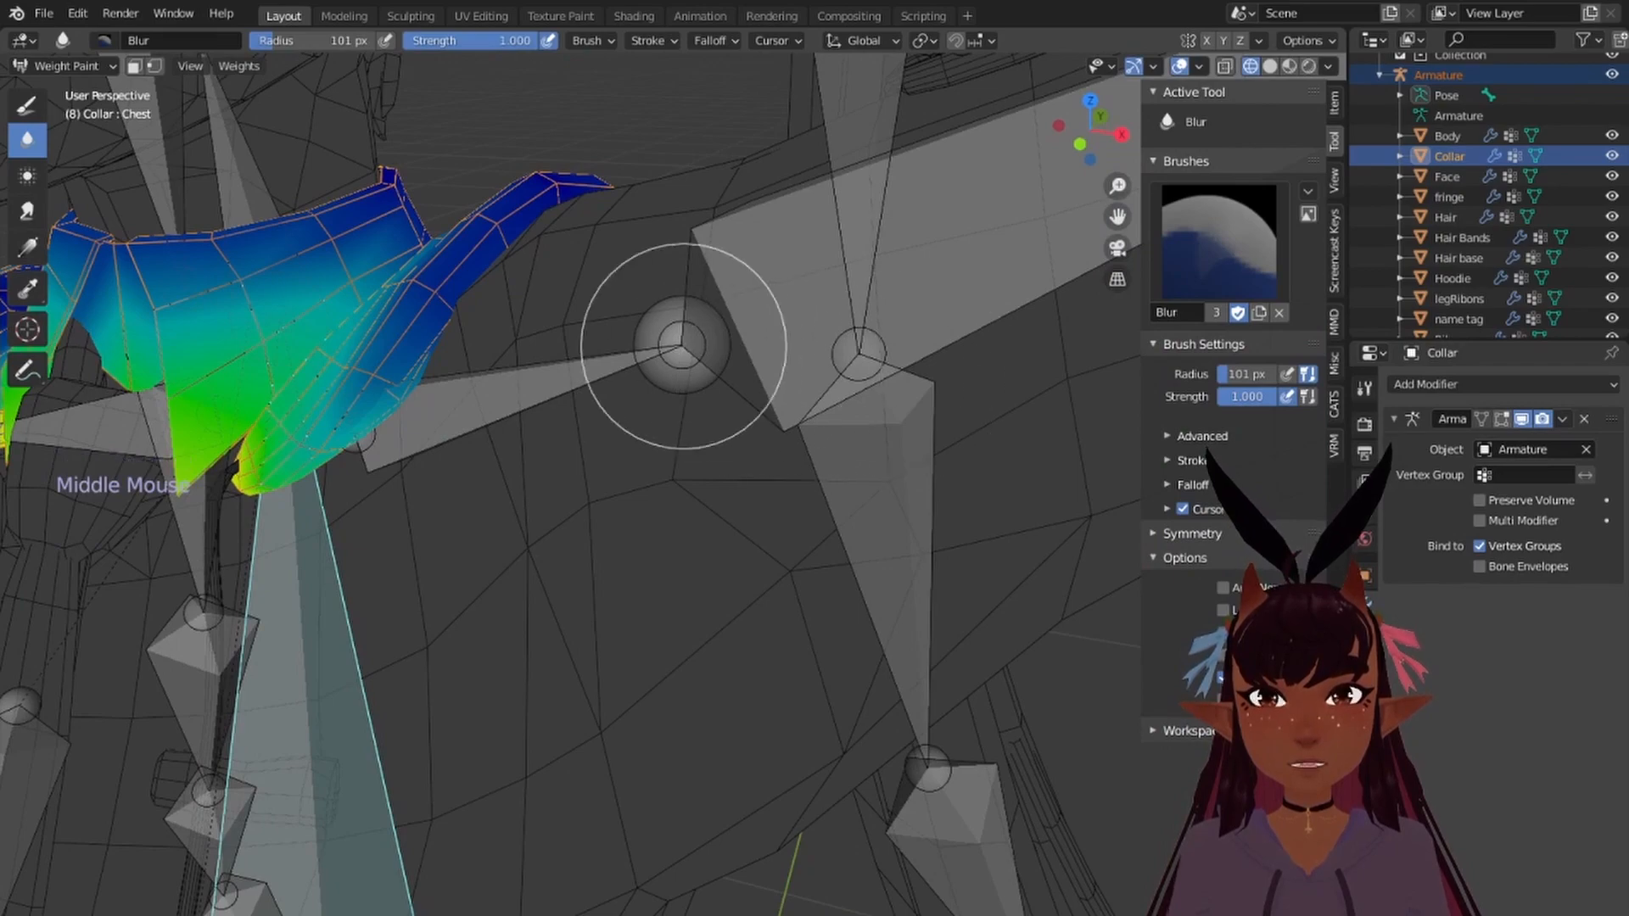
pyautogui.scroll(-3, 683, 346)
pyautogui.moveTo(683, 347); pyautogui.dragTo(860, 362, button='middle')
pyautogui.scroll(2, 712, 400)
pyautogui.scroll(3, 747, 367)
# Step: Subtract Chest weight along the inner edge of the hood's left opening with a 44 px Draw brush, and blur the result
pyautogui.click(27, 104)
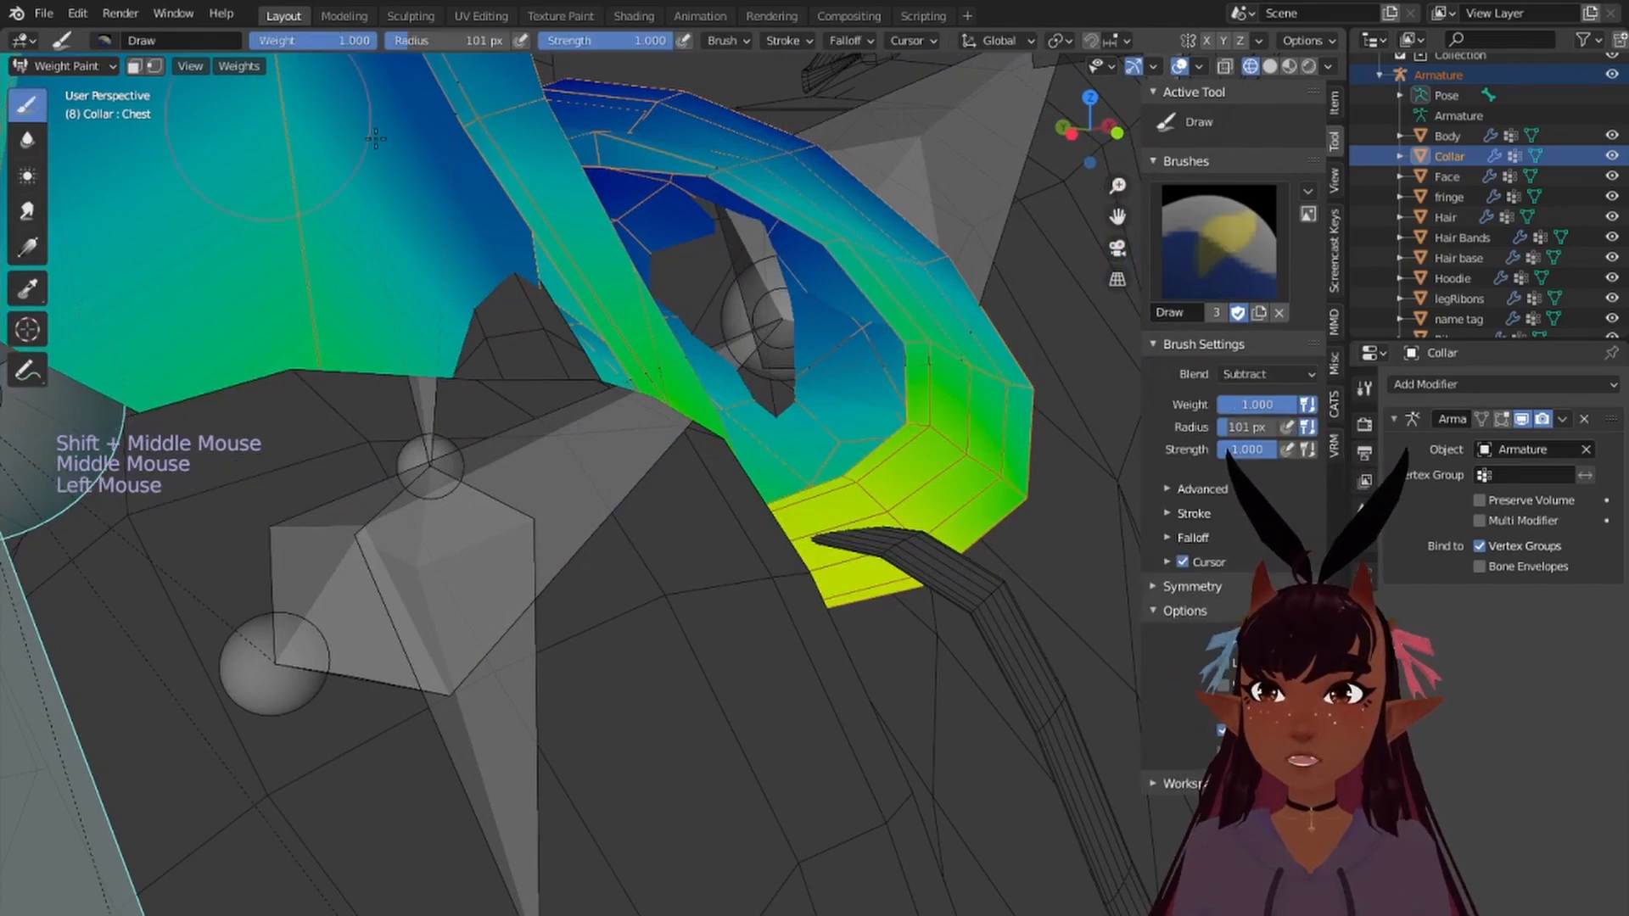
pyautogui.scroll(1, 756, 261)
pyautogui.scroll(-2, 769, 234)
pyautogui.moveTo(769, 234); pyautogui.dragTo(721, 297, button='middle')
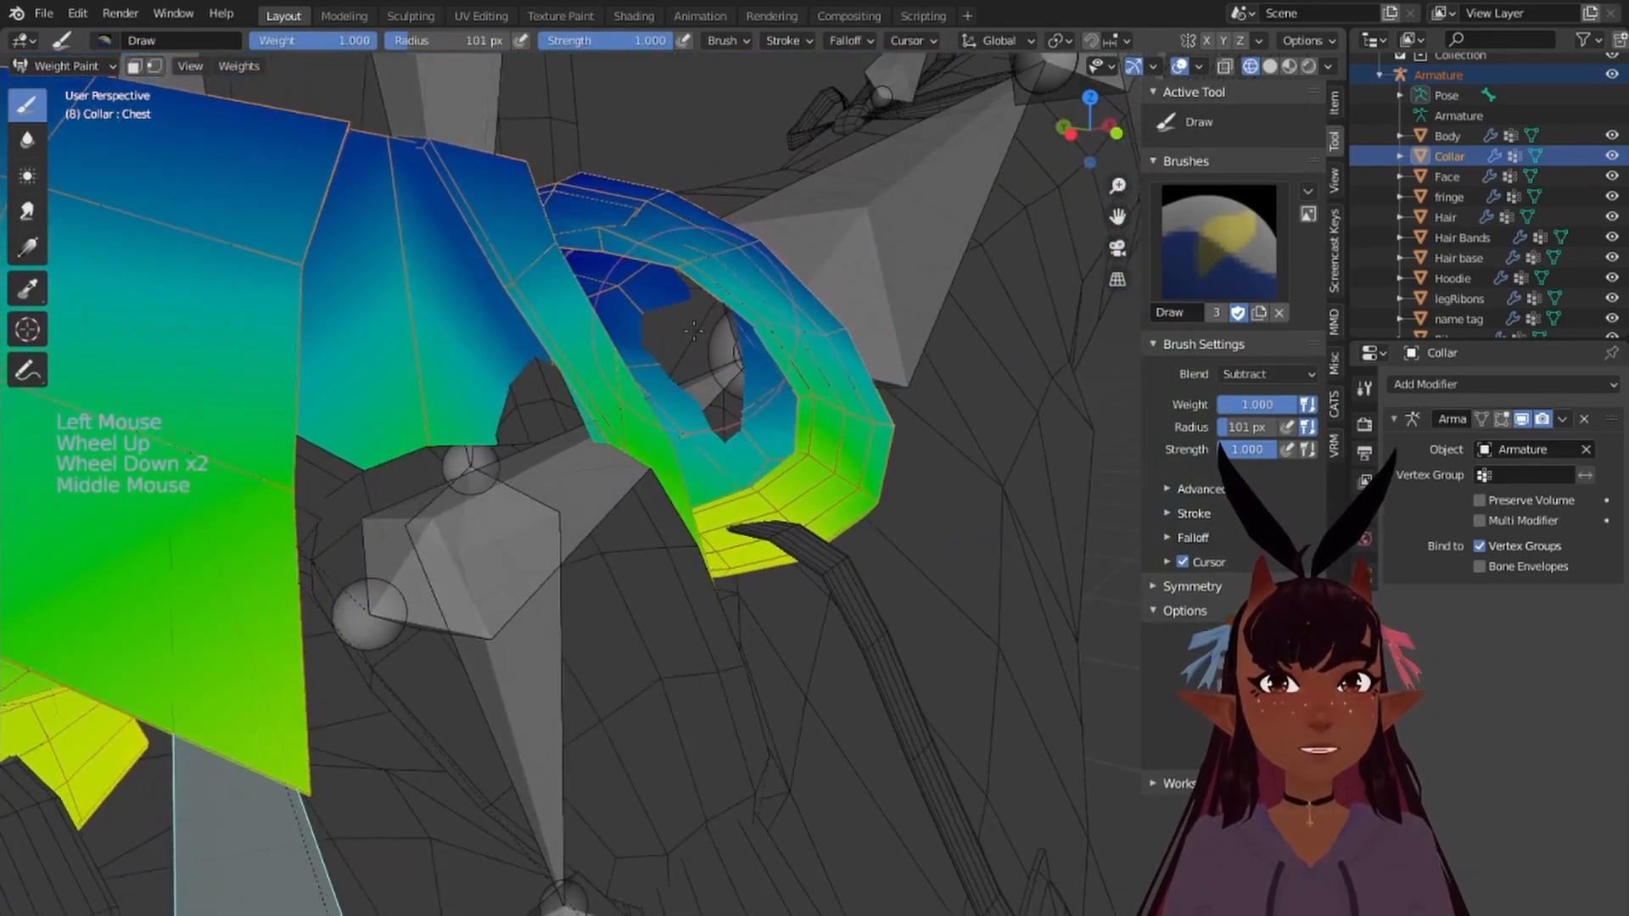
pyautogui.press('f')
pyautogui.click(681, 330)
pyautogui.click(730, 386)
pyautogui.click(757, 428)
pyautogui.moveTo(761, 470)
pyautogui.mouseDown(button='middle')
pyautogui.moveTo(722, 311)
pyautogui.moveTo(774, 293)
pyautogui.mouseUp(button='middle')
pyautogui.click(27, 140)
pyautogui.click(774, 293)
# Step: Select the left shoulder bone in the front view and rotate it 69.2°
pyautogui.press('KP_1')
pyautogui.keyDown('ctrl'); pyautogui.click(513, 485); pyautogui.keyUp('ctrl')
pyautogui.press('r')
pyautogui.click(484, 853)
# Step: Blur the Left shoulder weights along the gap between the neck collar and the hood's left side
pyautogui.scroll(3, 577, 475)
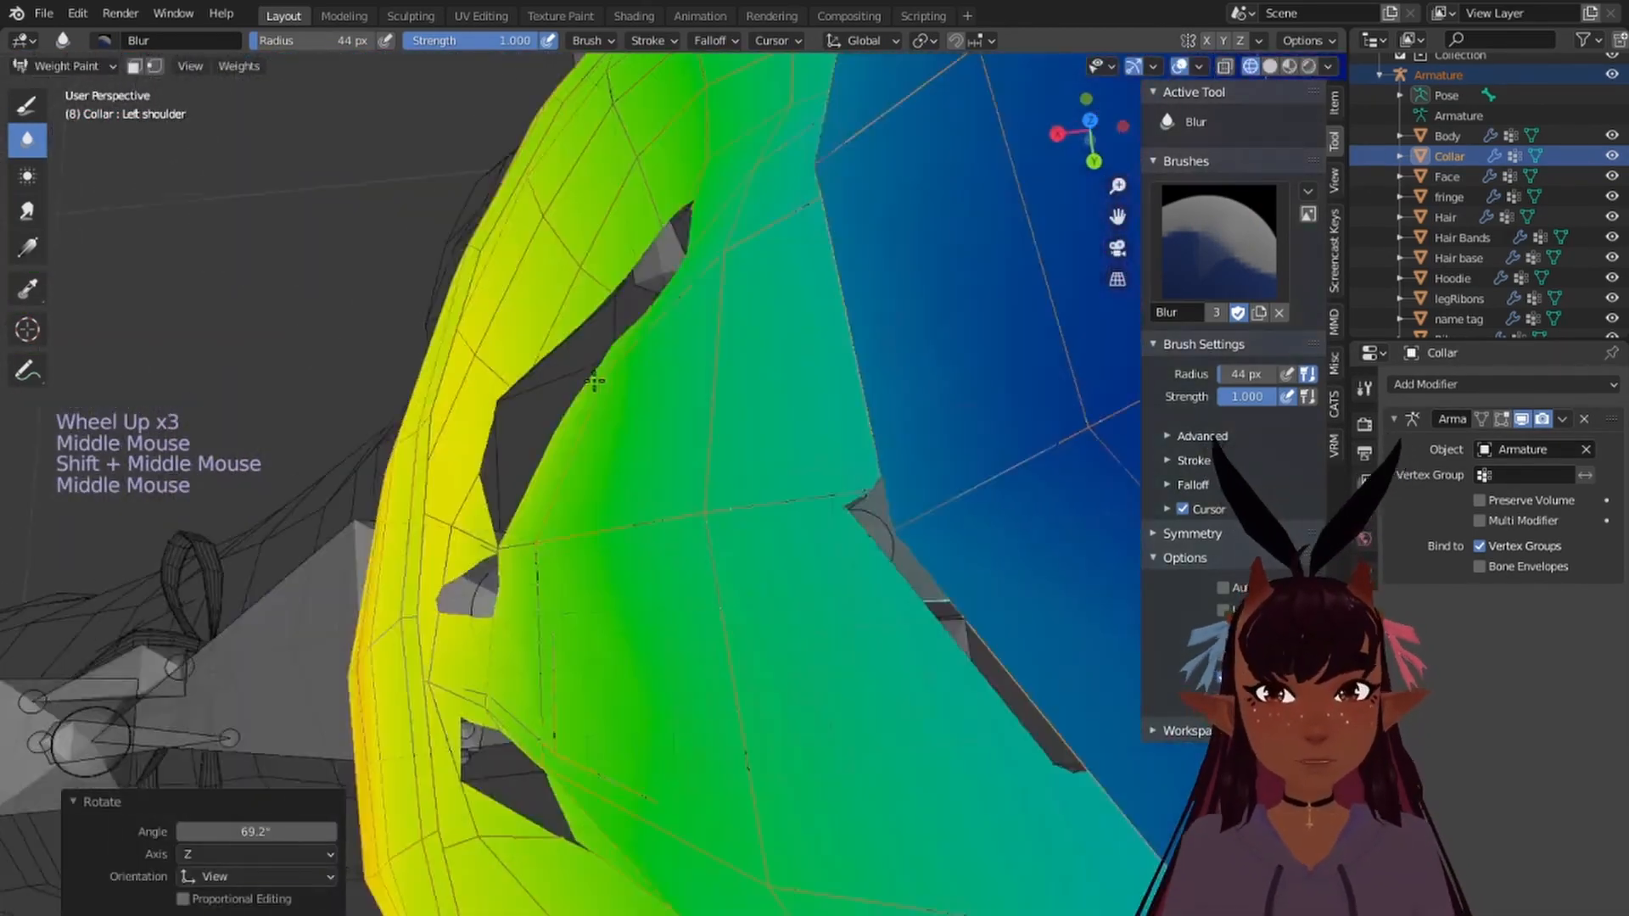
pyautogui.click(594, 381)
pyautogui.click(577, 441)
pyautogui.scroll(-5, 585, 458)
pyautogui.moveTo(586, 458); pyautogui.dragTo(678, 407, button='middle')
# Step: Test the collar's deformation in the front view by rotating the left shoulder bone up by -51.5° and down by 43.1°
pyautogui.press('KP_1')
pyautogui.press('r')
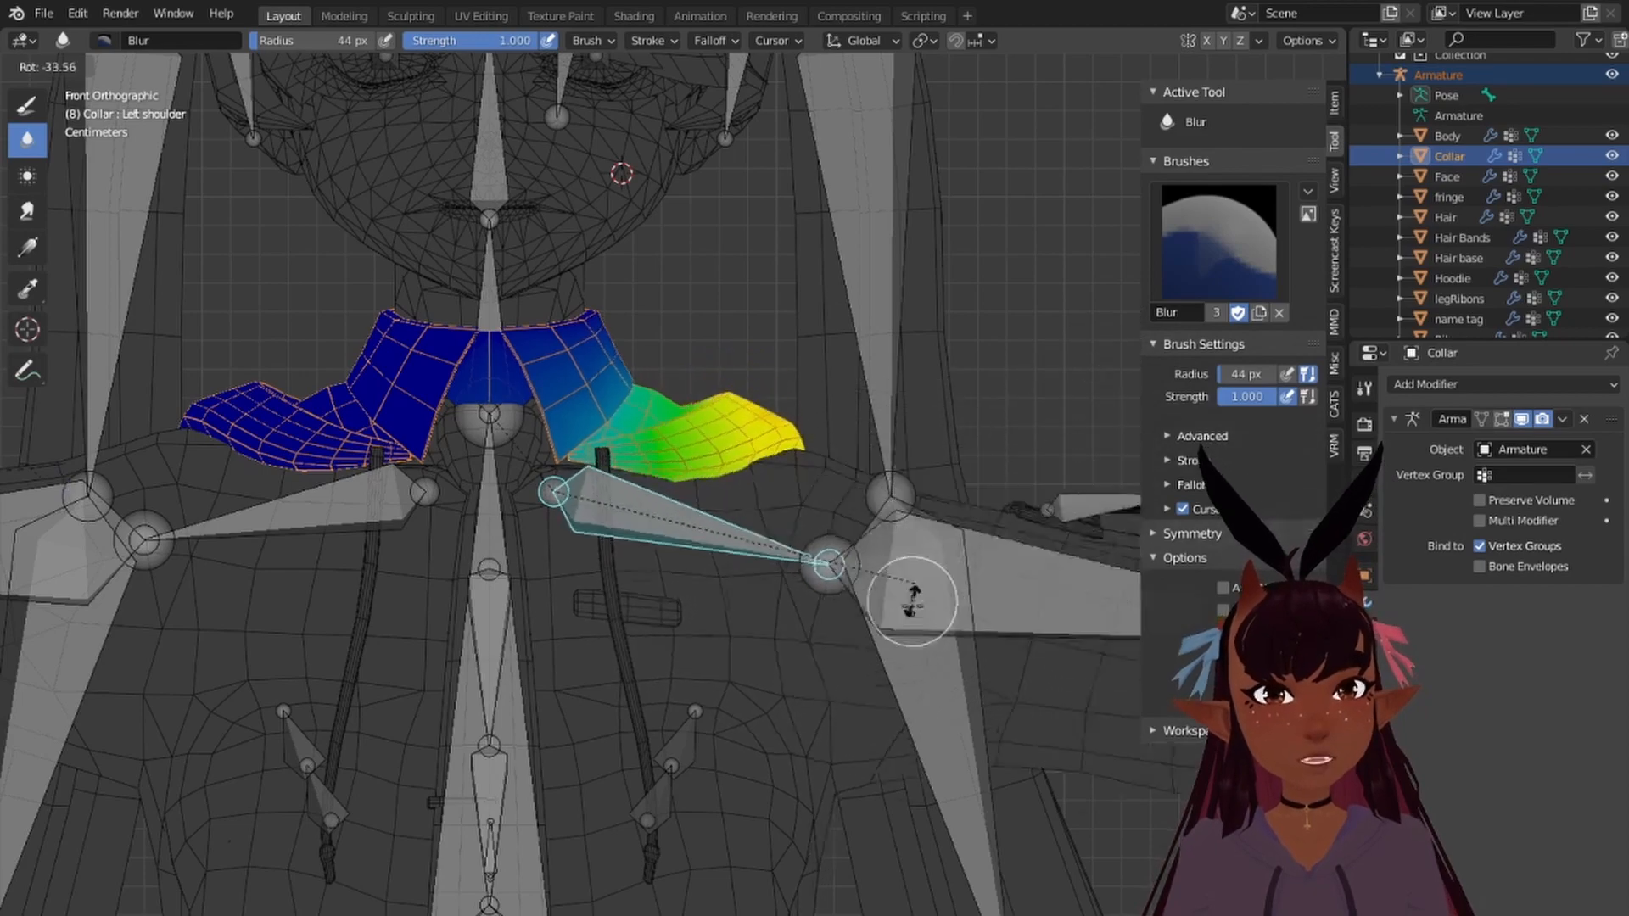
pyautogui.click(903, 469)
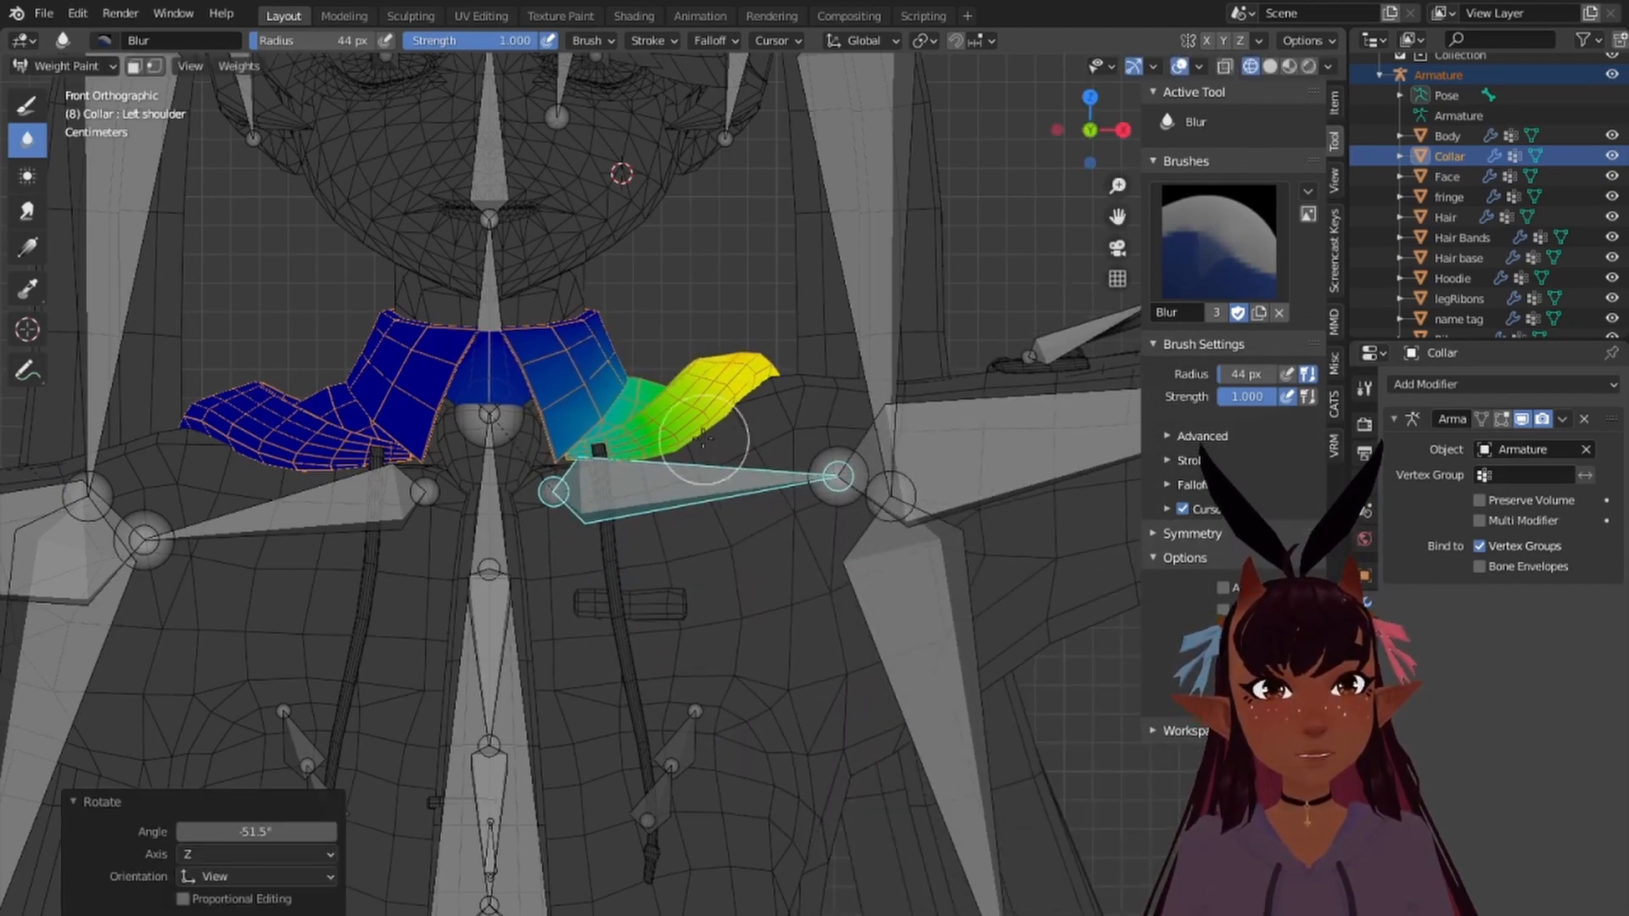
pyautogui.scroll(-5, 890, 393)
pyautogui.moveTo(890, 392); pyautogui.dragTo(1284, 485, button='middle')
pyautogui.press('KP_1')
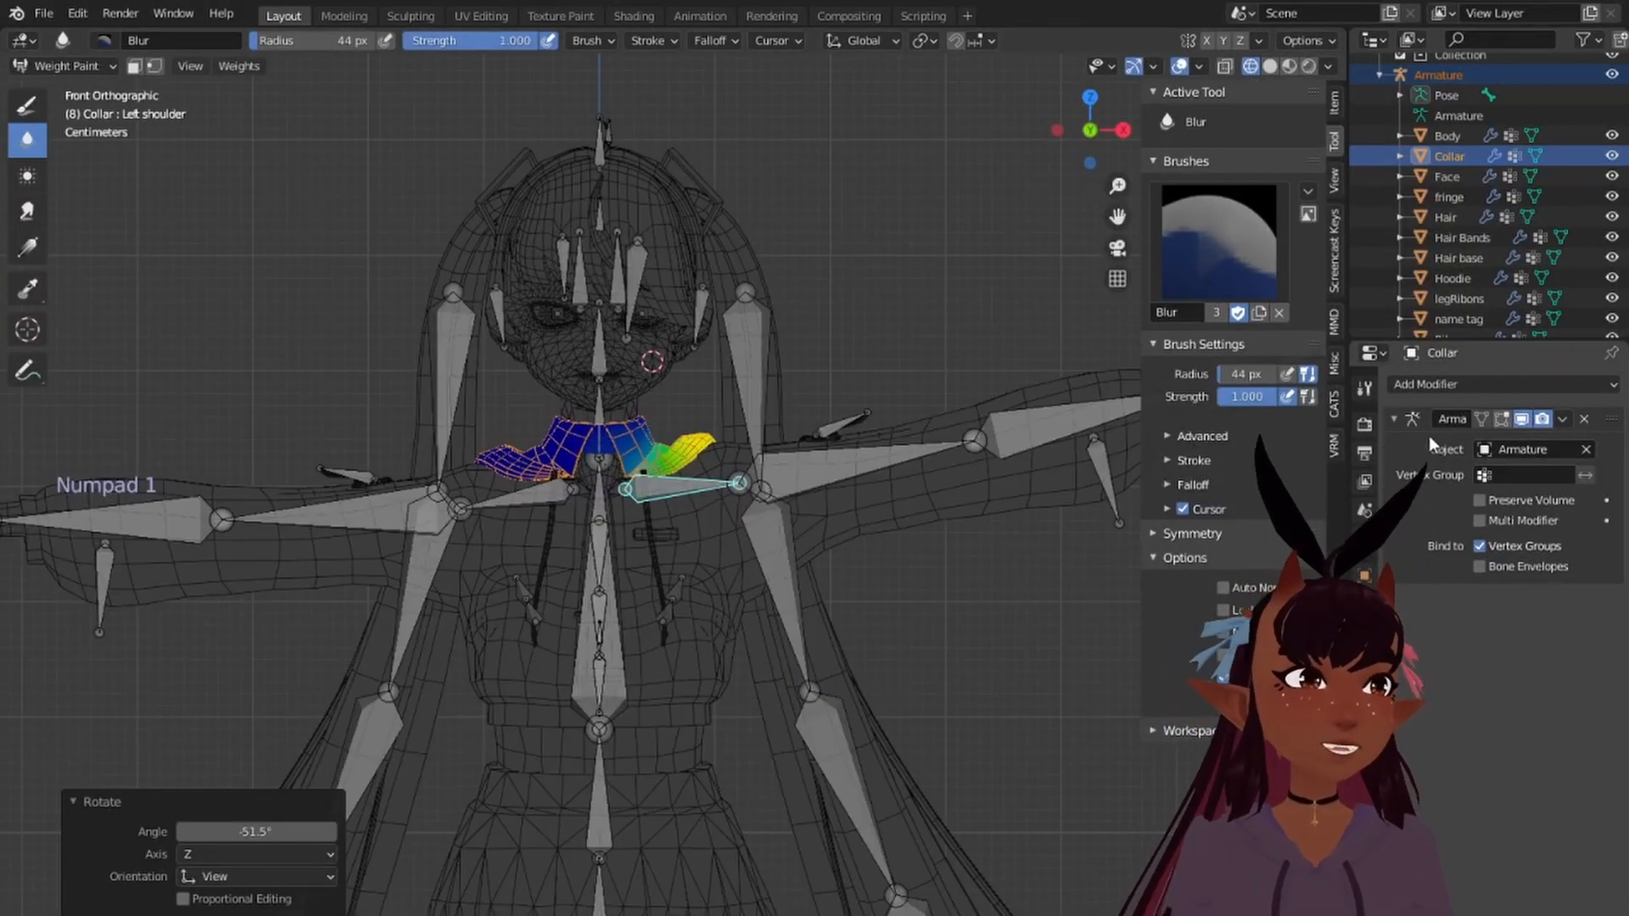
pyautogui.scroll(6, 883, 472)
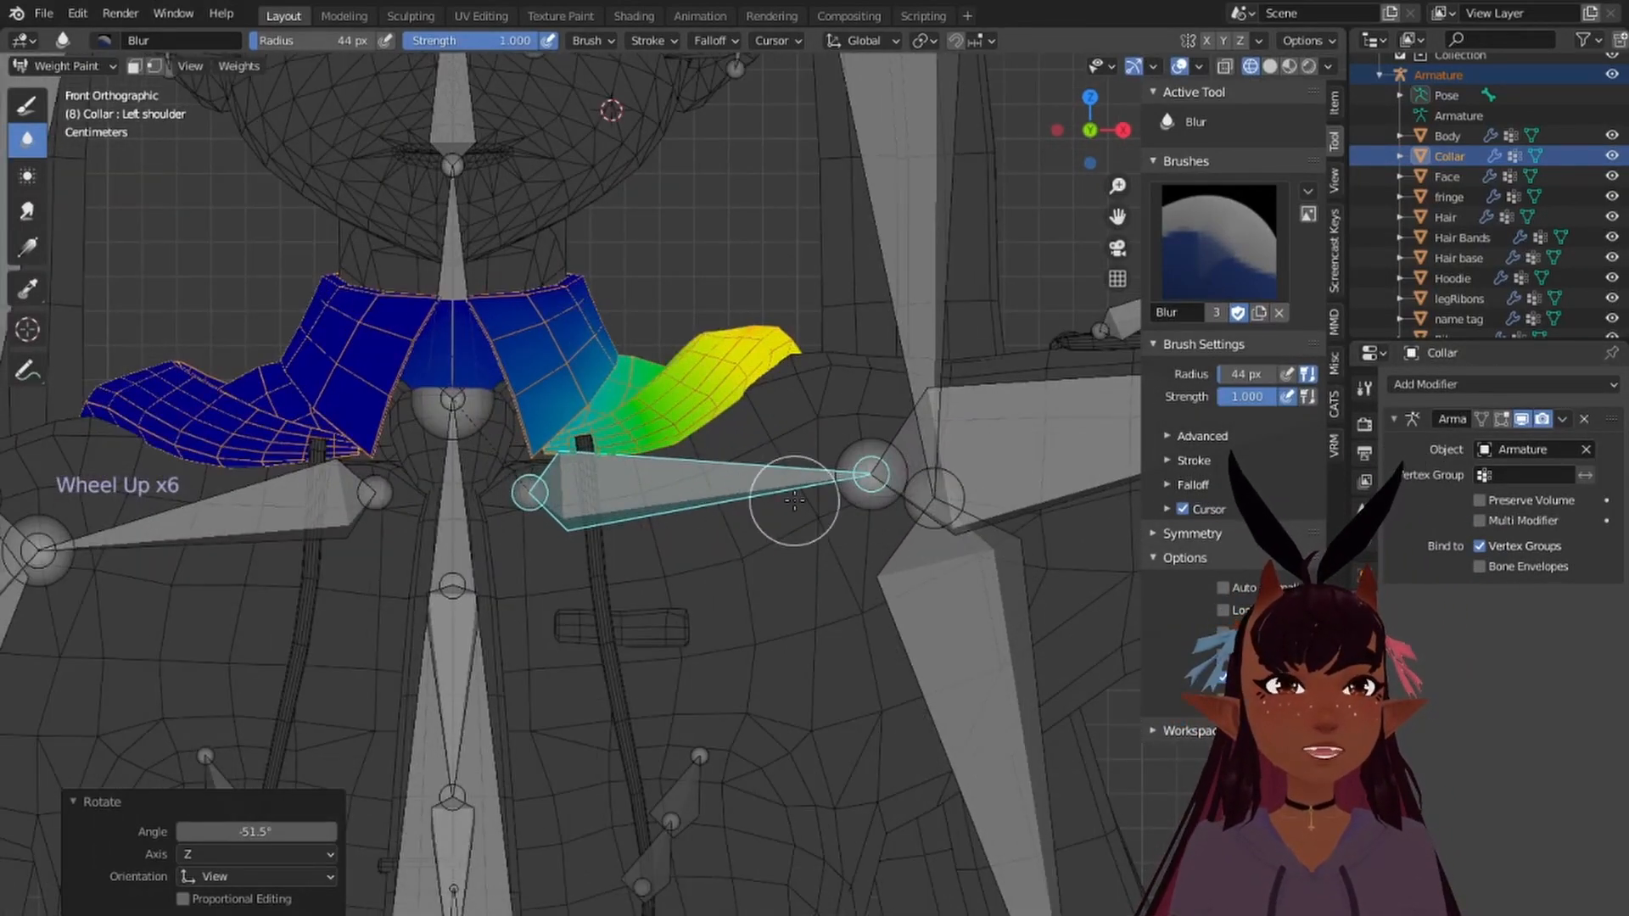
pyautogui.press('r')
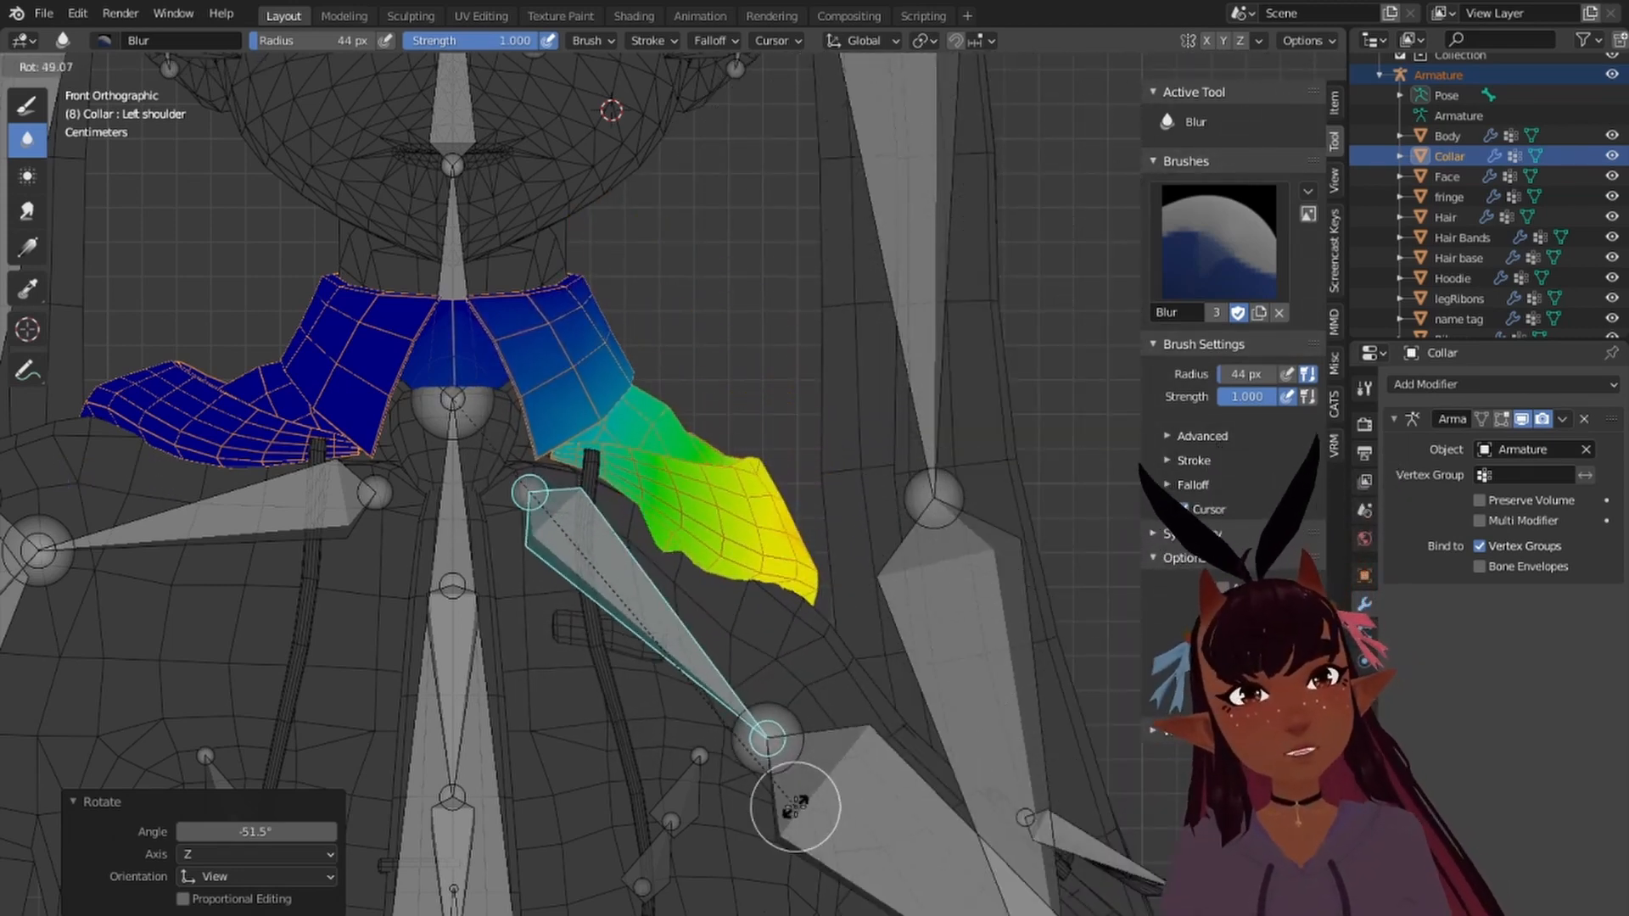
pyautogui.click(841, 791)
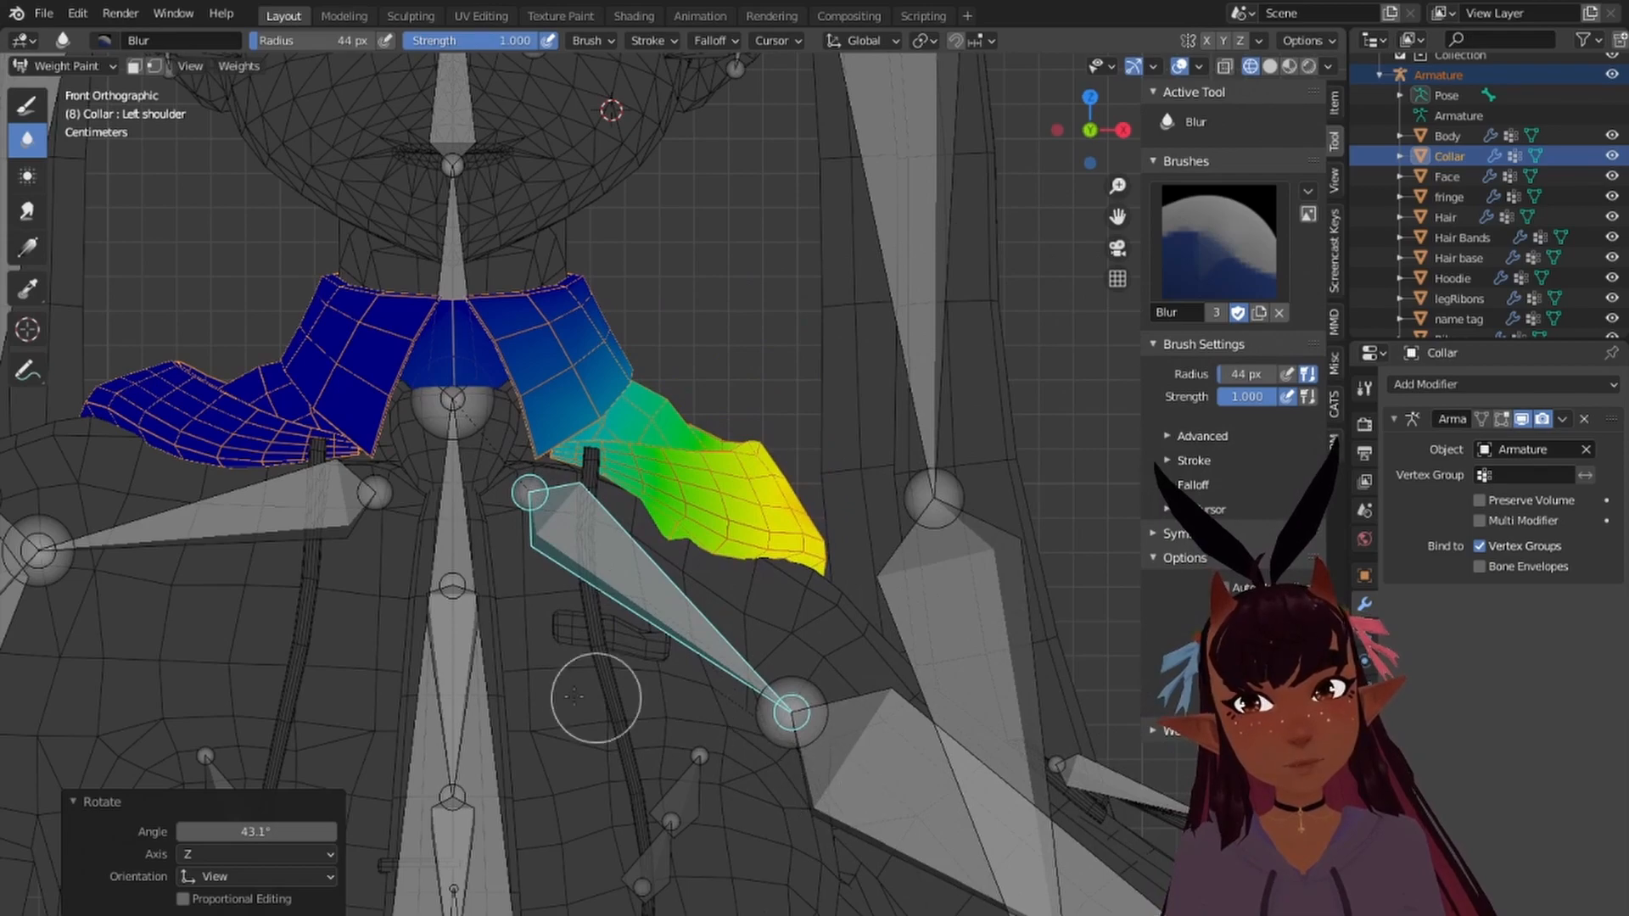
# Step: Select the left arm bone and blur its weights around the hood's left side and back with an 86 px brush
pyautogui.rightClick(943, 770)
pyautogui.scroll(-4, 944, 770)
pyautogui.moveTo(862, 665)
pyautogui.mouseDown(button='middle')
pyautogui.moveTo(825, 529)
pyautogui.moveTo(811, 626)
pyautogui.mouseUp(button='middle')
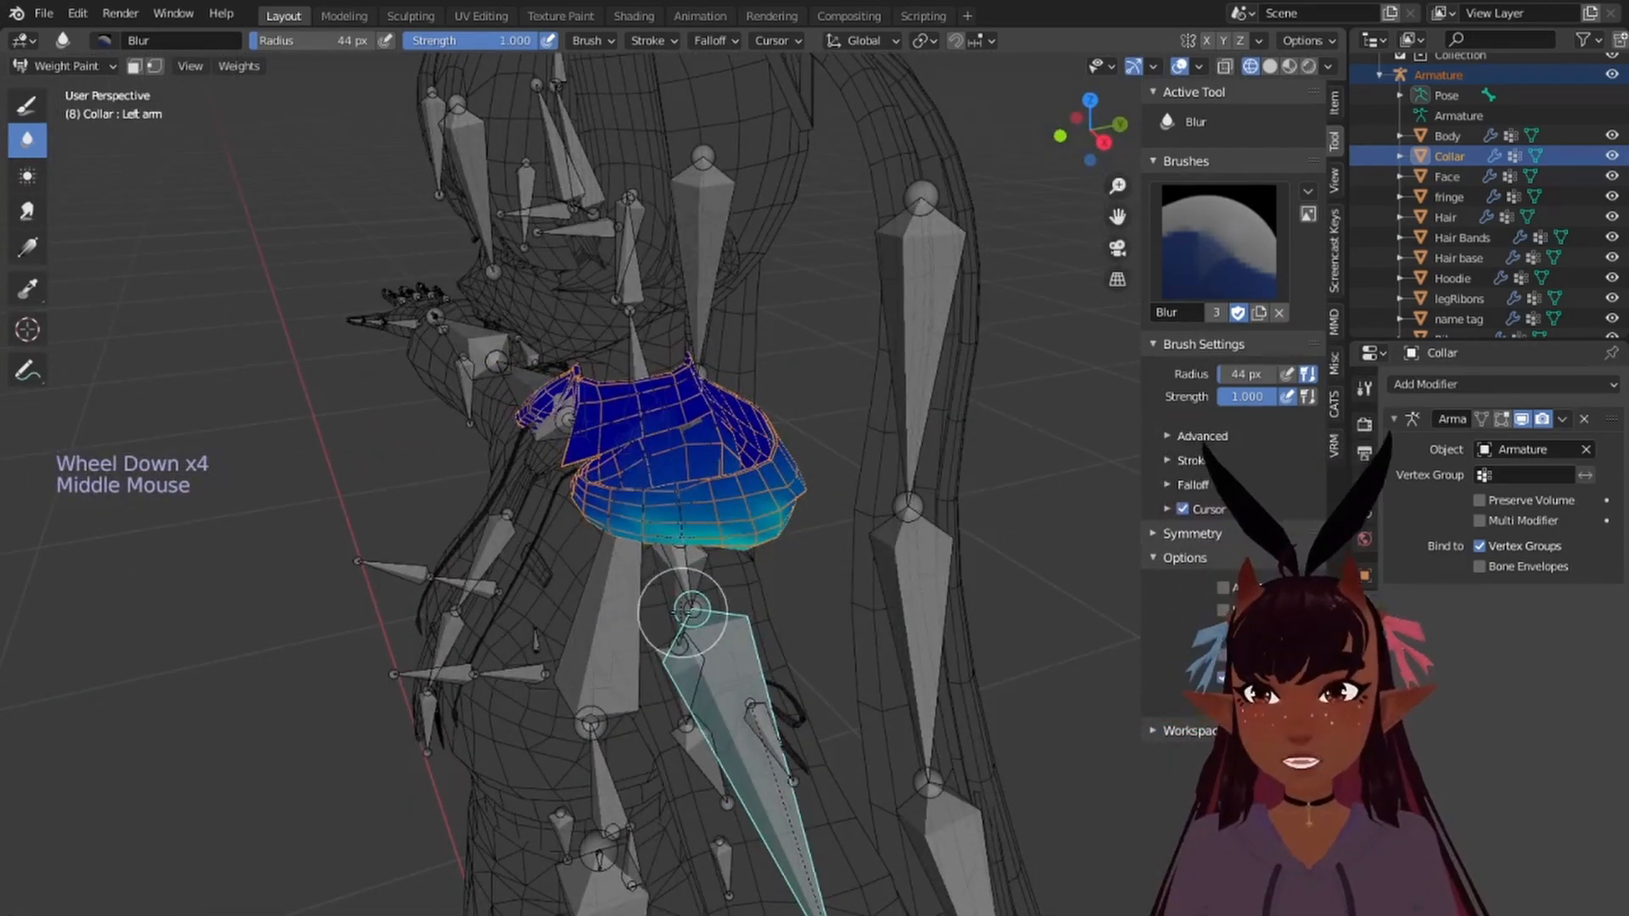
pyautogui.press('f')
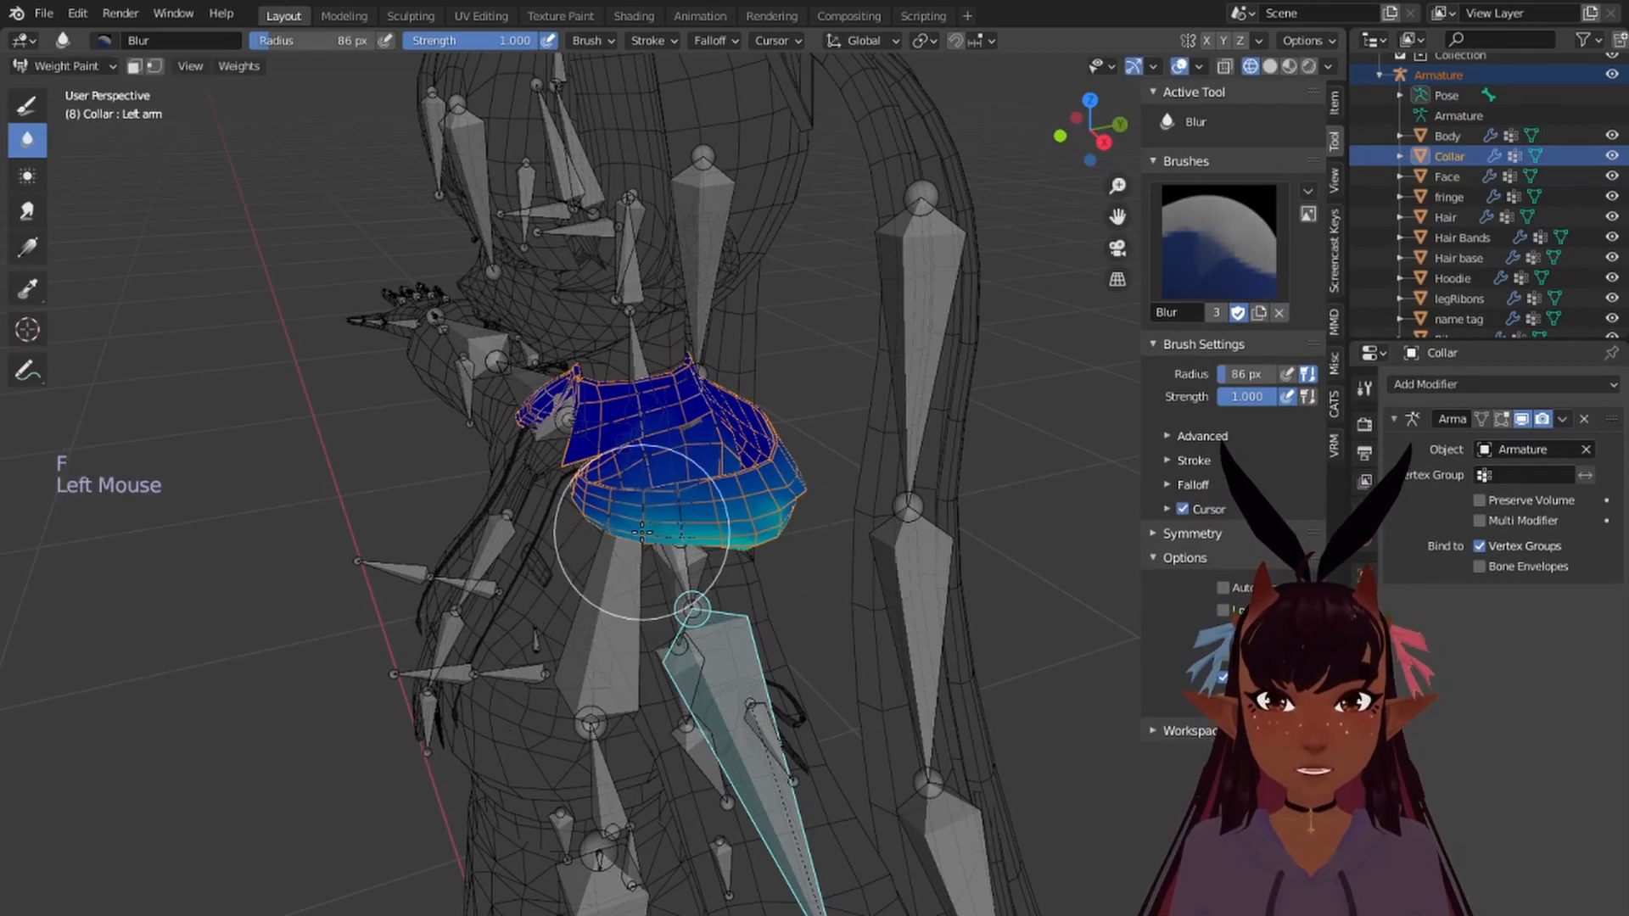
pyautogui.moveTo(968, 515); pyautogui.dragTo(701, 497, button='middle')
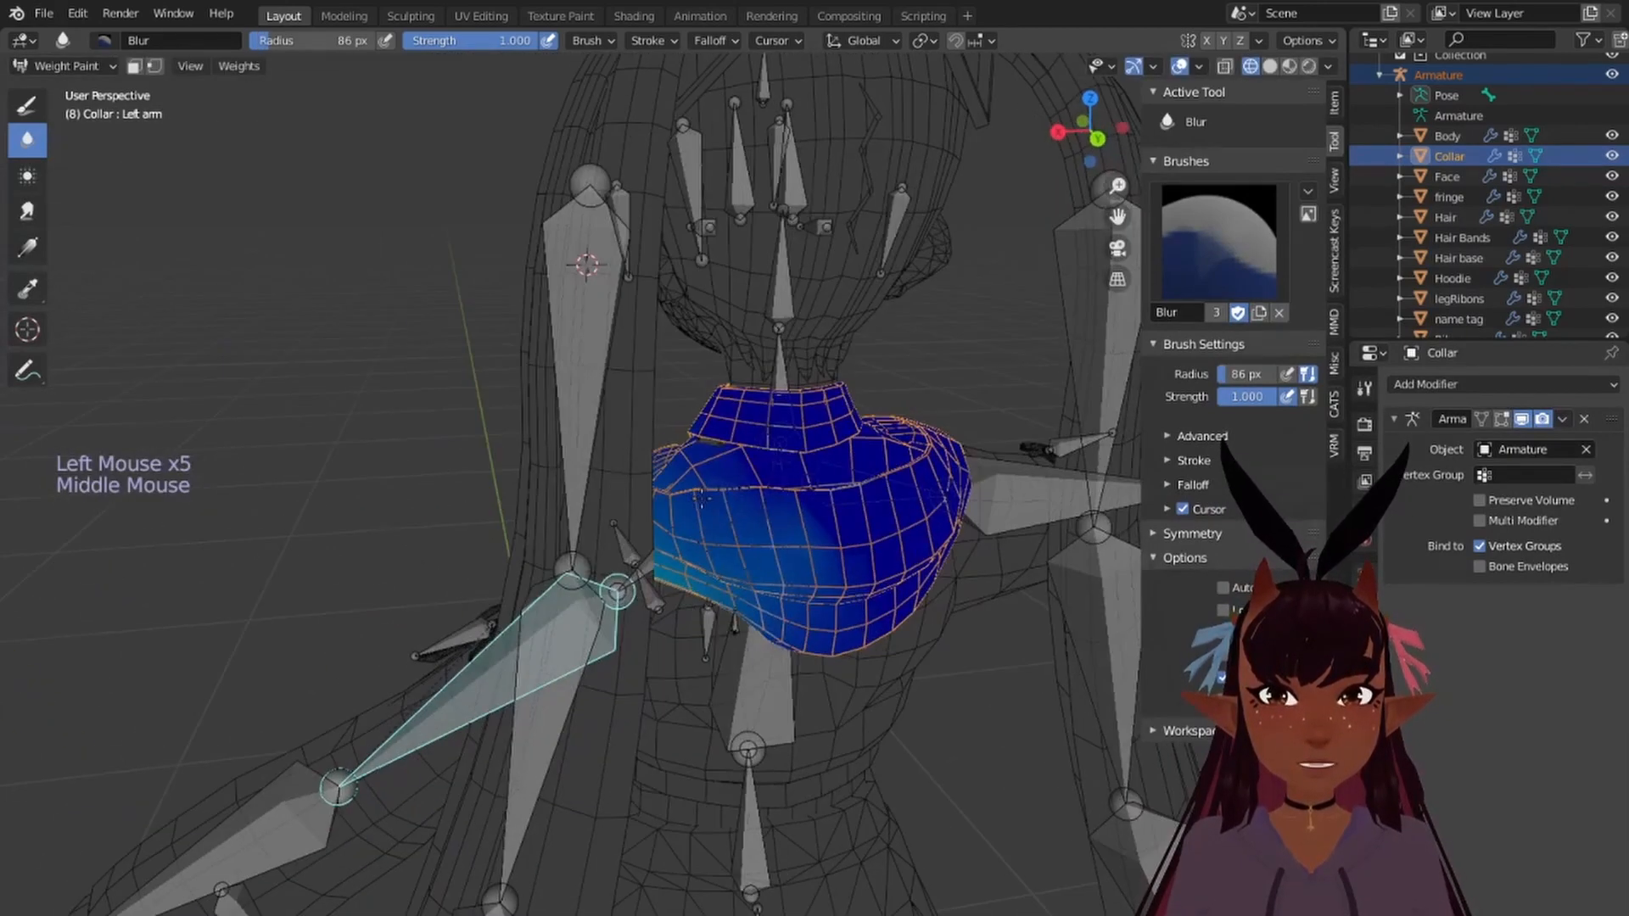
pyautogui.click(604, 531)
pyautogui.moveTo(604, 531); pyautogui.dragTo(851, 542, button='middle')
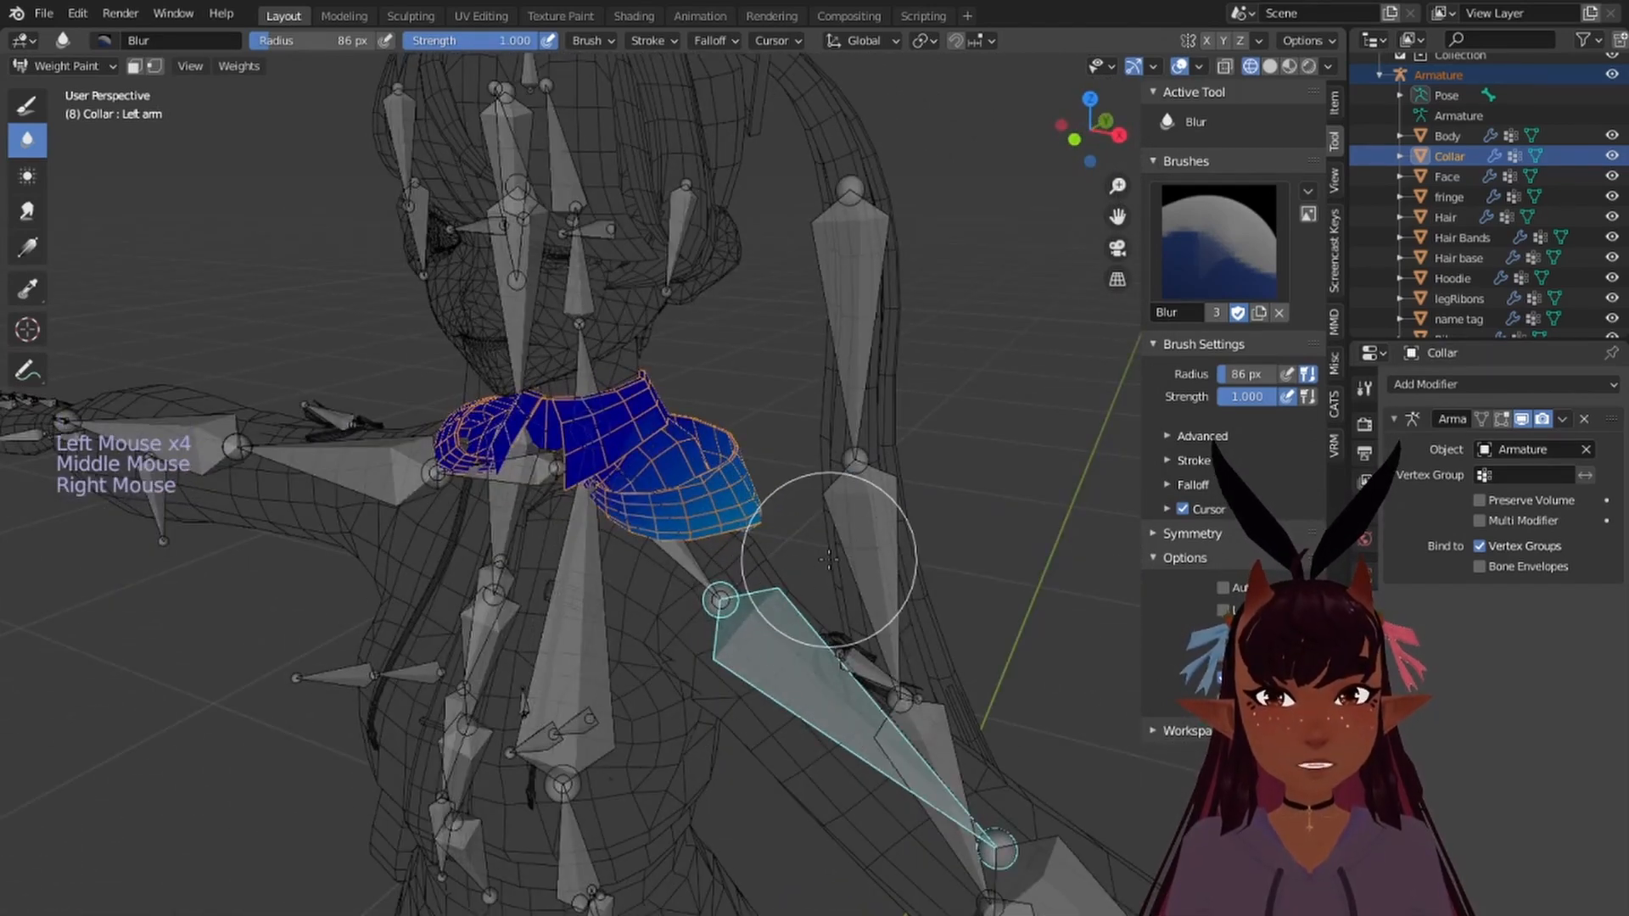
# Step: Rotate the left arm bone 83° in the front view and raise the left shoulder bone
pyautogui.press('KP_1')
pyautogui.press('r')
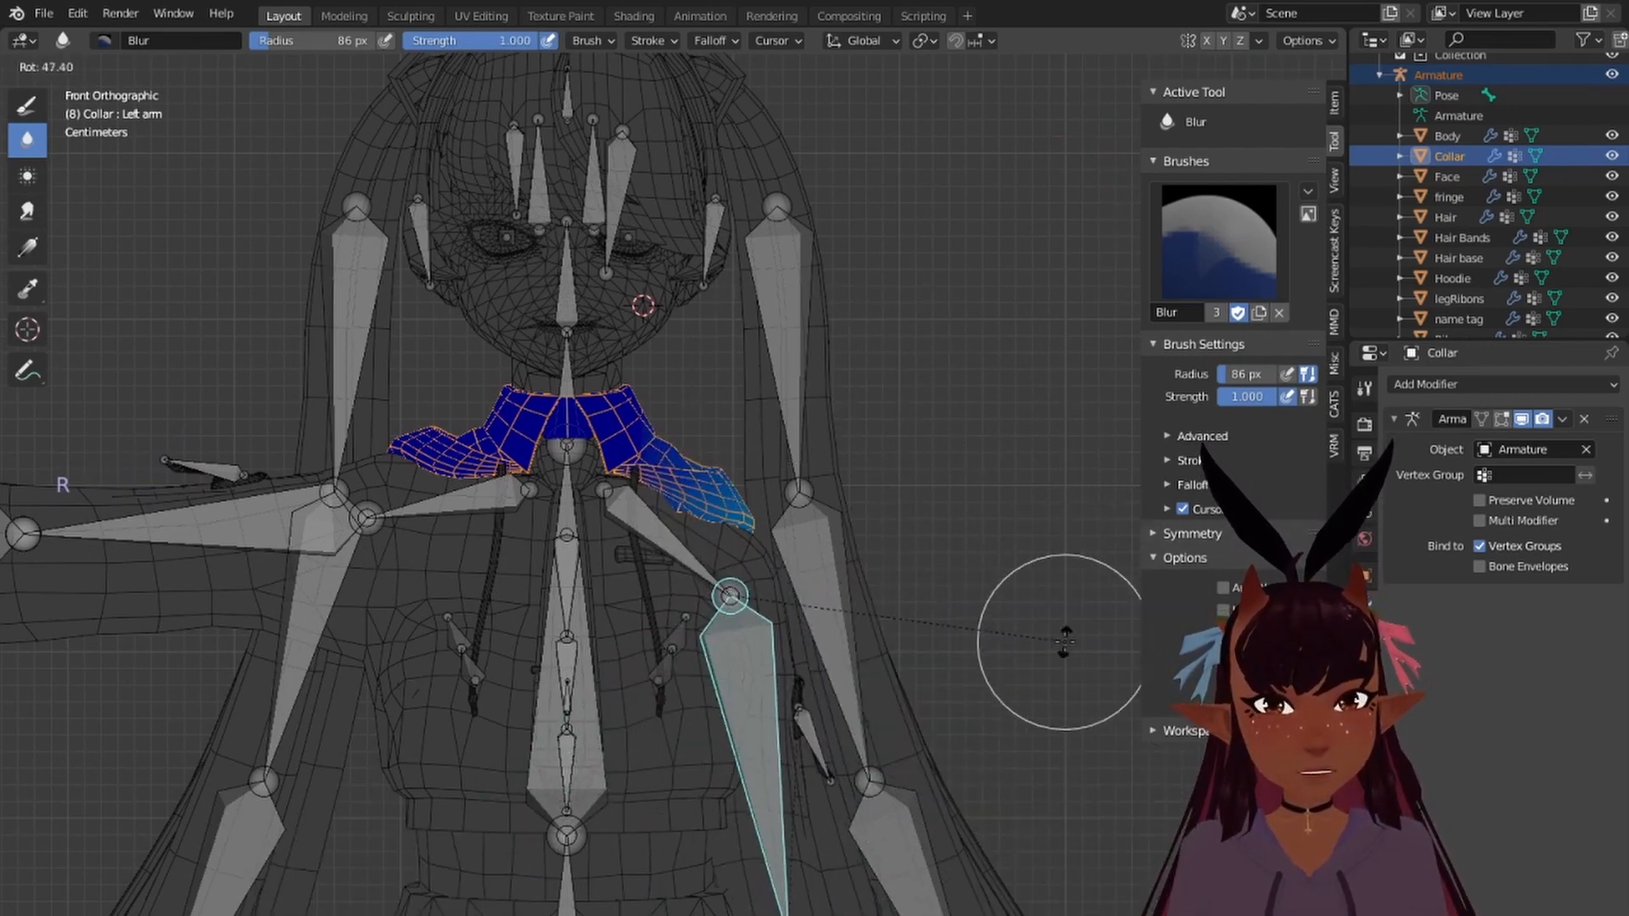
pyautogui.click(917, 772)
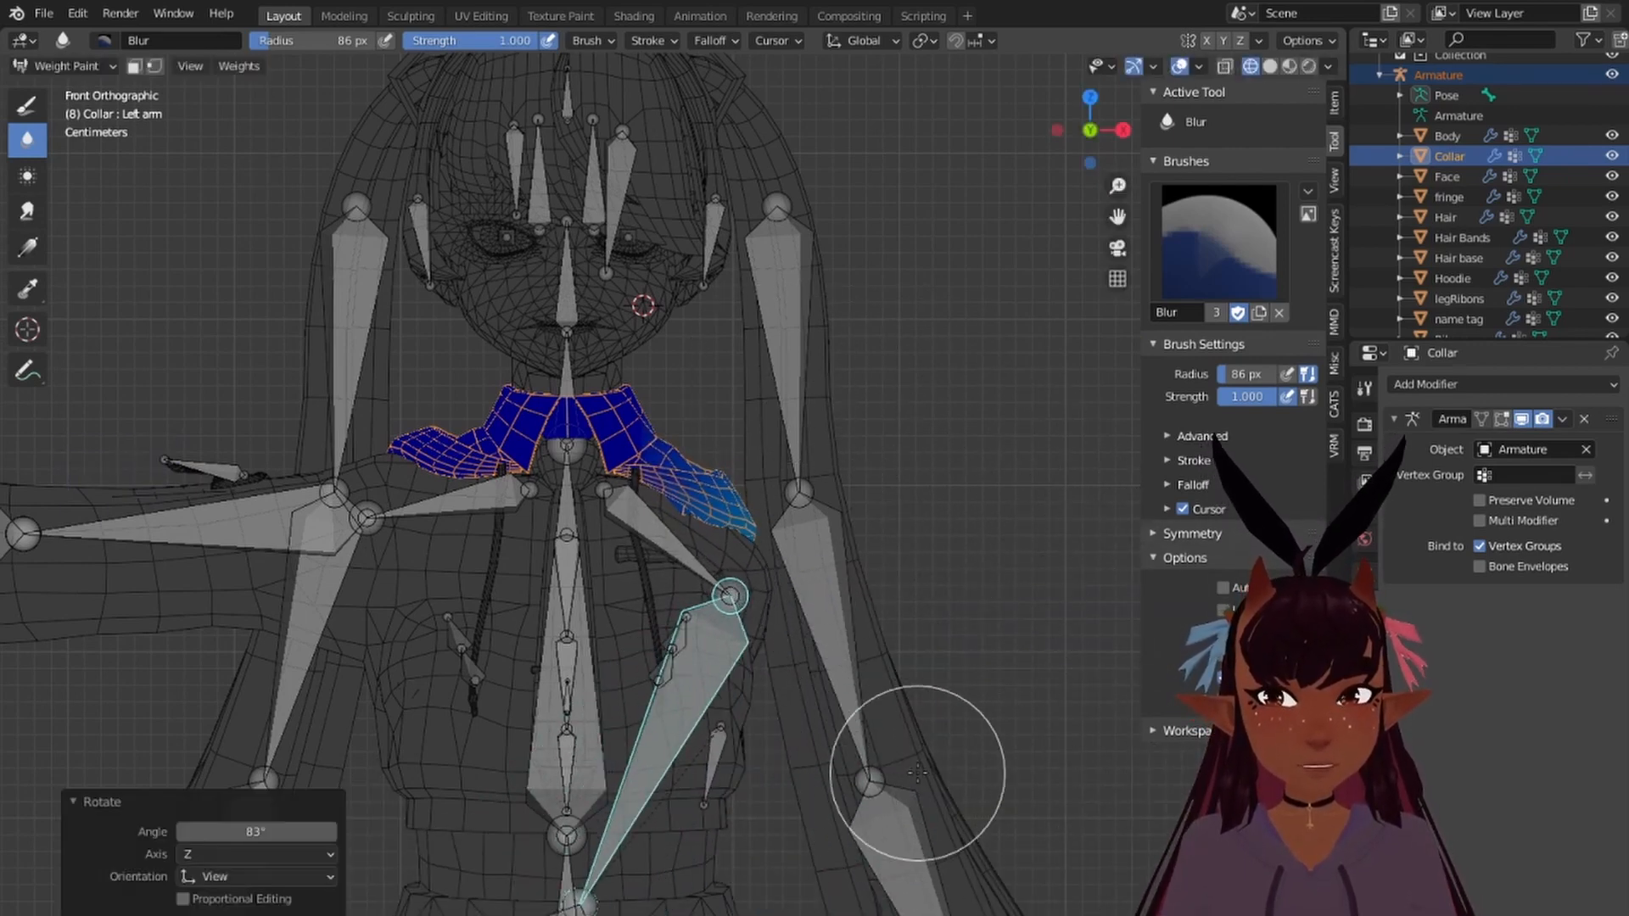
pyautogui.rightClick(653, 534)
pyautogui.press('r')
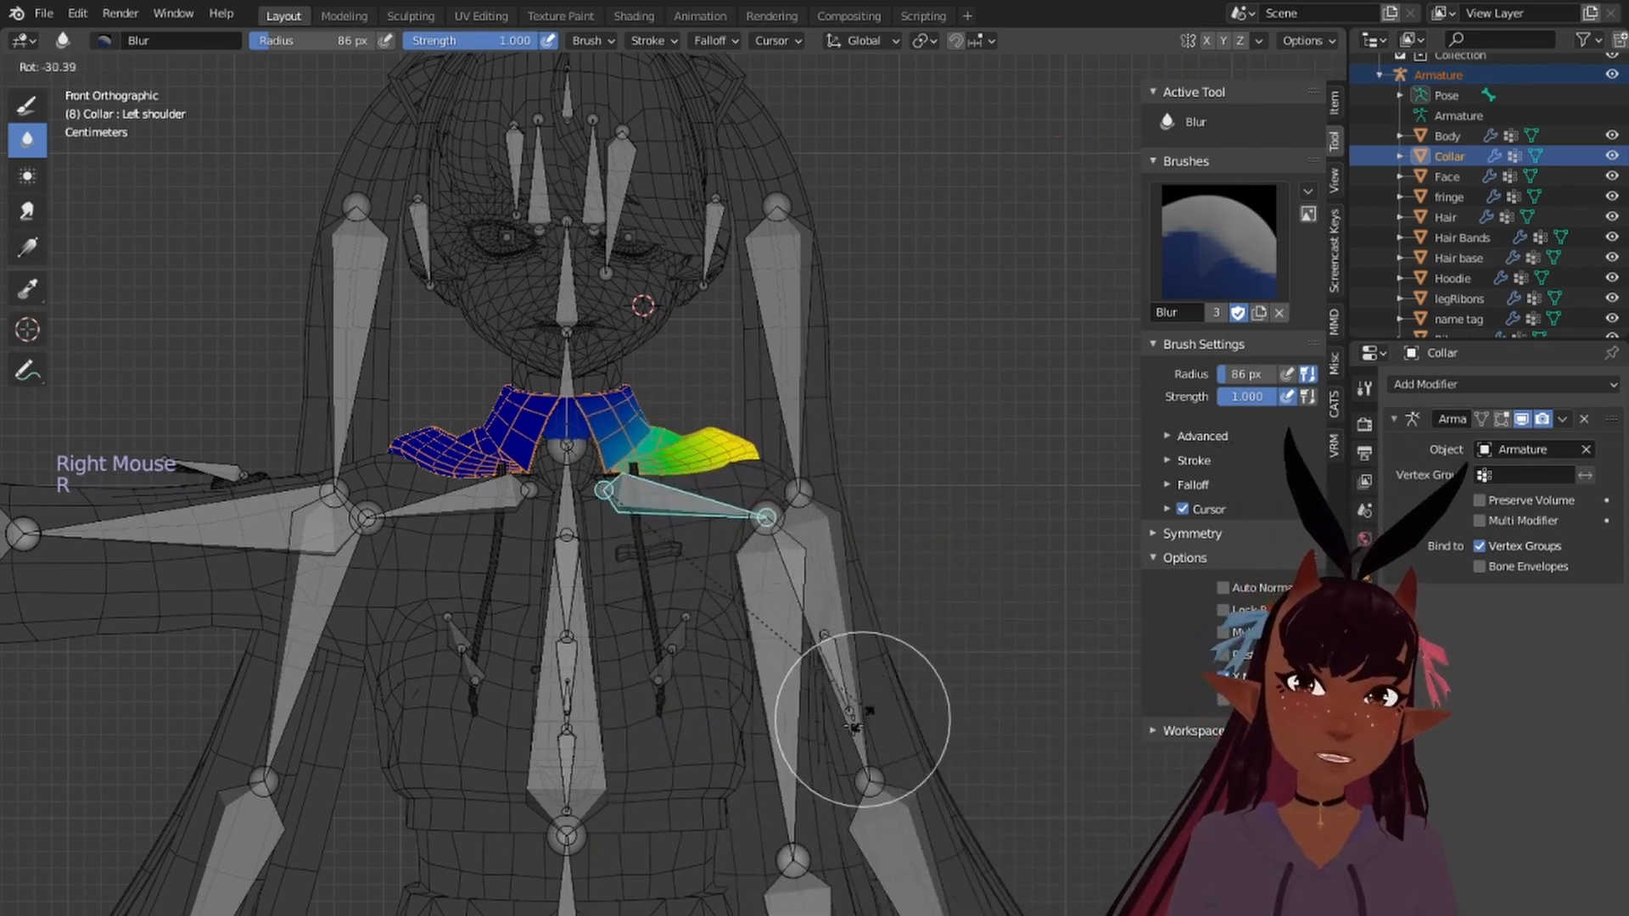
pyautogui.click(860, 704)
# Step: Swing the left arm bone overhead and back down beside the body to test the collar's deformation
pyautogui.rightClick(840, 687)
pyautogui.press('r')
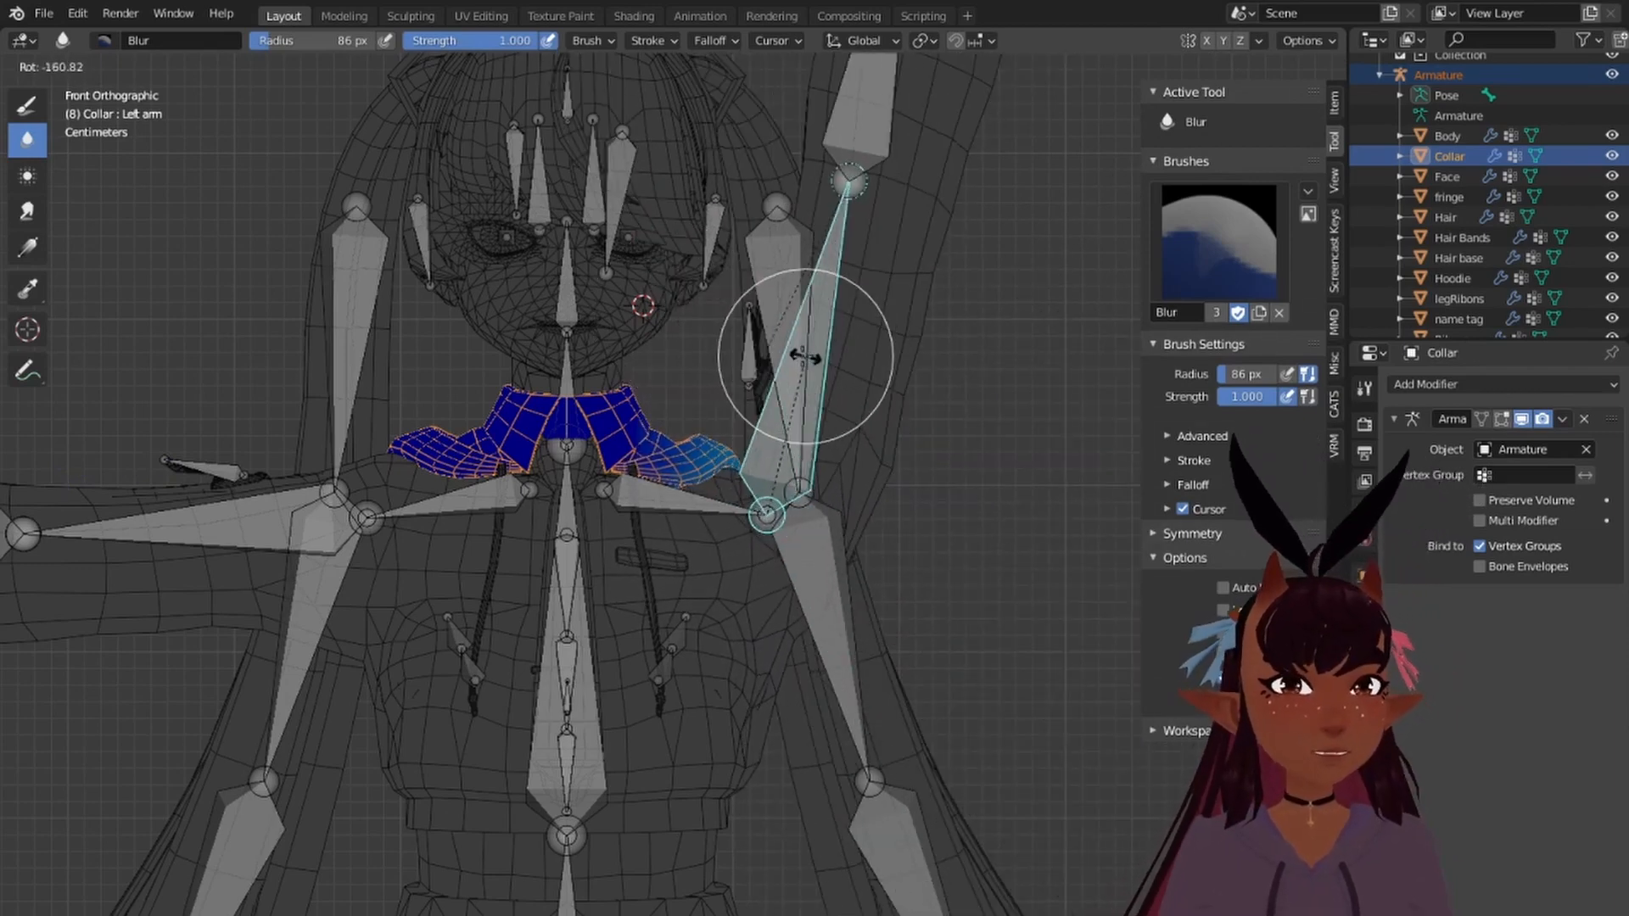
pyautogui.click(842, 784)
# Step: Blur the Left arm weights across the back of the hood and check the Right arm weights on the collar
pyautogui.moveTo(842, 784); pyautogui.dragTo(564, 537, button='middle')
pyautogui.moveTo(651, 526); pyautogui.dragTo(958, 548)
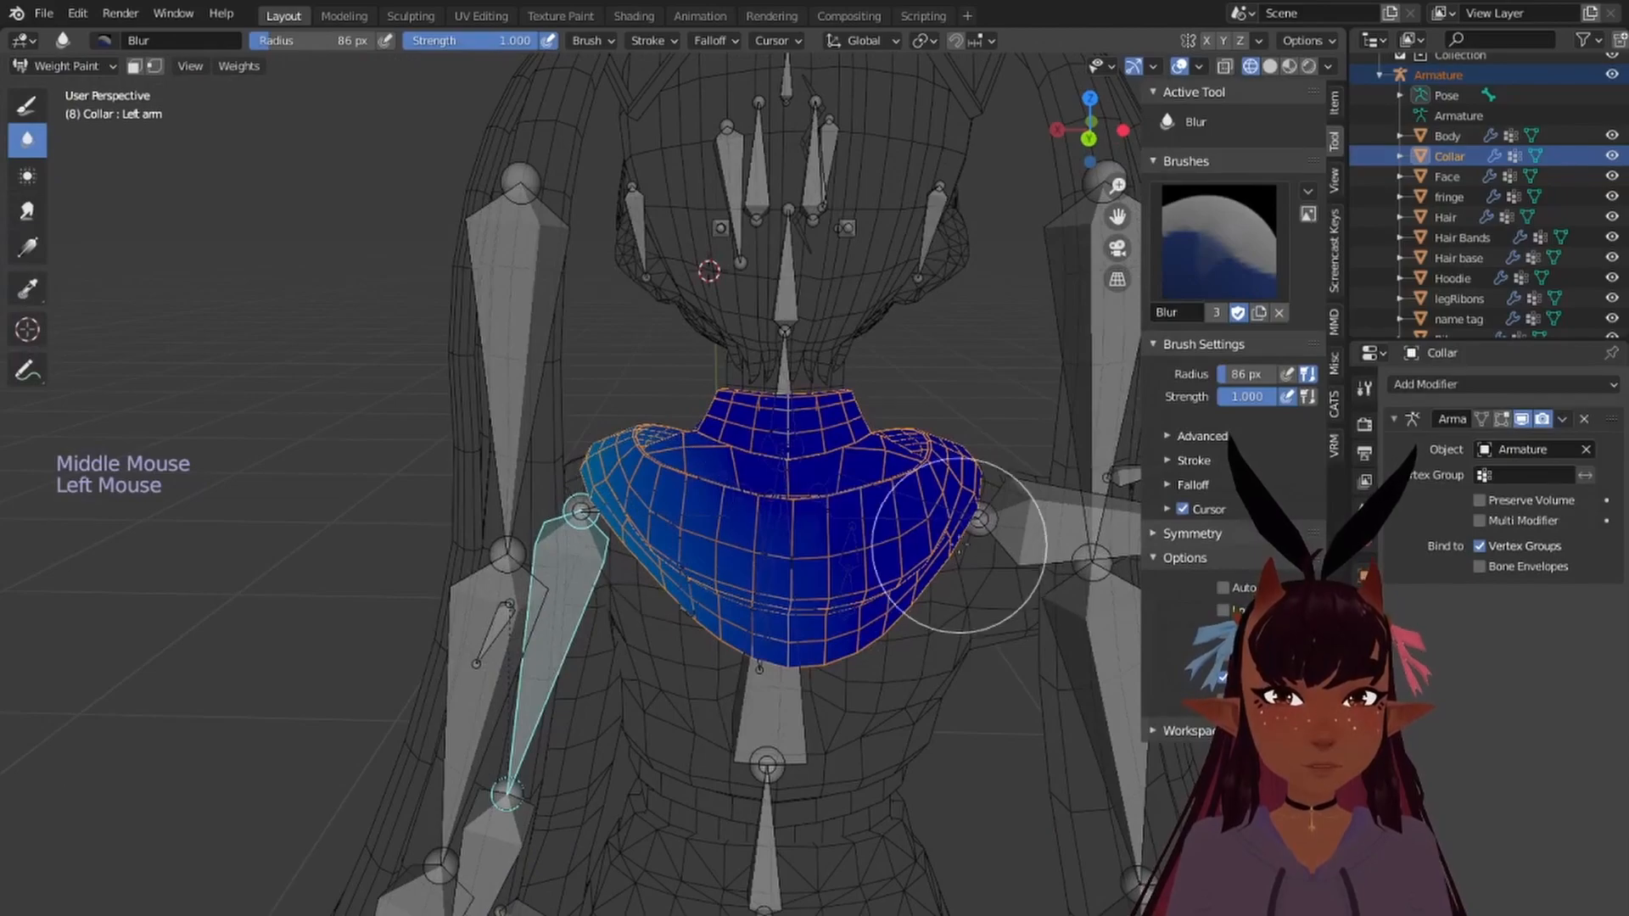
pyautogui.moveTo(995, 515); pyautogui.dragTo(628, 581, button='middle')
pyautogui.moveTo(974, 540); pyautogui.dragTo(647, 592, button='middle')
pyautogui.scroll(3, 647, 592)
pyautogui.scroll(3, 800, 542)
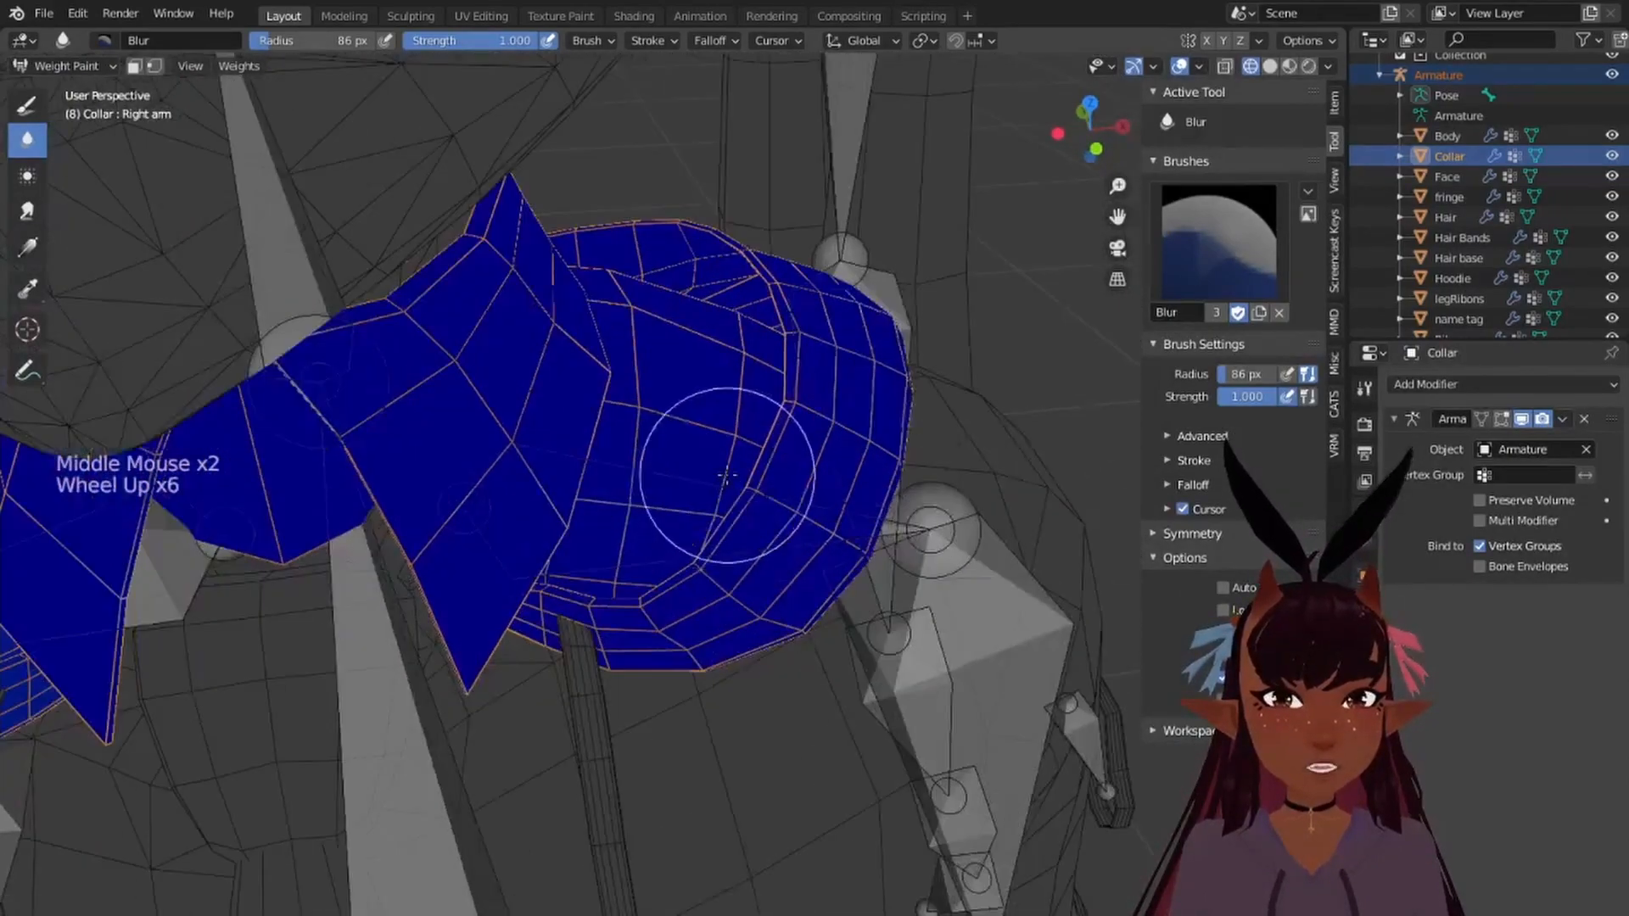
pyautogui.moveTo(800, 543); pyautogui.dragTo(549, 496, button='middle')
# Step: Select the left shoulder bone in the front view and rotate it 48.8°
pyautogui.press('KP_1')
pyautogui.rightClick(704, 386)
pyautogui.press('r')
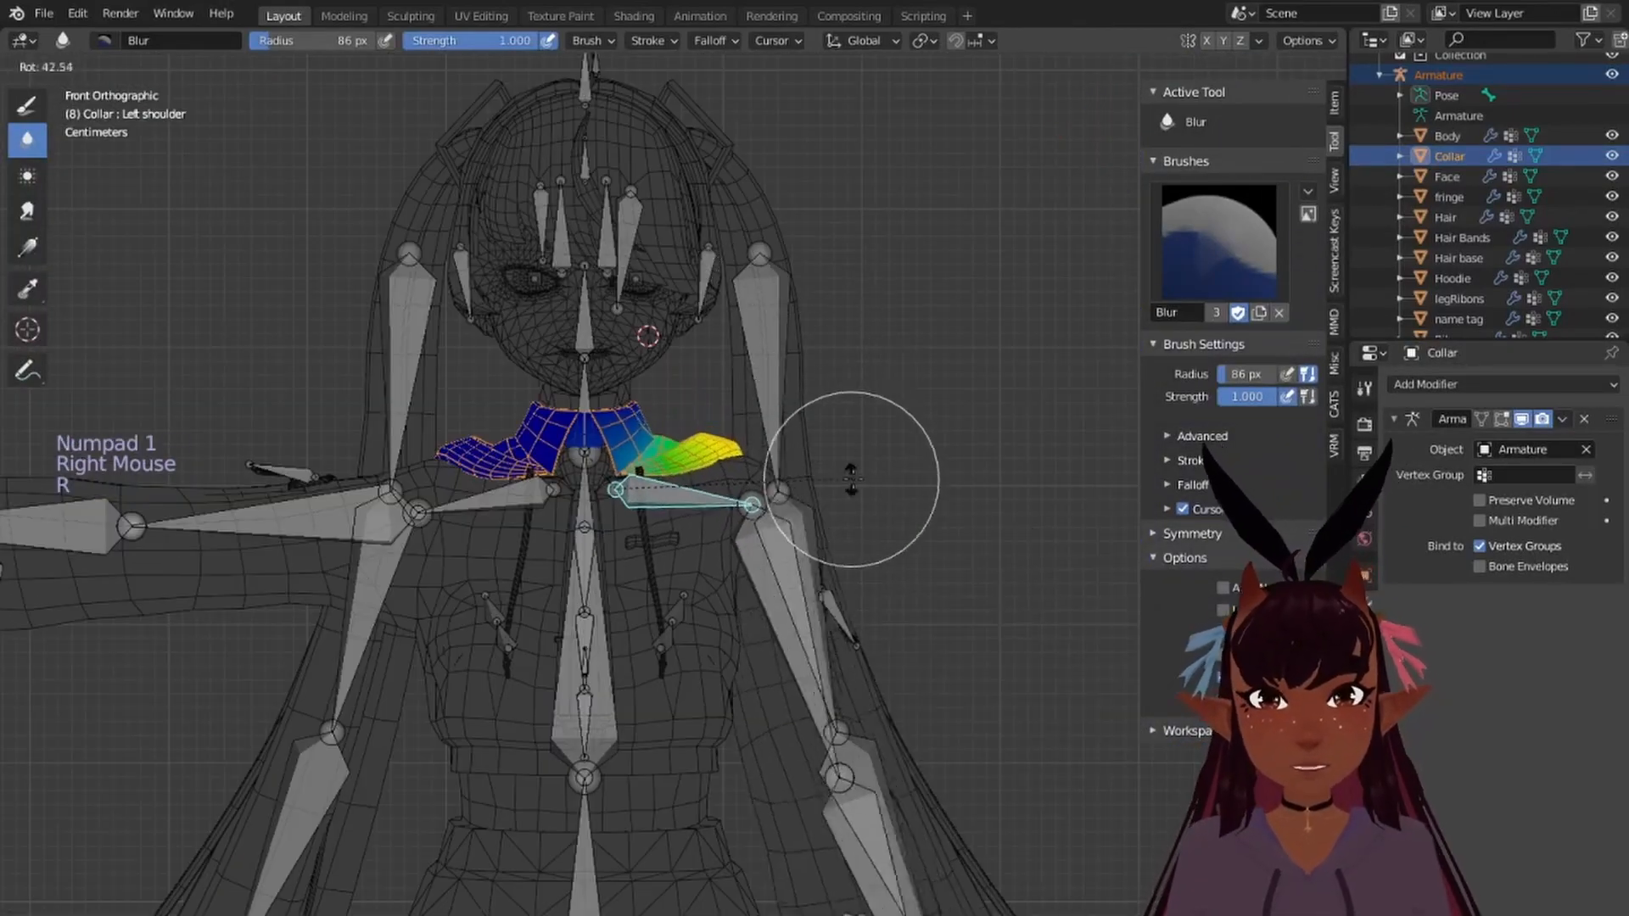
pyautogui.click(875, 506)
# Step: Select the neck bone and rotate it 21.9° to tilt the head sideways
pyautogui.scroll(4, 636, 424)
pyautogui.keyDown('shift'); pyautogui.moveTo(636, 424); pyautogui.dragTo(746, 382, button='middle'); pyautogui.keyUp('shift')
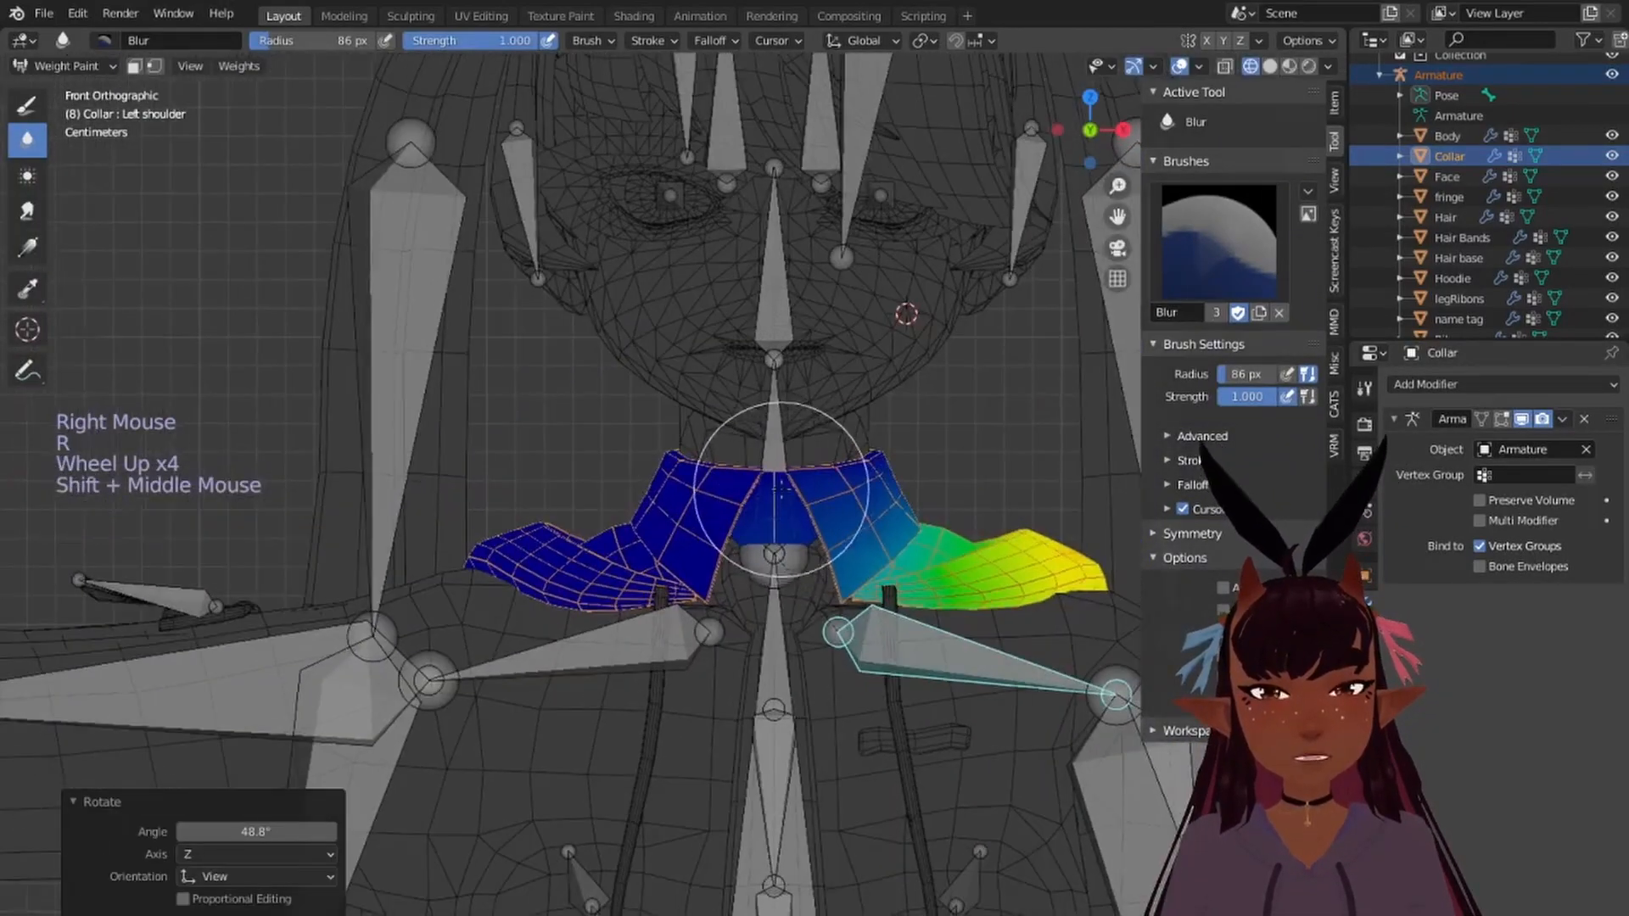
pyautogui.scroll(2, 781, 382)
pyautogui.rightClick(906, 426)
pyautogui.keyDown('shift'); pyautogui.moveTo(906, 426); pyautogui.dragTo(877, 389, button='middle'); pyautogui.keyUp('shift')
pyautogui.press('r')
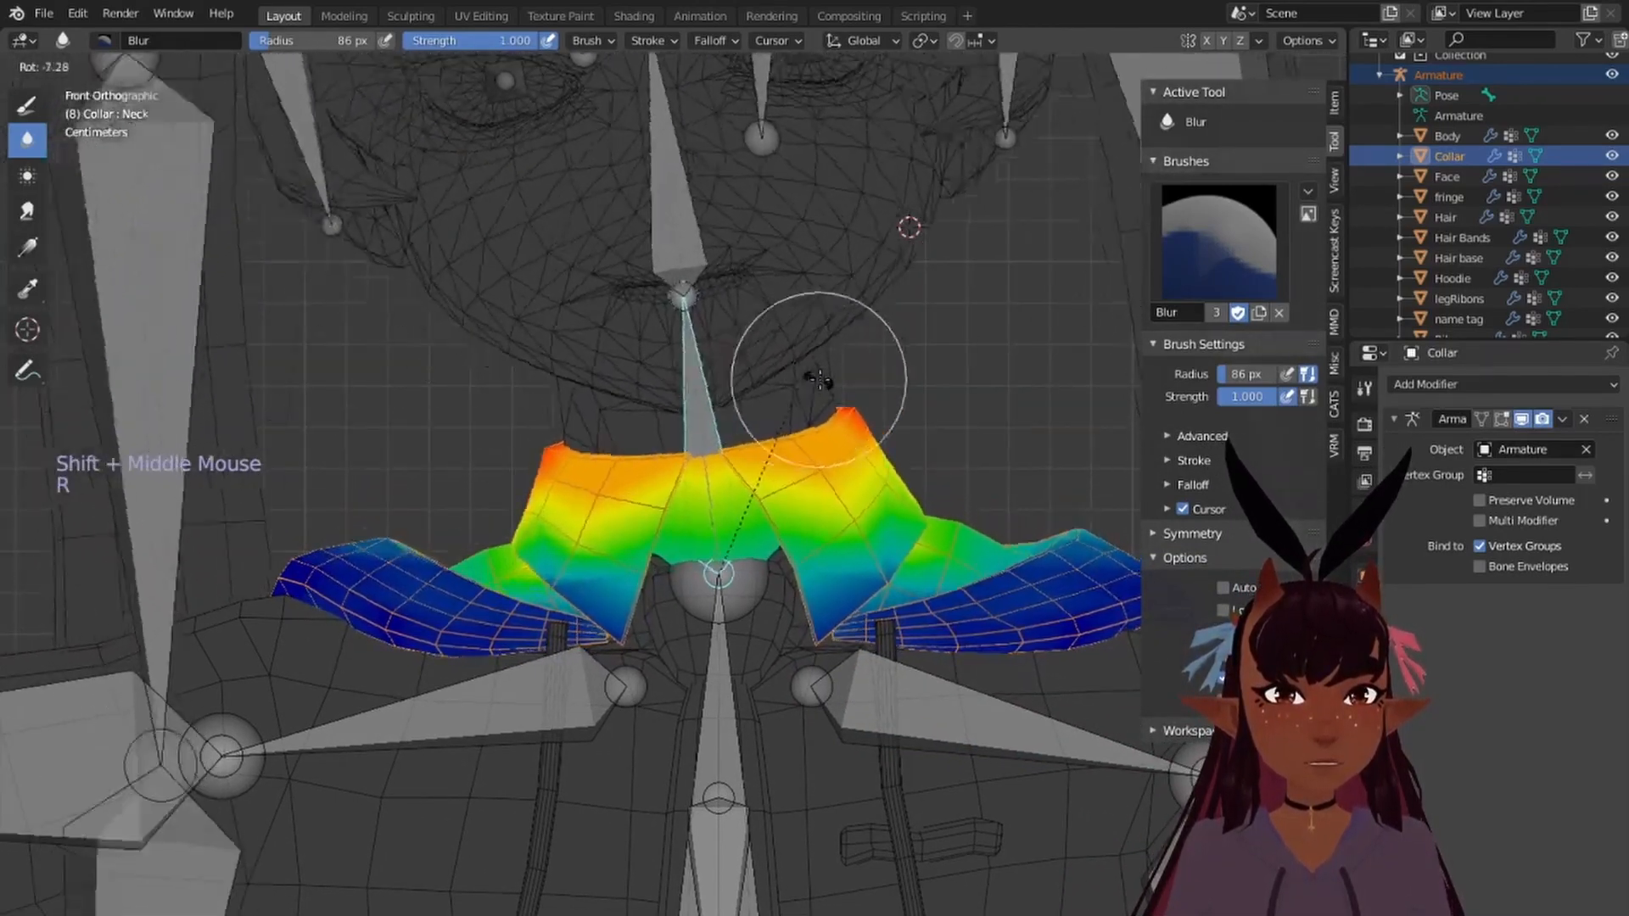
pyautogui.click(847, 488)
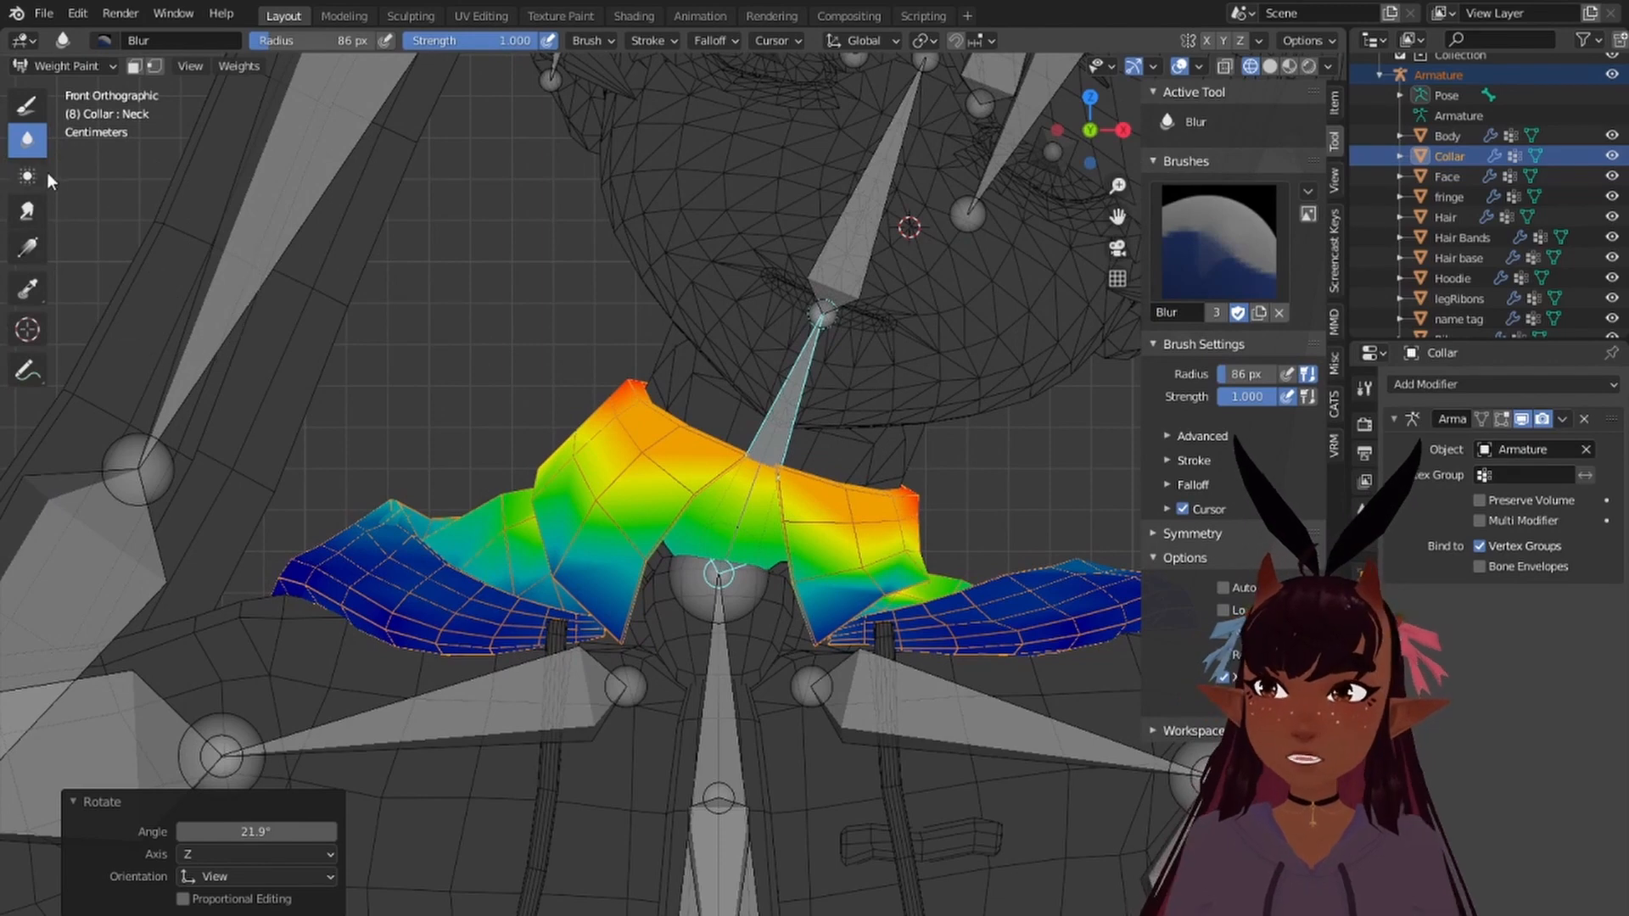
# Step: Blur the Neck weights where the neck collar meets the hood, working around both the front and the back
pyautogui.moveTo(632, 530); pyautogui.dragTo(564, 474)
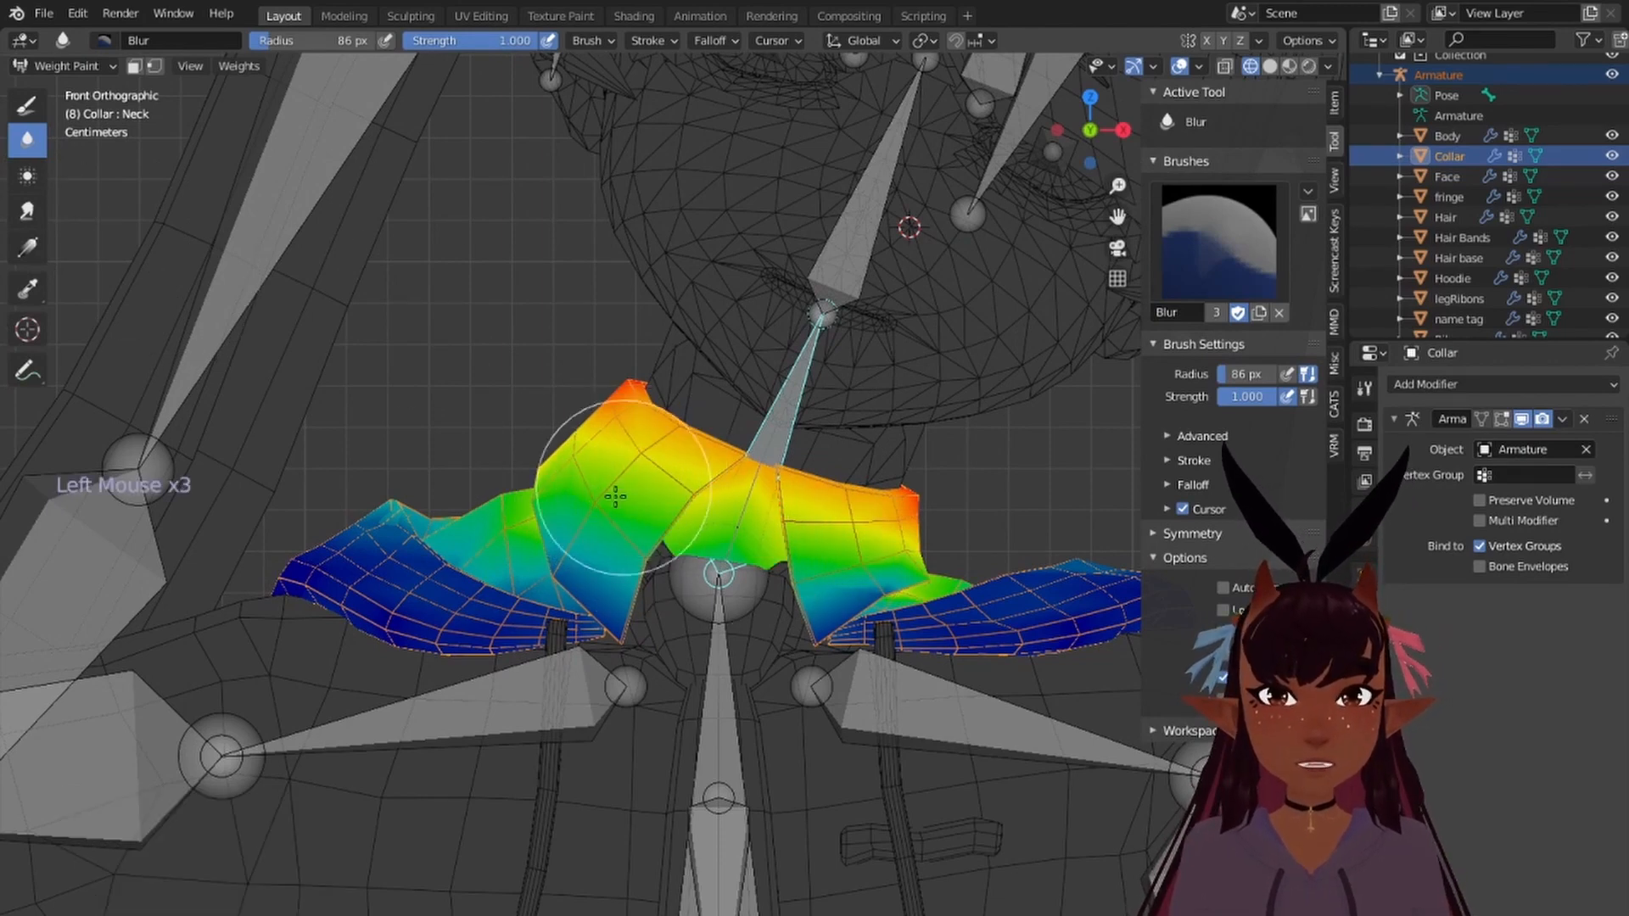
pyautogui.moveTo(621, 631); pyautogui.dragTo(555, 626, button='middle')
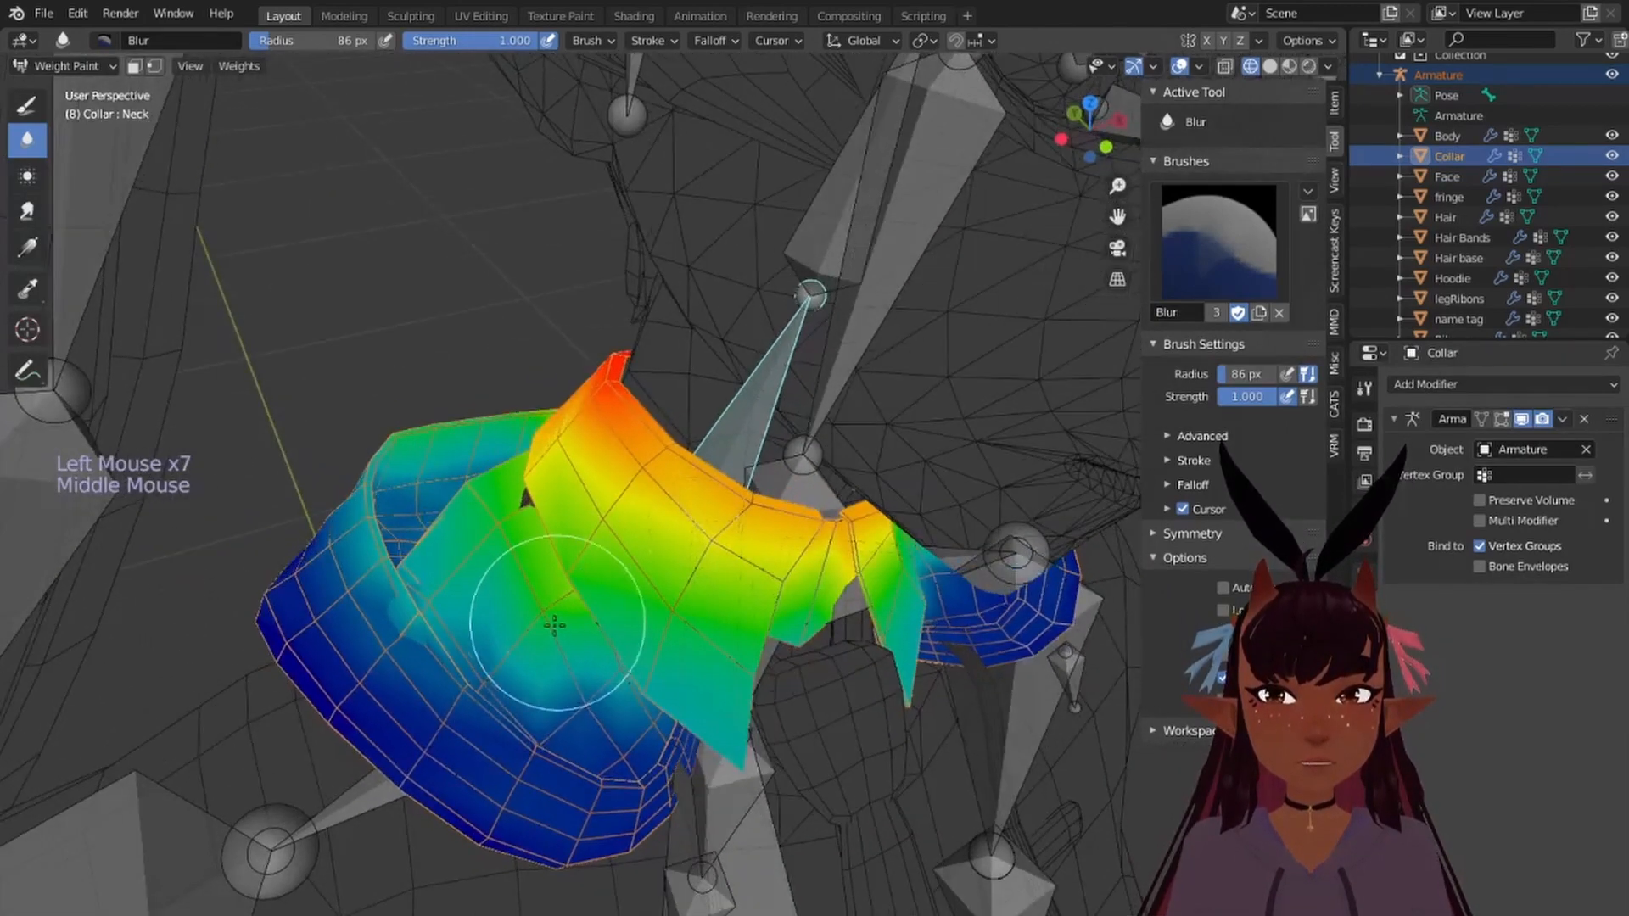
pyautogui.scroll(-2, 419, 594)
pyautogui.moveTo(419, 594); pyautogui.dragTo(636, 716, button='middle')
pyautogui.scroll(-2, 707, 649)
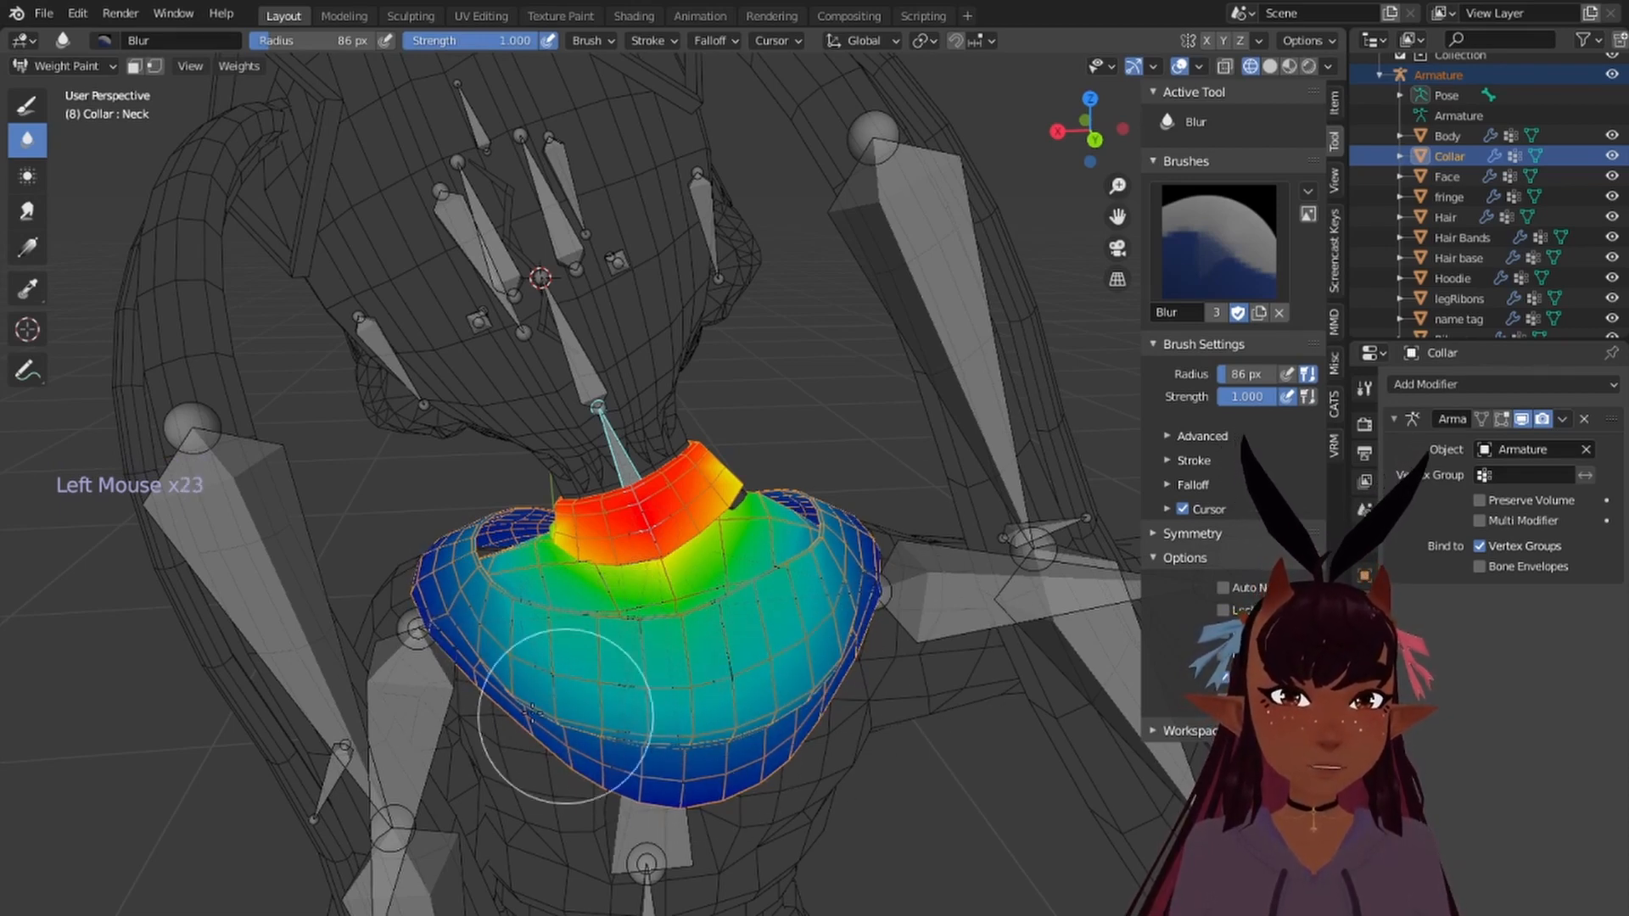
pyautogui.moveTo(405, 566); pyautogui.dragTo(579, 562, button='middle')
pyautogui.scroll(2, 580, 562)
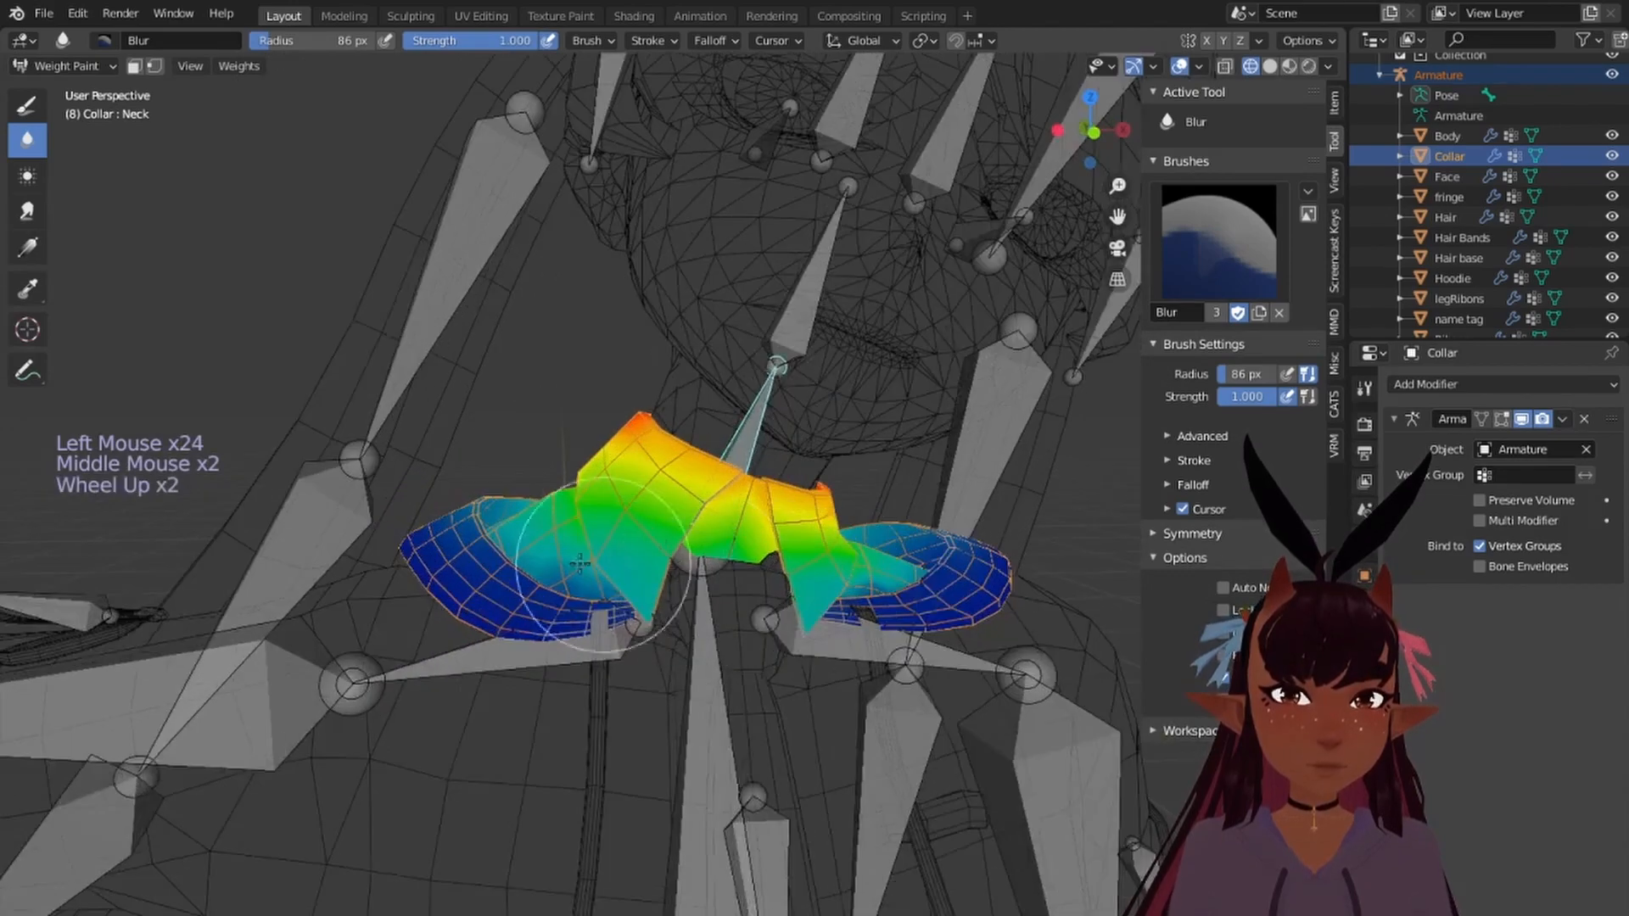
pyautogui.click(565, 501)
# Step: Rotate the neck bone by -26° in the front view to bring the head upright
pyautogui.moveTo(565, 501); pyautogui.dragTo(1162, 532, button='middle')
pyautogui.scroll(-3, 910, 574)
pyautogui.scroll(-2, 910, 574)
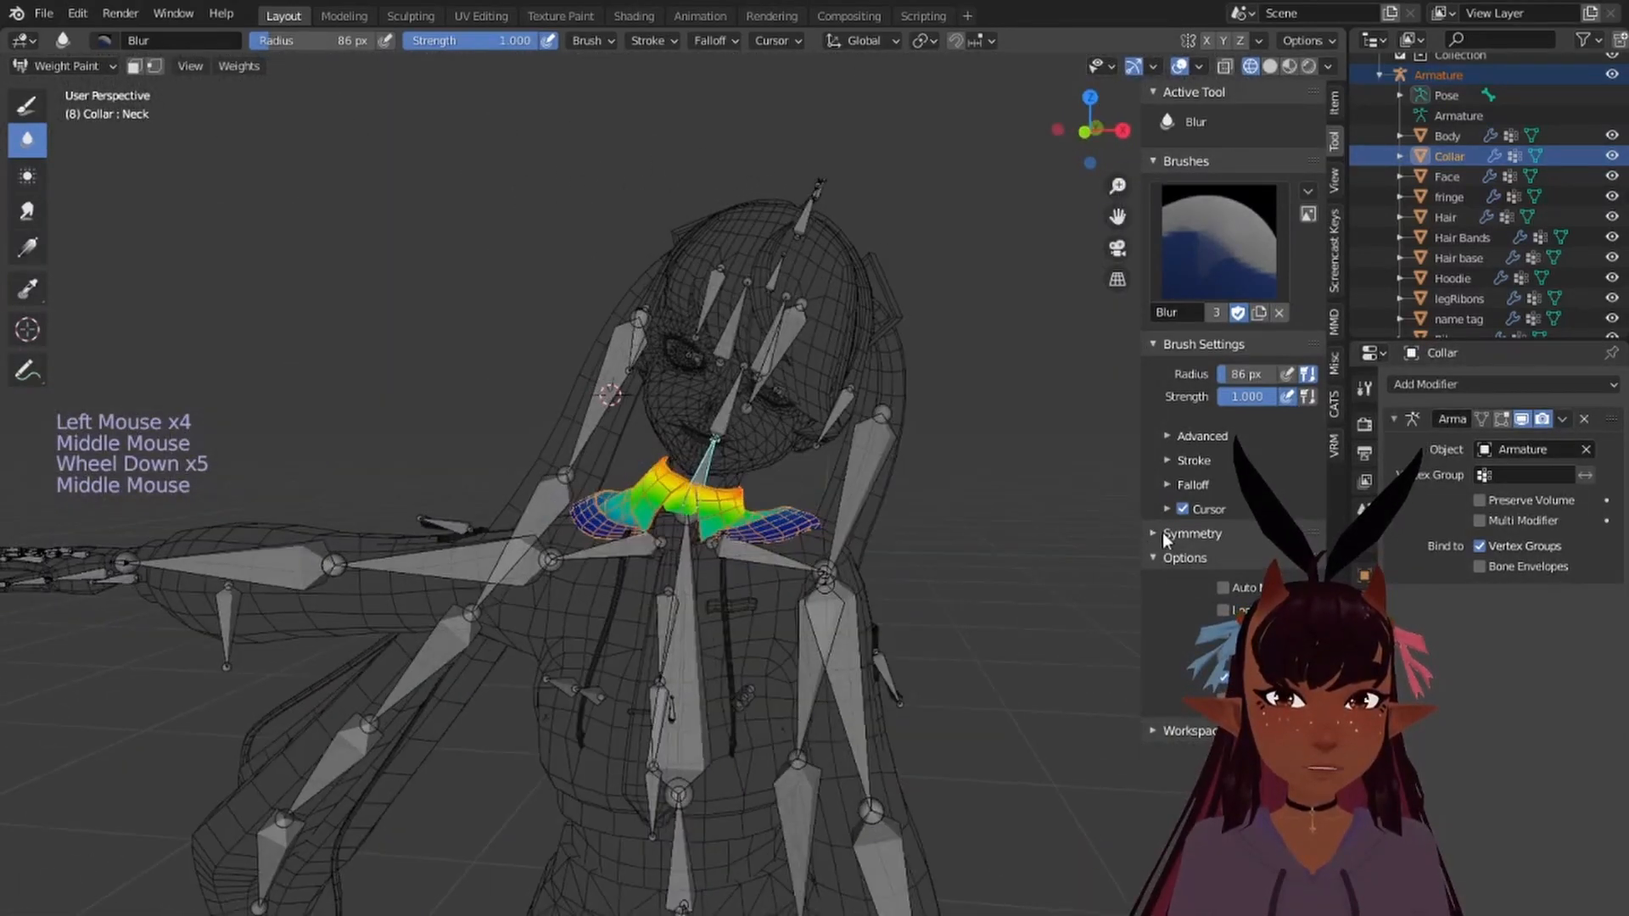
pyautogui.press('KP_1')
pyautogui.scroll(4, 1043, 547)
pyautogui.press('r')
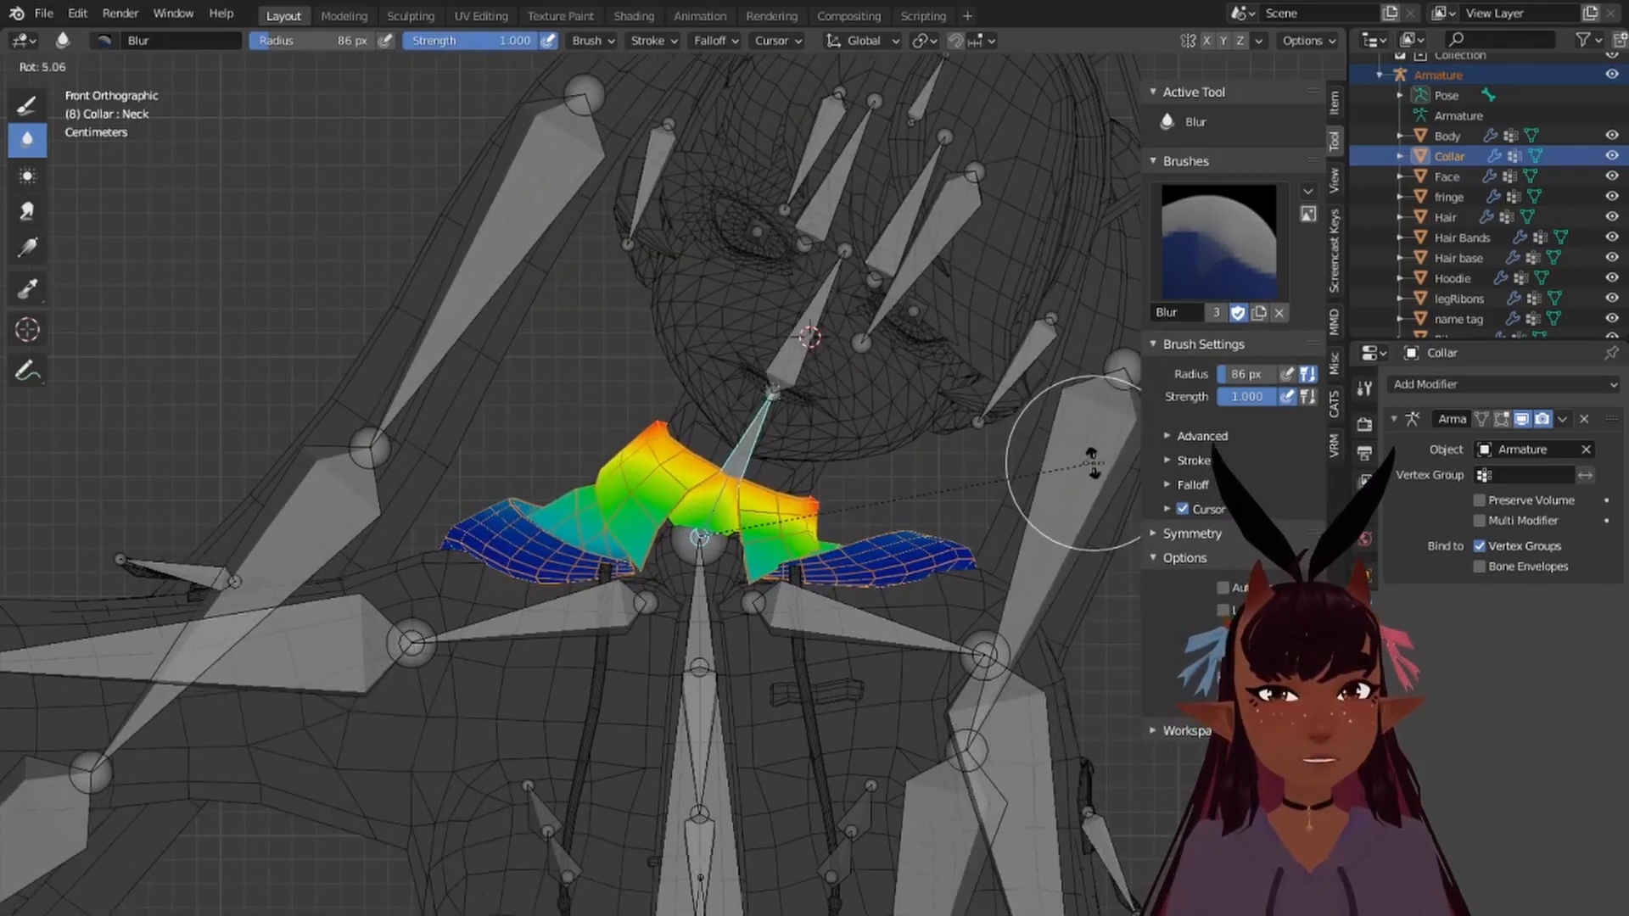
pyautogui.click(1083, 465)
# Step: Examine the collar's shape and Neck weights from the front, side and back with the head upright
pyautogui.scroll(5, 648, 520)
pyautogui.moveTo(1083, 465); pyautogui.dragTo(612, 481, button='middle')
pyautogui.scroll(-3, 443, 483)
pyautogui.scroll(3, 527, 444)
pyautogui.moveTo(527, 444); pyautogui.dragTo(686, 456, button='middle')
pyautogui.scroll(-4, 664, 442)
pyautogui.moveTo(665, 364); pyautogui.dragTo(767, 521, button='middle')
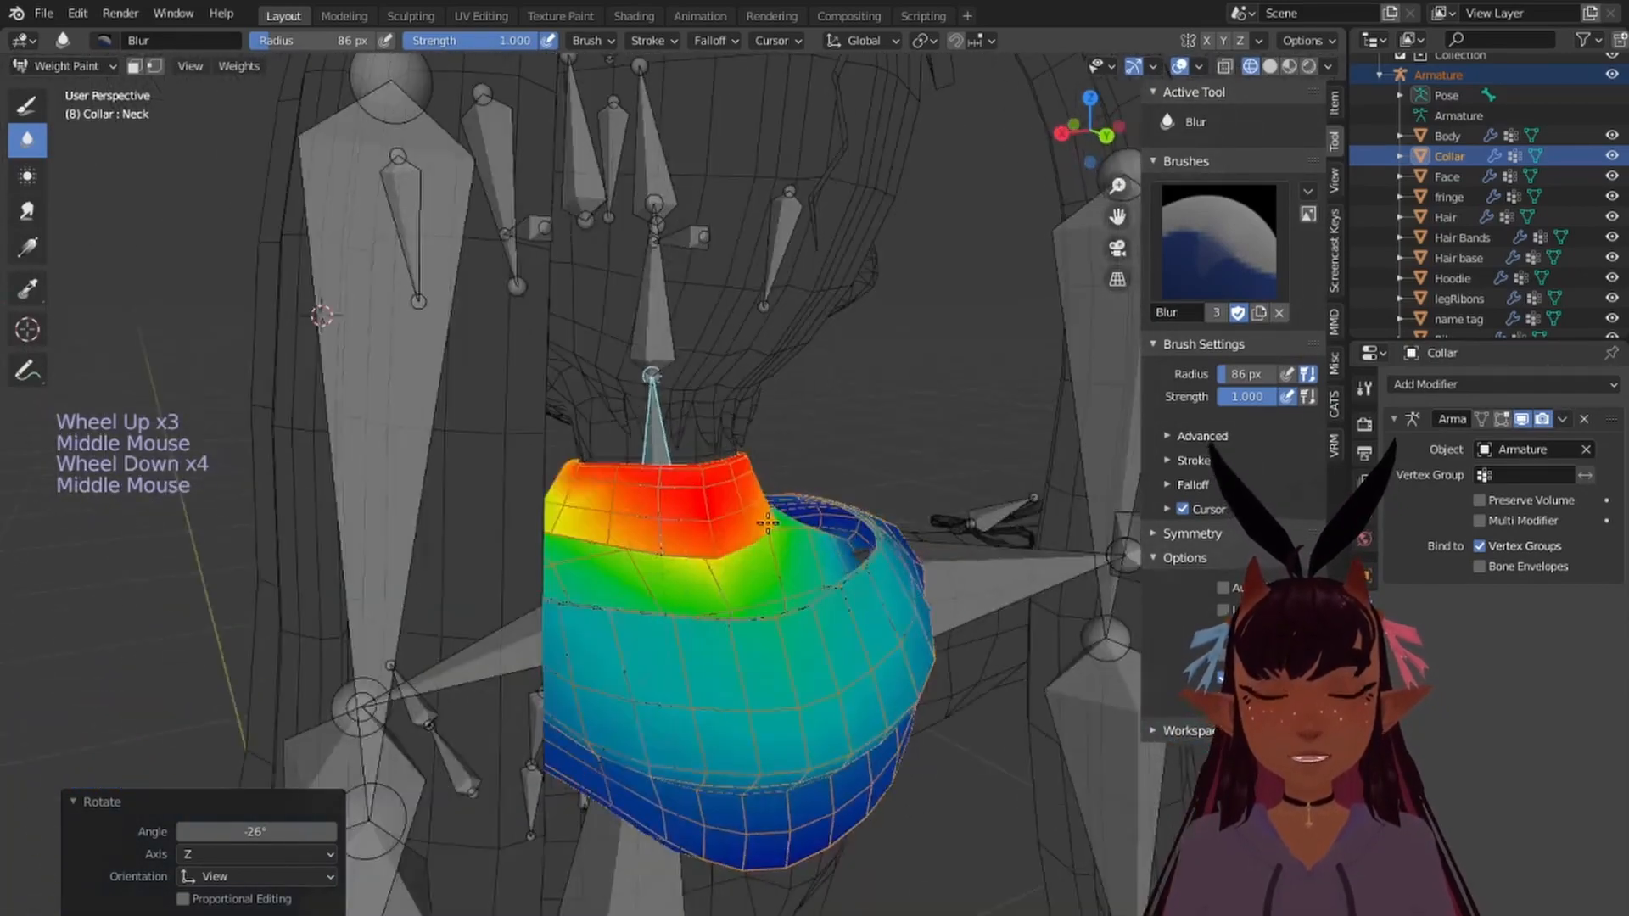
pyautogui.press('KP_1')
pyautogui.scroll(-6, 733, 522)
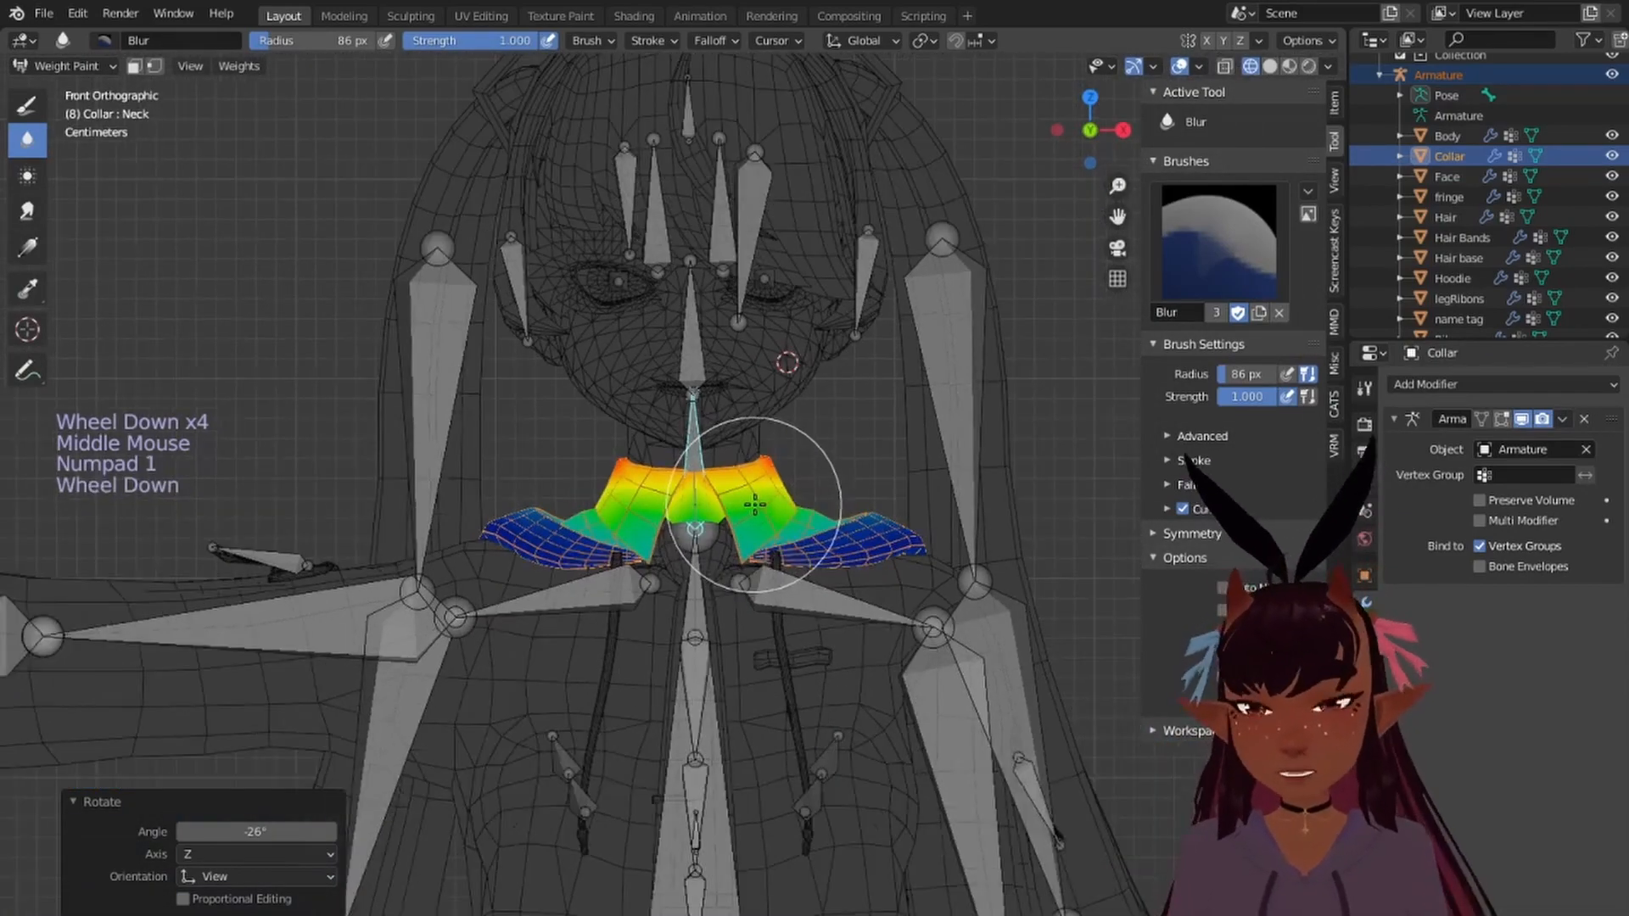
pyautogui.scroll(1, 708, 620)
pyautogui.scroll(1, 691, 649)
pyautogui.scroll(-2, 670, 672)
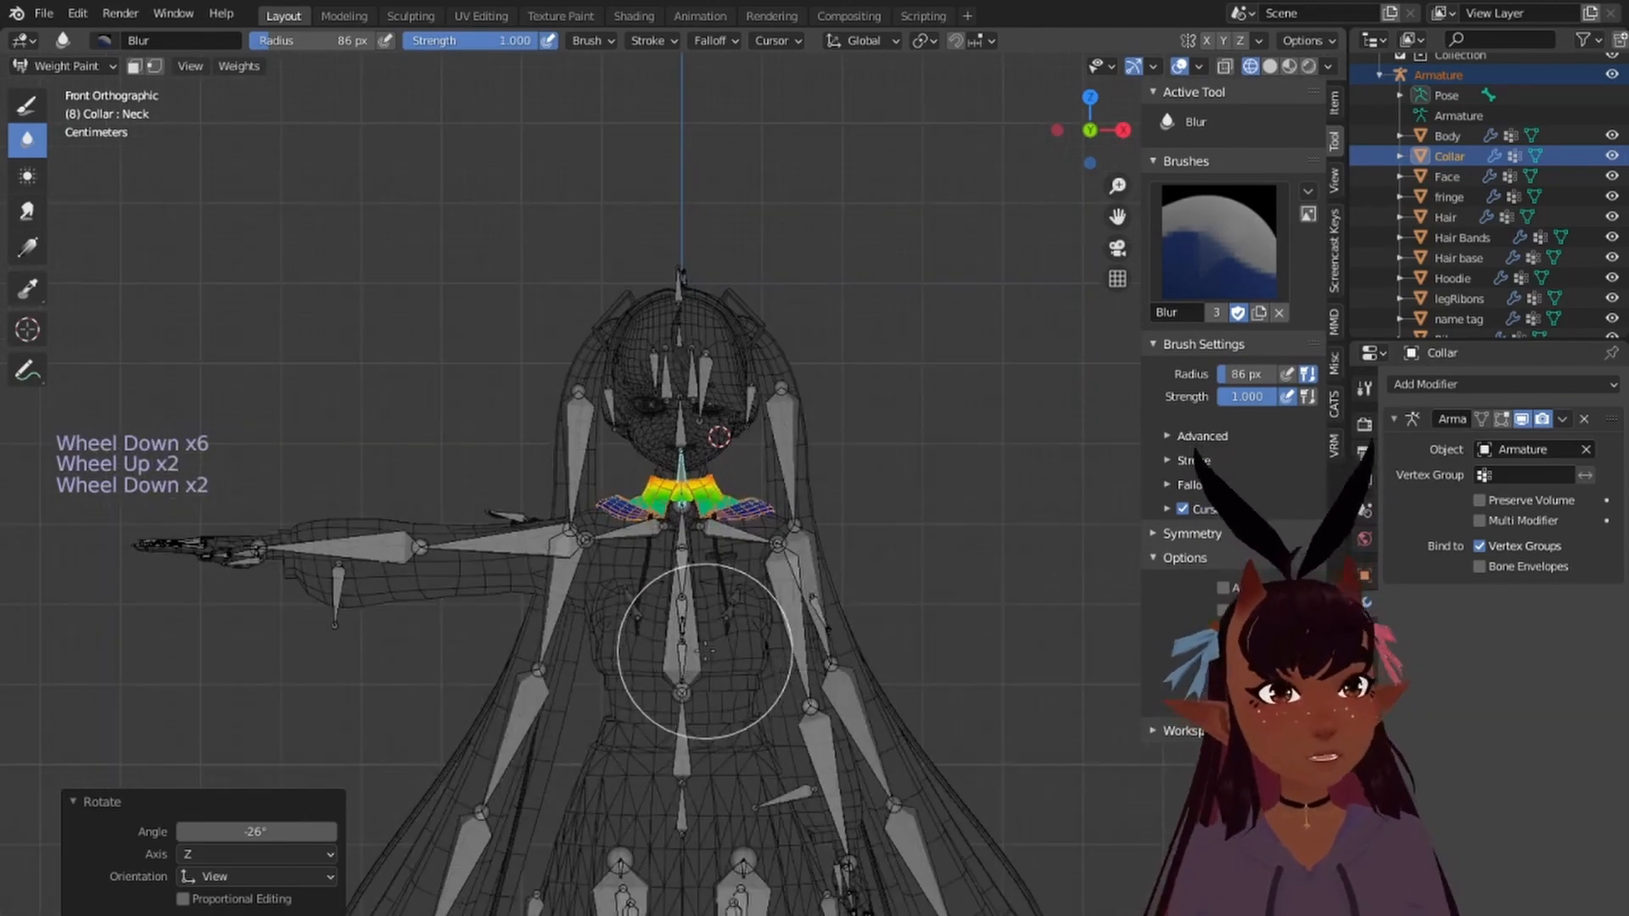
# Step: Select the left arm bone and rotate it by -53.5° to lift the arm away from the body
pyautogui.keyDown('shift'); pyautogui.moveTo(669, 673); pyautogui.dragTo(790, 555, button='middle'); pyautogui.keyUp('shift')
pyautogui.scroll(1, 792, 545)
pyautogui.keyDown('shift'); pyautogui.scroll(1, 792, 547); pyautogui.keyUp('shift')
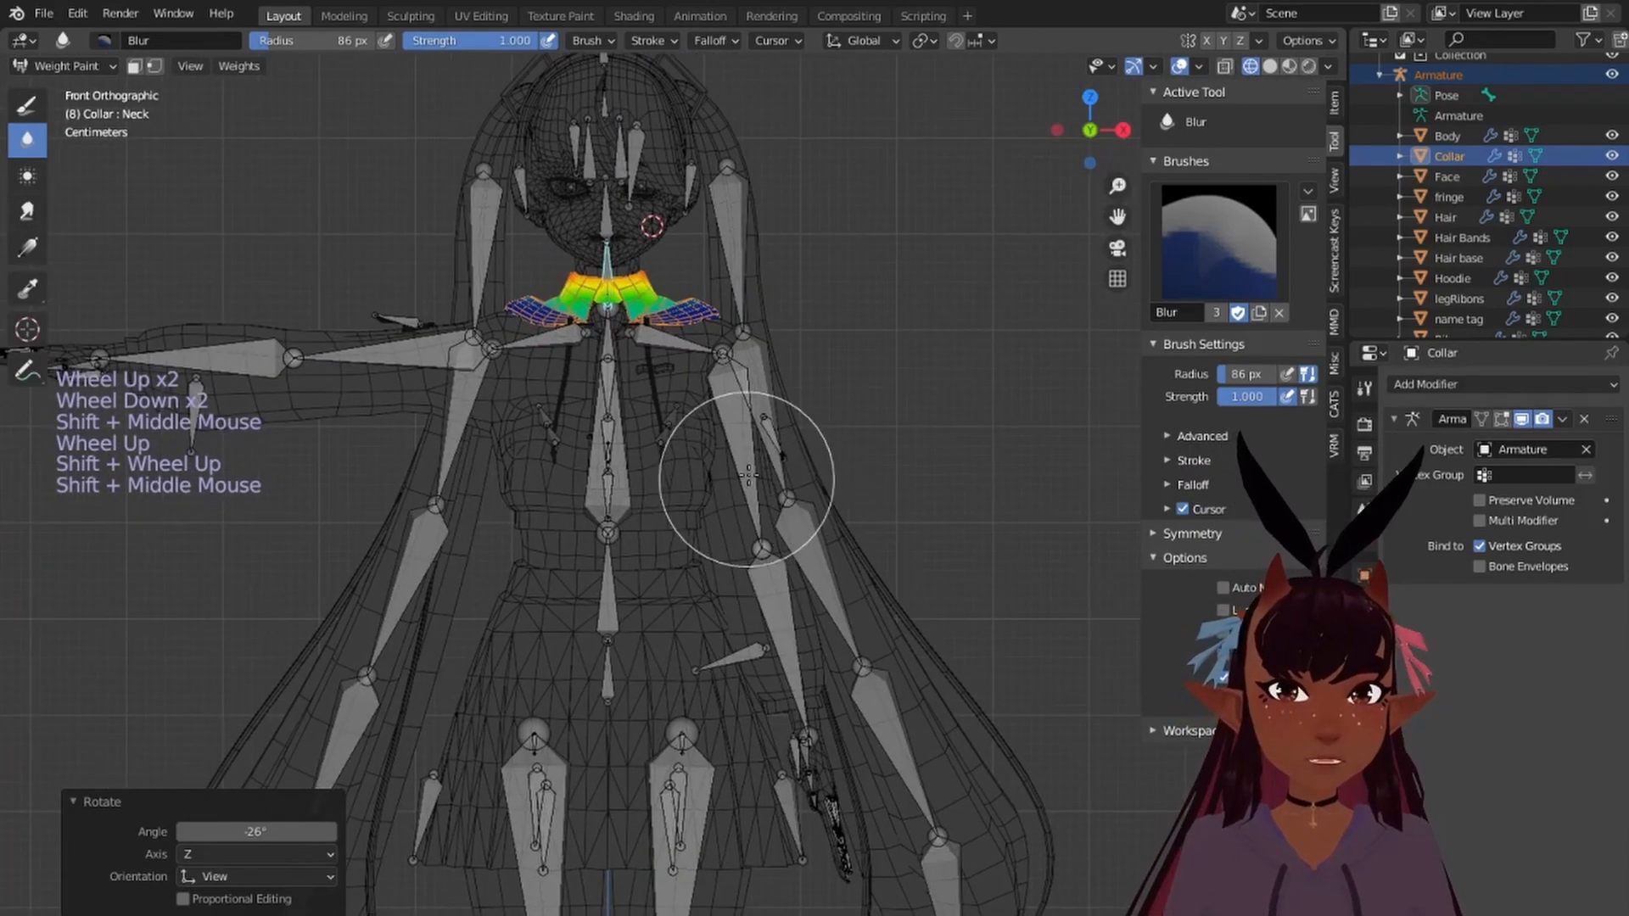
pyautogui.rightClick(771, 548)
pyautogui.press('r')
pyautogui.click(893, 439)
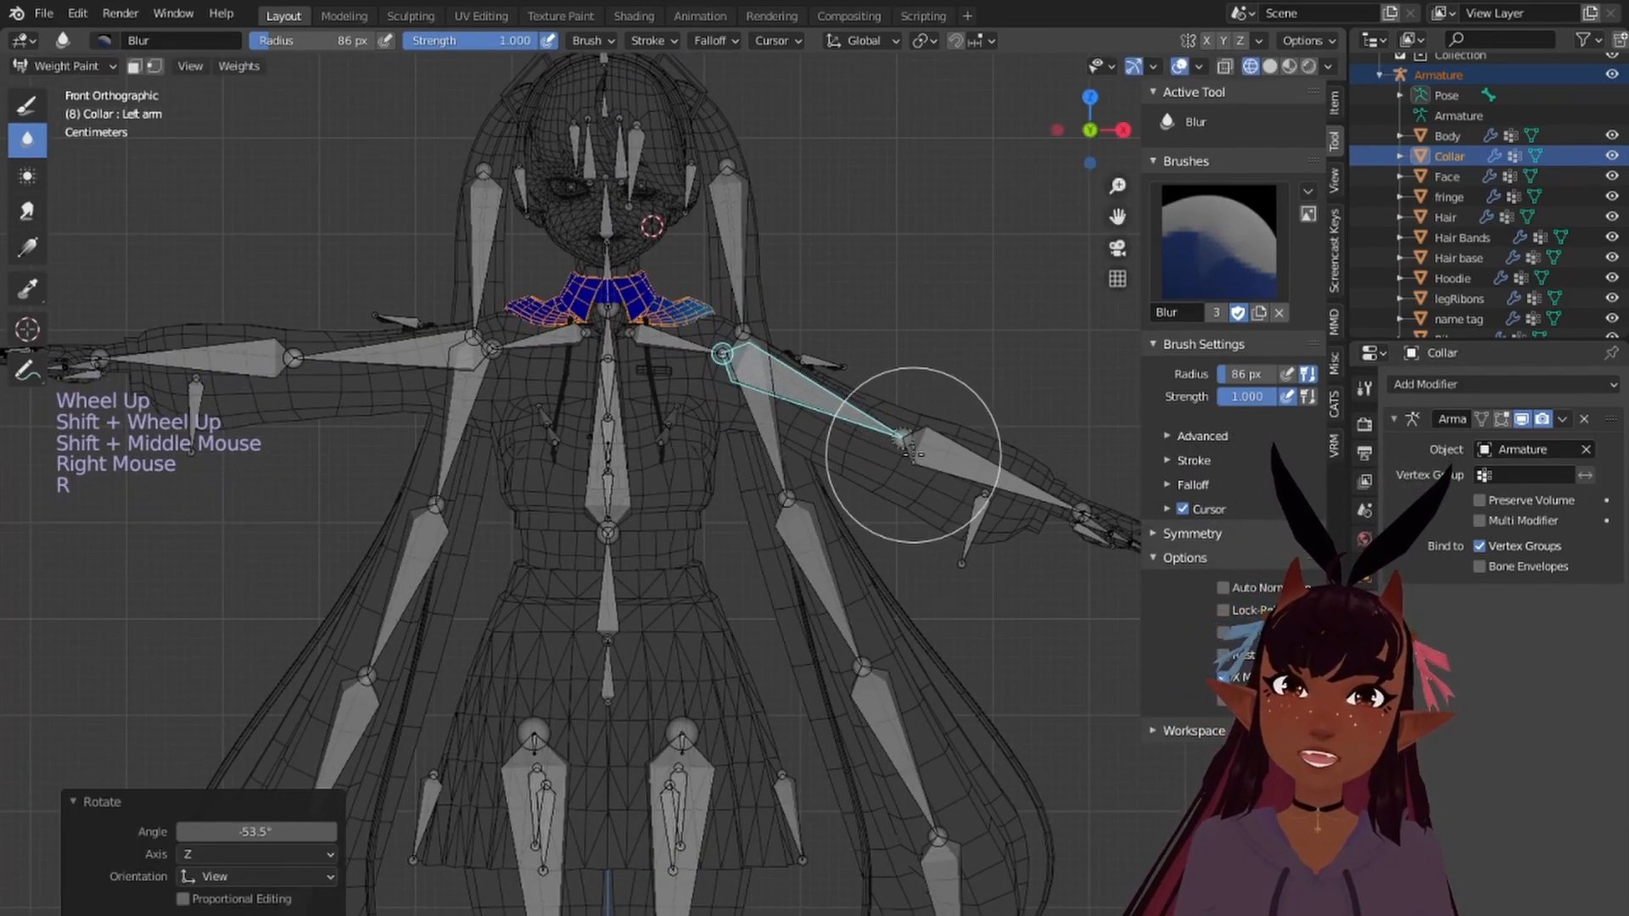
# Step: Rotate the left arm bone by -24.1° in the front view to test the collar's deformation
pyautogui.rightClick(891, 465)
pyautogui.scroll(-5, 713, 492)
pyautogui.scroll(3, 737, 494)
pyautogui.keyDown('shift'); pyautogui.moveTo(738, 494); pyautogui.dragTo(738, 366, button='middle'); pyautogui.keyUp('shift')
pyautogui.press('r')
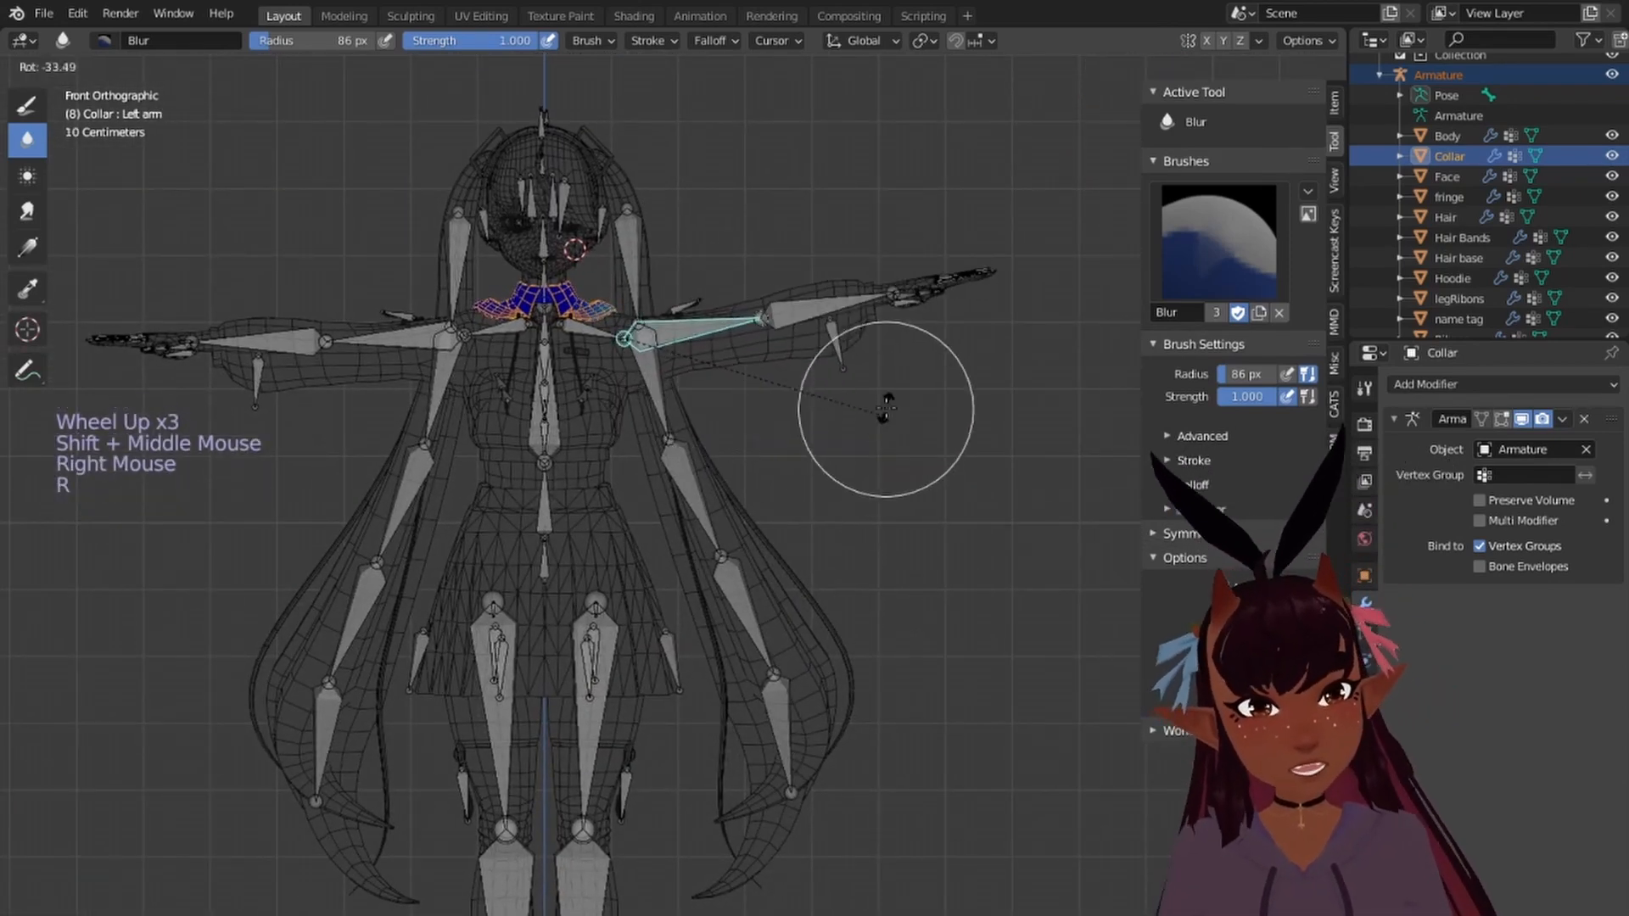
pyautogui.click(923, 484)
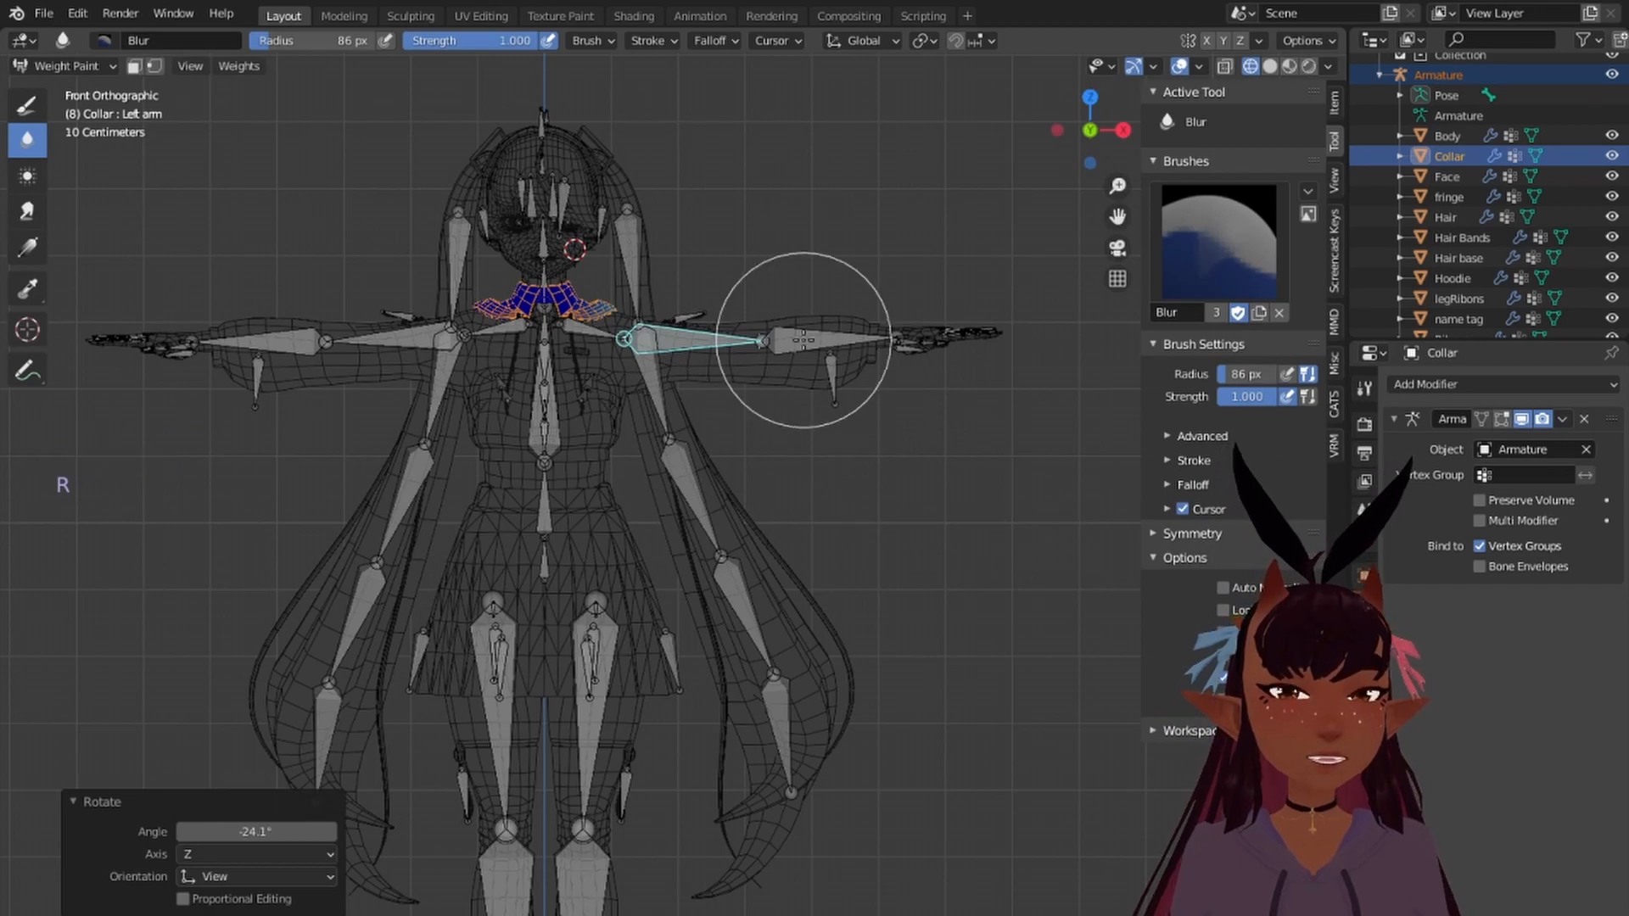
# Step: Select the left elbow bone and swing it to test the arm's bend
pyautogui.rightClick(804, 339)
pyautogui.press('r')
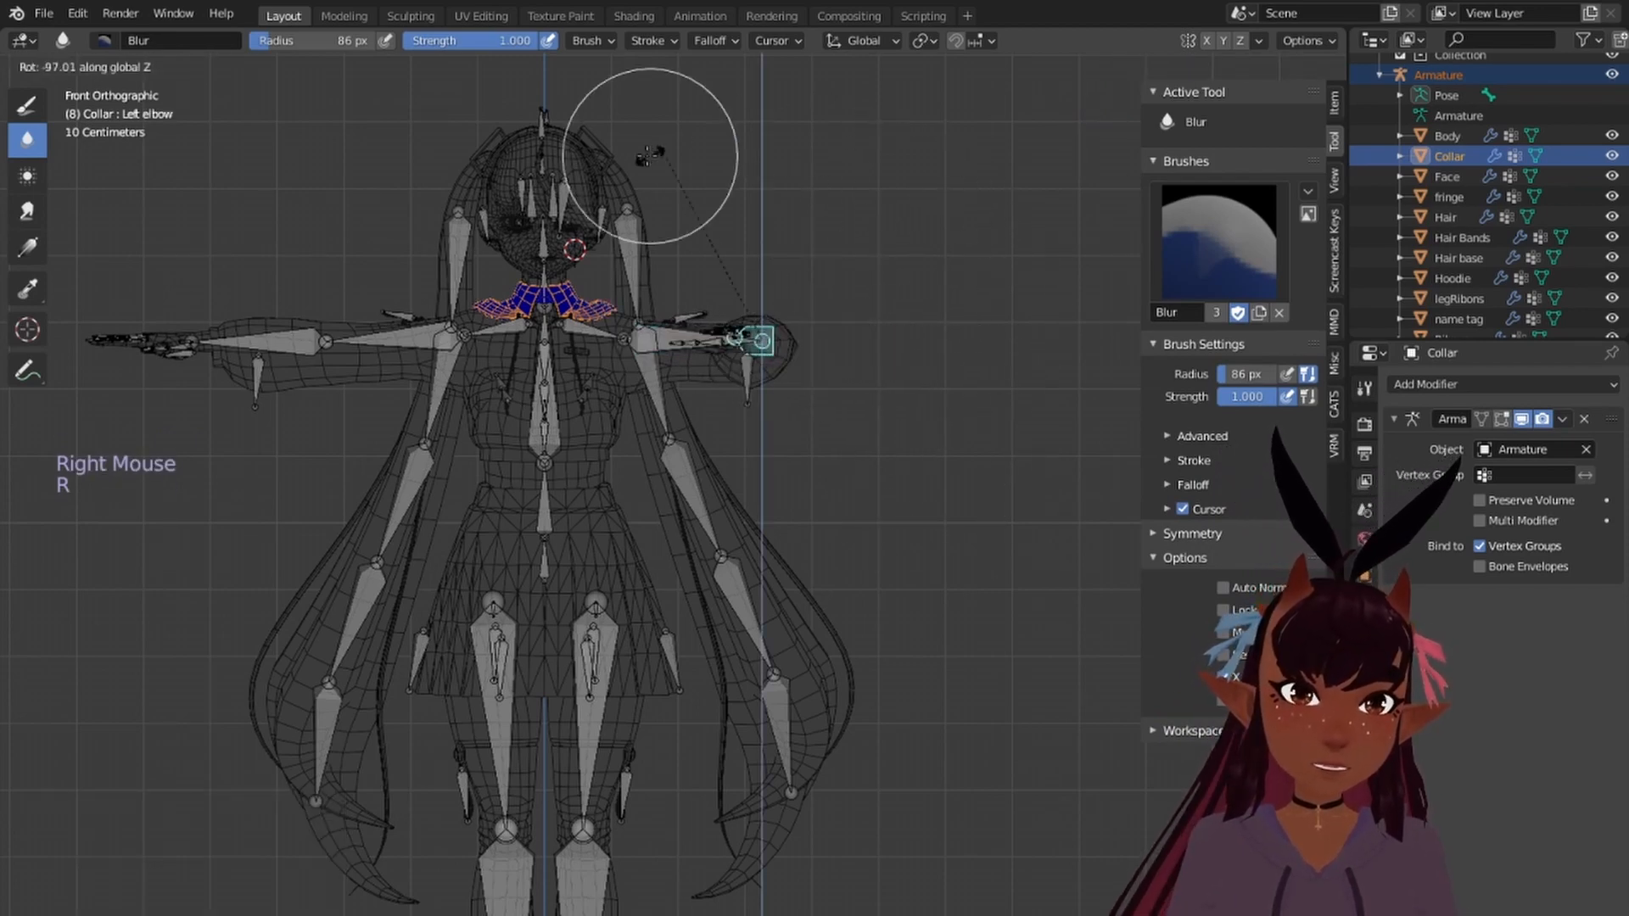
pyautogui.click(1039, 382)
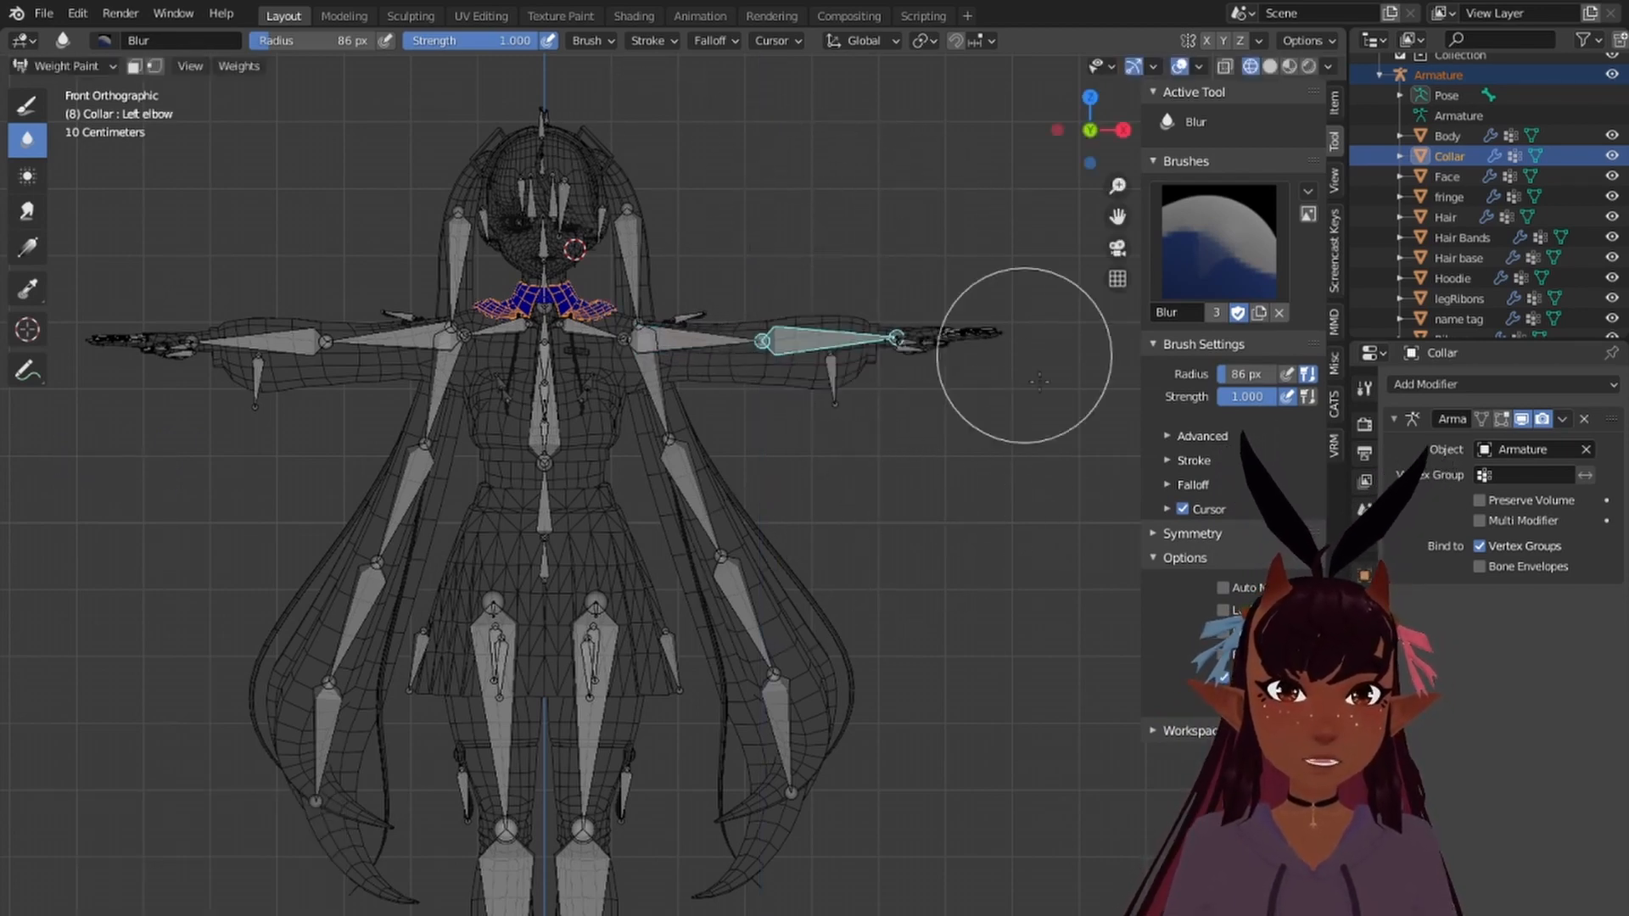
# Step: Stop the CATS pose mode to return the whole armature to its rest pose
pyautogui.scroll(-4, 776, 417)
pyautogui.scroll(2, 690, 473)
pyautogui.keyDown('shift'); pyautogui.moveTo(690, 472); pyautogui.dragTo(780, 329, button='middle'); pyautogui.keyUp('shift')
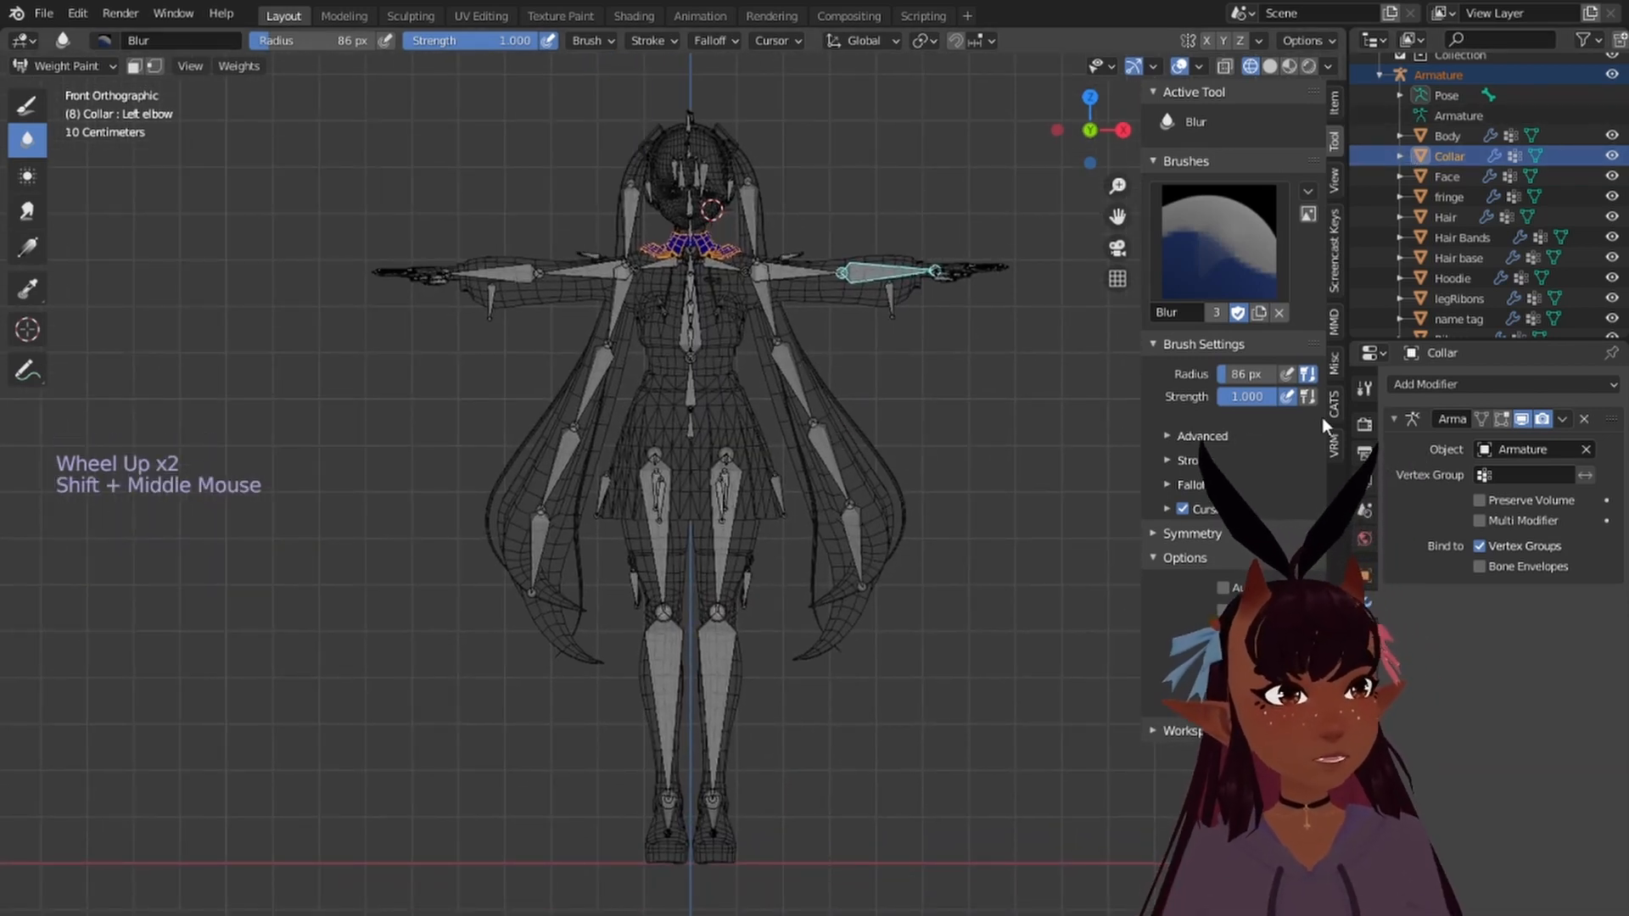
pyautogui.click(1334, 407)
pyautogui.click(1238, 211)
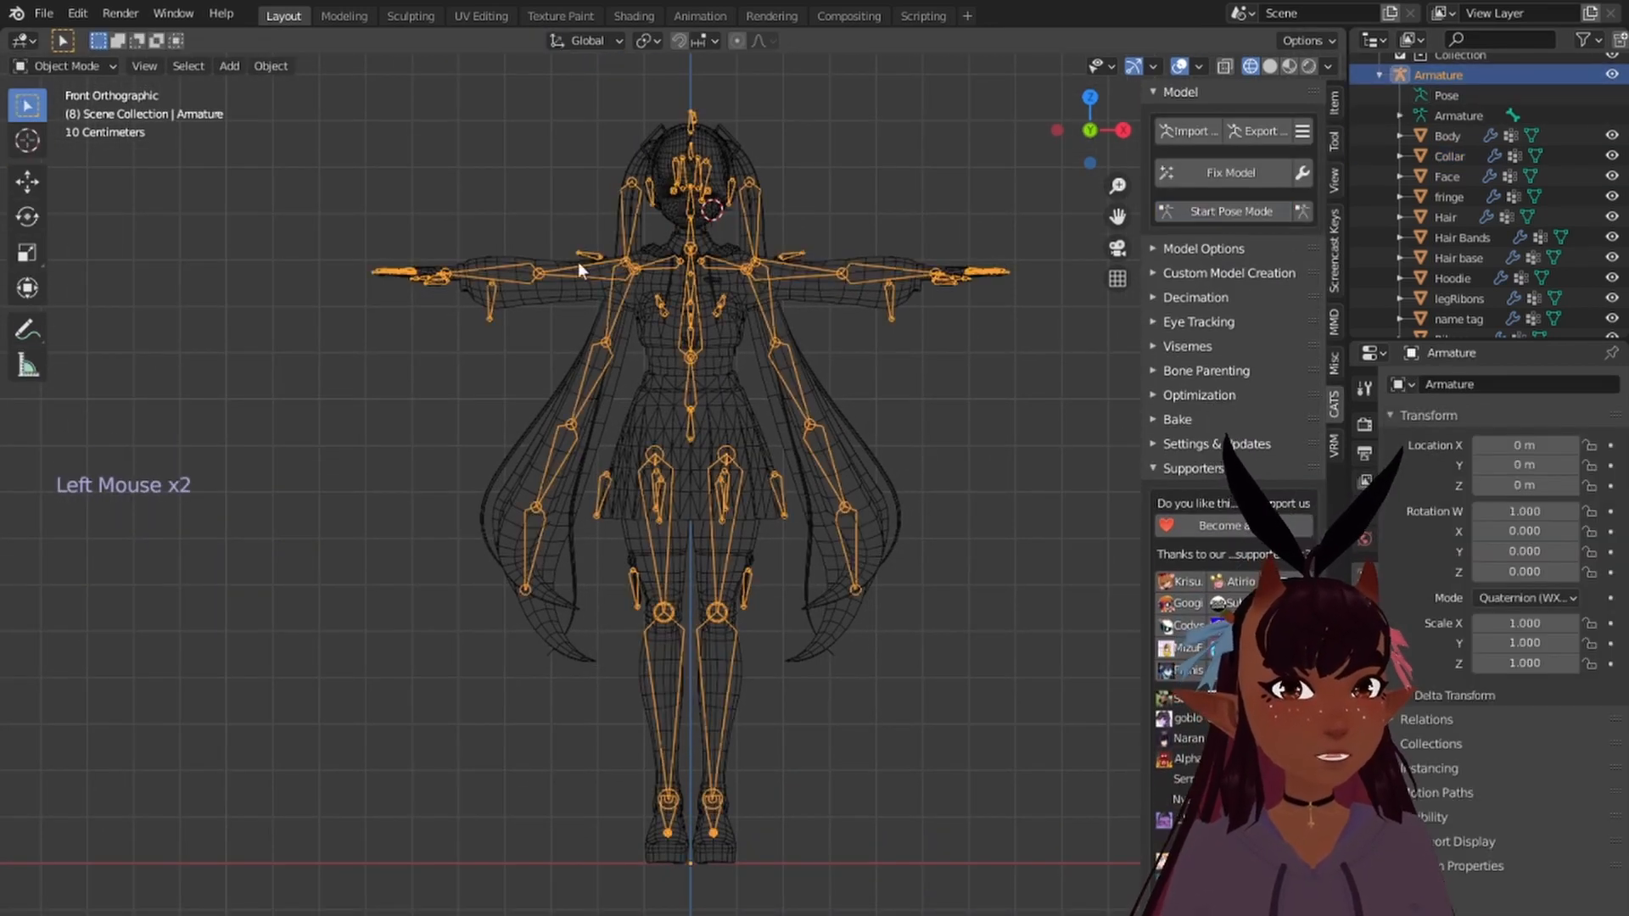
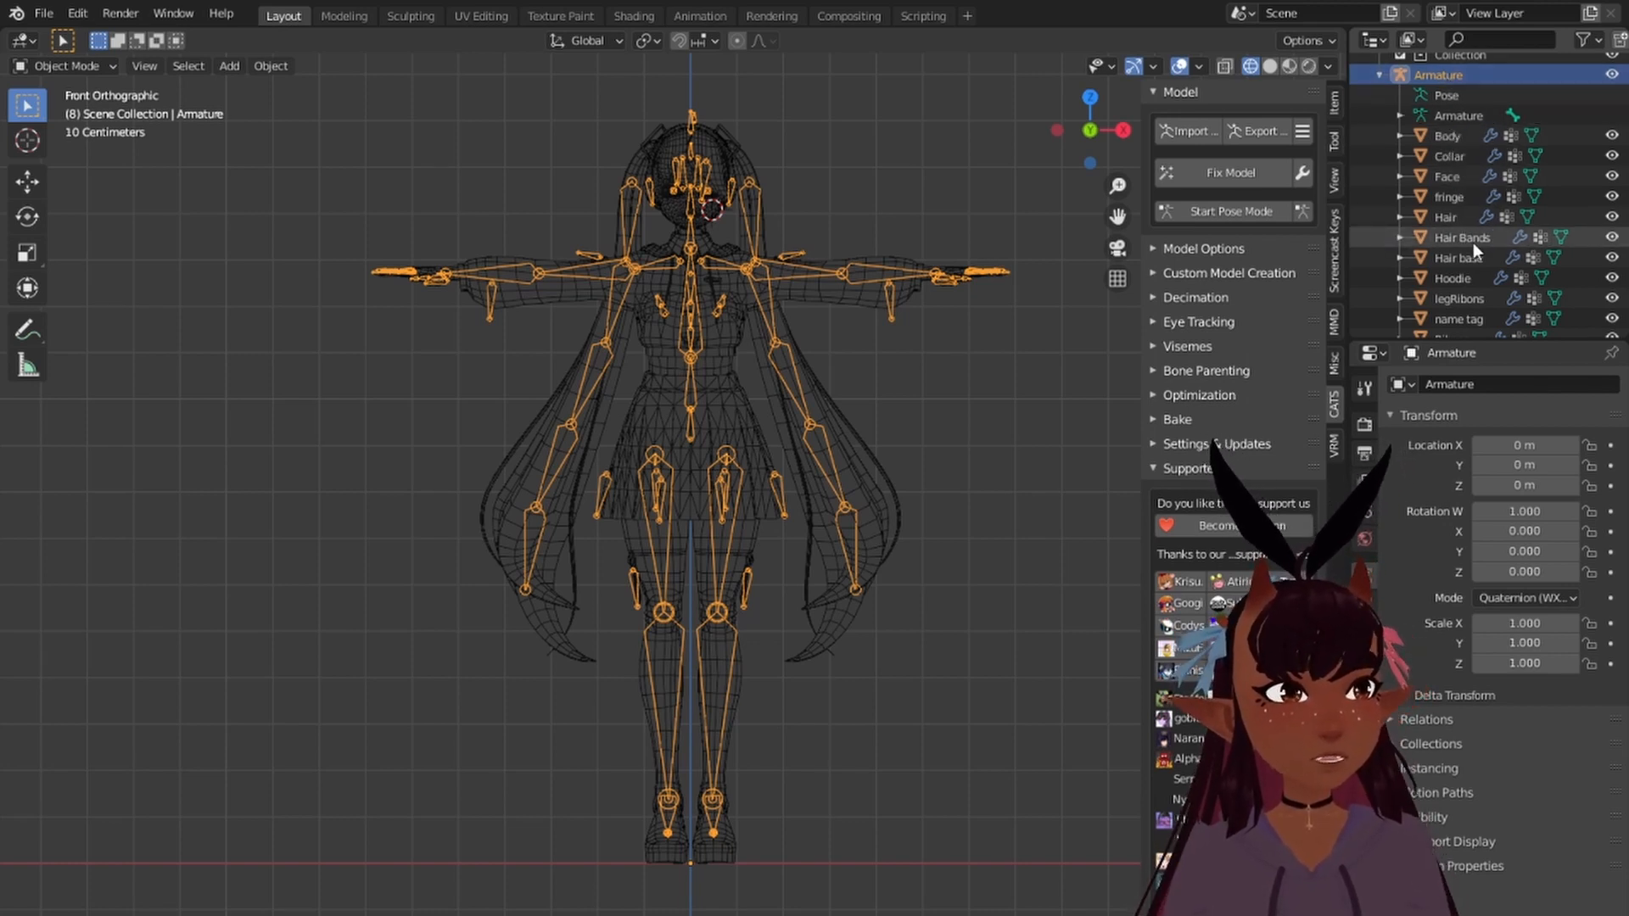
# Step: Add the legRibons mesh to the armature selection and switch it to Weight Paint mode
pyautogui.scroll(-2, 1468, 242)
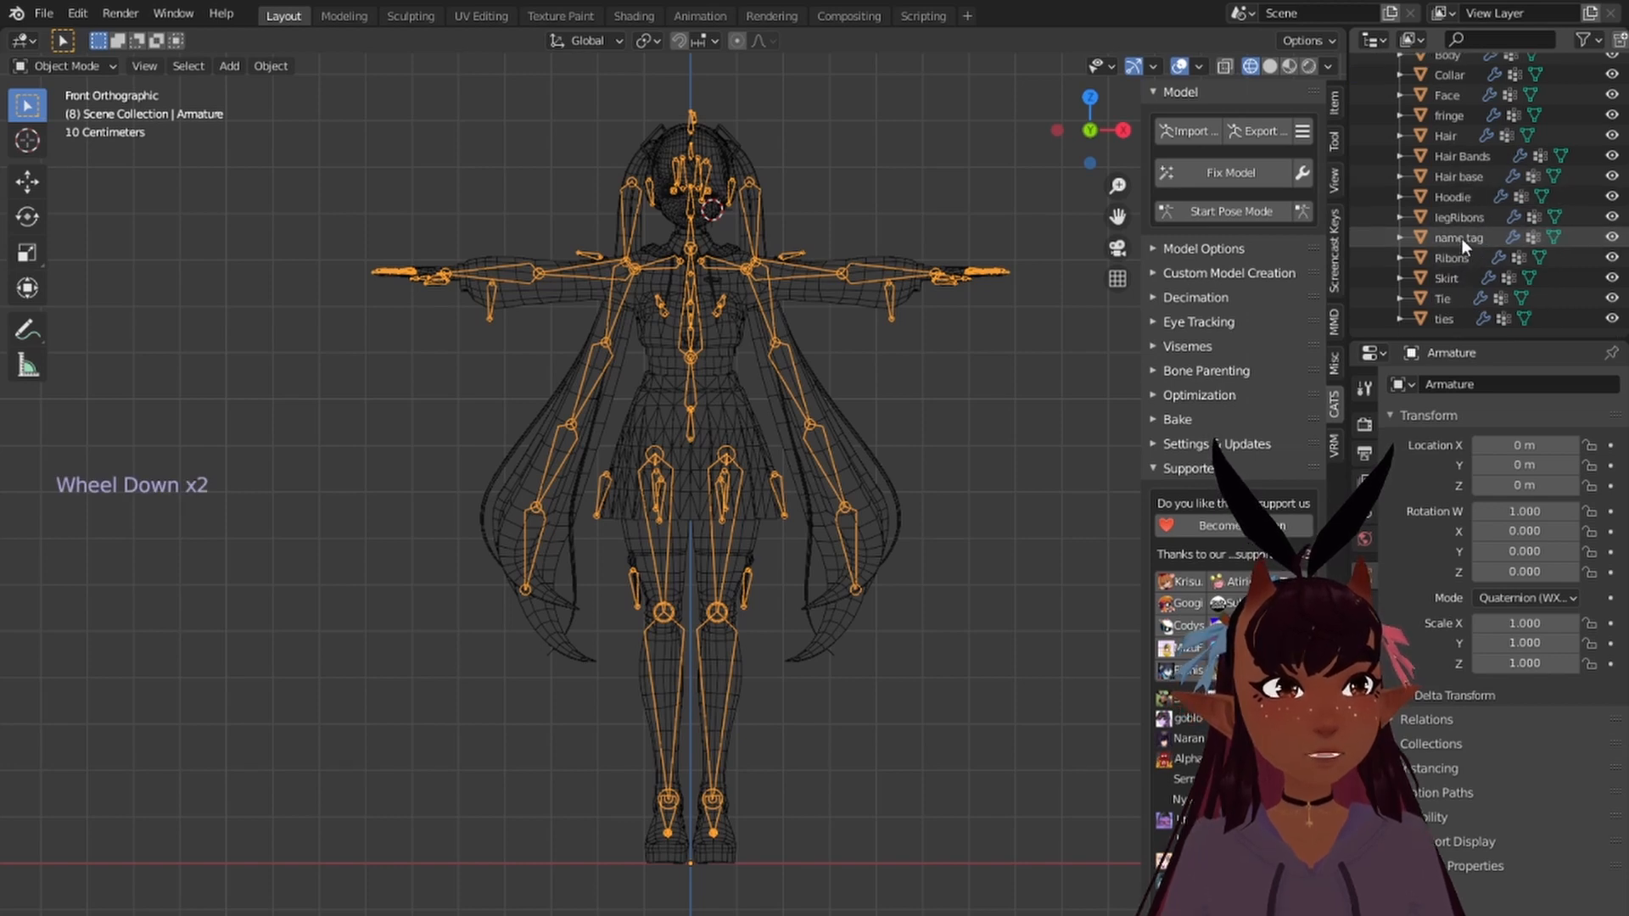
pyautogui.keyDown('ctrl'); pyautogui.click(1458, 215); pyautogui.keyUp('ctrl')
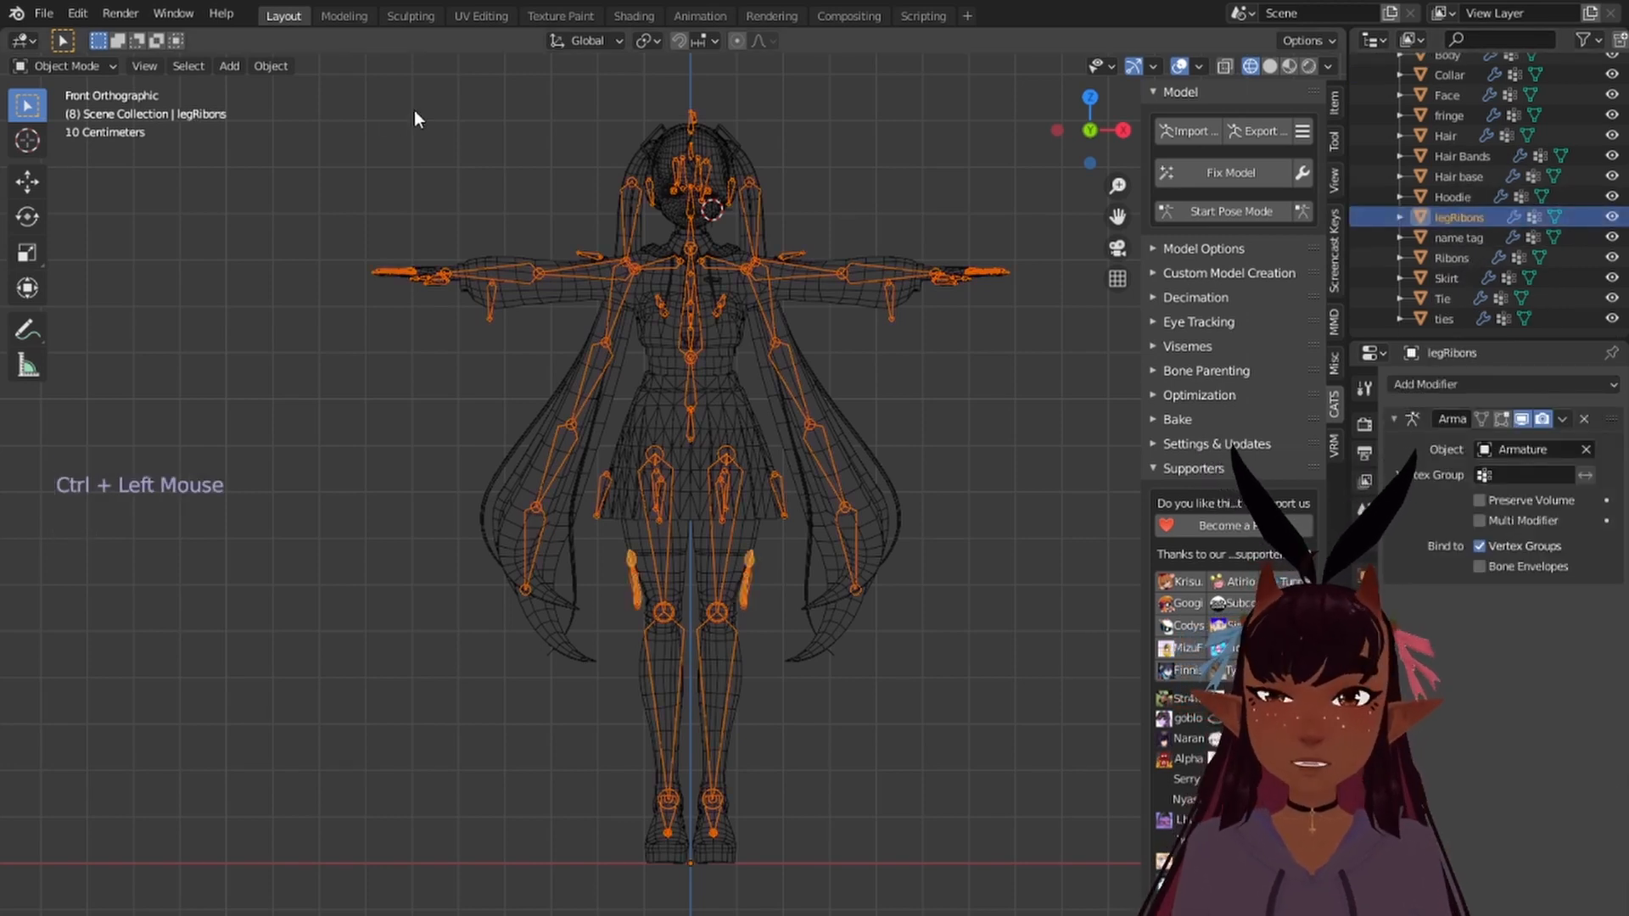
pyautogui.click(103, 61)
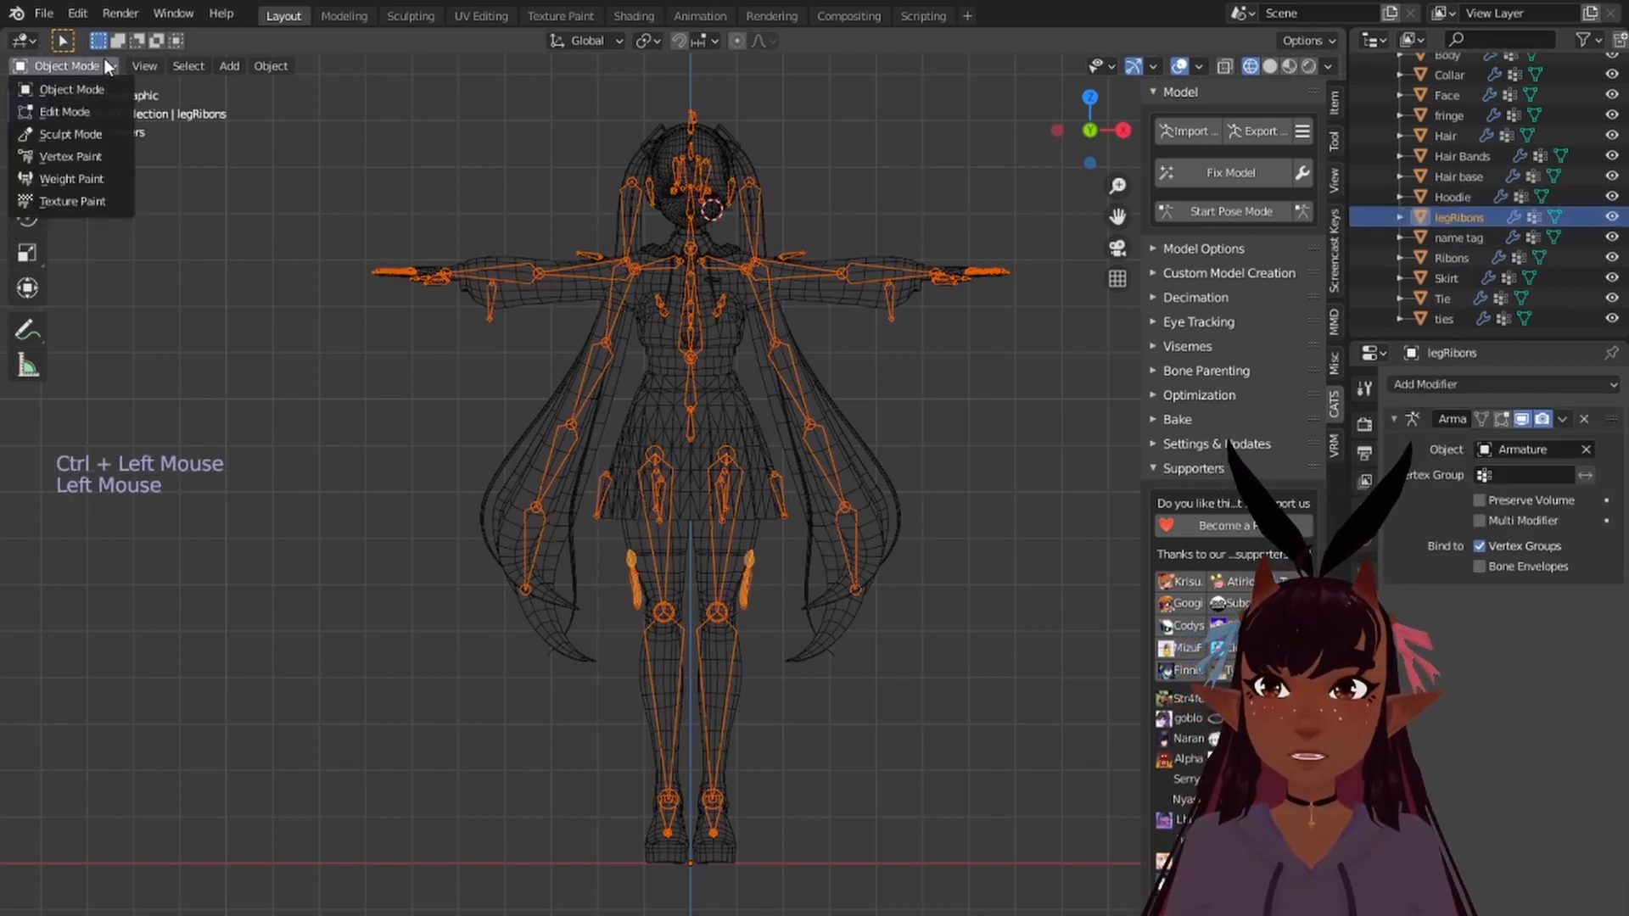
pyautogui.click(64, 176)
pyautogui.scroll(9, 793, 665)
pyautogui.keyDown('shift'); pyautogui.moveTo(793, 666); pyautogui.dragTo(563, 418, button='middle'); pyautogui.keyUp('shift')
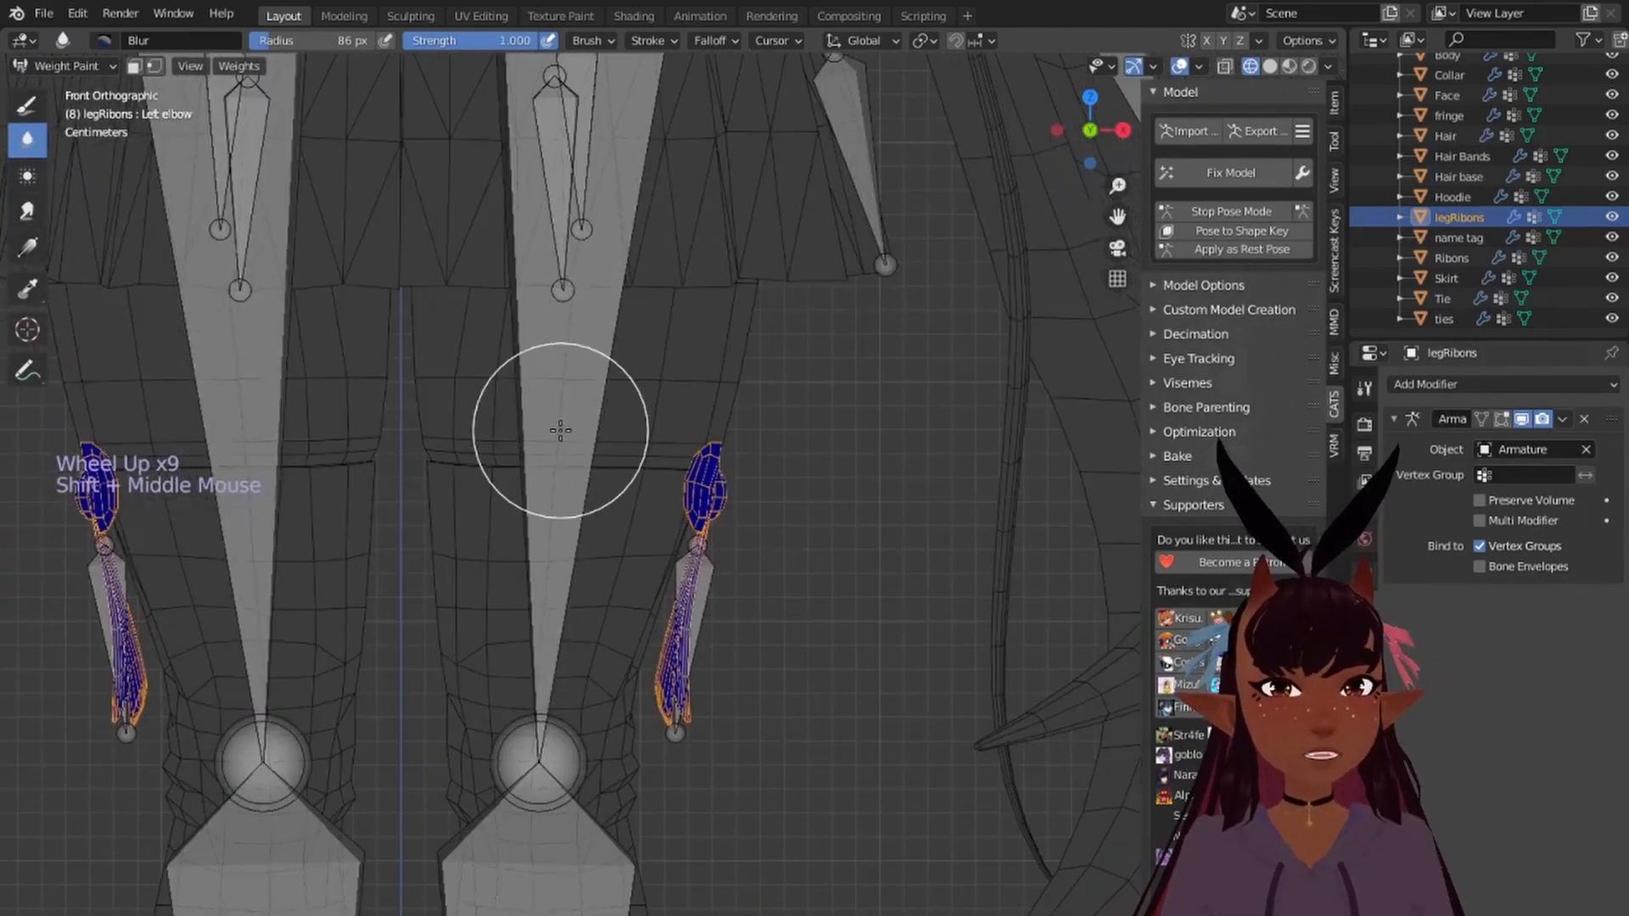
# Step: Select the Left leg bone and subtract its weight from the leg ribbon's outer bow loops and hanging tails using the Draw brush
pyautogui.rightClick(563, 418)
pyautogui.moveTo(755, 531); pyautogui.dragTo(762, 389, button='middle')
pyautogui.click(1333, 140)
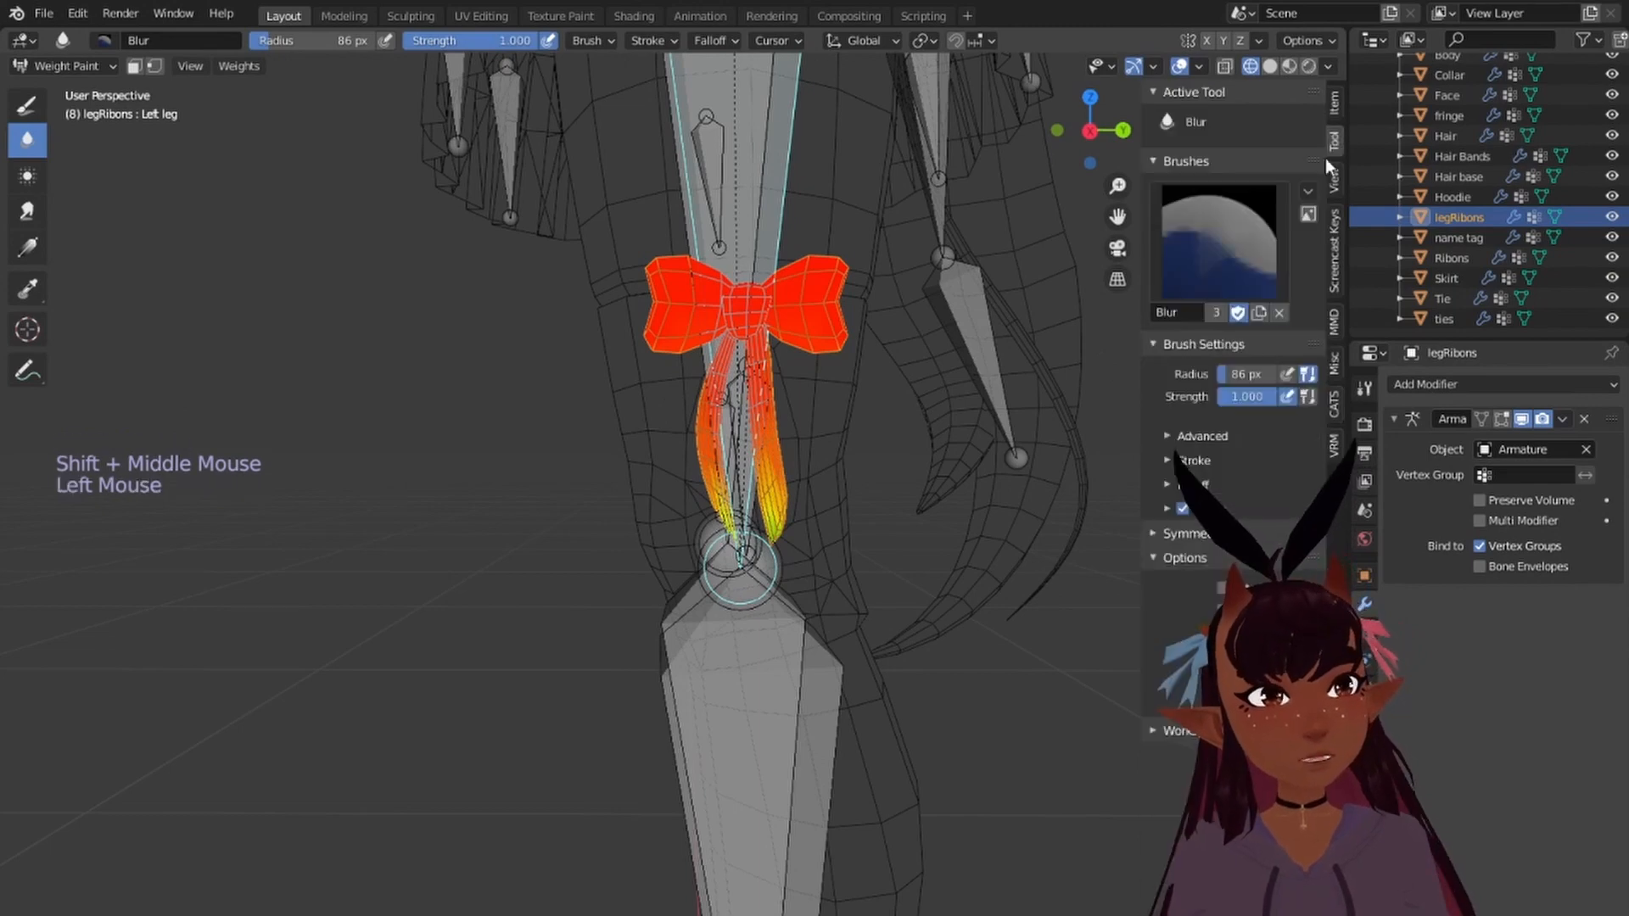
pyautogui.scroll(2, 721, 540)
pyautogui.moveTo(672, 473); pyautogui.dragTo(778, 495, button='middle')
pyautogui.click(28, 106)
pyautogui.click(724, 40)
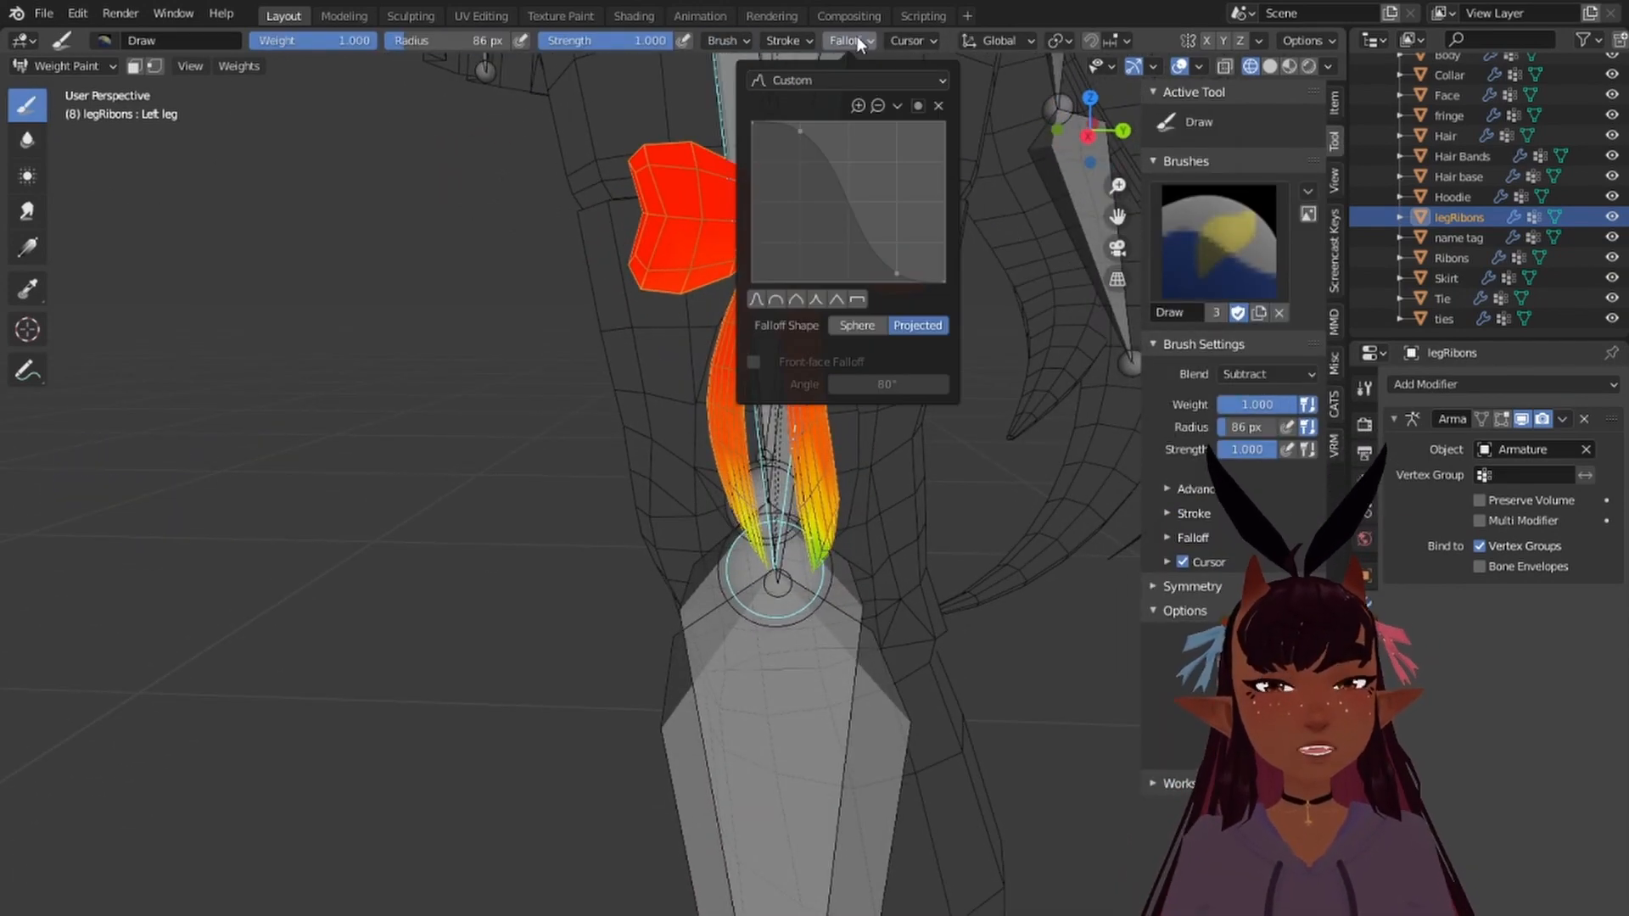
pyautogui.moveTo(611, 174); pyautogui.dragTo(623, 262)
pyautogui.moveTo(933, 170); pyautogui.dragTo(925, 263)
pyautogui.moveTo(730, 382); pyautogui.dragTo(747, 492)
pyautogui.moveTo(814, 356)
pyautogui.mouseDown()
pyautogui.moveTo(855, 477)
pyautogui.moveTo(836, 543)
pyautogui.mouseUp()
pyautogui.scroll(3, 882, 466)
pyautogui.scroll(-4, 904, 462)
# Step: Blur the Left leg weights along the leg ribbon to smooth their transition
pyautogui.moveTo(903, 461)
pyautogui.mouseDown(button='middle')
pyautogui.moveTo(862, 400)
pyautogui.moveTo(747, 374)
pyautogui.mouseUp(button='middle')
pyautogui.scroll(3, 746, 373)
pyautogui.click(27, 140)
pyautogui.moveTo(543, 475)
pyautogui.mouseDown()
pyautogui.moveTo(413, 494)
pyautogui.moveTo(535, 593)
pyautogui.mouseUp()
# Step: Select the Legribbons_L bone and paint its weight onto the bow loops and ribbon tails with the Draw brush set to Add
pyautogui.rightClick(570, 522)
pyautogui.moveTo(570, 521); pyautogui.dragTo(645, 509, button='middle')
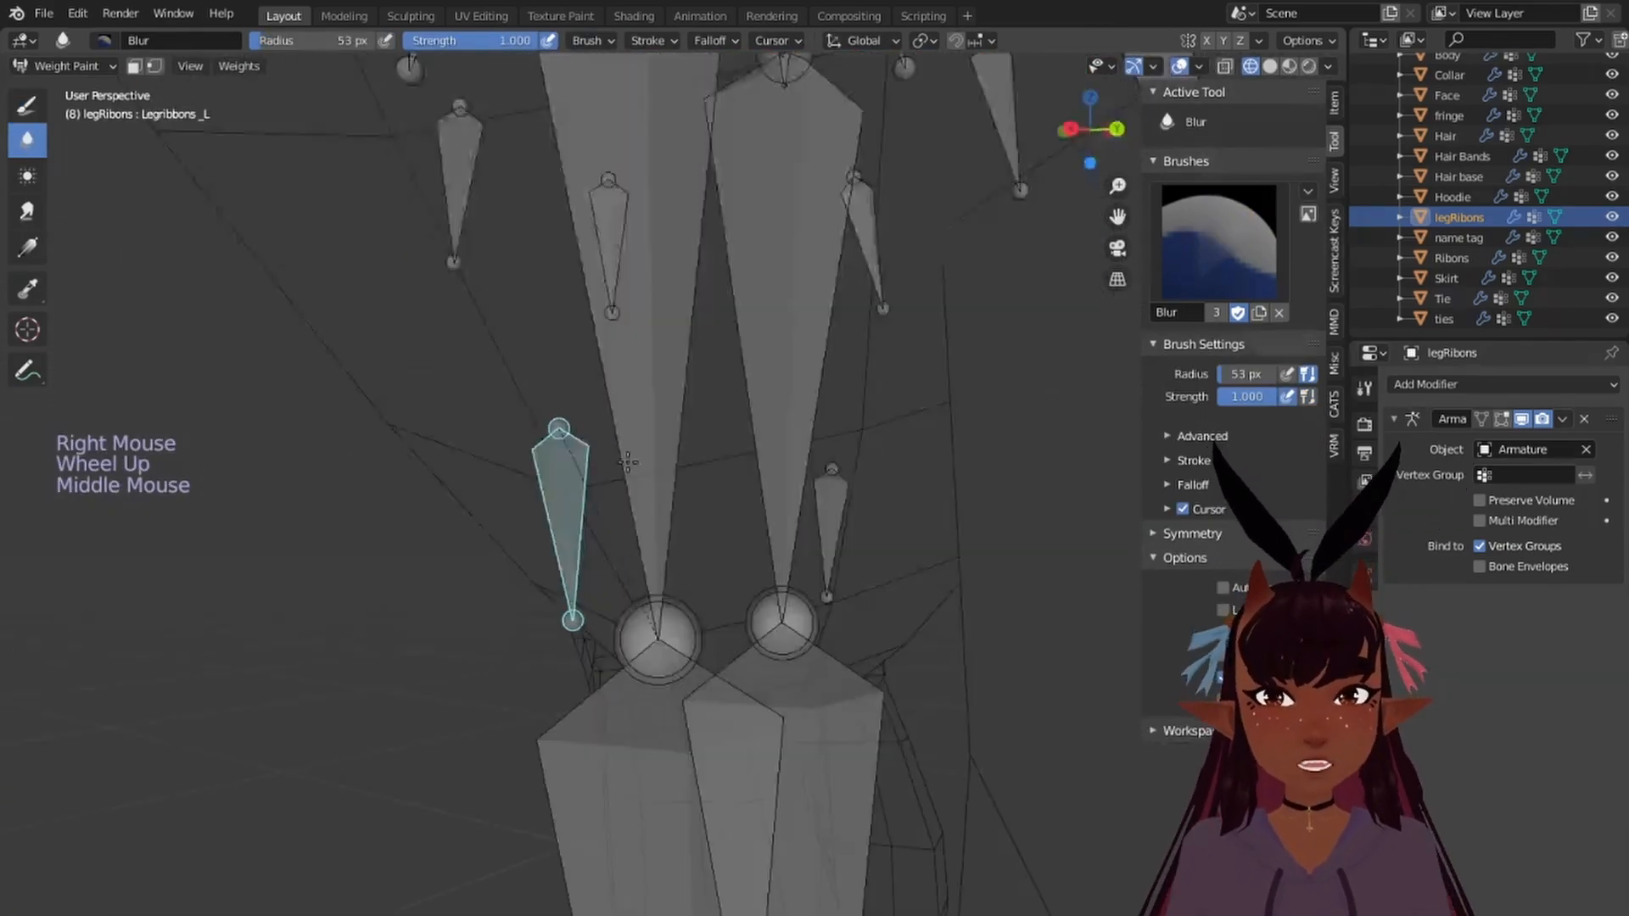
pyautogui.click(27, 106)
pyautogui.click(727, 40)
pyautogui.click(764, 81)
pyautogui.click(731, 310)
pyautogui.moveTo(691, 314); pyautogui.dragTo(693, 381)
pyautogui.moveTo(480, 303); pyautogui.dragTo(488, 390)
pyautogui.moveTo(594, 560); pyautogui.dragTo(821, 574, button='middle')
pyautogui.moveTo(576, 526); pyautogui.dragTo(628, 577)
pyautogui.press('KP_1')
pyautogui.scroll(-3, 535, 487)
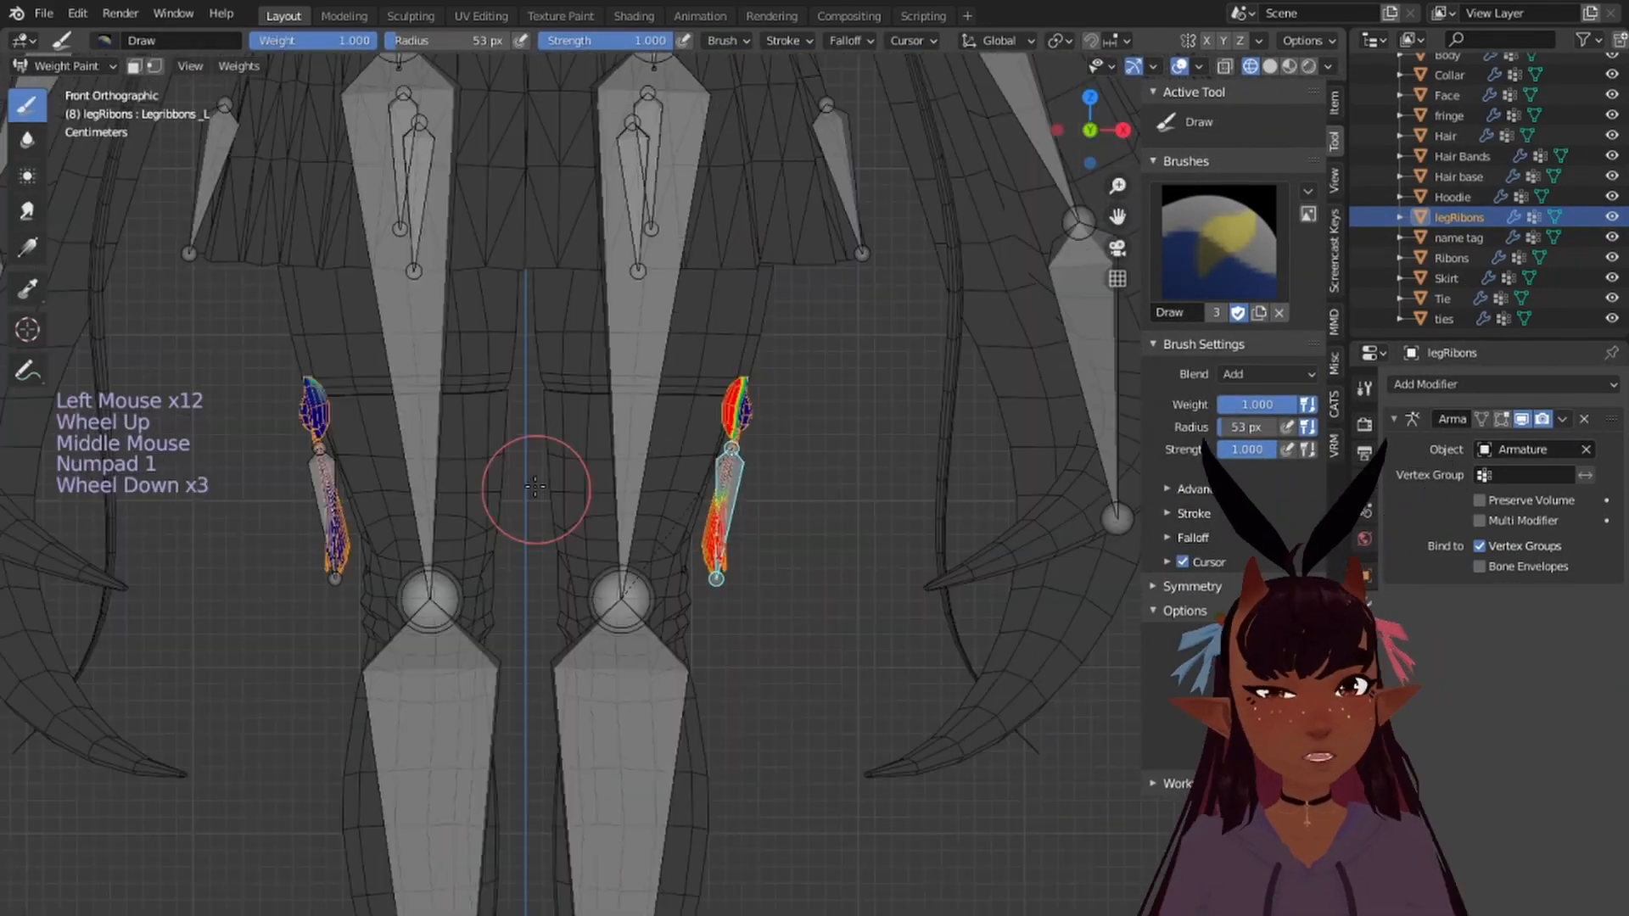
# Step: Blur the Legribbons_L weights across both bow loops and down the tails with a 47 px brush
pyautogui.click(726, 40)
pyautogui.press('f')
pyautogui.moveTo(678, 475); pyautogui.dragTo(424, 458, button='middle')
pyautogui.click(27, 141)
pyautogui.scroll(5, 585, 509)
pyautogui.press('f')
pyautogui.moveTo(475, 628); pyautogui.dragTo(484, 425)
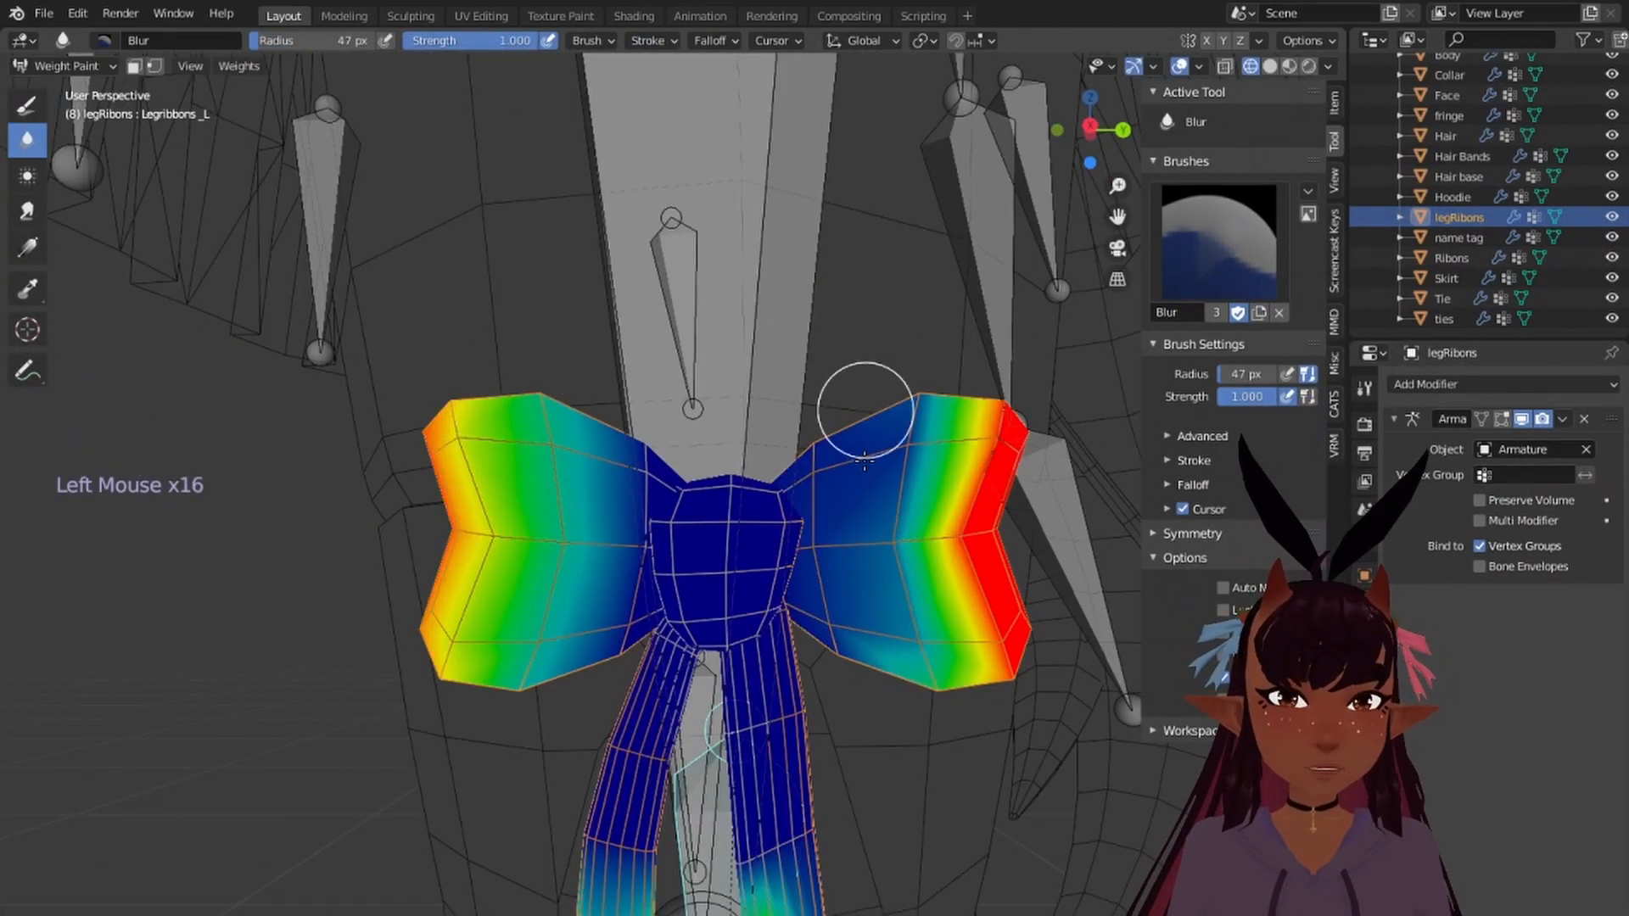
pyautogui.moveTo(950, 424); pyautogui.dragTo(967, 628)
pyautogui.scroll(-3, 678, 594)
pyautogui.moveTo(695, 678); pyautogui.dragTo(611, 848)
pyautogui.moveTo(600, 763)
pyautogui.mouseDown(button='middle')
pyautogui.moveTo(712, 503)
pyautogui.moveTo(611, 500)
pyautogui.mouseUp(button='middle')
# Step: Rotate the Legribbons_L bone by 36.5° and subtract its weight from the bow loops with a 112 px Draw brush
pyautogui.rightClick(653, 348)
pyautogui.press('KP_1')
pyautogui.scroll(3, 441, 424)
pyautogui.keyDown('shift'); pyautogui.moveTo(441, 424); pyautogui.dragTo(255, 302, button='middle'); pyautogui.keyUp('shift')
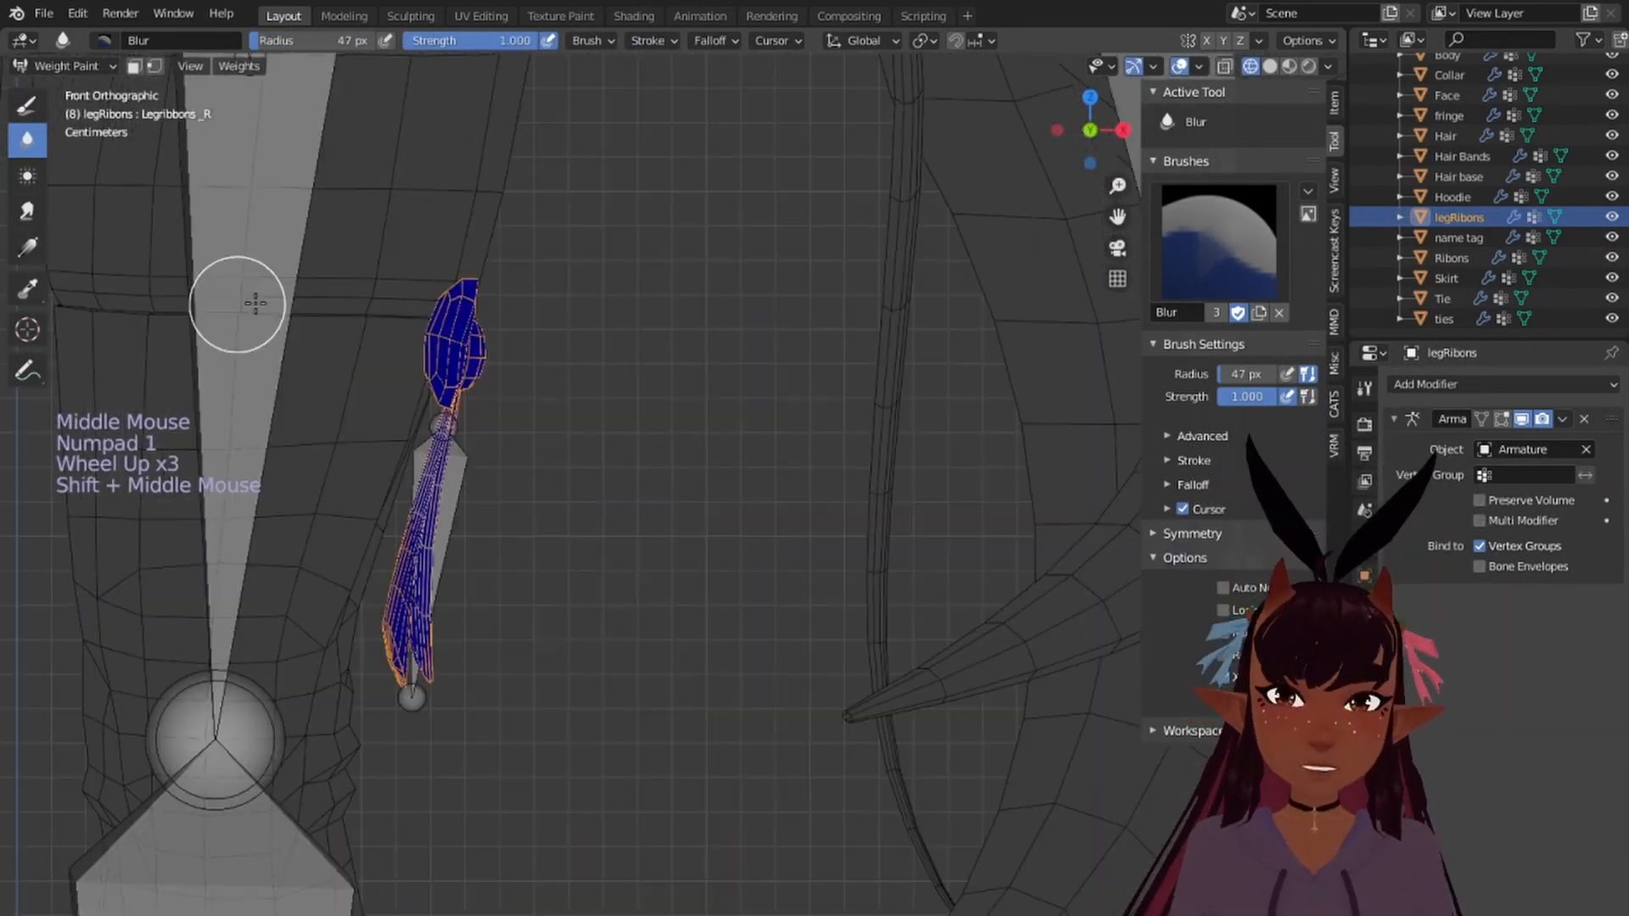
pyautogui.press('r')
pyautogui.rightClick(246, 365)
pyautogui.press('f')
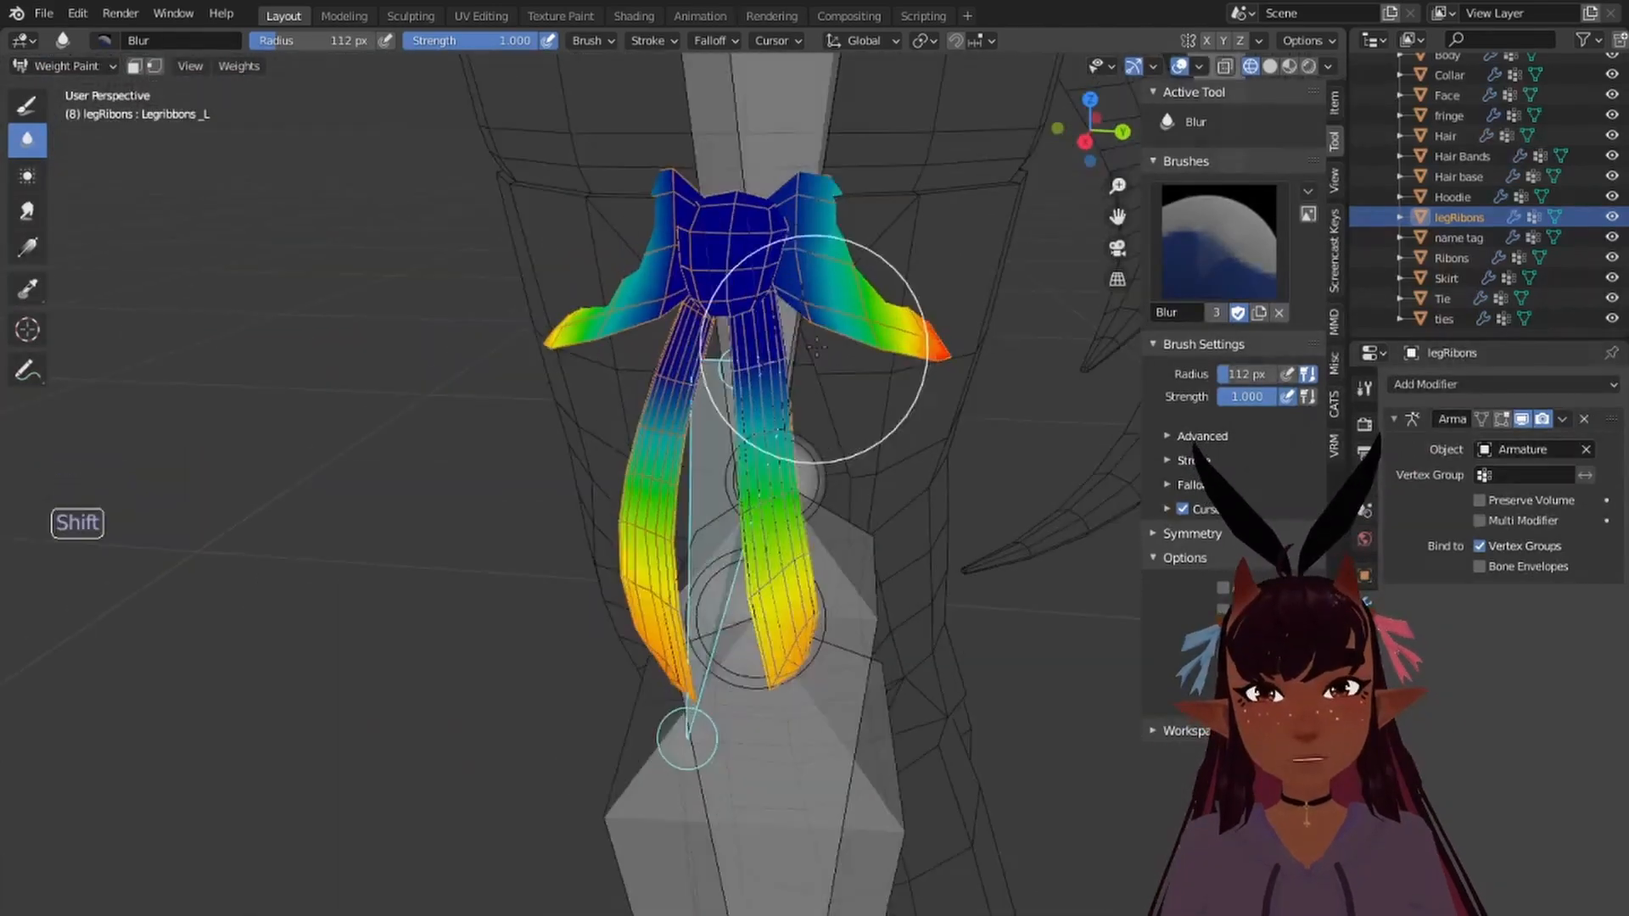
pyautogui.press('r')
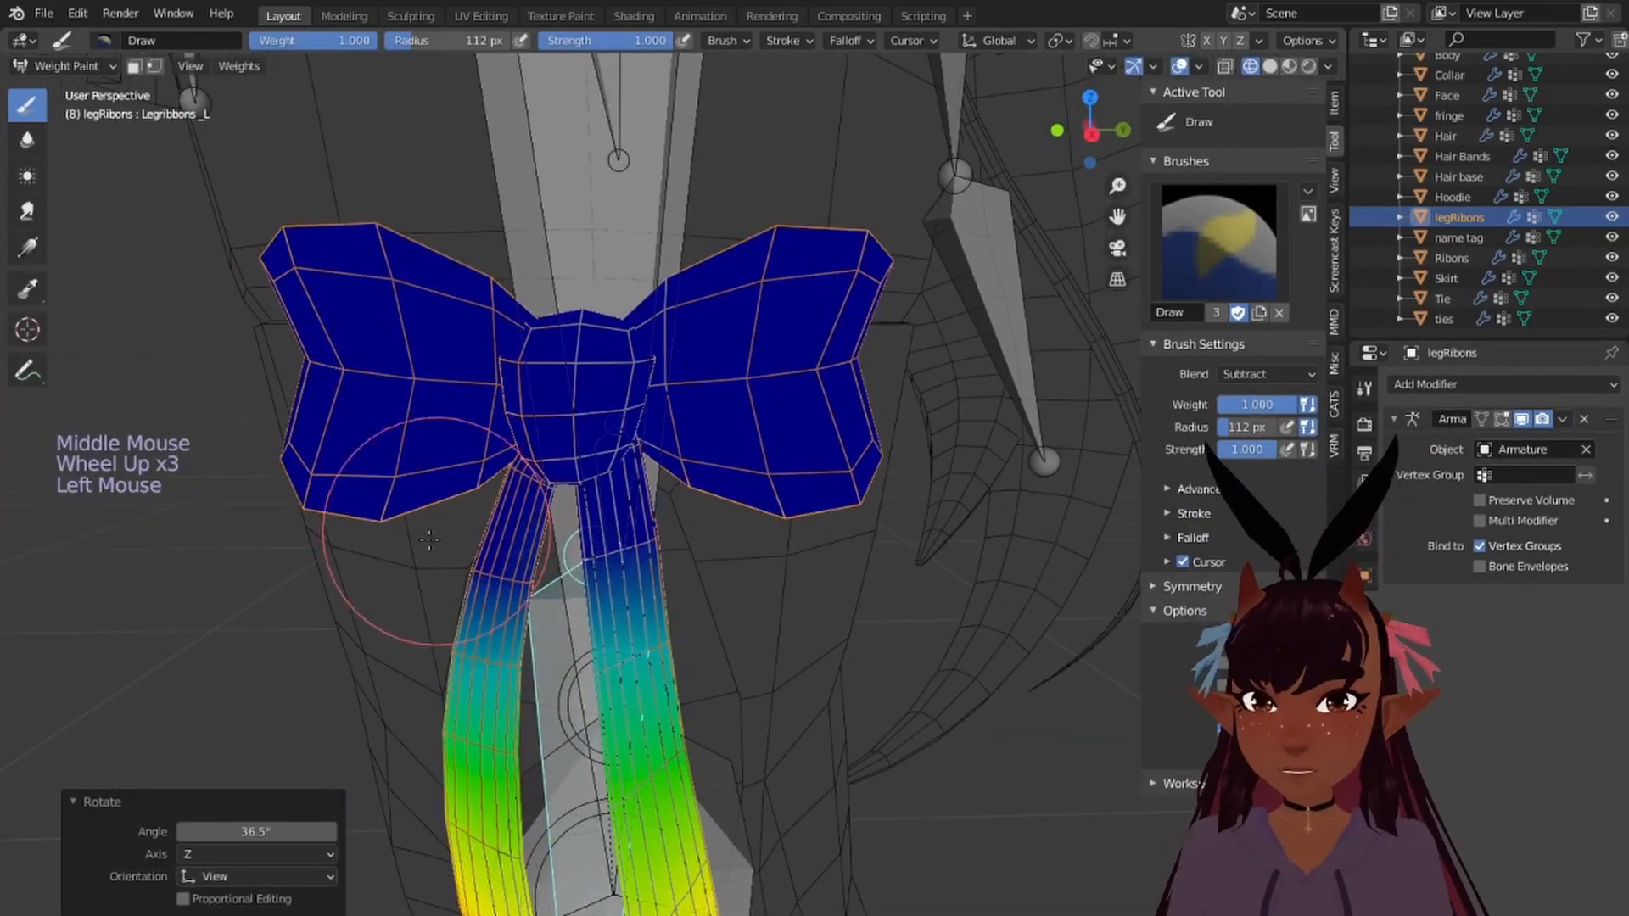
# Step: Set the Draw brush to Add and paint Legribbons_L weight onto the outer ends of both bow loops
pyautogui.click(722, 40)
pyautogui.click(781, 80)
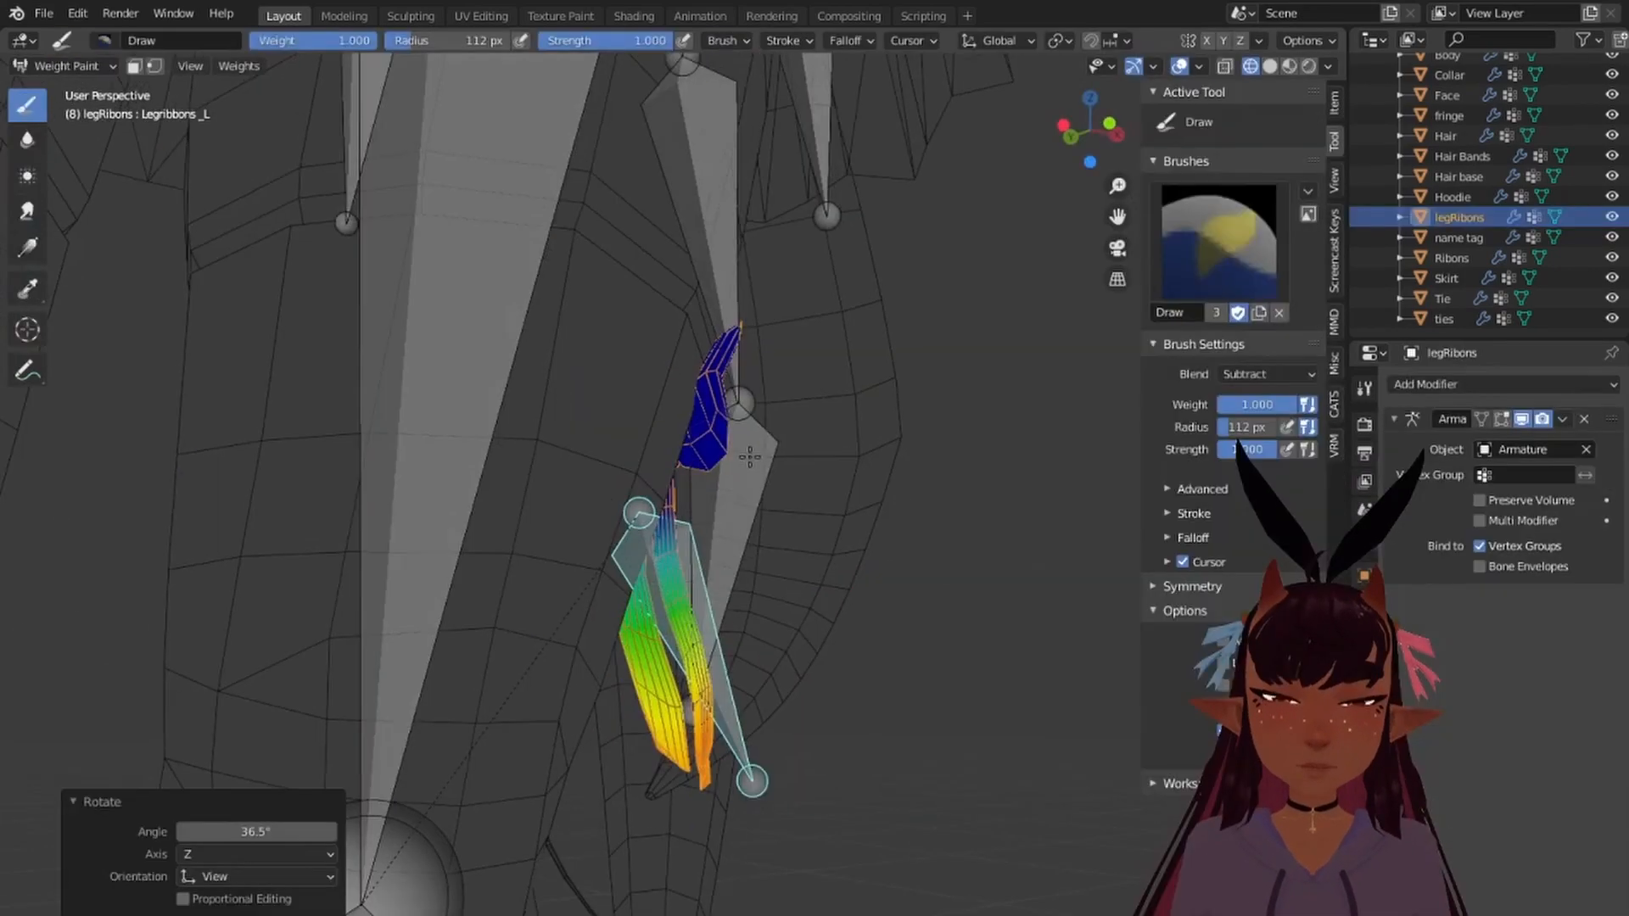
pyautogui.moveTo(509, 509)
pyautogui.mouseDown(button='middle')
pyautogui.moveTo(299, 502)
pyautogui.moveTo(609, 547)
pyautogui.mouseUp(button='middle')
pyautogui.scroll(2, 299, 501)
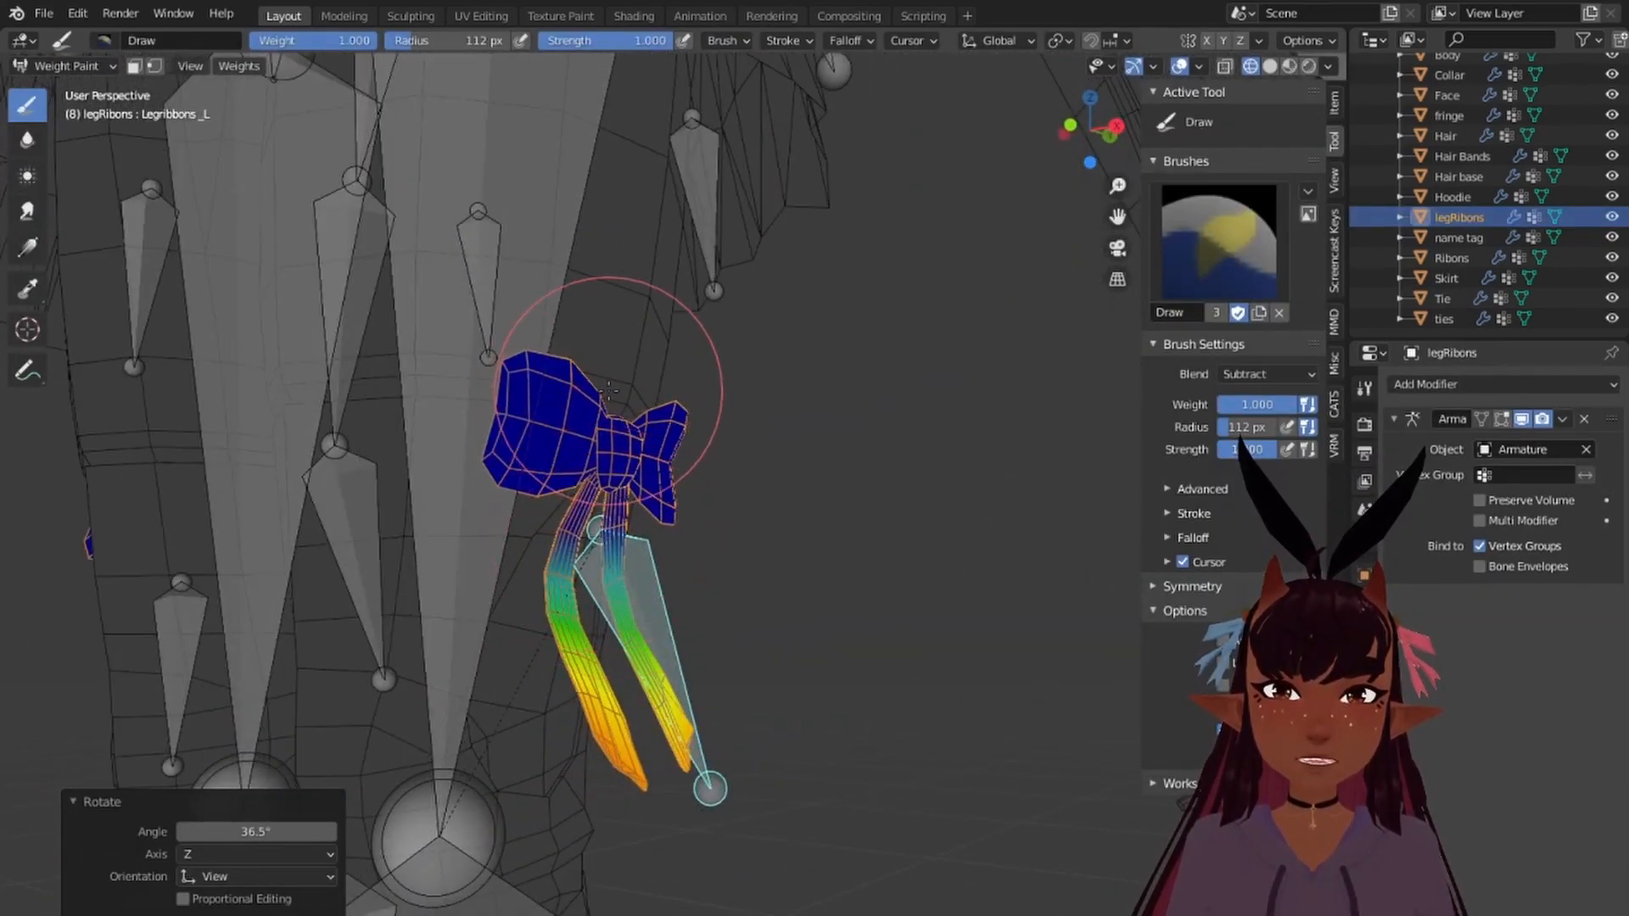
pyautogui.scroll(4, 609, 390)
pyautogui.moveTo(609, 390); pyautogui.dragTo(76, 171, button='middle')
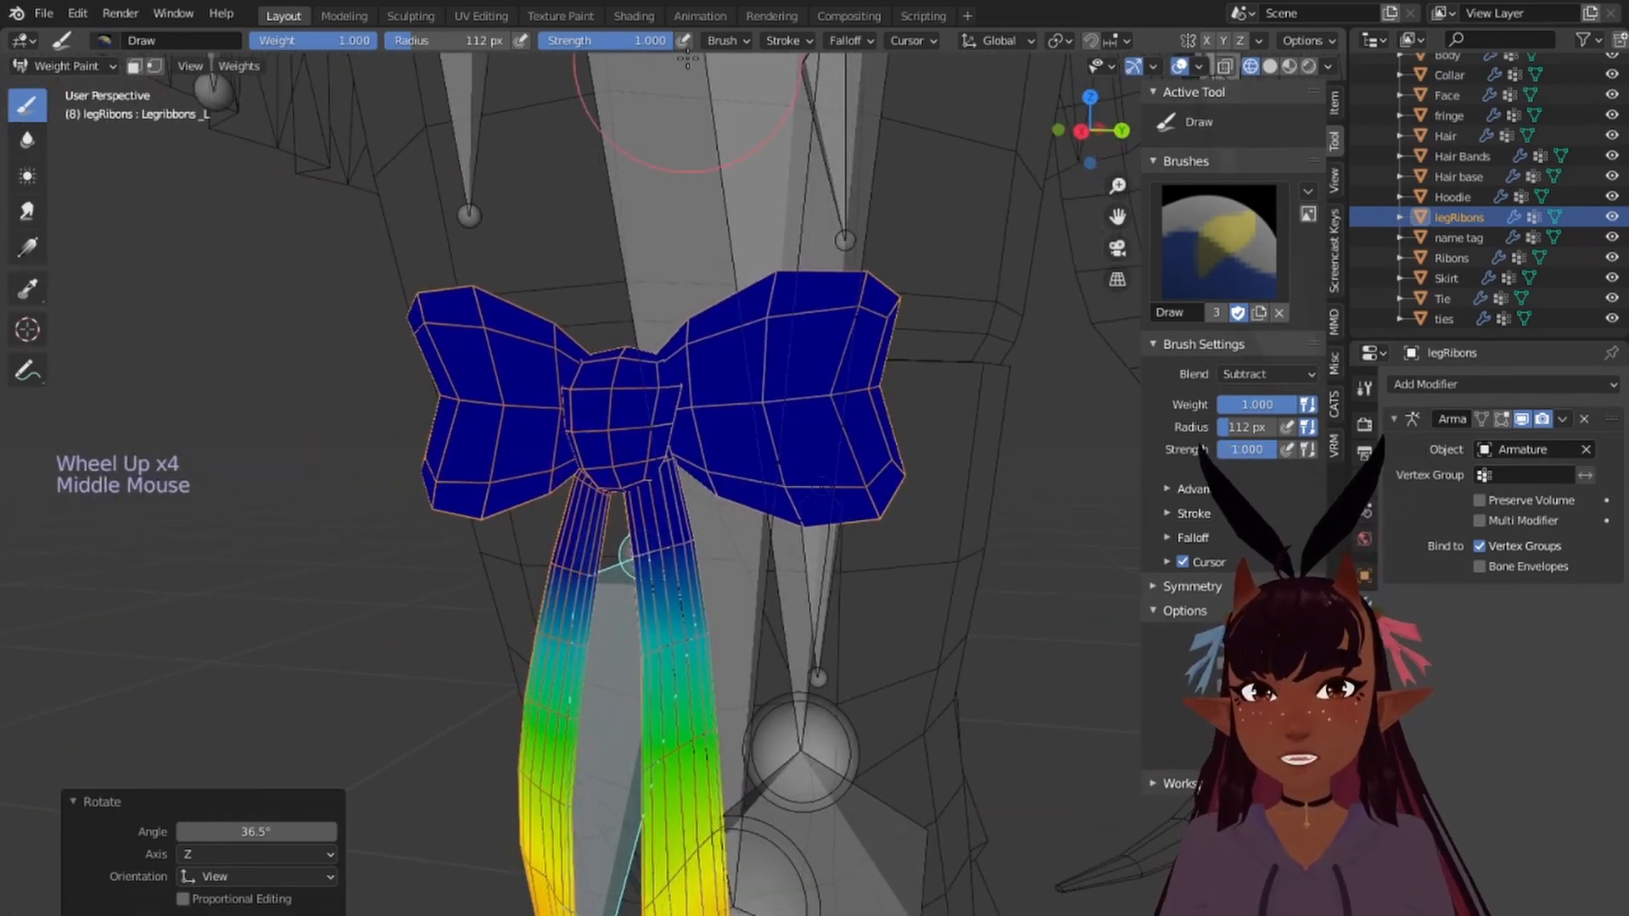
pyautogui.click(723, 41)
pyautogui.click(741, 78)
pyautogui.click(755, 307)
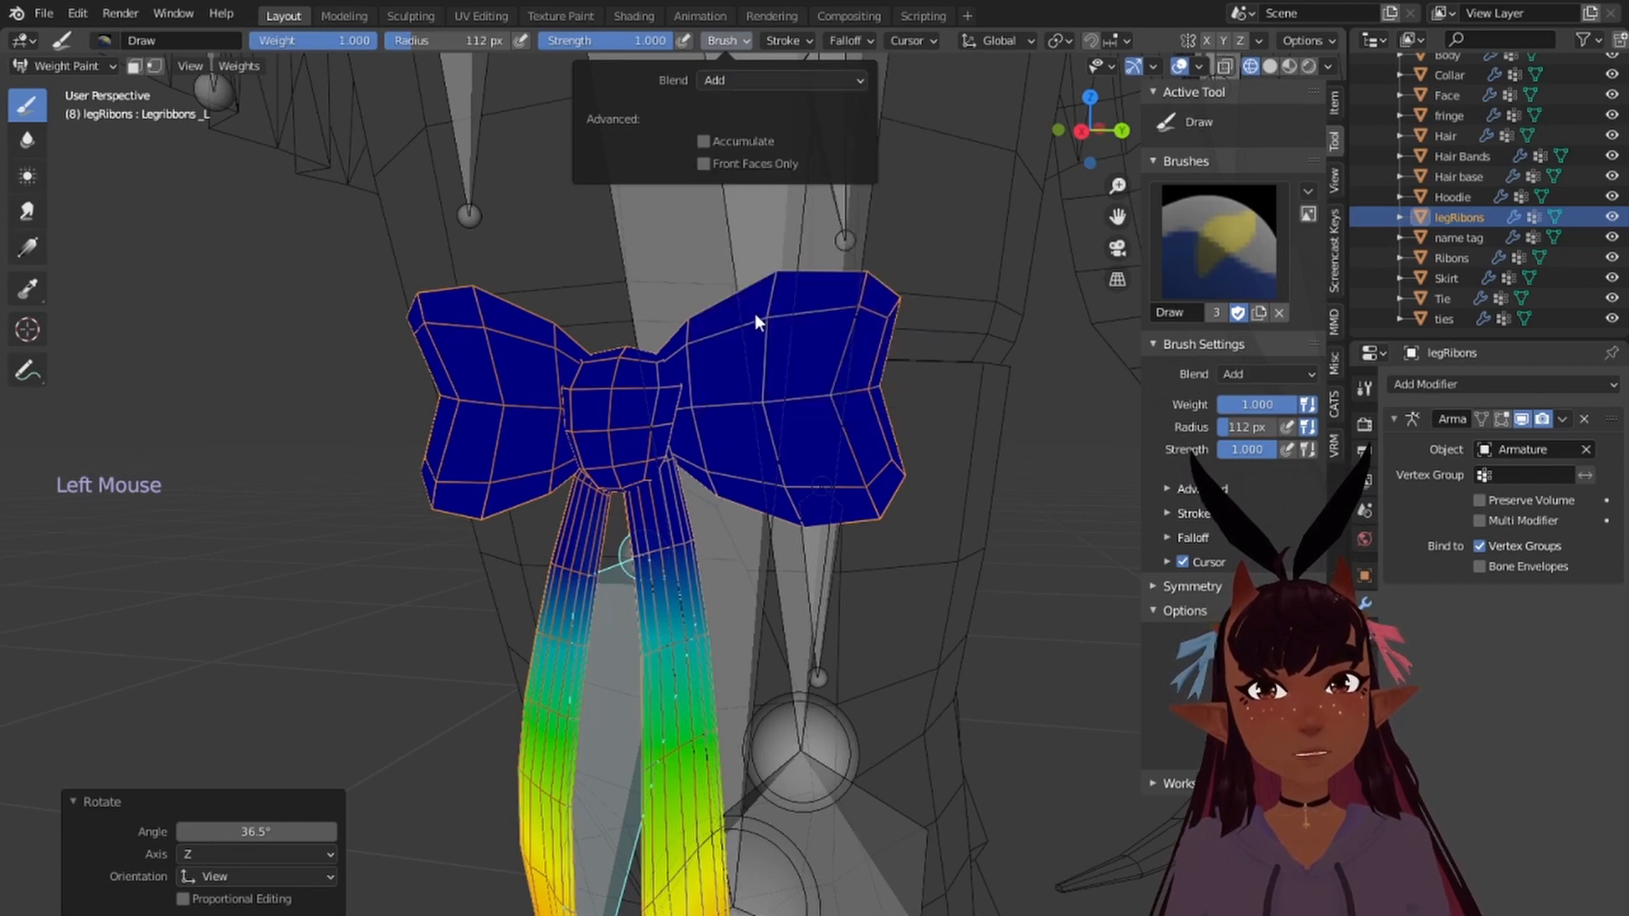
pyautogui.moveTo(755, 314)
pyautogui.mouseDown(button='middle')
pyautogui.moveTo(857, 389)
pyautogui.moveTo(857, 291)
pyautogui.mouseUp(button='middle')
pyautogui.click(797, 363)
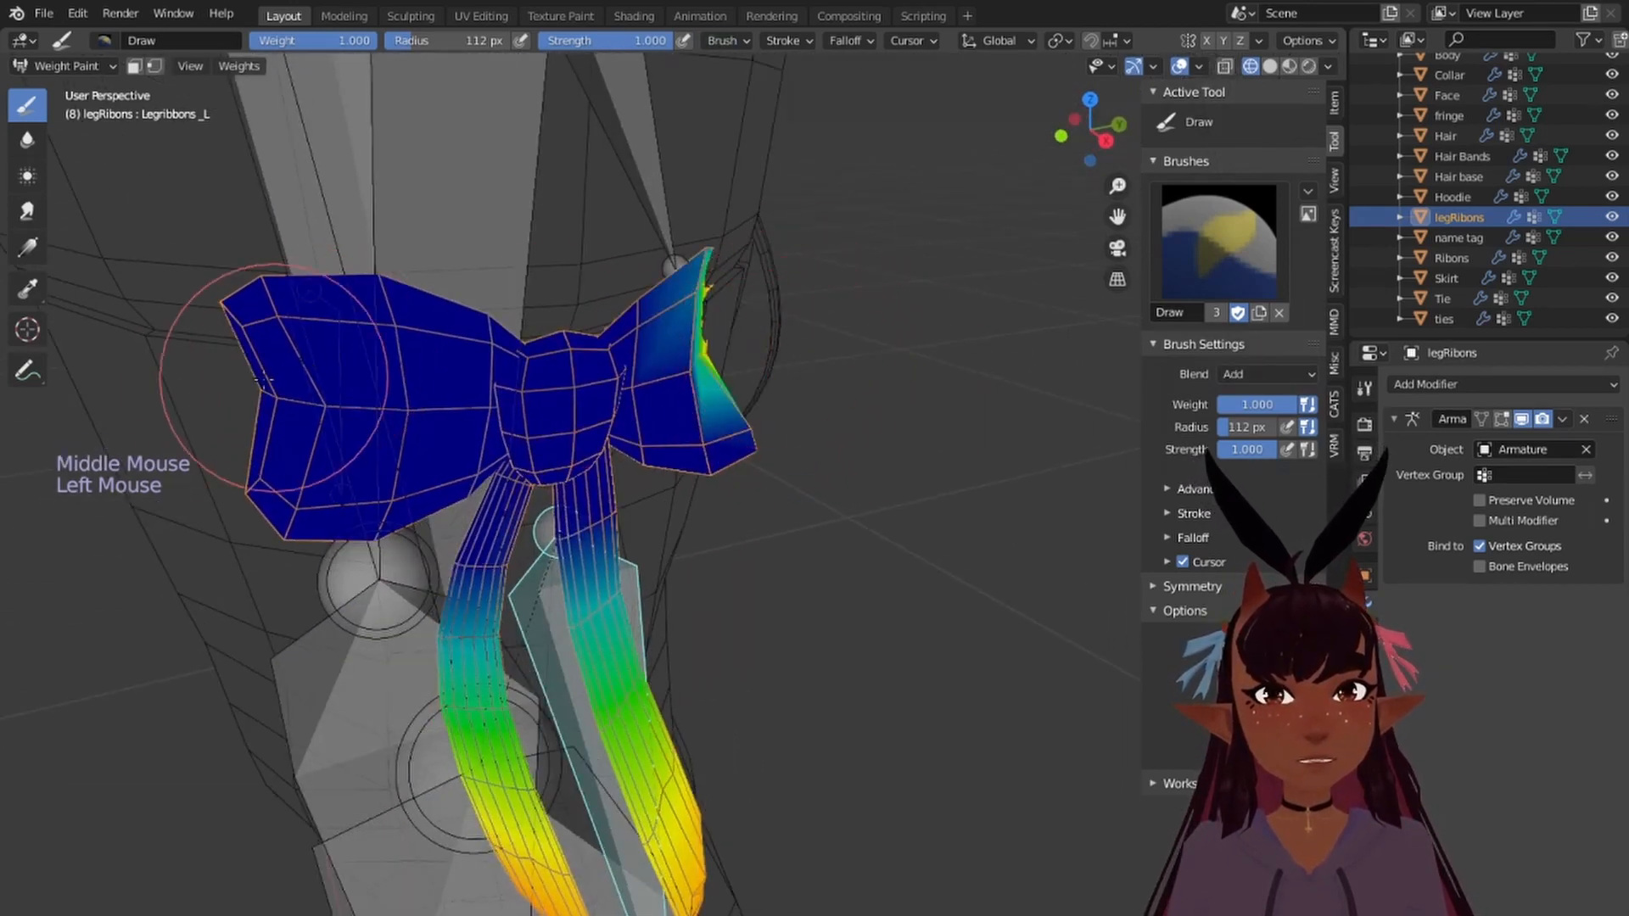
pyautogui.moveTo(262, 380); pyautogui.dragTo(230, 414)
pyautogui.click(241, 405)
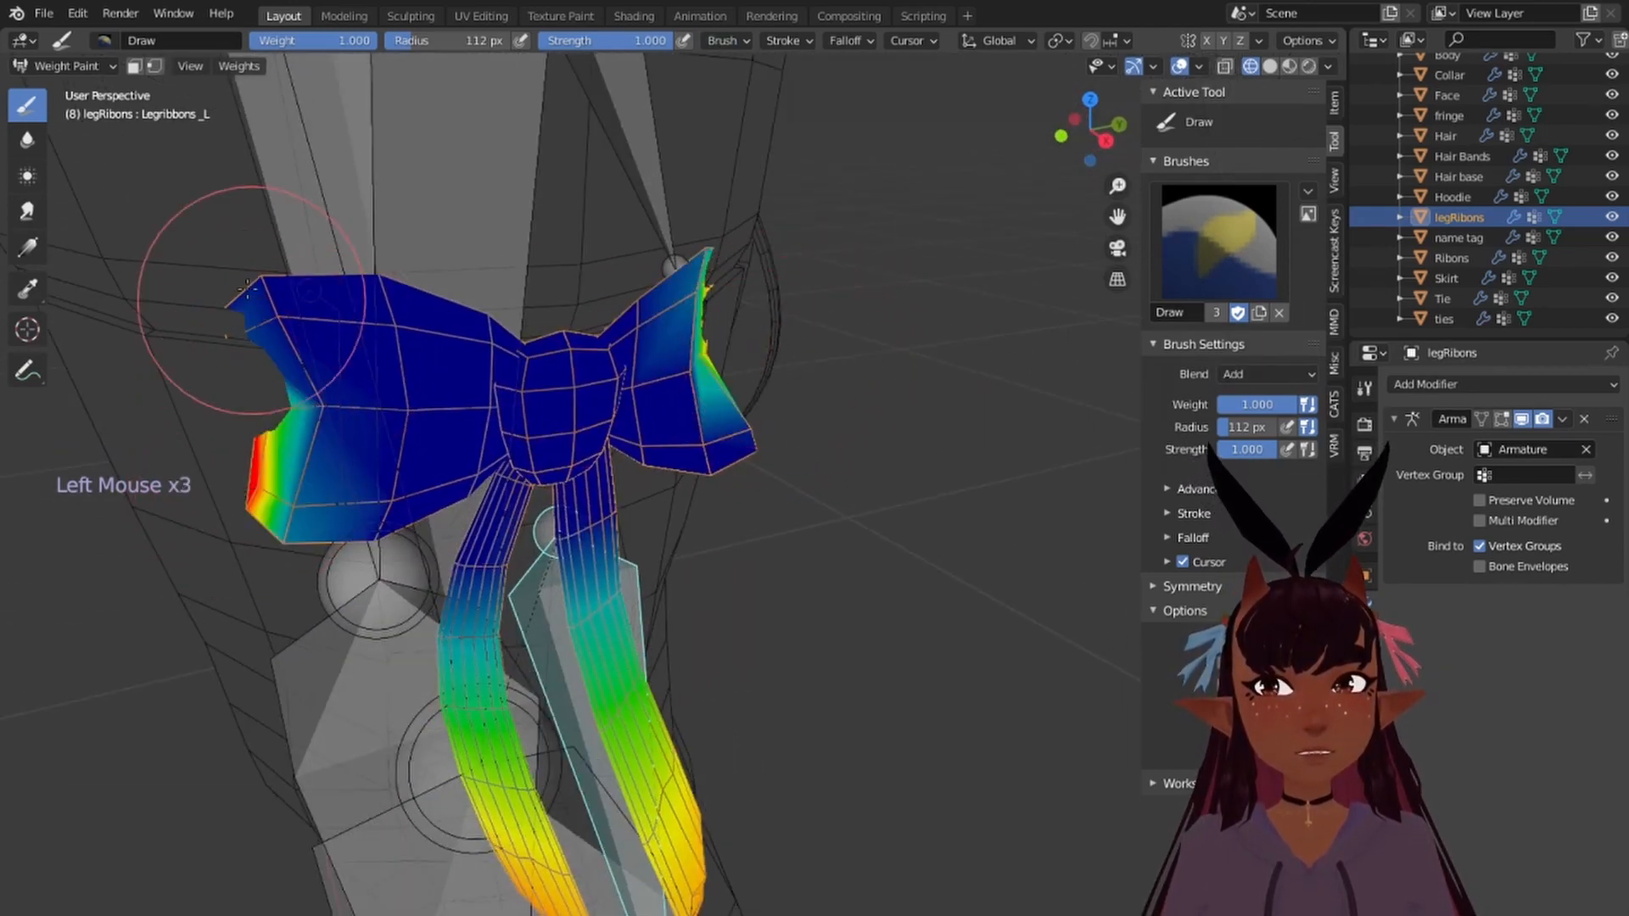
# Step: Blur the Legribbons_L weights inward from the outer ends of both bow loops toward the knot
pyautogui.click(26, 140)
pyautogui.click(291, 319)
pyautogui.click(272, 364)
pyautogui.click(254, 322)
pyautogui.click(247, 272)
pyautogui.click(385, 391)
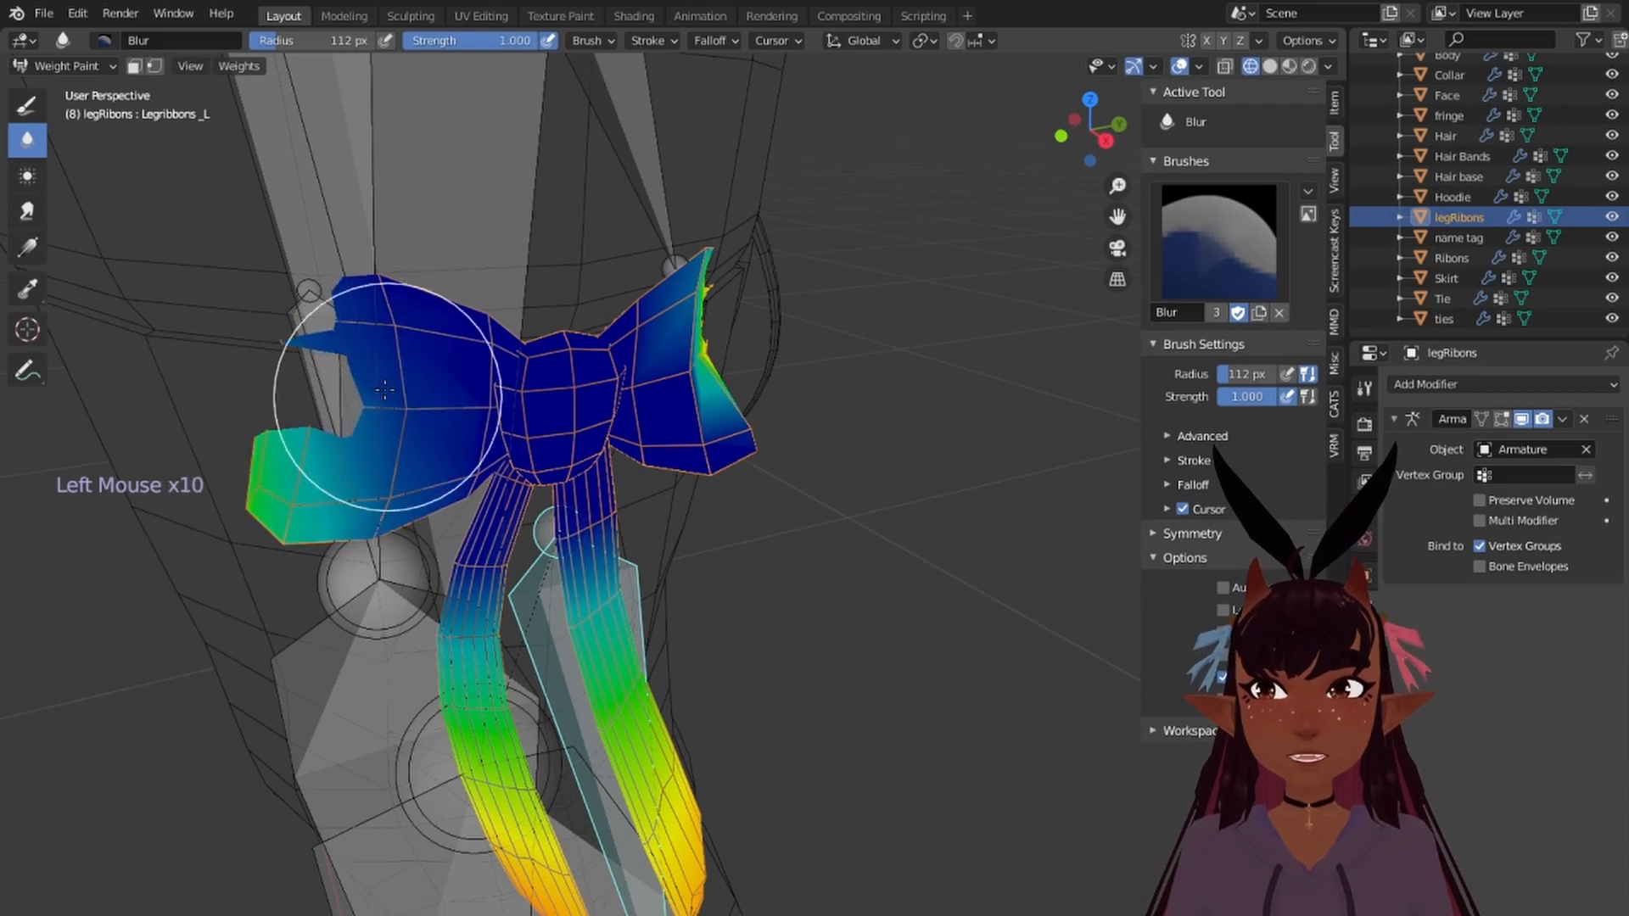
pyautogui.click(369, 297)
pyautogui.click(288, 363)
pyautogui.click(290, 362)
pyautogui.click(795, 293)
pyautogui.click(746, 463)
pyautogui.click(735, 463)
pyautogui.moveTo(893, 391)
pyautogui.mouseDown(button='middle')
pyautogui.moveTo(888, 406)
pyautogui.moveTo(873, 226)
pyautogui.mouseUp(button='middle')
pyautogui.click(950, 296)
pyautogui.click(960, 302)
pyautogui.click(454, 328)
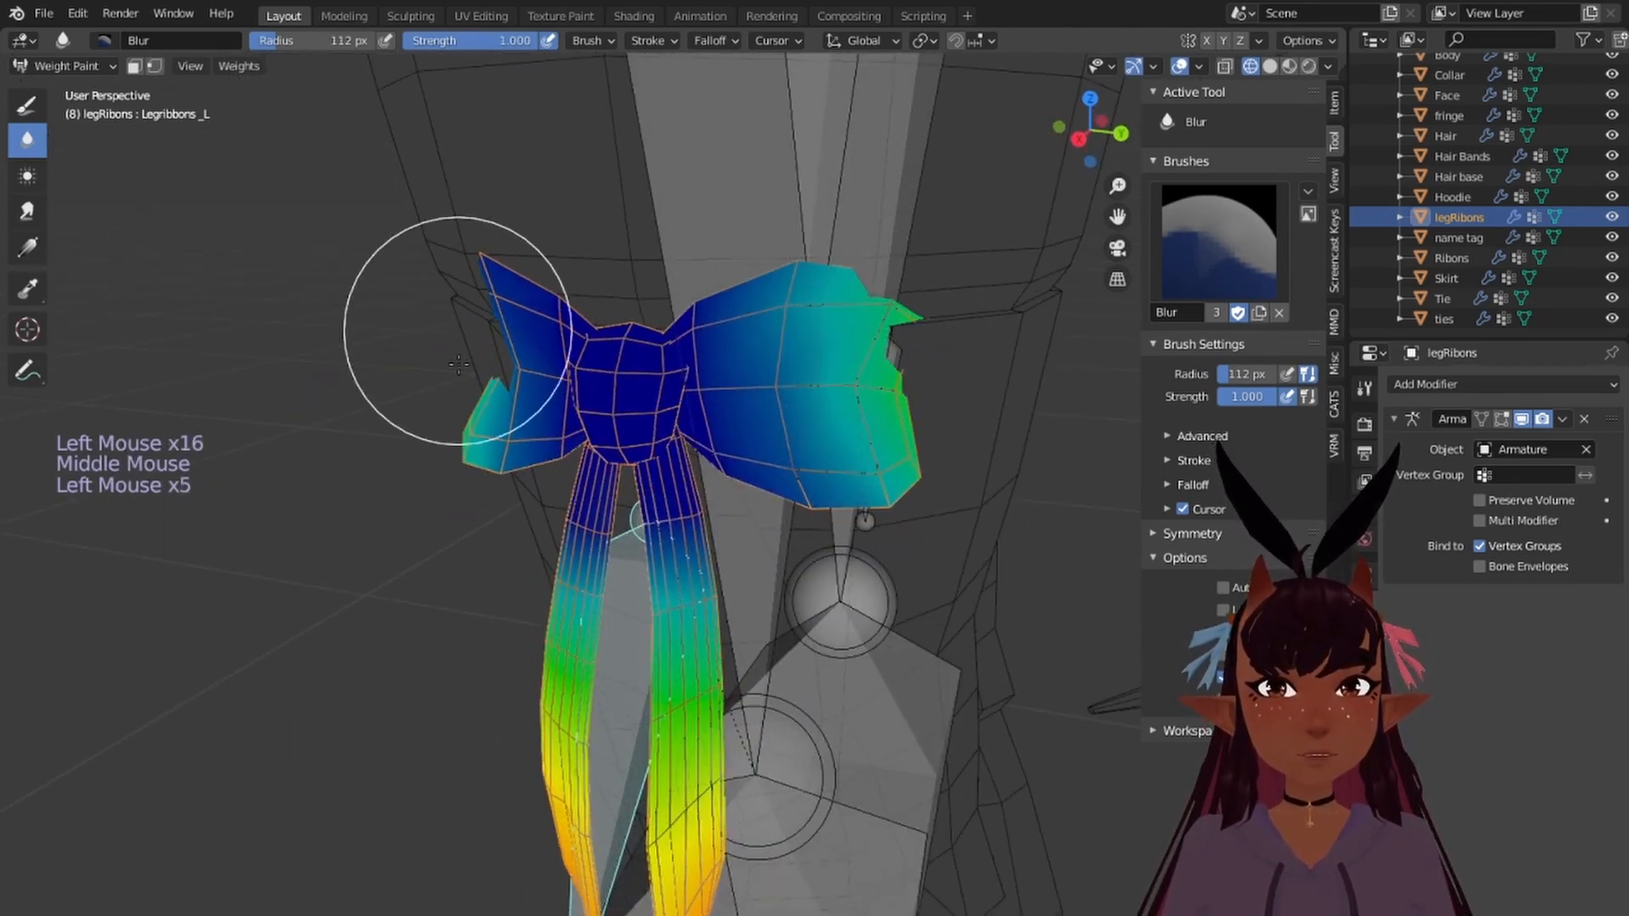
# Step: Set the Draw brush to Subtract and clear the Legribbons_L weights from the opposite leg's ribbon
pyautogui.scroll(-10, 458, 364)
pyautogui.moveTo(458, 364)
pyautogui.mouseDown(button='middle')
pyautogui.moveTo(782, 434)
pyautogui.moveTo(638, 383)
pyautogui.mouseUp(button='middle')
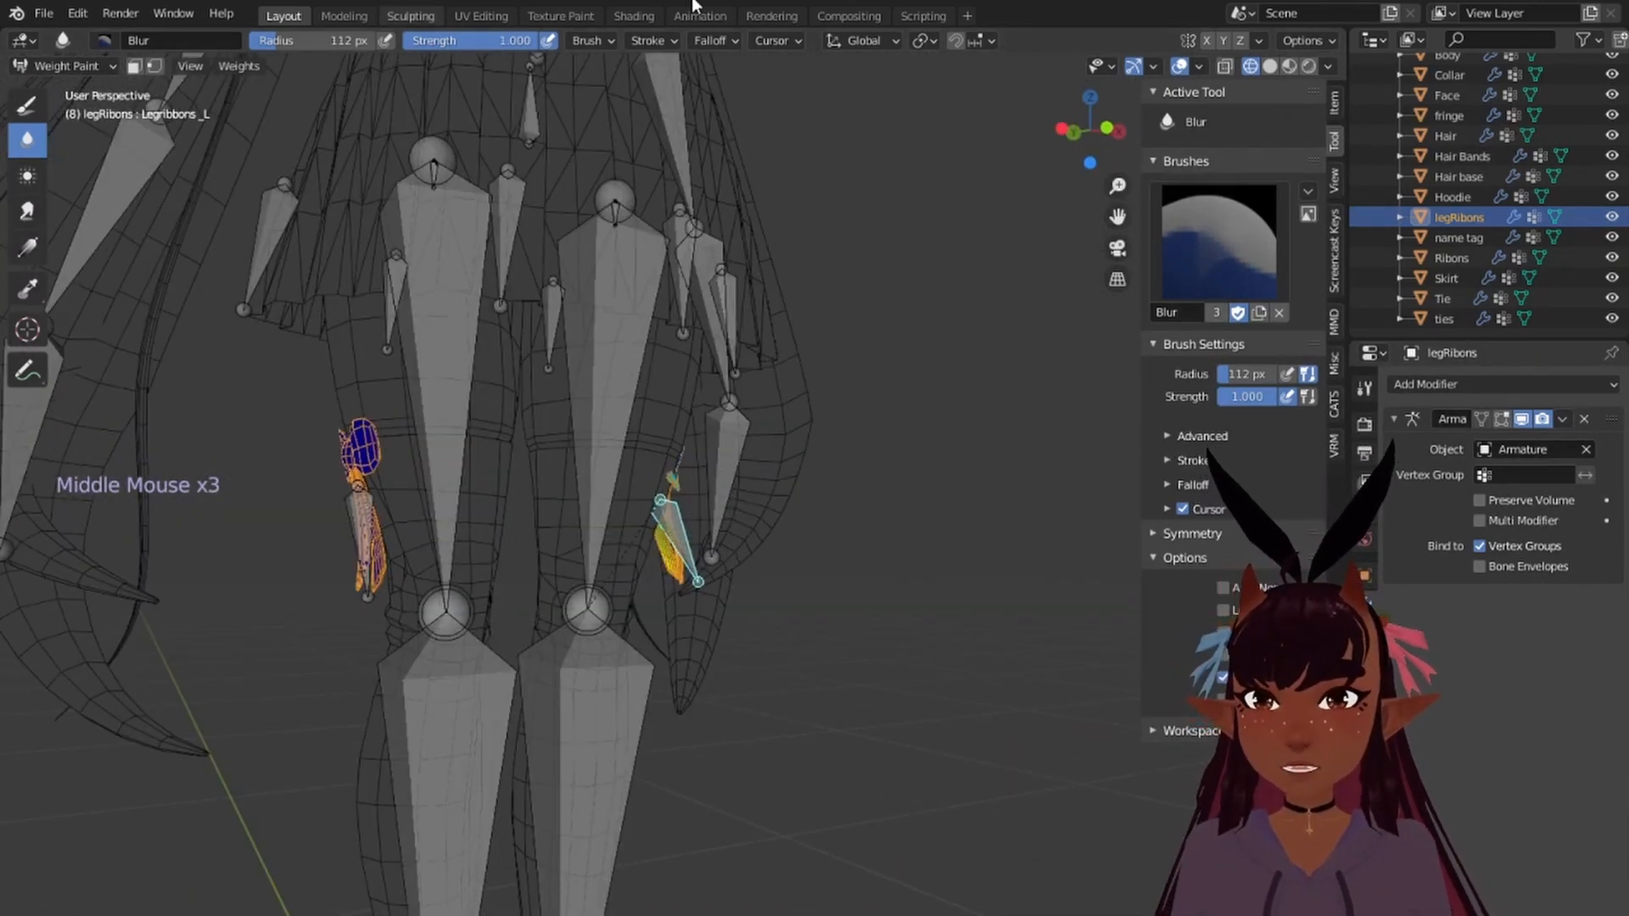
pyautogui.click(37, 112)
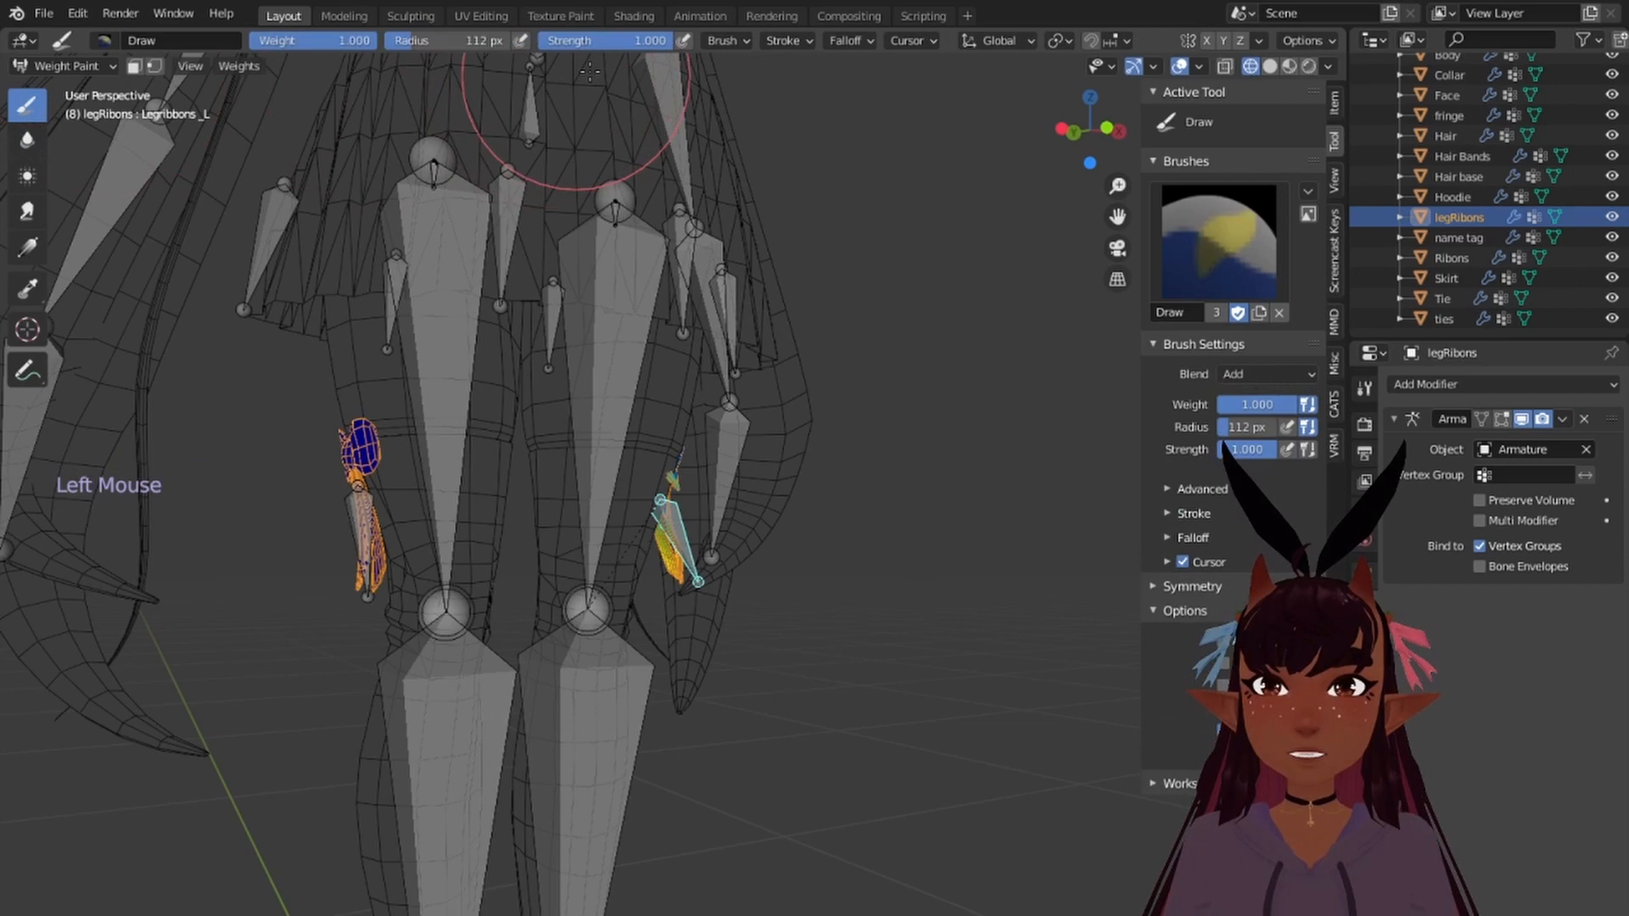
pyautogui.click(721, 40)
pyautogui.click(748, 81)
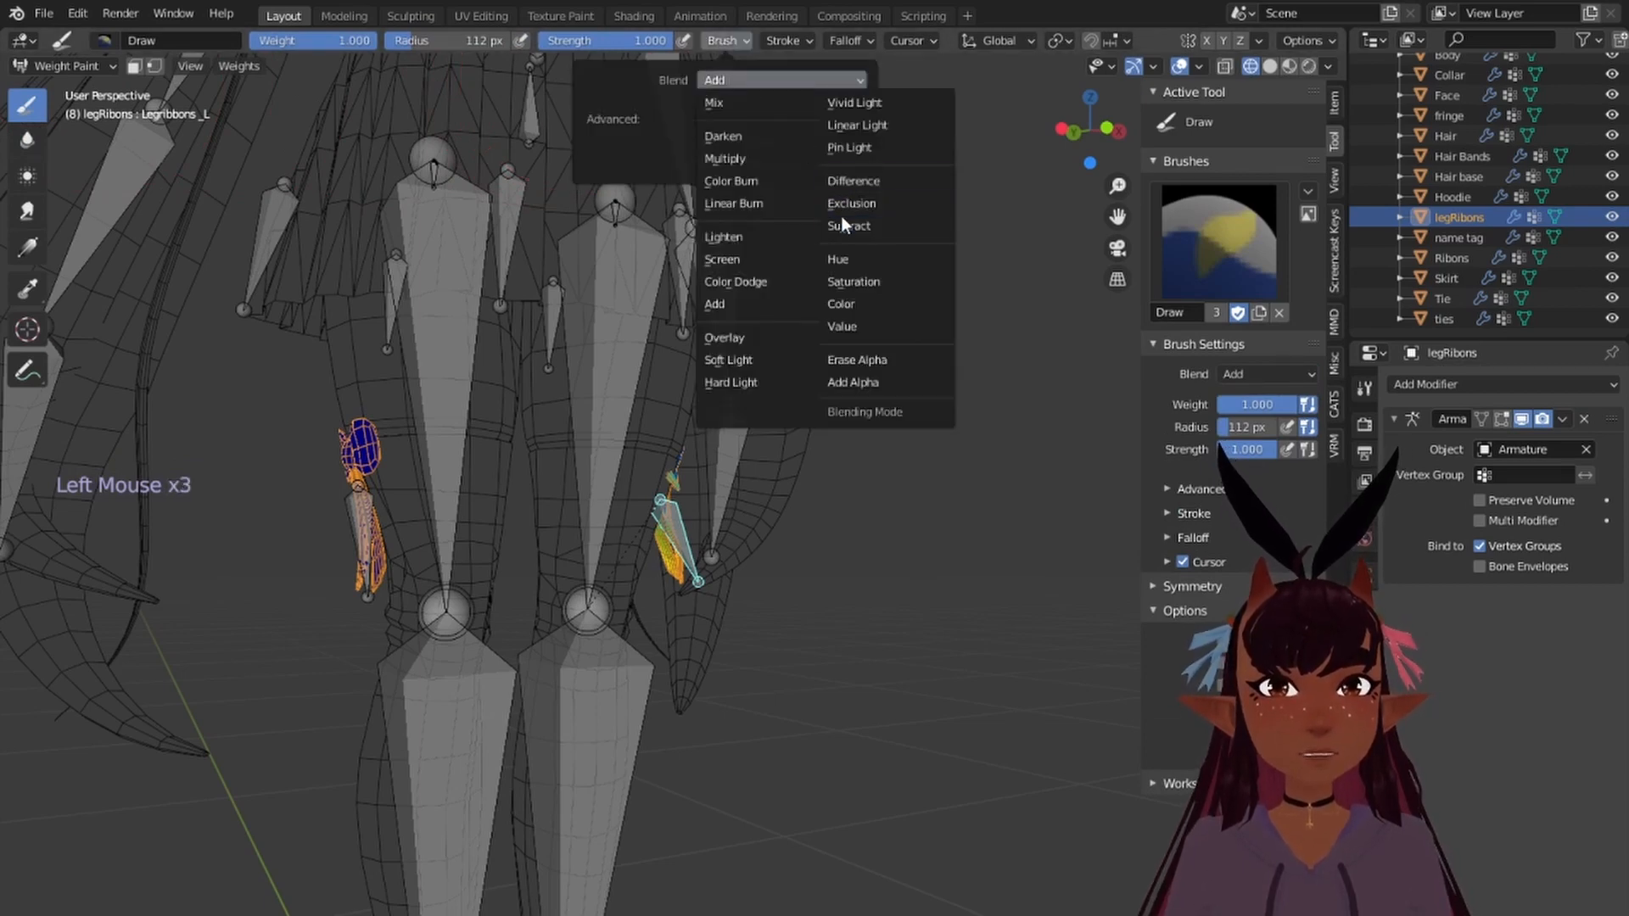
pyautogui.click(853, 220)
pyautogui.moveTo(368, 491); pyautogui.dragTo(353, 371)
# Step: Try to rotate the Legribbons_L bone back toward the leg
pyautogui.moveTo(848, 412); pyautogui.dragTo(799, 536, button='middle')
pyautogui.rightClick(670, 518)
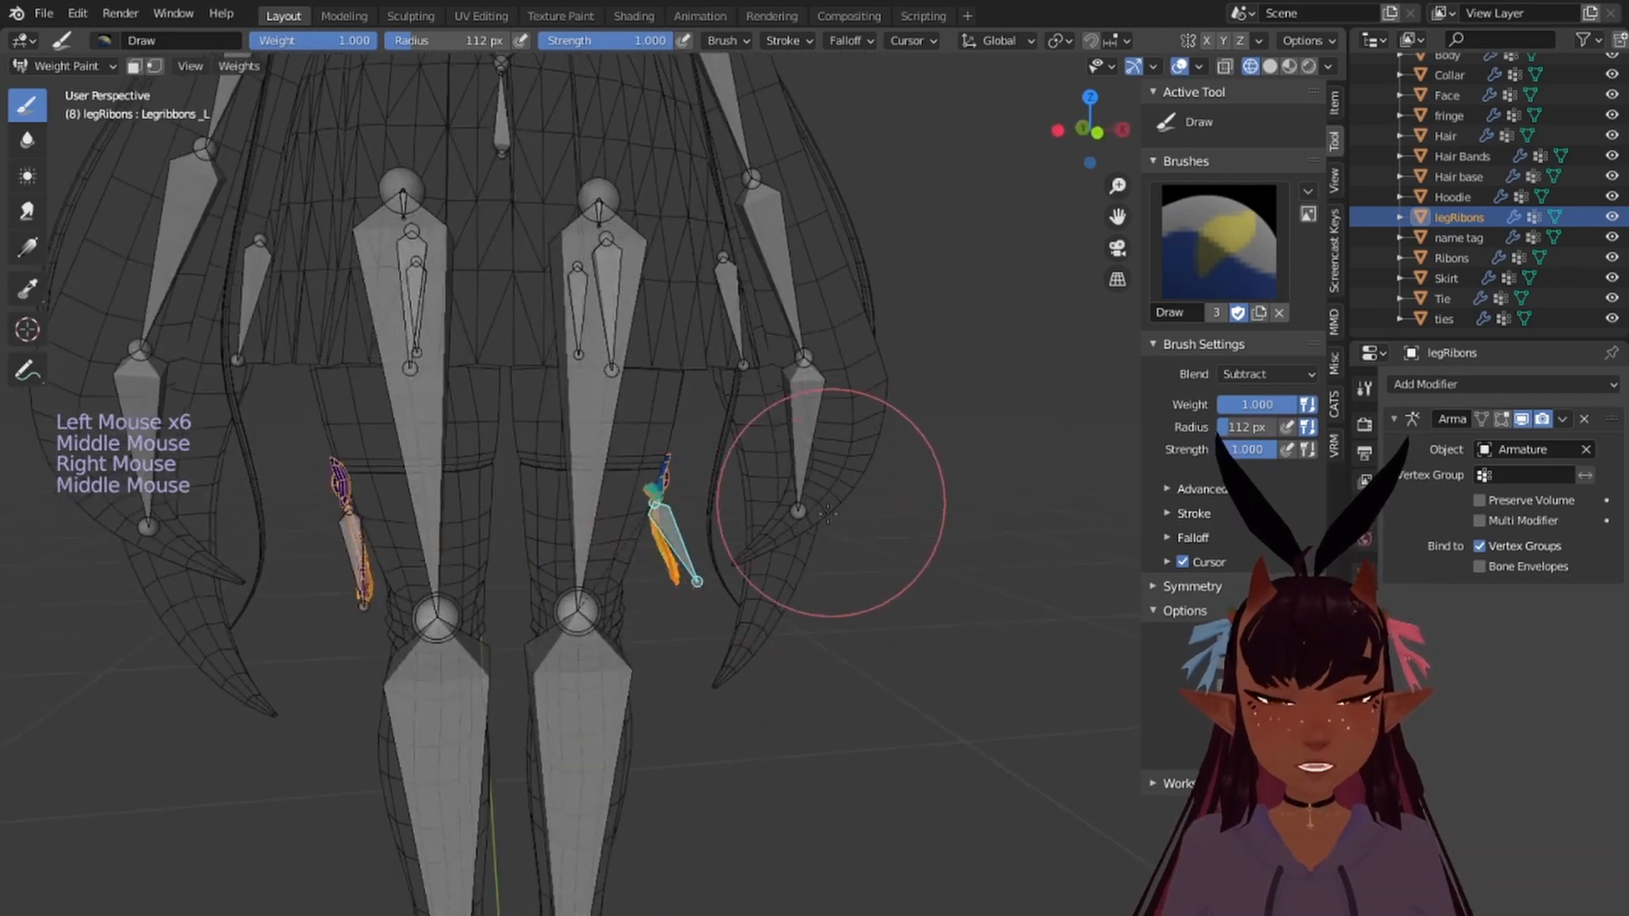
pyautogui.press('r')
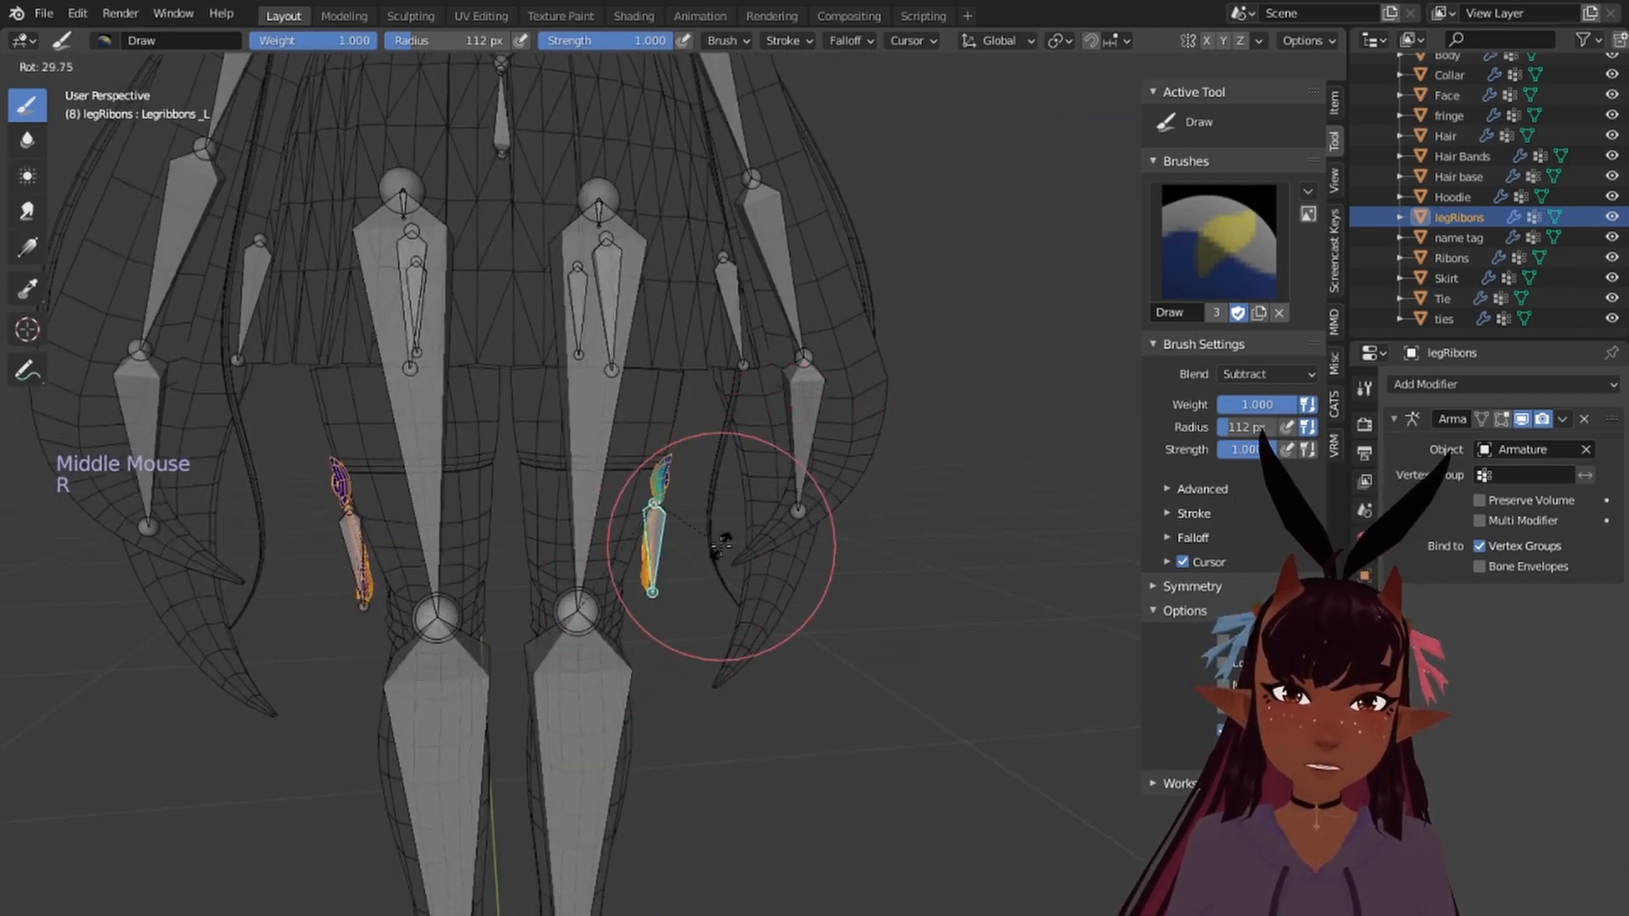
pyautogui.rightClick(721, 546)
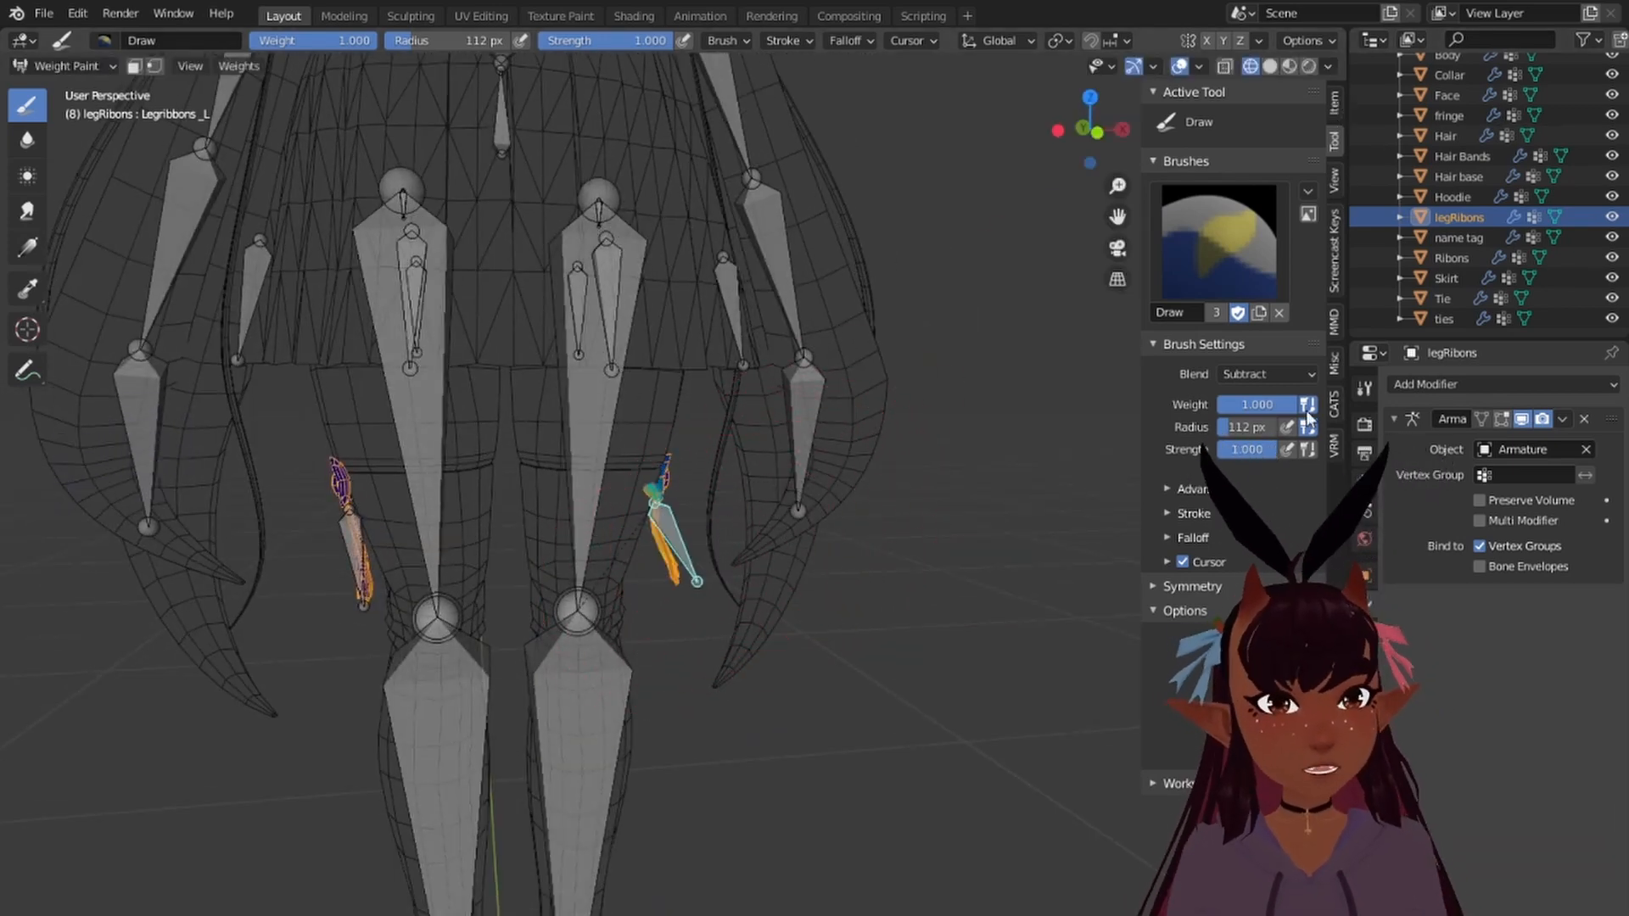
# Step: Stop the CATS pose mode to reset the ribbon bones and select the Armature
pyautogui.click(1334, 405)
pyautogui.click(1215, 208)
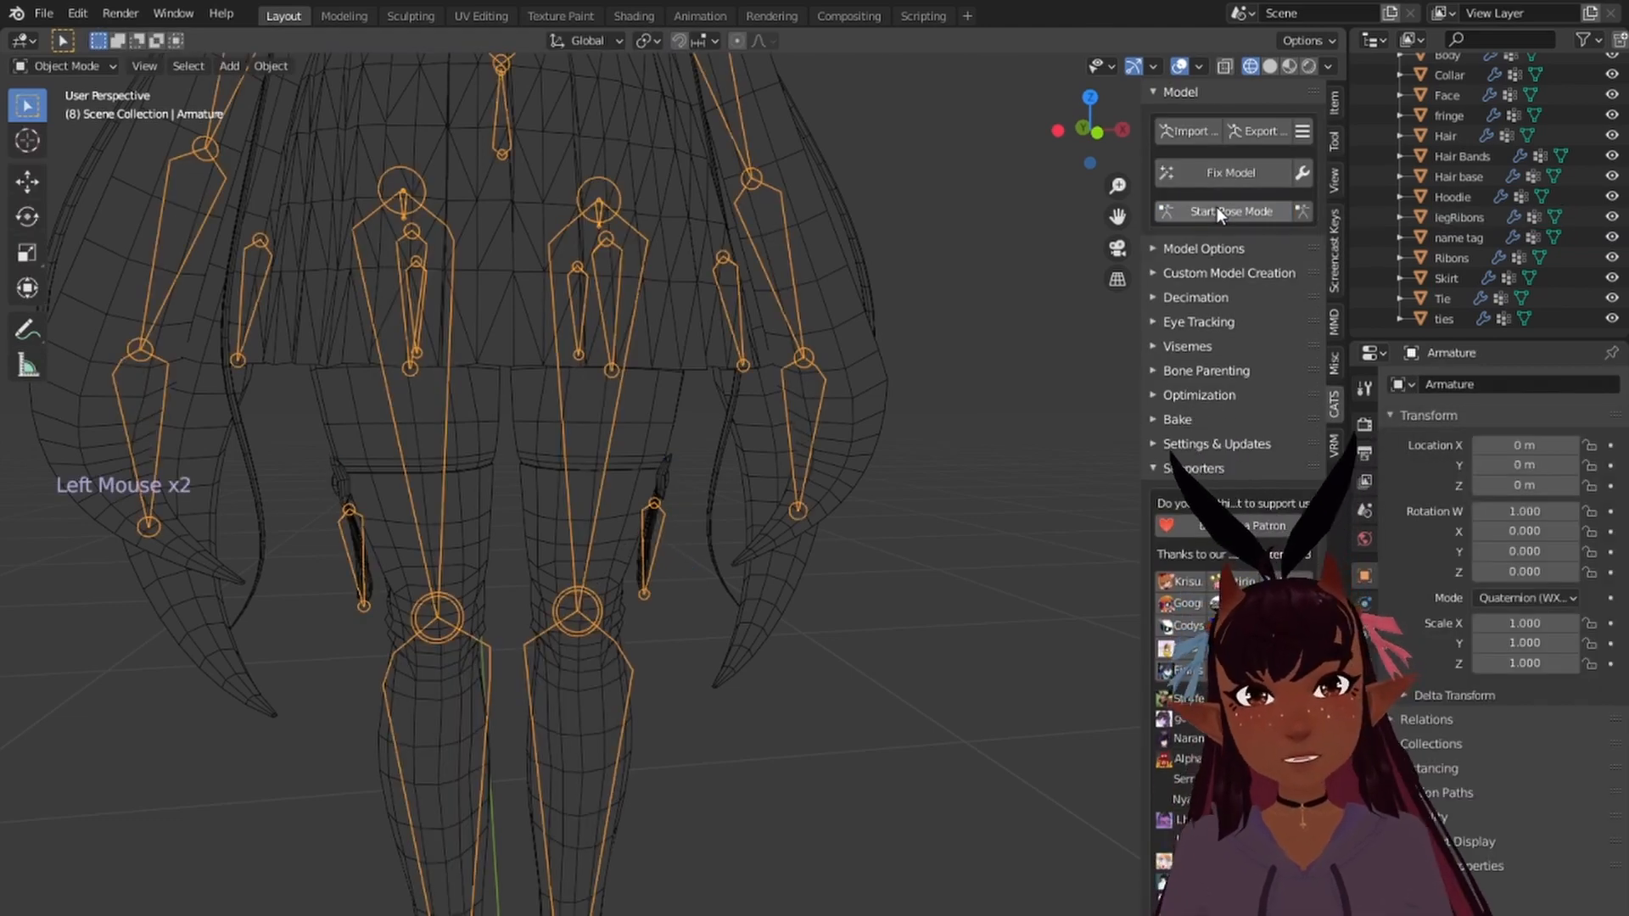
pyautogui.scroll(6, 1448, 170)
pyautogui.click(1446, 107)
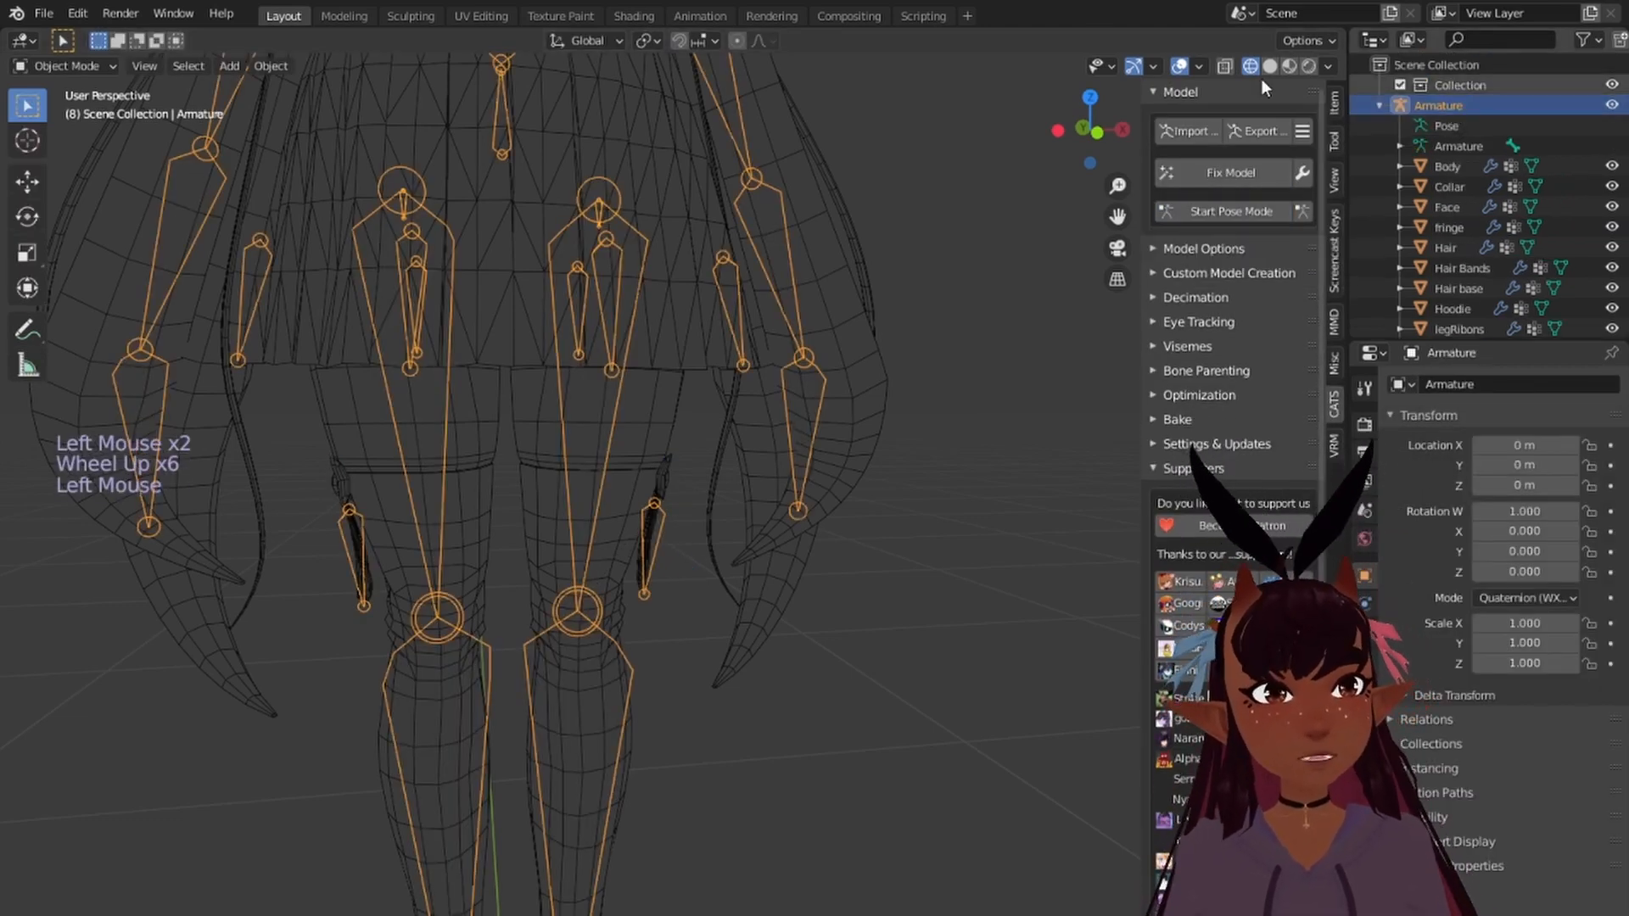
# Step: In the armature's Edit Mode, move the head of the Legribbons_L bone about 0.01 m outward and 0.04 m up beside the bow
pyautogui.click(80, 110)
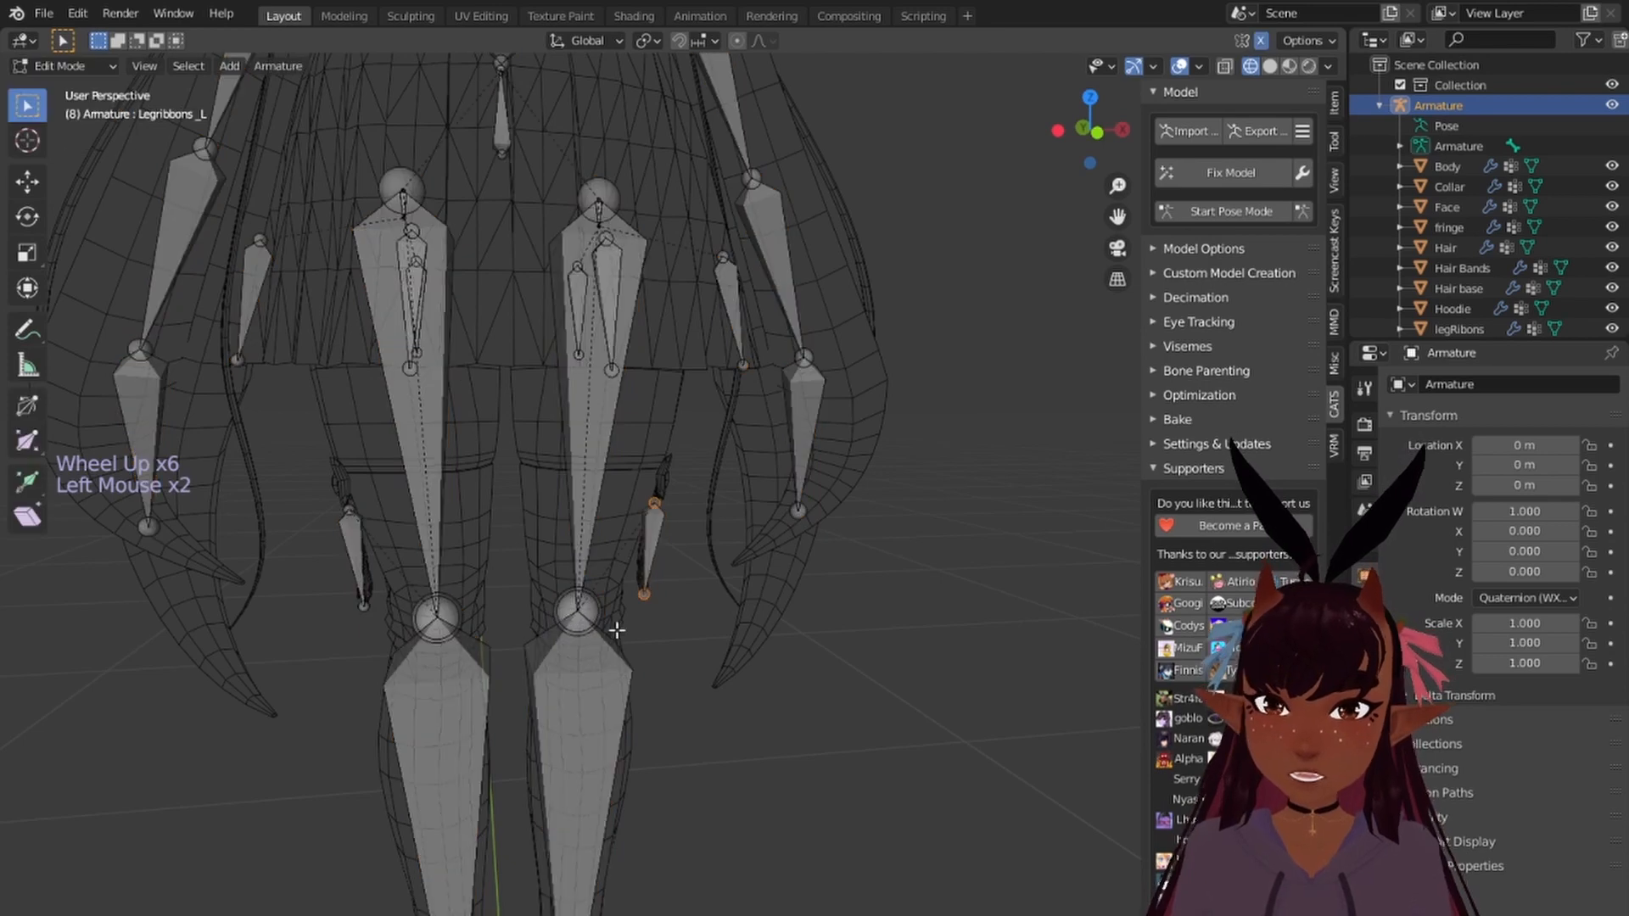
pyautogui.press('KP_1')
pyautogui.scroll(5, 590, 566)
pyautogui.scroll(-2, 590, 567)
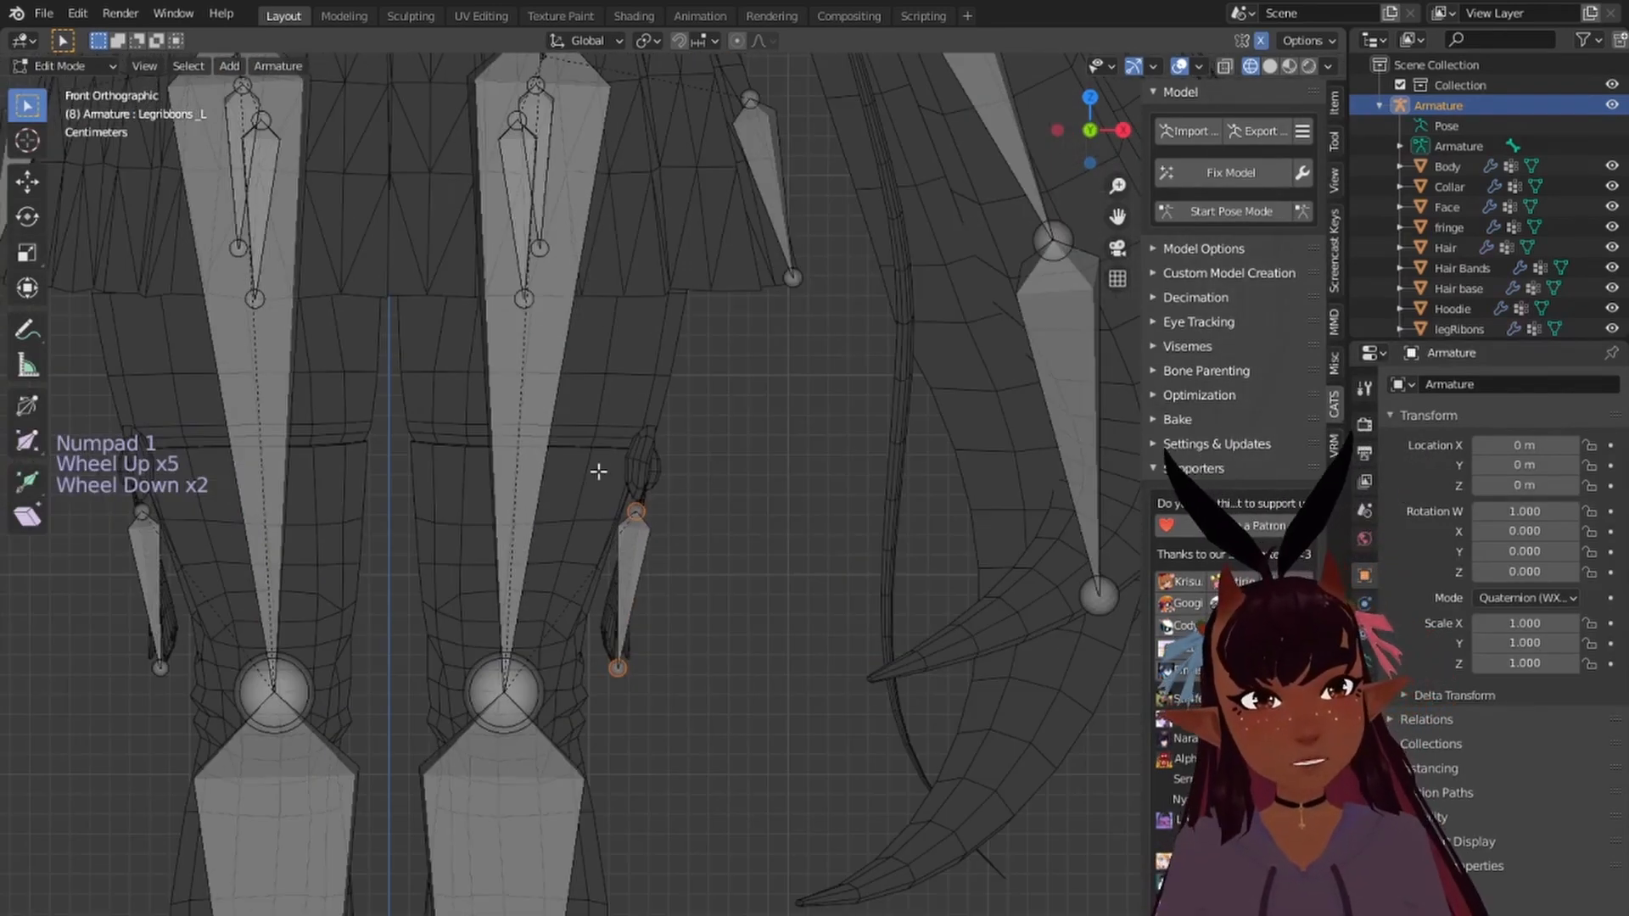
pyautogui.keyDown('shift'); pyautogui.moveTo(603, 472); pyautogui.dragTo(801, 353, button='middle'); pyautogui.keyUp('shift')
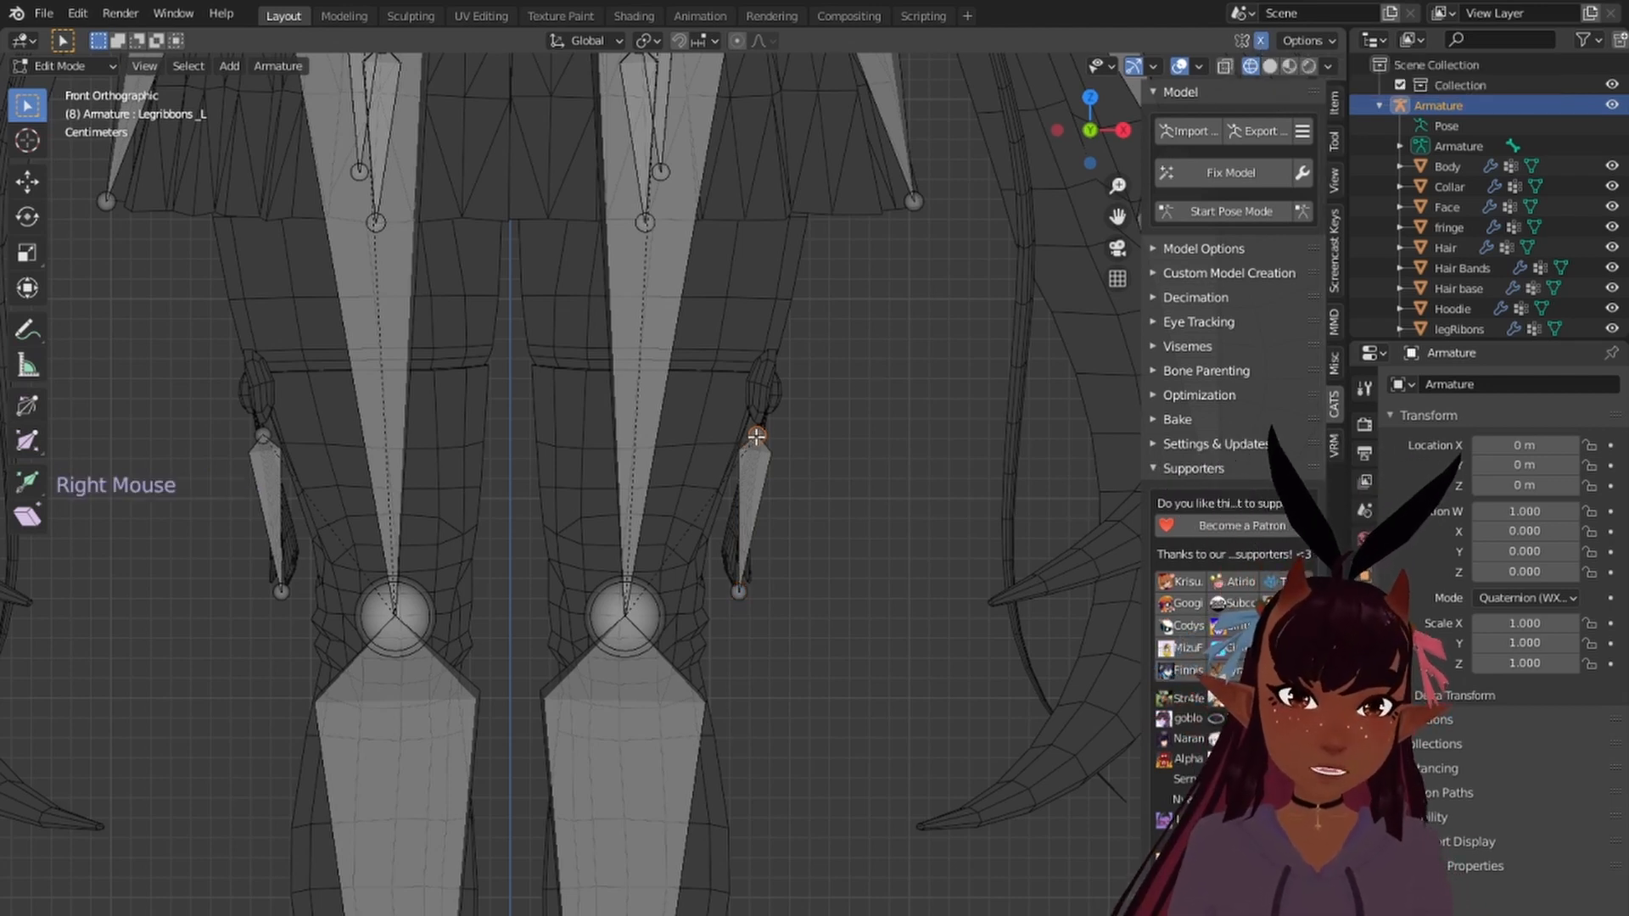
pyautogui.press('g')
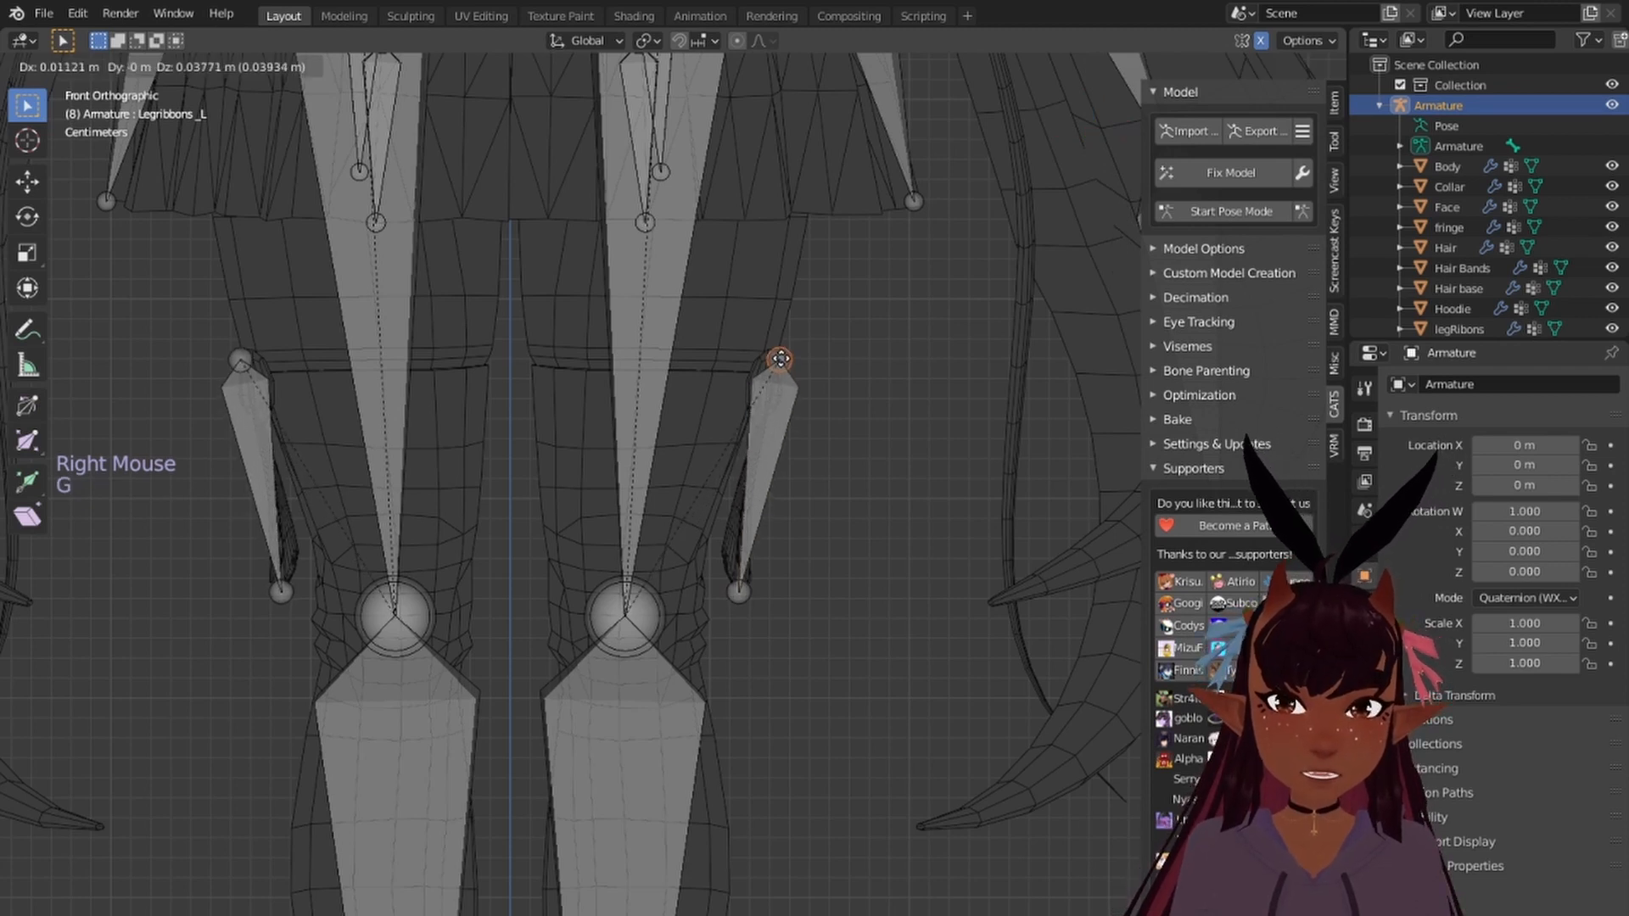
pyautogui.click(782, 356)
# Step: Move the tail of the Legribbons_L bone about 0.018 m outward and 0.029 m up so the bone hangs nearly vertical
pyautogui.rightClick(743, 582)
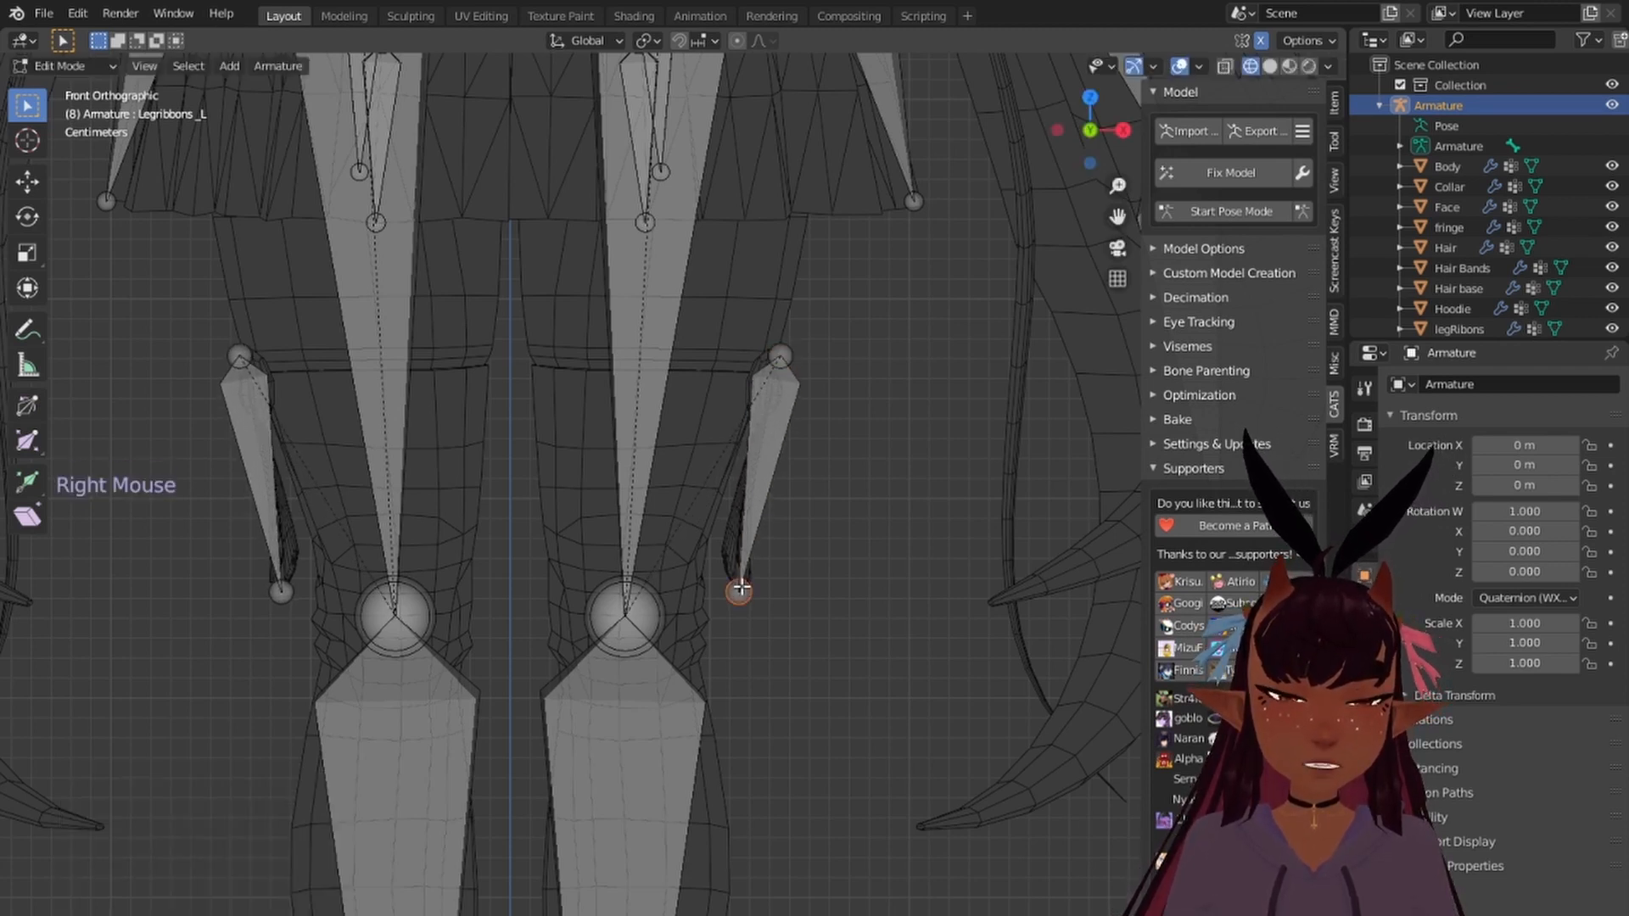
pyautogui.press('g')
pyautogui.click(777, 532)
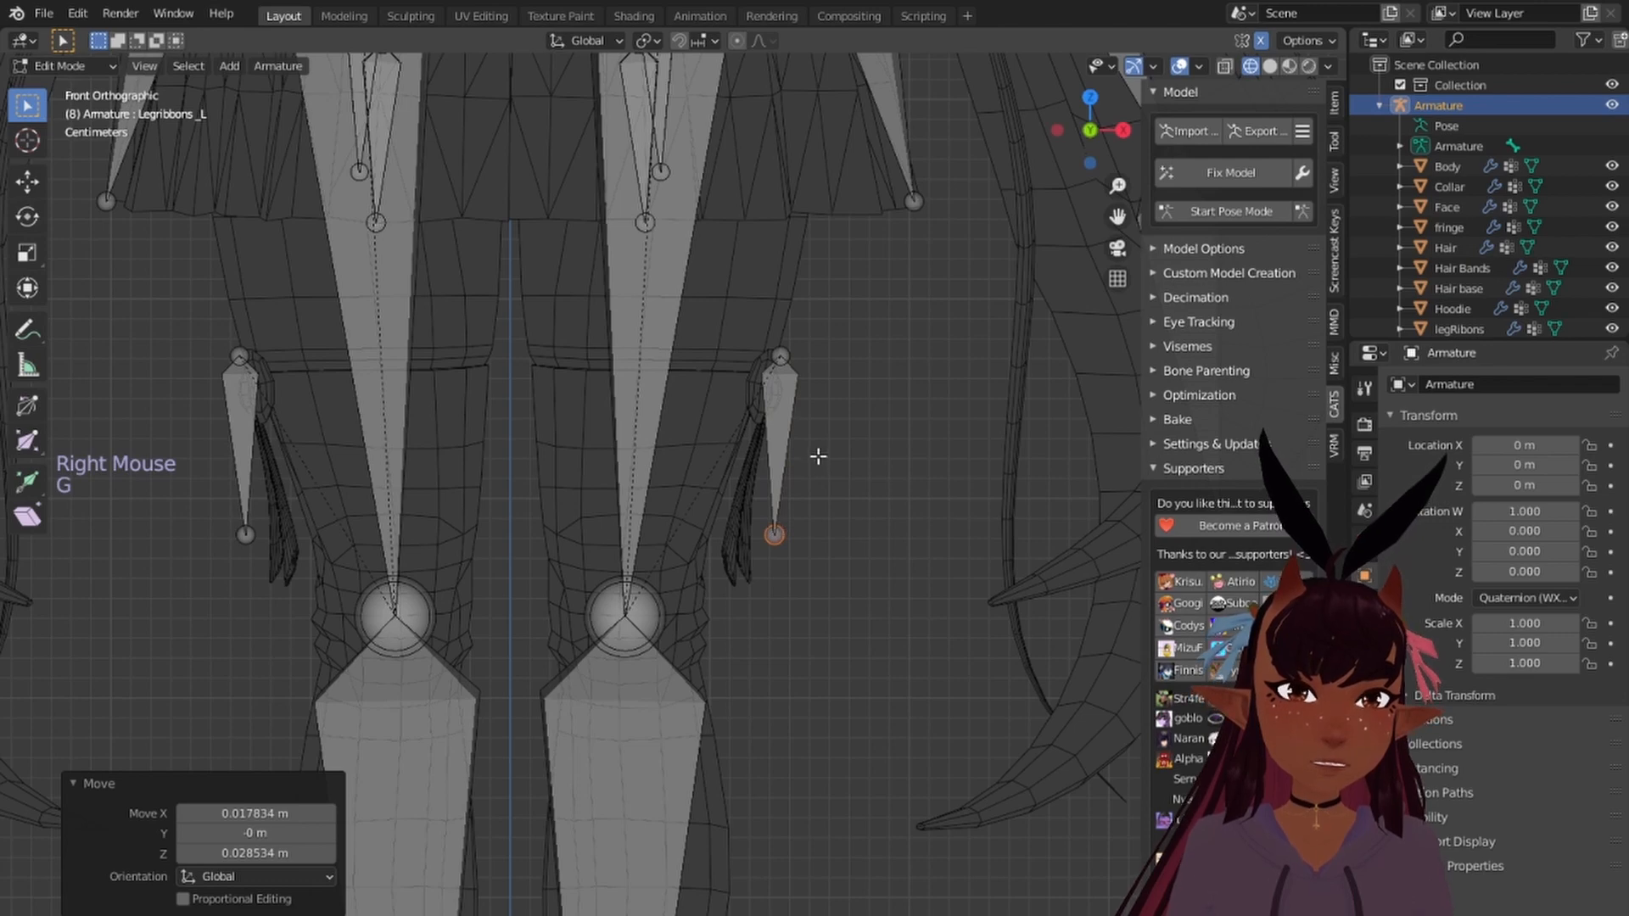
# Step: Return to Object Mode, apply location, rotation and scale to all objects, and deselect everything
pyautogui.click(85, 65)
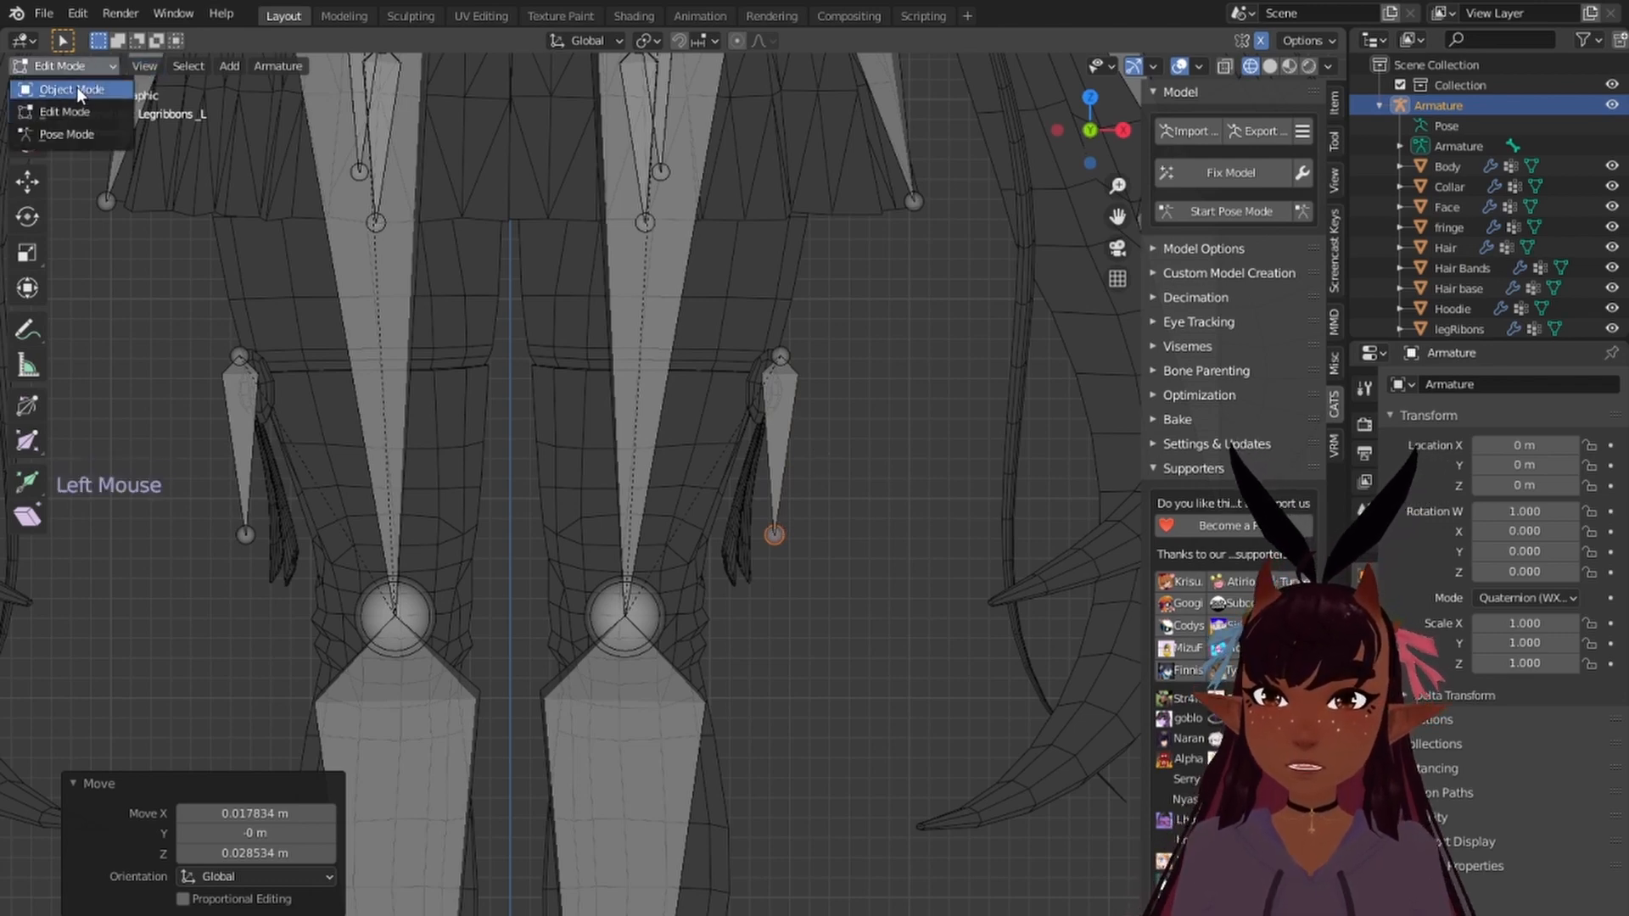
pyautogui.click(77, 87)
pyautogui.scroll(-5, 725, 376)
pyautogui.press('a')
pyautogui.scroll(-3, 745, 368)
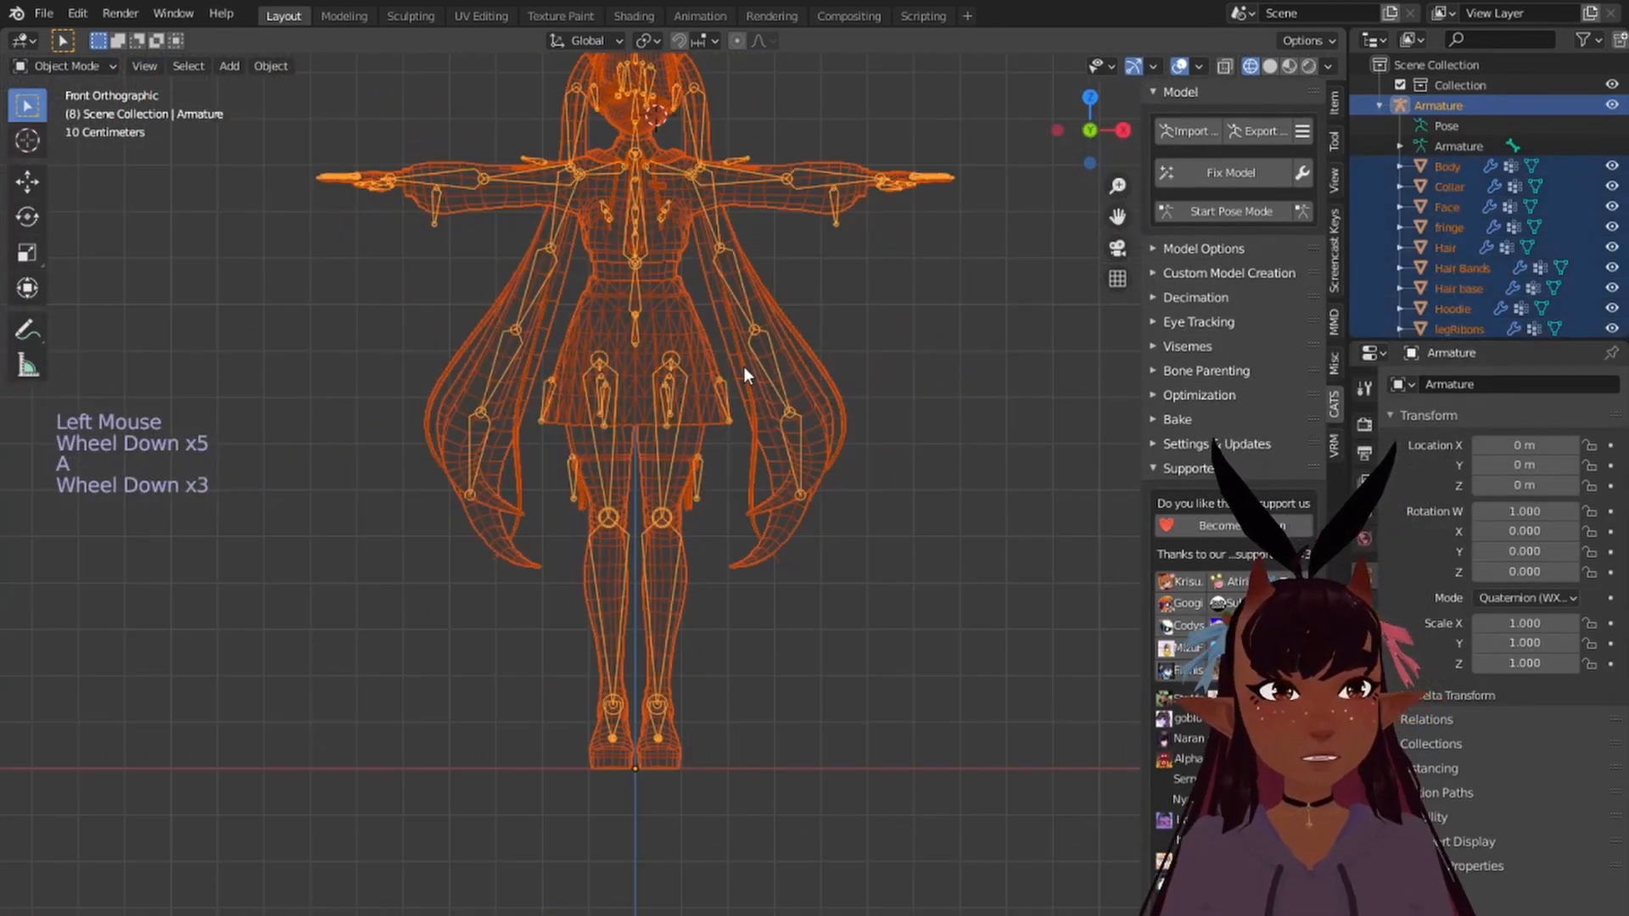
pyautogui.hotkey('ctrl', 'a')
pyautogui.click(654, 336)
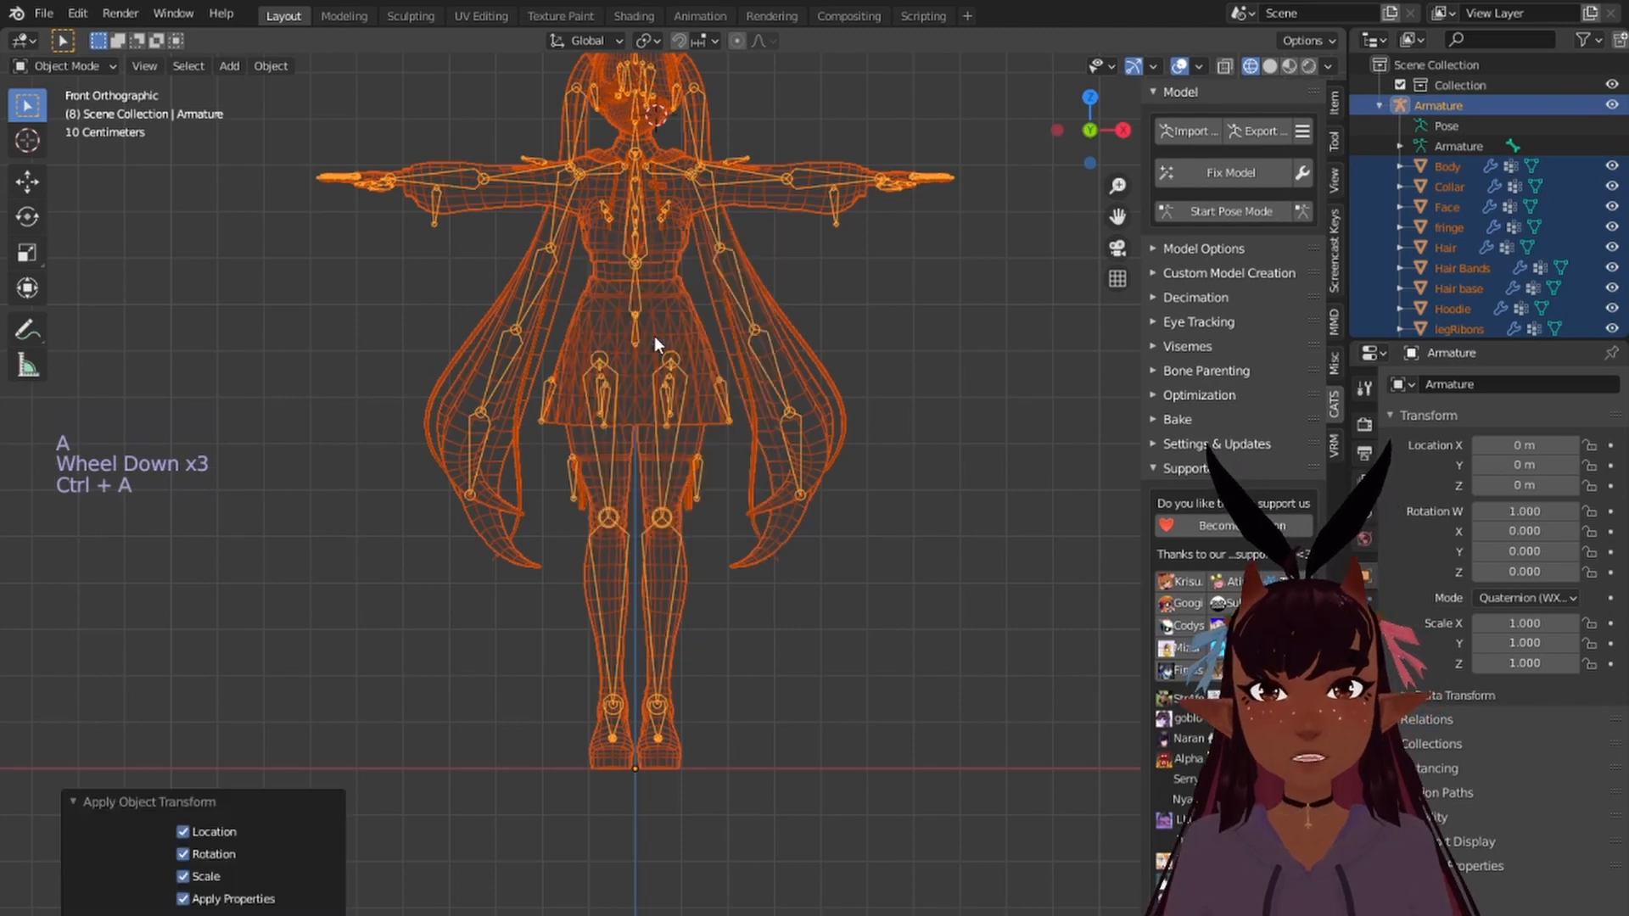
pyautogui.hotkey('ctrl', 'a')
pyautogui.click(618, 363)
pyautogui.press('a')
pyautogui.press('a')
pyautogui.press('a')
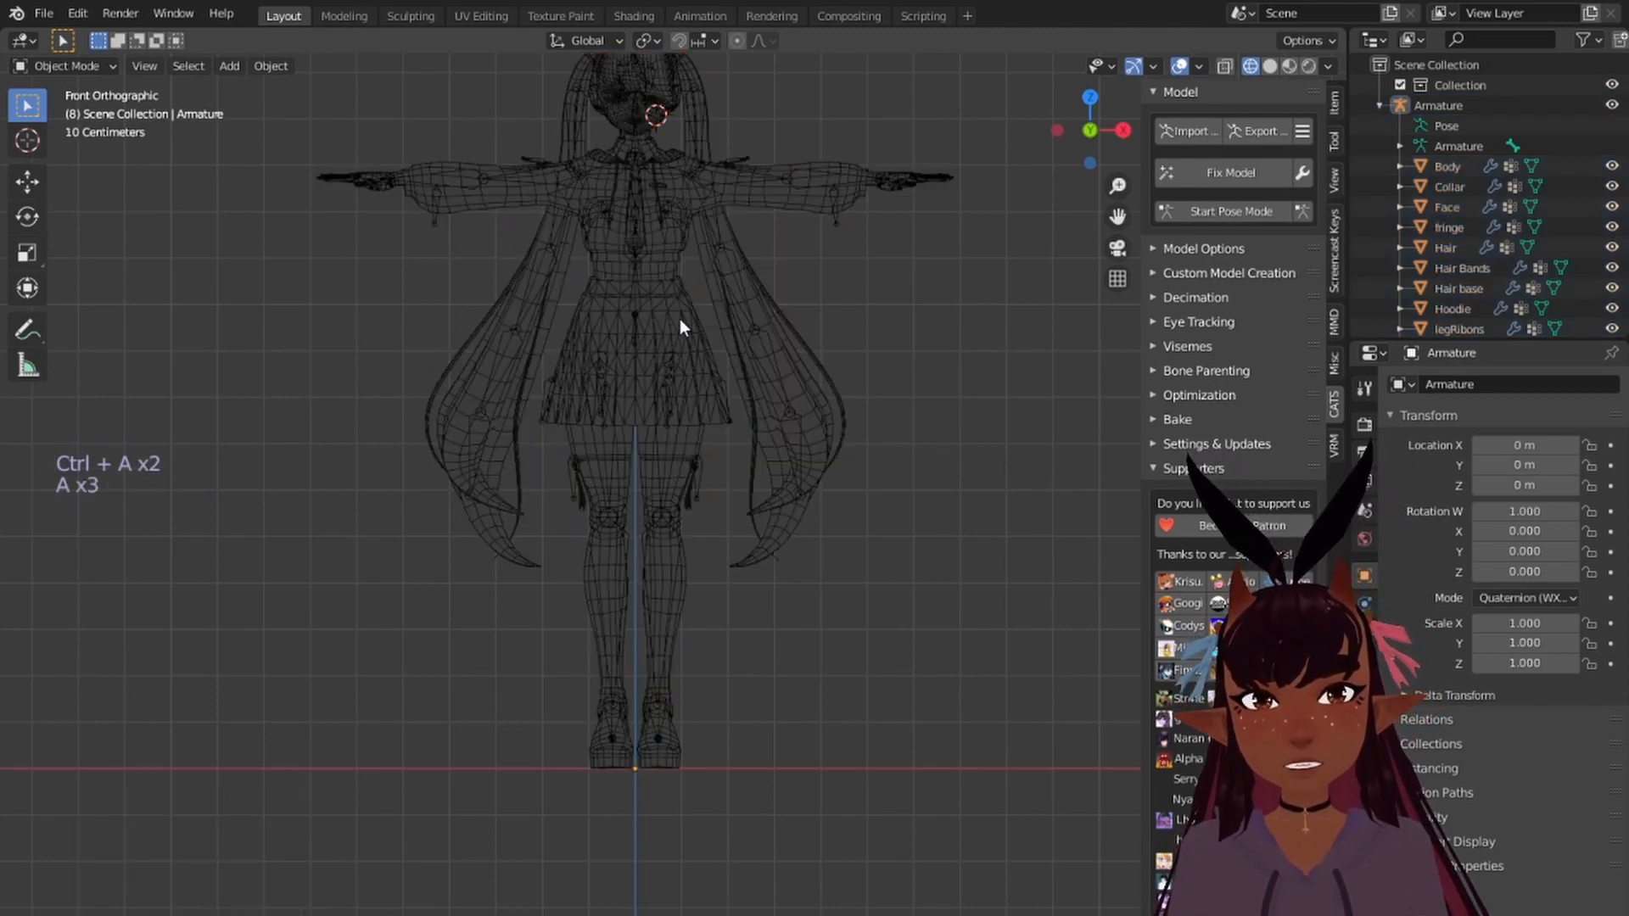
# Step: Select the Armature together with the legRibons mesh and enter Weight Paint mode on legRibons
pyautogui.scroll(2, 685, 297)
pyautogui.click(1438, 124)
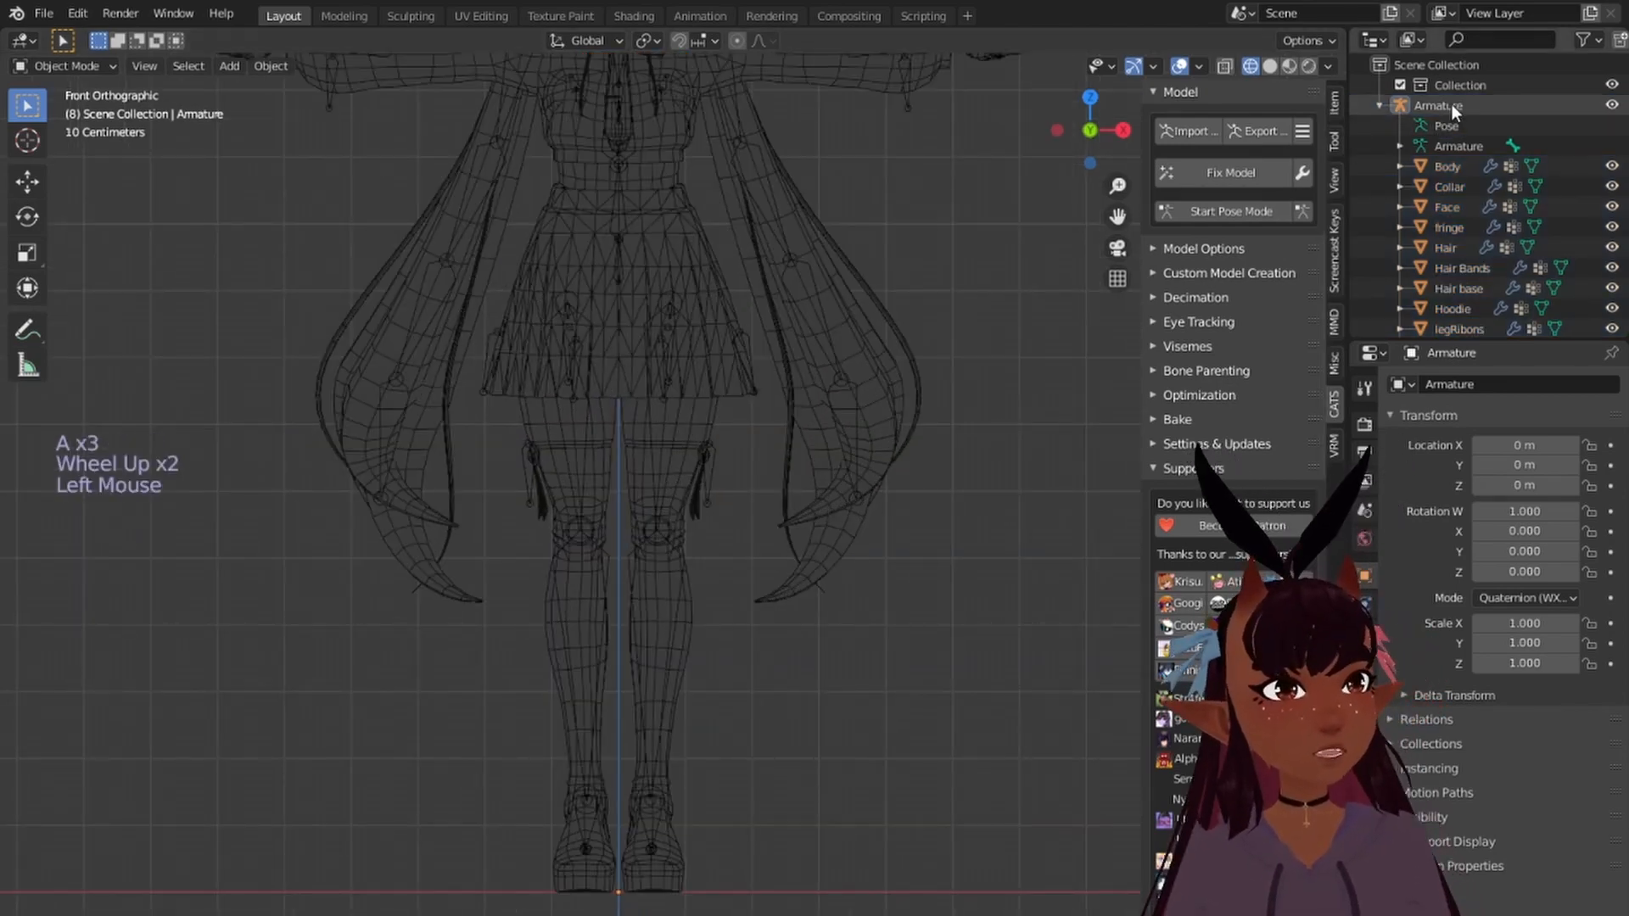
pyautogui.scroll(-3, 1488, 204)
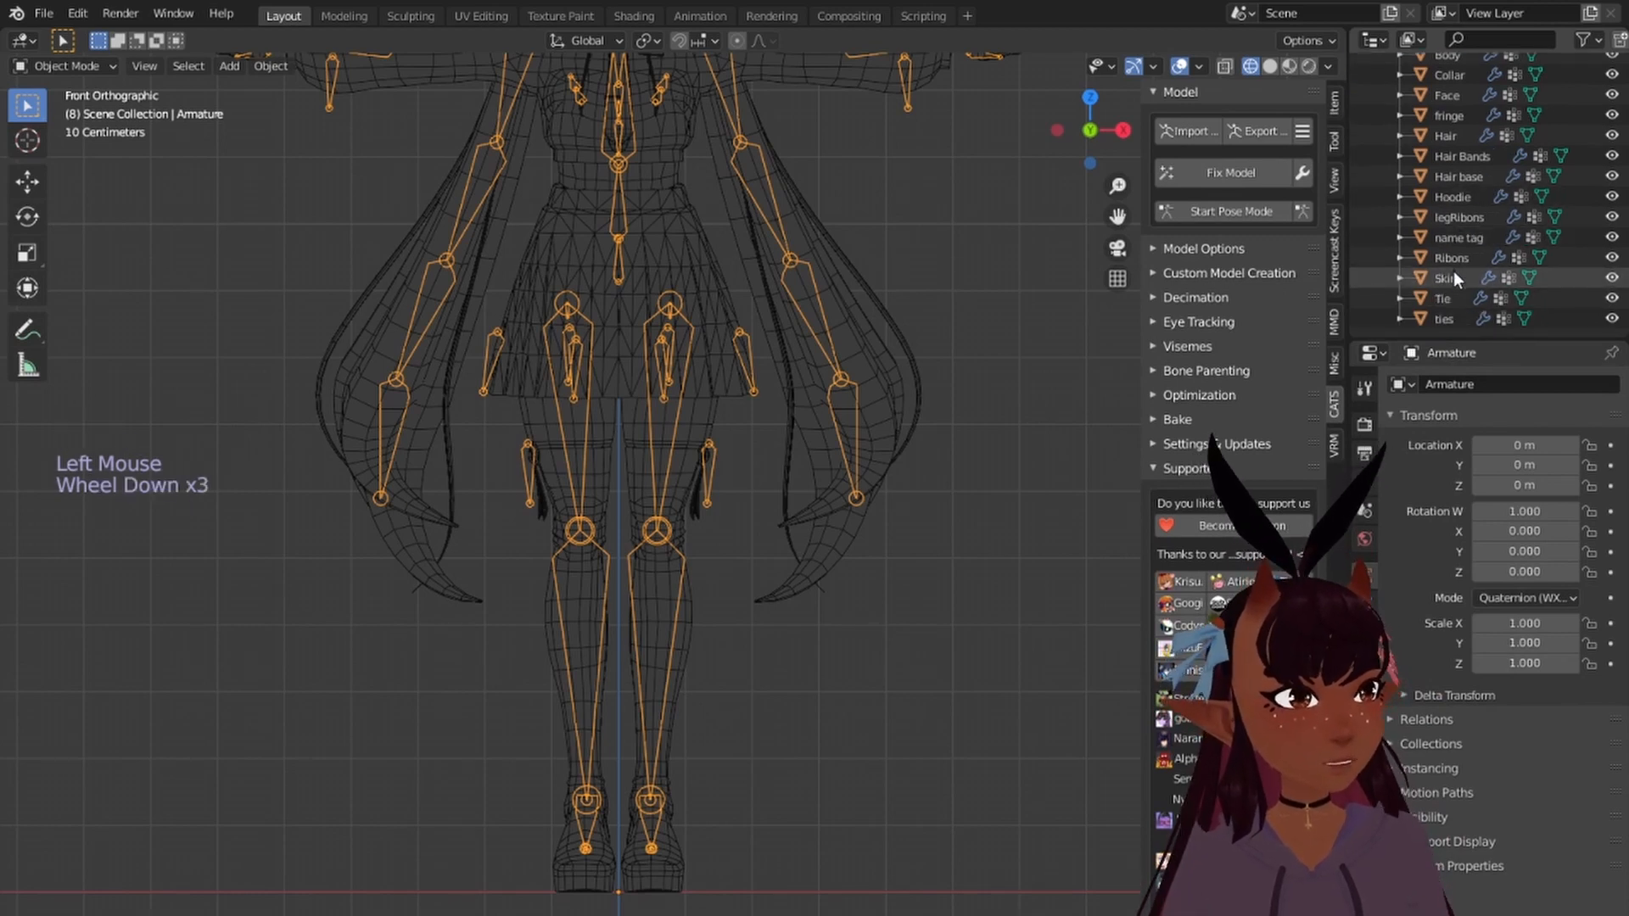
pyautogui.keyDown('ctrl'); pyautogui.click(1458, 218); pyautogui.keyUp('ctrl')
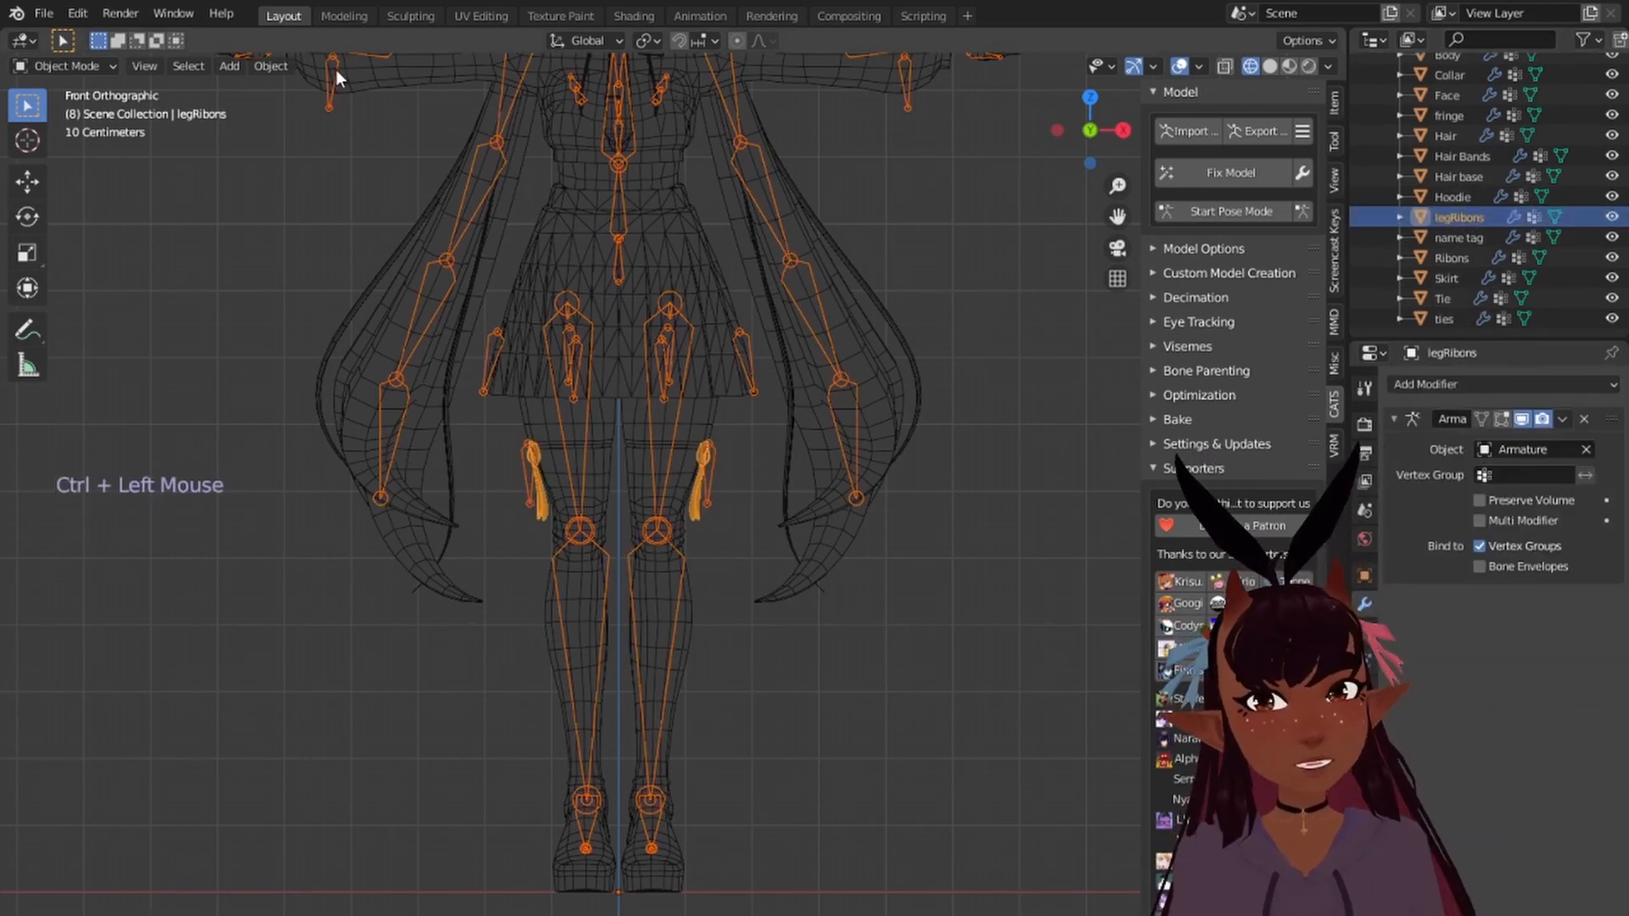
pyautogui.click(76, 61)
pyautogui.click(72, 179)
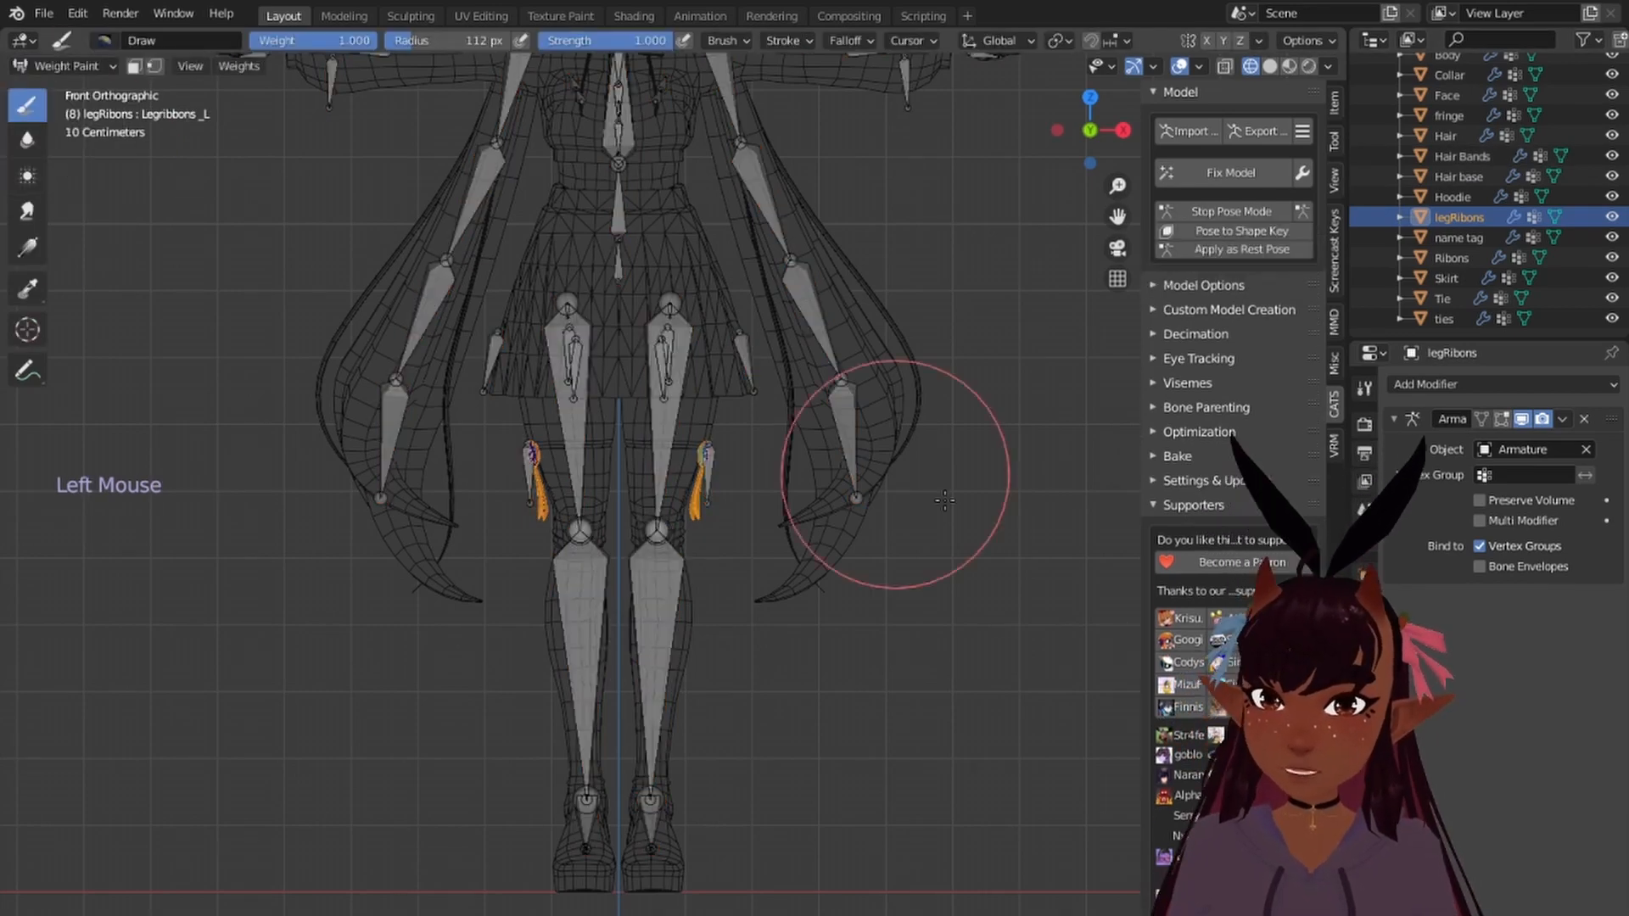
# Step: Rotate the Legribbons_L bone about -28.5° outward from the leg to test the ribbon's deformation
pyautogui.scroll(6, 872, 452)
pyautogui.scroll(3, 872, 452)
pyautogui.keyDown('shift'); pyautogui.scroll(1, 872, 452); pyautogui.keyUp('shift')
pyautogui.keyDown('shift'); pyautogui.moveTo(849, 441); pyautogui.dragTo(684, 381, button='middle'); pyautogui.keyUp('shift')
pyautogui.rightClick(670, 399)
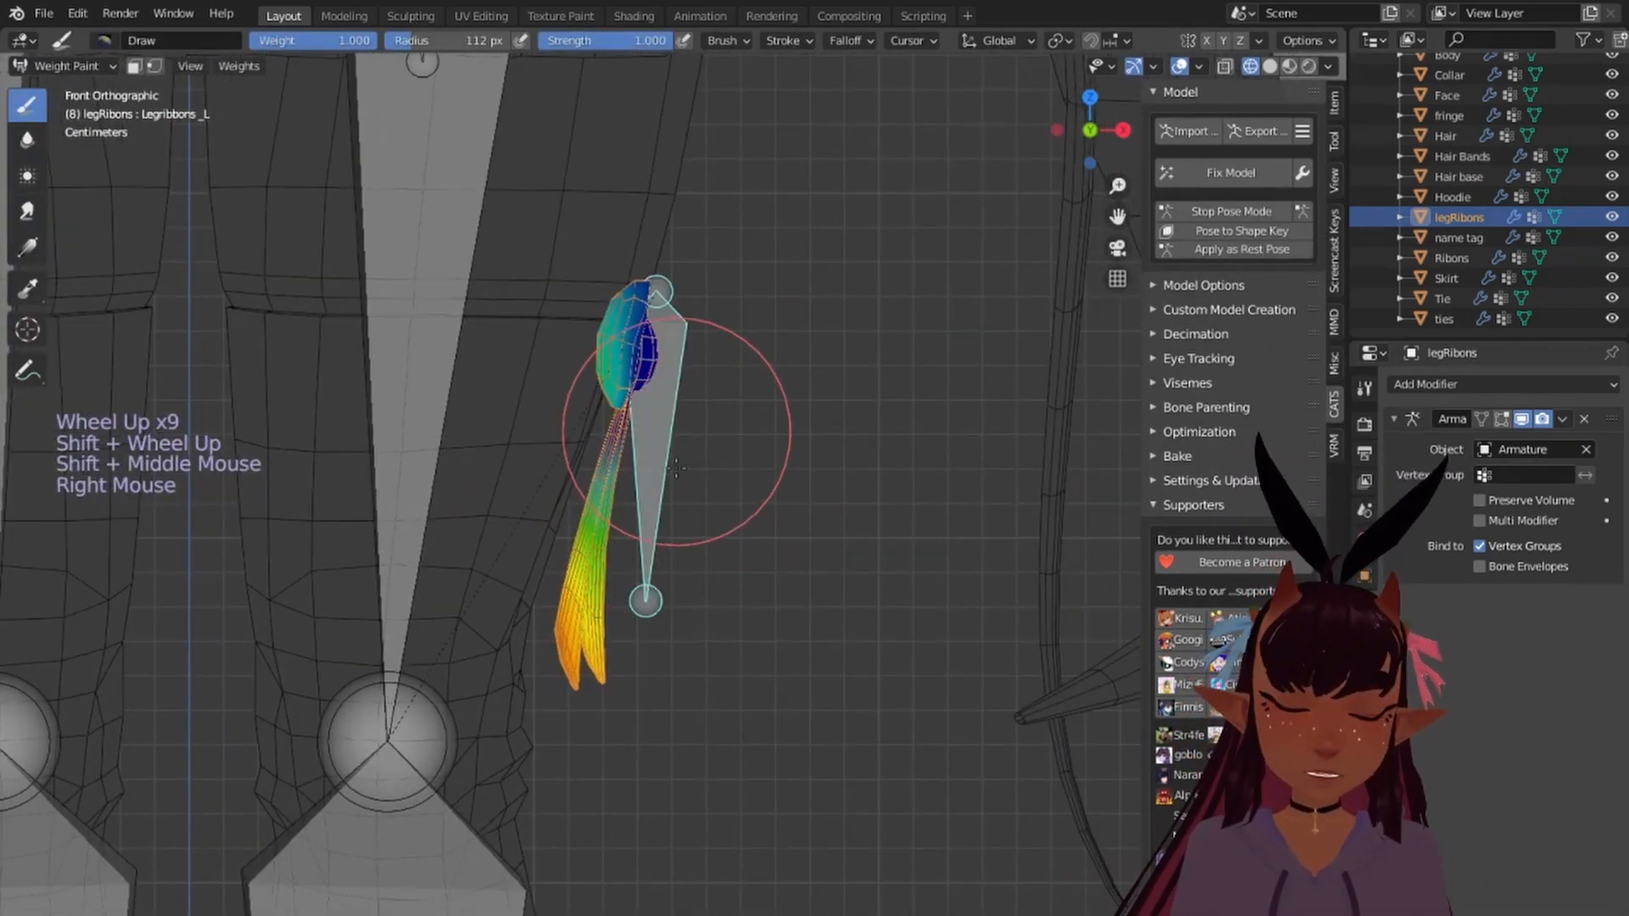
pyautogui.press('r')
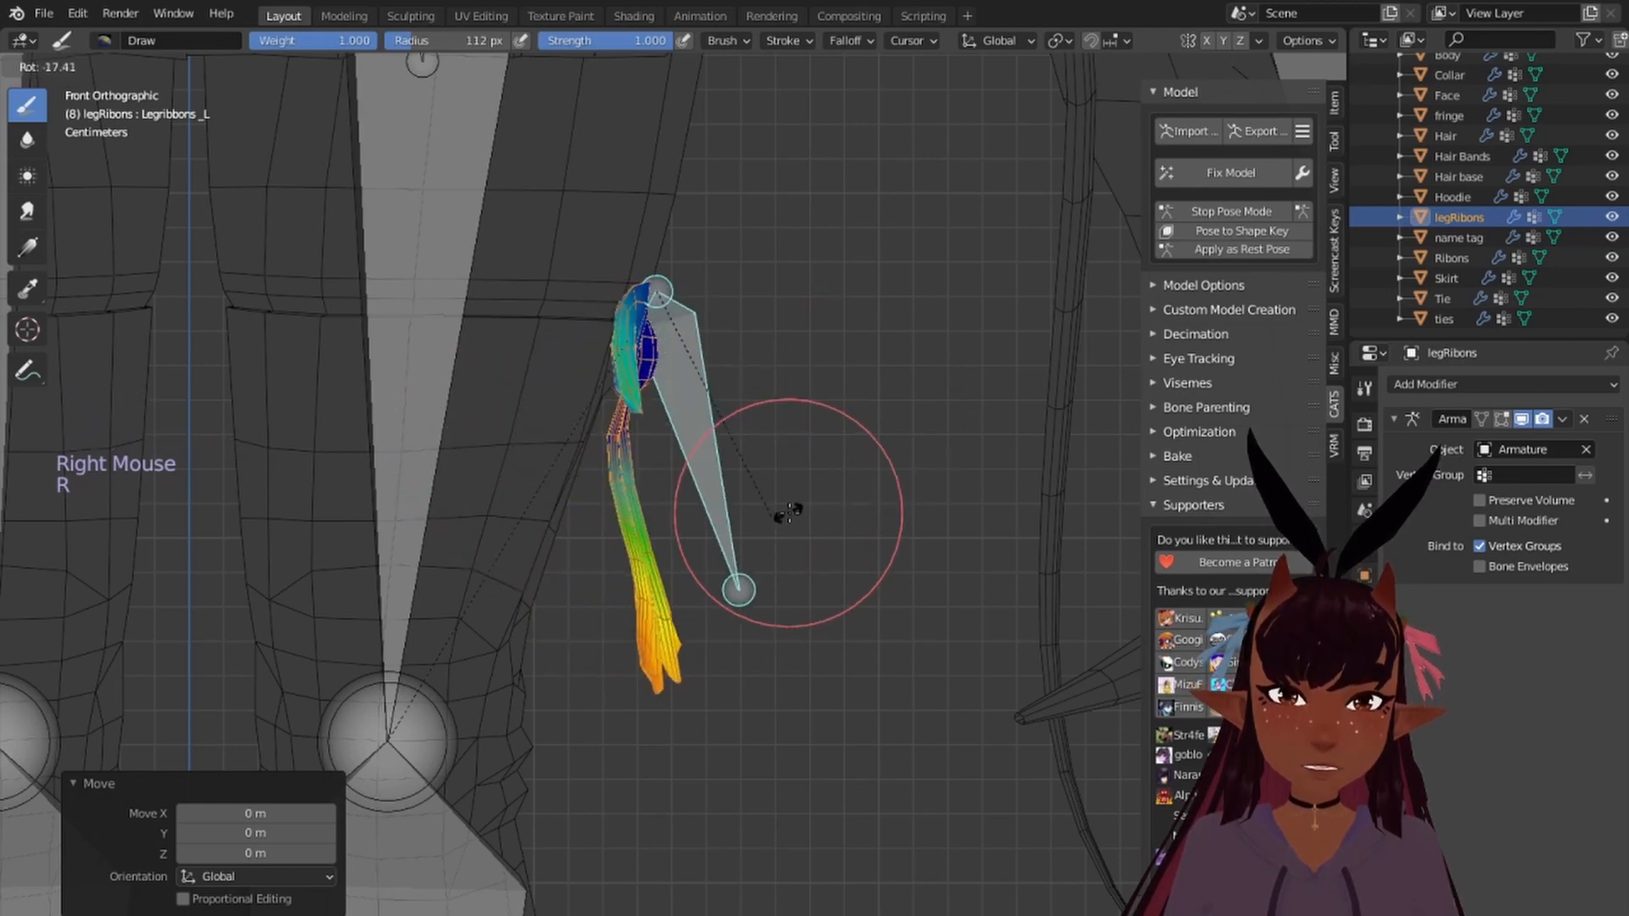
pyautogui.click(812, 490)
# Step: Blur the Legribbons_L weights on the outer end of the bow loop with the stronger influence to even out both loops
pyautogui.moveTo(812, 489); pyautogui.dragTo(594, 340, button='middle')
pyautogui.scroll(3, 670, 465)
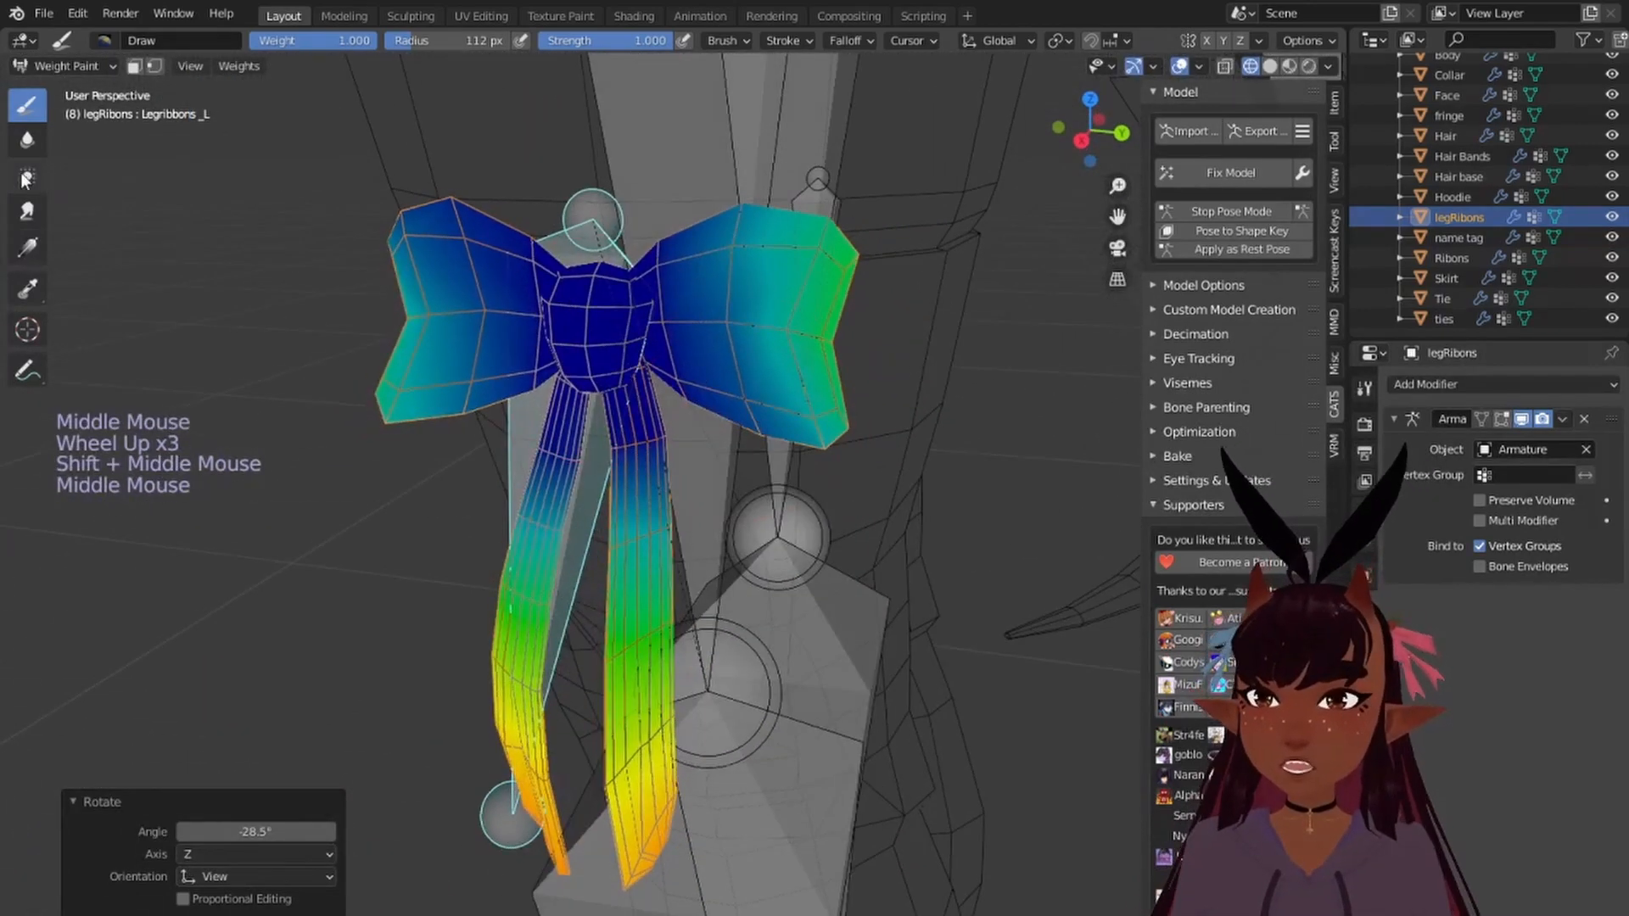
pyautogui.click(27, 139)
pyautogui.moveTo(861, 354); pyautogui.dragTo(853, 373)
pyautogui.moveTo(876, 231); pyautogui.dragTo(835, 356)
pyautogui.moveTo(848, 237); pyautogui.dragTo(821, 348)
pyautogui.moveTo(822, 255); pyautogui.dragTo(817, 293)
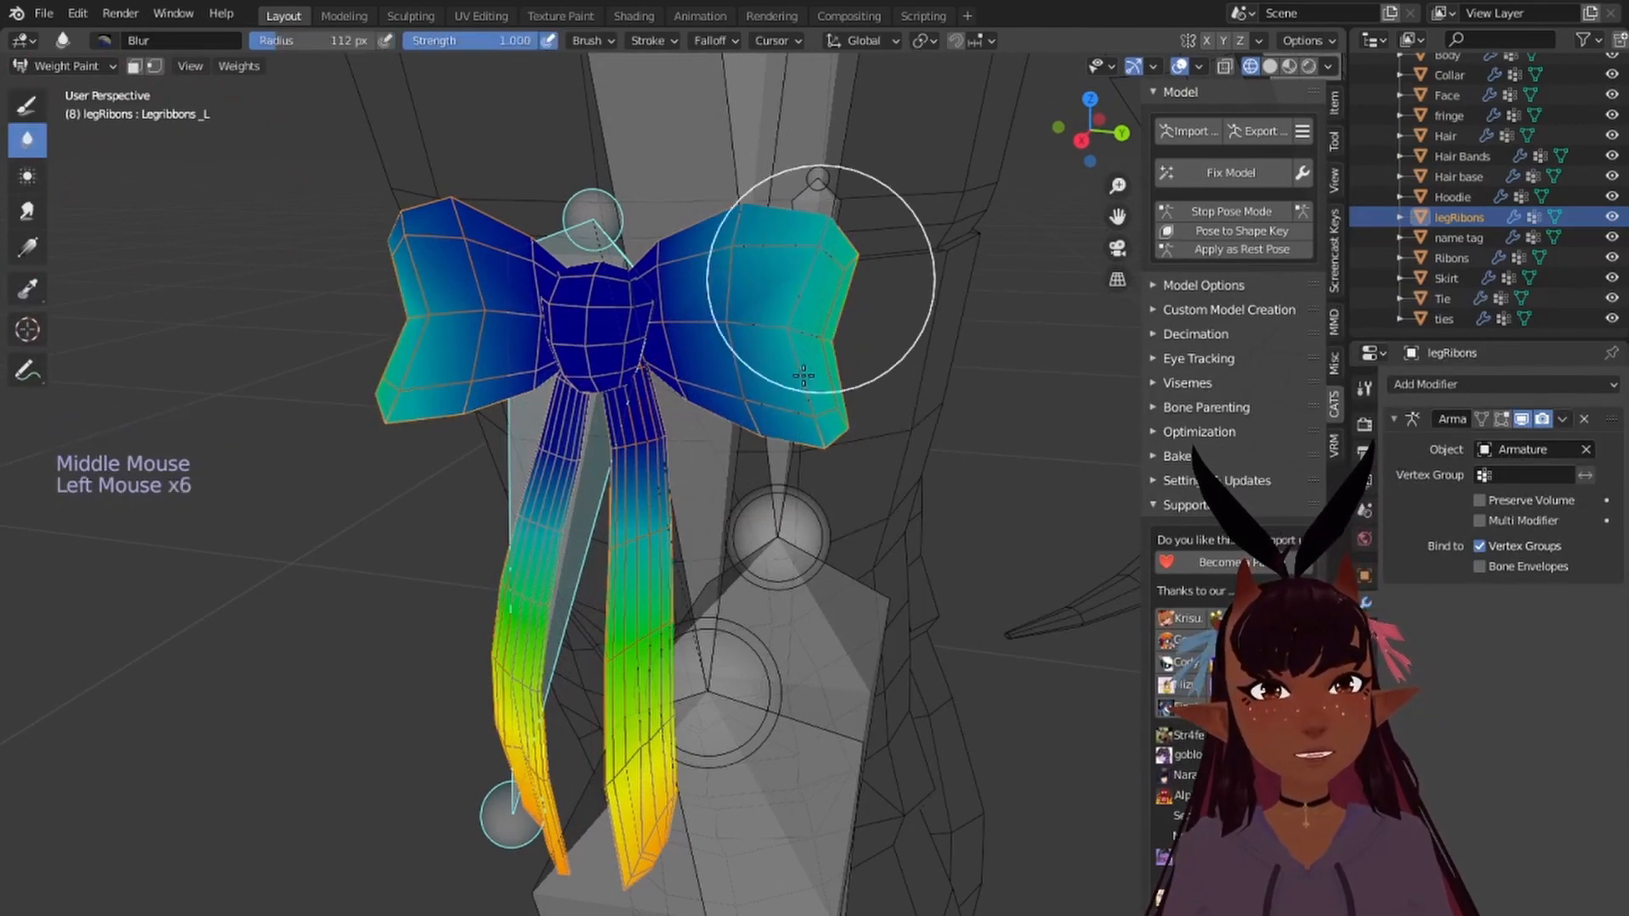
pyautogui.moveTo(853, 229); pyautogui.dragTo(814, 322)
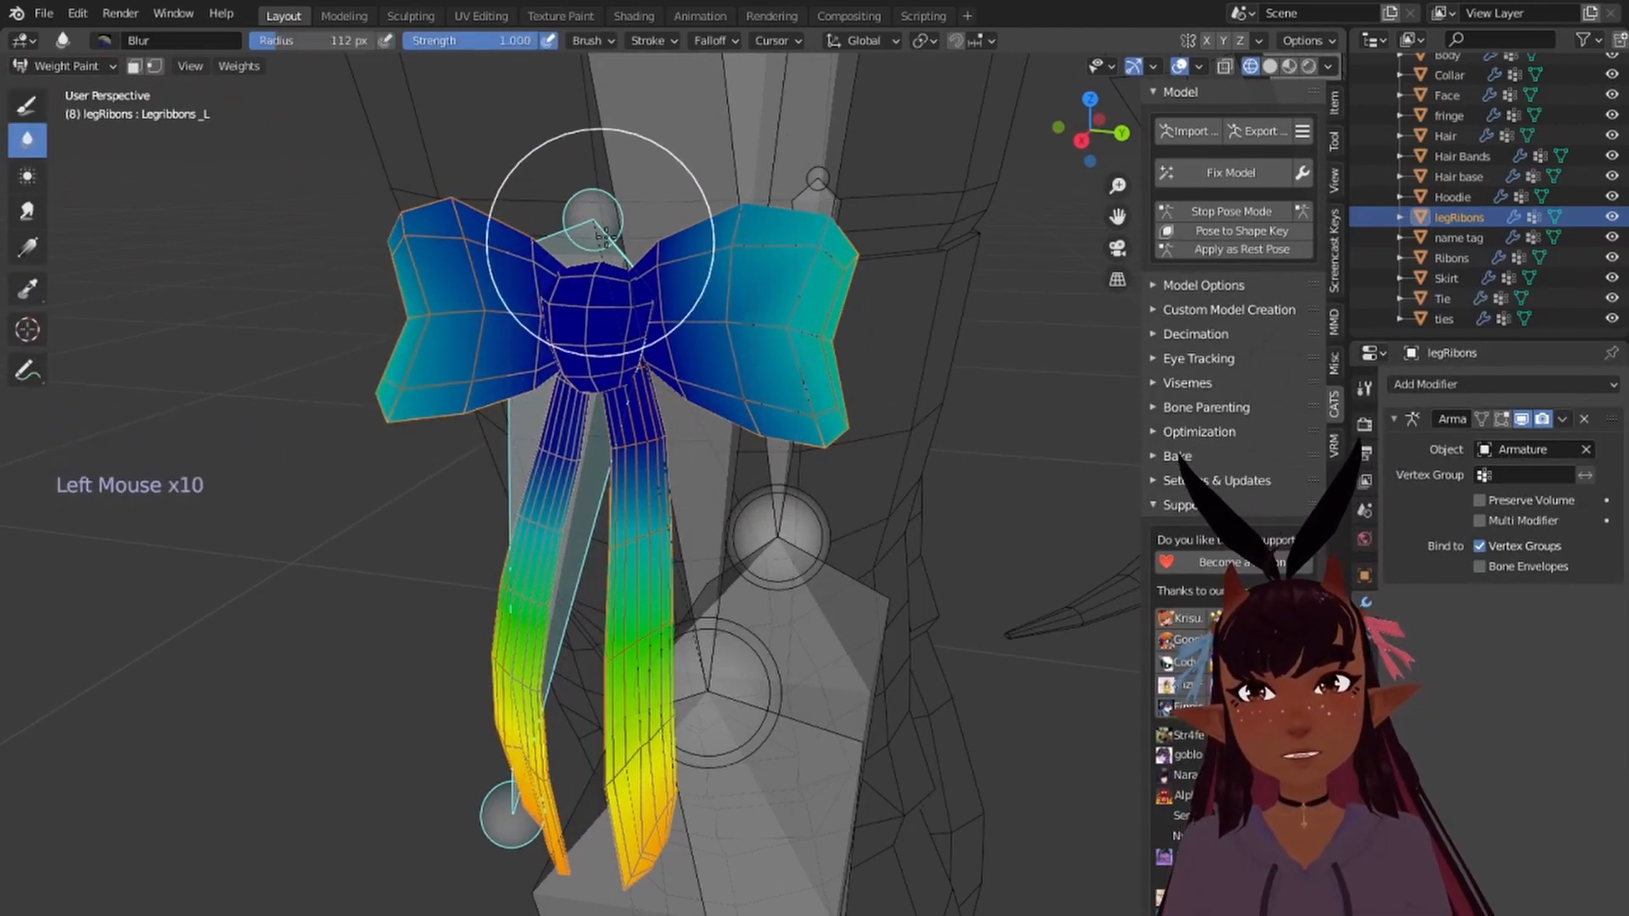
# Step: Select the Left leg bone and blur its weights across the outer ends of both bow loops
pyautogui.rightClick(670, 163)
pyautogui.scroll(-3, 800, 328)
pyautogui.moveTo(800, 327); pyautogui.dragTo(784, 339, button='middle')
pyautogui.click(773, 347)
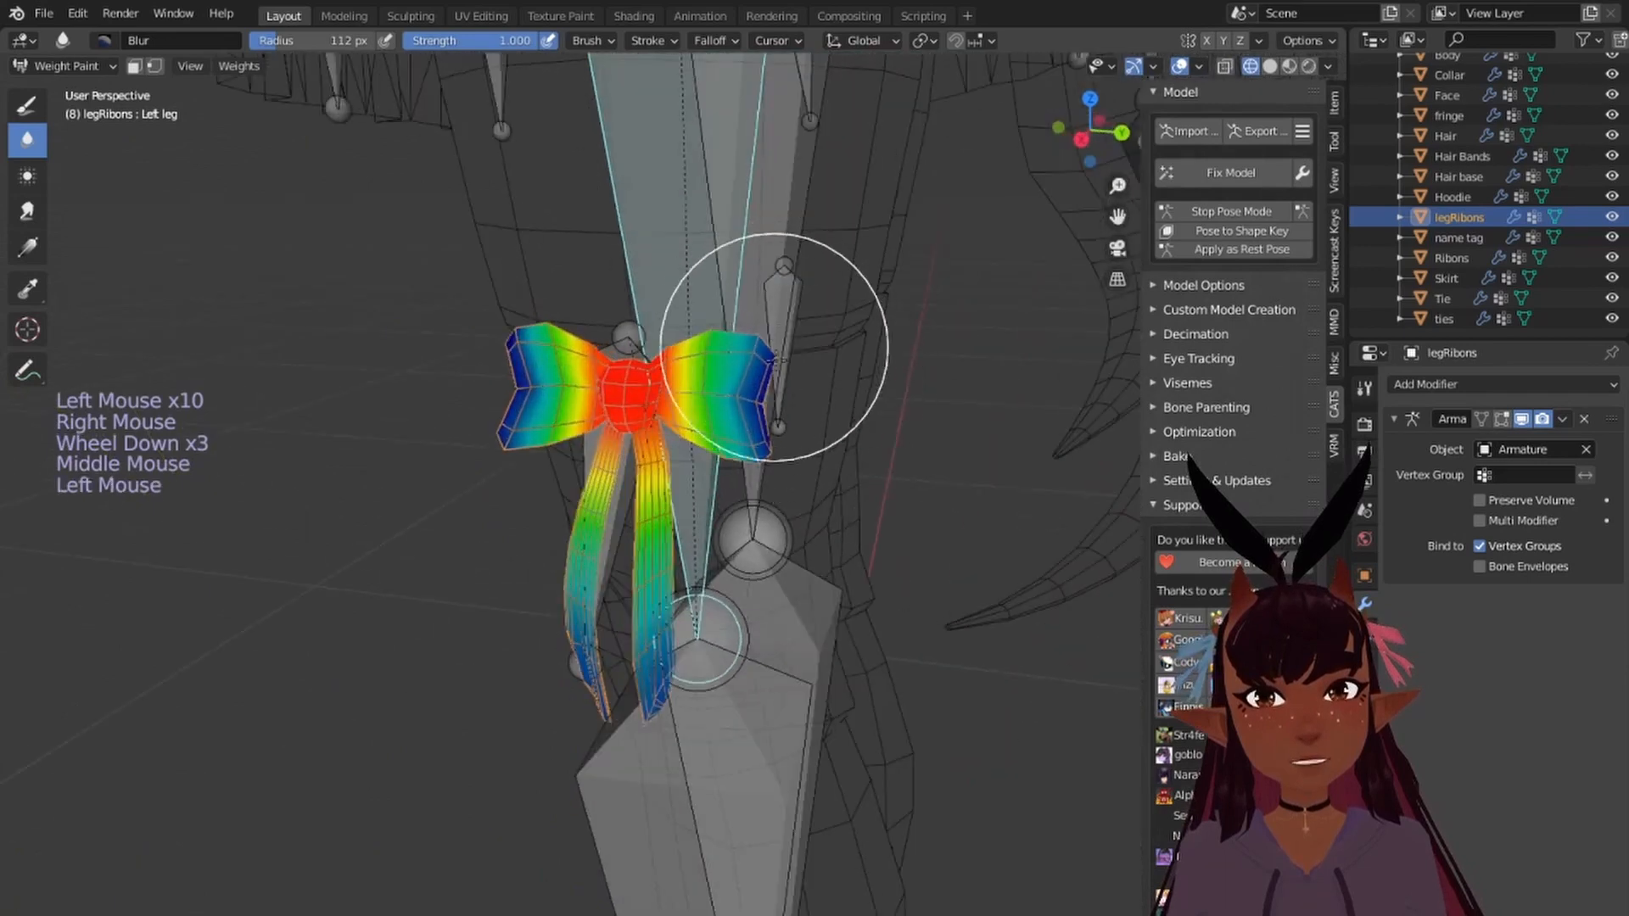
pyautogui.click(513, 429)
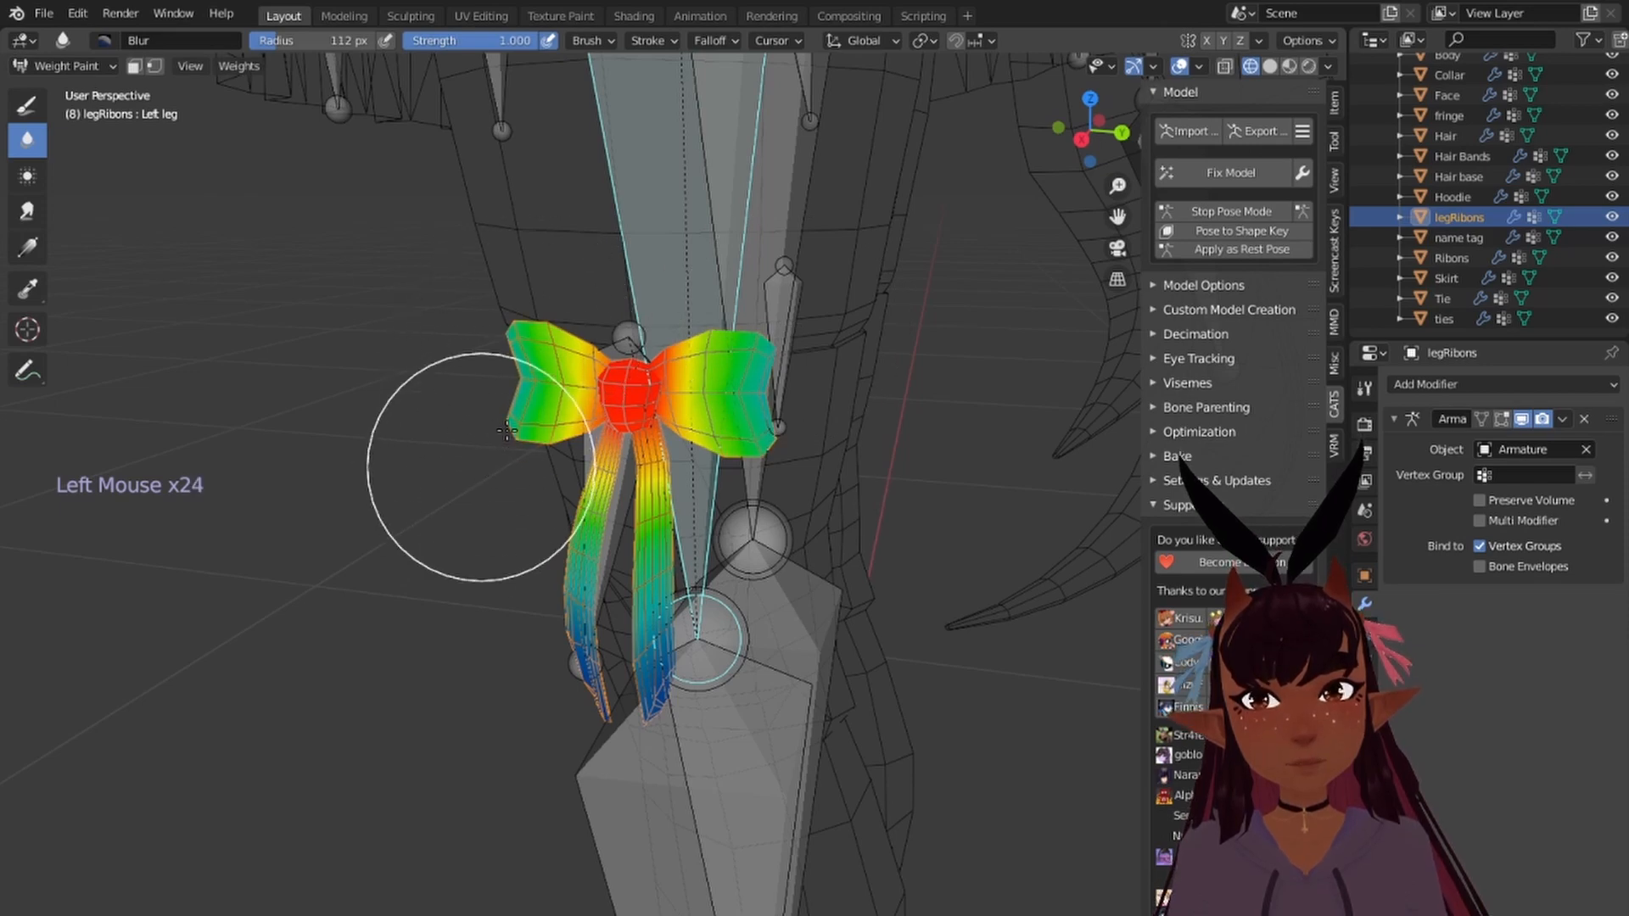
# Step: Test the Legribbons_L bone by rotating it about -26.3° from the front and about 14.6° from the side
pyautogui.moveTo(506, 431); pyautogui.dragTo(561, 436, button='middle')
pyautogui.rightClick(582, 444)
pyautogui.press('r')
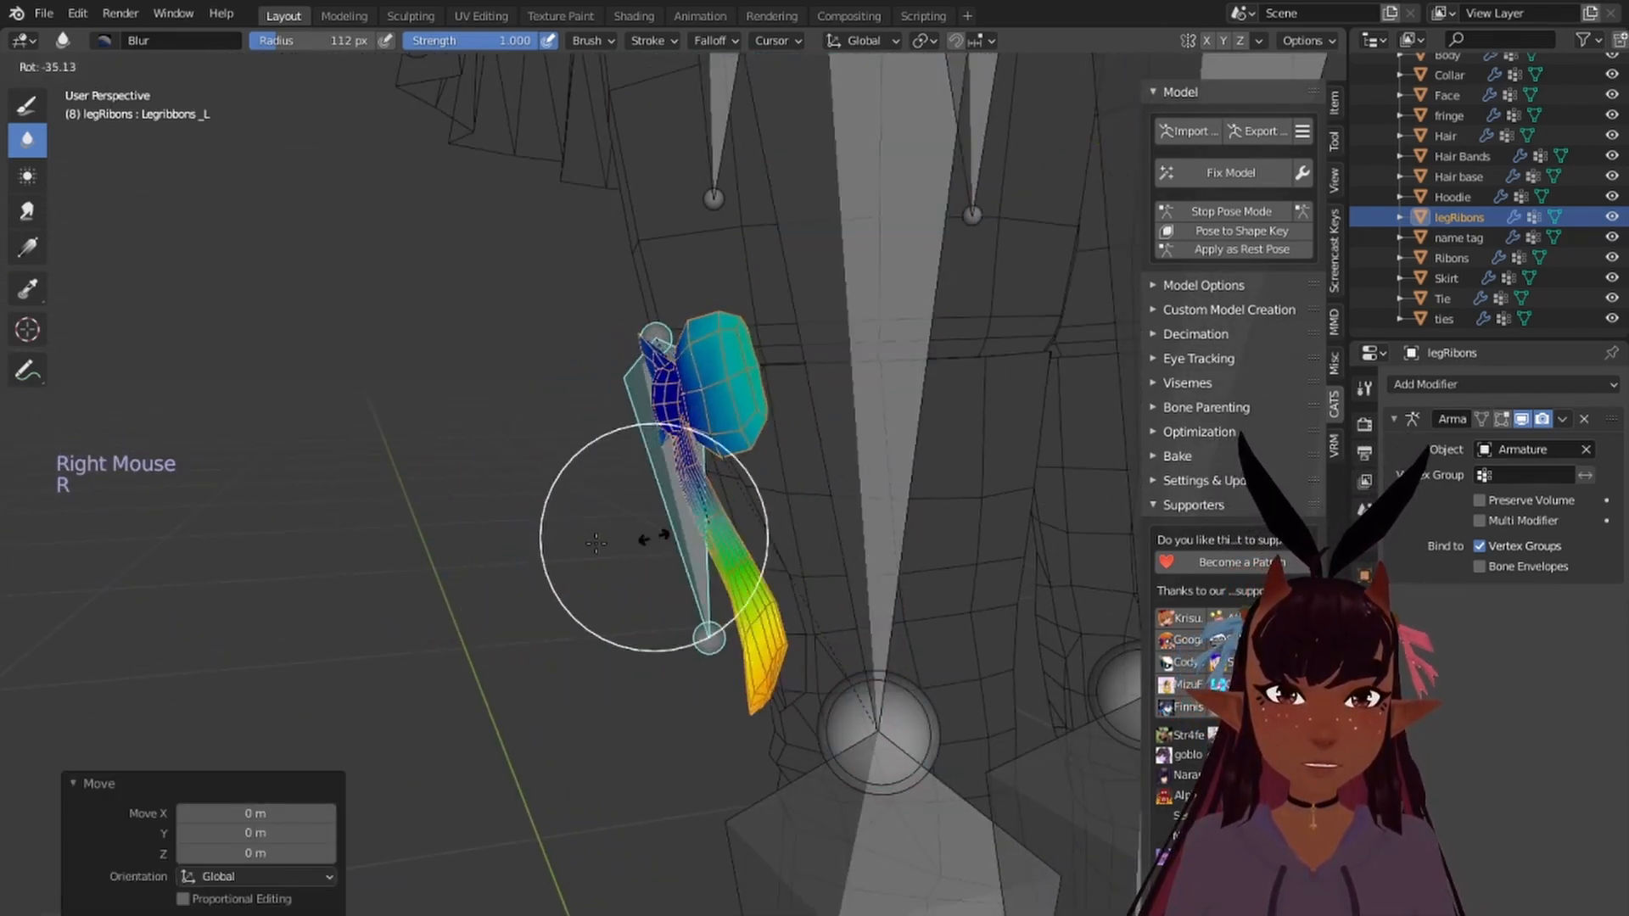
pyautogui.click(683, 558)
pyautogui.scroll(-6, 563, 473)
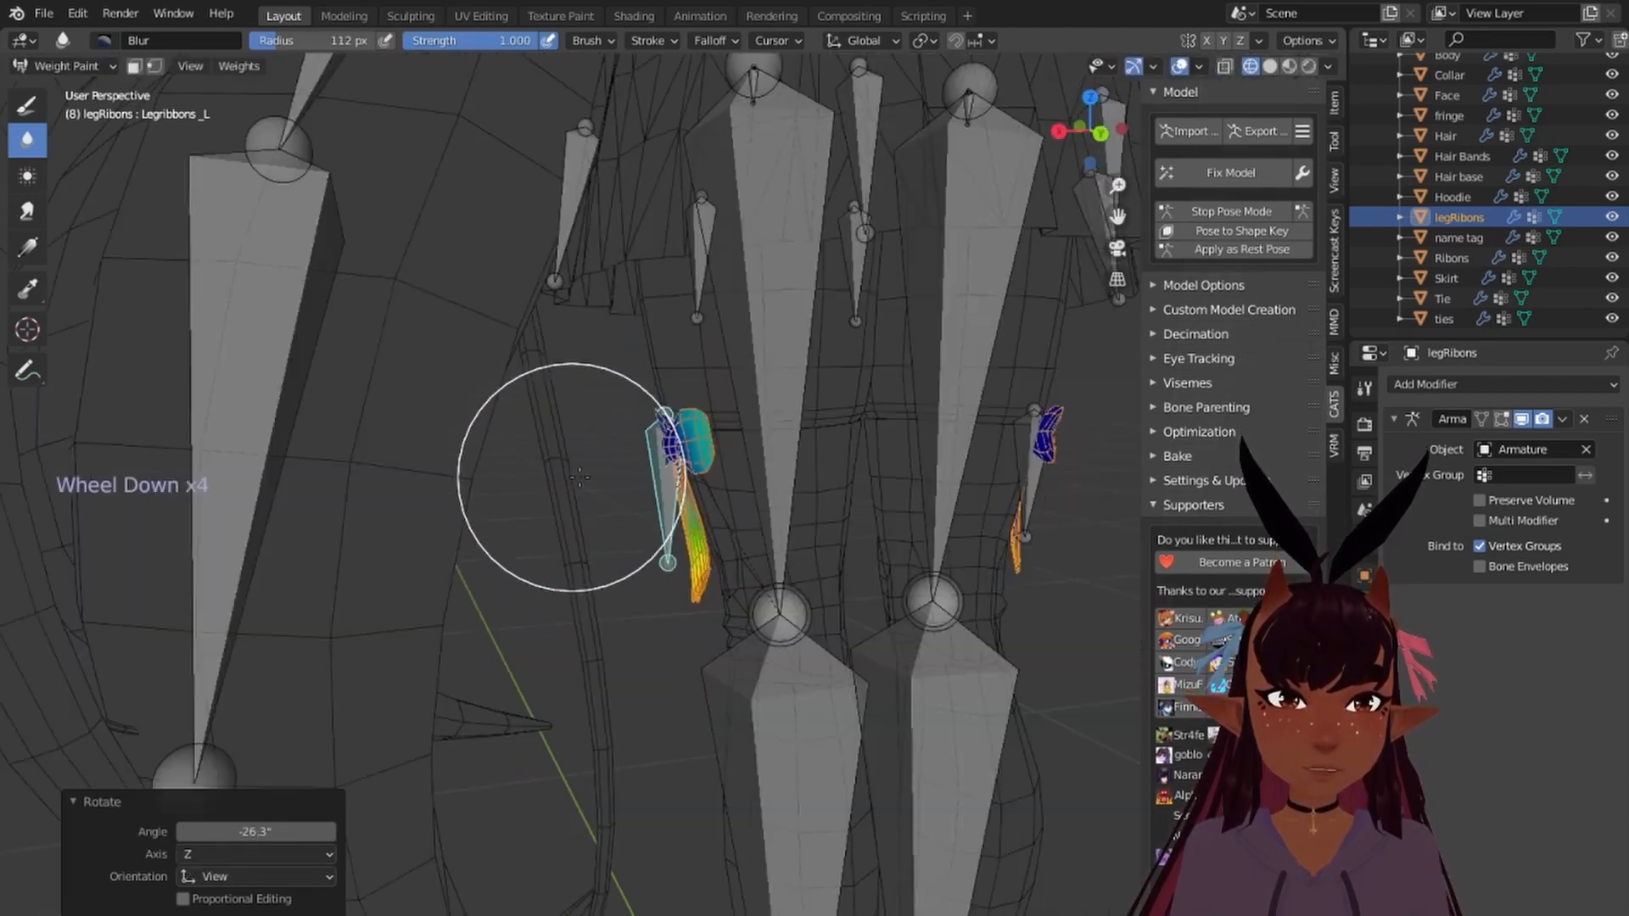
pyautogui.moveTo(564, 472); pyautogui.dragTo(627, 508, button='middle')
pyautogui.press('r')
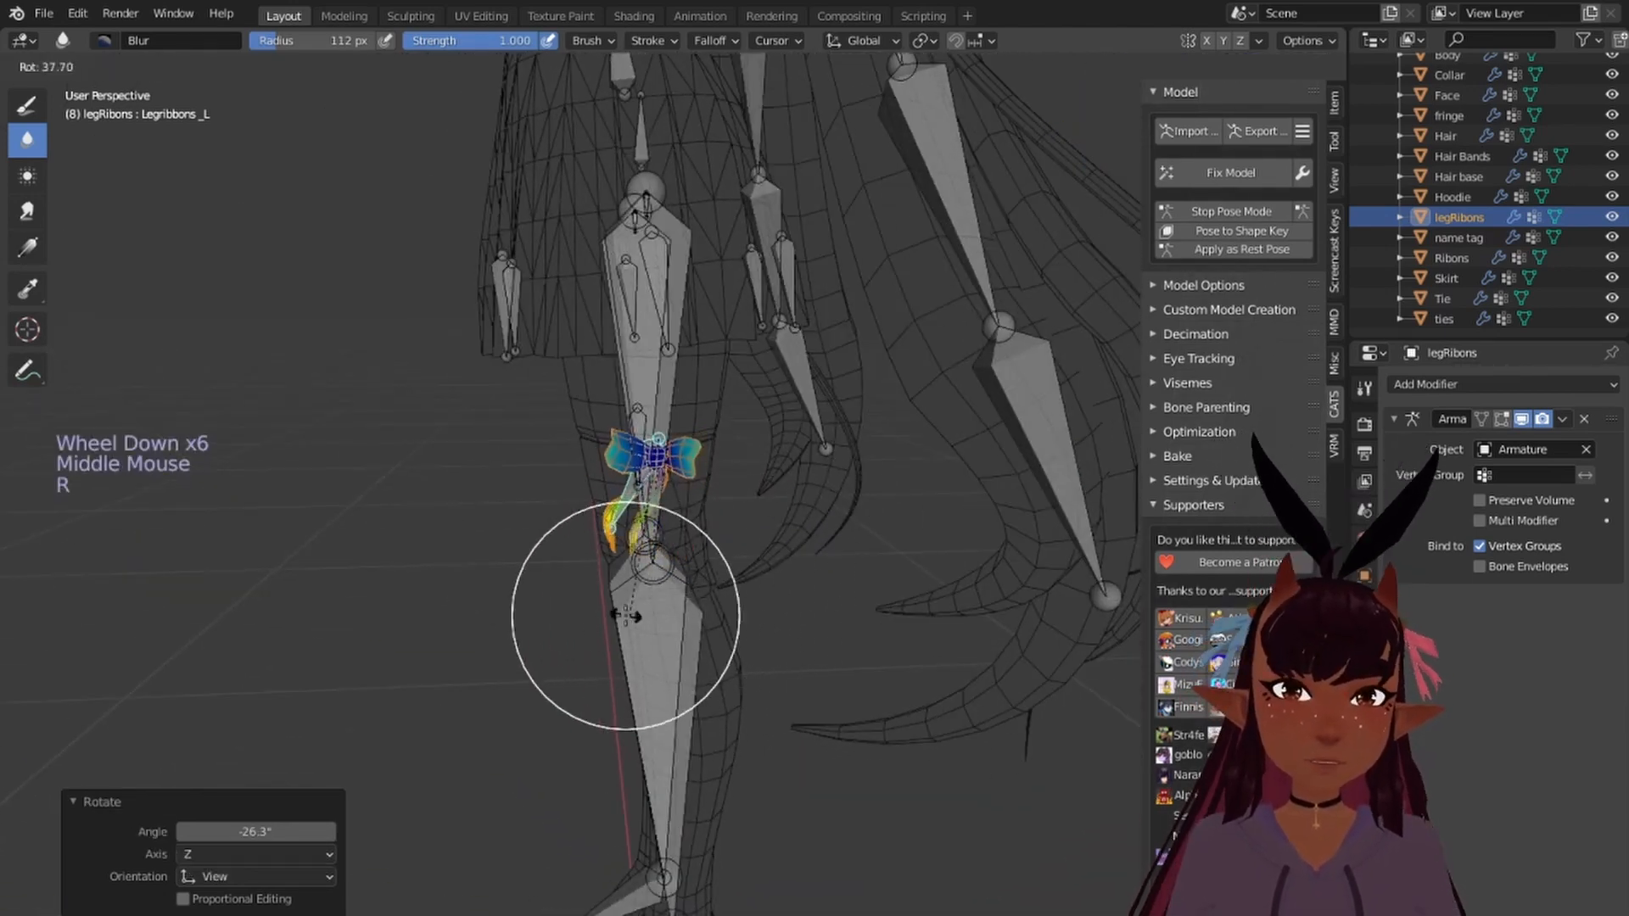
pyautogui.click(700, 612)
# Step: Select the Legribbons_R bone on the opposite leg and rotate it about 5.36° to test its ribbon
pyautogui.scroll(-6, 582, 465)
pyautogui.moveTo(582, 465); pyautogui.dragTo(828, 153, button='middle')
pyautogui.scroll(4, 618, 520)
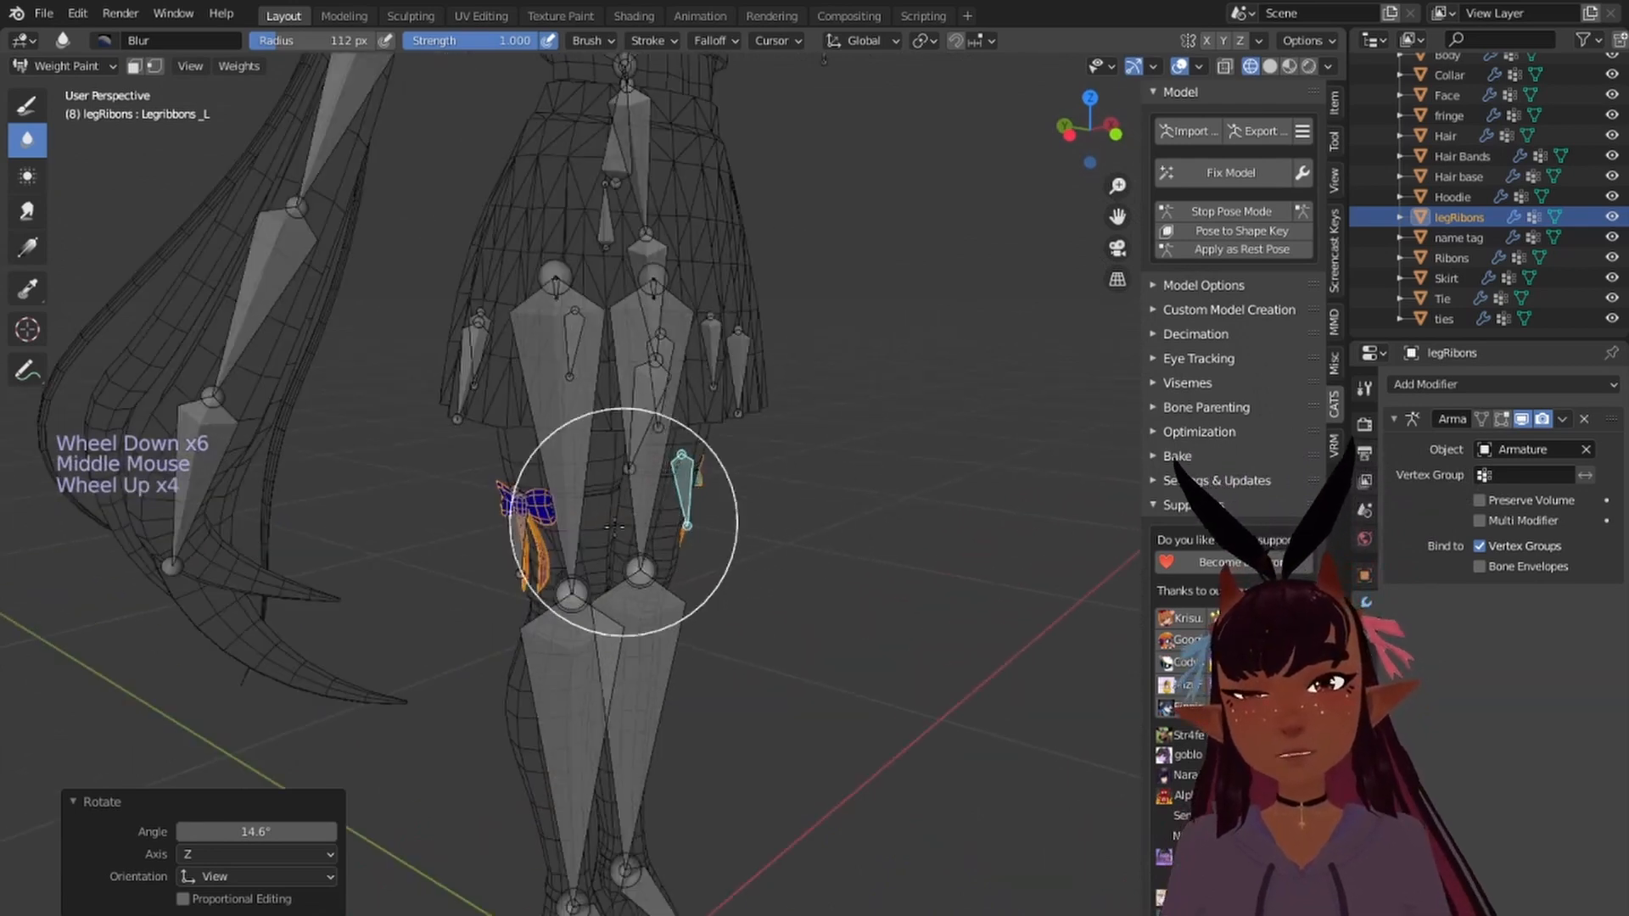
pyautogui.moveTo(618, 520); pyautogui.dragTo(654, 543, button='middle')
pyautogui.rightClick(638, 524)
pyautogui.scroll(2, 648, 561)
pyautogui.press('r')
pyautogui.click(697, 598)
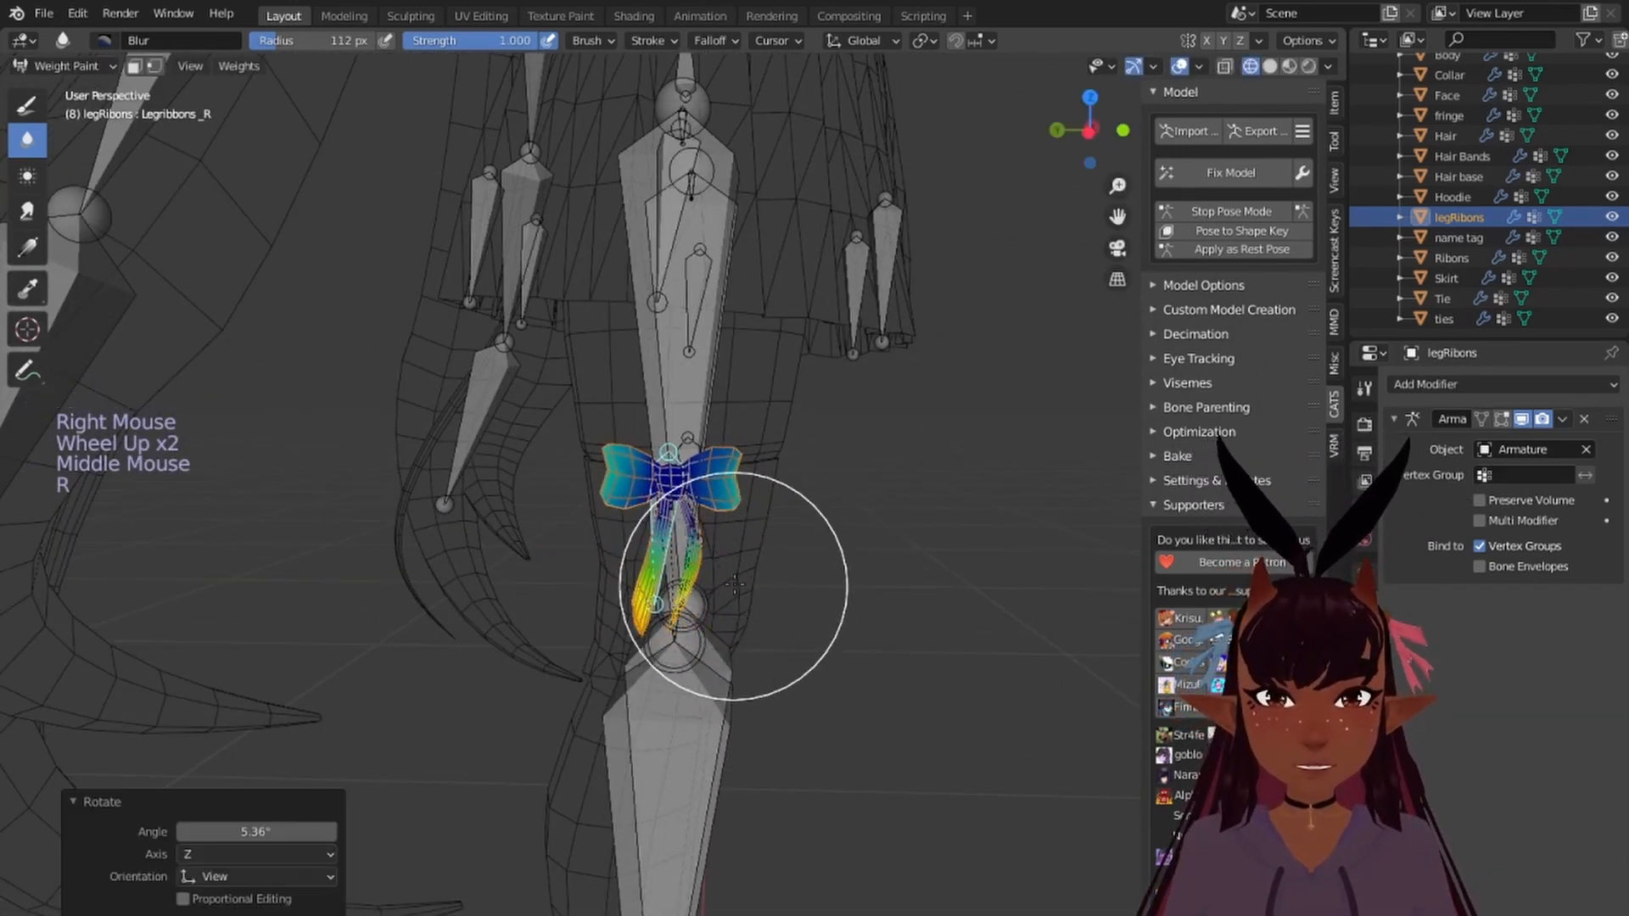
pyautogui.moveTo(697, 598); pyautogui.dragTo(582, 588, button='middle')
pyautogui.press('r')
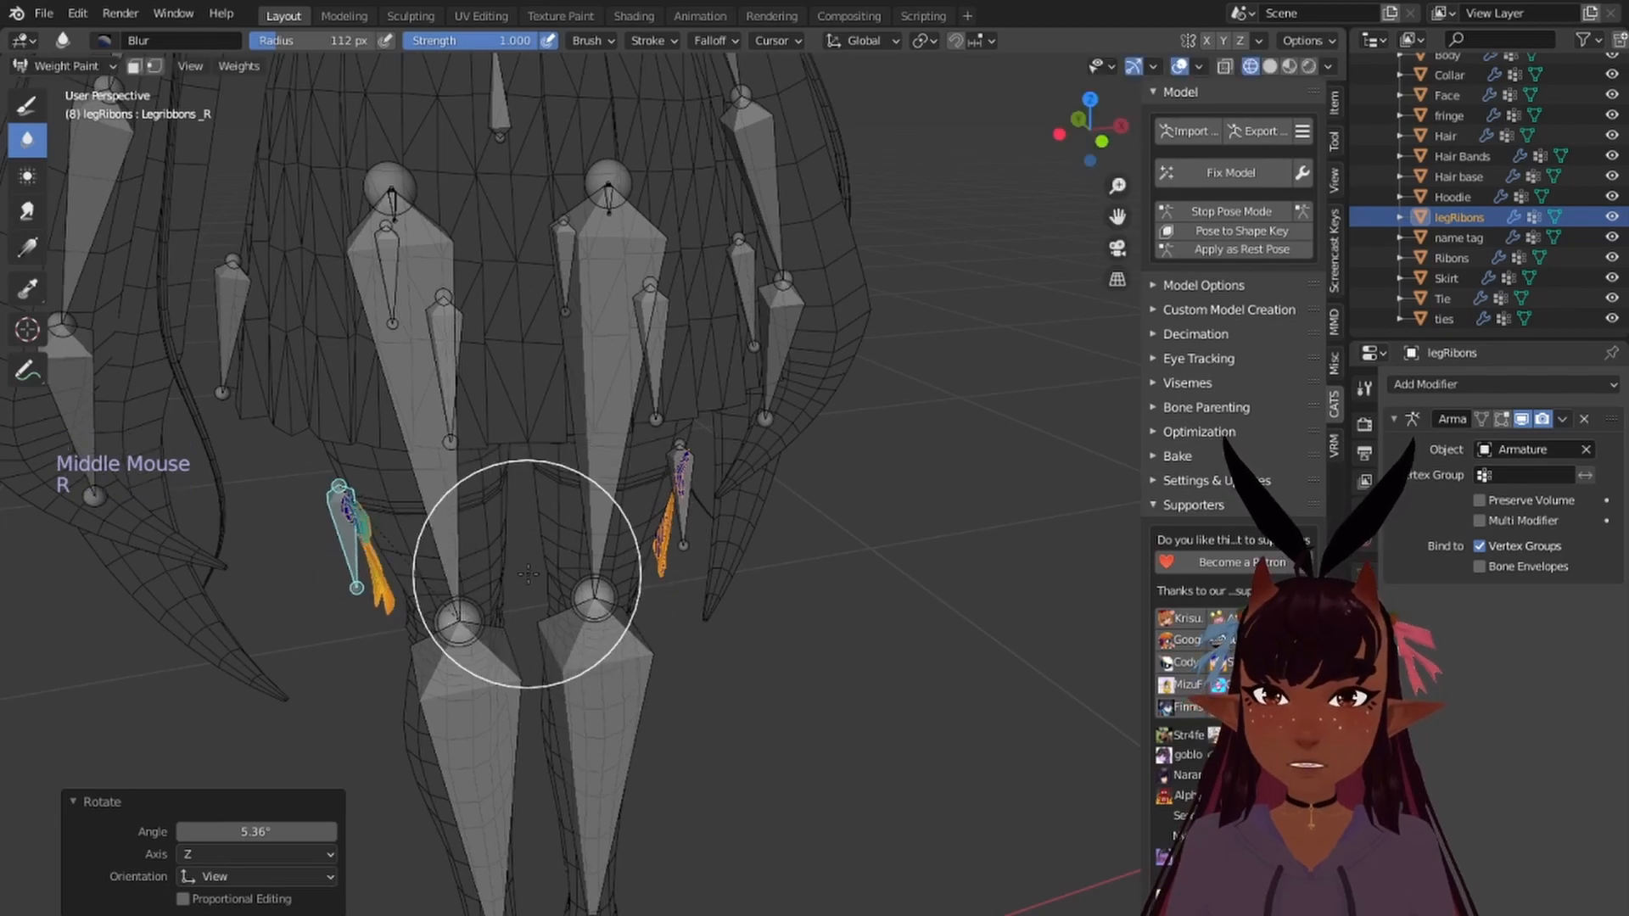
# Step: Stop the CATS pose mode to reset the posed leg ribbon bones
pyautogui.scroll(-5, 854, 363)
pyautogui.moveTo(854, 364)
pyautogui.mouseDown(button='middle')
pyautogui.moveTo(745, 345)
pyautogui.moveTo(745, 509)
pyautogui.mouseUp(button='middle')
pyautogui.scroll(5, 740, 466)
pyautogui.scroll(1, 740, 466)
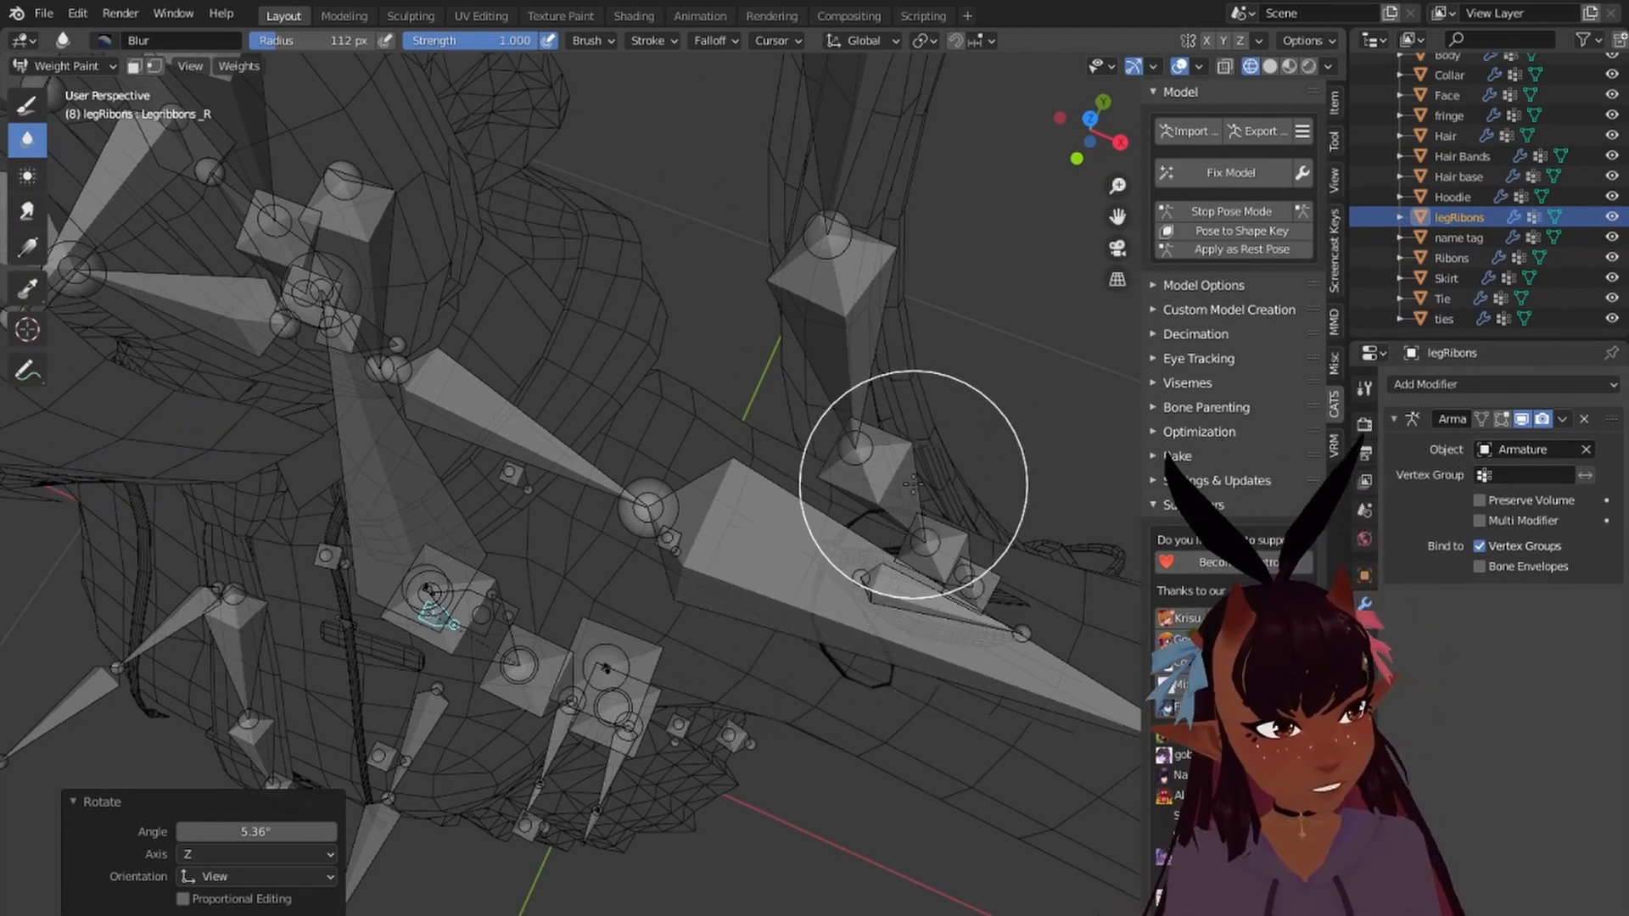
pyautogui.click(1215, 214)
pyautogui.scroll(5, 1469, 138)
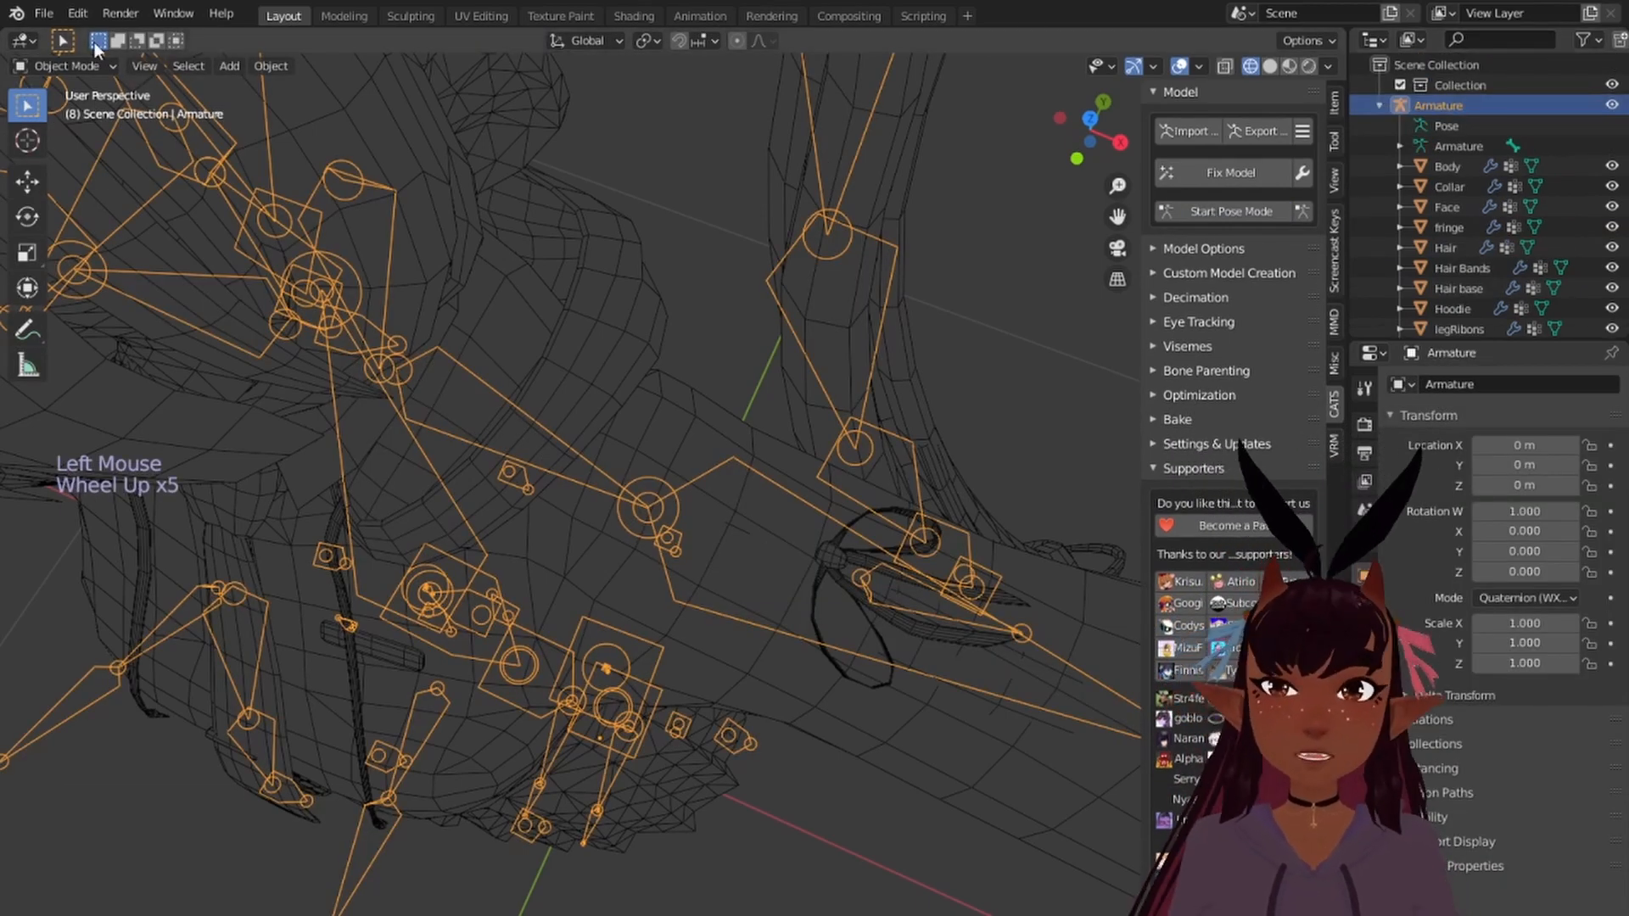
# Step: In the armature's Edit Mode, move the head of the Ribbon_L bone about -0.014 m in X and 0.003 m in Z above the sleeve bow
pyautogui.click(75, 66)
pyautogui.click(85, 103)
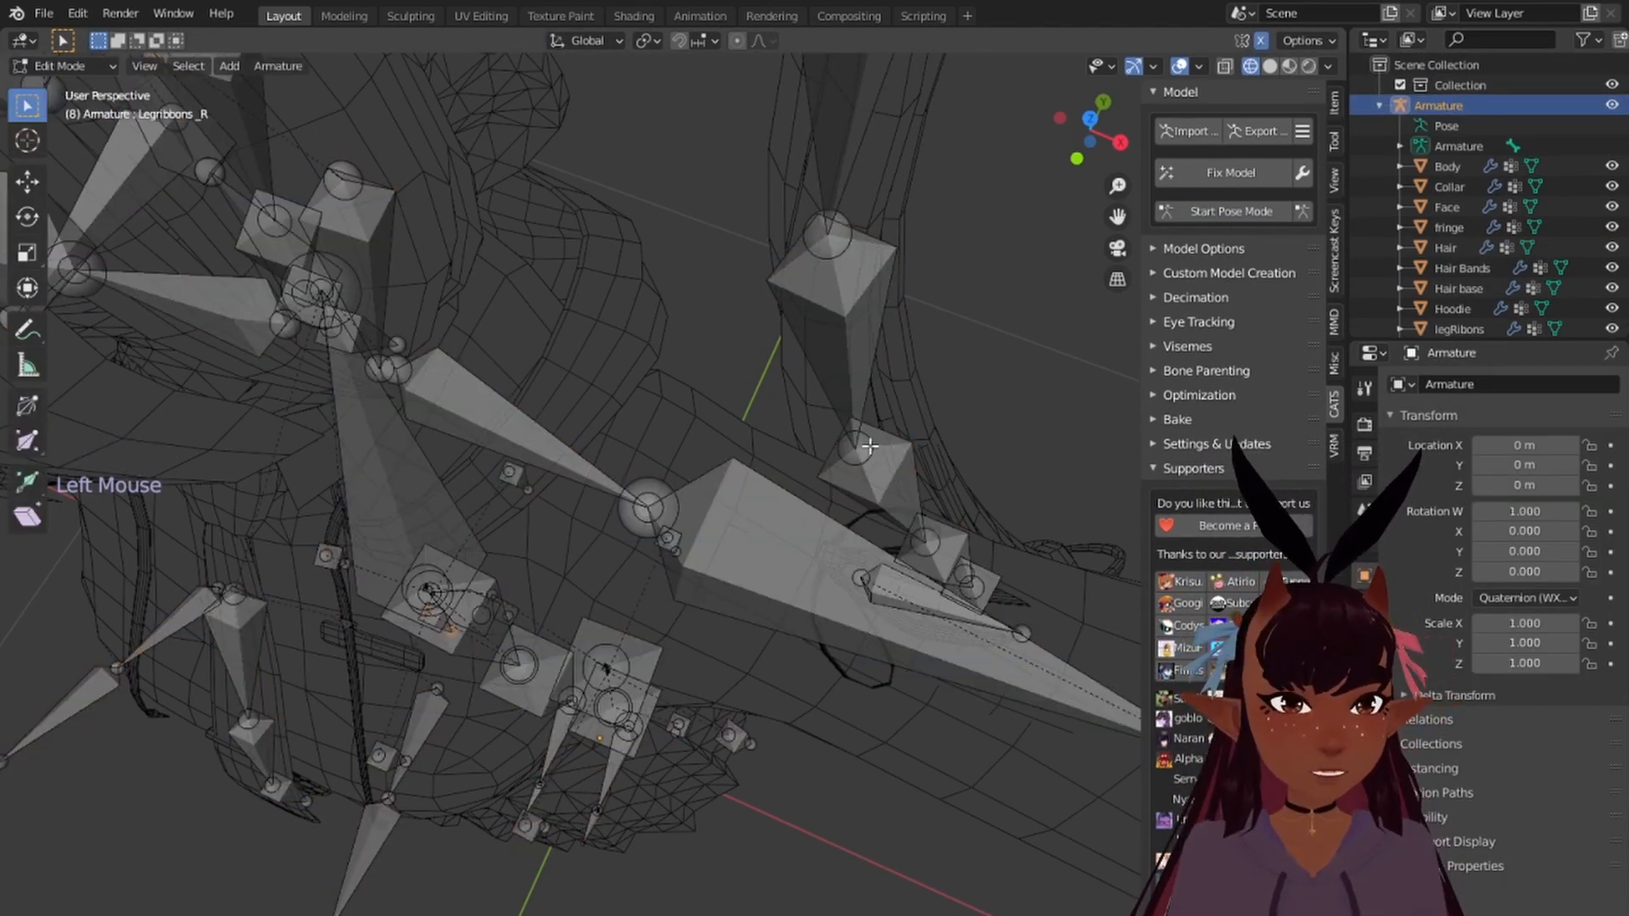
pyautogui.press('KP_1')
pyautogui.scroll(-4, 862, 400)
pyautogui.keyDown('shift'); pyautogui.moveTo(862, 399); pyautogui.dragTo(591, 582, button='middle'); pyautogui.keyUp('shift')
pyautogui.scroll(8, 479, 374)
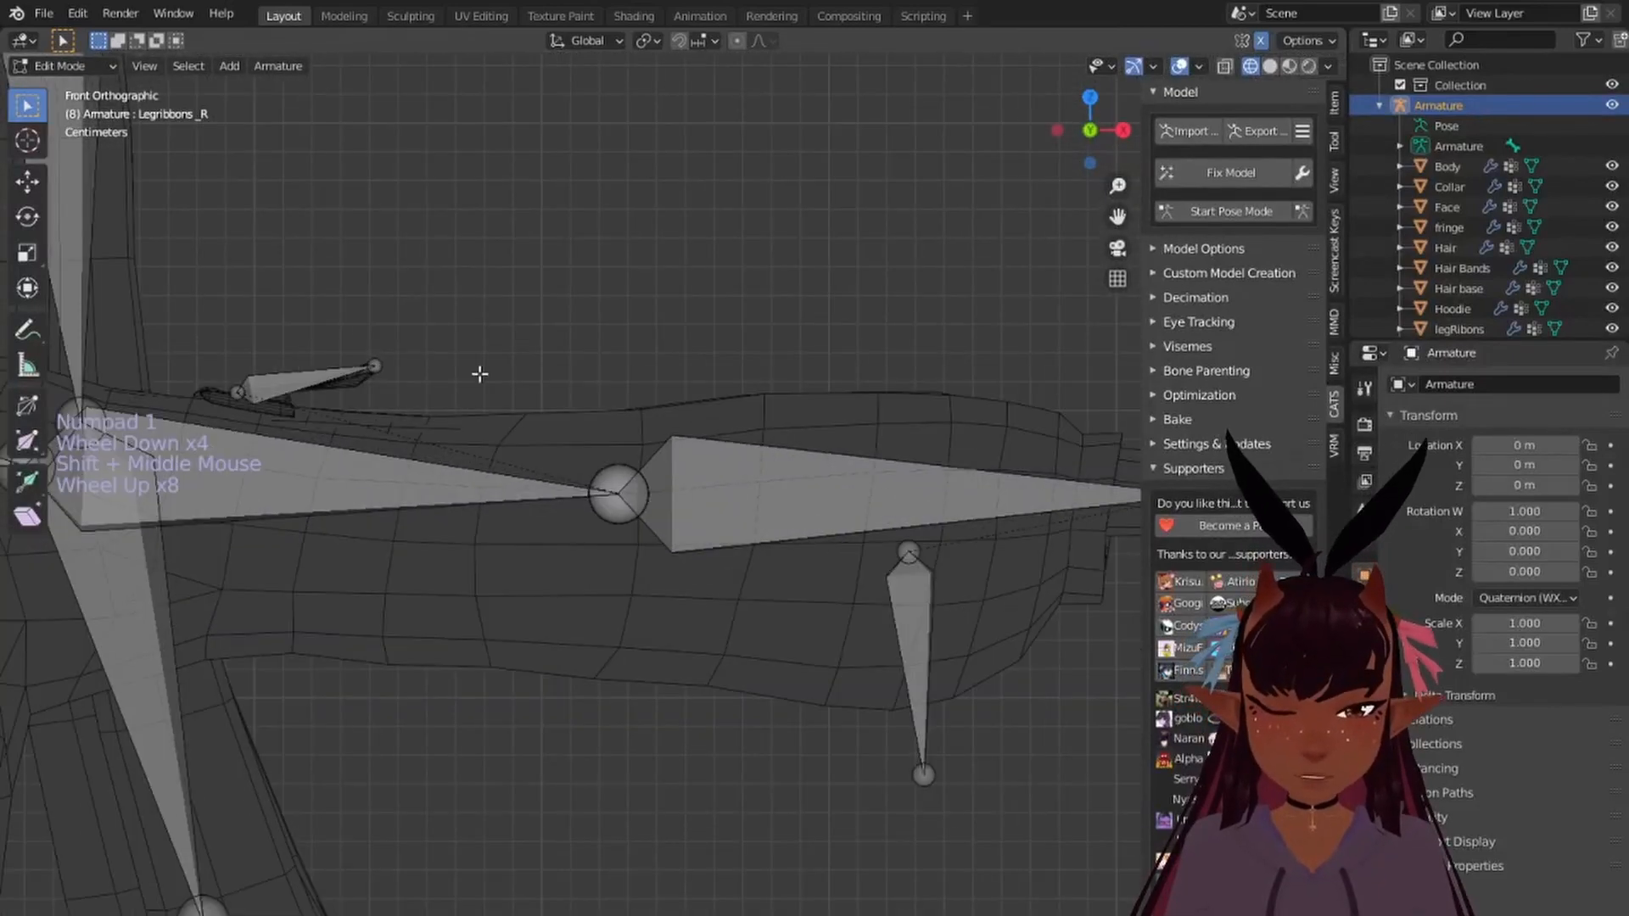
pyautogui.keyDown('shift'); pyautogui.moveTo(480, 374); pyautogui.dragTo(570, 465, button='middle'); pyautogui.keyUp('shift')
pyautogui.scroll(6, 569, 465)
pyautogui.rightClick(453, 445)
pyautogui.keyDown('shift'); pyautogui.moveTo(453, 445); pyautogui.dragTo(607, 484, button='middle'); pyautogui.keyUp('shift')
pyautogui.press('g')
pyautogui.click(492, 462)
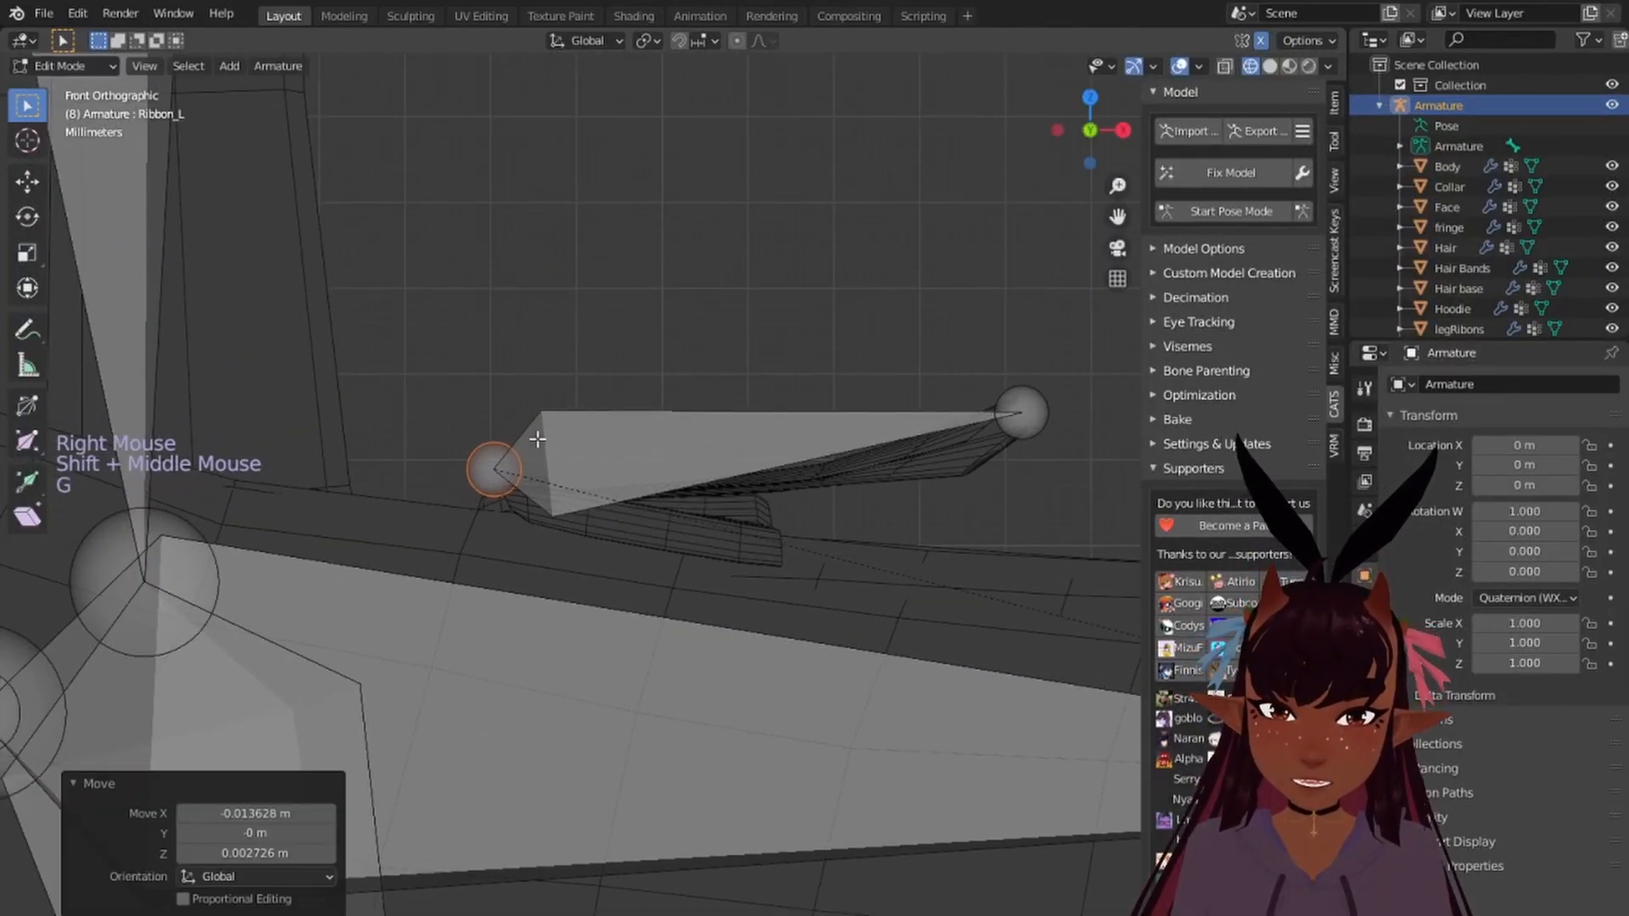
# Step: Switch the armature to Pose Mode and set the viewport shading to Material Preview
pyautogui.scroll(-12, 492, 462)
pyautogui.keyDown('shift'); pyautogui.moveTo(340, 434); pyautogui.dragTo(658, 439, button='middle'); pyautogui.keyUp('shift')
pyautogui.scroll(4, 619, 443)
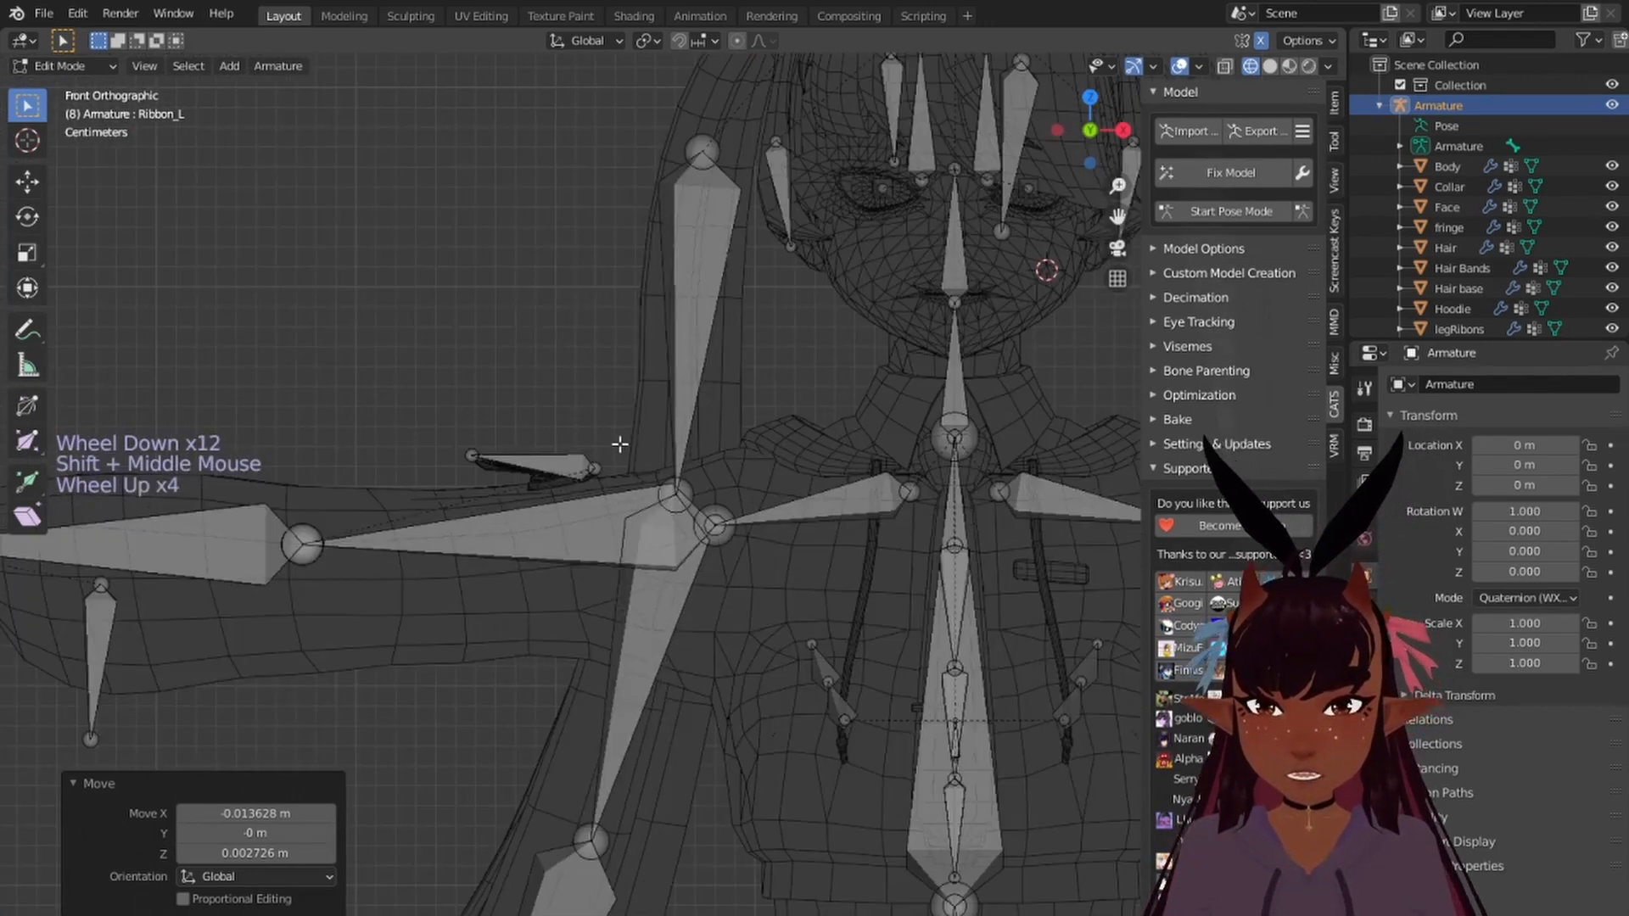
pyautogui.scroll(-5, 618, 443)
pyautogui.keyDown('shift'); pyautogui.moveTo(848, 441); pyautogui.dragTo(619, 442, button='middle'); pyautogui.keyUp('shift')
pyautogui.click(1408, 126)
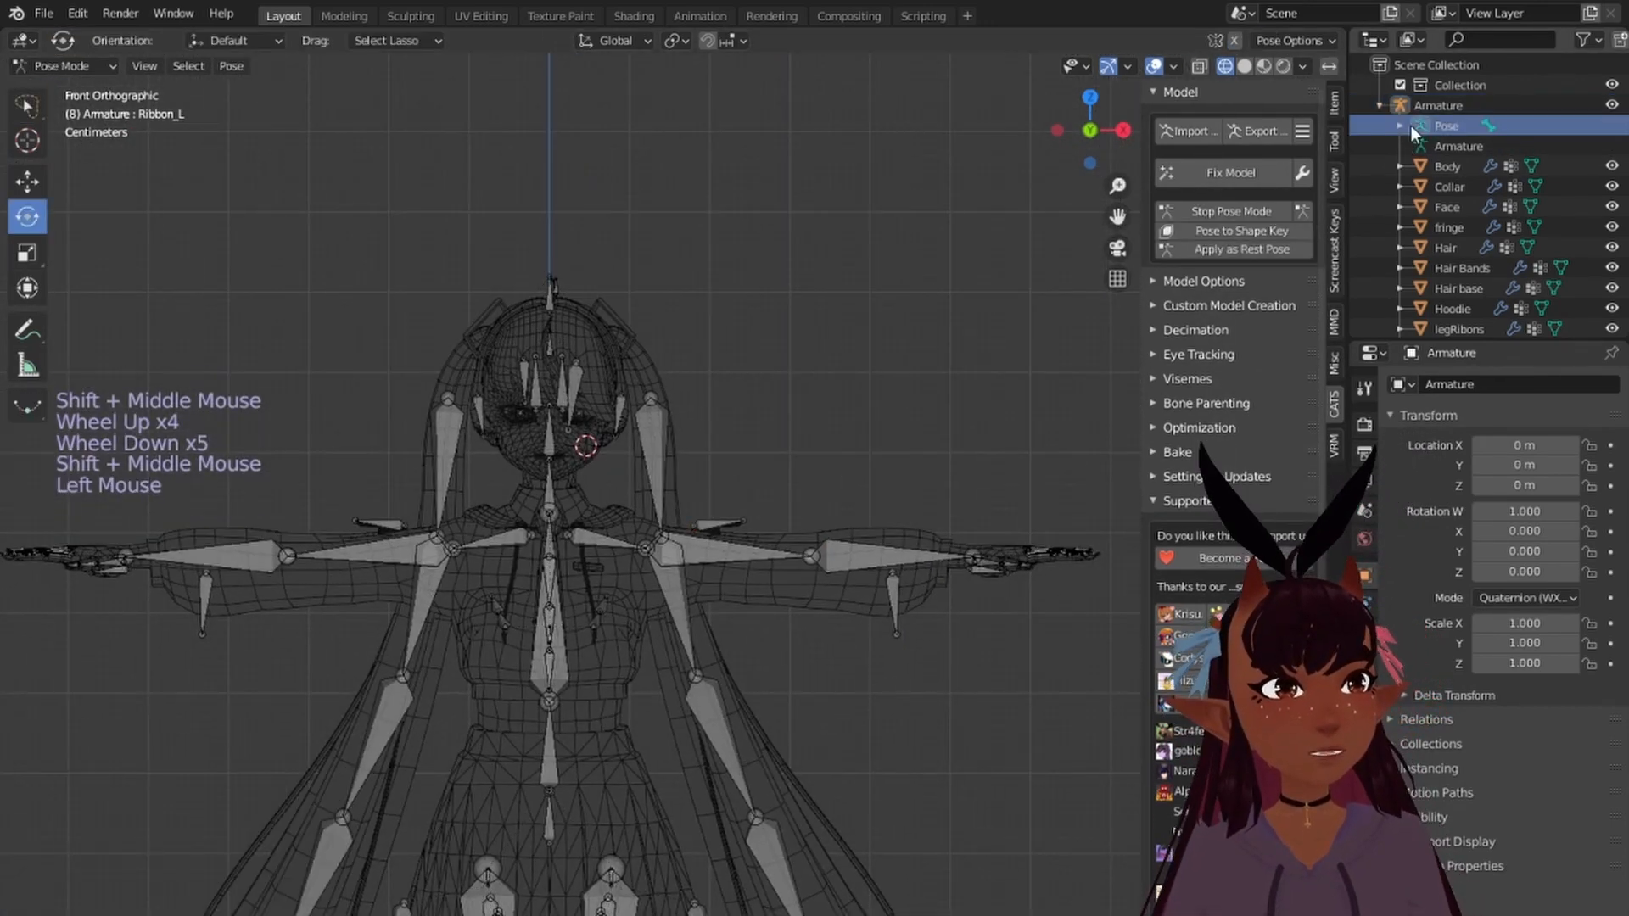
pyautogui.click(1263, 66)
# Step: Rotate the Ribbon_L bone in Pose Mode to test how the bow on the sleeve deforms
pyautogui.scroll(6, 812, 509)
pyautogui.moveTo(812, 509); pyautogui.dragTo(739, 648, button='middle')
pyautogui.scroll(4, 740, 649)
pyautogui.rightClick(768, 623)
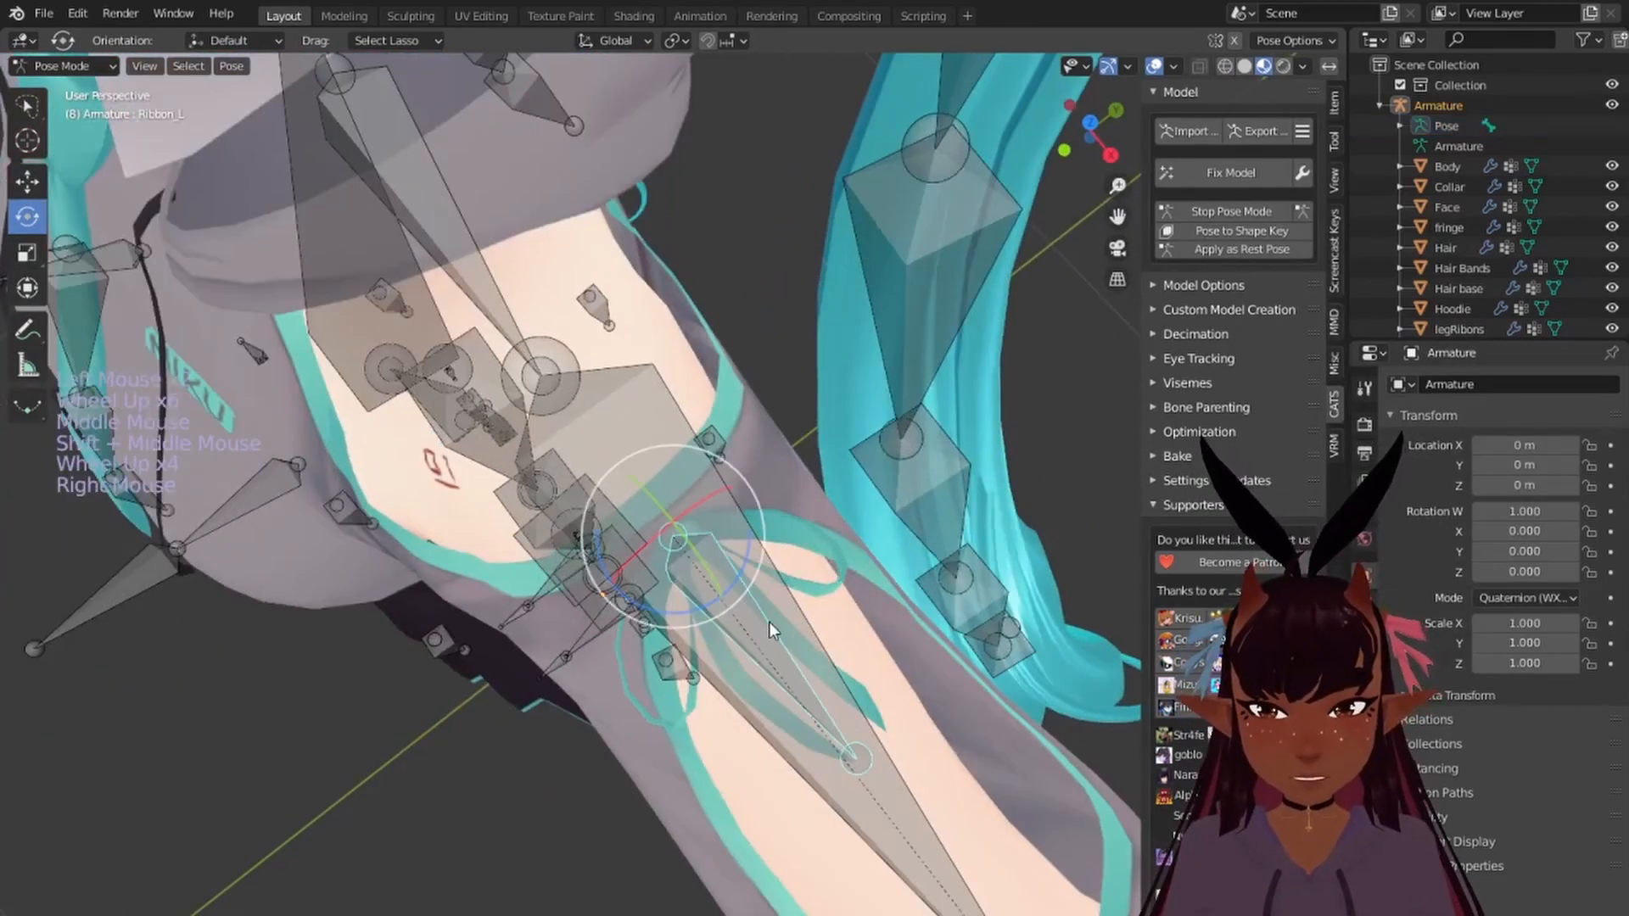
pyautogui.moveTo(758, 600); pyautogui.dragTo(883, 647)
pyautogui.scroll(-6, 587, 514)
pyautogui.moveTo(587, 514); pyautogui.dragTo(626, 430, button='middle')
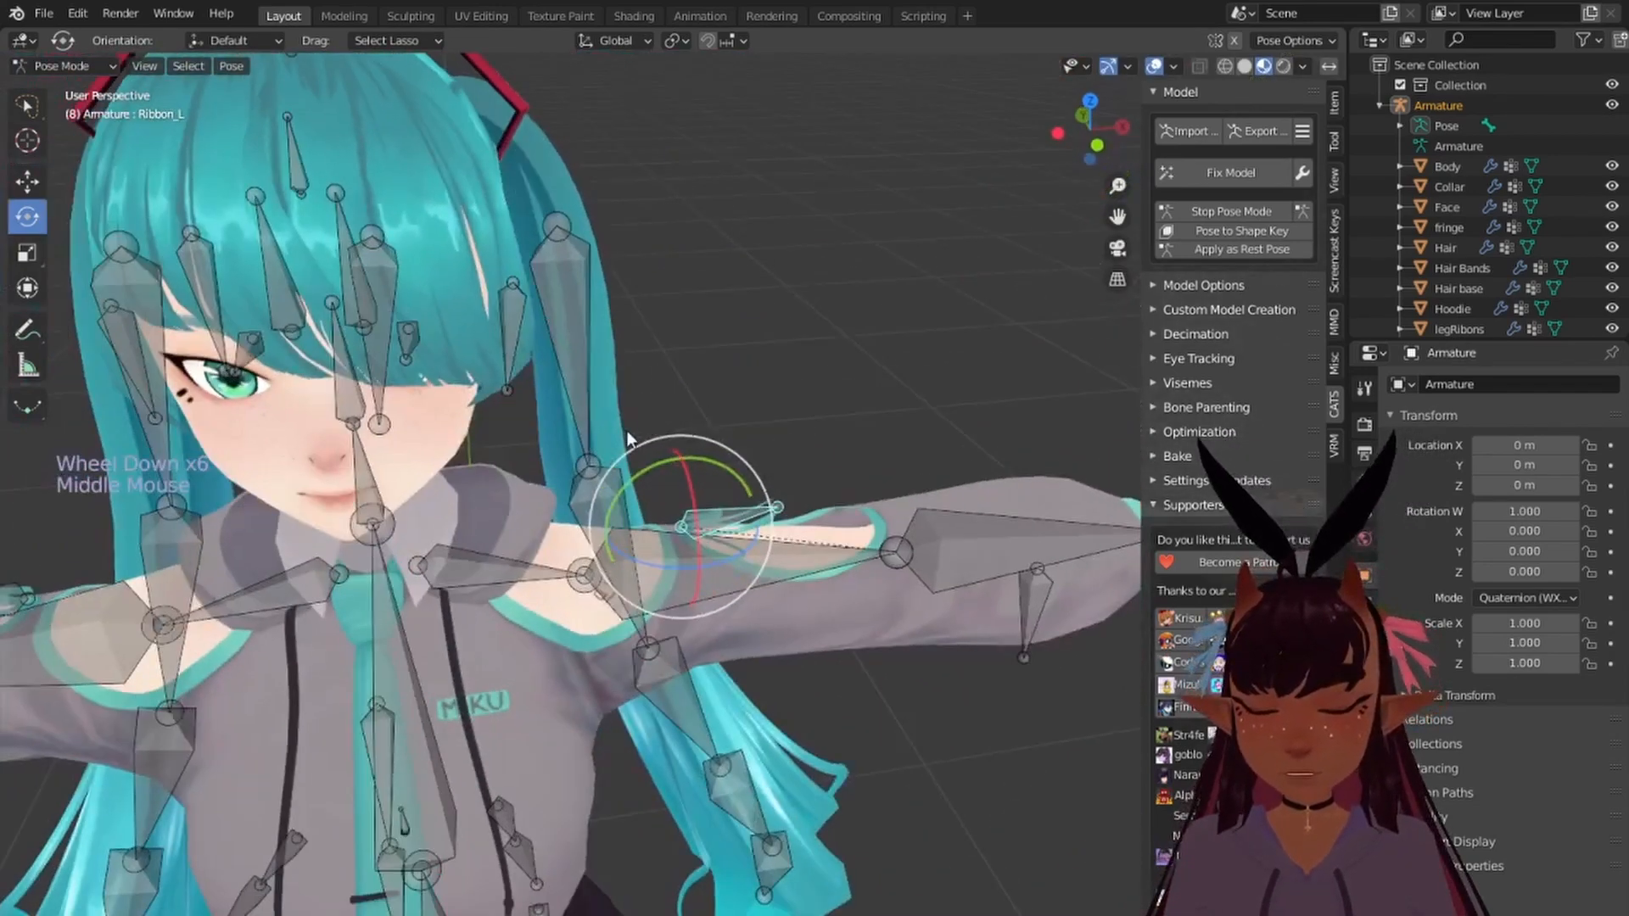
pyautogui.scroll(-5, 626, 430)
pyautogui.scroll(5, 694, 448)
pyautogui.keyDown('shift'); pyautogui.moveTo(634, 562); pyautogui.dragTo(748, 462, button='middle'); pyautogui.keyUp('shift')
pyautogui.rightClick(748, 461)
pyautogui.moveTo(755, 464); pyautogui.dragTo(757, 519)
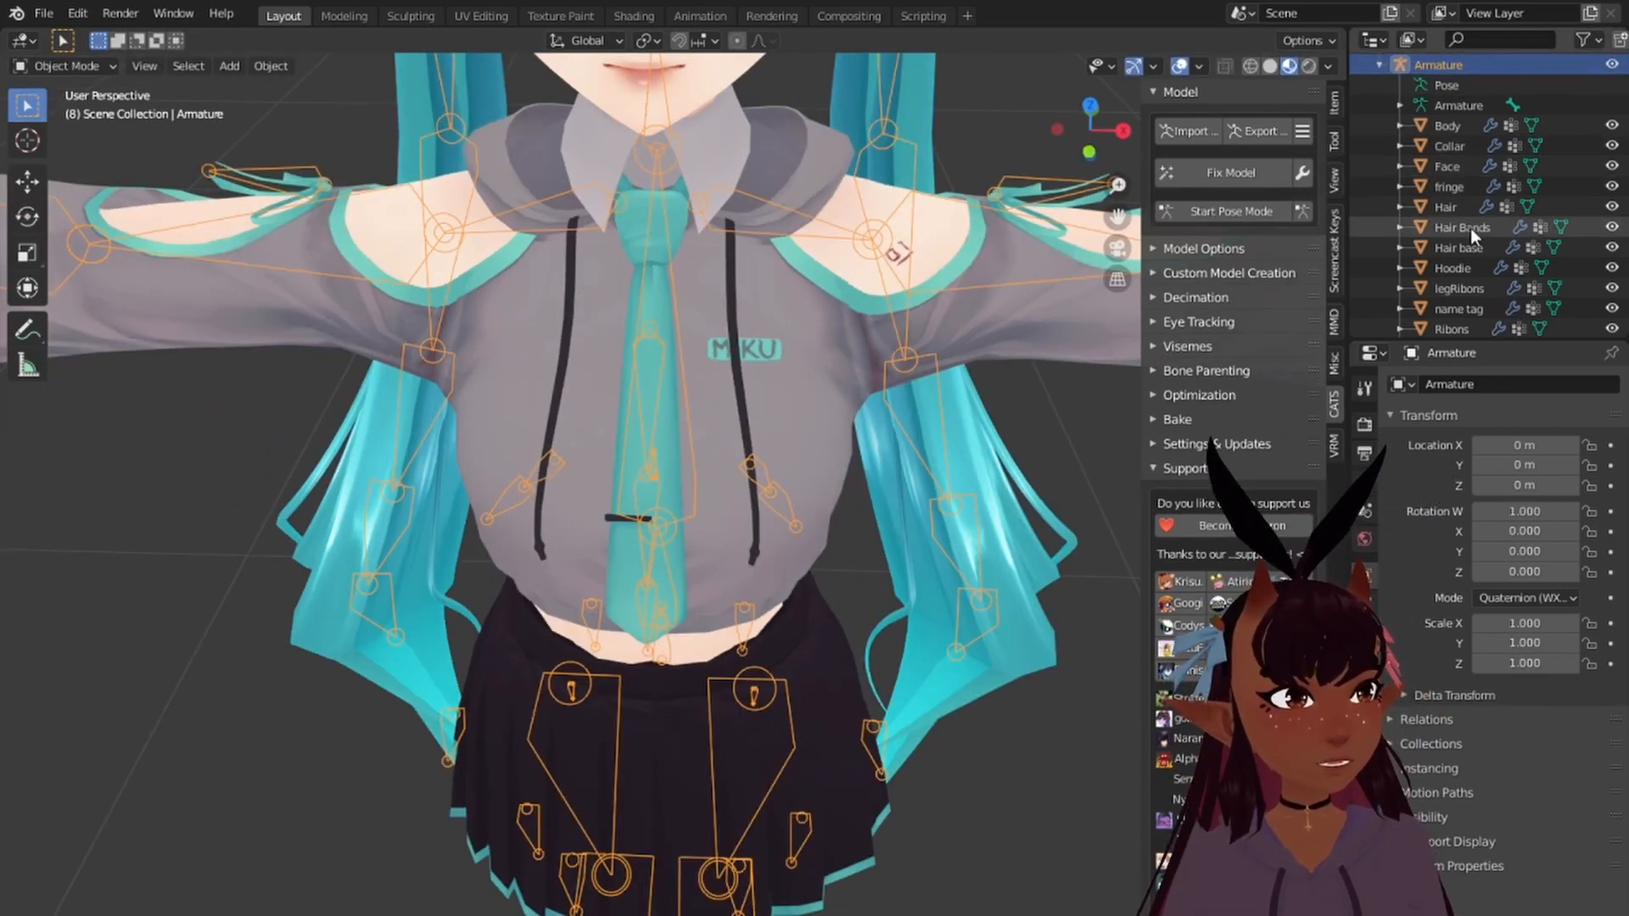
# Step: Add the Tie mesh to the armature selection and switch it to Weight Paint mode
pyautogui.scroll(2, 1468, 212)
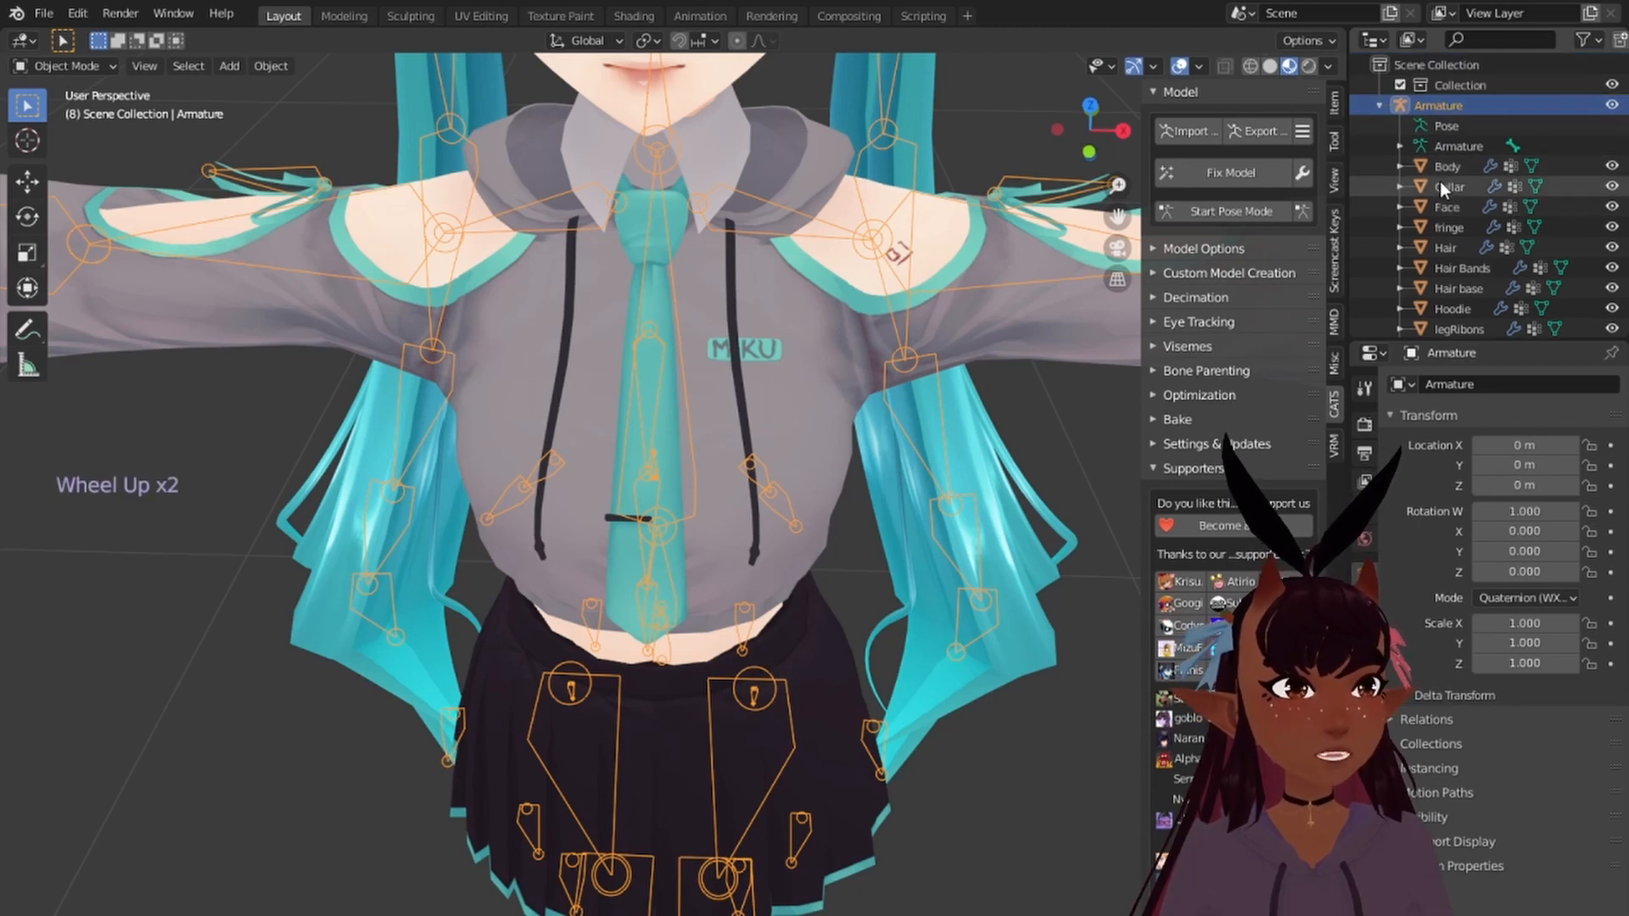
pyautogui.scroll(-3, 1438, 180)
pyautogui.scroll(-1, 1438, 182)
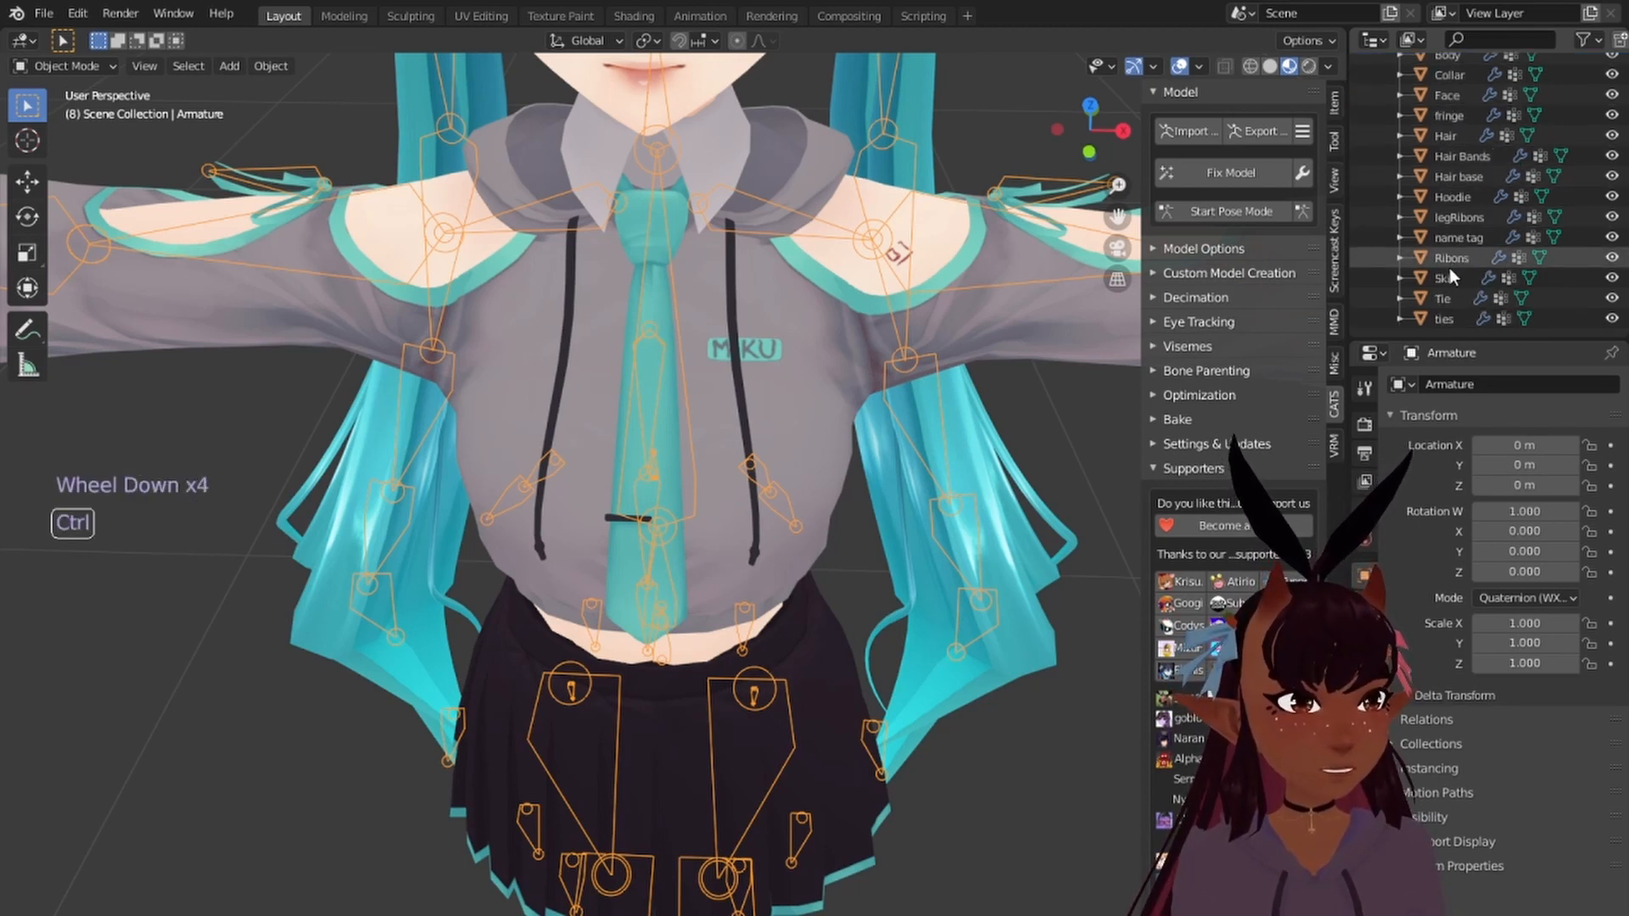
pyautogui.keyDown('ctrl'); pyautogui.click(1442, 298); pyautogui.keyUp('ctrl')
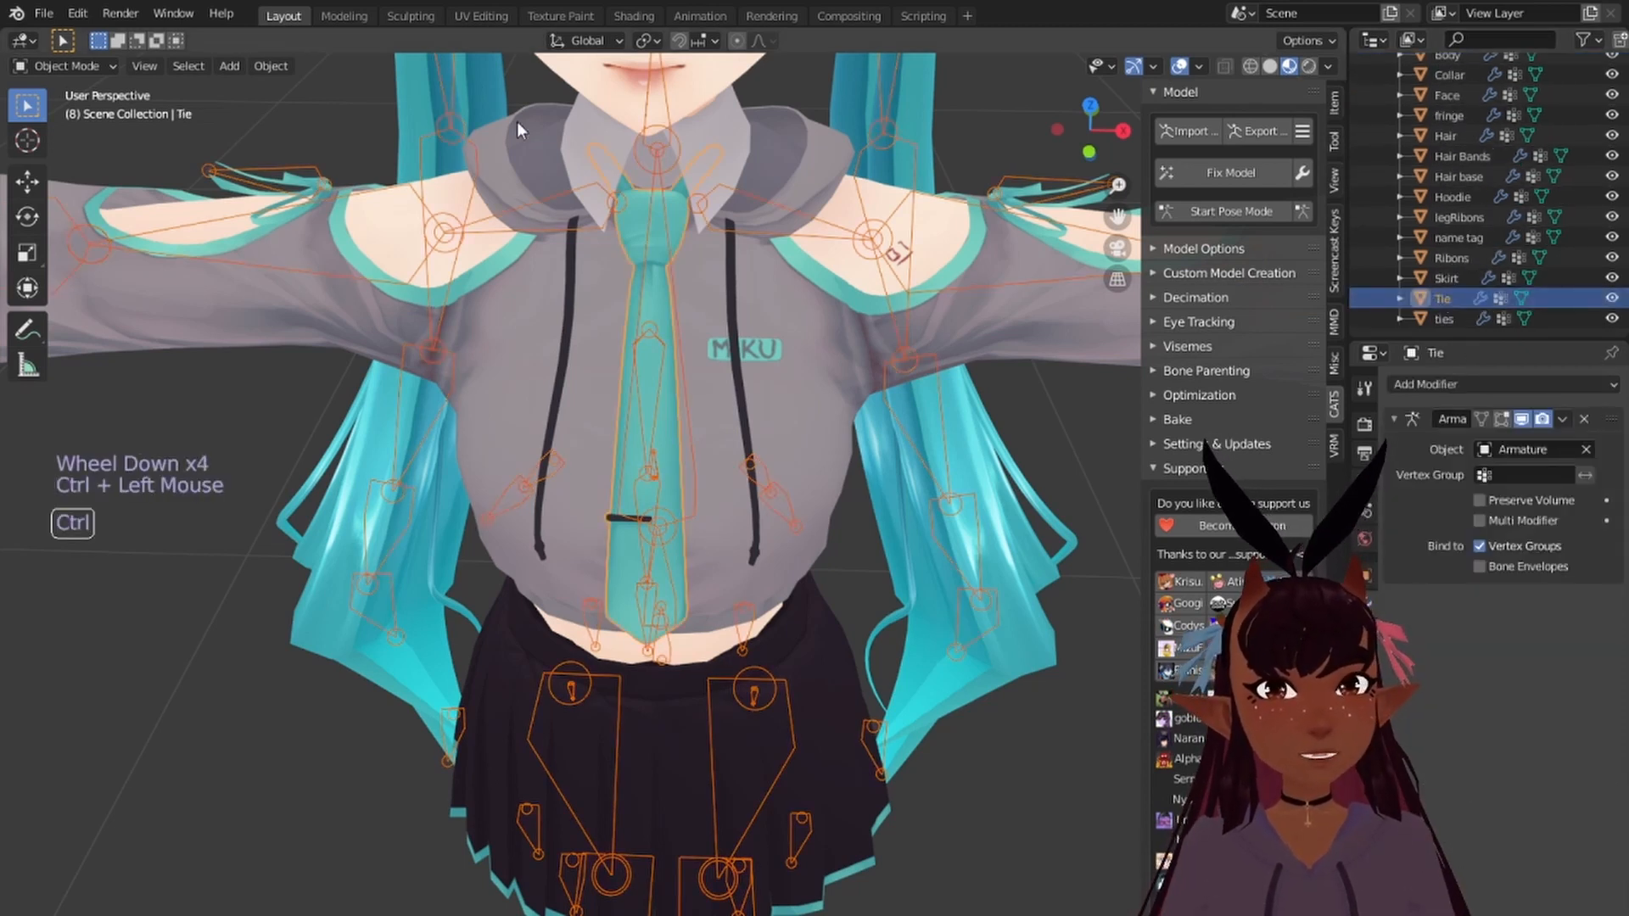
pyautogui.click(59, 66)
pyautogui.click(73, 157)
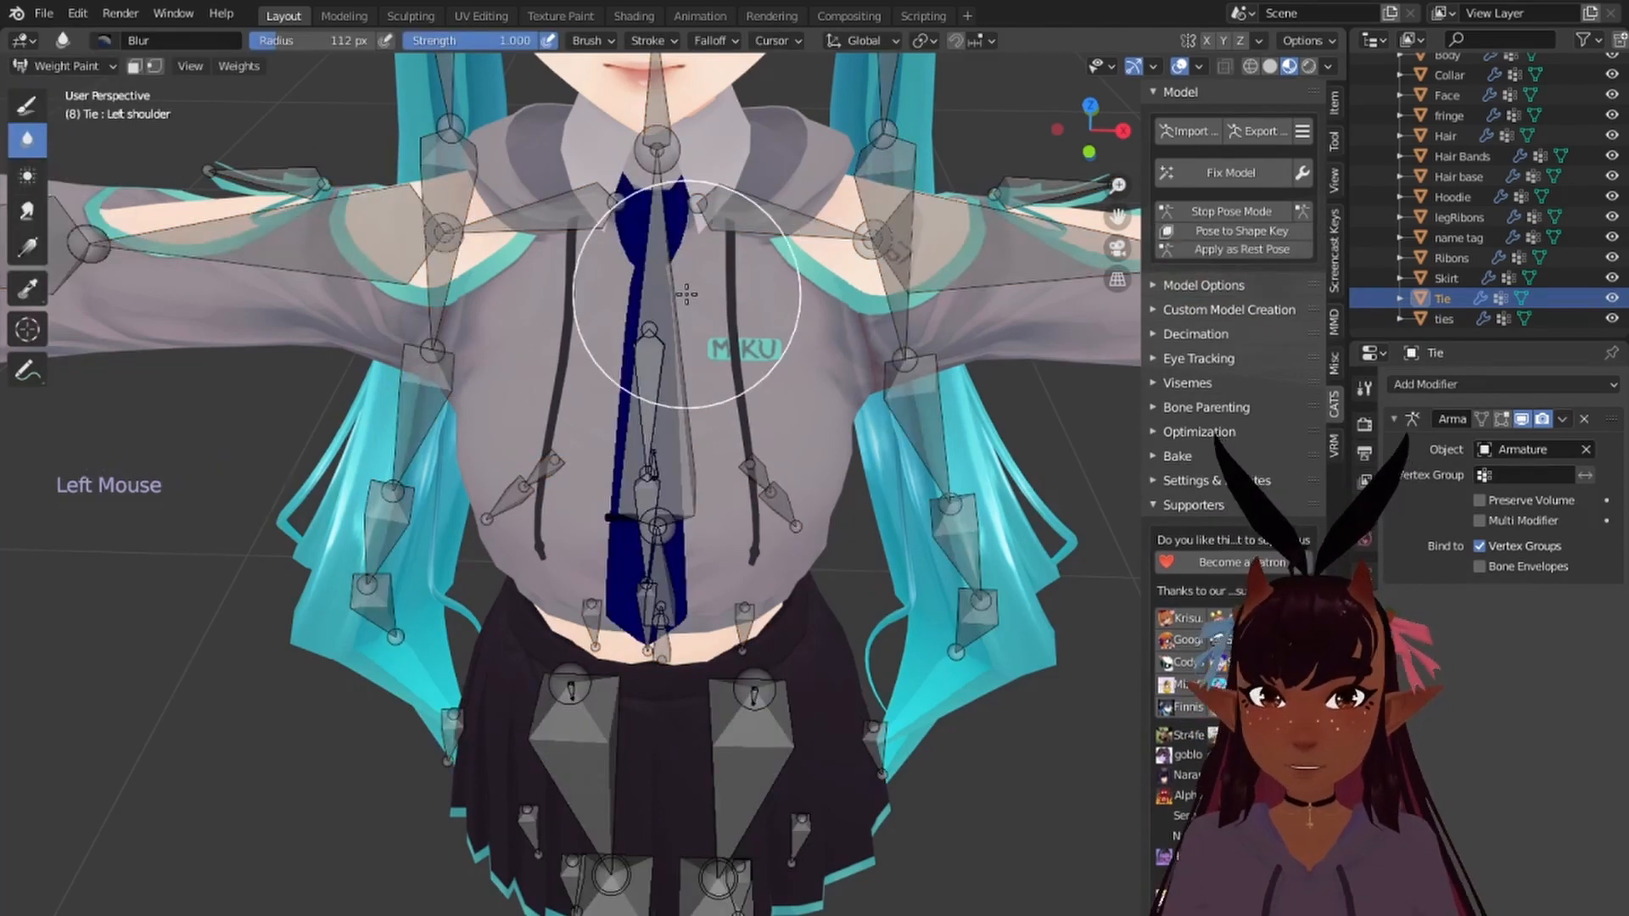
# Step: Select the Chest bone and remove its weight from the lower part of the tie using the Draw brush with Subtract blending
pyautogui.press('KP_1')
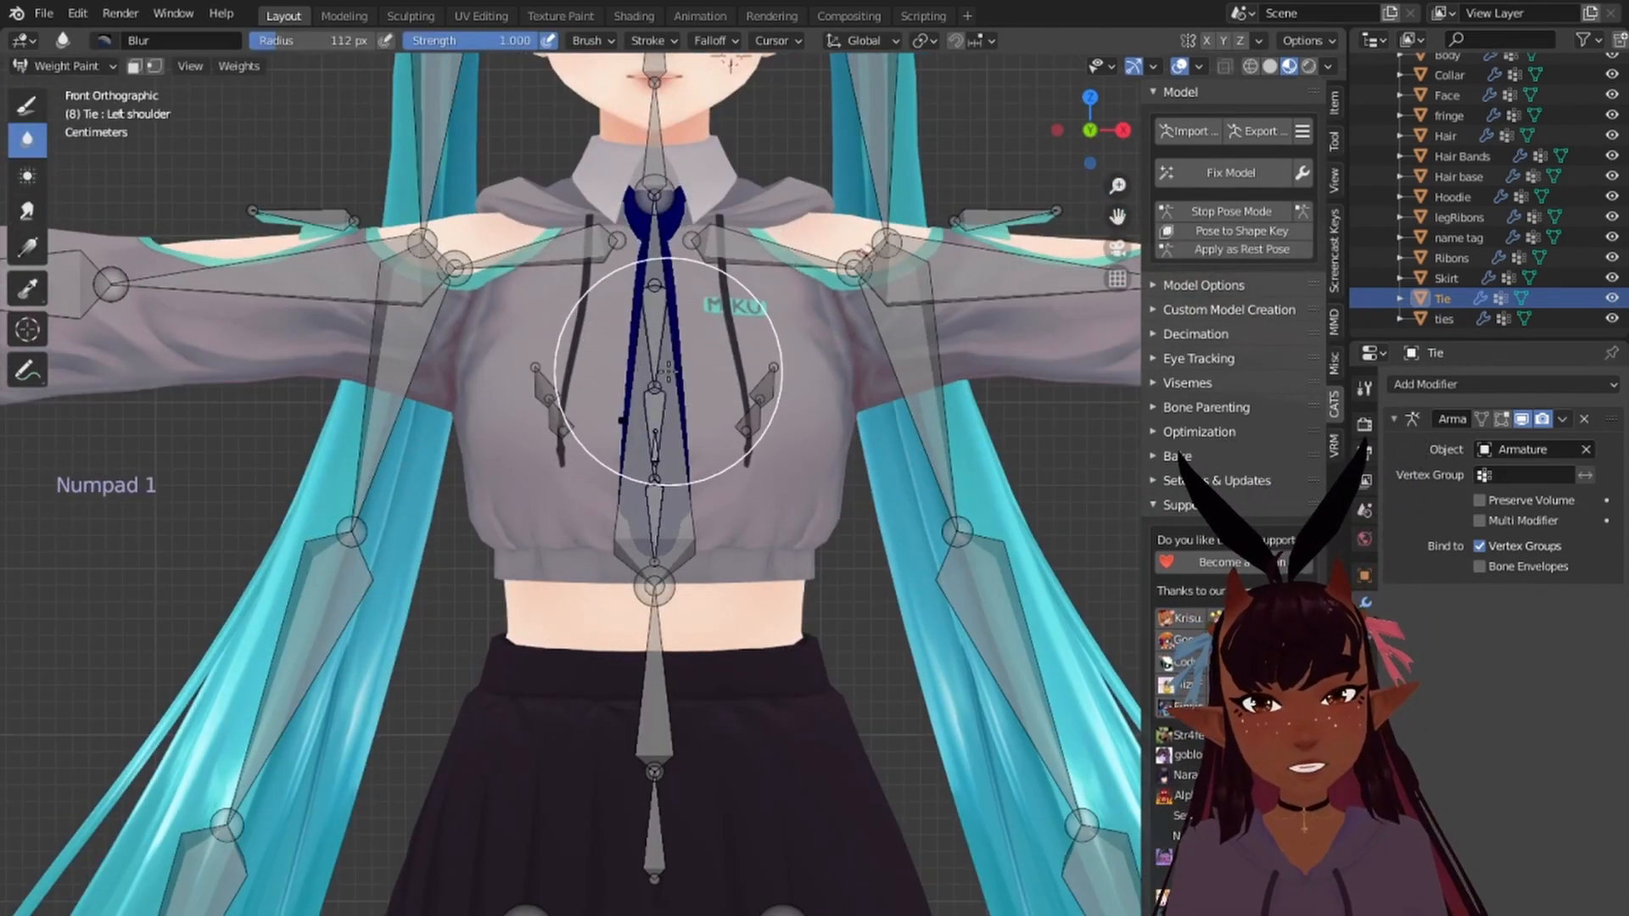
pyautogui.rightClick(665, 287)
pyautogui.scroll(3, 665, 340)
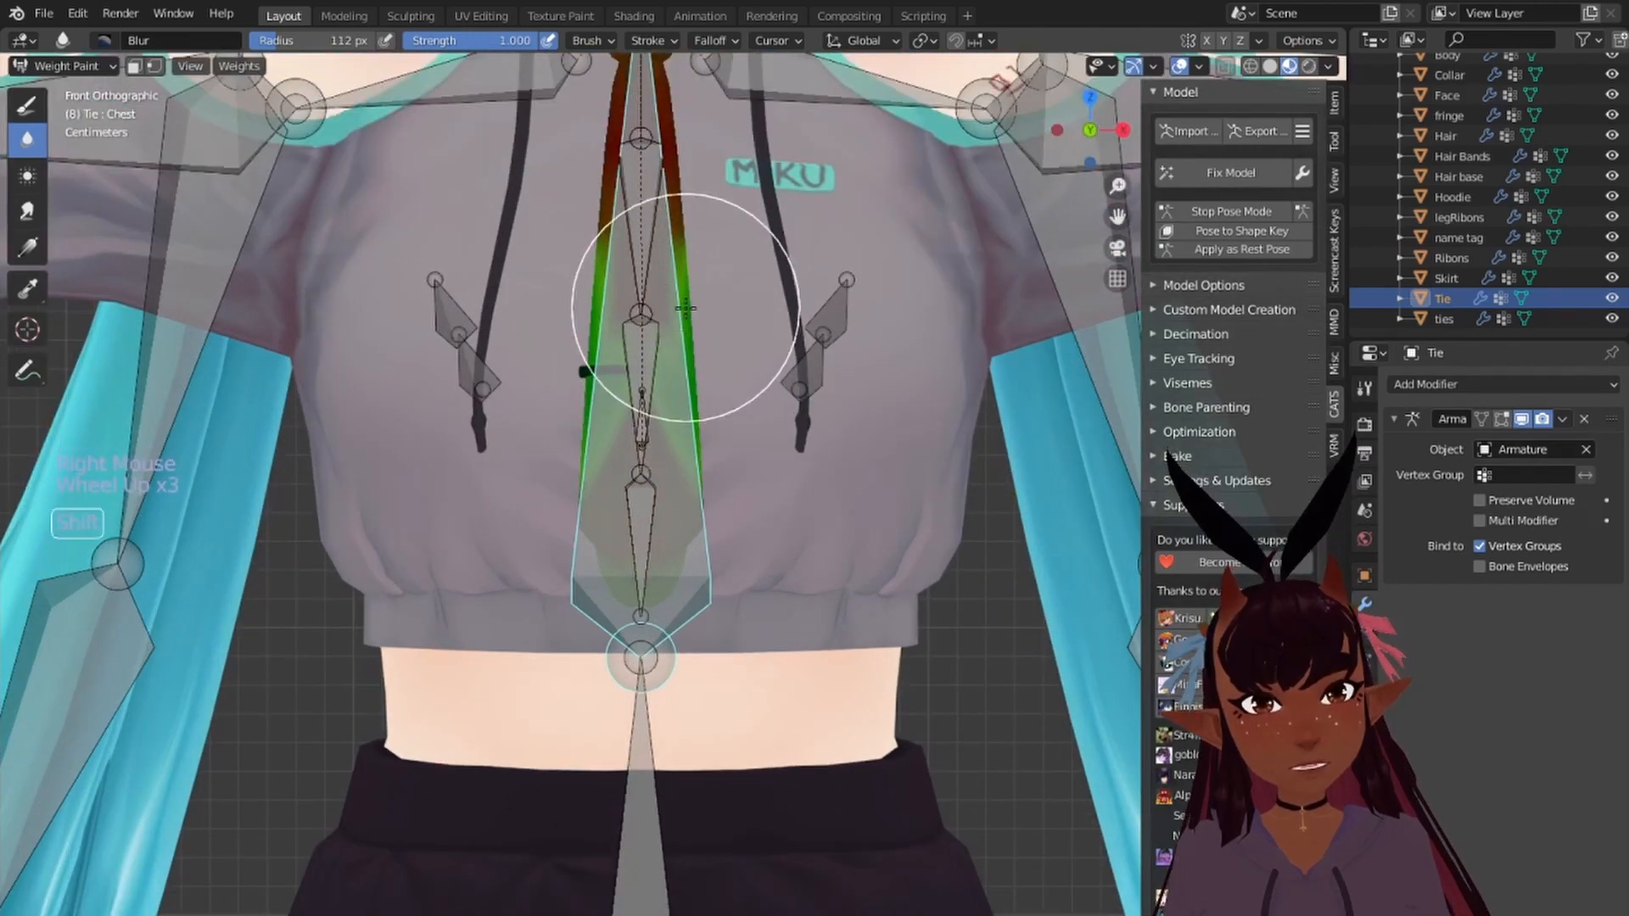
pyautogui.keyDown('shift'); pyautogui.moveTo(679, 339); pyautogui.dragTo(191, 248, button='middle'); pyautogui.keyUp('shift')
pyautogui.click(34, 106)
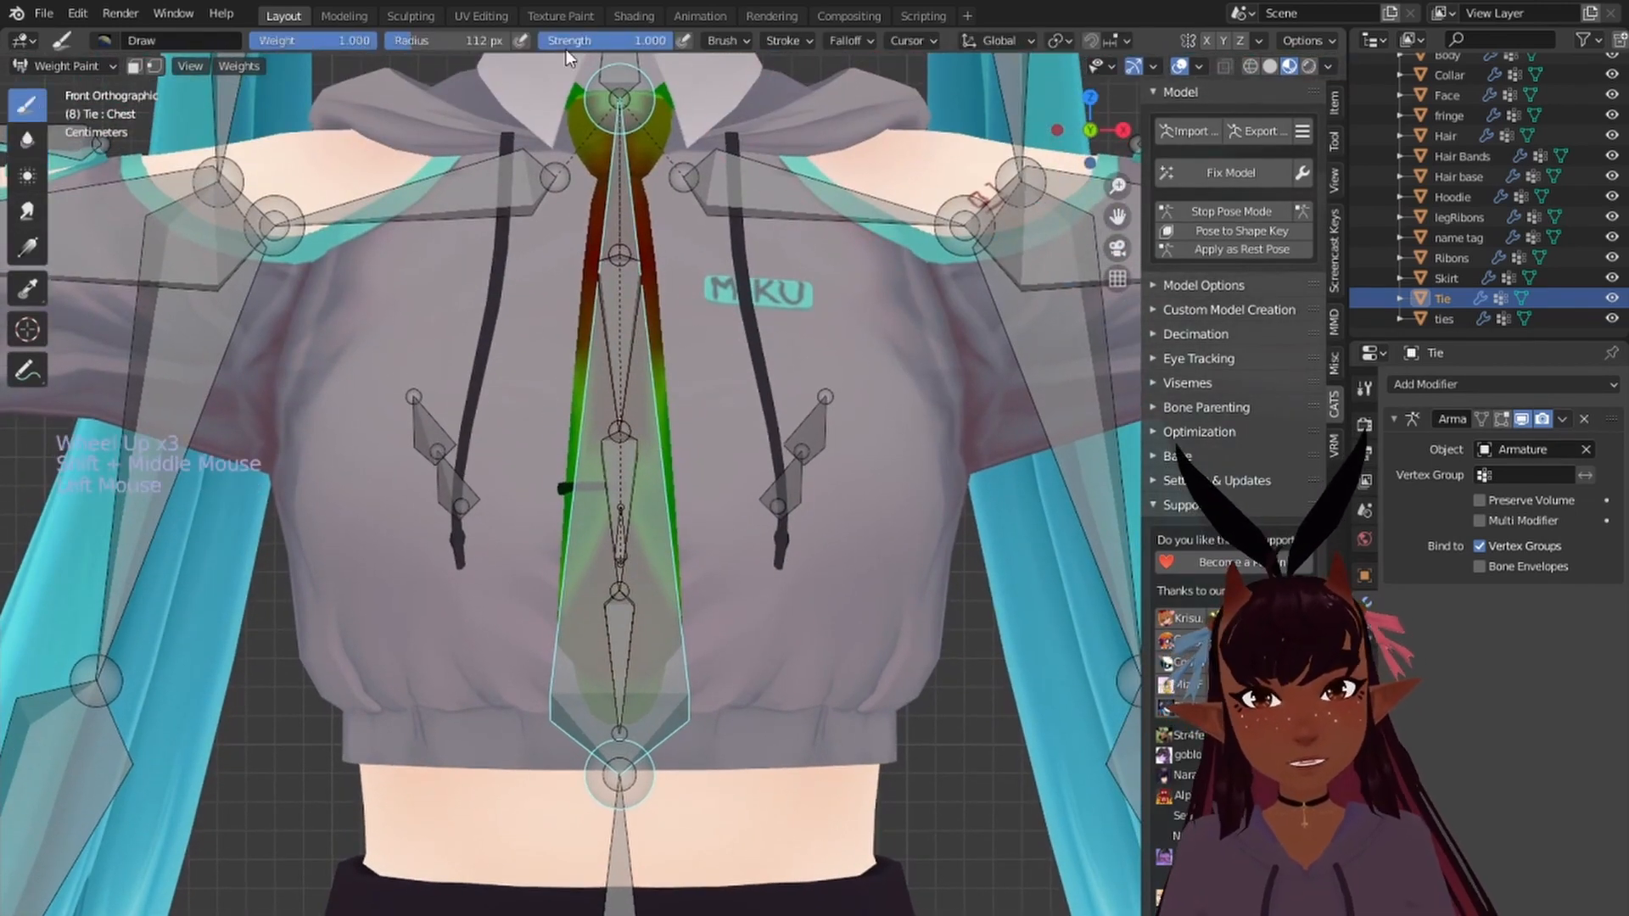
pyautogui.click(724, 40)
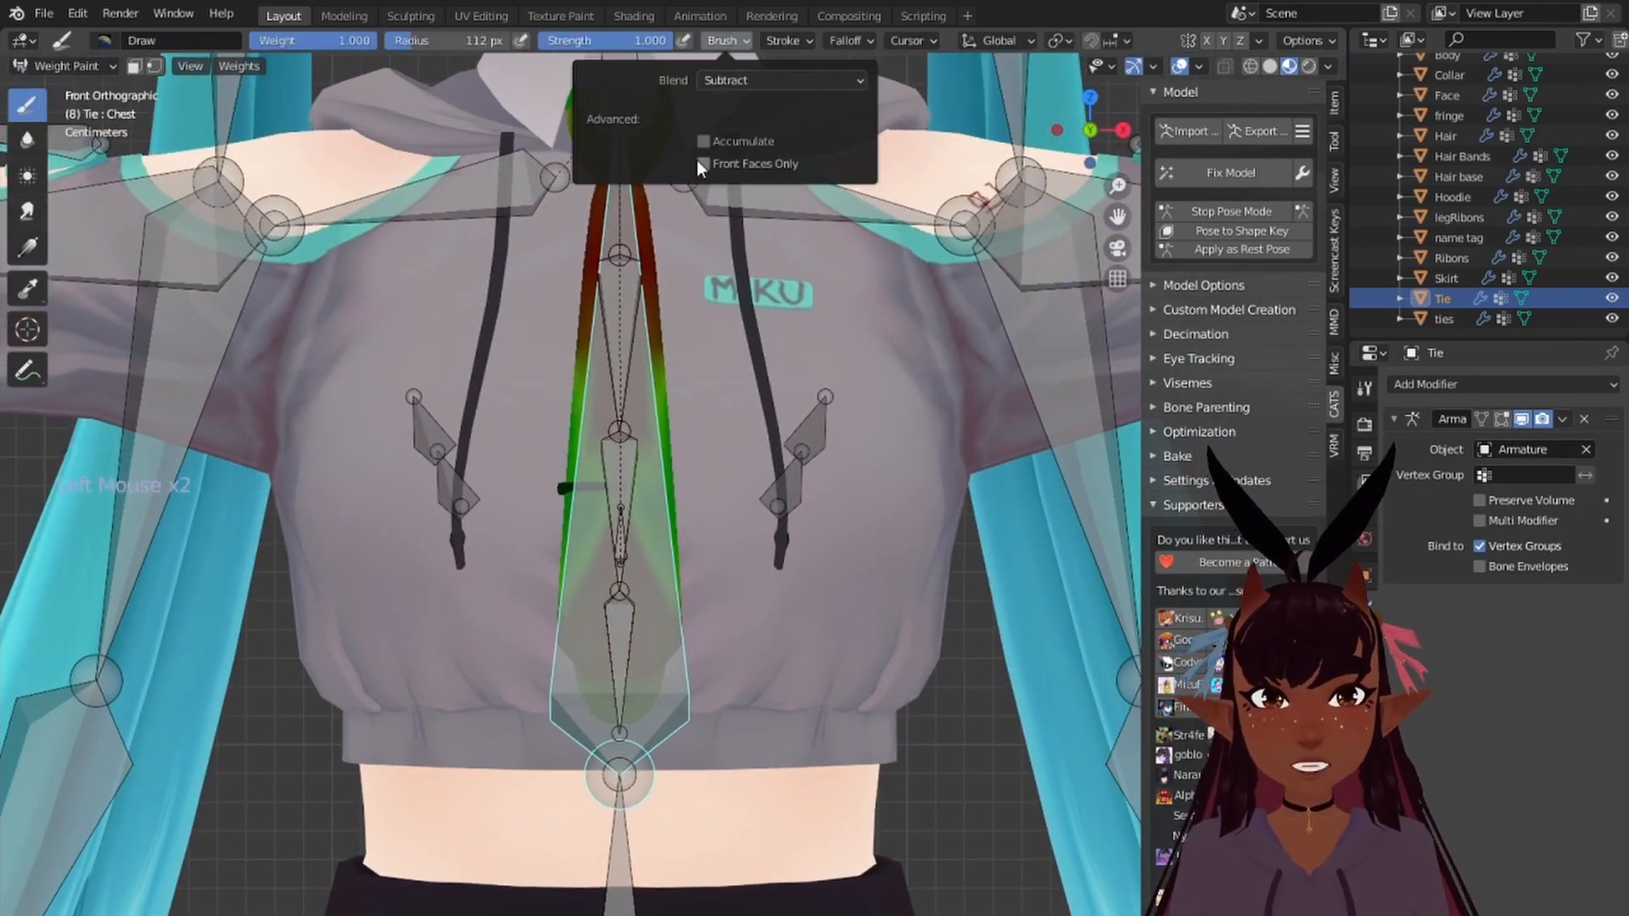
pyautogui.moveTo(841, 44)
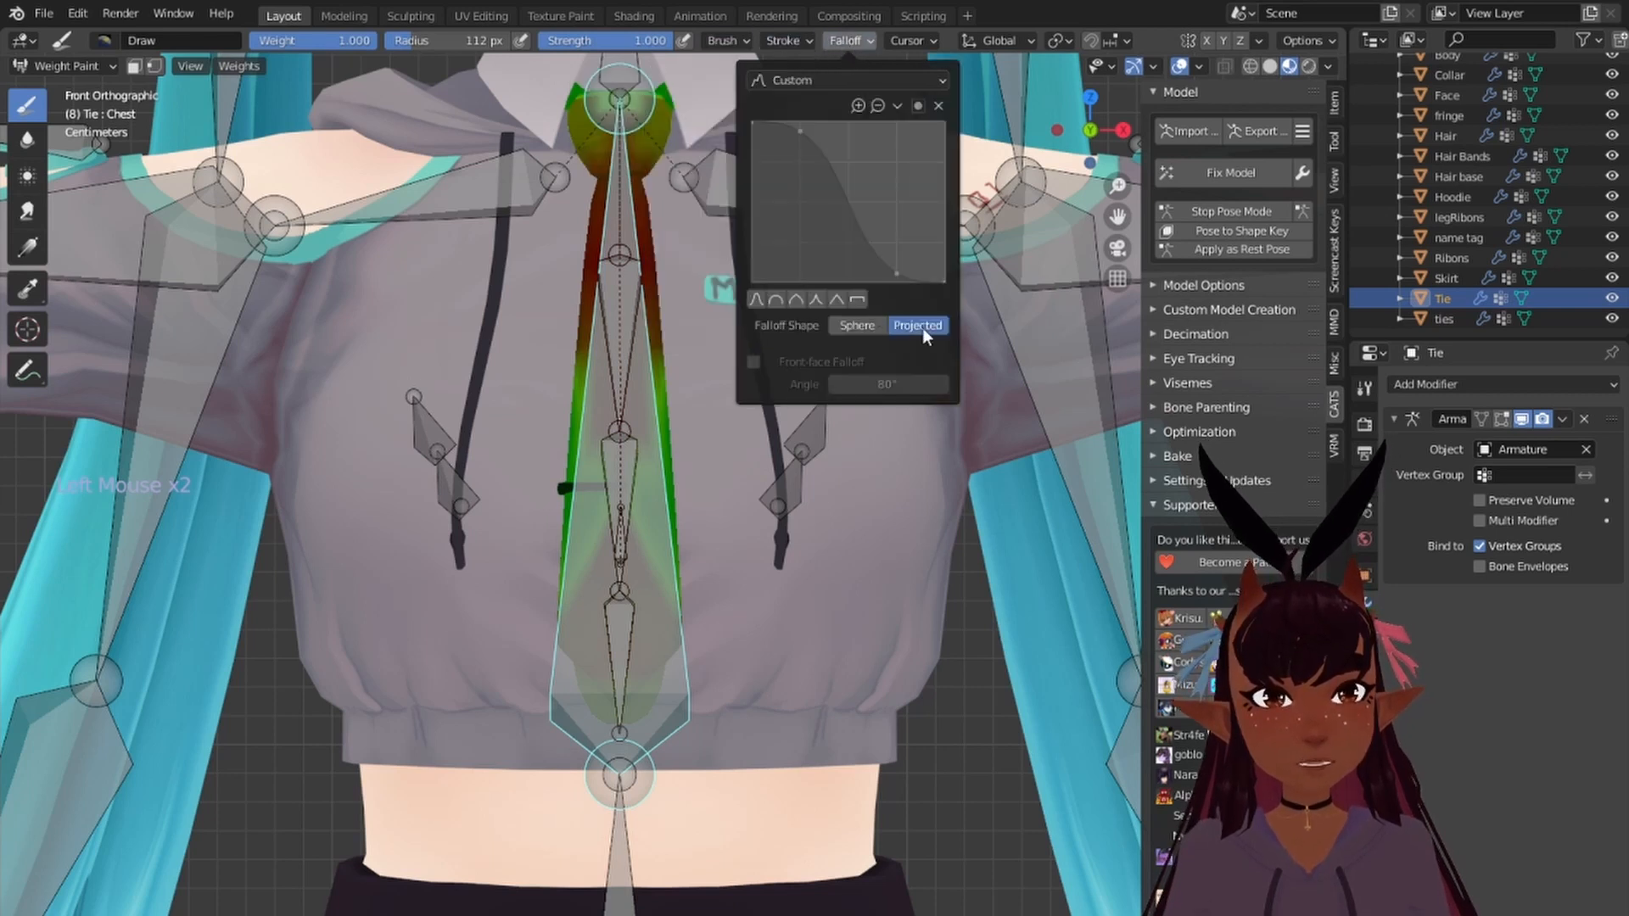
pyautogui.click(623, 454)
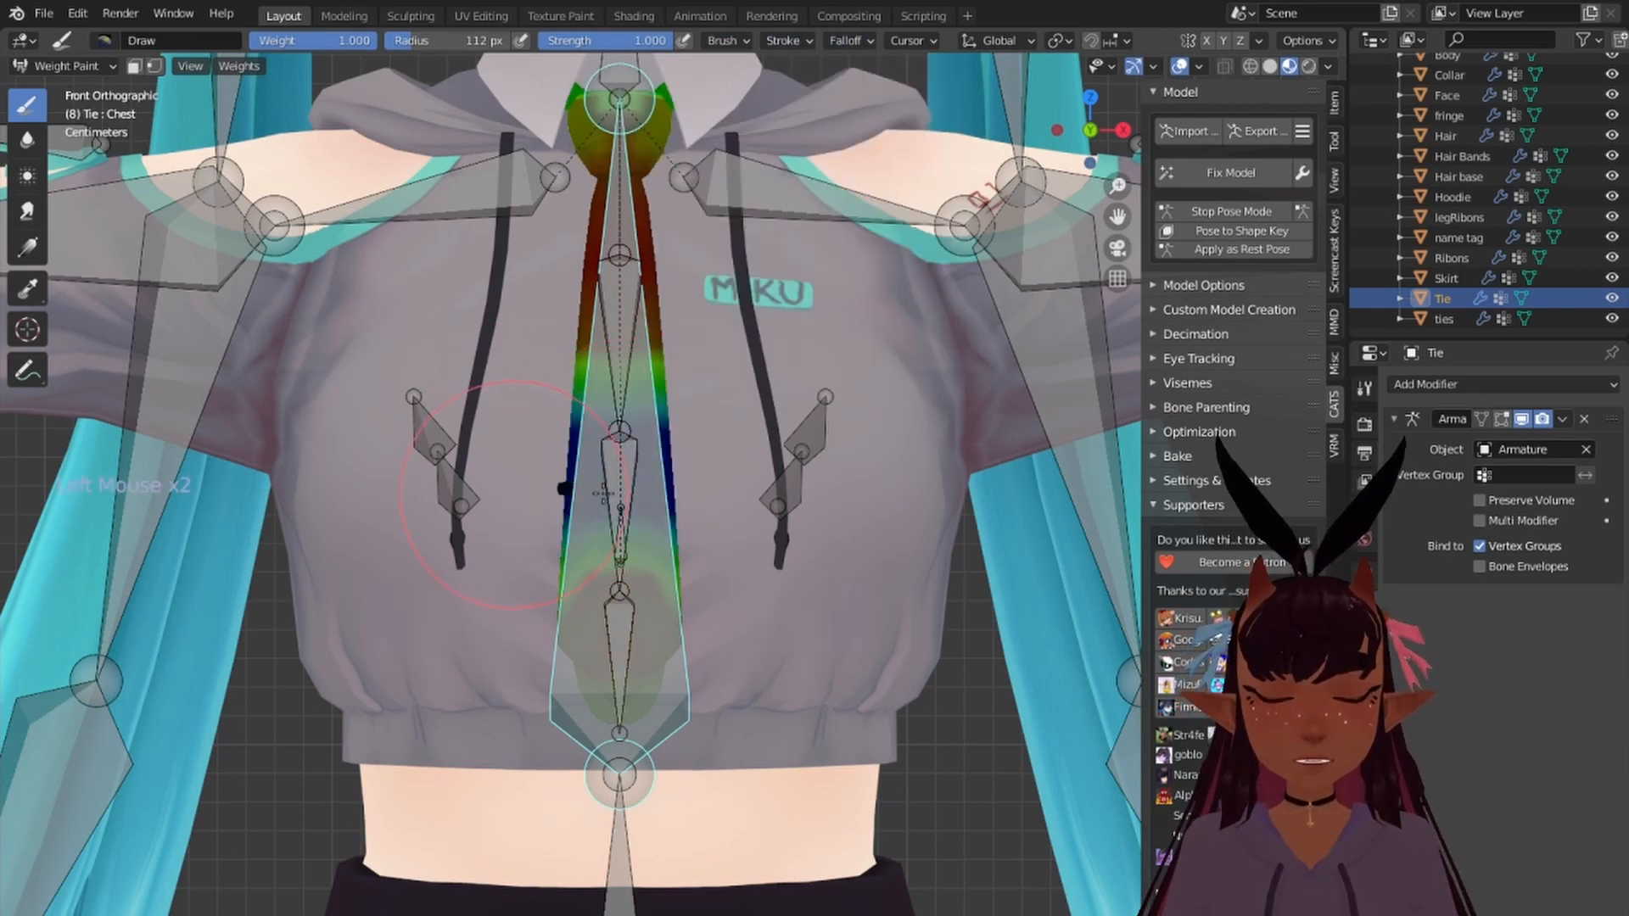
pyautogui.click(598, 543)
pyautogui.click(594, 594)
pyautogui.click(585, 661)
pyautogui.click(575, 717)
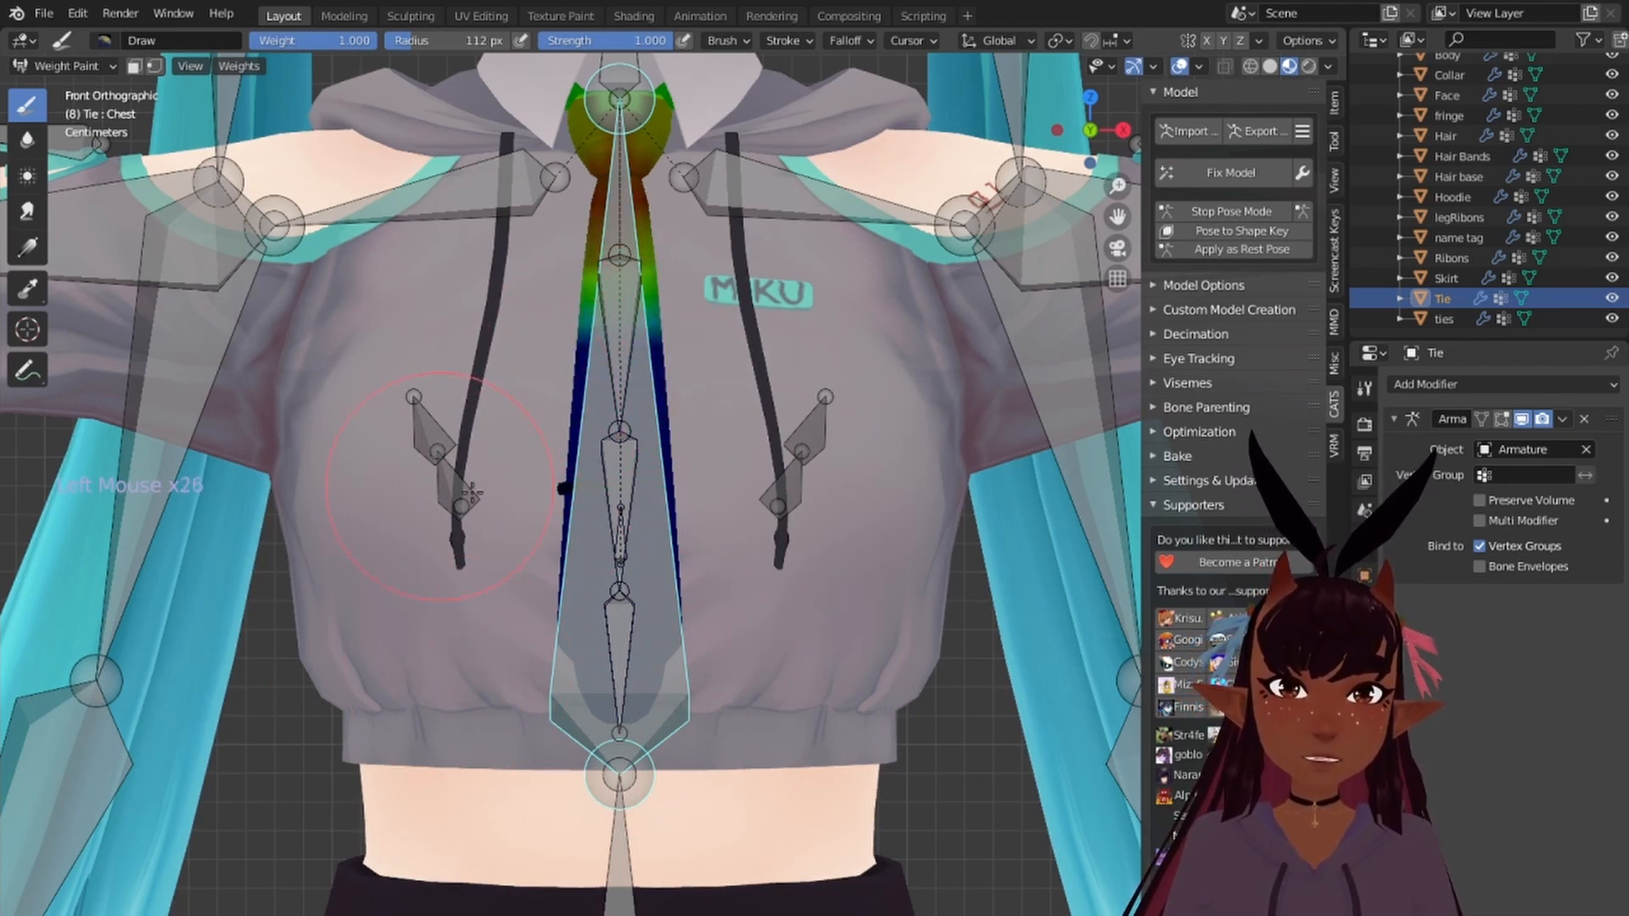
# Step: Blur the Chest weights on the tie into a smooth gradient, using wireframe shading to check the mesh
pyautogui.click(28, 140)
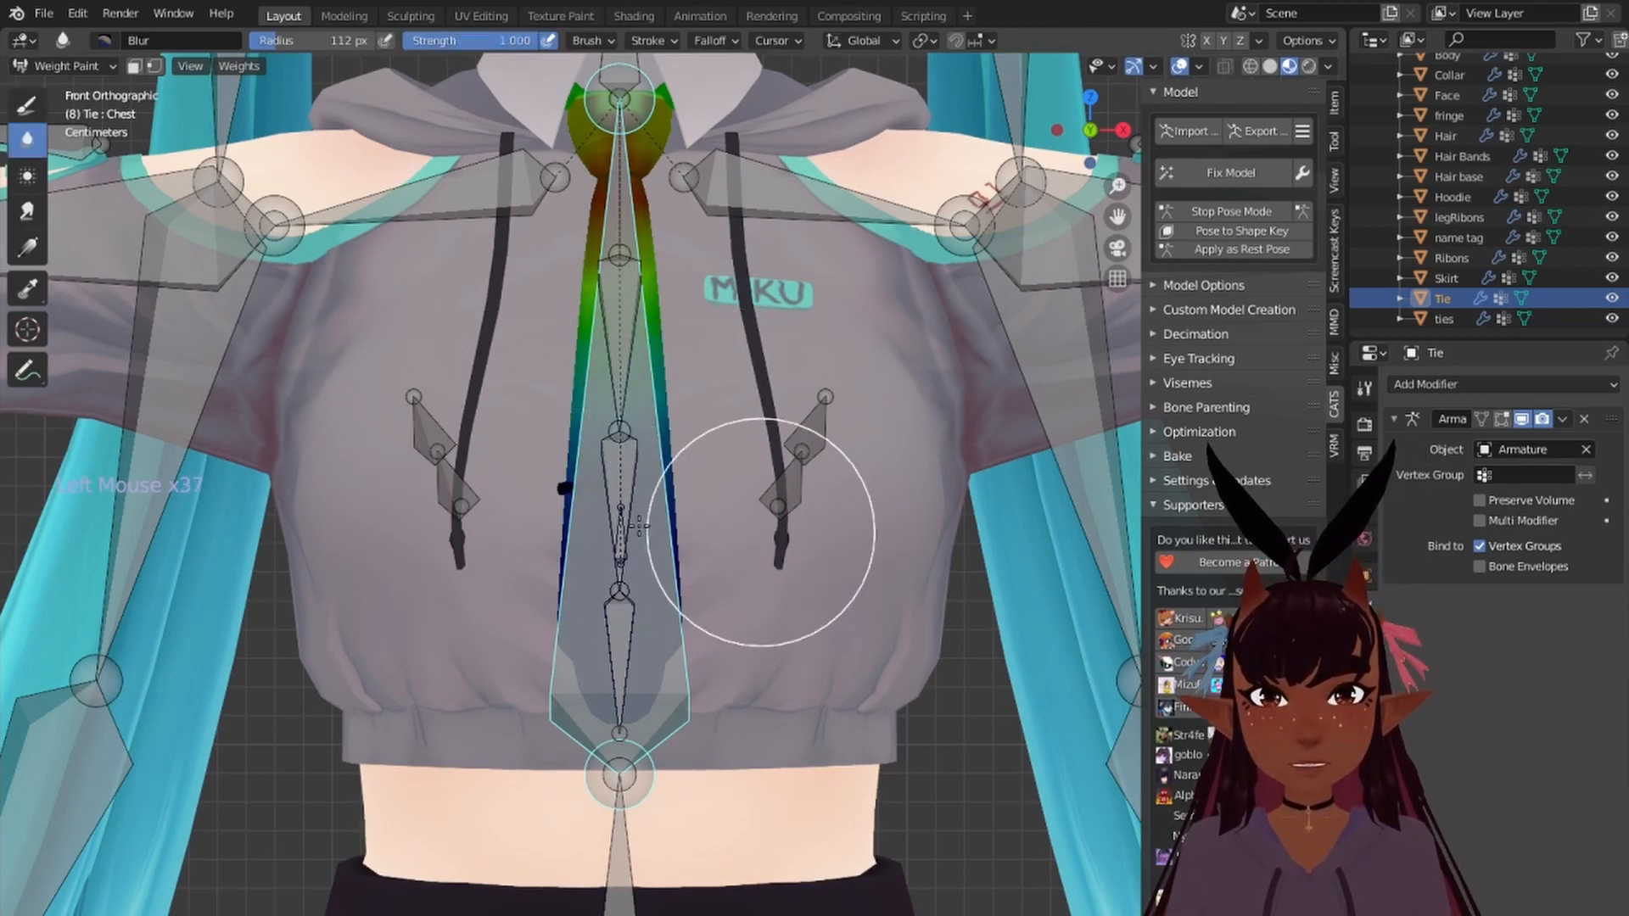
pyautogui.moveTo(884, 375); pyautogui.dragTo(846, 484, button='middle')
pyautogui.click(1251, 66)
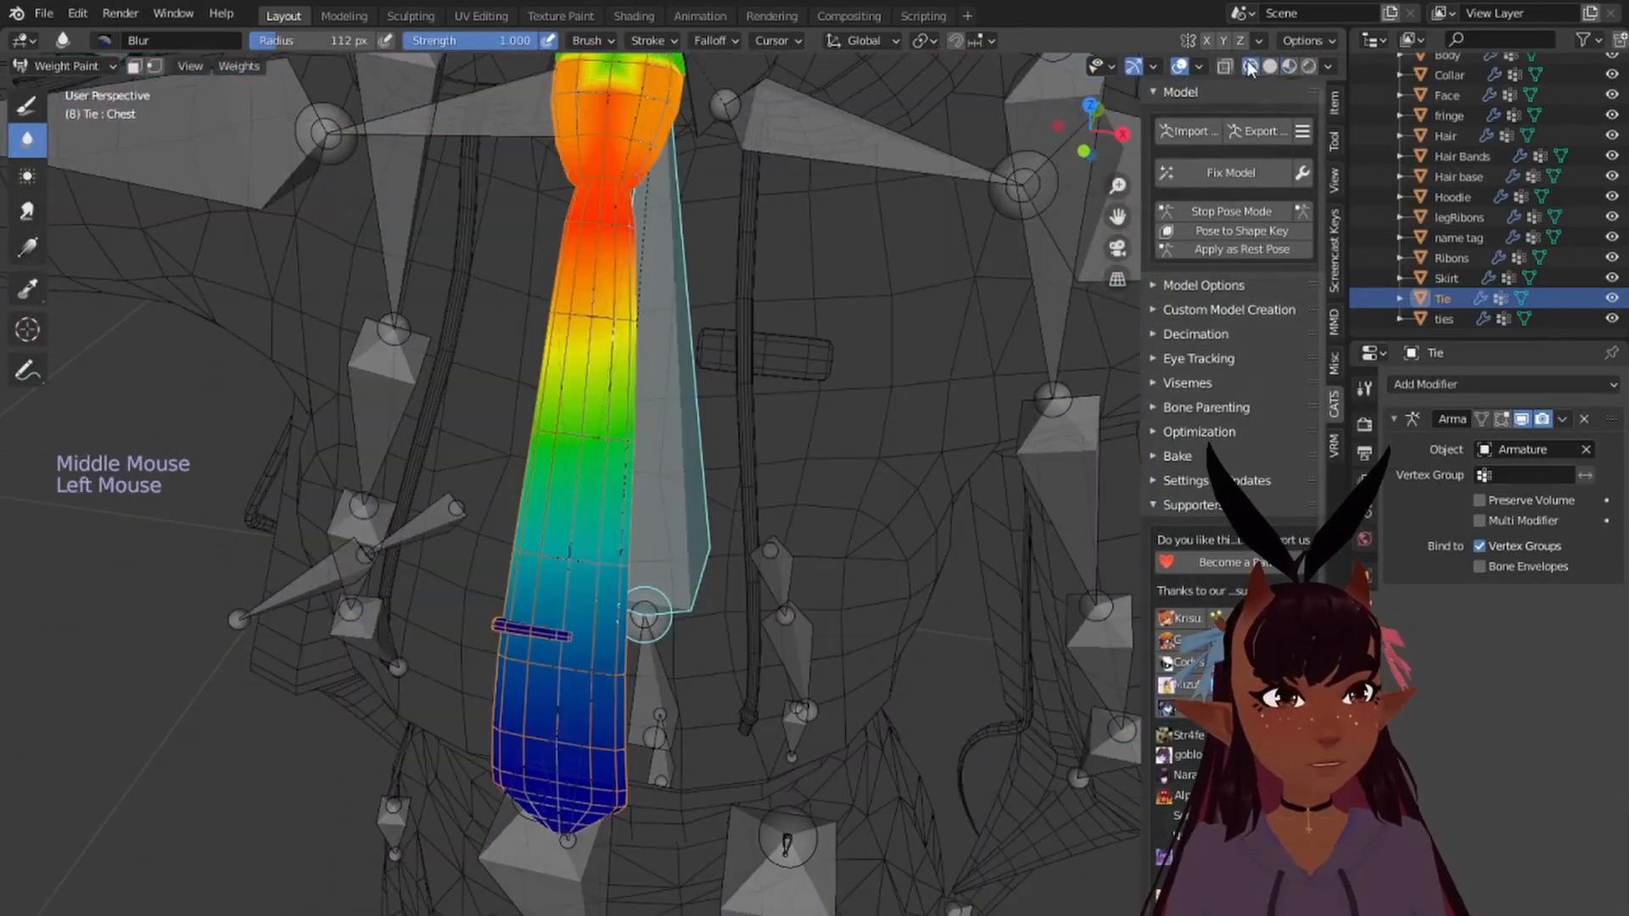
pyautogui.moveTo(655, 506); pyautogui.dragTo(585, 602, button='middle')
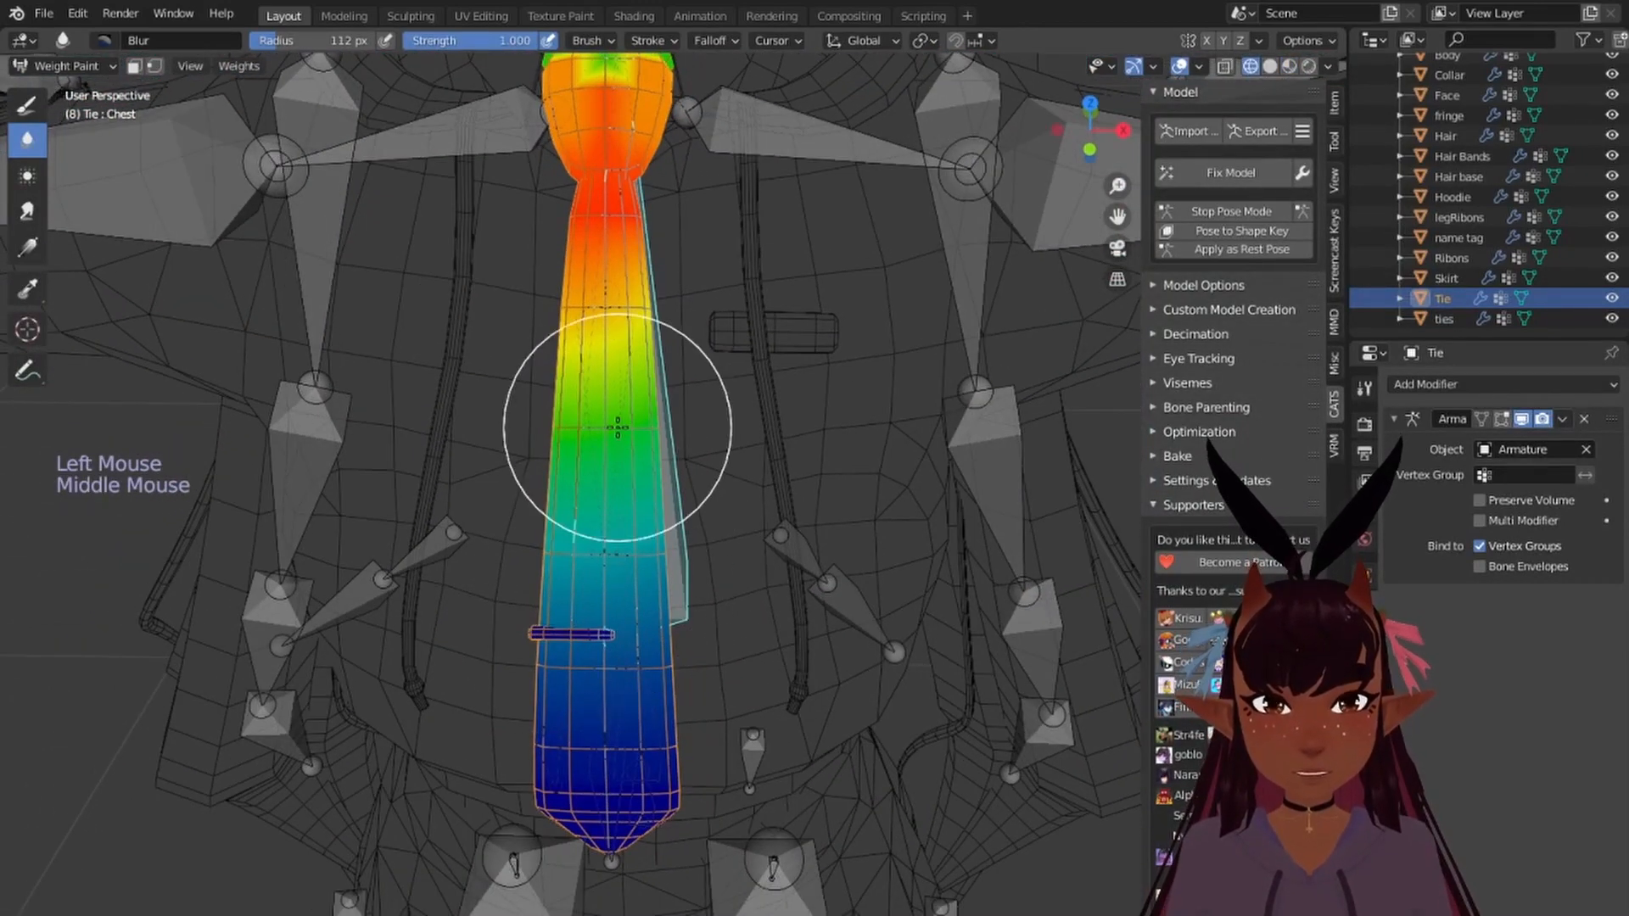
pyautogui.scroll(-2, 602, 445)
pyautogui.scroll(1, 602, 445)
pyautogui.moveTo(602, 446); pyautogui.dragTo(626, 400, button='middle')
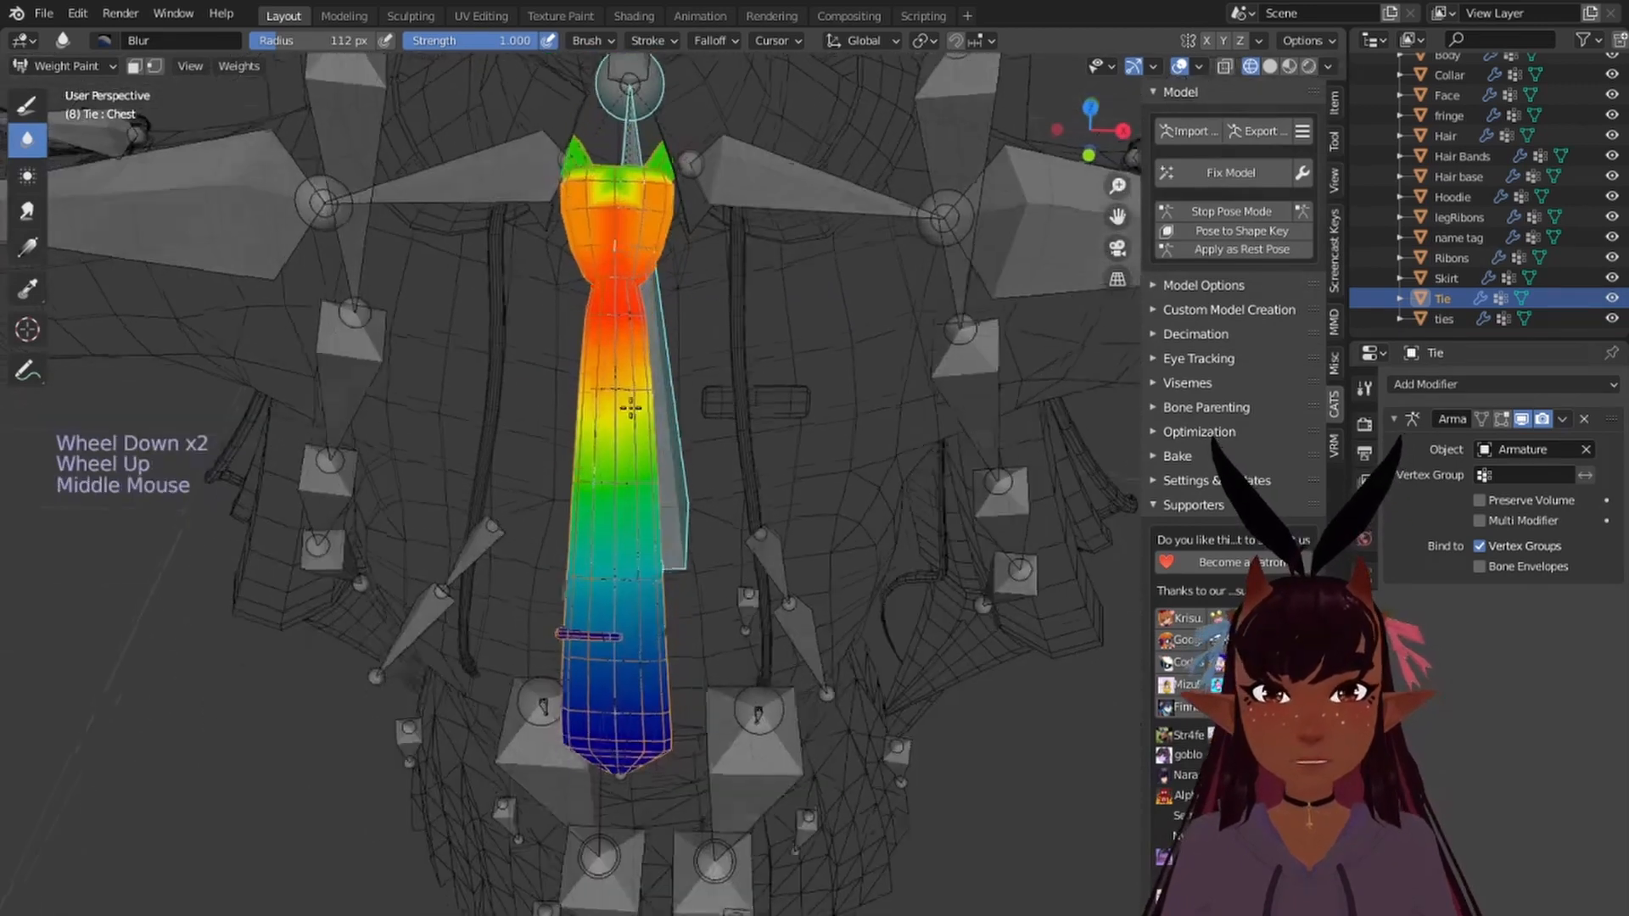
pyautogui.scroll(1, 655, 254)
pyautogui.keyDown('shift'); pyautogui.moveTo(655, 255); pyautogui.dragTo(642, 351, button='middle'); pyautogui.keyUp('shift')
pyautogui.click(642, 350)
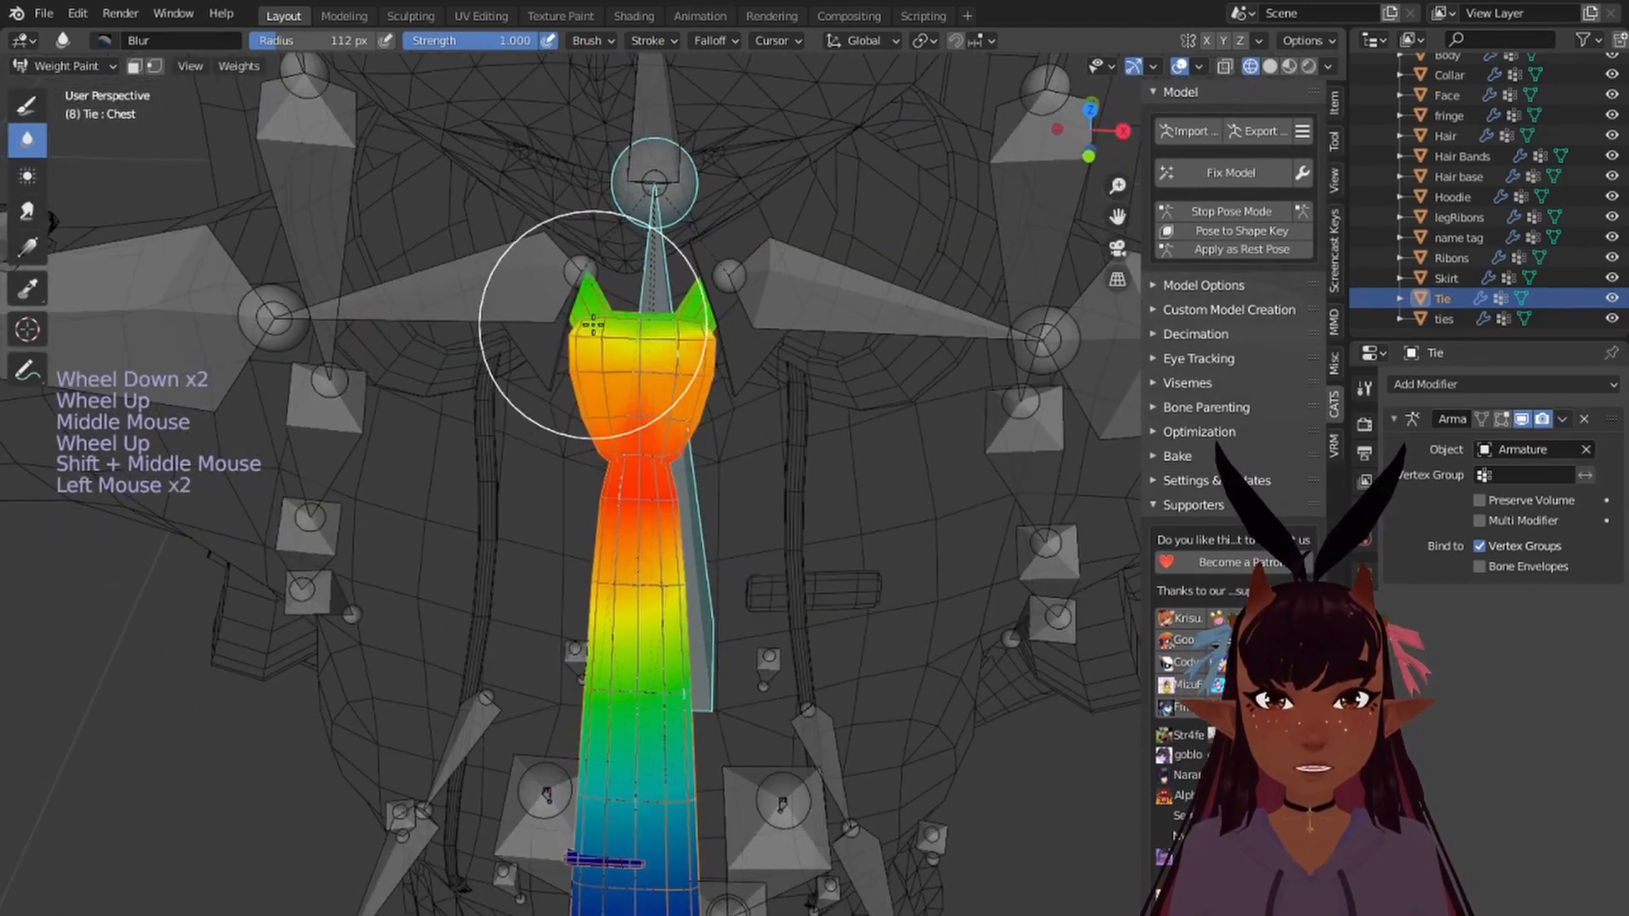
# Step: Blur the Left shoulder and Right shoulder weights on the tie's knot so both sides are evenly balanced
pyautogui.rightClick(747, 274)
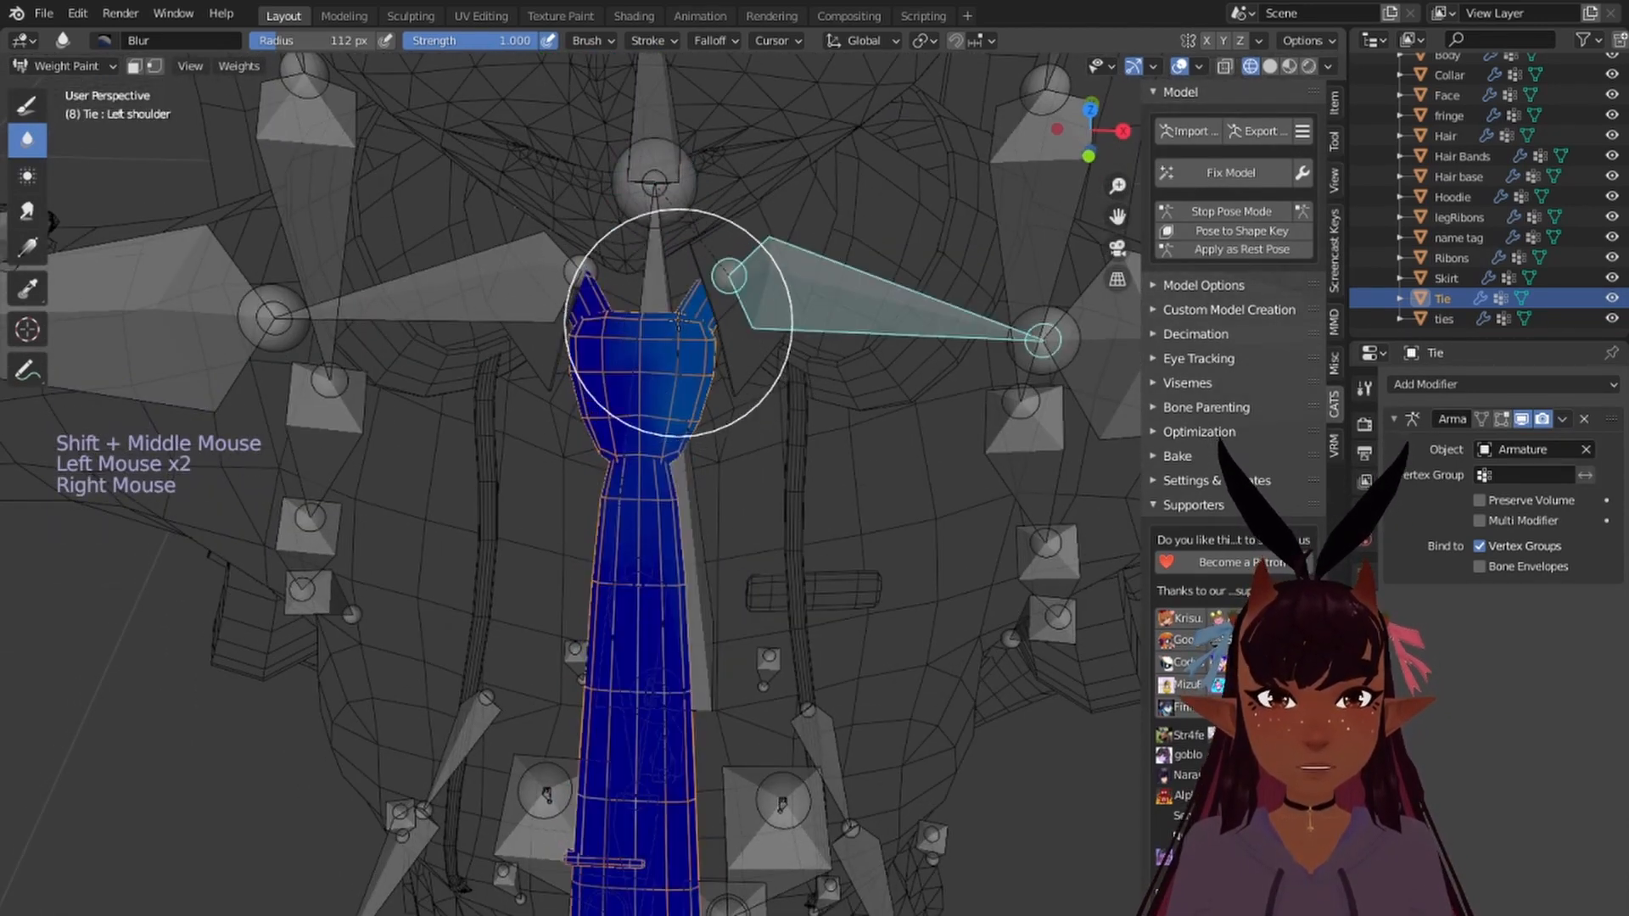
pyautogui.doubleClick(666, 386)
pyautogui.rightClick(535, 281)
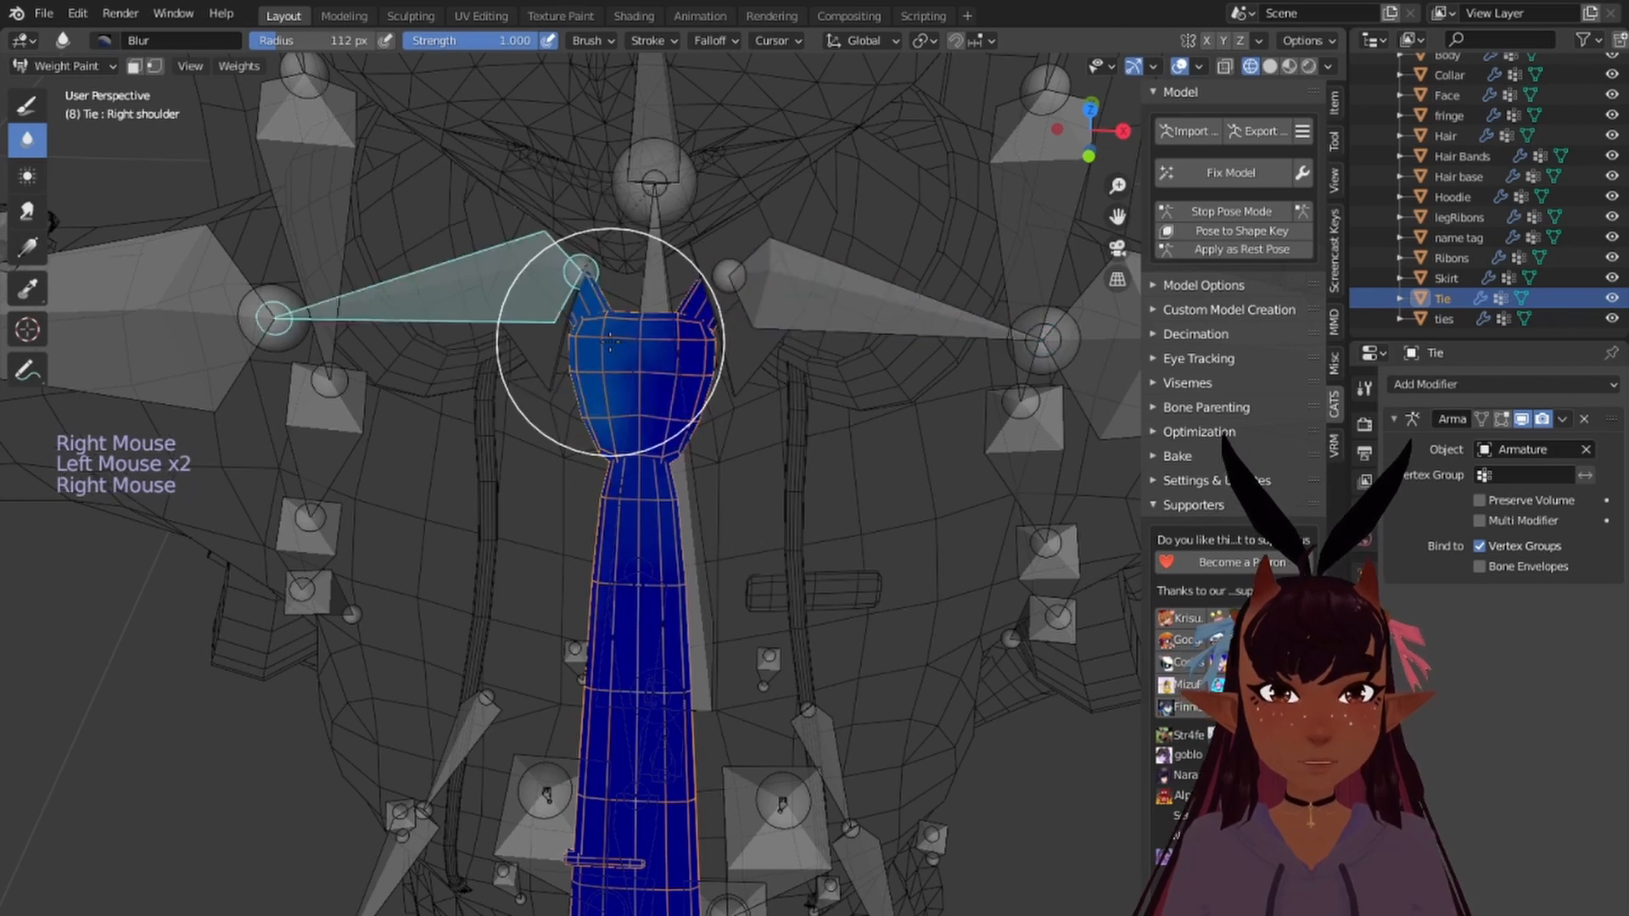
pyautogui.click(1335, 140)
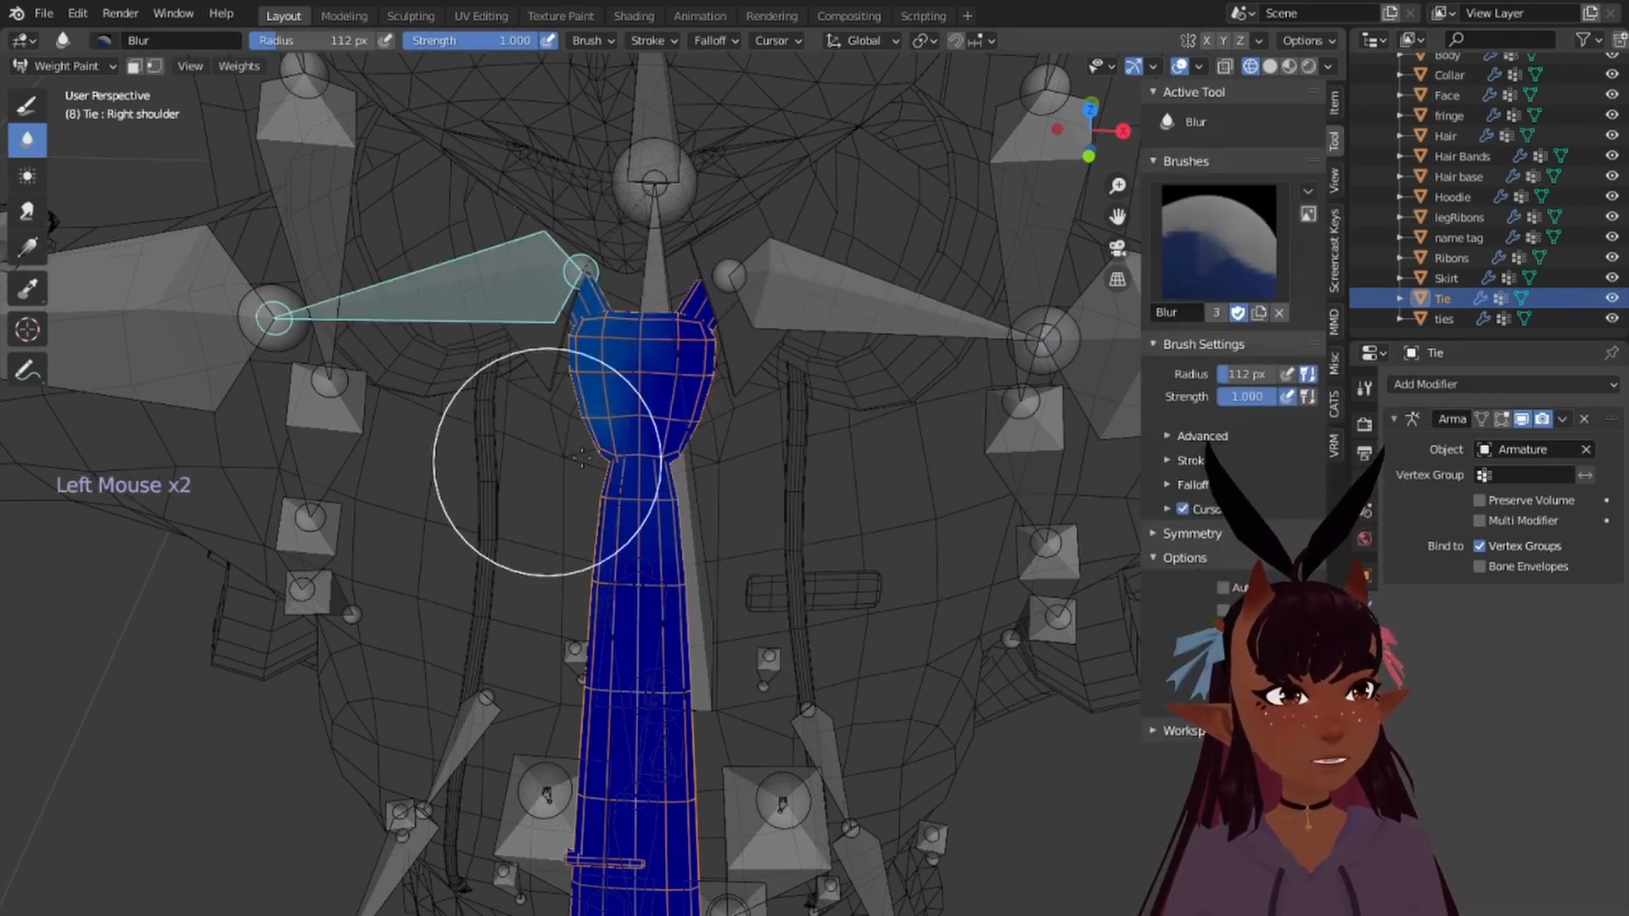
pyautogui.click(623, 387)
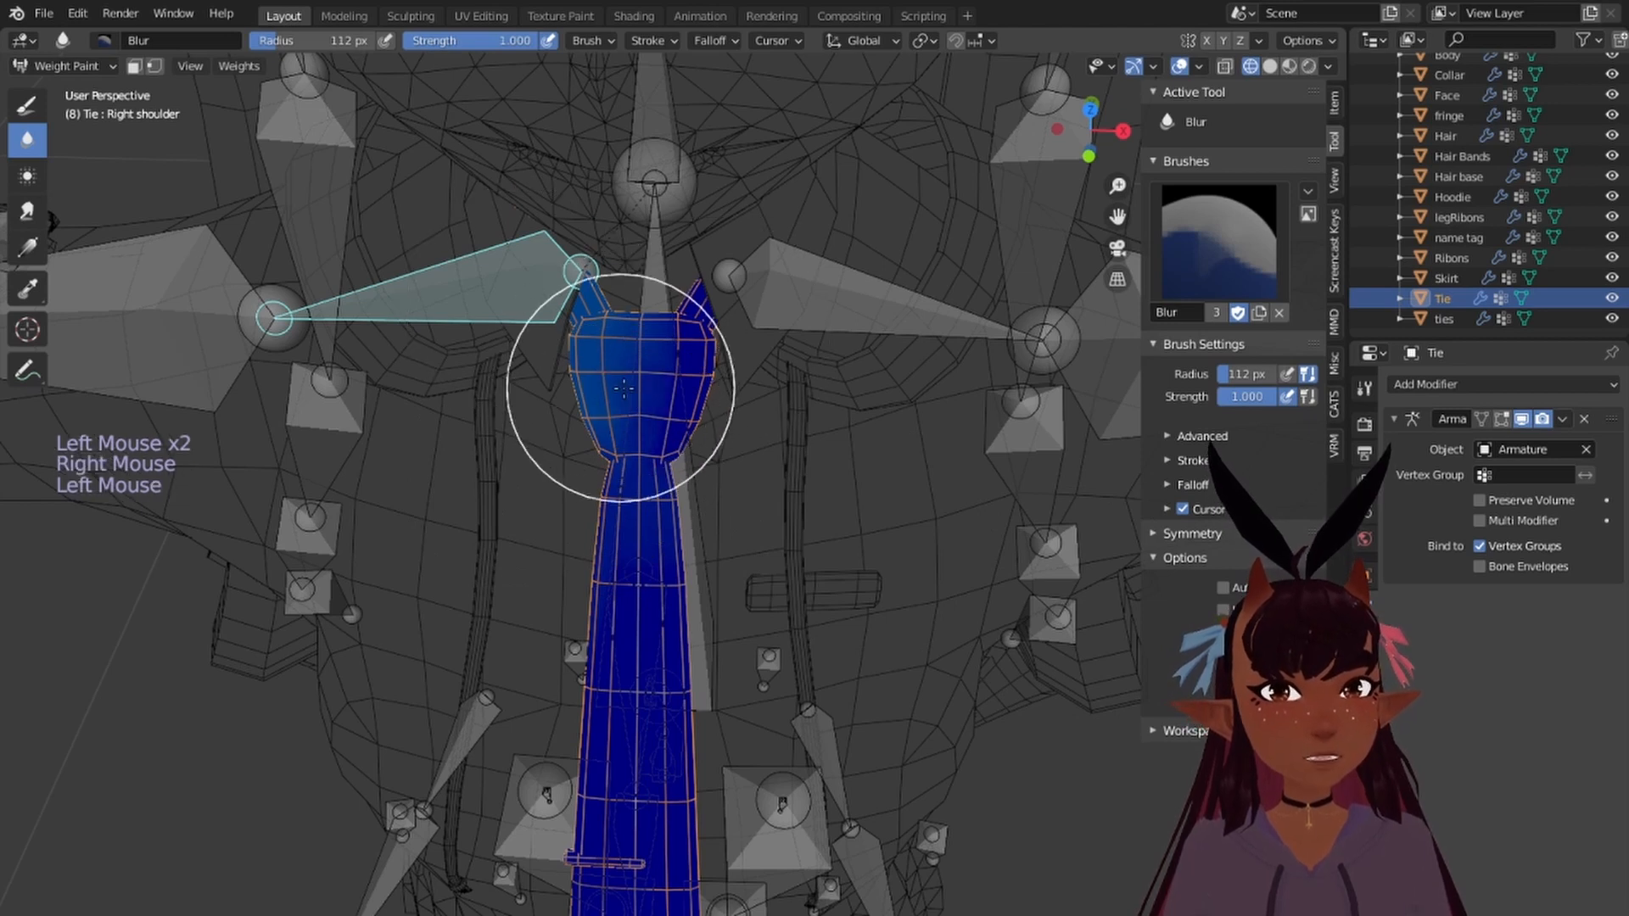
pyautogui.rightClick(719, 311)
pyautogui.rightClick(527, 274)
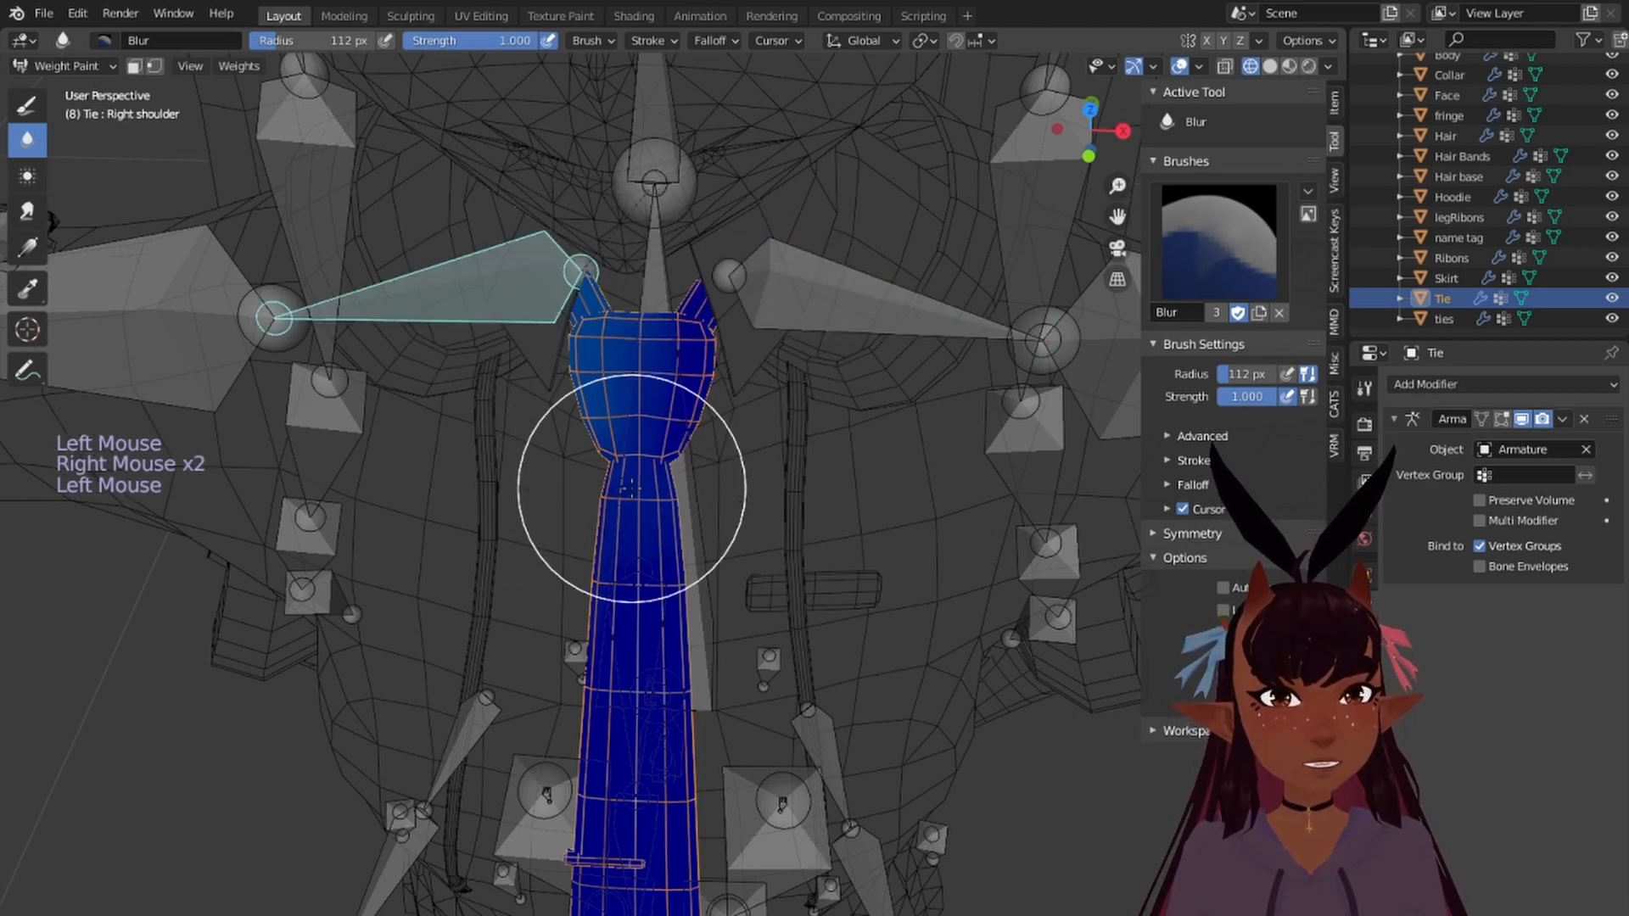
pyautogui.rightClick(766, 316)
pyautogui.rightClick(509, 276)
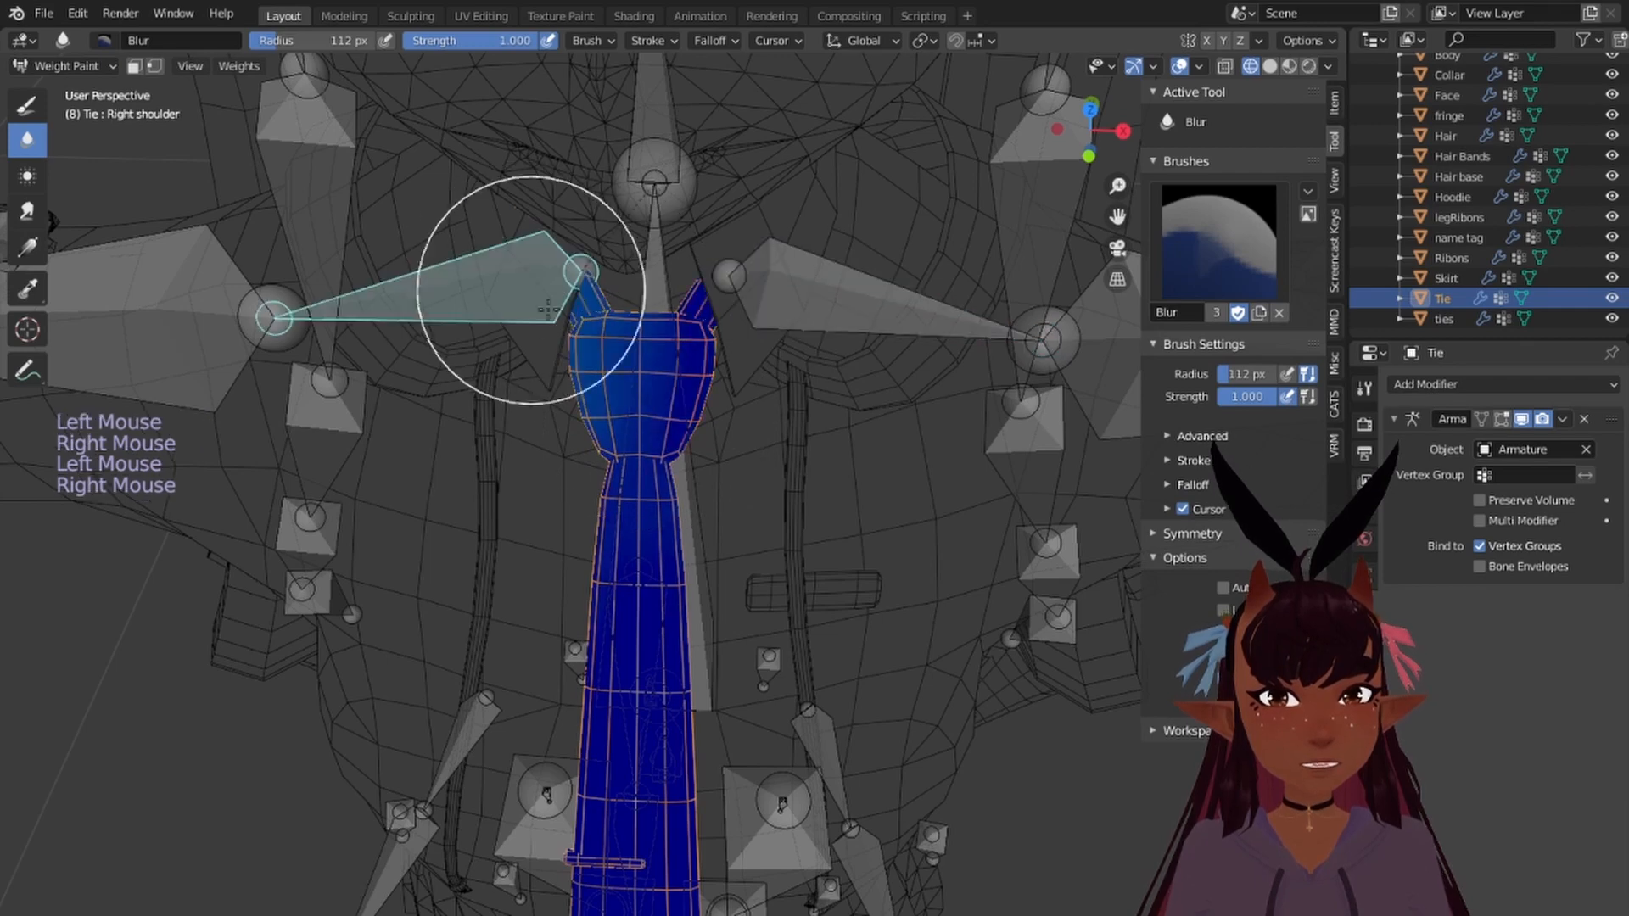
# Step: Subtract more Chest weight from the lower half of the tie, blur the transition and undo the last blur stroke
pyautogui.scroll(-5, 596, 404)
pyautogui.moveTo(597, 403); pyautogui.dragTo(611, 407, button='middle')
pyautogui.rightClick(659, 450)
pyautogui.scroll(4, 683, 470)
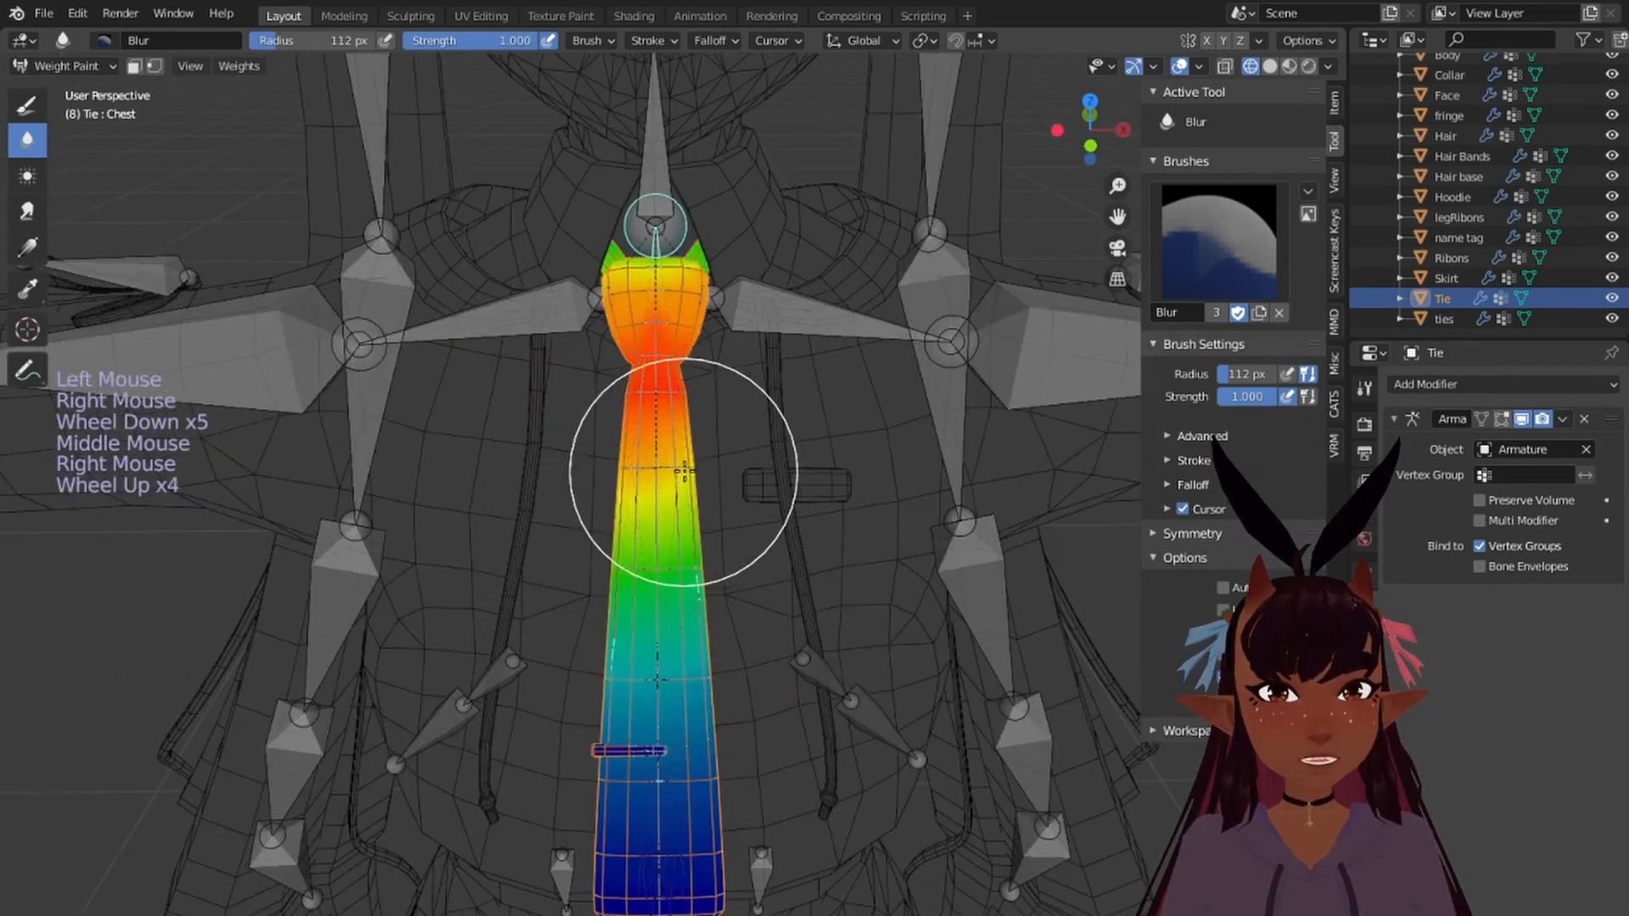
pyautogui.scroll(-2, 668, 454)
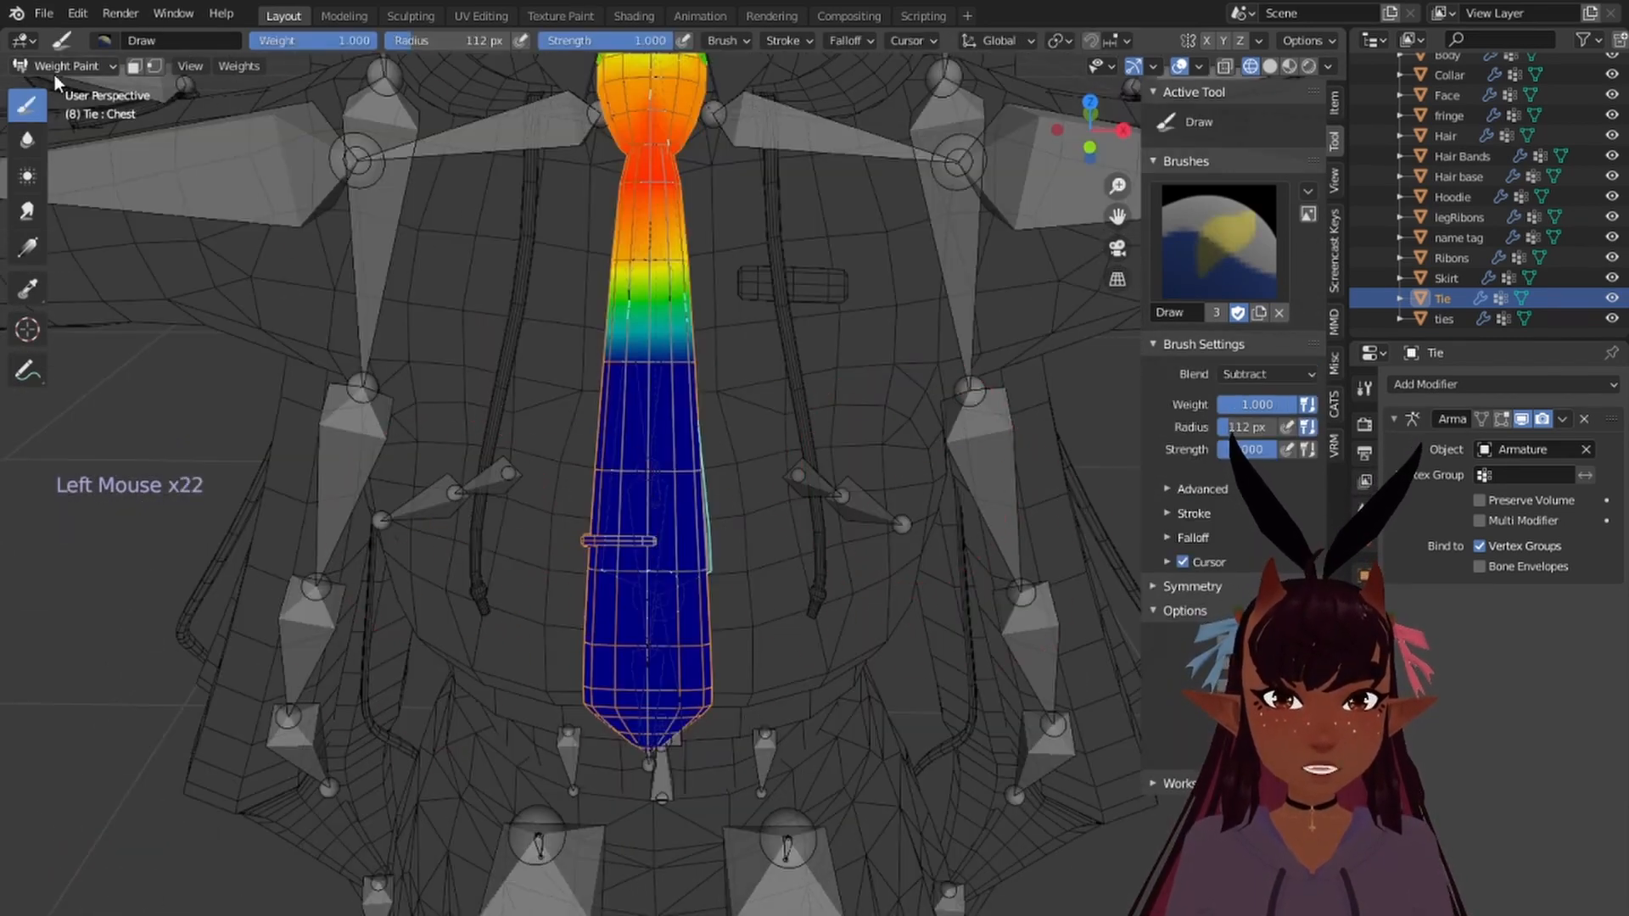
pyautogui.click(27, 138)
pyautogui.moveTo(654, 349); pyautogui.dragTo(567, 347)
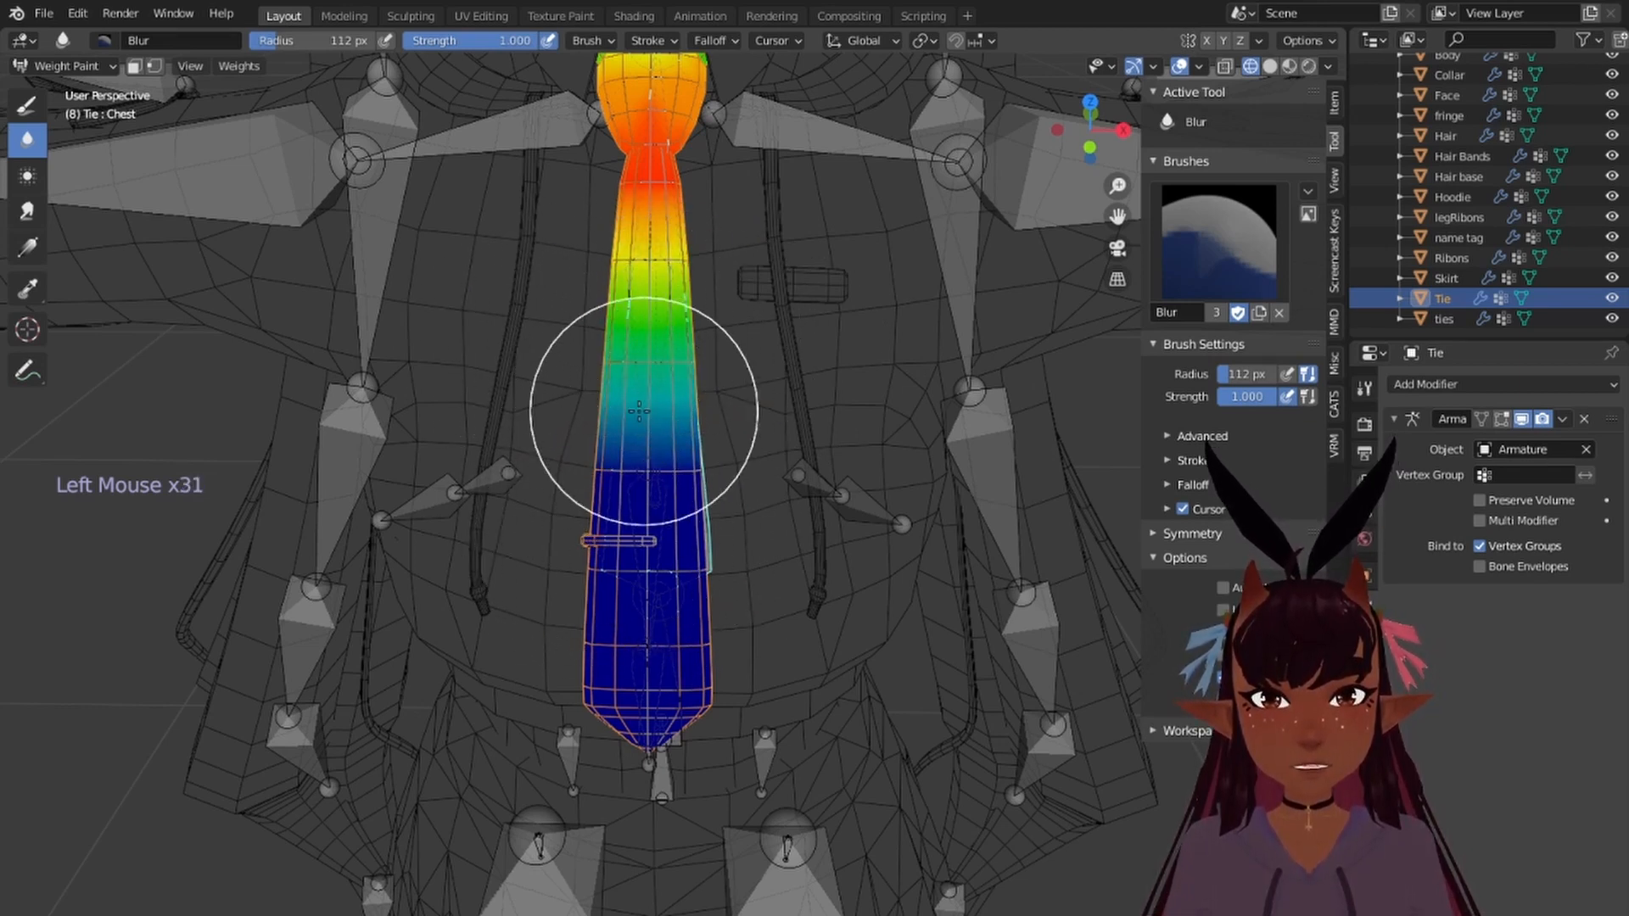
pyautogui.hotkey('ctrl', 'z')
# Step: Select the upper Tie bone and set the Draw brush to Add blending with a 54 px radius
pyautogui.scroll(-1, 582, 490)
pyautogui.moveTo(582, 490)
pyautogui.mouseDown(button='middle')
pyautogui.moveTo(612, 258)
pyautogui.moveTo(690, 182)
pyautogui.moveTo(59, 89)
pyautogui.mouseUp(button='middle')
pyautogui.rightClick(594, 280)
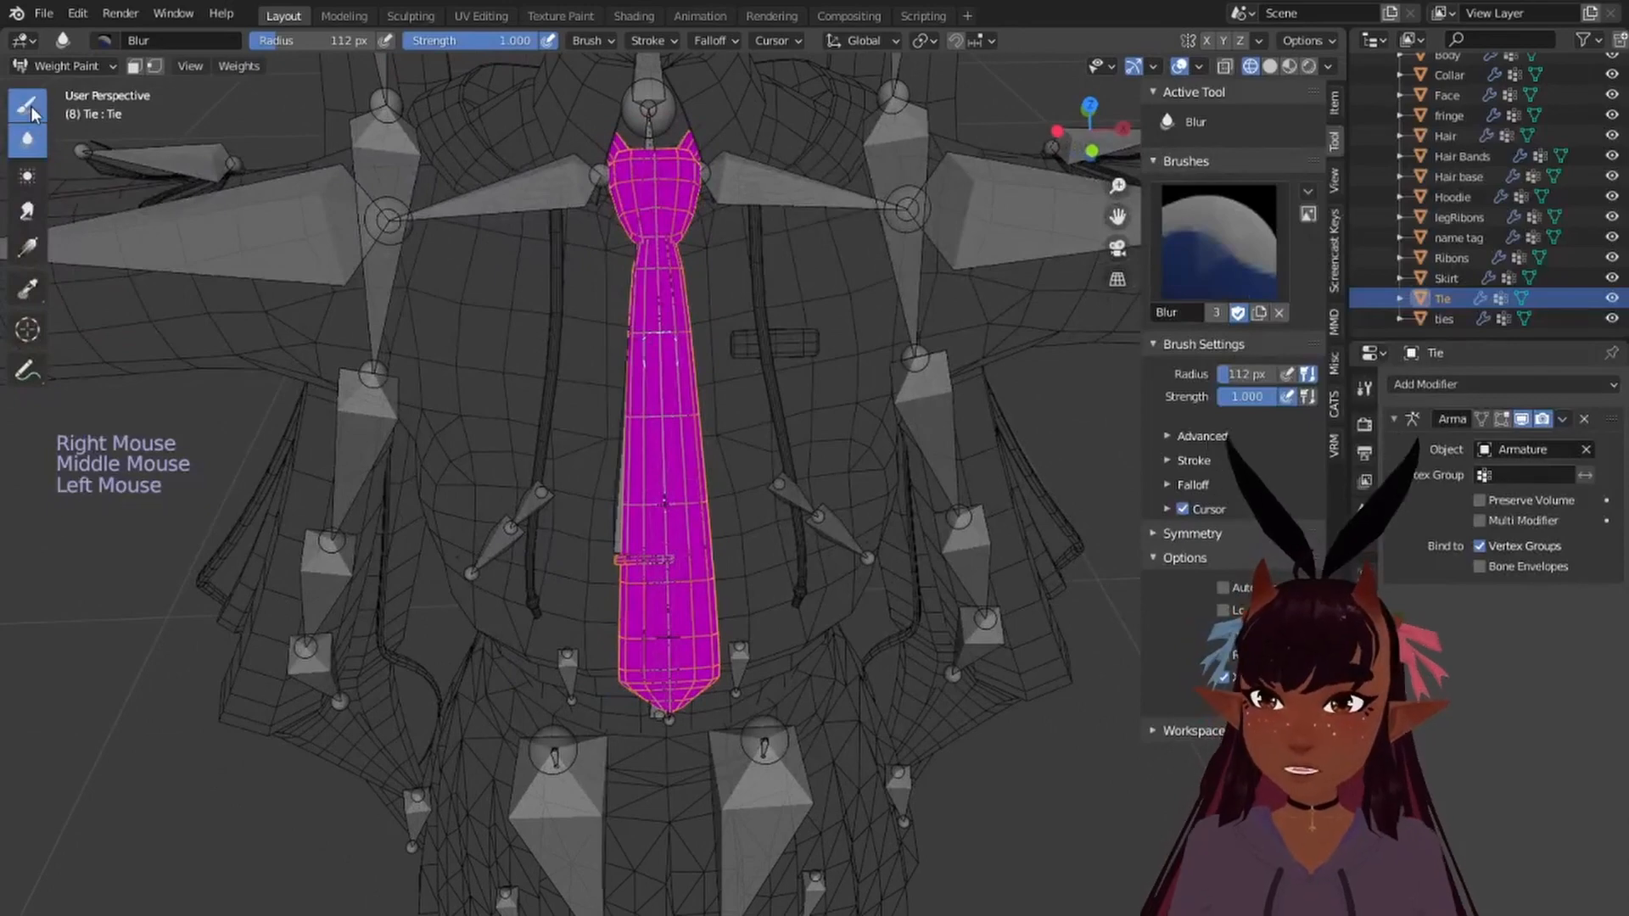
pyautogui.click(28, 107)
pyautogui.click(722, 40)
pyautogui.click(709, 79)
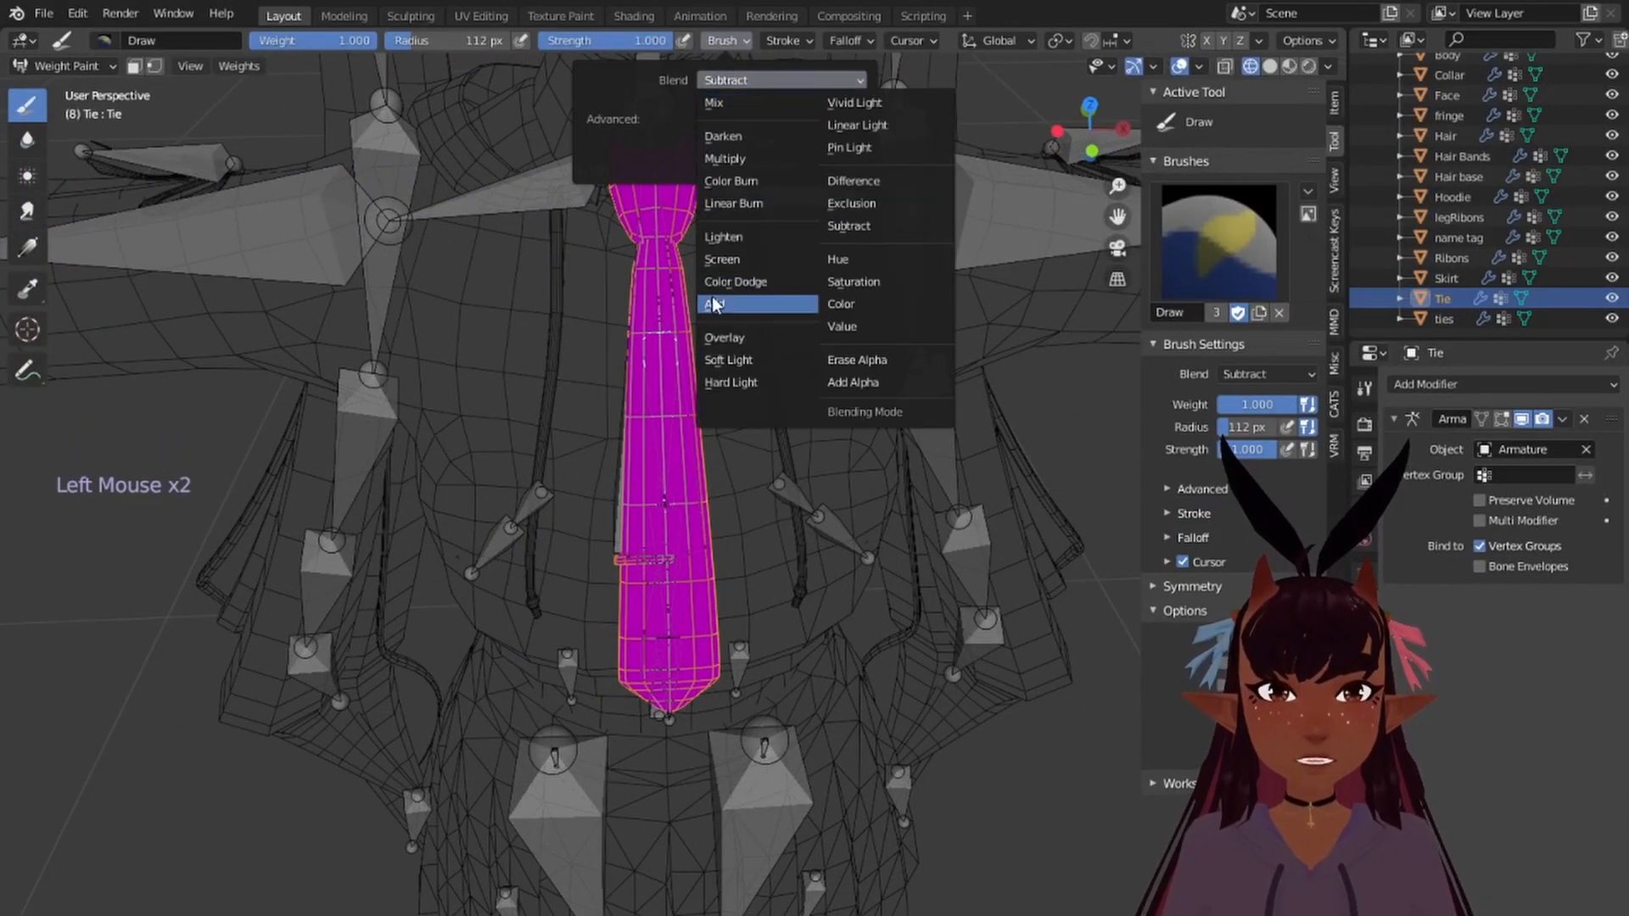
pyautogui.click(713, 303)
pyautogui.scroll(2, 712, 297)
pyautogui.moveTo(713, 291); pyautogui.dragTo(653, 320, button='middle')
pyautogui.press('f')
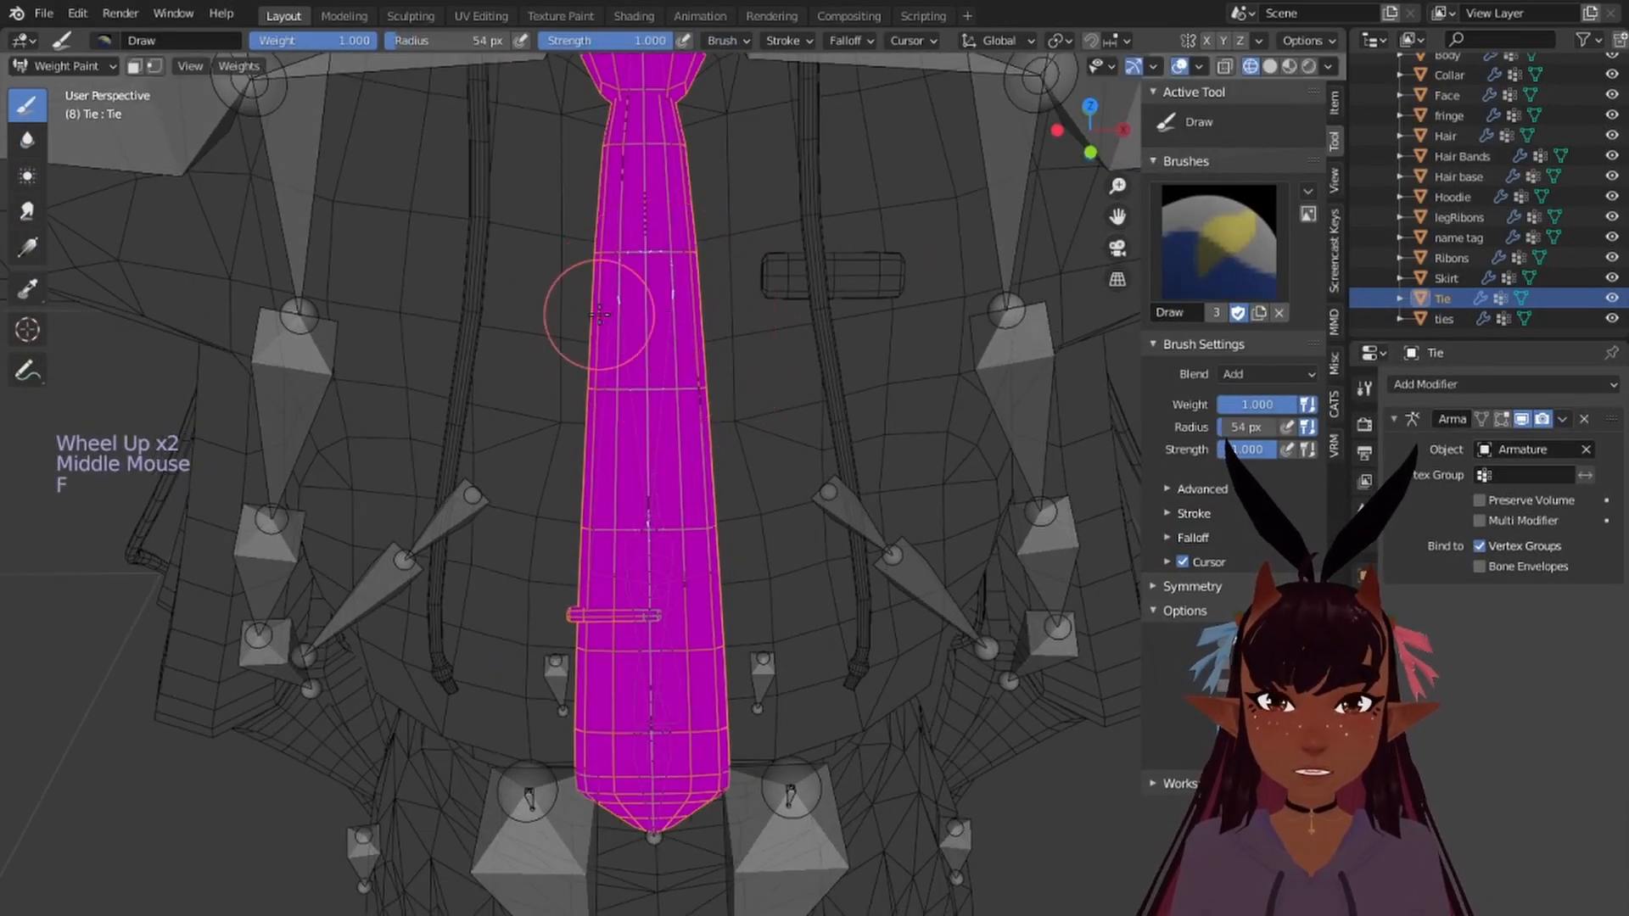
# Step: Paint full Tie bone weight onto the section of the tie below the knot
pyautogui.click(709, 272)
pyautogui.click(636, 254)
pyautogui.click(644, 238)
pyautogui.click(654, 204)
pyautogui.click(664, 157)
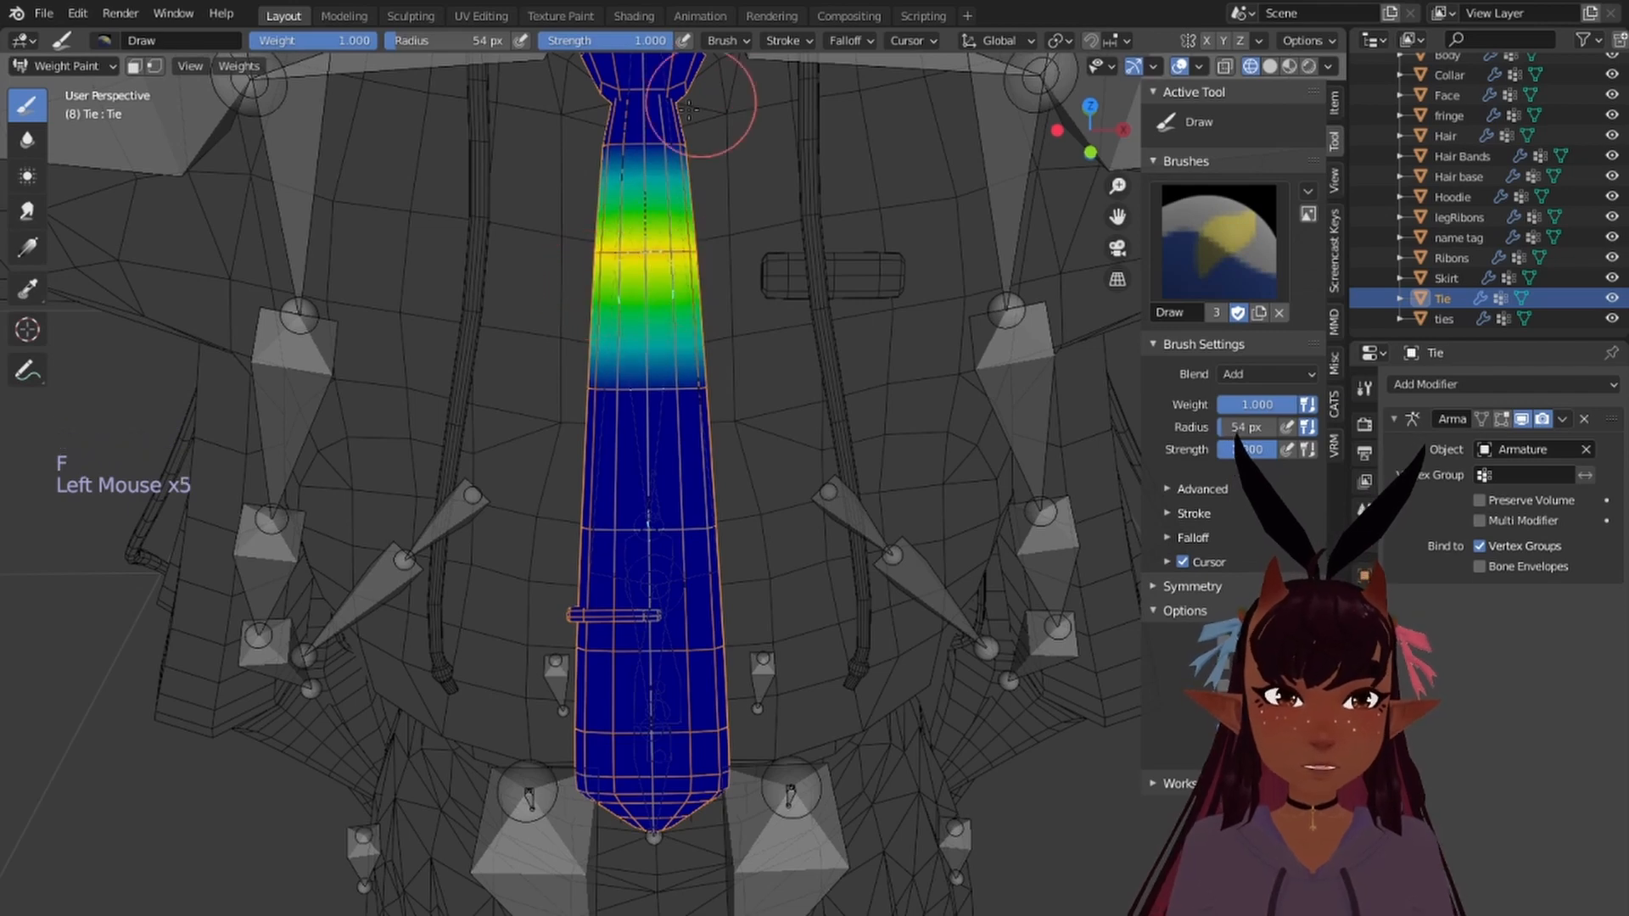
pyautogui.click(650, 263)
pyautogui.click(632, 339)
pyautogui.click(656, 396)
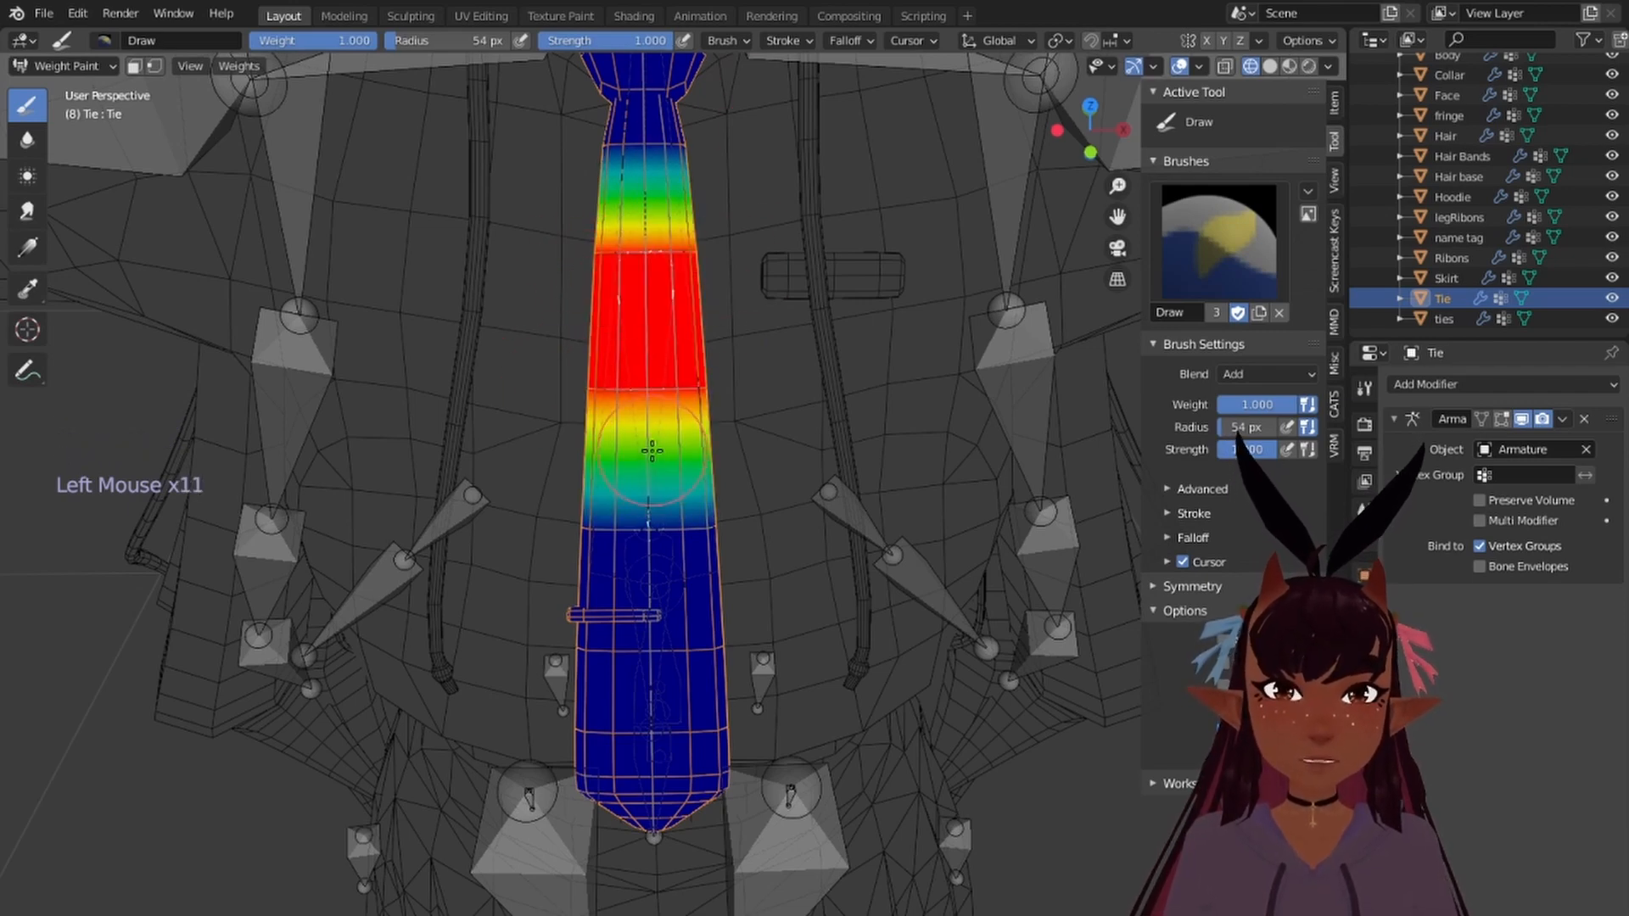
# Step: Check the Chest weights and bone positions from the side, then extend the Tie bone's full weight down towards the tie clip
pyautogui.rightClick(781, 407)
pyautogui.moveTo(781, 407); pyautogui.dragTo(588, 366, button='middle')
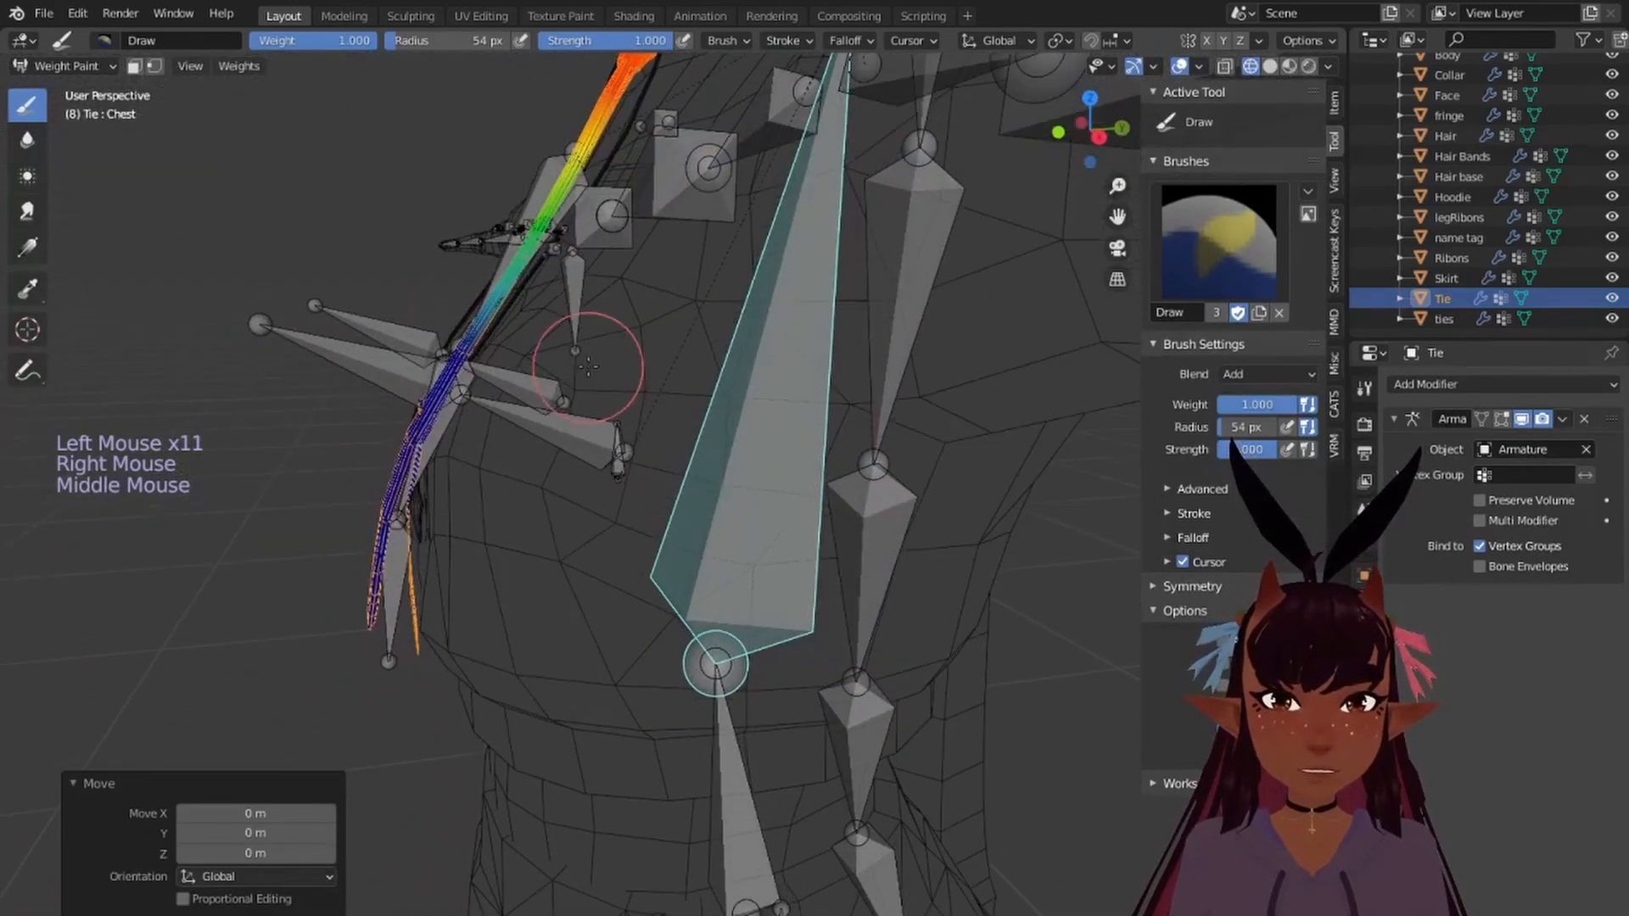
pyautogui.rightClick(553, 182)
pyautogui.moveTo(492, 284); pyautogui.dragTo(593, 408, button='middle')
pyautogui.click(585, 475)
pyautogui.click(582, 488)
pyautogui.click(624, 476)
pyautogui.click(623, 477)
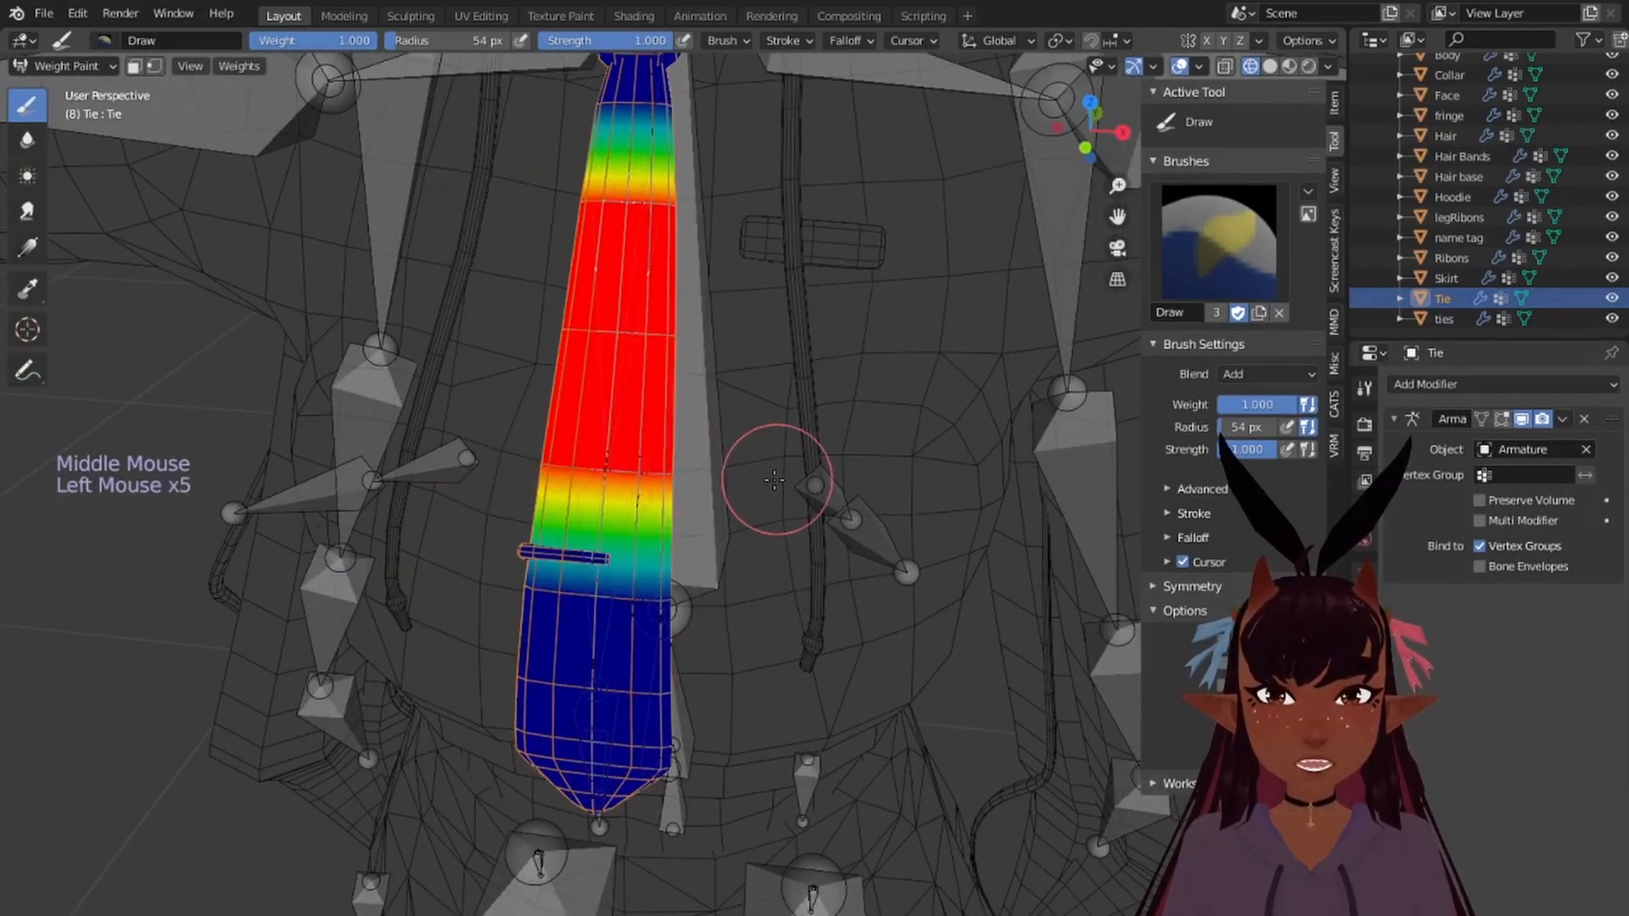
# Step: Select the Tie.001 bone and paint its full weight across the middle of the tie, around and below the clip
pyautogui.moveTo(775, 480)
pyautogui.mouseDown(button='middle')
pyautogui.moveTo(465, 407)
pyautogui.moveTo(577, 484)
pyautogui.mouseUp(button='middle')
pyautogui.rightClick(449, 402)
pyautogui.scroll(-4, 518, 408)
pyautogui.scroll(2, 582, 498)
pyautogui.click(602, 475)
pyautogui.click(607, 467)
pyautogui.click(623, 456)
pyautogui.click(628, 454)
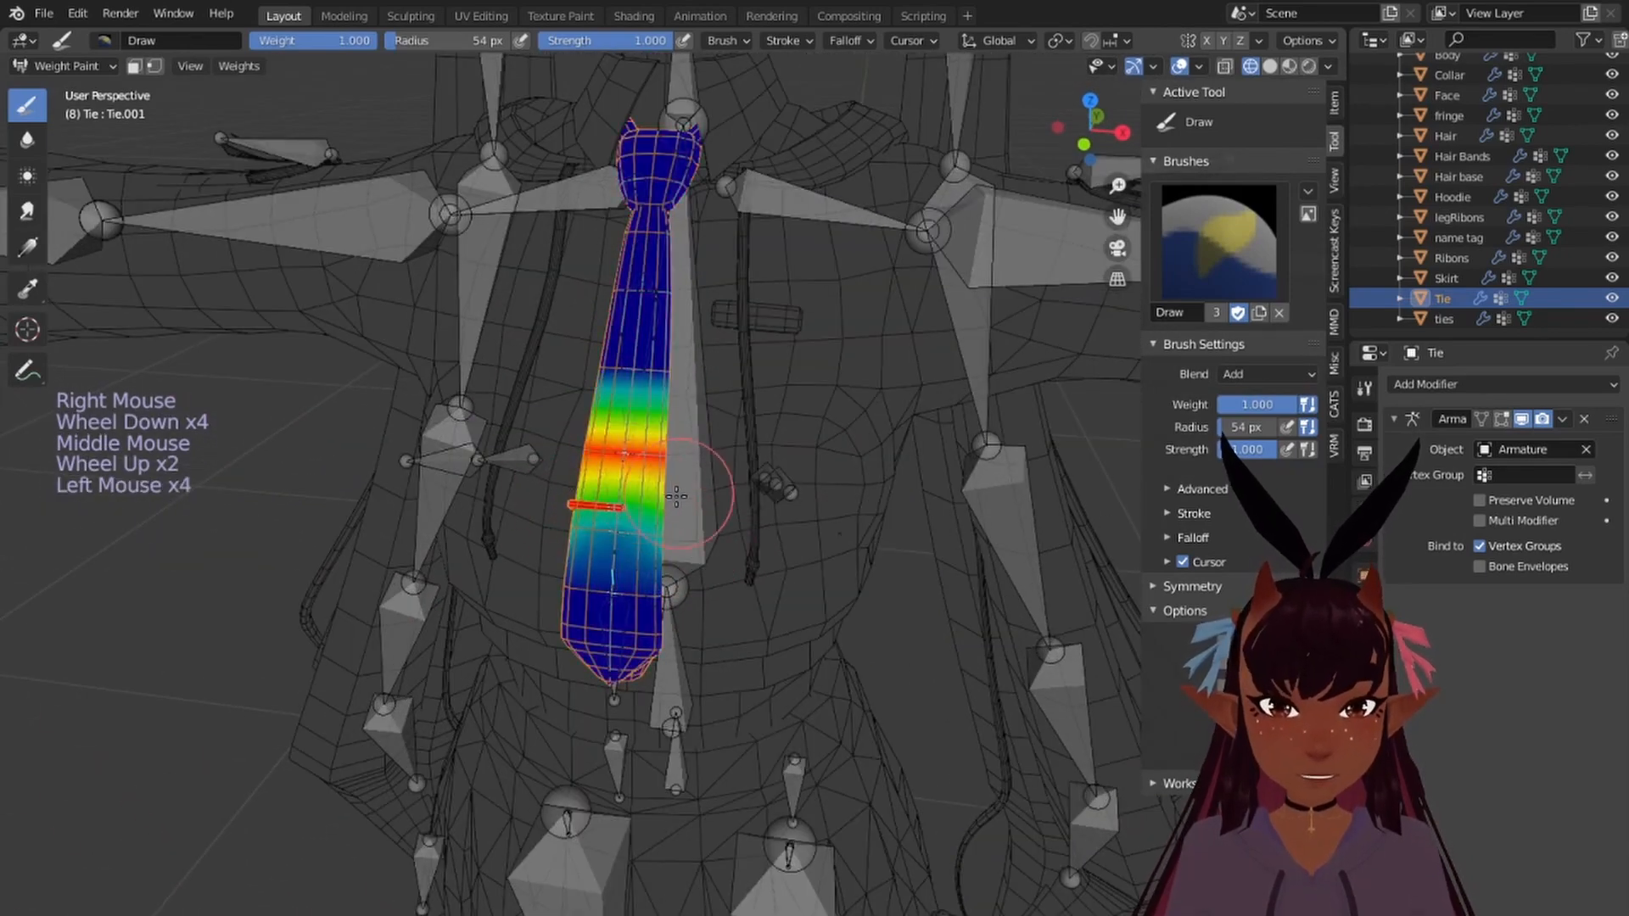
pyautogui.click(681, 507)
pyautogui.click(691, 519)
pyautogui.click(644, 556)
pyautogui.click(589, 570)
pyautogui.click(602, 564)
pyautogui.click(617, 560)
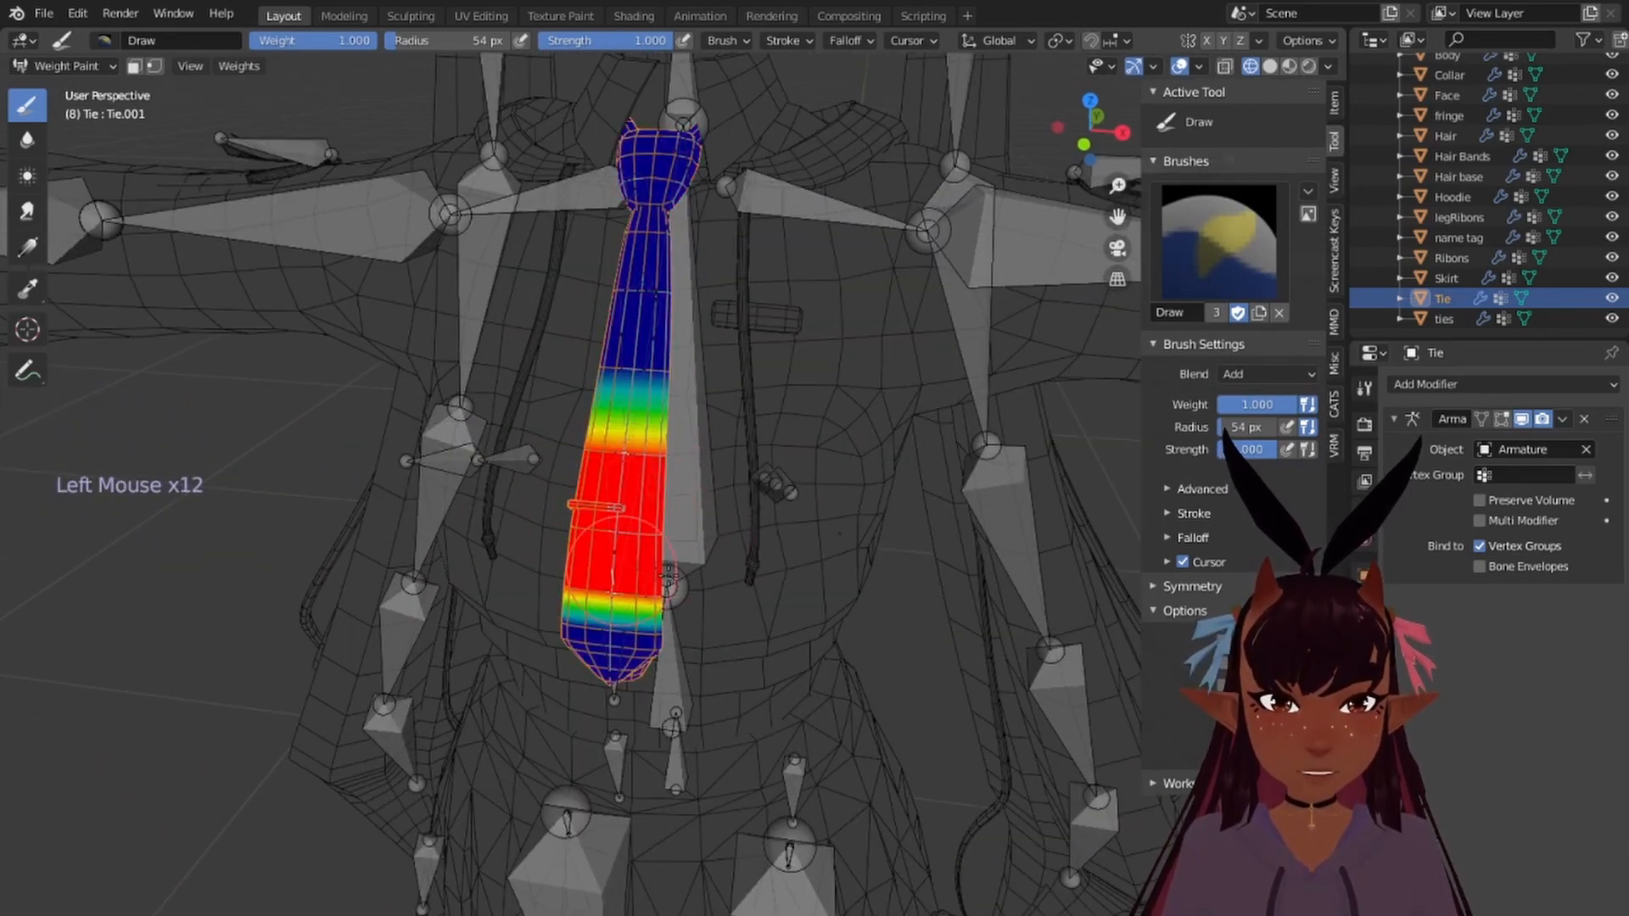
pyautogui.click(654, 518)
# Step: Select the Tie.002 bone and paint its full weight onto the lower end of the tie
pyautogui.moveTo(654, 518)
pyautogui.mouseDown(button='middle')
pyautogui.moveTo(538, 512)
pyautogui.moveTo(716, 673)
pyautogui.mouseUp(button='middle')
pyautogui.rightClick(546, 527)
pyautogui.click(711, 653)
pyautogui.click(707, 631)
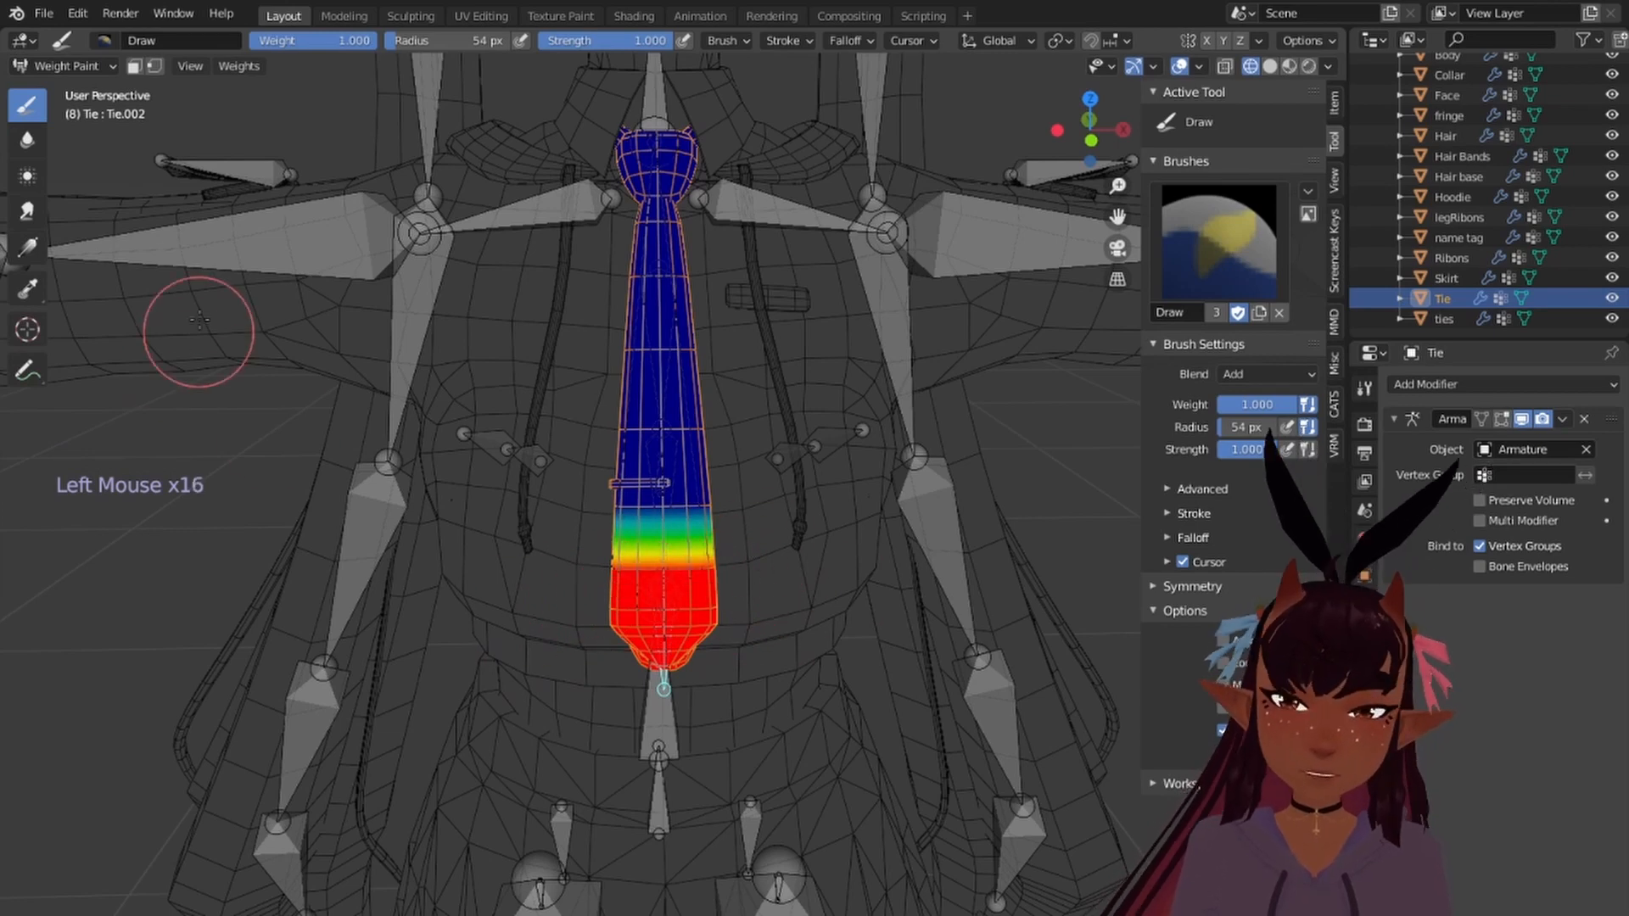
# Step: Activate the Blur brush, then rotate the upper Tie bone about -61° around global X and inspect the bend from the right side
pyautogui.click(27, 140)
pyautogui.moveTo(982, 654); pyautogui.dragTo(582, 319, button='middle')
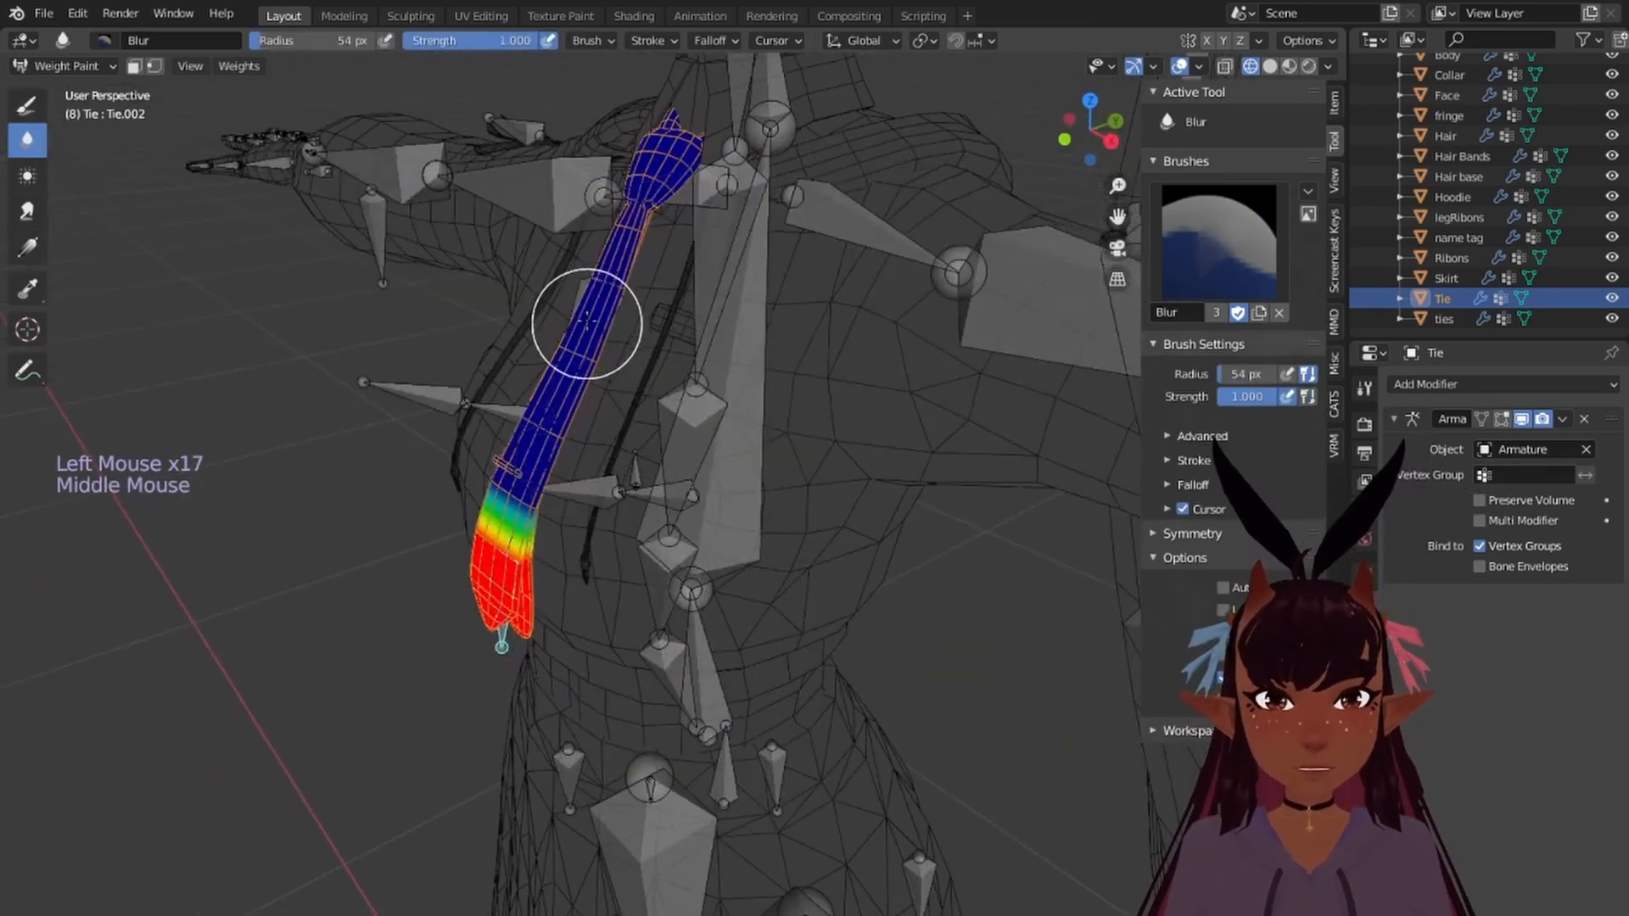
pyautogui.rightClick(585, 323)
pyautogui.press('r')
pyautogui.press('x')
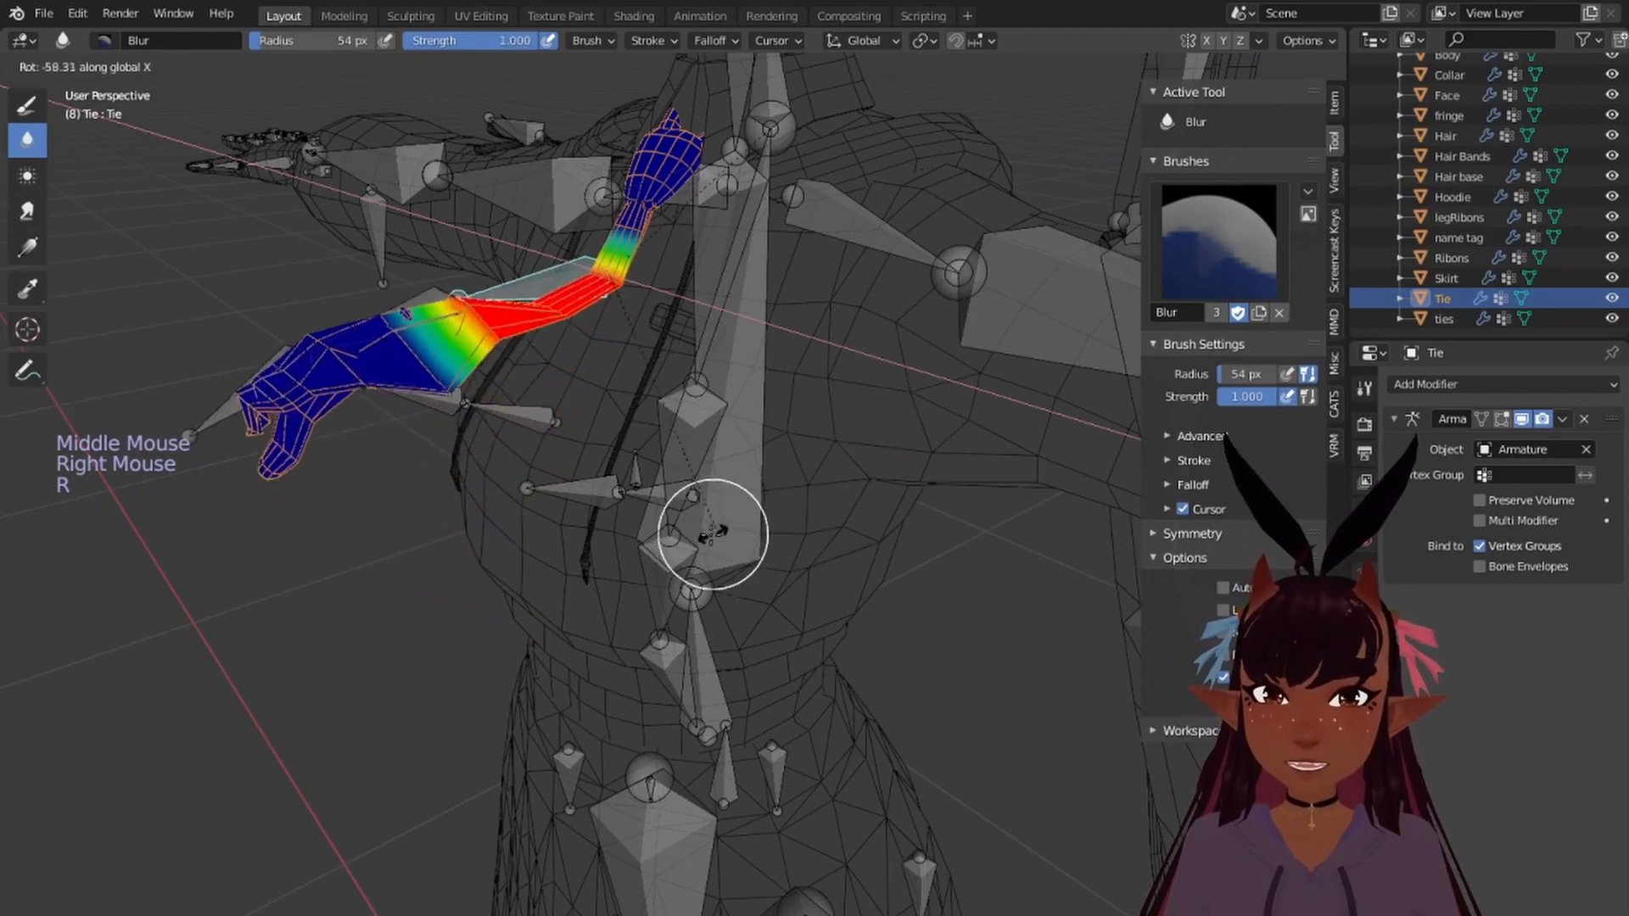
pyautogui.click(694, 537)
pyautogui.moveTo(694, 538); pyautogui.dragTo(519, 473, button='middle')
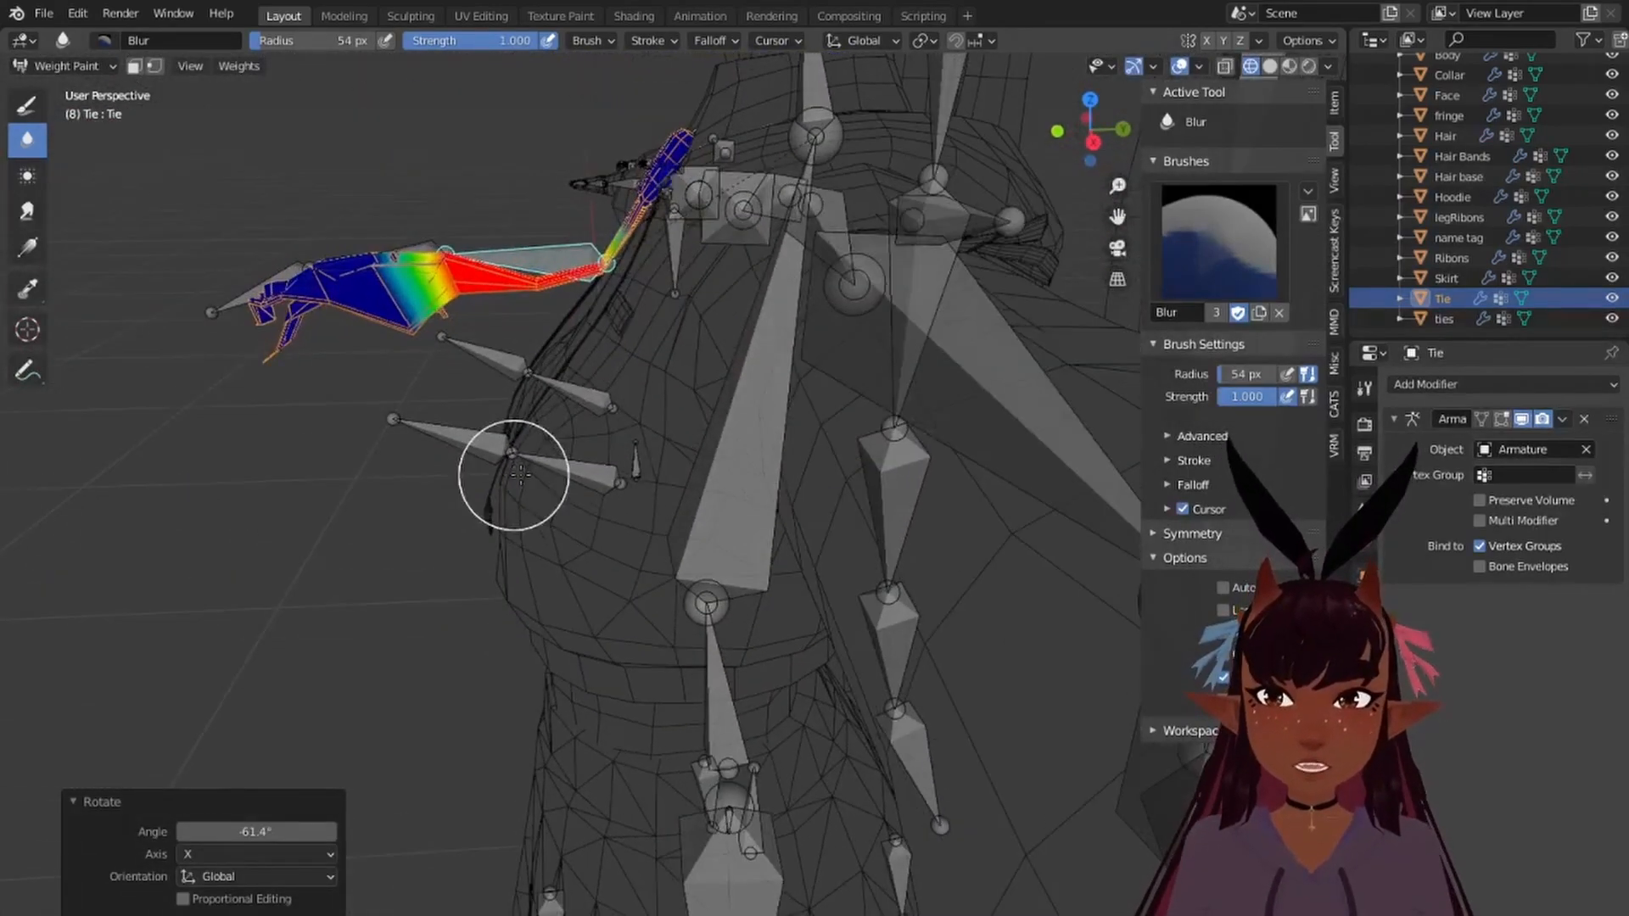
pyautogui.press('KP_3')
pyautogui.keyDown('shift'); pyautogui.moveTo(471, 315); pyautogui.dragTo(598, 636); pyautogui.keyUp('shift')
pyautogui.scroll(4, 598, 636)
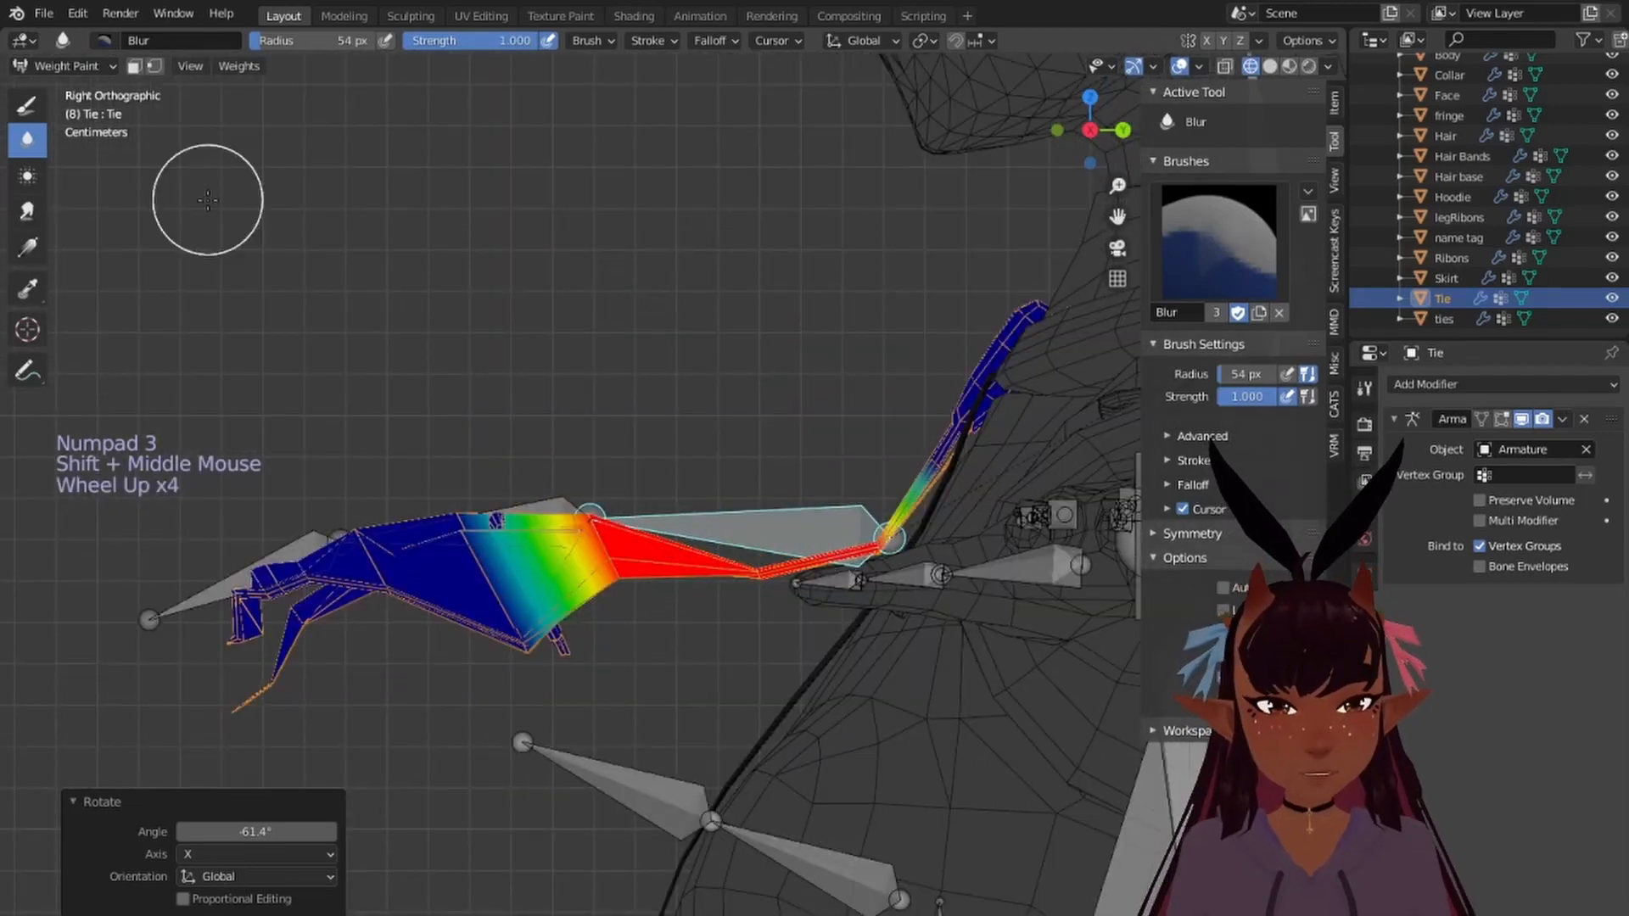
# Step: Enlarge the Blur brush to 95 px and smooth the weight transitions of the tie bones along the bent tie
pyautogui.moveTo(318, 41); pyautogui.dragTo(329, 41)
pyautogui.moveTo(862, 622); pyautogui.dragTo(538, 659)
pyautogui.rightClick(550, 511)
pyautogui.moveTo(543, 577); pyautogui.dragTo(389, 669)
pyautogui.rightClick(241, 568)
# Step: Set the Draw brush to Subtract and remove the Breast_L and Breast_L.001 weights from the tie and its clip
pyautogui.moveTo(399, 586); pyautogui.dragTo(511, 671)
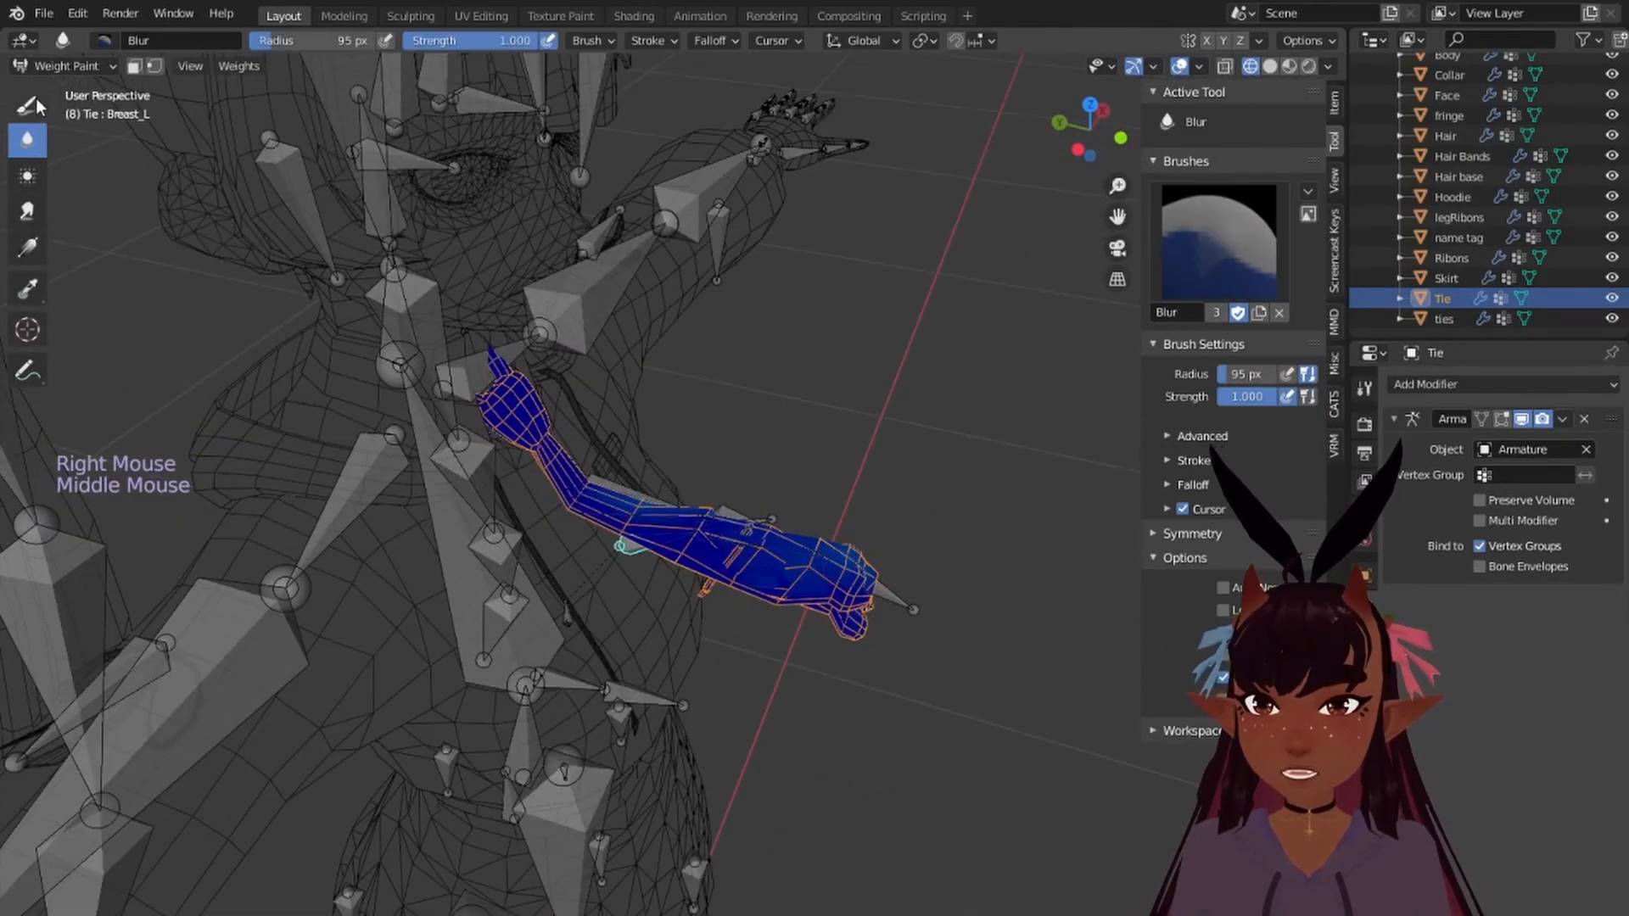
pyautogui.click(27, 105)
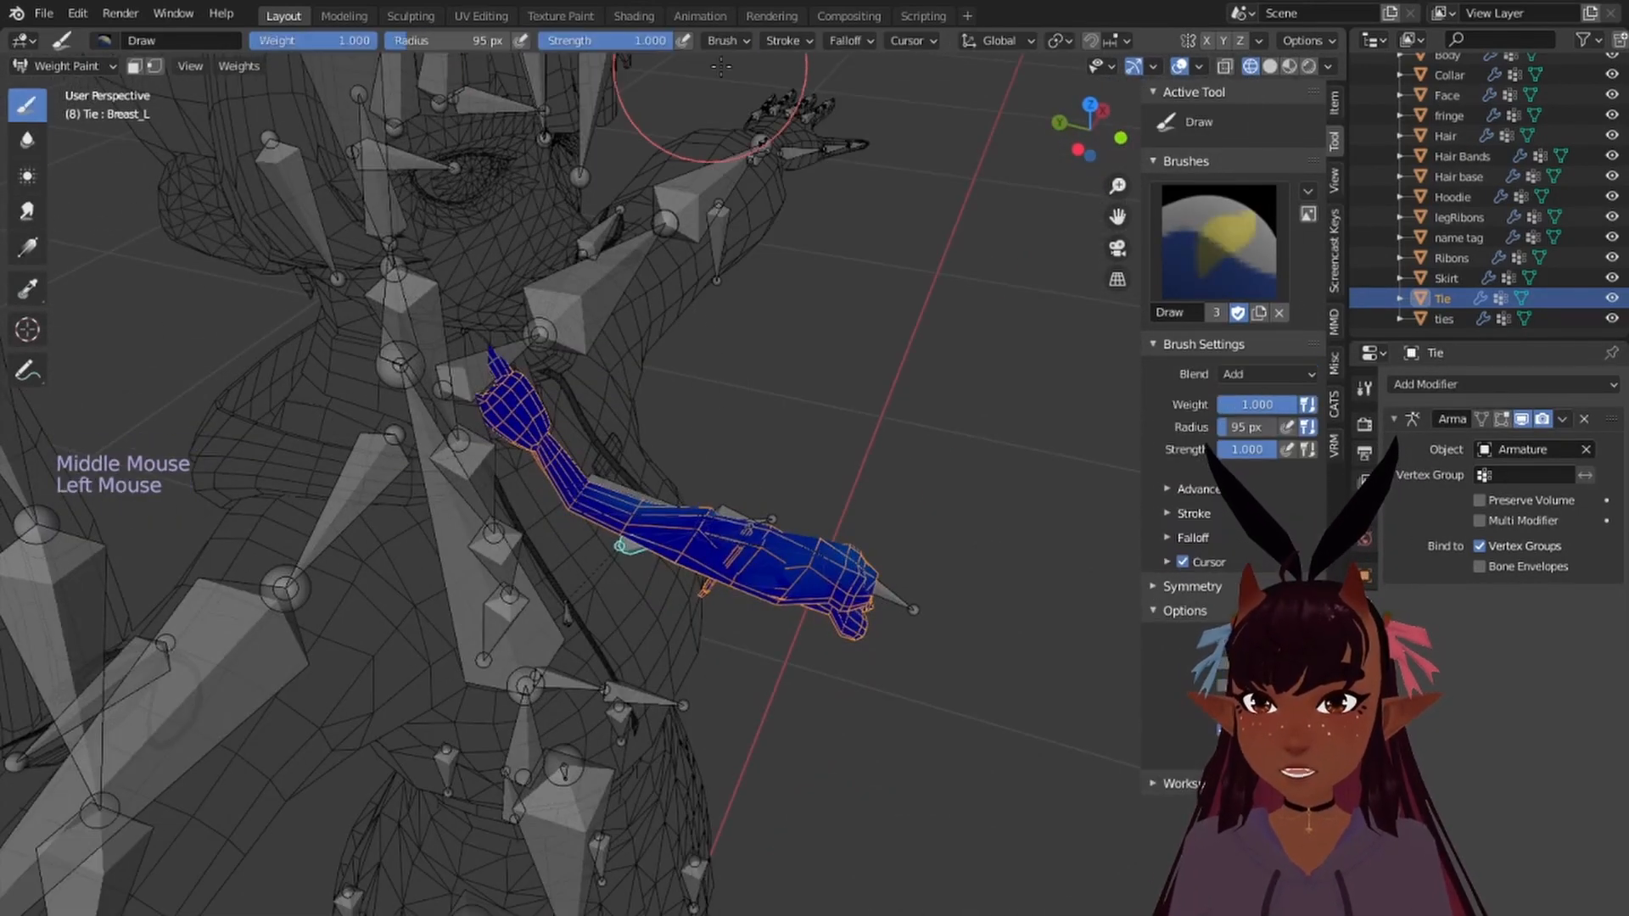
pyautogui.click(716, 39)
pyautogui.click(711, 78)
pyautogui.click(874, 226)
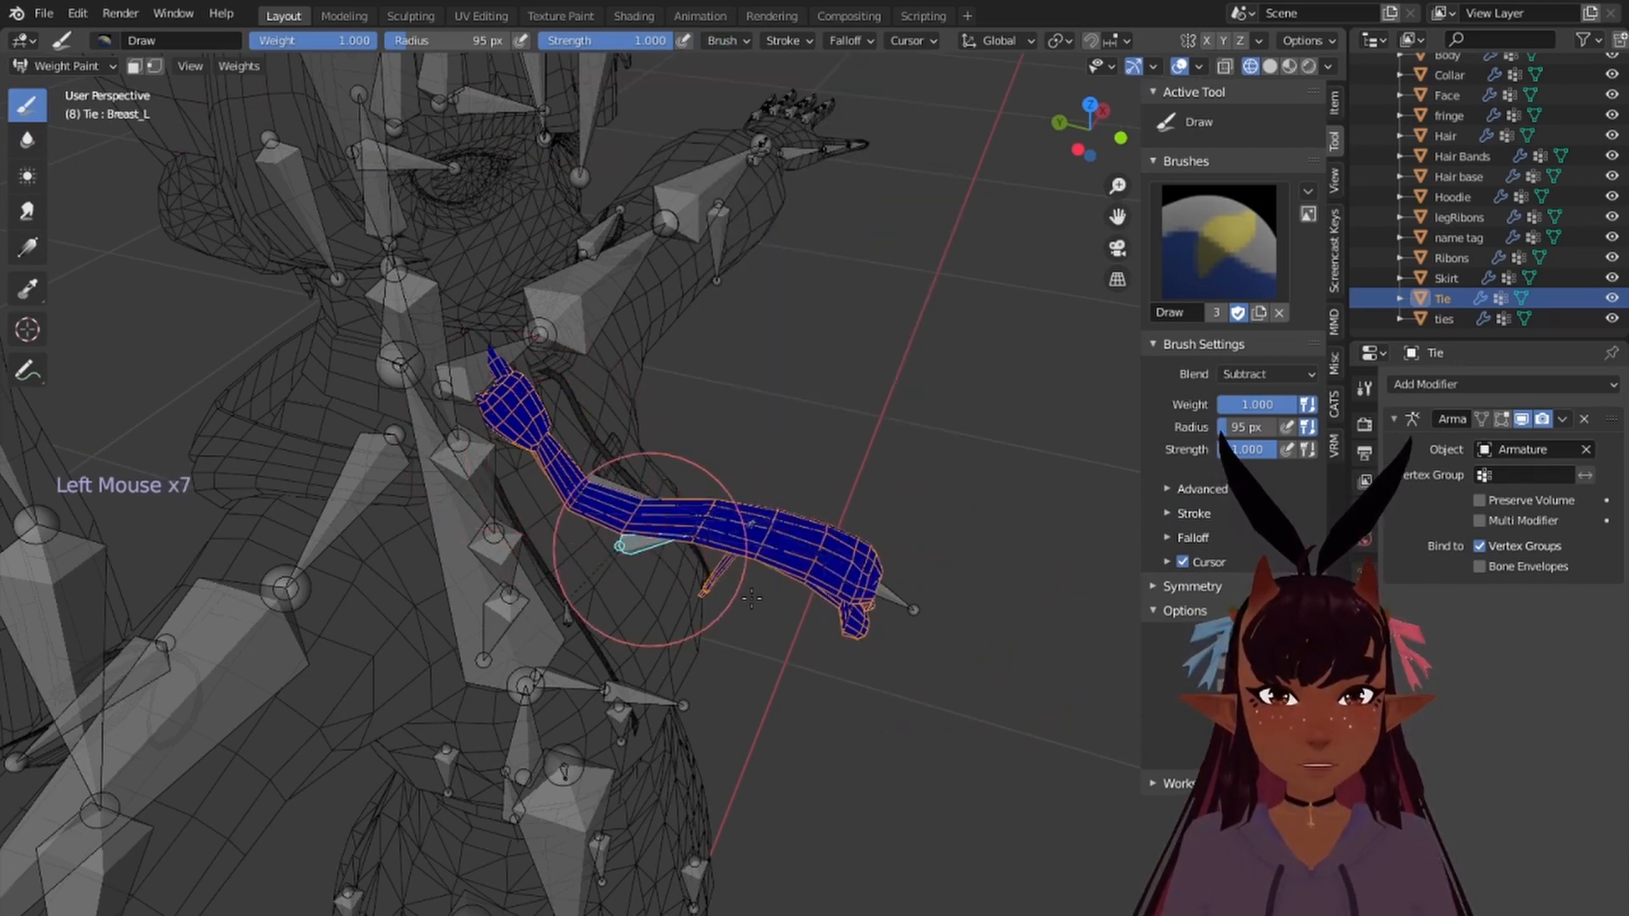
pyautogui.moveTo(546, 443); pyautogui.dragTo(715, 587, button='middle')
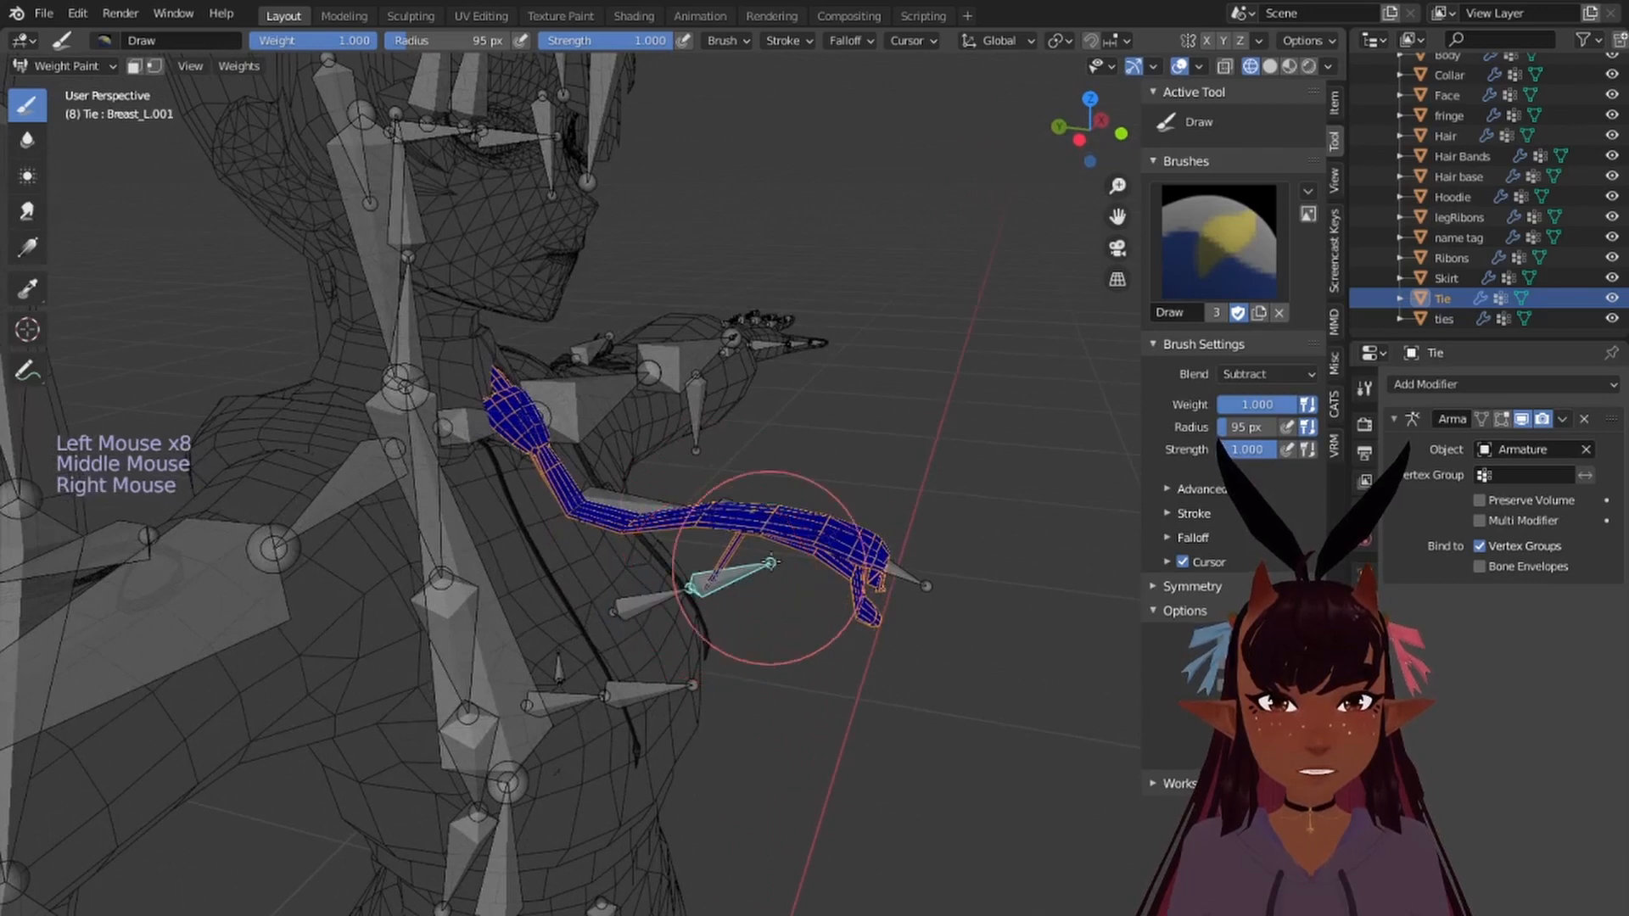
pyautogui.moveTo(769, 567); pyautogui.dragTo(873, 606)
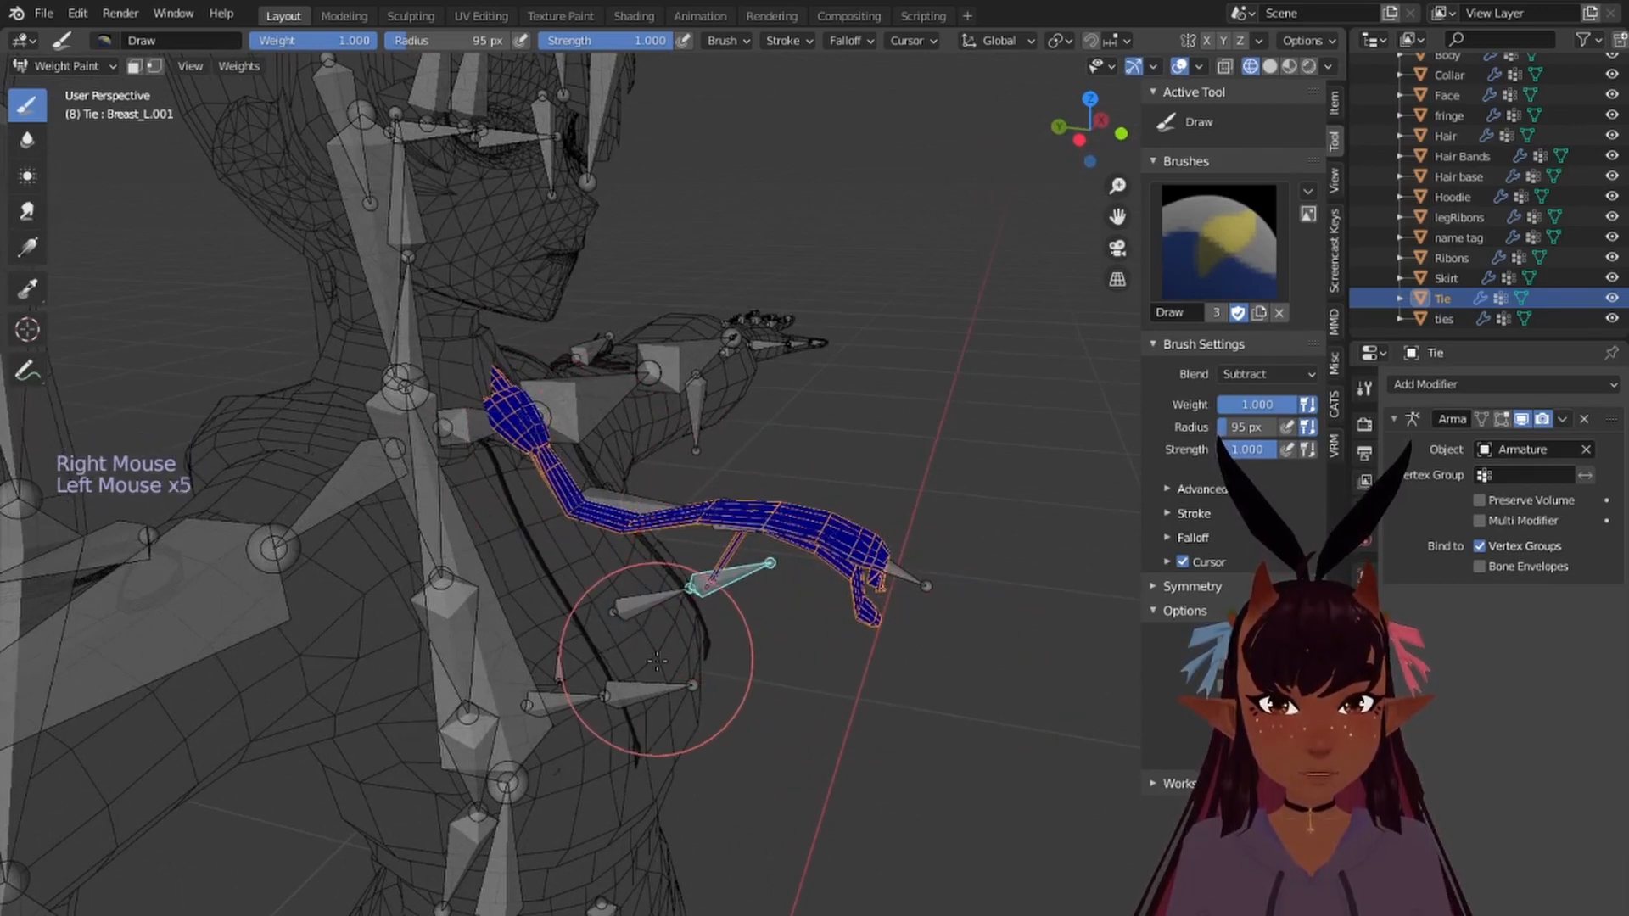
# Step: Subtract the Breast_R and Breast_R.001 weights from the tie and its clip
pyautogui.rightClick(552, 696)
pyautogui.click(878, 609)
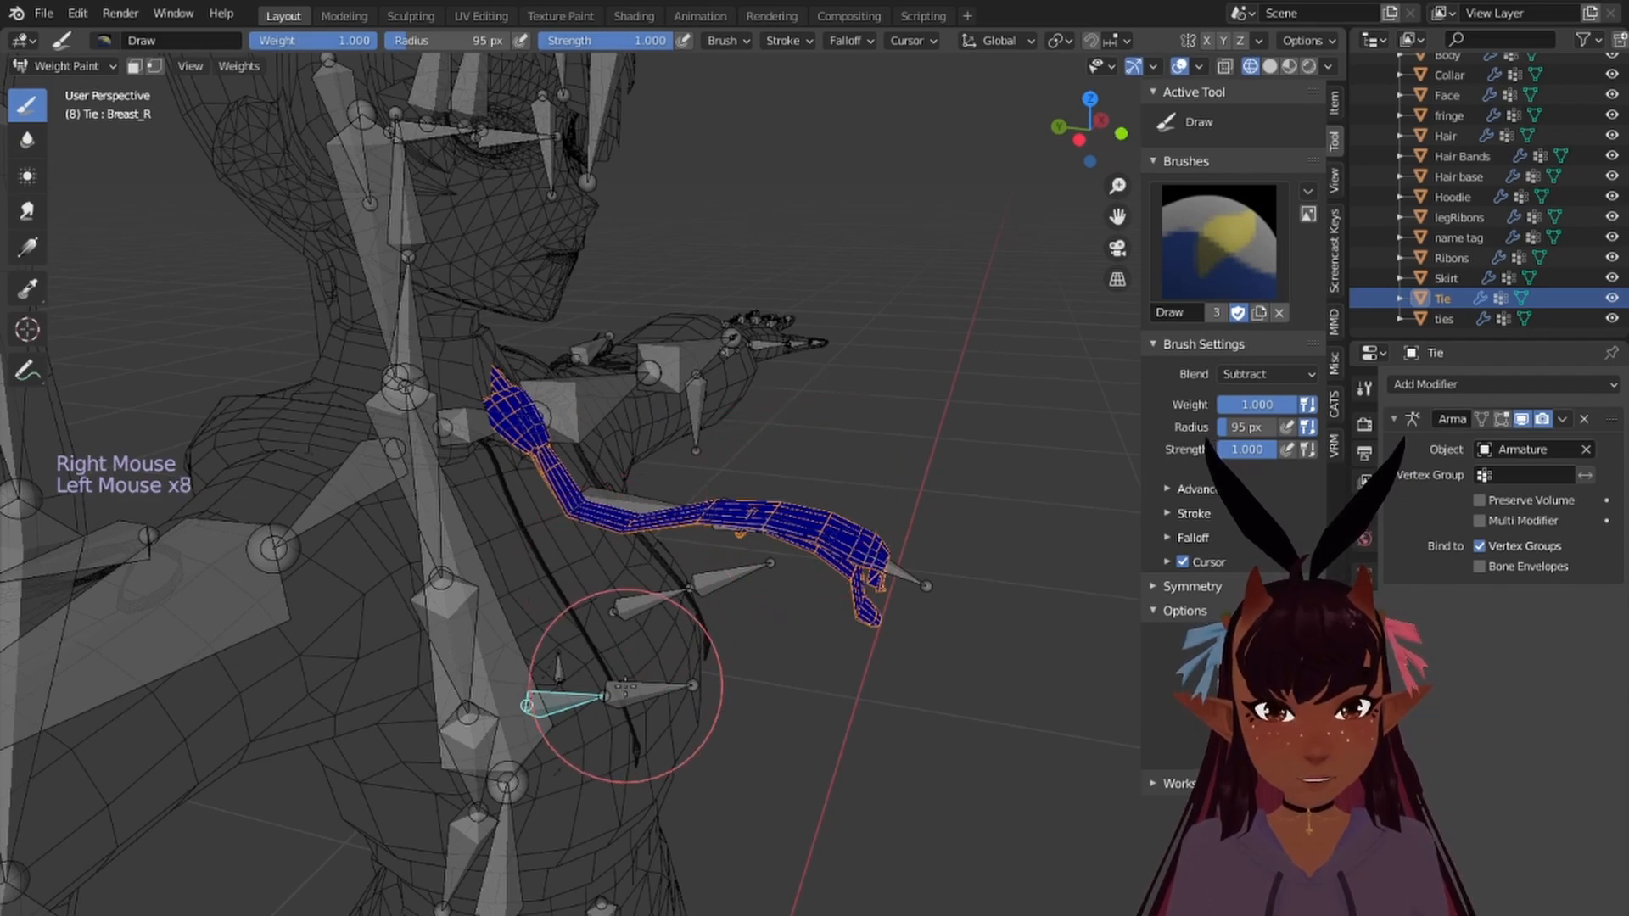
pyautogui.rightClick(625, 685)
pyautogui.click(918, 594)
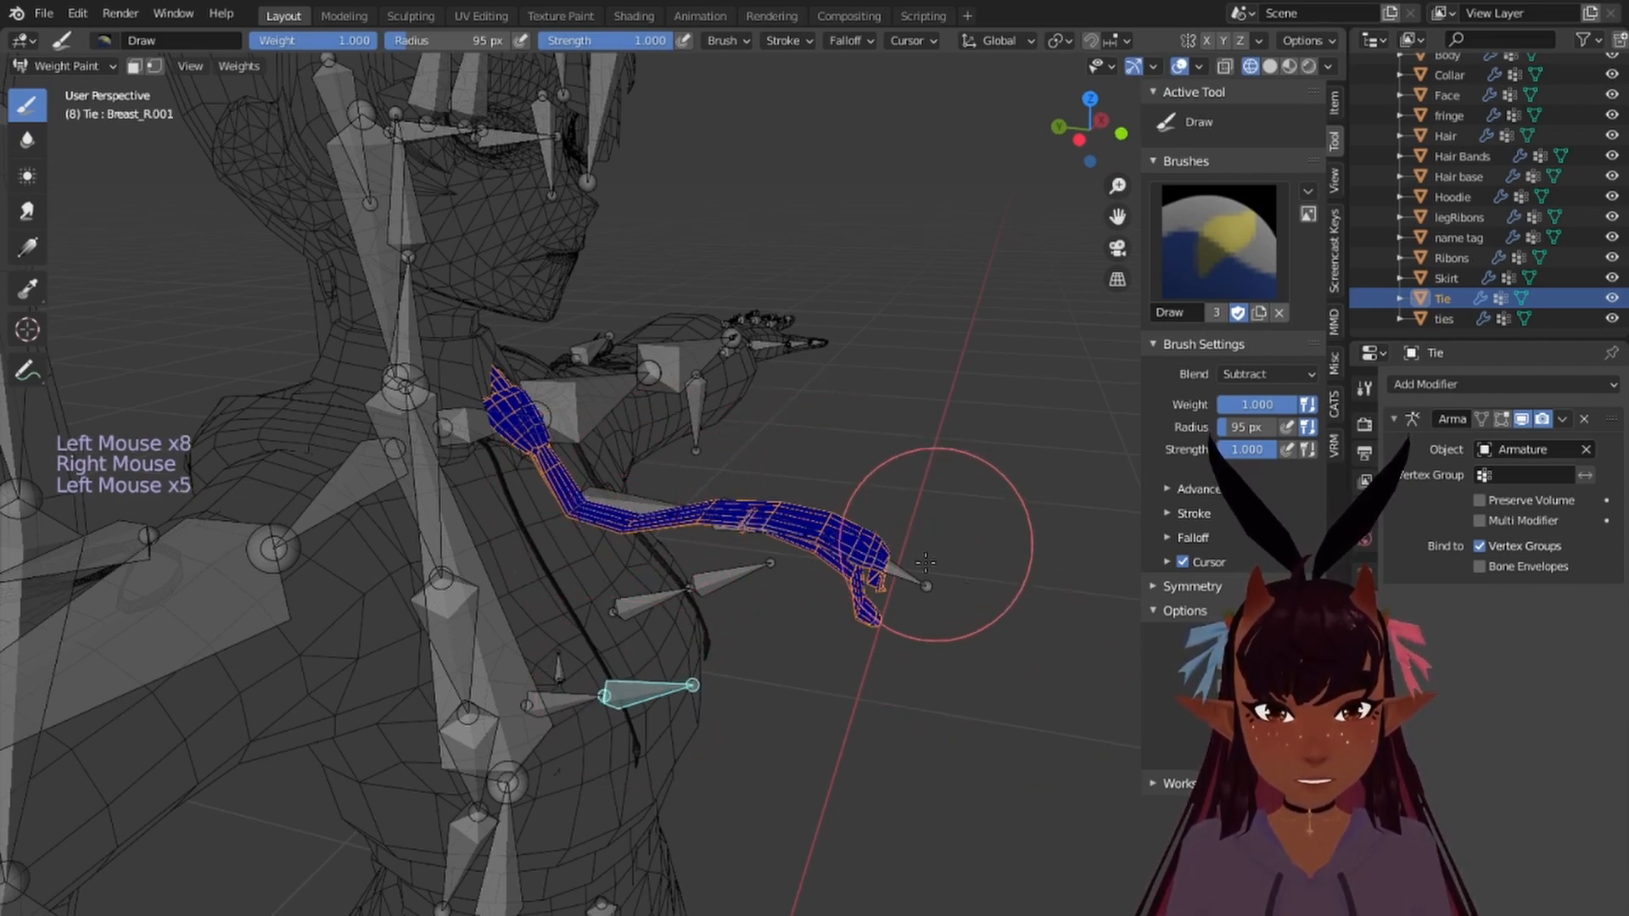
# Step: Check the Chest weights on the tie, then select the Spine bone and subtract its weight from the tie's lower end
pyautogui.moveTo(918, 593)
pyautogui.mouseDown(button='middle')
pyautogui.moveTo(633, 541)
pyautogui.moveTo(761, 570)
pyautogui.mouseUp(button='middle')
pyautogui.rightClick(715, 831)
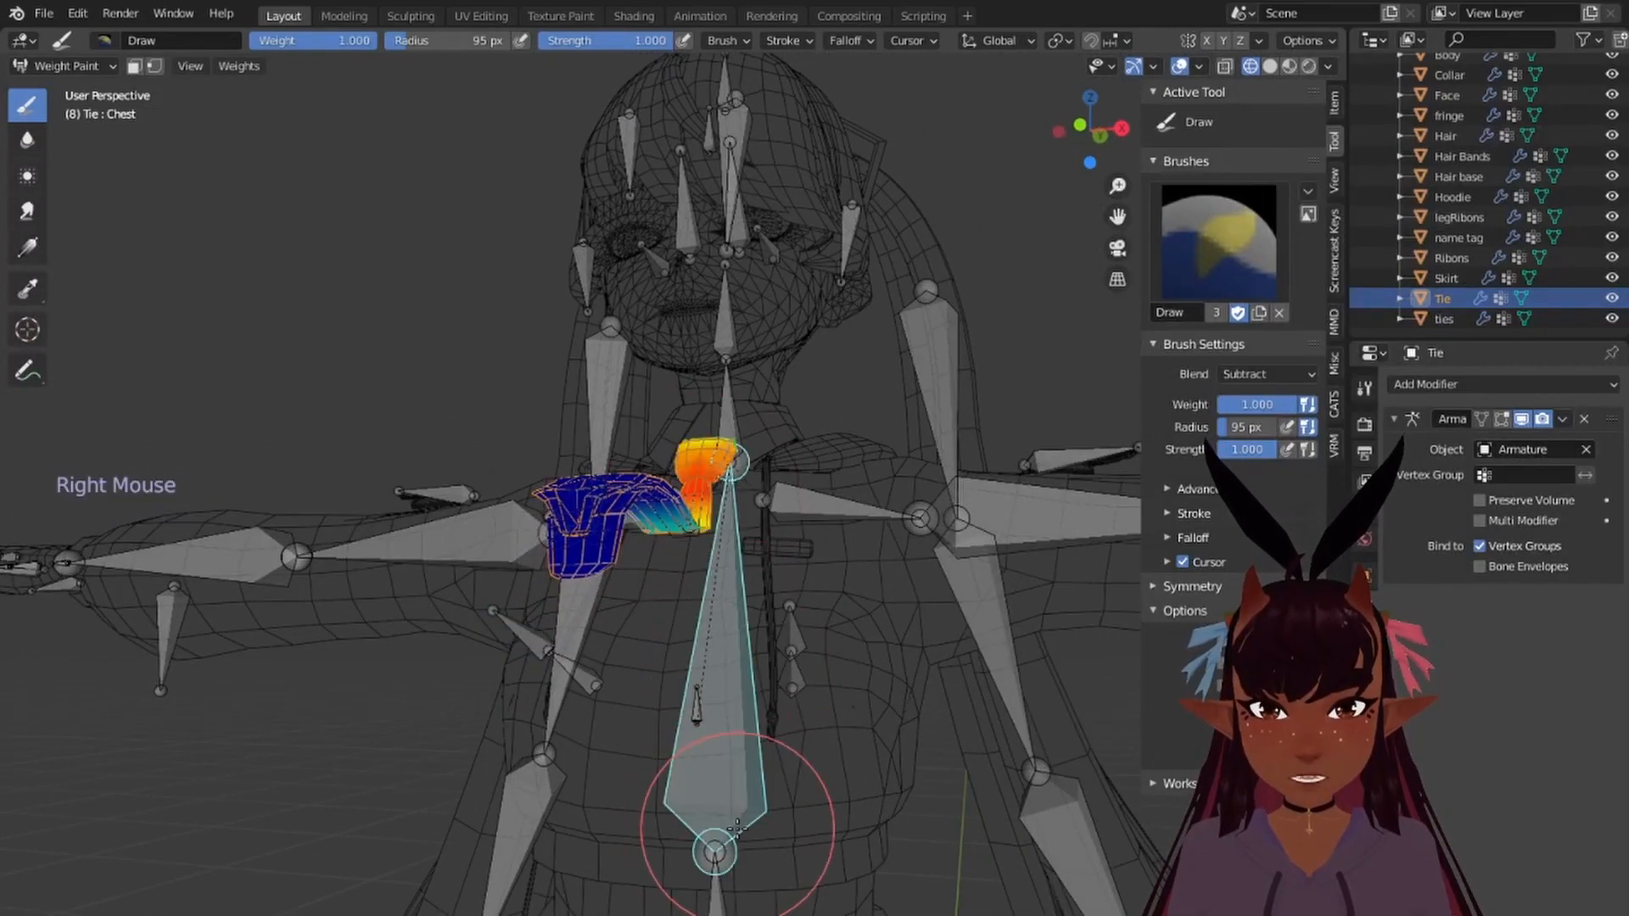
pyautogui.scroll(-1, 725, 835)
pyautogui.rightClick(745, 623)
pyautogui.moveTo(745, 624); pyautogui.dragTo(520, 546, button='middle')
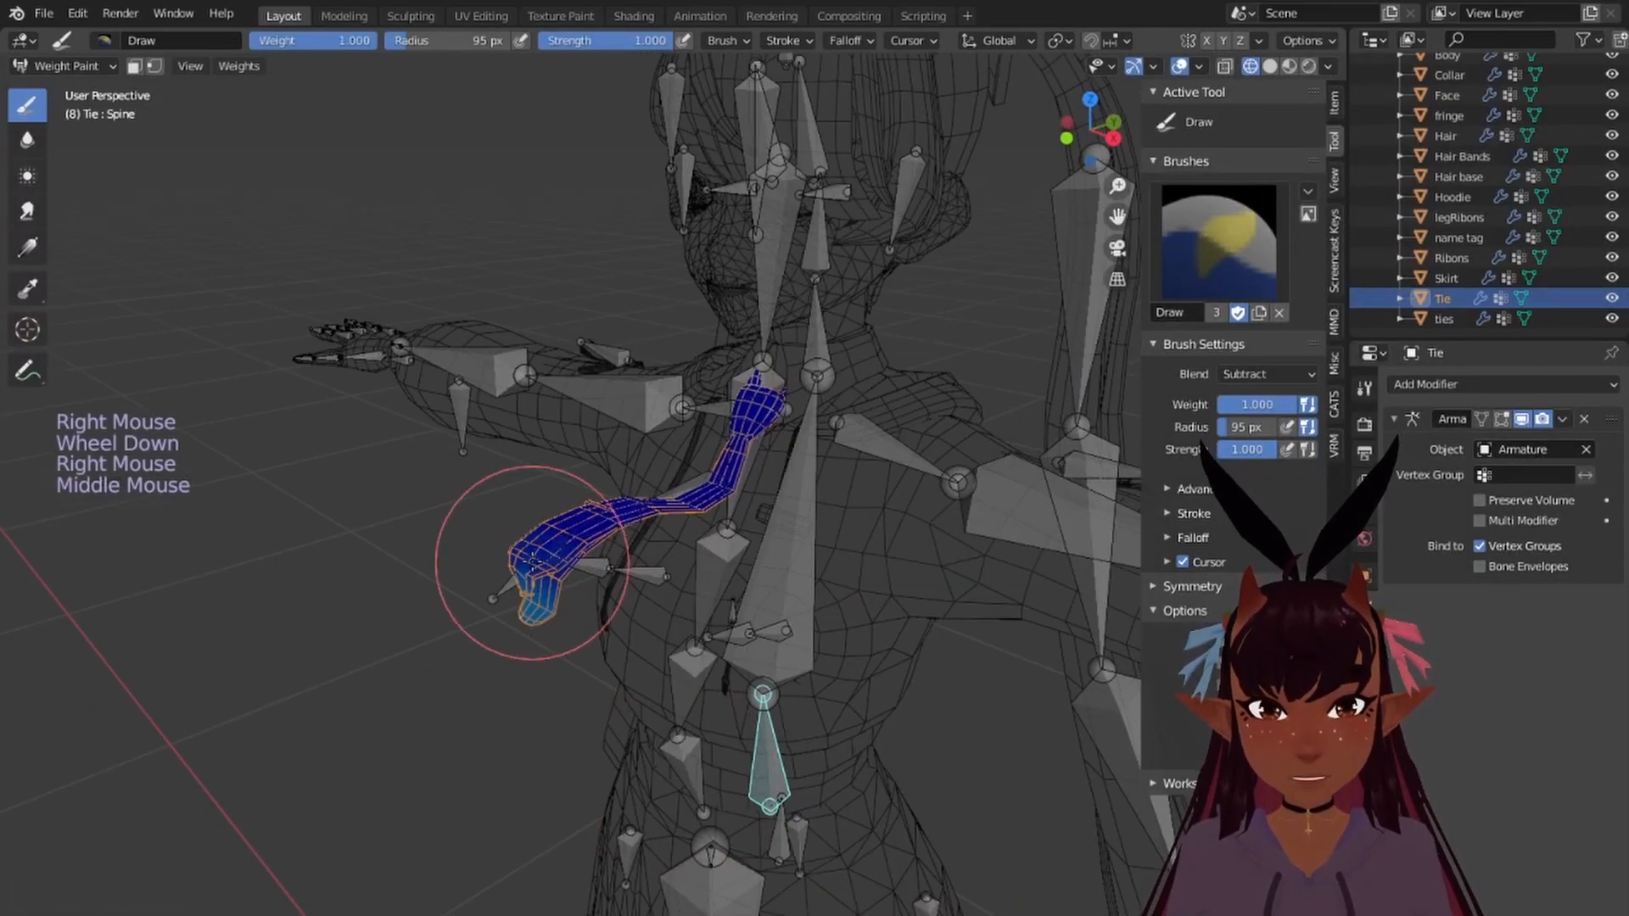
pyautogui.doubleClick(534, 641)
pyautogui.click(470, 615)
pyautogui.moveTo(470, 615); pyautogui.dragTo(655, 713, button='middle')
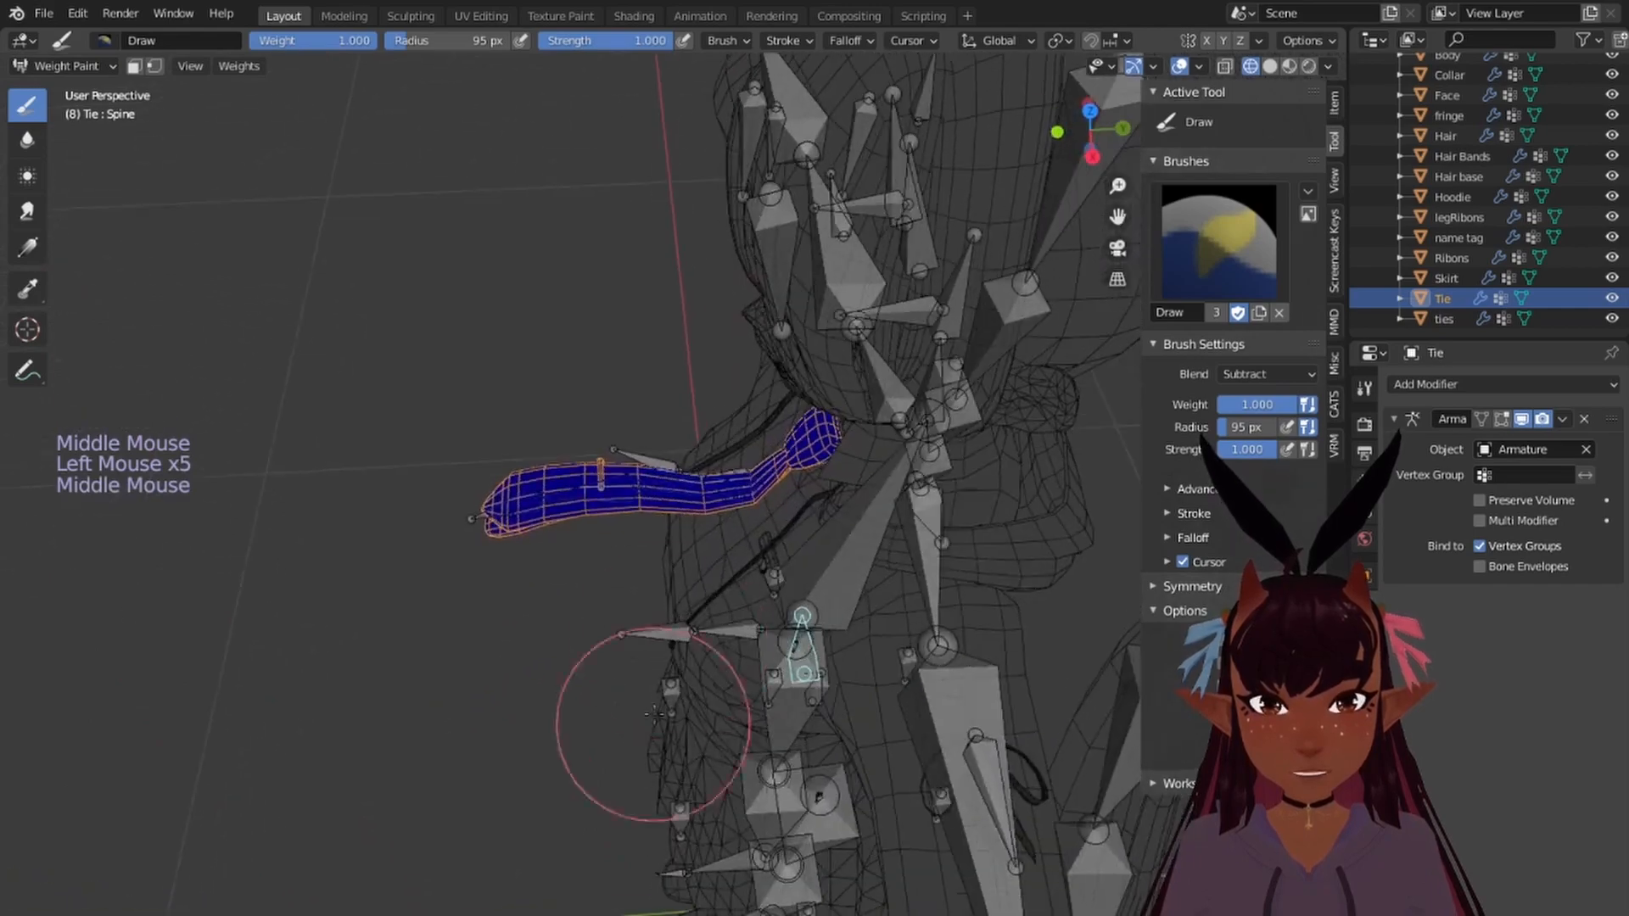
# Step: Test a bone rotation from the front, undo the last change, and blur the weights on the tie
pyautogui.moveTo(510, 604); pyautogui.dragTo(719, 503, button='middle')
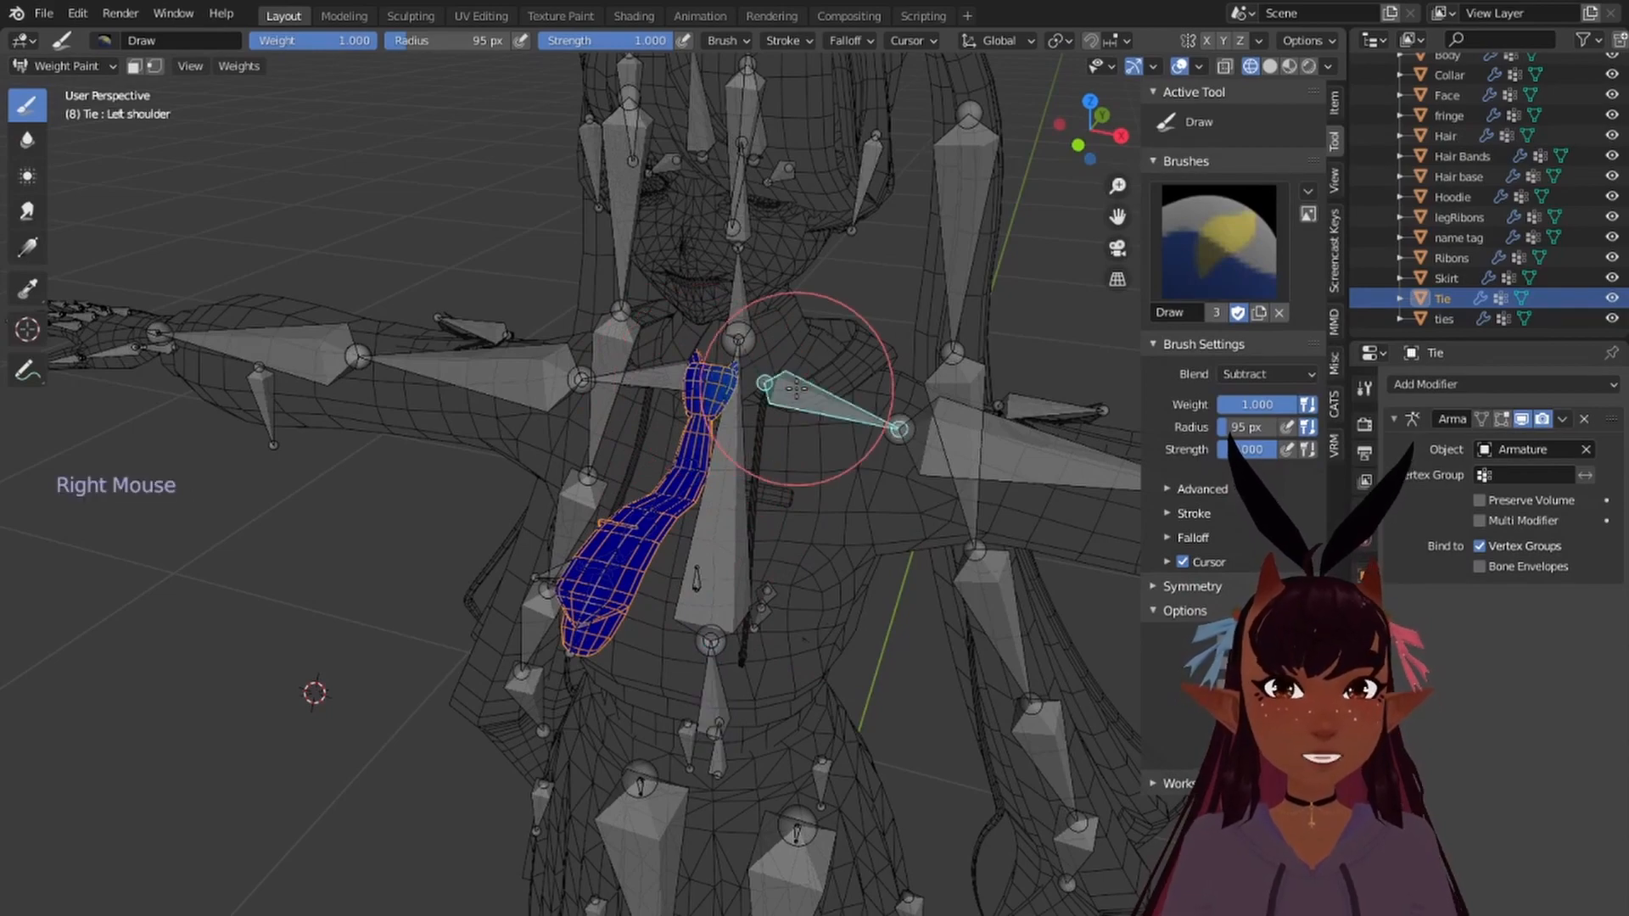
pyautogui.press('KP_1')
pyautogui.press('r')
pyautogui.rightClick(663, 352)
pyautogui.scroll(5, 670, 361)
pyautogui.moveTo(679, 356)
pyautogui.keyDown('shift'); pyautogui.mouseDown(button='middle')
pyautogui.moveTo(691, 526)
pyautogui.moveTo(585, 500)
pyautogui.moveTo(912, 502)
pyautogui.moveTo(856, 433)
pyautogui.mouseUp(button='middle'); pyautogui.keyUp('shift')
pyautogui.hotkey('ctrl', 'z')
pyautogui.click(27, 140)
pyautogui.click(677, 502)
# Step: Rotate several bones around the tie in turn to test how the tie deforms
pyautogui.scroll(-4, 848, 586)
pyautogui.rightClick(667, 330)
pyautogui.press('r')
pyautogui.scroll(3, 667, 475)
pyautogui.press('r')
pyautogui.rightClick(611, 492)
pyautogui.press('r')
pyautogui.rightClick(768, 216)
pyautogui.rightClick(726, 530)
pyautogui.press('r')
# Step: Rotate a bone in the right side view and blur the tie weights where the bend looks uneven
pyautogui.press('KP_3')
pyautogui.scroll(4, 734, 466)
pyautogui.rightClick(735, 466)
pyautogui.press('r')
pyautogui.scroll(4, 848, 428)
pyautogui.keyDown('shift'); pyautogui.moveTo(840, 382); pyautogui.dragTo(814, 543, button='middle'); pyautogui.keyUp('shift')
pyautogui.scroll(-2, 660, 231)
pyautogui.click(737, 429)
# Step: Try to even out the Tie bone's weights around the clip with the Draw and Blur brushes, then undo the last stroke
pyautogui.rightClick(488, 584)
pyautogui.scroll(4, 468, 573)
pyautogui.moveTo(628, 543)
pyautogui.mouseDown(button='middle')
pyautogui.moveTo(759, 526)
pyautogui.moveTo(802, 468)
pyautogui.mouseUp(button='middle')
pyautogui.click(27, 105)
pyautogui.scroll(1, 701, 528)
pyautogui.click(731, 528)
pyautogui.click(27, 140)
pyautogui.scroll(-2, 752, 534)
pyautogui.scroll(1, 760, 535)
pyautogui.scroll(-1, 758, 528)
pyautogui.hotkey('ctrl', 'z')
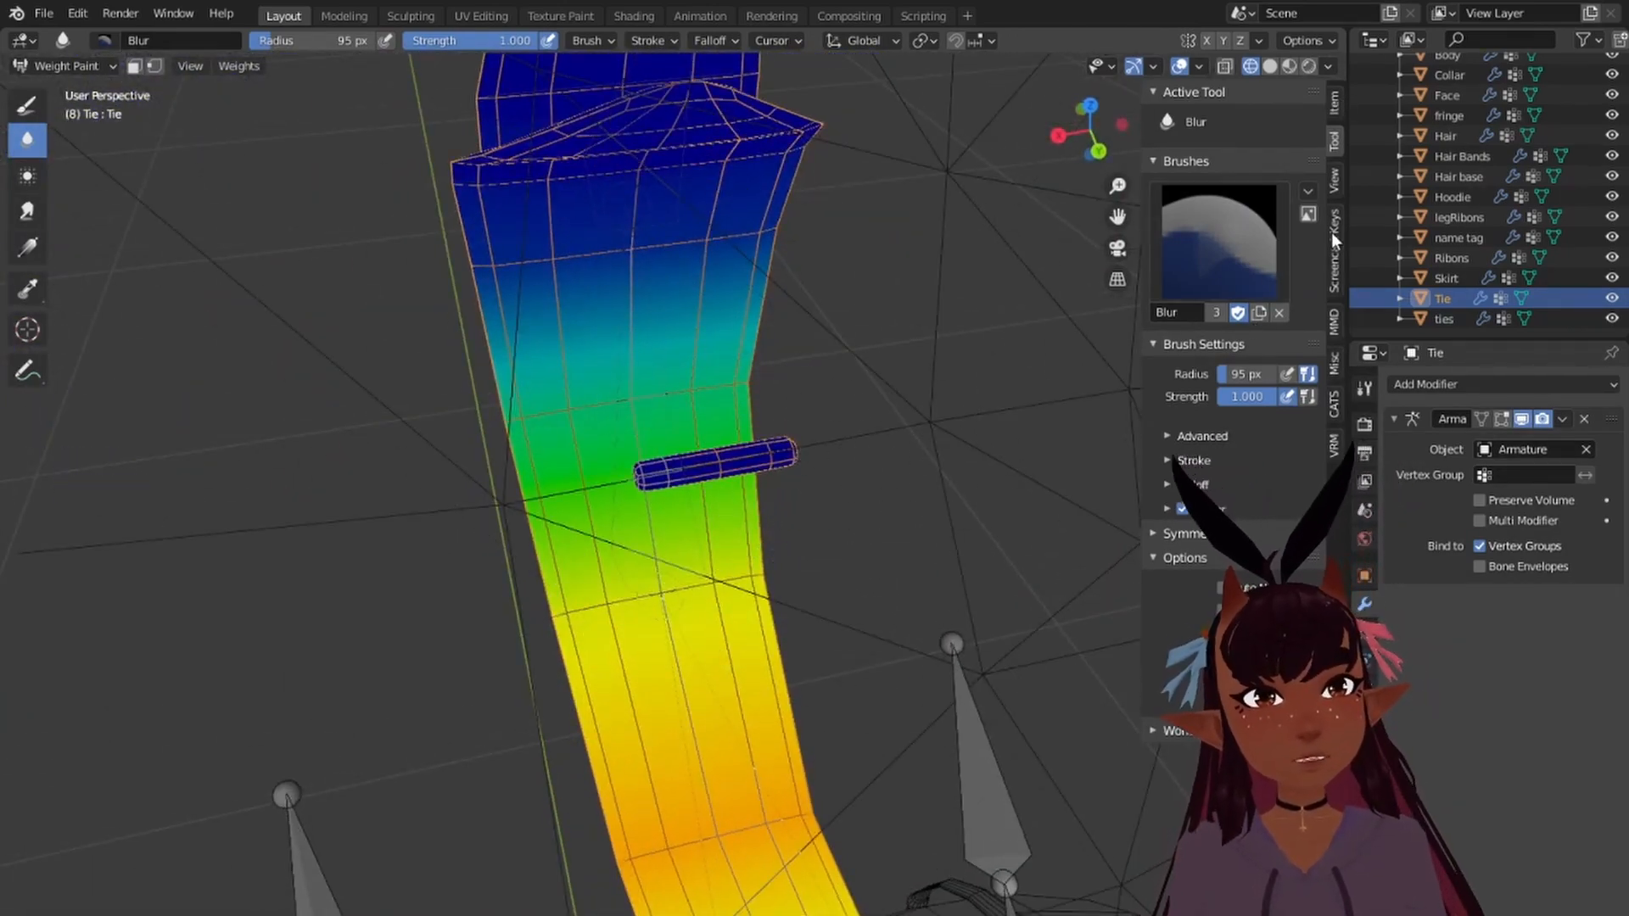
# Step: Stop CATS pose mode and open the Tie mesh in Edit Mode
pyautogui.click(1334, 406)
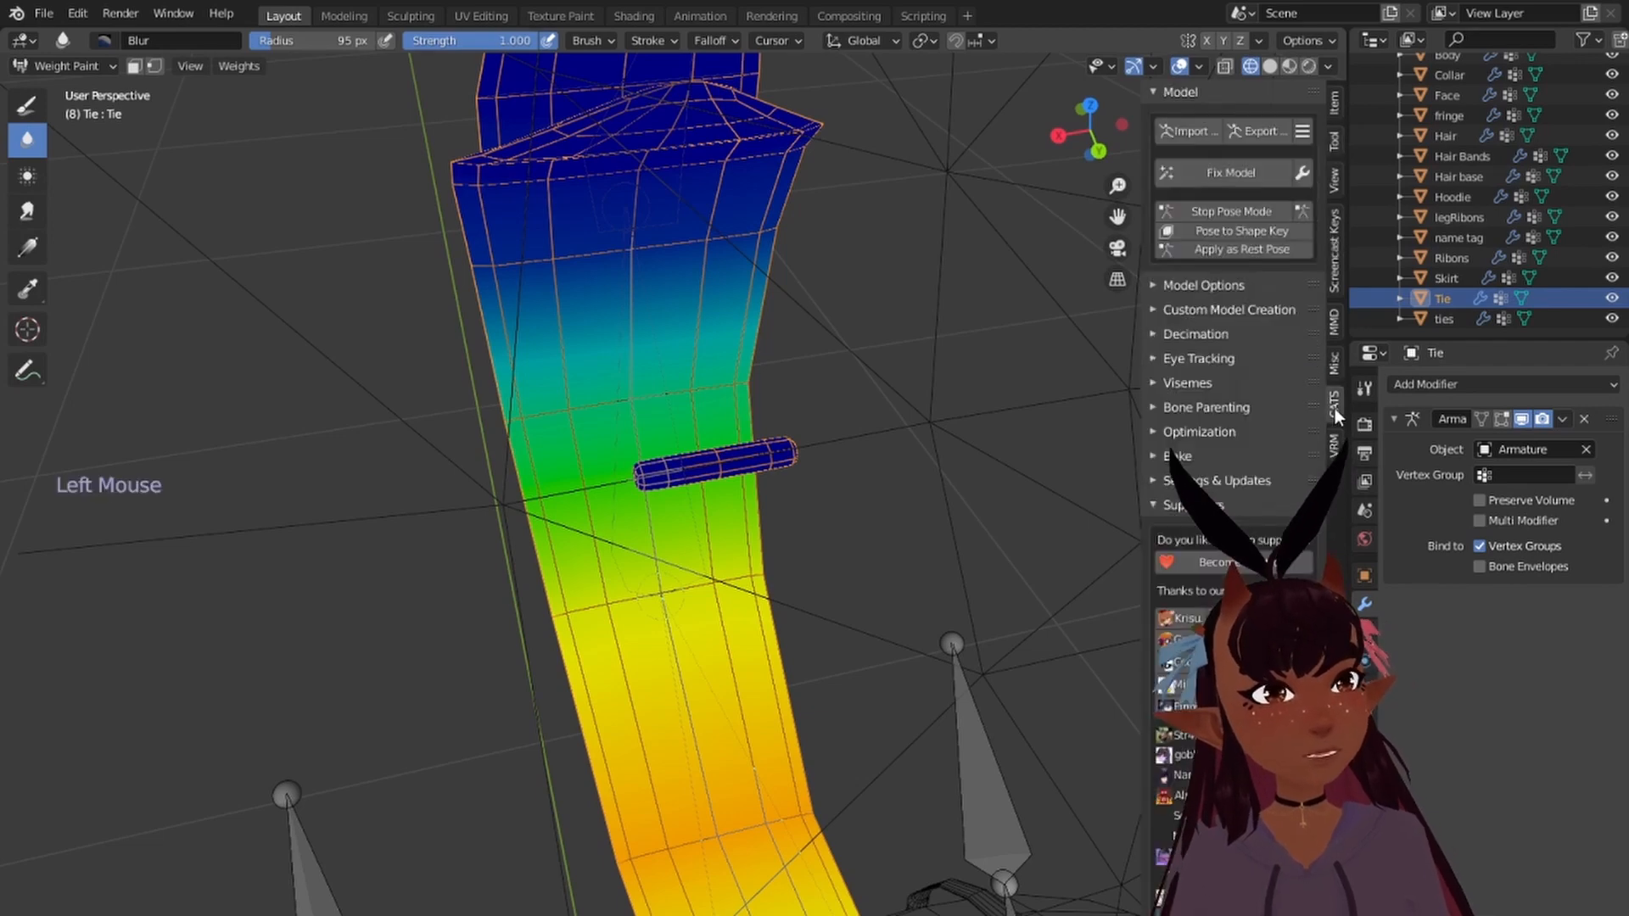
pyautogui.click(1195, 208)
pyautogui.scroll(-6, 643, 561)
pyautogui.scroll(1, 746, 619)
pyautogui.moveTo(755, 627); pyautogui.dragTo(364, 504, button='middle')
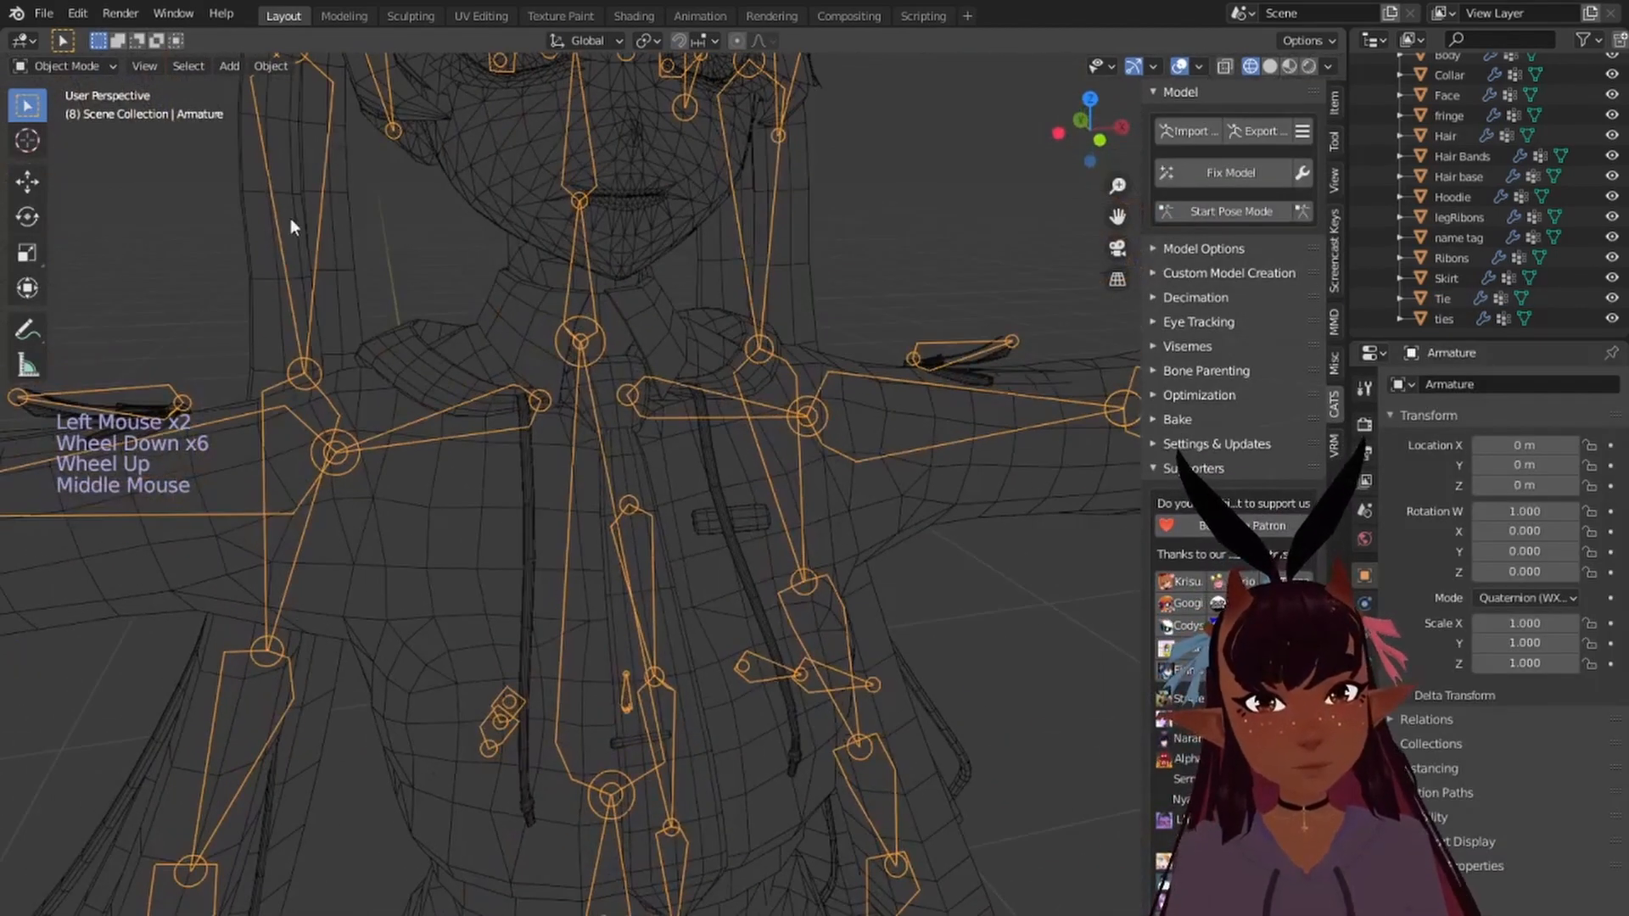
pyautogui.rightClick(627, 441)
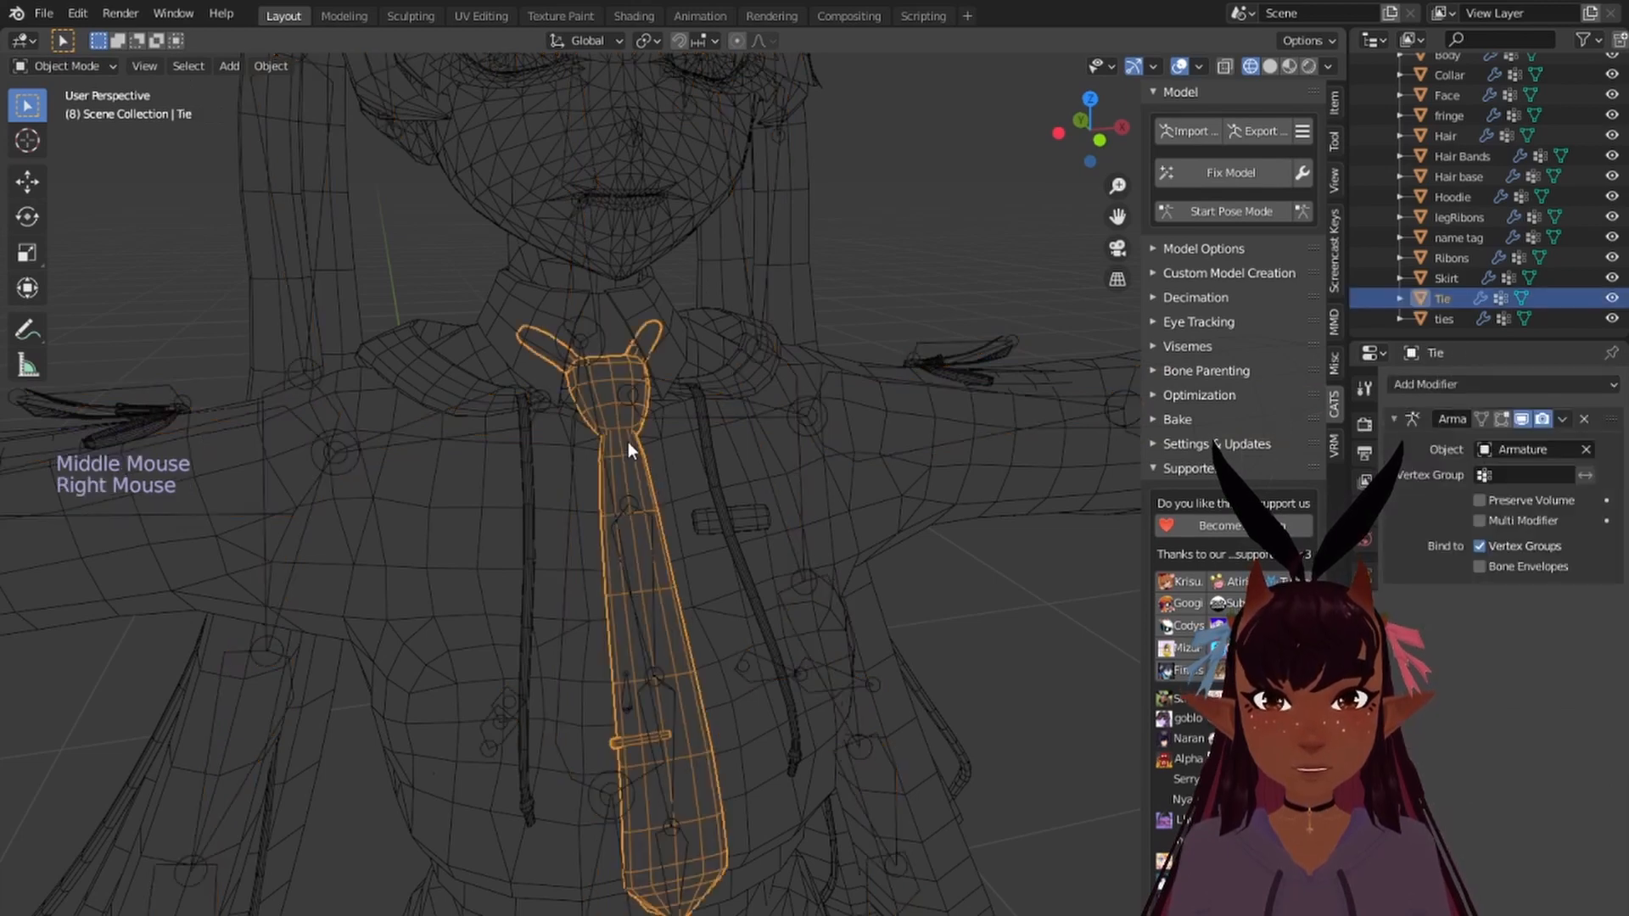
pyautogui.click(66, 66)
pyautogui.click(75, 112)
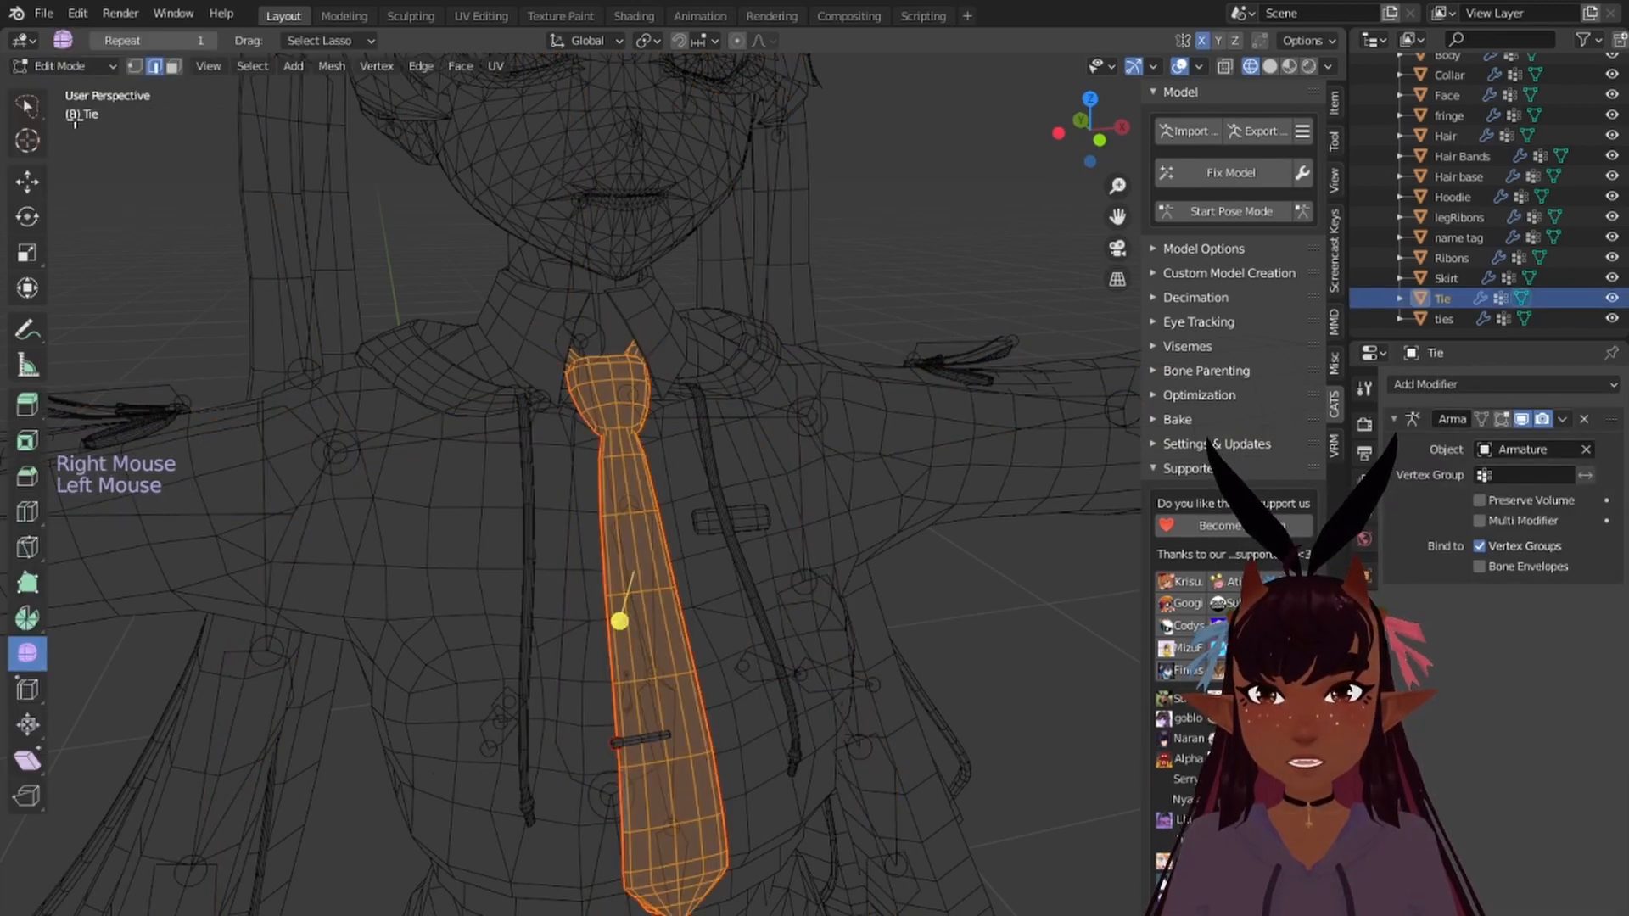
# Step: Select all linked geometry of the tie clip in vertex mode and separate it into its own object
pyautogui.keyDown('shift'); pyautogui.moveTo(743, 628); pyautogui.dragTo(736, 615, button='middle'); pyautogui.keyUp('shift')
pyautogui.scroll(5, 635, 521)
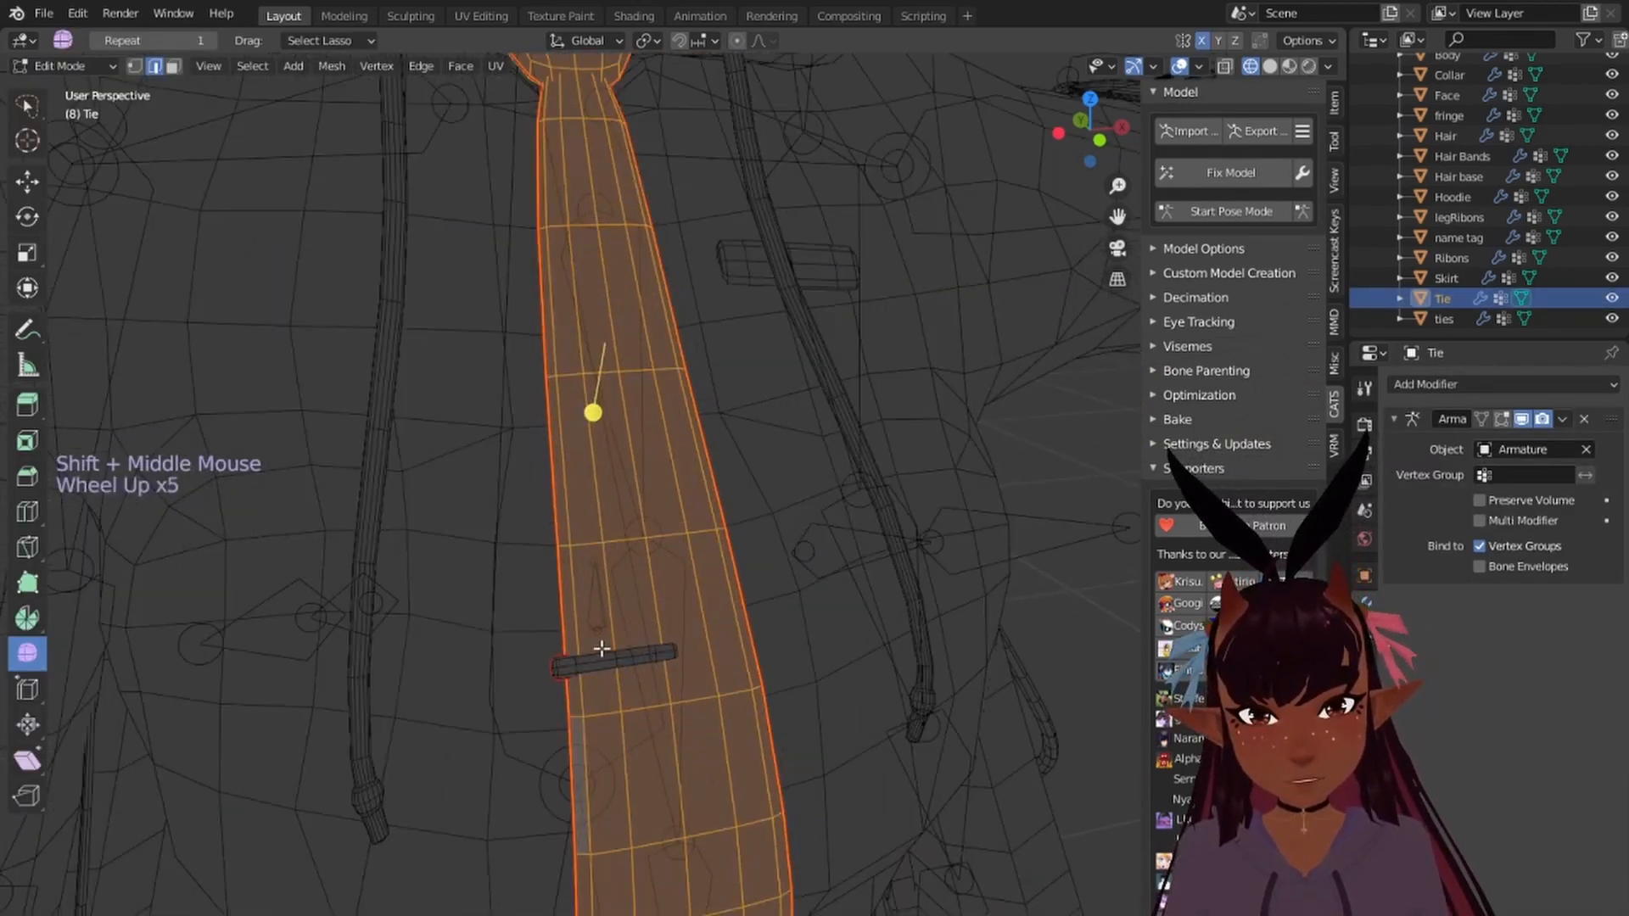
pyautogui.rightClick(557, 677)
pyautogui.click(134, 65)
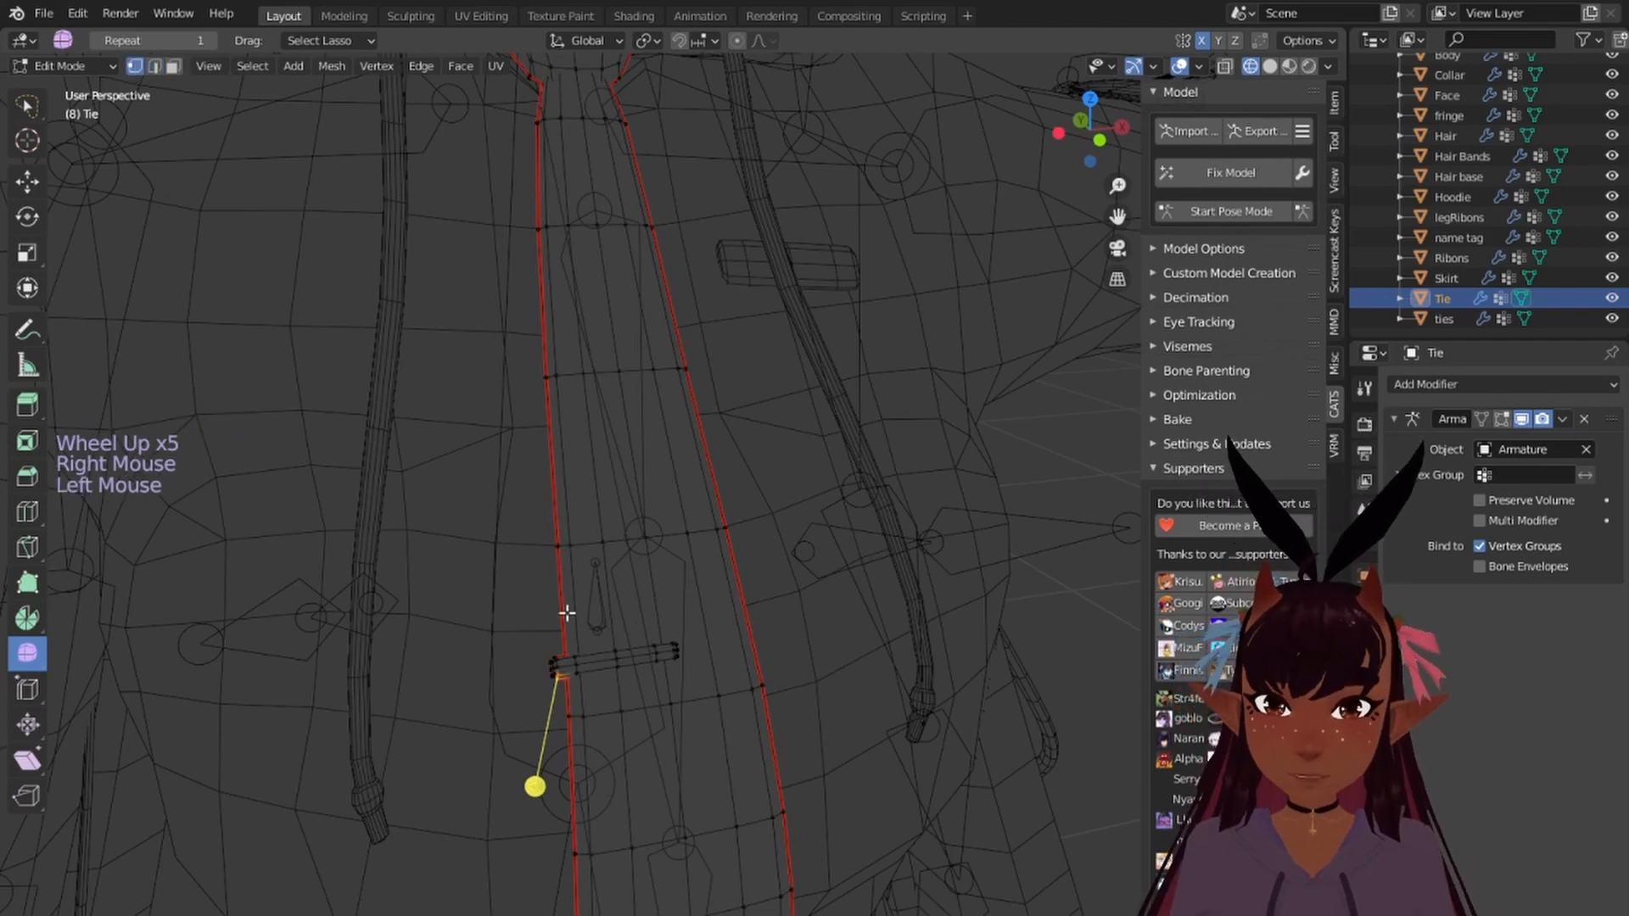
pyautogui.press('l')
pyautogui.moveTo(447, 600); pyautogui.dragTo(626, 588, button='middle')
pyautogui.scroll(4, 658, 548)
pyautogui.press('p')
pyautogui.click(624, 592)
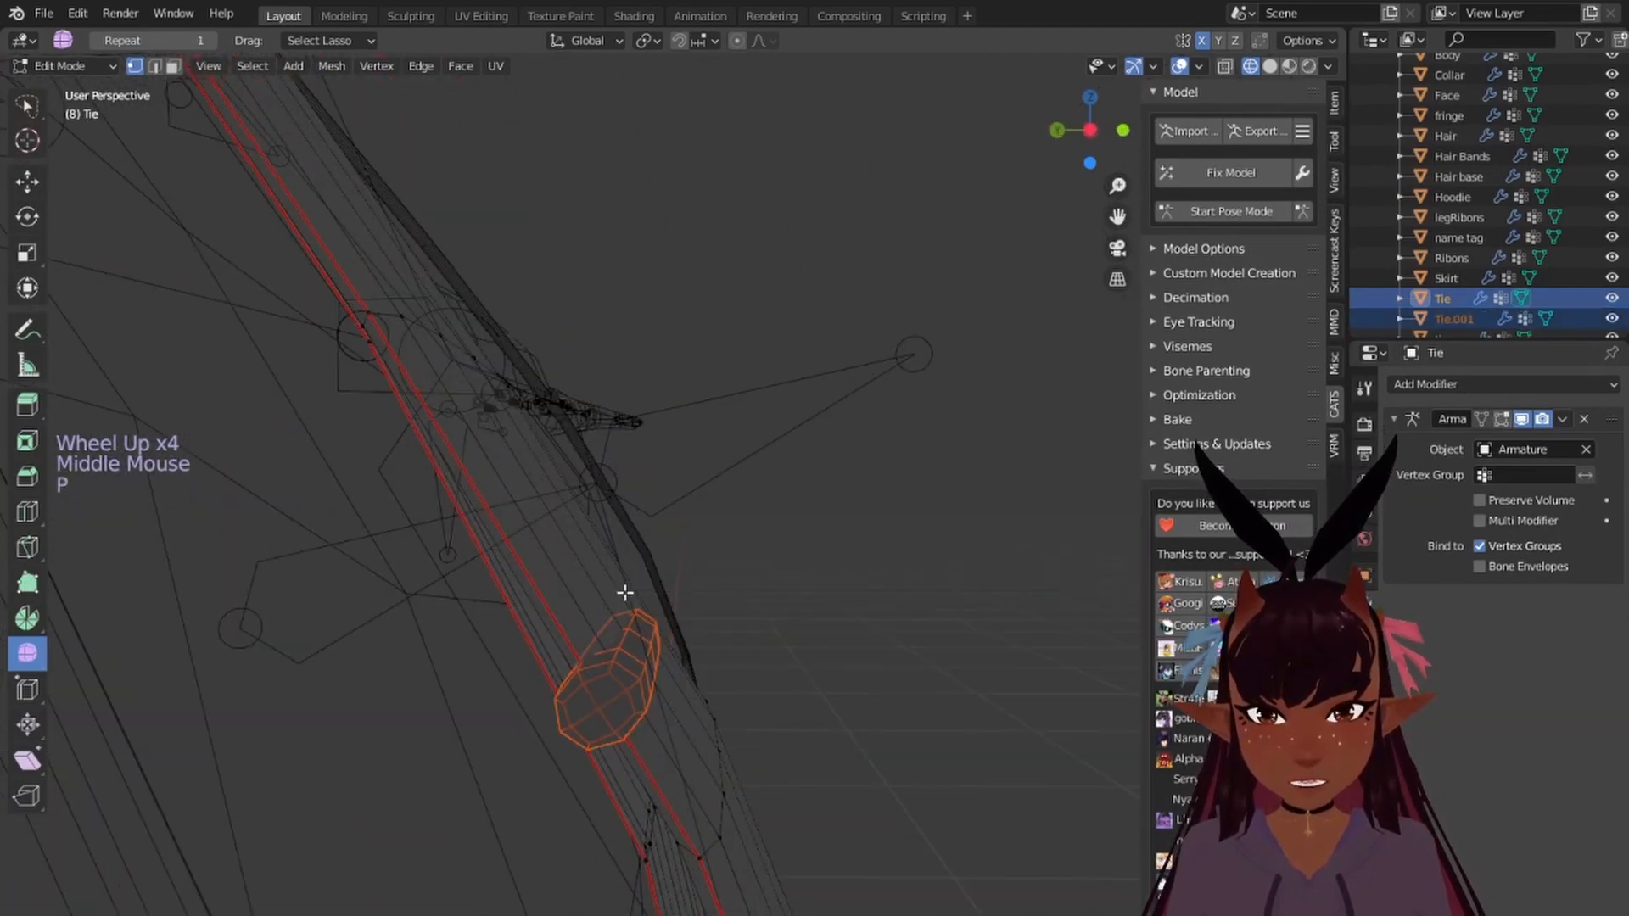
# Step: Return to Object Mode and make the separated tie clip, Tie.001, the only selected object
pyautogui.click(1491, 313)
pyautogui.click(1474, 315)
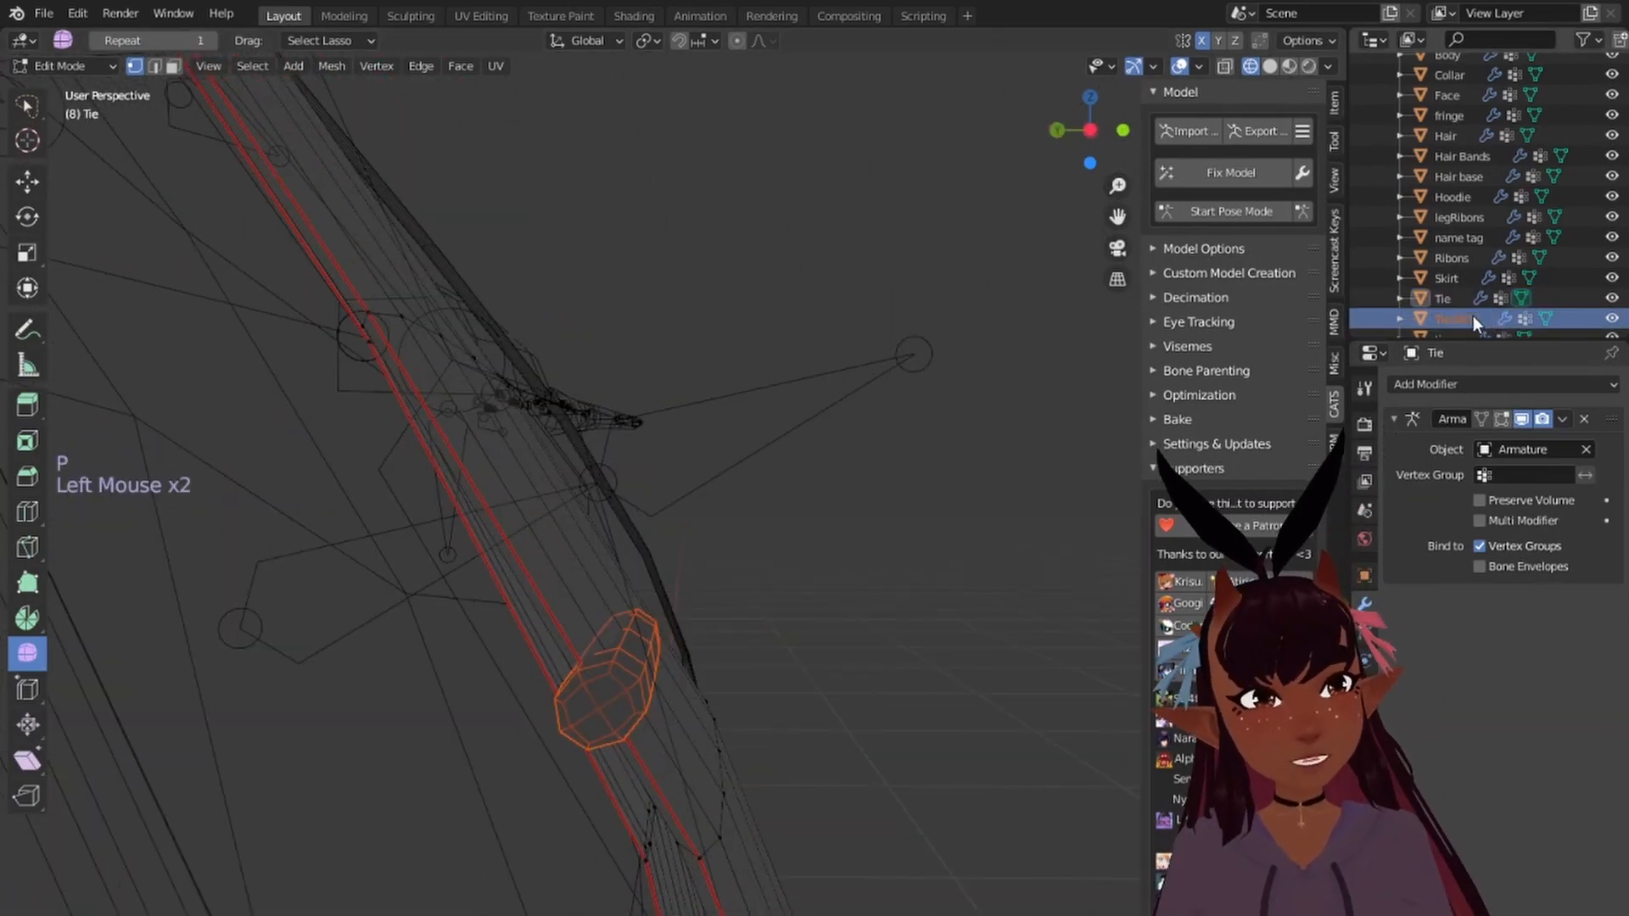
pyautogui.click(61, 65)
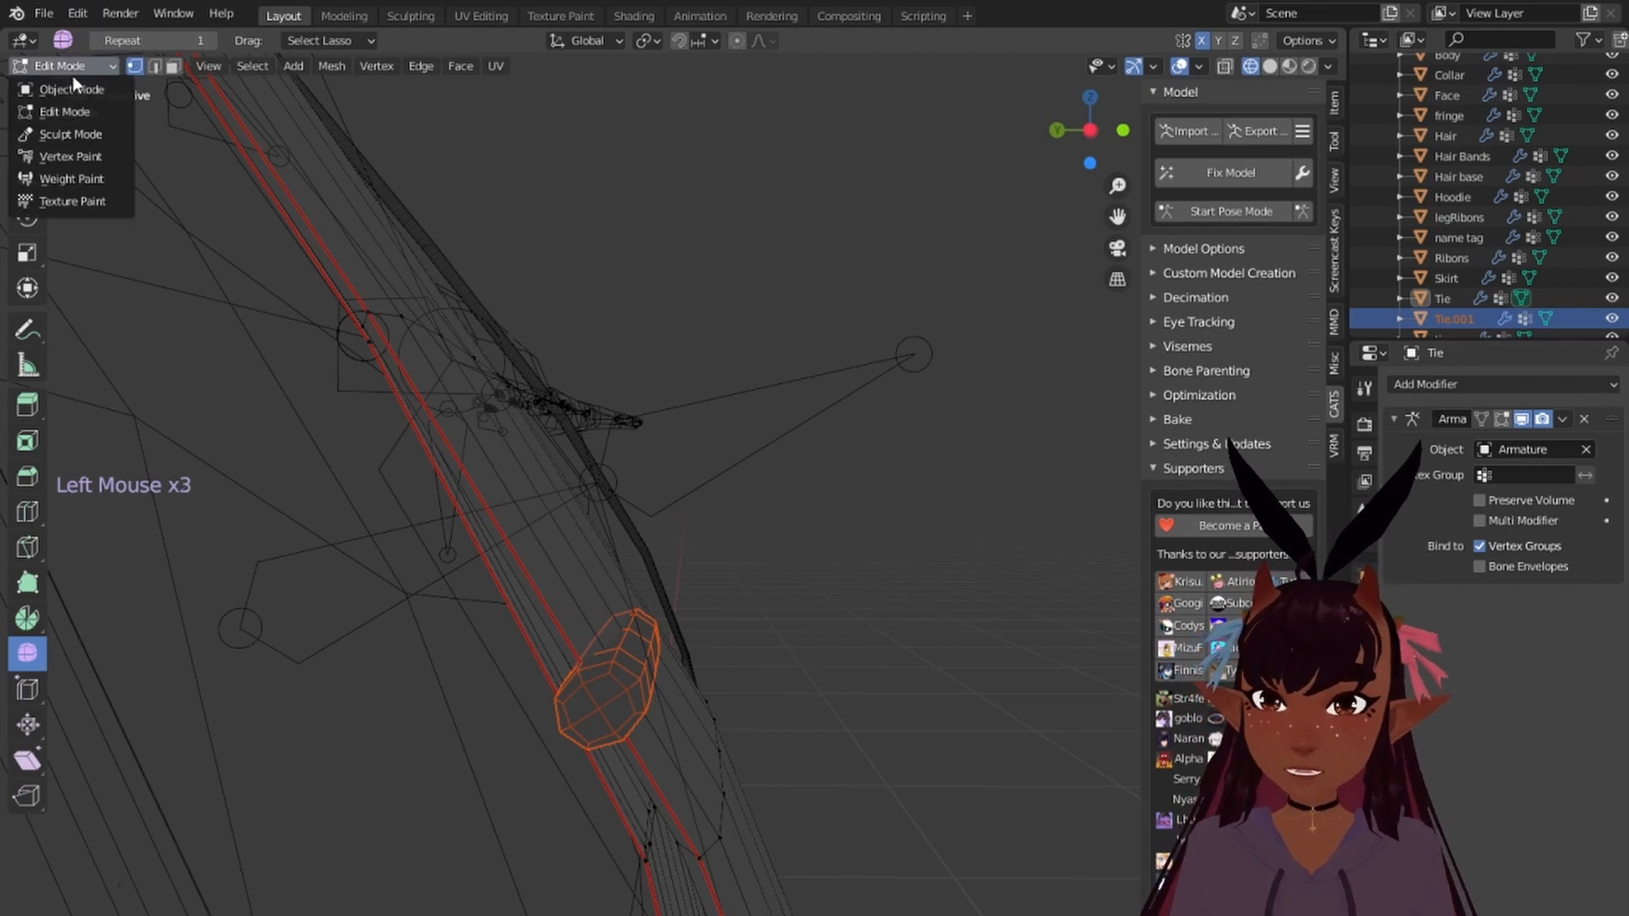
pyautogui.click(68, 84)
pyautogui.click(1448, 319)
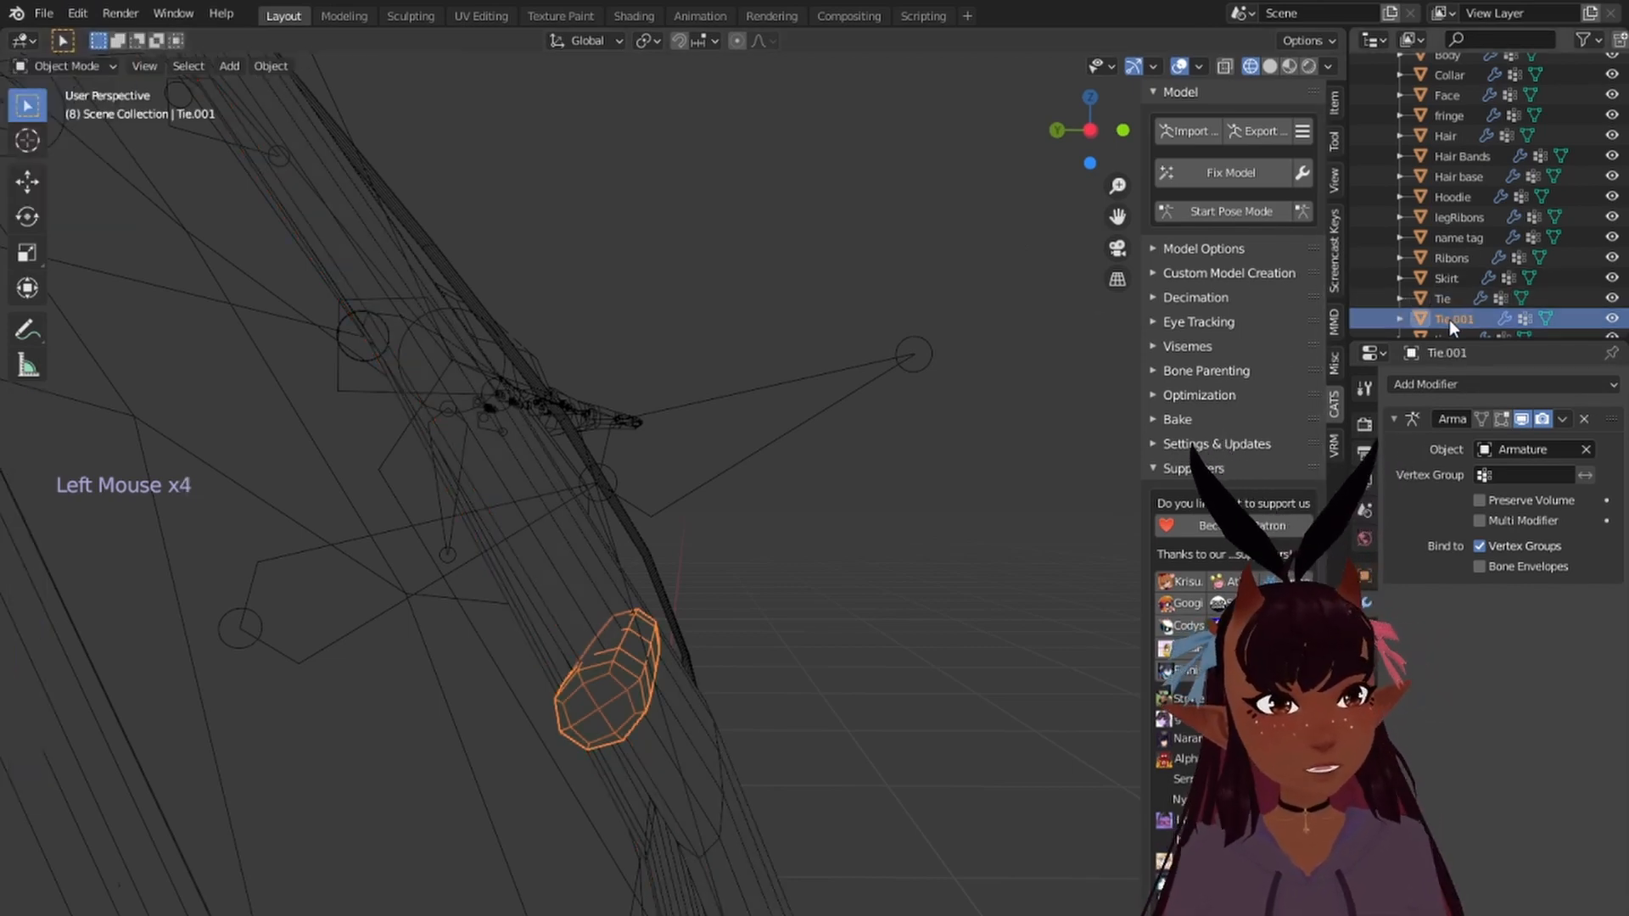
# Step: Add a Data Transfer modifier to Tie.001 with Tie as source, enable Vertex Data with Vertex Groups, and generate the data layers
pyautogui.click(1418, 385)
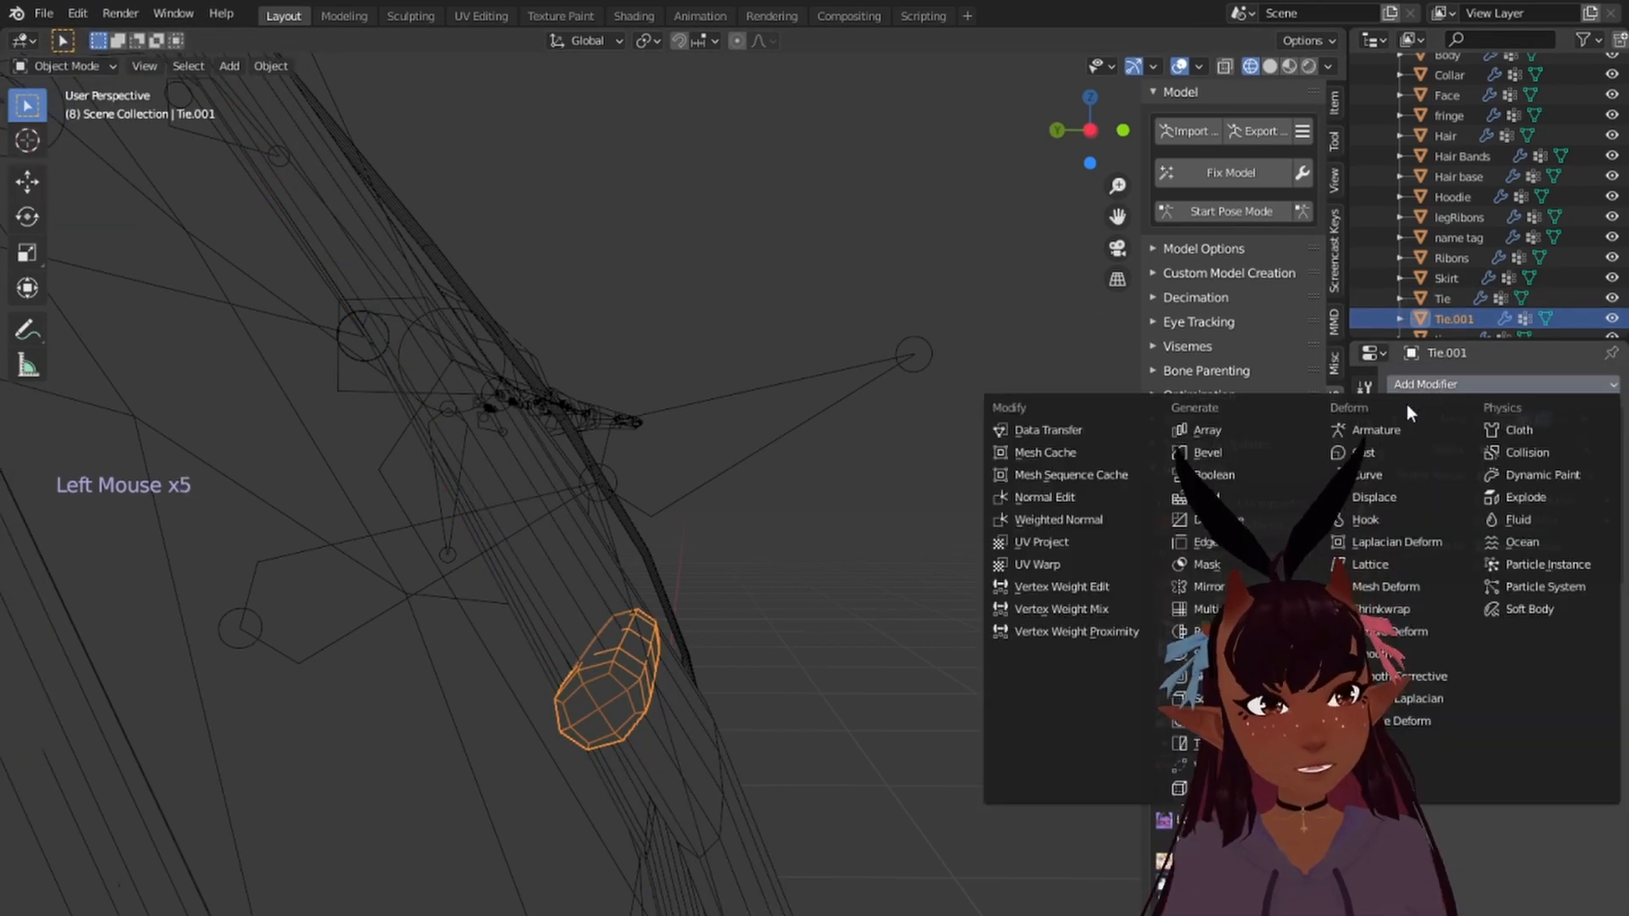
pyautogui.click(1009, 426)
pyautogui.click(1531, 632)
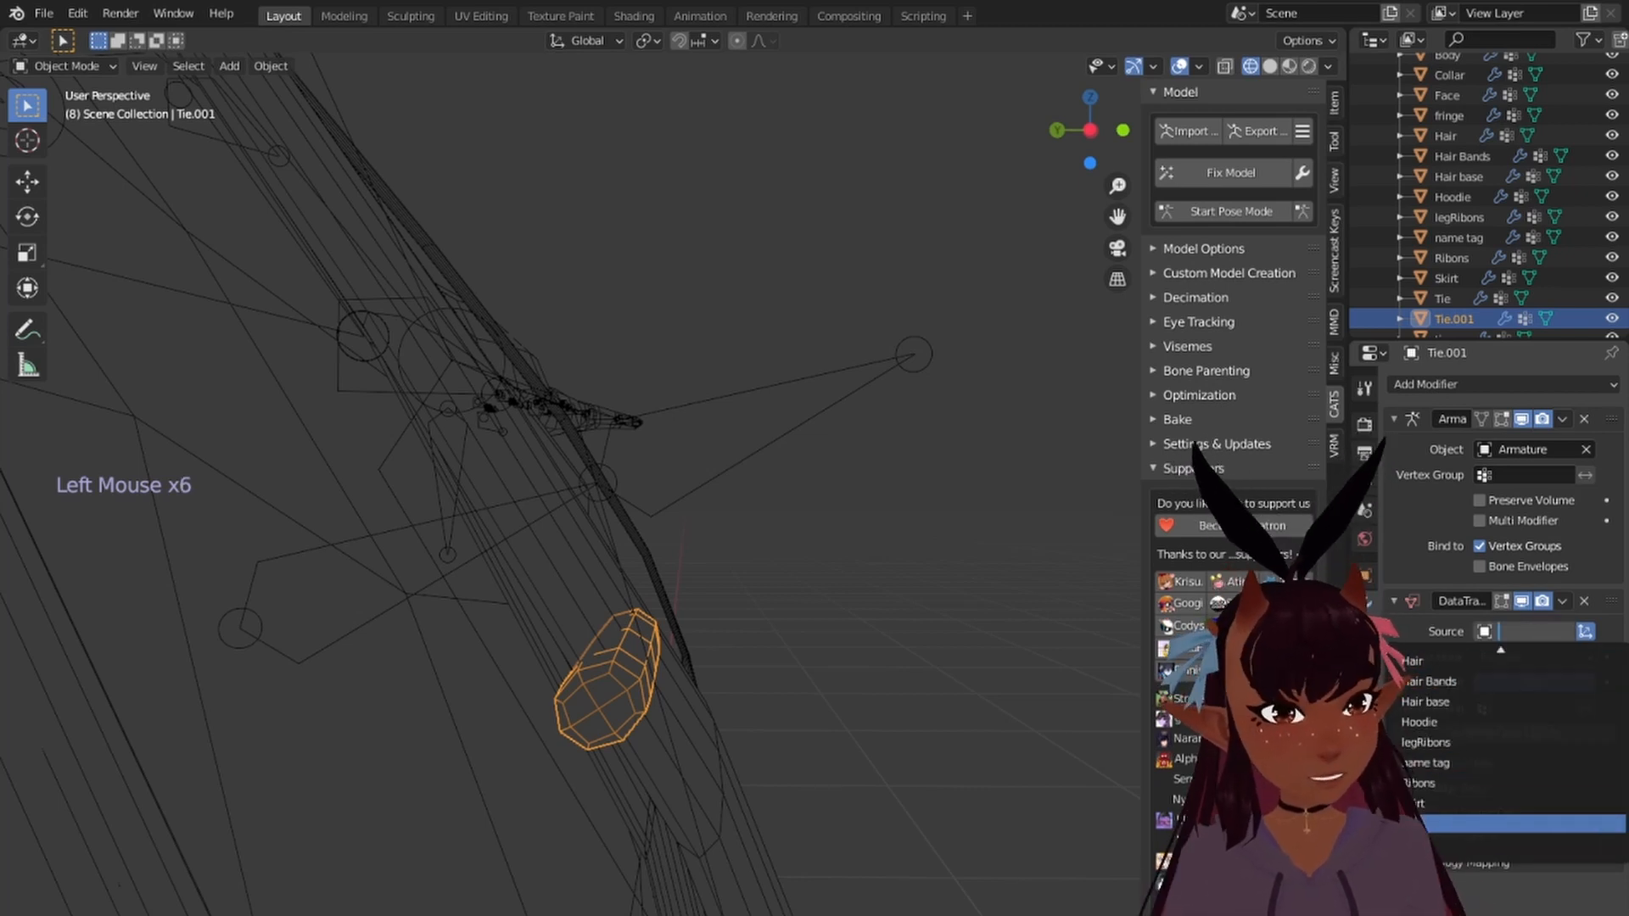
pyautogui.click(1459, 843)
pyautogui.click(1418, 766)
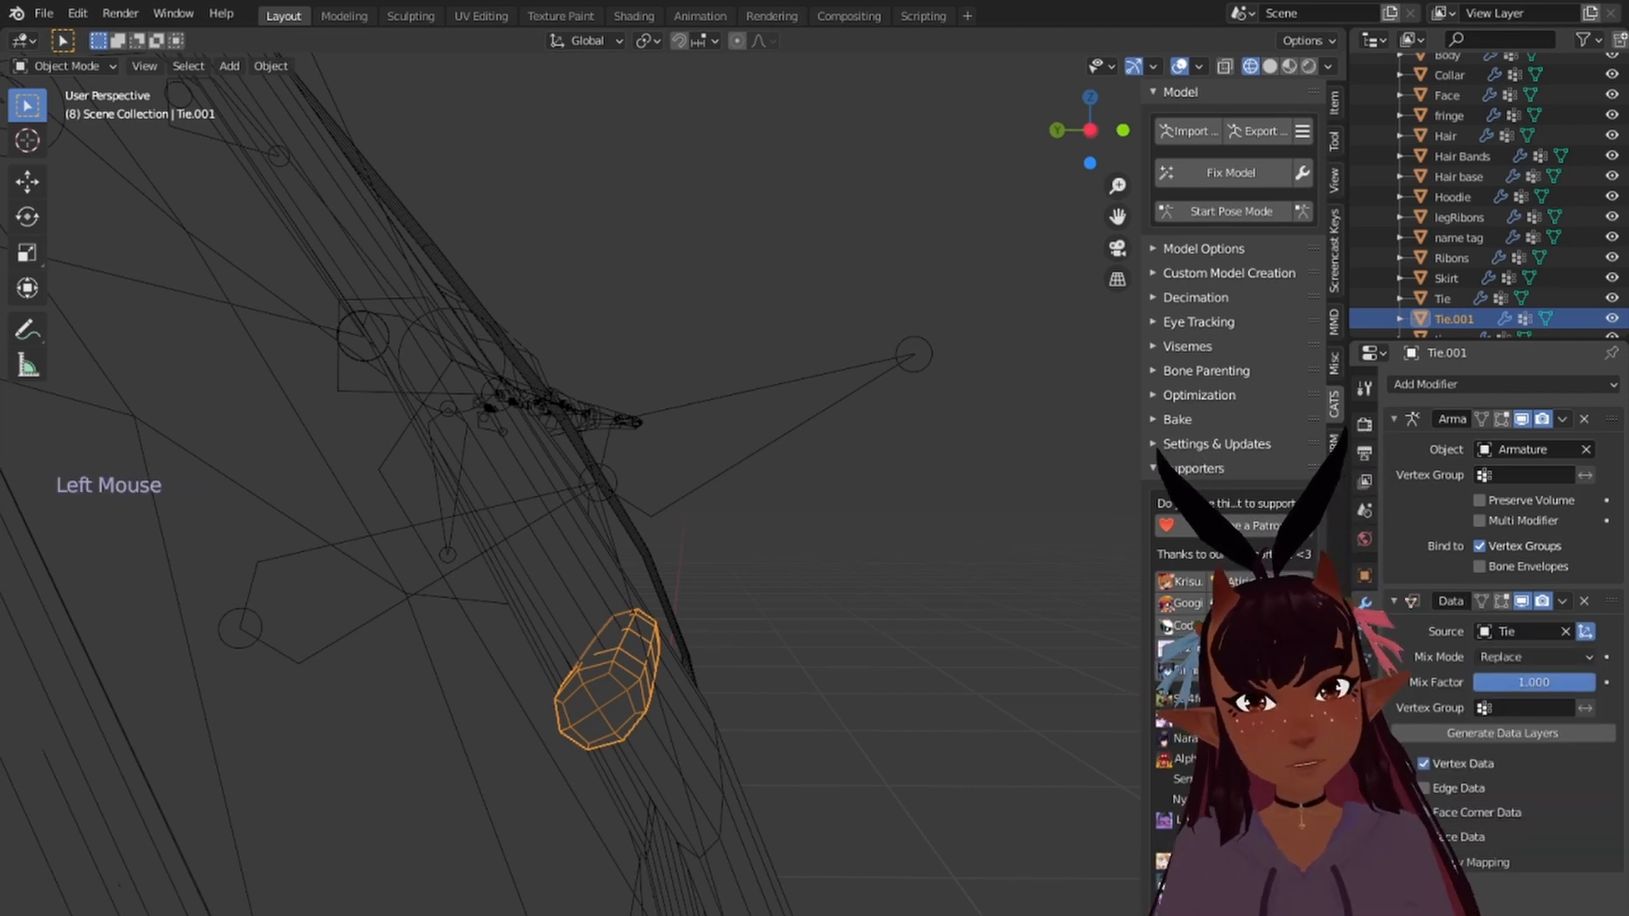
pyautogui.click(1438, 797)
pyautogui.click(1426, 793)
pyautogui.click(1444, 731)
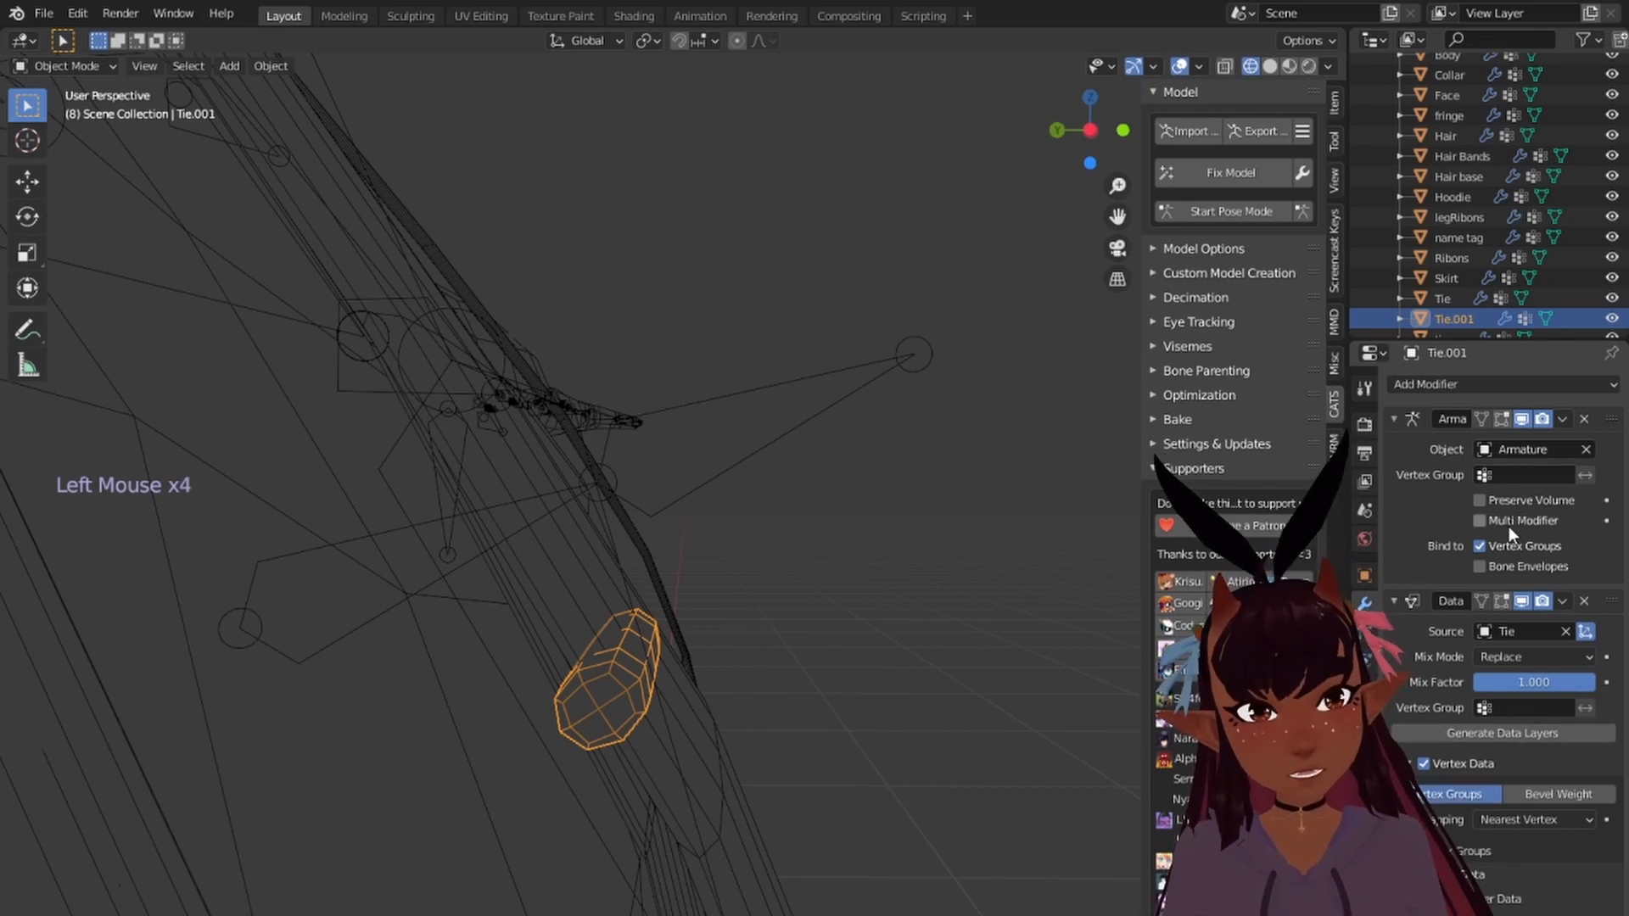
# Step: Select the Armature together with the Tie.001 mesh and enter Weight Paint mode
pyautogui.scroll(8, 1470, 224)
pyautogui.click(1437, 101)
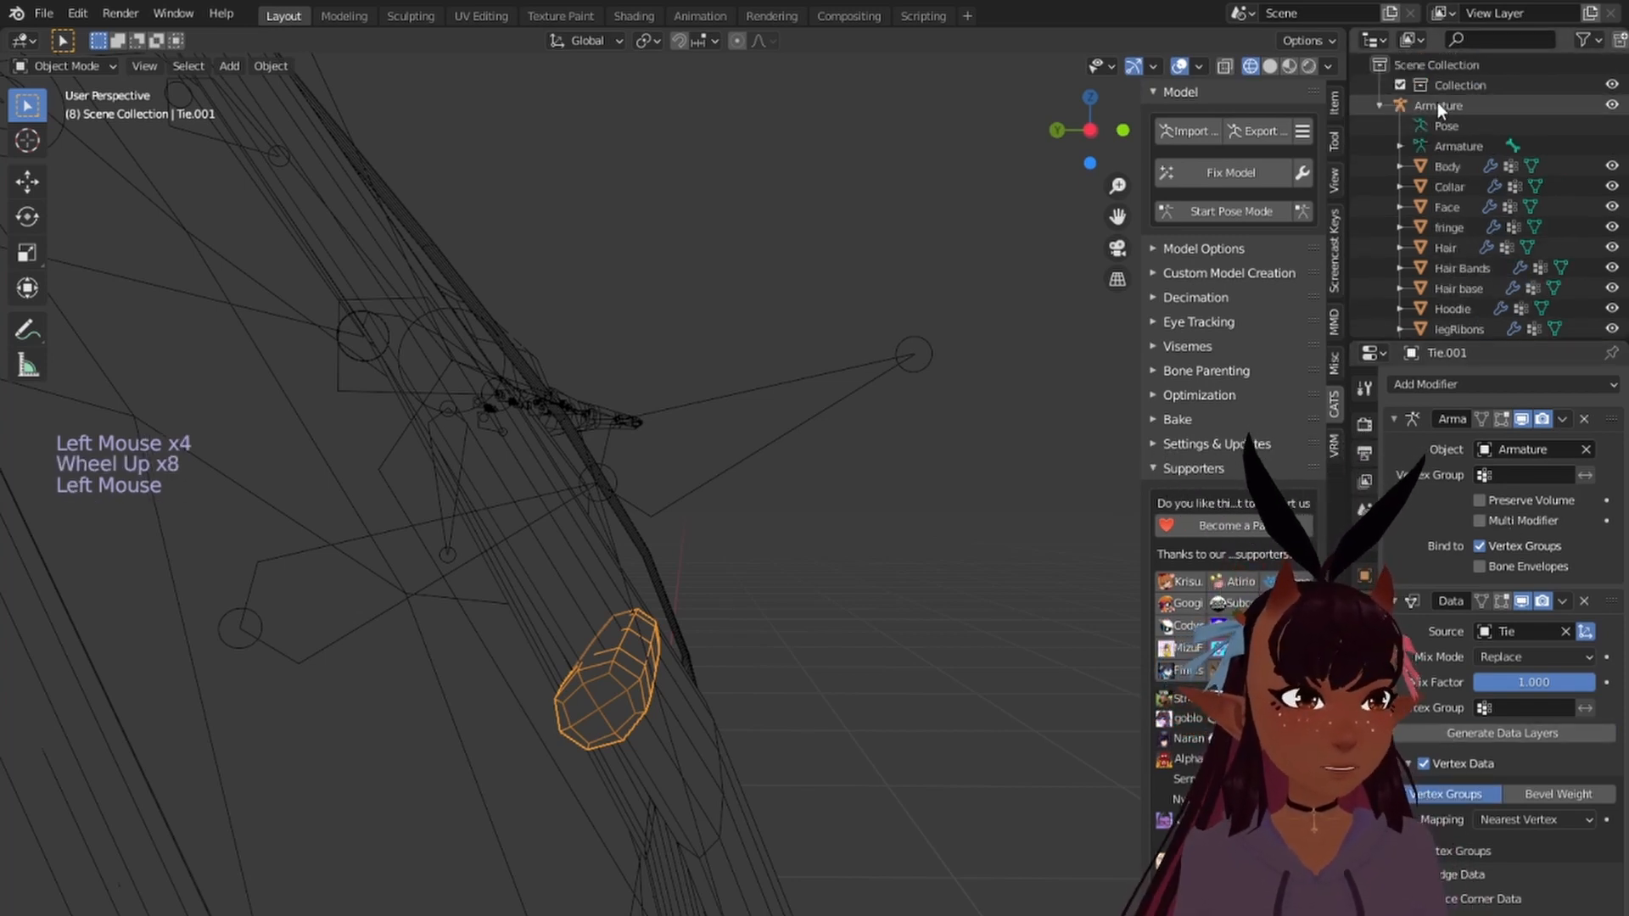
pyautogui.scroll(-6, 1431, 135)
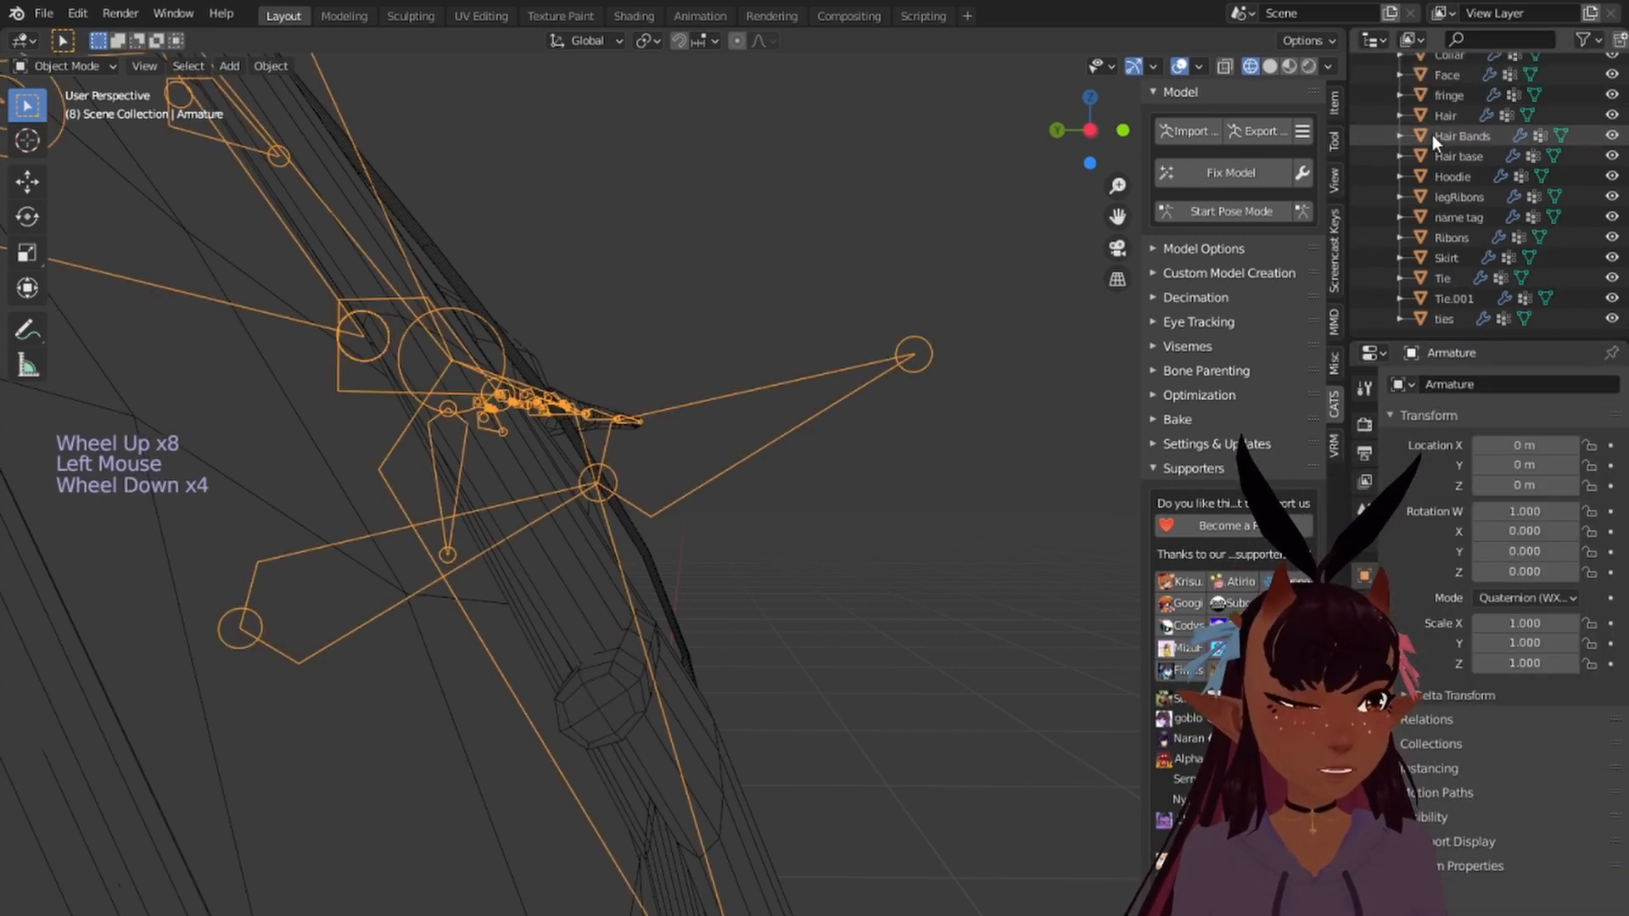
pyautogui.keyDown('ctrl'); pyautogui.click(1454, 298); pyautogui.keyUp('ctrl')
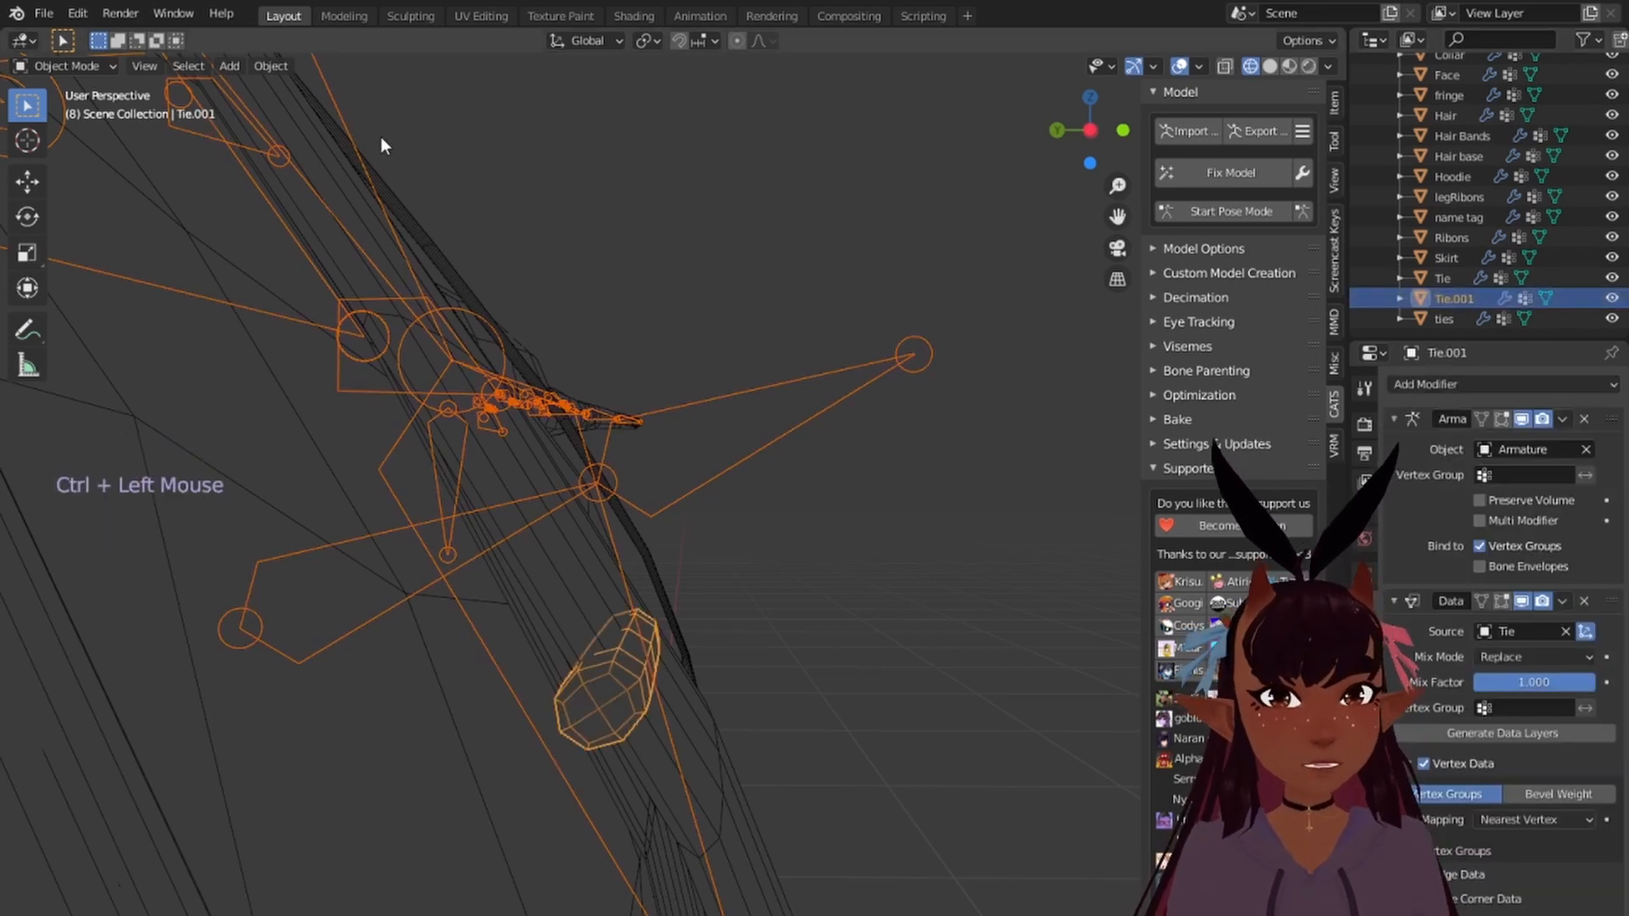
pyautogui.click(73, 67)
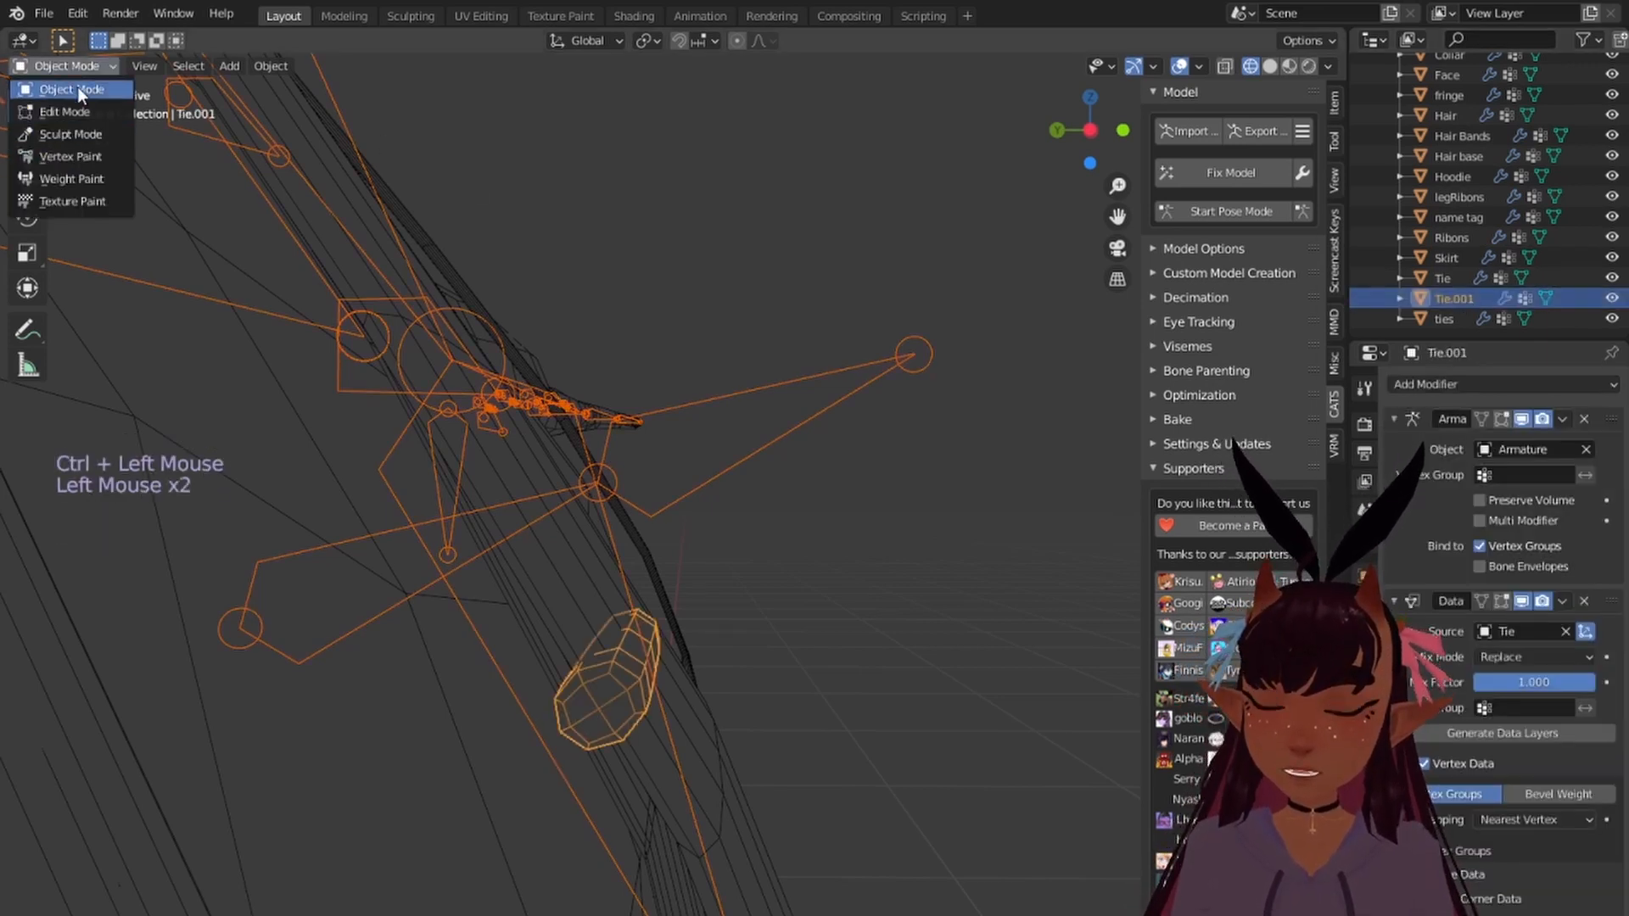
pyautogui.click(73, 178)
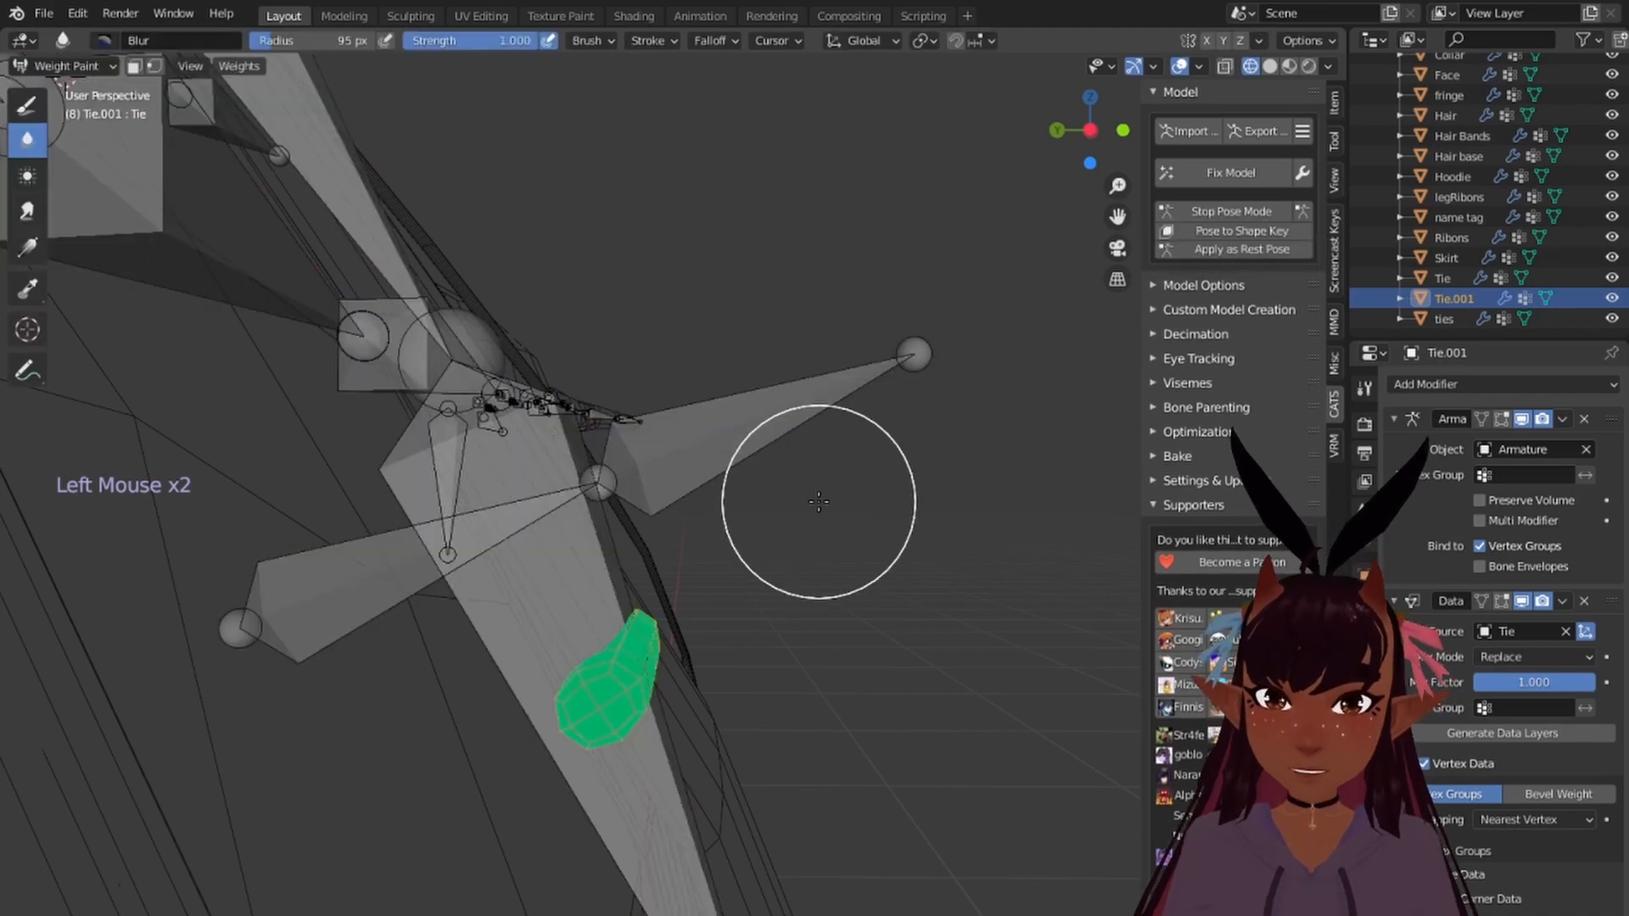
# Step: Examine the tie clip's weights on the Tie bone and the bones further down the tie chain
pyautogui.moveTo(800, 509)
pyautogui.mouseDown(button='middle')
pyautogui.moveTo(640, 604)
pyautogui.moveTo(814, 247)
pyautogui.moveTo(814, 364)
pyautogui.moveTo(703, 473)
pyautogui.mouseUp(button='middle')
pyautogui.scroll(-5, 642, 585)
pyautogui.rightClick(829, 191)
pyautogui.scroll(-4, 872, 291)
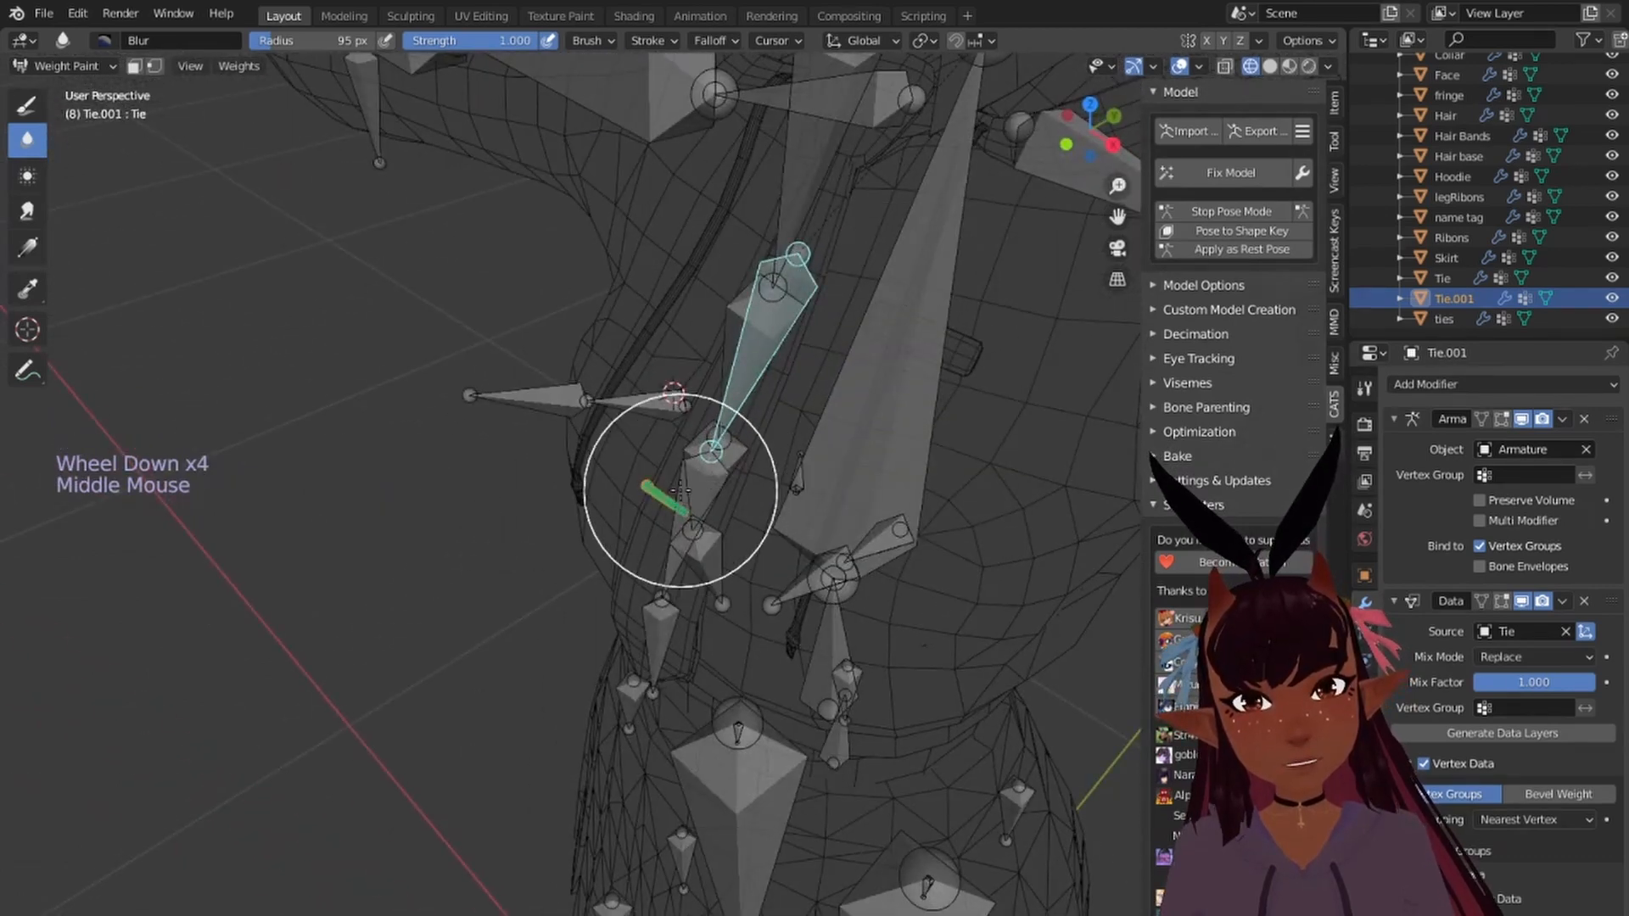
pyautogui.rightClick(654, 615)
pyautogui.rightClick(656, 612)
pyautogui.scroll(-5, 644, 594)
pyautogui.moveTo(627, 585); pyautogui.dragTo(887, 519, button='middle')
# Step: Save the file and apply the Data Transfer modifier on Tie.001
pyautogui.click(1559, 599)
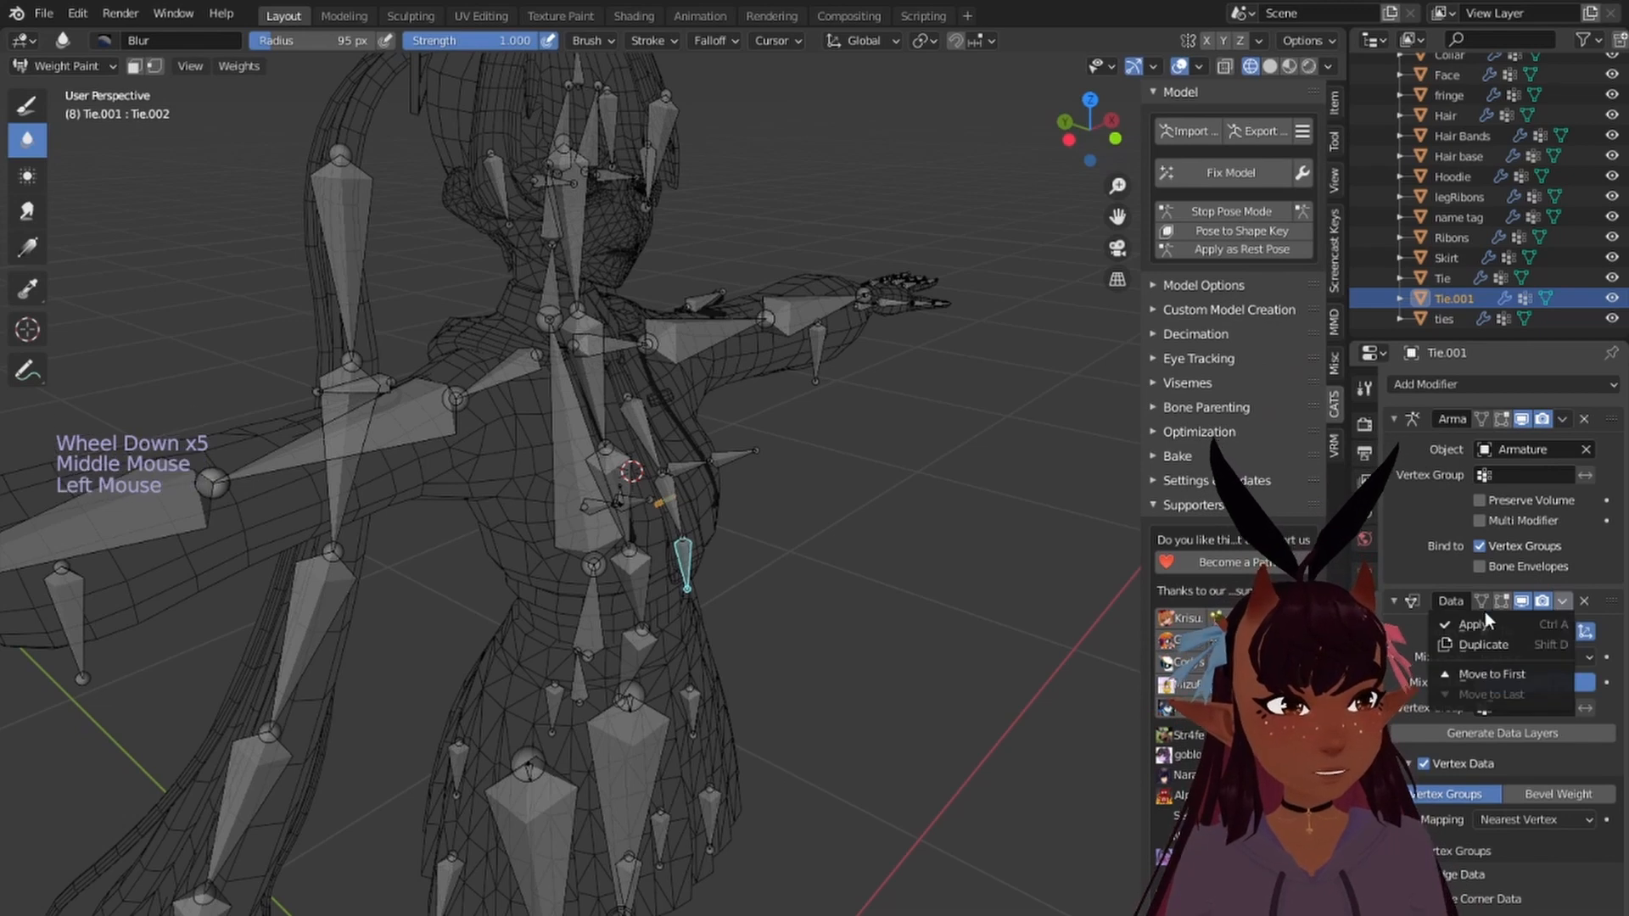
pyautogui.click(40, 13)
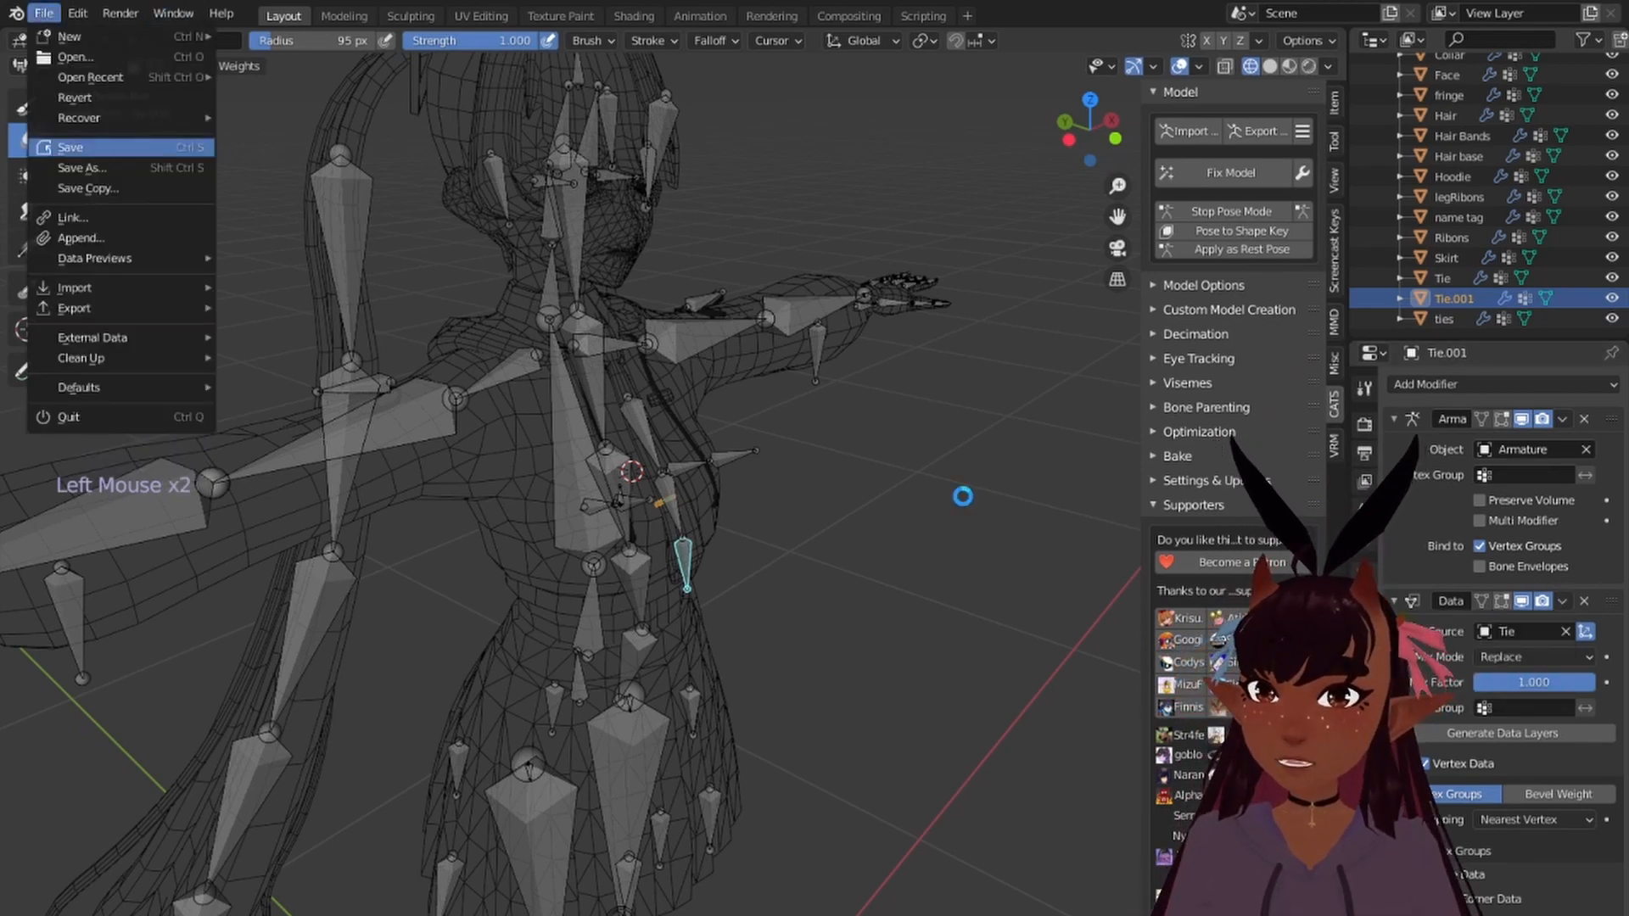
pyautogui.click(114, 148)
pyautogui.click(1562, 603)
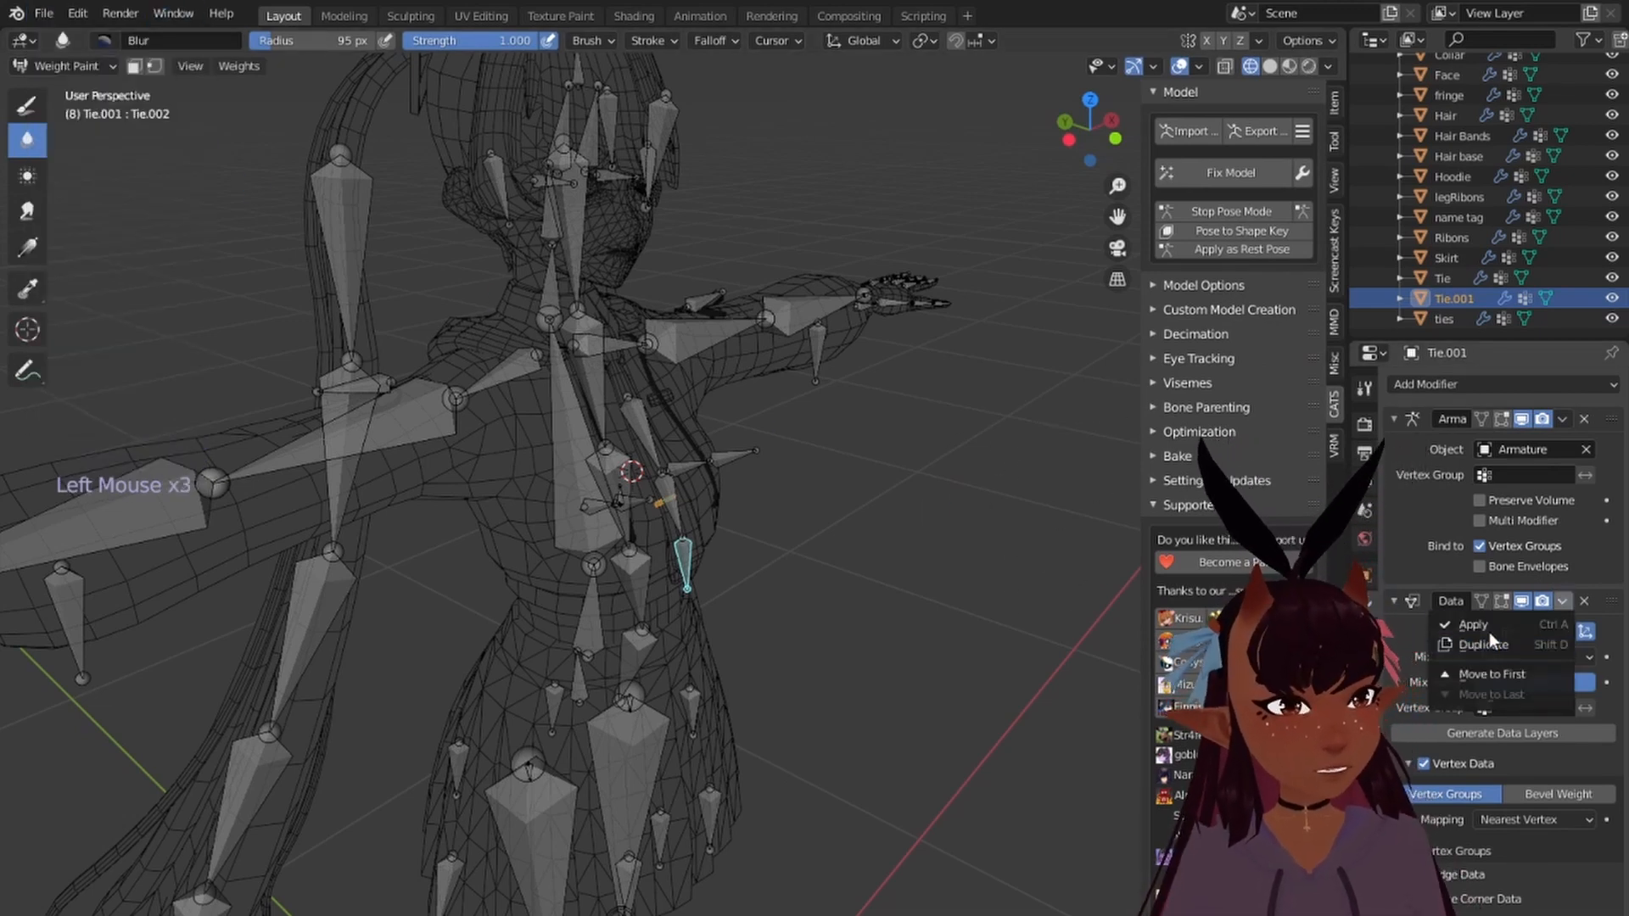
pyautogui.click(1484, 625)
# Step: Rotate the Tie and Tie.001 bones forward away from the chest to test how the tie clip follows
pyautogui.scroll(6, 635, 373)
pyautogui.rightClick(635, 370)
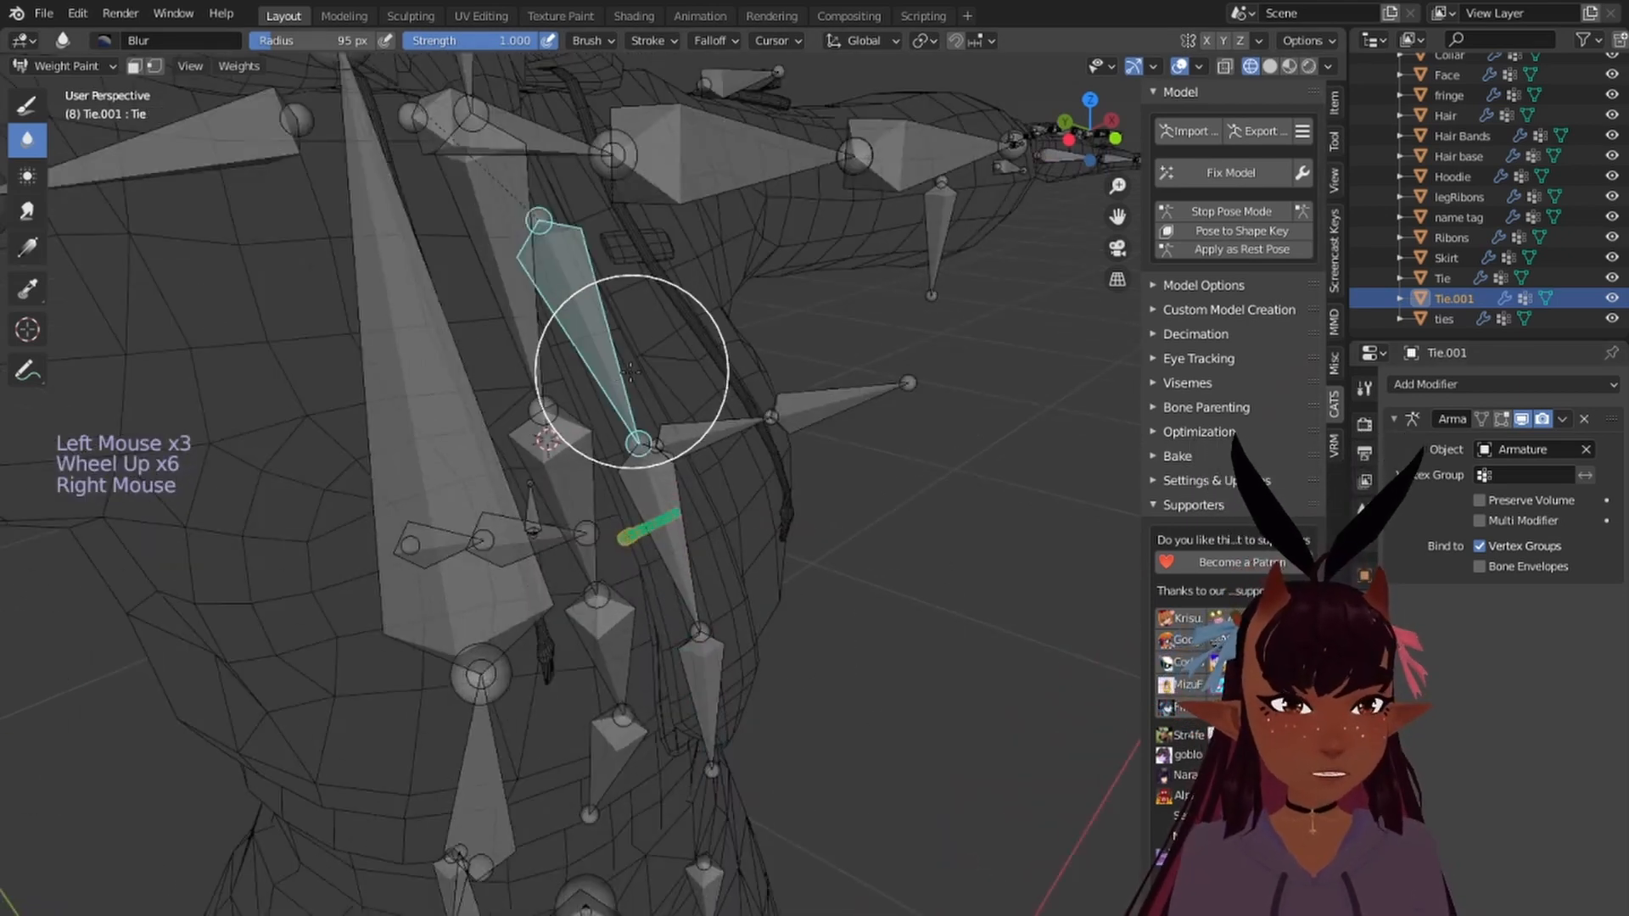
pyautogui.press('r')
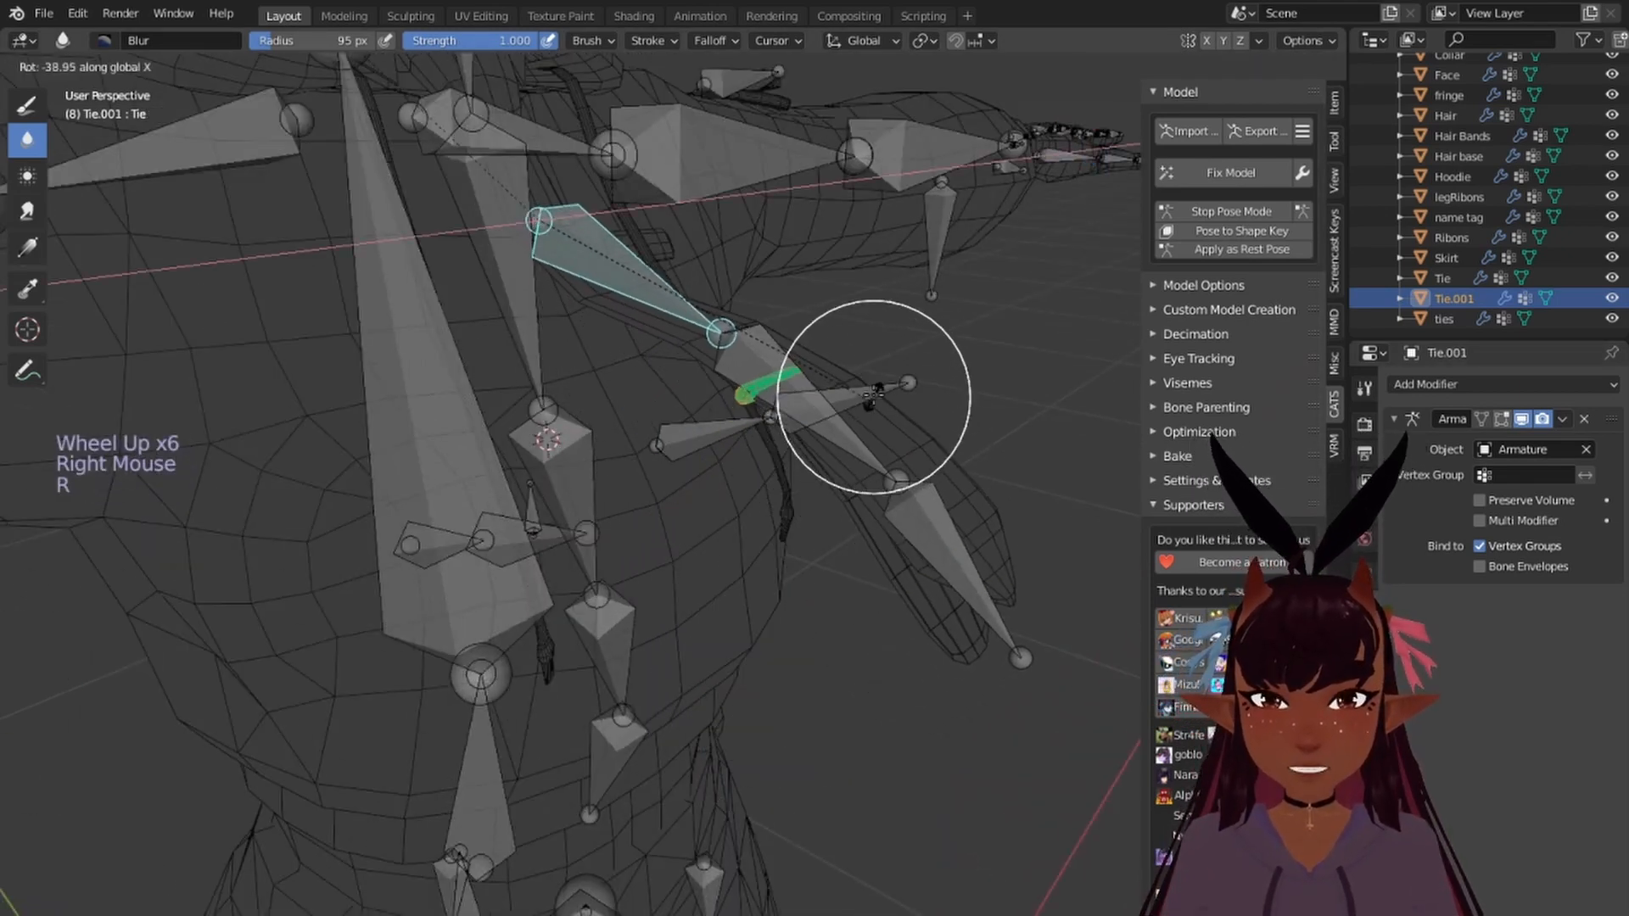
pyautogui.click(818, 407)
pyautogui.rightClick(775, 374)
pyautogui.press('r')
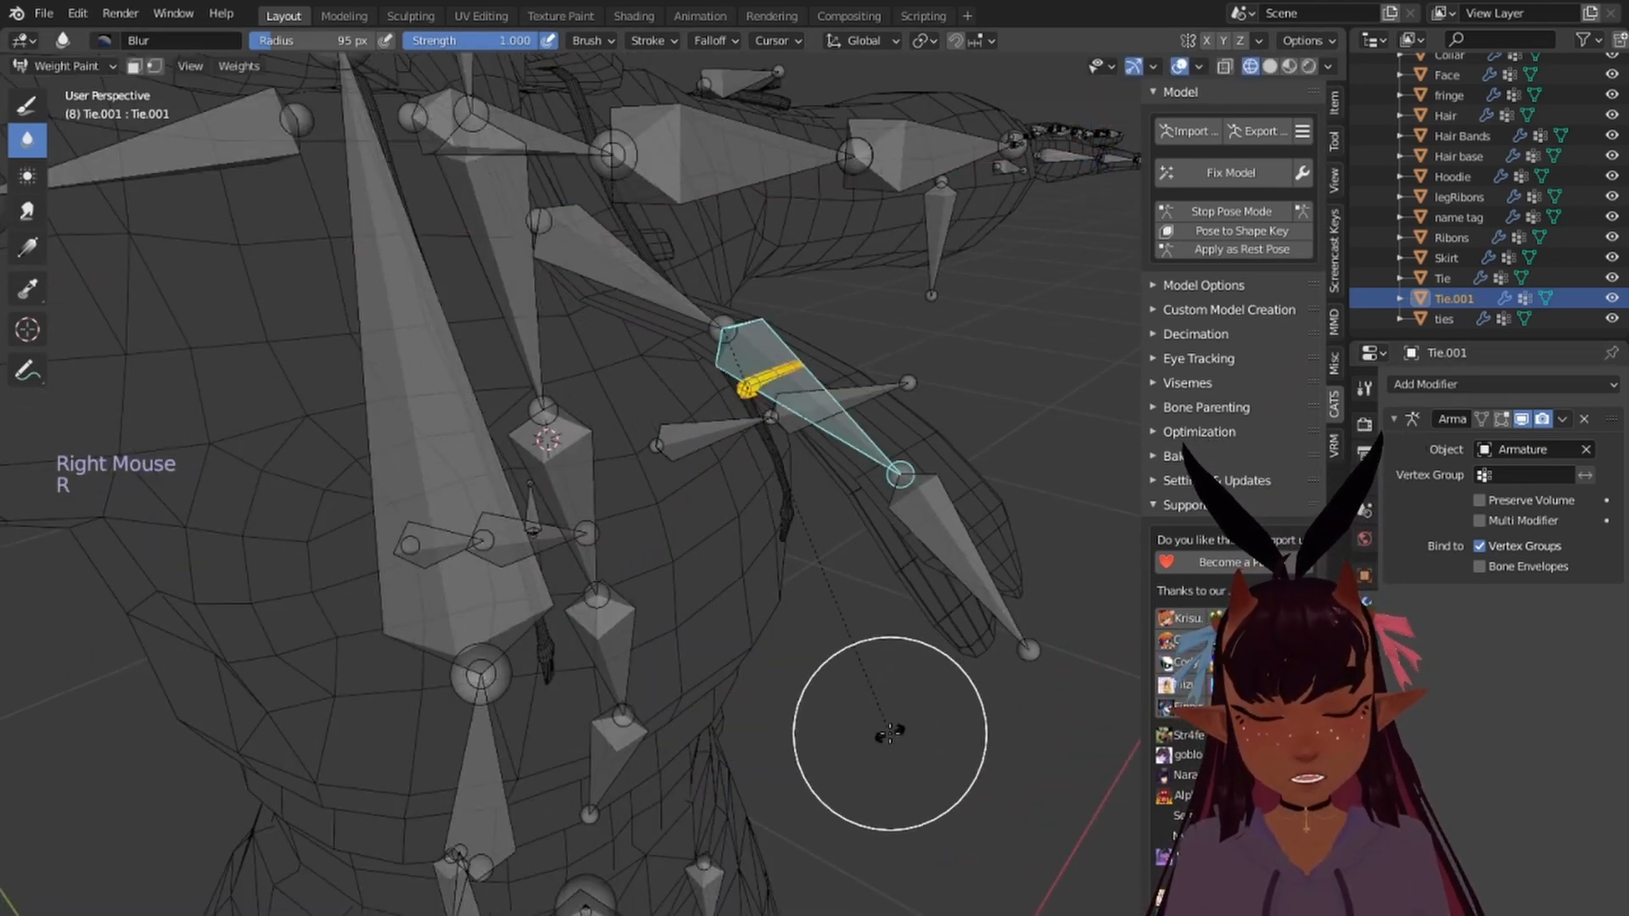
pyautogui.middleClick(933, 441)
pyautogui.click(875, 500)
# Step: Rotate the Tie.002 bone 55.6° about the global X axis to test its pull on the clip
pyautogui.moveTo(875, 501); pyautogui.dragTo(873, 426, button='middle')
pyautogui.rightClick(880, 418)
pyautogui.press('r')
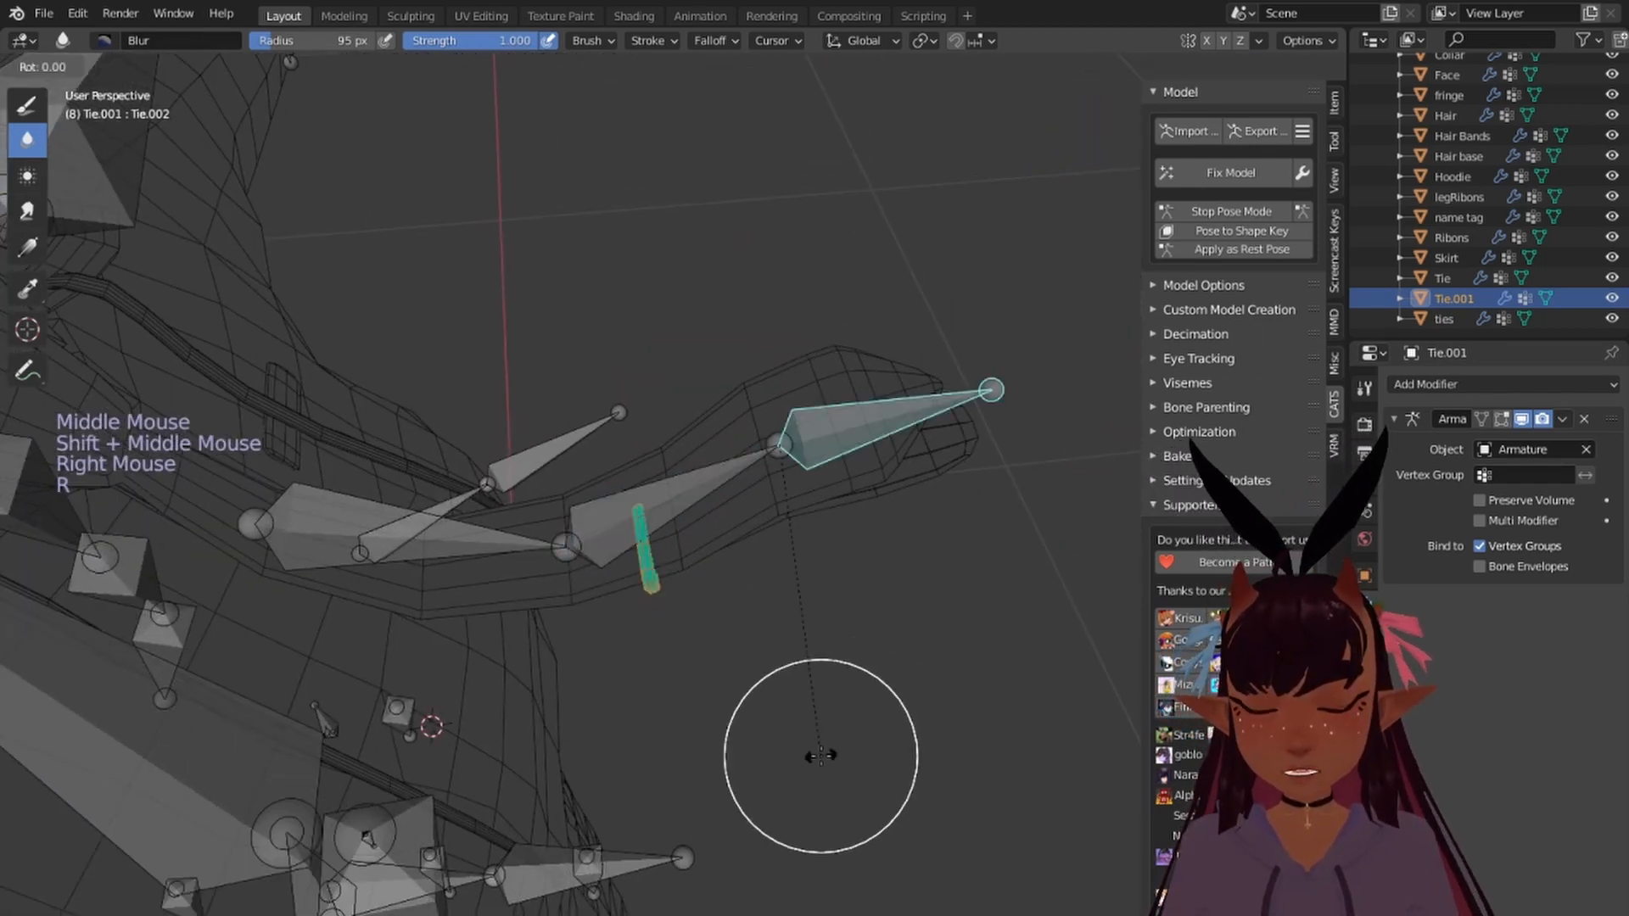
pyautogui.press('x')
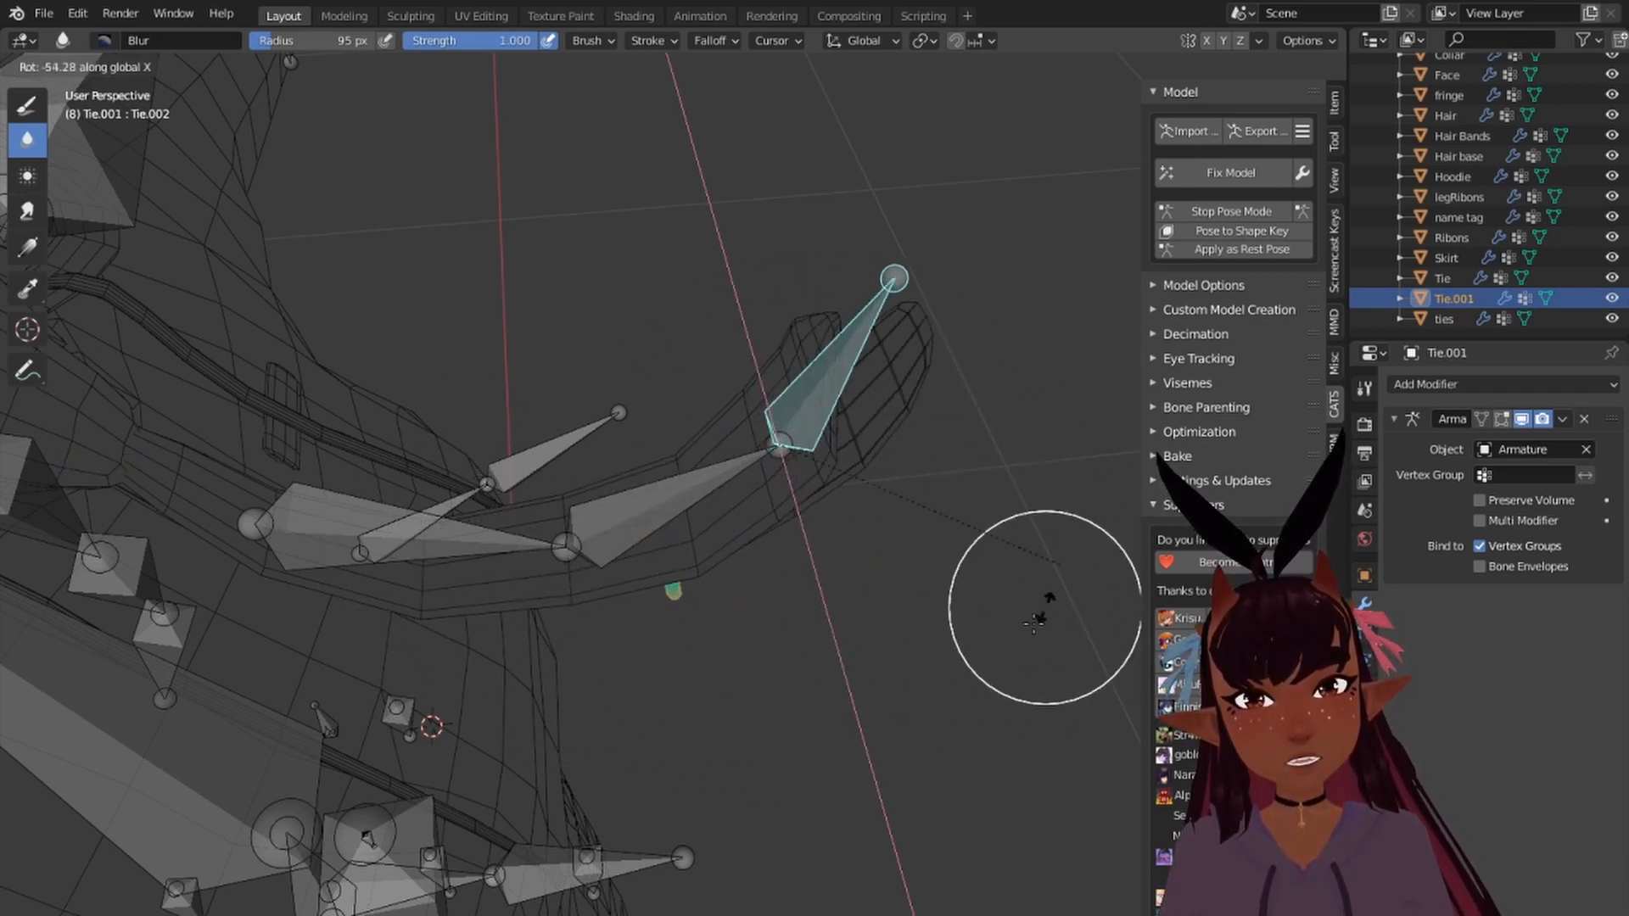
pyautogui.click(589, 645)
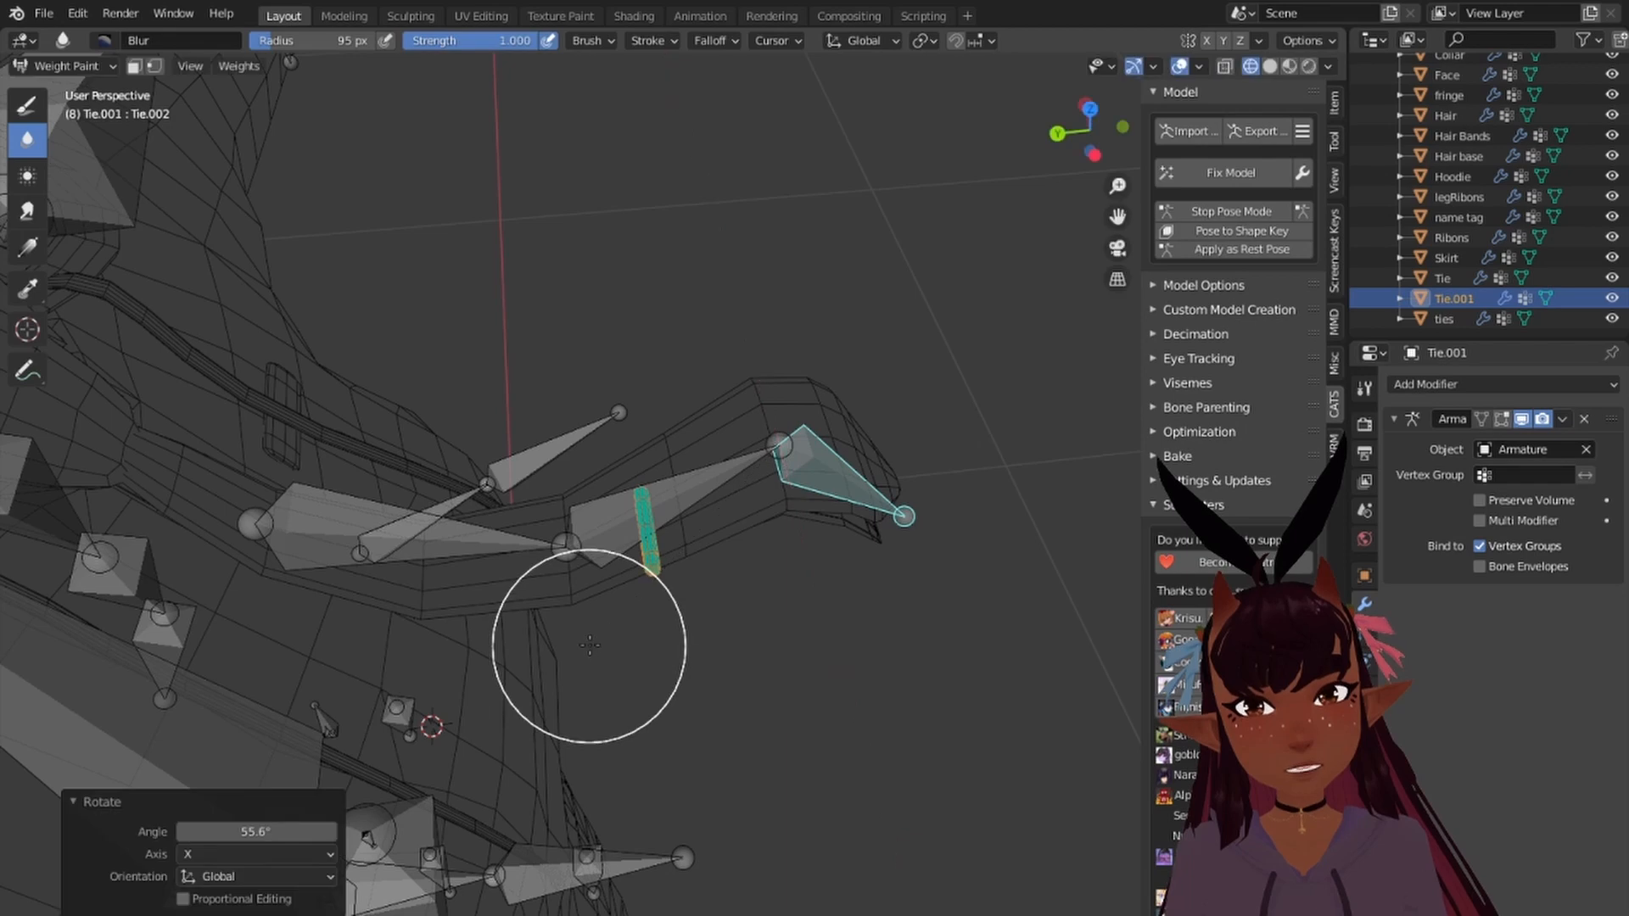
# Step: Activate the weight paint Draw brush, check its blend mode, and set its strength to 0.067
pyautogui.click(23, 109)
pyautogui.scroll(-2, 436, 353)
pyautogui.moveTo(436, 353); pyautogui.dragTo(679, 415, button='middle')
pyautogui.click(722, 41)
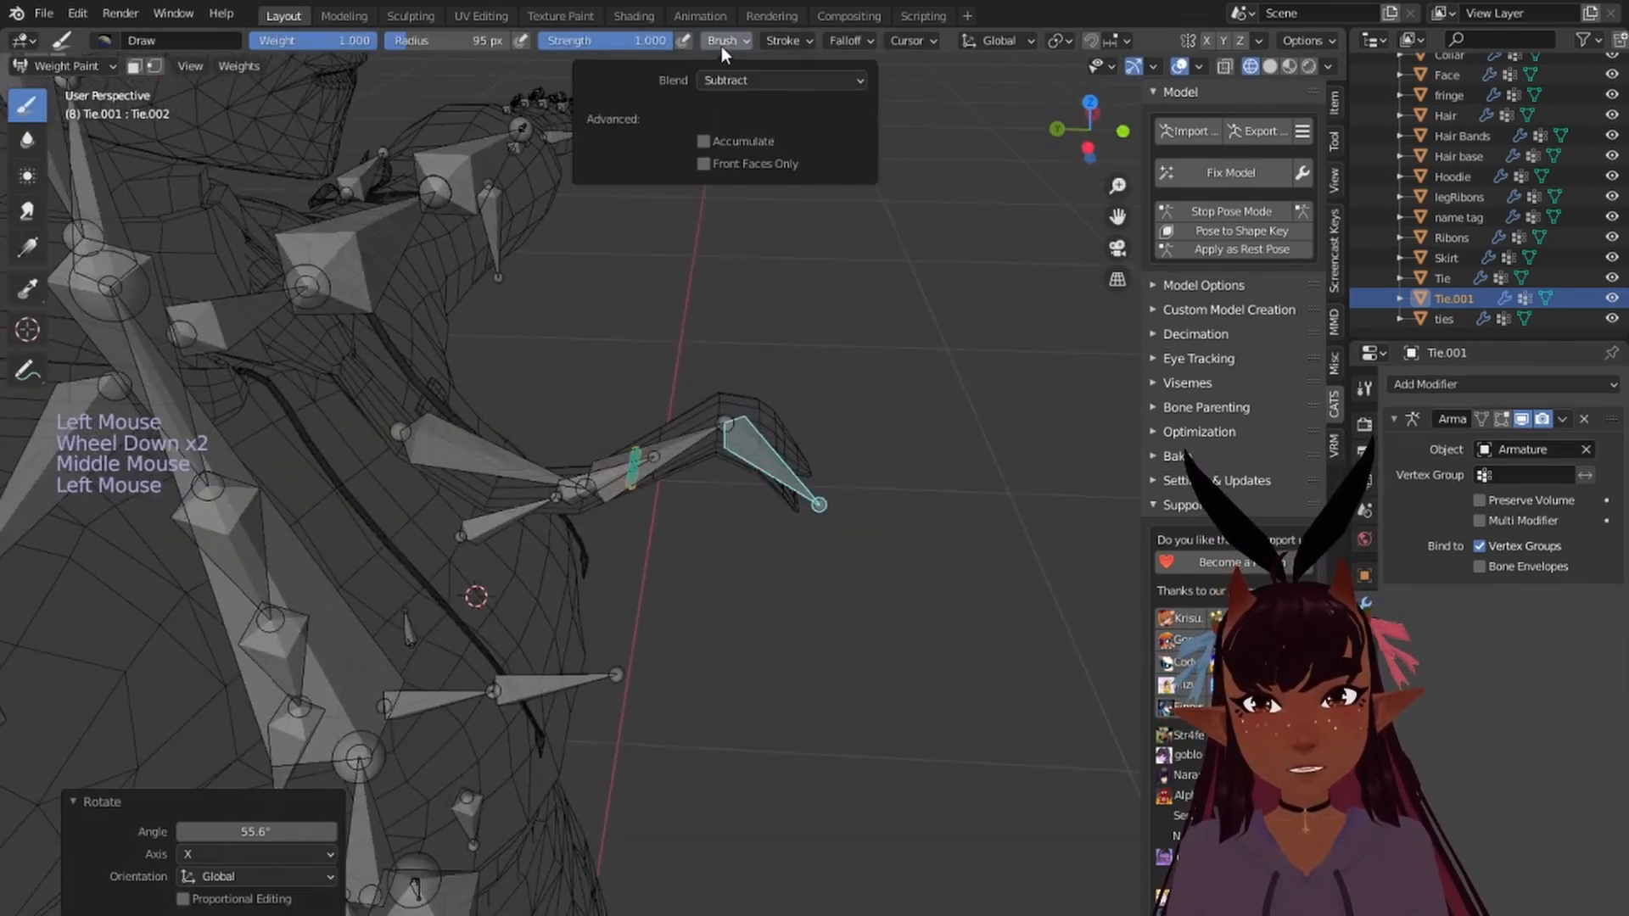
pyautogui.moveTo(599, 38); pyautogui.dragTo(511, 37)
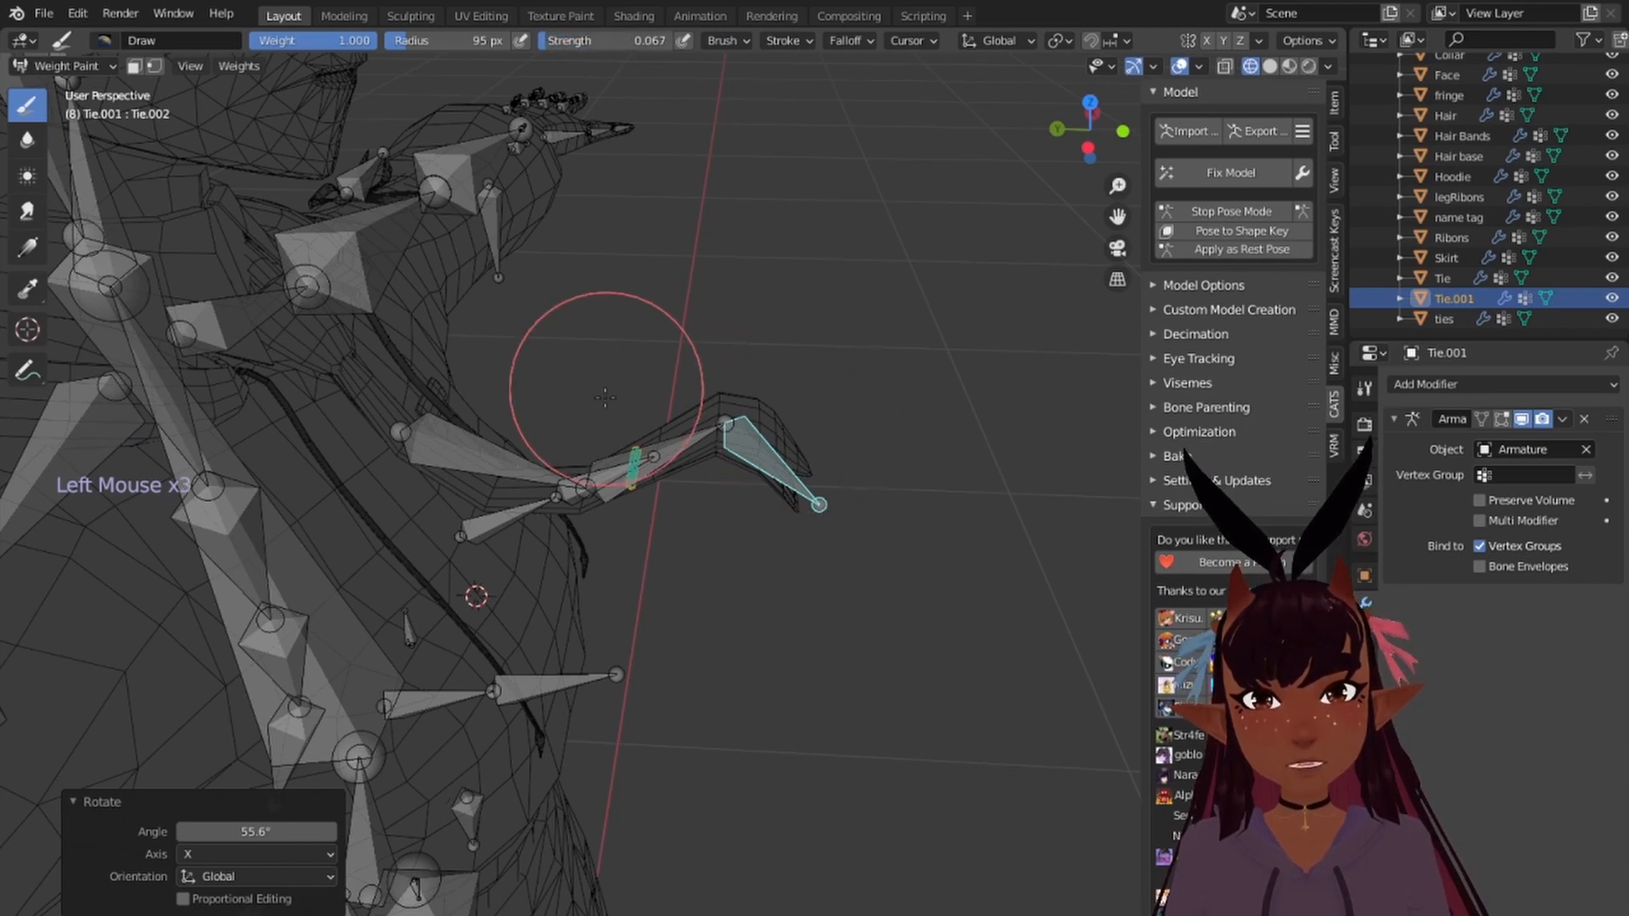
# Step: Bend the Tie.002 bone upward about global X and subtract its weight from the tie clip
pyautogui.scroll(3, 710, 585)
pyautogui.moveTo(709, 585); pyautogui.dragTo(714, 440, button='middle')
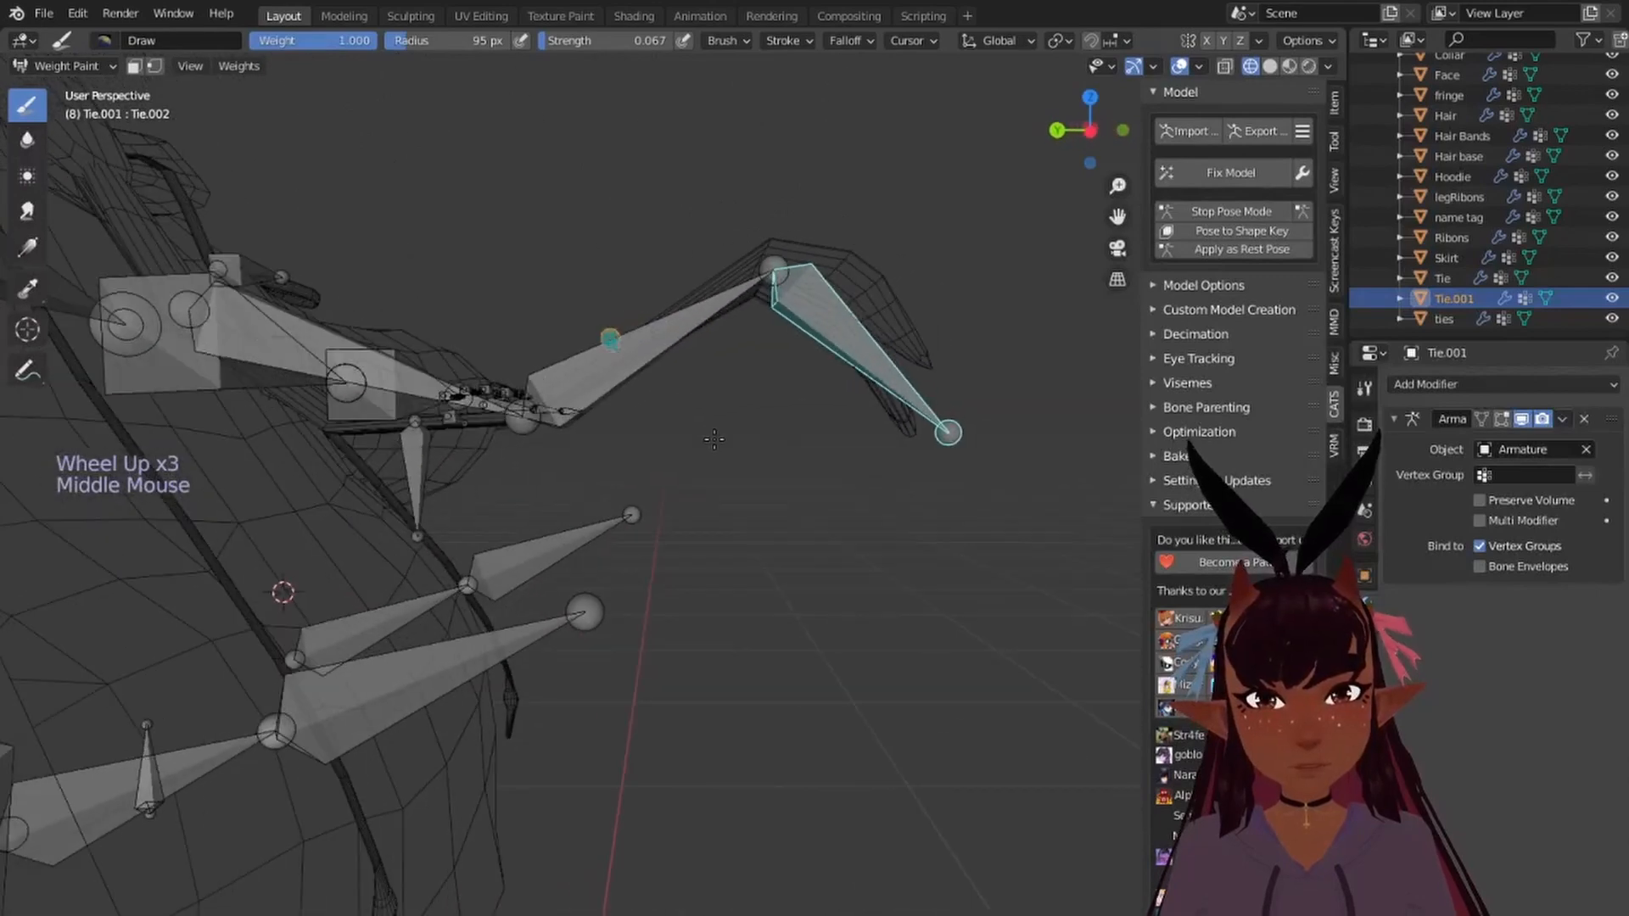
pyautogui.press('r')
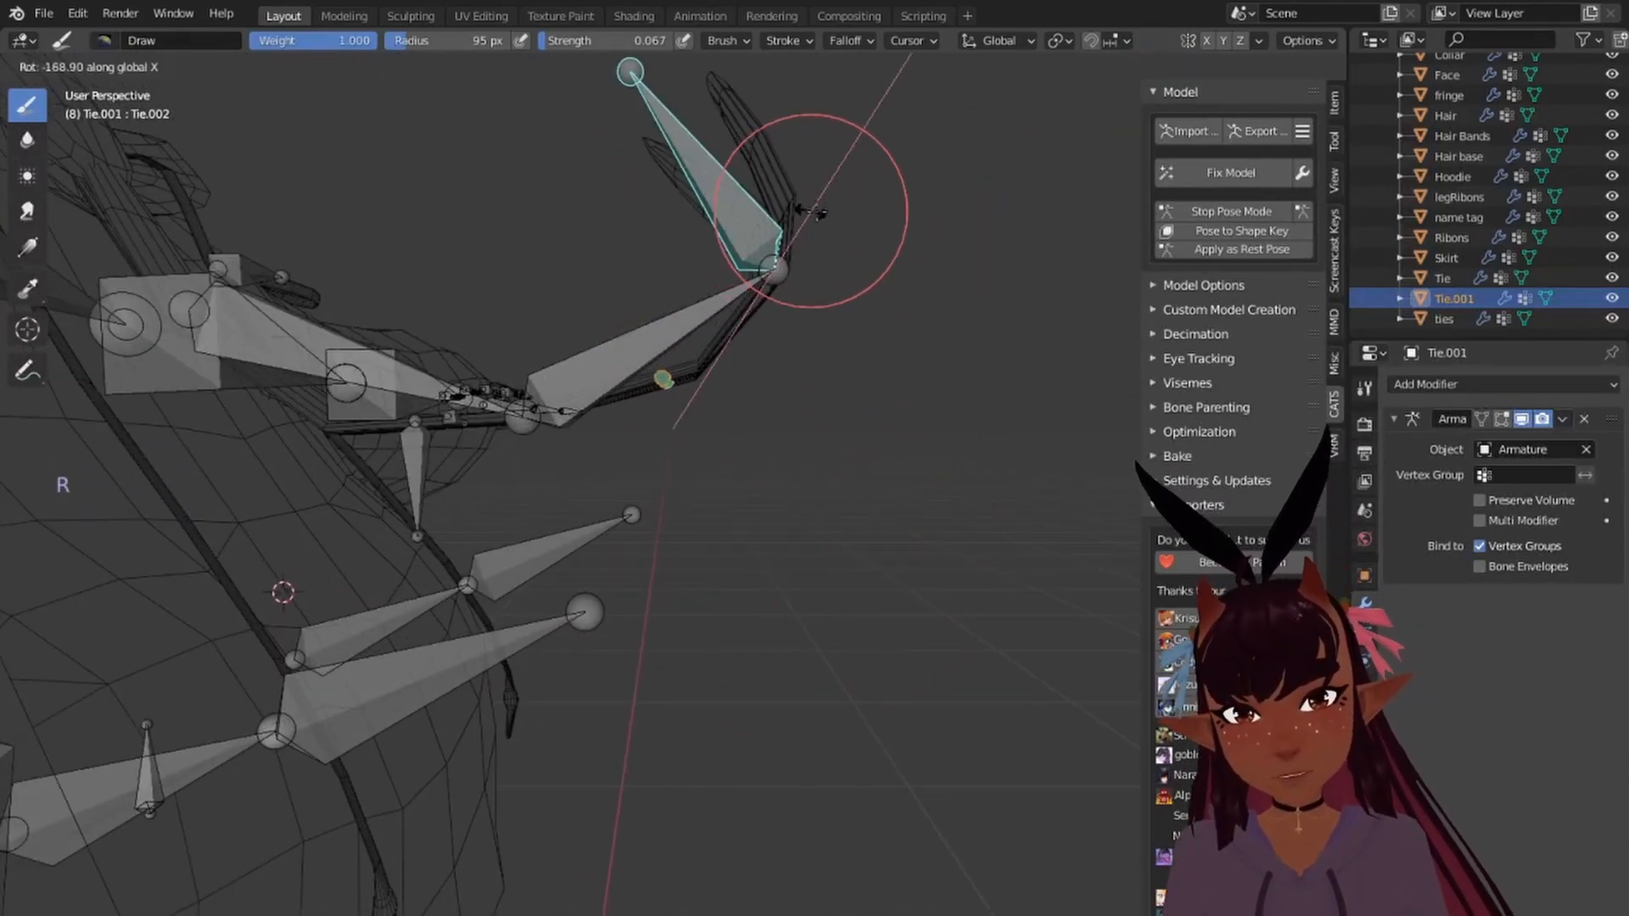
pyautogui.click(789, 242)
pyautogui.moveTo(790, 243); pyautogui.dragTo(689, 474, button='middle')
pyautogui.moveTo(863, 536); pyautogui.dragTo(973, 560)
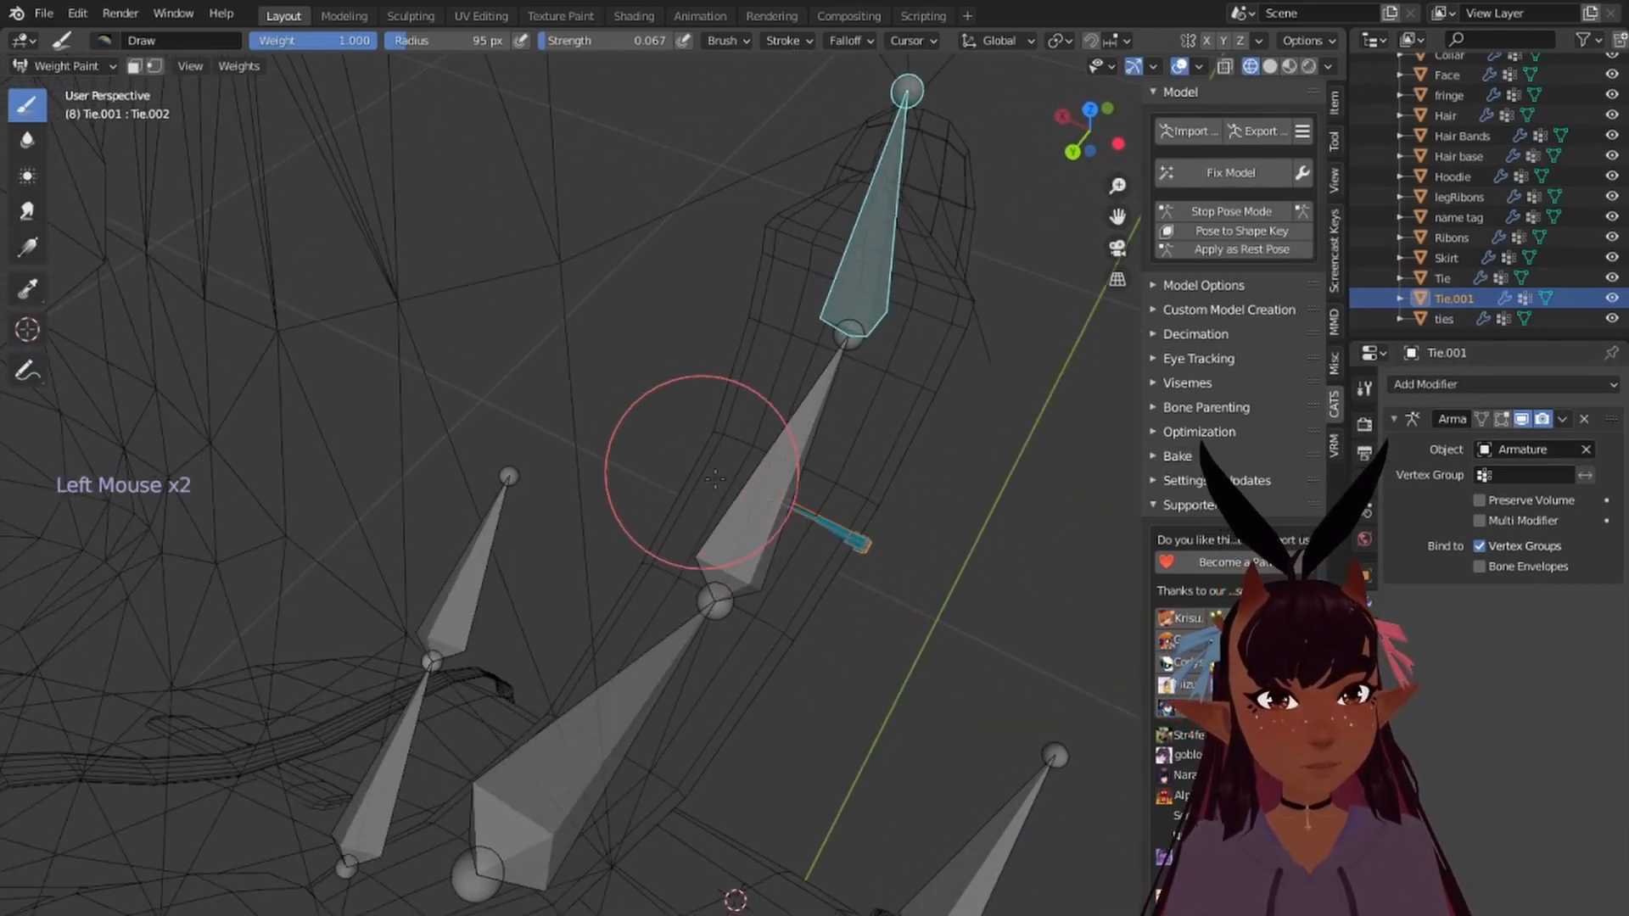
# Step: Rotate the Tie.002 bone about global X and the Tie.001 bone by 8.51° to recheck the clip's deformation
pyautogui.moveTo(906, 571); pyautogui.dragTo(824, 416, button='middle')
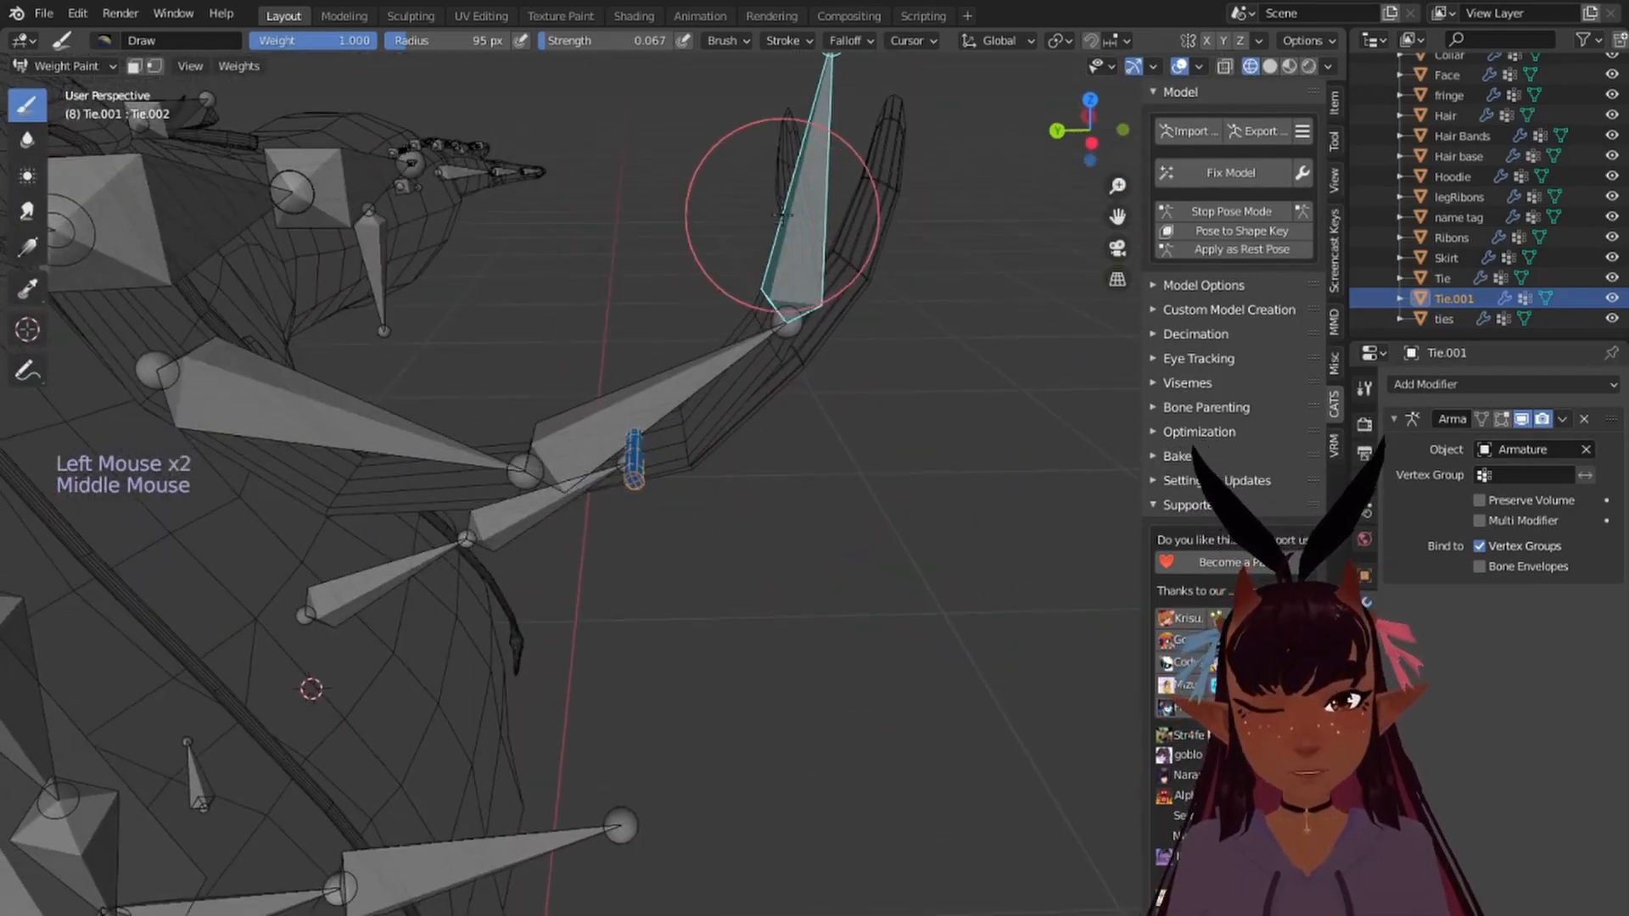
pyautogui.press('r')
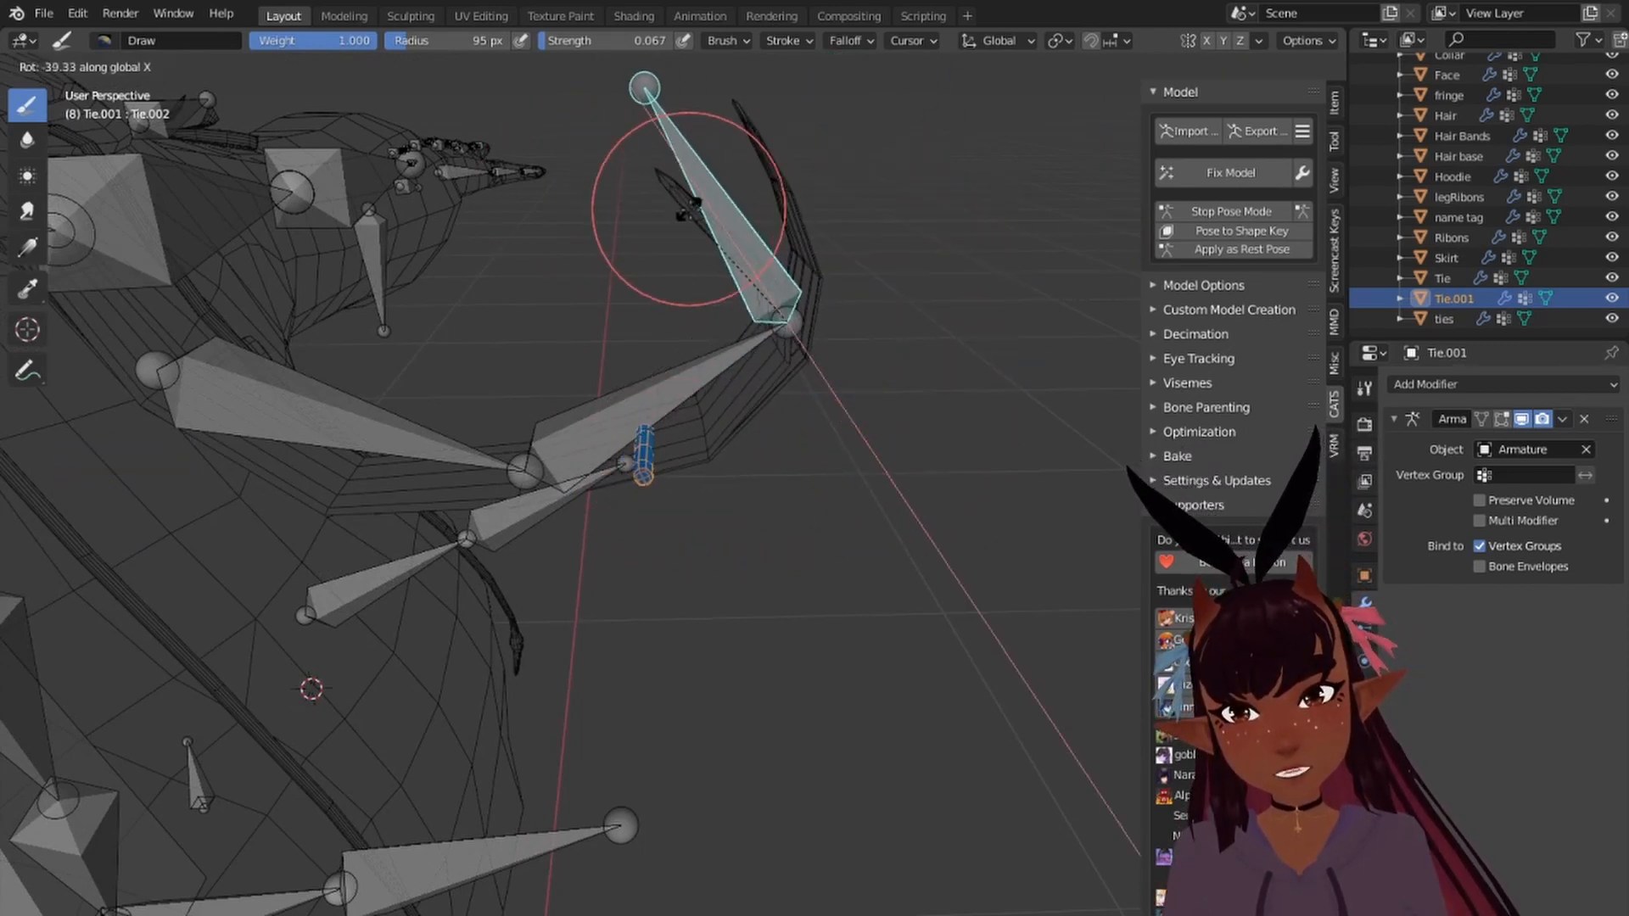
pyautogui.click(773, 237)
pyautogui.rightClick(674, 393)
pyautogui.press('r')
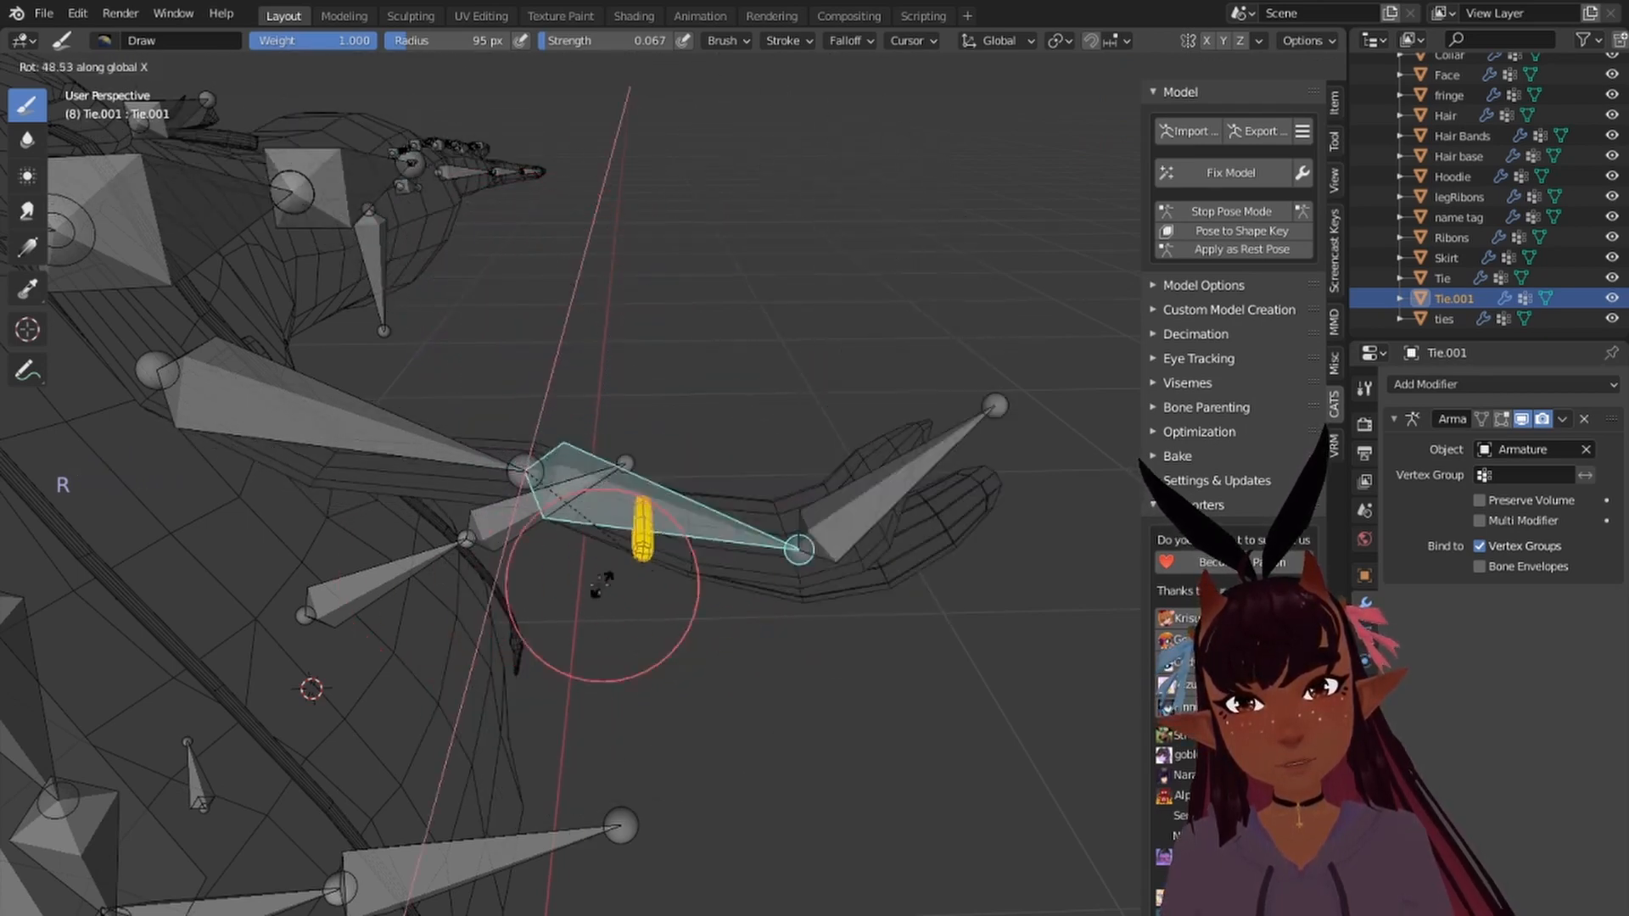
pyautogui.click(552, 462)
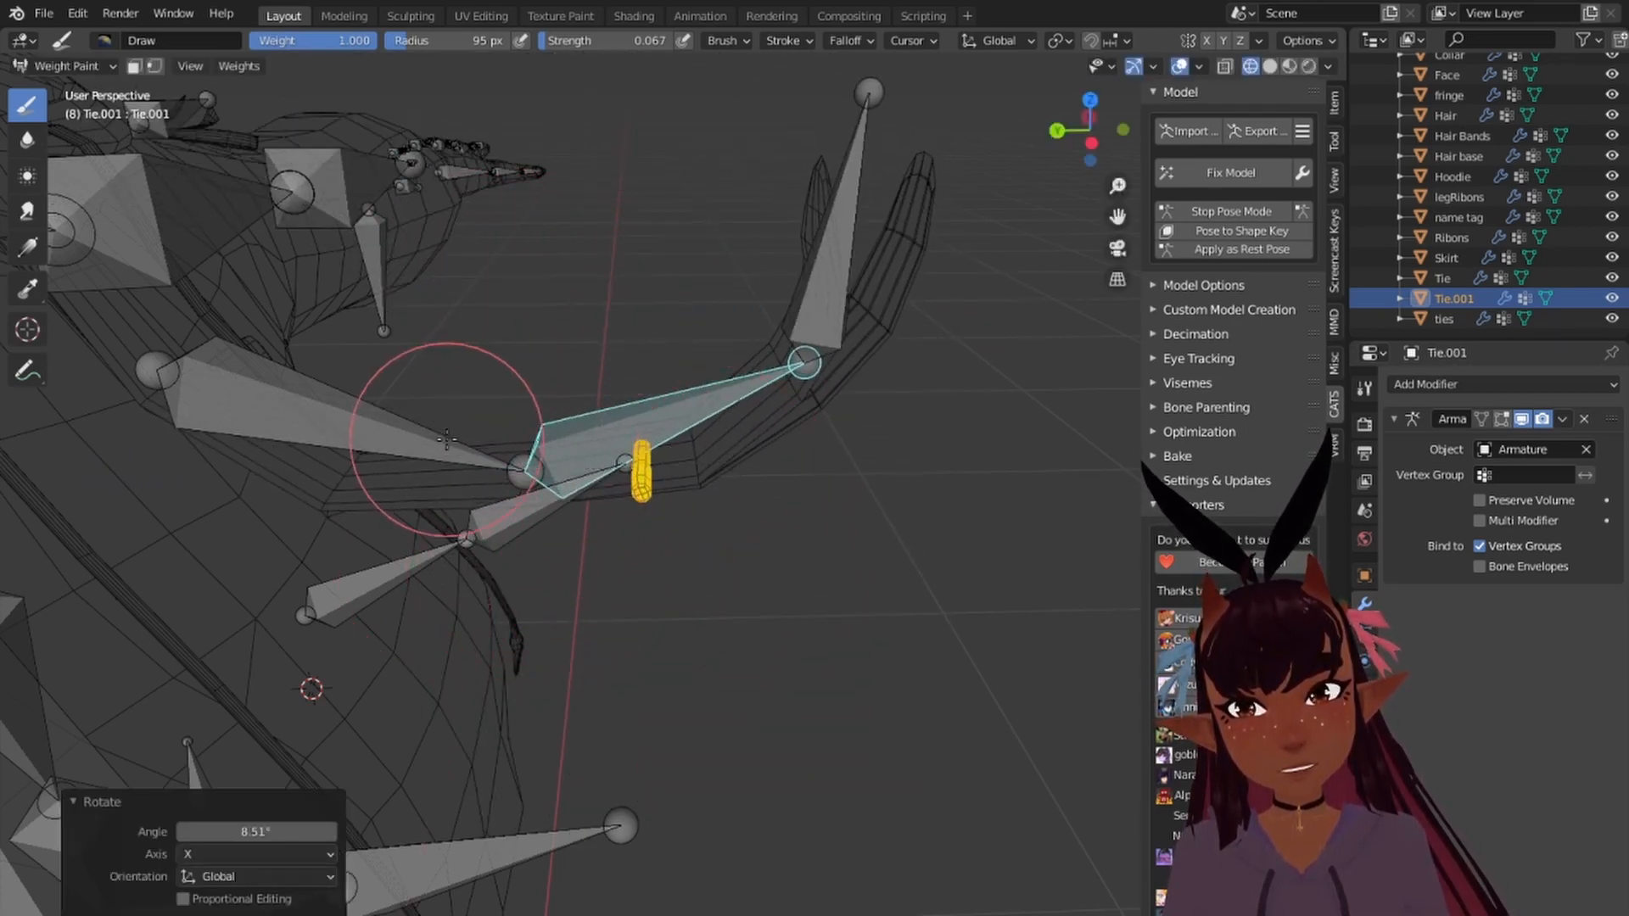
# Step: Rotate the Tie bone and its child Tie.001 about global X to check that the clip stays on the tie
pyautogui.rightClick(447, 441)
pyautogui.press('r')
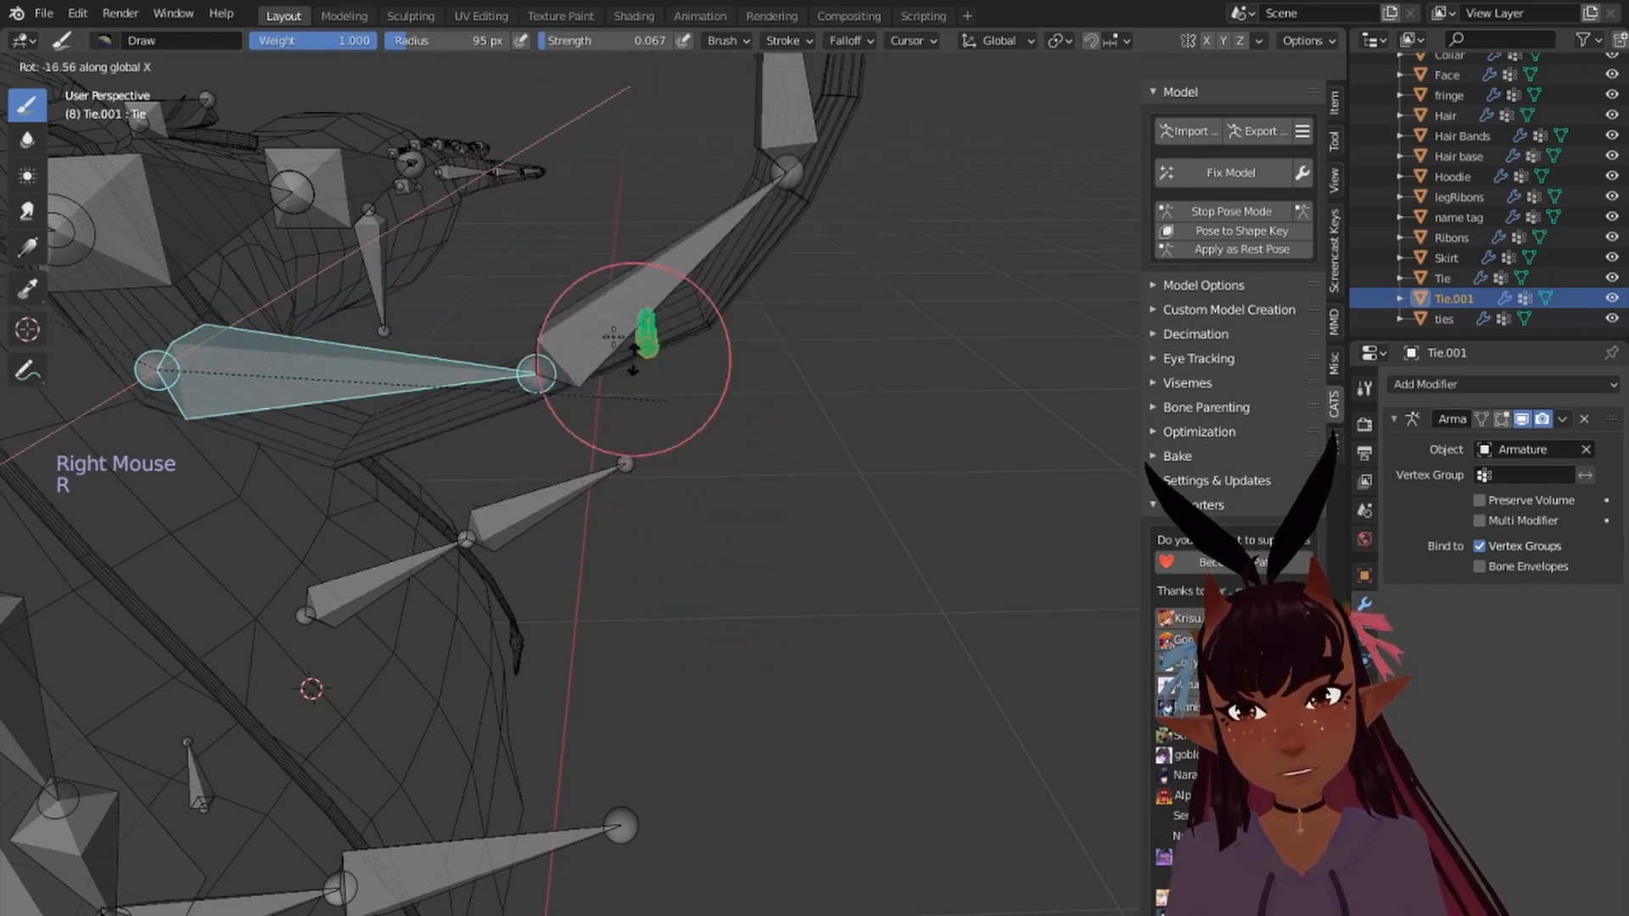
pyautogui.click(653, 204)
pyautogui.rightClick(644, 197)
pyautogui.press('r')
pyautogui.press('x')
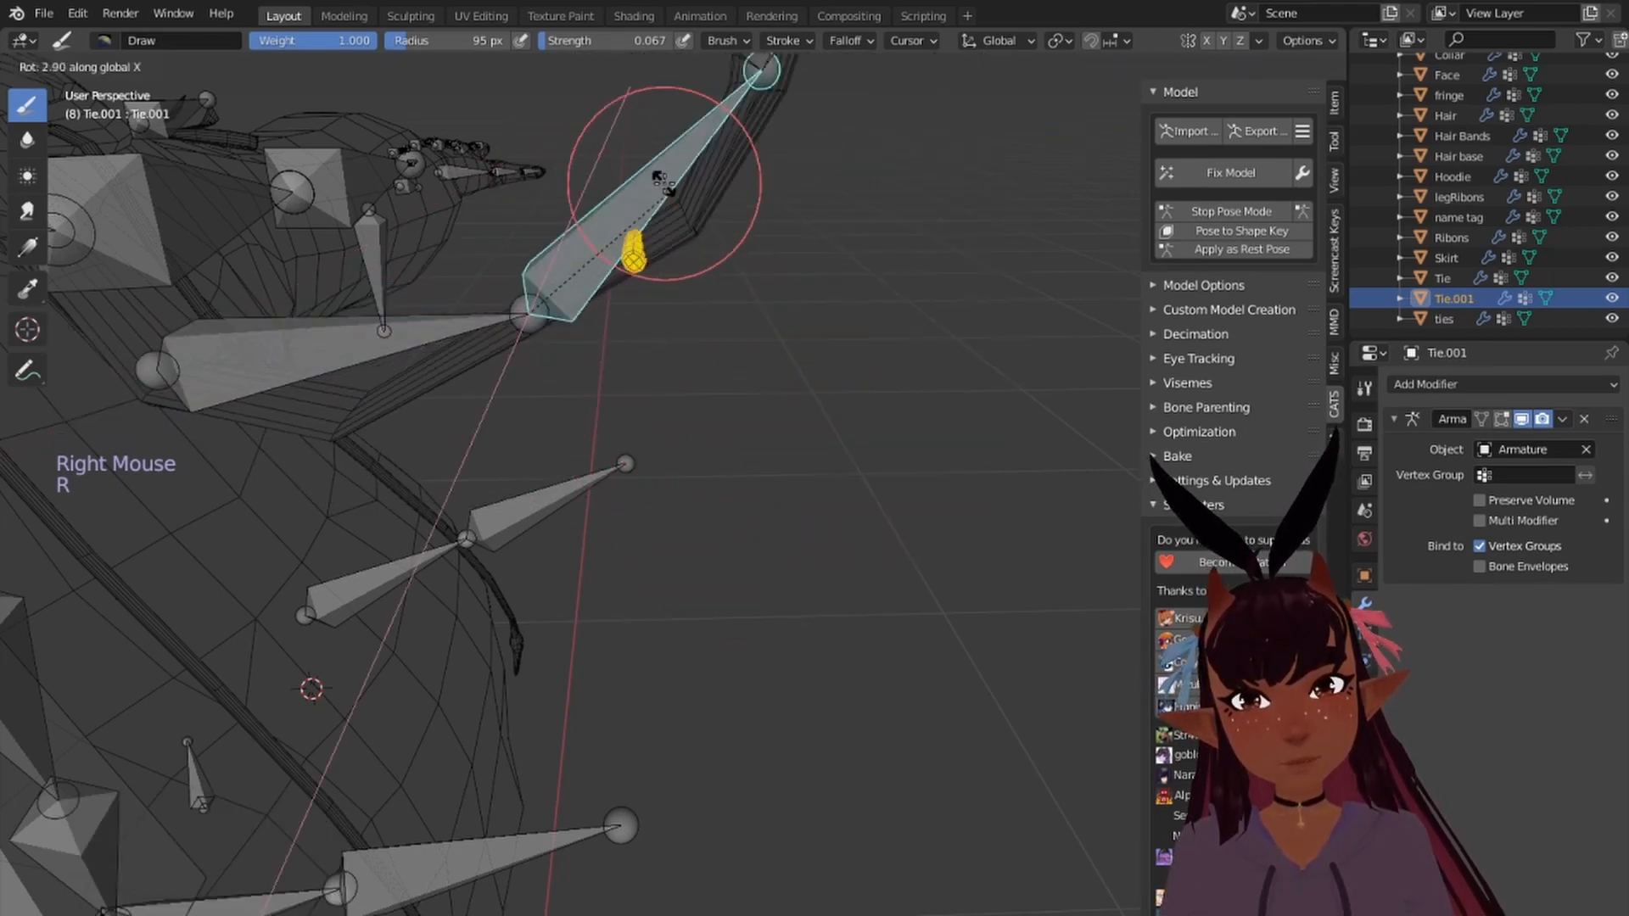
pyautogui.click(766, 311)
# Step: Stop CATS pose mode and deselect all objects
pyautogui.click(1245, 222)
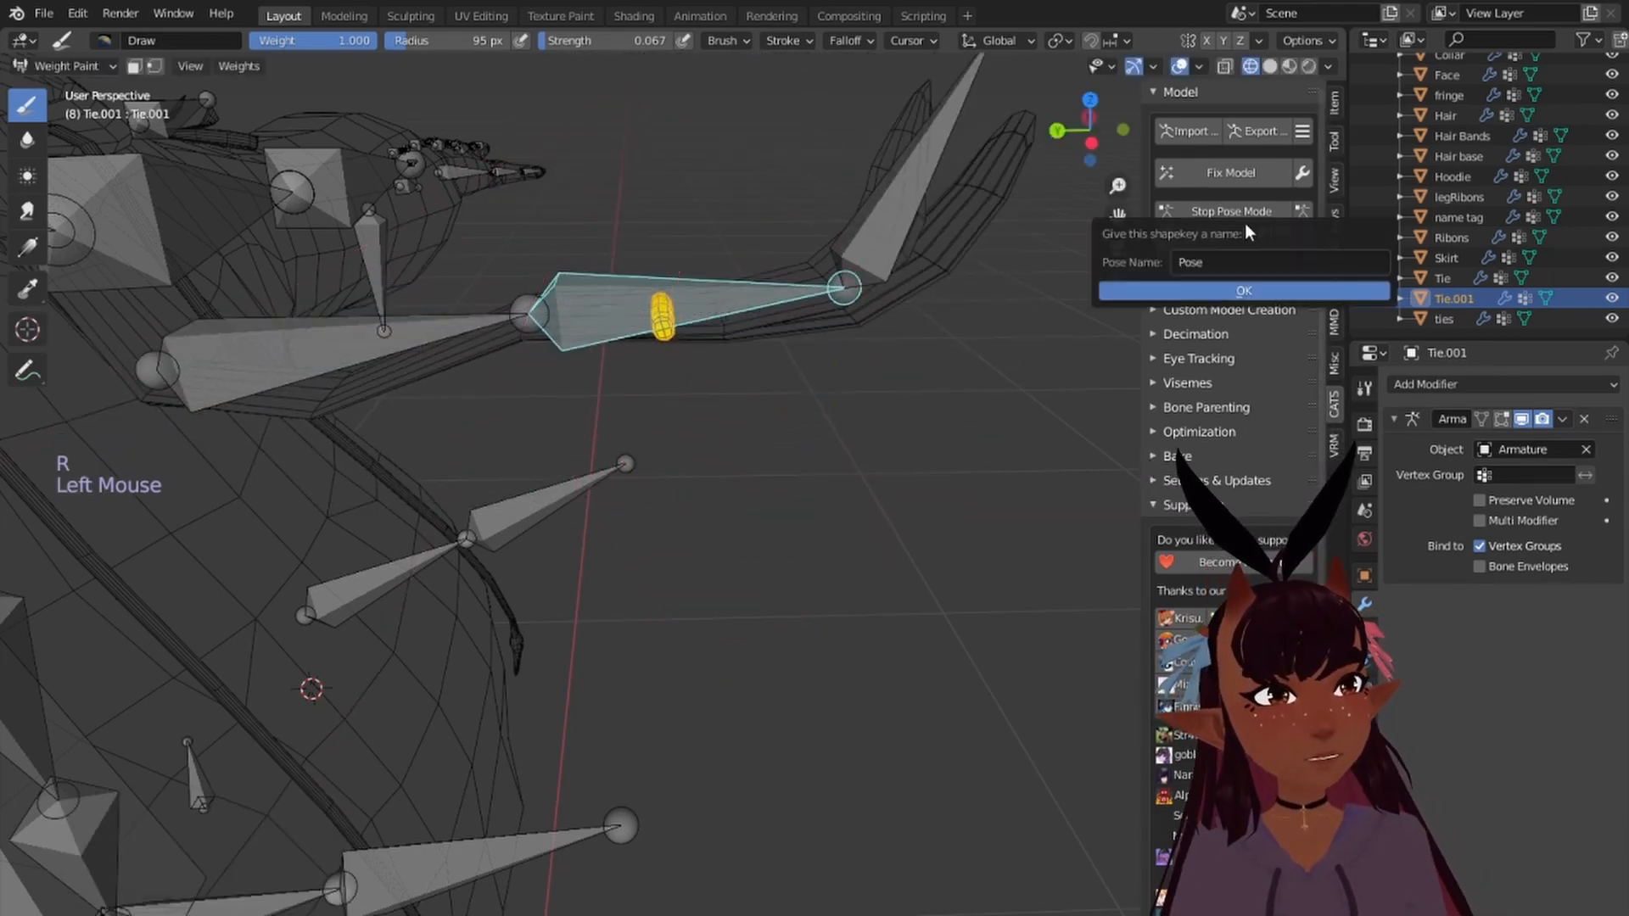
pyautogui.click(1222, 211)
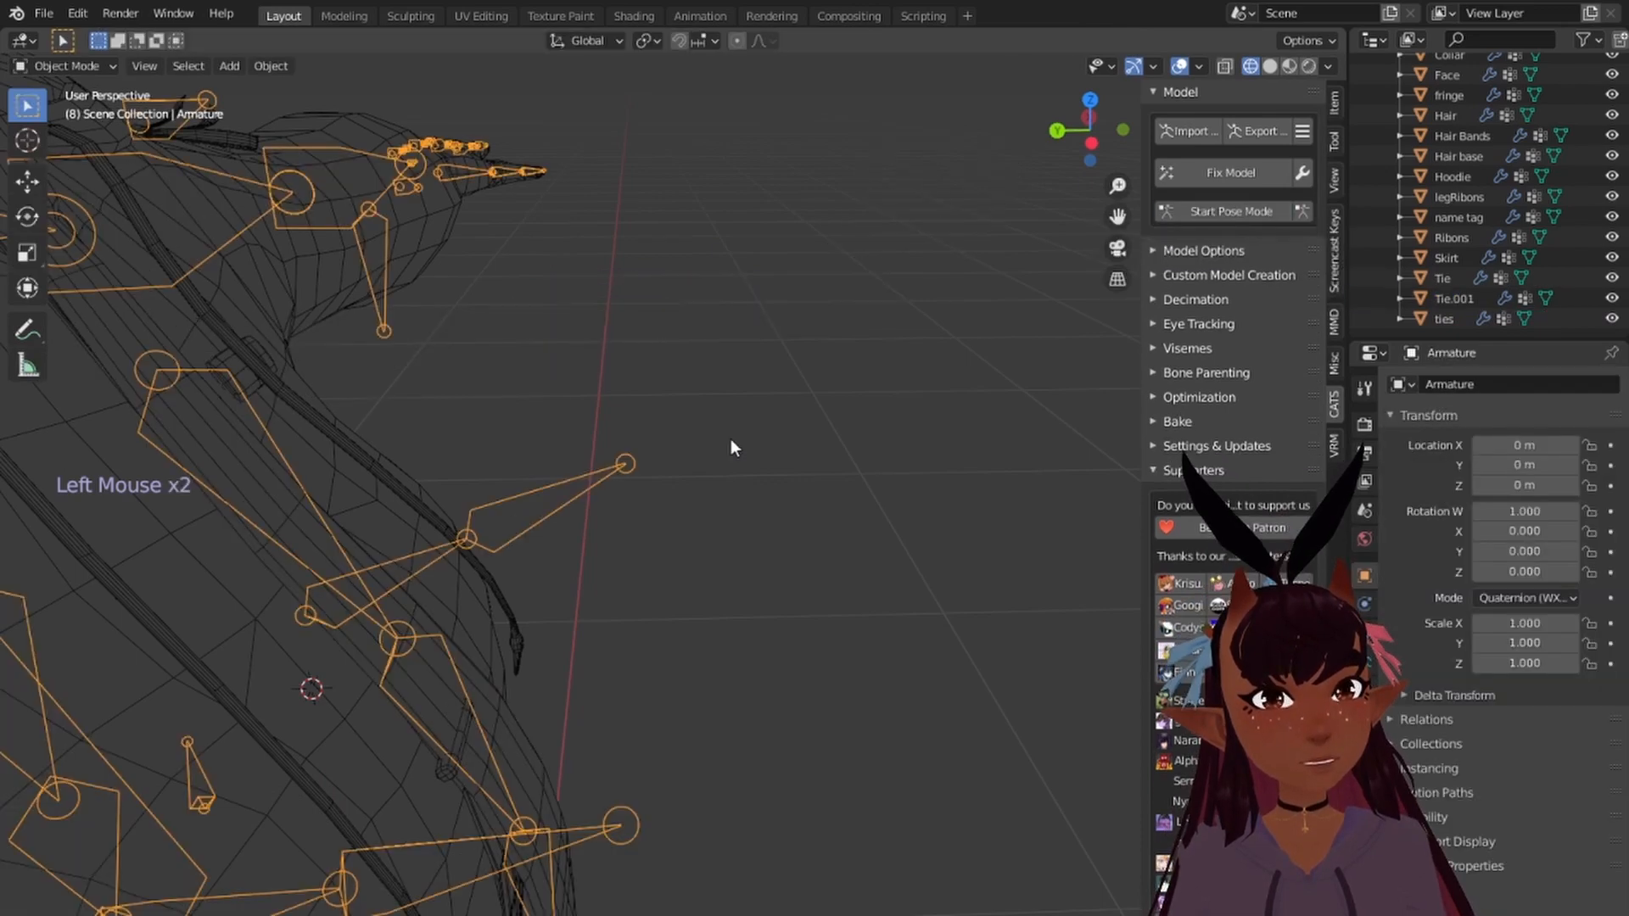
pyautogui.scroll(-6, 746, 453)
pyautogui.press('a')
pyautogui.press('a')
pyautogui.press('a')
pyautogui.moveTo(766, 472); pyautogui.dragTo(580, 382, button='middle')
# Step: Show the whole avatar in Material Preview shading with nothing selected
pyautogui.scroll(-4, 598, 344)
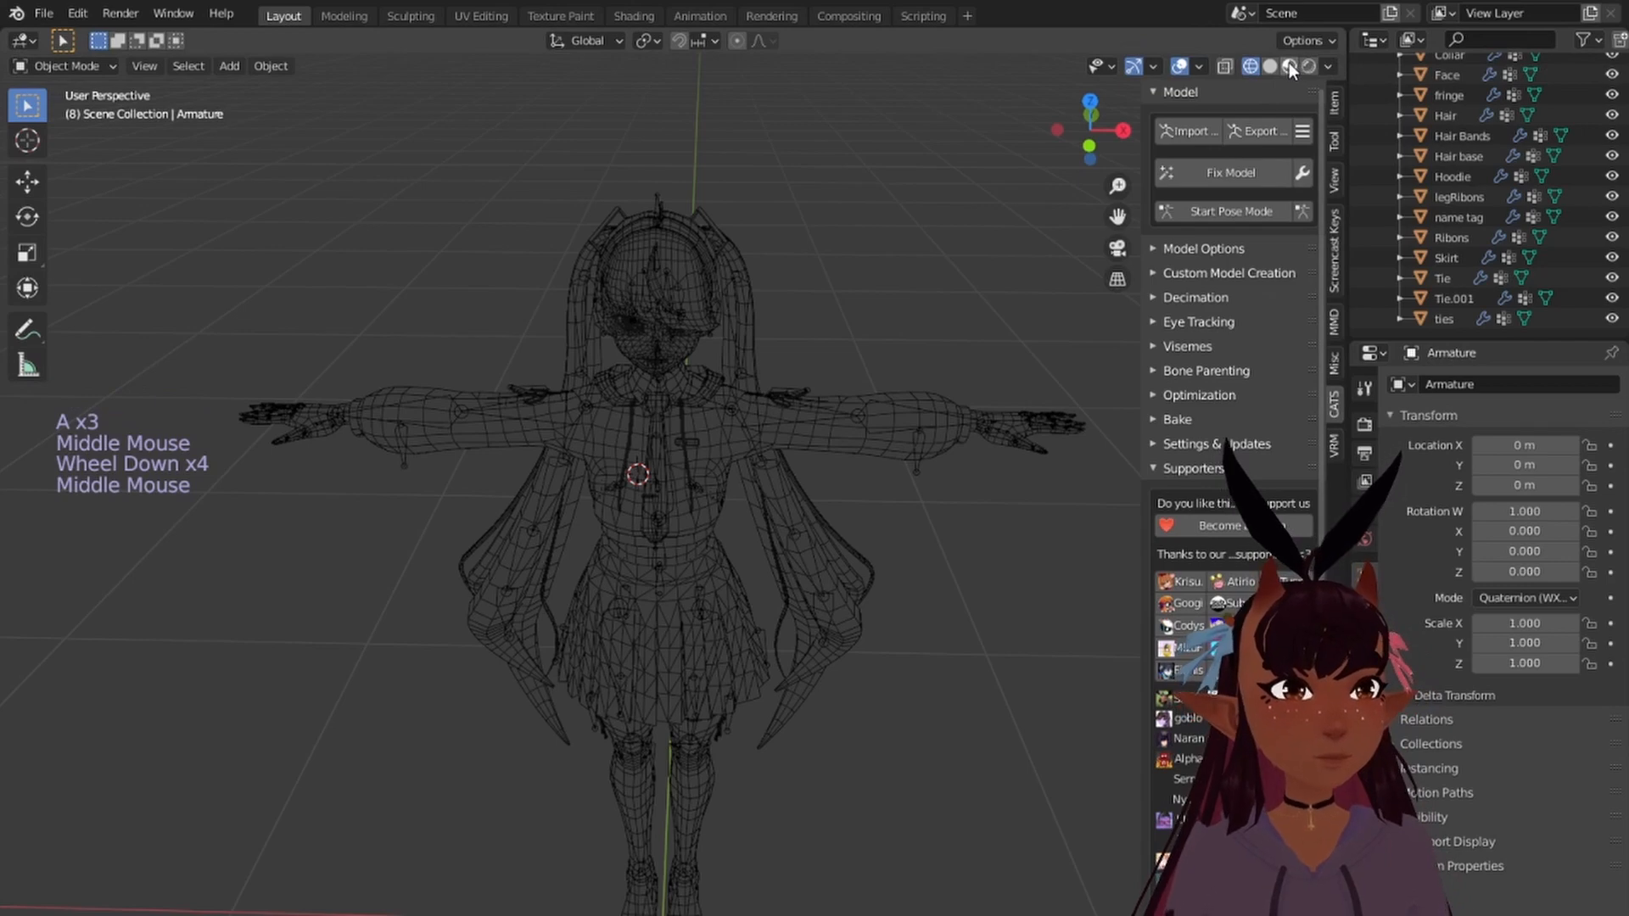
pyautogui.click(1288, 66)
pyautogui.scroll(-4, 717, 339)
pyautogui.press('a')
pyautogui.press('a')
pyautogui.press('a')
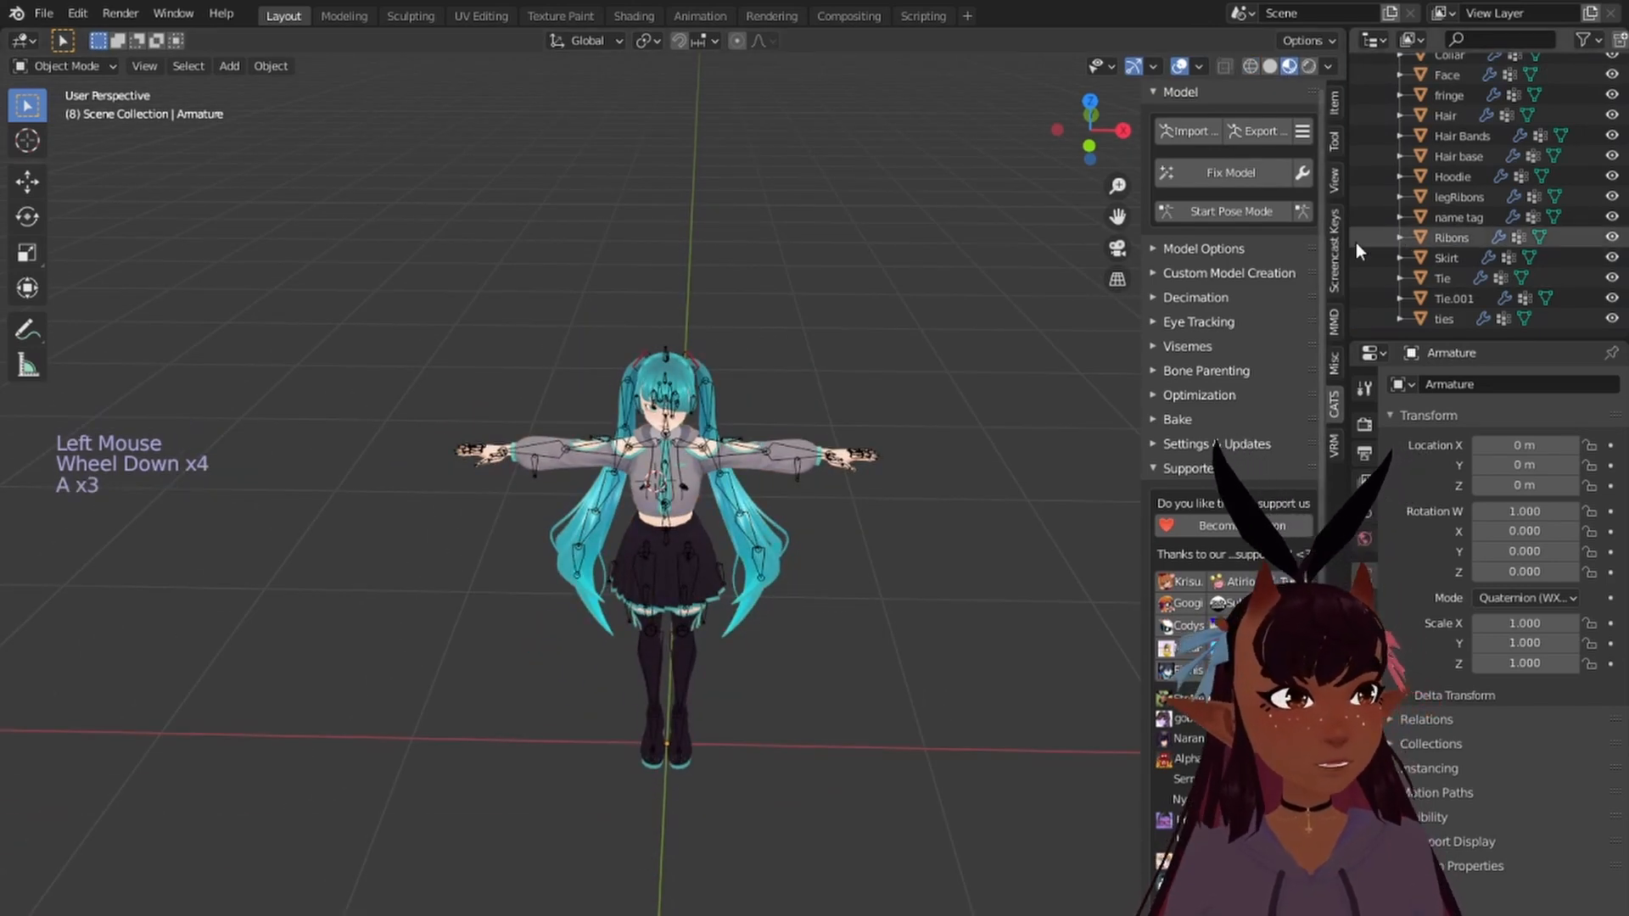
# Step: Join the Tie.001 clip back into the Tie mesh
pyautogui.click(1442, 297)
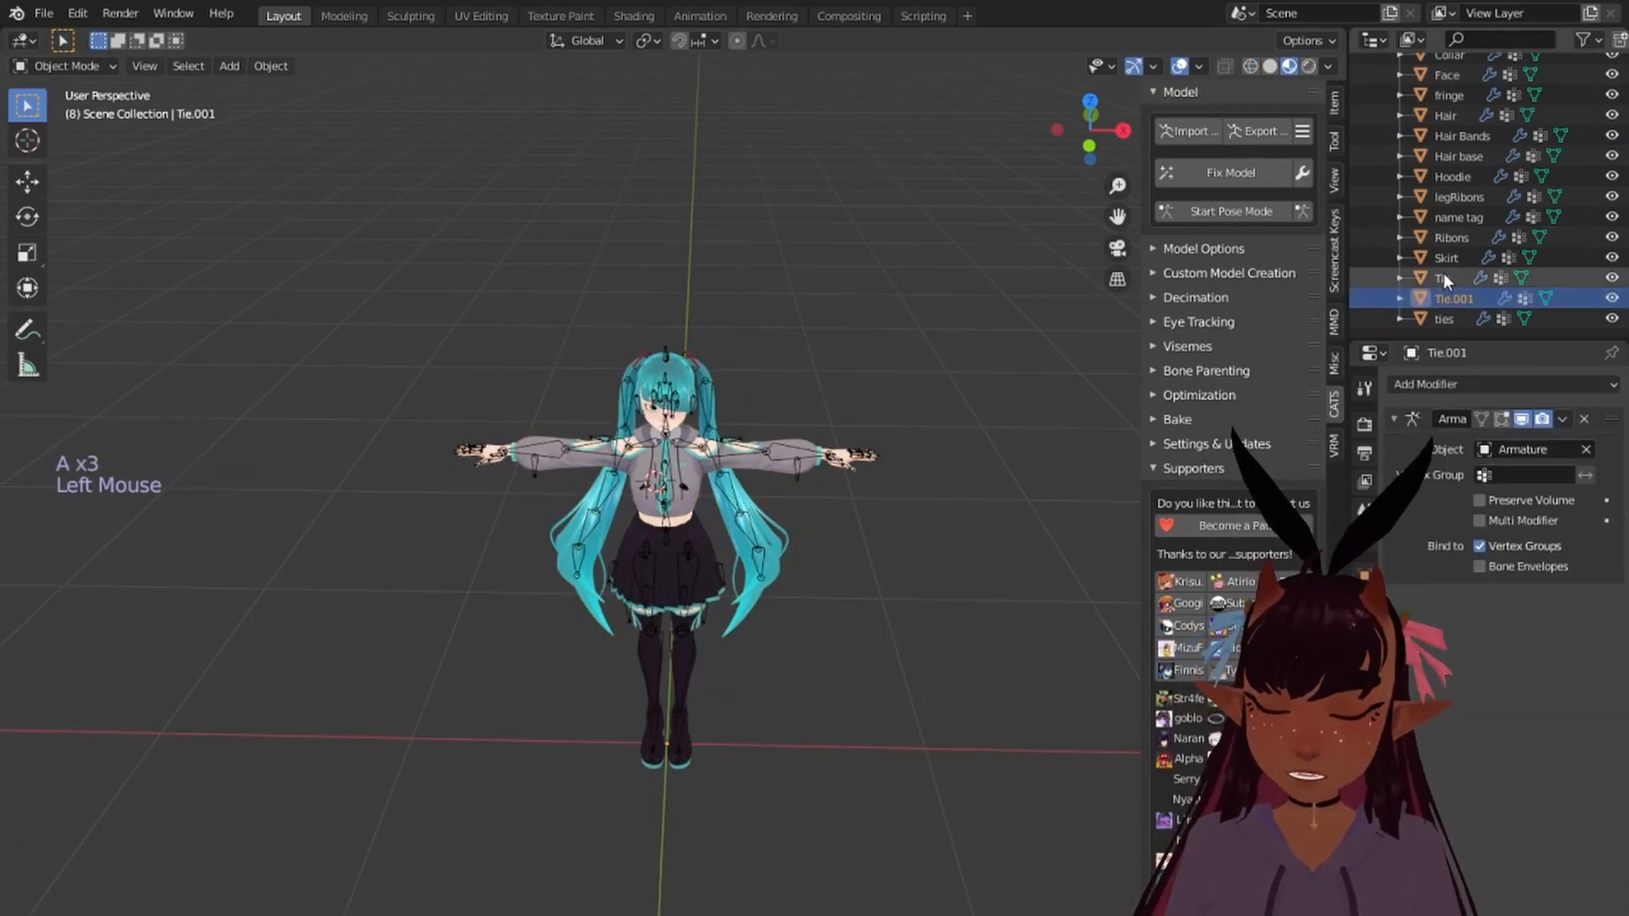
pyautogui.keyDown('ctrl'); pyautogui.click(1445, 279); pyautogui.keyUp('ctrl')
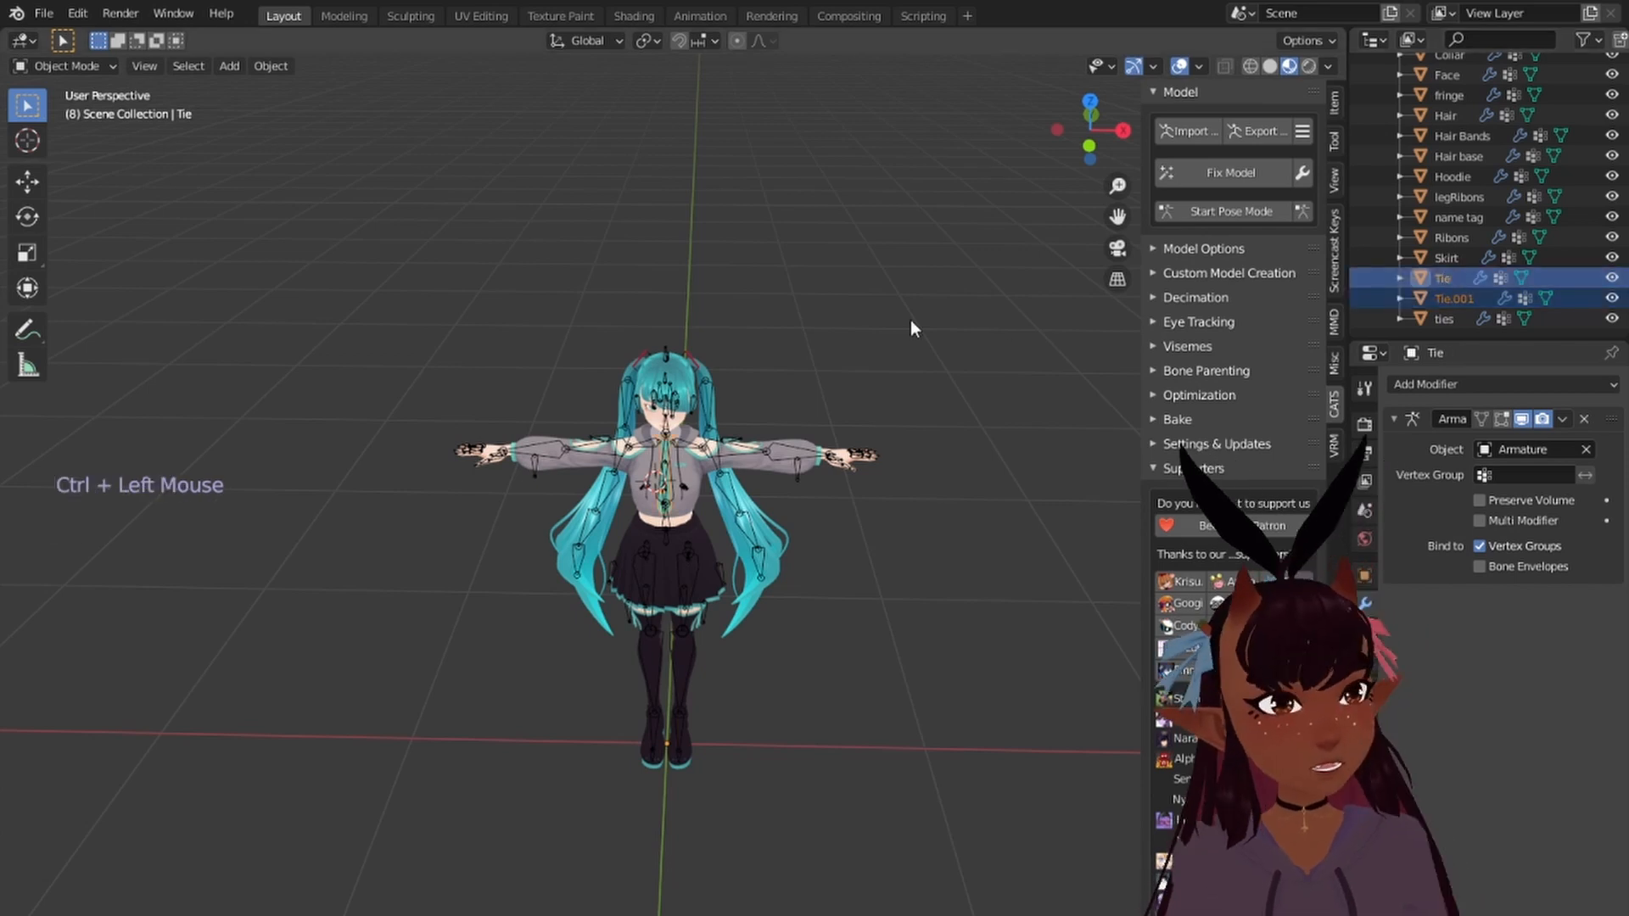
pyautogui.hotkey('ctrl', 'j')
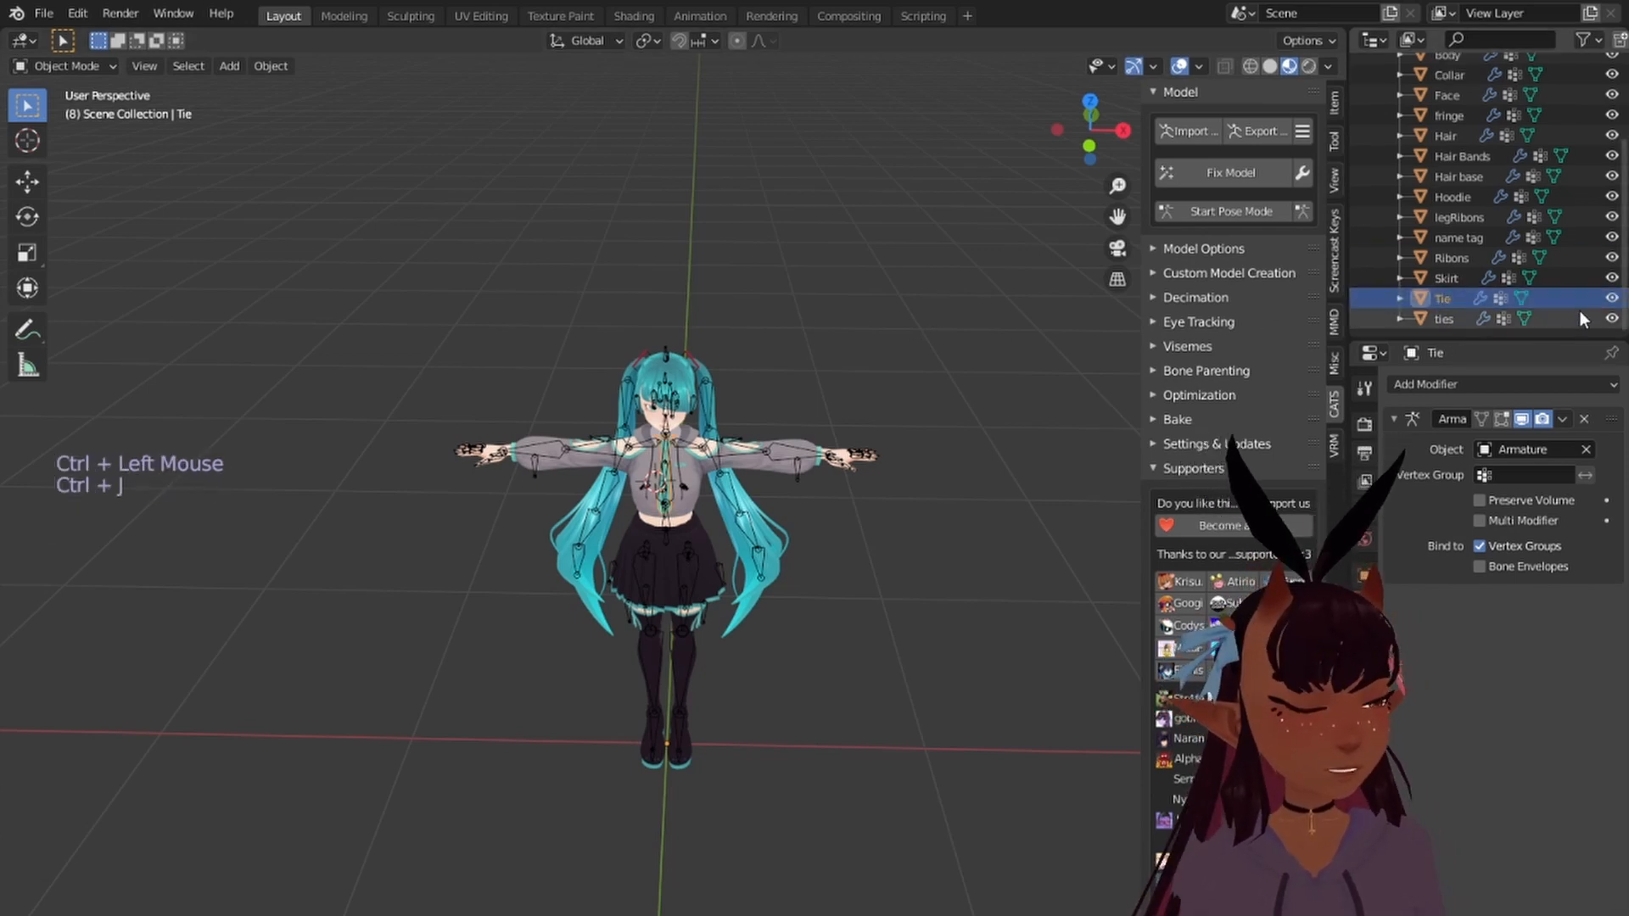
# Step: Select the Armature together with the name tag mesh and enter Weight Paint mode
pyautogui.scroll(3, 1493, 238)
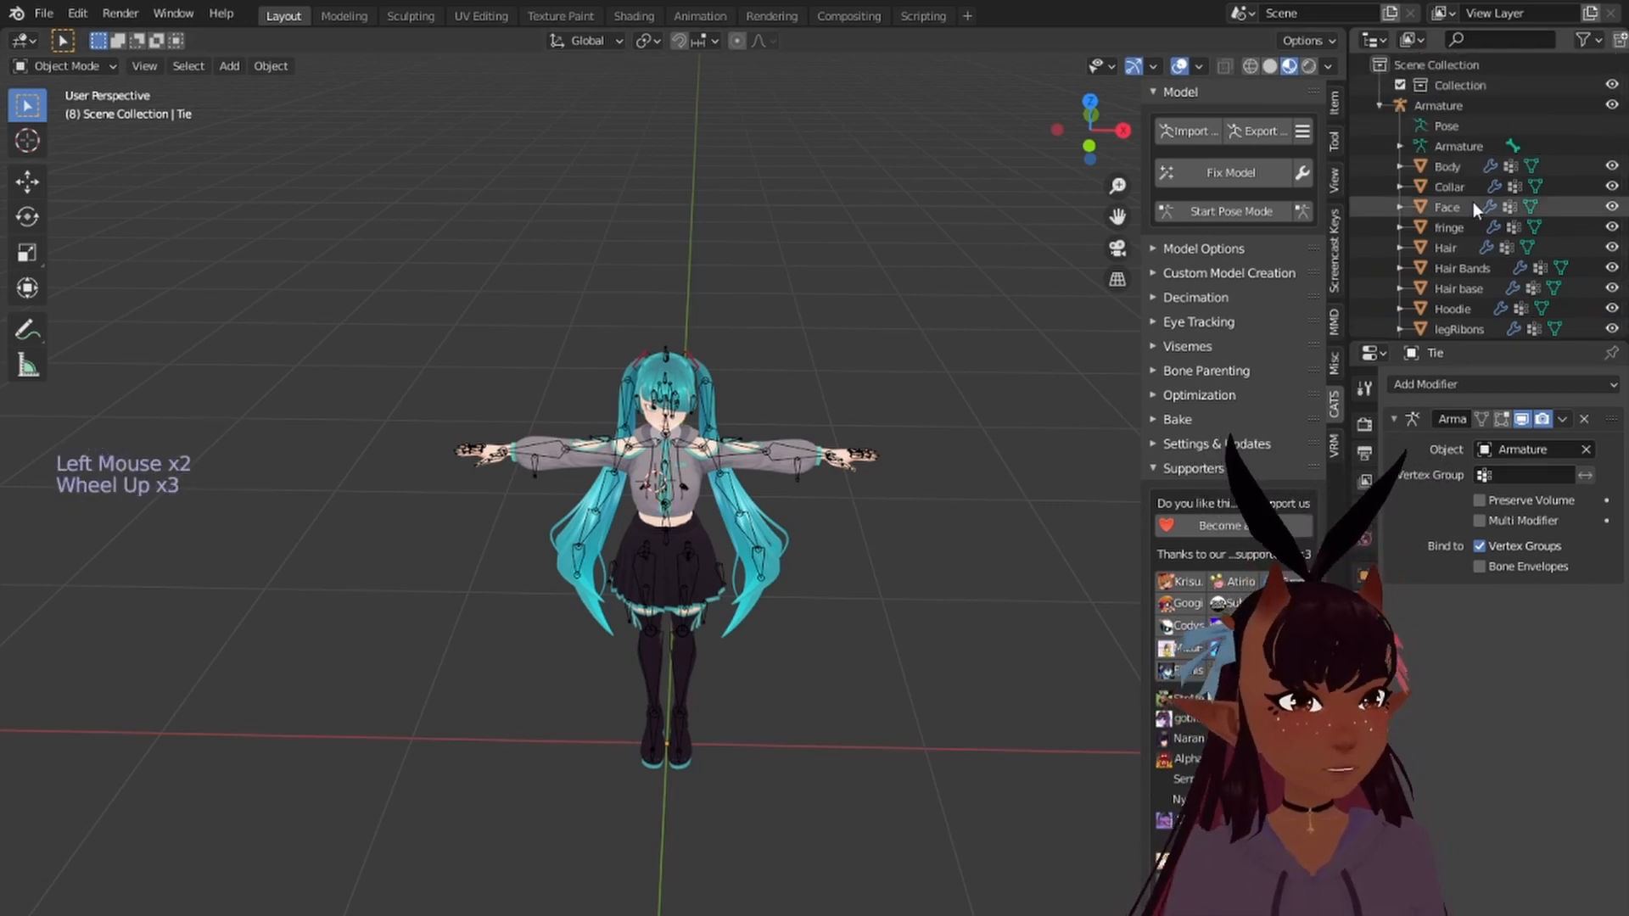
pyautogui.click(1450, 203)
pyautogui.scroll(-3, 1428, 203)
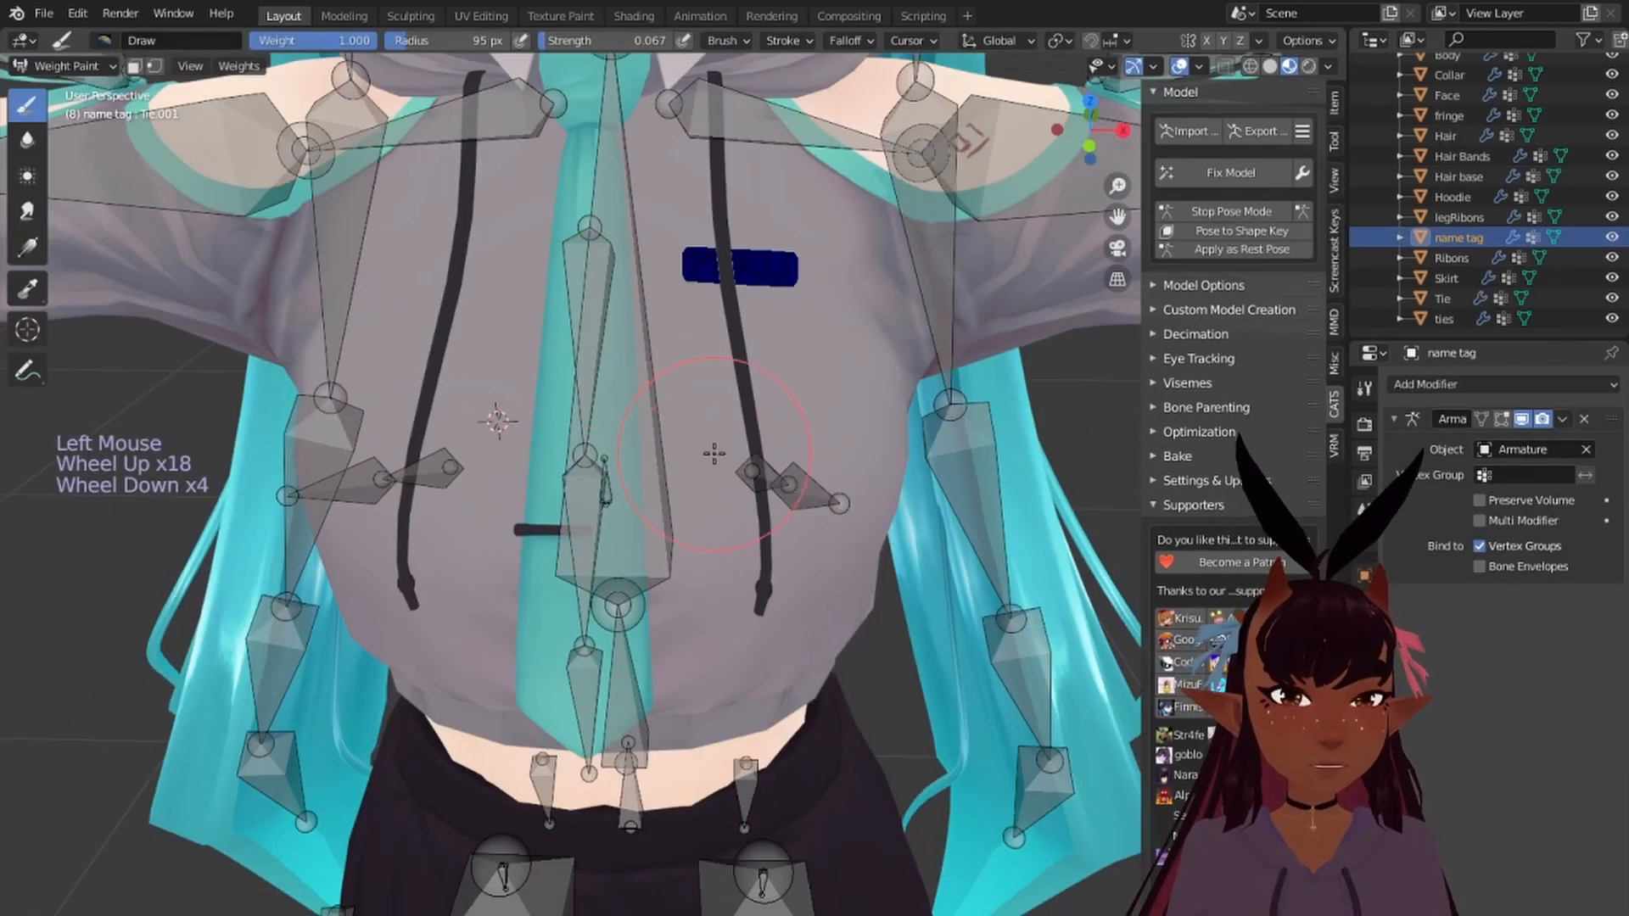
# Step: Rotate the breast bones on both sides to test how the hoodie and name tag deform
pyautogui.press('r')
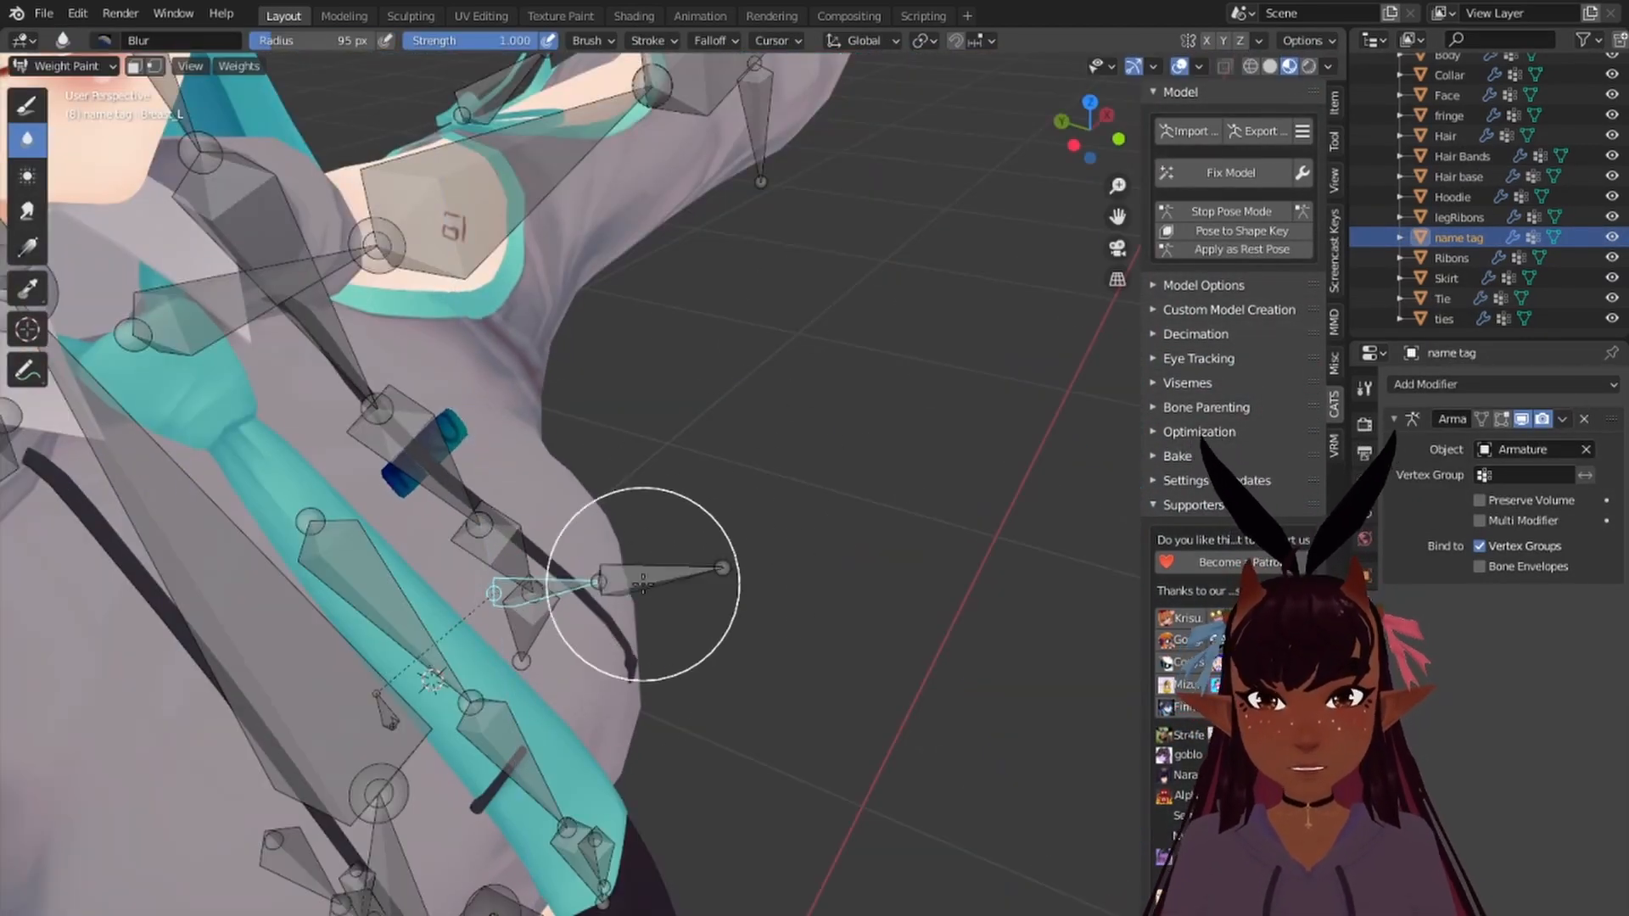
pyautogui.moveTo(643, 584); pyautogui.dragTo(509, 673, button='middle')
pyautogui.scroll(-3, 645, 509)
pyautogui.click(634, 624)
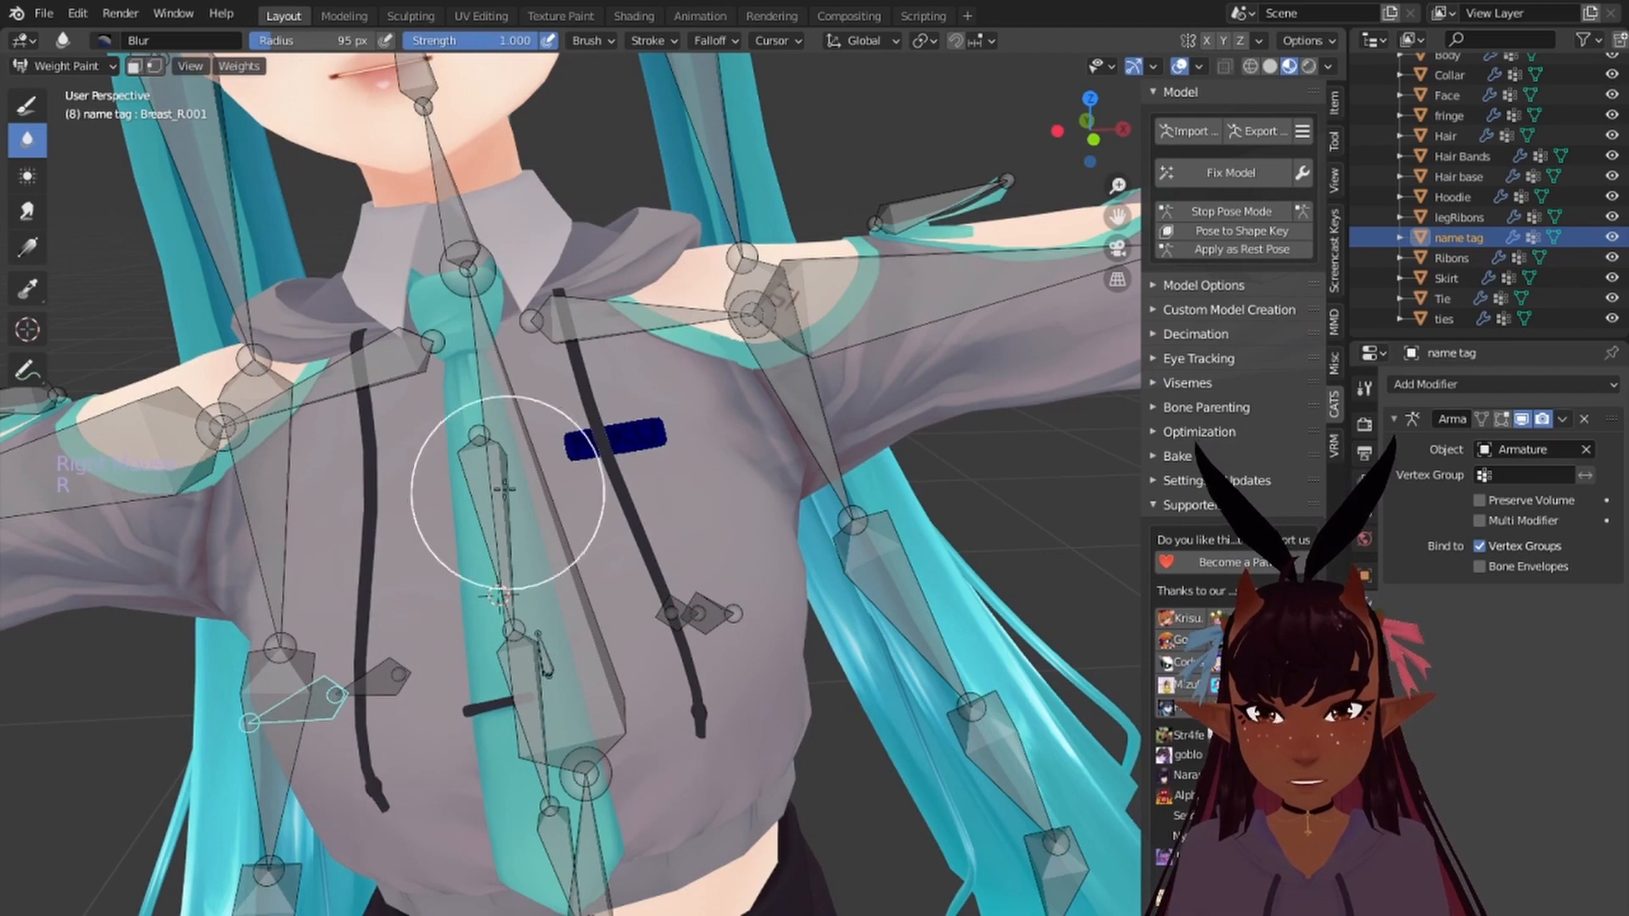
pyautogui.click(695, 613)
pyautogui.scroll(-4, 836, 618)
# Step: Rotate the left leg ribbon bone and bend the left lower leg backwards about the X axis to test the deformation
pyautogui.moveTo(837, 618); pyautogui.dragTo(609, 504, button='middle')
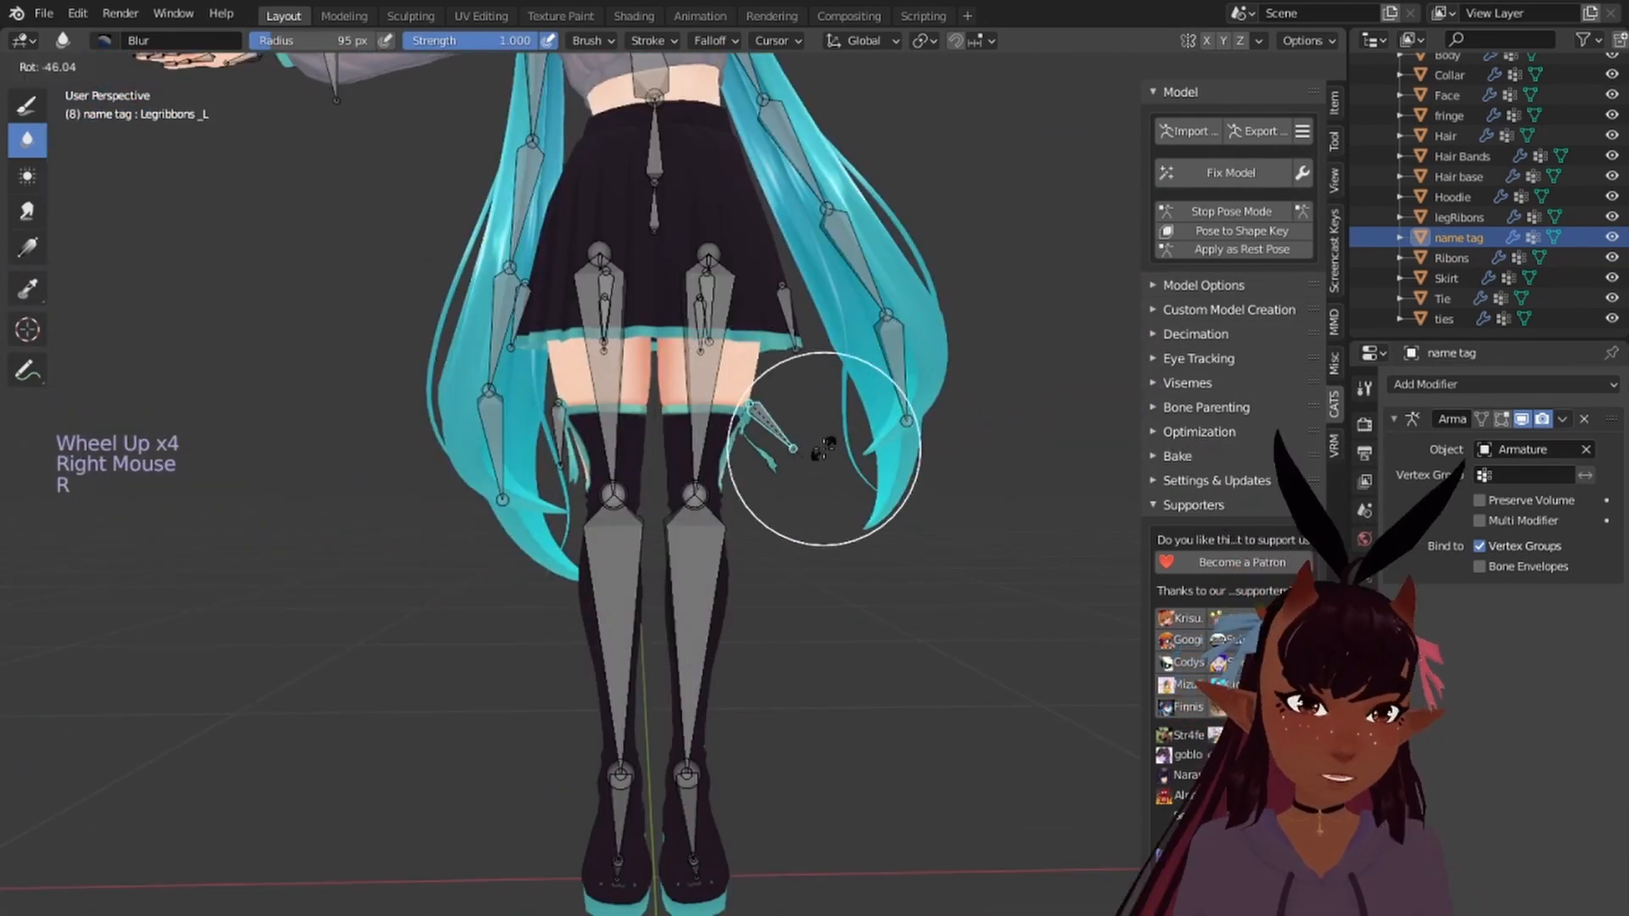
pyautogui.rightClick(547, 497)
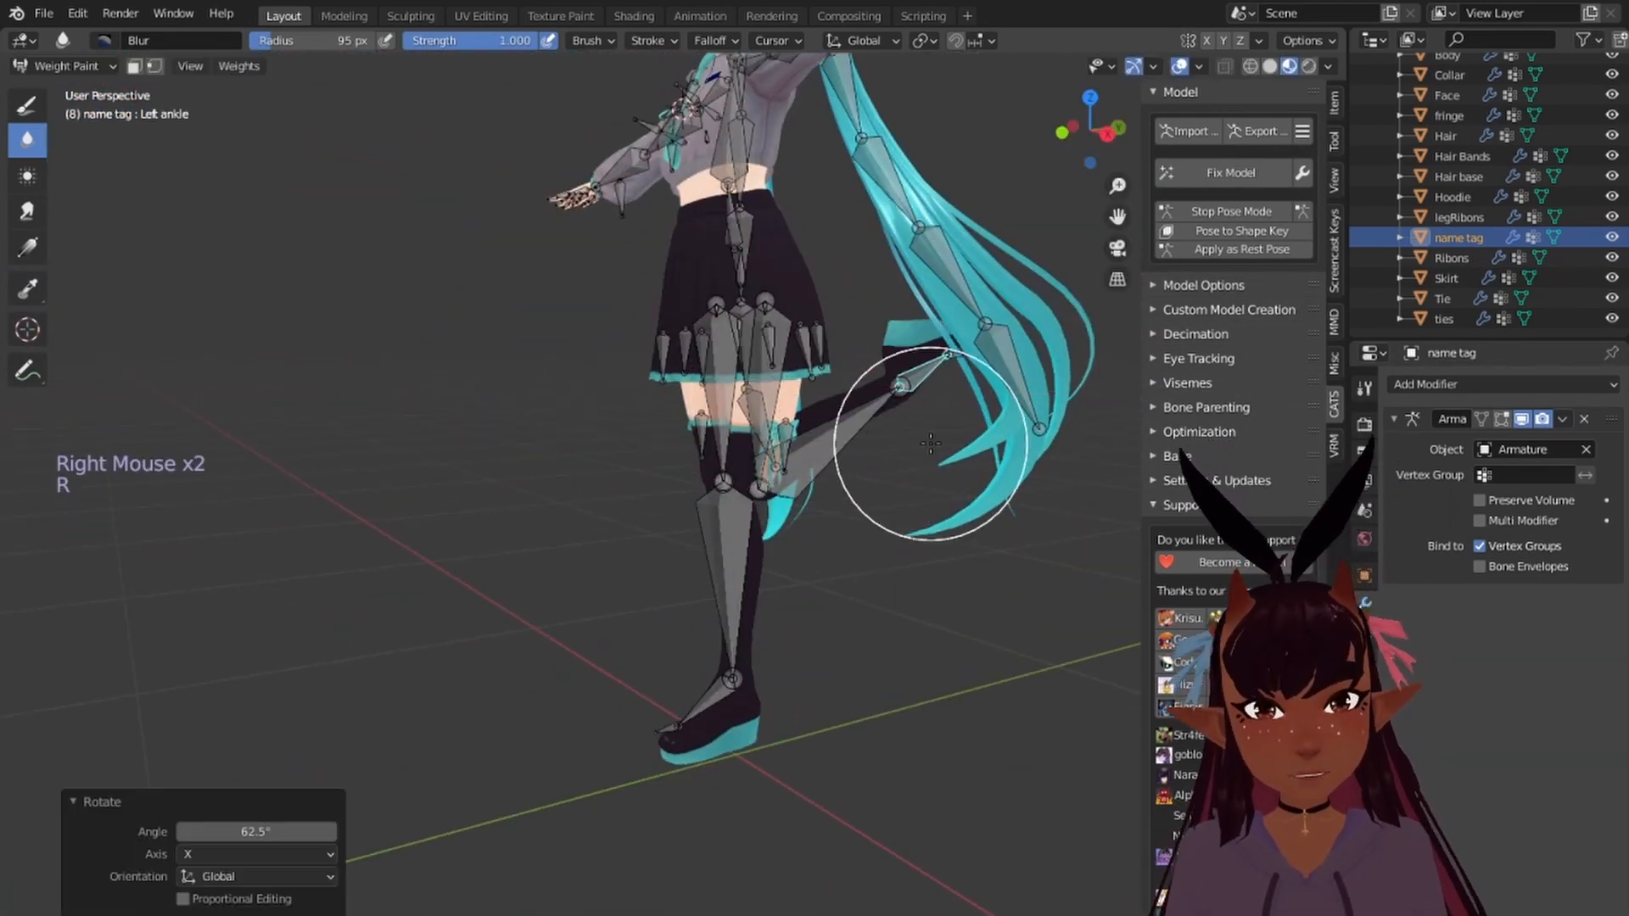
pyautogui.keyDown('shift'); pyautogui.moveTo(509, 509); pyautogui.dragTo(543, 475, button='middle'); pyautogui.keyUp('shift')
pyautogui.moveTo(543, 475); pyautogui.dragTo(1137, 470, button='middle')
pyautogui.scroll(-2, 899, 449)
pyautogui.scroll(-3, 882, 424)
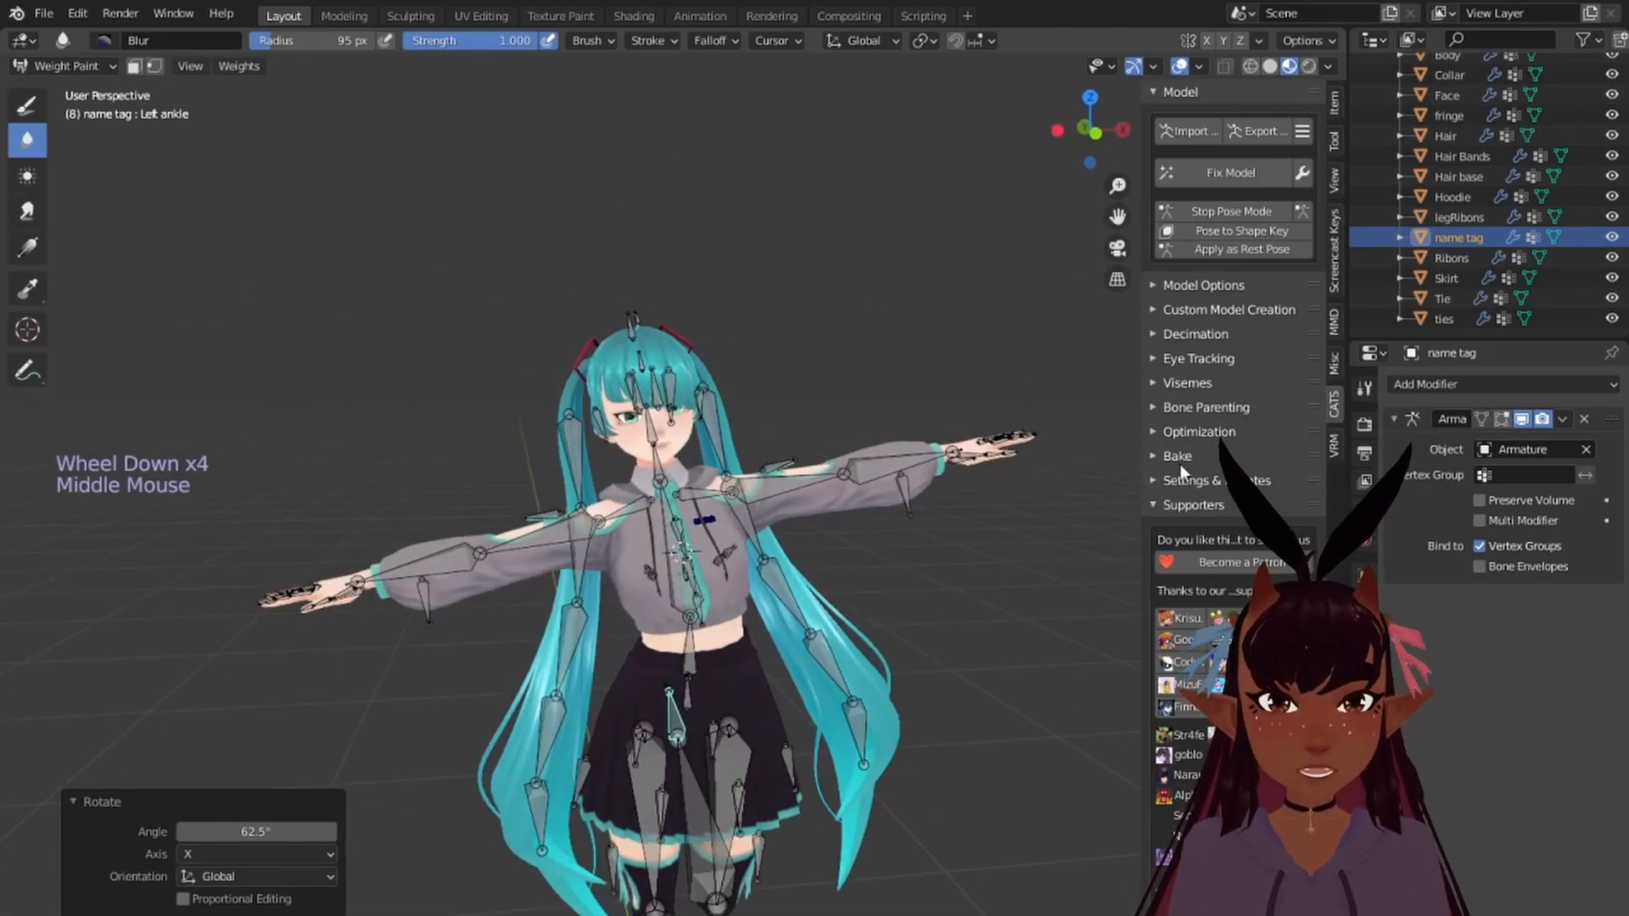
# Step: Rotate the Neck bone 14.3° in the view plane and examine the collar and hood
pyautogui.press('KP_1')
pyautogui.scroll(-4, 848, 297)
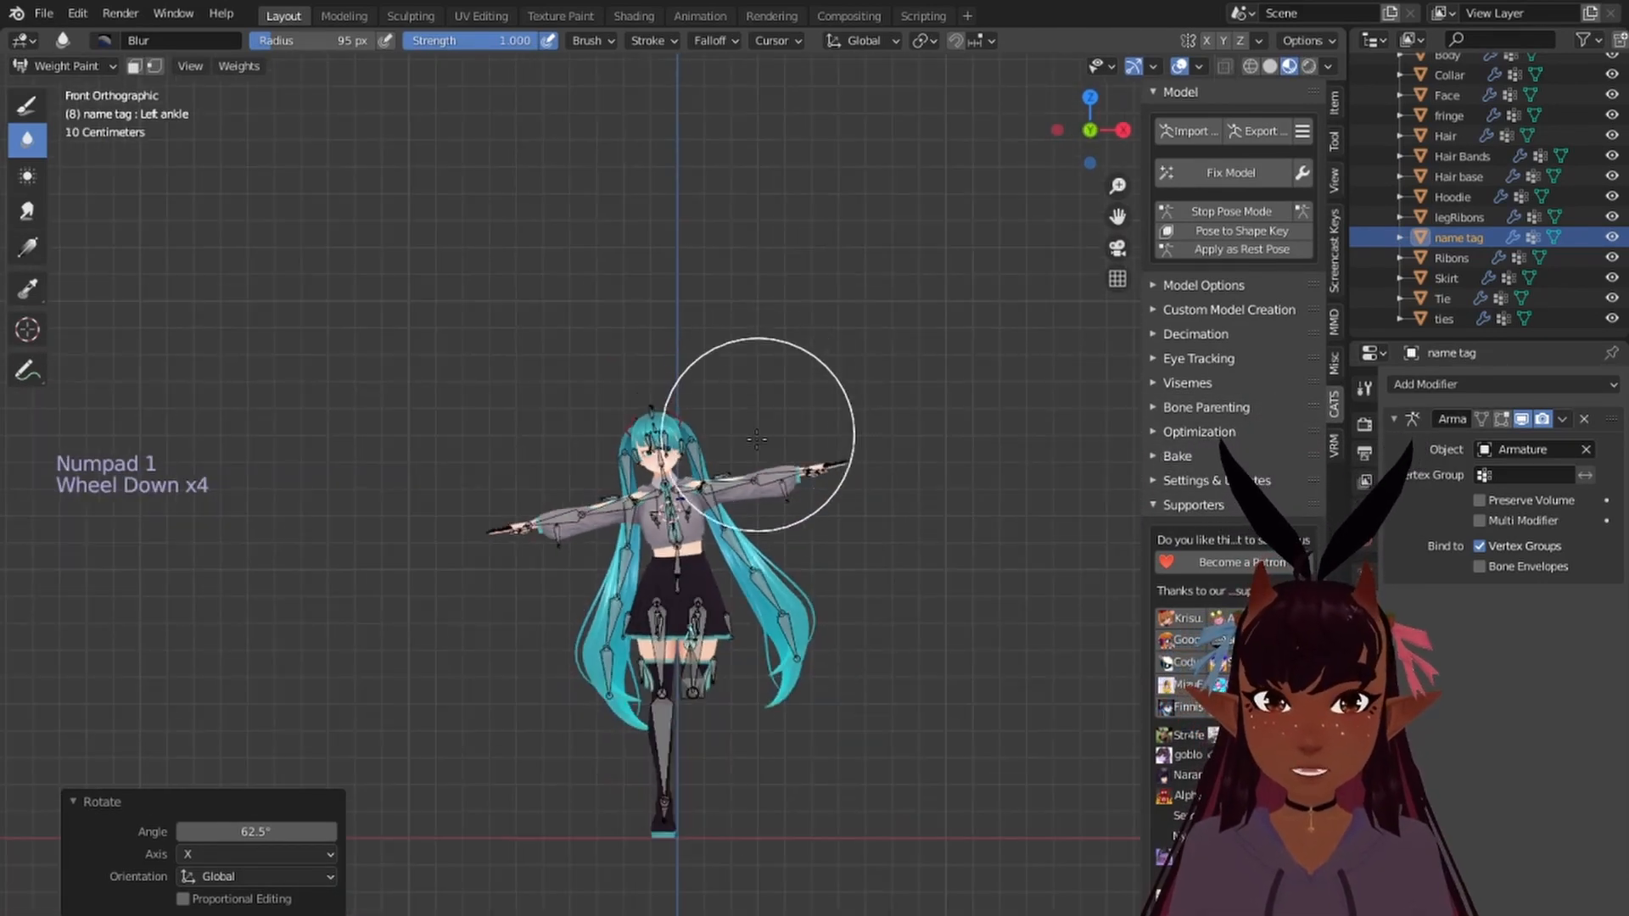
pyautogui.scroll(5, 792, 472)
pyautogui.moveTo(792, 472); pyautogui.dragTo(70, 469, button='middle')
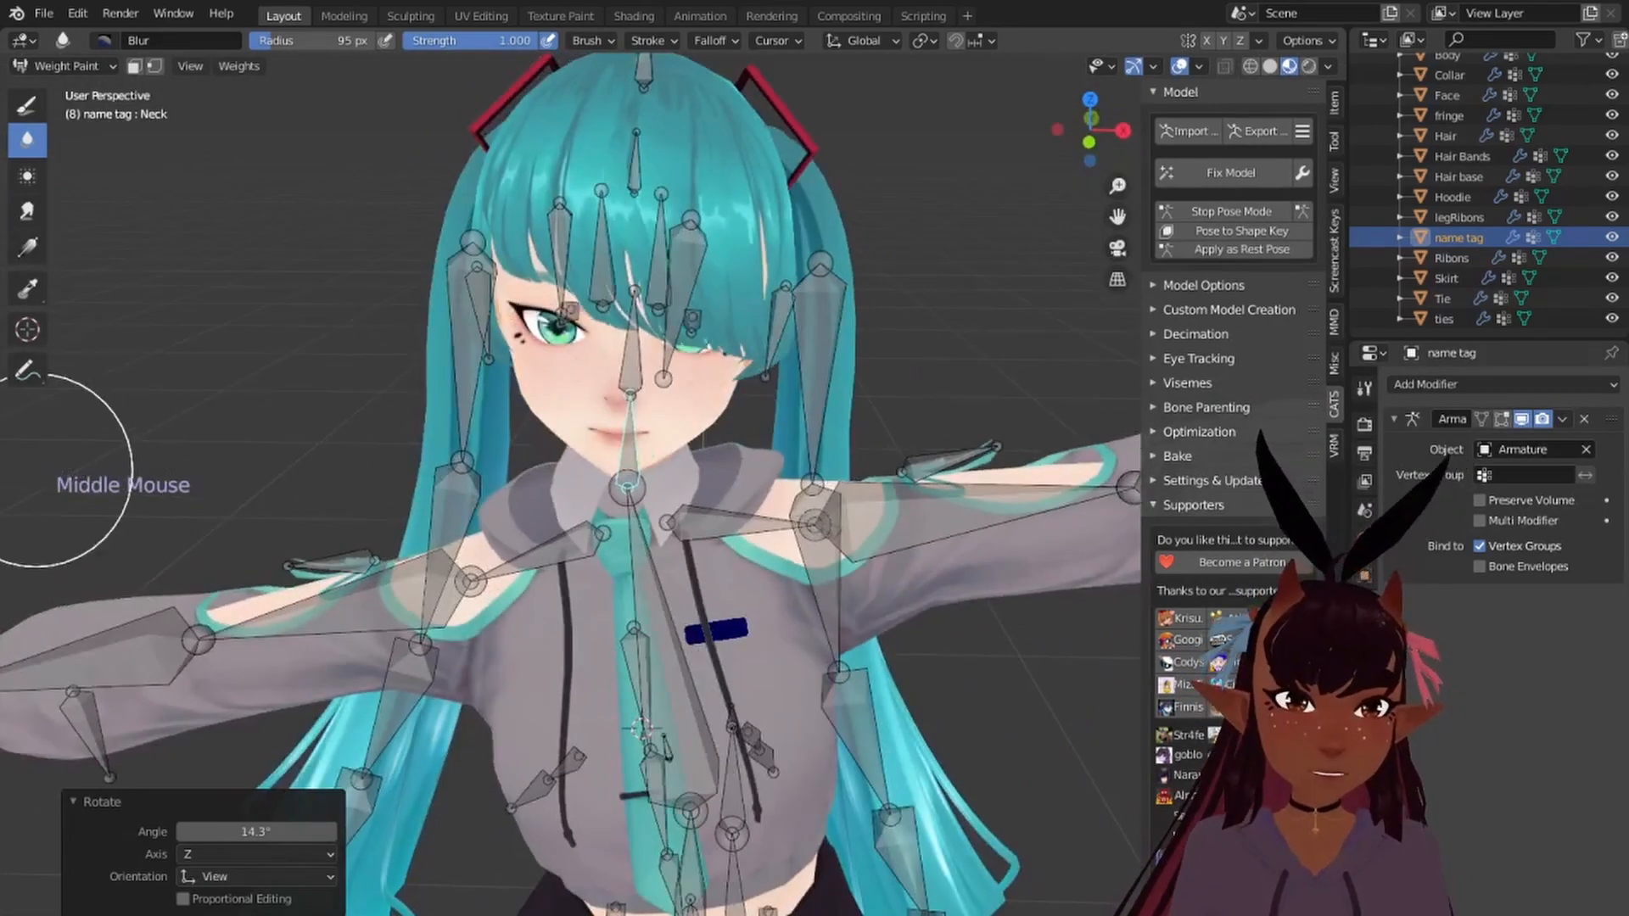
pyautogui.scroll(3, 382, 472)
pyautogui.moveTo(382, 473)
pyautogui.mouseDown(button='middle')
pyautogui.moveTo(254, 470)
pyautogui.moveTo(400, 466)
pyautogui.mouseUp(button='middle')
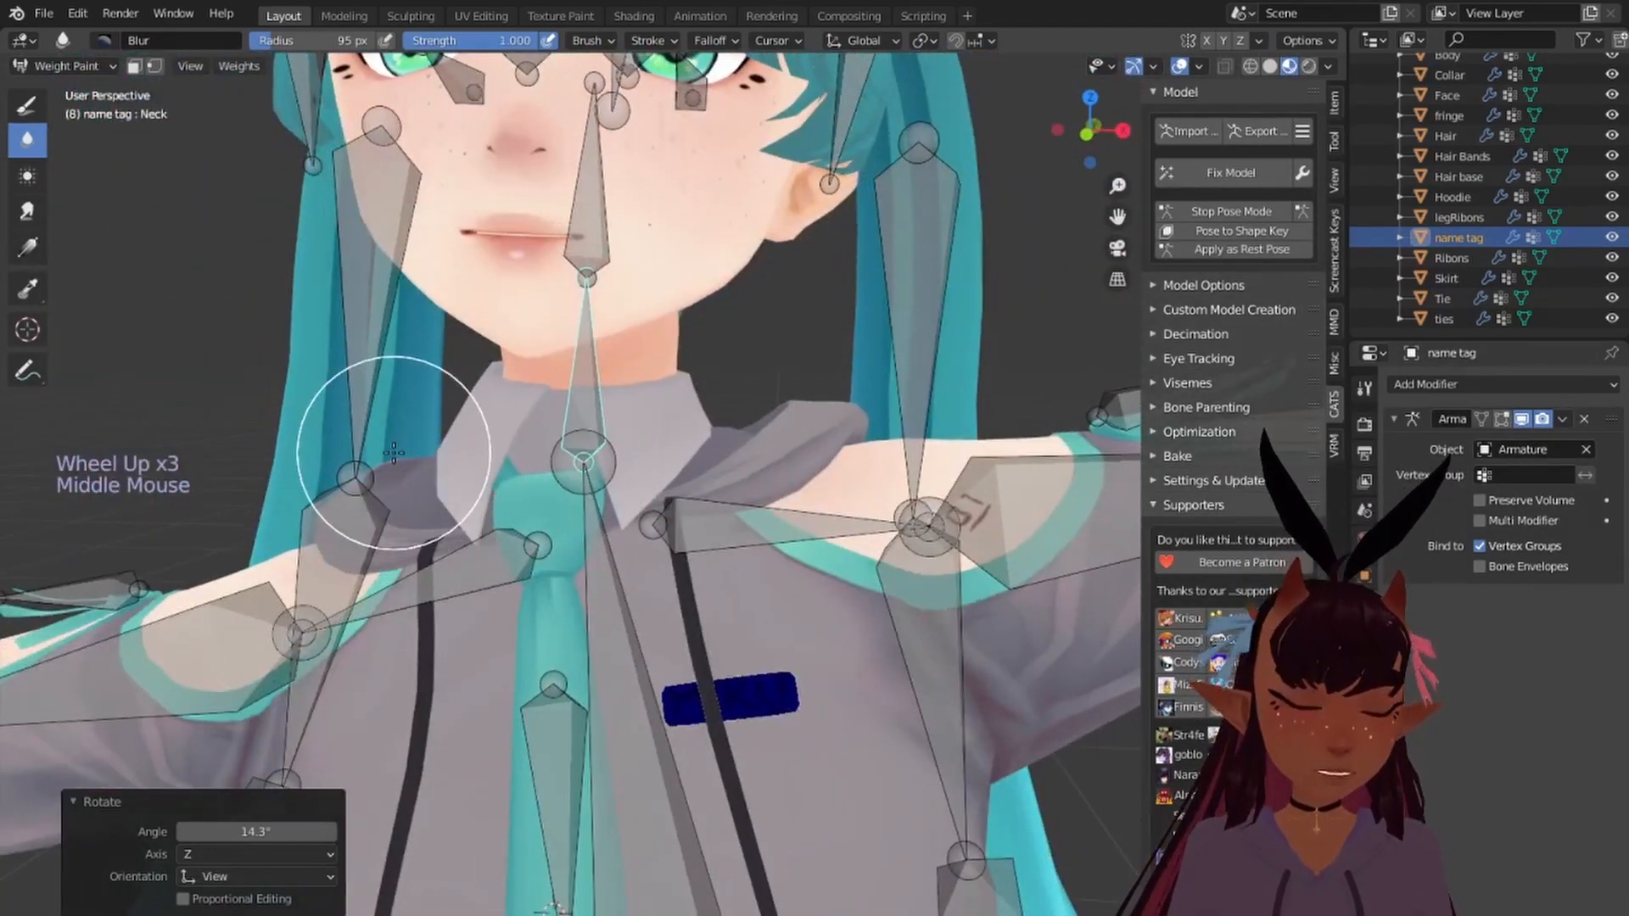
pyautogui.press('KP_1')
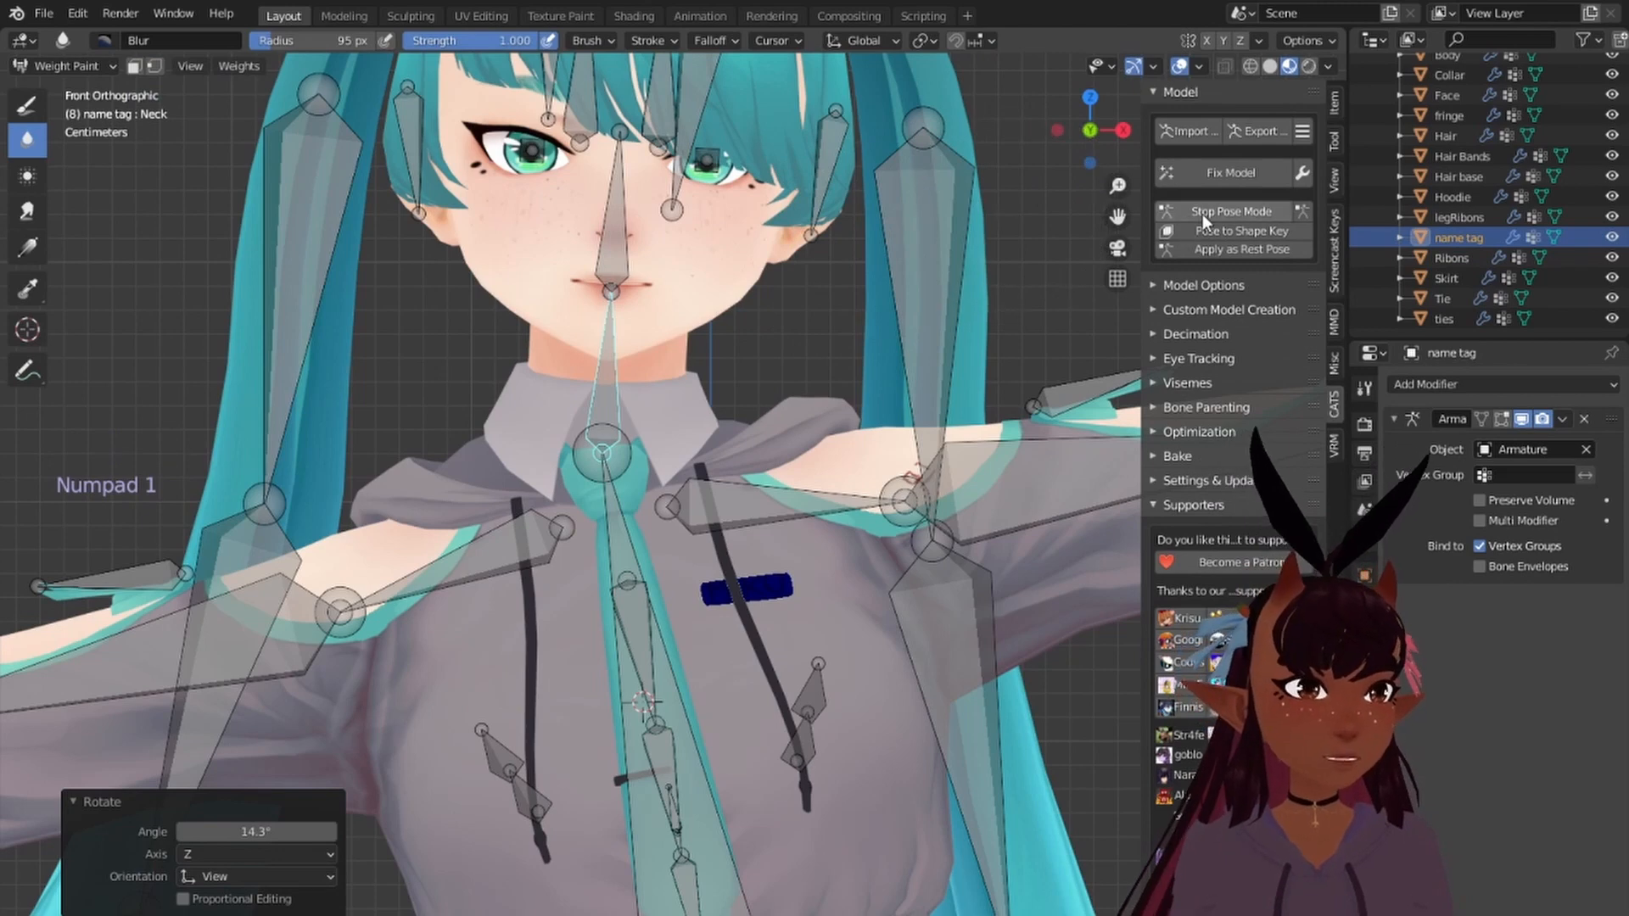
# Step: Stop CATS pose mode to reset the bones and start it again on the Armature
pyautogui.click(1202, 214)
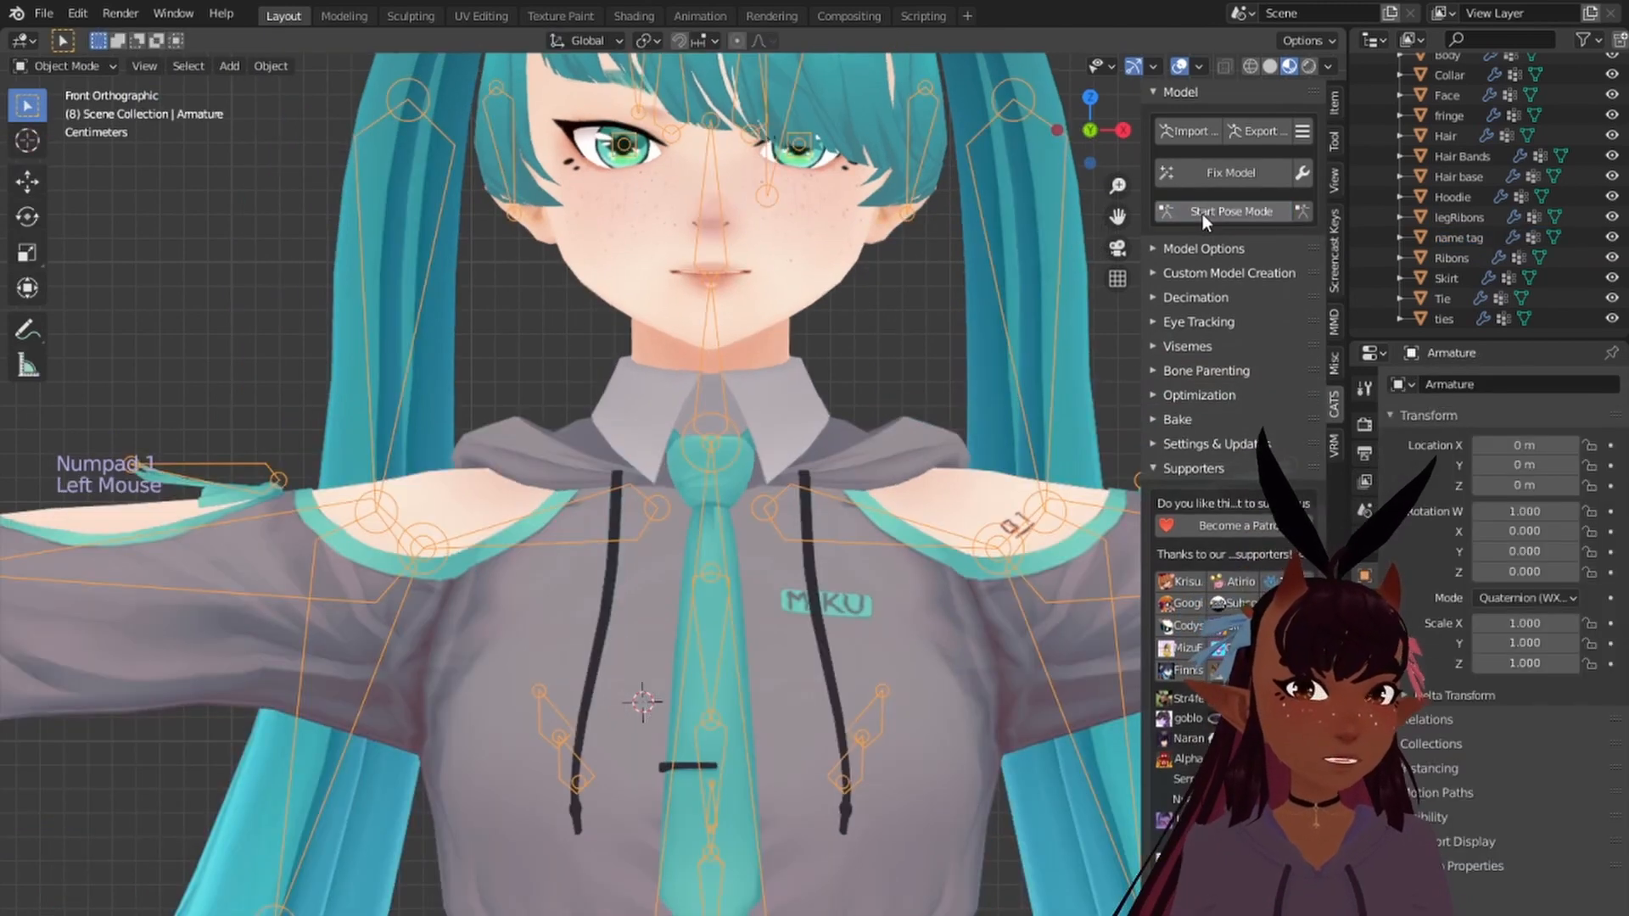
pyautogui.click(1269, 211)
pyautogui.scroll(-6, 756, 419)
pyautogui.scroll(3, 756, 419)
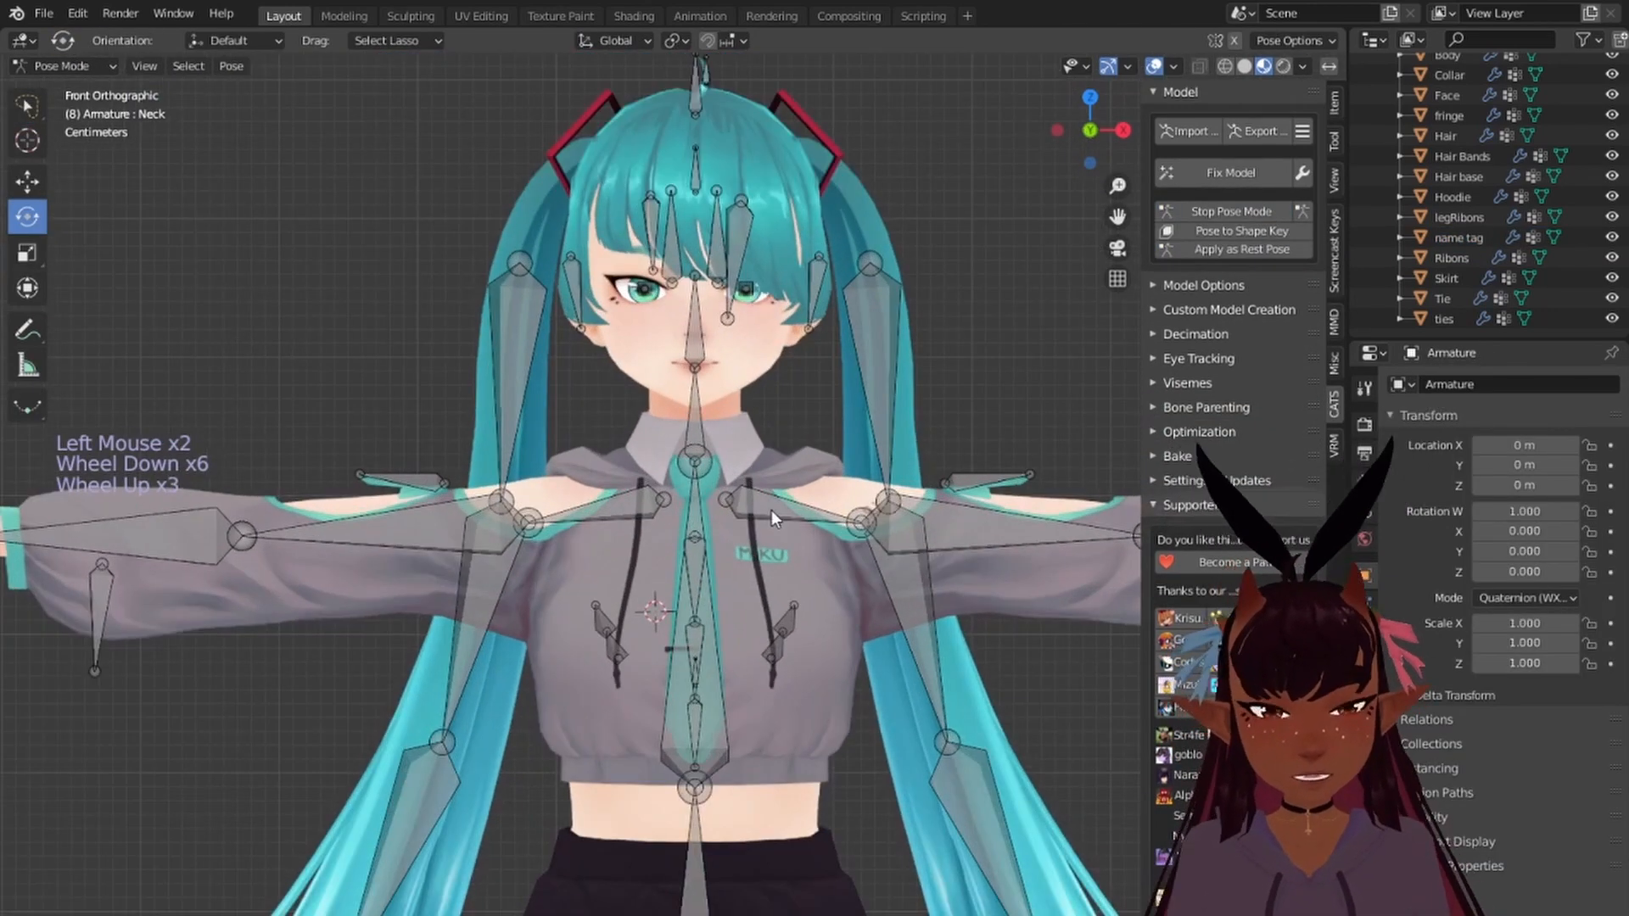
# Step: Rotate the Left shoulder bone about -24° around the global X axis
pyautogui.rightClick(829, 499)
pyautogui.scroll(1, 830, 492)
pyautogui.scroll(-4, 830, 492)
pyautogui.scroll(4, 829, 492)
pyautogui.keyDown('shift'); pyautogui.moveTo(831, 488); pyautogui.dragTo(676, 481, button='middle'); pyautogui.keyUp('shift')
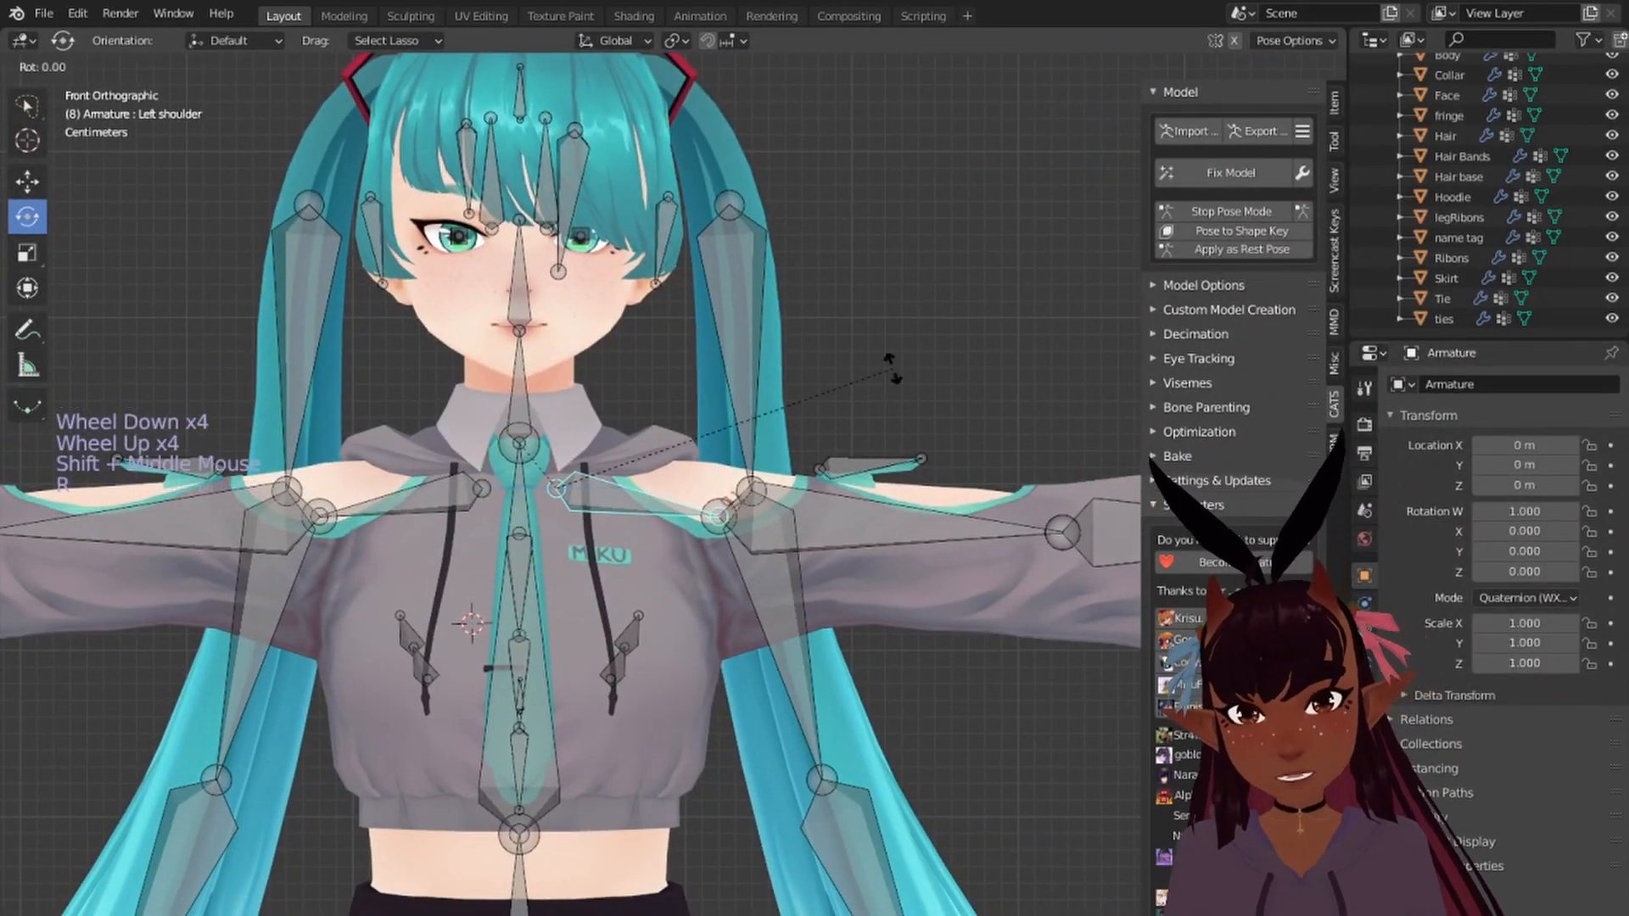
pyautogui.press('r')
pyautogui.press('x')
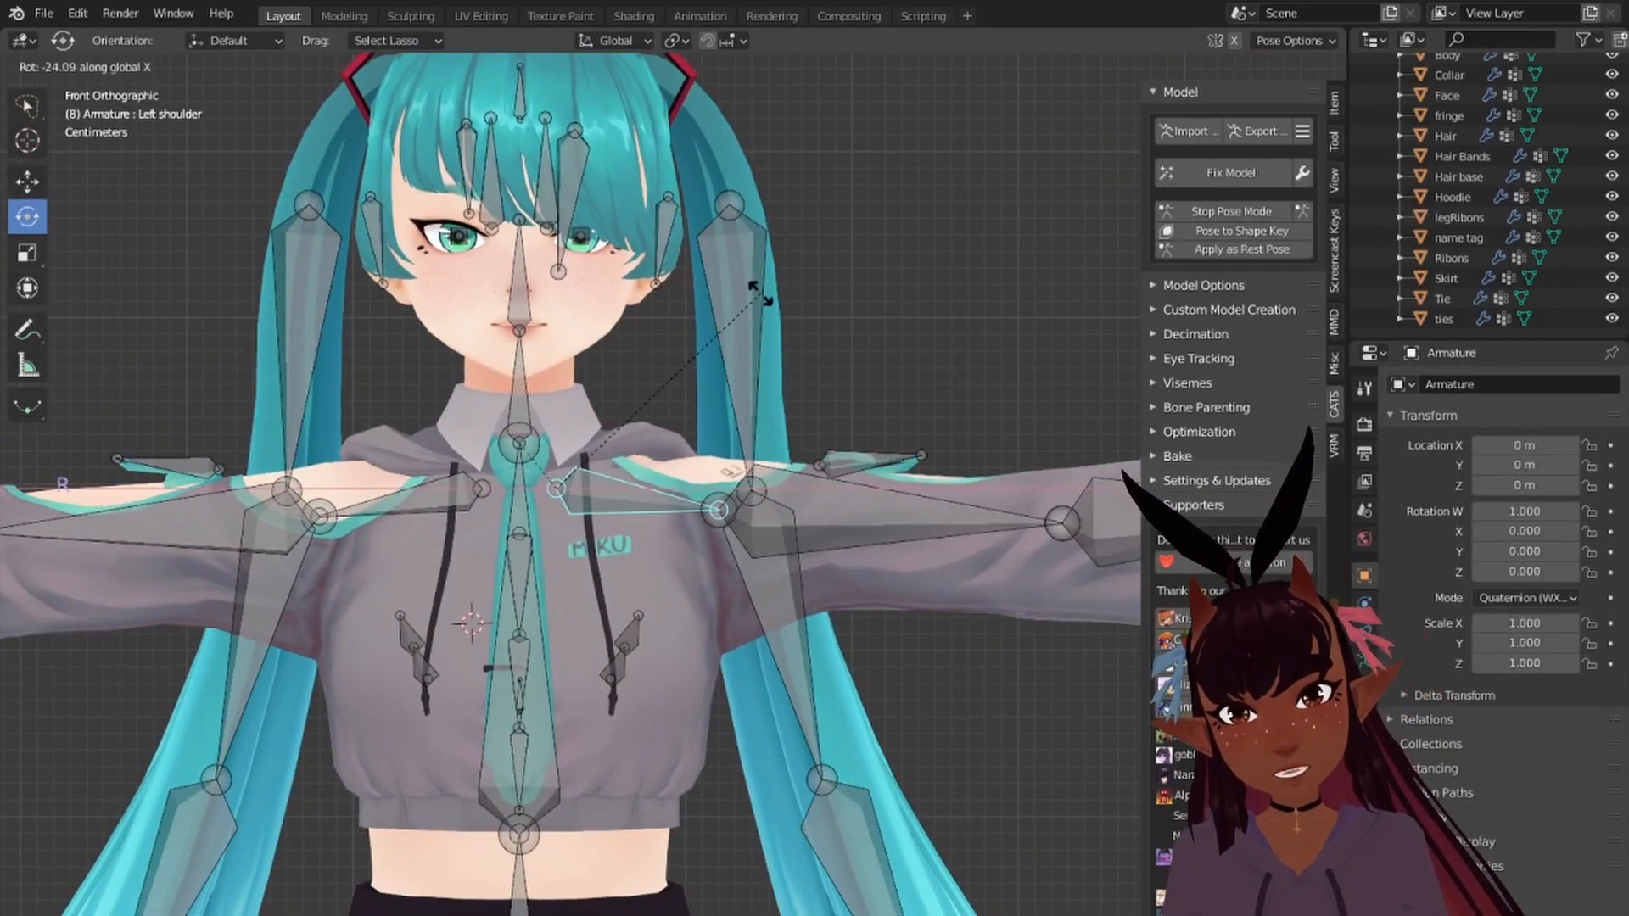
pyautogui.click(761, 294)
# Step: Lower the Left arm bone by 77.1° in the front view and examine the shoulder and name tag
pyautogui.rightClick(833, 496)
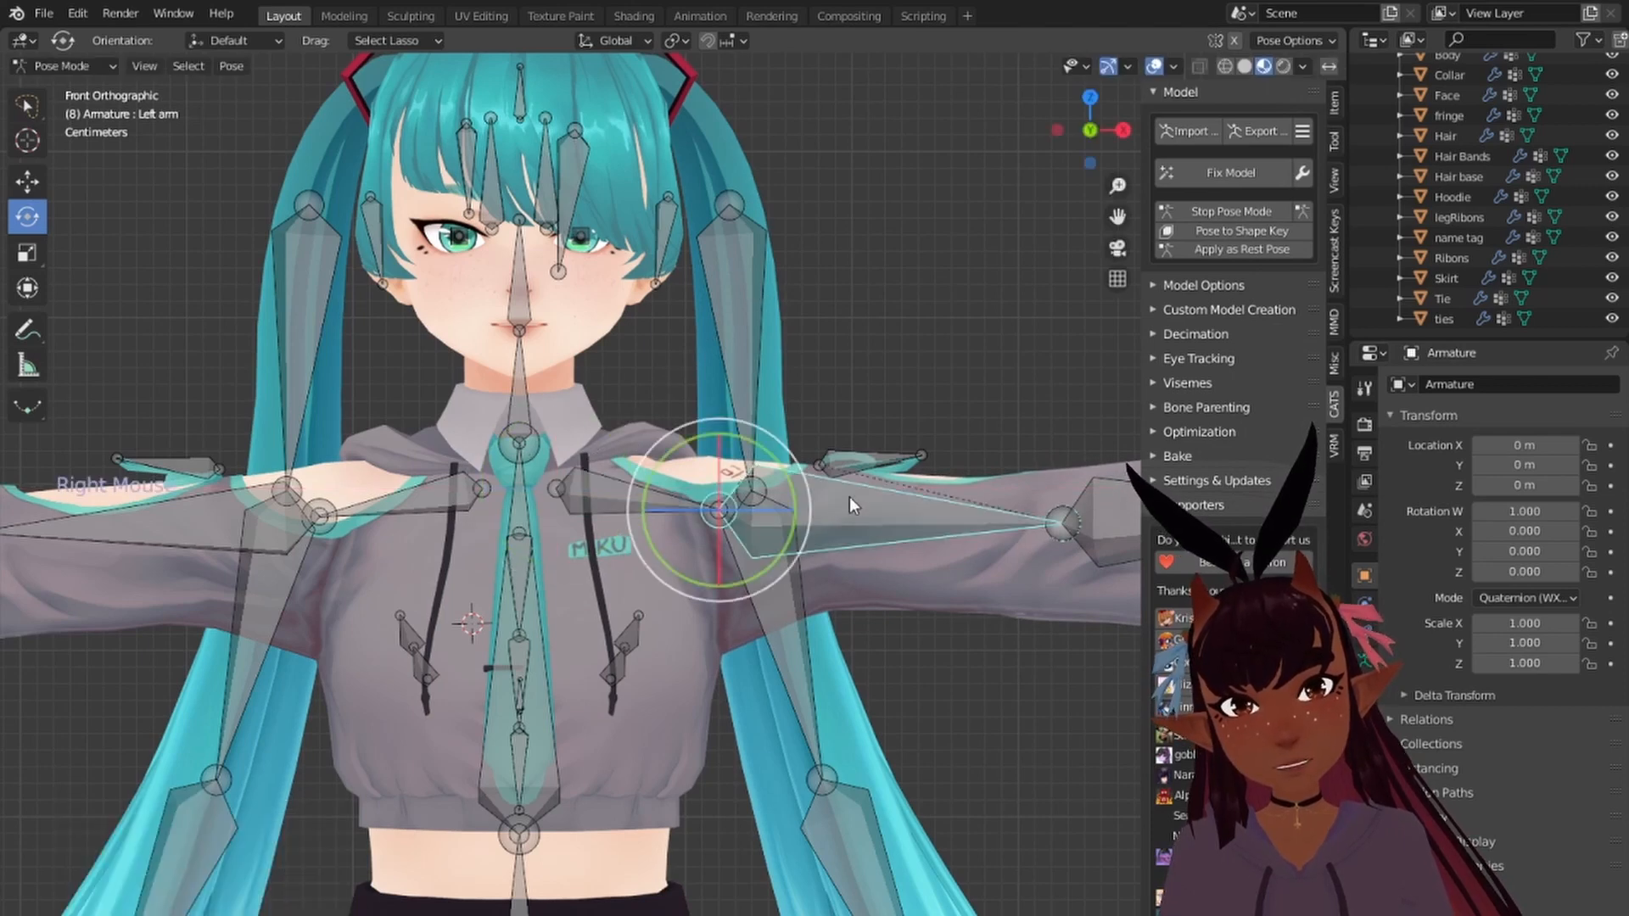
pyautogui.press('r')
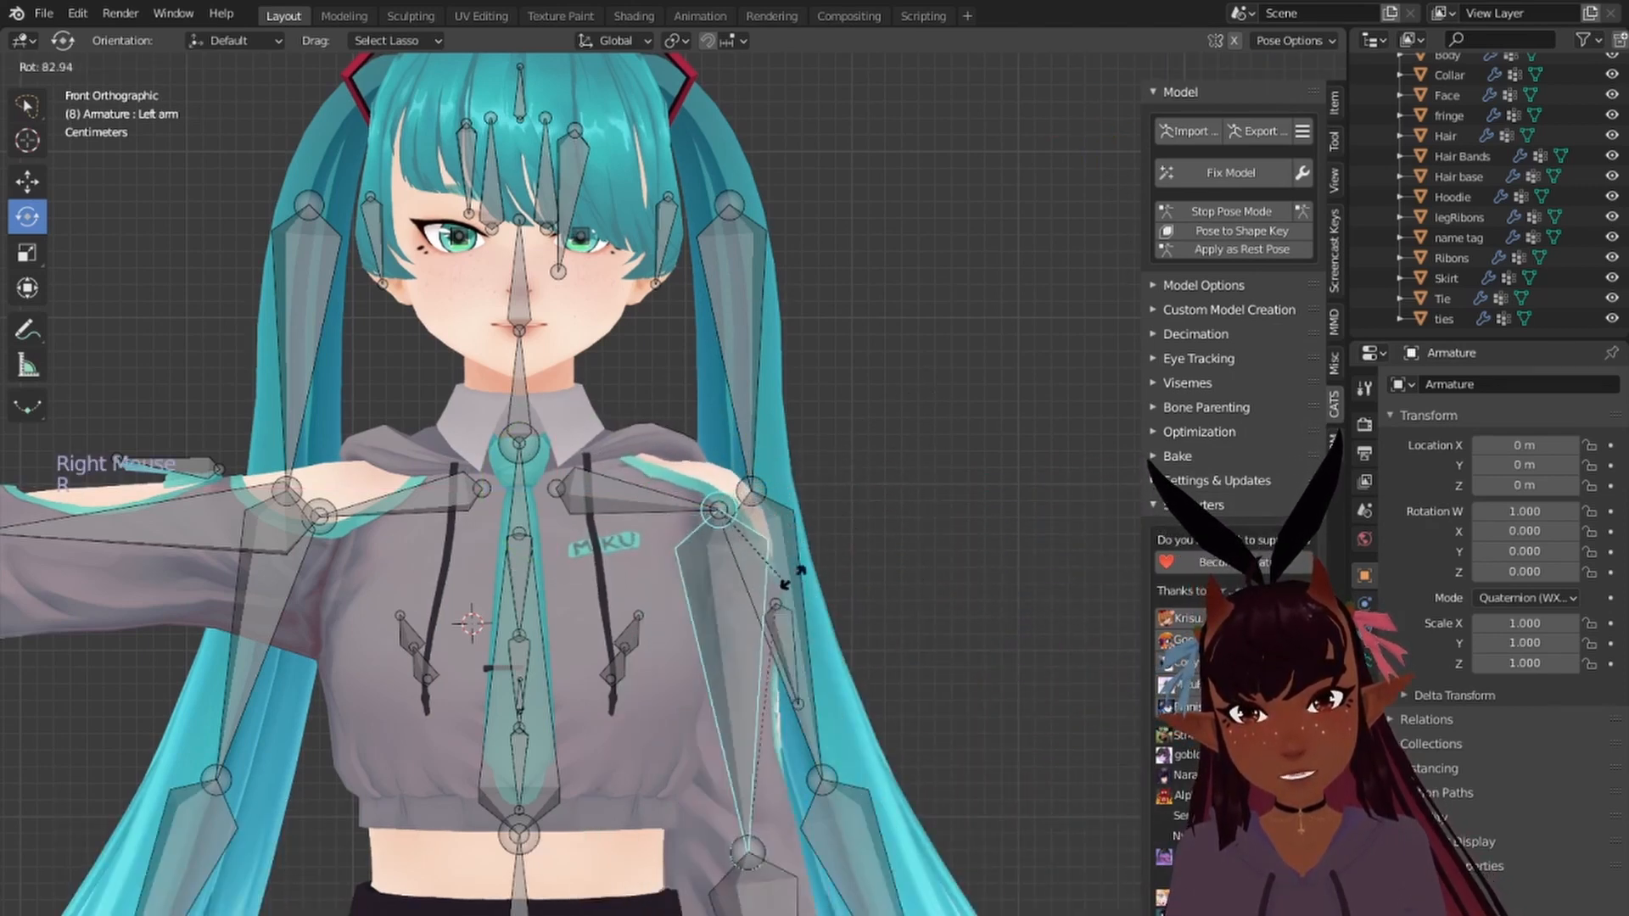
pyautogui.click(873, 526)
pyautogui.moveTo(872, 522); pyautogui.dragTo(750, 460, button='middle')
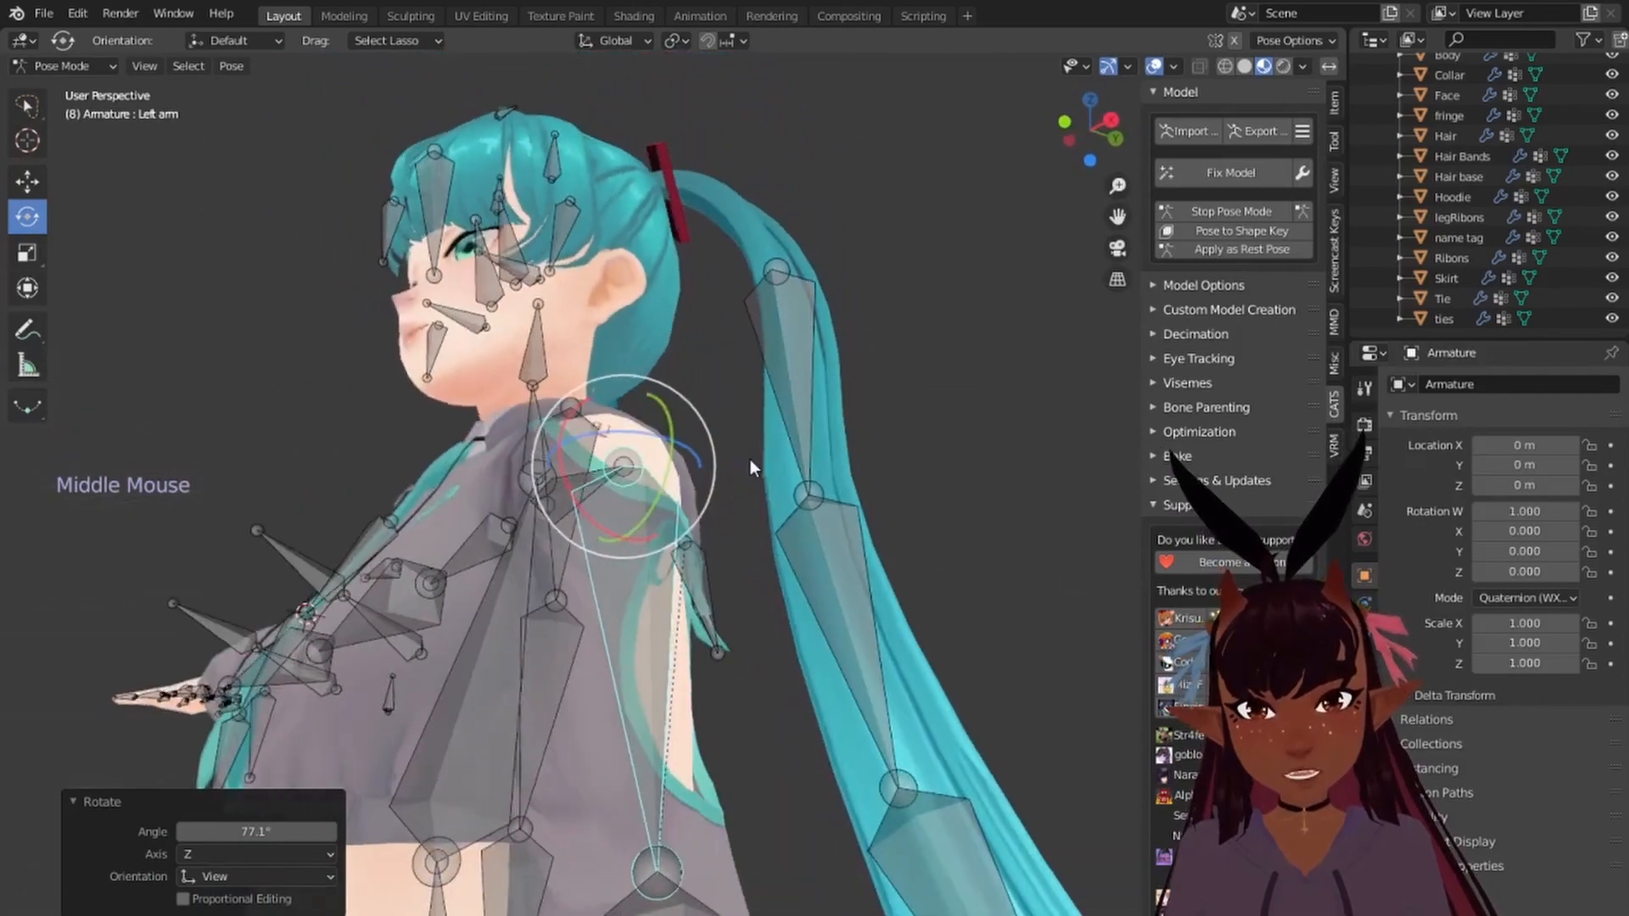
pyautogui.moveTo(501, 548); pyautogui.dragTo(578, 558, button='middle')
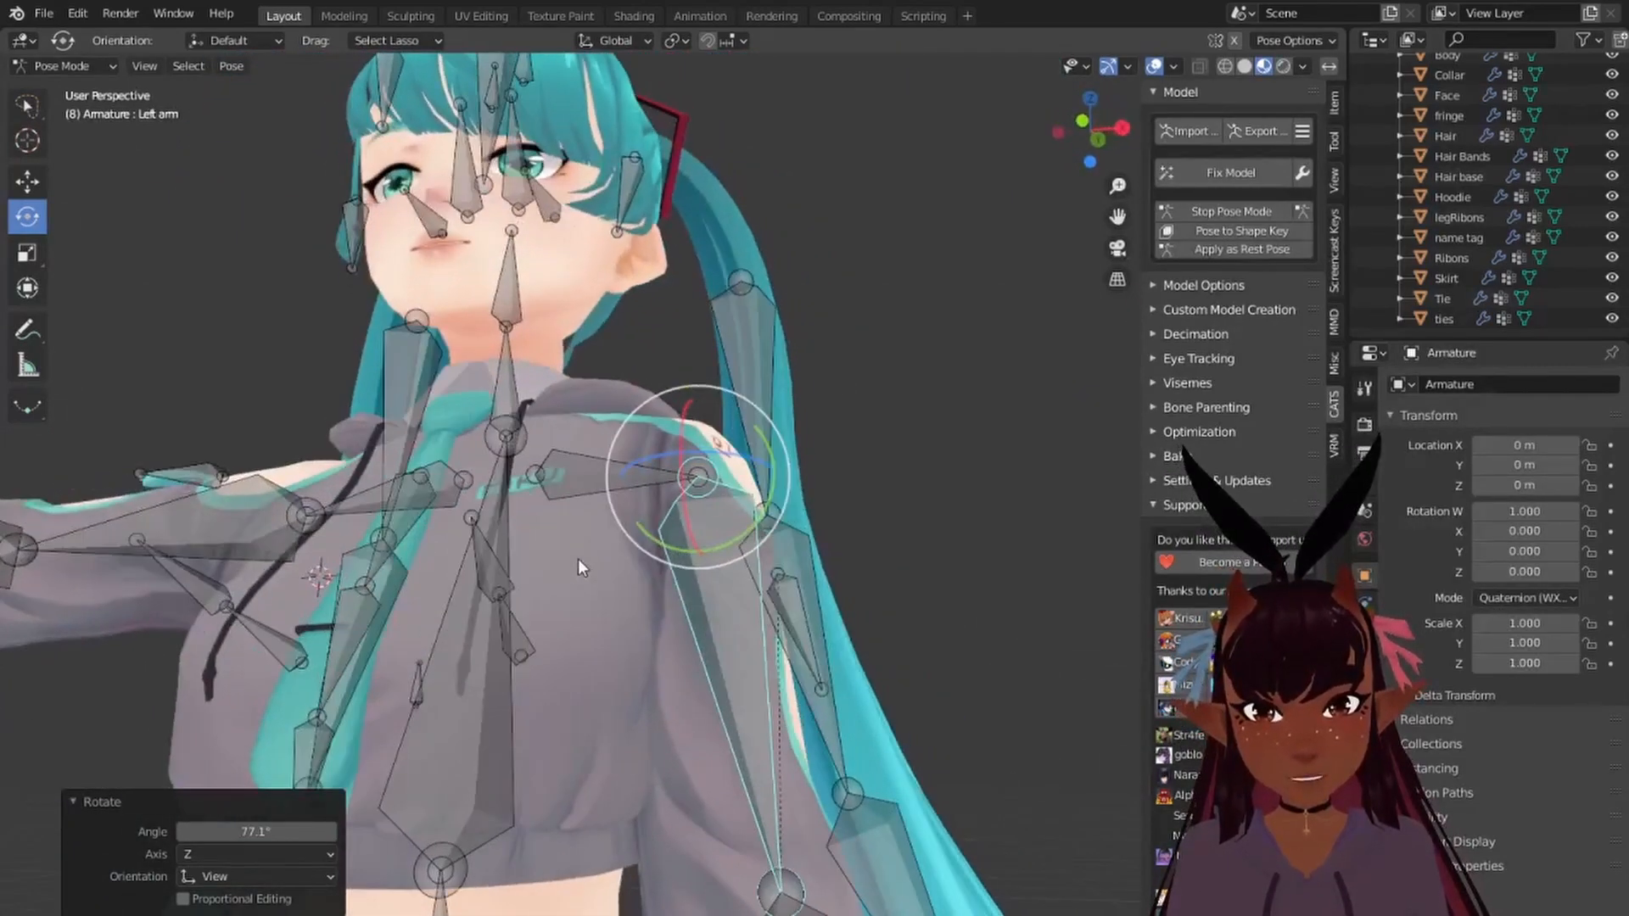
pyautogui.press('KP_1')
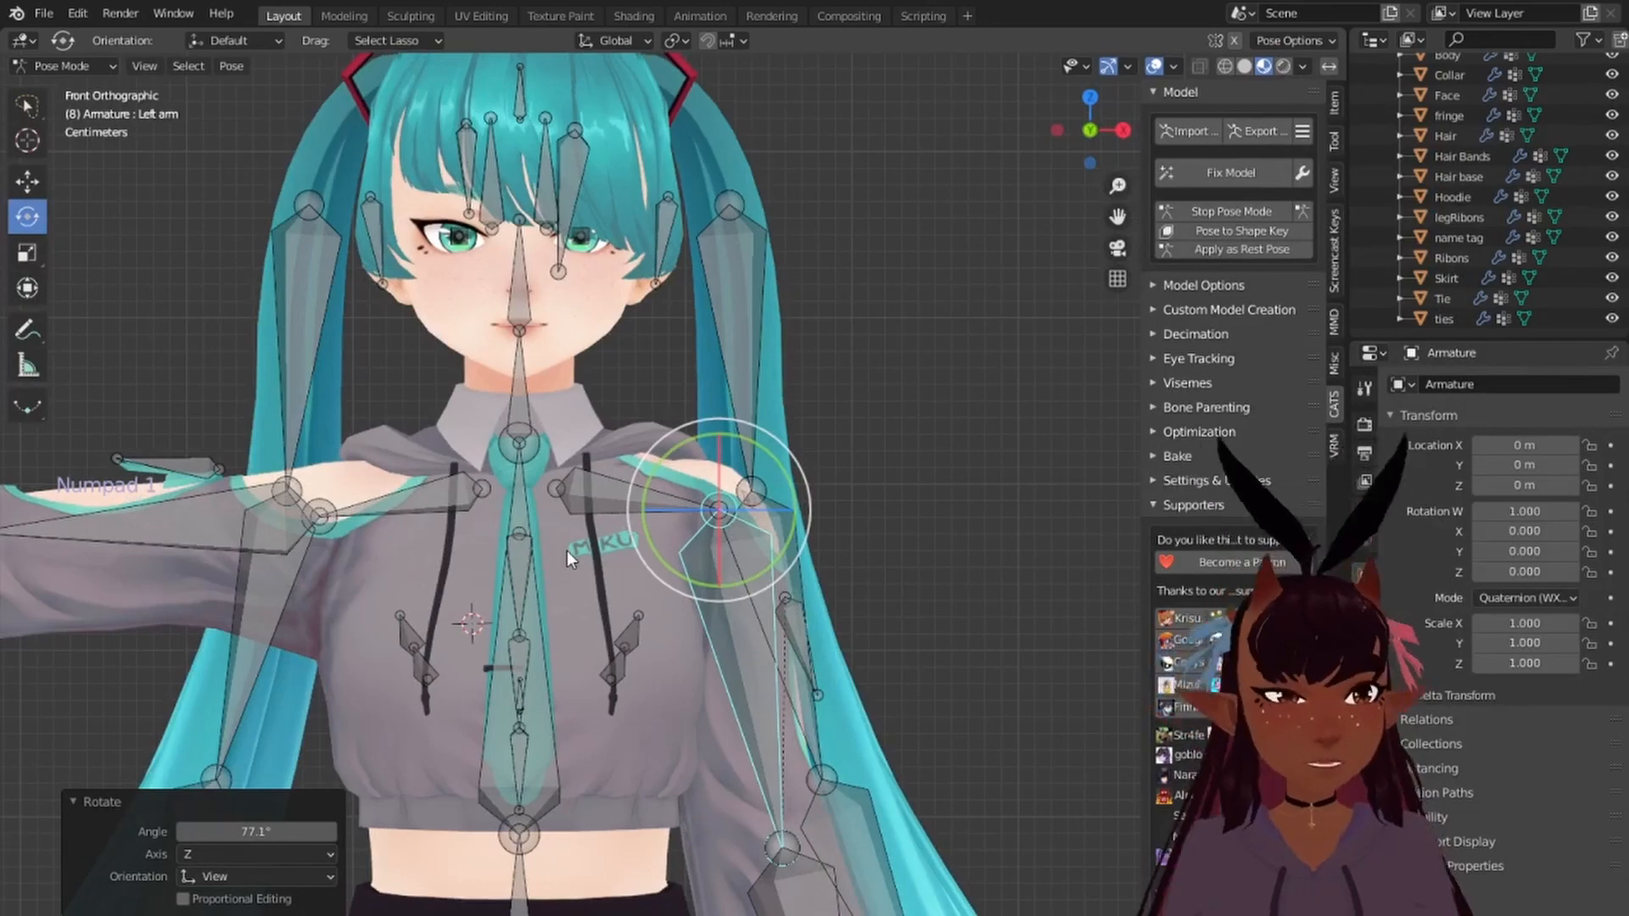
# Step: Lower the Right arm bone by rotating it -83.1° in the front view
pyautogui.rightClick(206, 511)
pyautogui.keyDown('shift'); pyautogui.moveTo(495, 639); pyautogui.dragTo(542, 530, button='middle'); pyautogui.keyUp('shift')
pyautogui.press('r')
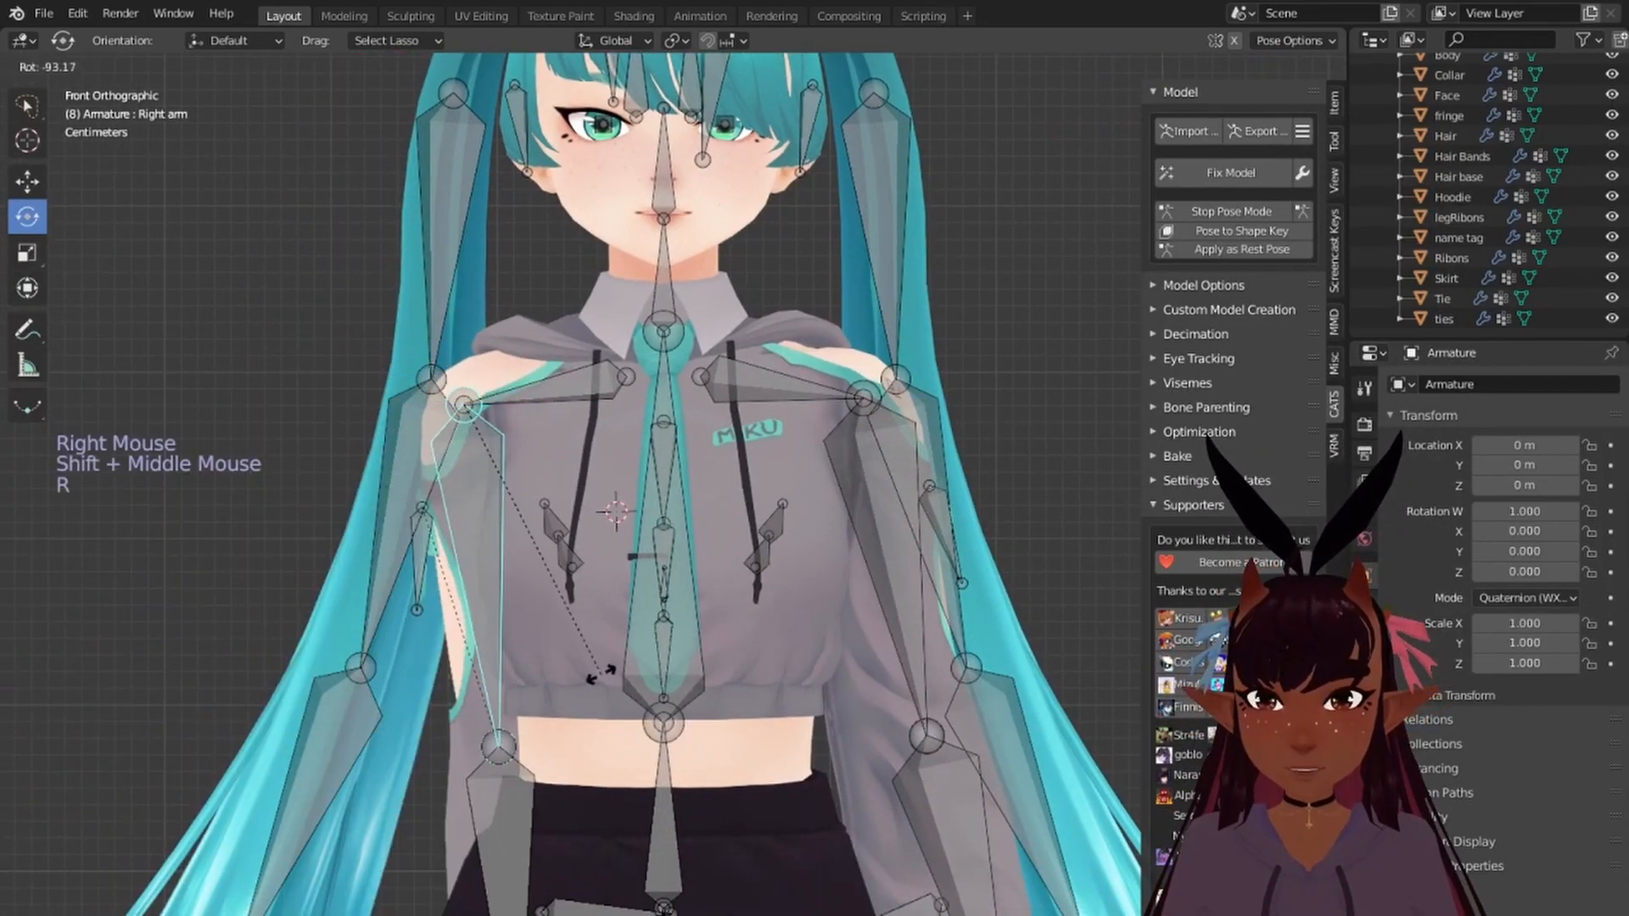
pyautogui.click(551, 689)
pyautogui.moveTo(476, 664); pyautogui.dragTo(457, 590, button='middle')
pyautogui.press('KP_1')
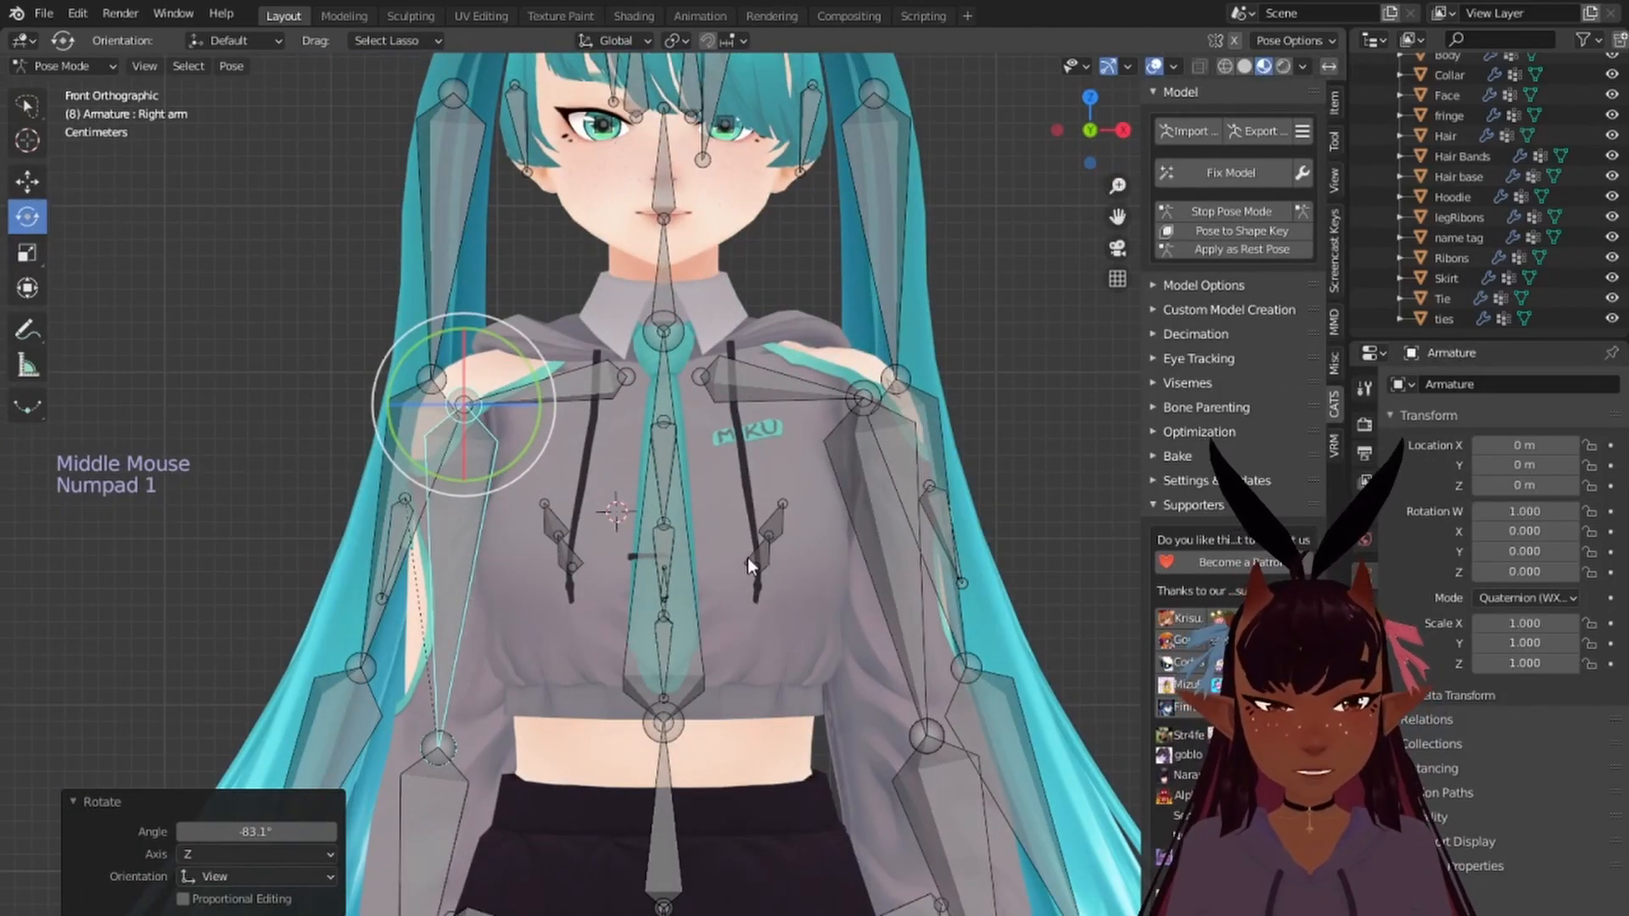
# Step: Rotate the Breast_L bone freely to test the hoodie's chest area and clear the bone selection
pyautogui.rightClick(746, 558)
pyautogui.moveTo(780, 585)
pyautogui.mouseDown()
pyautogui.moveTo(679, 591)
pyautogui.moveTo(767, 551)
pyautogui.moveTo(807, 578)
pyautogui.mouseUp()
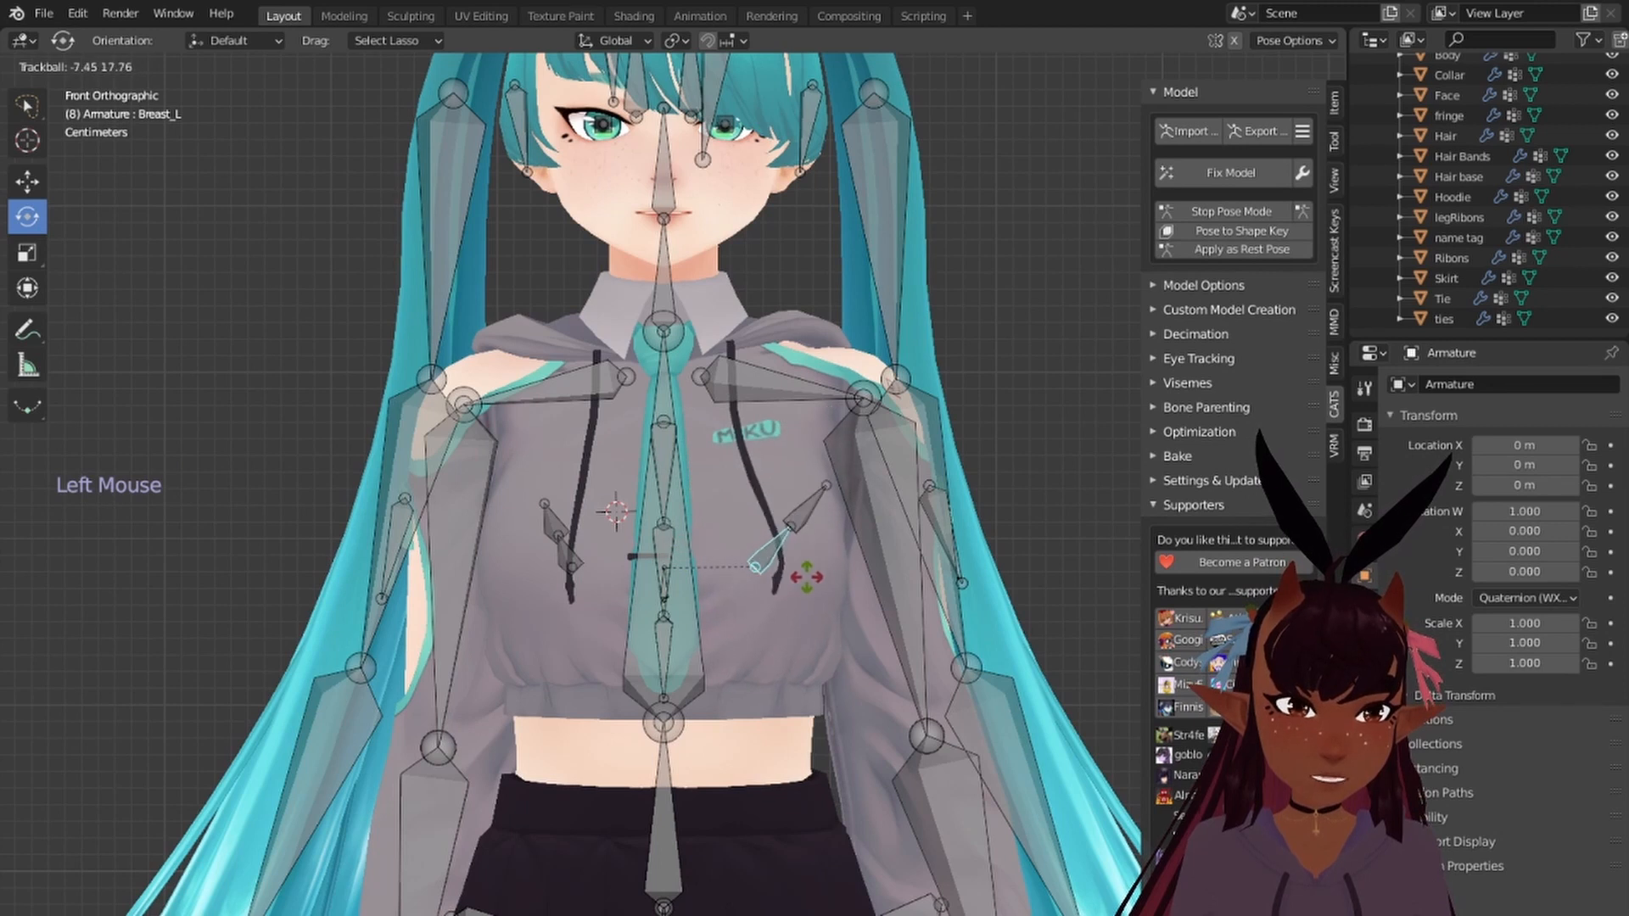
pyautogui.moveTo(709, 598); pyautogui.dragTo(780, 536)
pyautogui.scroll(-6, 821, 543)
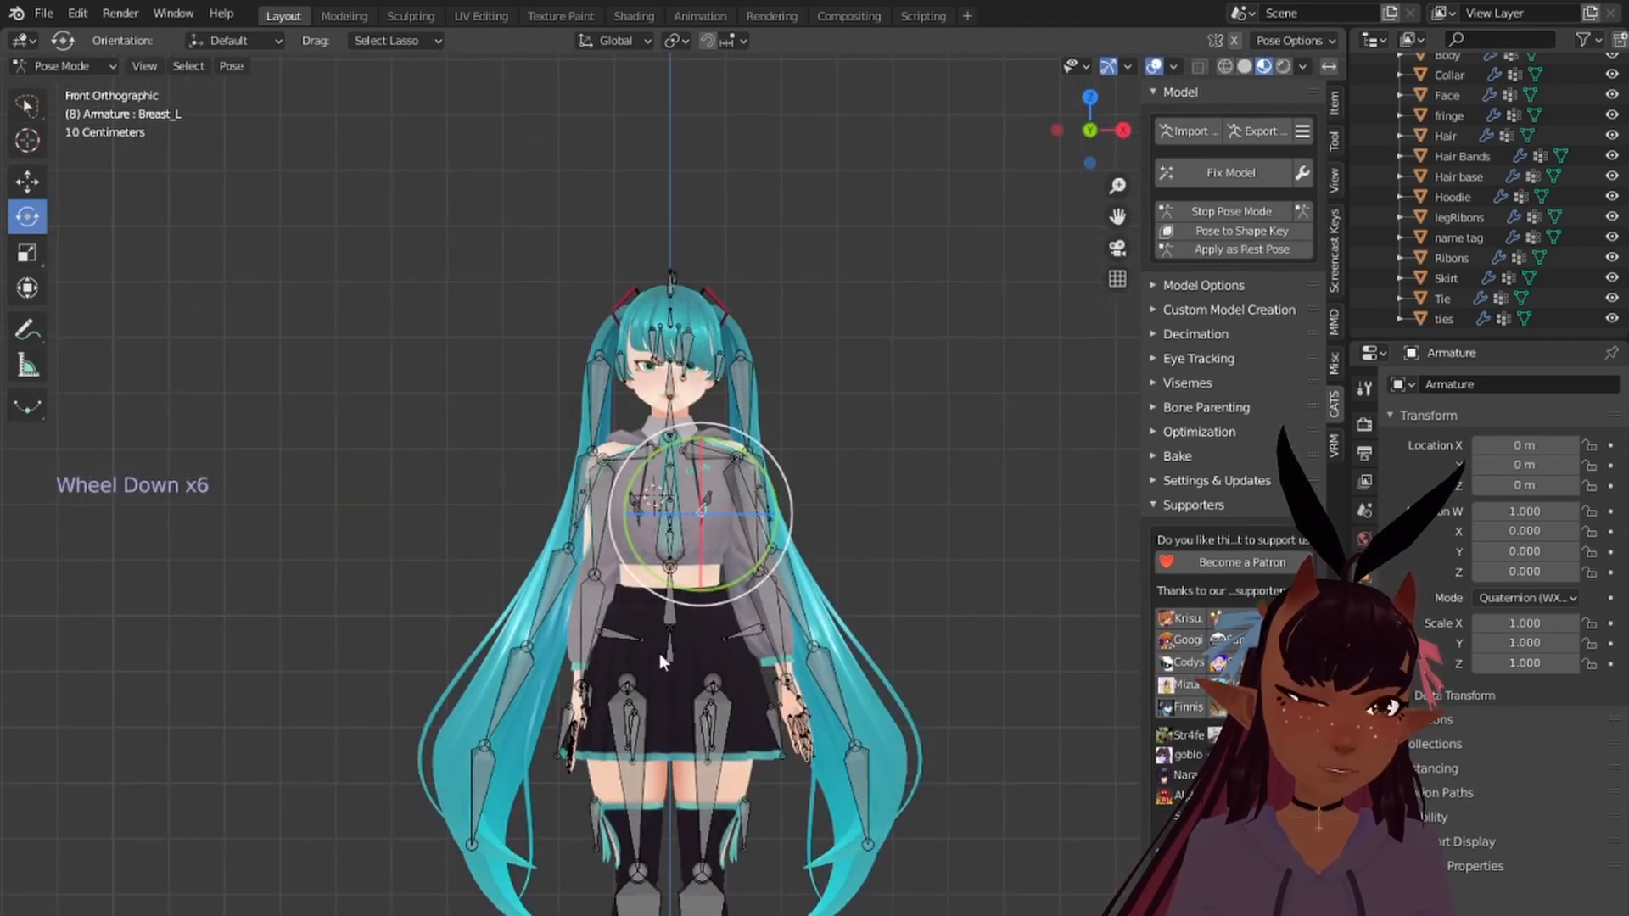
pyautogui.scroll(4, 665, 536)
pyautogui.moveTo(854, 507); pyautogui.dragTo(666, 553, button='middle')
pyautogui.scroll(1, 674, 552)
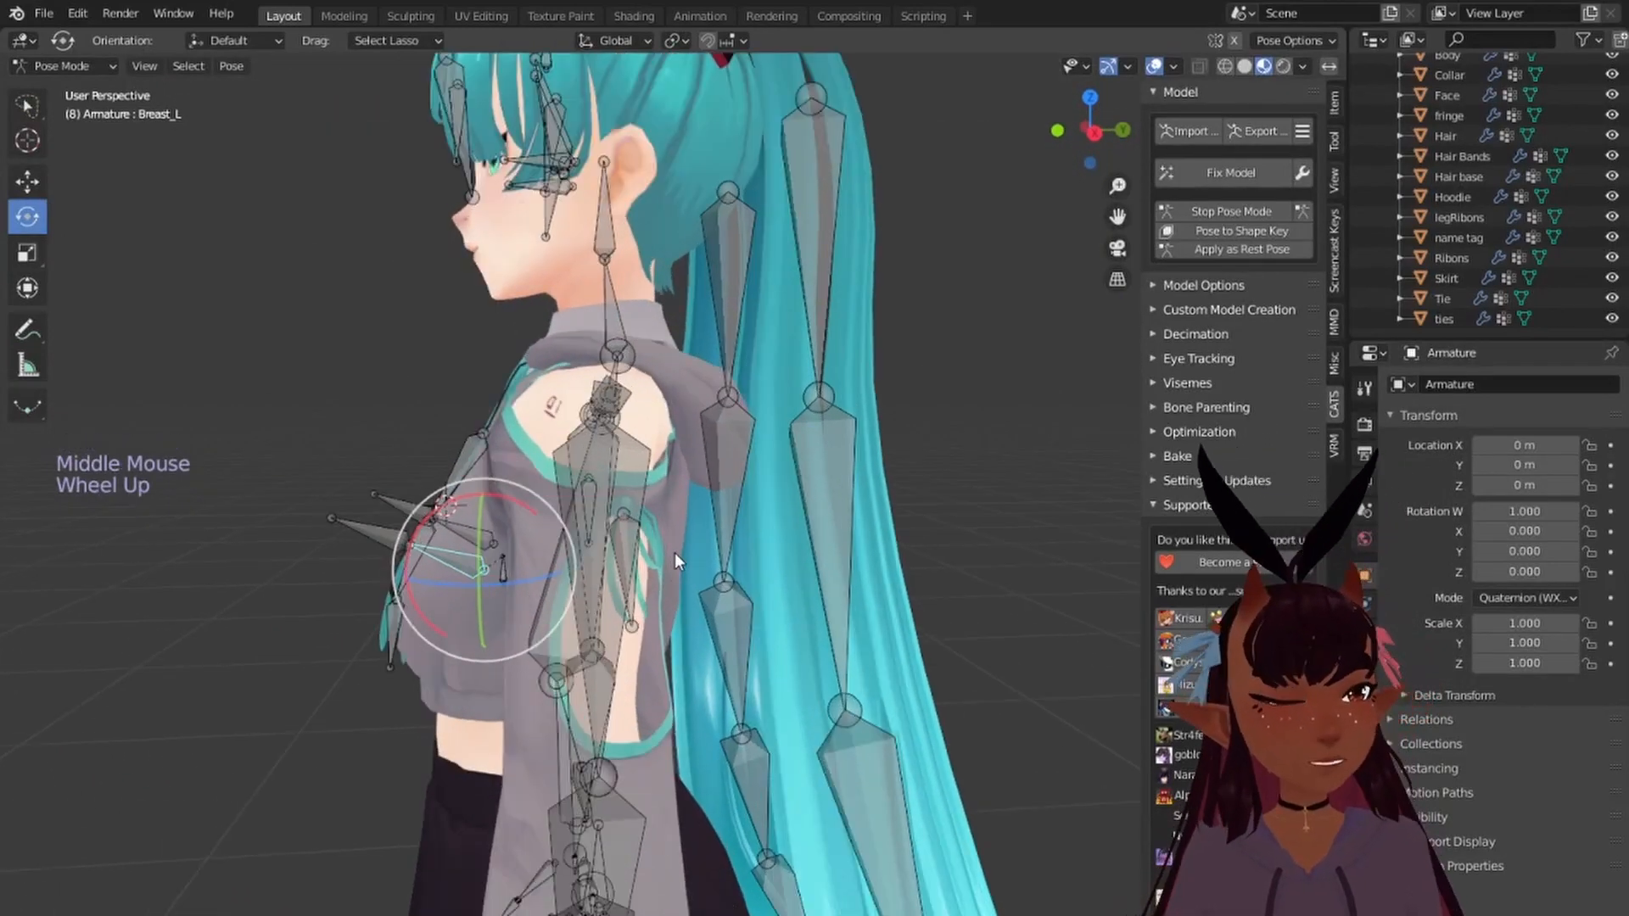
pyautogui.press('KP_1')
pyautogui.press('a')
pyautogui.press('a')
pyautogui.press('a')
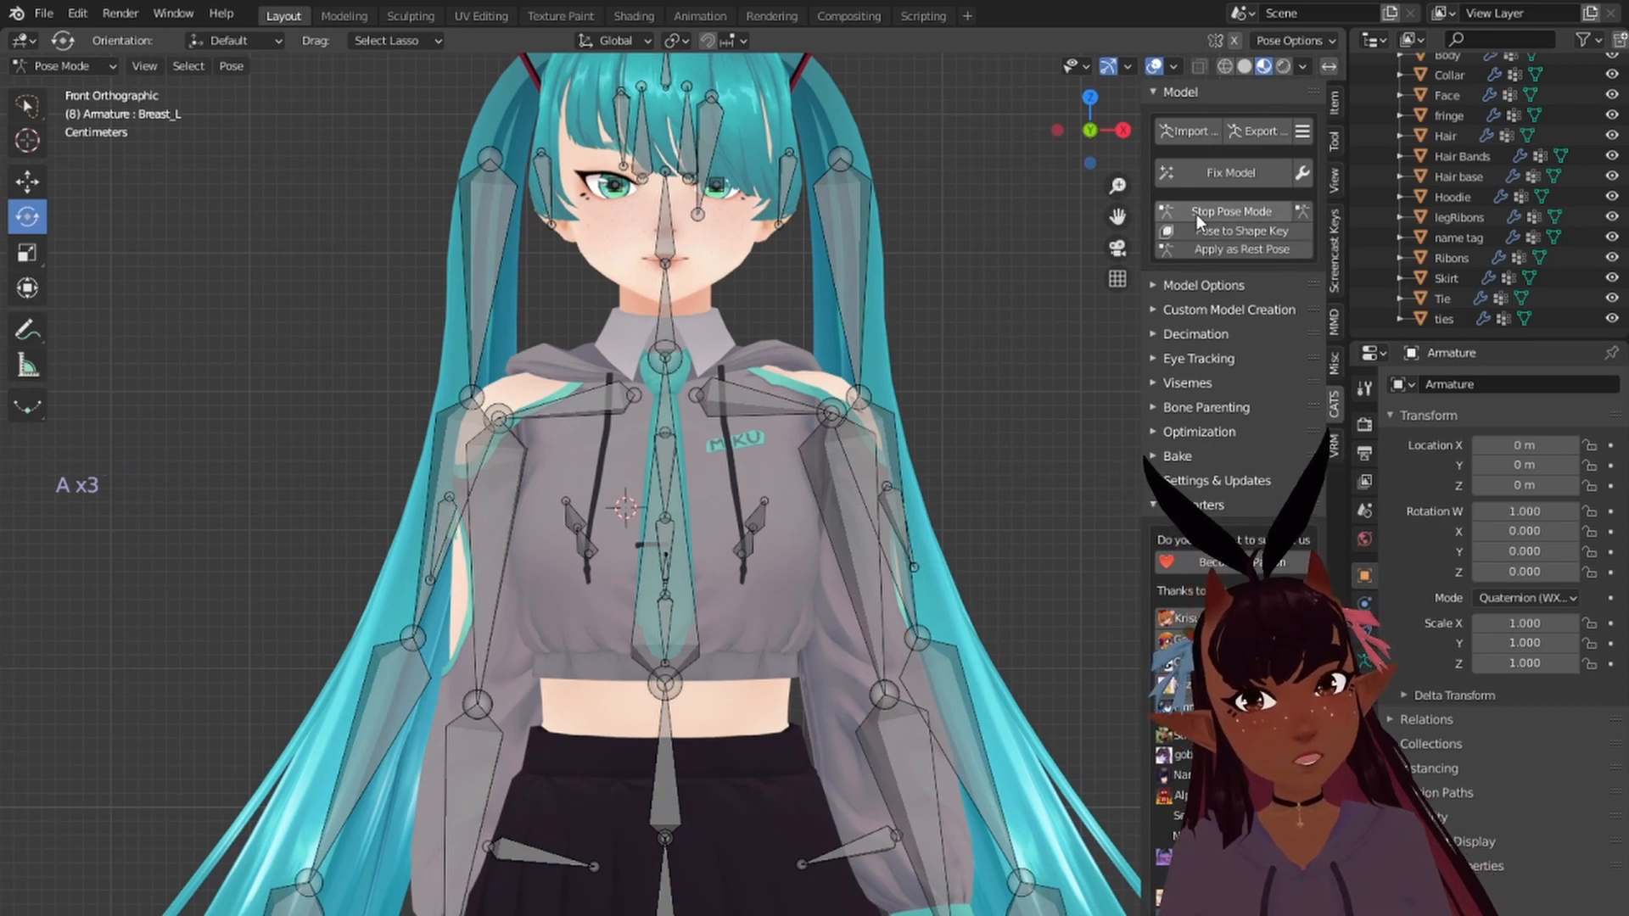
# Step: Swing the Left leg bone outwards by rotating it -42.8° in the front view to test the skirt
pyautogui.scroll(-5, 827, 505)
pyautogui.scroll(1, 747, 552)
pyautogui.keyDown('shift'); pyautogui.moveTo(746, 552); pyautogui.dragTo(725, 417, button='middle'); pyautogui.keyUp('shift')
pyautogui.scroll(2, 680, 505)
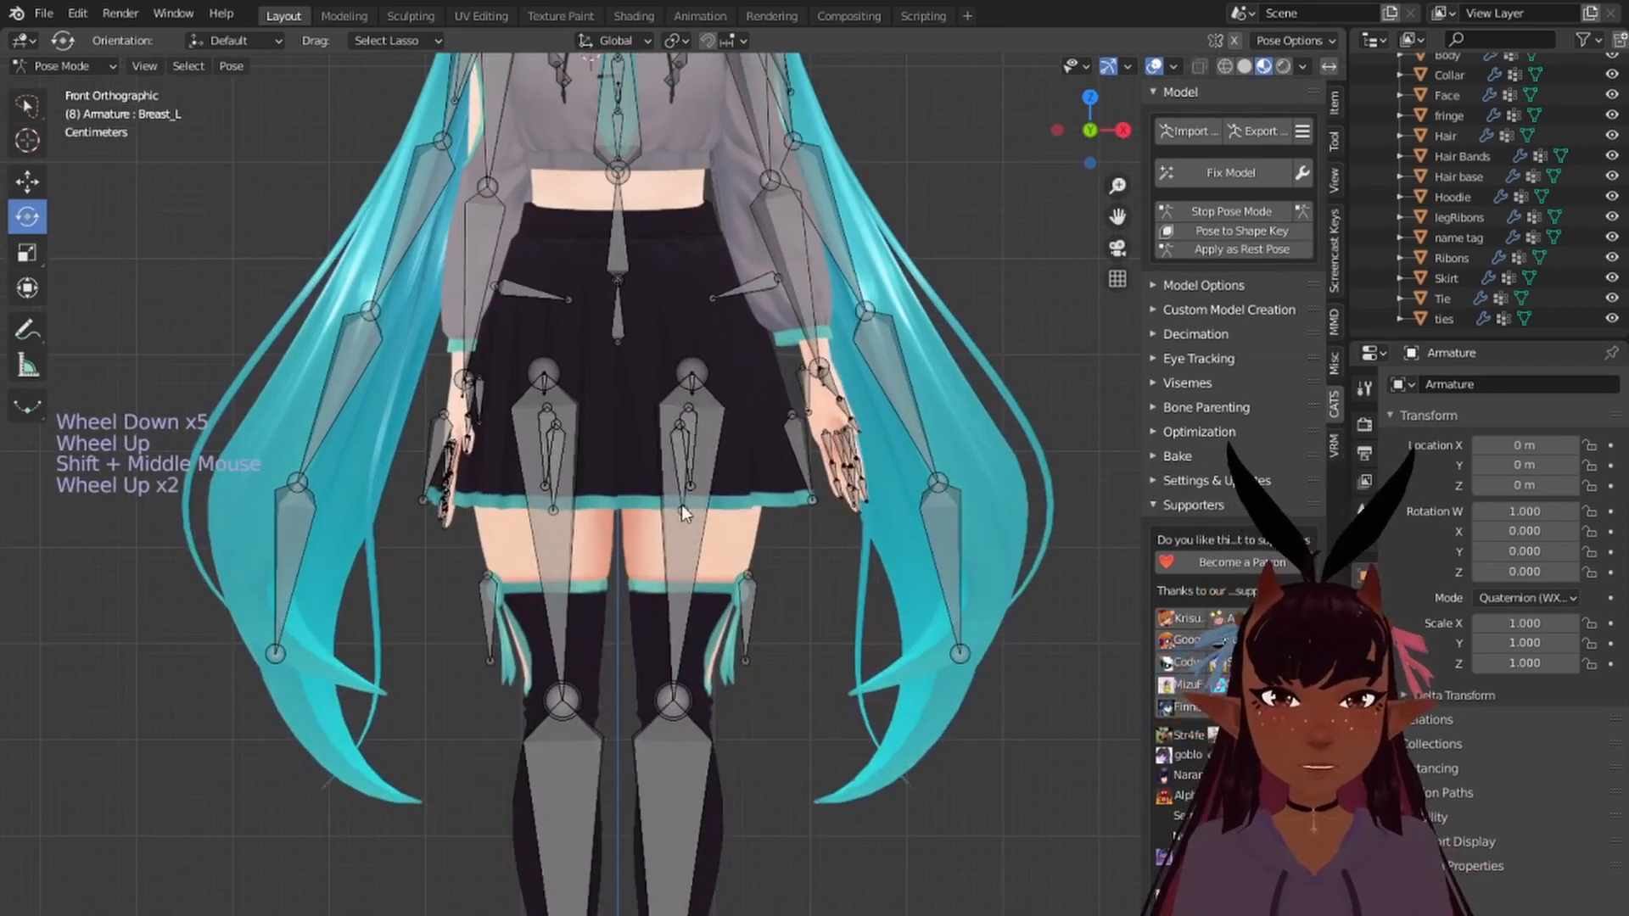
pyautogui.rightClick(665, 556)
pyautogui.press('r')
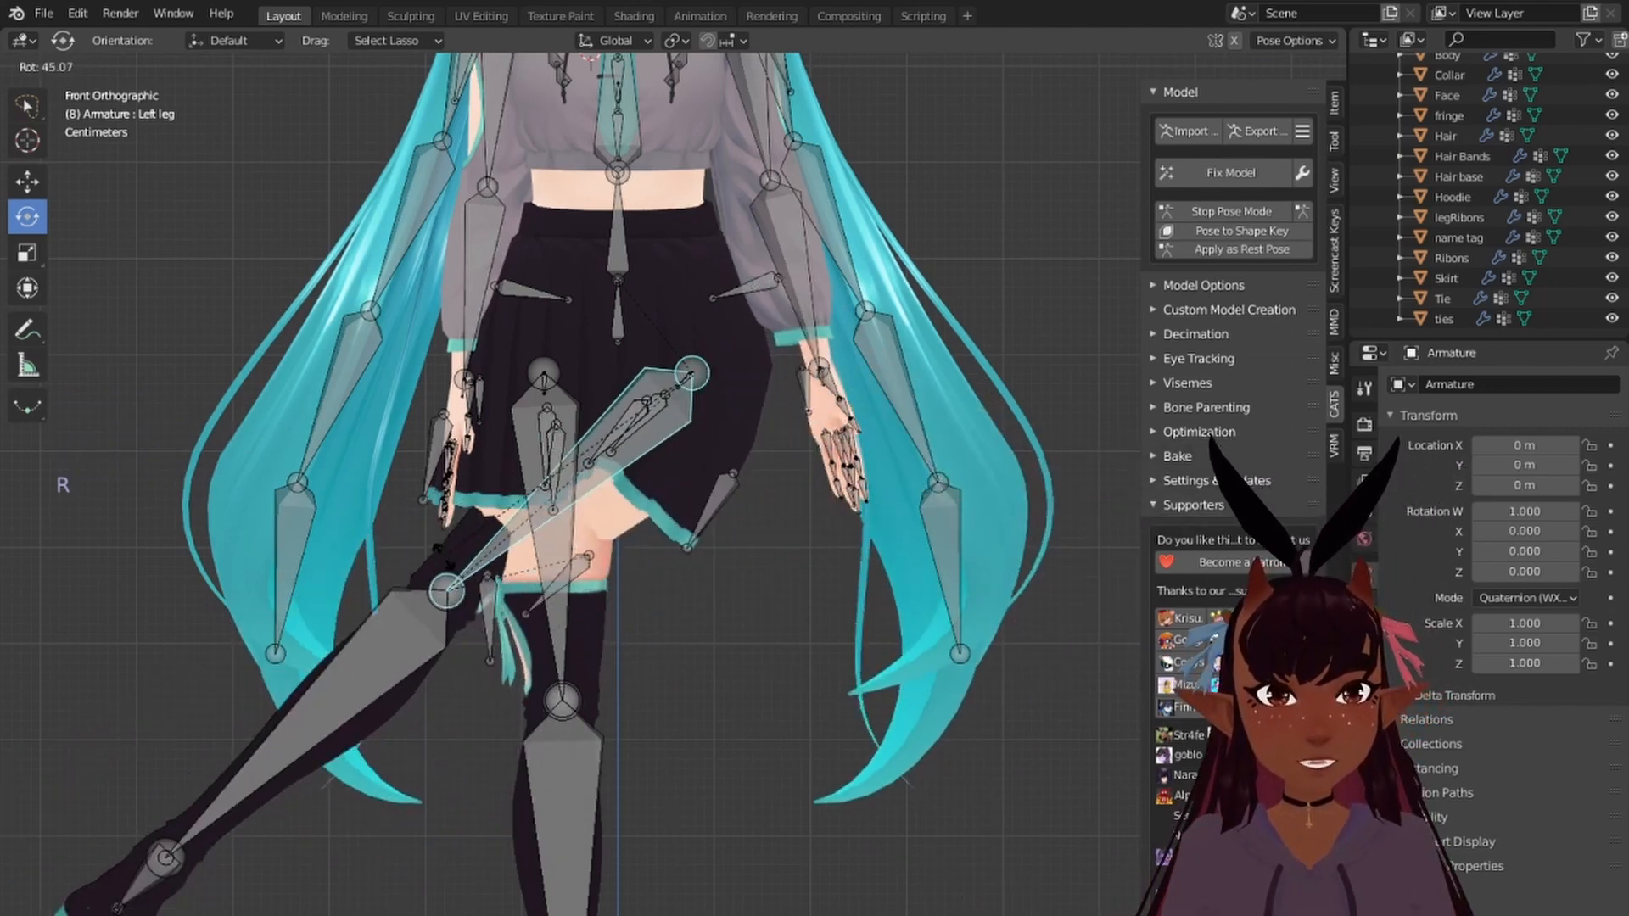
pyautogui.click(768, 492)
pyautogui.scroll(-4, 608, 522)
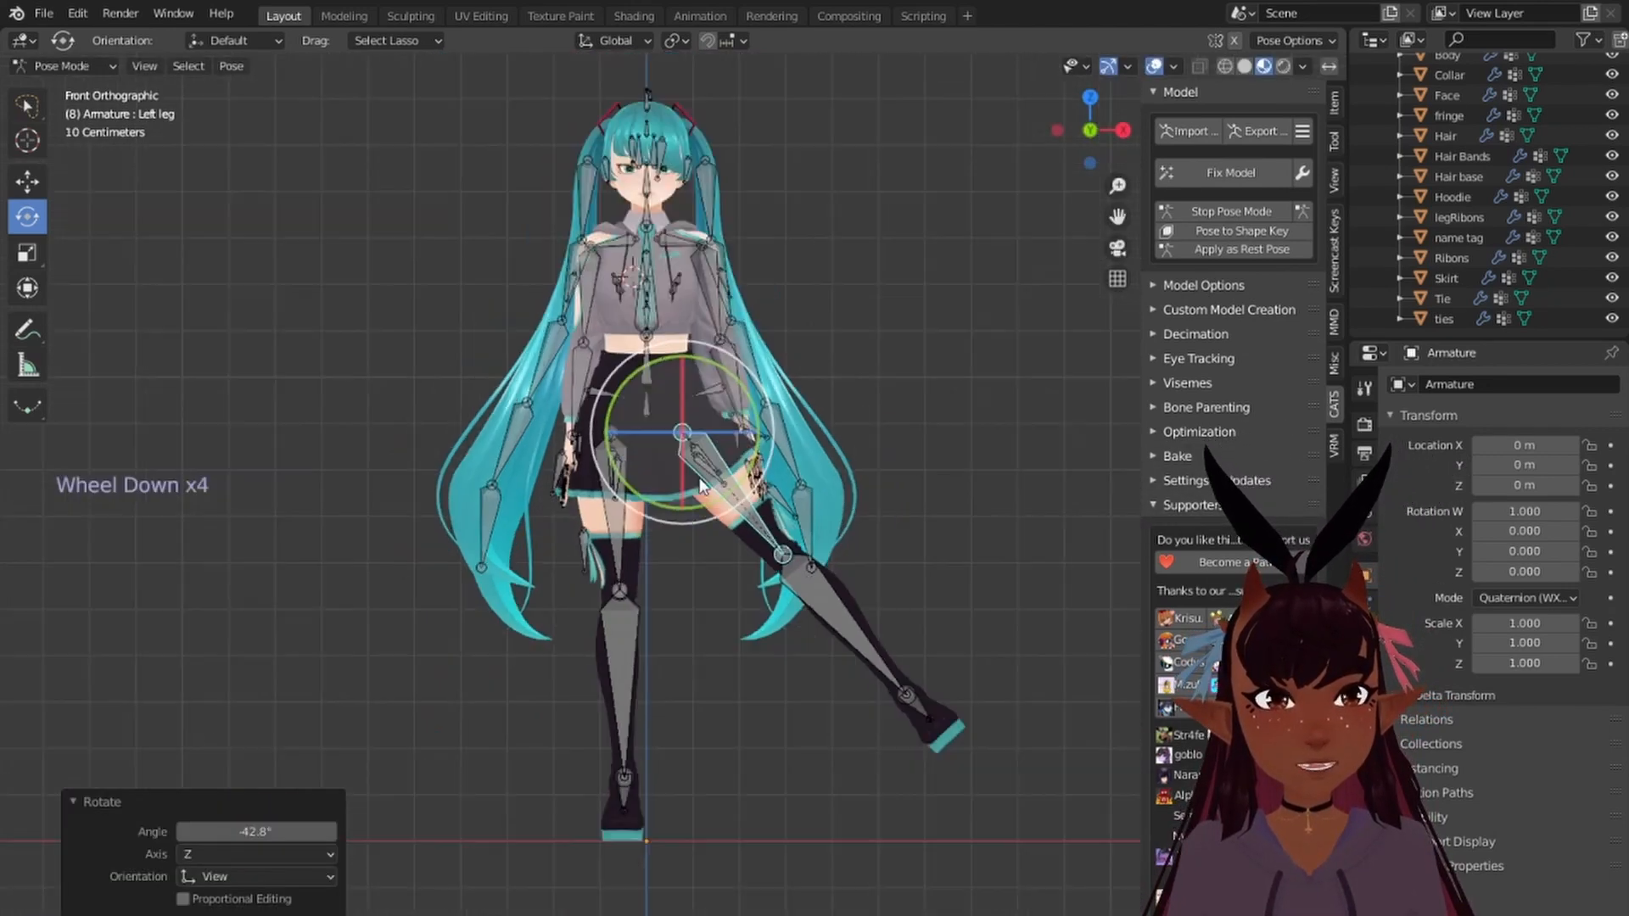
pyautogui.rightClick(640, 536)
pyautogui.press('r')
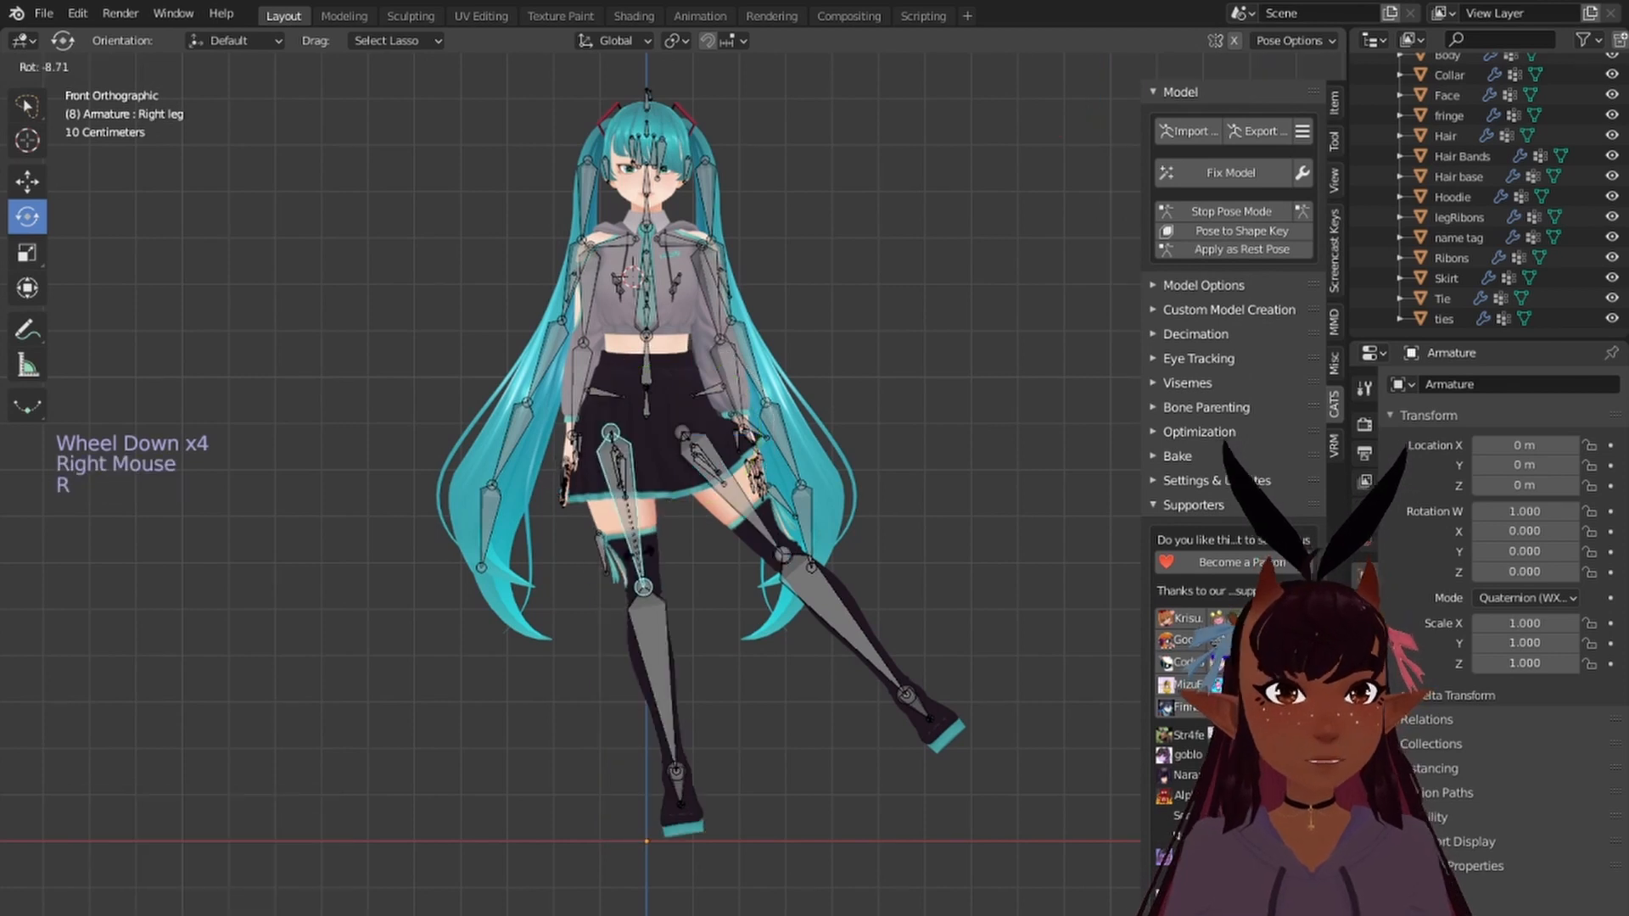
pyautogui.rightClick(645, 558)
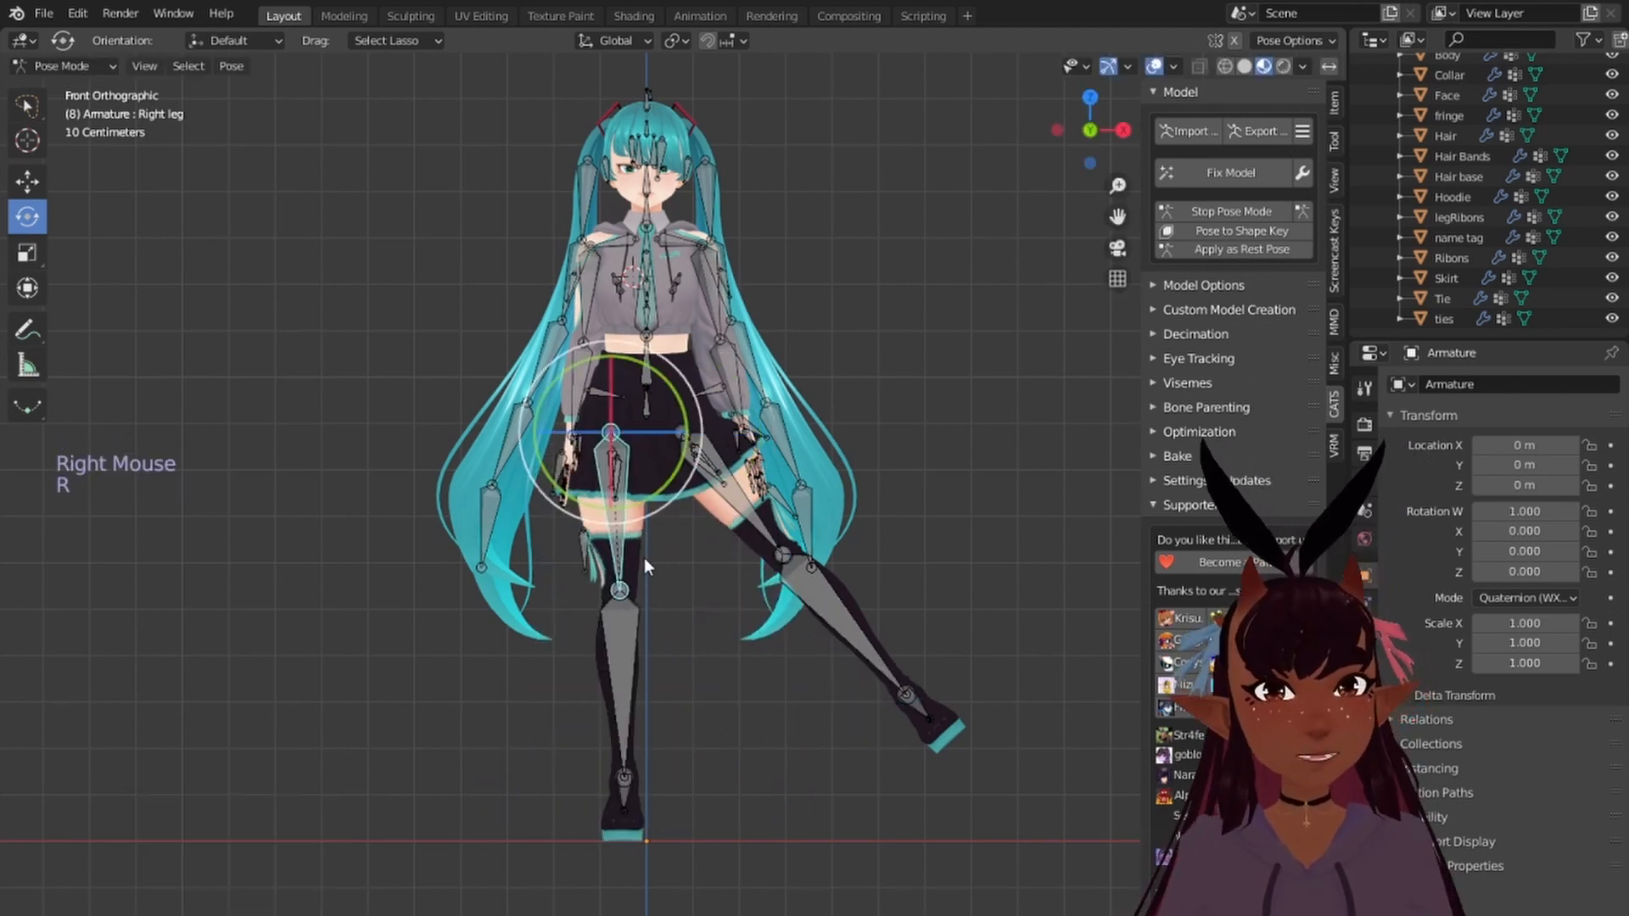
# Step: Bend the Right knee bone backwards around the global X axis
pyautogui.rightClick(640, 624)
pyautogui.press('r')
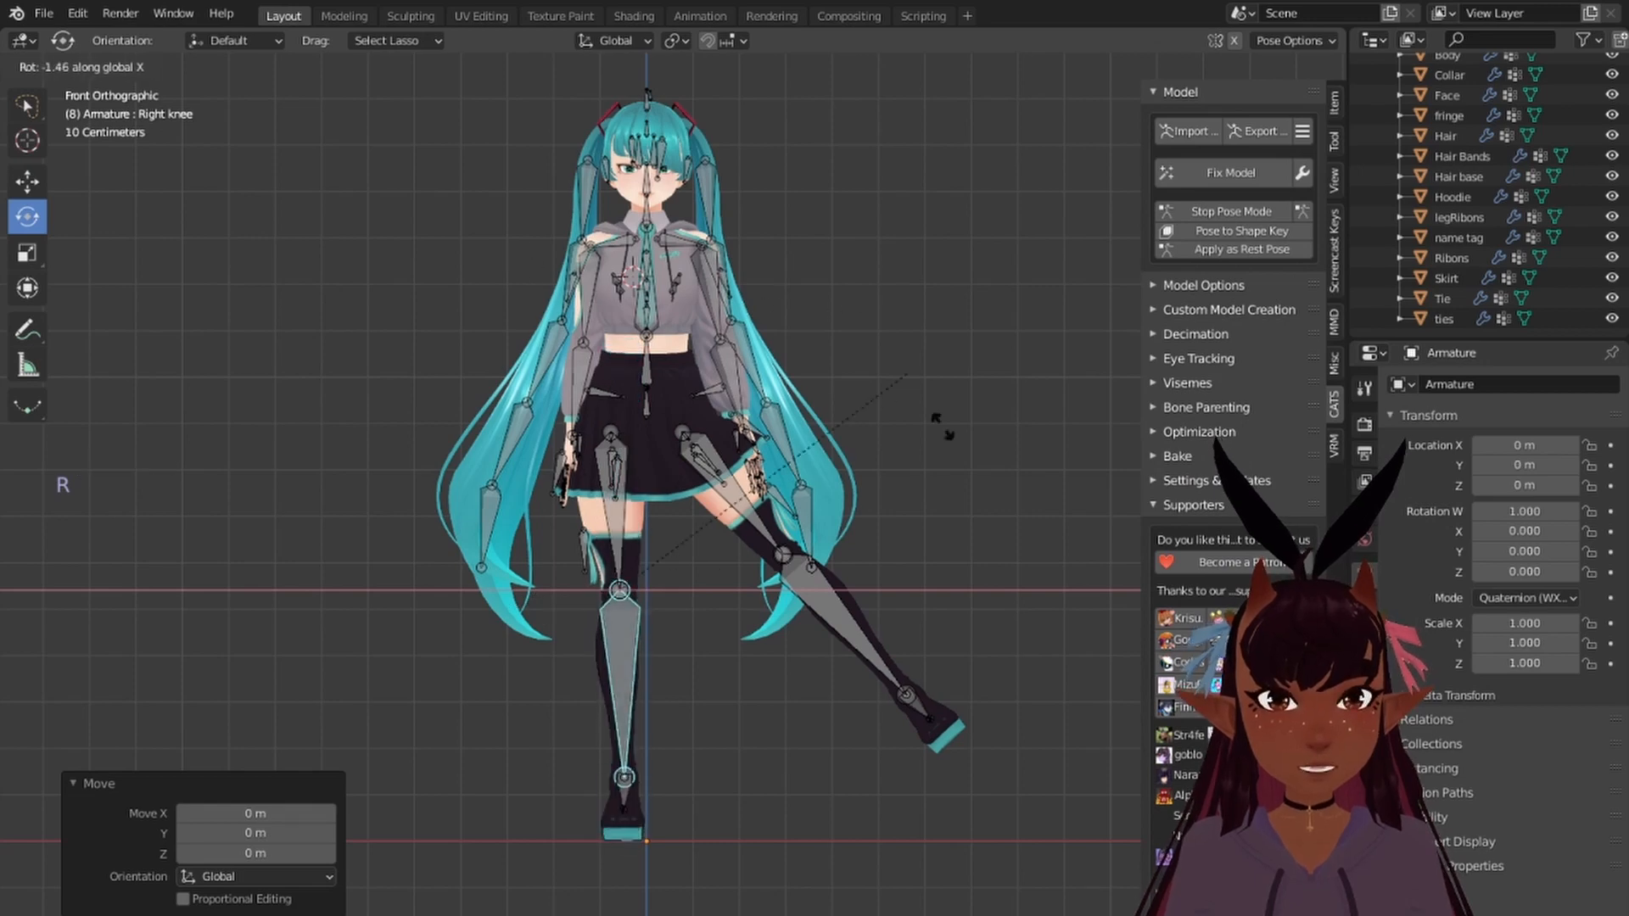
pyautogui.click(763, 659)
pyautogui.moveTo(763, 658); pyautogui.dragTo(38, 519, button='middle')
# Step: Rotate the Left leg bone back inwards around the global Y axis, by 35.6° and about 4.5° more
pyautogui.rightClick(628, 492)
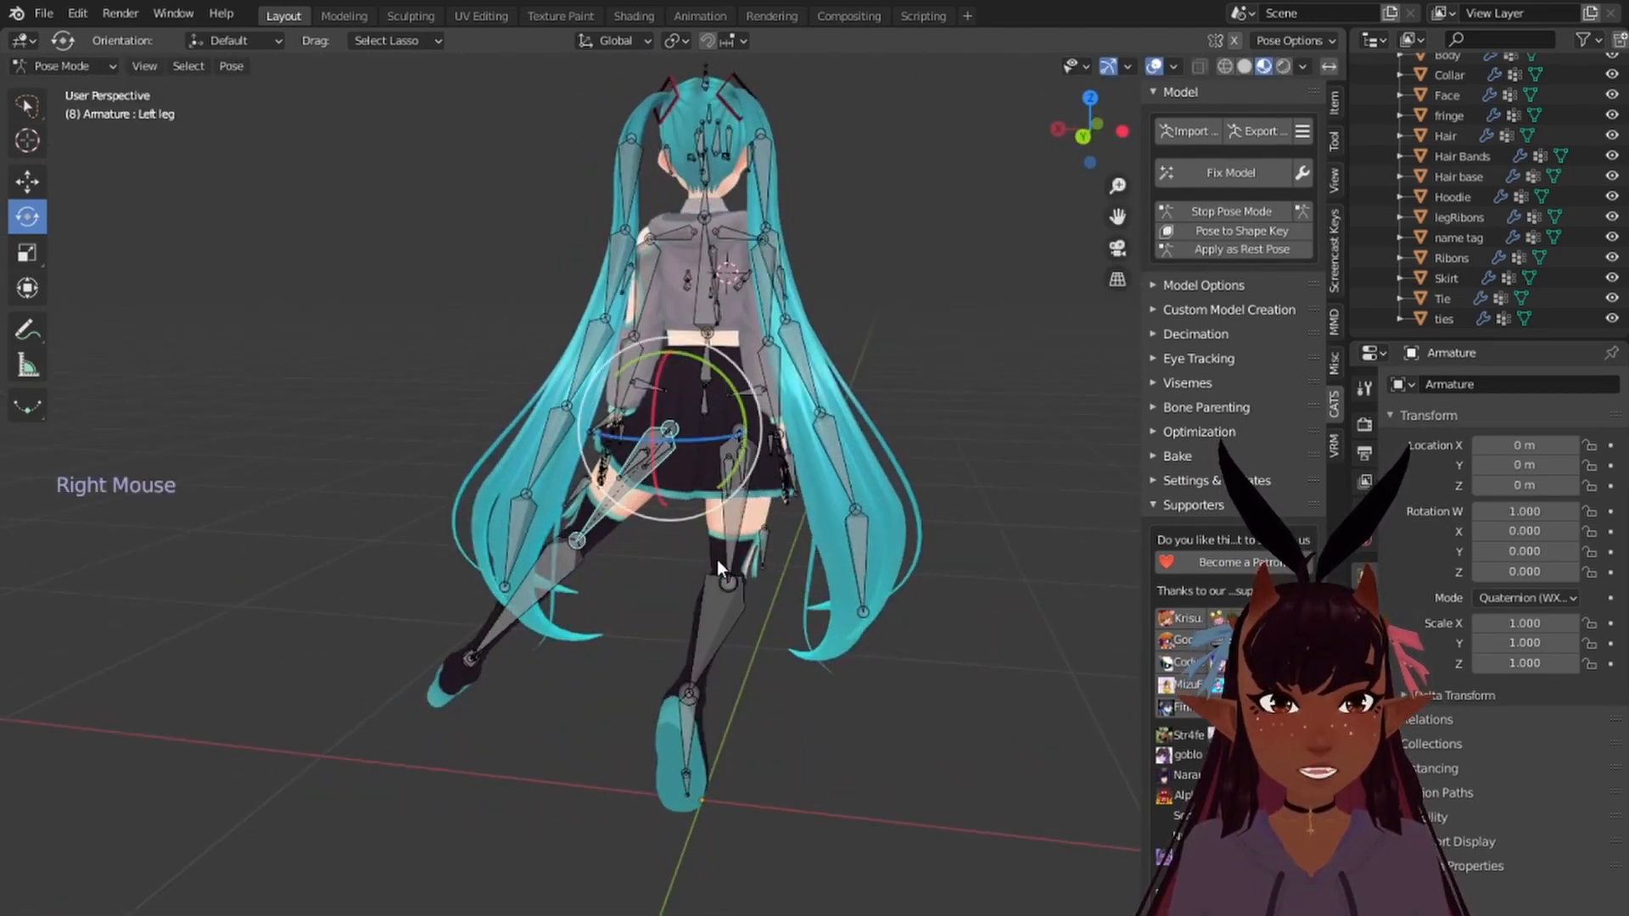
pyautogui.press('r')
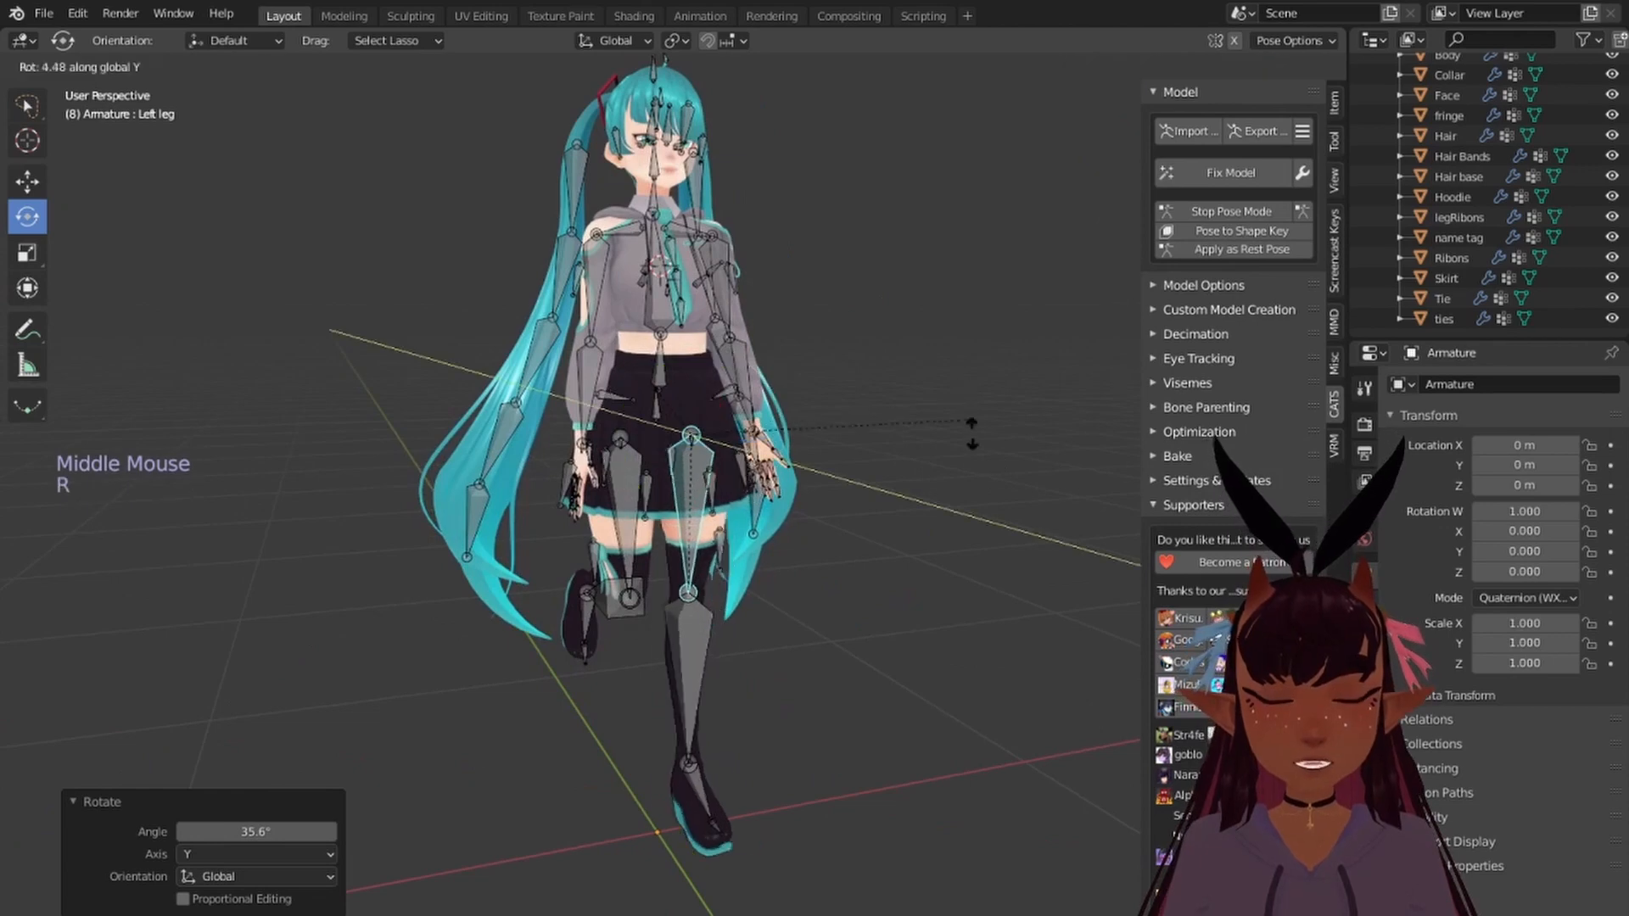
pyautogui.click(980, 434)
pyautogui.moveTo(981, 434); pyautogui.dragTo(959, 485, button='middle')
pyautogui.scroll(5, 777, 462)
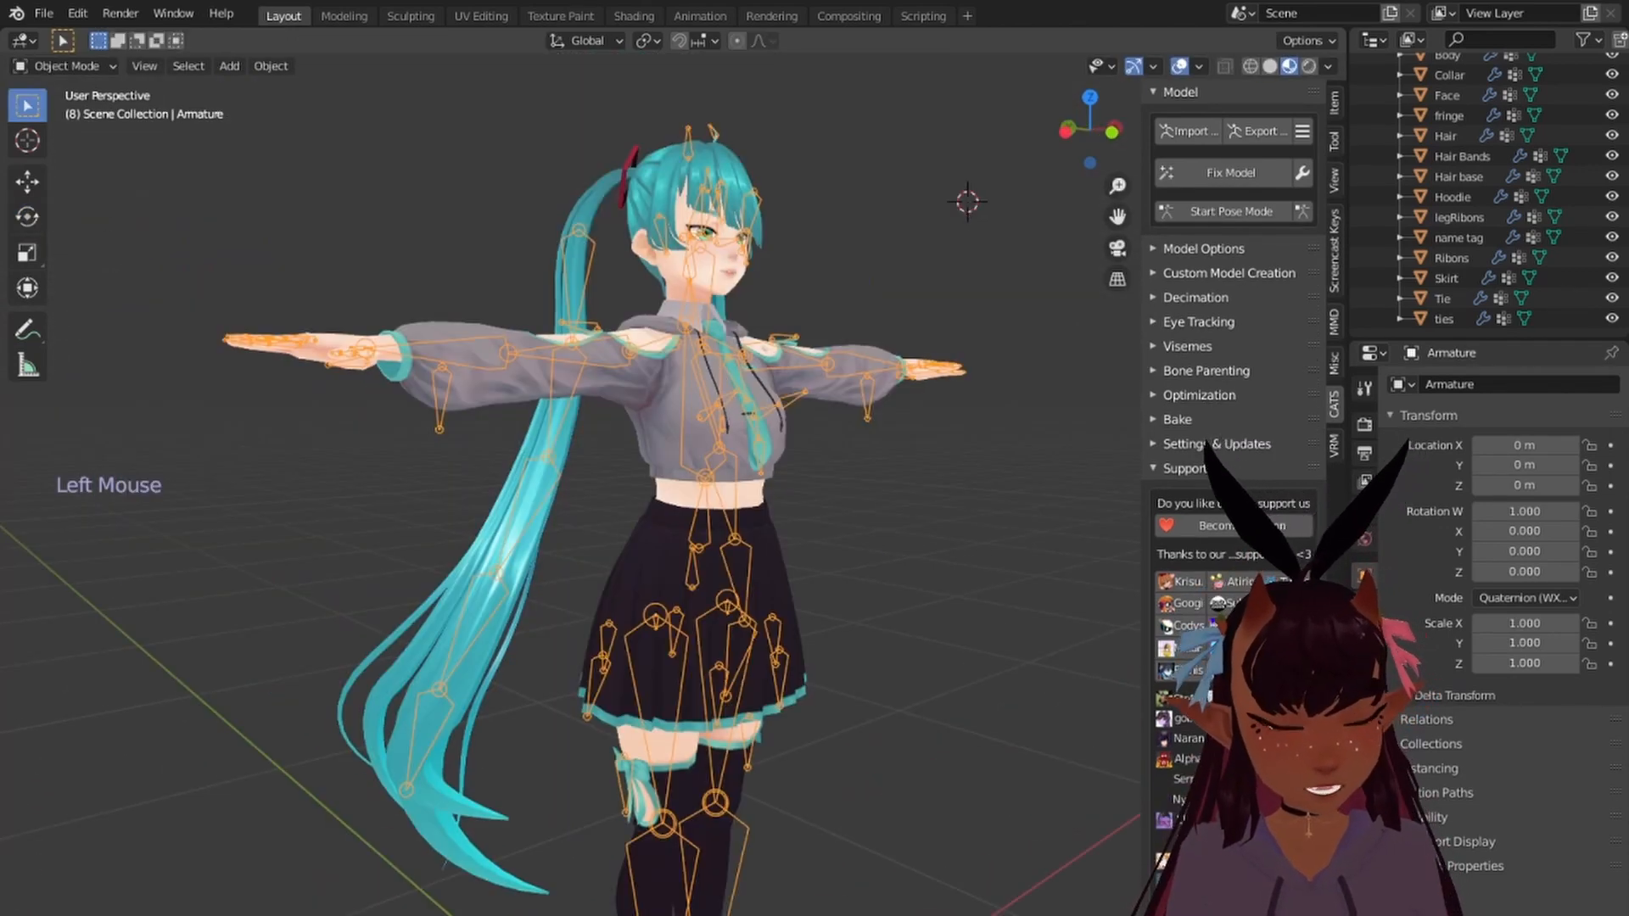